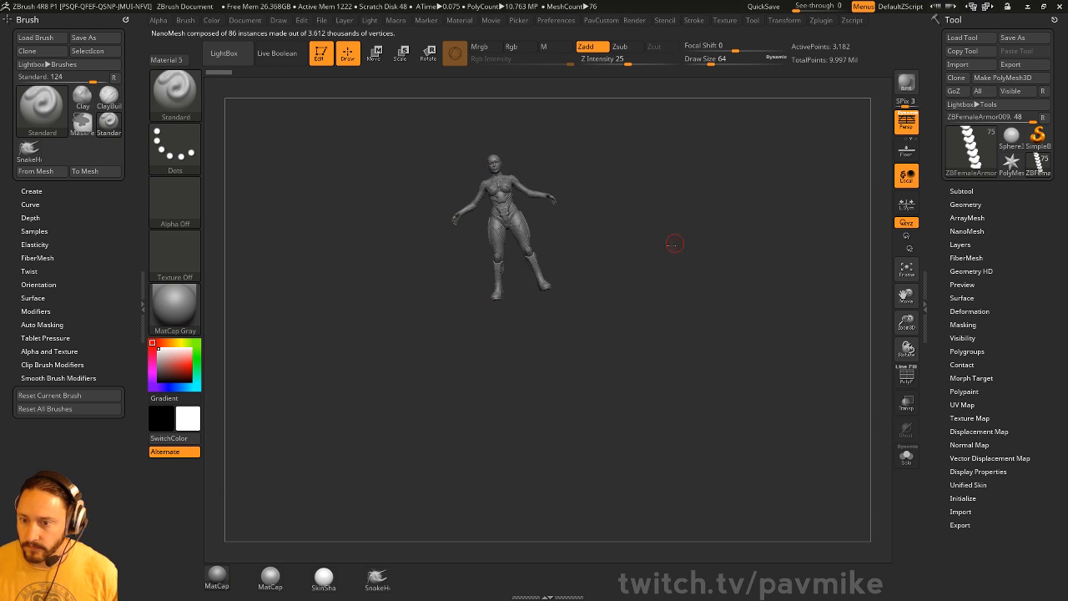
- Orbit to the back, select the skin body subtool, and view the subtool-selection editing preferences
{"action": "left_click_drag", "start_coordinate": [675, 244], "coordinate": [709, 378], "text": "shift"}
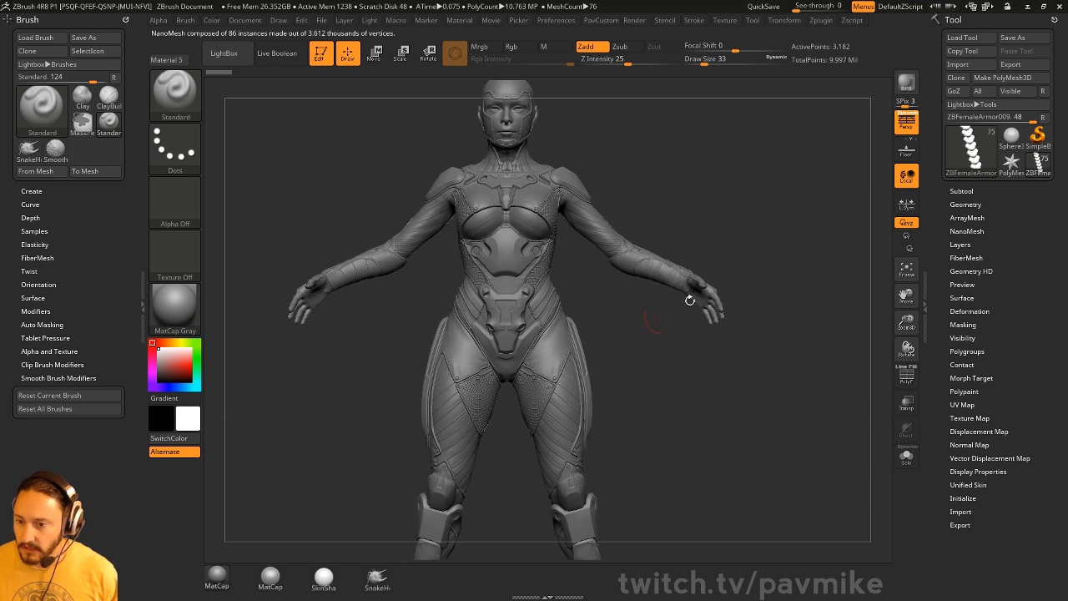
{"action": "left_click_drag", "start_coordinate": [689, 301], "coordinate": [514, 221], "text": "shift"}
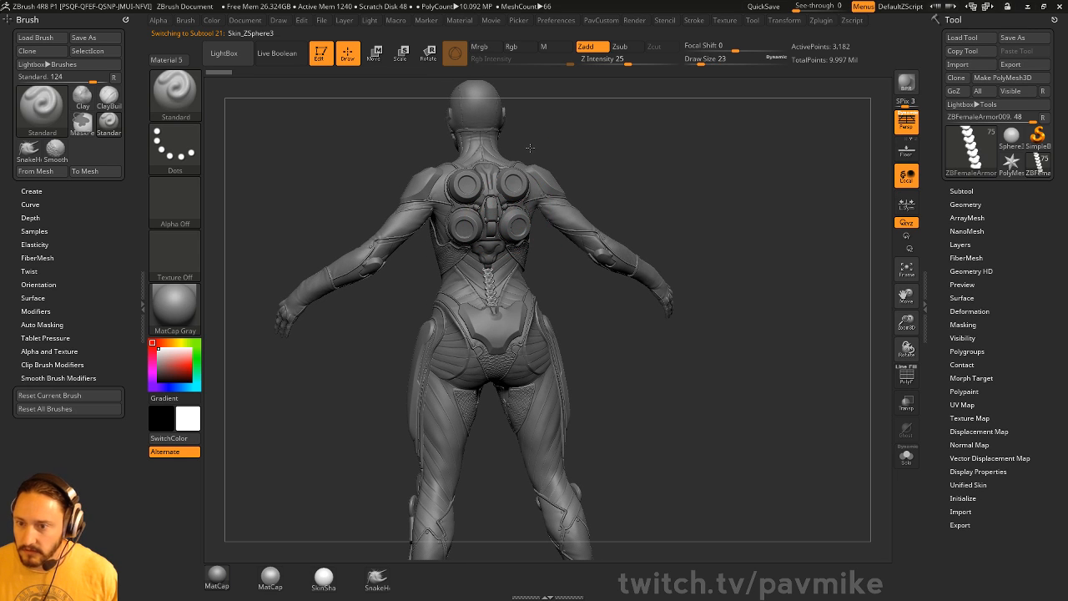
{"action": "left_click", "coordinate": [490, 286], "text": "alt"}
{"action": "left_click", "coordinate": [556, 20]}
{"action": "left_click", "coordinate": [570, 291]}
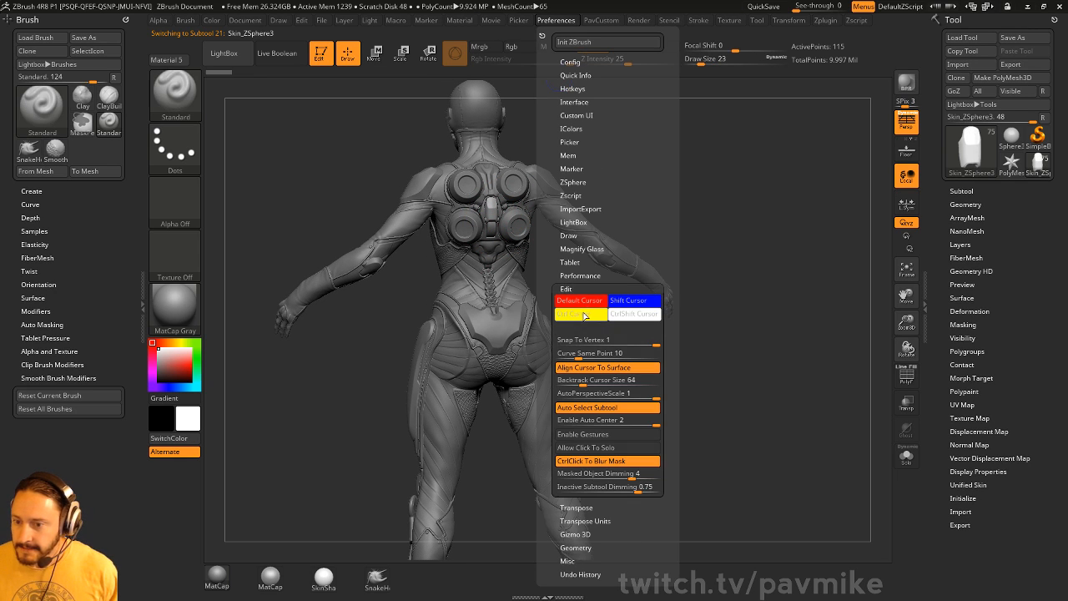
- Zoom in on the torso and set the brush size to 7, then 8
{"action": "left_click_drag", "start_coordinate": [735, 171], "coordinate": [646, 286], "text": "shift"}
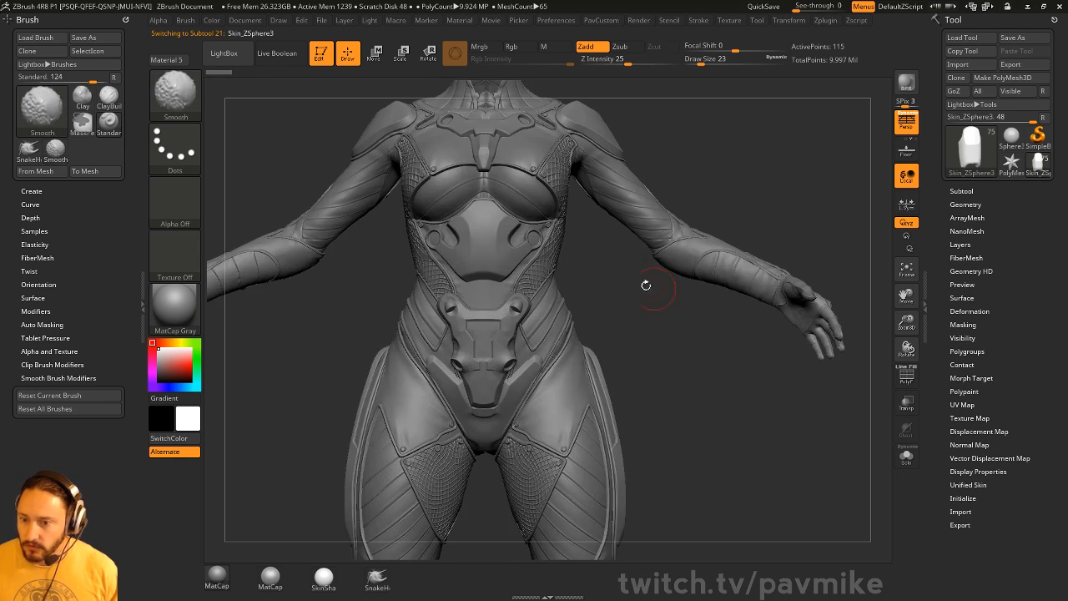
{"action": "mouse_move", "coordinate": [716, 100]}
{"action": "left_mouse_down", "text": "alt"}
{"action": "mouse_move", "coordinate": [742, 220]}
{"action": "mouse_move", "coordinate": [711, 232]}
{"action": "mouse_move", "coordinate": [671, 227]}
{"action": "mouse_move", "coordinate": [841, 222]}
{"action": "left_mouse_up", "text": "alt"}
{"action": "key", "text": "s"}
{"action": "key", "text": "s"}
{"action": "left_click_drag", "start_coordinate": [724, 241], "coordinate": [713, 241]}
{"action": "left_click_drag", "start_coordinate": [744, 250], "coordinate": [760, 196]}
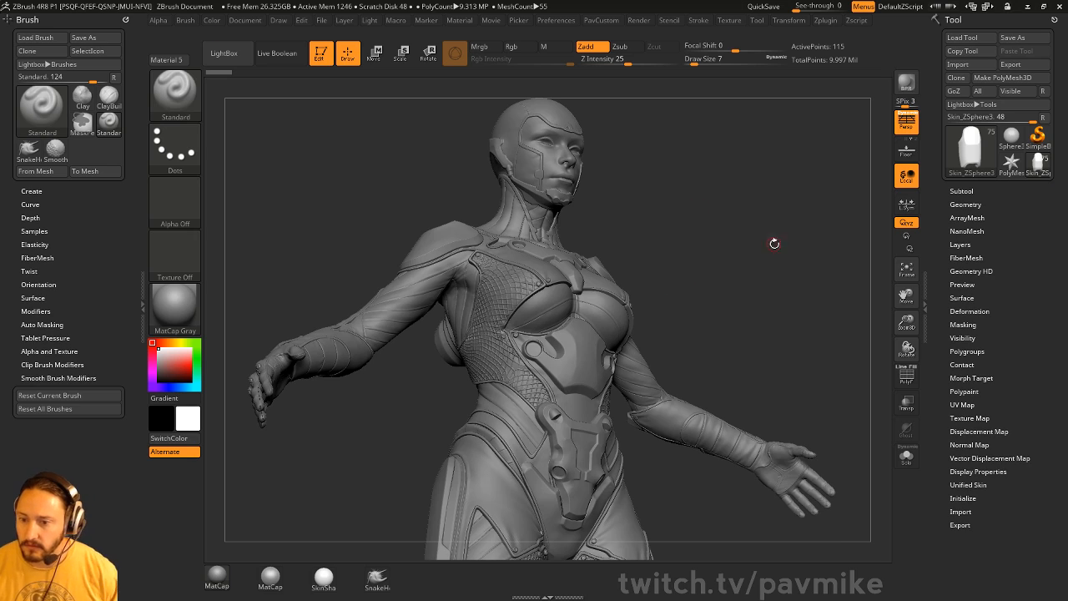
{"action": "mouse_move", "coordinate": [775, 241]}
{"action": "left_mouse_down"}
{"action": "mouse_move", "coordinate": [805, 269]}
{"action": "mouse_move", "coordinate": [786, 230]}
{"action": "mouse_move", "coordinate": [767, 246]}
{"action": "left_mouse_up"}
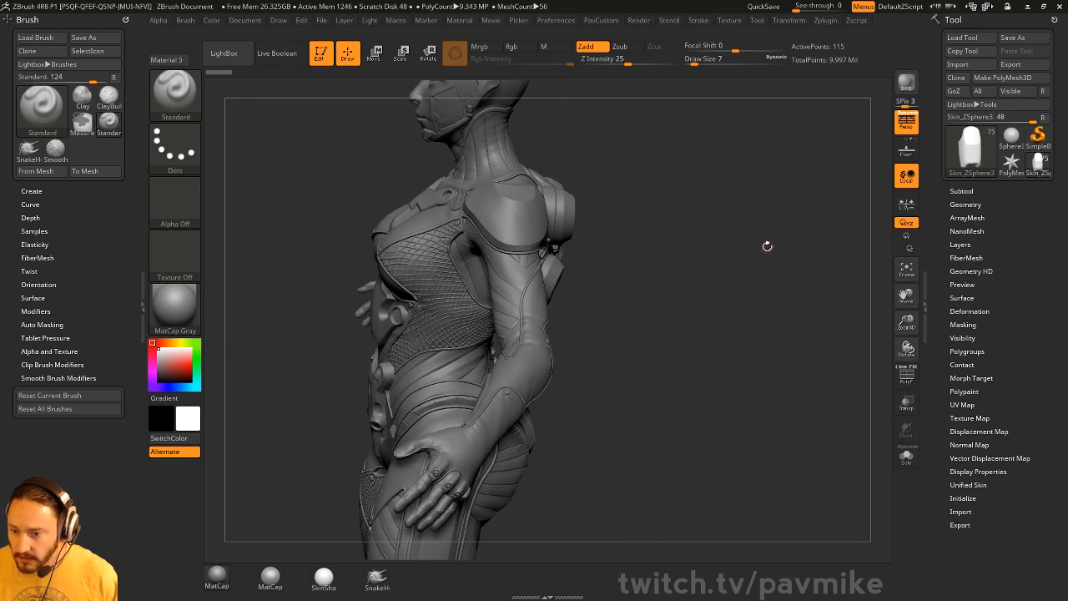
{"action": "key", "text": "s"}
{"action": "left_click", "coordinate": [672, 292]}
- From behind, select the spine armor subtool and open its ArrayMesh settings
{"action": "mouse_move", "coordinate": [698, 241]}
{"action": "left_mouse_down", "text": "alt"}
{"action": "mouse_move", "coordinate": [723, 286]}
{"action": "mouse_move", "coordinate": [684, 260]}
{"action": "left_mouse_up", "text": "alt"}
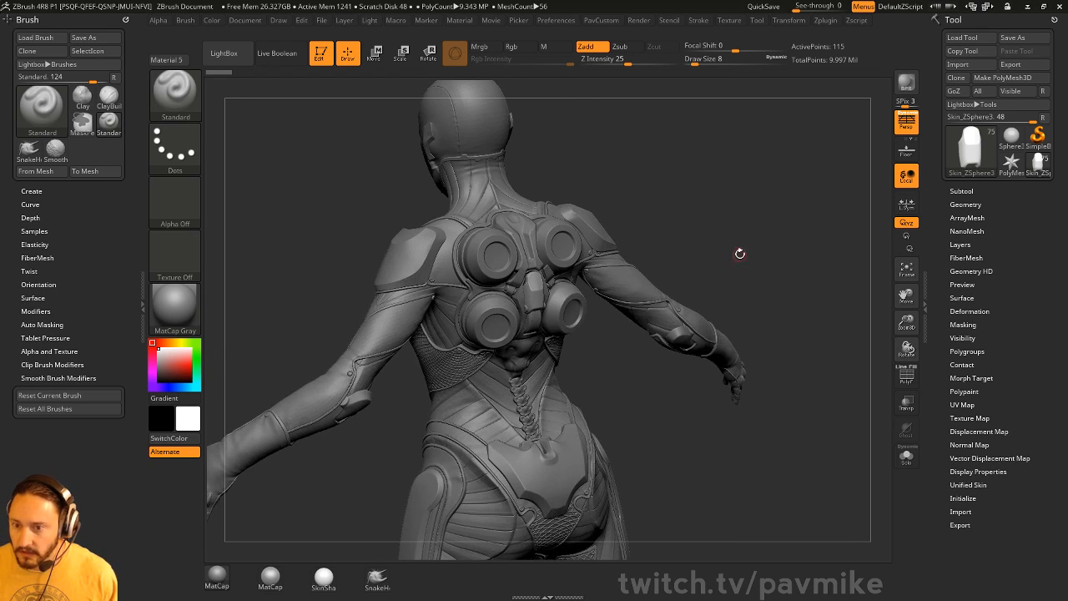
{"action": "left_click_drag", "start_coordinate": [732, 236], "coordinate": [710, 243]}
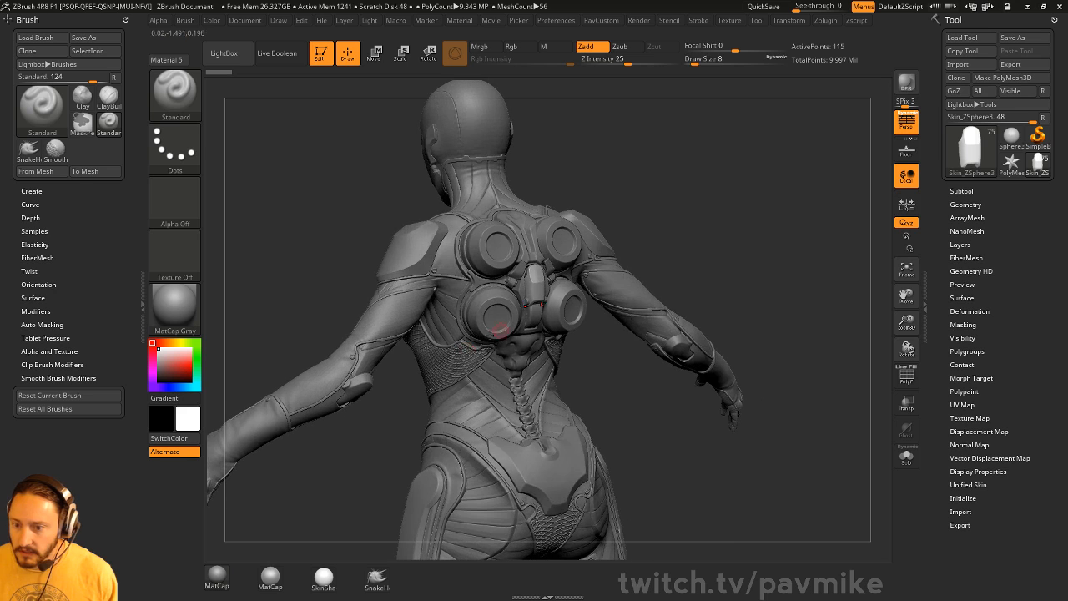
{"action": "left_click", "coordinate": [513, 377], "text": "alt"}
{"action": "mouse_move", "coordinate": [771, 359]}
{"action": "left_mouse_down", "text": "shift"}
{"action": "mouse_move", "coordinate": [667, 374]}
{"action": "mouse_move", "coordinate": [827, 374]}
{"action": "mouse_move", "coordinate": [708, 424]}
{"action": "left_mouse_up", "text": "shift"}
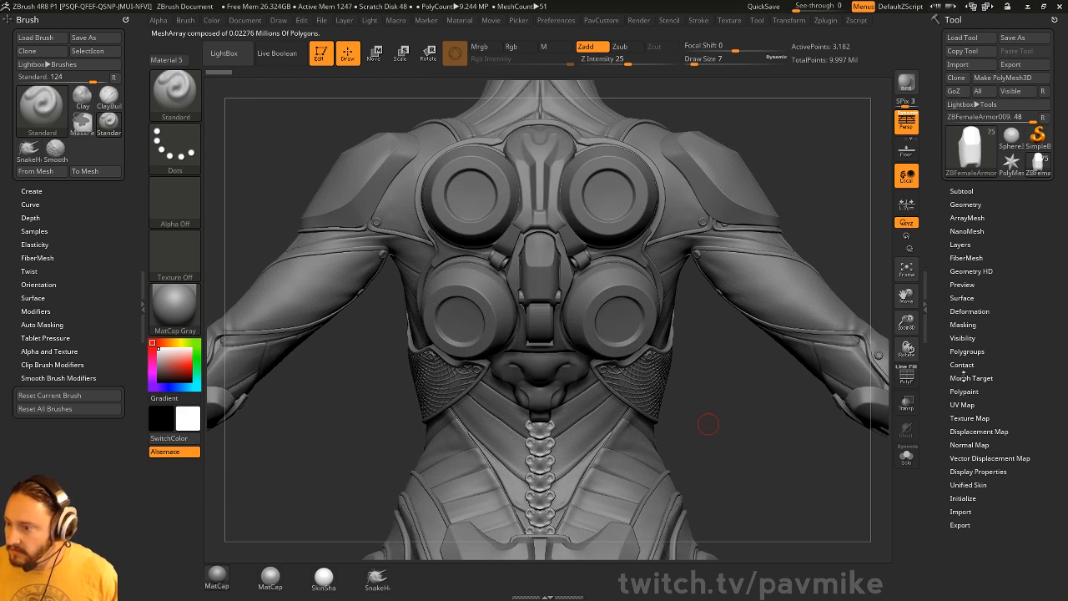
{"action": "left_click", "coordinate": [966, 217]}
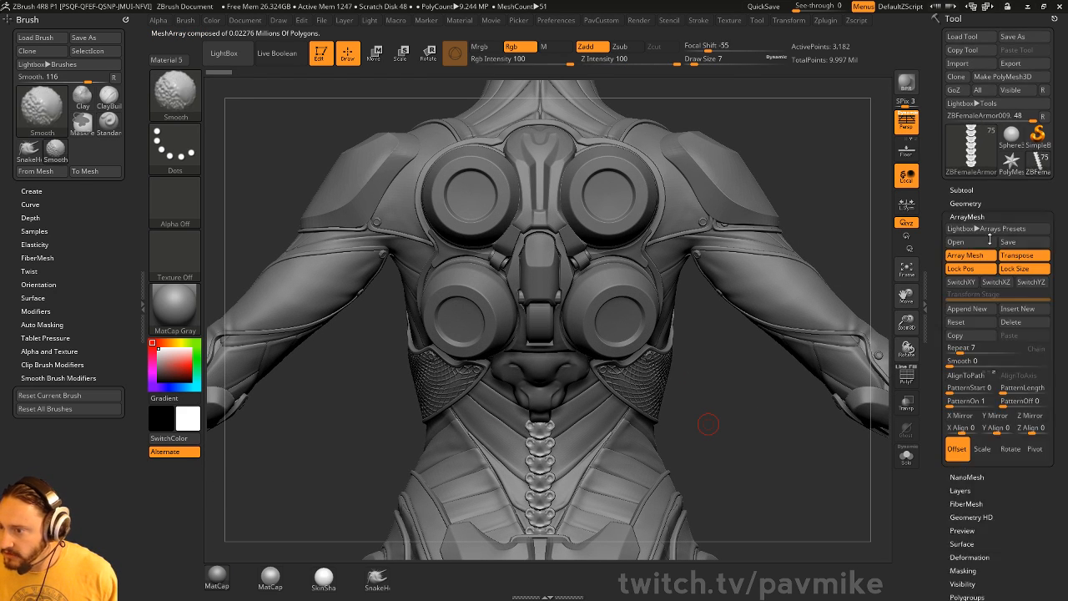
- Switch to the Move brush, then use the W gizmo to scale the spine links wider
{"action": "mouse_move", "coordinate": [754, 367]}
{"action": "left_mouse_down", "text": "alt"}
{"action": "mouse_move", "coordinate": [760, 314]}
{"action": "mouse_move", "coordinate": [761, 354]}
{"action": "left_mouse_up", "text": "alt"}
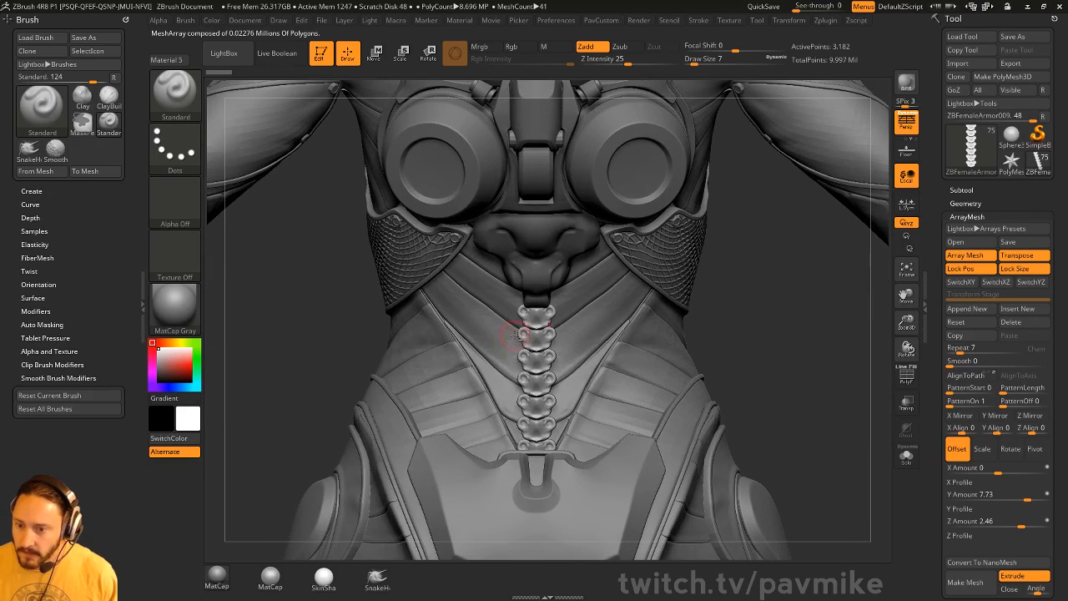
{"action": "key", "text": "b"}
{"action": "key", "text": "m"}
{"action": "key", "text": "v"}
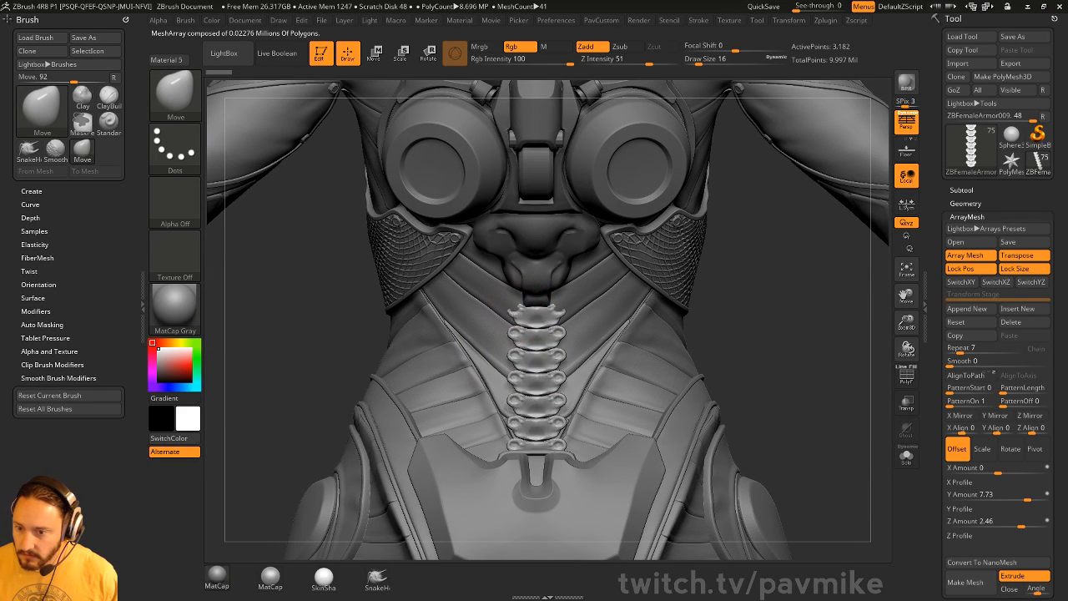
{"action": "key", "text": "w"}
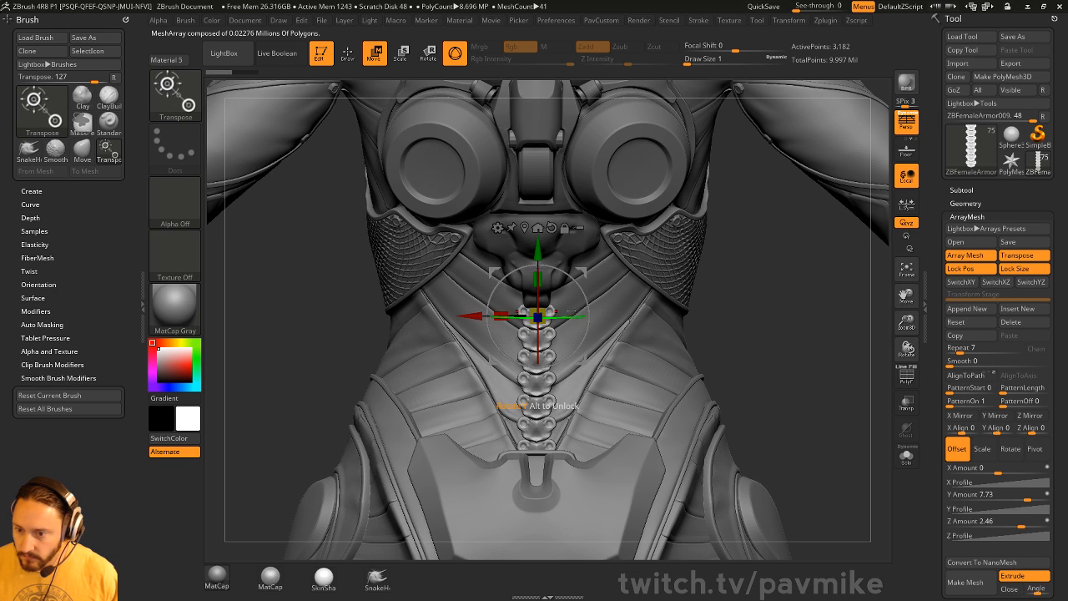
{"action": "left_click_drag", "start_coordinate": [713, 287], "coordinate": [714, 326]}
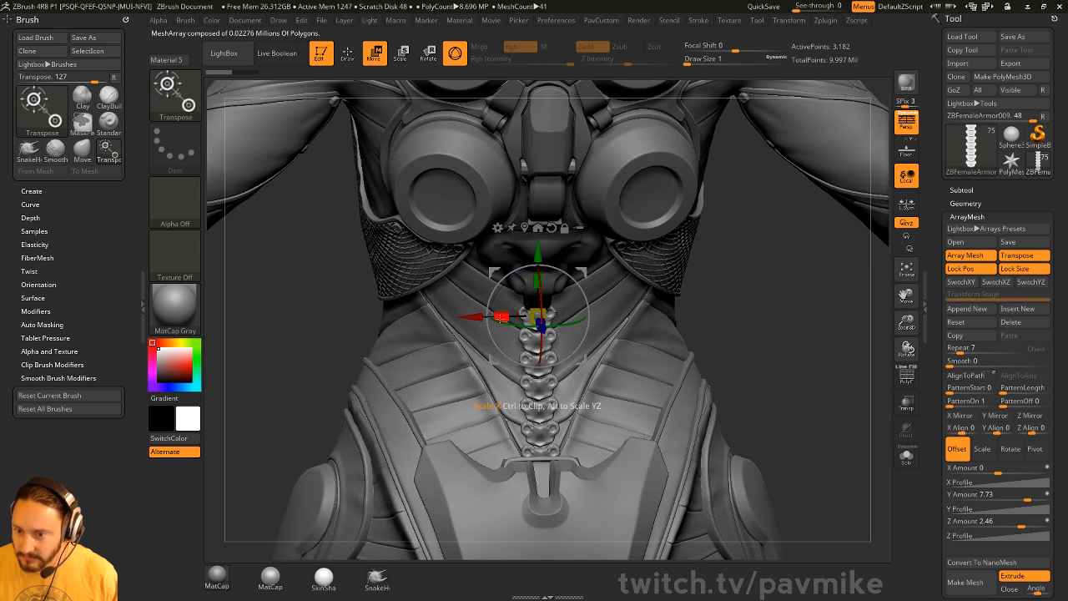
{"action": "left_click_drag", "start_coordinate": [500, 316], "coordinate": [498, 315]}
{"action": "mouse_move", "coordinate": [828, 339]}
{"action": "left_mouse_down"}
{"action": "mouse_move", "coordinate": [806, 316]}
{"action": "mouse_move", "coordinate": [796, 324]}
{"action": "mouse_move", "coordinate": [792, 302]}
{"action": "mouse_move", "coordinate": [844, 305]}
{"action": "left_mouse_up"}
- Return to Draw mode and set the brush size to 13
{"action": "key", "text": "q"}
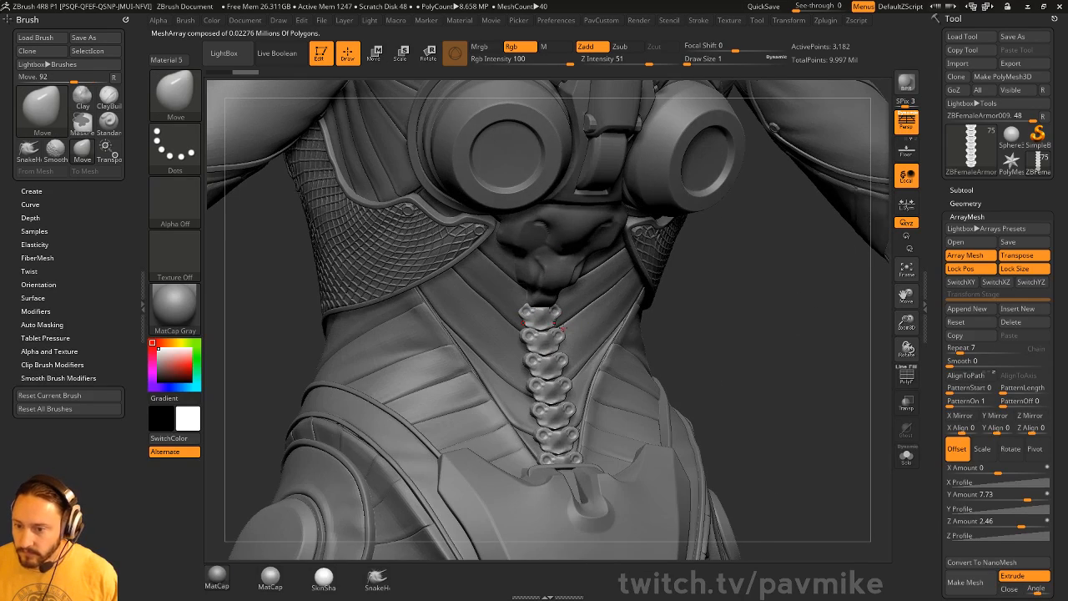
{"action": "key", "text": "s"}
{"action": "left_click_drag", "start_coordinate": [565, 327], "coordinate": [586, 325]}
{"action": "left_click_drag", "start_coordinate": [717, 294], "coordinate": [714, 321]}
{"action": "key", "text": "s"}
{"action": "left_click_drag", "start_coordinate": [586, 322], "coordinate": [576, 321]}
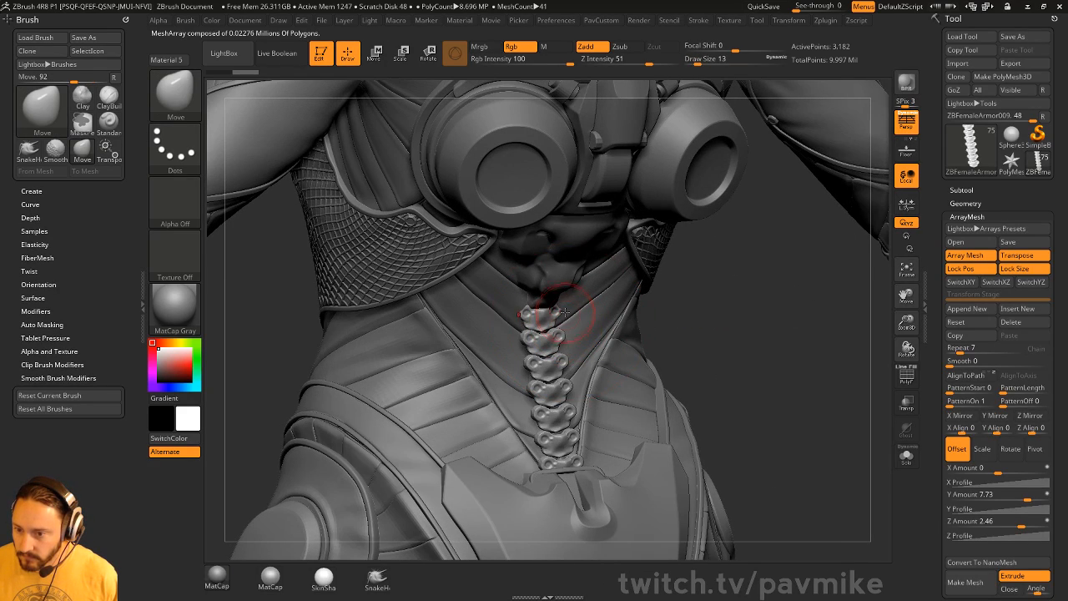
{"action": "mouse_move", "coordinate": [682, 296]}
{"action": "left_mouse_down"}
{"action": "mouse_move", "coordinate": [639, 325]}
{"action": "mouse_move", "coordinate": [525, 334]}
{"action": "left_mouse_up"}
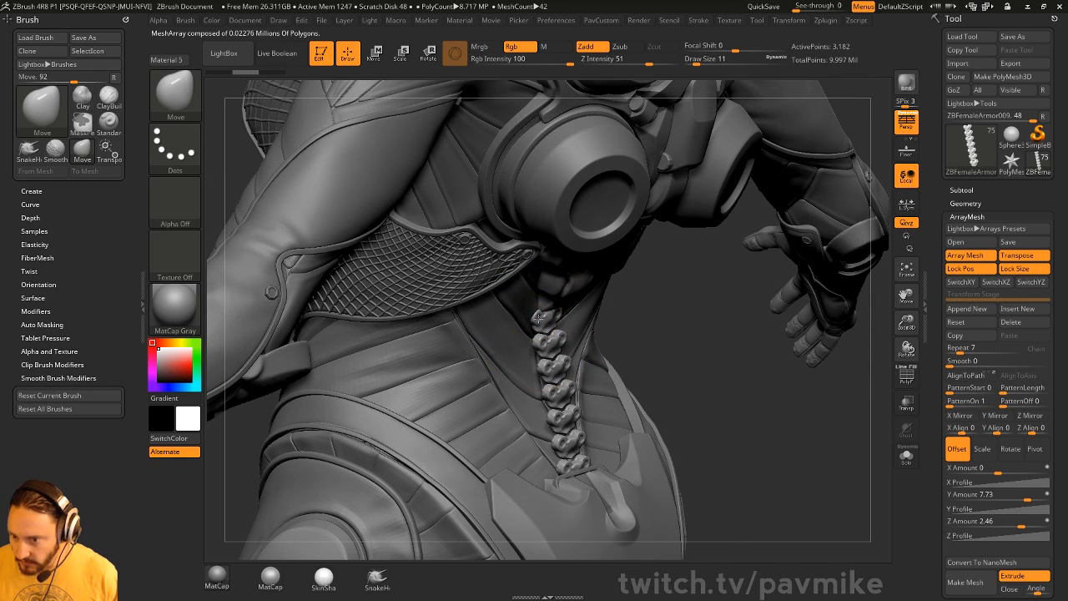
{"action": "left_click_drag", "start_coordinate": [677, 359], "coordinate": [654, 330], "text": "shift"}
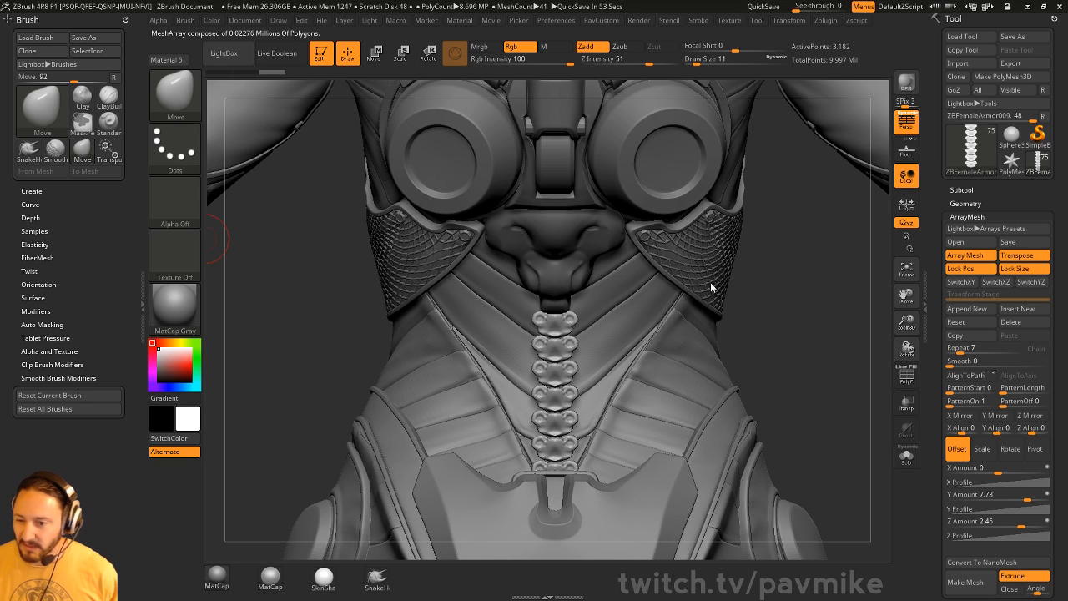
- Reshape the top vertebra so the change repeats down the spine, then snap back to front
{"action": "left_click_drag", "start_coordinate": [801, 316], "coordinate": [753, 334]}
{"action": "key", "text": "s"}
{"action": "left_click_drag", "start_coordinate": [647, 307], "coordinate": [711, 311]}
{"action": "key", "text": "s"}
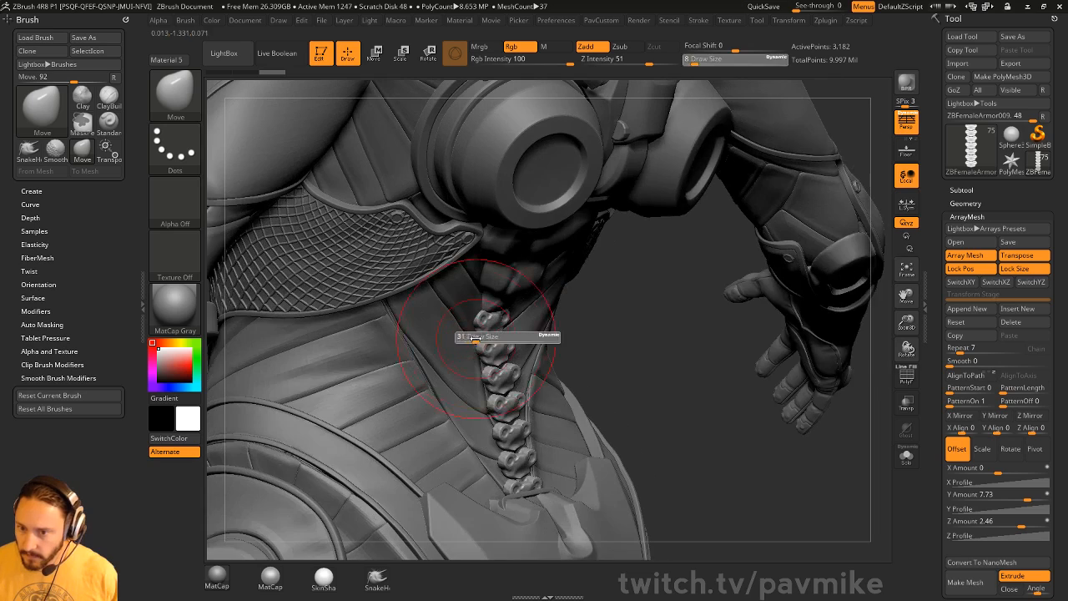
{"action": "left_click_drag", "start_coordinate": [478, 320], "coordinate": [484, 312]}
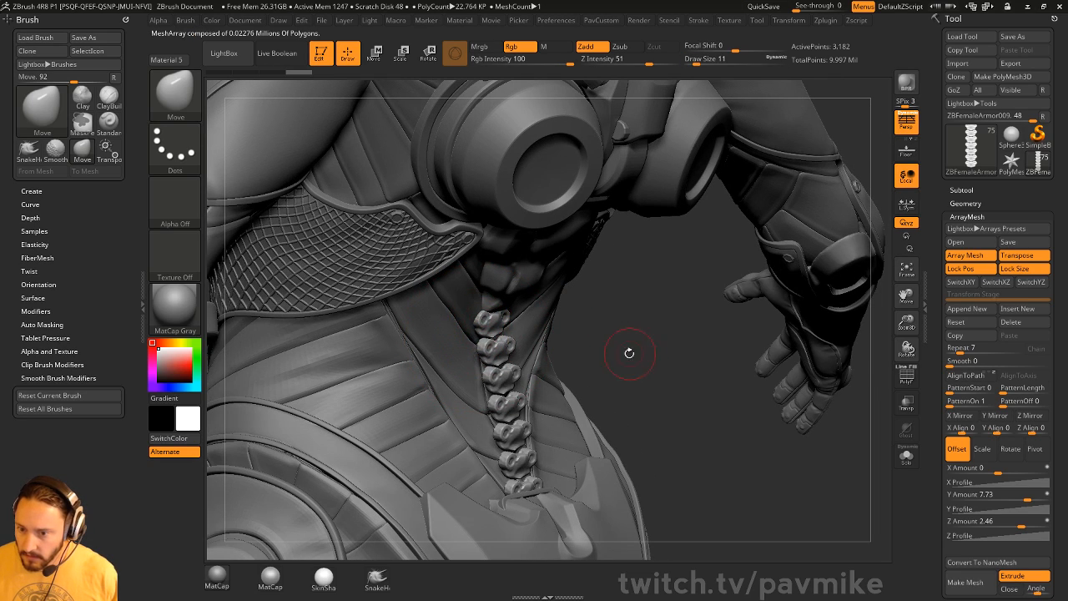
{"action": "left_click_drag", "start_coordinate": [801, 333], "coordinate": [368, 204], "text": "shift"}
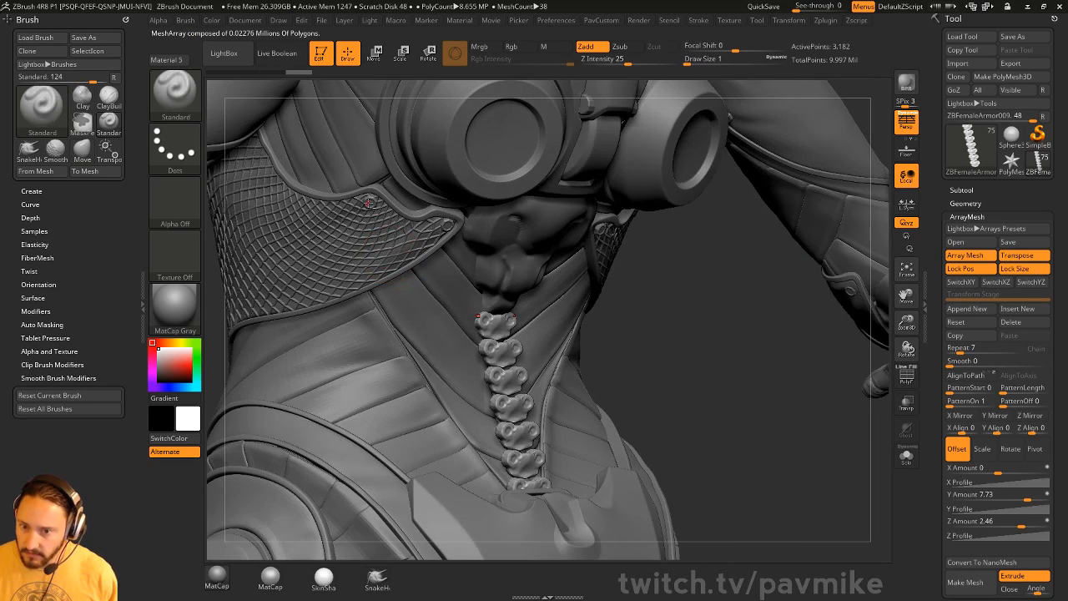
- Select the chest lattice subtool Skin_ZSphere1_4 and collapse the ArrayMesh settings
{"action": "left_click", "coordinate": [668, 300], "text": "alt"}
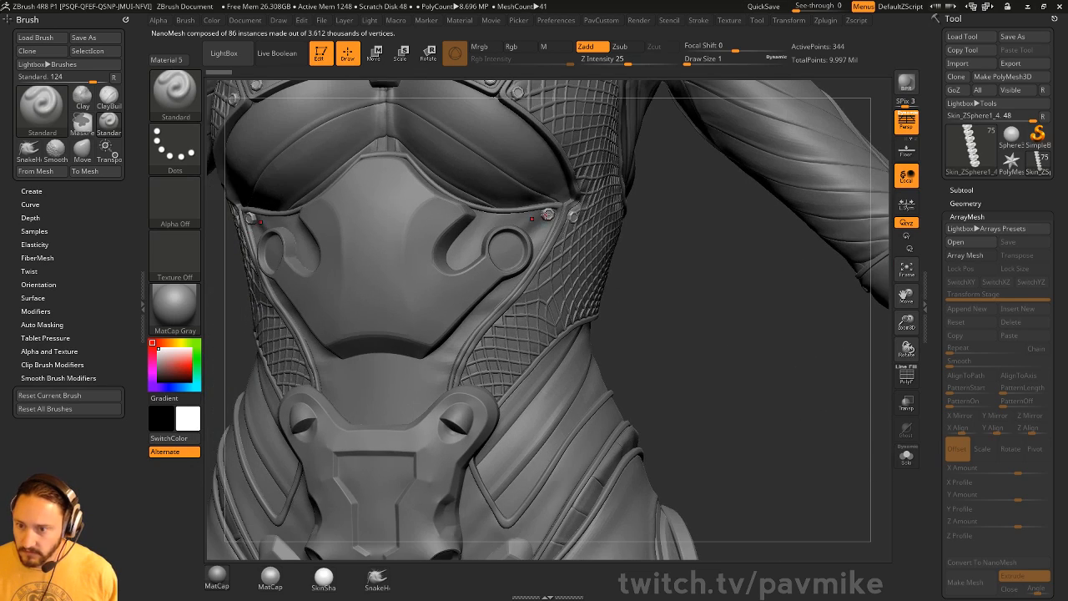
{"action": "left_click_drag", "start_coordinate": [672, 254], "coordinate": [670, 332], "text": "alt"}
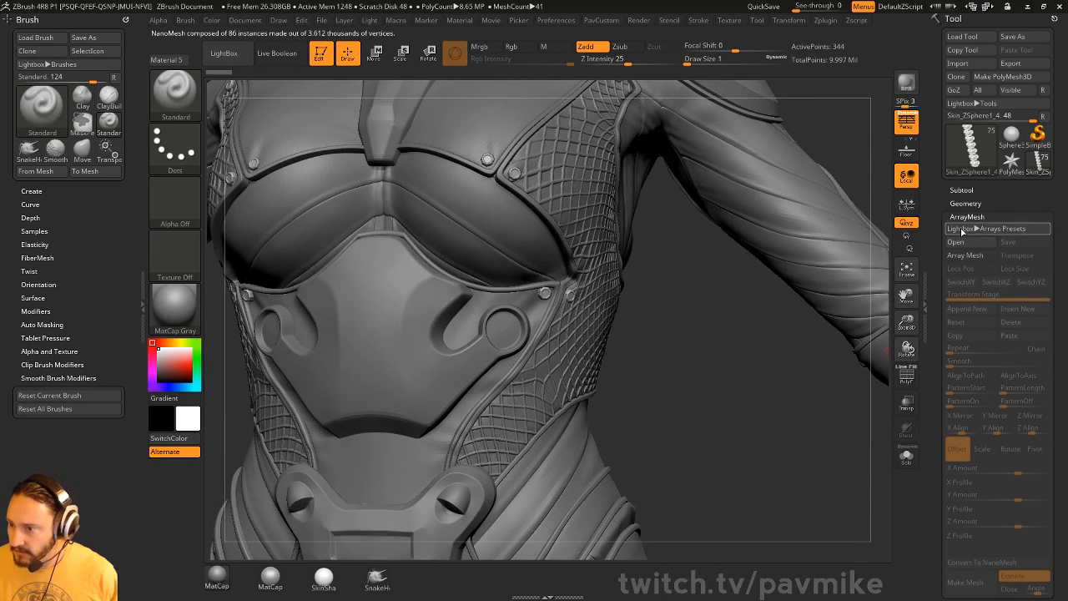
{"action": "key", "text": "shift"}
{"action": "left_click", "coordinate": [976, 216]}
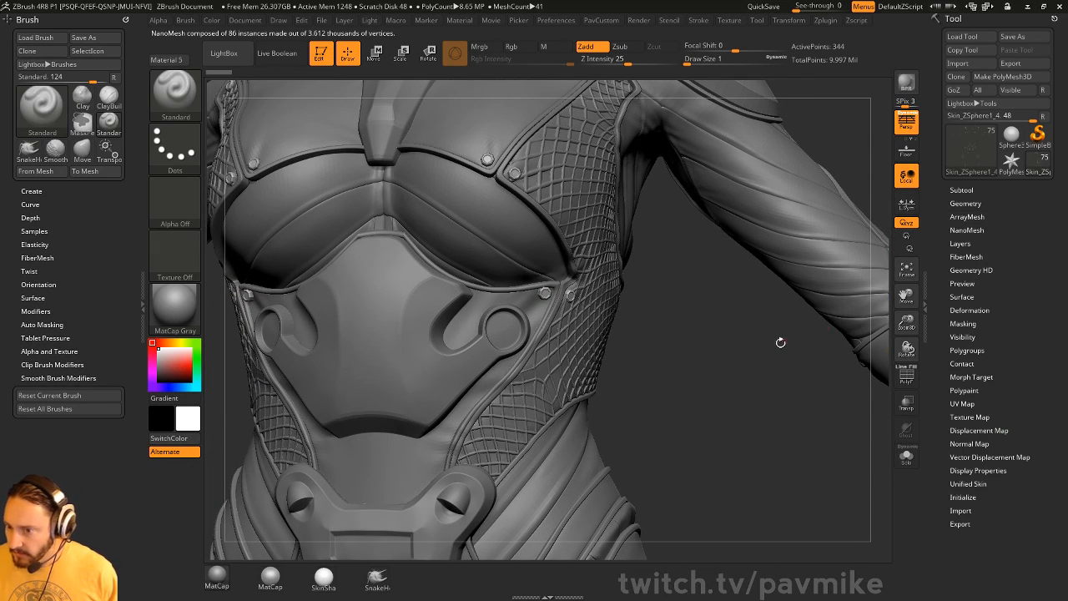
- Orbit around the chest mesh, switch to the Move brush, and open Brush > Auto Masking
{"action": "left_click_drag", "start_coordinate": [780, 342], "coordinate": [481, 408]}
{"action": "left_click_drag", "start_coordinate": [568, 361], "coordinate": [883, 240]}
{"action": "left_click_drag", "start_coordinate": [797, 244], "coordinate": [478, 285]}
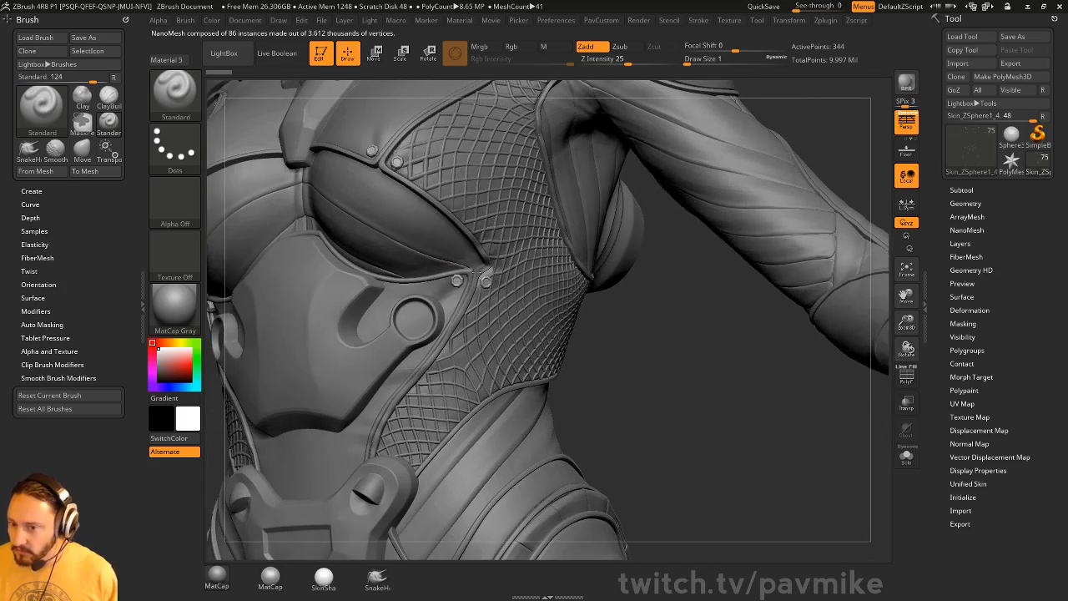
{"action": "left_click_drag", "start_coordinate": [658, 347], "coordinate": [689, 375], "text": "alt"}
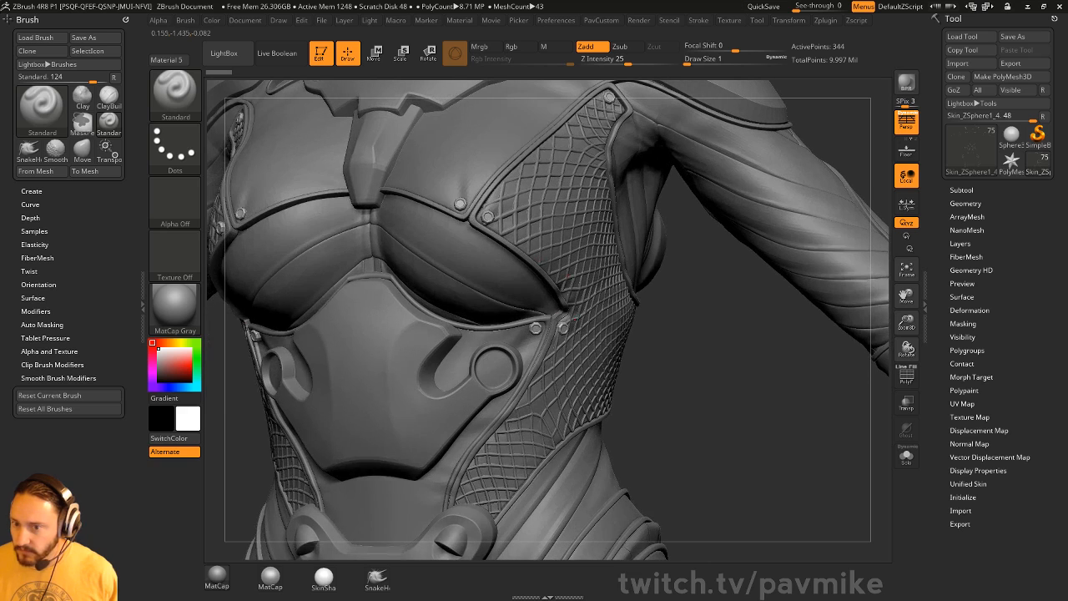
{"action": "key", "text": "b"}
{"action": "key", "text": "m"}
{"action": "key", "text": "v"}
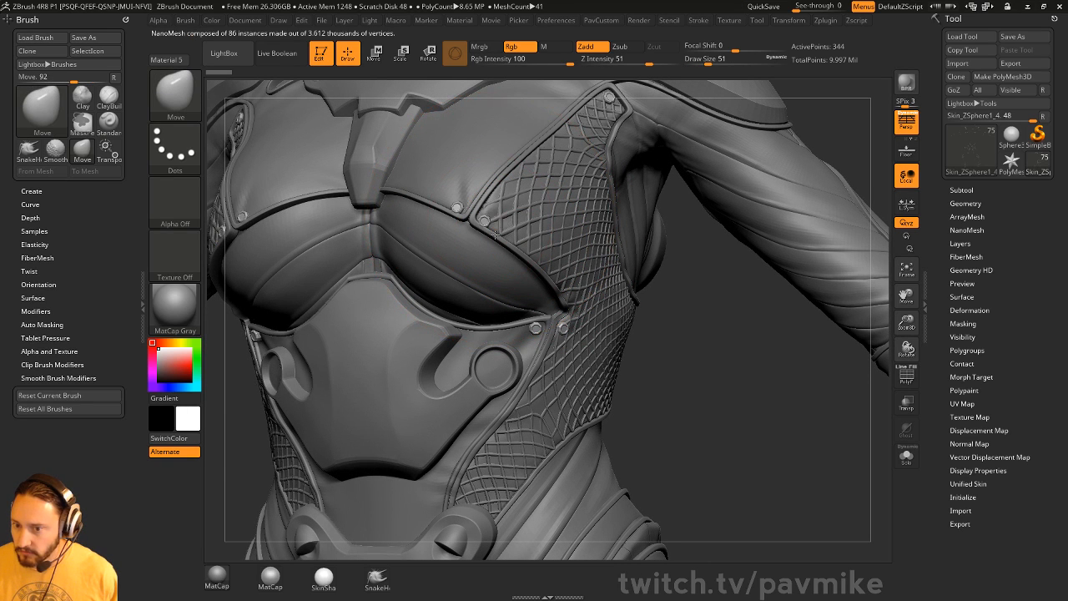
{"action": "left_click", "coordinate": [38, 325]}
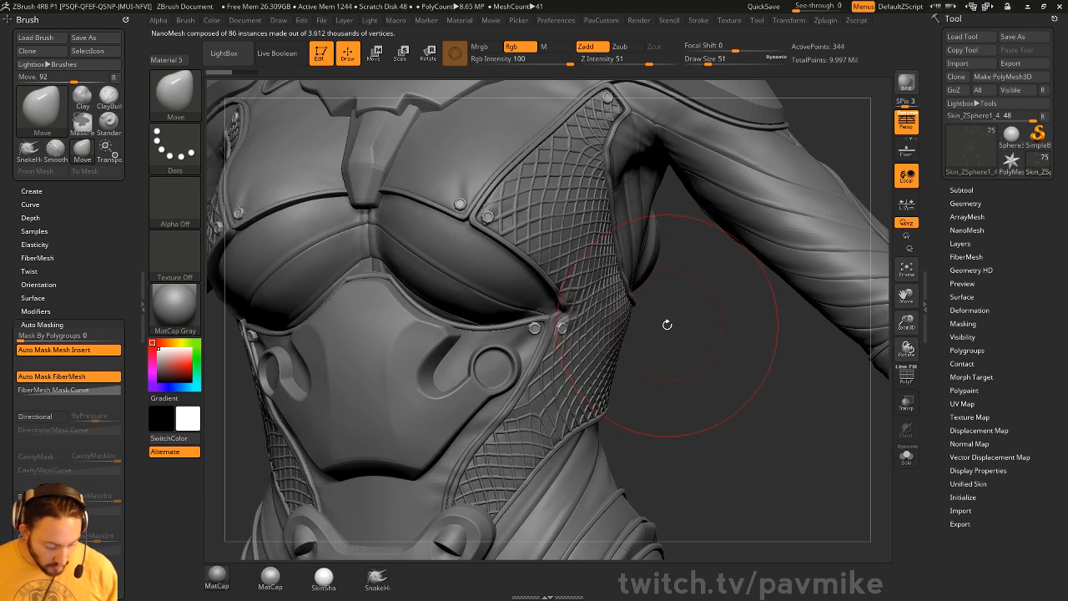
- Dismiss the browser and brush picker, then expand the NanoMesh settings for the chest lattice
{"action": "key", "text": "comma"}
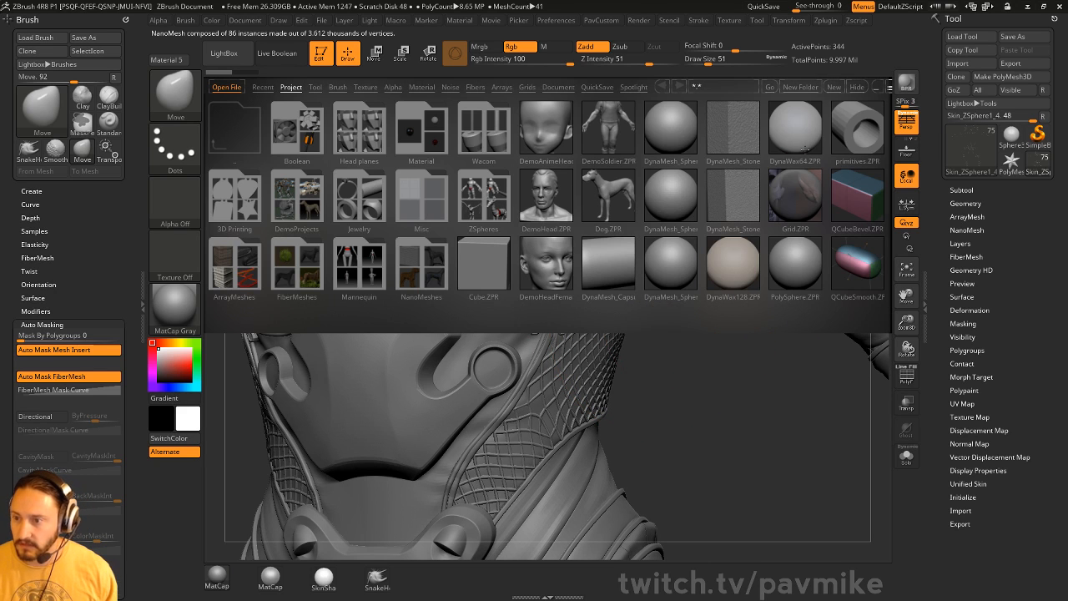
{"action": "left_click", "coordinate": [857, 88]}
{"action": "key", "text": "b"}
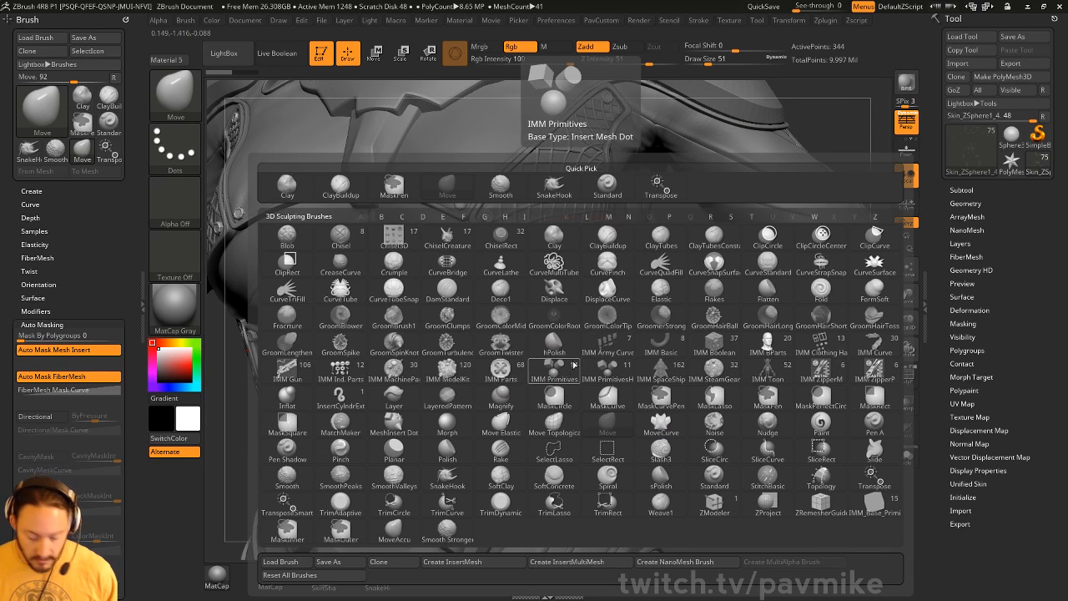
{"action": "key", "text": "m"}
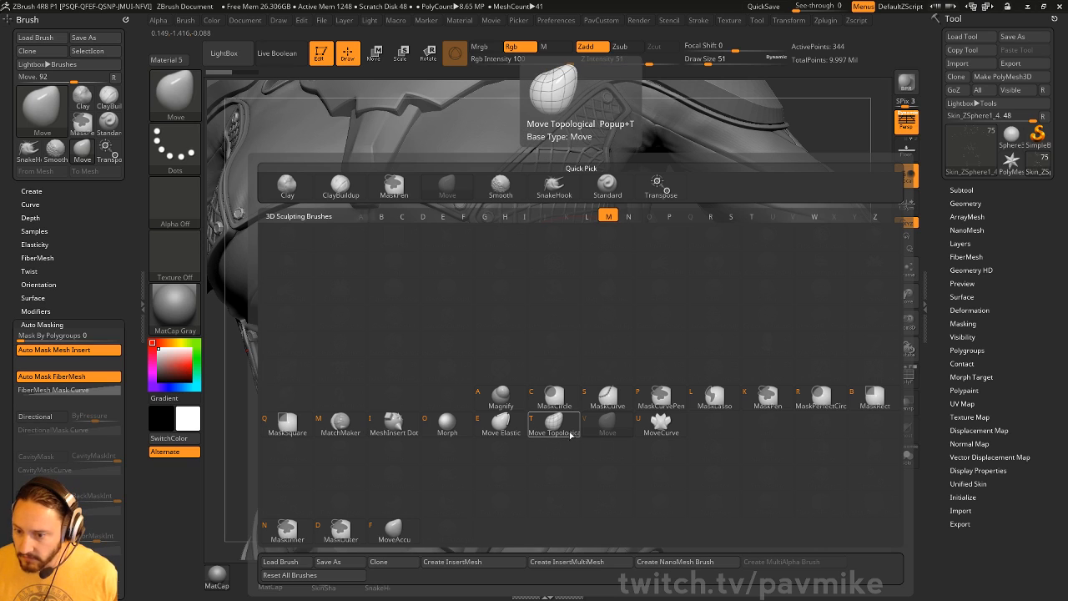
{"action": "key", "text": "t"}
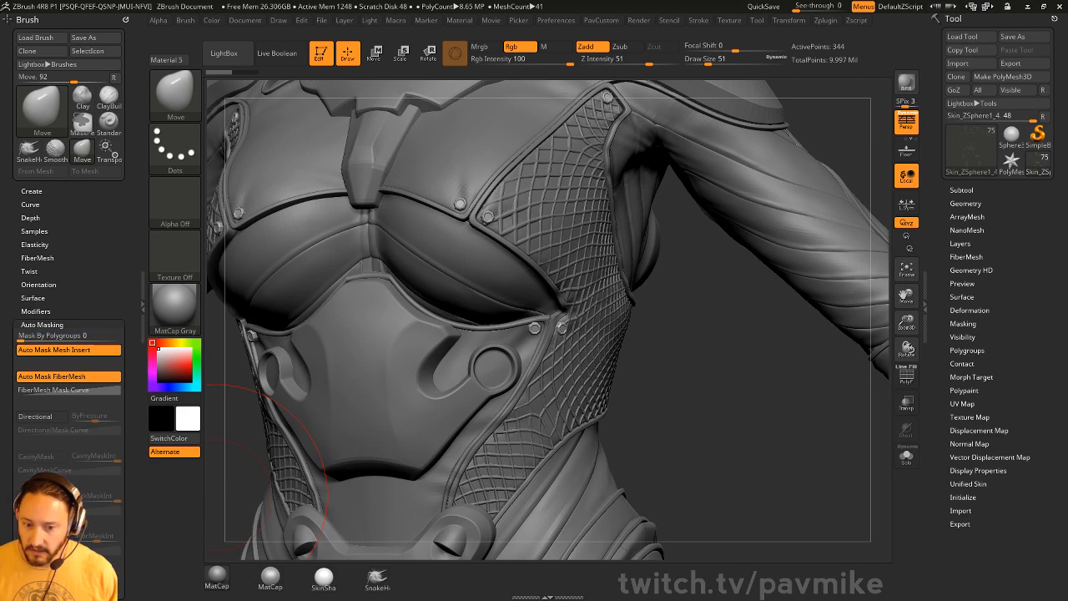
{"action": "left_click_drag", "start_coordinate": [703, 368], "coordinate": [692, 341]}
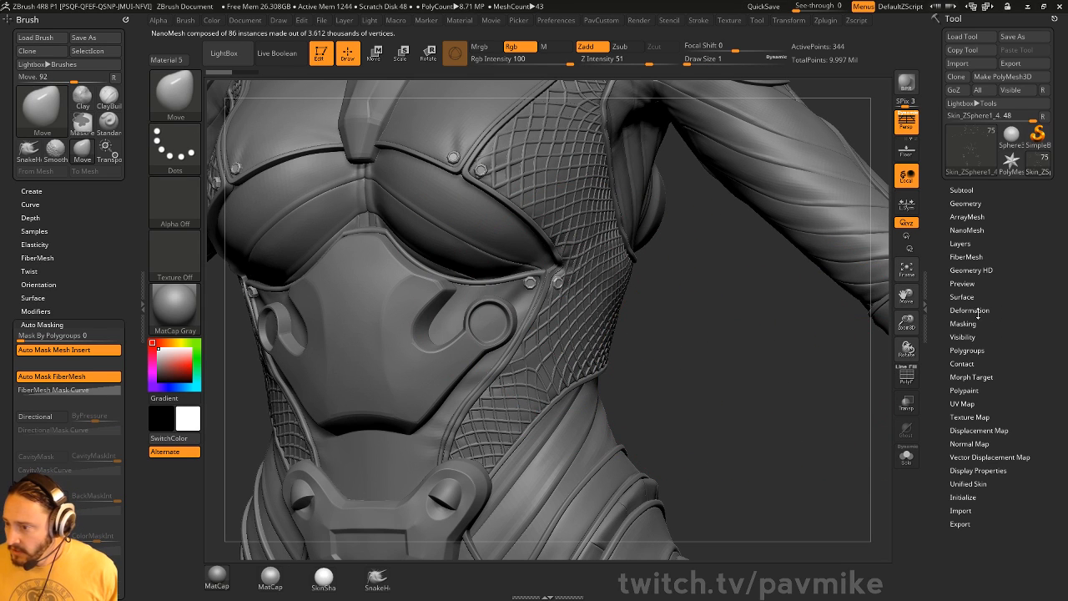
{"action": "left_click", "coordinate": [962, 230]}
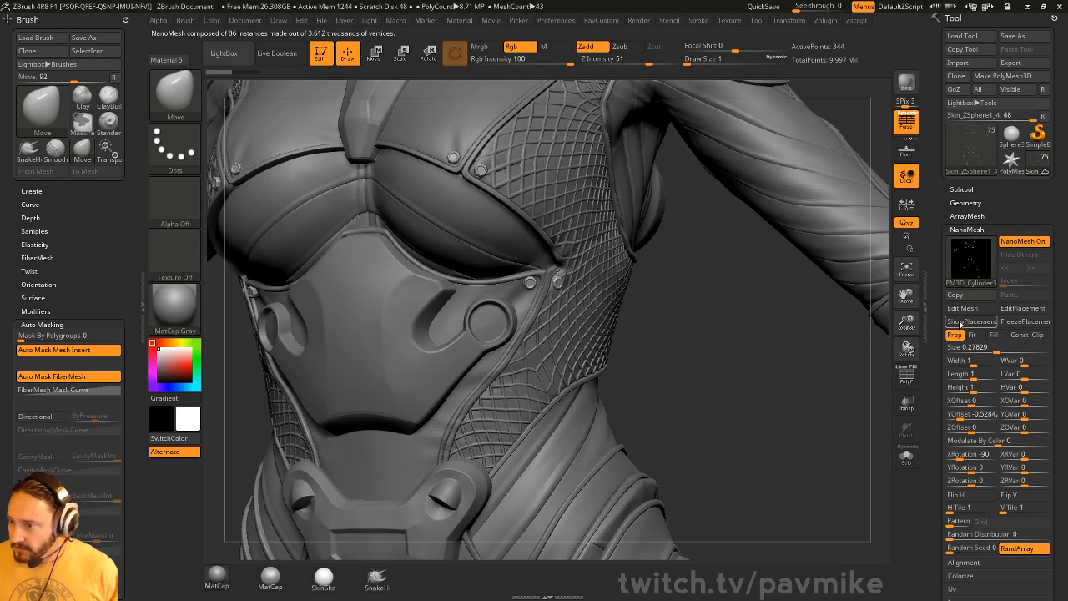
- Toggle ShowPlacement and the NanoMesh instances to inspect the lattice and side netting
{"action": "left_click", "coordinate": [992, 324]}
{"action": "left_click_drag", "start_coordinate": [678, 354], "coordinate": [895, 345]}
{"action": "left_click", "coordinate": [1027, 243]}
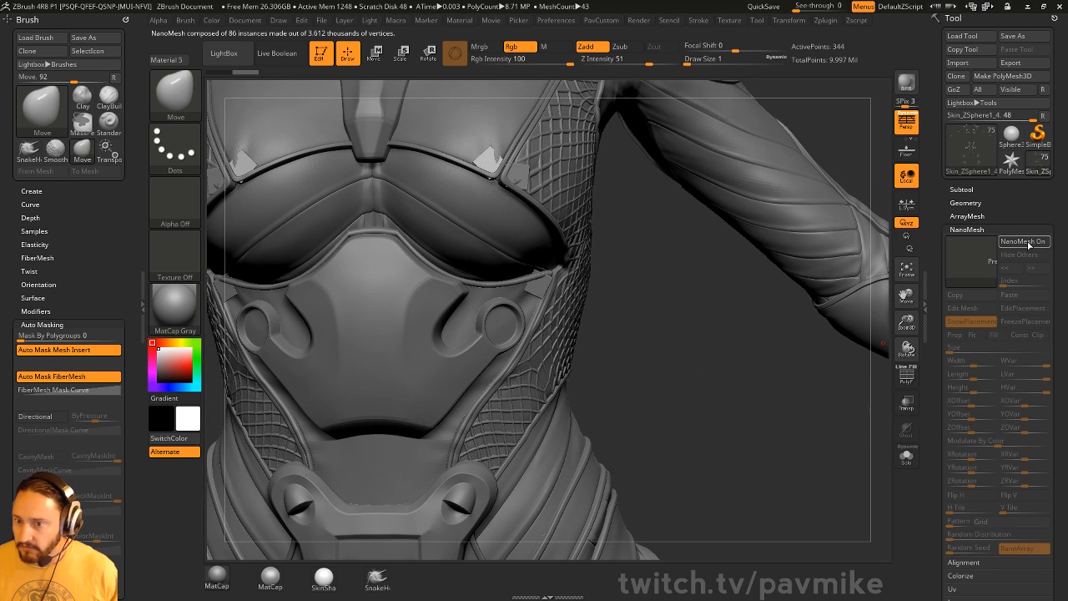
{"action": "left_click", "coordinate": [1027, 243]}
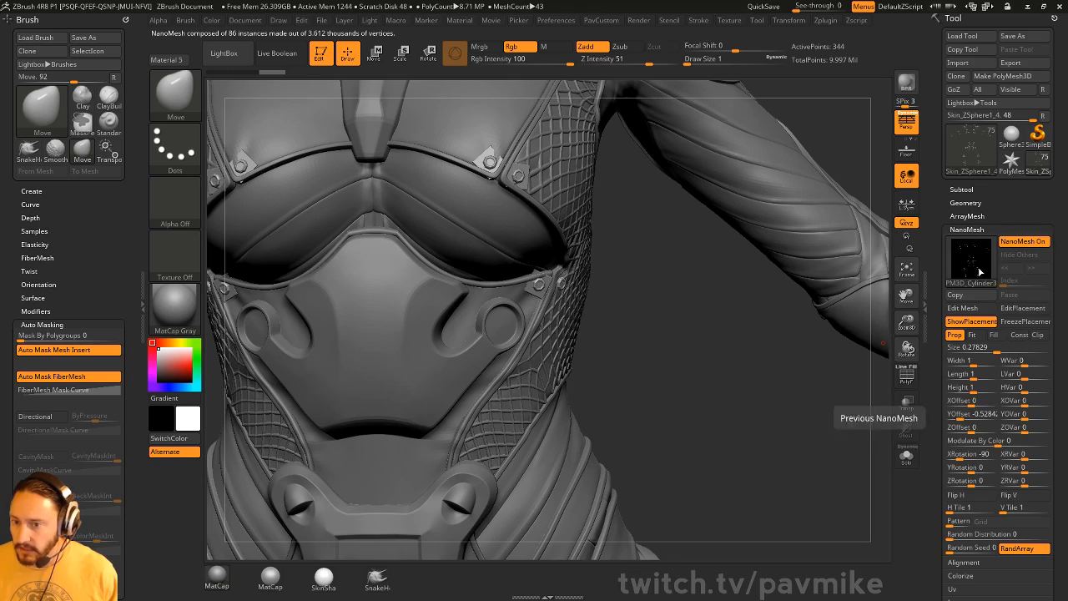
{"action": "left_click_drag", "start_coordinate": [674, 351], "coordinate": [693, 329]}
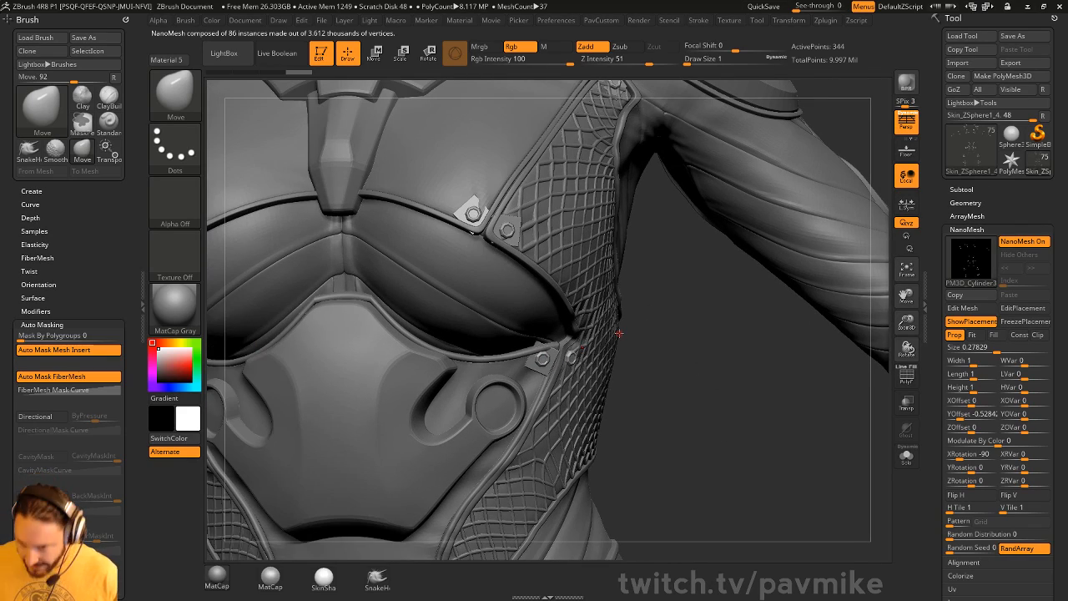
{"action": "left_click_drag", "start_coordinate": [697, 403], "coordinate": [653, 396]}
{"action": "left_click_drag", "start_coordinate": [728, 420], "coordinate": [729, 364], "text": "alt"}
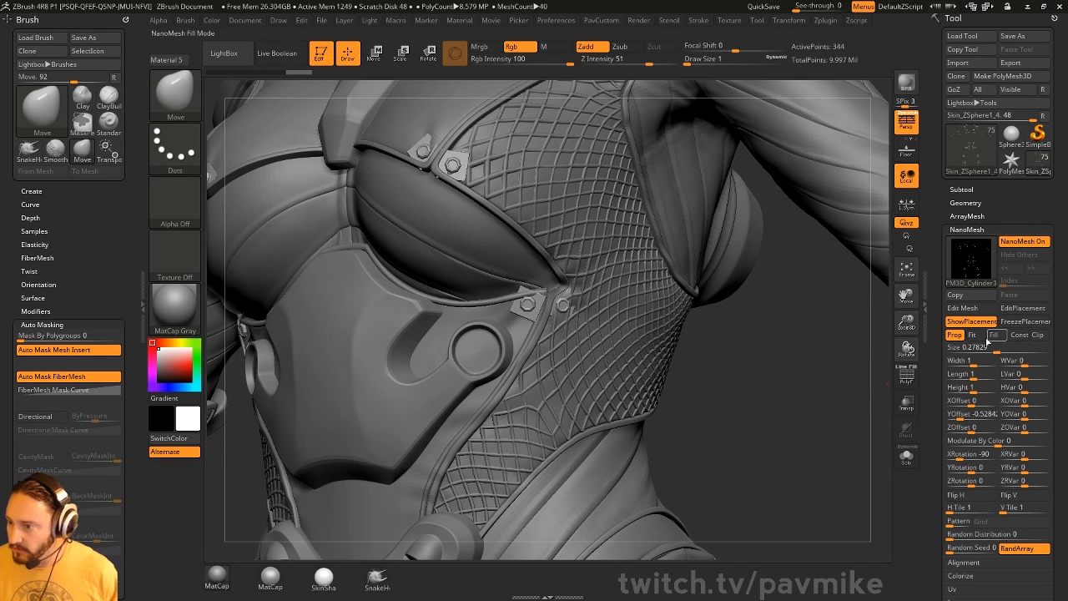
{"action": "left_click", "coordinate": [978, 324]}
{"action": "left_click_drag", "start_coordinate": [722, 362], "coordinate": [771, 362]}
- Set the brush size to 44, then shrink it to 3
{"action": "key", "text": "s"}
{"action": "left_click", "coordinate": [742, 363]}
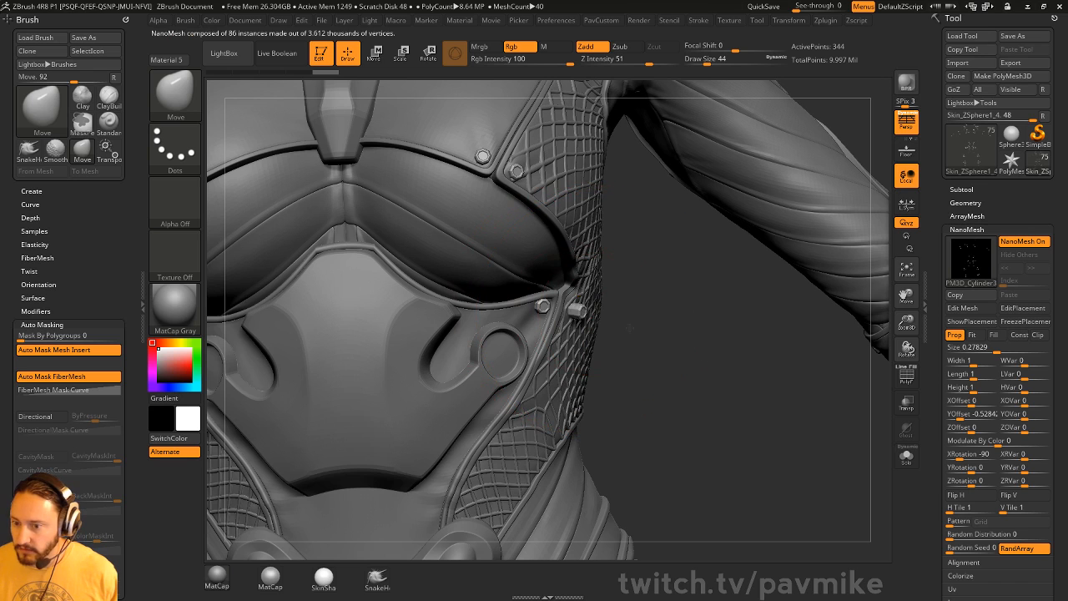
{"action": "left_click_drag", "start_coordinate": [654, 306], "coordinate": [534, 305]}
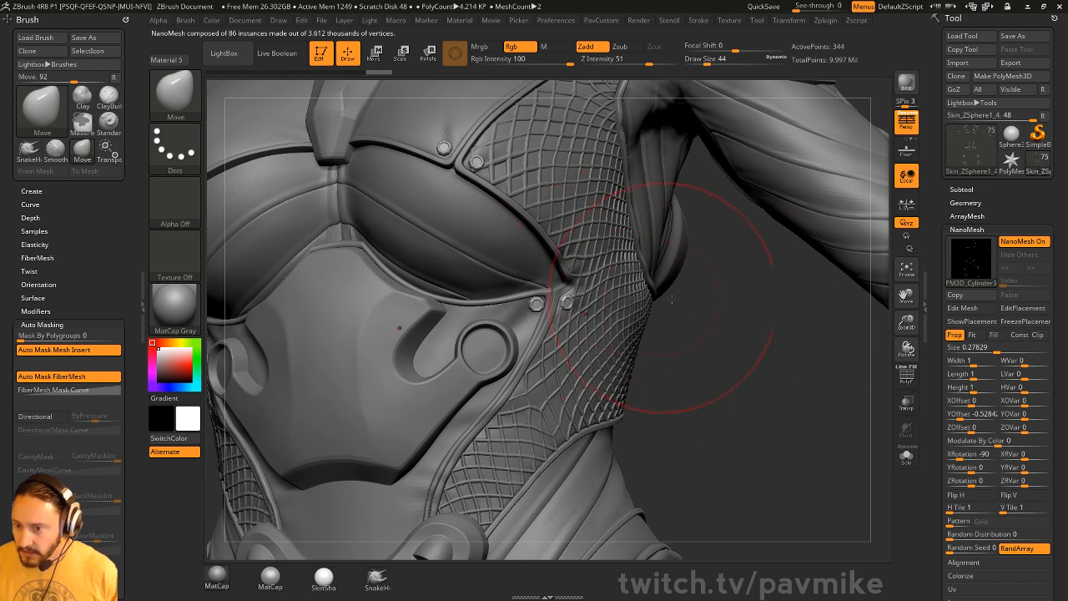
{"action": "left_click_drag", "start_coordinate": [729, 320], "coordinate": [734, 375], "text": "alt"}
{"action": "key", "text": "s"}
{"action": "left_click_drag", "start_coordinate": [735, 372], "coordinate": [717, 372]}
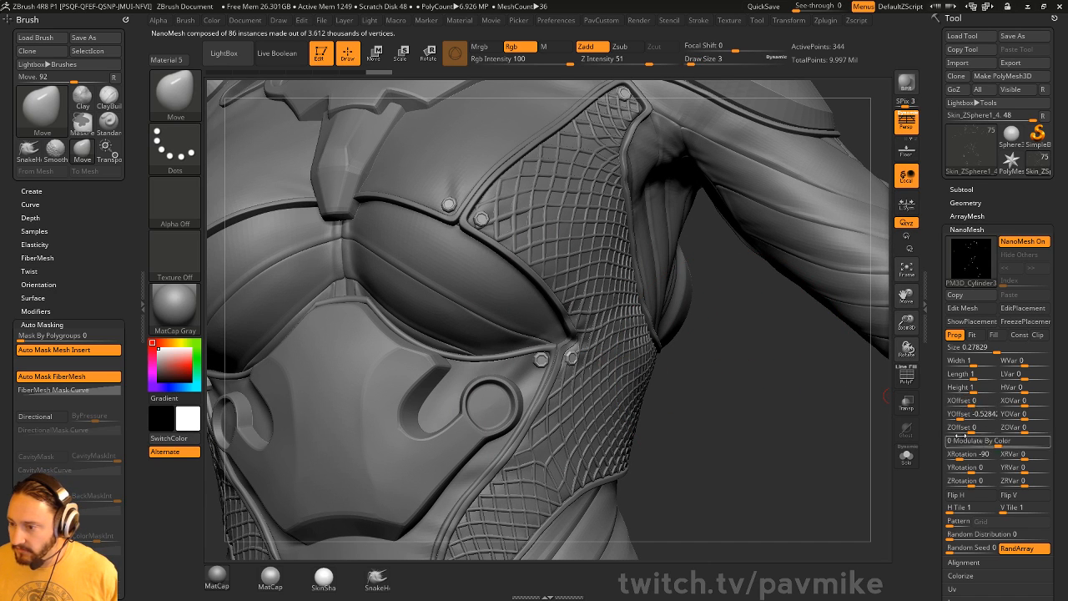
{"action": "left_click_drag", "start_coordinate": [709, 335], "coordinate": [672, 417], "text": "alt"}
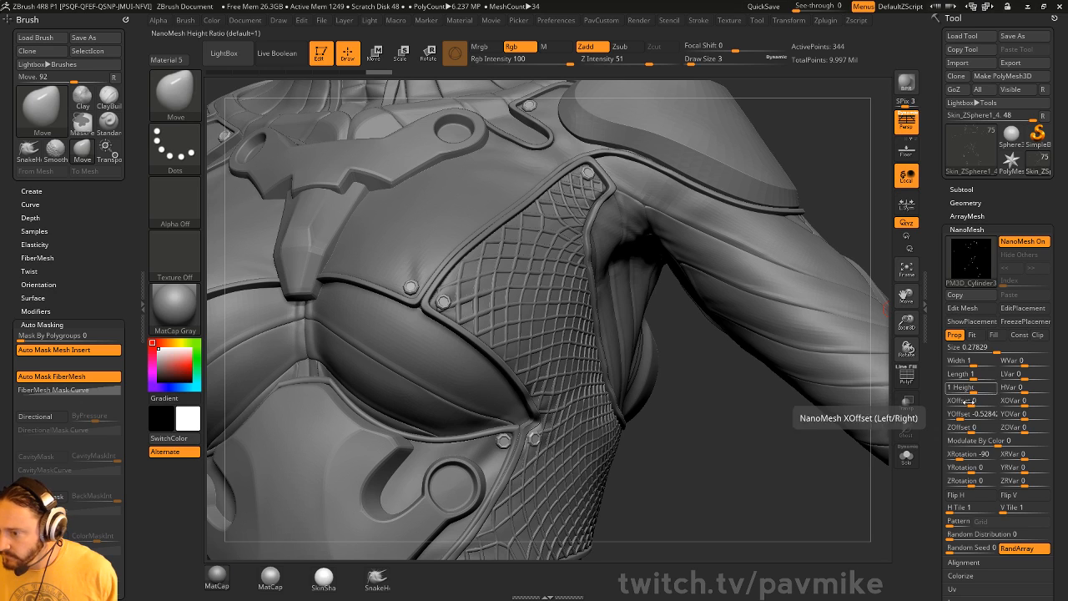
- Scroll the Tool palette to open the NanoMesh Inventory options
{"action": "left_click_drag", "start_coordinate": [940, 460], "coordinate": [939, 402]}
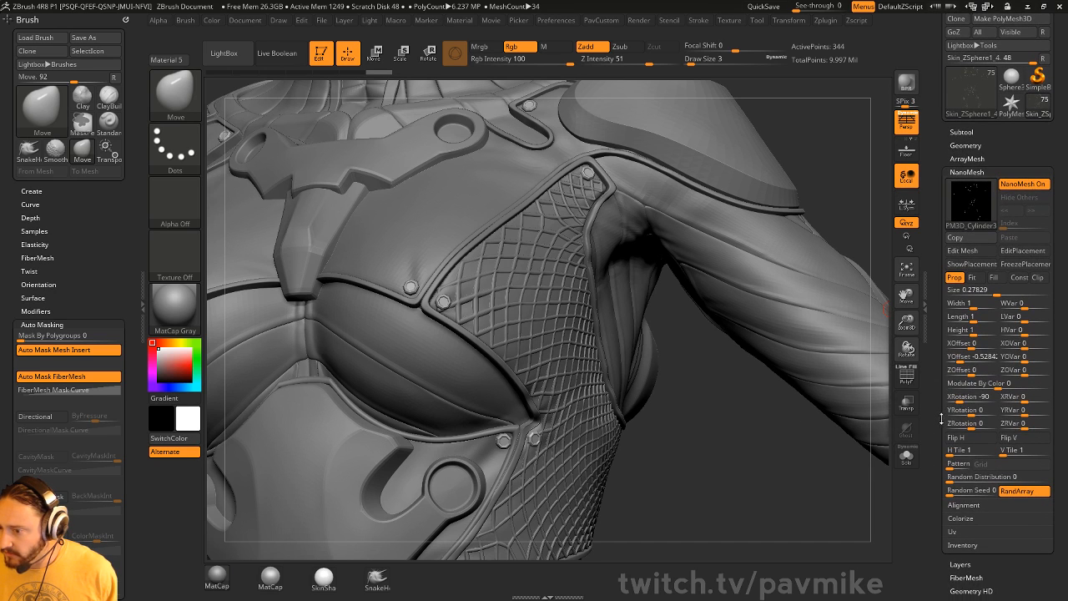
{"action": "left_click", "coordinate": [947, 542], "text": "shift"}
{"action": "left_click_drag", "start_coordinate": [946, 544], "coordinate": [947, 490]}
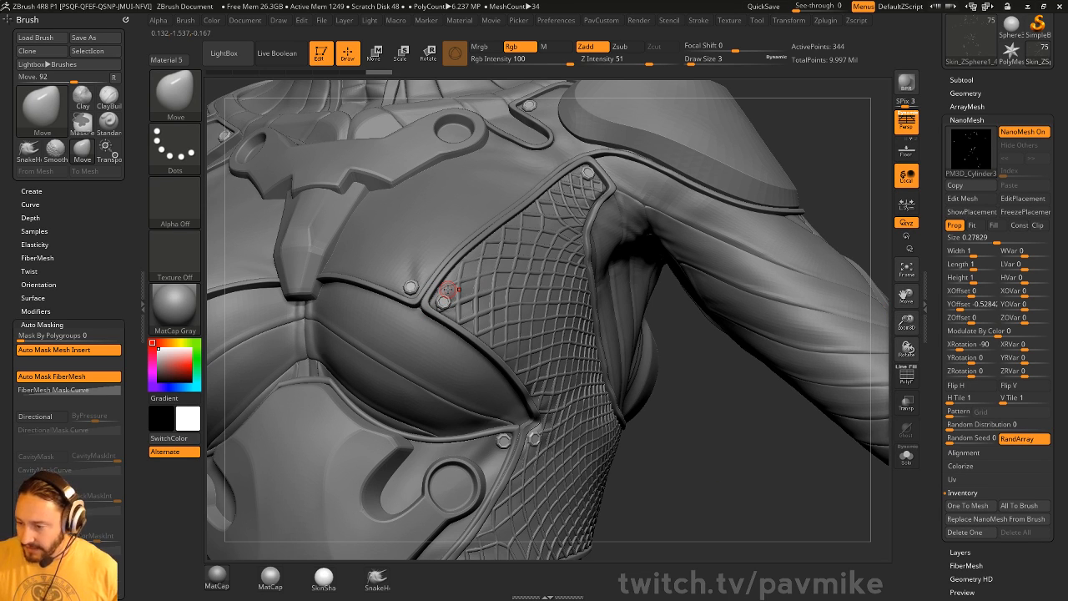
- Bring the collar and shoulder into view with the Standard brush at size 7
{"action": "mouse_move", "coordinate": [836, 170]}
{"action": "left_mouse_down"}
{"action": "mouse_move", "coordinate": [812, 166]}
{"action": "mouse_move", "coordinate": [817, 340]}
{"action": "left_mouse_up"}
{"action": "key", "text": "s"}
{"action": "mouse_move", "coordinate": [479, 309]}
{"action": "left_mouse_down"}
{"action": "mouse_move", "coordinate": [491, 310]}
{"action": "mouse_move", "coordinate": [489, 279]}
{"action": "mouse_move", "coordinate": [500, 297]}
{"action": "left_mouse_up"}
{"action": "key", "text": "b"}
{"action": "key", "text": "s"}
{"action": "key", "text": "t"}
{"action": "key", "text": "s"}
- Select the collar skin piece and reshape it around the bolt with the Move brush at size 31
{"action": "left_click", "coordinate": [506, 288], "text": "alt"}
{"action": "mouse_move", "coordinate": [751, 218]}
{"action": "left_mouse_down"}
{"action": "mouse_move", "coordinate": [771, 226]}
{"action": "mouse_move", "coordinate": [782, 199]}
{"action": "left_mouse_up"}
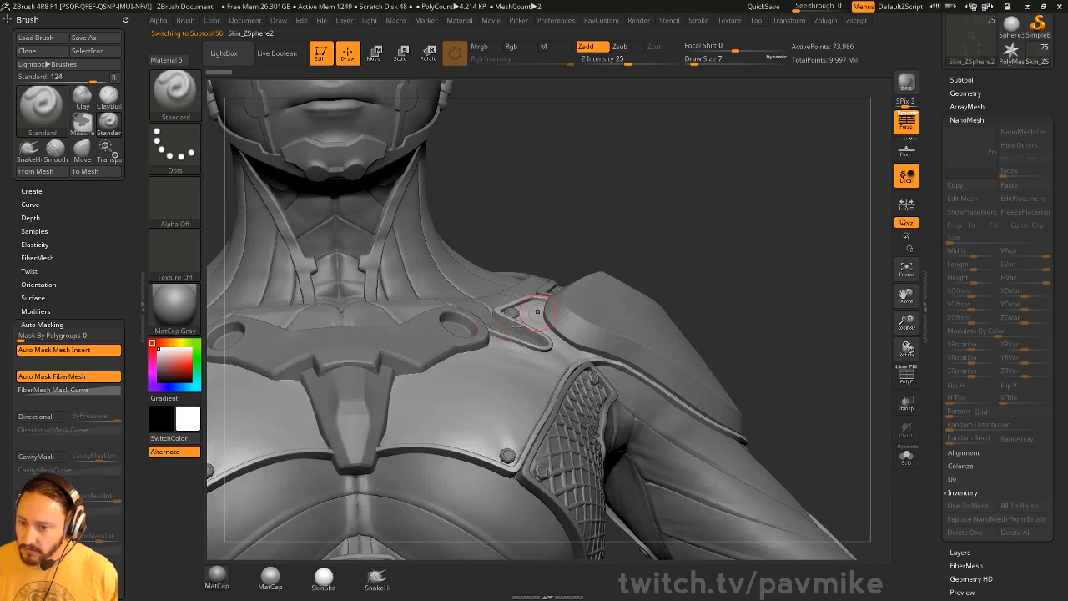
{"action": "key", "text": "b"}
{"action": "key", "text": "m"}
{"action": "key", "text": "v"}
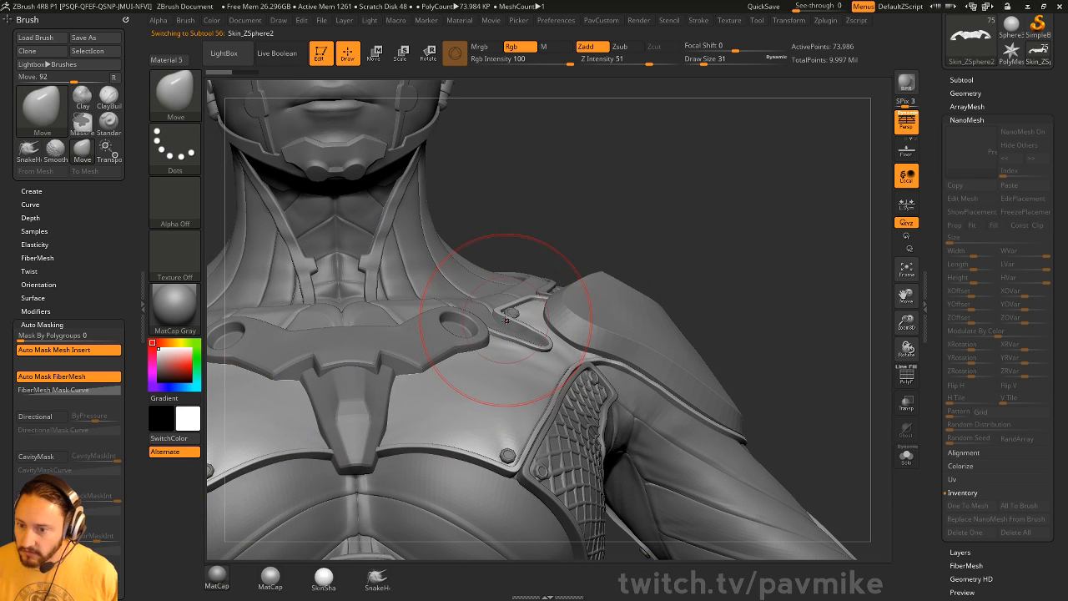
{"action": "left_click_drag", "start_coordinate": [507, 320], "coordinate": [510, 329]}
{"action": "key", "text": "["}
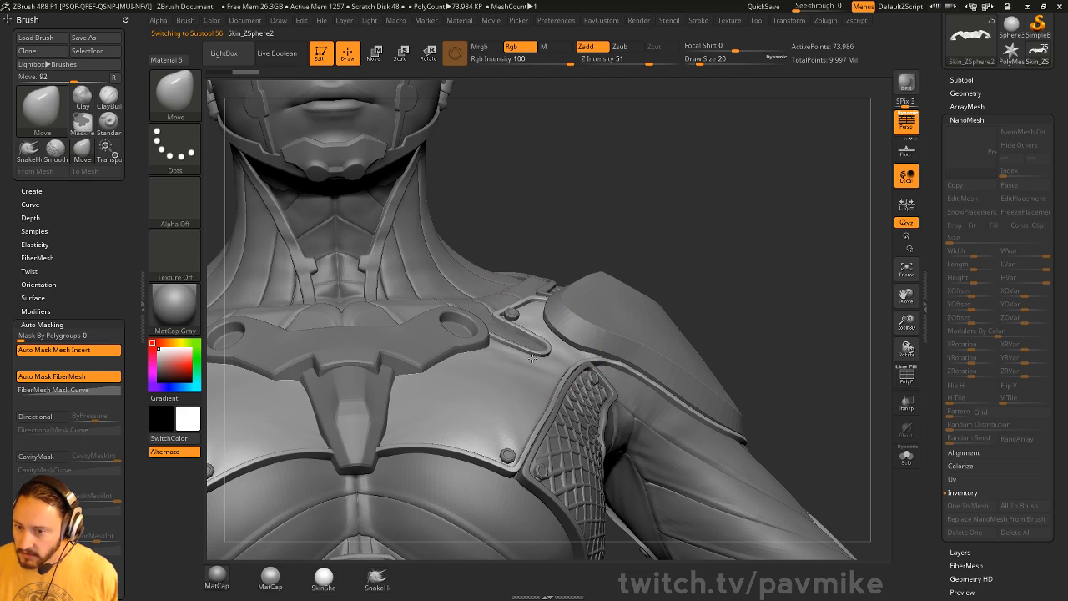
- Select the armhole skin piece and nudge it into place with a size 44 brush
{"action": "left_click_drag", "start_coordinate": [696, 259], "coordinate": [584, 266]}
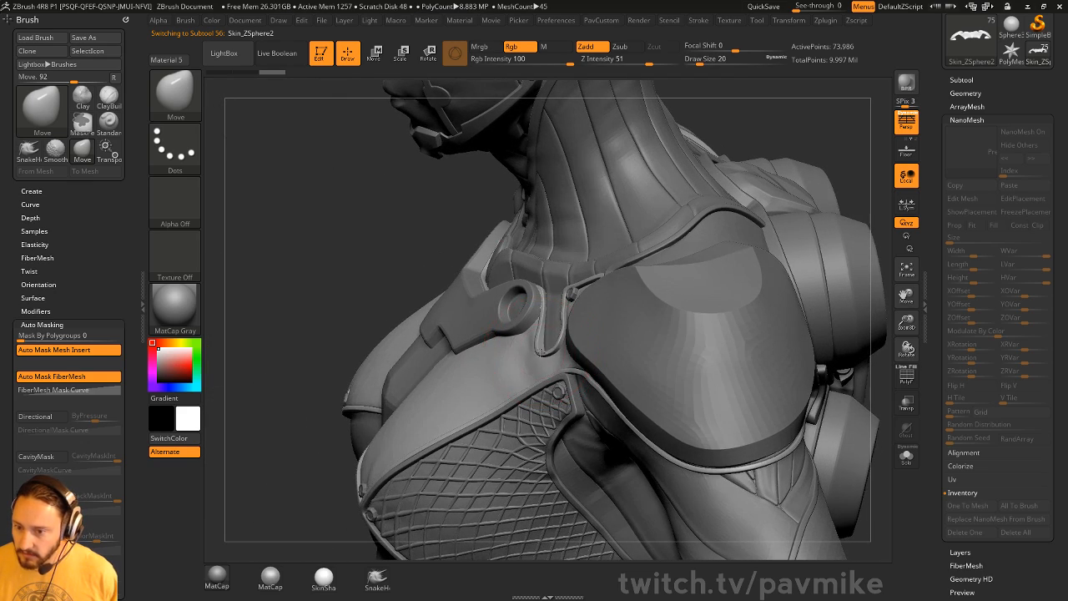
{"action": "left_click_drag", "start_coordinate": [845, 134], "coordinate": [582, 373]}
{"action": "left_click", "coordinate": [580, 375], "text": "alt"}
{"action": "mouse_move", "coordinate": [745, 284]}
{"action": "left_mouse_down"}
{"action": "mouse_move", "coordinate": [763, 259]}
{"action": "mouse_move", "coordinate": [797, 269]}
{"action": "left_mouse_up"}
{"action": "key", "text": "]"}
{"action": "key", "text": "]"}
{"action": "key", "text": "s"}
{"action": "left_click_drag", "start_coordinate": [579, 336], "coordinate": [578, 347]}
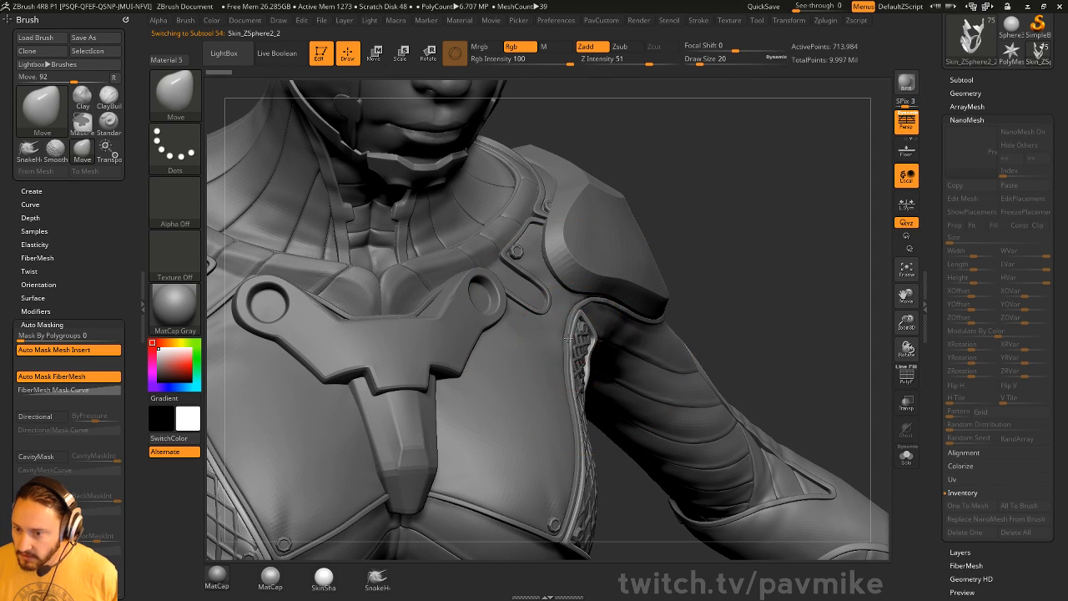
- Select the side lattice piece and adjust it near the armpit with the Move brush at size 18
{"action": "left_click_drag", "start_coordinate": [745, 279], "coordinate": [680, 304]}
{"action": "key", "text": "b"}
{"action": "key", "text": "s"}
{"action": "key", "text": "t"}
{"action": "key", "text": "s"}
{"action": "left_click", "coordinate": [578, 349], "text": "alt"}
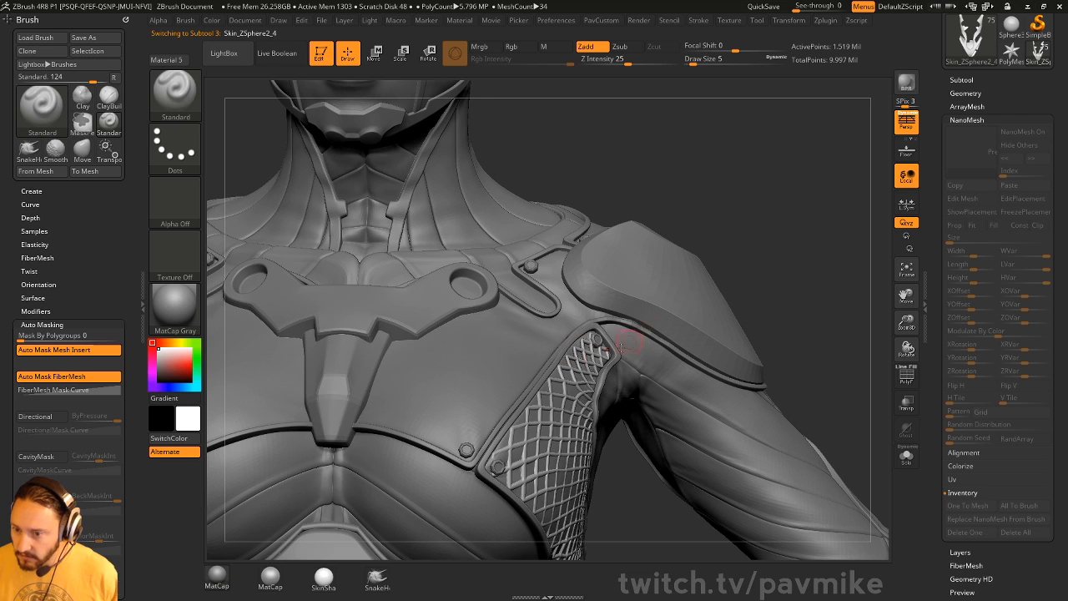
{"action": "key", "text": "s"}
{"action": "key", "text": "b"}
{"action": "key", "text": "m"}
{"action": "key", "text": "v"}
{"action": "left_click_drag", "start_coordinate": [603, 361], "coordinate": [571, 346]}
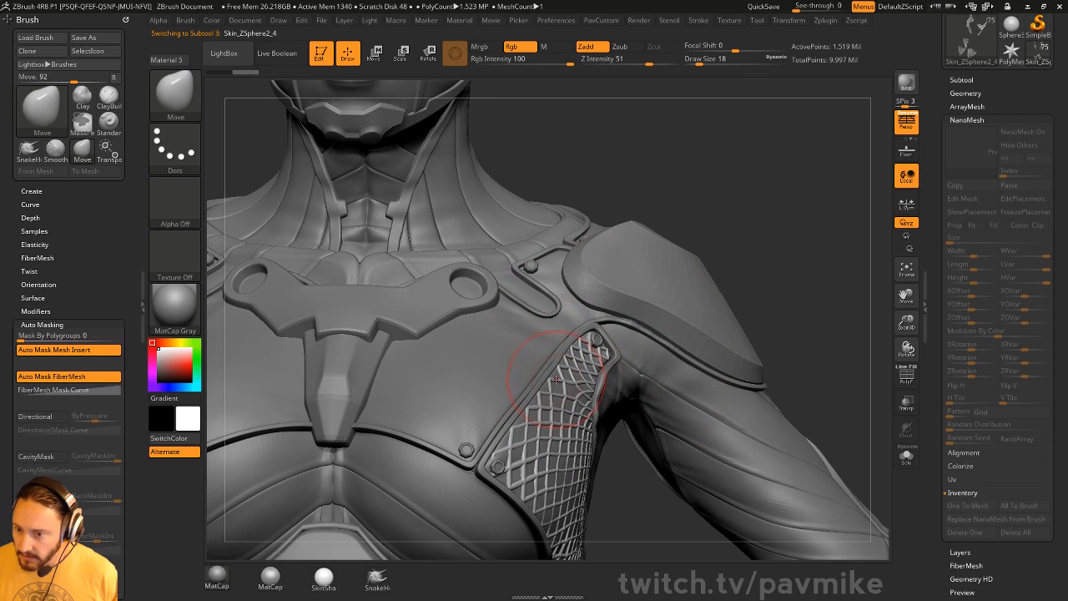
- Frame the whole figure from the front and place the shirt reference over the chest
{"action": "key", "text": "f"}
{"action": "left_click_drag", "start_coordinate": [815, 270], "coordinate": [785, 218]}
{"action": "left_click_drag", "start_coordinate": [1067, 384], "coordinate": [479, 260]}
- Enlarge and pan the shirt reference to the hem, then send PureRef behind ZBrush
{"action": "scroll", "coordinate": [482, 273], "scroll_direction": "up", "scroll_amount": 5}
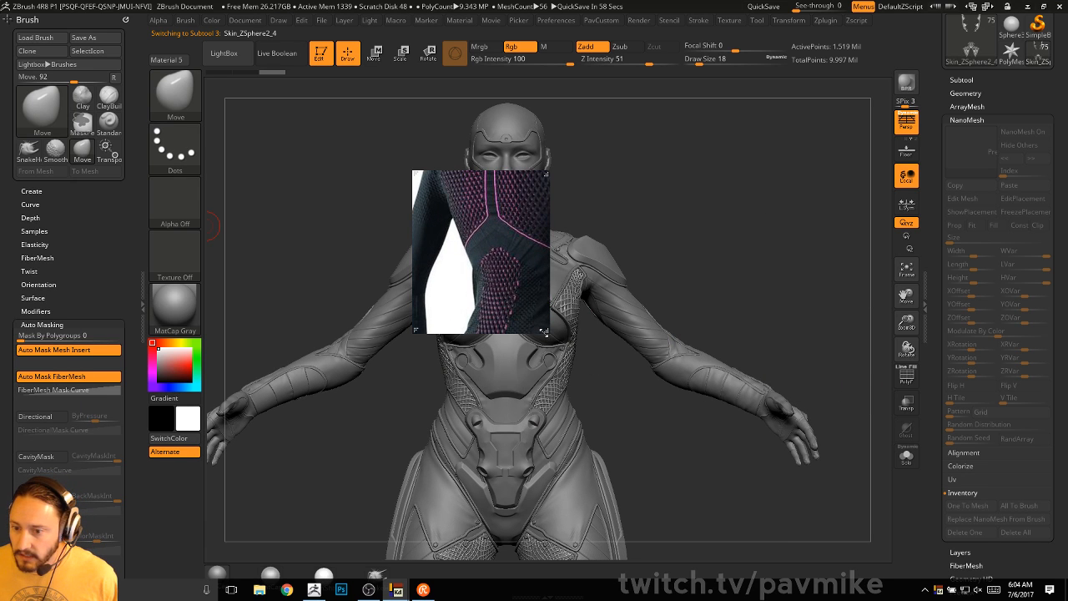
{"action": "left_click_drag", "start_coordinate": [543, 331], "coordinate": [791, 504]}
{"action": "scroll", "coordinate": [652, 354], "scroll_direction": "up", "scroll_amount": 3}
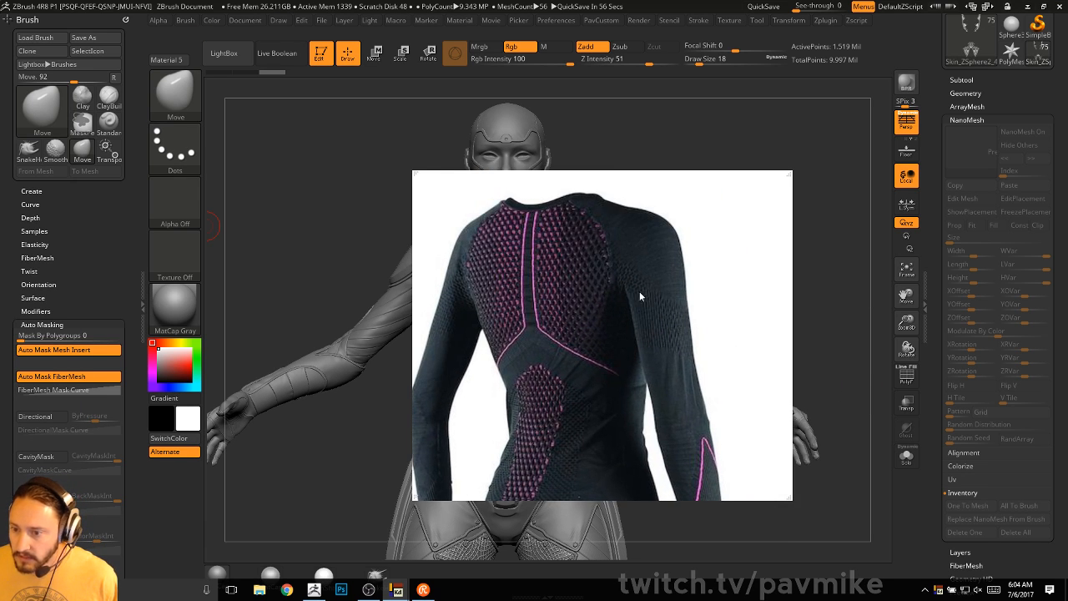
{"action": "mouse_move", "coordinate": [602, 414]}
{"action": "left_mouse_down"}
{"action": "mouse_move", "coordinate": [595, 392]}
{"action": "mouse_move", "coordinate": [608, 396]}
{"action": "left_mouse_up"}
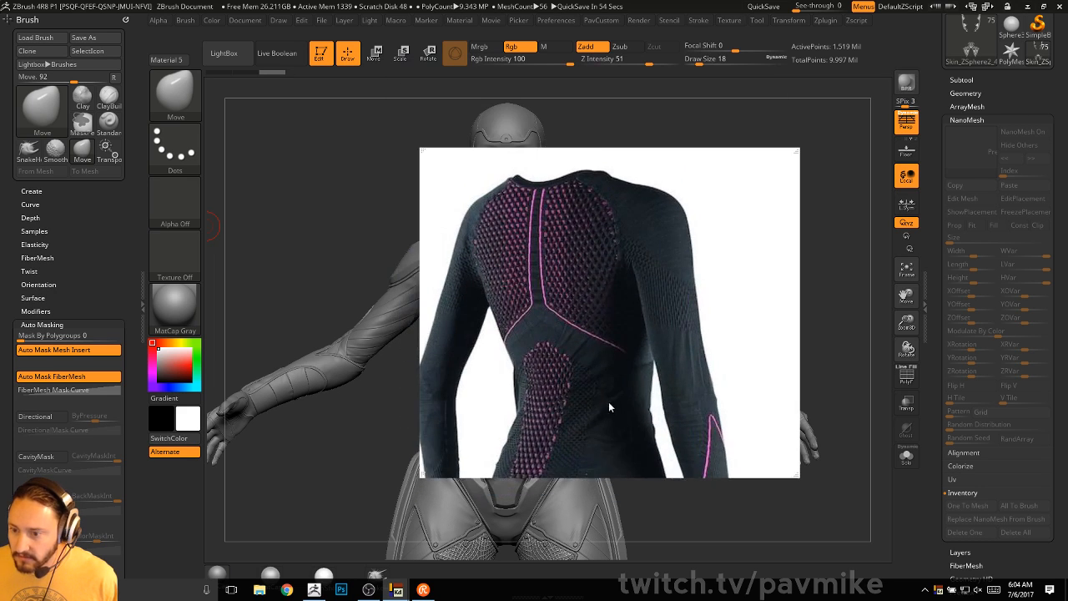
{"action": "mouse_move", "coordinate": [590, 378]}
{"action": "middle_mouse_down"}
{"action": "mouse_move", "coordinate": [599, 264]}
{"action": "mouse_move", "coordinate": [597, 364]}
{"action": "middle_mouse_up"}
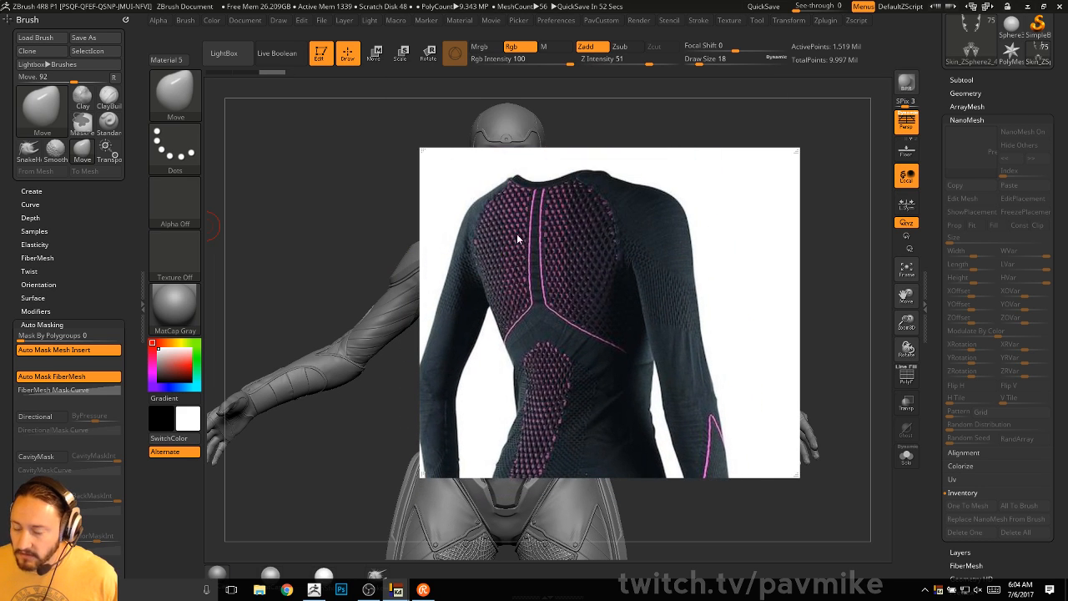
{"action": "left_click_drag", "start_coordinate": [620, 276], "coordinate": [258, 285]}
{"action": "key", "text": "alt+Tab"}
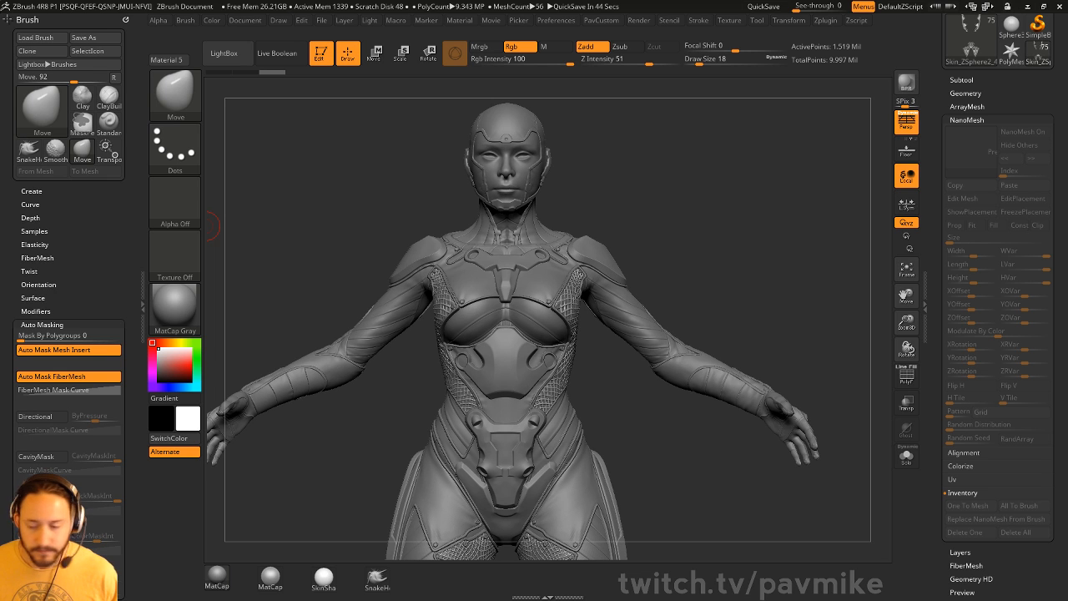
- Snap the model to a front view, switch brush, and enlarge it to size 35
{"action": "left_click_drag", "start_coordinate": [762, 340], "coordinate": [683, 269]}
{"action": "mouse_move", "coordinate": [806, 251]}
{"action": "left_mouse_down"}
{"action": "mouse_move", "coordinate": [806, 212]}
{"action": "mouse_move", "coordinate": [763, 236]}
{"action": "mouse_move", "coordinate": [782, 232]}
{"action": "left_mouse_up"}
{"action": "key", "text": "b"}
{"action": "key", "text": "s"}
{"action": "key", "text": "t"}
{"action": "key", "text": "s"}
{"action": "left_click_drag", "start_coordinate": [376, 171], "coordinate": [382, 168]}
{"action": "left_click_drag", "start_coordinate": [368, 174], "coordinate": [390, 281], "text": "alt"}
{"action": "left_click", "coordinate": [322, 55]}
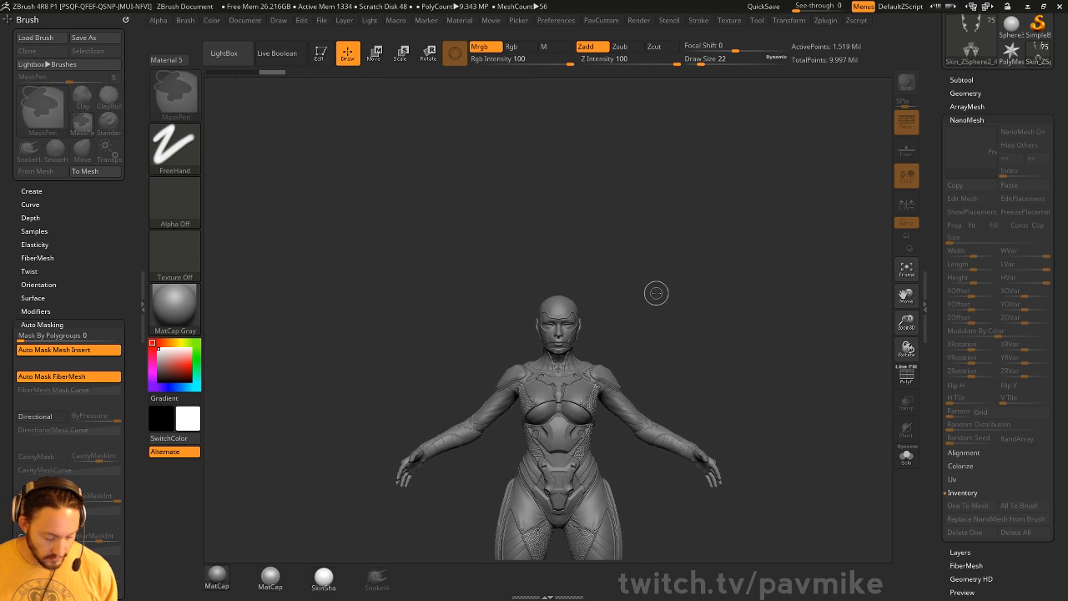
{"action": "key", "text": "ctrl+n"}
{"action": "left_click_drag", "start_coordinate": [940, 156], "coordinate": [949, 425]}
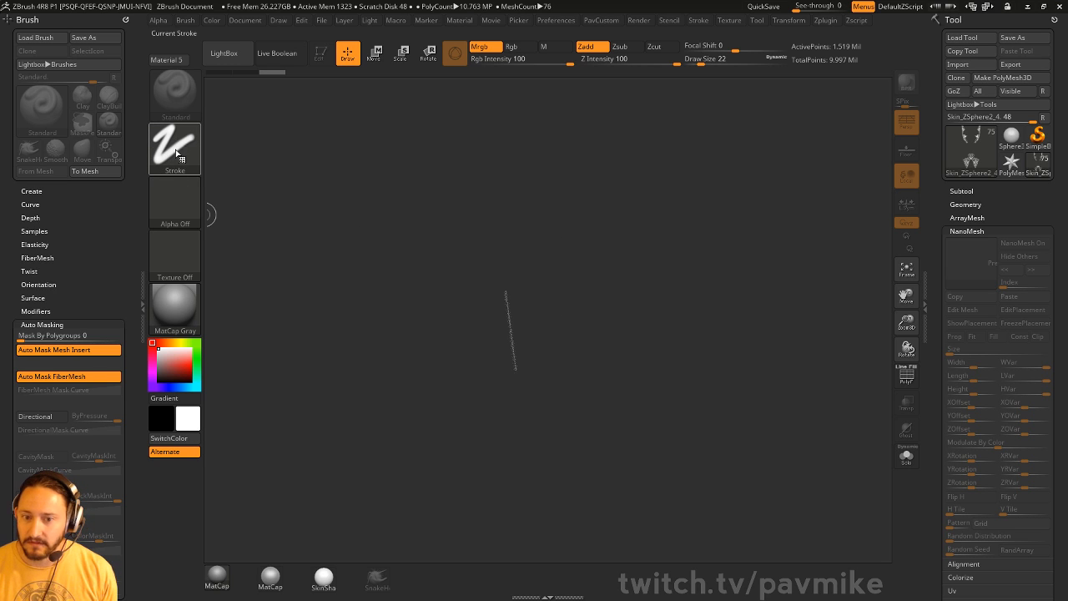
{"action": "left_click_drag", "start_coordinate": [428, 189], "coordinate": [647, 282]}
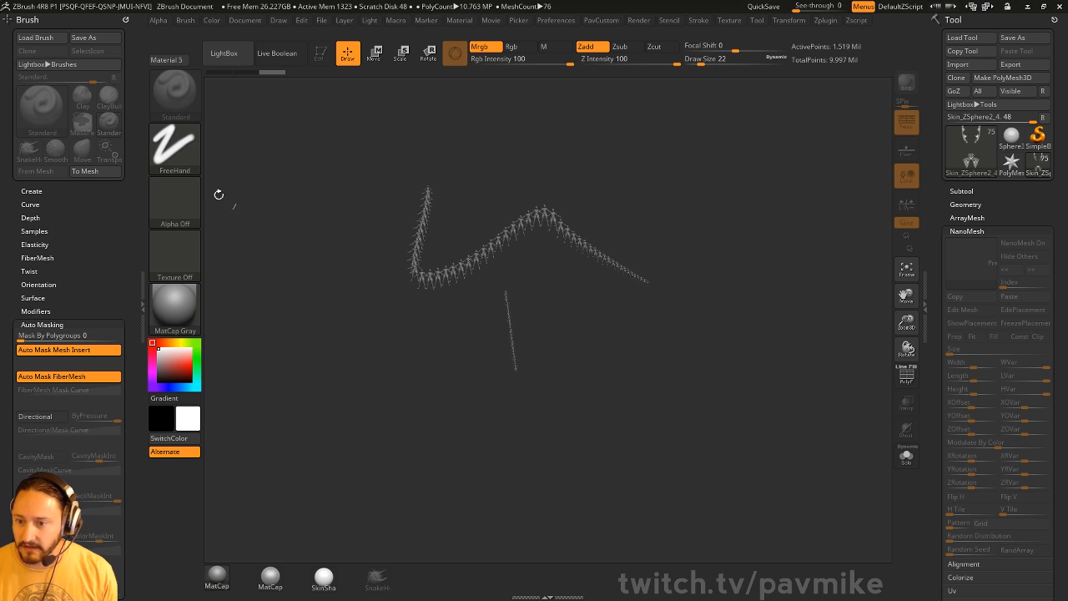
{"action": "left_click", "coordinate": [175, 148]}
{"action": "left_click", "coordinate": [242, 156]}
{"action": "left_click", "coordinate": [174, 148]}
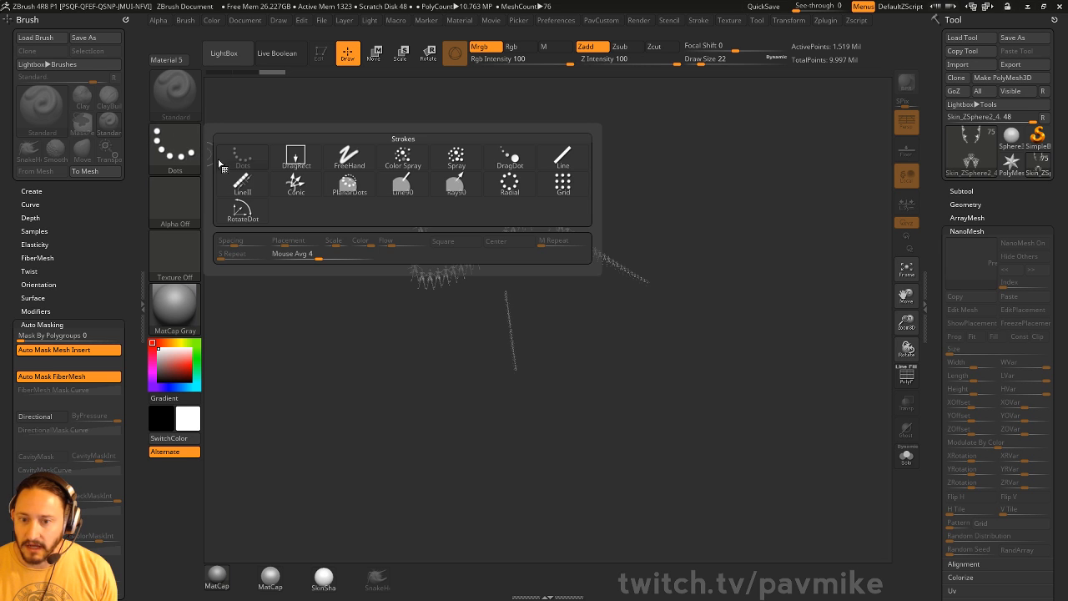
{"action": "left_click", "coordinate": [295, 157]}
{"action": "key", "text": "ctrl+n"}
{"action": "left_click_drag", "start_coordinate": [492, 257], "coordinate": [522, 351]}
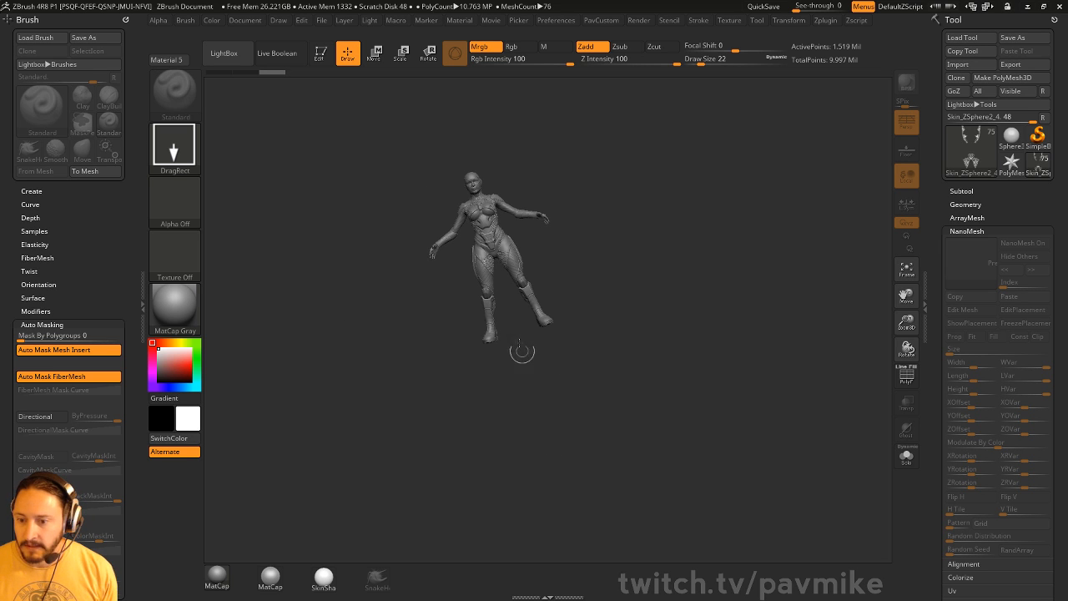
{"action": "left_click", "coordinate": [321, 54]}
{"action": "left_click_drag", "start_coordinate": [718, 275], "coordinate": [784, 409], "text": "shift"}
{"action": "left_click_drag", "start_coordinate": [748, 160], "coordinate": [756, 240], "text": "alt"}
{"action": "left_click_drag", "start_coordinate": [756, 240], "coordinate": [776, 308], "text": "alt"}
{"action": "left_click_drag", "start_coordinate": [776, 267], "coordinate": [834, 266]}
{"action": "key", "text": "["}
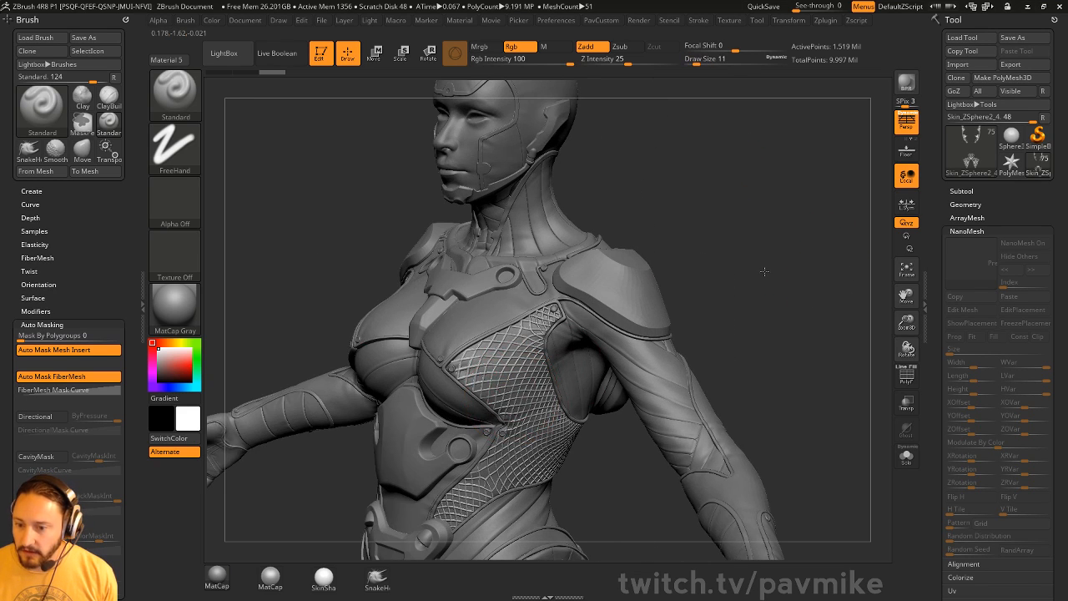
- Duplicate the shoulder armor subtool and move the copy to the top of the list
{"action": "mouse_move", "coordinate": [764, 272]}
{"action": "left_mouse_down", "text": "alt"}
{"action": "mouse_move", "coordinate": [721, 253]}
{"action": "mouse_move", "coordinate": [771, 214]}
{"action": "mouse_move", "coordinate": [776, 255]}
{"action": "left_mouse_up", "text": "alt"}
{"action": "key", "text": "s"}
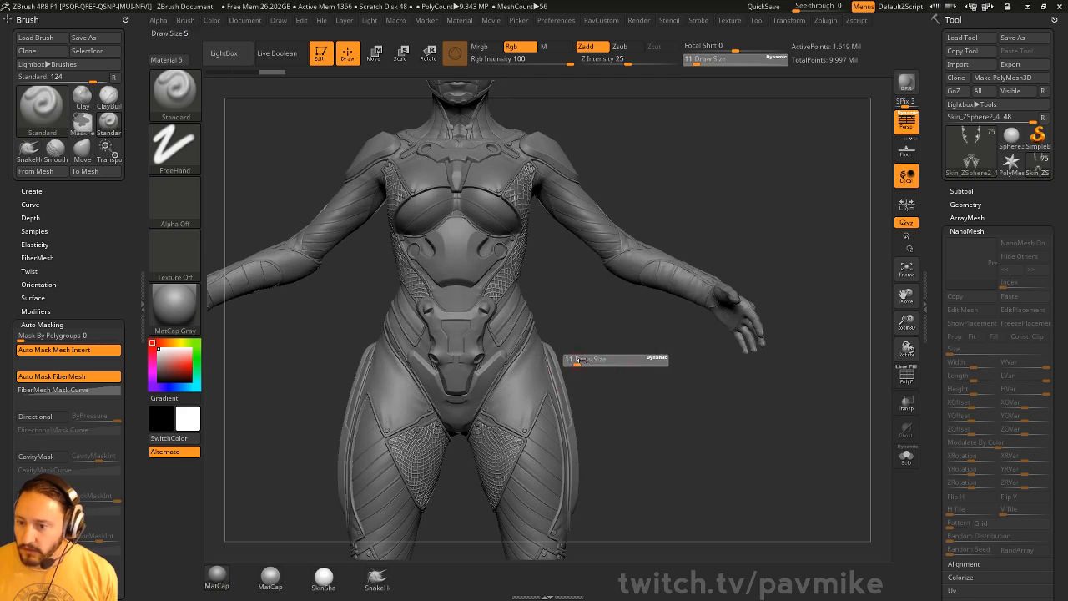
{"action": "left_click", "coordinate": [582, 360]}
{"action": "left_click", "coordinate": [534, 373], "text": "alt"}
{"action": "left_click_drag", "start_coordinate": [575, 371], "coordinate": [605, 312], "text": "alt"}
{"action": "left_click_drag", "start_coordinate": [634, 351], "coordinate": [585, 348]}
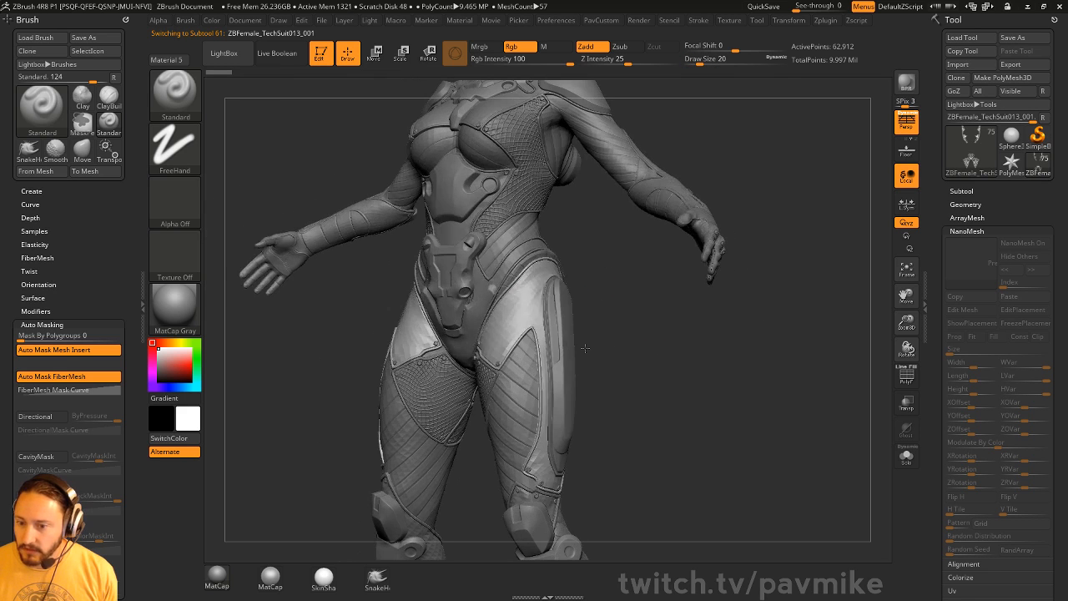
{"action": "left_click_drag", "start_coordinate": [694, 330], "coordinate": [914, 342]}
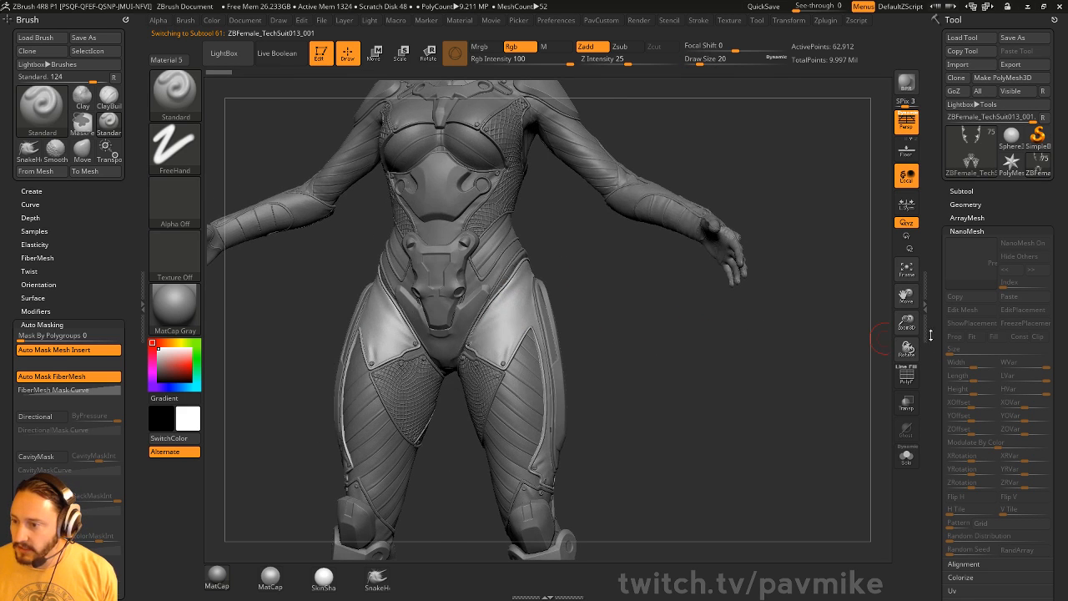
{"action": "left_click", "coordinate": [962, 191]}
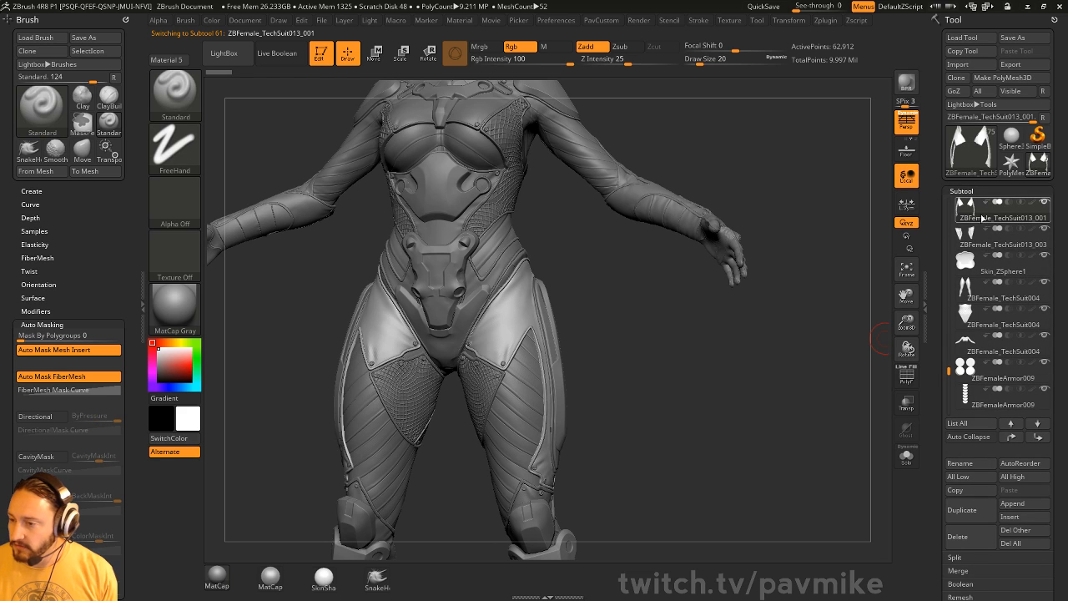
{"action": "left_click", "coordinate": [961, 509]}
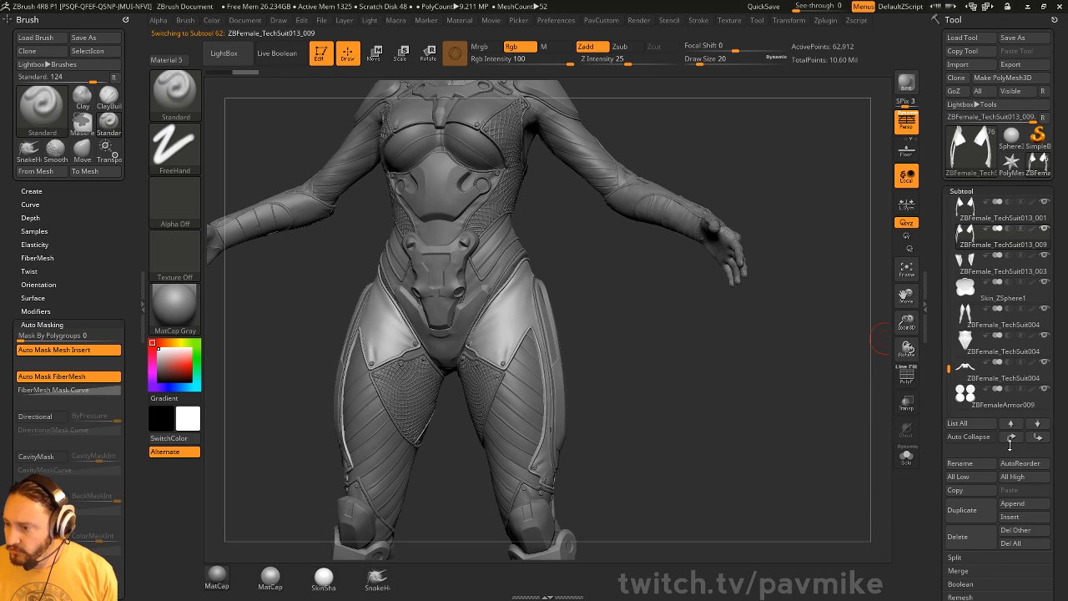
{"action": "left_click", "coordinate": [1010, 423], "text": "shift"}
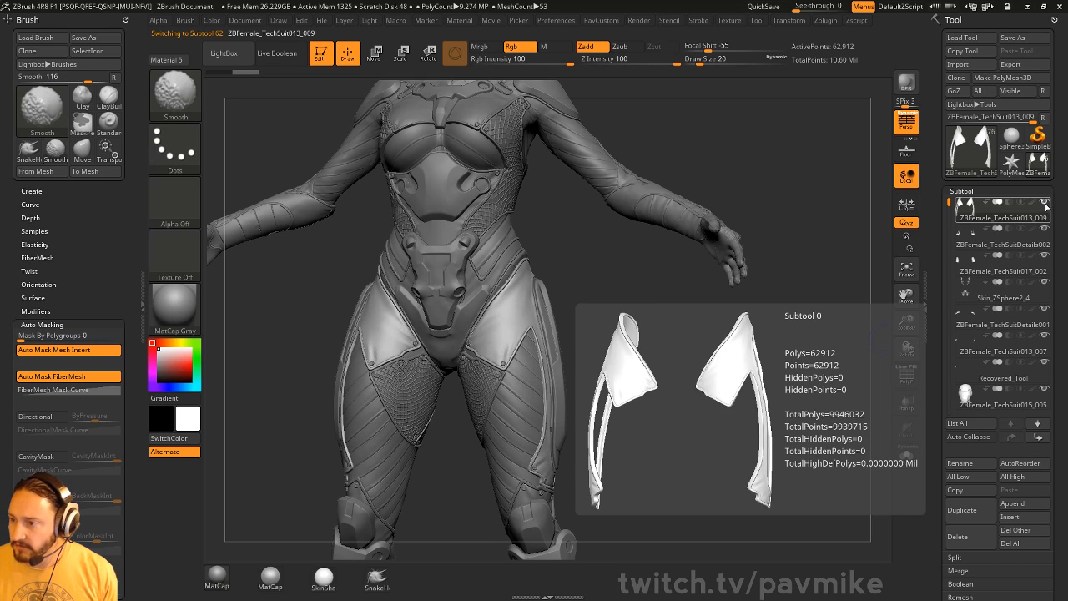
- Duplicate the head subtool and move its copy to the top of the list
{"action": "mouse_move", "coordinate": [716, 283]}
{"action": "left_mouse_down"}
{"action": "mouse_move", "coordinate": [774, 217]}
{"action": "mouse_move", "coordinate": [634, 193]}
{"action": "mouse_move", "coordinate": [450, 192]}
{"action": "left_mouse_up"}
{"action": "key", "text": "s"}
{"action": "left_click", "coordinate": [509, 148], "text": "alt"}
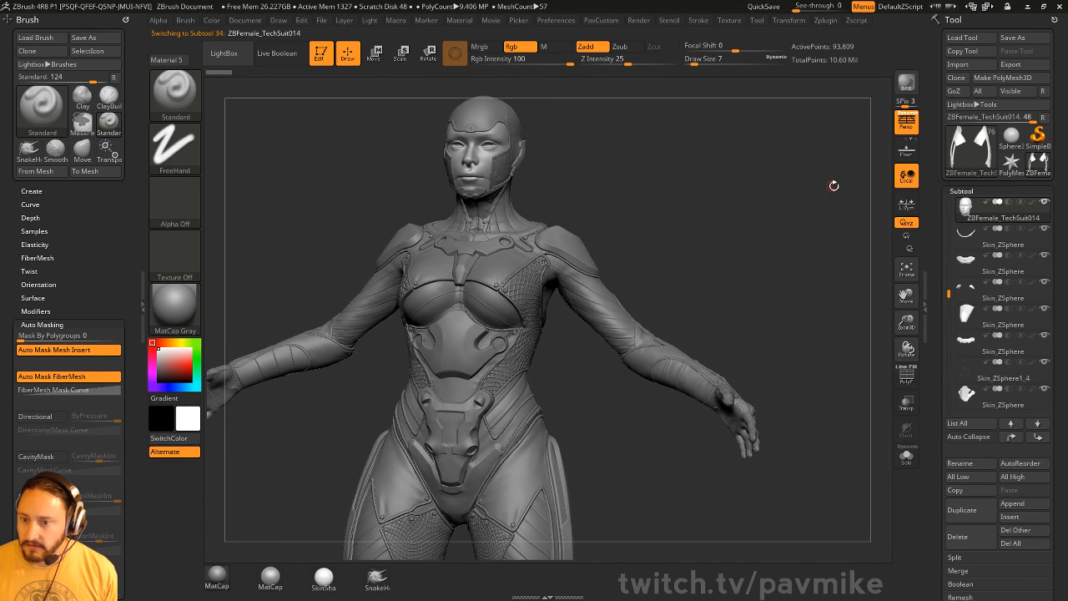
{"action": "left_click_drag", "start_coordinate": [819, 204], "coordinate": [817, 271], "text": "alt"}
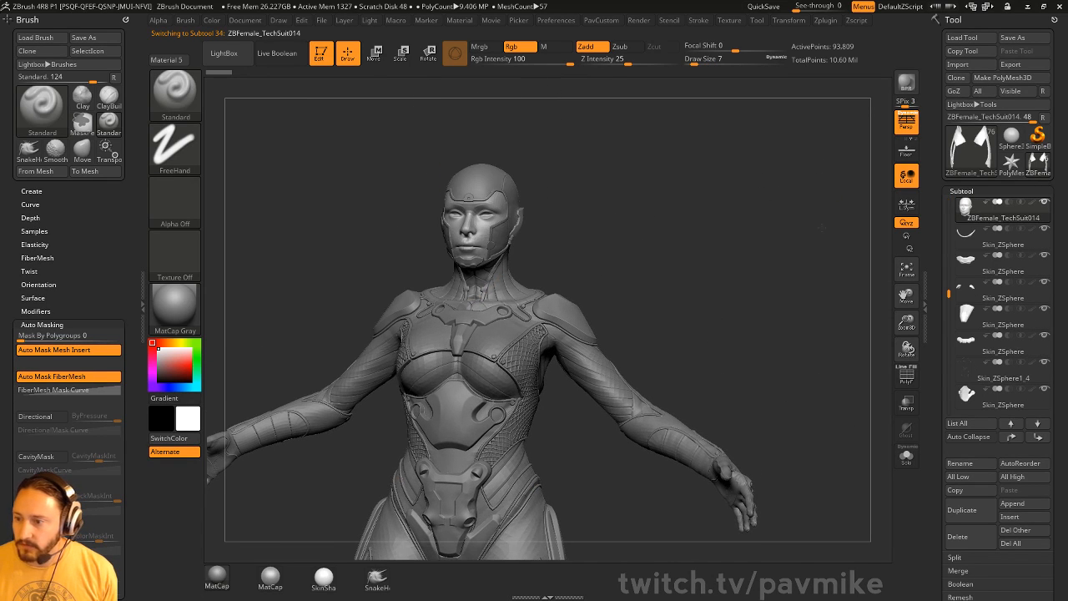
{"action": "left_click", "coordinate": [973, 508]}
{"action": "left_click", "coordinate": [1012, 439], "text": "shift"}
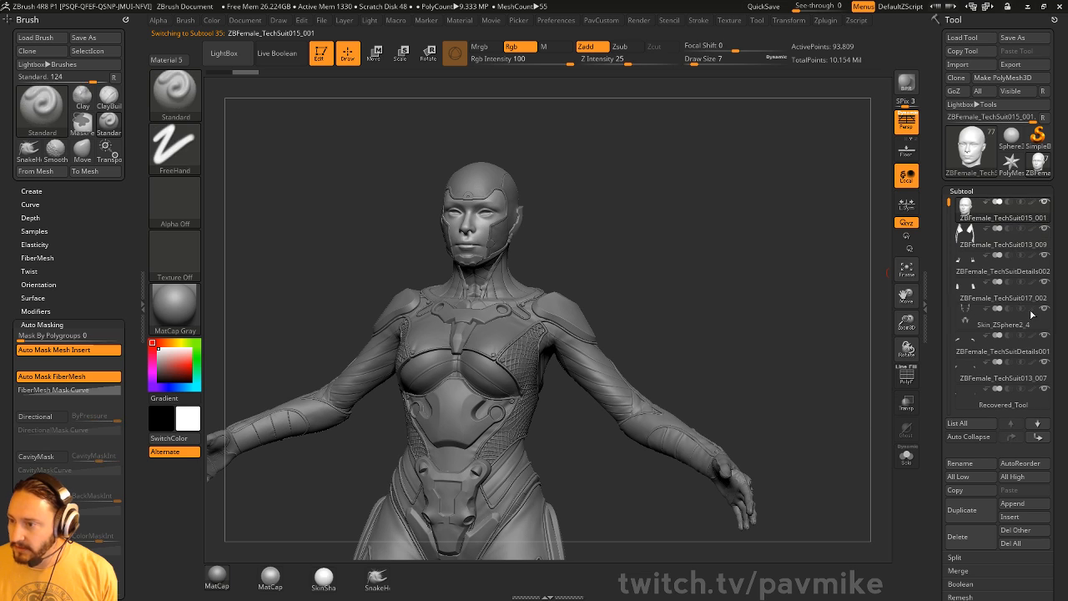
- Solo the head copy and frame it in a three-quarter view
{"action": "left_click", "coordinate": [1044, 202], "text": "shift"}
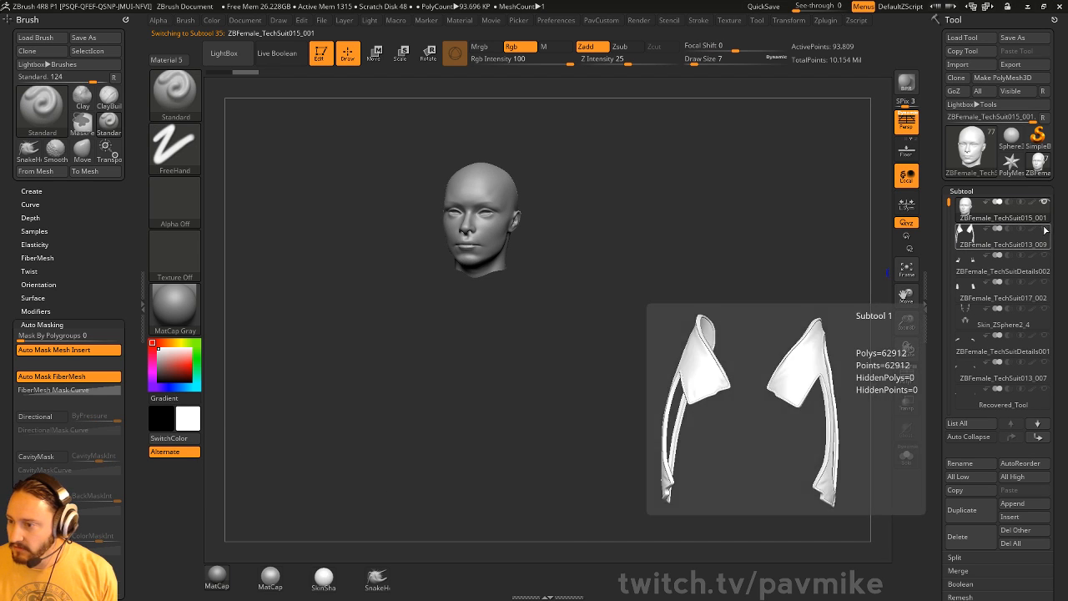
{"action": "left_click", "coordinate": [1044, 229]}
{"action": "left_click_drag", "start_coordinate": [716, 321], "coordinate": [692, 421]}
{"action": "left_click_drag", "start_coordinate": [693, 421], "coordinate": [721, 188], "text": "alt"}
{"action": "left_click_drag", "start_coordinate": [714, 267], "coordinate": [708, 384]}
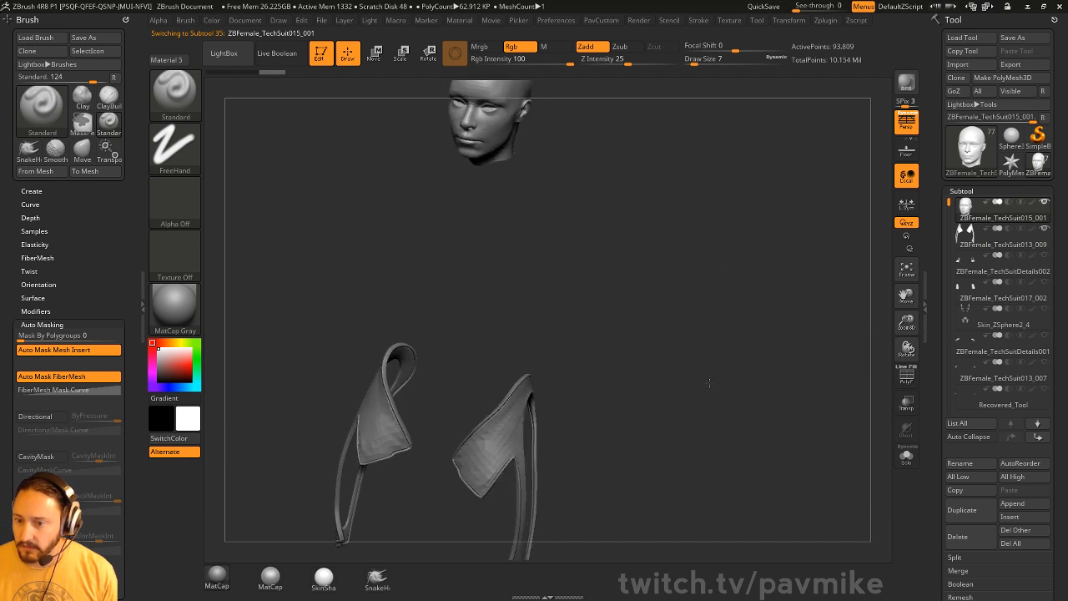
{"action": "left_click_drag", "start_coordinate": [708, 171], "coordinate": [703, 442], "text": "alt"}
{"action": "left_click_drag", "start_coordinate": [708, 391], "coordinate": [743, 371], "text": "shift"}
{"action": "left_click_drag", "start_coordinate": [743, 372], "coordinate": [758, 443], "text": "alt"}
{"action": "left_click_drag", "start_coordinate": [642, 198], "coordinate": [680, 495], "text": "alt"}
{"action": "left_click_drag", "start_coordinate": [664, 290], "coordinate": [602, 287]}
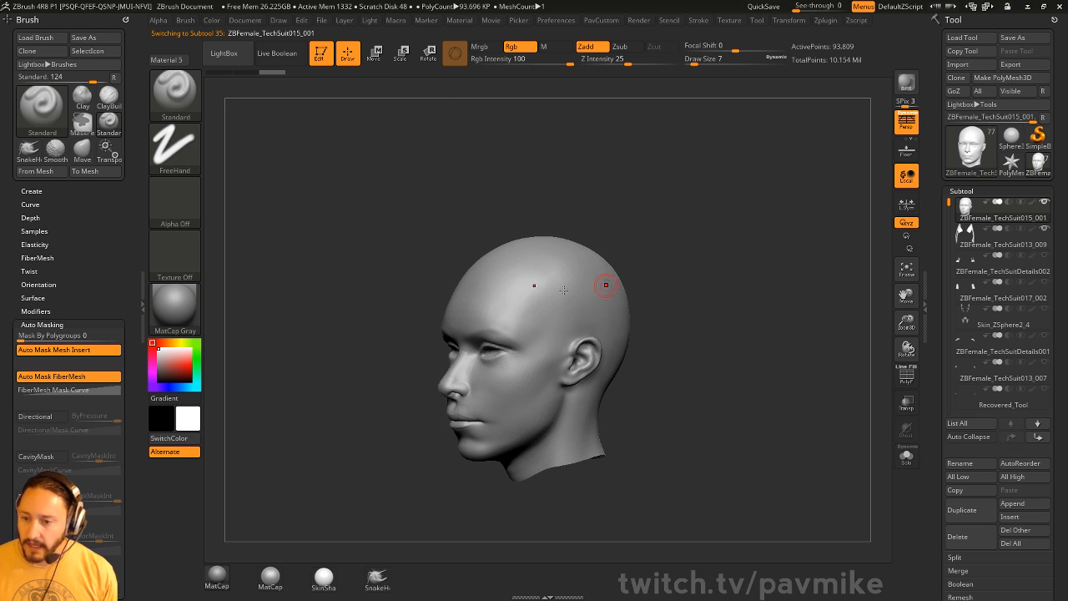
- Set the brush draw size to 7 and turn on the head's PolyF wireframe
{"action": "left_click", "coordinate": [536, 302]}
{"action": "key", "text": "s"}
{"action": "mouse_move", "coordinate": [539, 303]}
{"action": "left_mouse_down"}
{"action": "mouse_move", "coordinate": [563, 298]}
{"action": "mouse_move", "coordinate": [554, 302]}
{"action": "left_mouse_up"}
{"action": "key", "text": "s"}
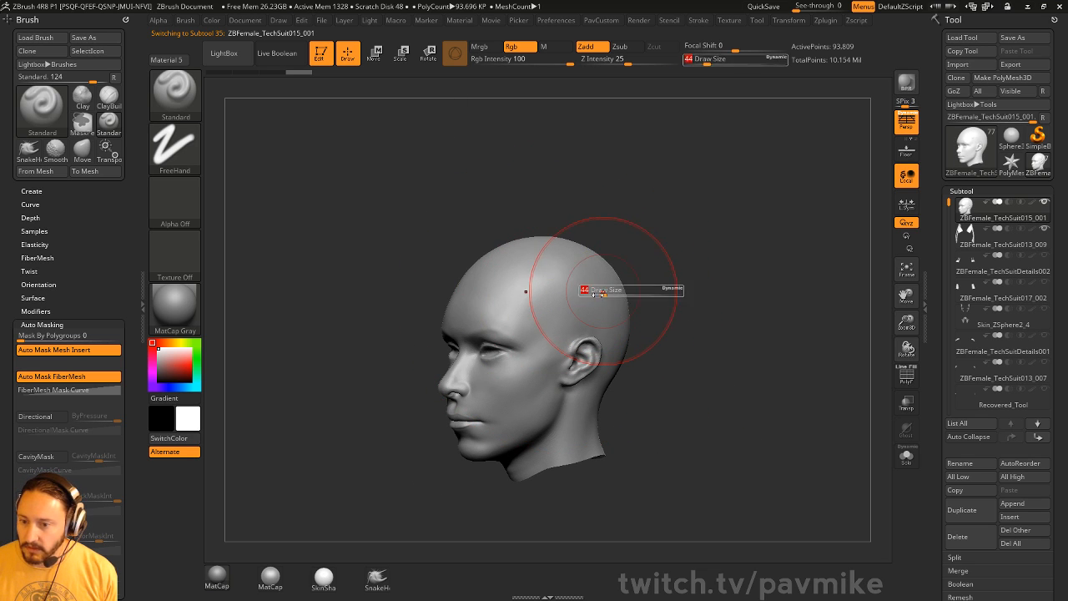
{"action": "left_click_drag", "start_coordinate": [643, 289], "coordinate": [584, 288]}
{"action": "left_click_drag", "start_coordinate": [710, 293], "coordinate": [689, 277]}
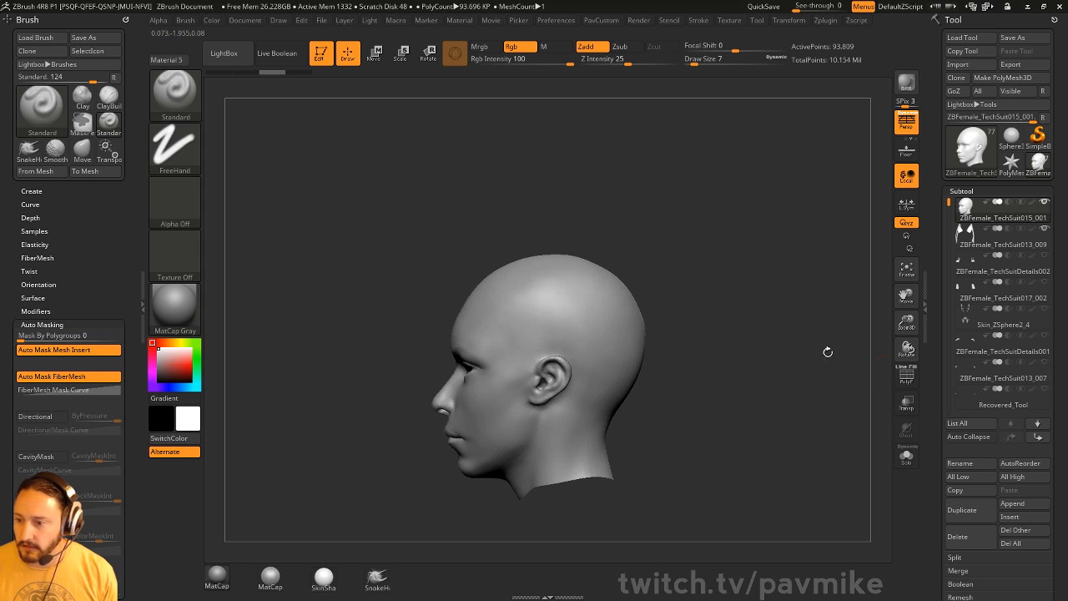
{"action": "left_click", "coordinate": [907, 375]}
{"action": "left_click_drag", "start_coordinate": [943, 370], "coordinate": [948, 200]}
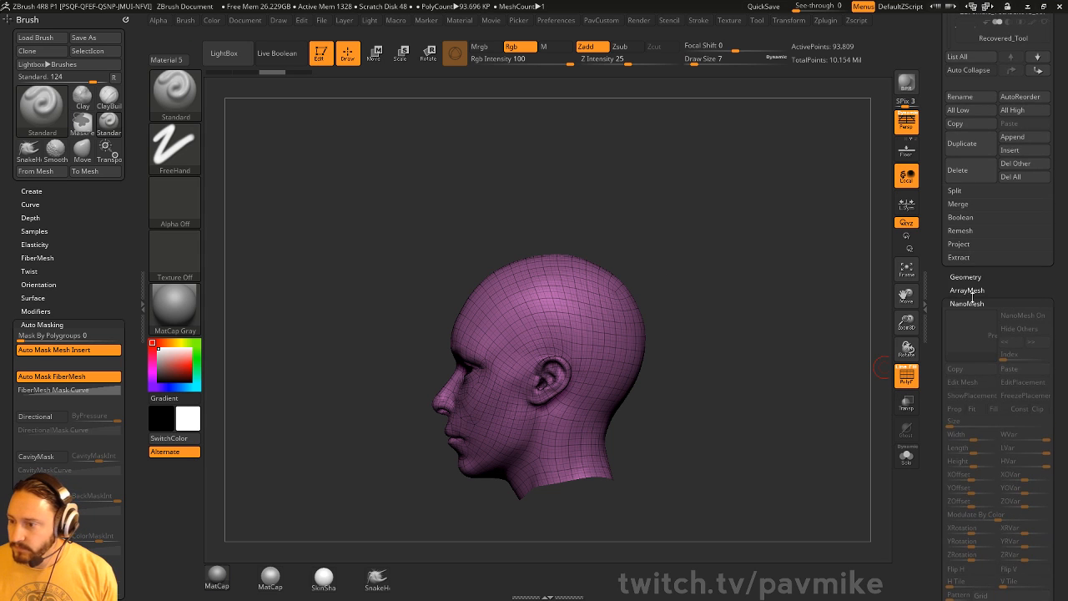
- Delete the head copy's lower subdivisions and slice it into polygroups with SliceCurve
{"action": "left_click", "coordinate": [965, 277], "text": "shift"}
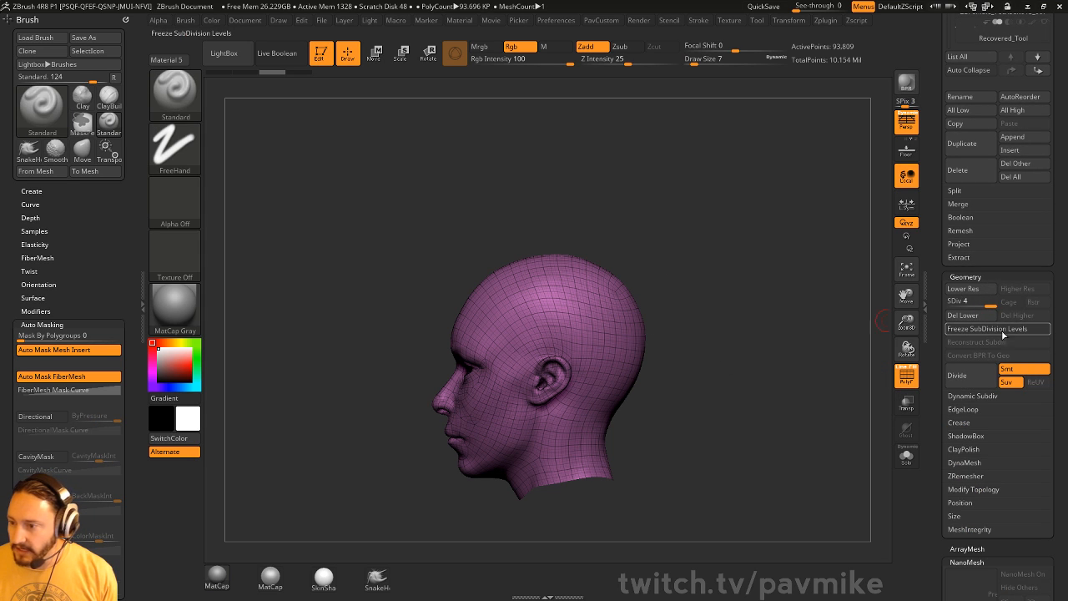
{"action": "left_click", "coordinate": [968, 316]}
{"action": "mouse_move", "coordinate": [692, 285]}
{"action": "left_mouse_down"}
{"action": "mouse_move", "coordinate": [810, 300]}
{"action": "mouse_move", "coordinate": [668, 282]}
{"action": "left_mouse_up"}
{"action": "left_click", "coordinate": [185, 99]}
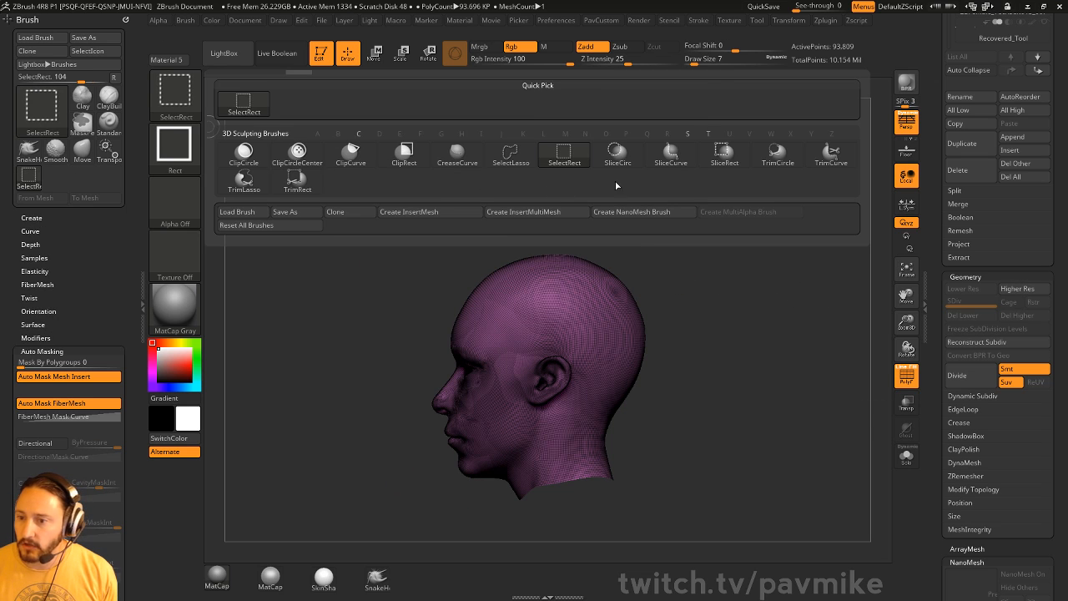
{"action": "left_click", "coordinate": [671, 155]}
{"action": "mouse_move", "coordinate": [313, 265]}
{"action": "left_mouse_down", "text": "ctrl+shift"}
{"action": "mouse_move", "coordinate": [632, 310]}
{"action": "mouse_move", "coordinate": [835, 360]}
{"action": "left_mouse_up", "text": "ctrl+shift"}
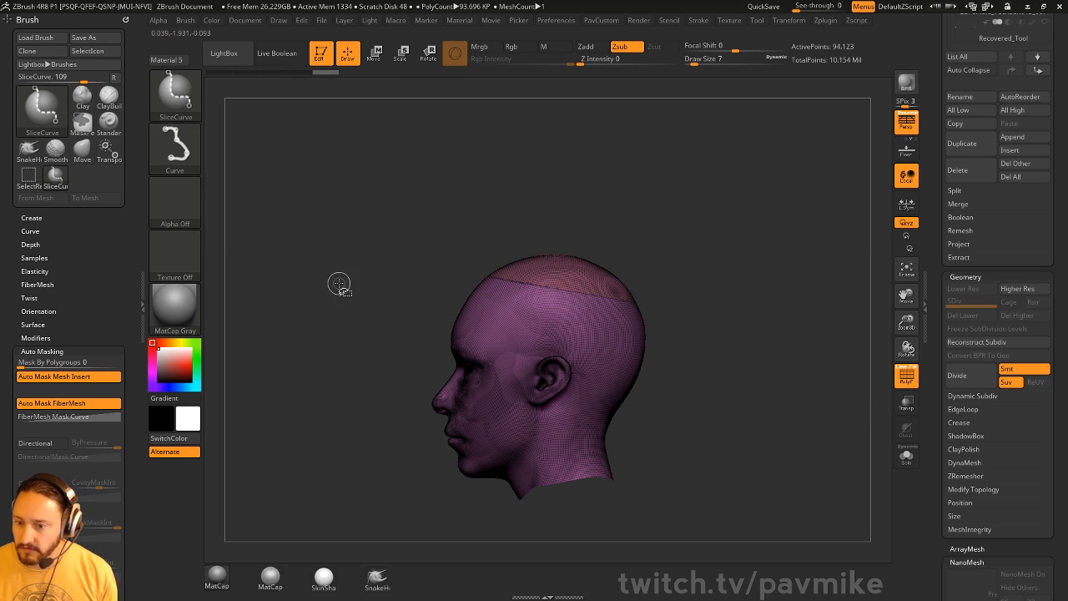
{"action": "mouse_move", "coordinate": [785, 412]}
{"action": "left_mouse_down", "text": "ctrl+shift"}
{"action": "mouse_move", "coordinate": [454, 362]}
{"action": "mouse_move", "coordinate": [313, 311]}
{"action": "mouse_move", "coordinate": [323, 306]}
{"action": "left_mouse_up", "text": "ctrl+shift"}
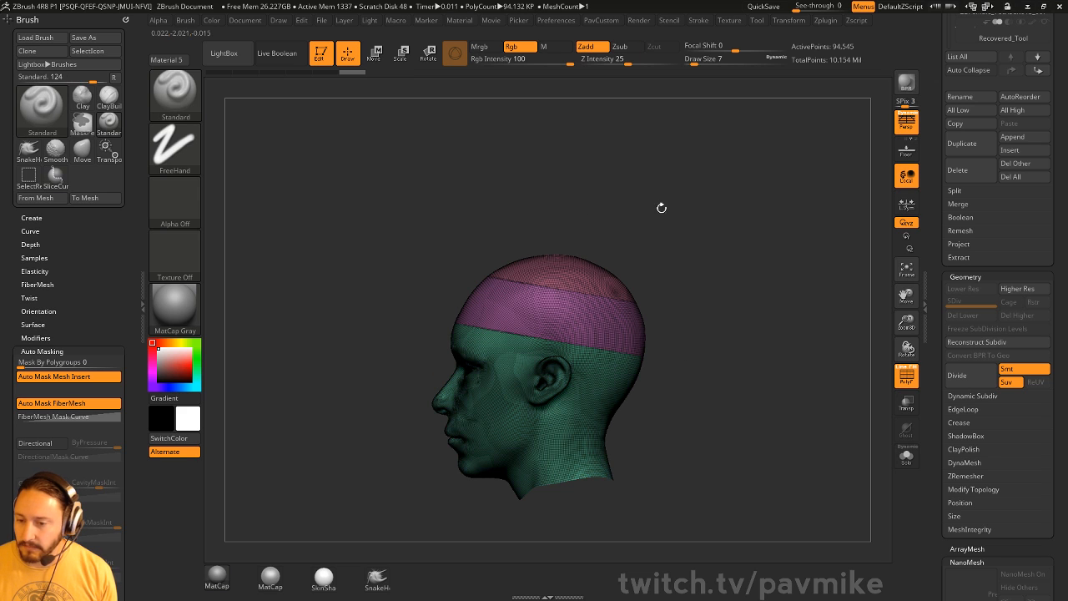
- Isolate the pink band polygroup using the SelectLasso brush
{"action": "left_click_drag", "start_coordinate": [661, 207], "coordinate": [564, 335]}
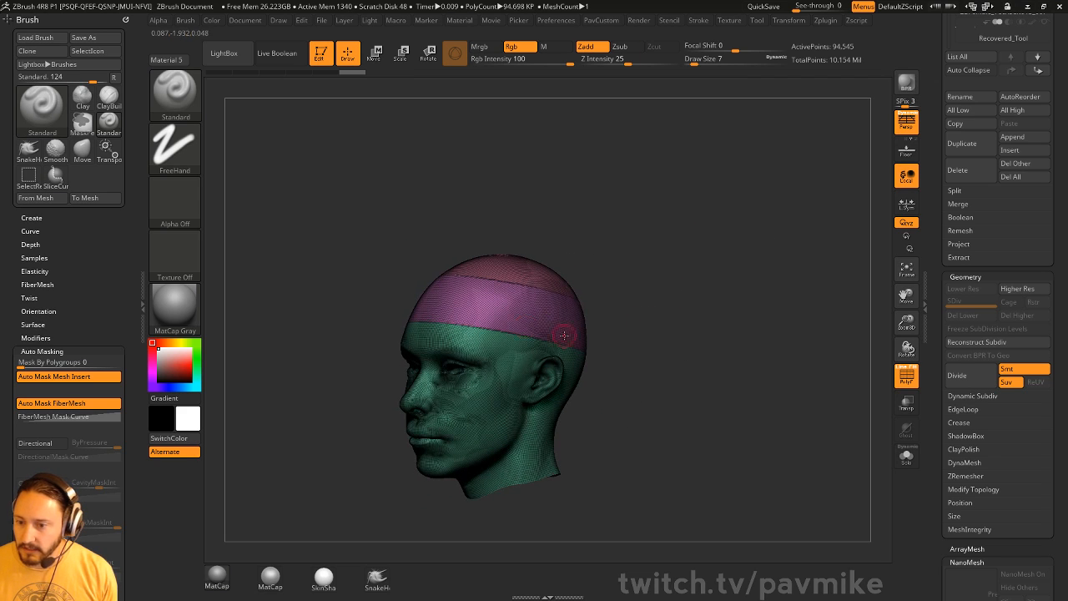
{"action": "left_click_drag", "start_coordinate": [702, 301], "coordinate": [702, 306], "text": "alt"}
{"action": "left_click", "coordinate": [178, 97], "text": "ctrl+shift"}
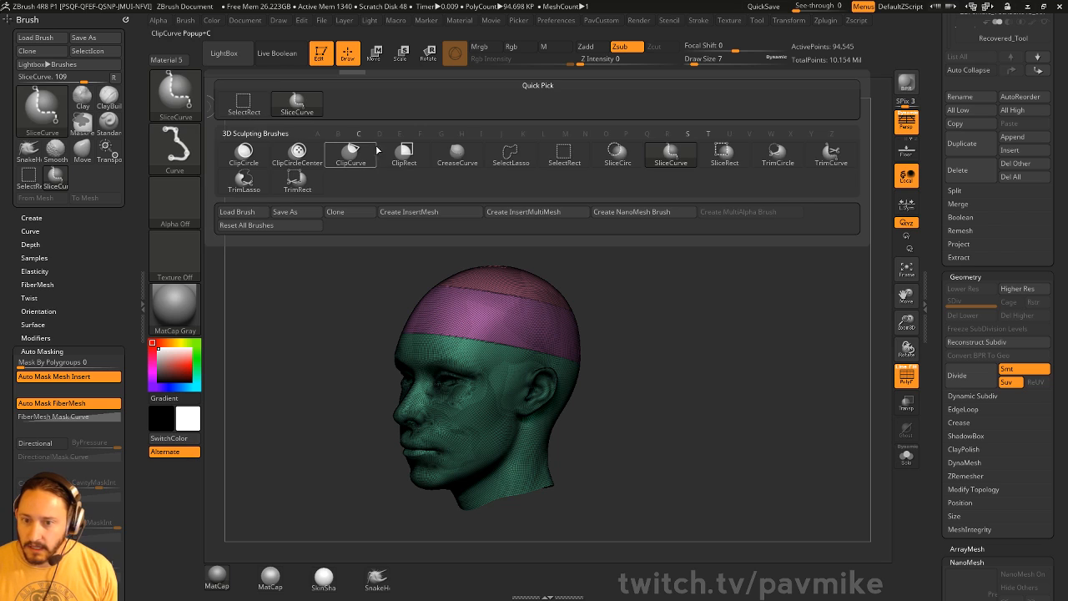
{"action": "left_click", "coordinate": [501, 163]}
{"action": "left_click", "coordinate": [534, 334], "text": "ctrl+shift"}
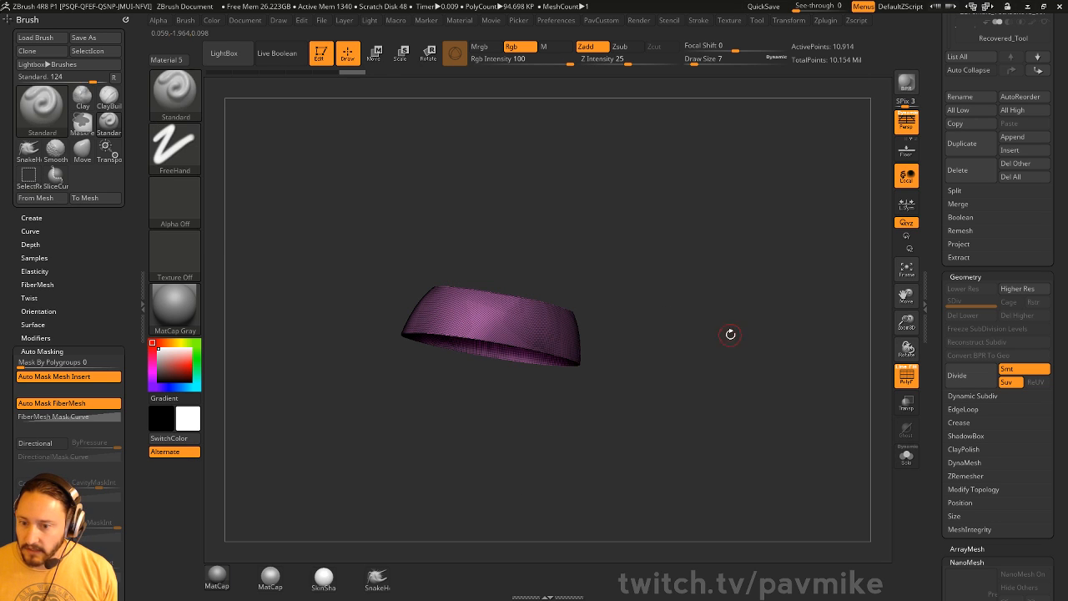
- Delete the hidden head geometry so only the band strip remains
{"action": "key", "text": "1"}
{"action": "left_click", "coordinate": [658, 262]}
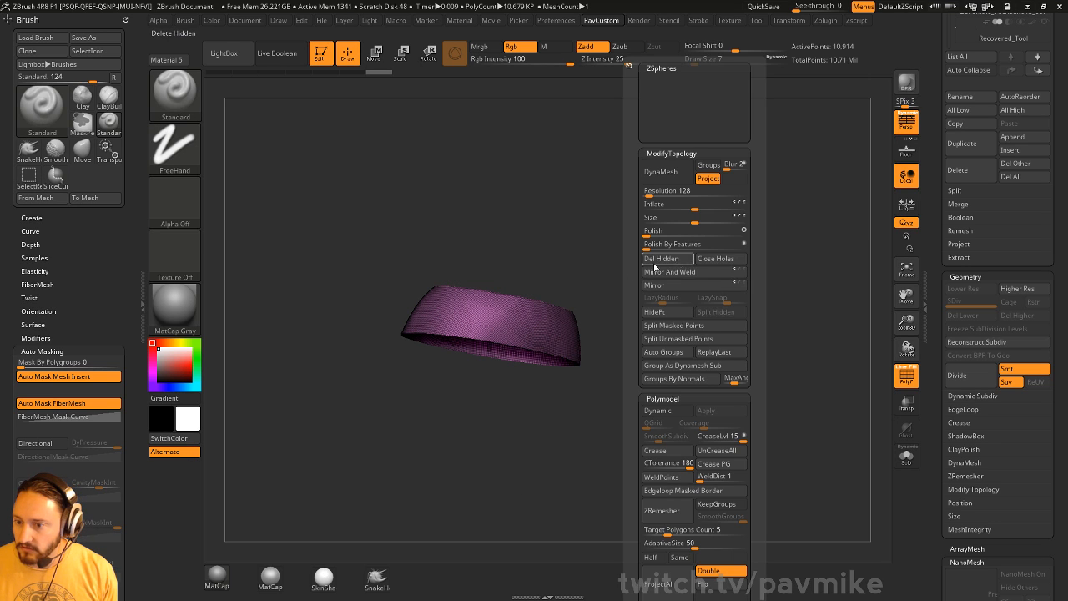
{"action": "left_click_drag", "start_coordinate": [939, 256], "coordinate": [939, 534]}
{"action": "mouse_move", "coordinate": [755, 317]}
{"action": "left_mouse_down", "text": "alt"}
{"action": "mouse_move", "coordinate": [772, 380]}
{"action": "mouse_move", "coordinate": [775, 330]}
{"action": "mouse_move", "coordinate": [804, 374]}
{"action": "mouse_move", "coordinate": [789, 333]}
{"action": "mouse_move", "coordinate": [761, 325]}
{"action": "mouse_move", "coordinate": [778, 320]}
{"action": "left_mouse_up", "text": "alt"}
{"action": "key", "text": "s"}
{"action": "mouse_move", "coordinate": [876, 215]}
{"action": "left_mouse_down", "text": "alt"}
{"action": "mouse_move", "coordinate": [808, 217]}
{"action": "mouse_move", "coordinate": [830, 257]}
{"action": "mouse_move", "coordinate": [801, 258]}
{"action": "mouse_move", "coordinate": [809, 250]}
{"action": "mouse_move", "coordinate": [798, 260]}
{"action": "mouse_move", "coordinate": [812, 242]}
{"action": "left_mouse_up", "text": "alt"}
{"action": "key", "text": "s"}
{"action": "key", "text": "s"}
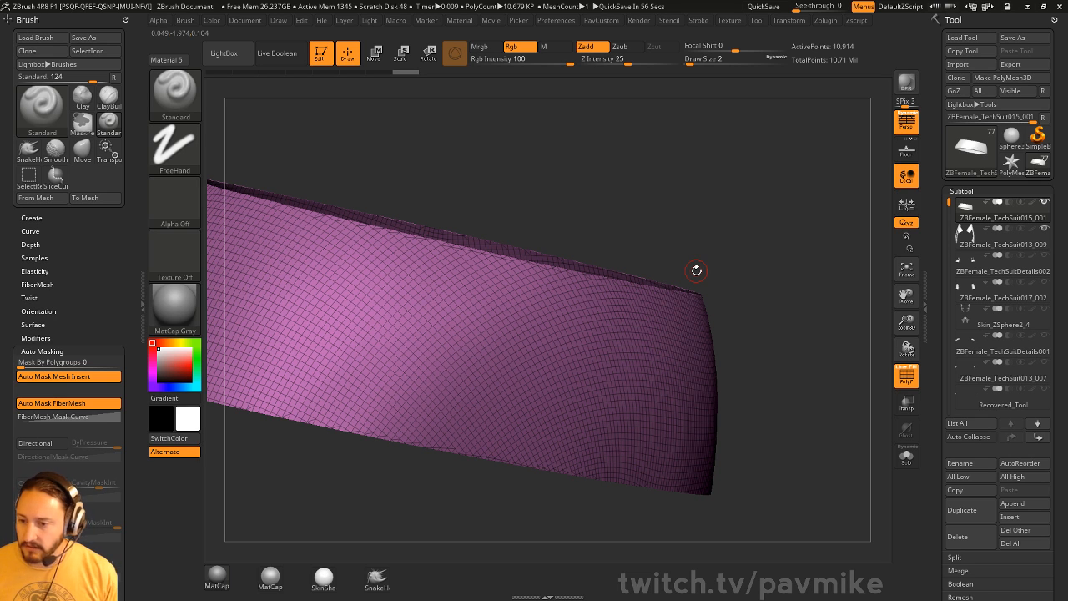
{"action": "left_click_drag", "start_coordinate": [787, 126], "coordinate": [767, 112]}
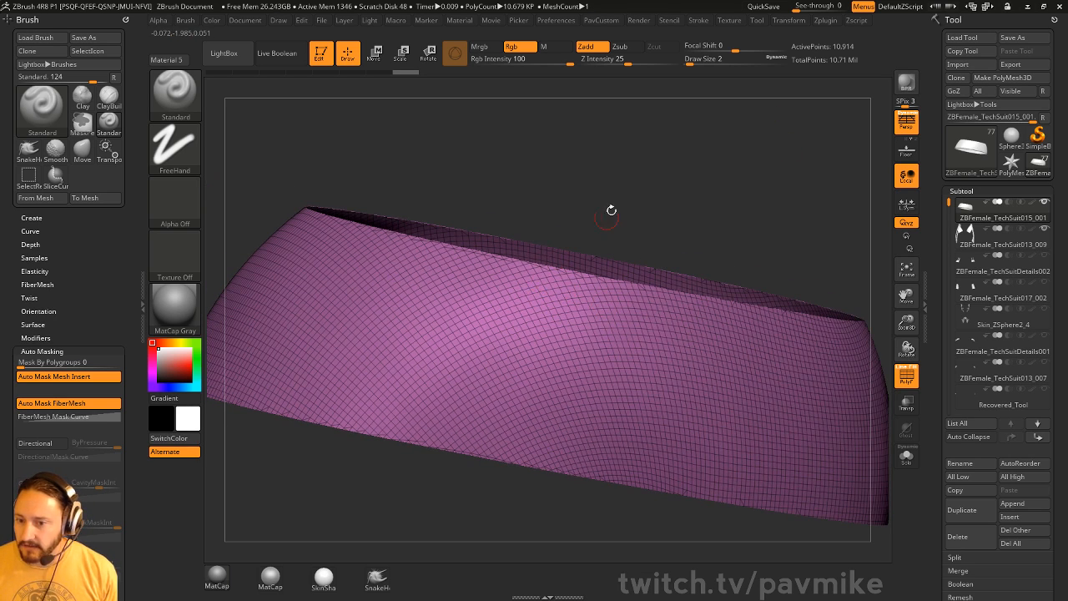
{"action": "left_click_drag", "start_coordinate": [611, 210], "coordinate": [495, 268]}
{"action": "left_click_drag", "start_coordinate": [581, 218], "coordinate": [726, 268]}
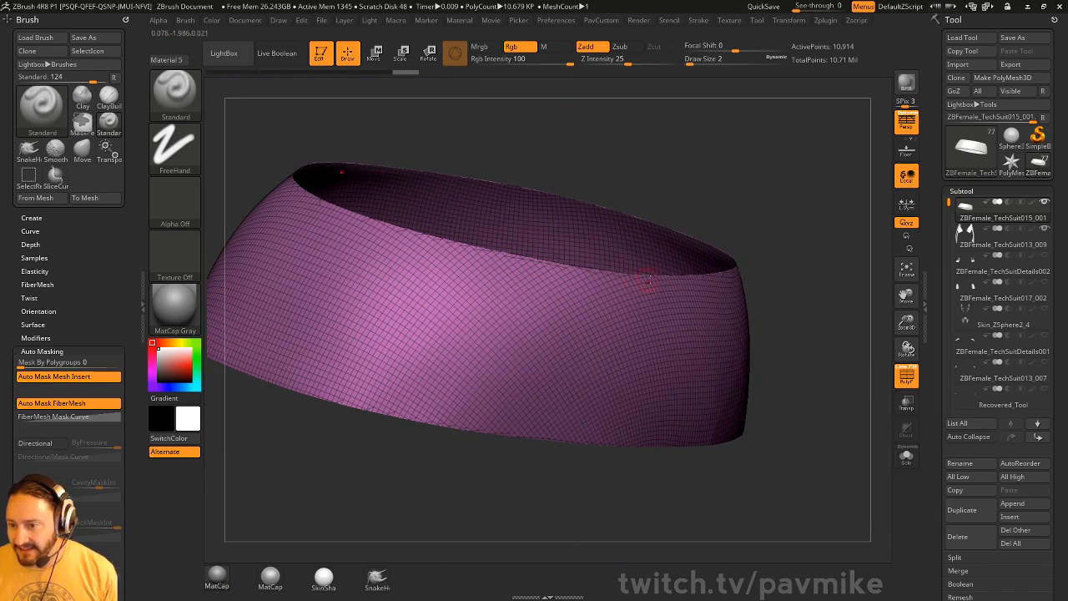
{"action": "scroll", "coordinate": [981, 180], "scroll_direction": "down", "scroll_amount": 10}
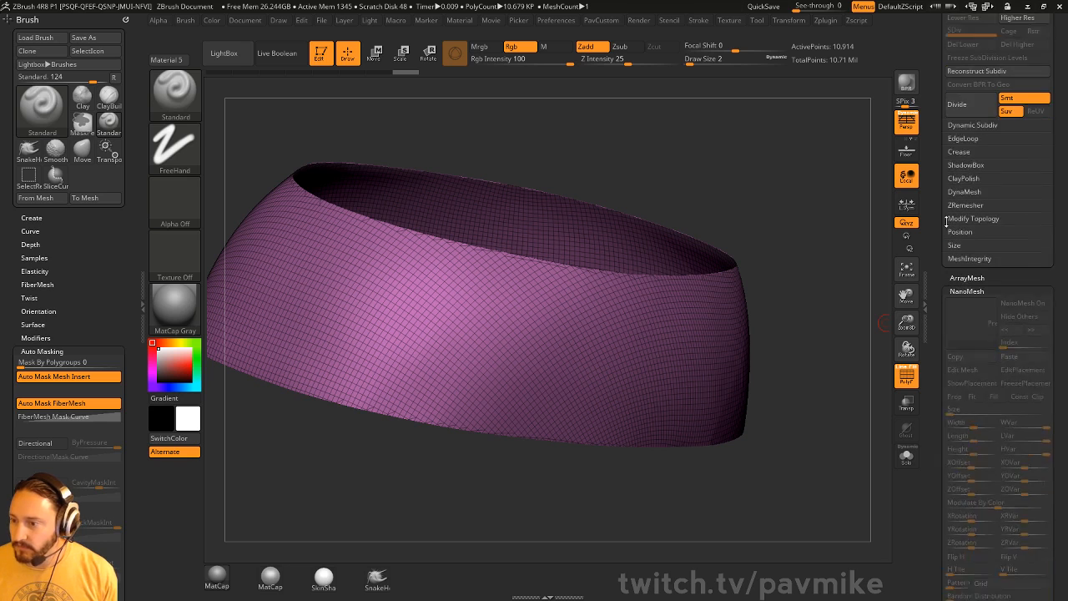
- ZRemesh the band with Adaptive Size 0 and Half repeatedly until it reaches 300 points
{"action": "left_click", "coordinate": [965, 148]}
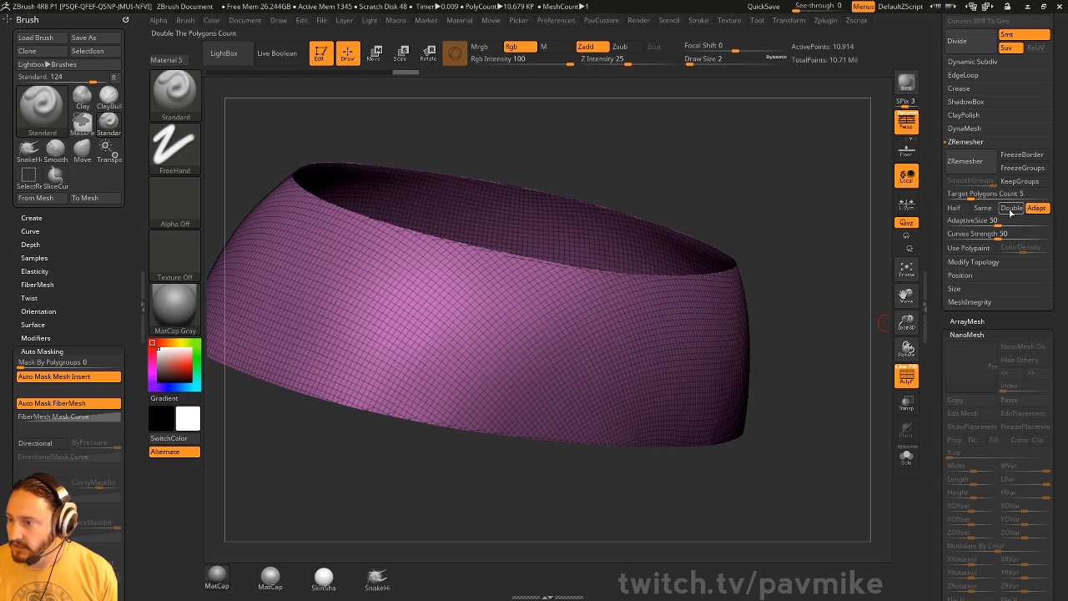
{"action": "left_click_drag", "start_coordinate": [983, 225], "coordinate": [947, 248]}
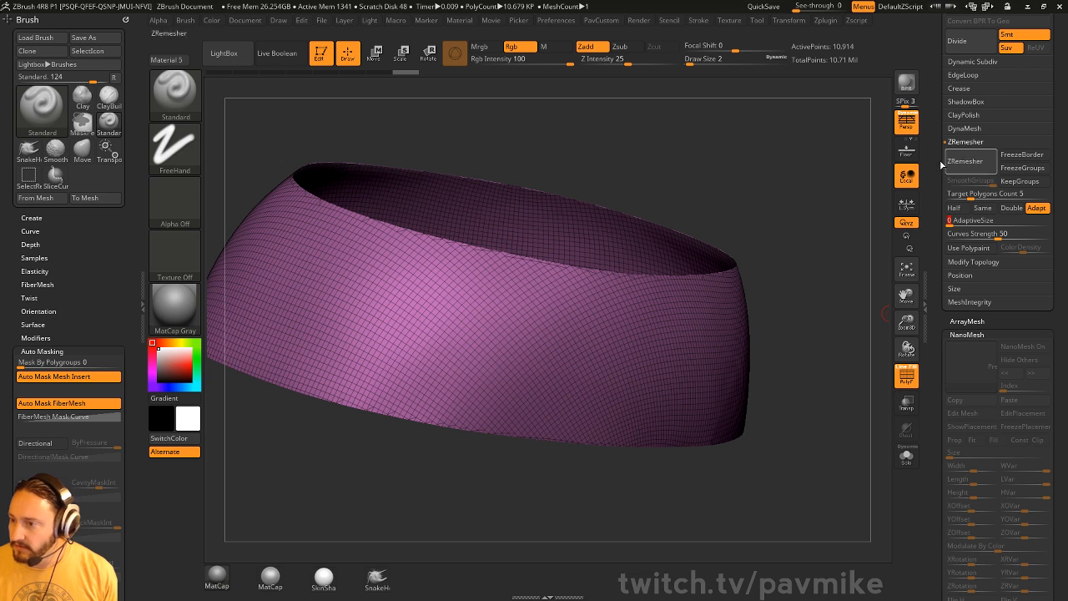
{"action": "left_click", "coordinate": [967, 209]}
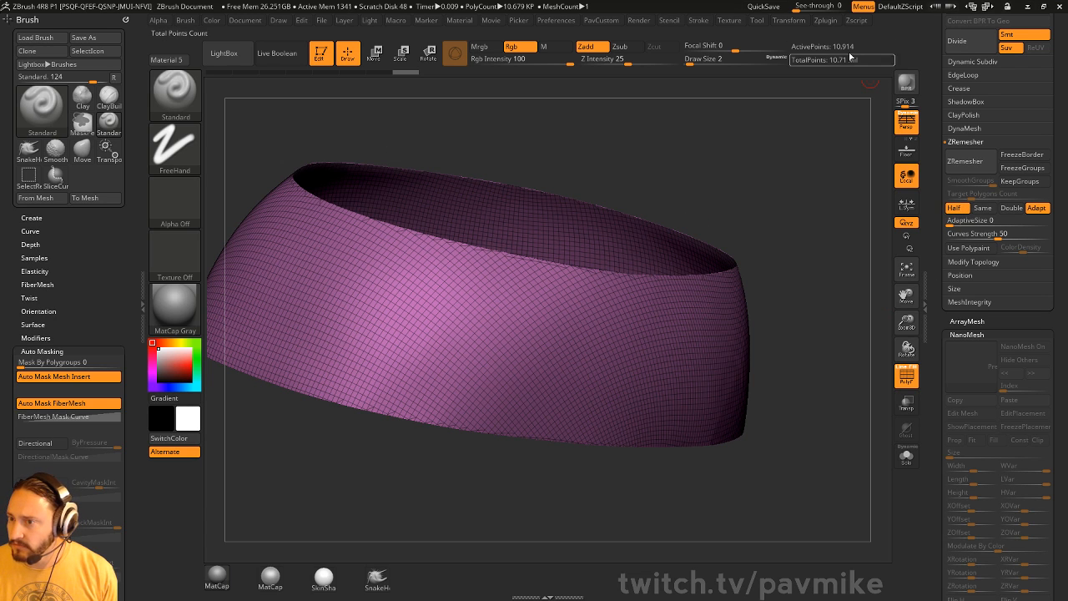
{"action": "left_click", "coordinate": [958, 163]}
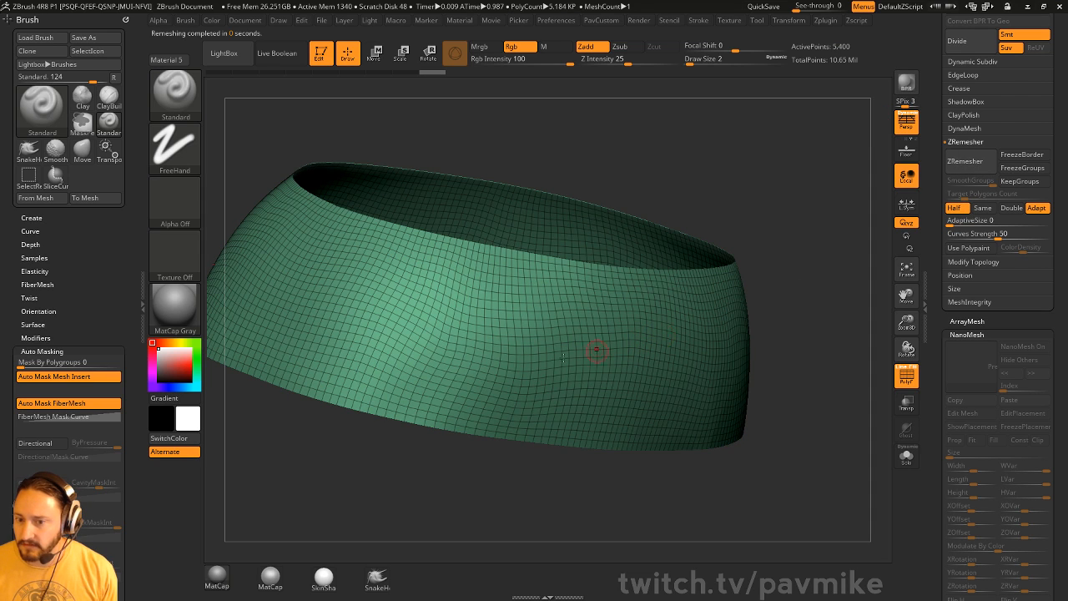
{"action": "left_click", "coordinate": [975, 167]}
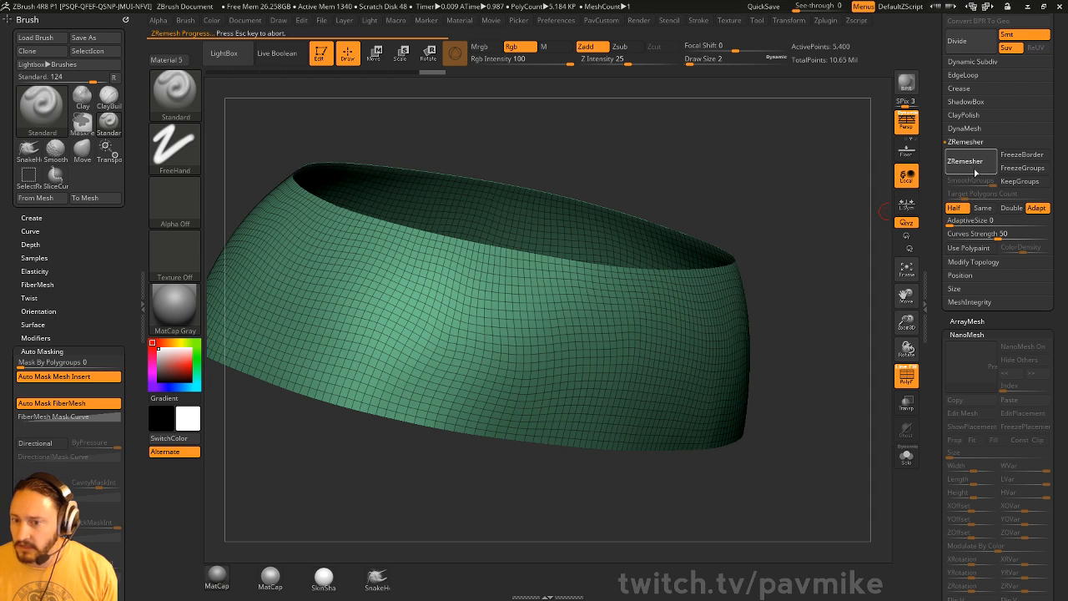
{"action": "left_click", "coordinate": [976, 167]}
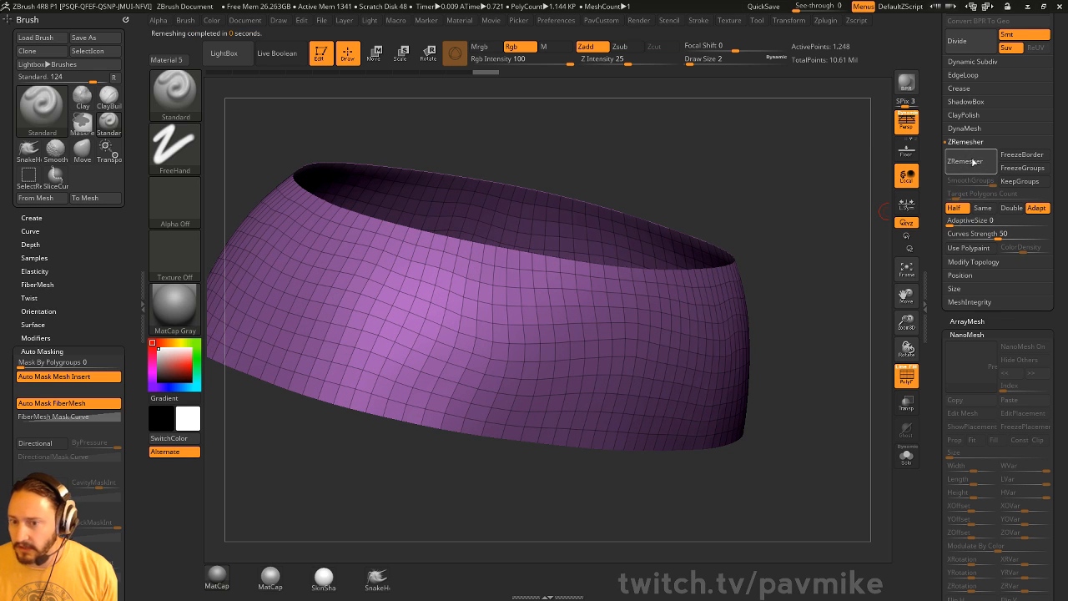
{"action": "left_click", "coordinate": [973, 161]}
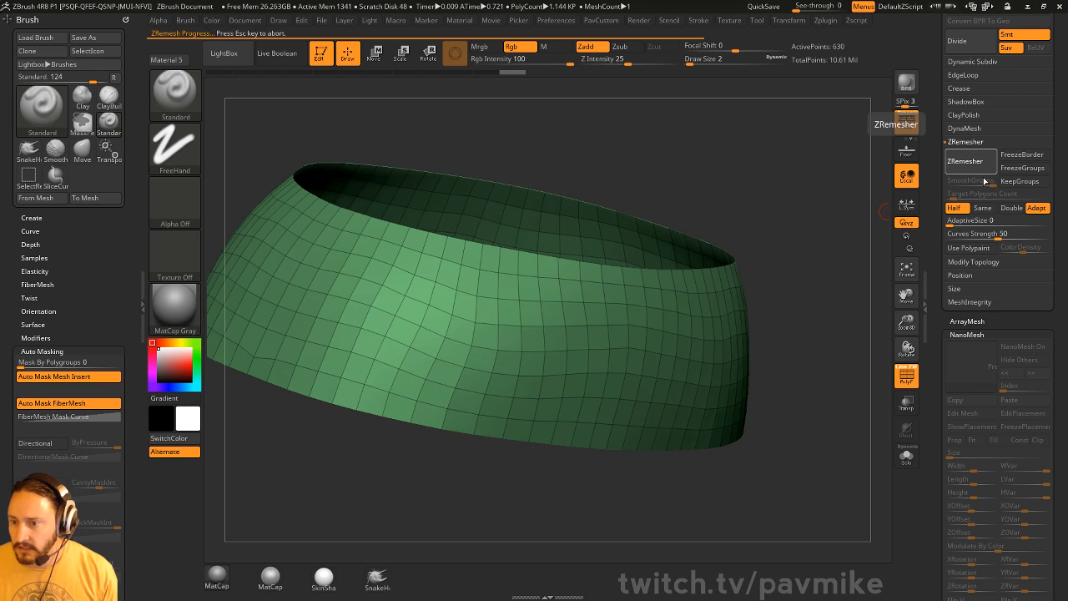
- Turn off Double in Display Properties so the band shows single-sided
{"action": "key", "text": "grave"}
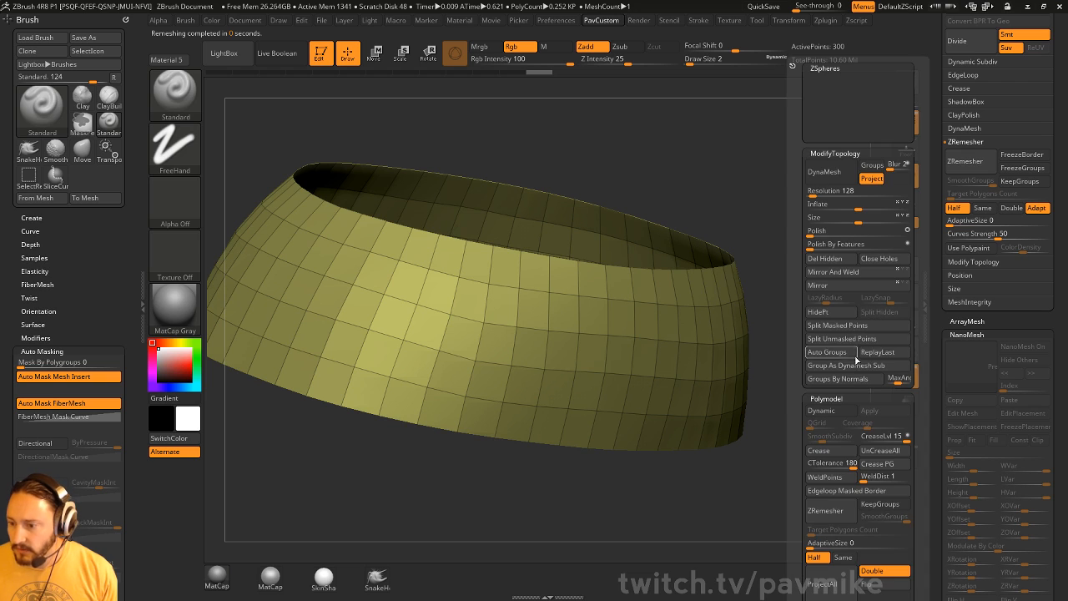
{"action": "left_click", "coordinate": [874, 572]}
{"action": "left_click_drag", "start_coordinate": [933, 473], "coordinate": [947, 309]}
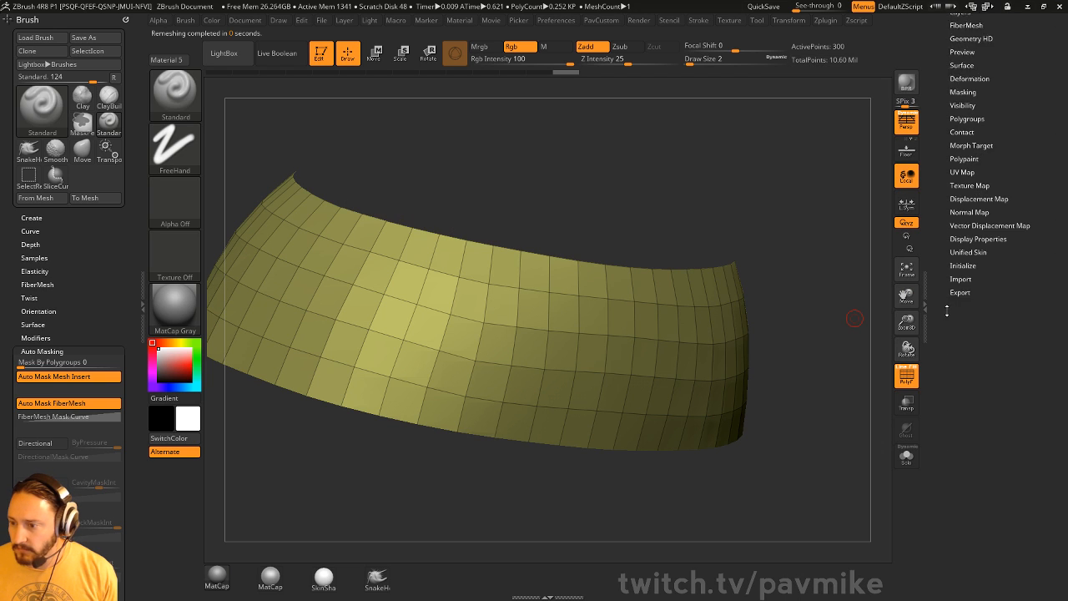
{"action": "left_click", "coordinate": [970, 243]}
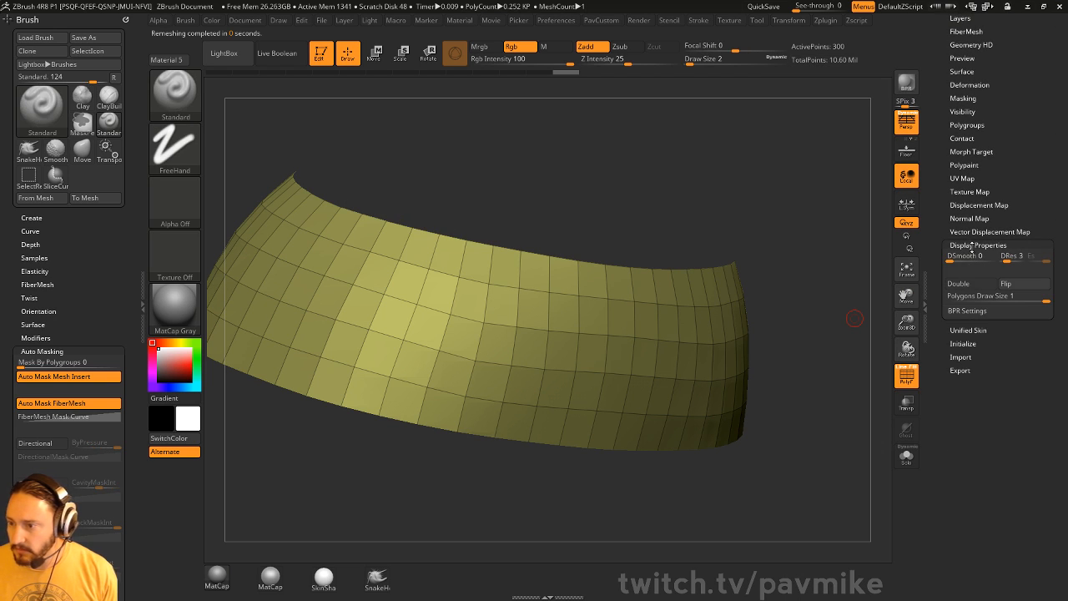
{"action": "left_click", "coordinate": [972, 246]}
{"action": "left_click_drag", "start_coordinate": [809, 248], "coordinate": [714, 273]}
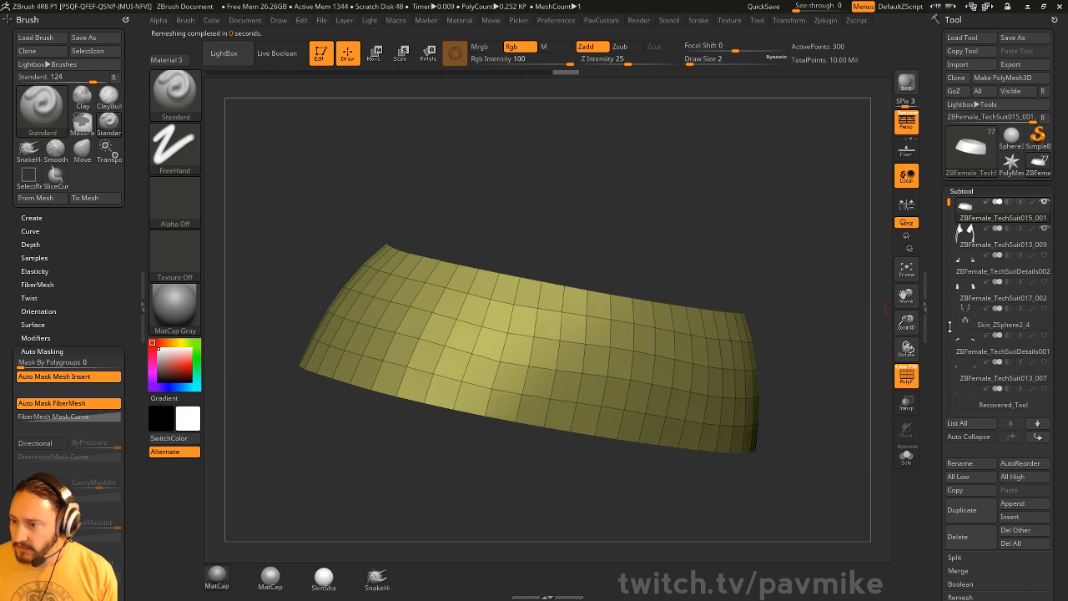
- Select ZBFemale_TechSuit013_009 and hide everything except its pink polygroup
{"action": "left_click_drag", "start_coordinate": [939, 343], "coordinate": [939, 332]}
{"action": "left_click_drag", "start_coordinate": [827, 284], "coordinate": [755, 201], "text": "alt"}
{"action": "left_click", "coordinate": [579, 384], "text": "alt"}
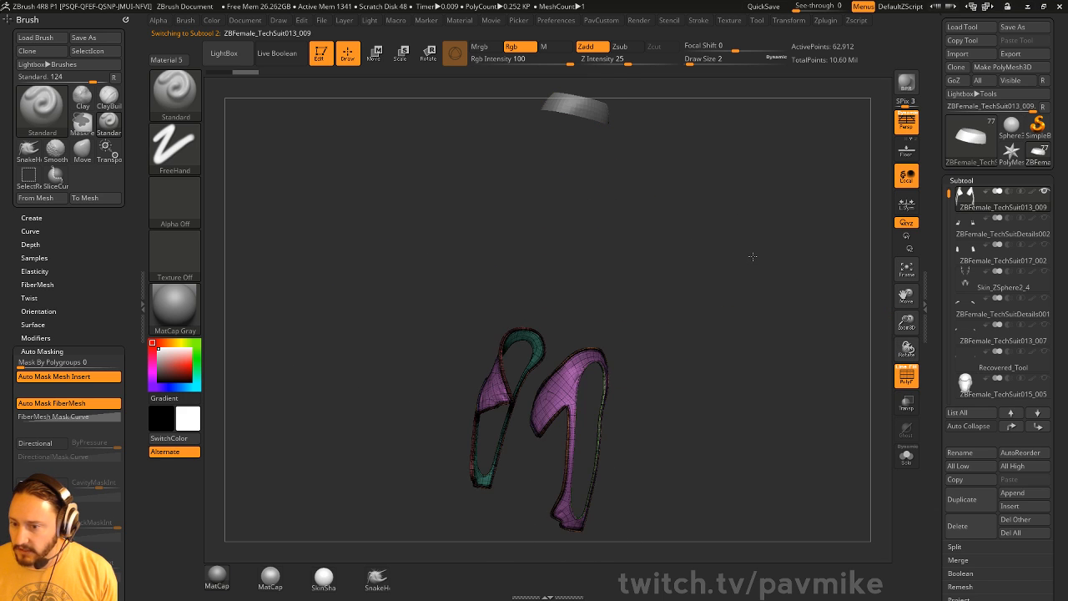
{"action": "left_click_drag", "start_coordinate": [753, 257], "coordinate": [706, 79], "text": "alt"}
{"action": "mouse_move", "coordinate": [787, 388]}
{"action": "left_mouse_down", "text": "alt"}
{"action": "mouse_move", "coordinate": [759, 156]}
{"action": "mouse_move", "coordinate": [794, 279]}
{"action": "mouse_move", "coordinate": [826, 192]}
{"action": "mouse_move", "coordinate": [677, 225]}
{"action": "mouse_move", "coordinate": [728, 238]}
{"action": "left_mouse_up", "text": "alt"}
{"action": "left_click", "coordinate": [541, 267], "text": "ctrl+shift"}
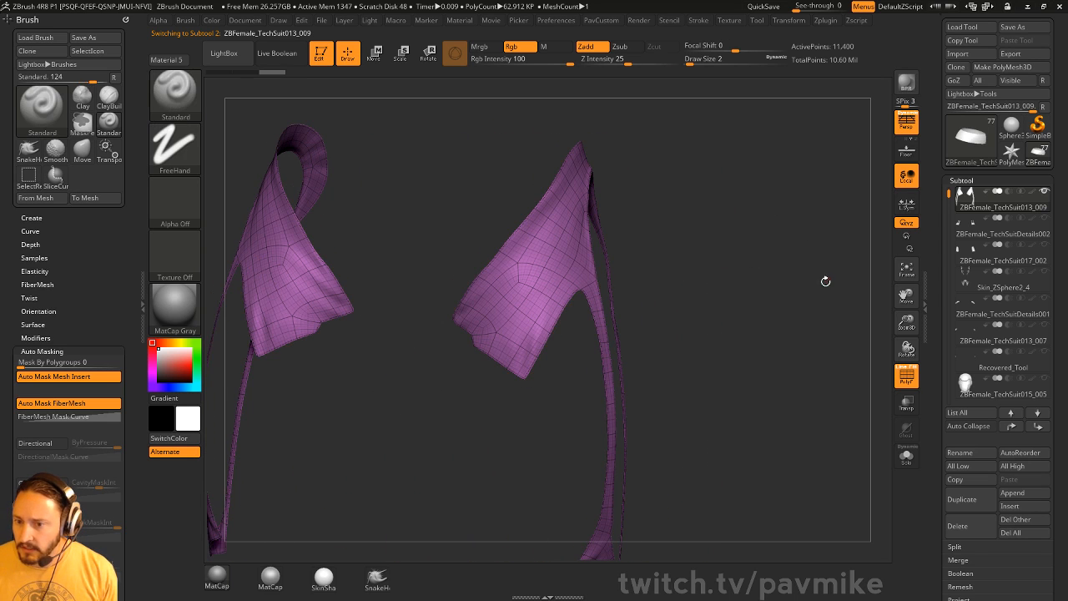
- Delete the straps' lower subdivision levels, leaving 11,400 active points
{"action": "left_click_drag", "start_coordinate": [957, 577], "coordinate": [957, 370]}
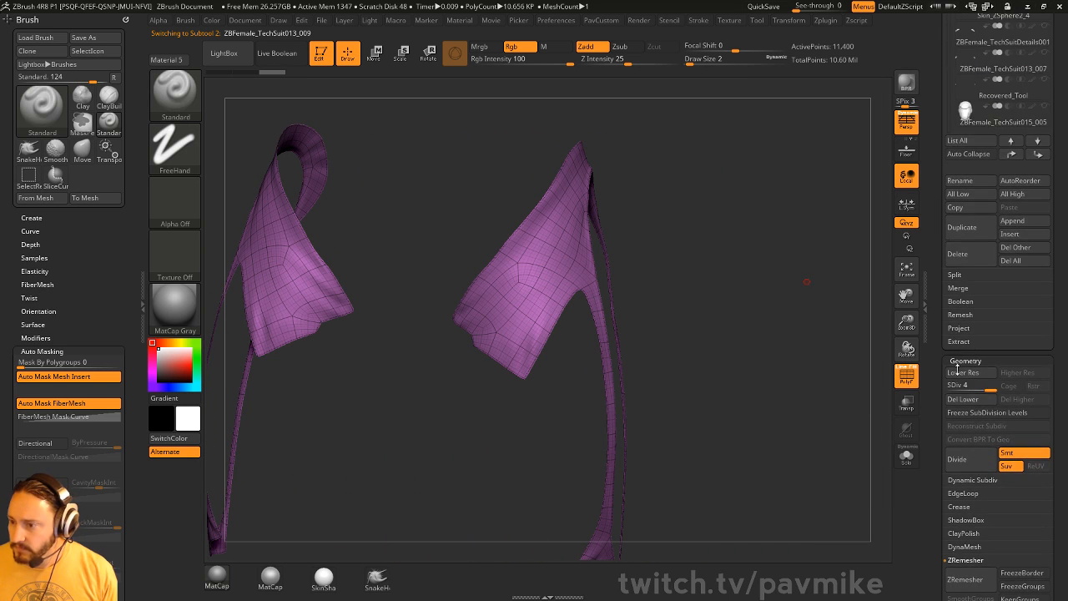
{"action": "left_click", "coordinate": [966, 400]}
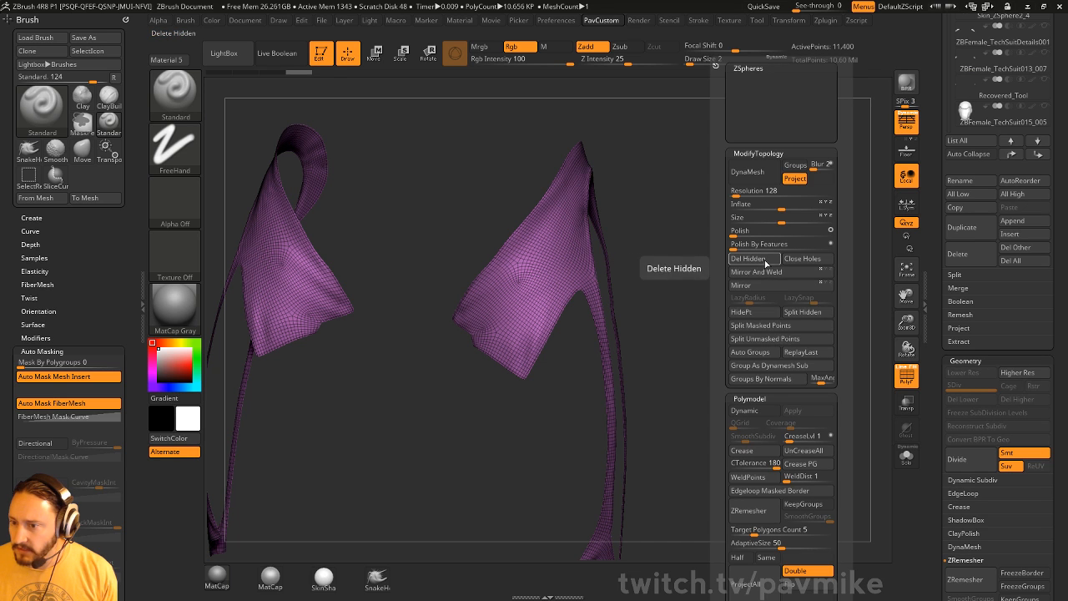
{"action": "left_click_drag", "start_coordinate": [937, 349], "coordinate": [933, 306]}
{"action": "left_click_drag", "start_coordinate": [417, 260], "coordinate": [583, 133]}
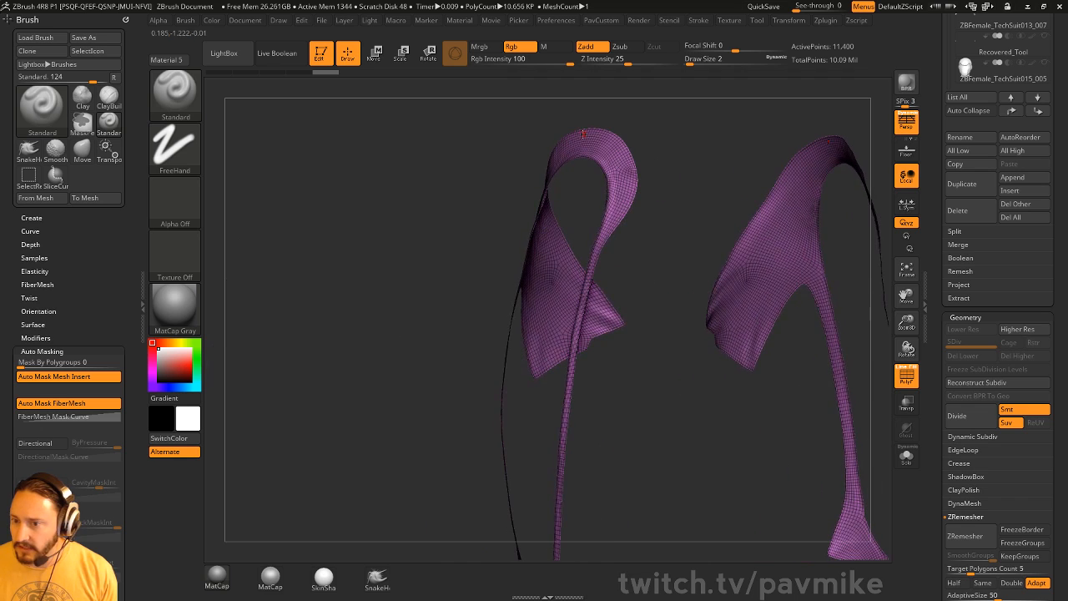
{"action": "left_click_drag", "start_coordinate": [635, 264], "coordinate": [633, 342]}
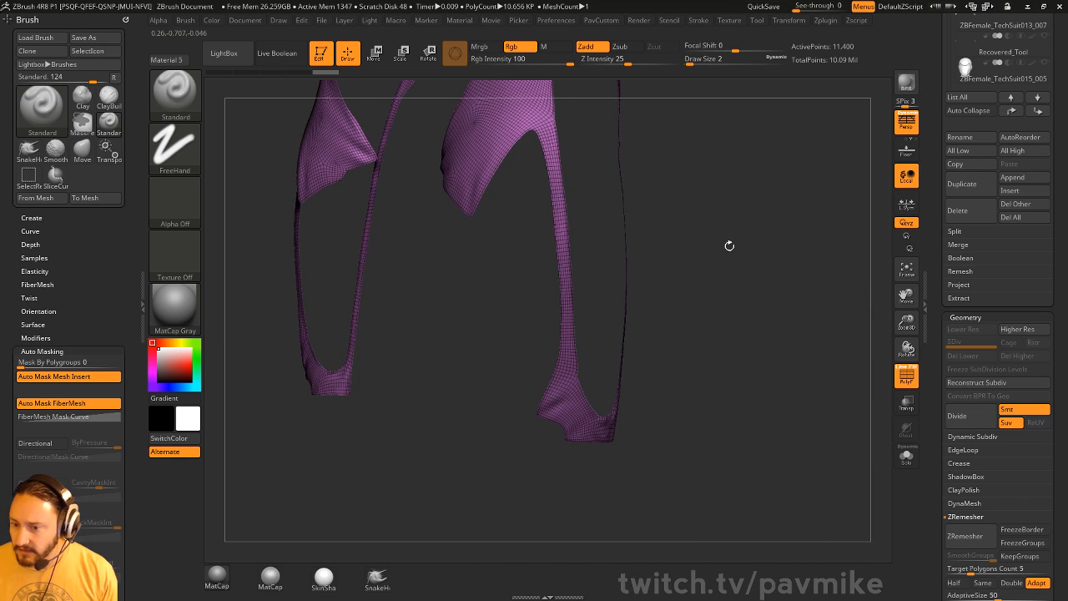
{"action": "left_click_drag", "start_coordinate": [729, 245], "coordinate": [752, 347]}
{"action": "scroll", "coordinate": [959, 322], "scroll_direction": "down", "scroll_amount": 8}
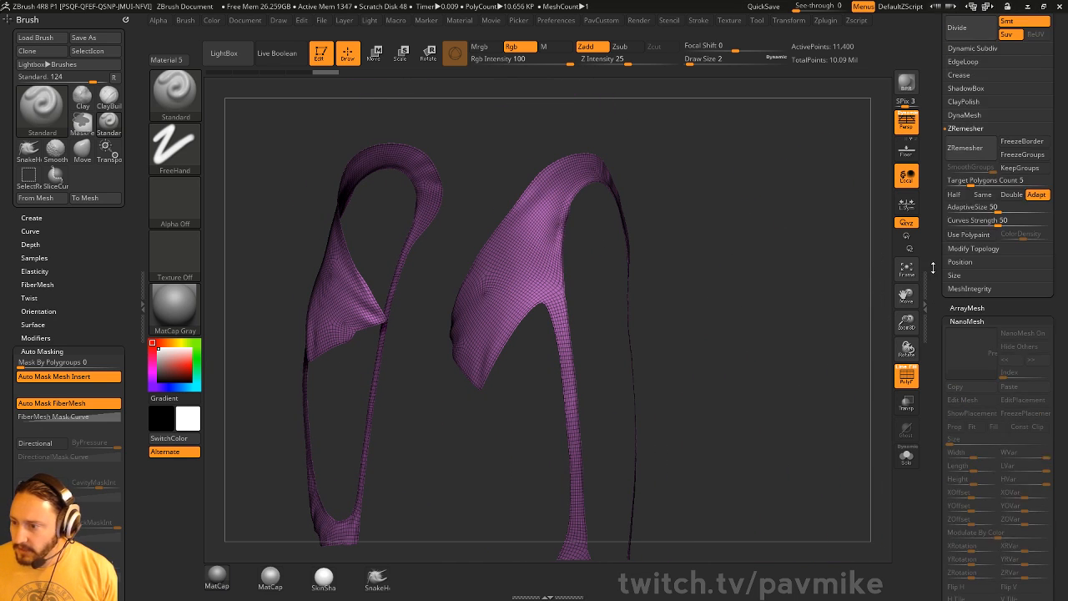
{"action": "left_click_drag", "start_coordinate": [935, 308], "coordinate": [925, 349]}
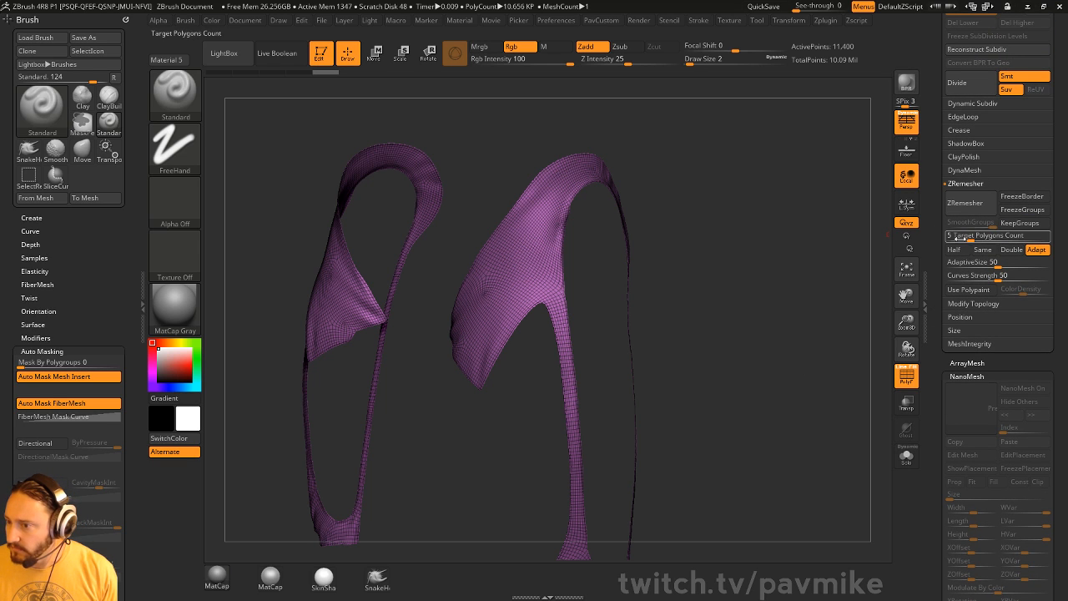
- Set ZRemesher AdaptiveSize to 0, enable Half, and remesh the straps several times
{"action": "left_click", "coordinate": [947, 264]}
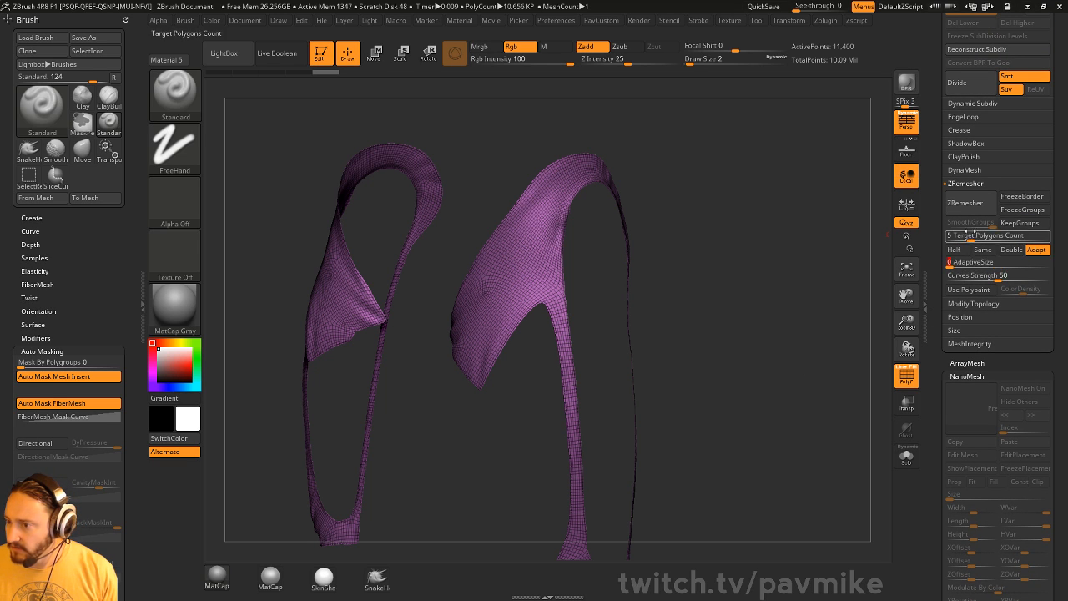
{"action": "left_click", "coordinate": [953, 250]}
{"action": "left_click", "coordinate": [965, 203]}
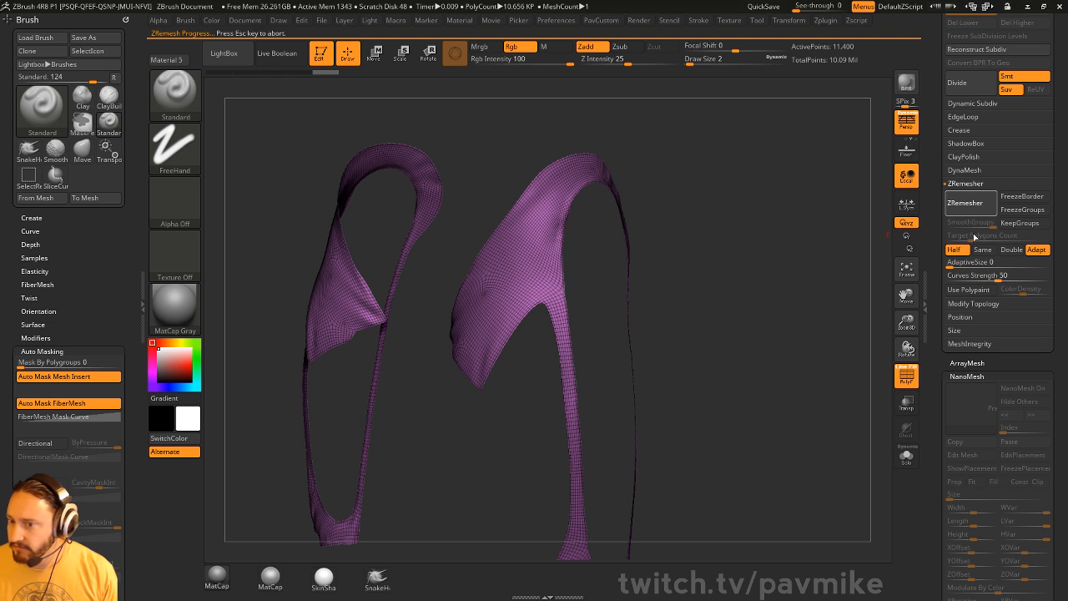
{"action": "mouse_move", "coordinate": [847, 250]}
{"action": "left_mouse_down"}
{"action": "mouse_move", "coordinate": [805, 257]}
{"action": "mouse_move", "coordinate": [905, 262]}
{"action": "mouse_move", "coordinate": [835, 261]}
{"action": "left_mouse_up"}
{"action": "left_click", "coordinate": [981, 207]}
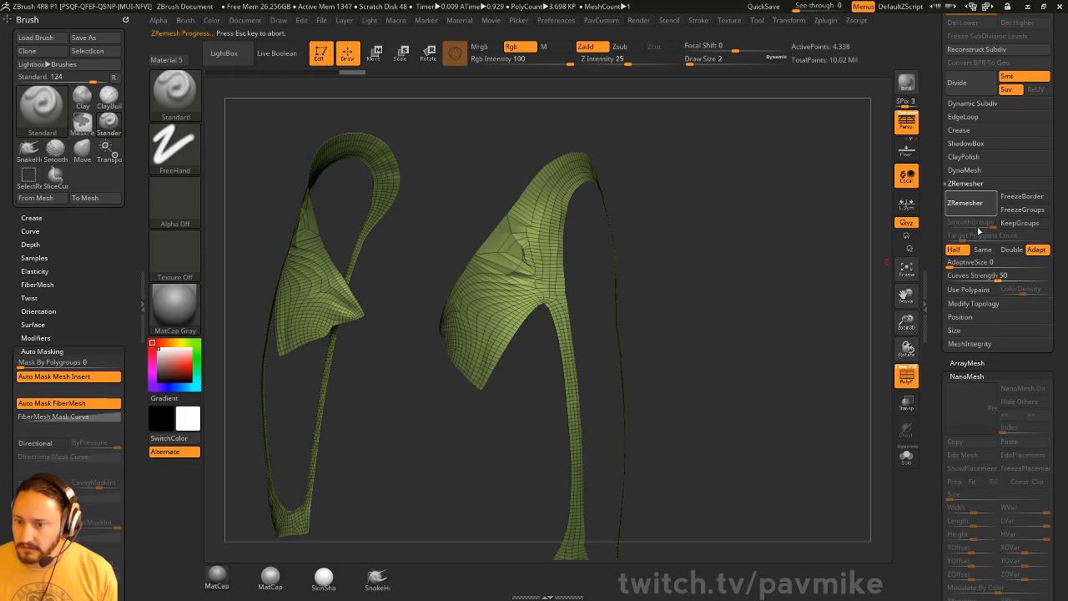
{"action": "left_click", "coordinate": [982, 208]}
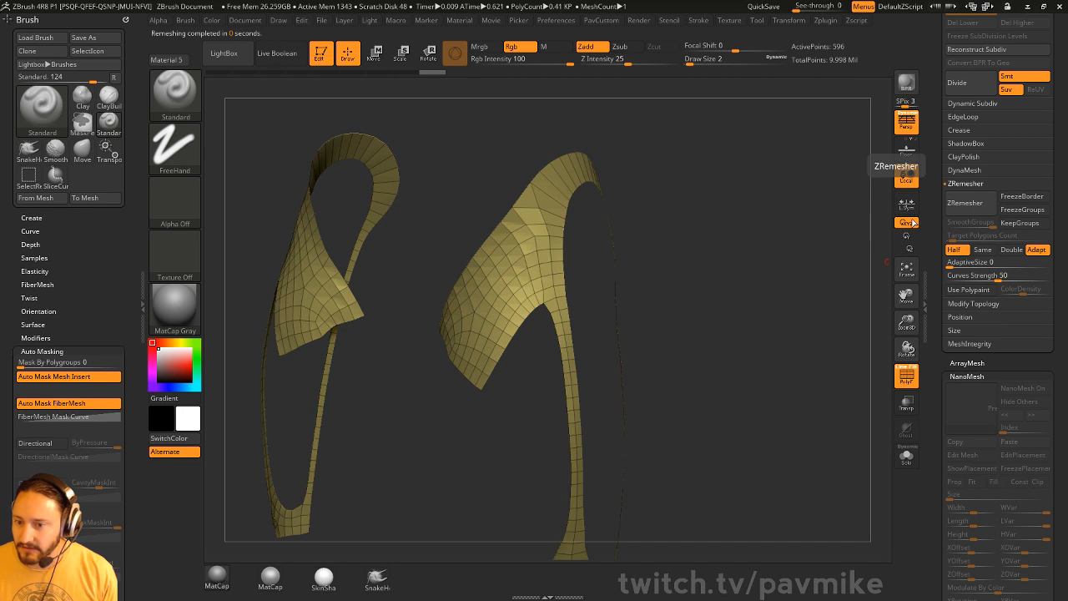
{"action": "mouse_move", "coordinate": [823, 247]}
{"action": "left_mouse_down"}
{"action": "mouse_move", "coordinate": [843, 250]}
{"action": "mouse_move", "coordinate": [820, 250]}
{"action": "left_mouse_up"}
{"action": "left_click_drag", "start_coordinate": [607, 273], "coordinate": [679, 173]}
{"action": "mouse_move", "coordinate": [886, 215]}
{"action": "left_mouse_down"}
{"action": "mouse_move", "coordinate": [787, 241]}
{"action": "mouse_move", "coordinate": [818, 252]}
{"action": "left_mouse_up"}
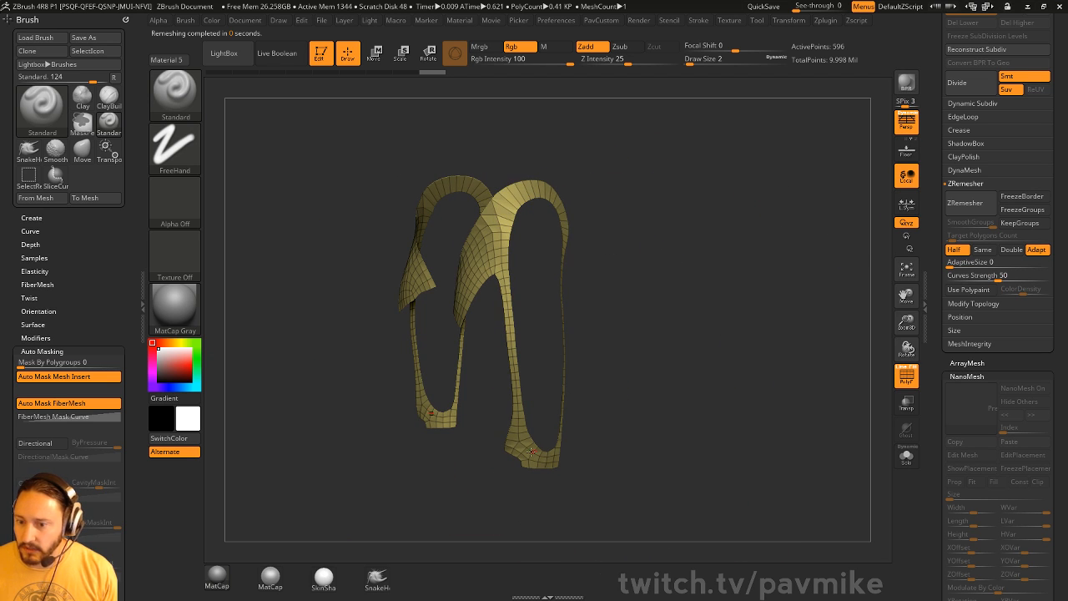
{"action": "left_click_drag", "start_coordinate": [659, 196], "coordinate": [504, 180]}
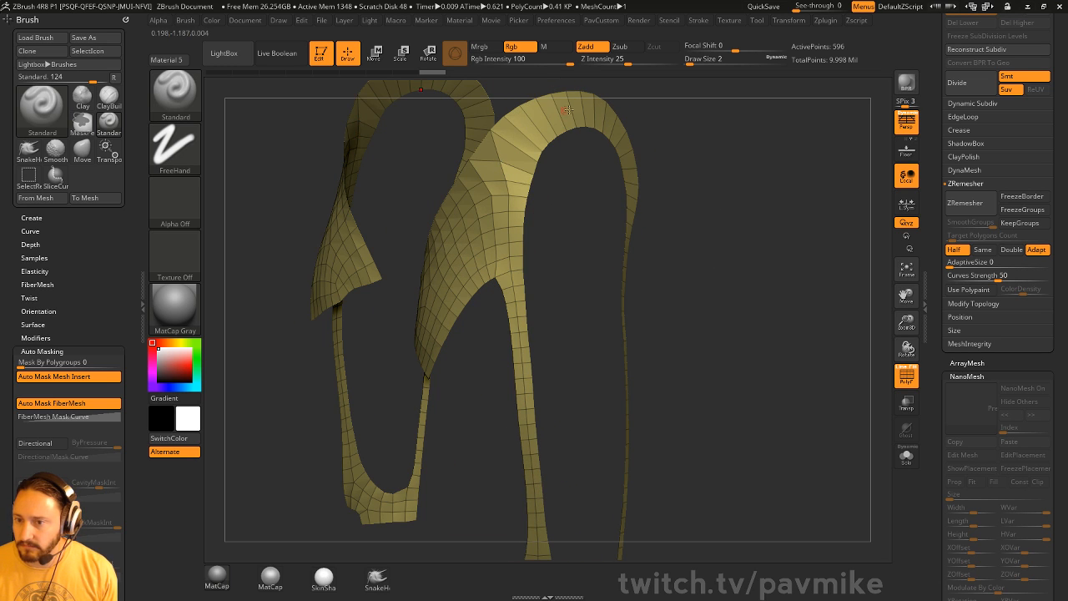
{"action": "left_click_drag", "start_coordinate": [652, 138], "coordinate": [751, 192]}
- Undo the last remesh to keep the 1,142-point strap mesh, then reframe the band
{"action": "key", "text": "ctrl+z"}
{"action": "left_click_drag", "start_coordinate": [756, 225], "coordinate": [520, 214]}
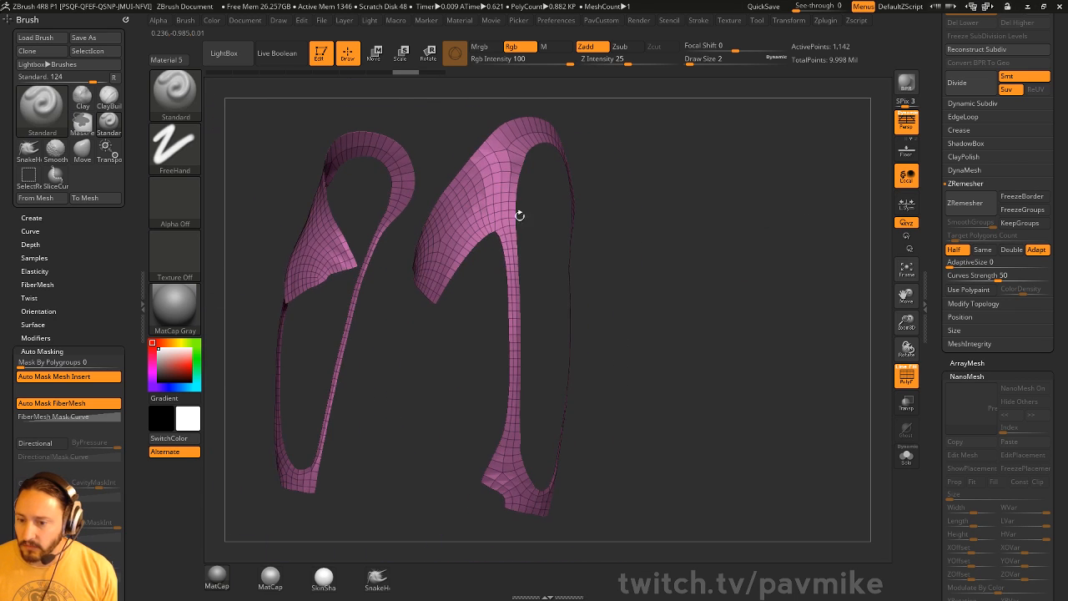
{"action": "left_click_drag", "start_coordinate": [559, 256], "coordinate": [495, 273]}
{"action": "left_click_drag", "start_coordinate": [939, 245], "coordinate": [941, 376]}
{"action": "left_click_drag", "start_coordinate": [789, 310], "coordinate": [789, 305], "text": "alt"}
{"action": "left_click_drag", "start_coordinate": [726, 205], "coordinate": [605, 501], "text": "alt"}
- Reselect the TechSuit015_001 band subtool and adjust its view
{"action": "left_click", "coordinate": [542, 323], "text": "alt"}
{"action": "left_click_drag", "start_coordinate": [732, 323], "coordinate": [749, 327]}
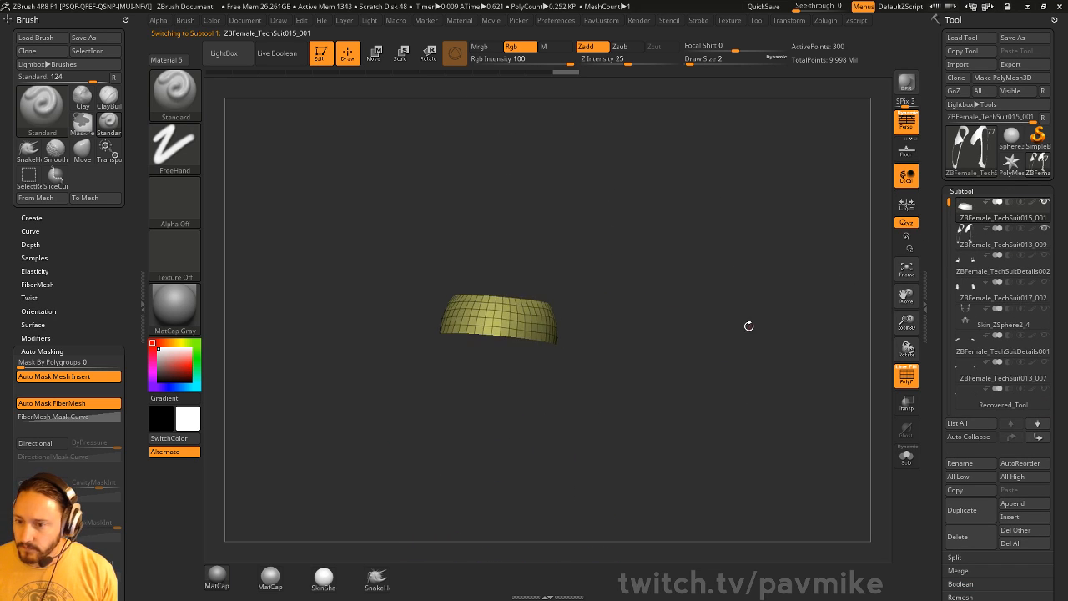
{"action": "key", "text": "s"}
{"action": "left_click", "coordinate": [728, 298]}
{"action": "left_click_drag", "start_coordinate": [737, 271], "coordinate": [716, 318], "text": "alt"}
- Clear the canvas and draw a Plane3D primitive in edit mode
{"action": "left_click", "coordinate": [322, 55]}
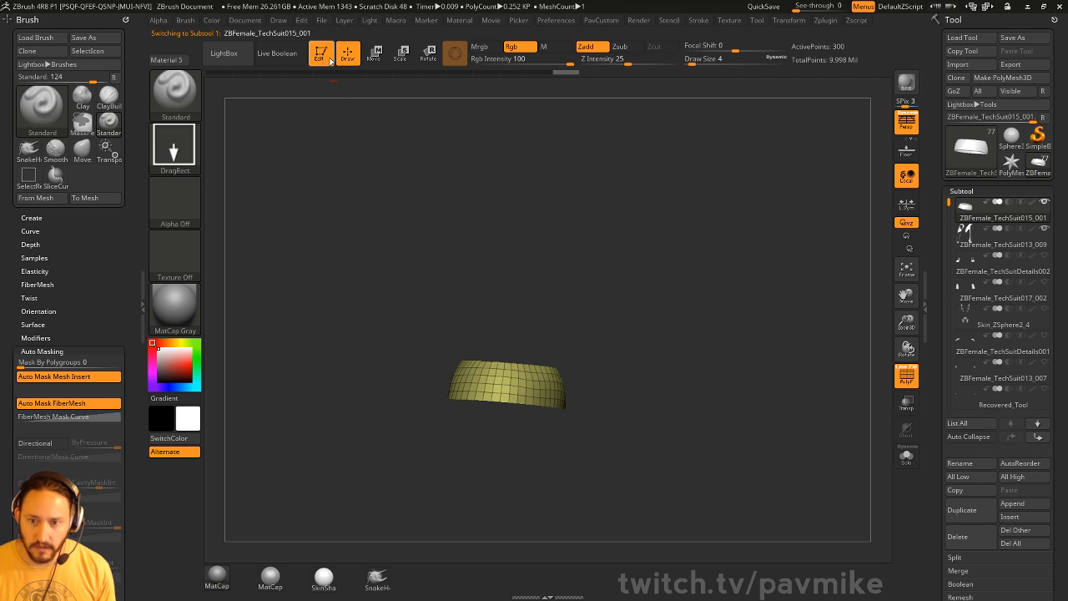
{"action": "key", "text": "ctrl+n"}
{"action": "left_click", "coordinate": [1035, 142]}
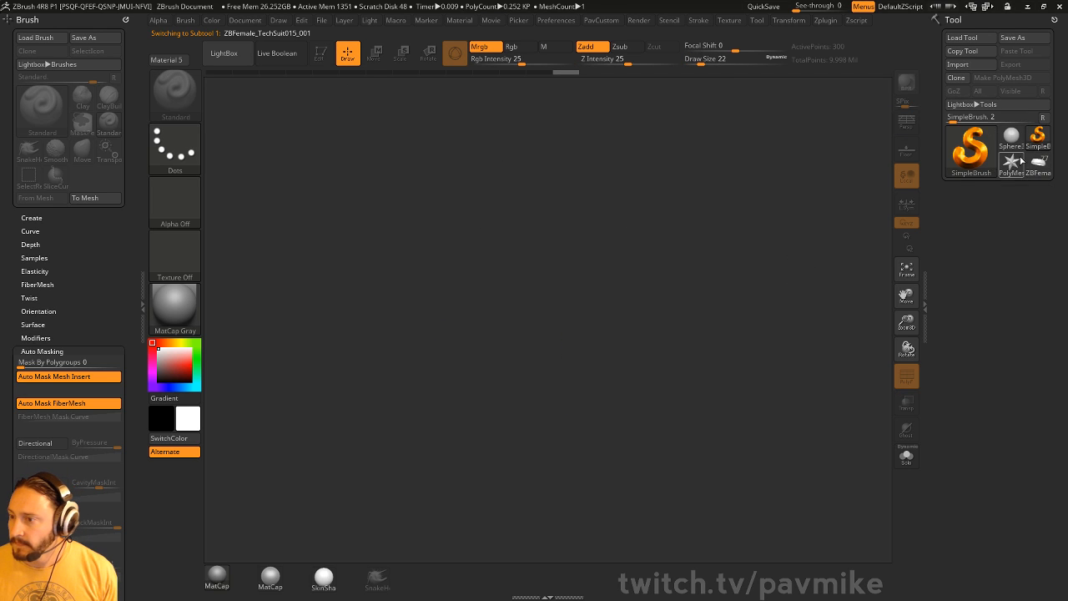
{"action": "left_click", "coordinate": [972, 160]}
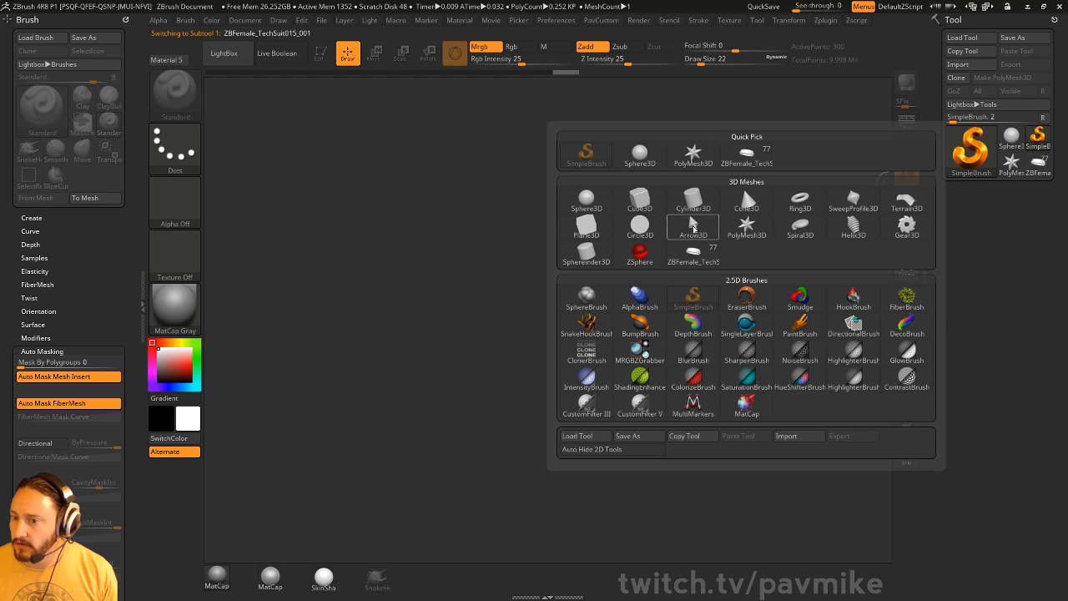
{"action": "left_click", "coordinate": [586, 225]}
{"action": "left_click_drag", "start_coordinate": [496, 319], "coordinate": [328, 116]}
{"action": "key", "text": "t"}
{"action": "key", "text": "f"}
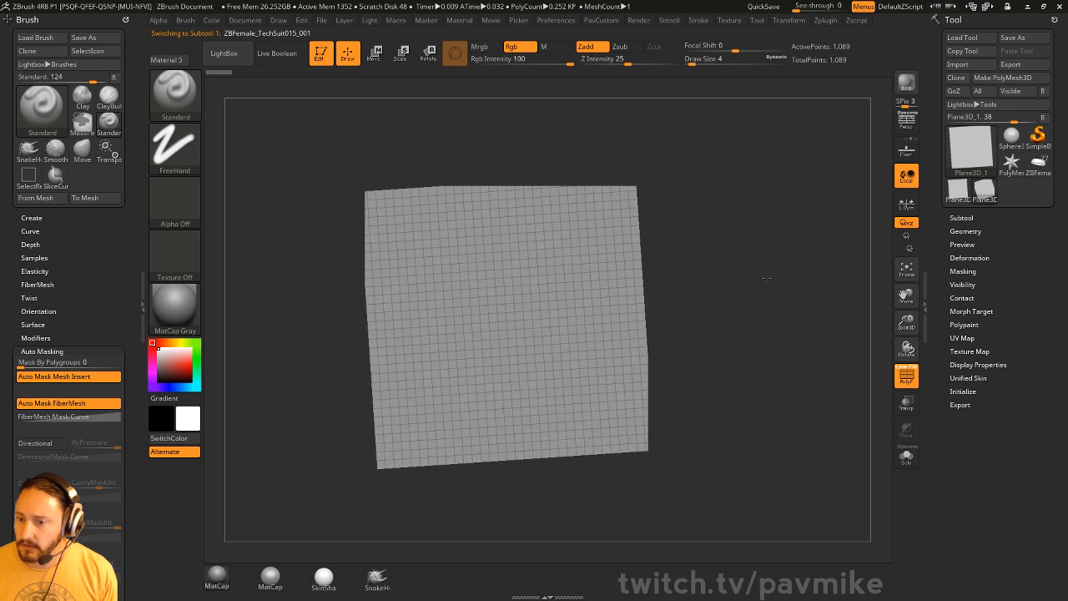
{"action": "left_click_drag", "start_coordinate": [766, 274], "coordinate": [775, 303], "text": "shift"}
- Make the plane a PolyMesh3D, reconstruct it to a coarse 8×8 grid, and hide its centre polygons
{"action": "left_click", "coordinate": [1003, 77]}
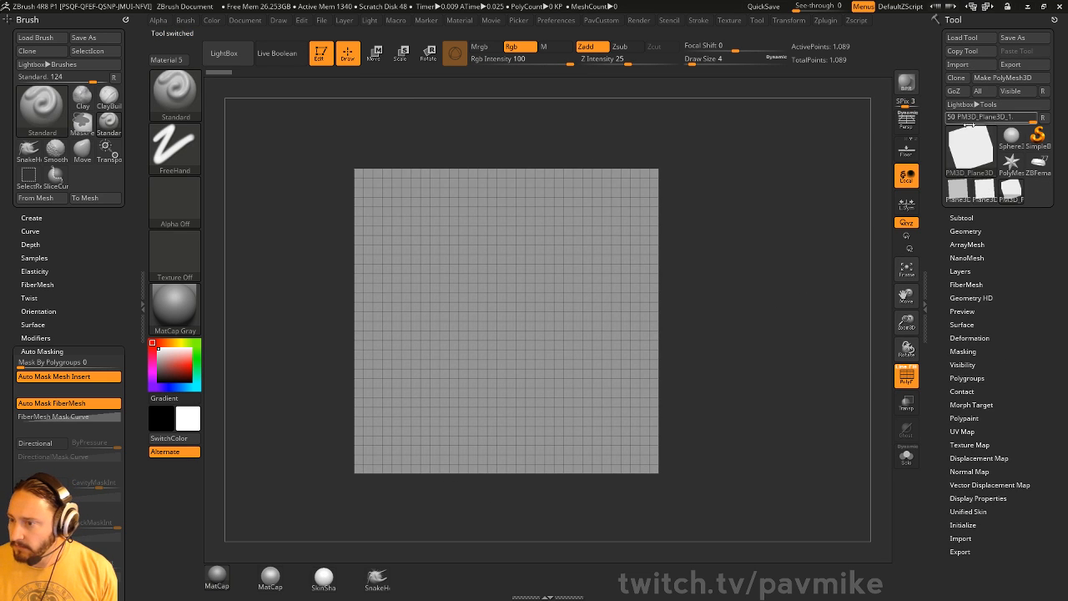
{"action": "left_click", "coordinate": [965, 230]}
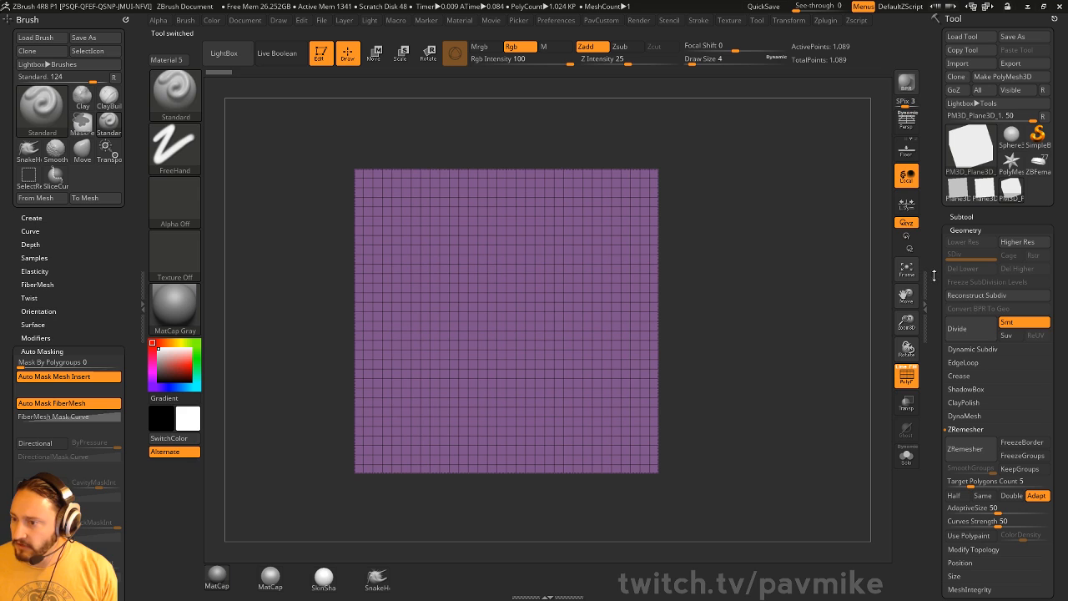
{"action": "left_click", "coordinate": [984, 297]}
{"action": "left_click", "coordinate": [985, 297]}
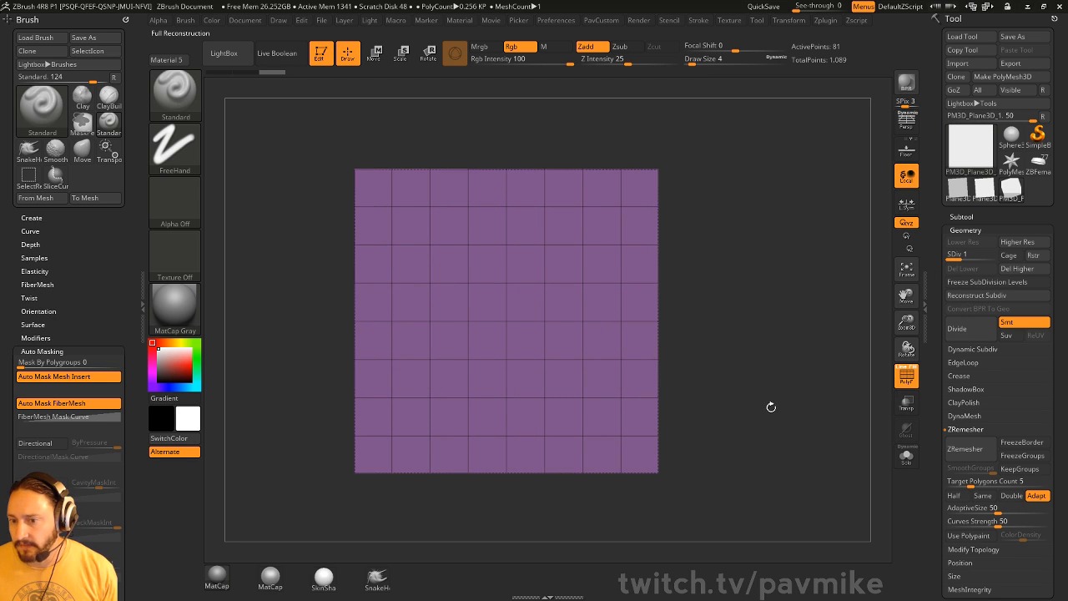
{"action": "mouse_move", "coordinate": [262, 172]}
{"action": "left_mouse_down", "text": "ctrl+shift"}
{"action": "mouse_move", "coordinate": [305, 226]}
{"action": "mouse_move", "coordinate": [460, 272]}
{"action": "mouse_move", "coordinate": [501, 345]}
{"action": "mouse_move", "coordinate": [606, 422]}
{"action": "left_mouse_up", "text": "ctrl+shift"}
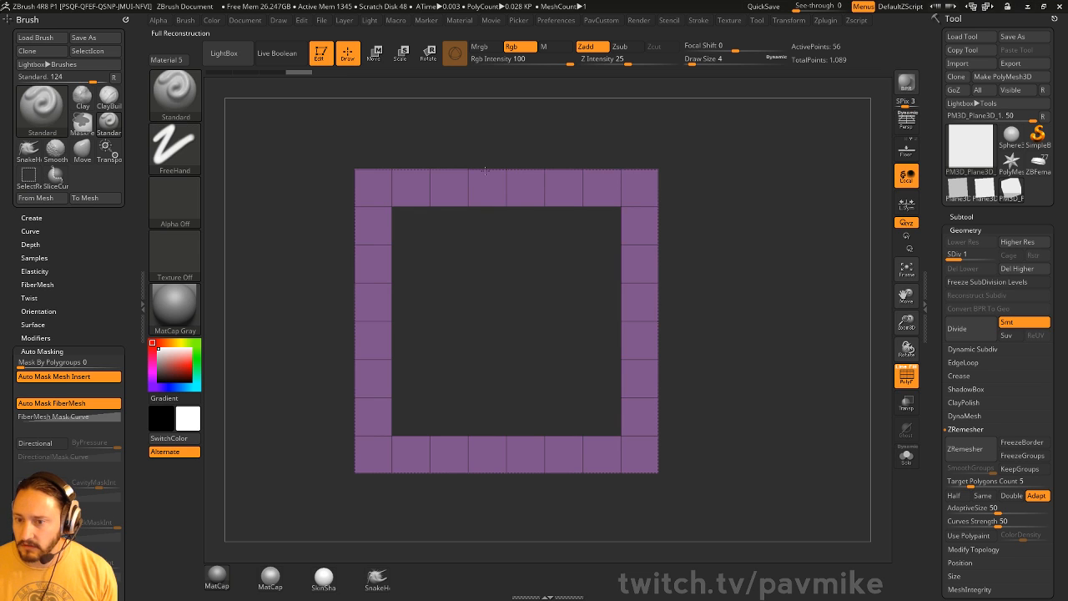
- Delete the ring's hidden centre polygons and freeze its subdivision levels
{"action": "key", "text": "space"}
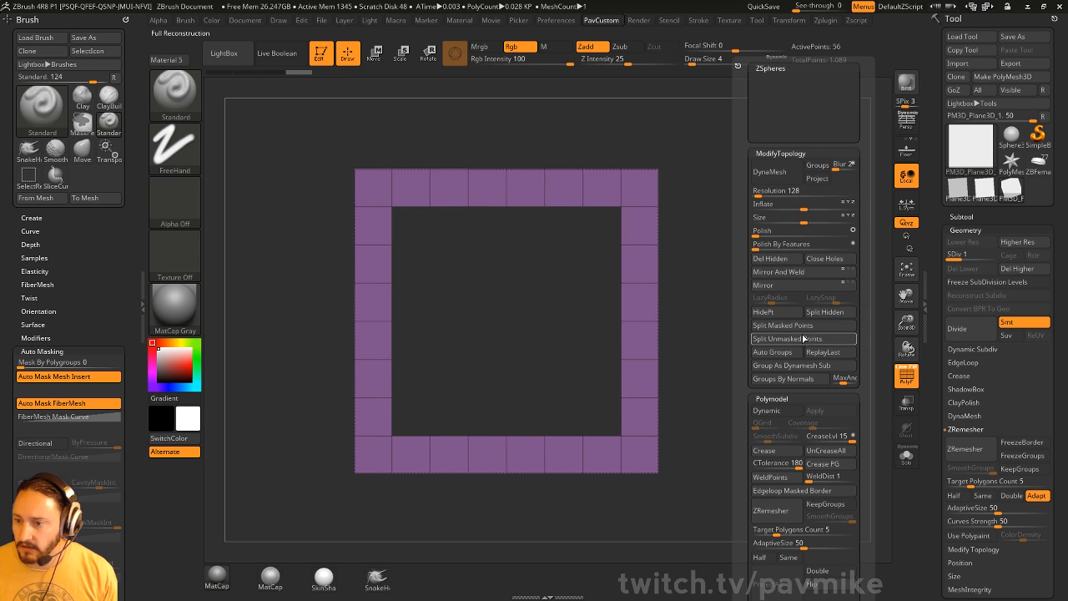
{"action": "left_click", "coordinate": [786, 261]}
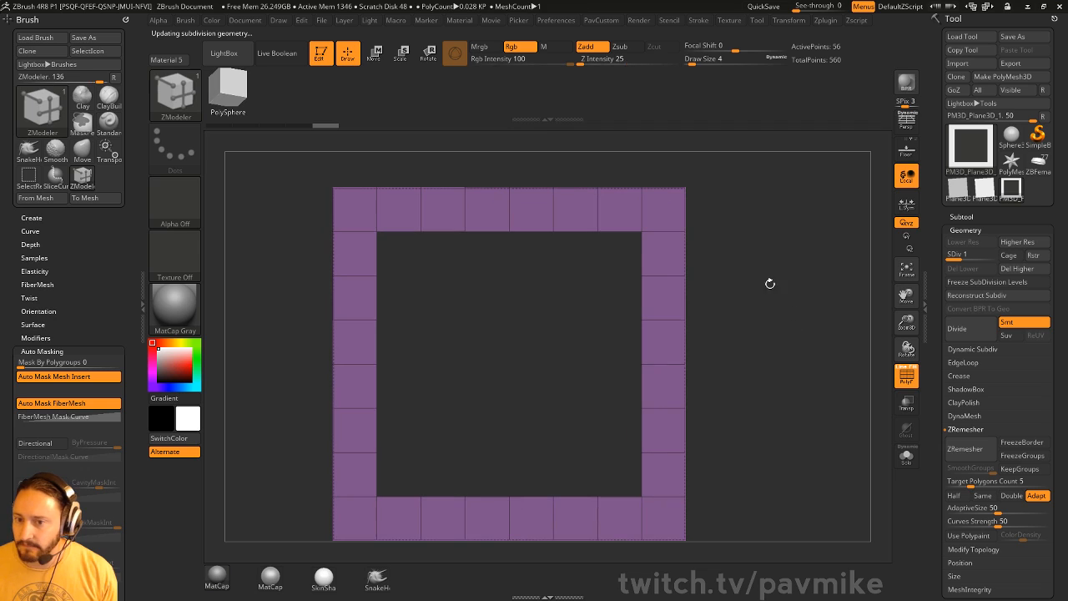
{"action": "left_click_drag", "start_coordinate": [748, 280], "coordinate": [743, 248], "text": "alt"}
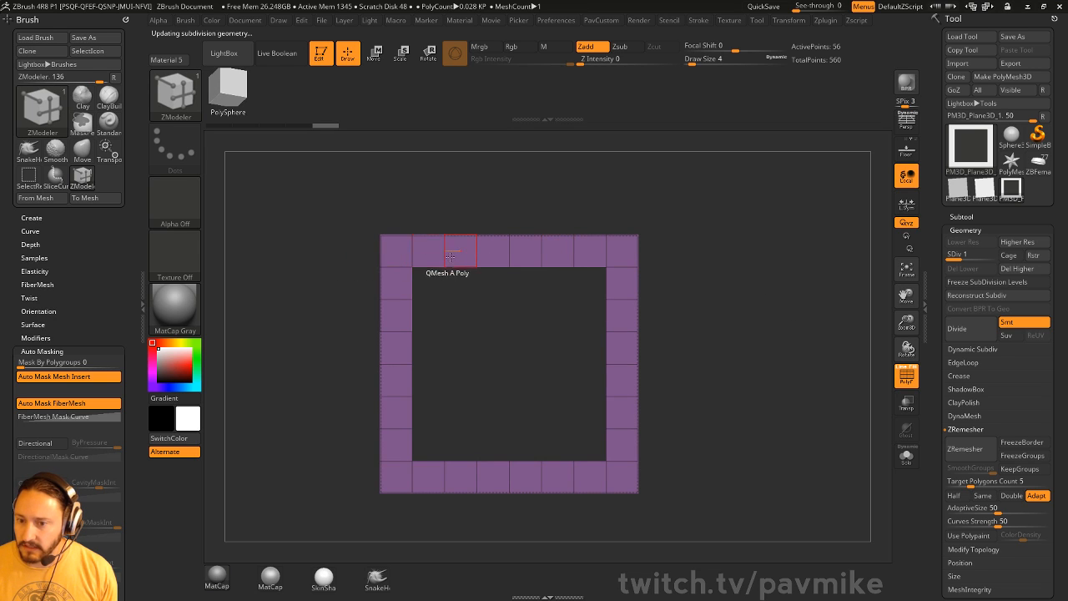
{"action": "key", "text": "space"}
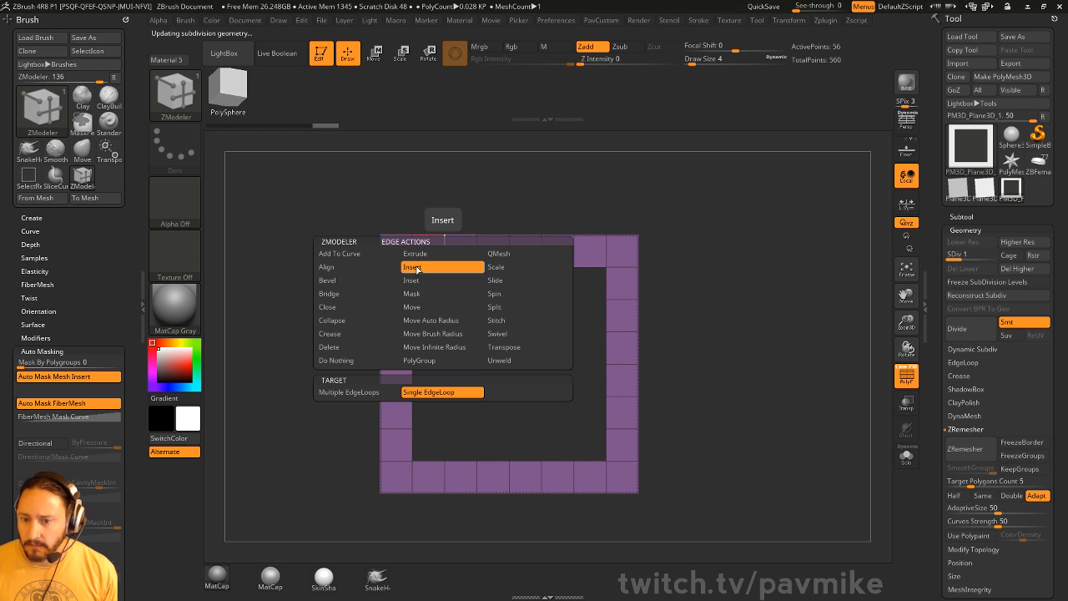
{"action": "left_click", "coordinate": [488, 252]}
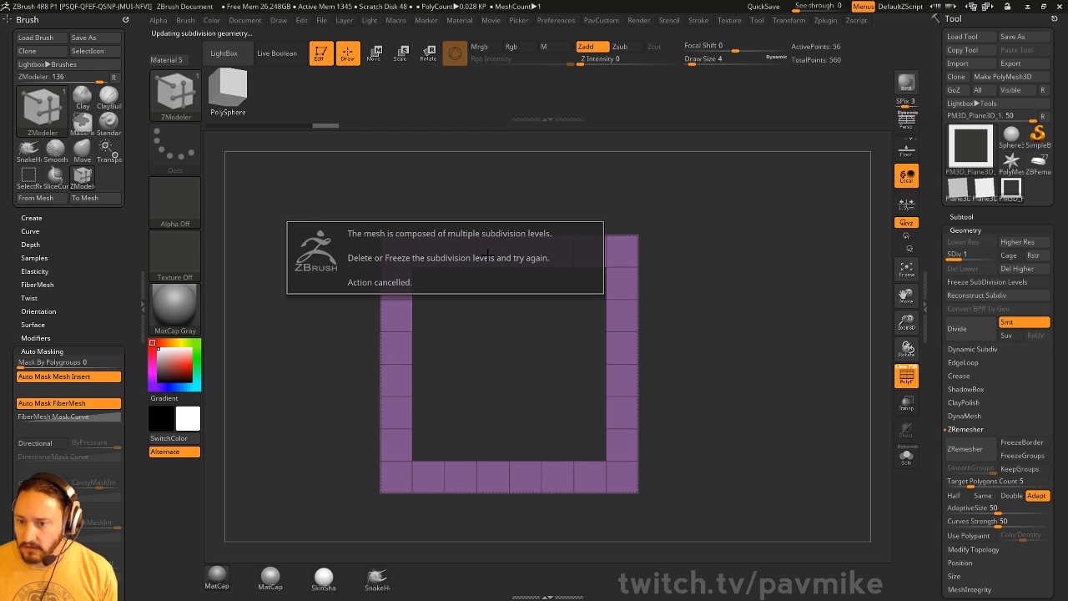
{"action": "left_click", "coordinate": [988, 282]}
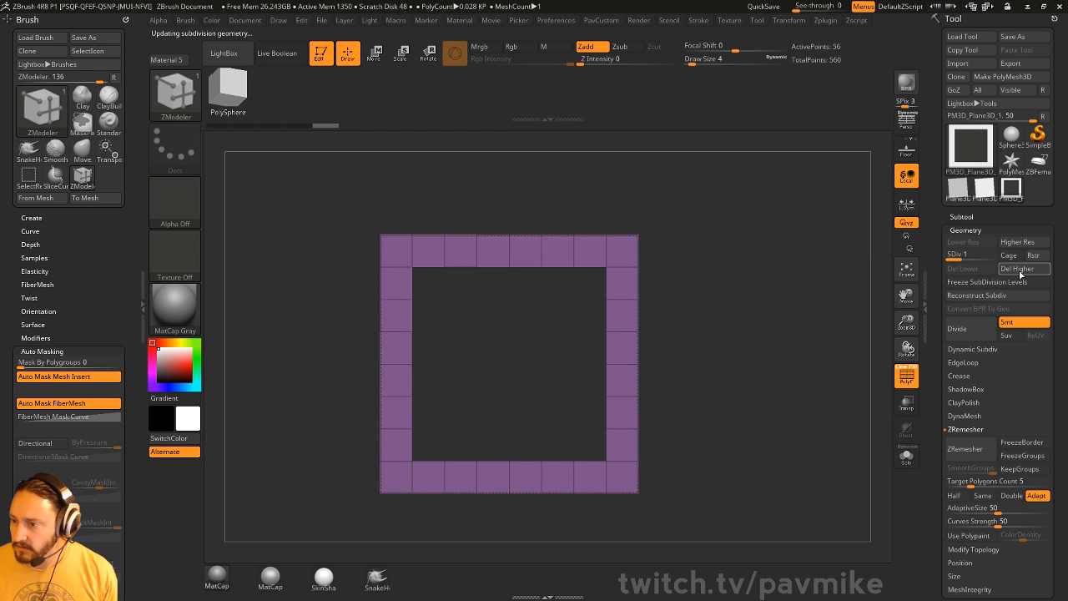
- Remove the extra edge loops from the frame's top row, right column and bottom row
{"action": "left_click", "coordinate": [445, 258], "text": "alt"}
{"action": "left_click", "coordinate": [477, 252], "text": "alt"}
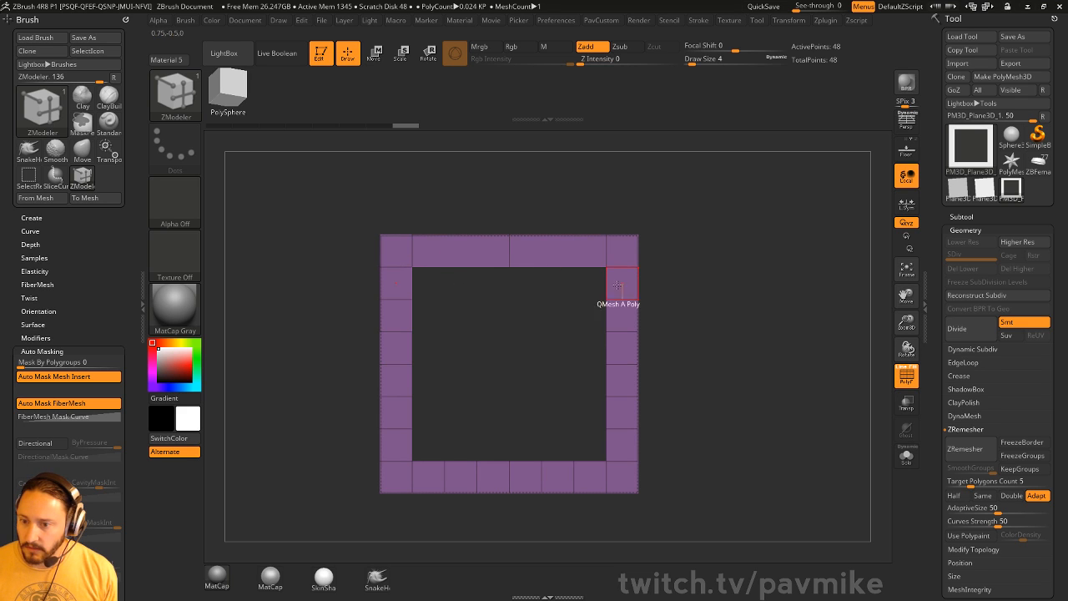
{"action": "left_click", "coordinate": [509, 253], "text": "alt"}
{"action": "left_click", "coordinate": [622, 300], "text": "alt"}
{"action": "left_click", "coordinate": [624, 331], "text": "alt"}
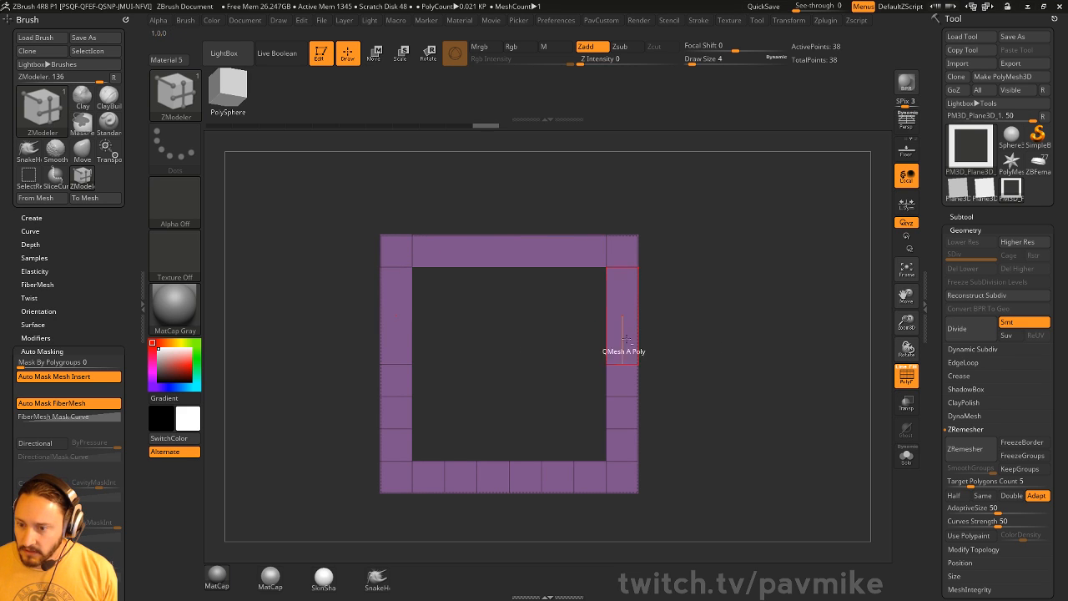
{"action": "left_click", "coordinate": [623, 365], "text": "alt"}
{"action": "left_click", "coordinate": [622, 397], "text": "alt"}
{"action": "left_click", "coordinate": [623, 429], "text": "alt"}
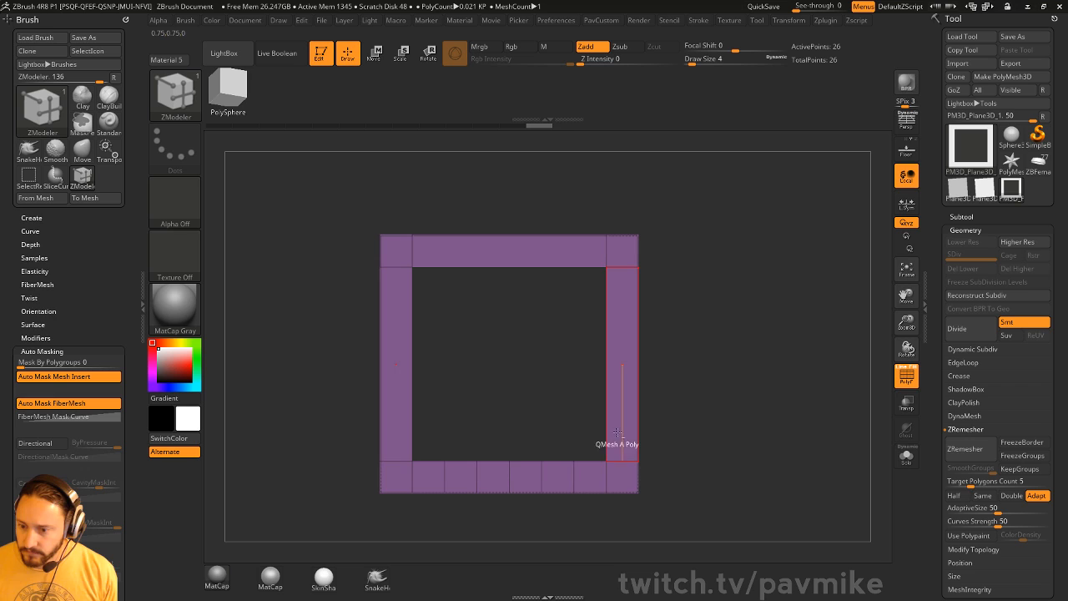
{"action": "left_click", "coordinate": [576, 477], "text": "alt"}
{"action": "left_click", "coordinate": [542, 476], "text": "alt"}
{"action": "left_click", "coordinate": [510, 476], "text": "alt"}
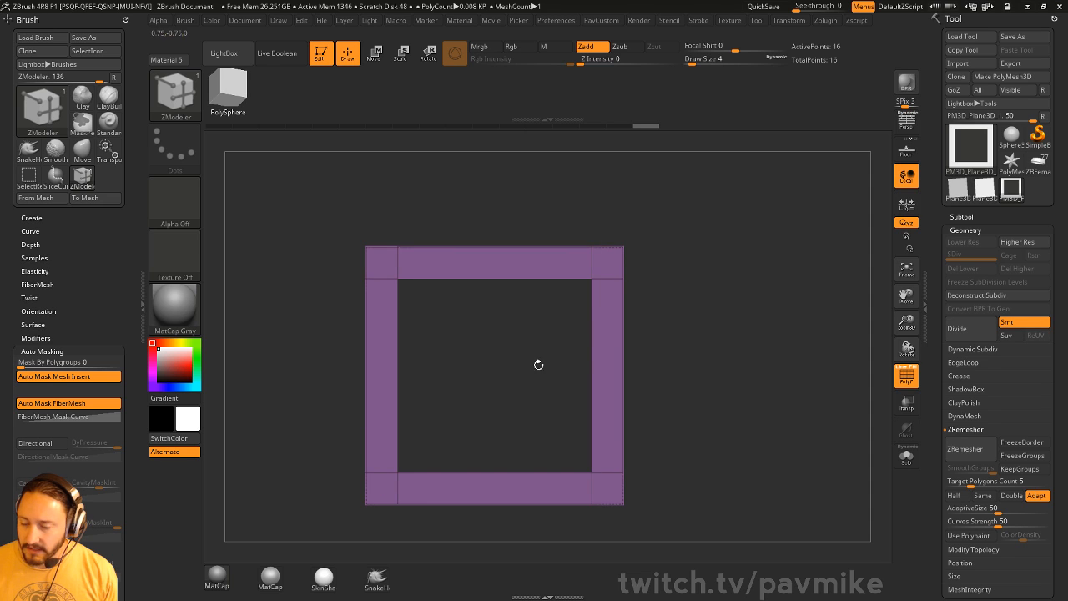
- Delete the corner points to cut off the frame's top and bottom corners
{"action": "key", "text": "space"}
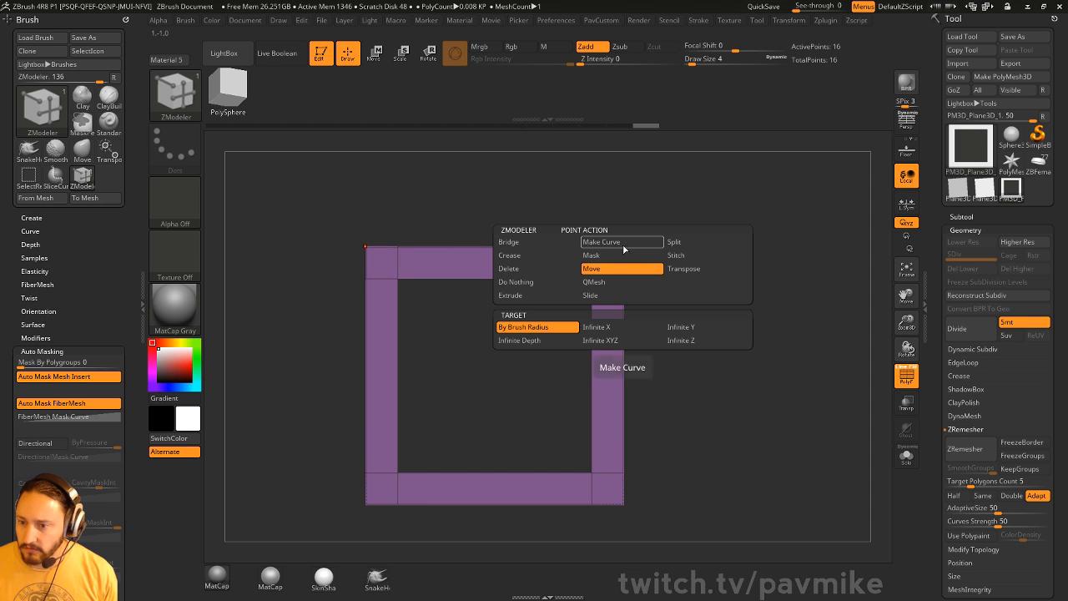
{"action": "left_click", "coordinate": [537, 269]}
{"action": "left_click", "coordinate": [625, 248]}
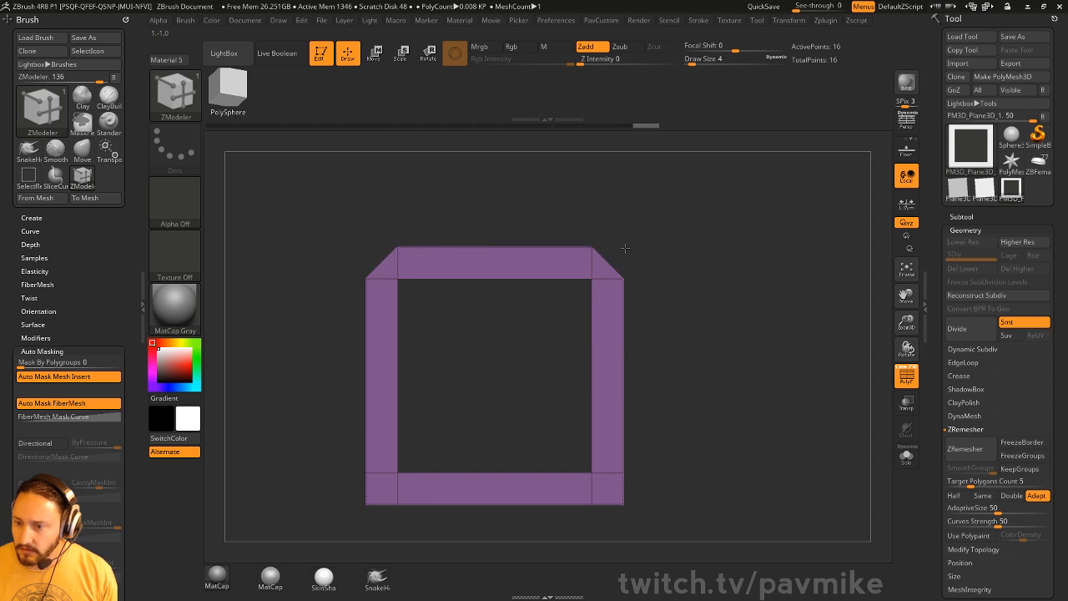
{"action": "left_click", "coordinate": [624, 505]}
- Try duplicating the frame with the gizmo, then undo the copies and refocus on the original
{"action": "key", "text": "w"}
{"action": "left_click_drag", "start_coordinate": [775, 431], "coordinate": [643, 302], "text": "alt"}
{"action": "mouse_move", "coordinate": [481, 333]}
{"action": "left_mouse_down", "text": "ctrl"}
{"action": "mouse_move", "coordinate": [701, 251]}
{"action": "mouse_move", "coordinate": [665, 148]}
{"action": "left_mouse_up", "text": "ctrl"}
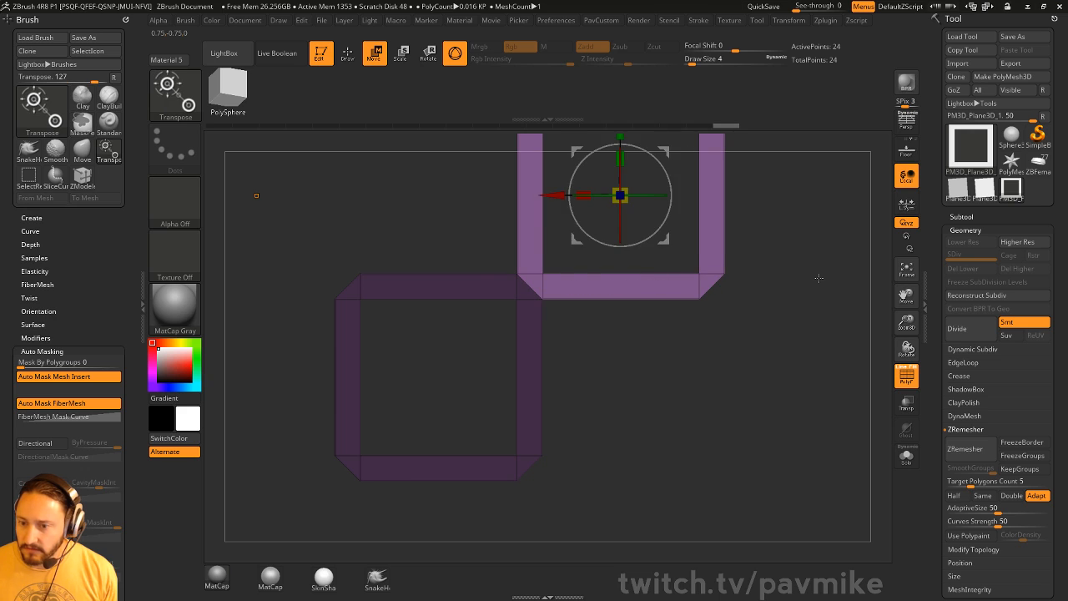
{"action": "left_click_drag", "start_coordinate": [817, 278], "coordinate": [792, 323], "text": "alt"}
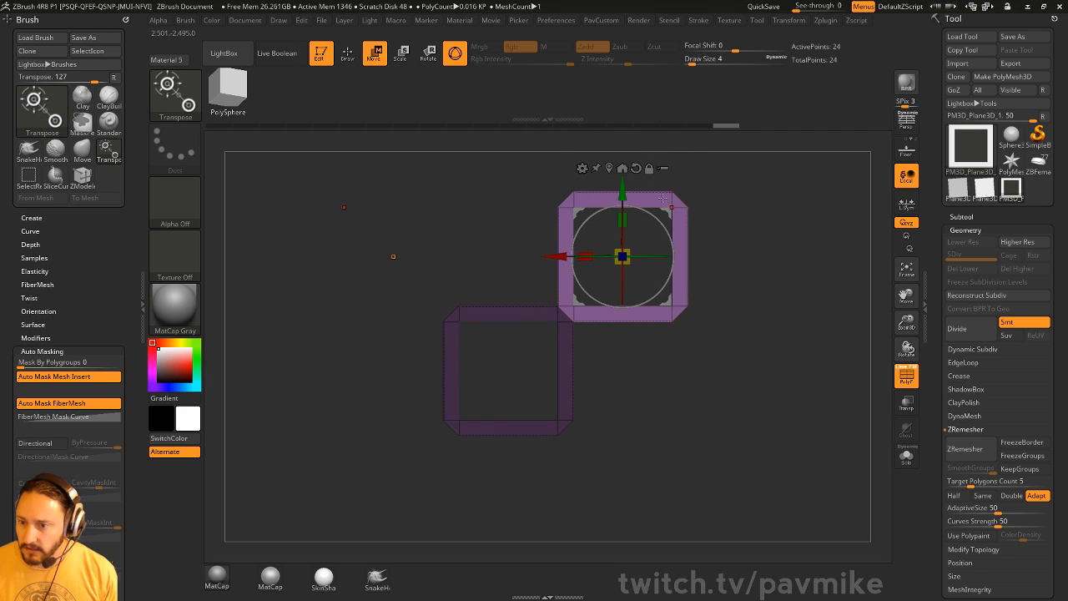
{"action": "left_click_drag", "start_coordinate": [623, 194], "coordinate": [629, 416], "text": "ctrl"}
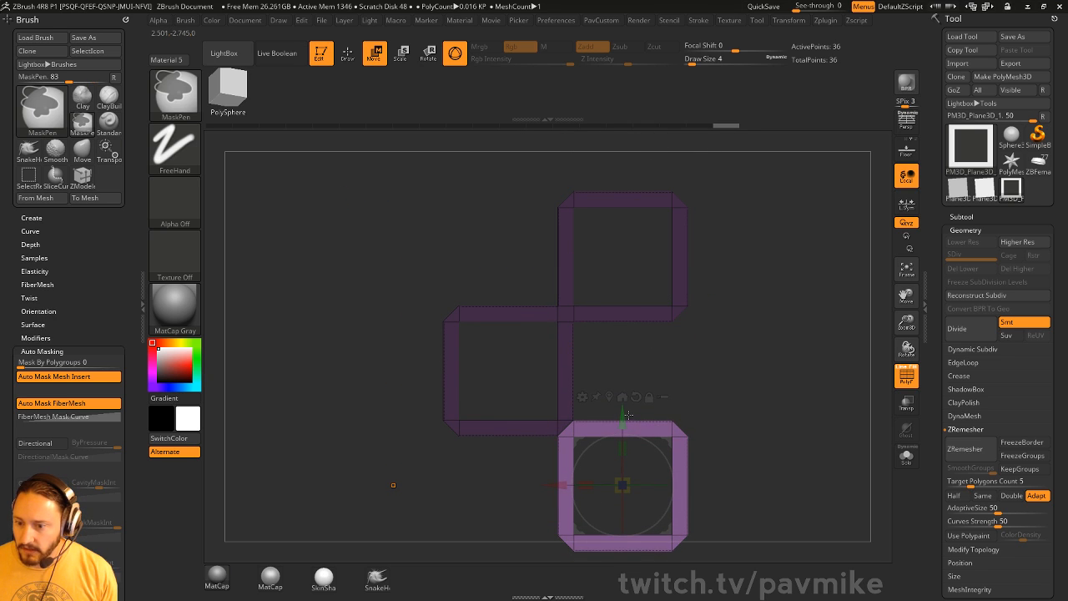
{"action": "key", "text": "ctrl+z"}
{"action": "key", "text": "ctrl+z"}
{"action": "left_click_drag", "start_coordinate": [729, 324], "coordinate": [760, 375], "text": "alt"}
{"action": "left_click_drag", "start_coordinate": [727, 293], "coordinate": [723, 288], "text": "alt"}
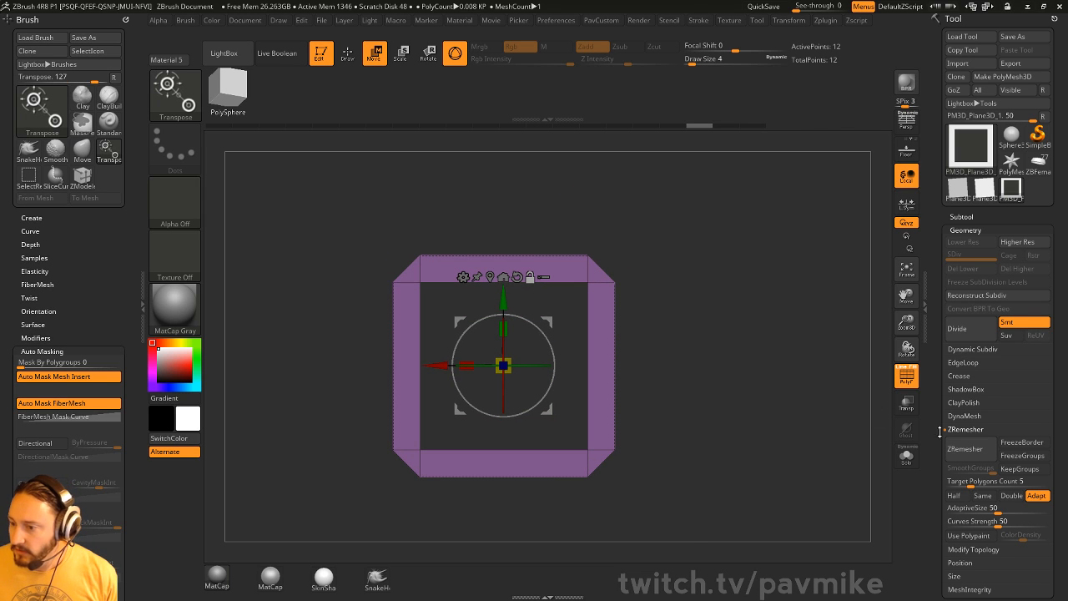
{"action": "scroll", "coordinate": [940, 432], "scroll_direction": "down", "scroll_amount": 10}
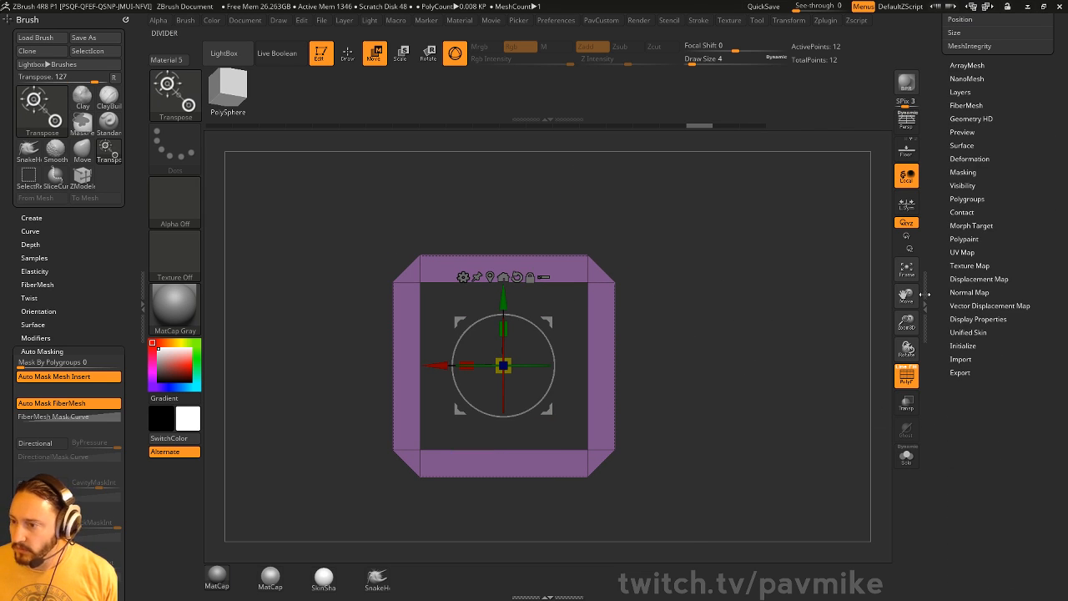
- Rotate the square frame 45 degrees into a diamond with Tool > Deformation > Rotate
{"action": "left_click", "coordinate": [968, 159]}
{"action": "scroll", "coordinate": [1002, 334], "scroll_direction": "down", "scroll_amount": 3}
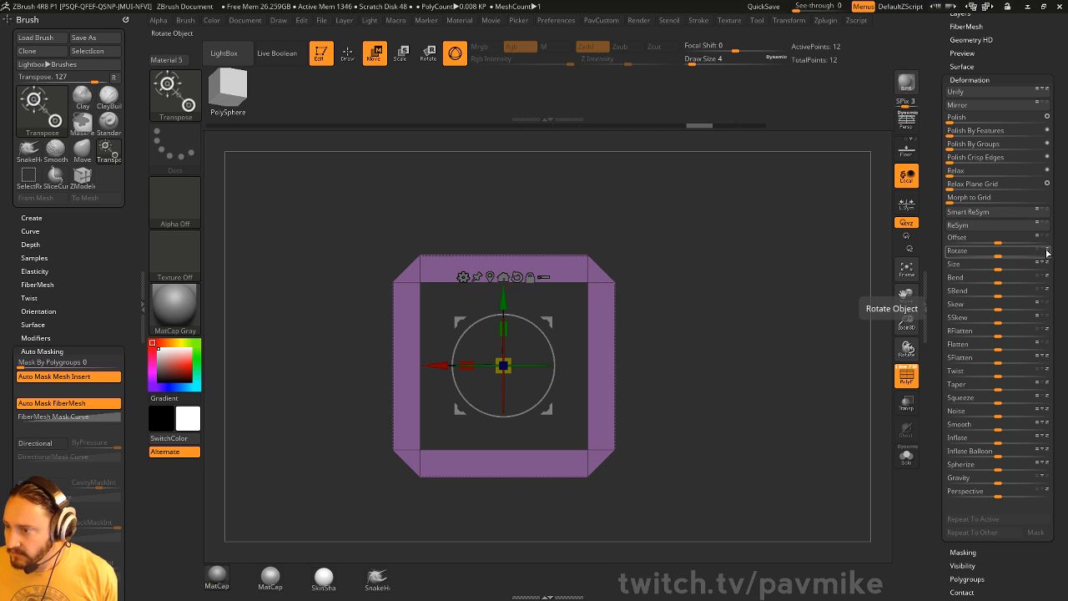
{"action": "mouse_move", "coordinate": [1004, 252]}
{"action": "left_mouse_down"}
{"action": "mouse_move", "coordinate": [1019, 252]}
{"action": "mouse_move", "coordinate": [998, 257]}
{"action": "left_mouse_up"}
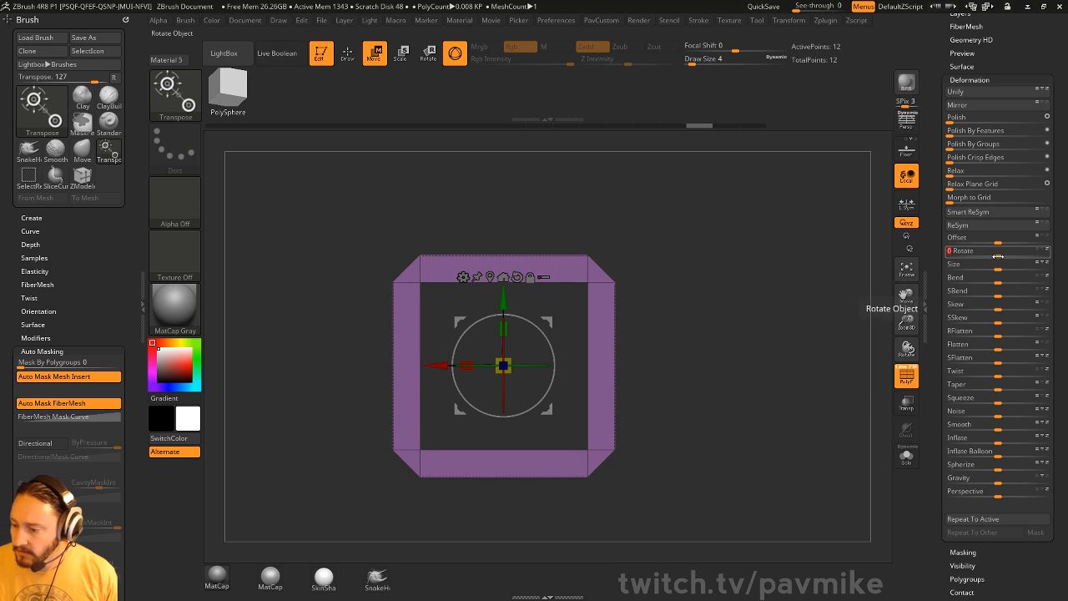
{"action": "type", "text": "5"}
{"action": "key", "text": "Return"}
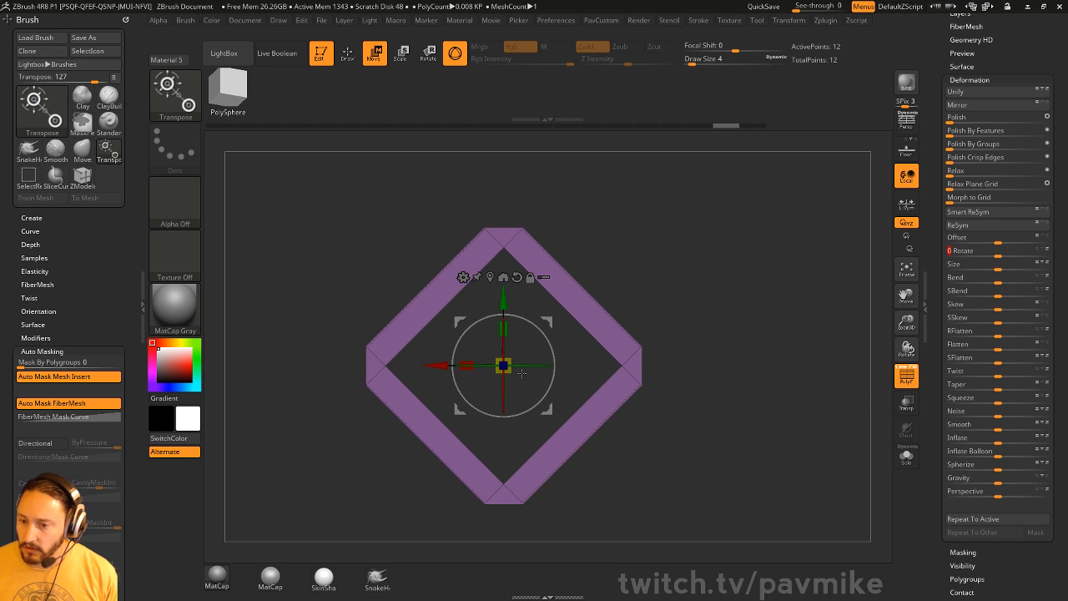
{"action": "mouse_move", "coordinate": [544, 336]}
{"action": "left_mouse_down"}
{"action": "mouse_move", "coordinate": [546, 372]}
{"action": "mouse_move", "coordinate": [545, 340]}
{"action": "left_mouse_up"}
{"action": "key", "text": "ctrl+z"}
{"action": "key", "text": "q"}
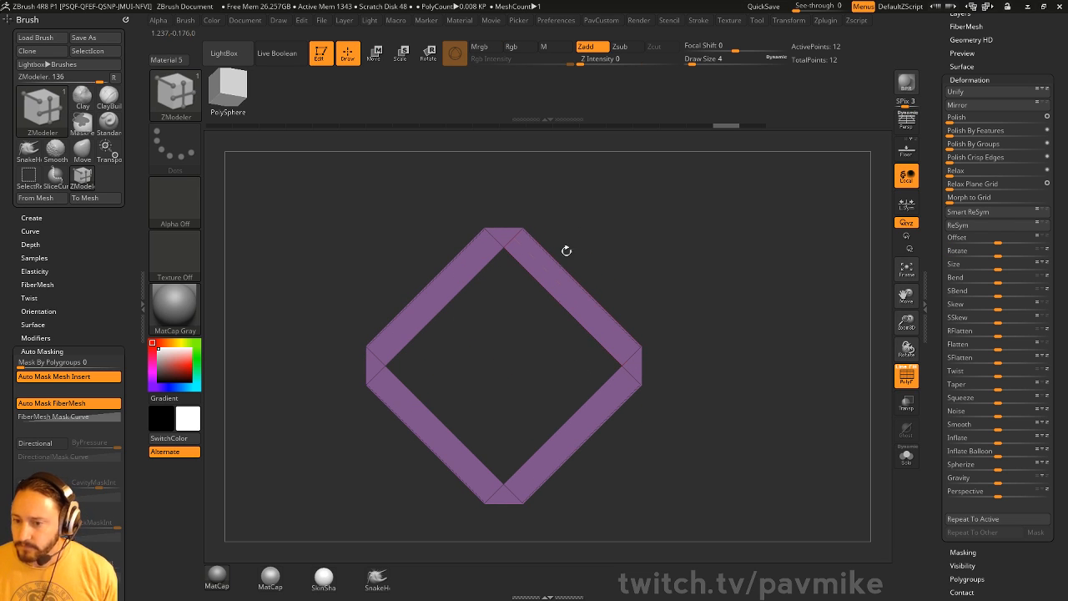
{"action": "left_click_drag", "start_coordinate": [610, 272], "coordinate": [608, 228]}
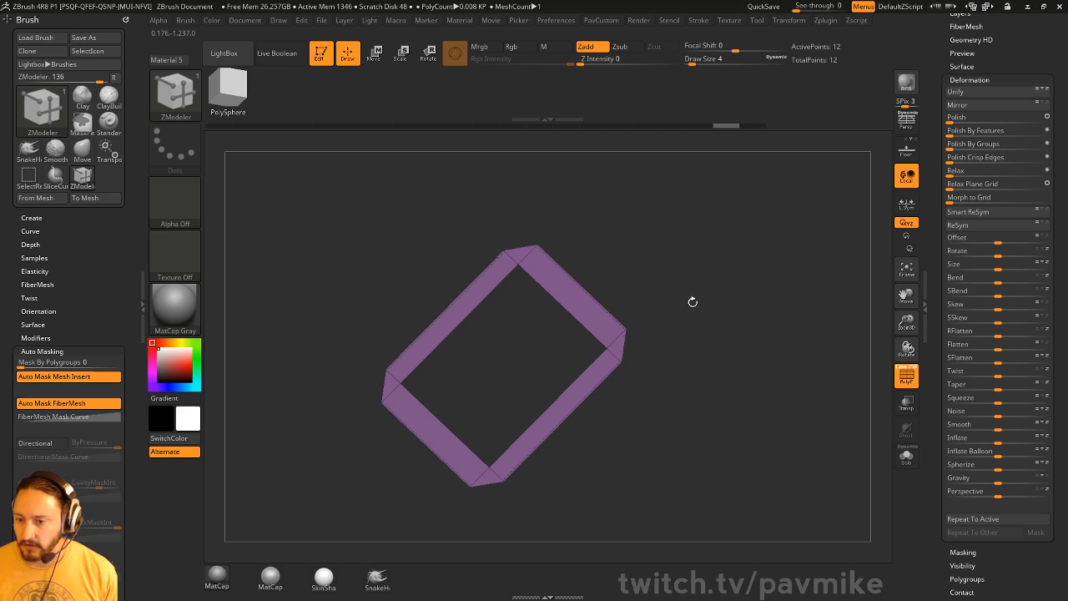
{"action": "left_click_drag", "start_coordinate": [693, 301], "coordinate": [592, 334], "text": "shift"}
- Insert multiple edge loops along every side and merge the frame into one polygroup
{"action": "key", "text": "space"}
{"action": "left_click", "coordinate": [482, 402]}
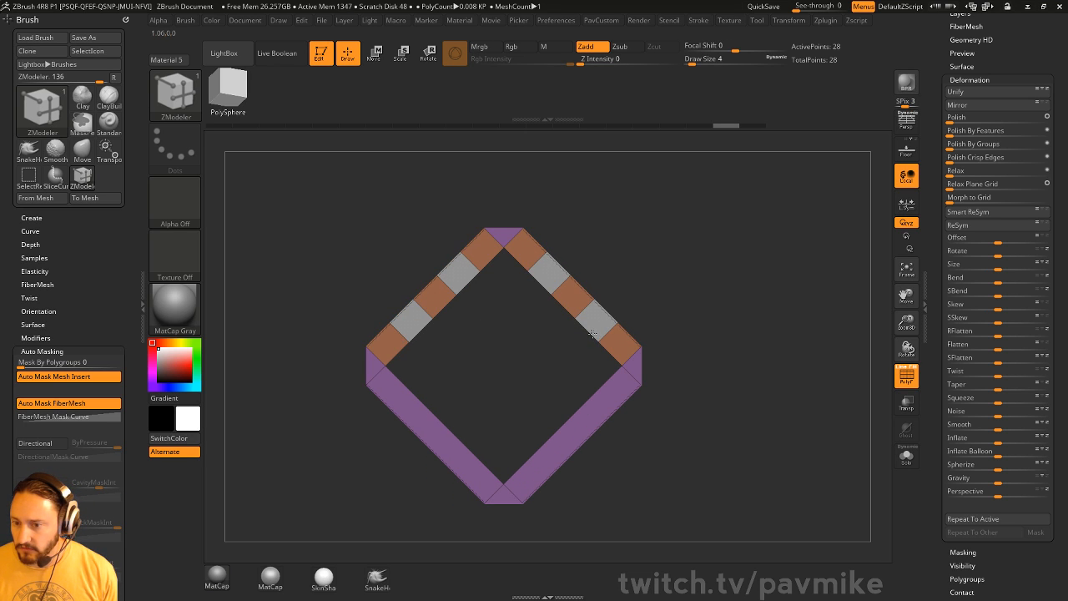
{"action": "left_click", "coordinate": [622, 357]}
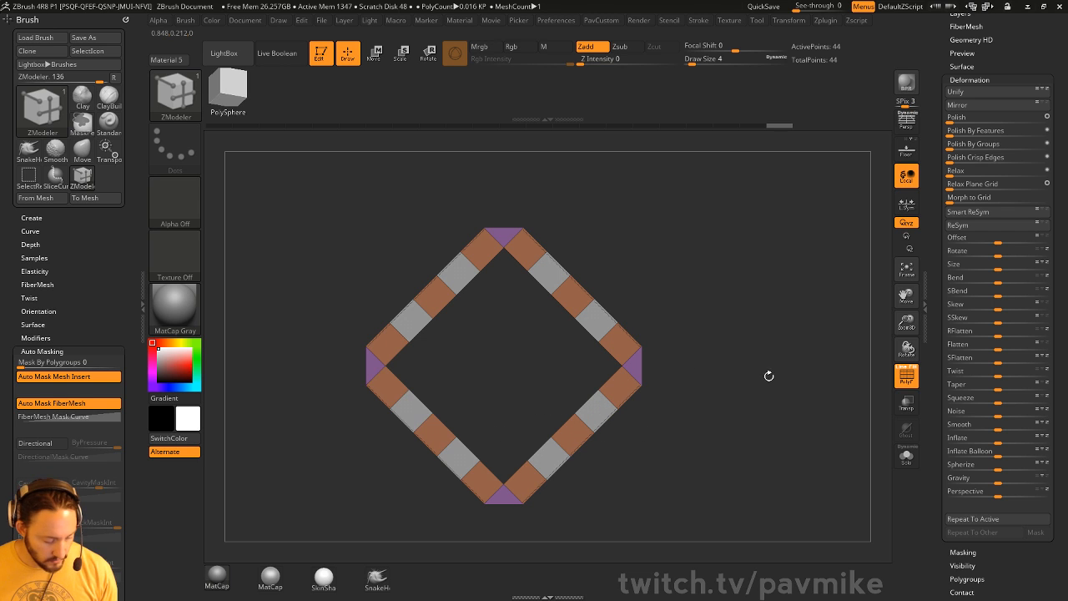
{"action": "key", "text": "ctrl+w"}
{"action": "mouse_move", "coordinate": [768, 312]}
{"action": "left_mouse_down"}
{"action": "mouse_move", "coordinate": [689, 308]}
{"action": "mouse_move", "coordinate": [779, 312]}
{"action": "left_mouse_up"}
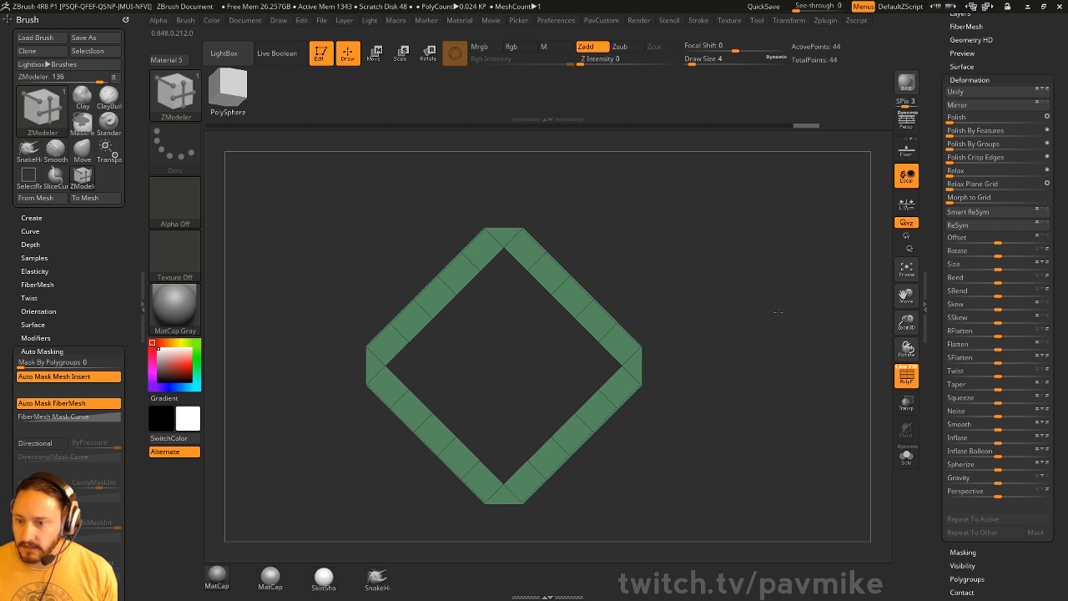
{"action": "left_click_drag", "start_coordinate": [723, 333], "coordinate": [700, 325], "text": "alt"}
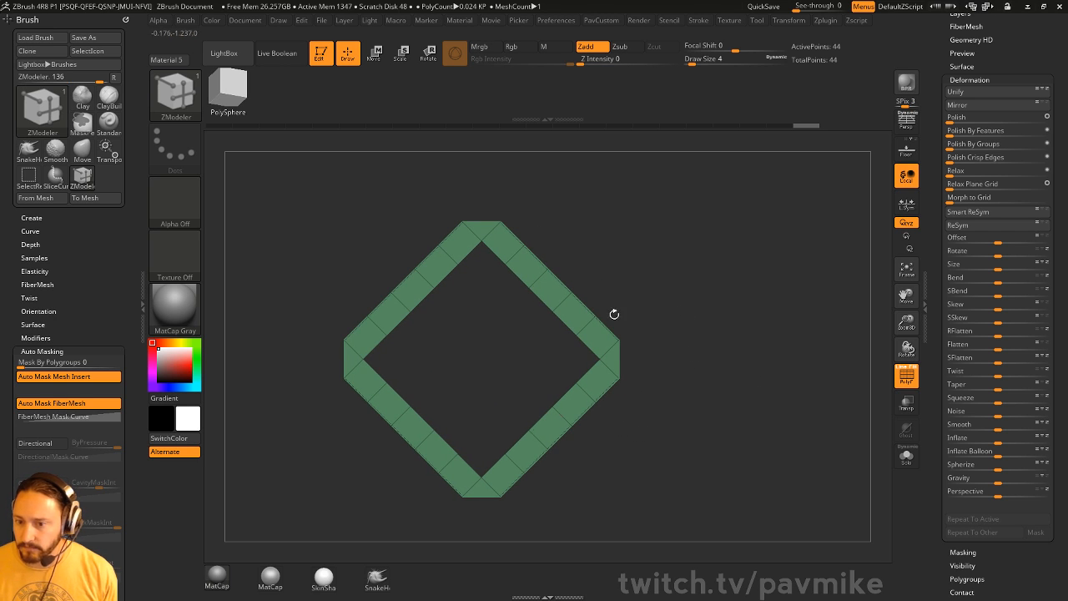
{"action": "left_click_drag", "start_coordinate": [935, 245], "coordinate": [934, 501]}
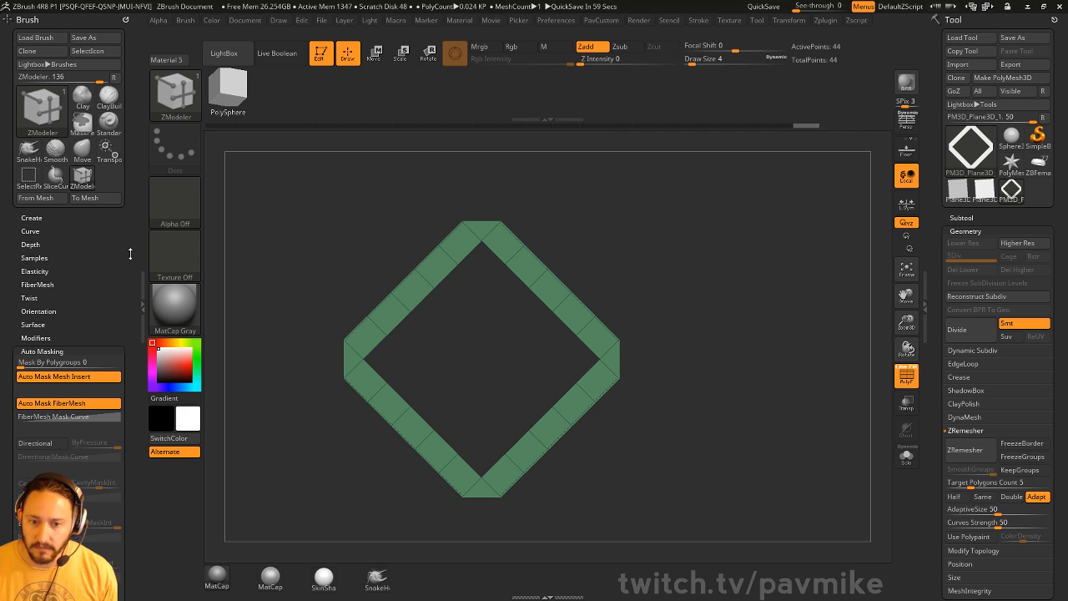
- Show the insert mesh options and switch to the female tech suit model's band
{"action": "left_click", "coordinate": [33, 218]}
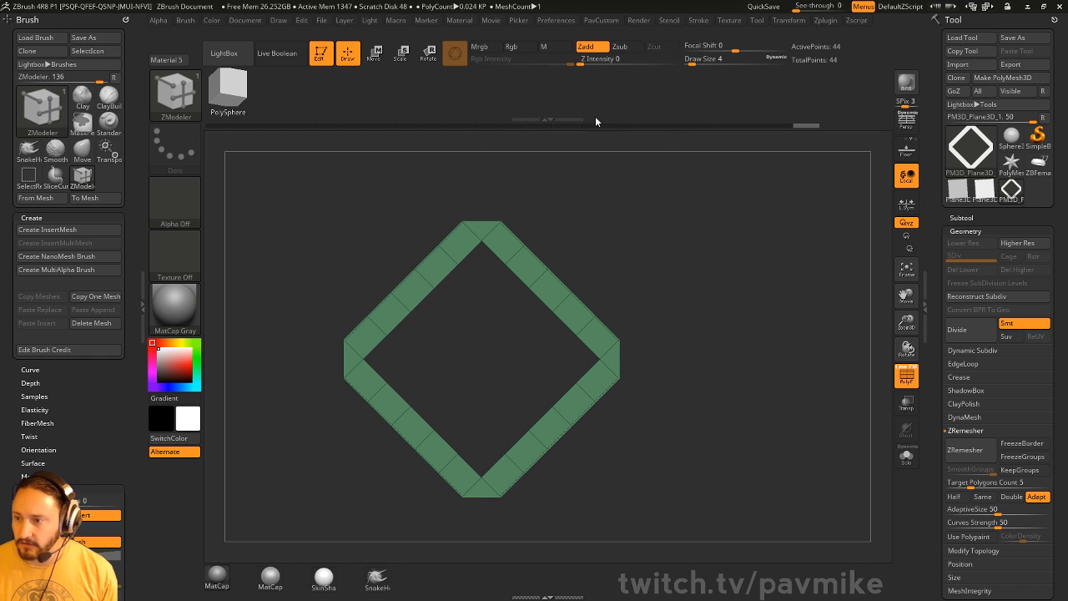
{"action": "left_click", "coordinate": [1038, 163]}
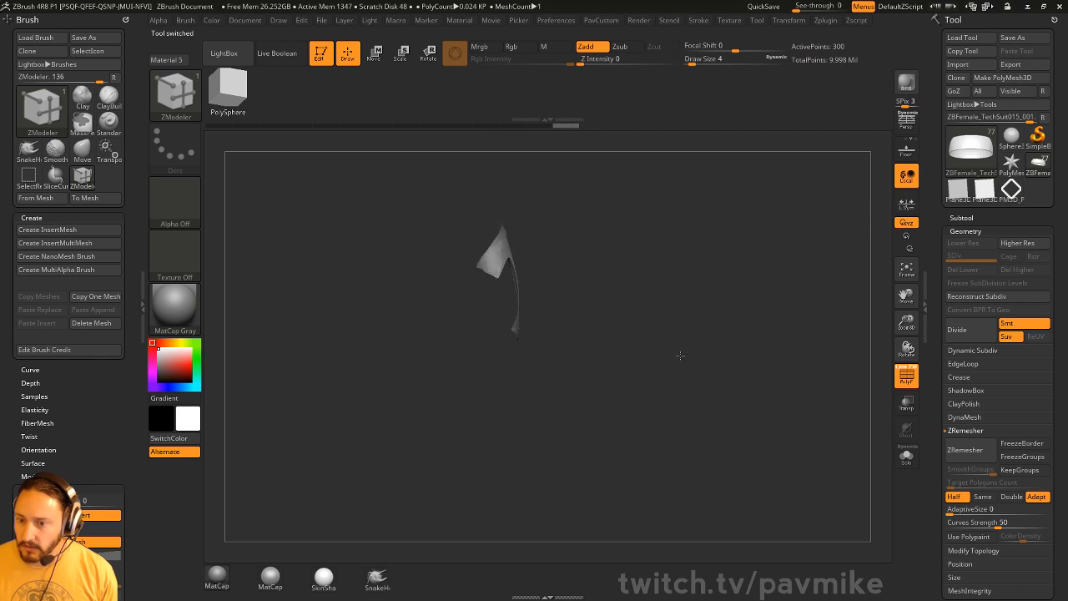
{"action": "left_click_drag", "start_coordinate": [709, 362], "coordinate": [698, 337]}
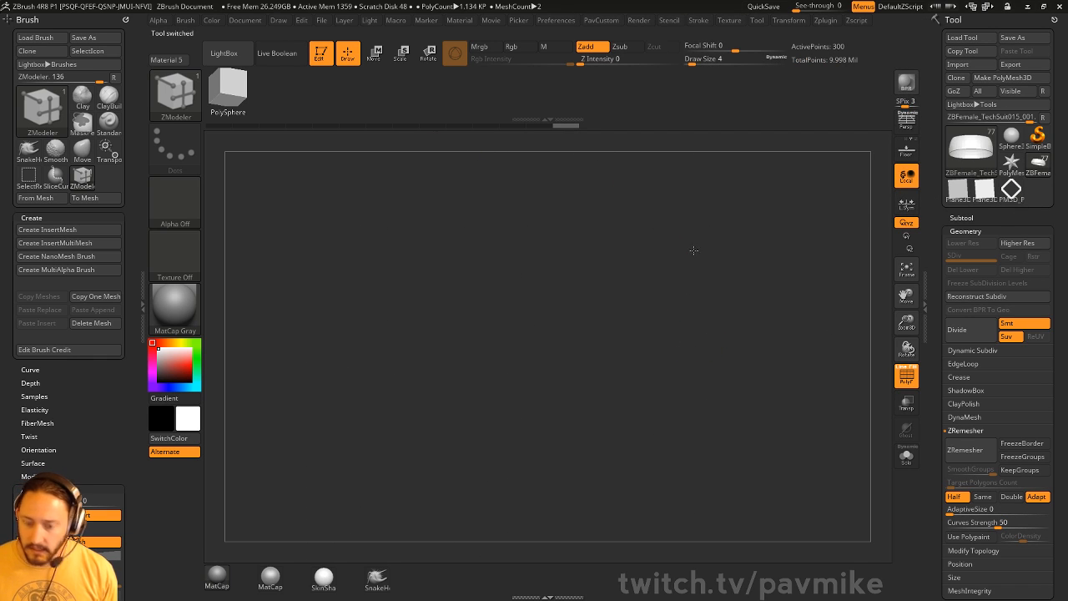
{"action": "left_click_drag", "start_coordinate": [693, 249], "coordinate": [716, 249]}
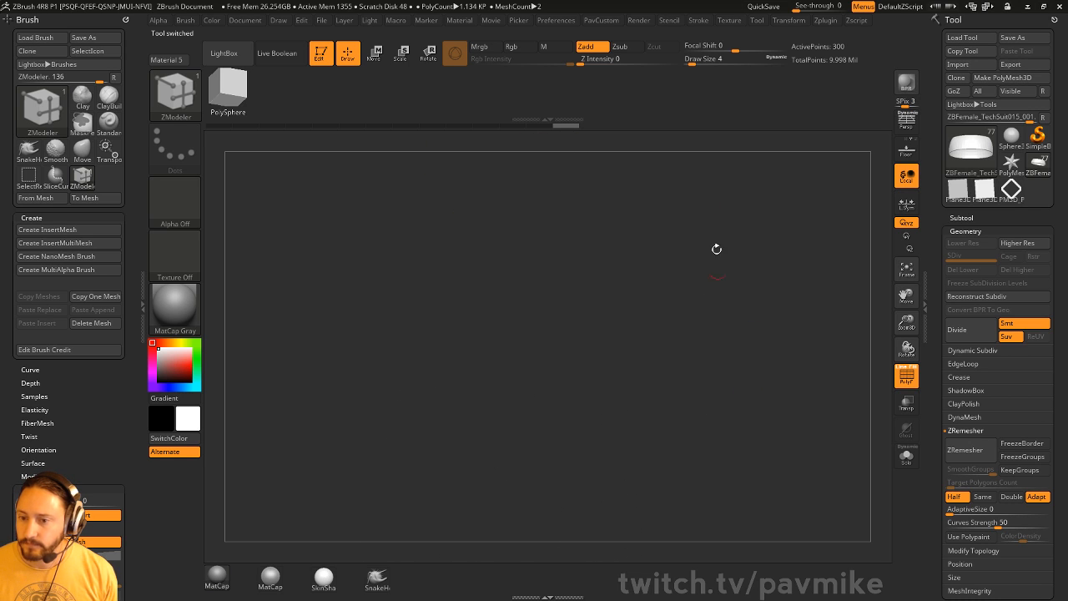
{"action": "left_click_drag", "start_coordinate": [728, 293], "coordinate": [733, 294]}
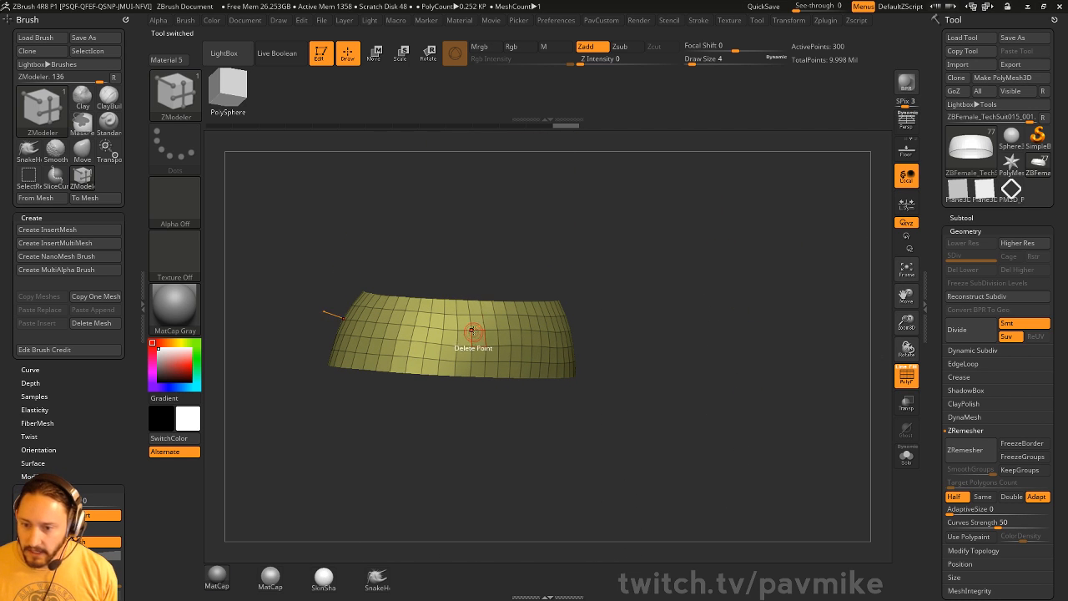
- Set ZModeler to Insert NanoMesh on Polygroup All using the PM3D_Plane3D mesh
{"action": "key", "text": "space"}
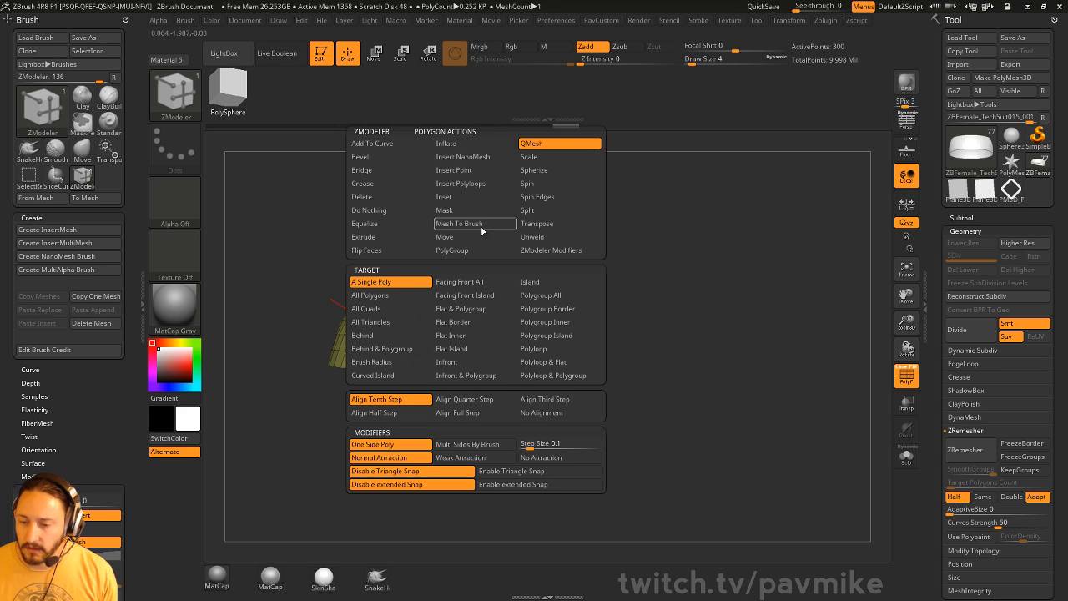
{"action": "left_click", "coordinate": [463, 157]}
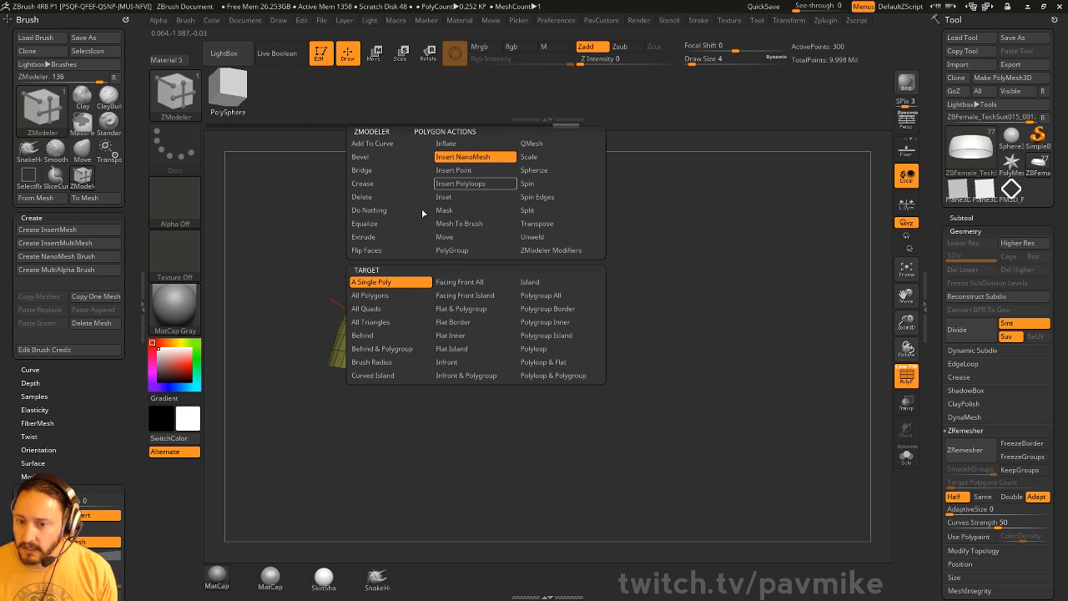
{"action": "left_click", "coordinate": [529, 299]}
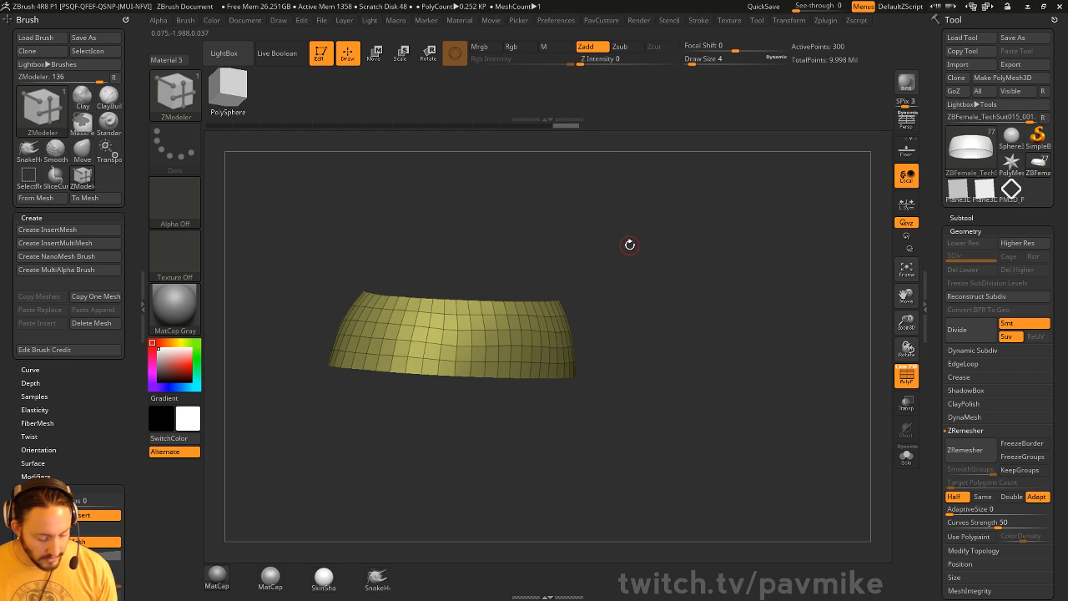
{"action": "left_click", "coordinate": [733, 265]}
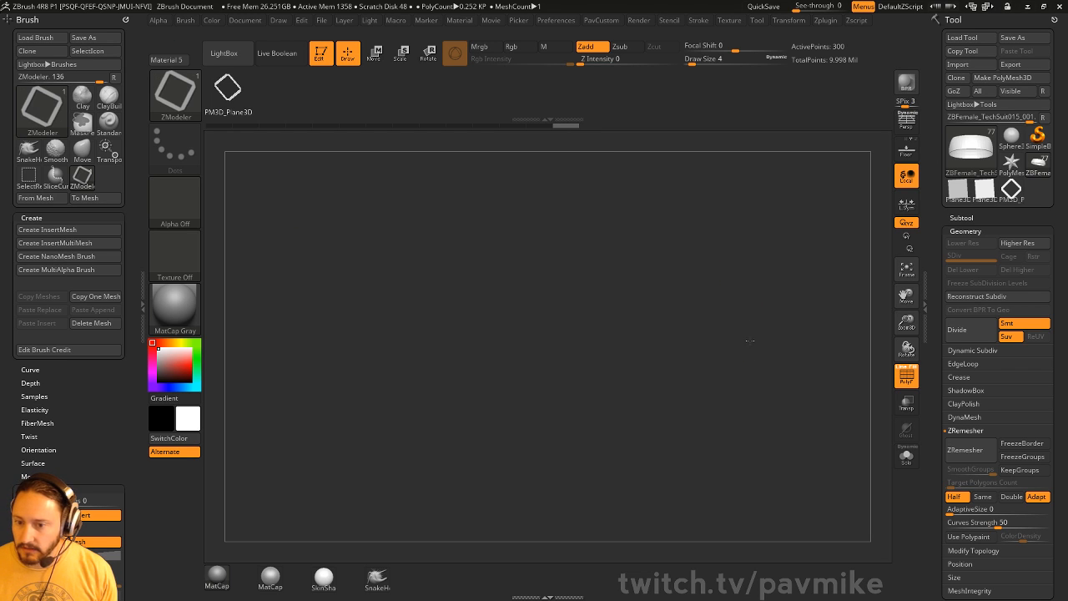
- Insert the diamond NanoMesh across the band's polygroup, creating 252 instances
{"action": "left_click_drag", "start_coordinate": [677, 190], "coordinate": [627, 196]}
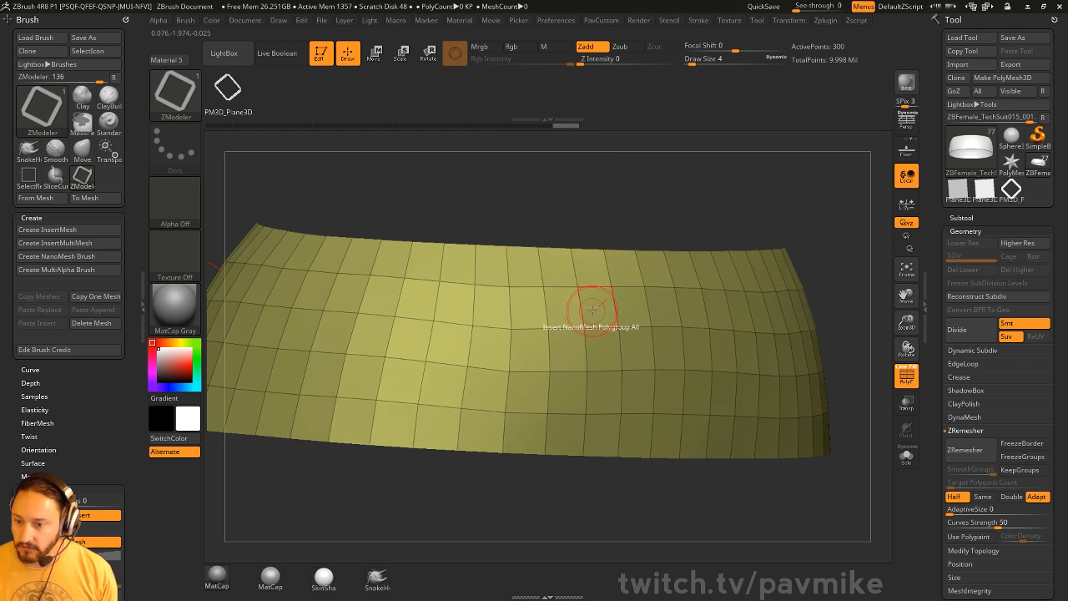
{"action": "left_click_drag", "start_coordinate": [599, 349], "coordinate": [601, 357]}
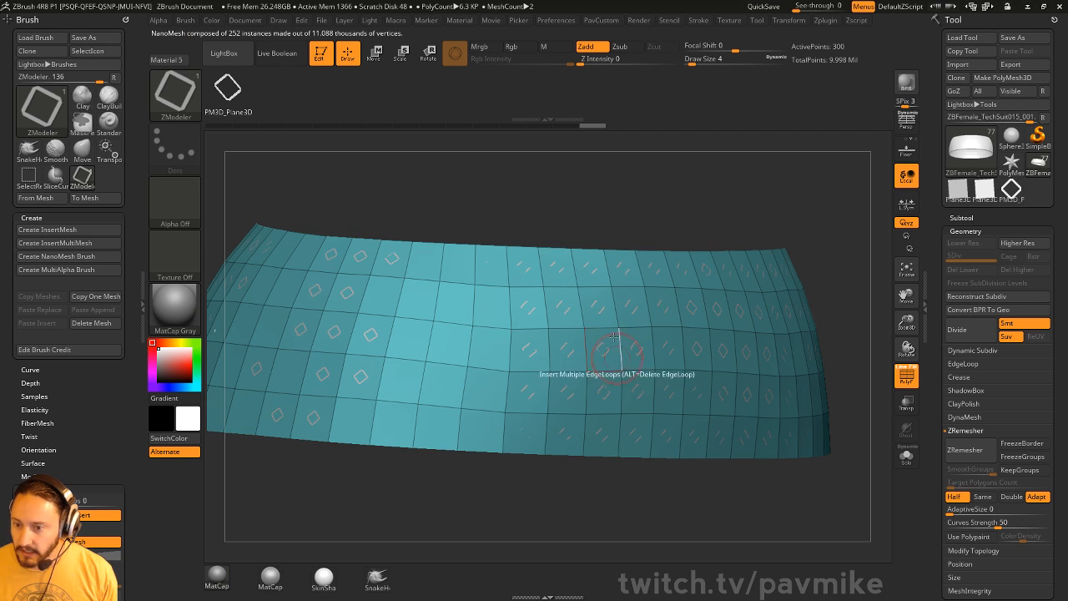
{"action": "left_click_drag", "start_coordinate": [846, 194], "coordinate": [890, 378]}
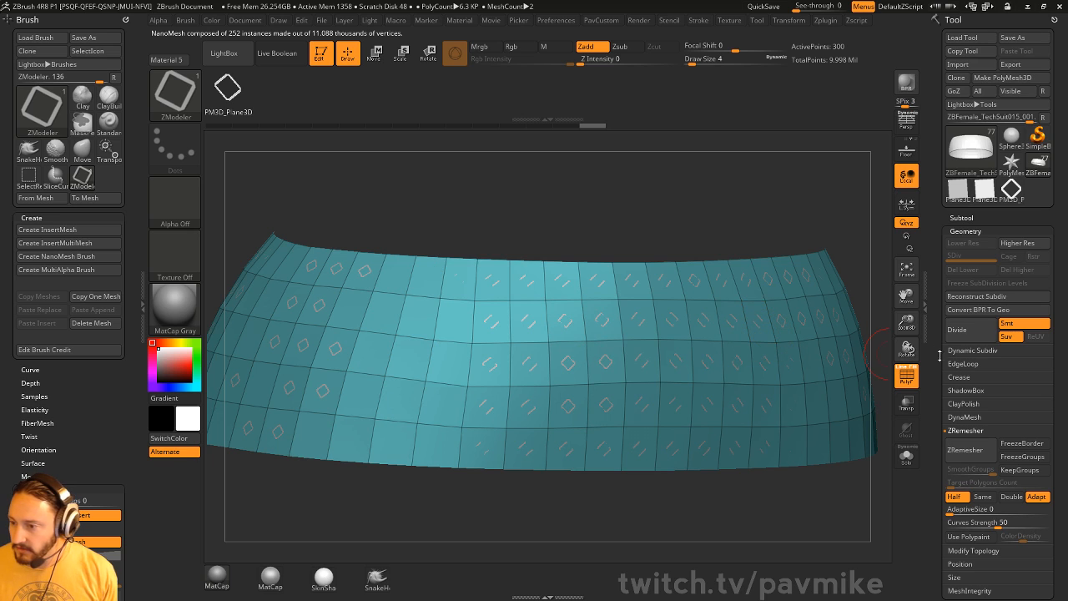
- Open the Tool > Modify Topology and Tool > NanoMesh settings
{"action": "scroll", "coordinate": [940, 356], "scroll_direction": "down", "scroll_amount": 3}
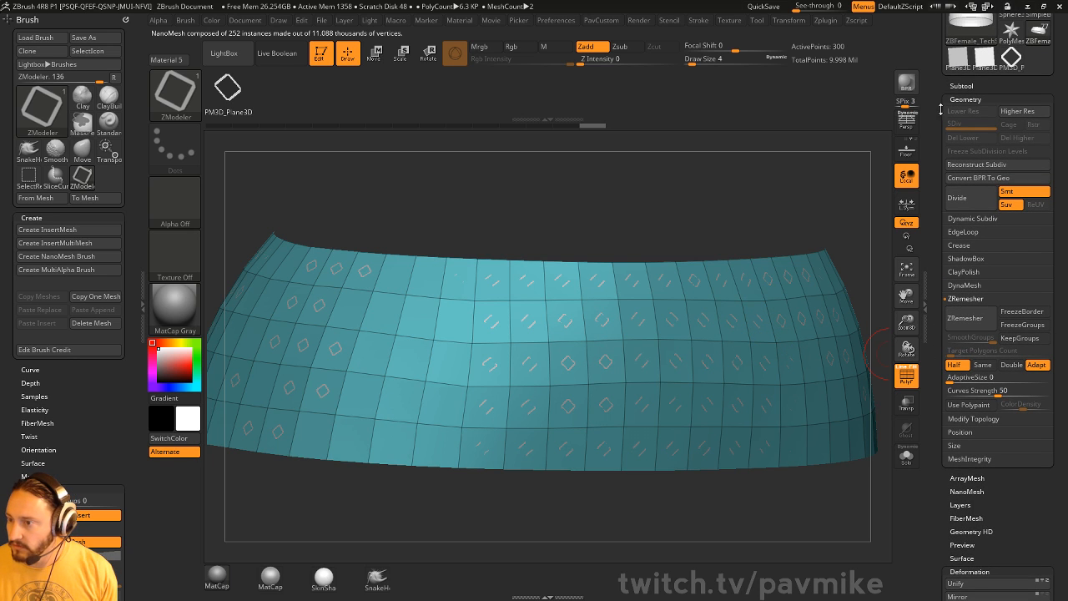
{"action": "left_click", "coordinate": [973, 418]}
{"action": "scroll", "coordinate": [1001, 383], "scroll_direction": "down", "scroll_amount": 3}
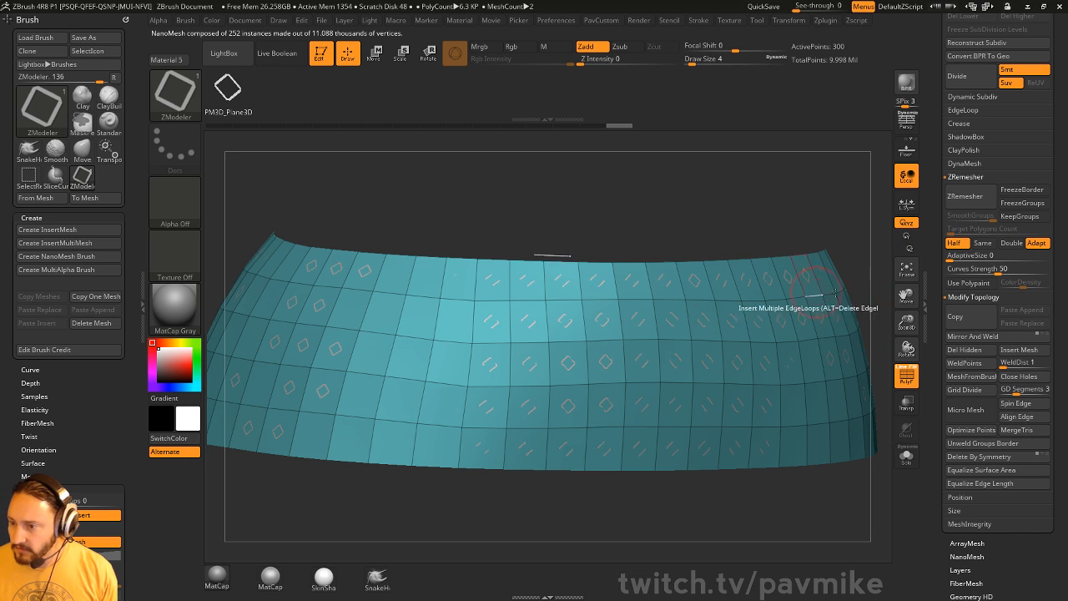
{"action": "scroll", "coordinate": [936, 261], "scroll_direction": "down", "scroll_amount": 7}
{"action": "scroll", "coordinate": [936, 261], "scroll_direction": "down", "scroll_amount": 3}
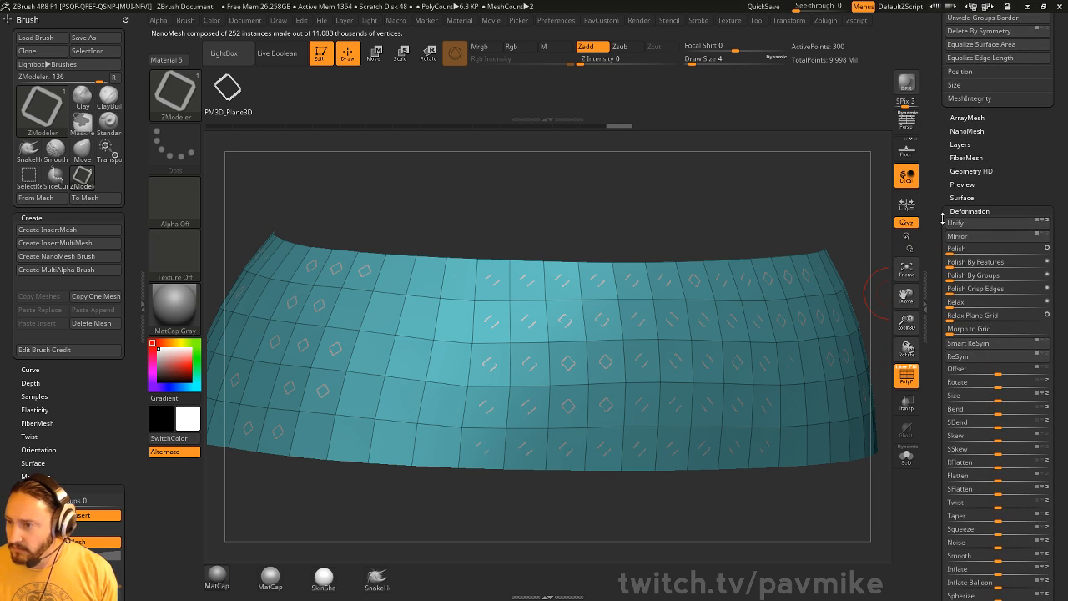
{"action": "left_click", "coordinate": [959, 131]}
{"action": "scroll", "coordinate": [940, 117], "scroll_direction": "down", "scroll_amount": 3}
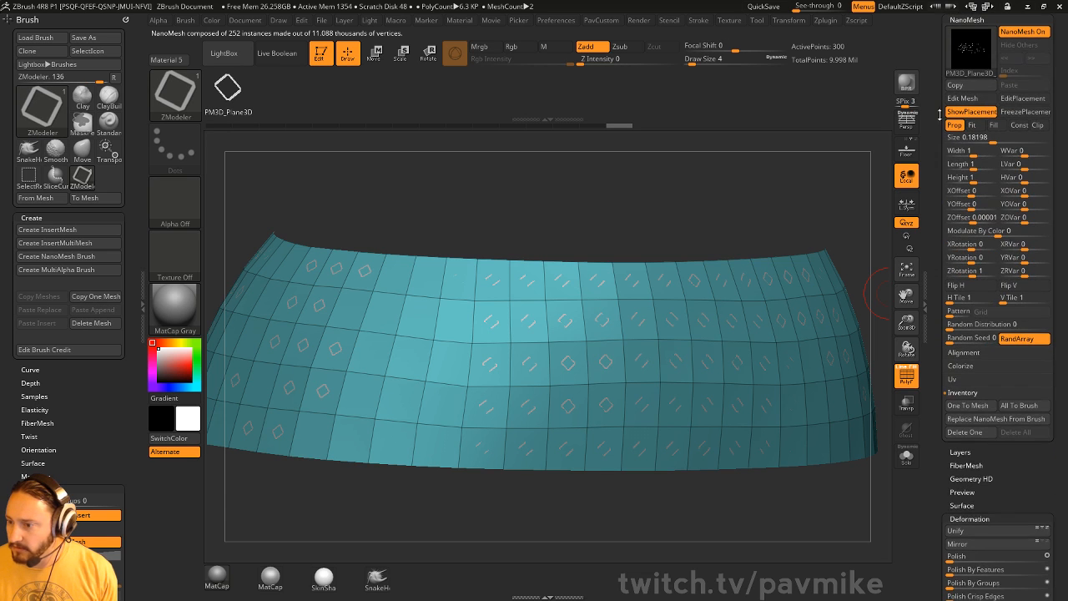
- Enable NanoMesh Fit, set Size to 1, and set ZOffset and ZRotation to 0
{"action": "left_click", "coordinate": [972, 394]}
{"action": "left_click", "coordinate": [973, 356]}
{"action": "left_click", "coordinate": [977, 353]}
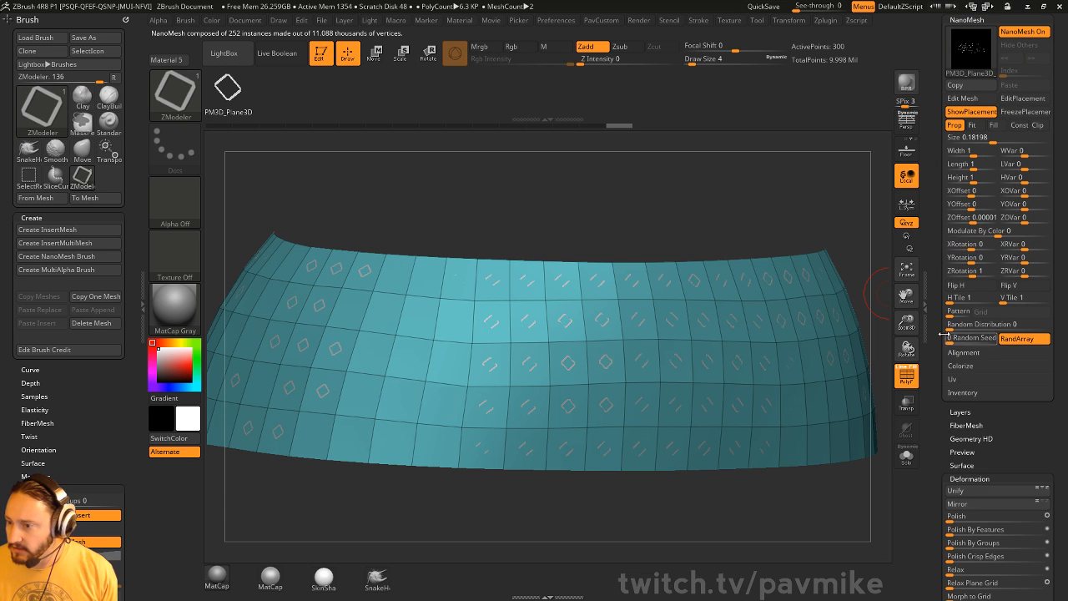
{"action": "scroll", "coordinate": [943, 334], "scroll_direction": "up", "scroll_amount": 8}
{"action": "left_click_drag", "start_coordinate": [763, 239], "coordinate": [785, 191]}
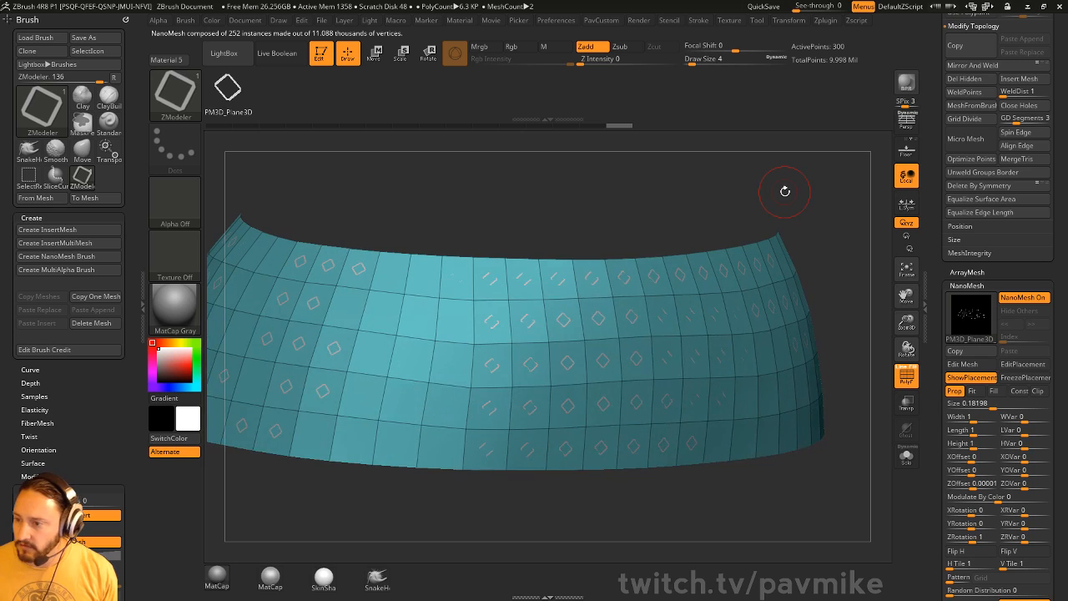
{"action": "left_click", "coordinate": [974, 391]}
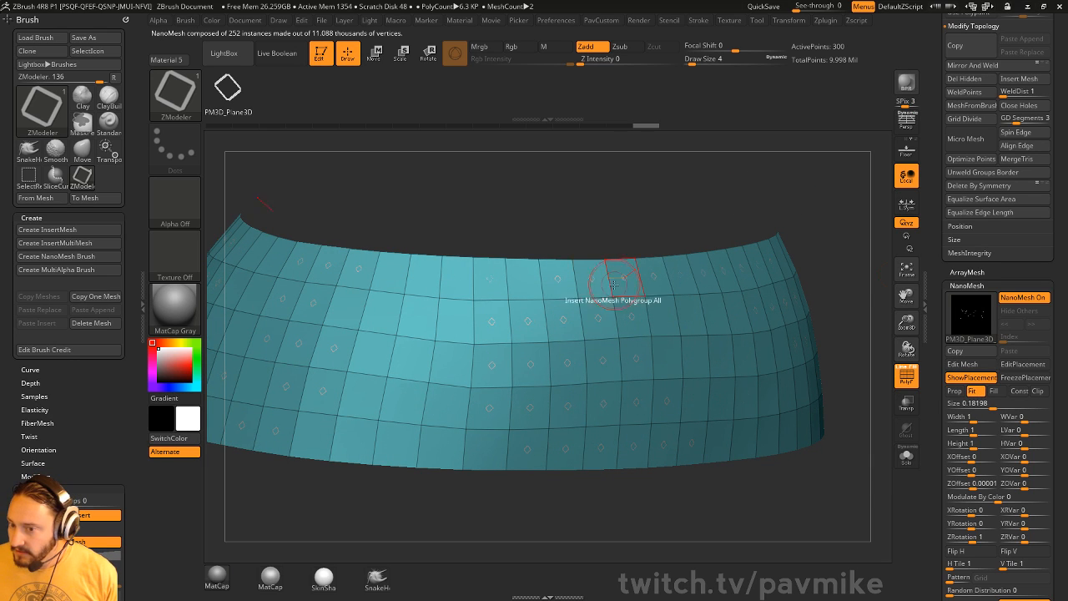
{"action": "left_click", "coordinate": [952, 403]}
{"action": "type", "text": "1"}
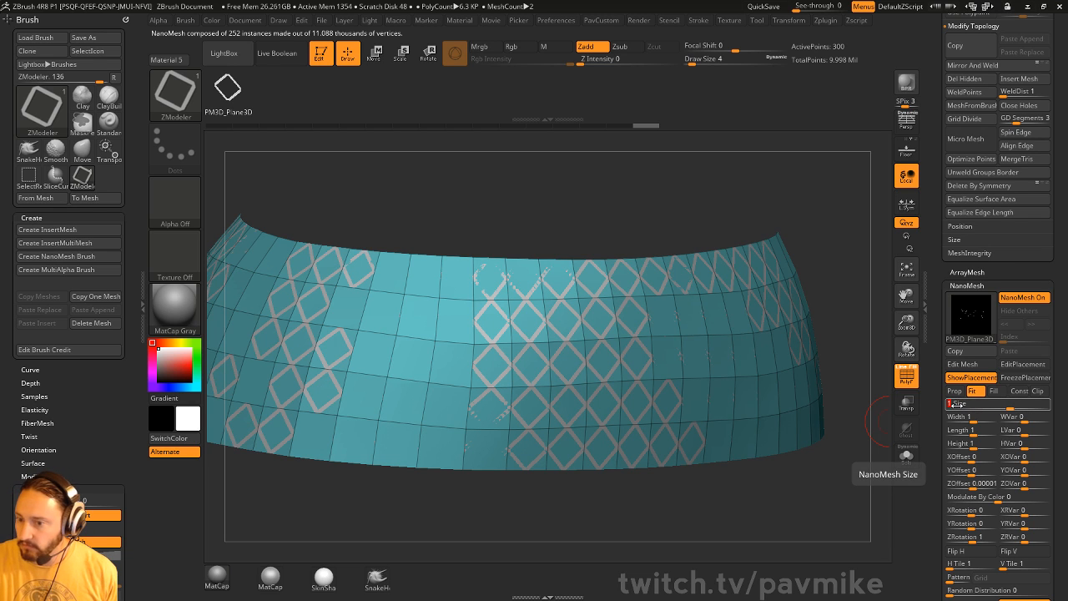
{"action": "left_click", "coordinate": [966, 484]}
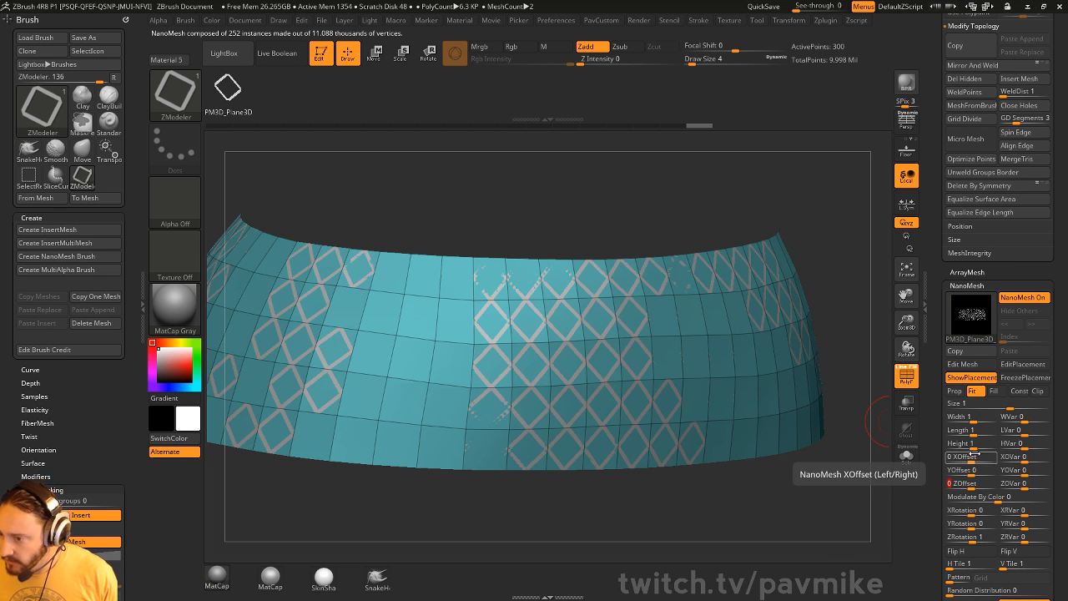
{"action": "left_click", "coordinate": [968, 537]}
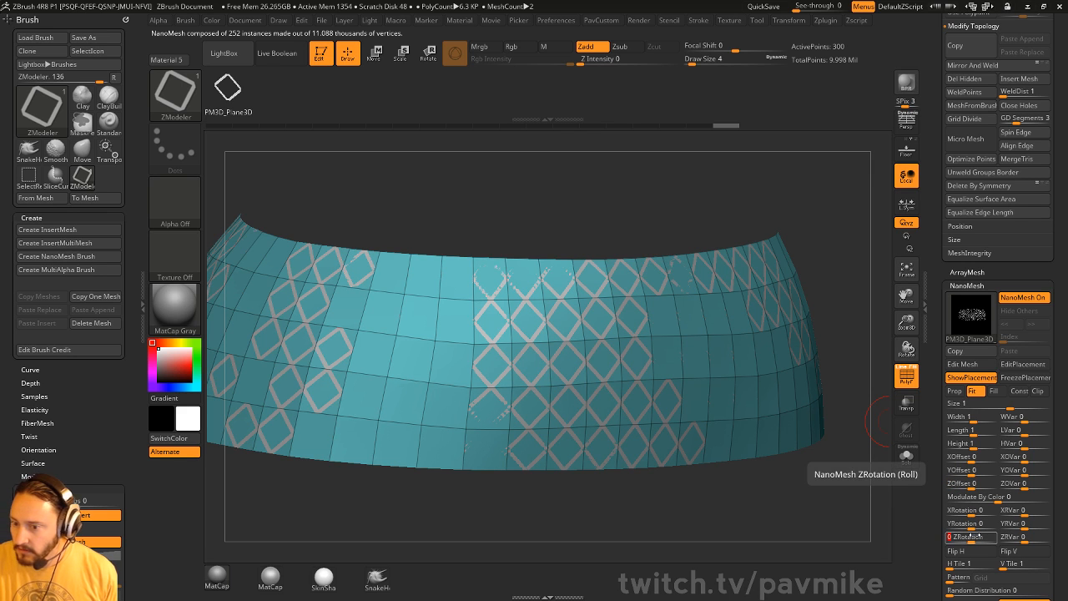
{"action": "mouse_move", "coordinate": [805, 187]}
{"action": "left_mouse_down"}
{"action": "mouse_move", "coordinate": [882, 184]}
{"action": "mouse_move", "coordinate": [764, 174]}
{"action": "mouse_move", "coordinate": [799, 180]}
{"action": "left_mouse_up"}
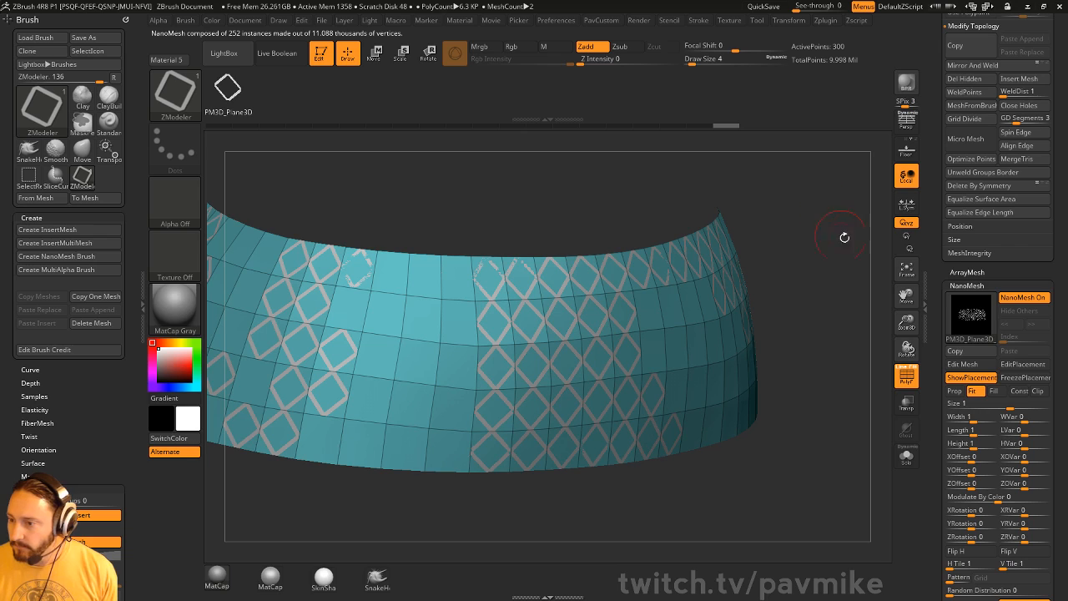
- Hide and re-show the base surface and wireframe to inspect the diamond lattice
{"action": "left_click", "coordinate": [975, 380]}
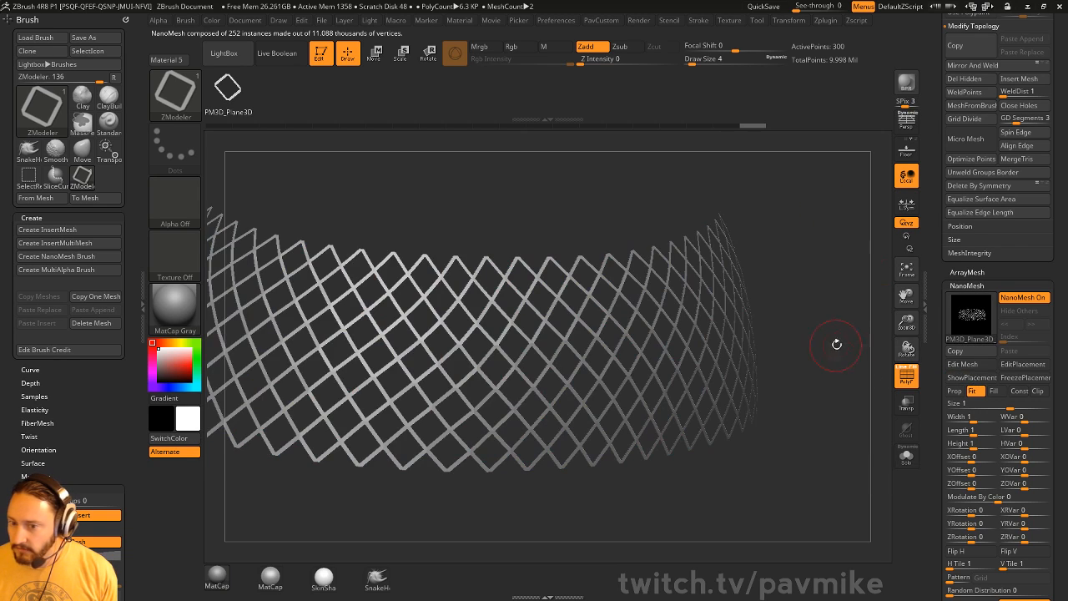
{"action": "left_click_drag", "start_coordinate": [835, 346], "coordinate": [824, 343]}
{"action": "left_click", "coordinate": [911, 380]}
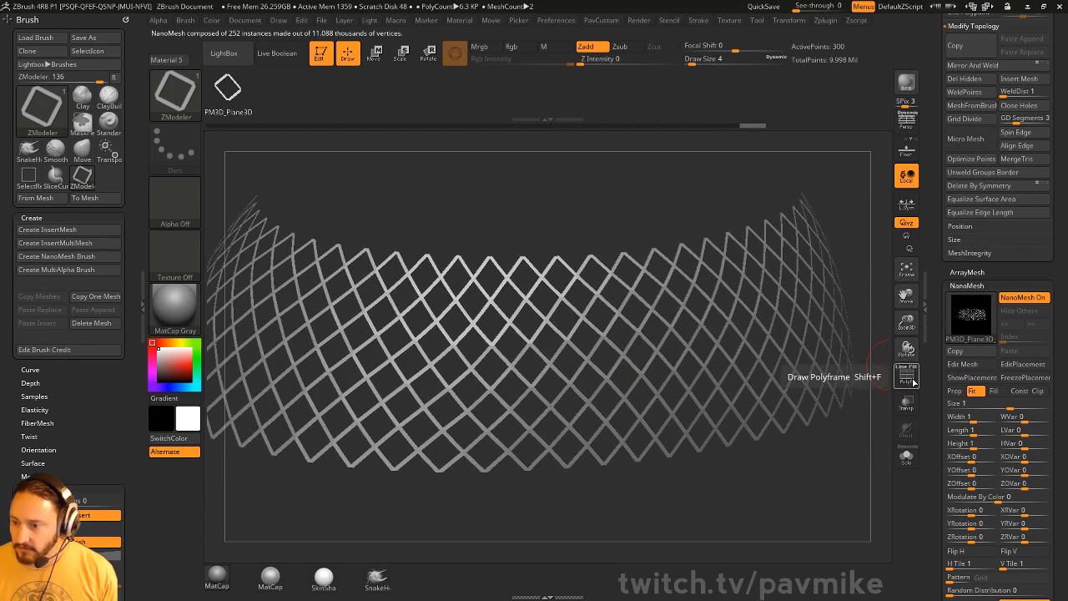
{"action": "left_click", "coordinate": [912, 381]}
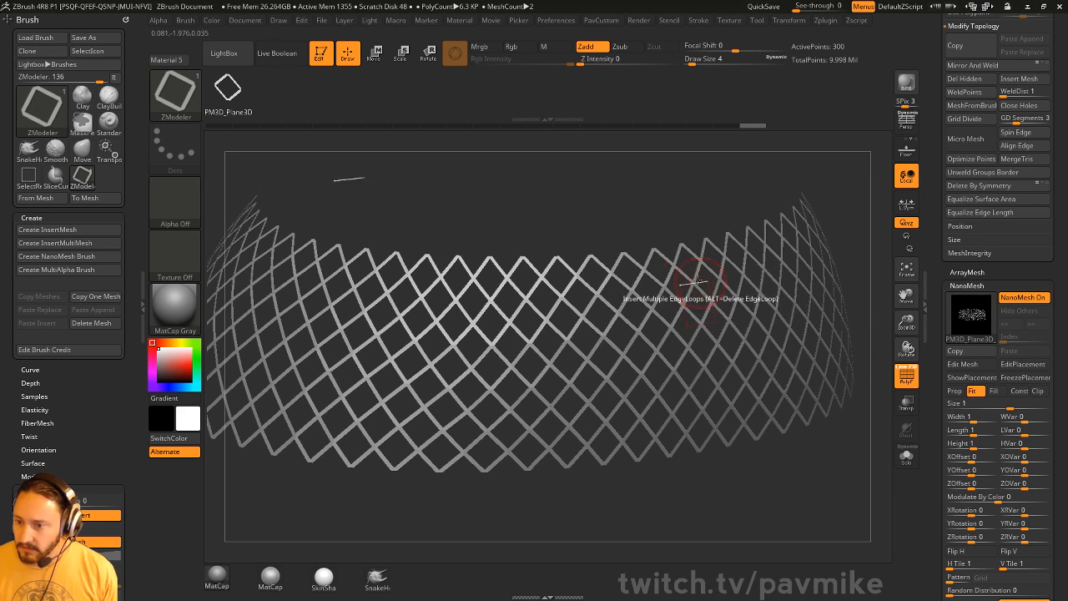
{"action": "left_click", "coordinate": [974, 378]}
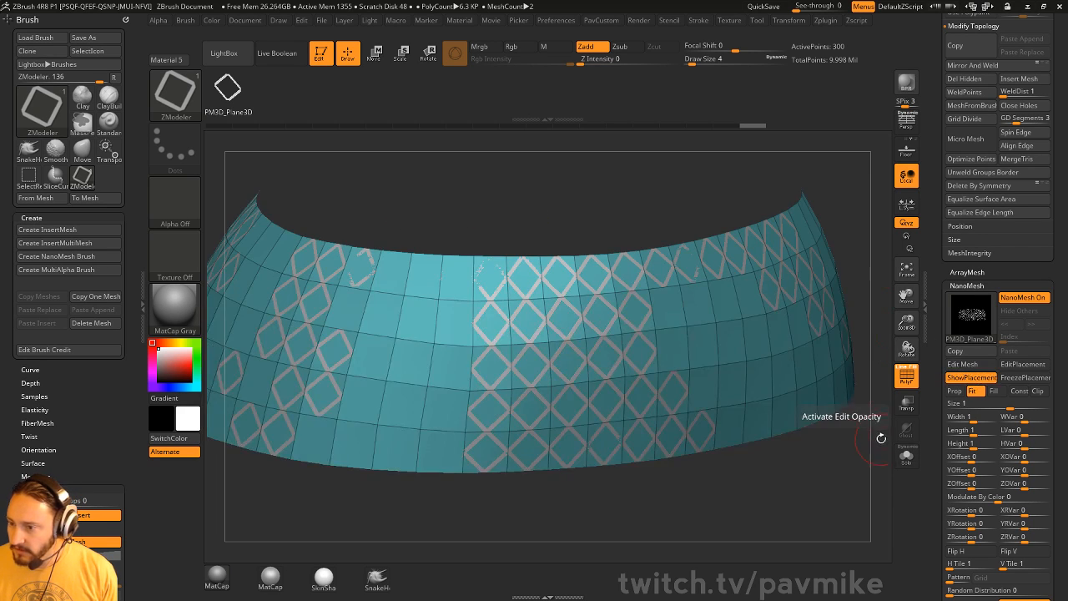
{"action": "left_click_drag", "start_coordinate": [938, 436], "coordinate": [936, 313]}
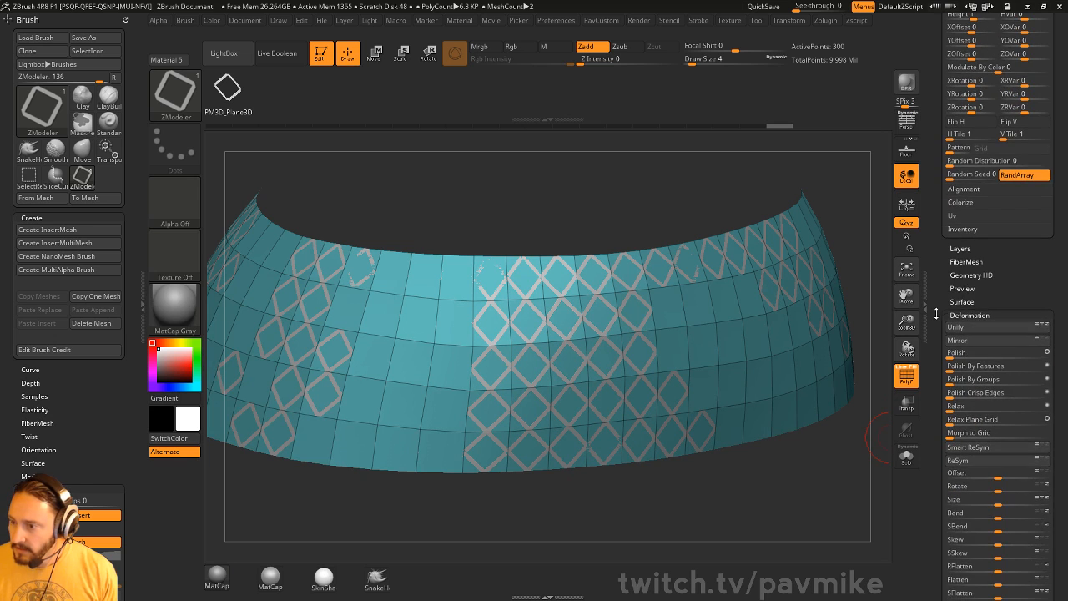
- Convert the NanoMesh into real geometry with One To Mesh and isolate the pink lattice
{"action": "left_click", "coordinate": [964, 229]}
{"action": "left_click", "coordinate": [976, 242]}
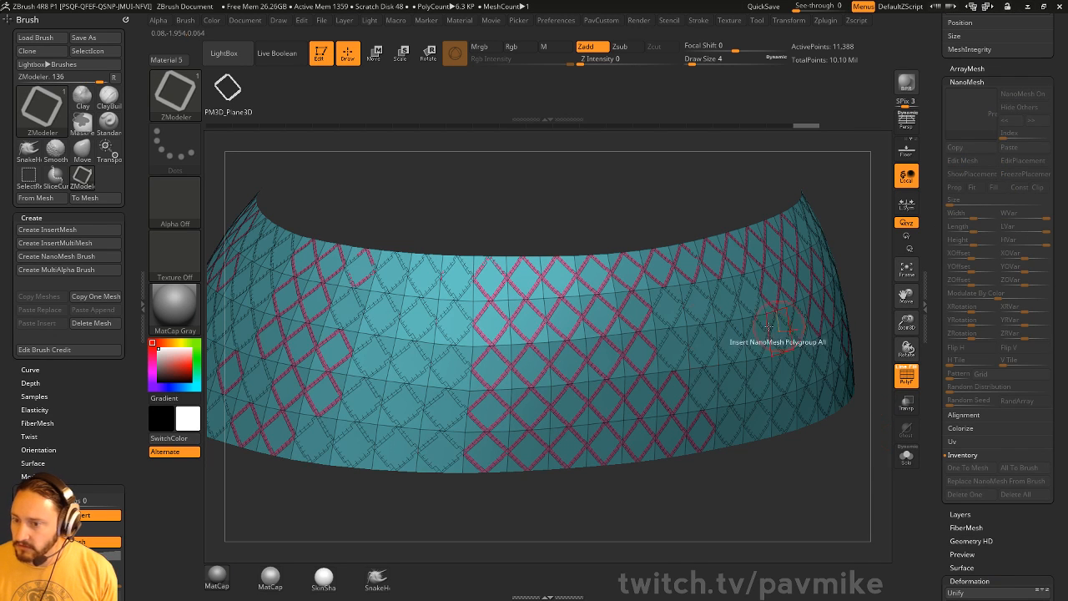
{"action": "key", "text": "ctrl+shift"}
{"action": "left_click", "coordinate": [678, 288], "text": "ctrl+shift"}
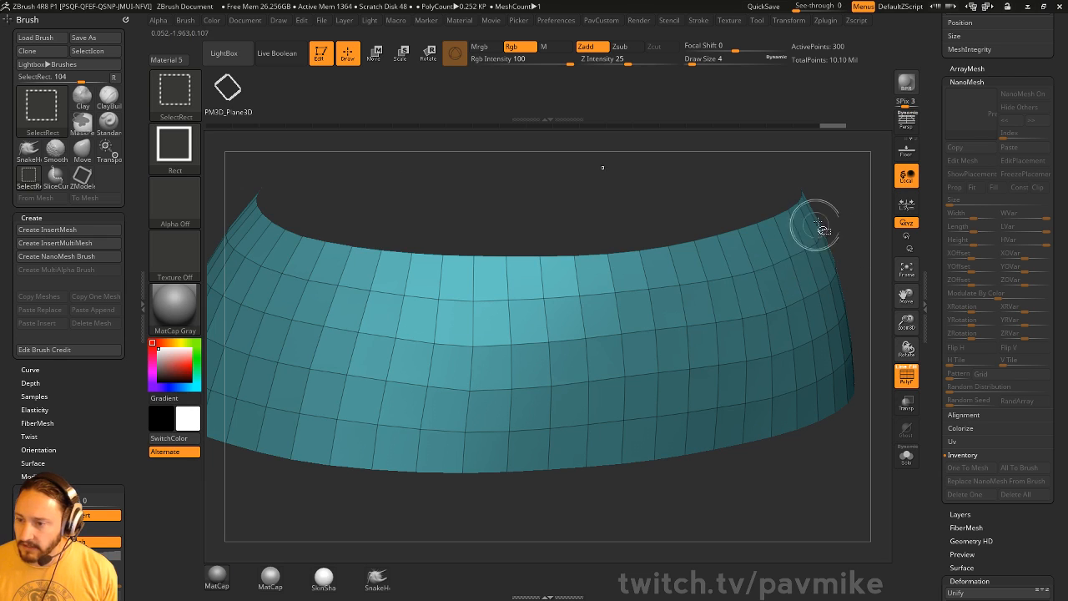
{"action": "left_click", "coordinate": [852, 175], "text": "ctrl+shift"}
{"action": "left_click_drag", "start_coordinate": [853, 185], "coordinate": [807, 232]}
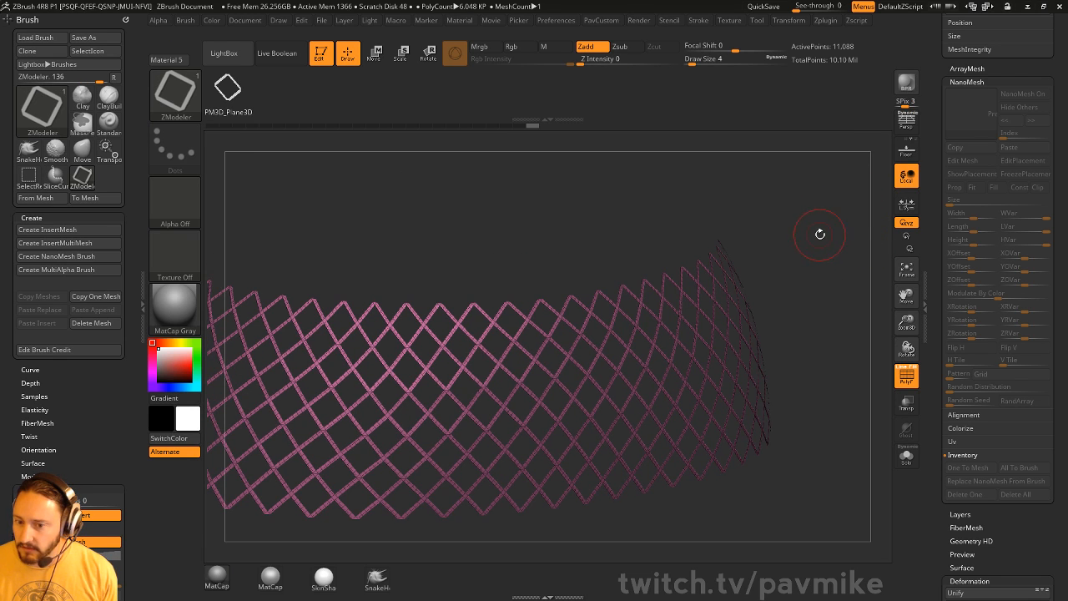
- Delete the hidden band surface with Del Hidden, leaving the 11,088-point lattice
{"action": "key", "text": "grave"}
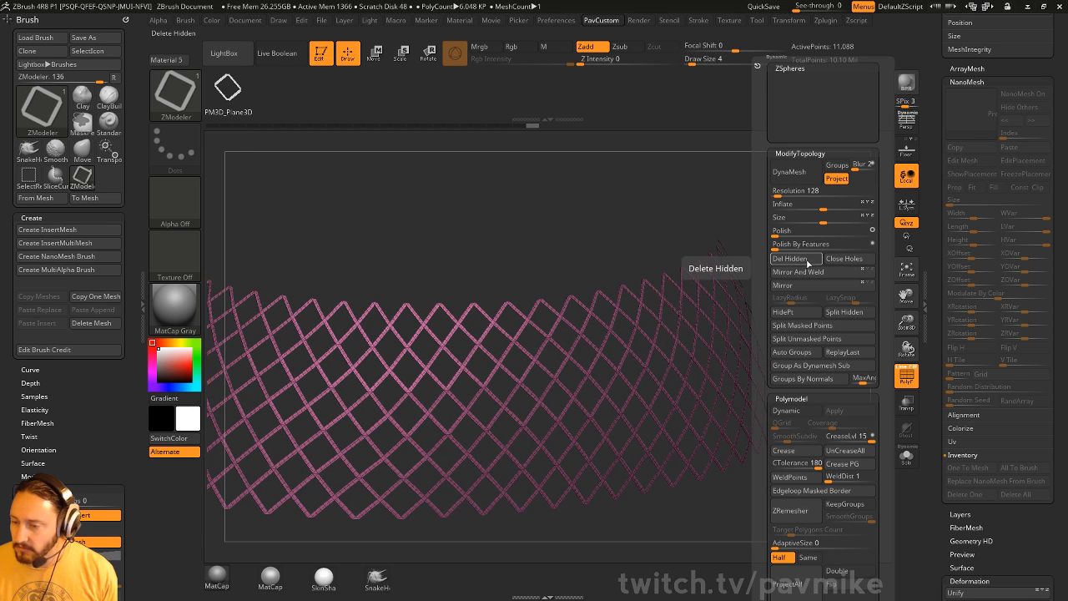
{"action": "left_click", "coordinate": [807, 262]}
{"action": "key", "text": "grave"}
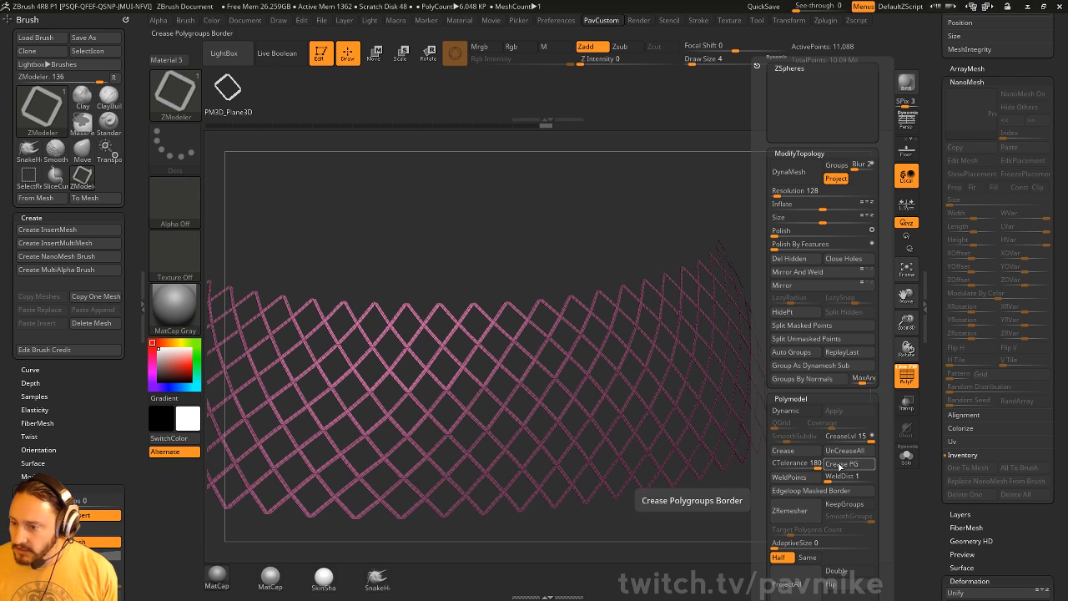
- Weld the lattice's duplicate points with WeldPoints, undoing a trial subdivision
{"action": "left_click", "coordinate": [799, 480]}
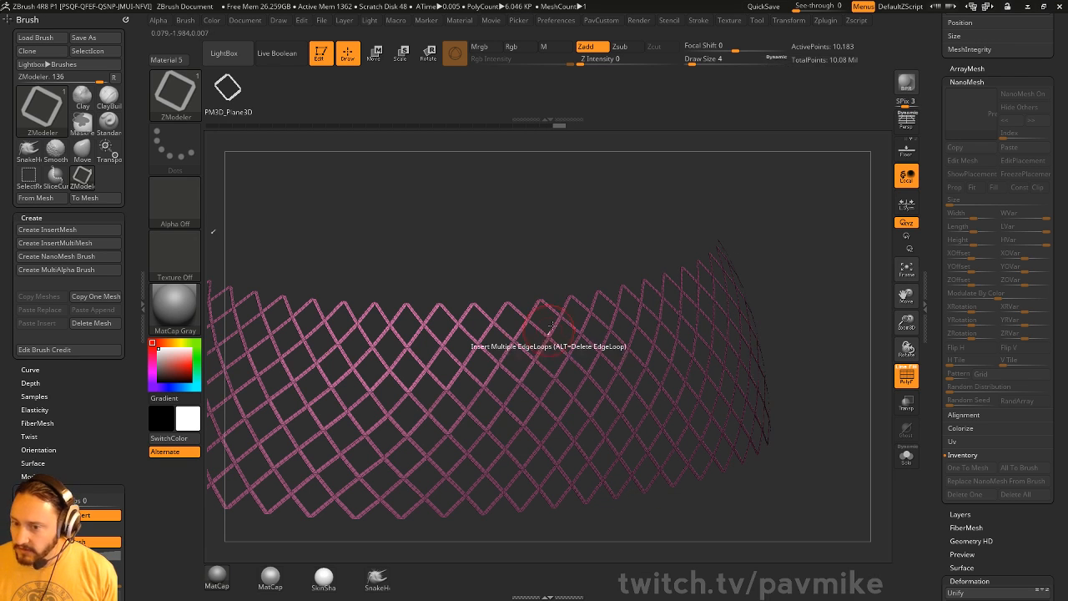
{"action": "key", "text": "ctrl+z"}
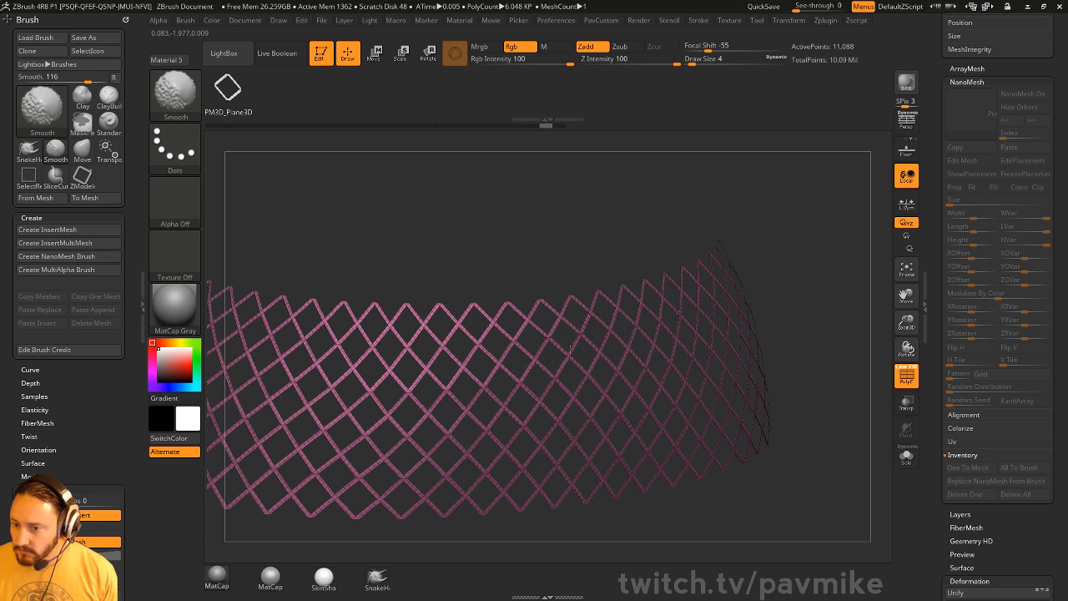
{"action": "key", "text": "space"}
{"action": "left_click", "coordinate": [799, 273]}
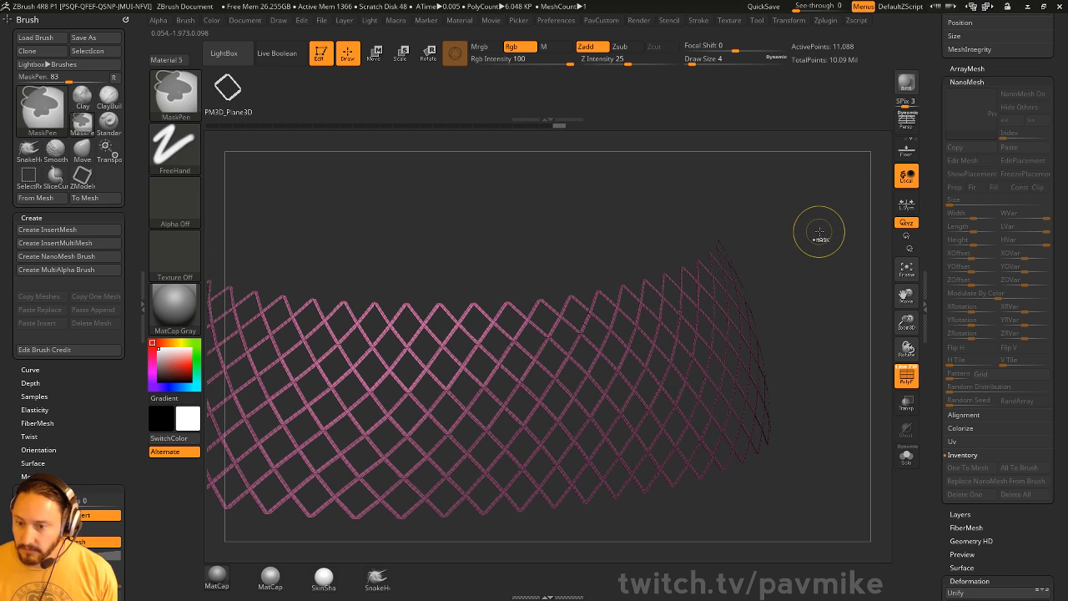
{"action": "key", "text": "ctrl+d"}
{"action": "left_click_drag", "start_coordinate": [810, 253], "coordinate": [762, 275]}
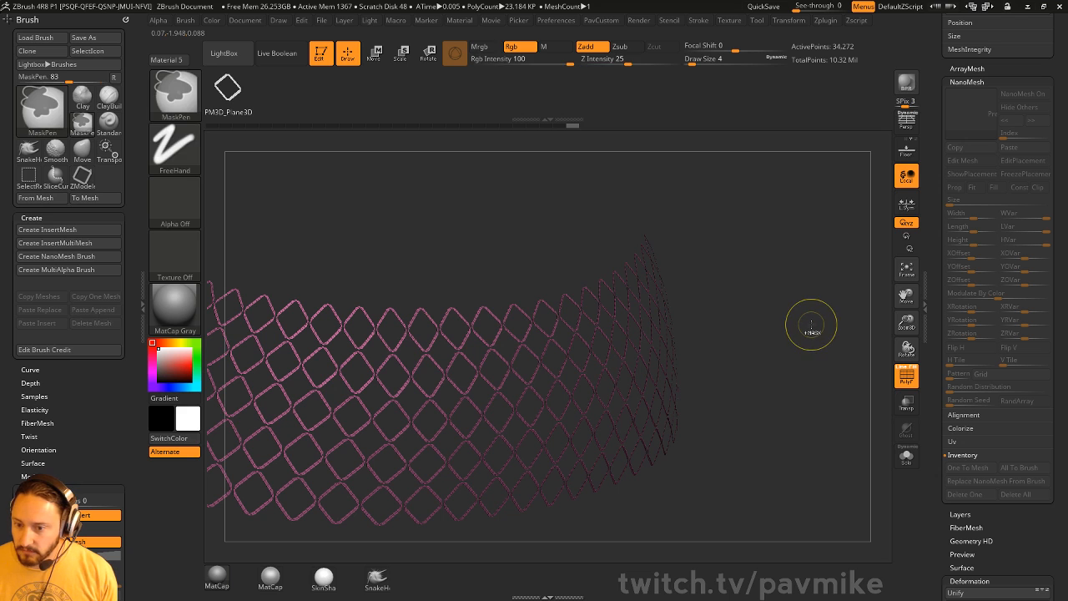
{"action": "key", "text": "ctrl+z"}
{"action": "key", "text": "space"}
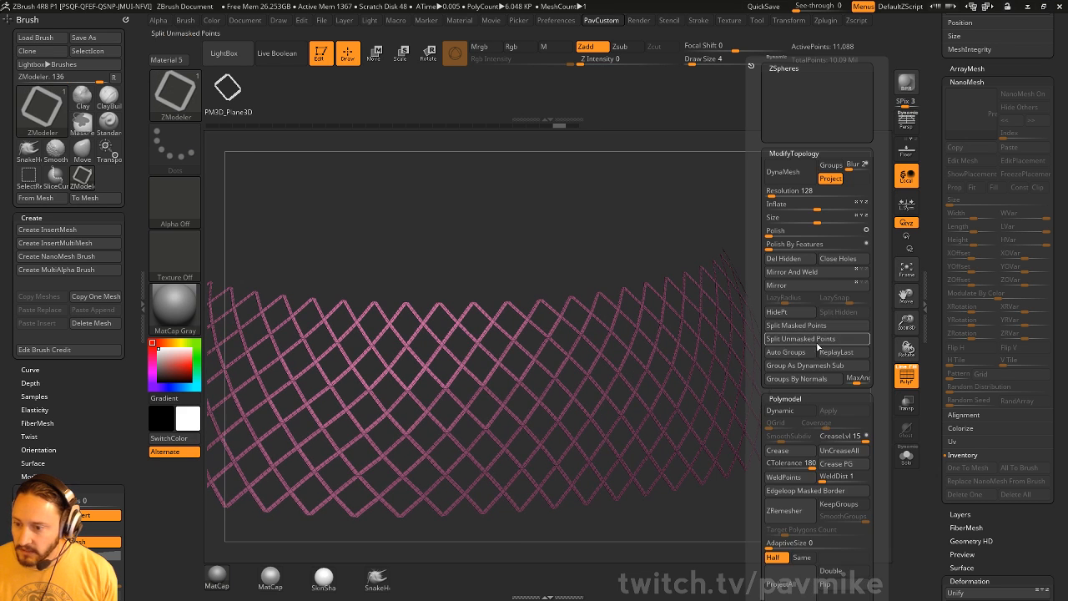
{"action": "left_click", "coordinate": [801, 478]}
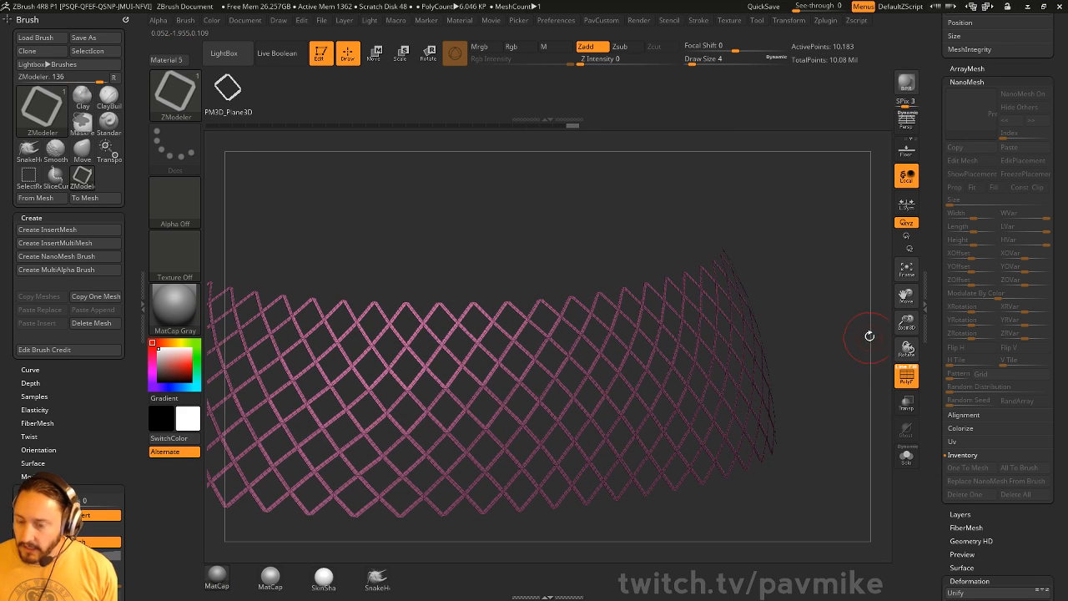
{"action": "left_click_drag", "start_coordinate": [869, 335], "coordinate": [689, 317]}
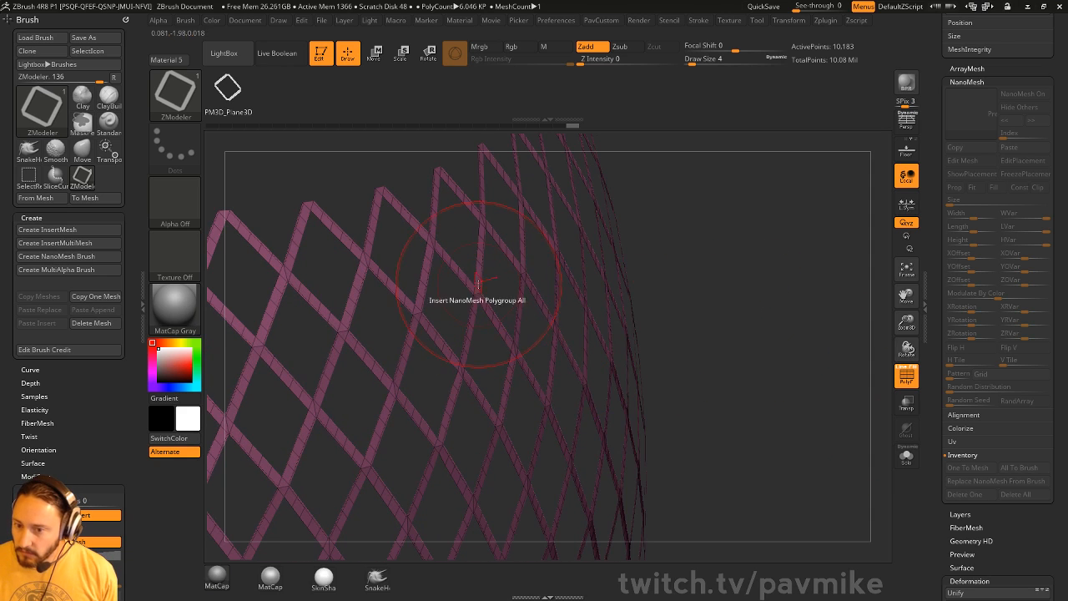
- Extrude the lattice strips into solid beams using ZModeler QMesh on Polygroup All
{"action": "key", "text": "space"}
{"action": "left_click", "coordinate": [550, 142]}
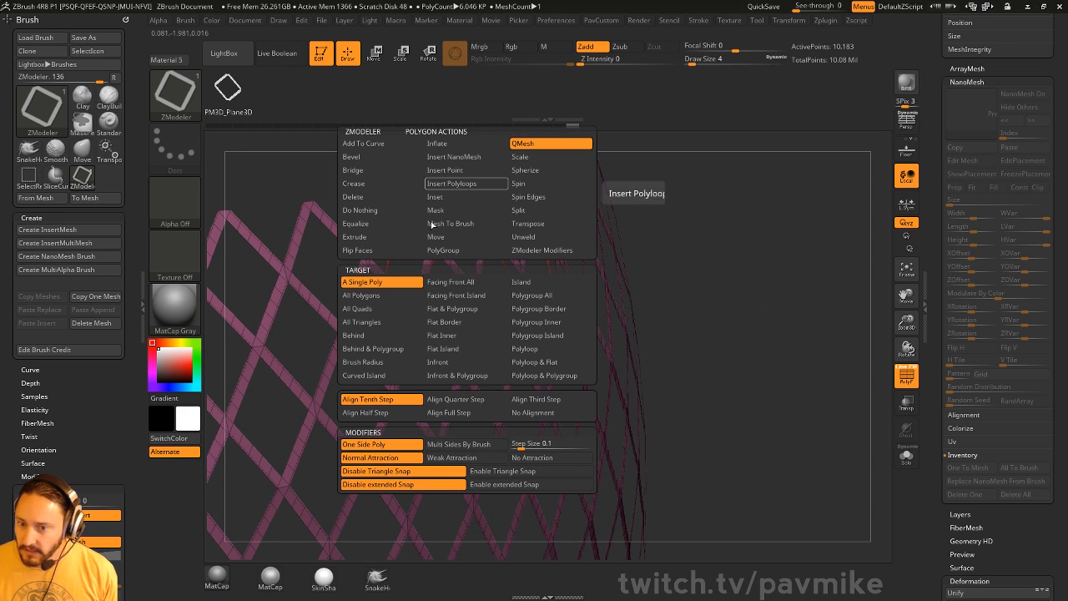
{"action": "left_click", "coordinate": [532, 295]}
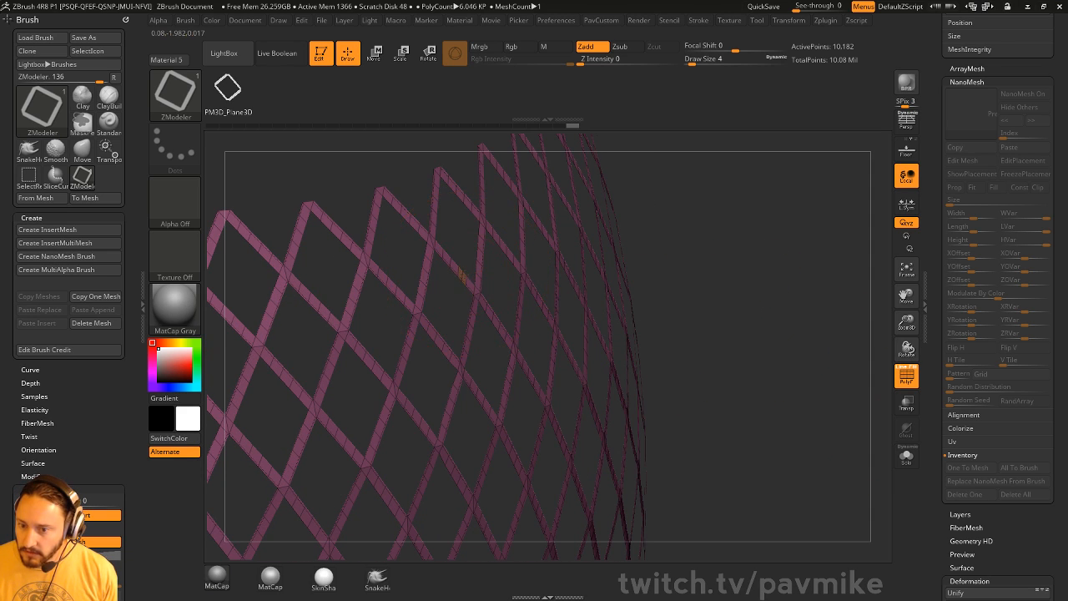
{"action": "left_click_drag", "start_coordinate": [463, 276], "coordinate": [471, 278]}
{"action": "mouse_move", "coordinate": [851, 316]}
{"action": "left_mouse_down", "text": "alt"}
{"action": "mouse_move", "coordinate": [739, 245]}
{"action": "mouse_move", "coordinate": [849, 305]}
{"action": "mouse_move", "coordinate": [806, 276]}
{"action": "mouse_move", "coordinate": [828, 298]}
{"action": "left_mouse_up", "text": "alt"}
{"action": "key", "text": "shift+f"}
{"action": "left_click", "coordinate": [941, 320]}
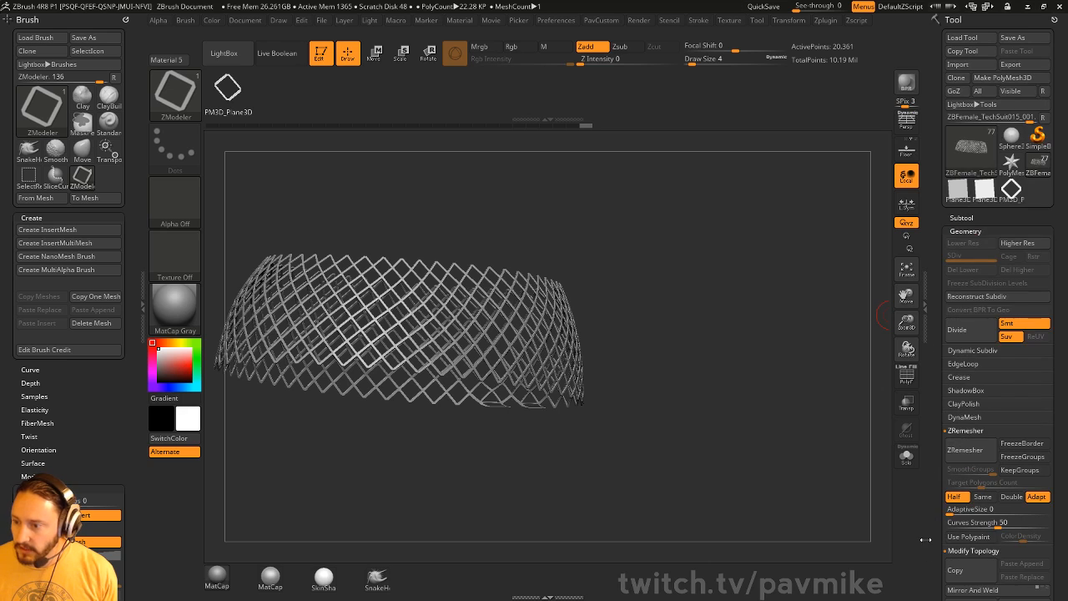
- Show all subtools on the head and select the lattice subtool
{"action": "left_click", "coordinate": [977, 219]}
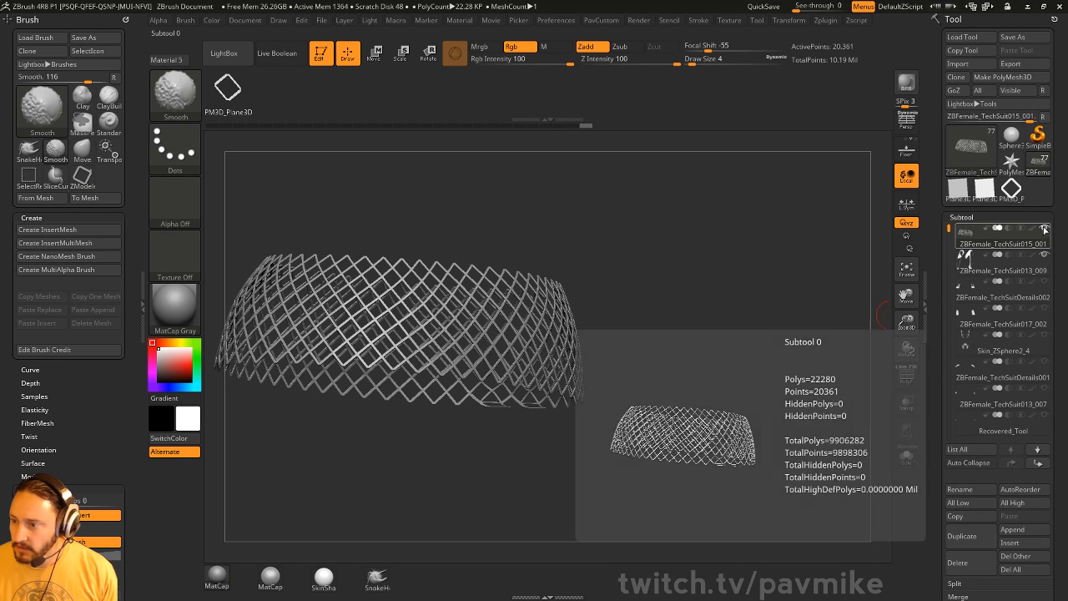
{"action": "left_click", "coordinate": [1046, 231]}
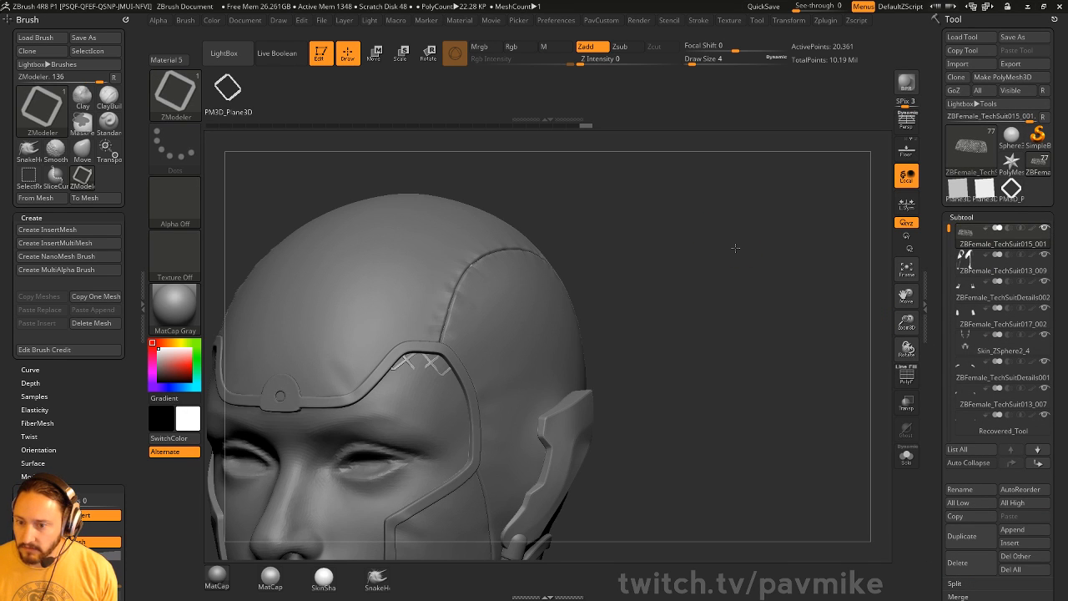
{"action": "left_click_drag", "start_coordinate": [735, 247], "coordinate": [712, 232]}
{"action": "left_click", "coordinate": [553, 317], "text": "alt"}
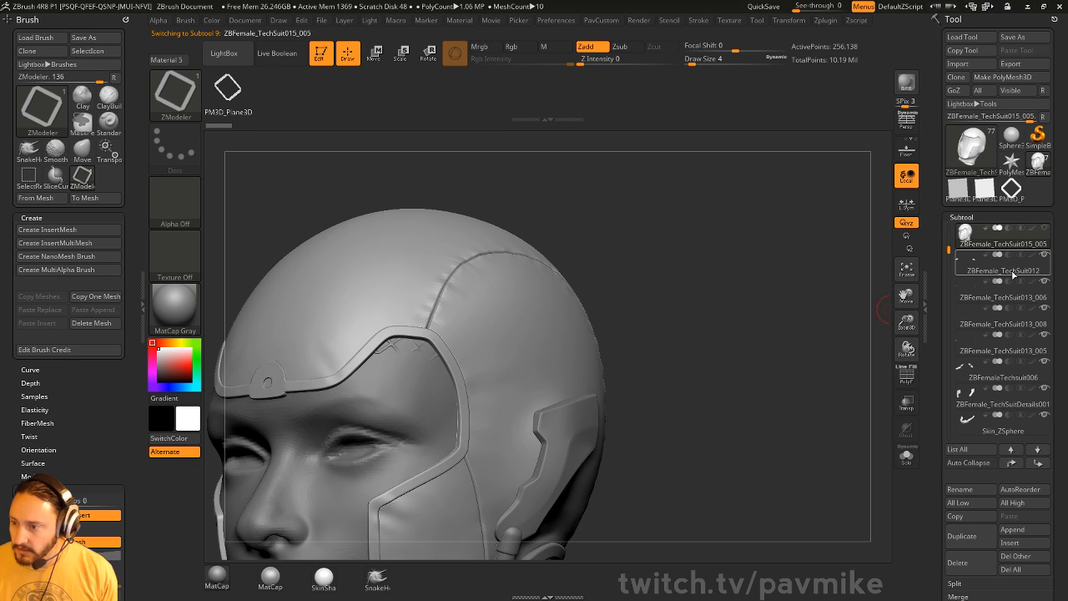
{"action": "left_click", "coordinate": [1003, 270]}
{"action": "left_click_drag", "start_coordinate": [759, 281], "coordinate": [574, 339]}
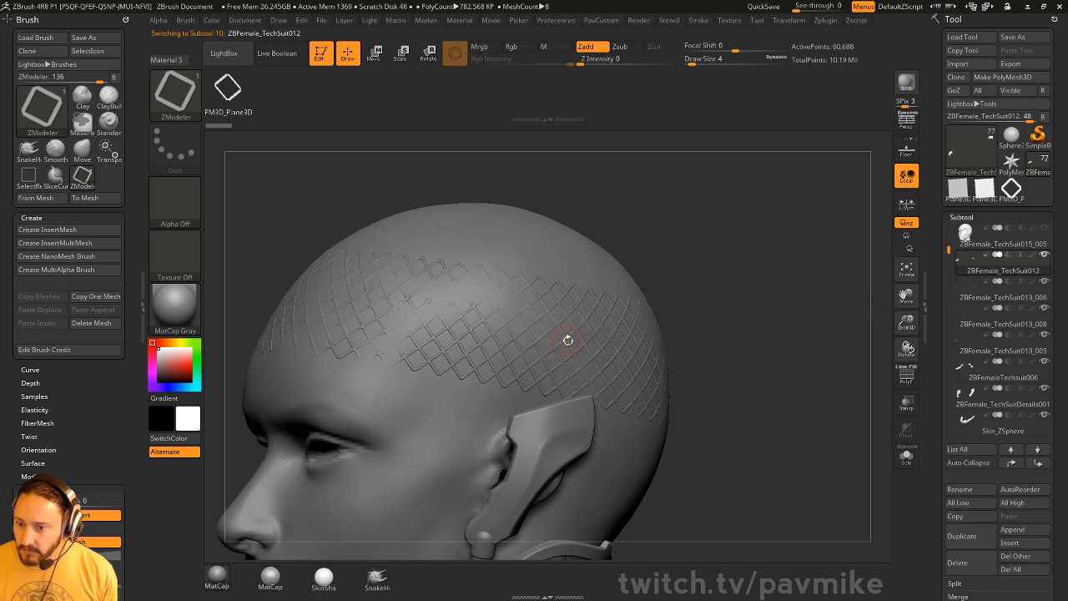
{"action": "left_click", "coordinate": [567, 339], "text": "alt"}
{"action": "left_click_drag", "start_coordinate": [770, 262], "coordinate": [766, 284]}
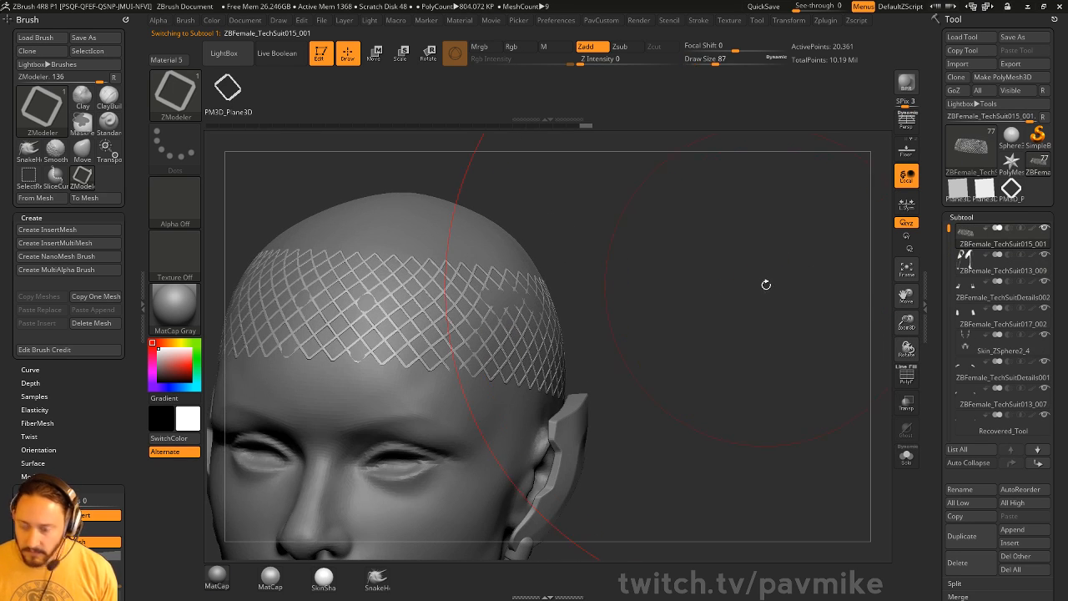
- Pick the Move brush and shrink its size to 25, then 4
{"action": "key", "text": "b"}
{"action": "key", "text": "m"}
{"action": "key", "text": "v"}
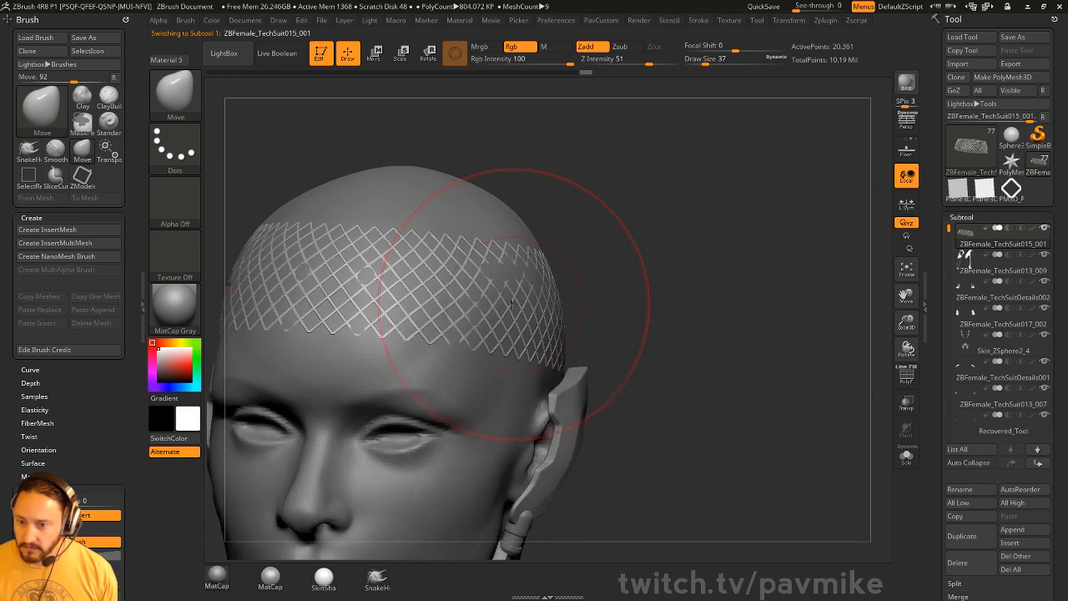
{"action": "left_click_drag", "start_coordinate": [608, 220], "coordinate": [358, 215]}
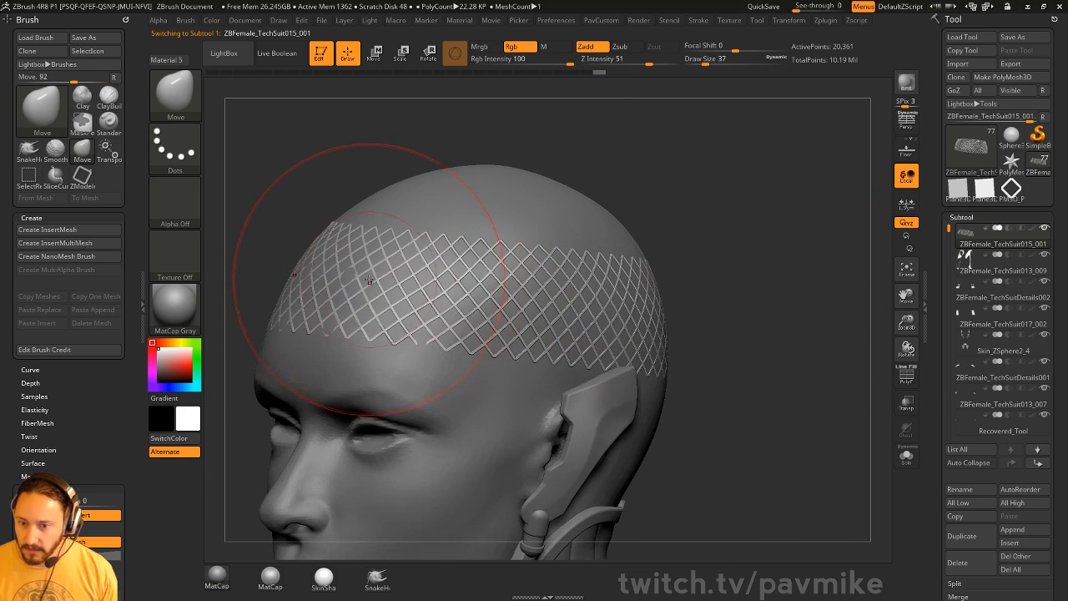
{"action": "left_click_drag", "start_coordinate": [683, 233], "coordinate": [761, 251]}
{"action": "key", "text": "s"}
{"action": "left_click_drag", "start_coordinate": [481, 350], "coordinate": [448, 351]}
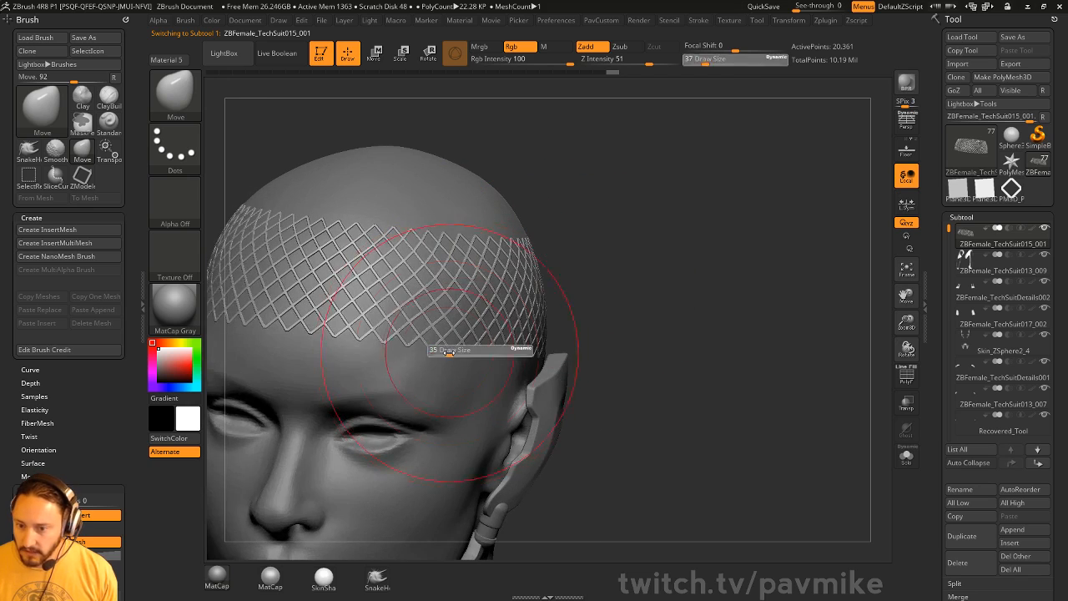
{"action": "mouse_move", "coordinate": [742, 289]}
{"action": "left_mouse_down"}
{"action": "mouse_move", "coordinate": [567, 284]}
{"action": "mouse_move", "coordinate": [765, 282]}
{"action": "mouse_move", "coordinate": [754, 284]}
{"action": "left_mouse_up"}
{"action": "key", "text": "s"}
{"action": "left_click_drag", "start_coordinate": [826, 287], "coordinate": [764, 281]}
- Reset Inflate to 0 and enable Dynamic Subdiv on the lattice
{"action": "key", "text": "2"}
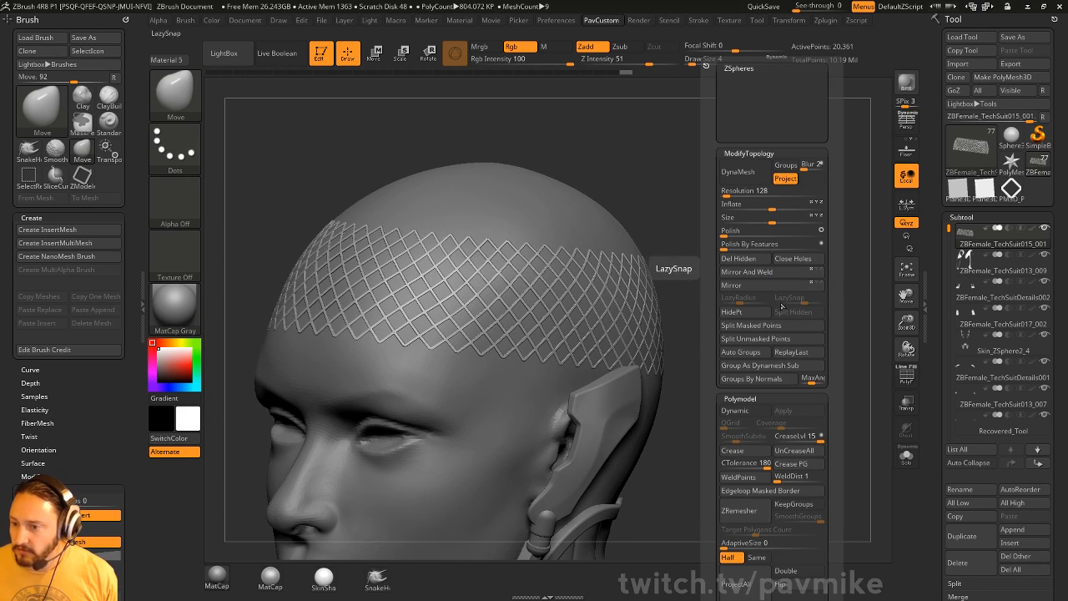
{"action": "left_click_drag", "start_coordinate": [710, 330], "coordinate": [711, 321]}
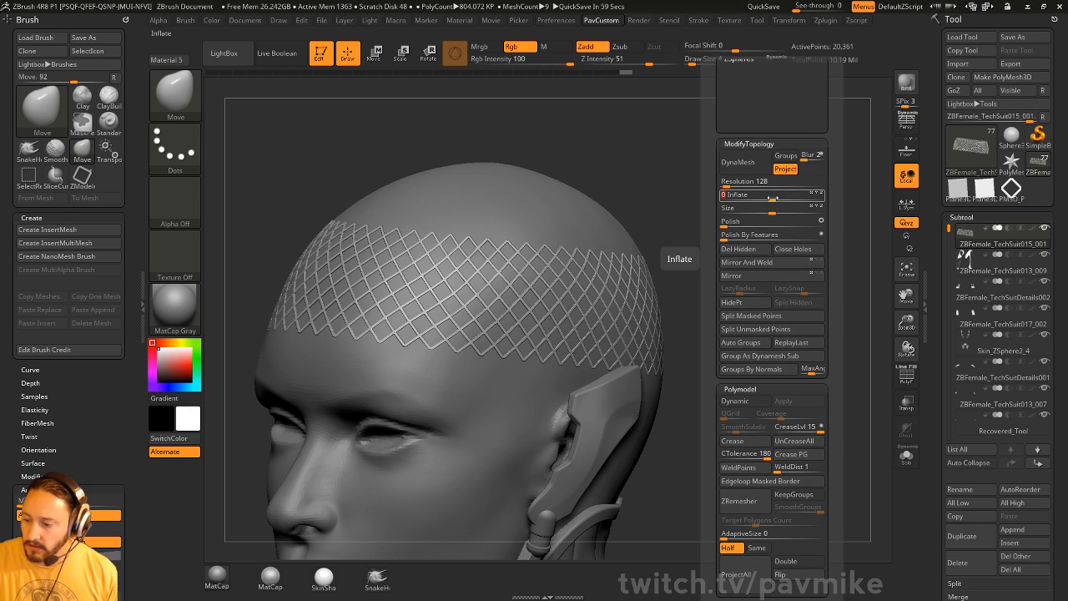
{"action": "left_click_drag", "start_coordinate": [773, 198], "coordinate": [773, 197]}
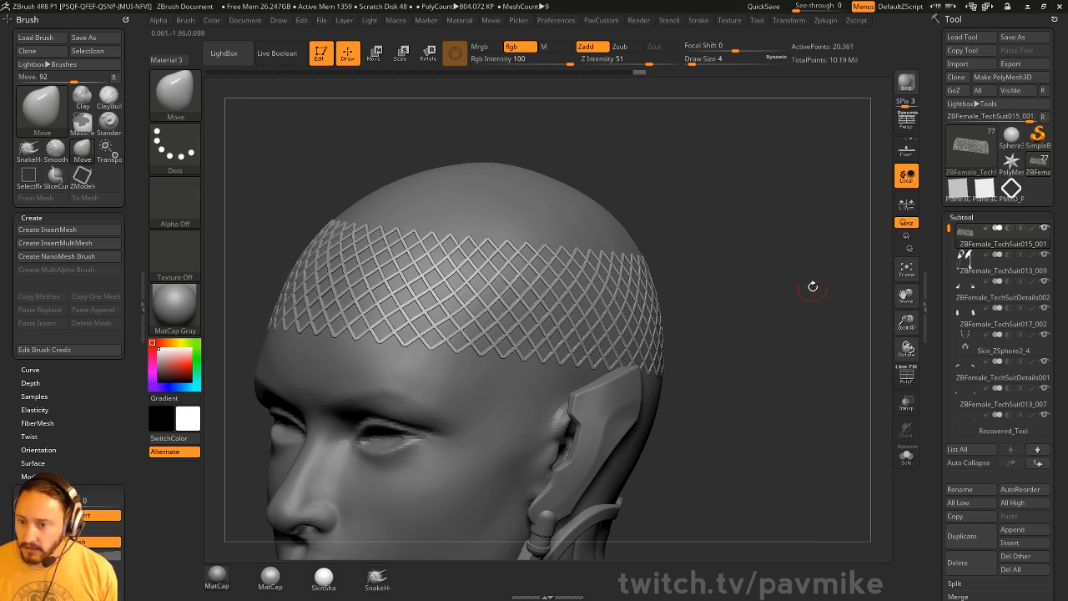
{"action": "key", "text": "space"}
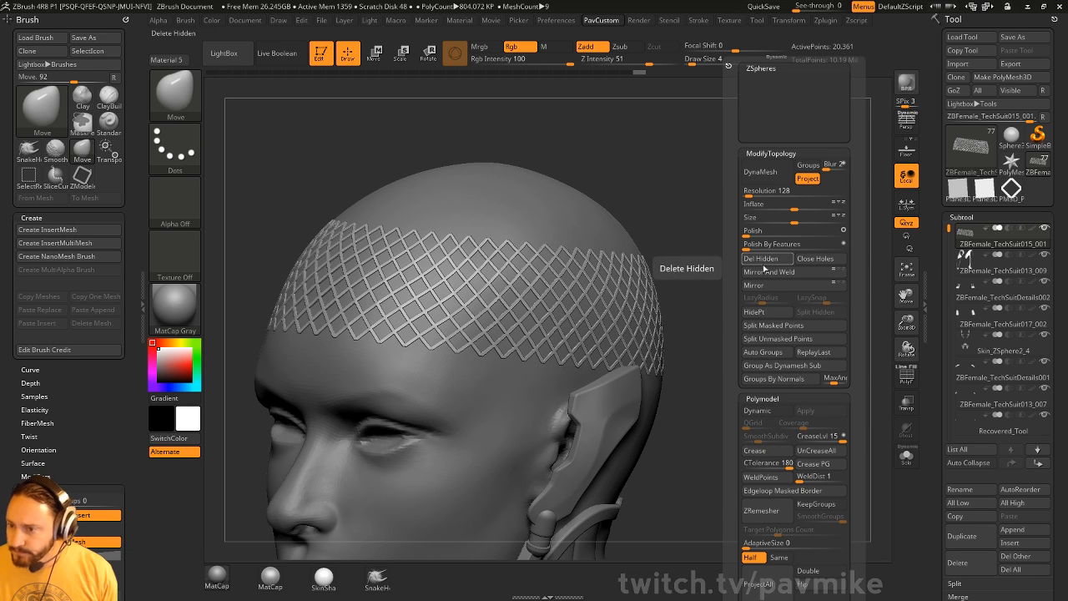
{"action": "left_click_drag", "start_coordinate": [732, 400], "coordinate": [731, 315]}
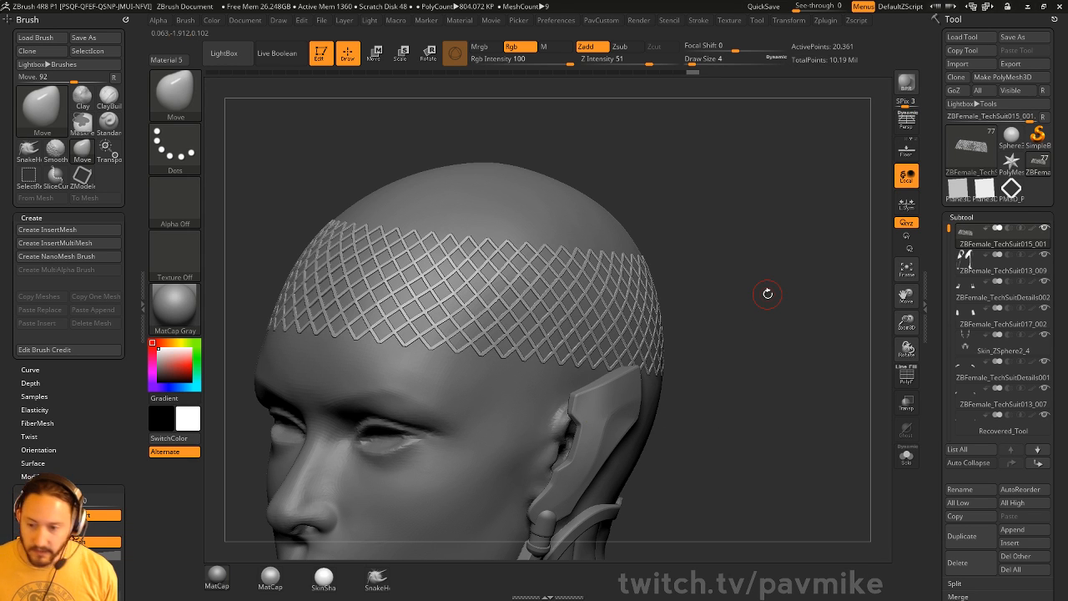
{"action": "key", "text": "d"}
{"action": "left_click", "coordinate": [591, 200]}
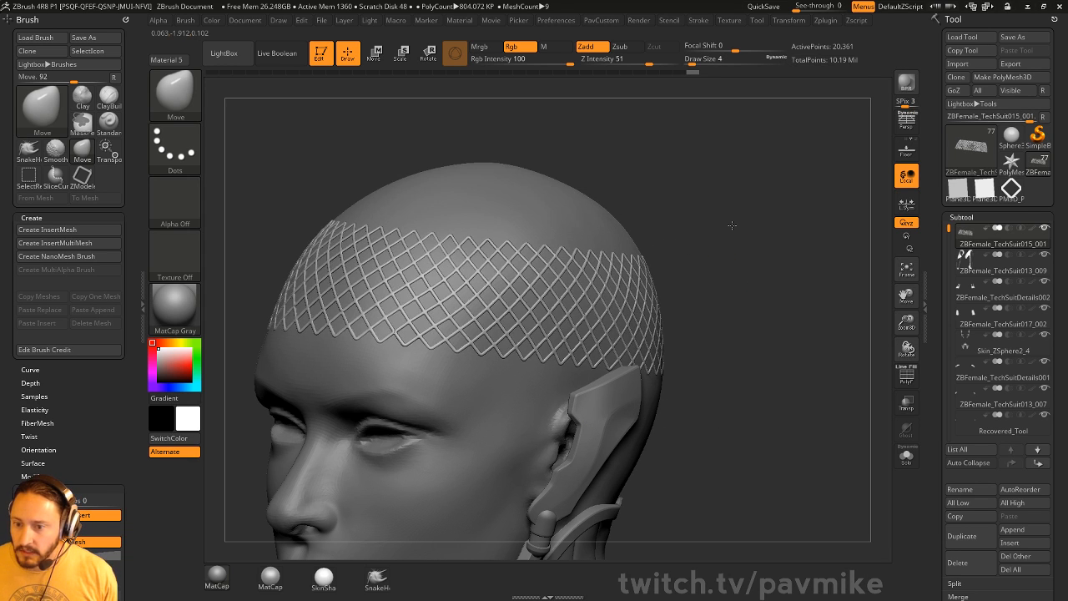
{"action": "left_click_drag", "start_coordinate": [732, 225], "coordinate": [499, 318]}
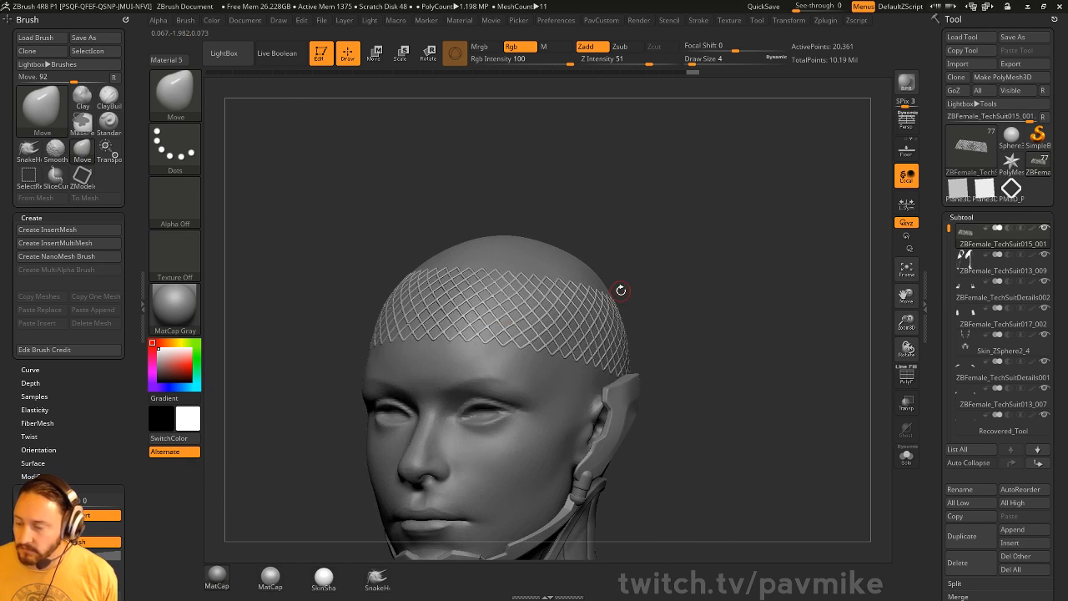
- Delete the active lattice subtool, confirming the irreversible deletion
{"action": "scroll", "coordinate": [936, 344], "scroll_direction": "down", "scroll_amount": 1}
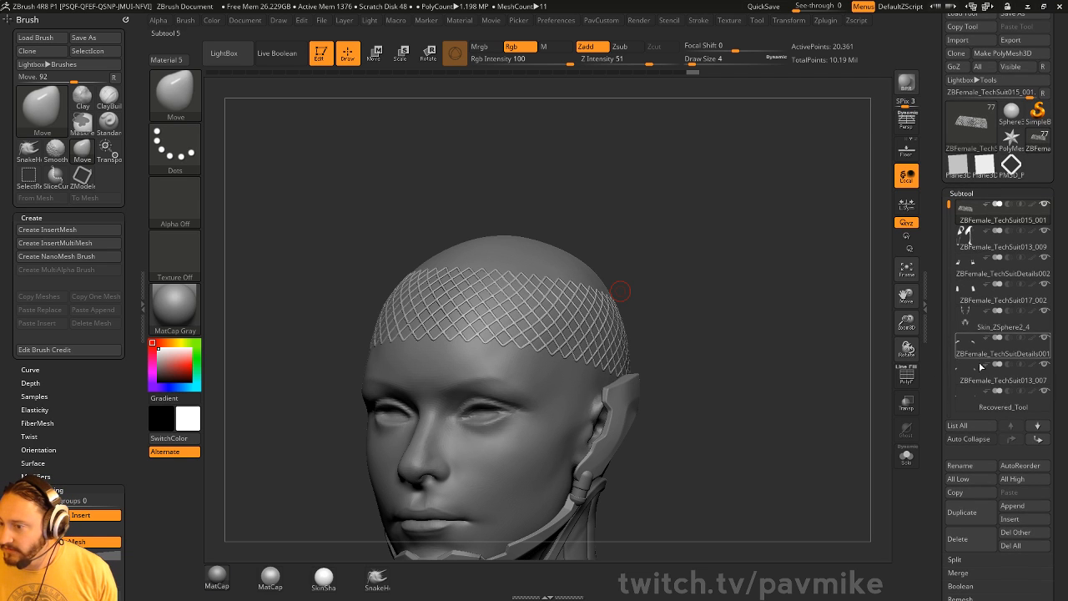
{"action": "left_click", "coordinate": [958, 538]}
{"action": "left_click", "coordinate": [935, 544]}
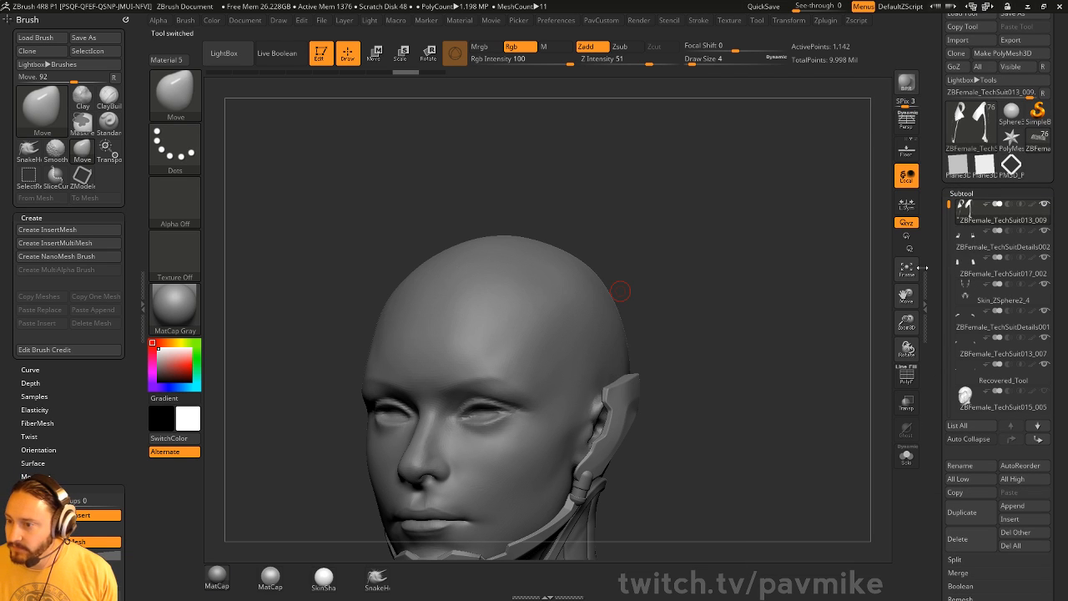
- Solo the 1,142-point strap pieces and display their pink polygroup colours
{"action": "left_click", "coordinate": [905, 457]}
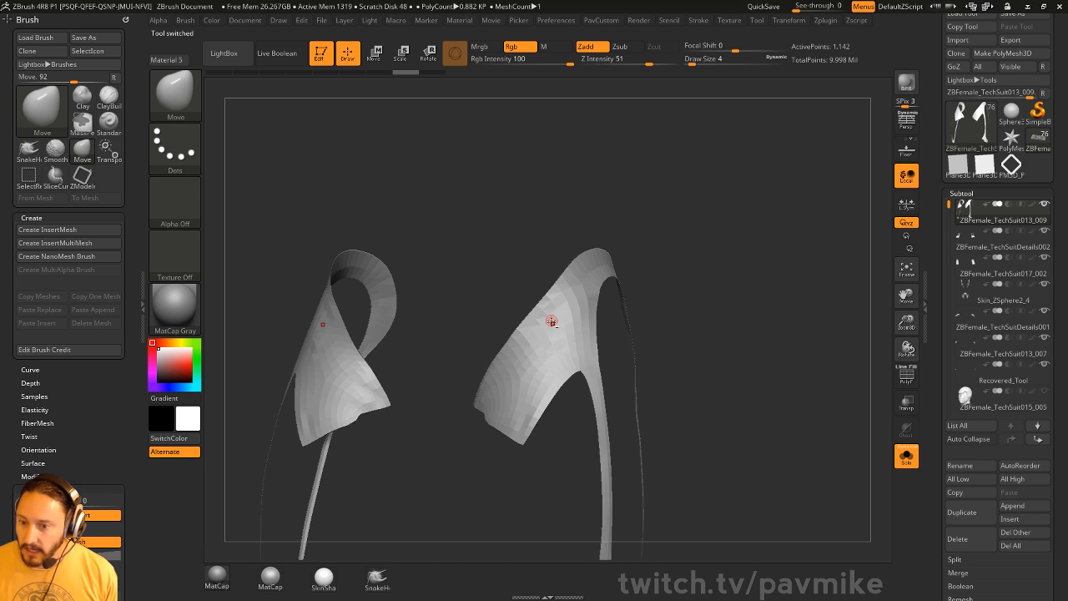
{"action": "left_click", "coordinate": [924, 383]}
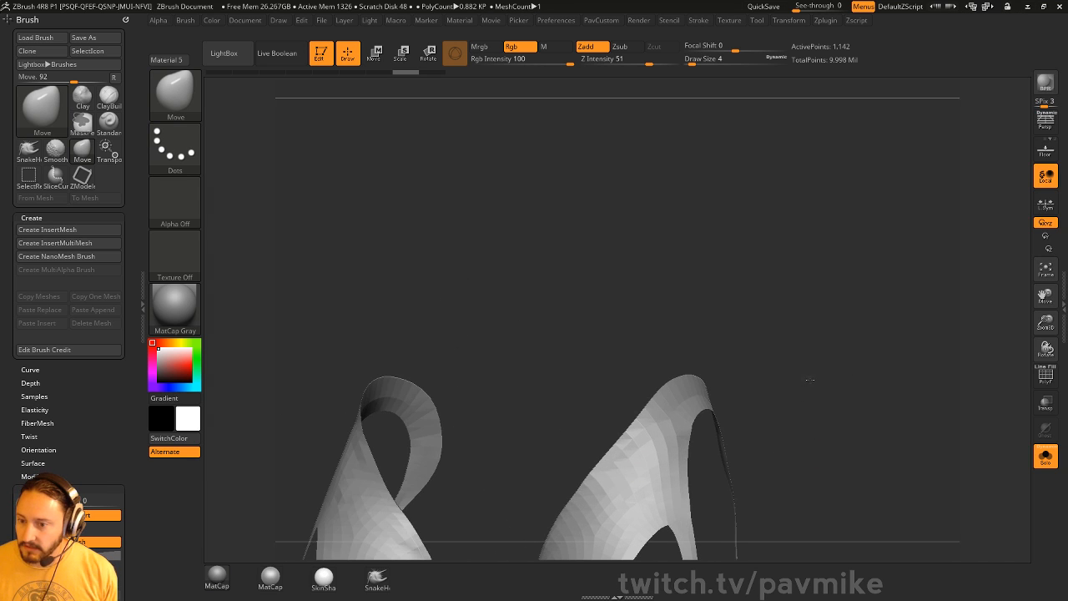
{"action": "left_click", "coordinate": [1060, 364]}
{"action": "left_click", "coordinate": [907, 376]}
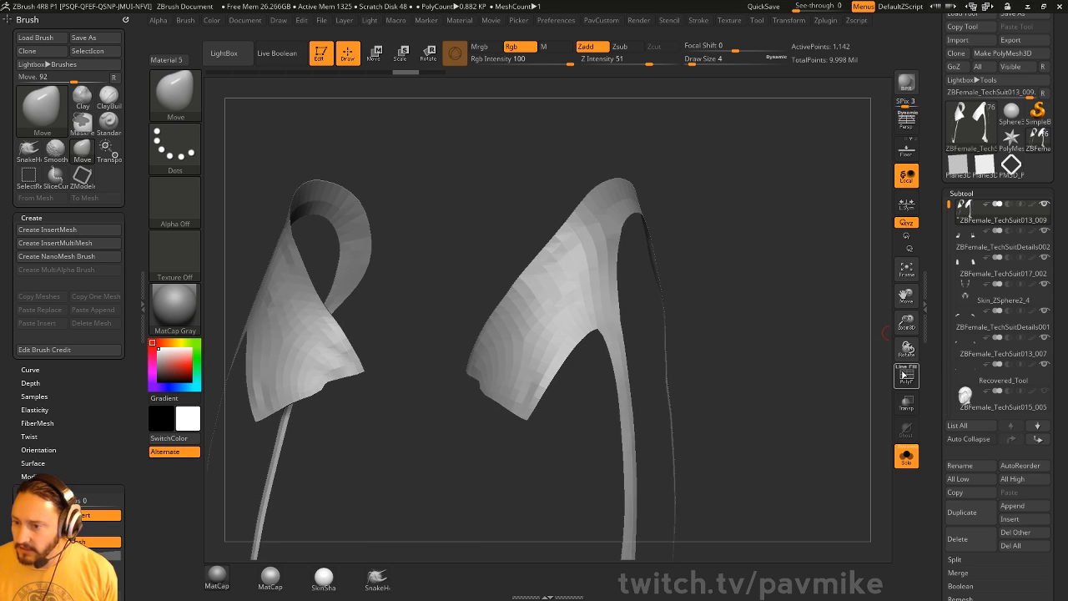
- Scroll to Tool > Geometry and open the Micro Mesh picker
{"action": "scroll", "coordinate": [964, 213], "scroll_direction": "down", "scroll_amount": 10}
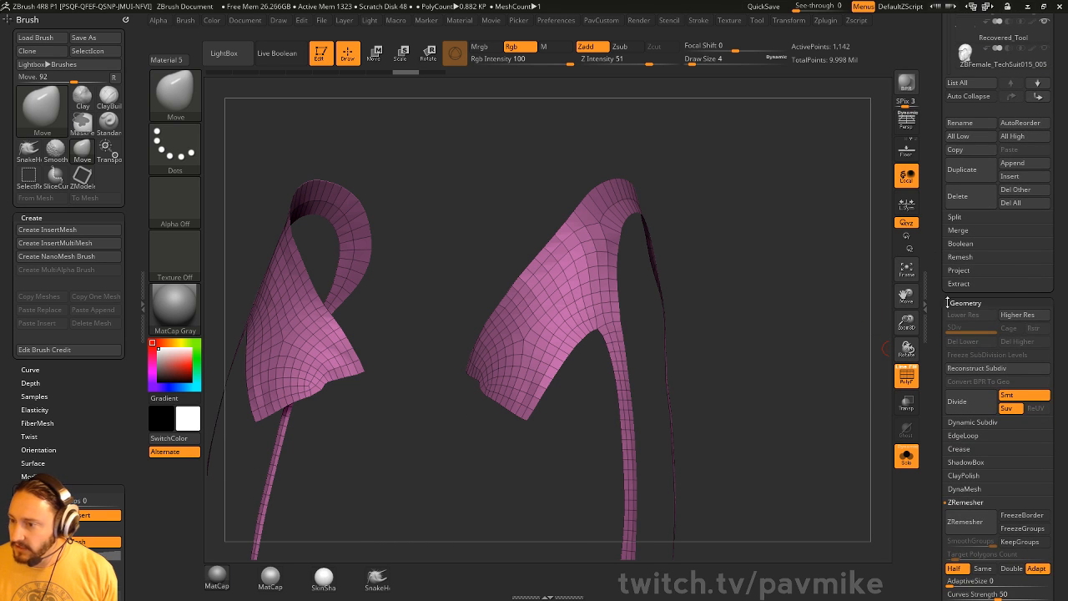
{"action": "left_click", "coordinate": [961, 330], "text": "shift"}
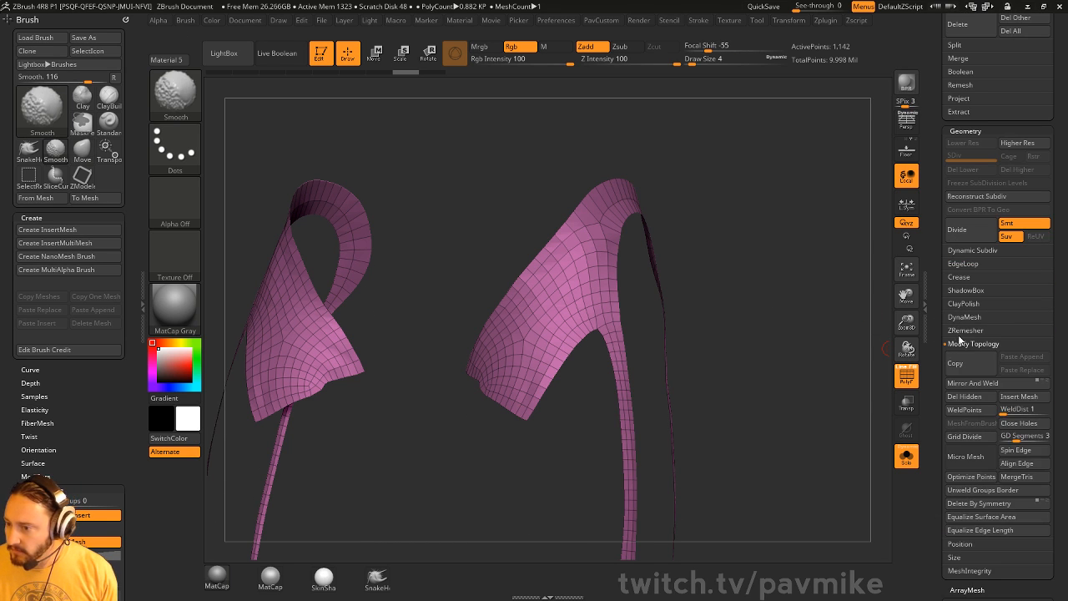
{"action": "left_click", "coordinate": [962, 331], "text": "shift"}
{"action": "scroll", "coordinate": [951, 325], "scroll_direction": "down", "scroll_amount": 3}
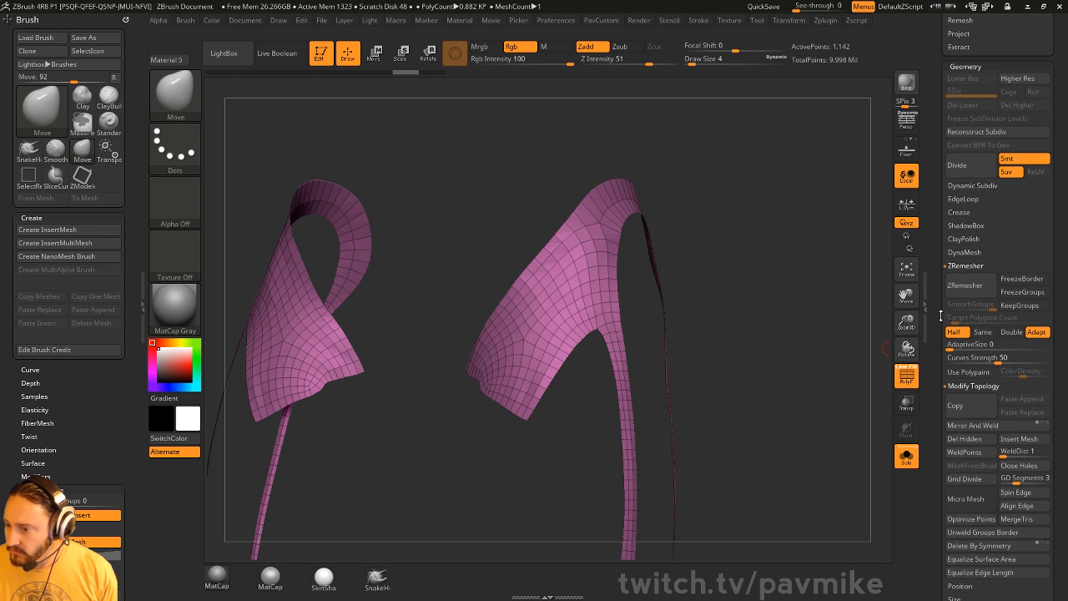
{"action": "scroll", "coordinate": [951, 317], "scroll_direction": "down", "scroll_amount": 5}
{"action": "left_click", "coordinate": [967, 237]}
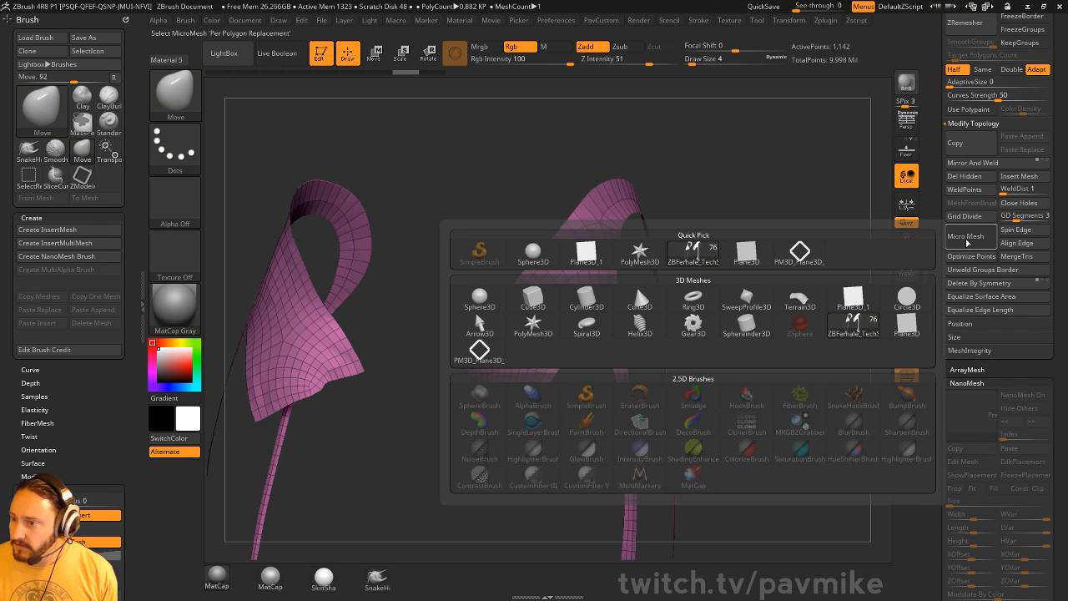
- Apply PM3D_Plane3D as MicroMesh, enable Render Properties > Draw MicroMesh, and zoom onto the strap
{"action": "left_click", "coordinate": [480, 351]}
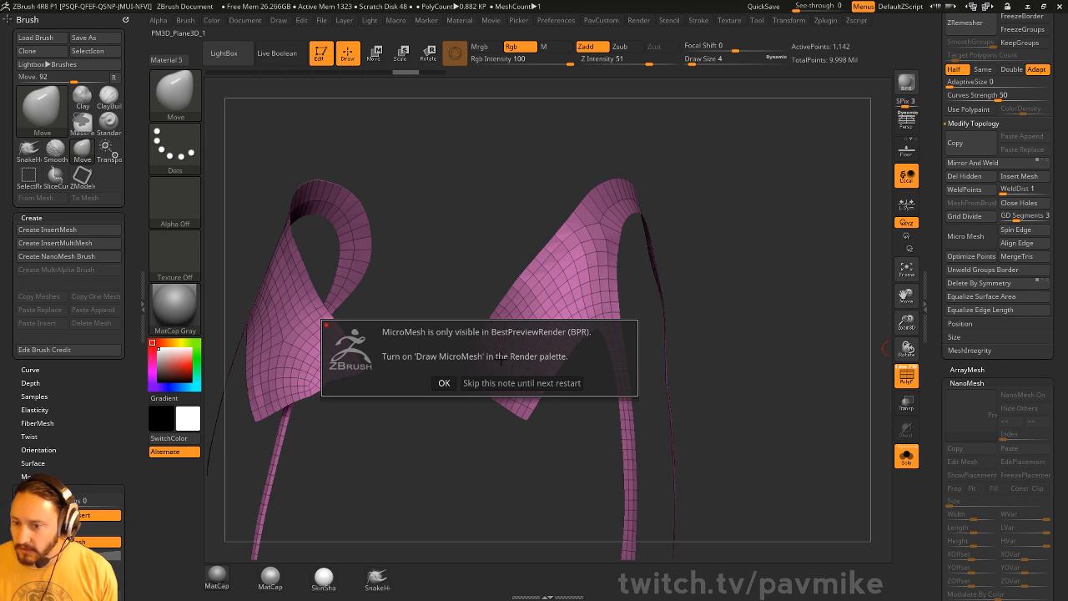
{"action": "left_click", "coordinate": [443, 383]}
{"action": "left_click", "coordinate": [638, 21]}
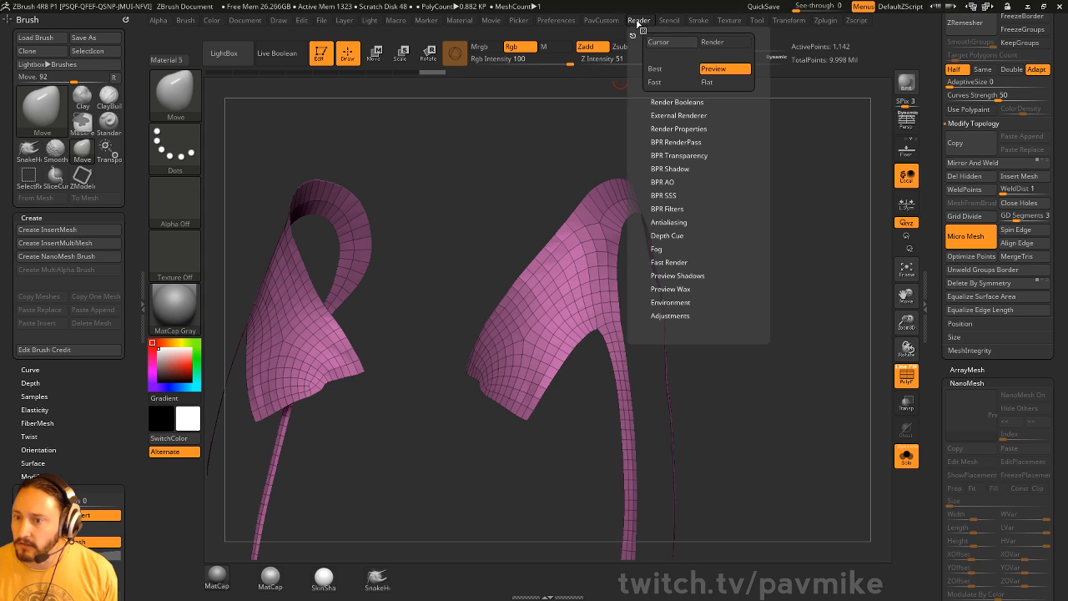
{"action": "left_click", "coordinate": [656, 130]}
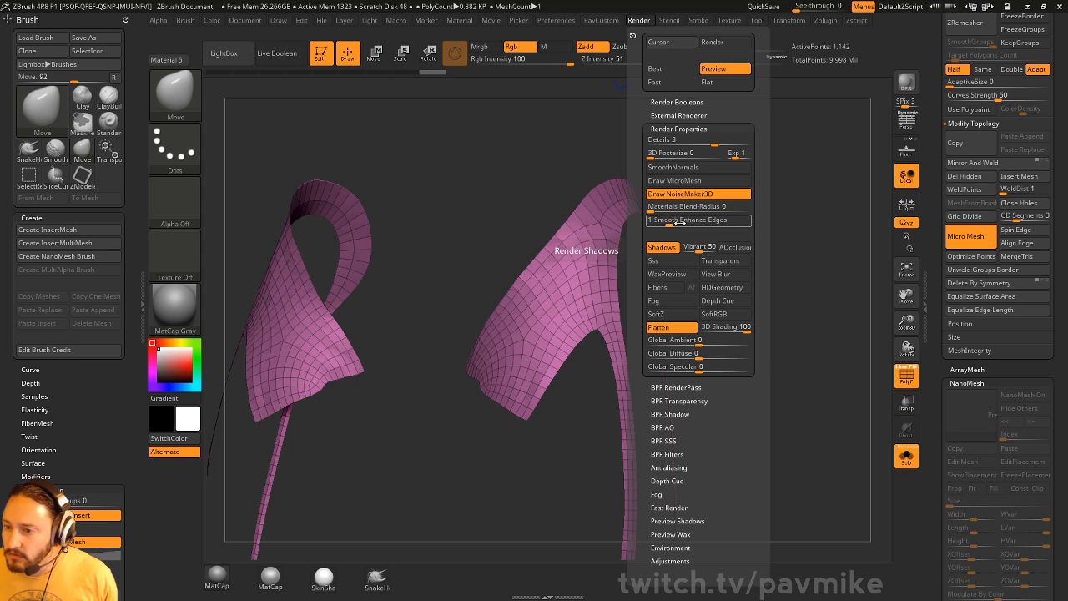
{"action": "left_click", "coordinate": [689, 184]}
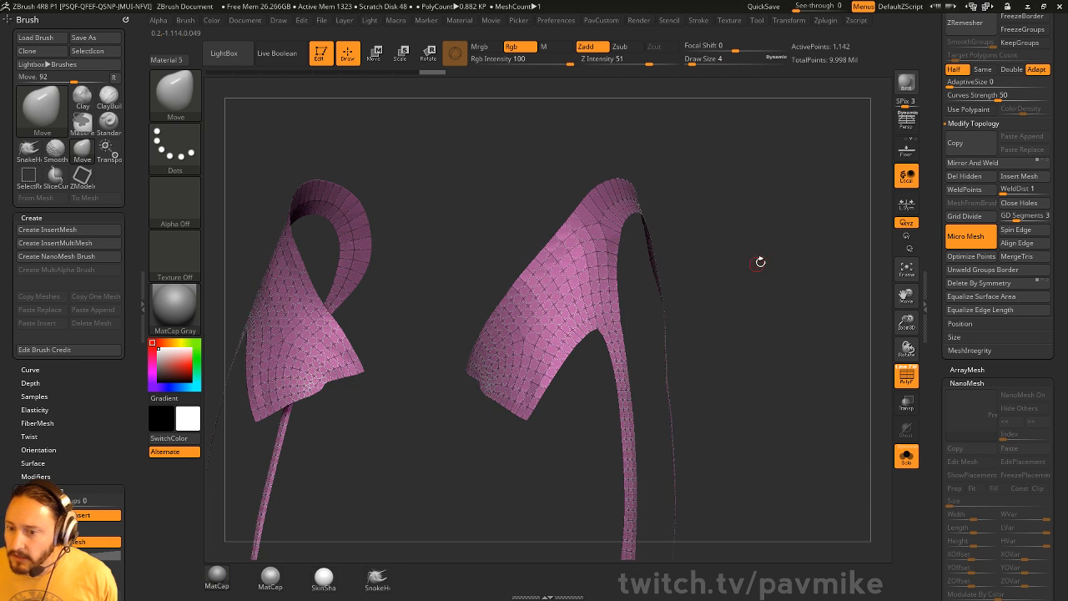
{"action": "mouse_move", "coordinate": [760, 262]}
{"action": "left_mouse_down", "text": "alt"}
{"action": "mouse_move", "coordinate": [741, 277]}
{"action": "mouse_move", "coordinate": [744, 225]}
{"action": "mouse_move", "coordinate": [710, 60]}
{"action": "left_mouse_up", "text": "alt"}
{"action": "left_click_drag", "start_coordinate": [706, 102], "coordinate": [662, 301]}
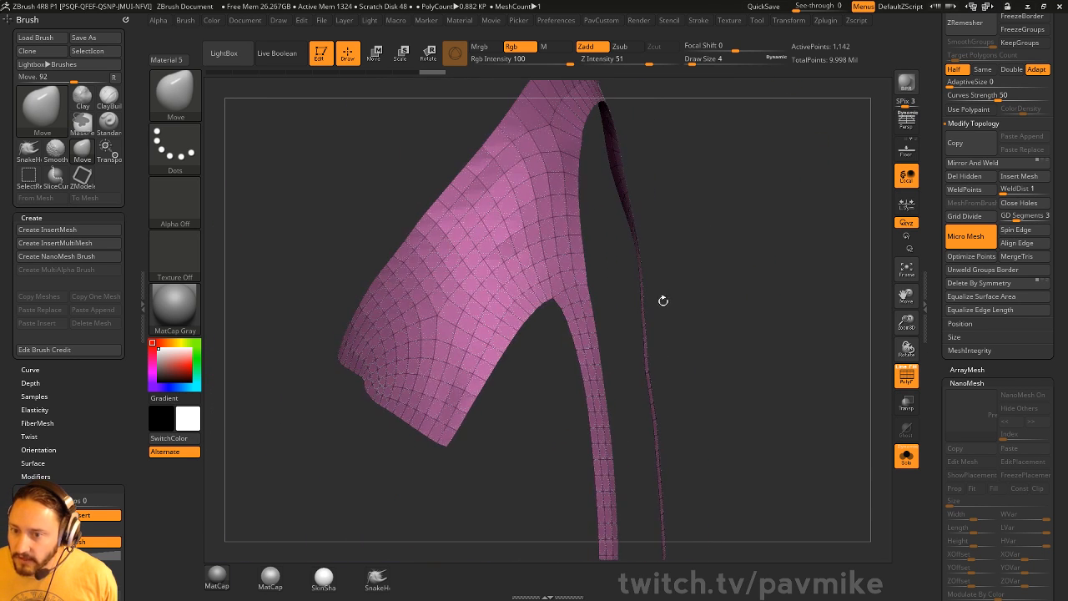
- BPR-render the diamond-lattice strap twice, then select the PM3D_Plane3D_1 tool
{"action": "left_click", "coordinate": [906, 86]}
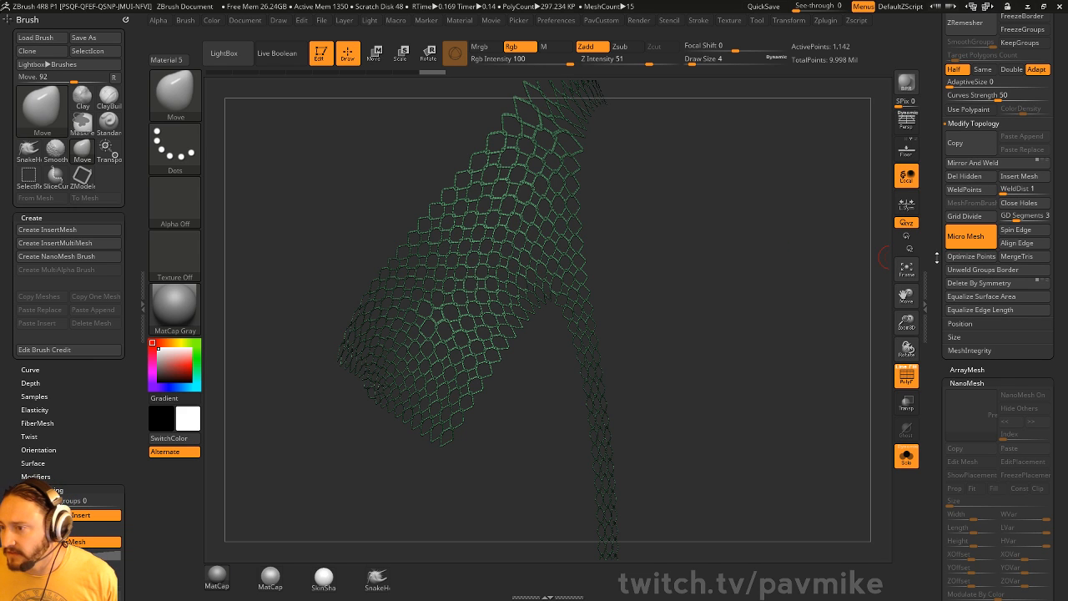
{"action": "left_click", "coordinate": [823, 192]}
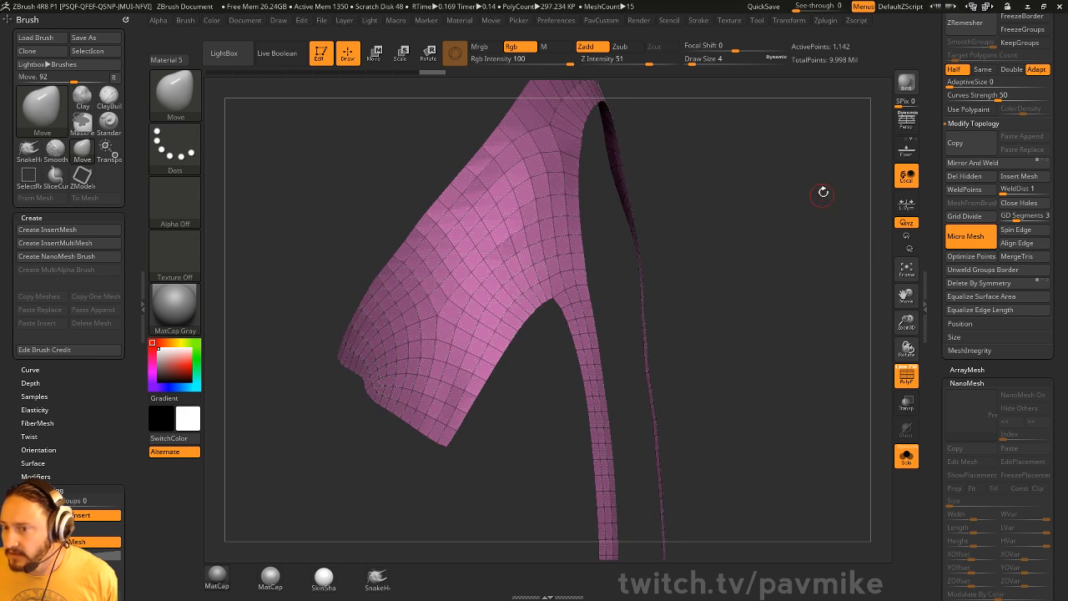
{"action": "key", "text": "shift+ctrl+r"}
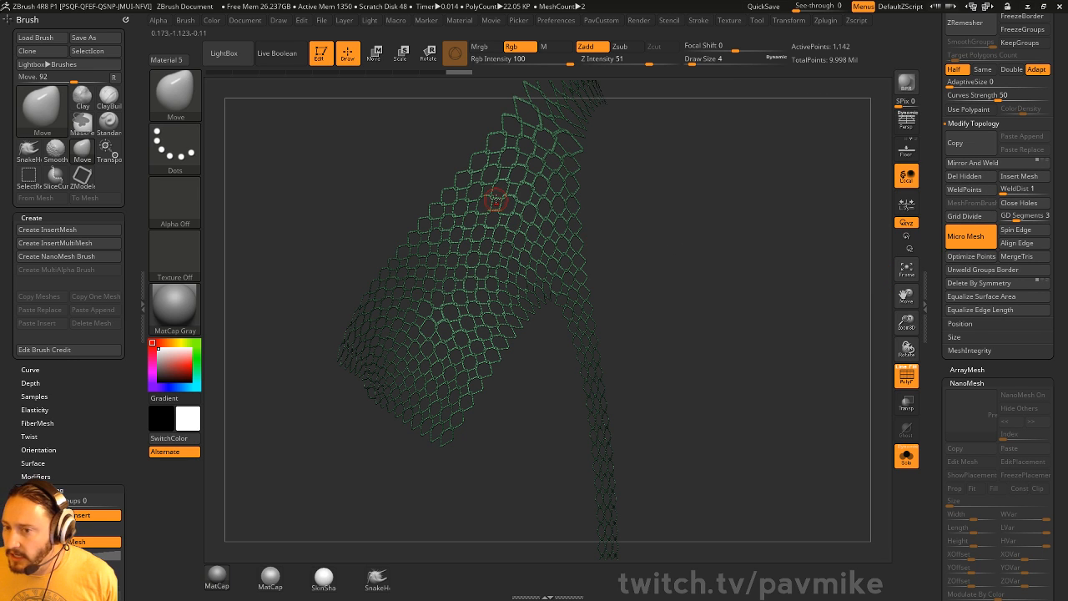
{"action": "scroll", "coordinate": [960, 244], "scroll_direction": "up", "scroll_amount": 10}
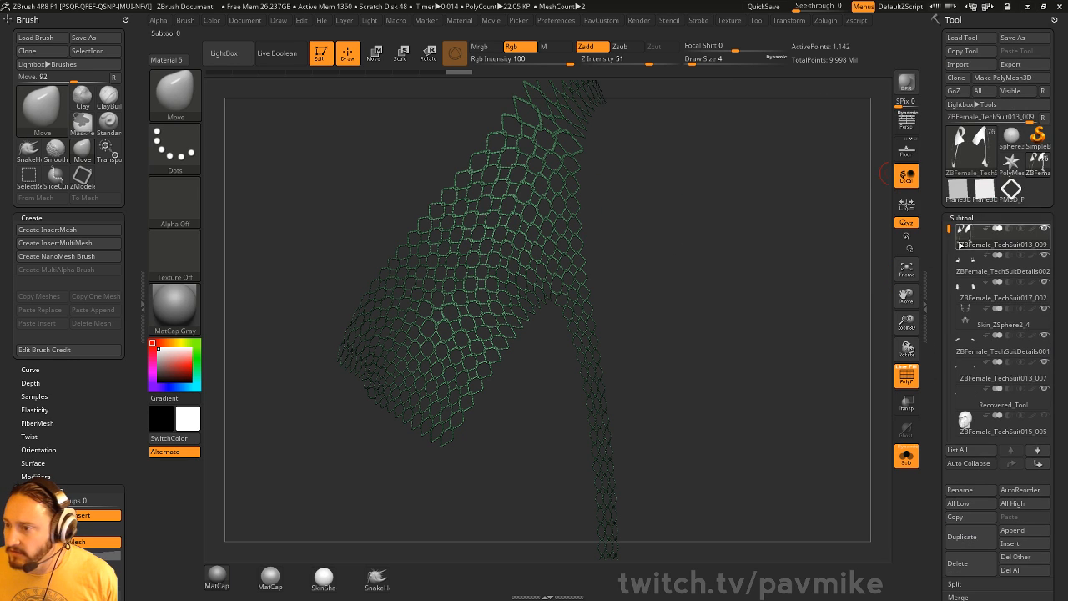
{"action": "left_click", "coordinate": [1011, 191]}
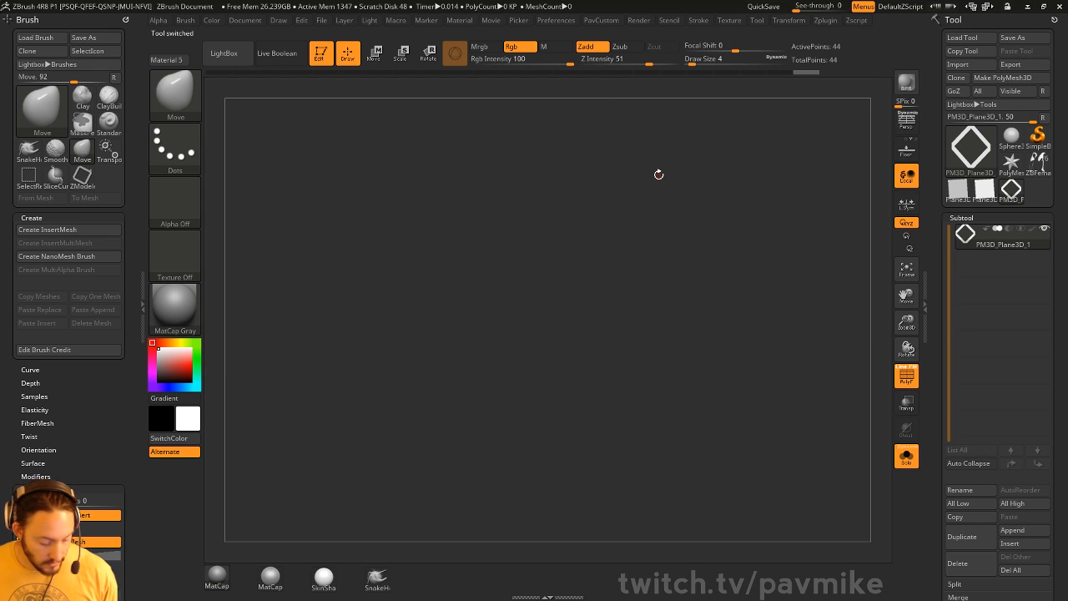
- Frame the diamond plane front-on and rotate it -45° with Transpose into an upright square
{"action": "key", "text": "f"}
{"action": "left_click_drag", "start_coordinate": [760, 246], "coordinate": [717, 283], "text": "alt"}
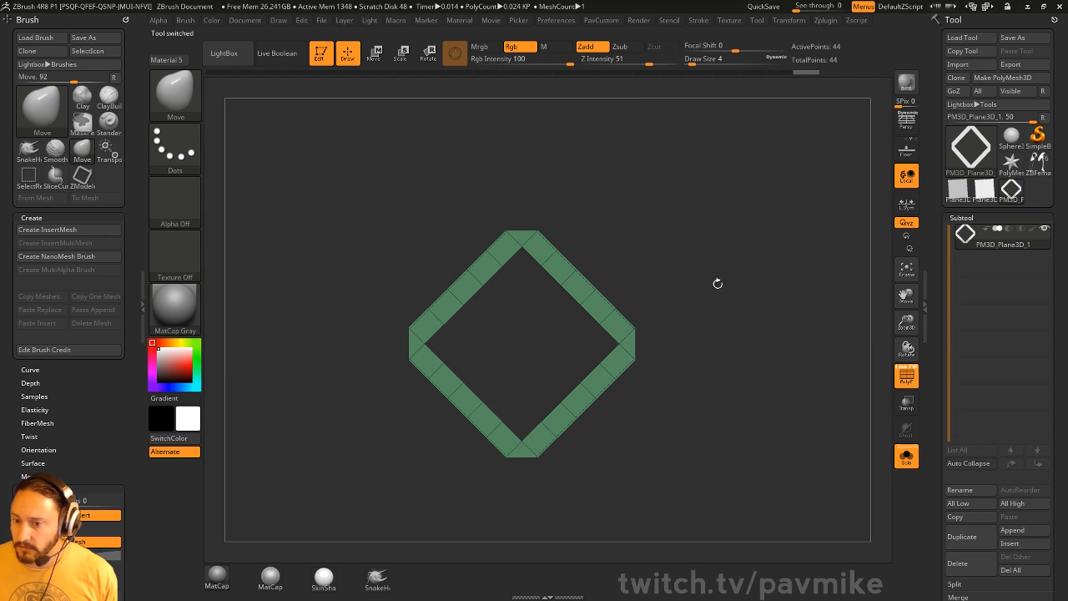
{"action": "scroll", "coordinate": [933, 328], "scroll_direction": "down", "scroll_amount": 10}
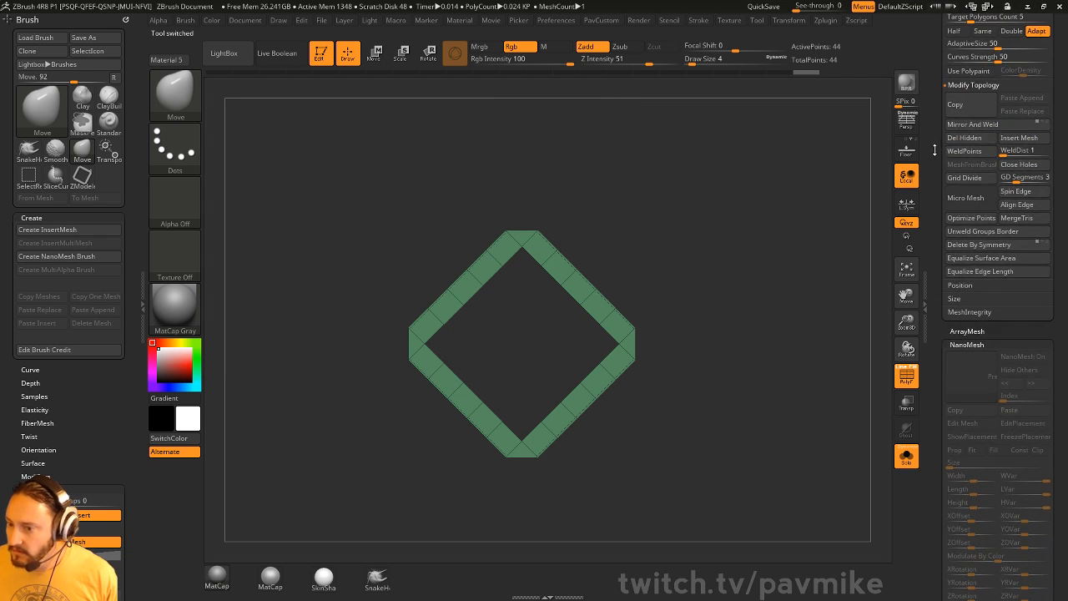
{"action": "key", "text": "w"}
{"action": "left_click_drag", "start_coordinate": [553, 303], "coordinate": [556, 340], "text": "shift"}
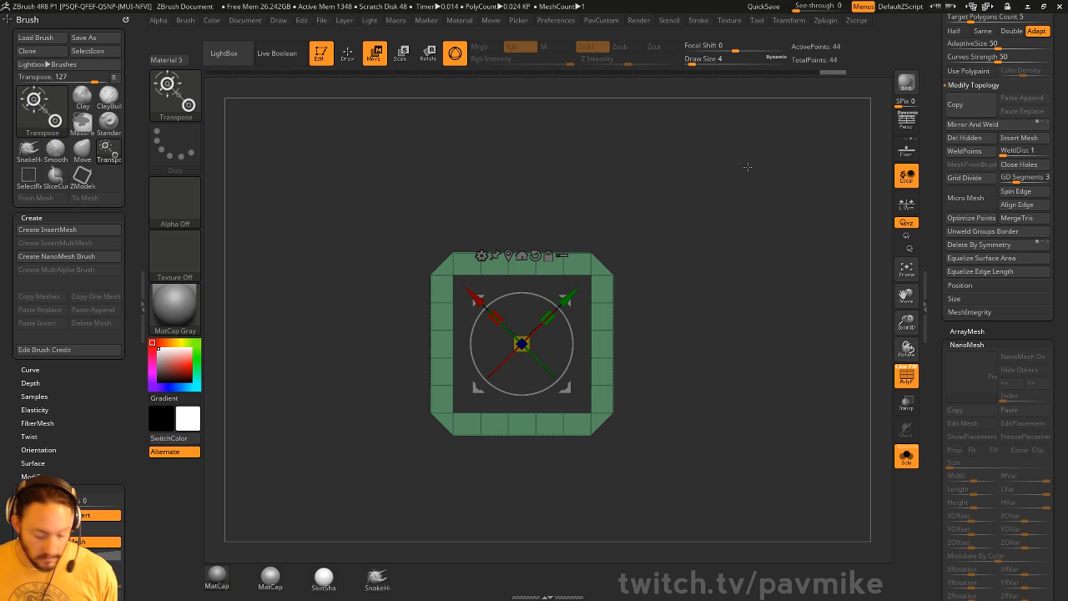
{"action": "key", "text": "q"}
{"action": "left_click_drag", "start_coordinate": [932, 177], "coordinate": [938, 373]}
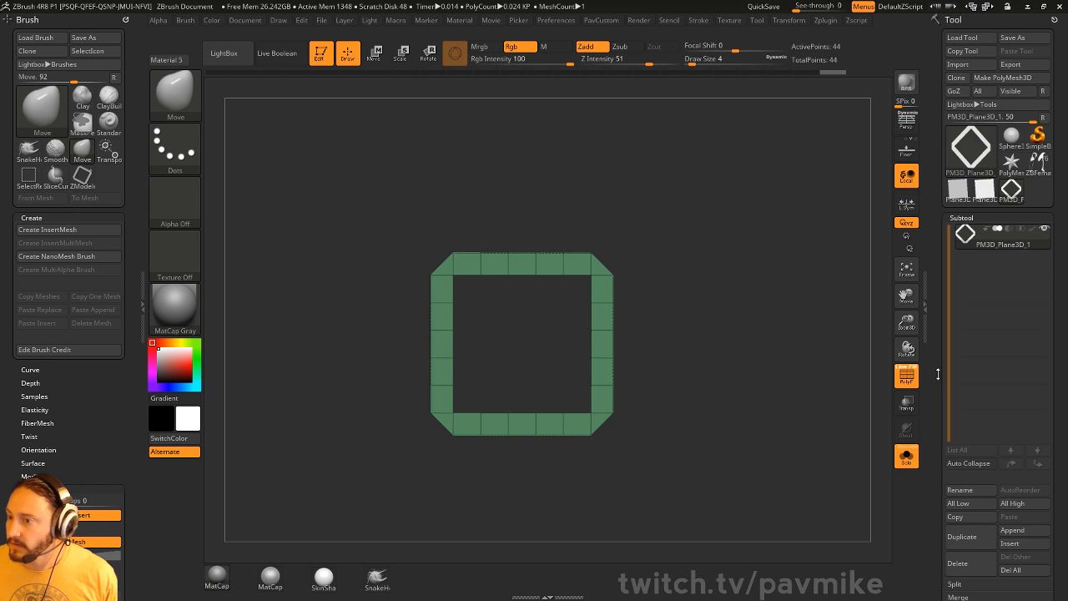
- Select ZBFemale_TechSuit and frame the view on the shoulder armor
{"action": "left_click", "coordinate": [1036, 160]}
{"action": "key", "text": "f"}
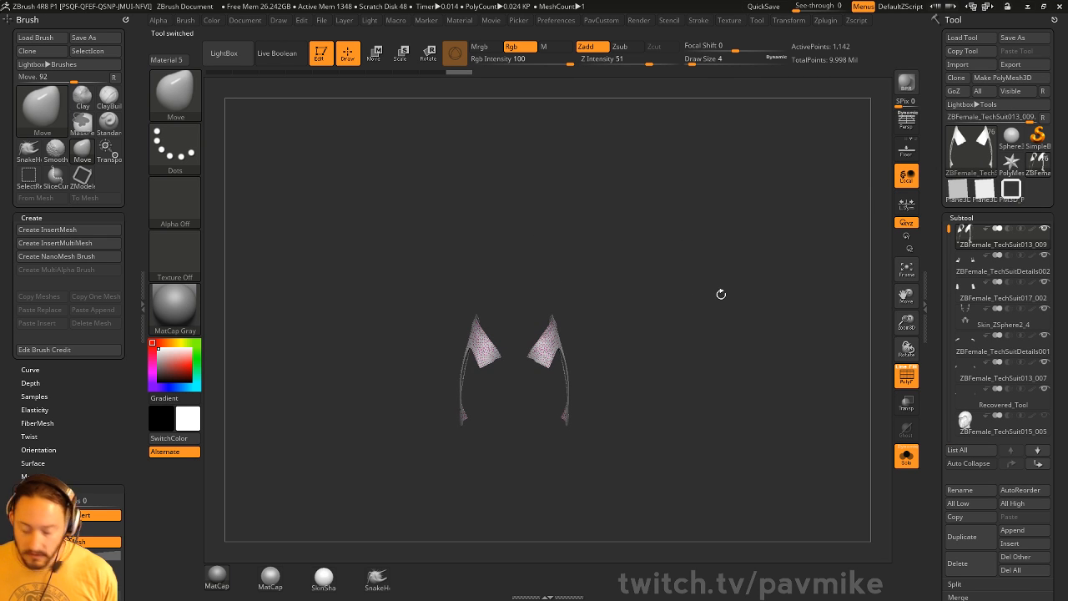
{"action": "left_click_drag", "start_coordinate": [722, 289], "coordinate": [760, 326], "text": "alt"}
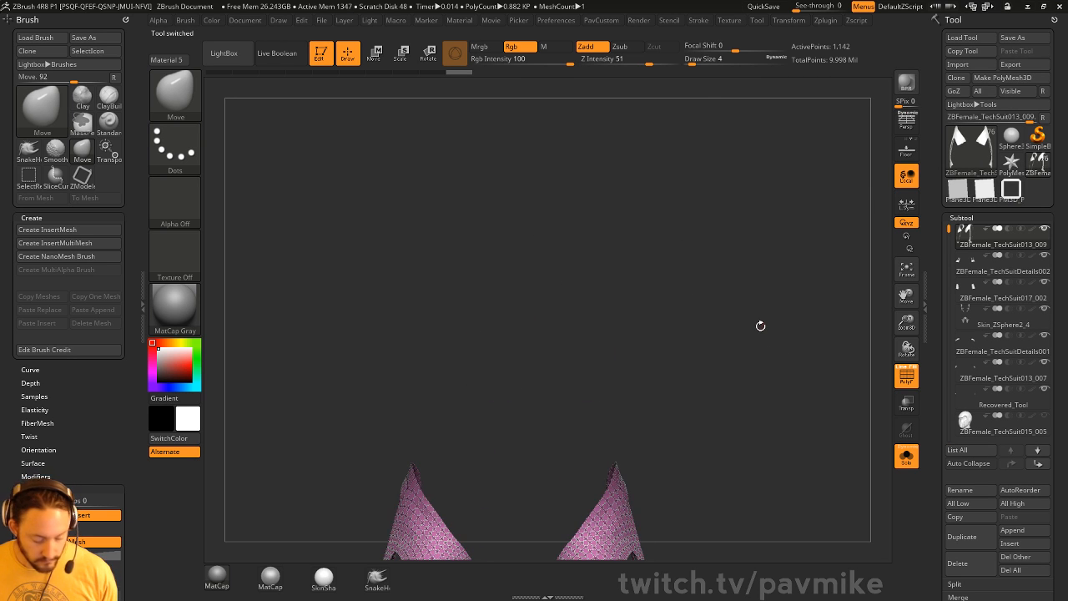
{"action": "key", "text": "f"}
{"action": "left_click_drag", "start_coordinate": [817, 281], "coordinate": [685, 264]}
{"action": "left_click_drag", "start_coordinate": [936, 373], "coordinate": [942, 225]}
- Apply the square PM3D_Plane3D as MicroMesh and BPR-render the square-grid lattice
{"action": "left_click_drag", "start_coordinate": [968, 519], "coordinate": [980, 448]}
{"action": "left_click", "coordinate": [980, 448]}
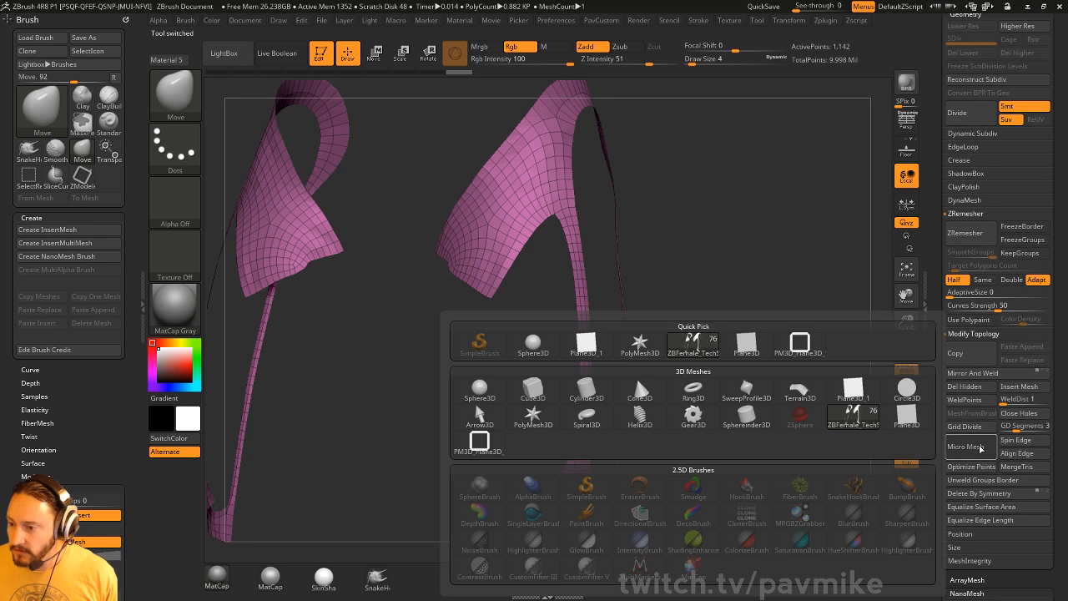
{"action": "left_click", "coordinate": [494, 445]}
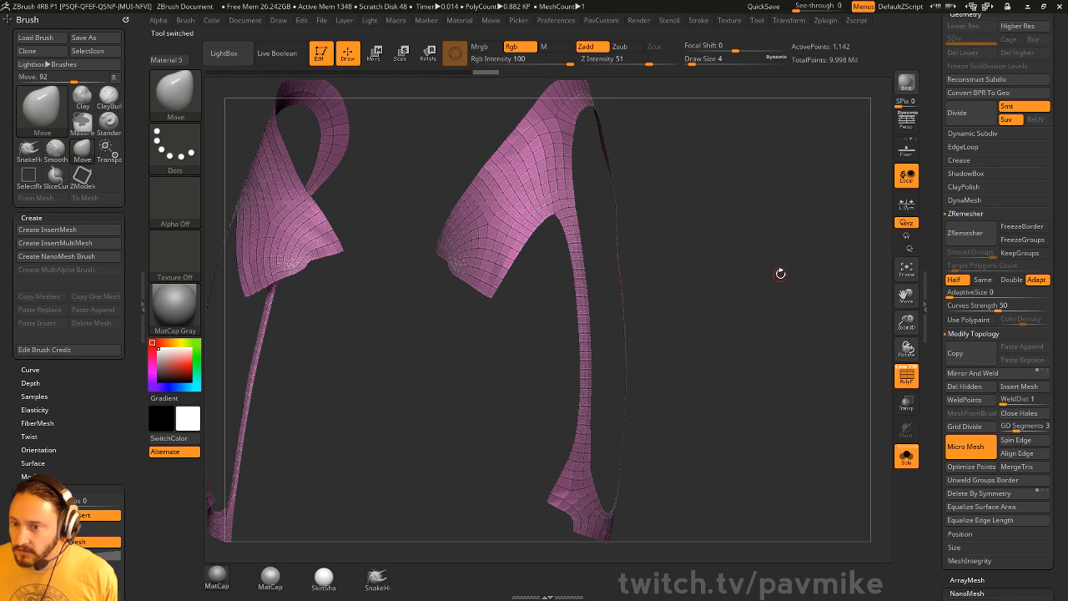
{"action": "left_click_drag", "start_coordinate": [779, 272], "coordinate": [739, 470], "text": "alt"}
{"action": "key", "text": "shift+r"}
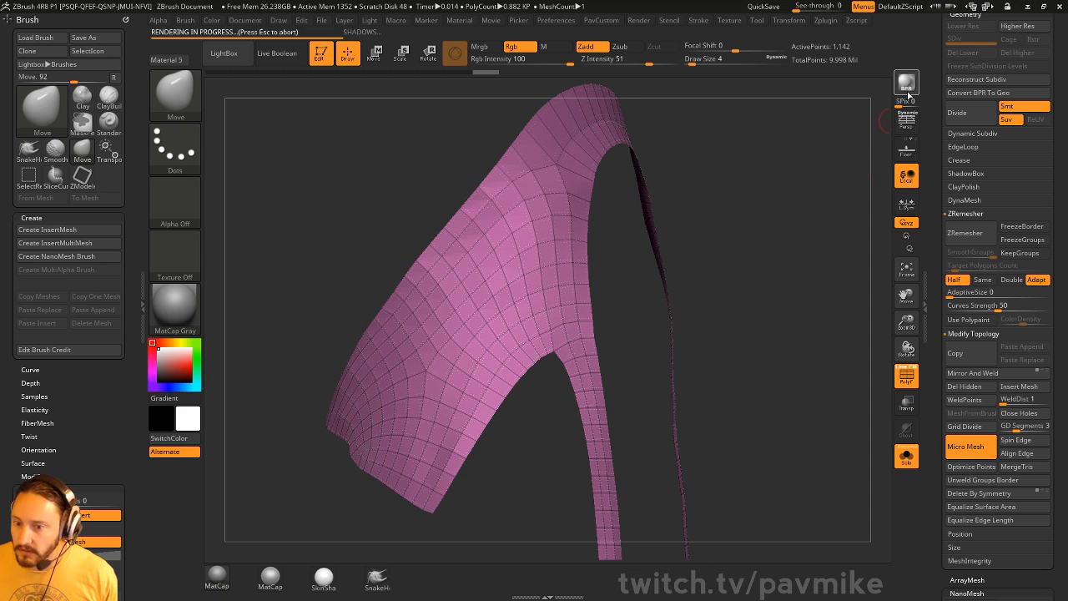
{"action": "left_click_drag", "start_coordinate": [745, 229], "coordinate": [843, 164], "text": "alt"}
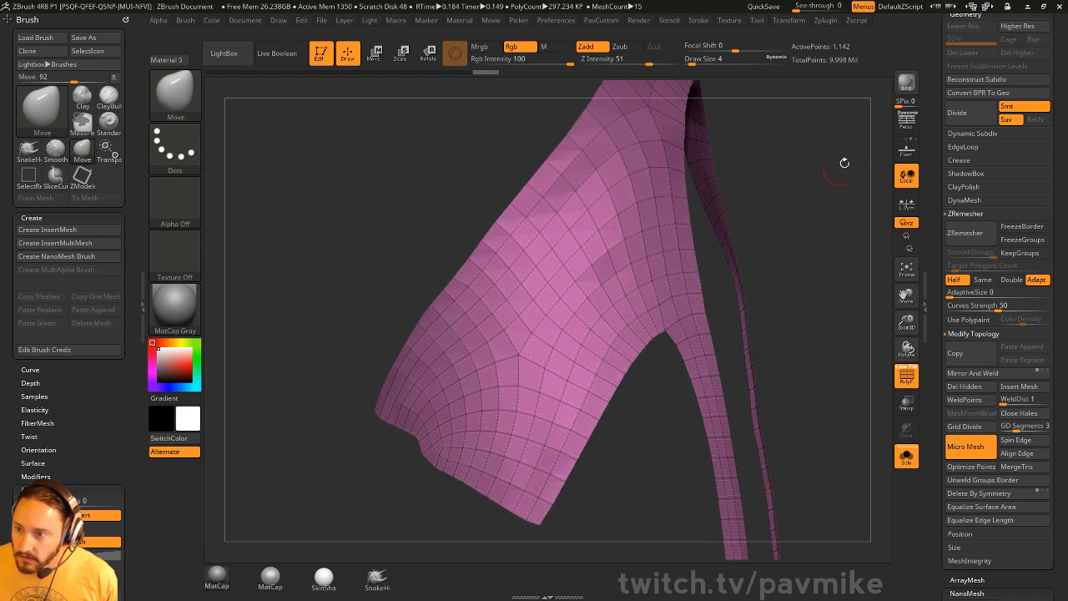
{"action": "left_click", "coordinate": [907, 85]}
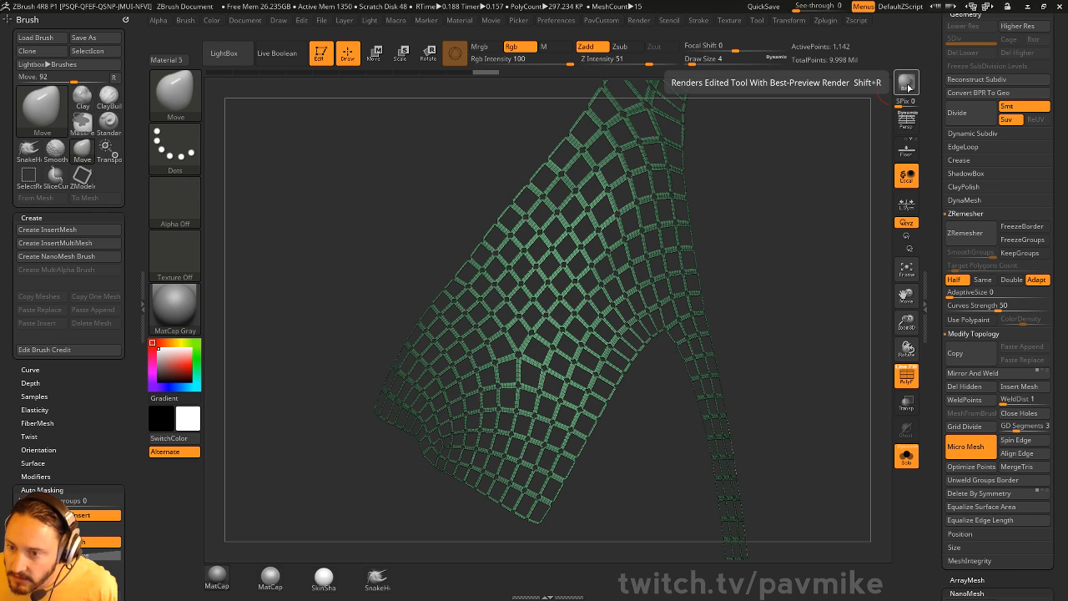
- Switch to the Standard brush with draw size 7
{"action": "key", "text": "b"}
{"action": "key", "text": "s"}
{"action": "key", "text": "t"}
{"action": "key", "text": "s"}
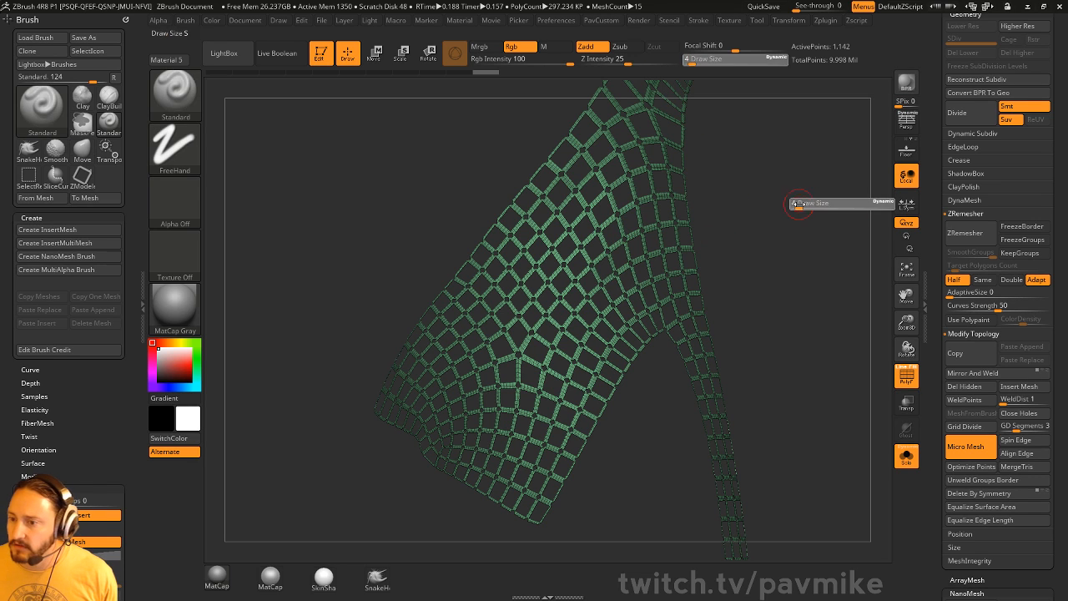
{"action": "left_click_drag", "start_coordinate": [798, 205], "coordinate": [801, 209]}
{"action": "key", "text": "s"}
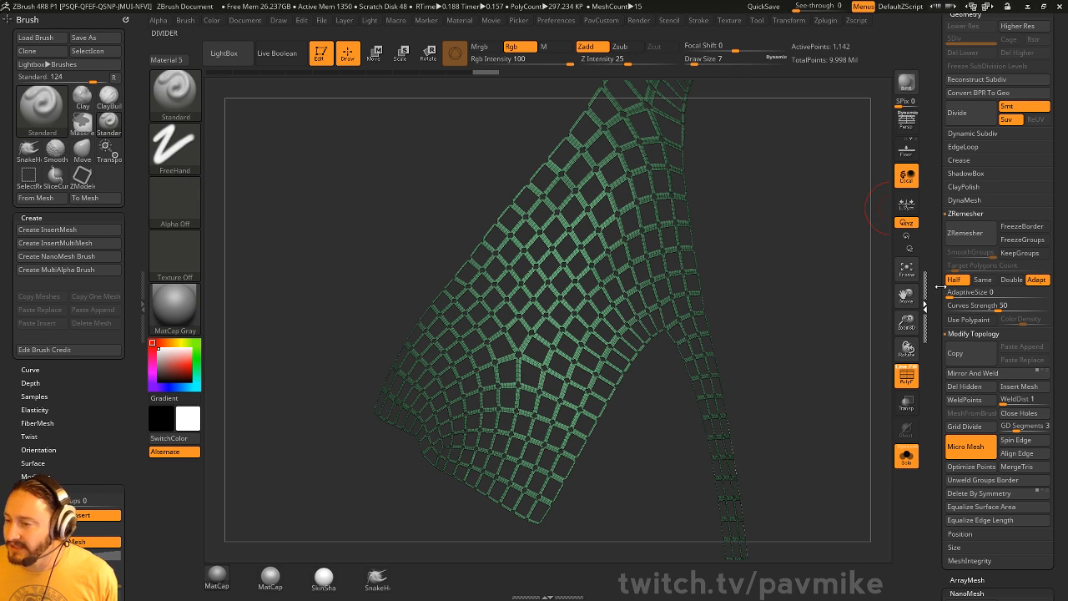
{"action": "scroll", "coordinate": [934, 203], "scroll_direction": "up", "scroll_amount": 10}
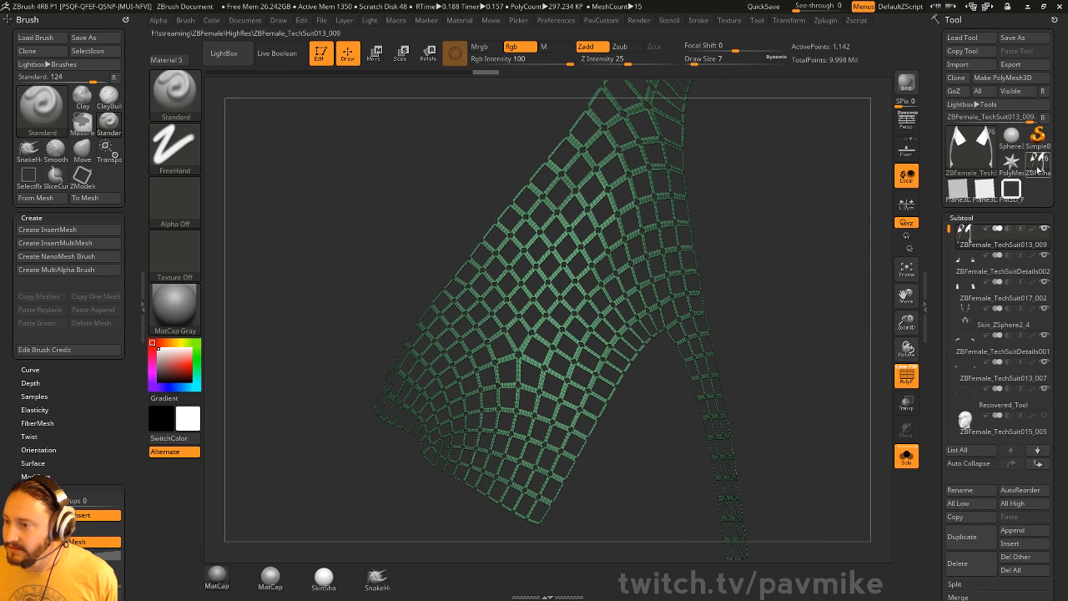
- Select PM3D_Plane3D_1 and rotate it -50° back into a diamond
{"action": "left_click", "coordinate": [1008, 190]}
{"action": "key", "text": "f"}
{"action": "key", "text": "f"}
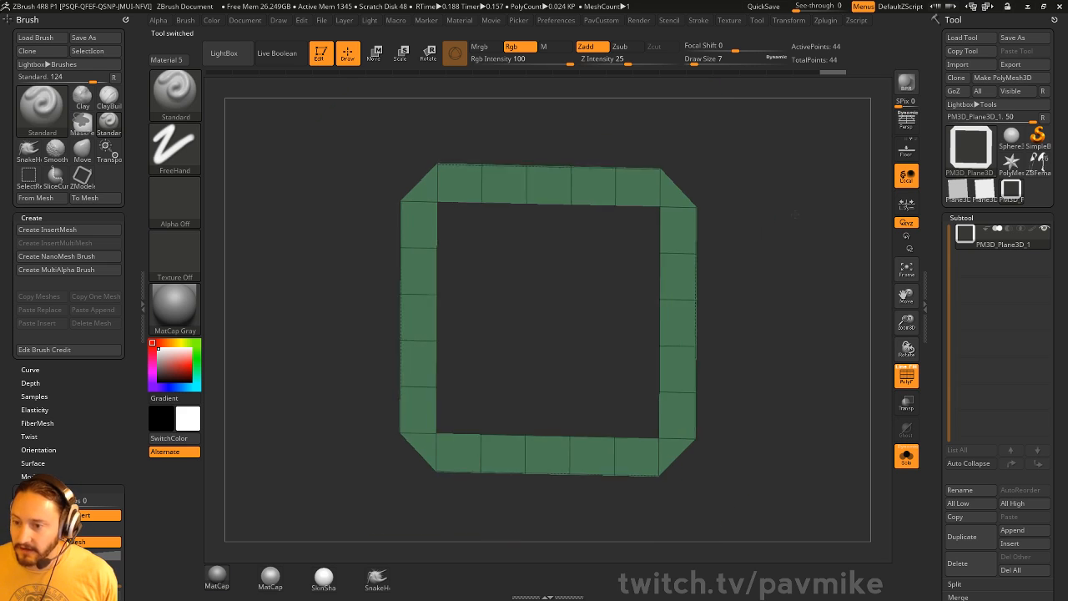
{"action": "left_click_drag", "start_coordinate": [787, 235], "coordinate": [766, 234], "text": "shift"}
{"action": "key", "text": "e"}
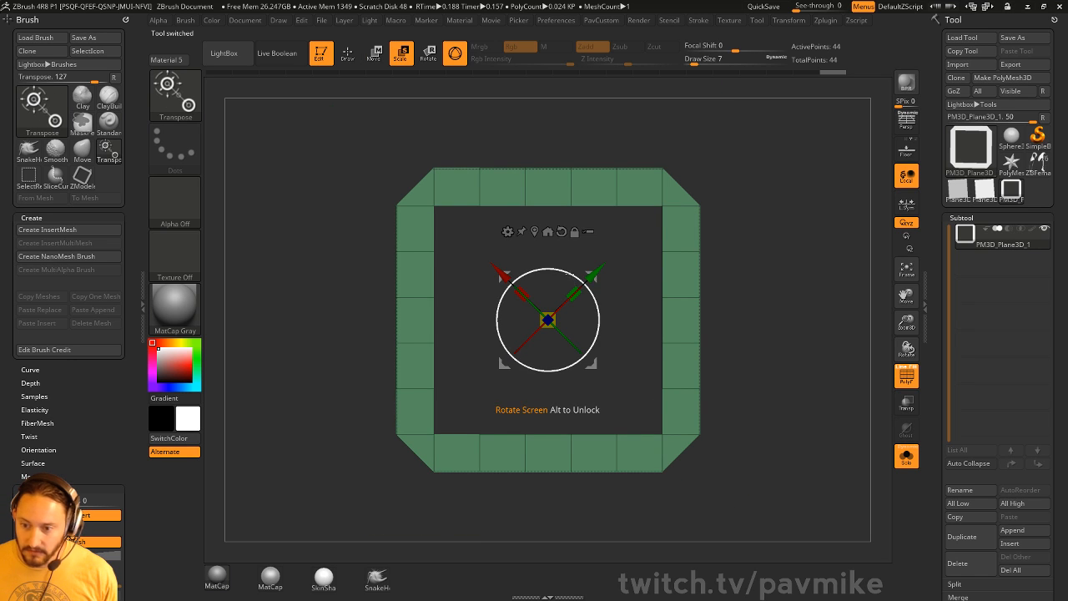
{"action": "left_click_drag", "start_coordinate": [573, 275], "coordinate": [576, 304], "text": "shift"}
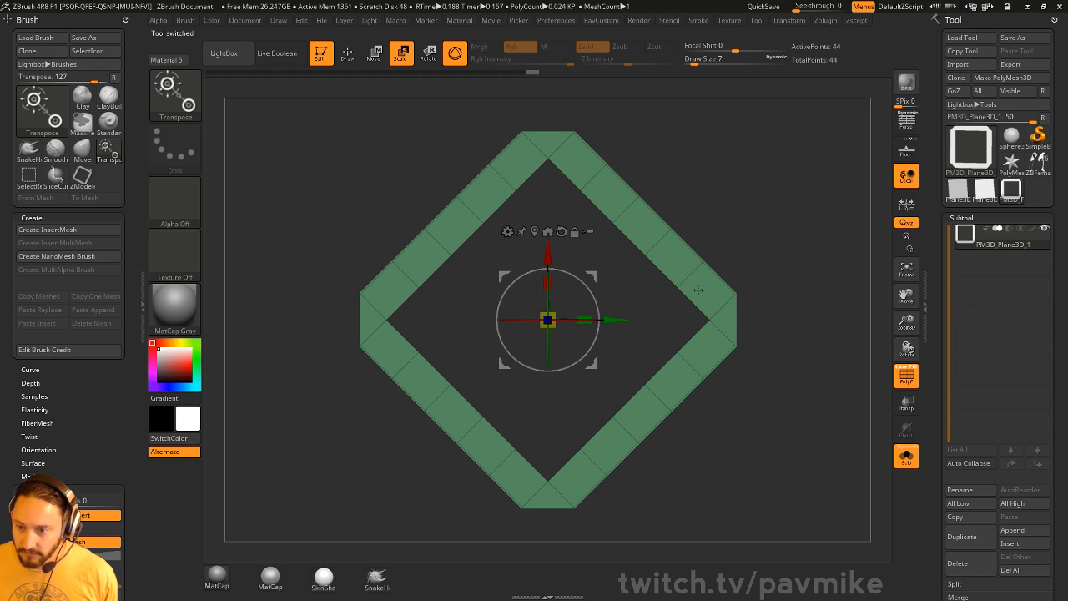
{"action": "key", "text": "q"}
- Unify the plane via Deformation > Unify and reselect the ZBFemale tech suit
{"action": "left_click_drag", "start_coordinate": [938, 298], "coordinate": [935, 18]}
{"action": "left_click", "coordinate": [973, 333]}
{"action": "left_click_drag", "start_coordinate": [936, 288], "coordinate": [973, 348]}
{"action": "left_click", "coordinate": [1037, 150]}
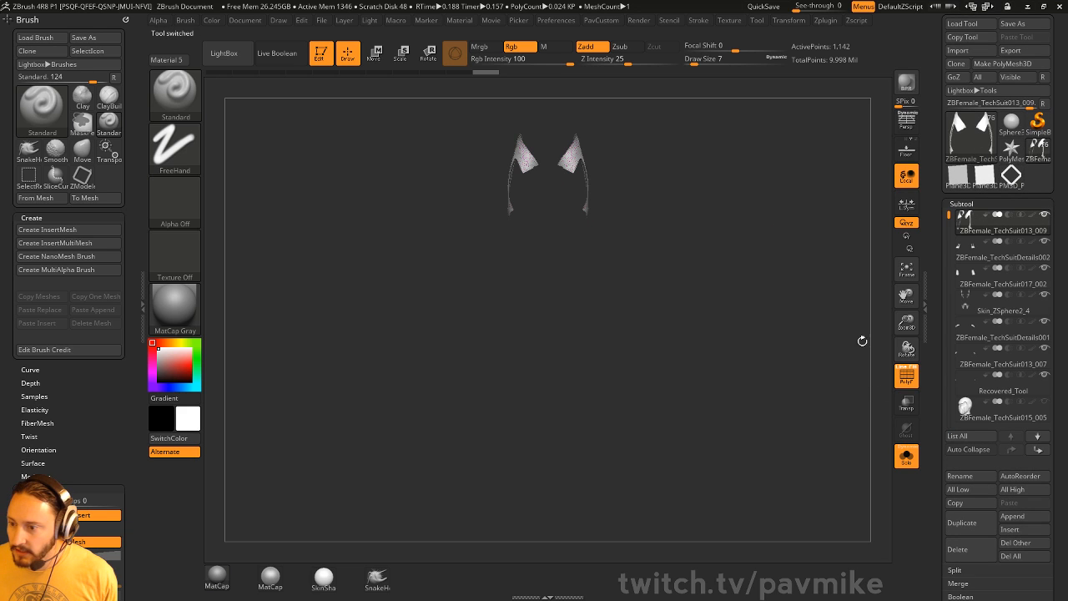
- Apply PM3D_Plane3D as MicroMesh and BPR-render the diamond lattice on the shoulder piece
{"action": "left_click_drag", "start_coordinate": [930, 425], "coordinate": [938, 280]}
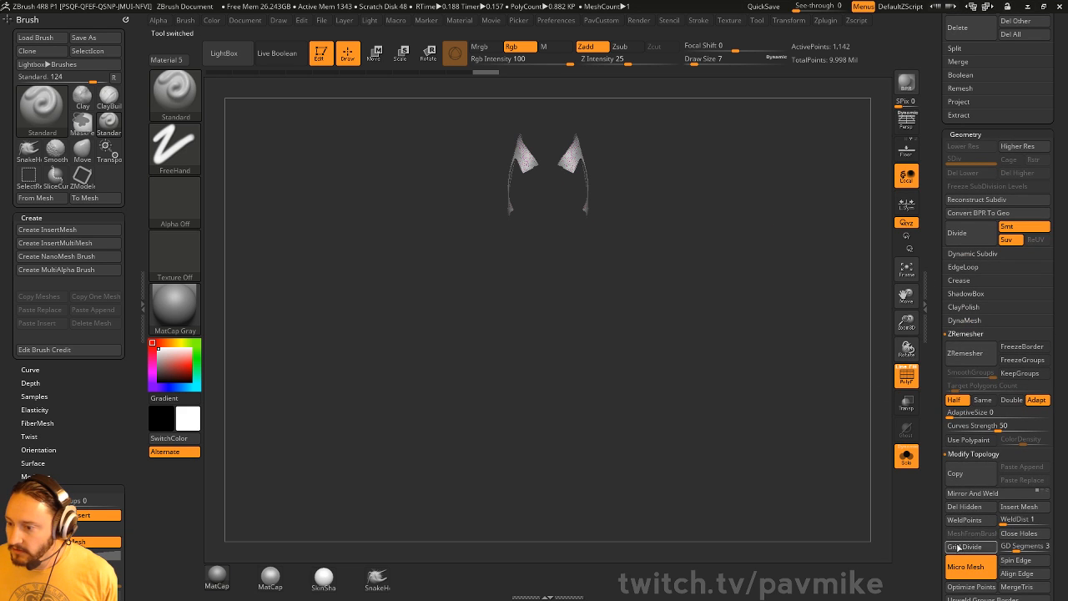
{"action": "left_click", "coordinate": [970, 569]}
{"action": "left_click", "coordinate": [482, 442]}
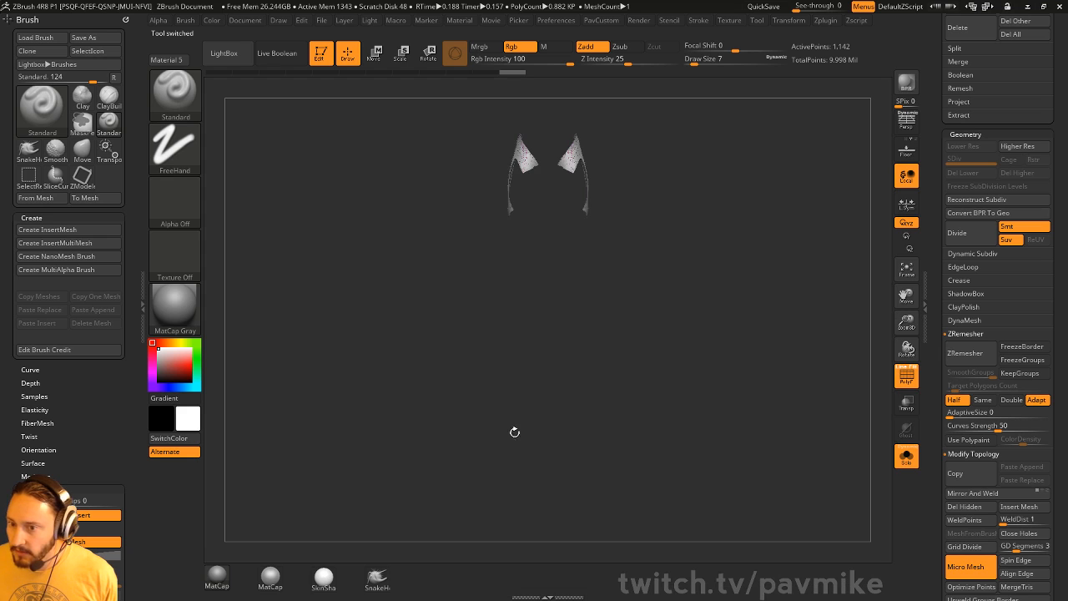
{"action": "key", "text": "f"}
{"action": "left_click_drag", "start_coordinate": [809, 243], "coordinate": [755, 276]}
{"action": "left_click", "coordinate": [907, 87]}
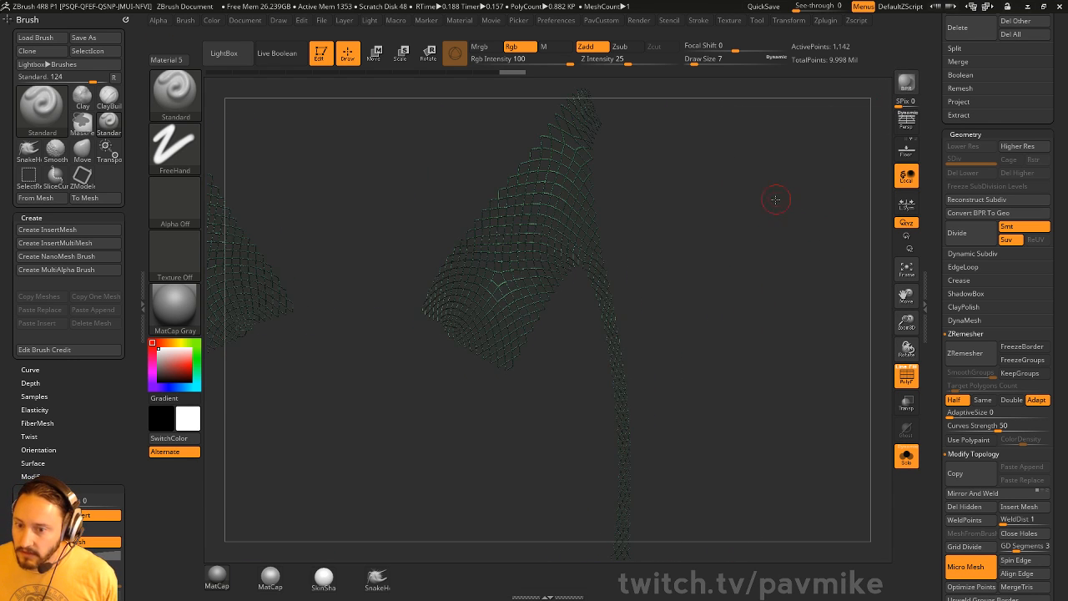
{"action": "left_click_drag", "start_coordinate": [776, 200], "coordinate": [789, 197]}
{"action": "left_click_drag", "start_coordinate": [789, 197], "coordinate": [808, 231], "text": "alt"}
{"action": "left_click", "coordinate": [907, 82]}
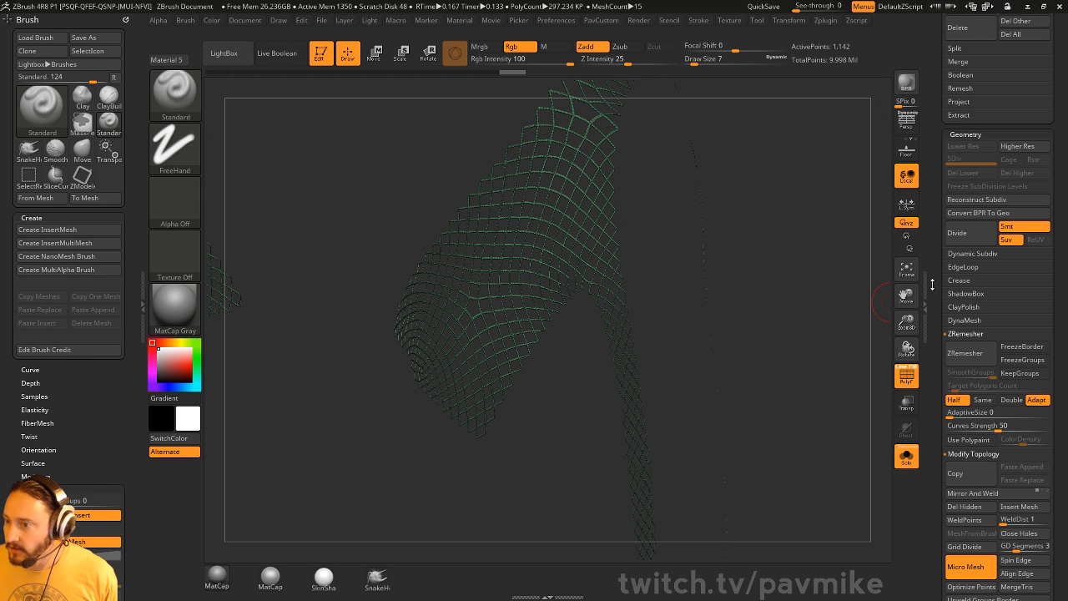
- Convert the BPR lattice to real geometry with Geometry > Convert BPR To Geo
{"action": "left_click_drag", "start_coordinate": [933, 282], "coordinate": [933, 44]}
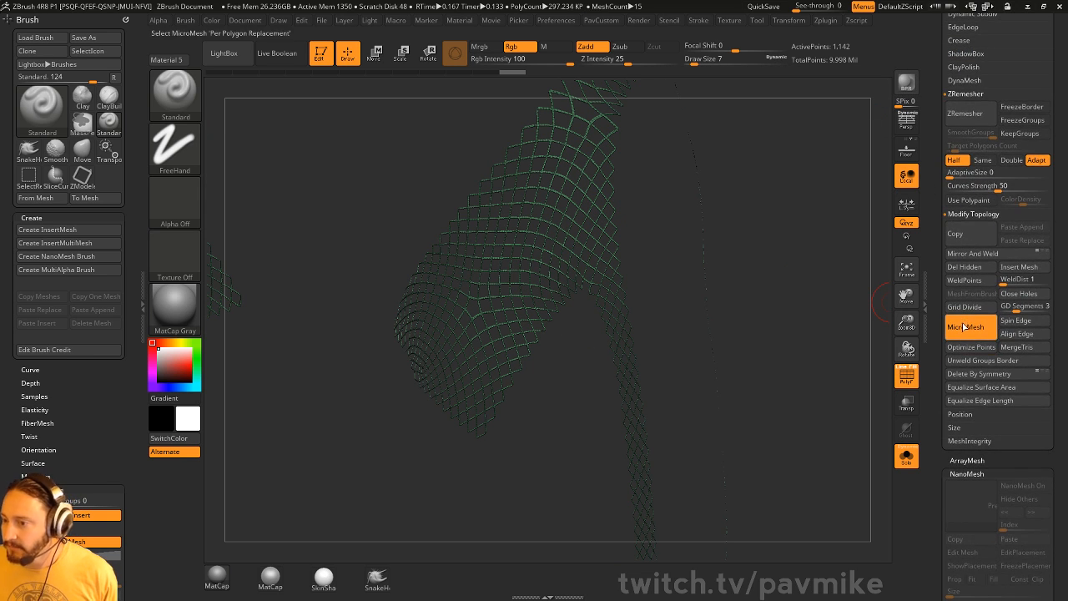
{"action": "left_click_drag", "start_coordinate": [936, 145], "coordinate": [936, 383]}
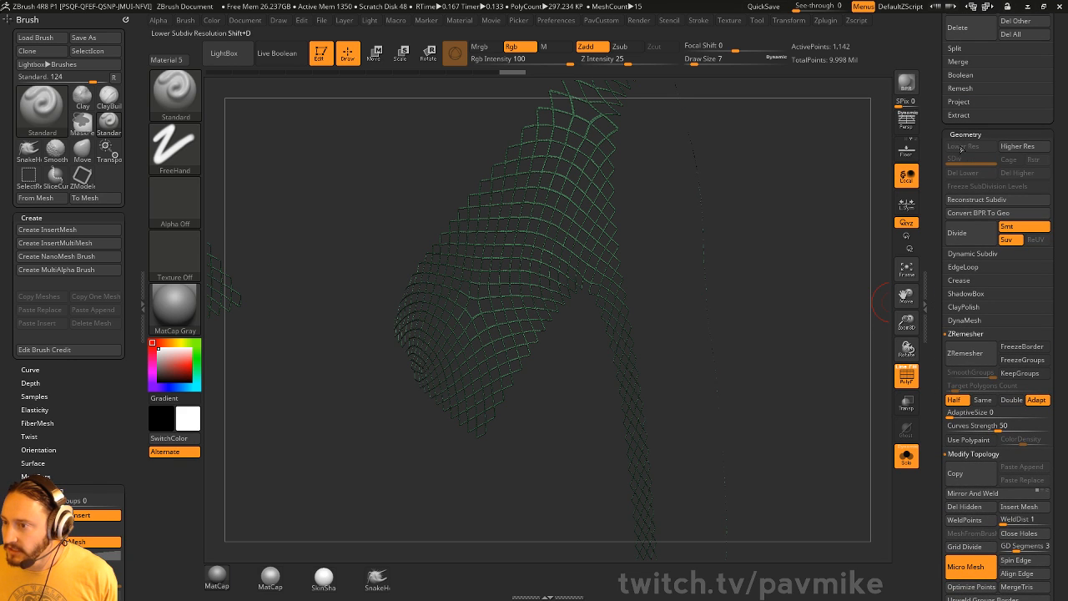
{"action": "left_click_drag", "start_coordinate": [937, 211], "coordinate": [939, 362]}
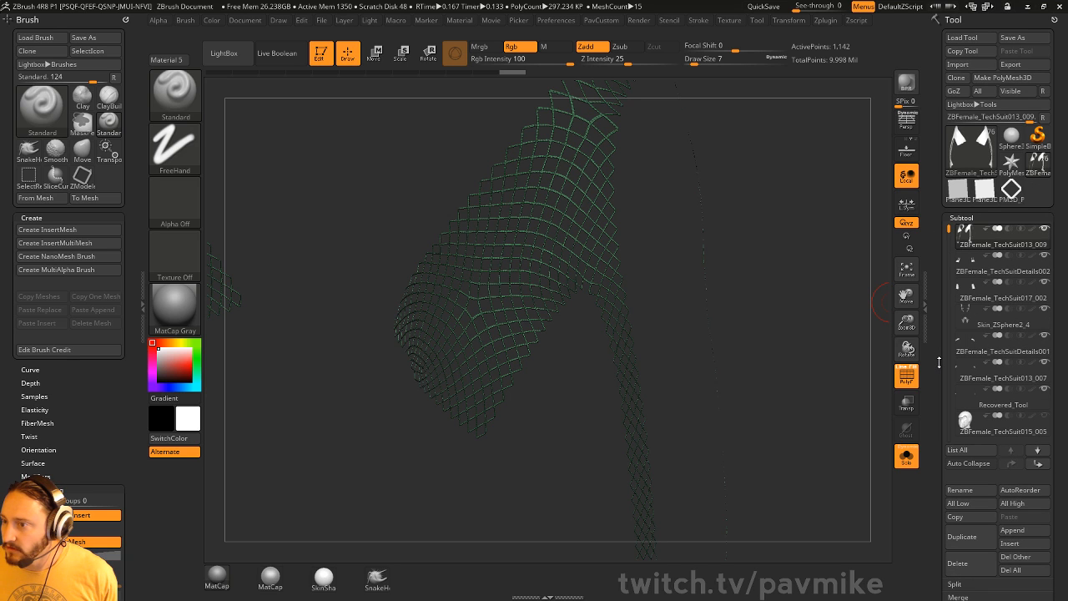
{"action": "scroll", "coordinate": [976, 334], "scroll_direction": "down", "scroll_amount": 10}
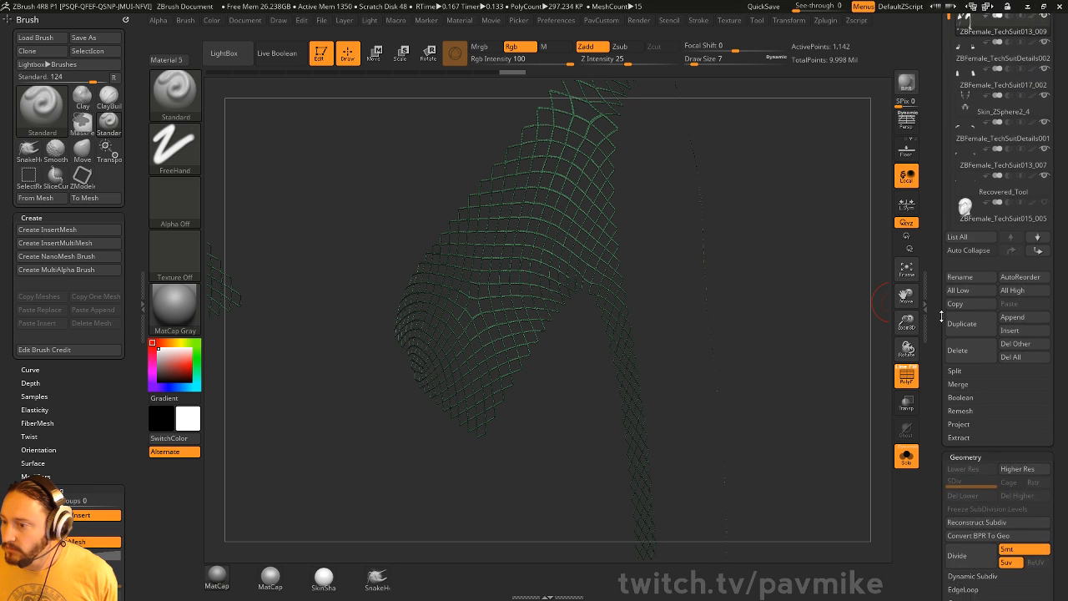
{"action": "left_click", "coordinate": [981, 333]}
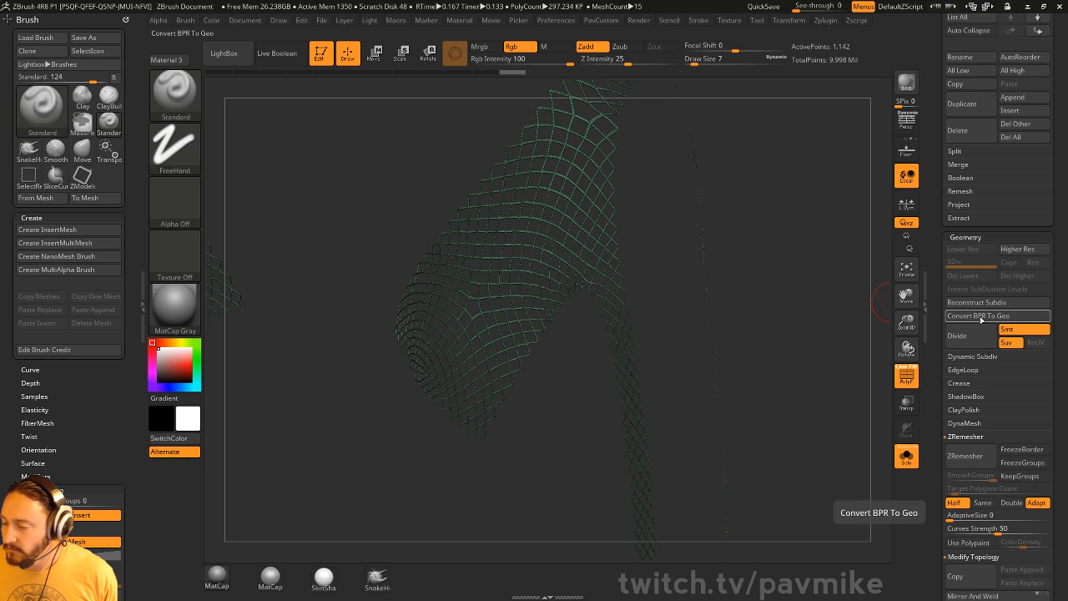
- Weld the lattice geometry's points using WeldPoints from the custom menu
{"action": "key", "text": "space"}
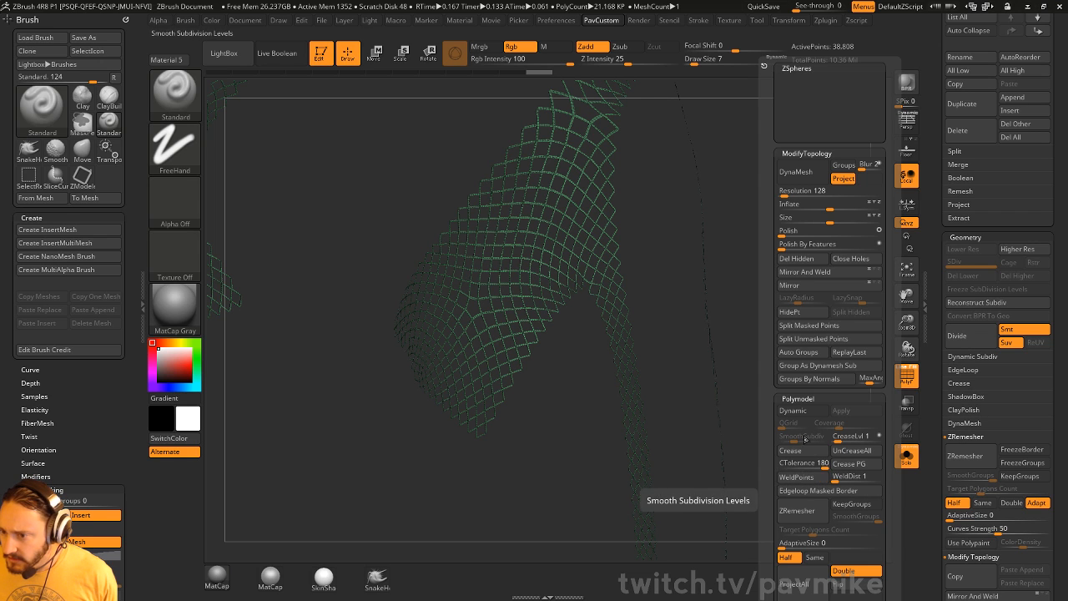
{"action": "left_click_drag", "start_coordinate": [773, 426], "coordinate": [771, 349]}
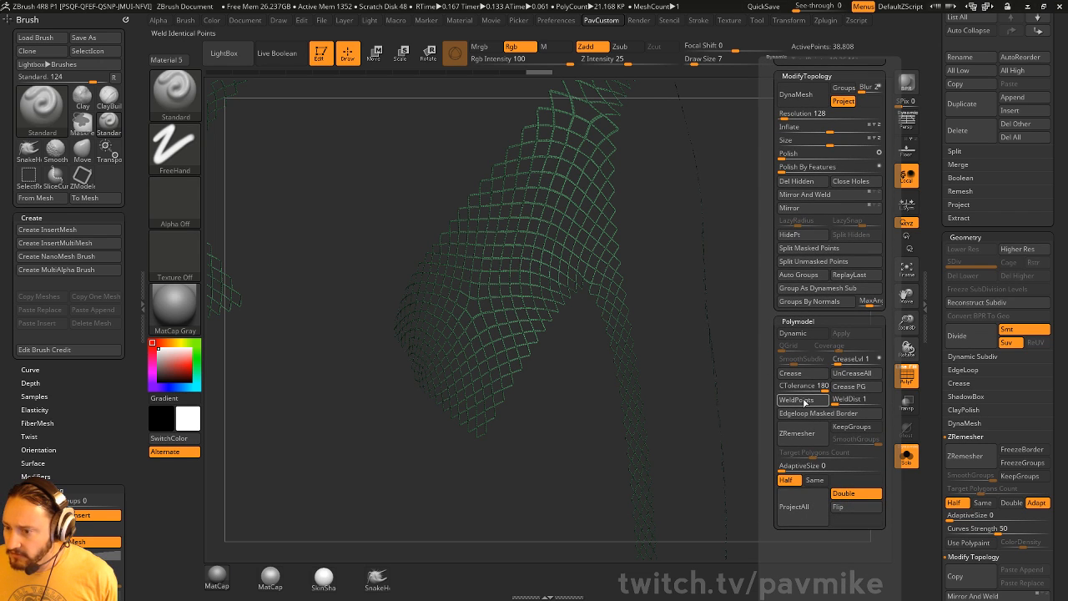
{"action": "key", "text": "space"}
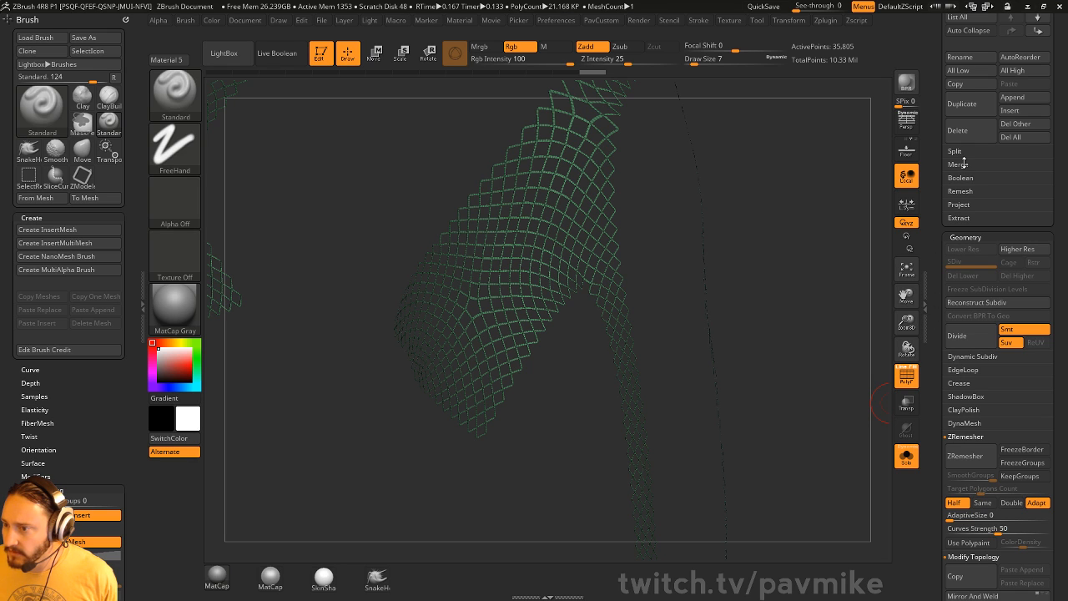
{"action": "key", "text": "shift"}
{"action": "key", "text": "shift"}
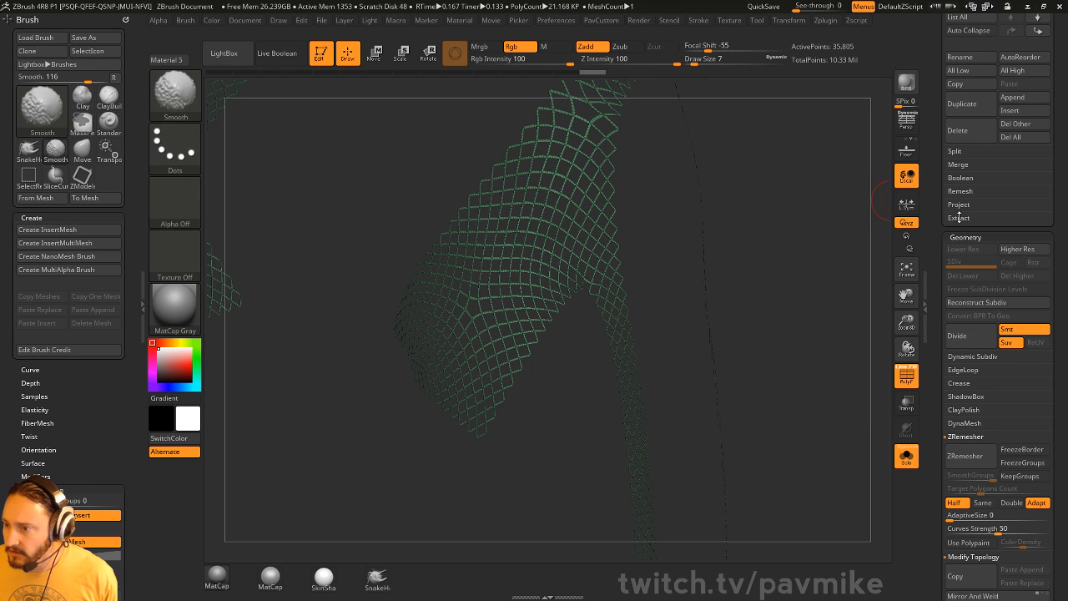
- Extract the lattice as a 0.001-thick shell after trying 0.005, and accept it as Extract2
{"action": "left_click", "coordinate": [955, 218]}
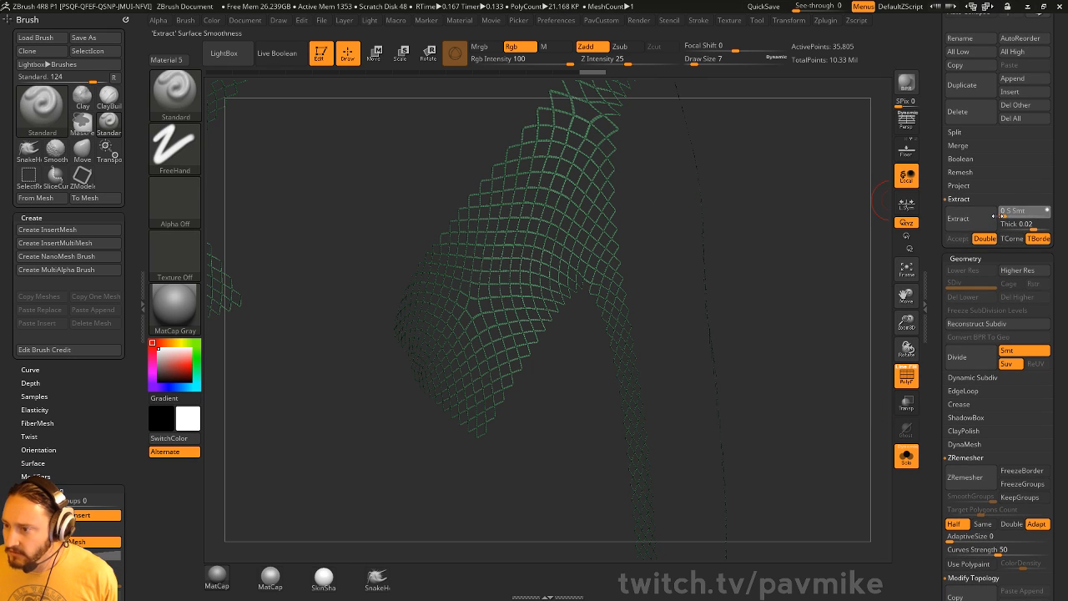
{"action": "left_click", "coordinate": [978, 222]}
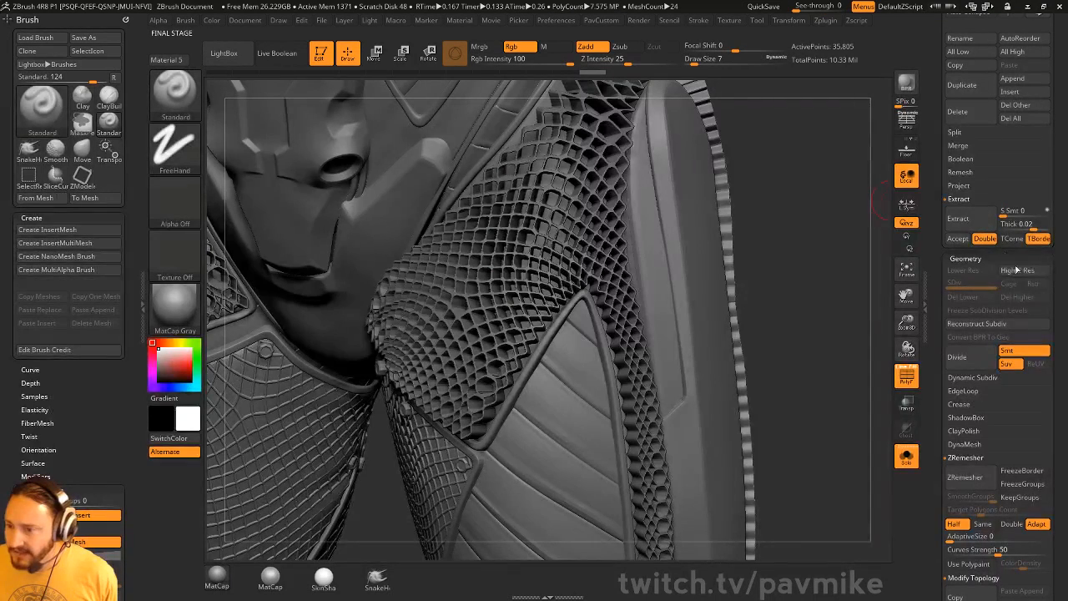
{"action": "key", "text": "ctrl+z"}
{"action": "left_click", "coordinate": [1035, 224]}
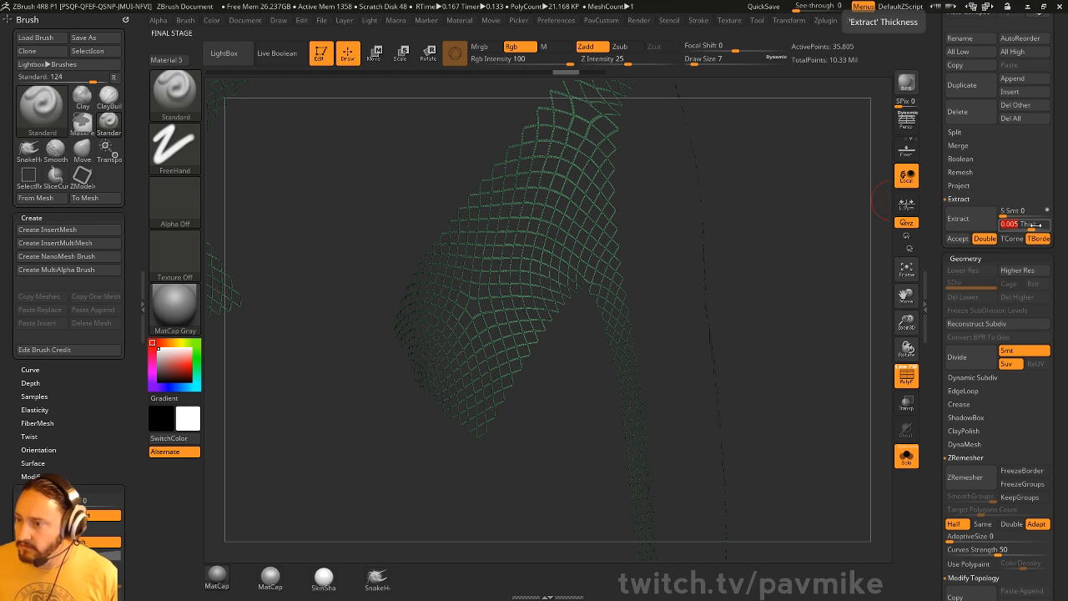
{"action": "key", "text": "Return"}
{"action": "left_click", "coordinate": [962, 218]}
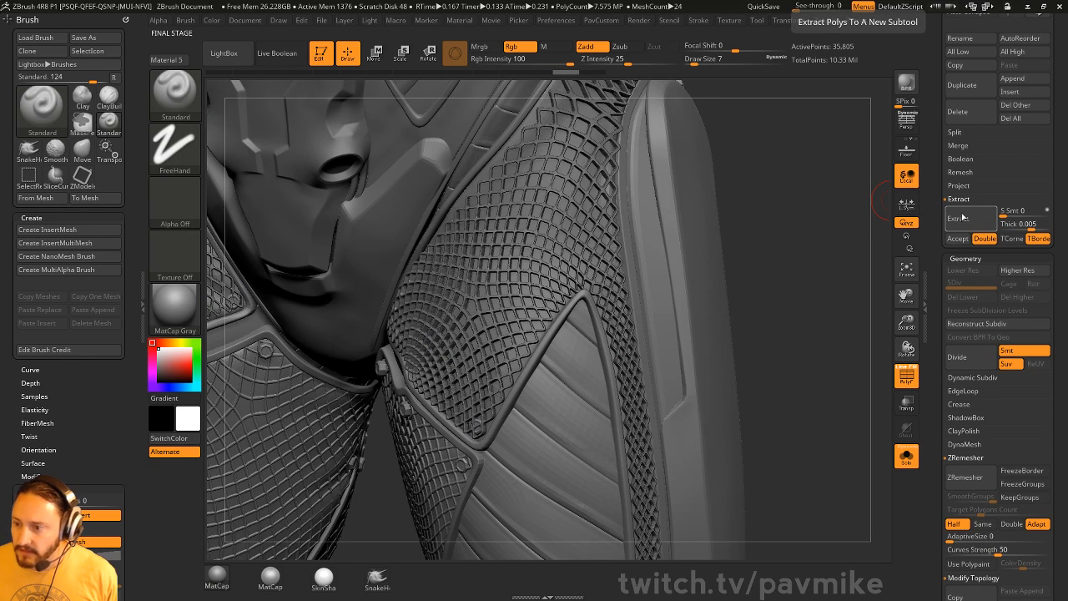
{"action": "left_click", "coordinate": [1031, 224]}
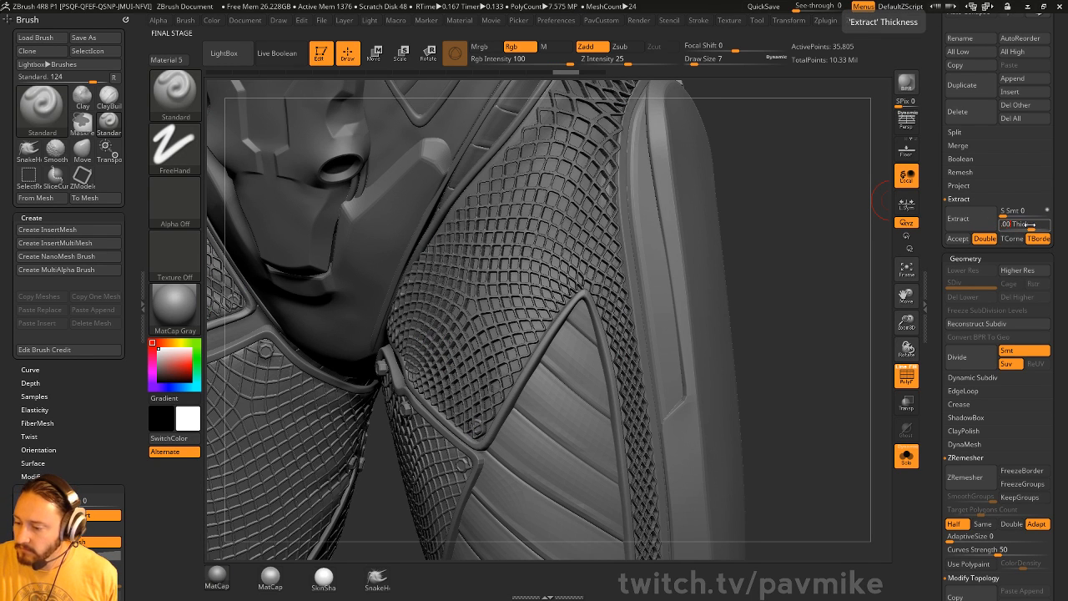
{"action": "key", "text": "Return"}
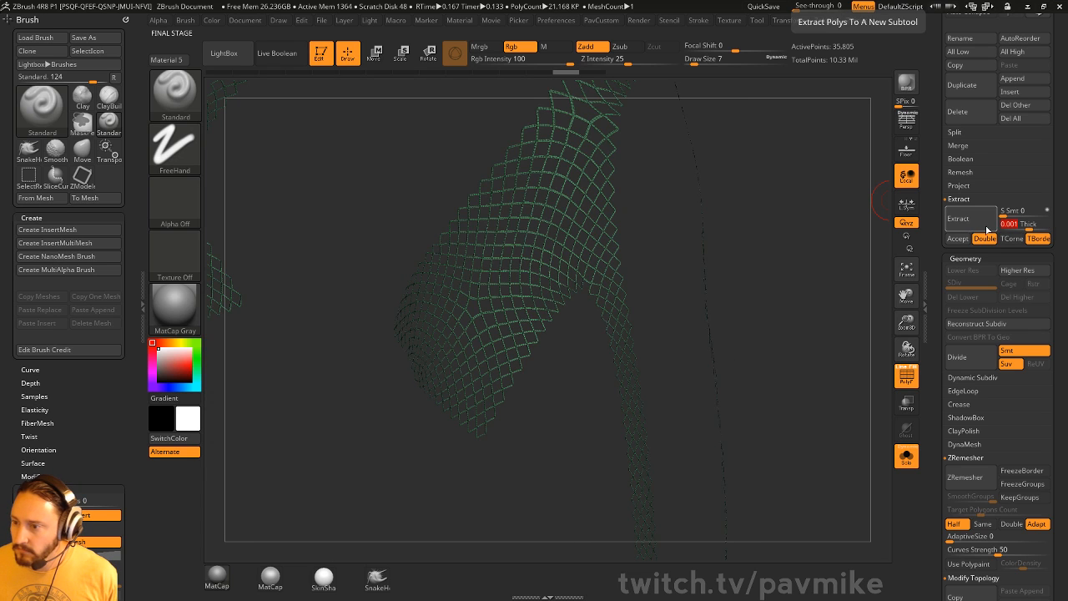
{"action": "left_click", "coordinate": [969, 222]}
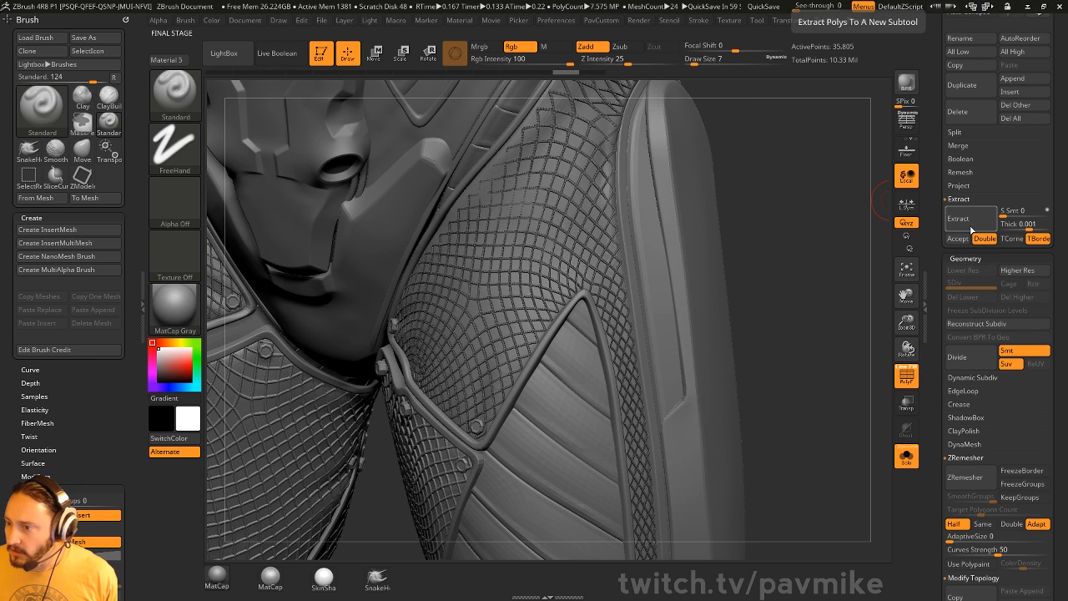
{"action": "left_click", "coordinate": [958, 239]}
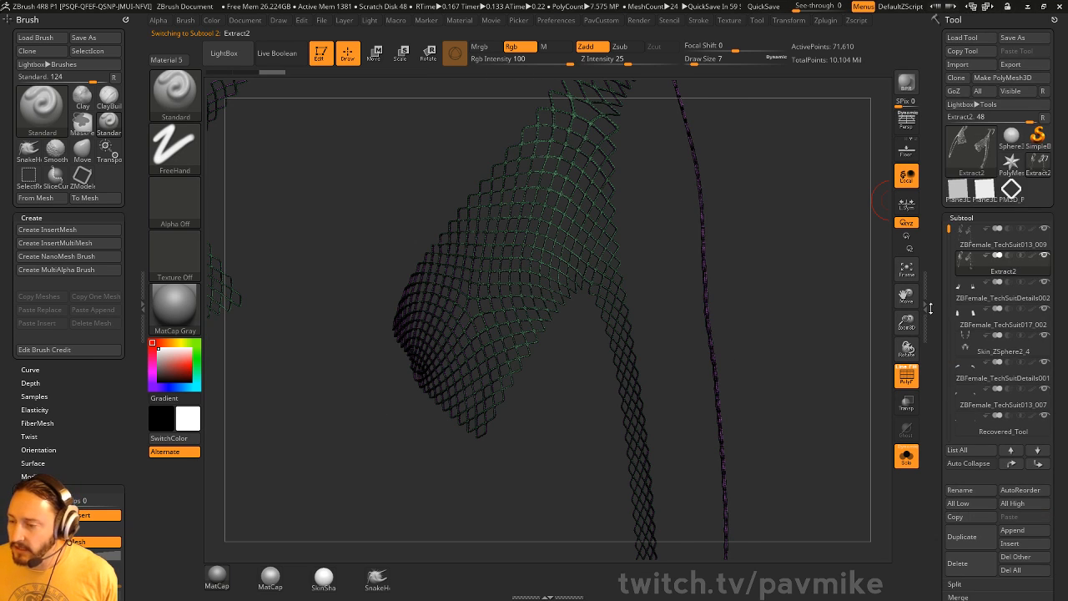
- Inspect the extracted shell, then delete the Extract2 subtool
{"action": "scroll", "coordinate": [929, 309], "scroll_direction": "down", "scroll_amount": 1}
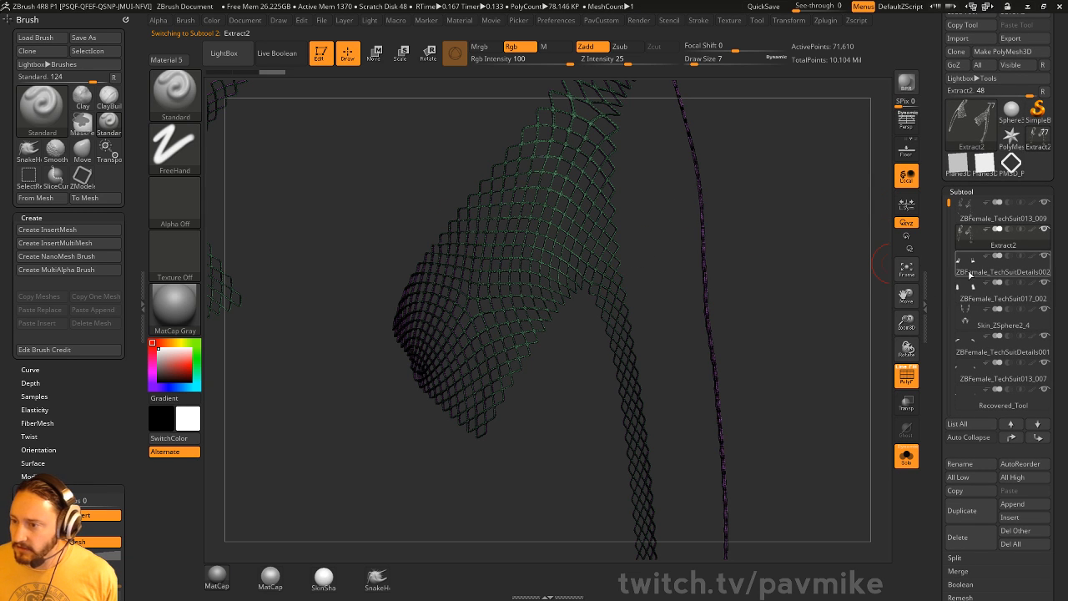
{"action": "left_click_drag", "start_coordinate": [873, 229], "coordinate": [827, 324]}
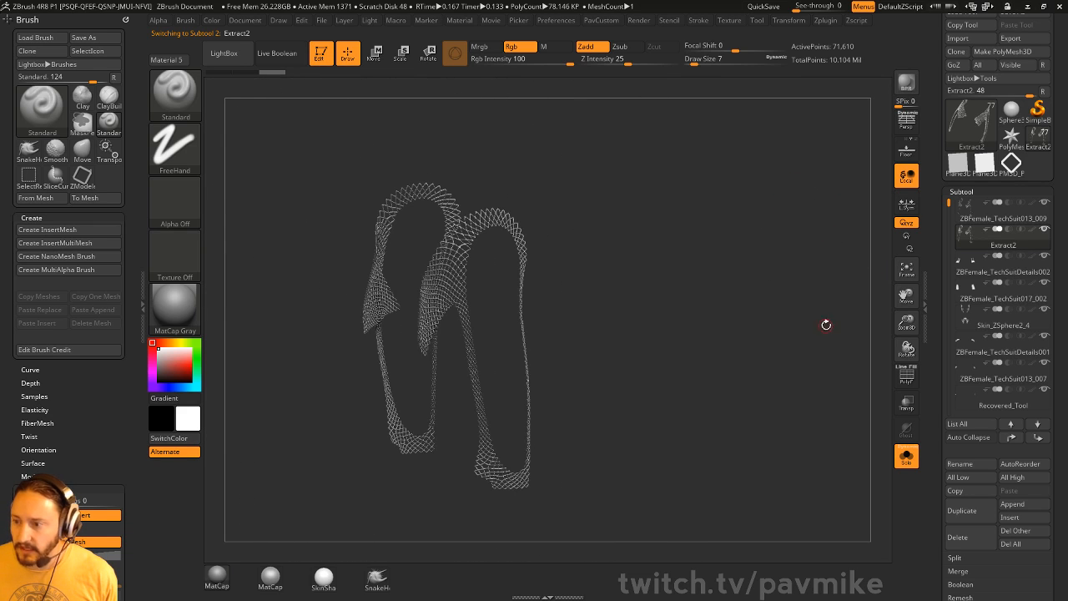
{"action": "left_click", "coordinate": [958, 537]}
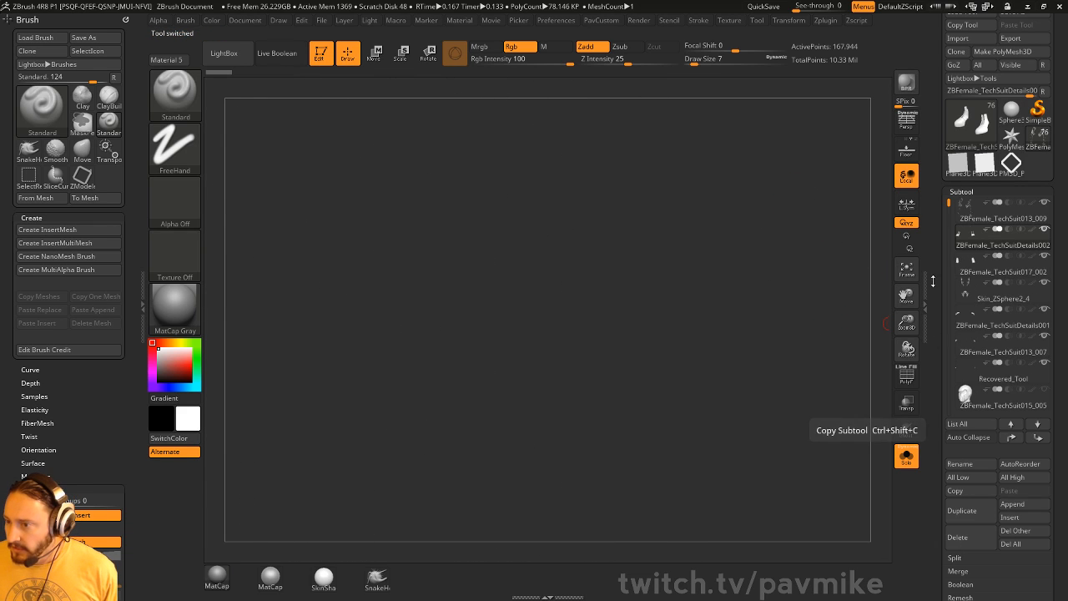
- Delete the ZBFemale_TechSuit013_009 shoulder subtool and turn Solo off
{"action": "left_click", "coordinate": [970, 221]}
{"action": "left_click_drag", "start_coordinate": [711, 246], "coordinate": [822, 225]}
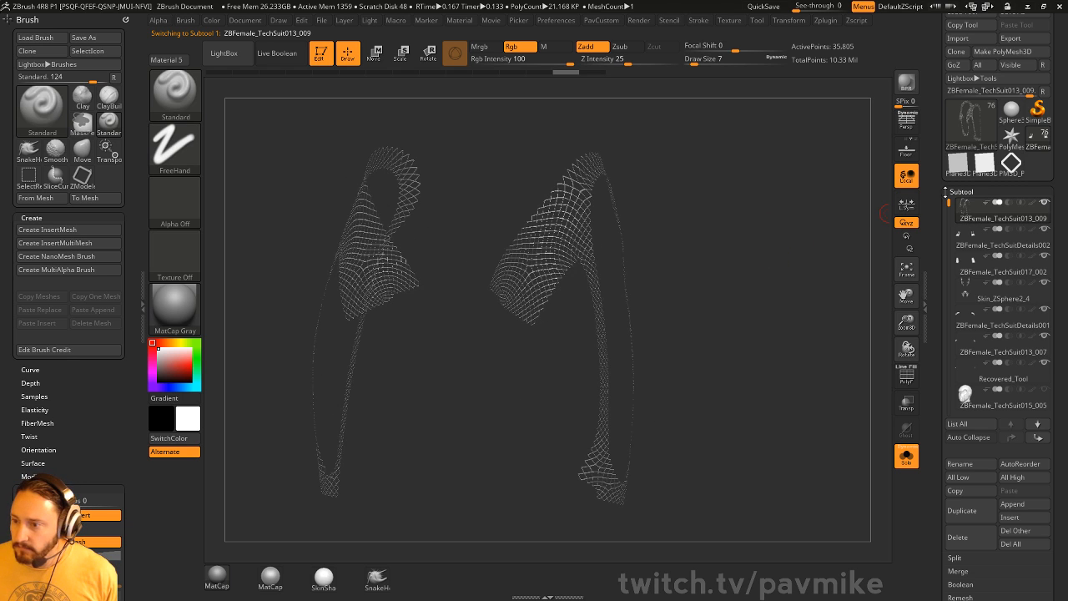
{"action": "left_click", "coordinate": [974, 539]}
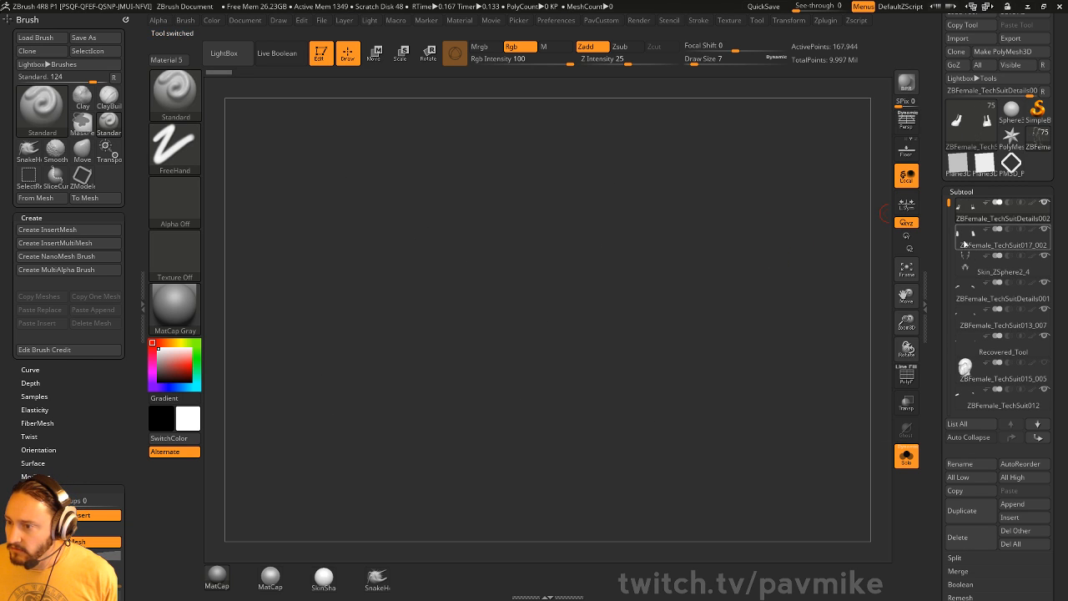
{"action": "left_click", "coordinate": [905, 466]}
- Frame the full armored figure facing front, then launch a program from the Windows Start menu
{"action": "key", "text": "f"}
{"action": "key", "text": "f"}
{"action": "left_click_drag", "start_coordinate": [691, 246], "coordinate": [797, 273]}
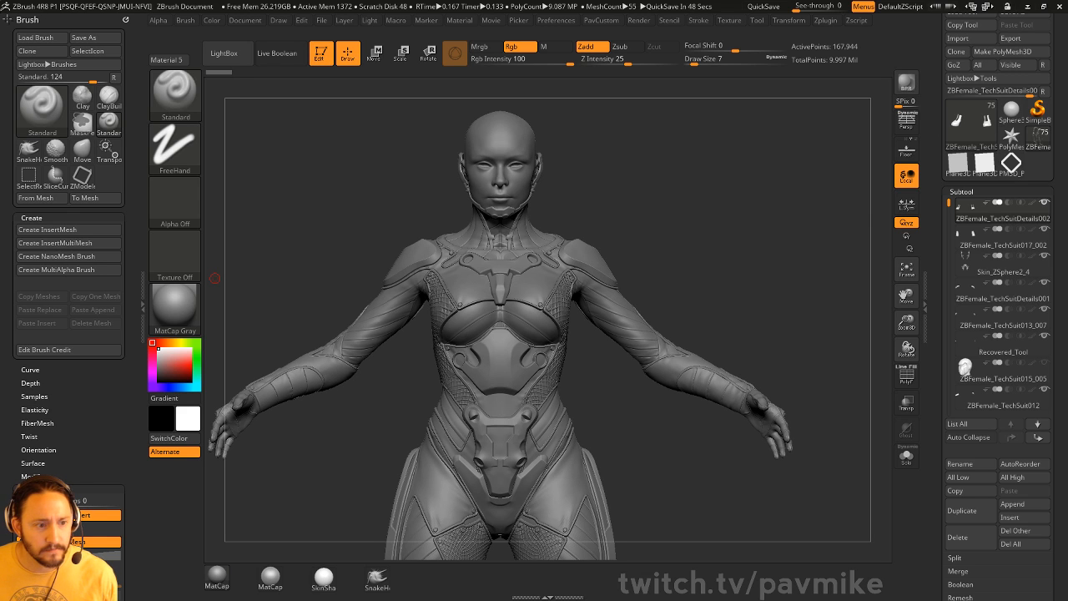
{"action": "key", "text": "super"}
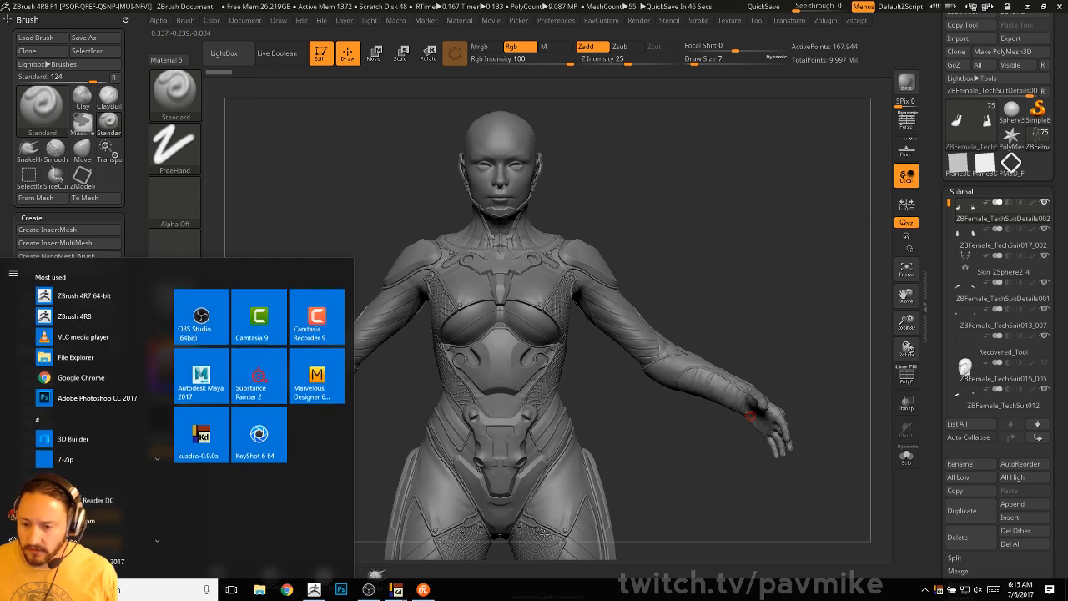
{"action": "left_click", "coordinate": [285, 590]}
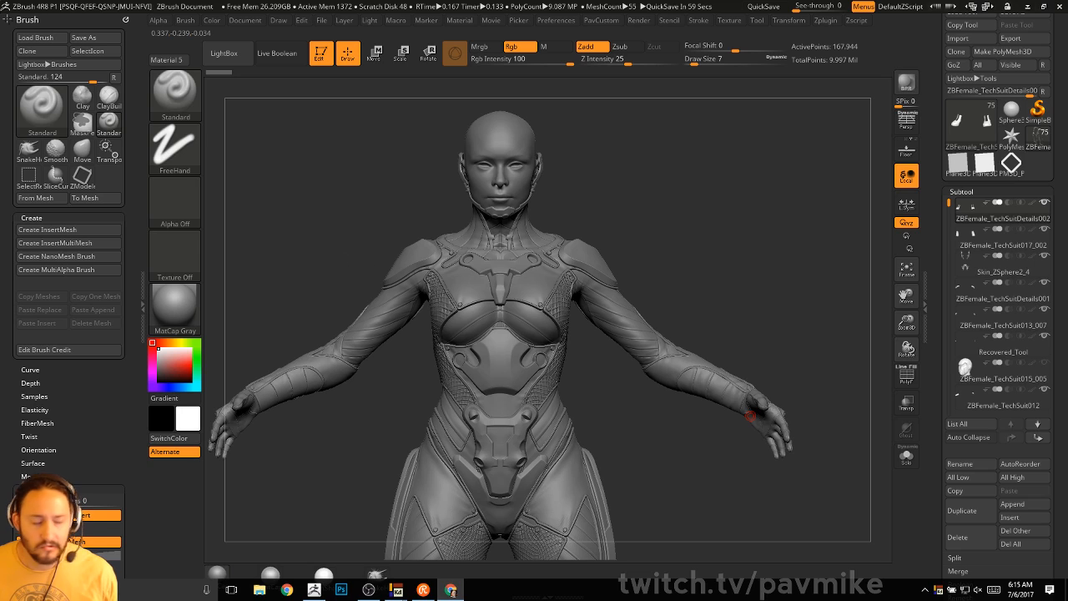
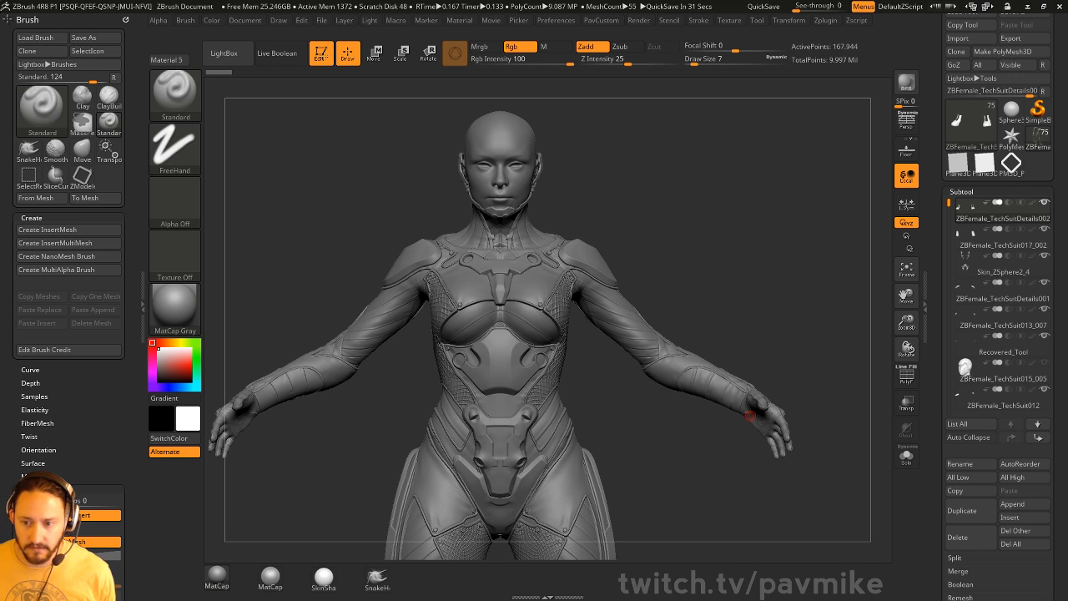
- Turn the figure to a three-quarter view and lower Draw Size from 7 to 4
{"action": "mouse_move", "coordinate": [807, 314]}
{"action": "left_mouse_down"}
{"action": "mouse_move", "coordinate": [734, 282]}
{"action": "mouse_move", "coordinate": [792, 210]}
{"action": "mouse_move", "coordinate": [752, 308]}
{"action": "left_mouse_up"}
{"action": "type", "text": "s4"}
{"action": "key", "text": "Return"}
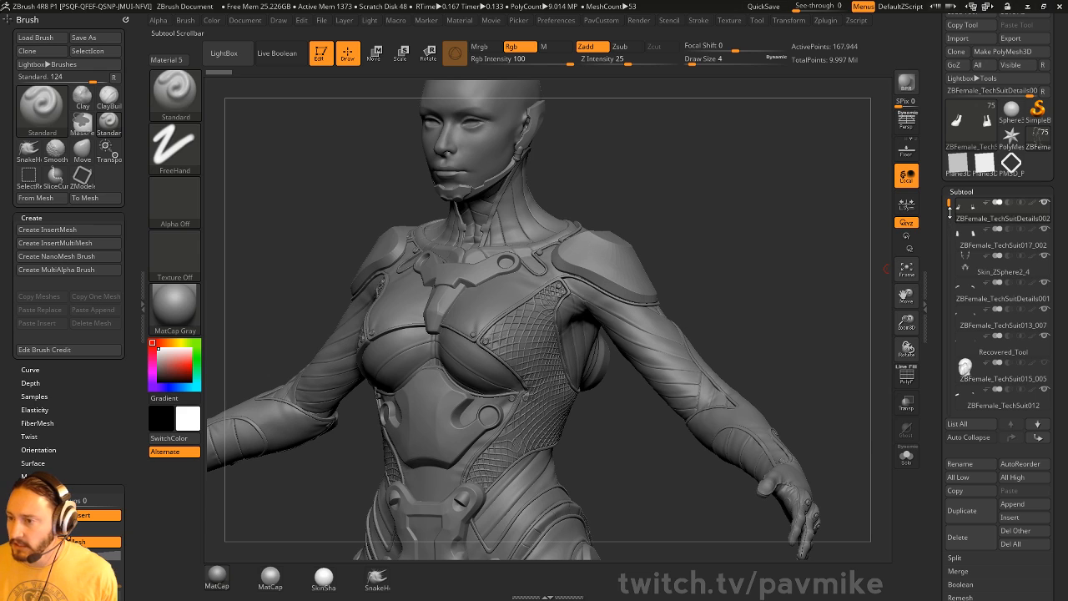
{"action": "left_click_drag", "start_coordinate": [949, 200], "coordinate": [950, 398]}
- Append a Sphere3D subtool and make the new sphere the active subtool
{"action": "left_click", "coordinate": [1013, 504]}
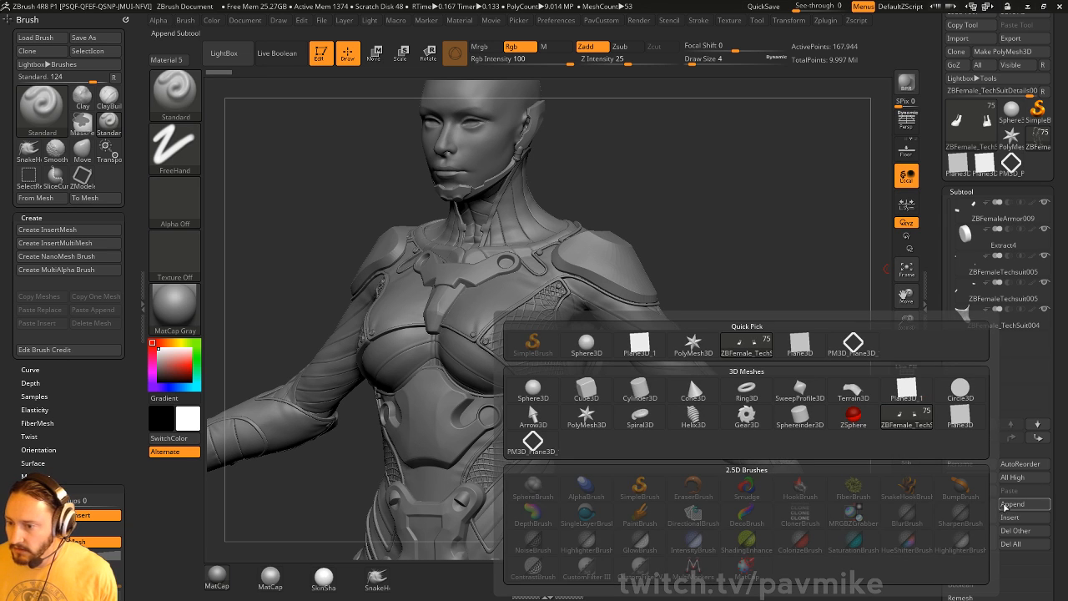
{"action": "left_click", "coordinate": [533, 388]}
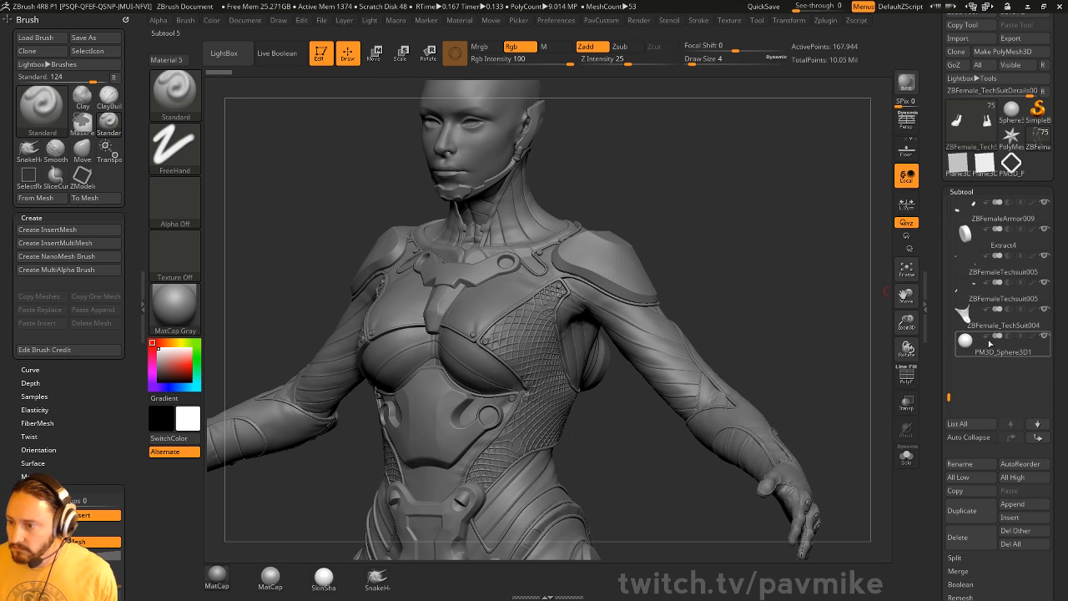
{"action": "left_click", "coordinate": [991, 351]}
{"action": "mouse_move", "coordinate": [935, 383]}
{"action": "left_mouse_down"}
{"action": "mouse_move", "coordinate": [932, 224]}
{"action": "mouse_move", "coordinate": [948, 322]}
{"action": "left_mouse_up"}
{"action": "key", "text": "shift"}
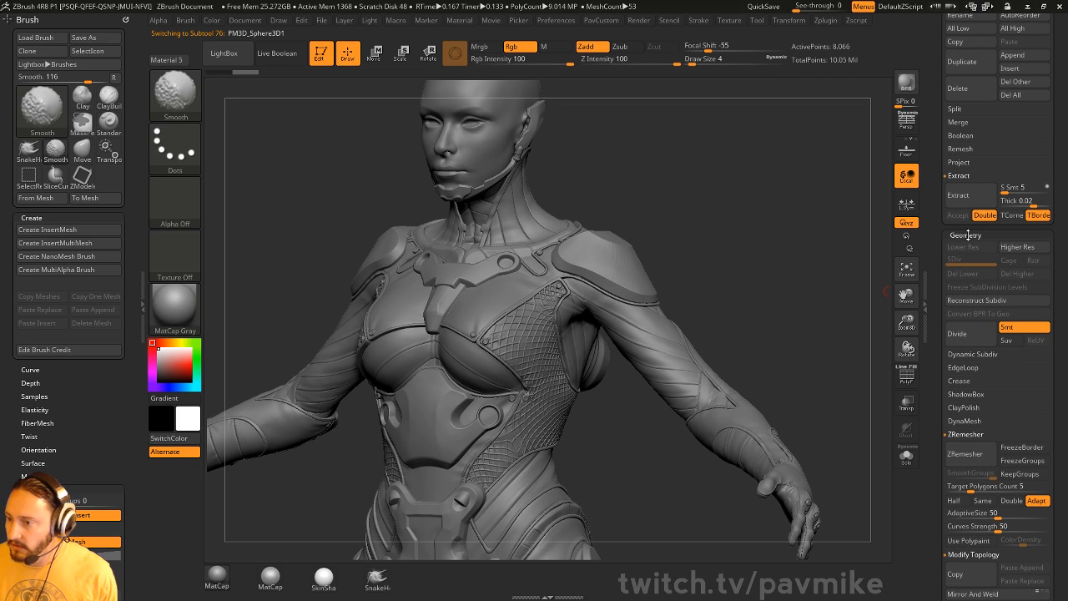
- Collapse the Remesh, Modify Topology, ArrayMesh and NanoMesh panels, then turn on Surface Noise
{"action": "left_click", "coordinate": [966, 437]}
{"action": "left_click", "coordinate": [969, 450]}
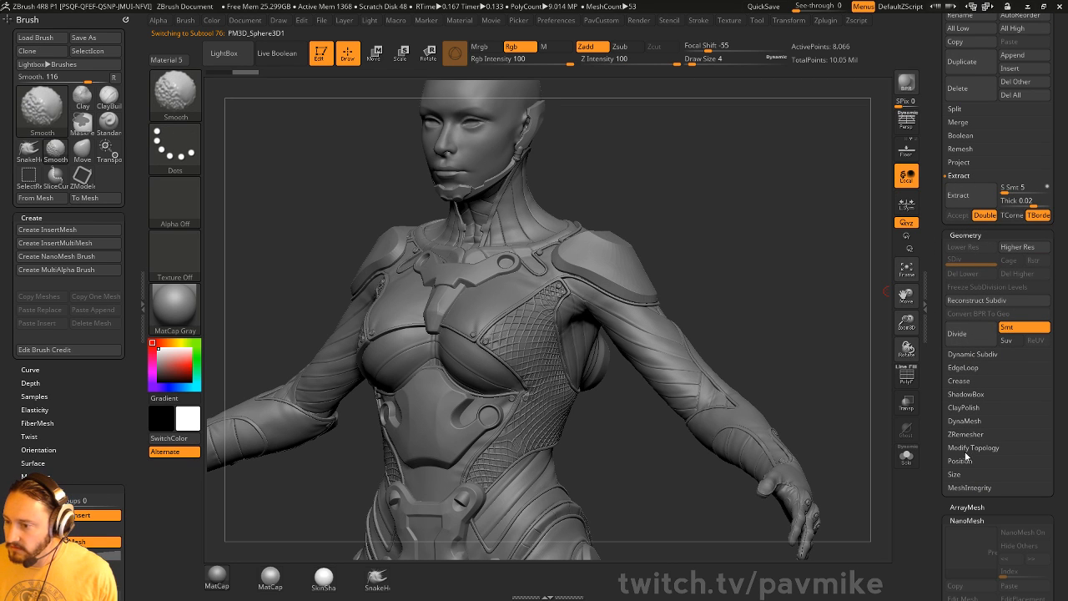
{"action": "left_click", "coordinate": [964, 506]}
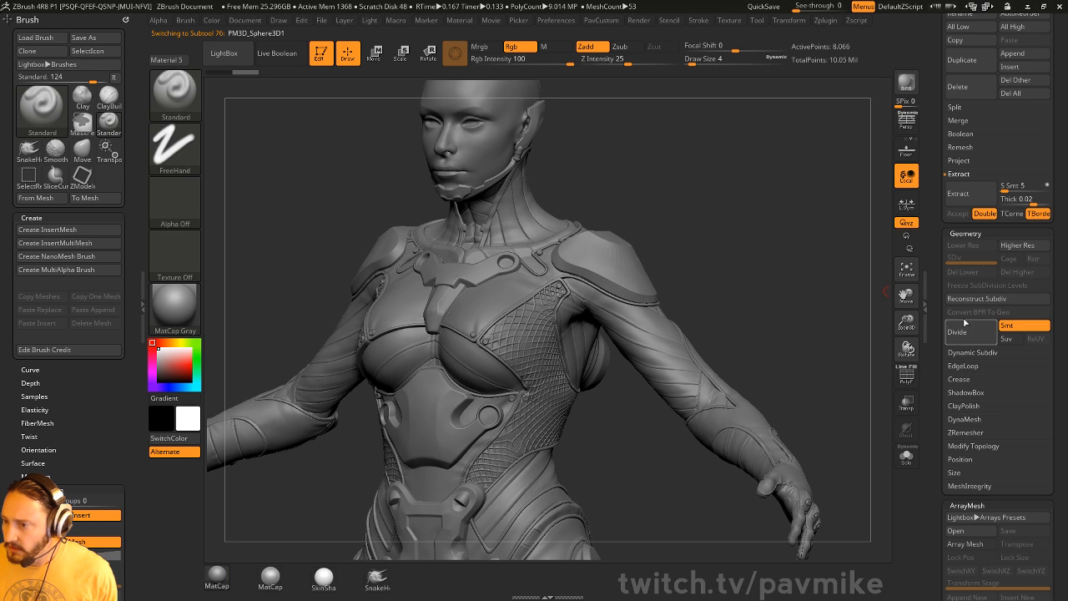
{"action": "mouse_move", "coordinate": [943, 289]}
{"action": "left_mouse_down"}
{"action": "mouse_move", "coordinate": [927, 202]}
{"action": "mouse_move", "coordinate": [930, 211]}
{"action": "left_mouse_up"}
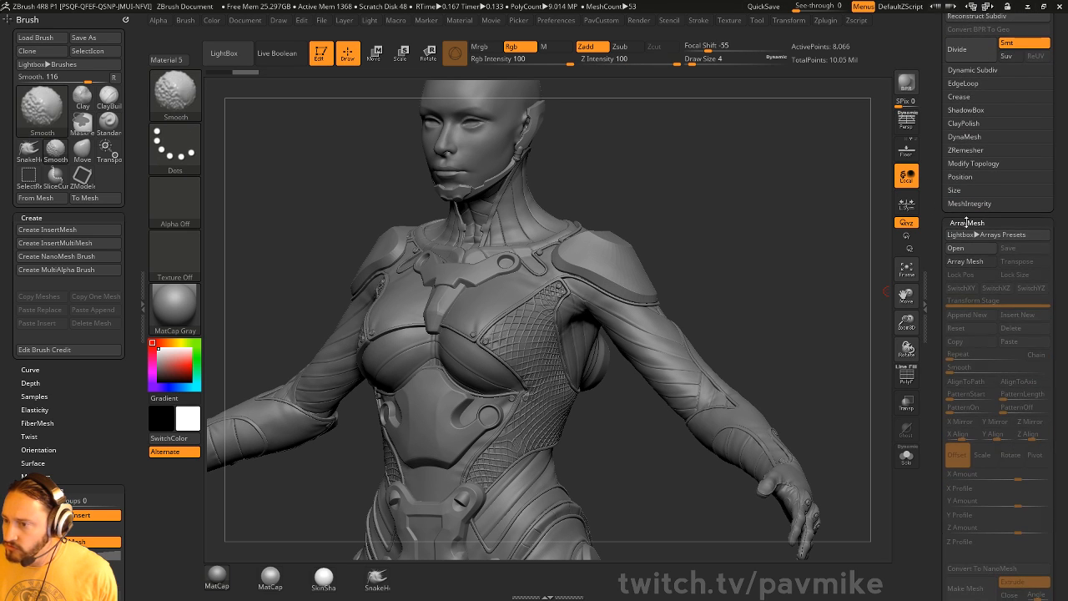
{"action": "left_click", "coordinate": [959, 222], "text": "shift"}
{"action": "left_click", "coordinate": [963, 237]}
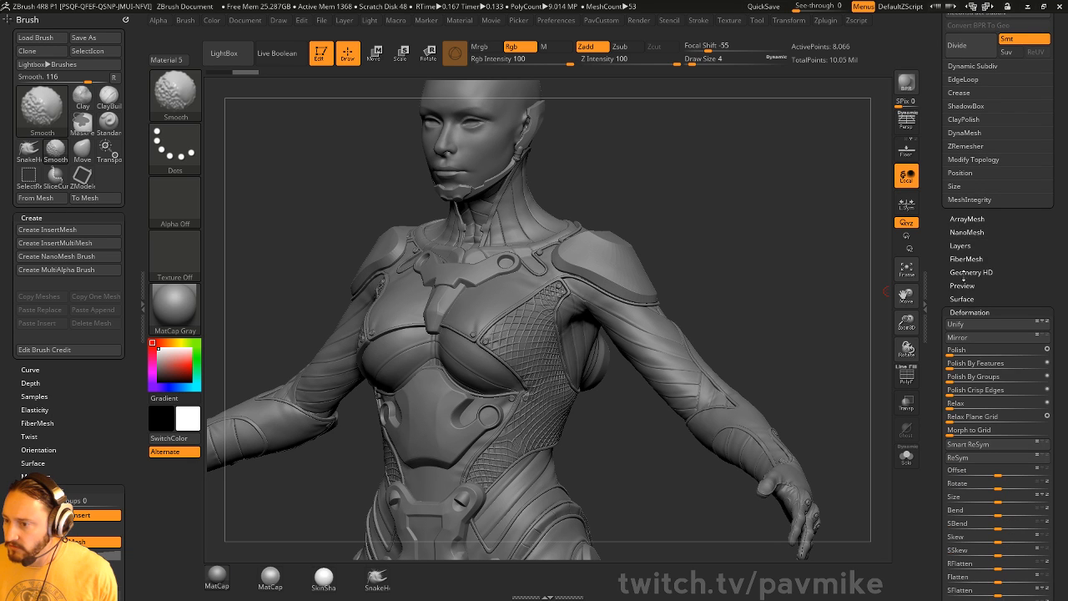
{"action": "left_click", "coordinate": [961, 298], "text": "shift"}
{"action": "left_click", "coordinate": [969, 311]}
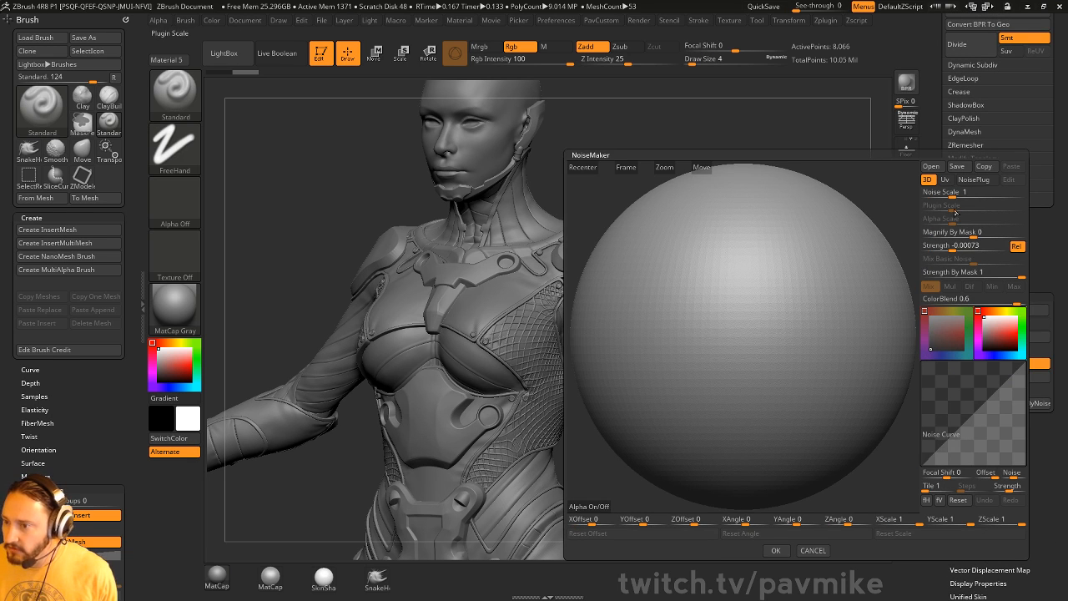
- Apply noise with scale 76.60524, strength 0.00093 and a reshaped pitted noise curve
{"action": "left_click", "coordinate": [960, 246]}
{"action": "left_click_drag", "start_coordinate": [964, 245], "coordinate": [986, 247]}
{"action": "left_click_drag", "start_coordinate": [953, 192], "coordinate": [993, 193]}
{"action": "left_click_drag", "start_coordinate": [988, 249], "coordinate": [976, 250]}
{"action": "left_click_drag", "start_coordinate": [949, 438], "coordinate": [943, 460]}
{"action": "left_click_drag", "start_coordinate": [968, 423], "coordinate": [1003, 385]}
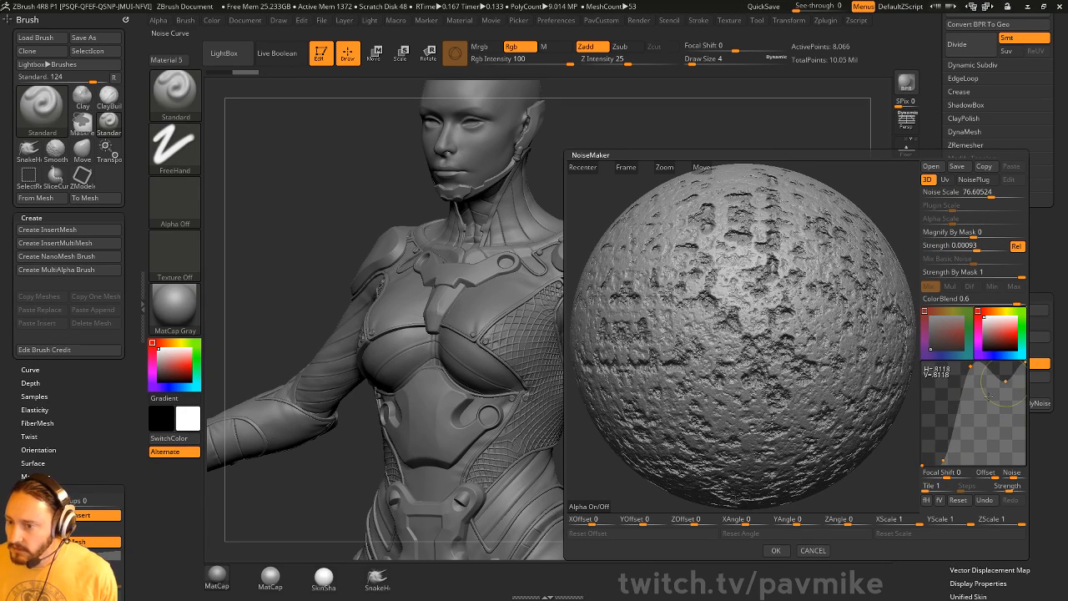
{"action": "left_click", "coordinate": [785, 551]}
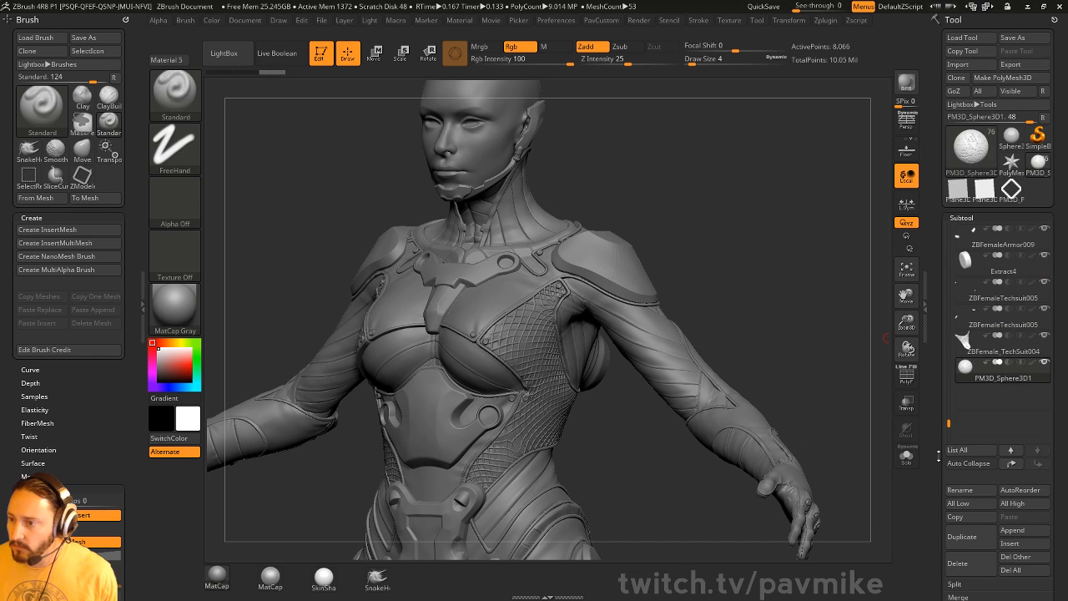
- Frame the model and move the noisy sphere up and to the right
{"action": "key", "text": "f"}
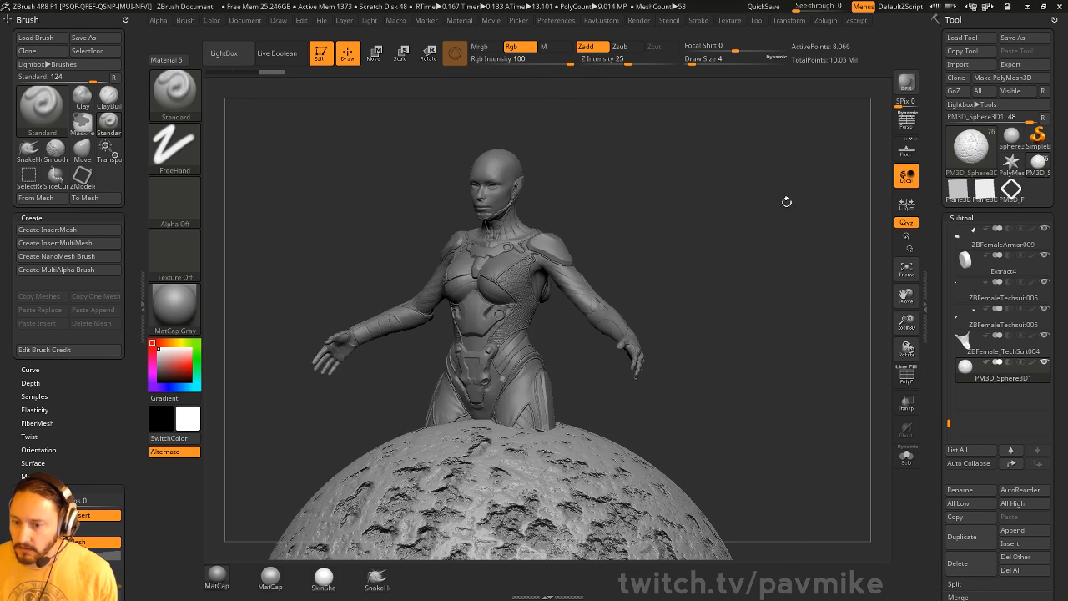
{"action": "left_click_drag", "start_coordinate": [749, 199], "coordinate": [780, 207], "text": "shift"}
{"action": "left_click_drag", "start_coordinate": [764, 242], "coordinate": [778, 109], "text": "alt"}
{"action": "key", "text": "w"}
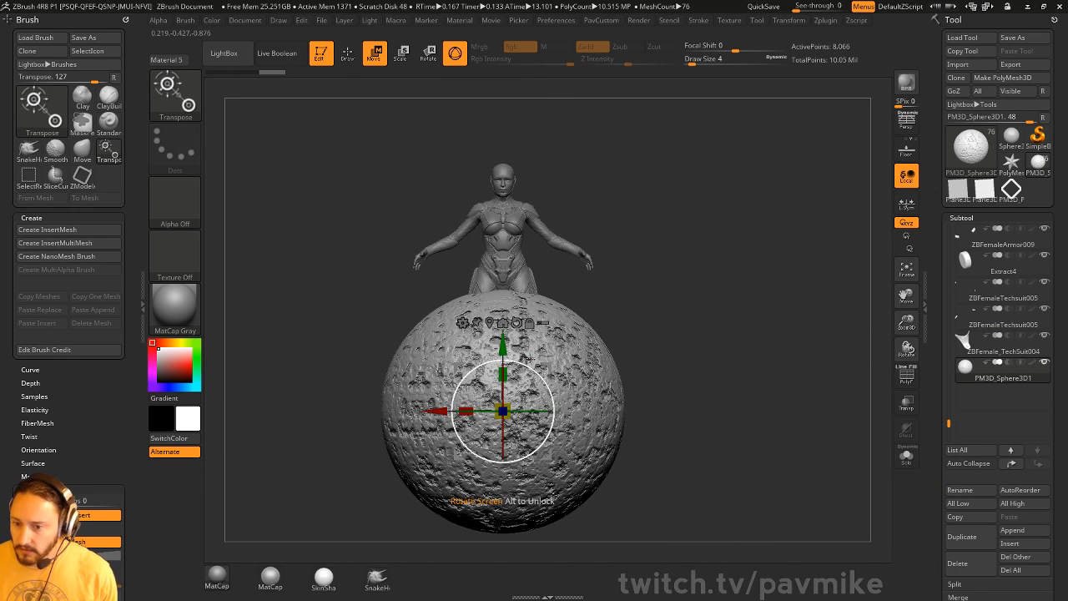
{"action": "left_click_drag", "start_coordinate": [503, 411], "coordinate": [634, 242]}
{"action": "key", "text": "q"}
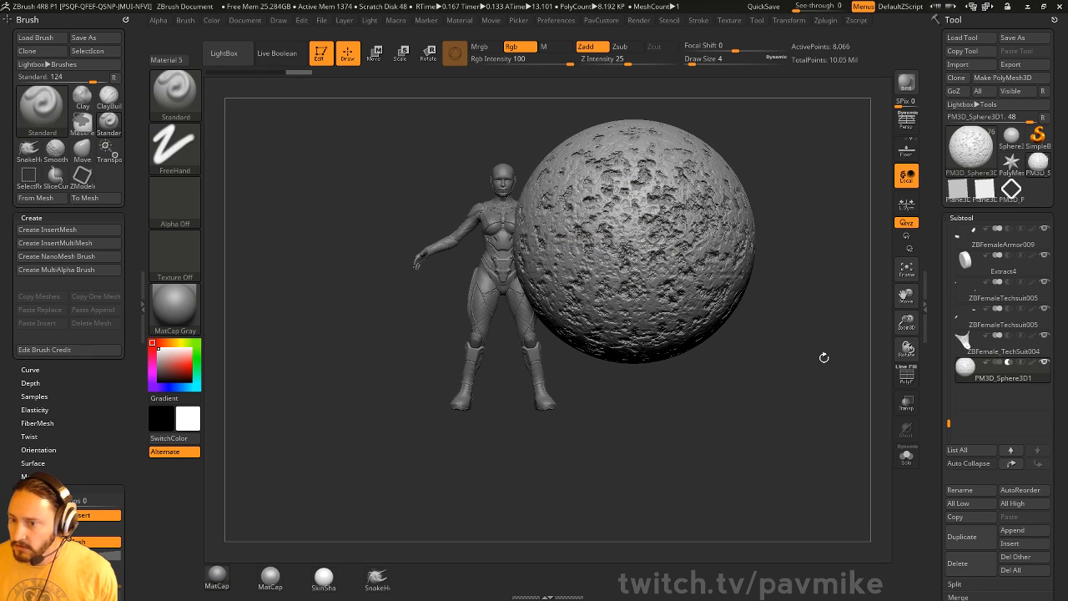
{"action": "left_click_drag", "start_coordinate": [823, 357], "coordinate": [803, 426], "text": "alt"}
- Turn on Live Boolean and inspect the sphere's cut from several angles
{"action": "left_click", "coordinate": [277, 53]}
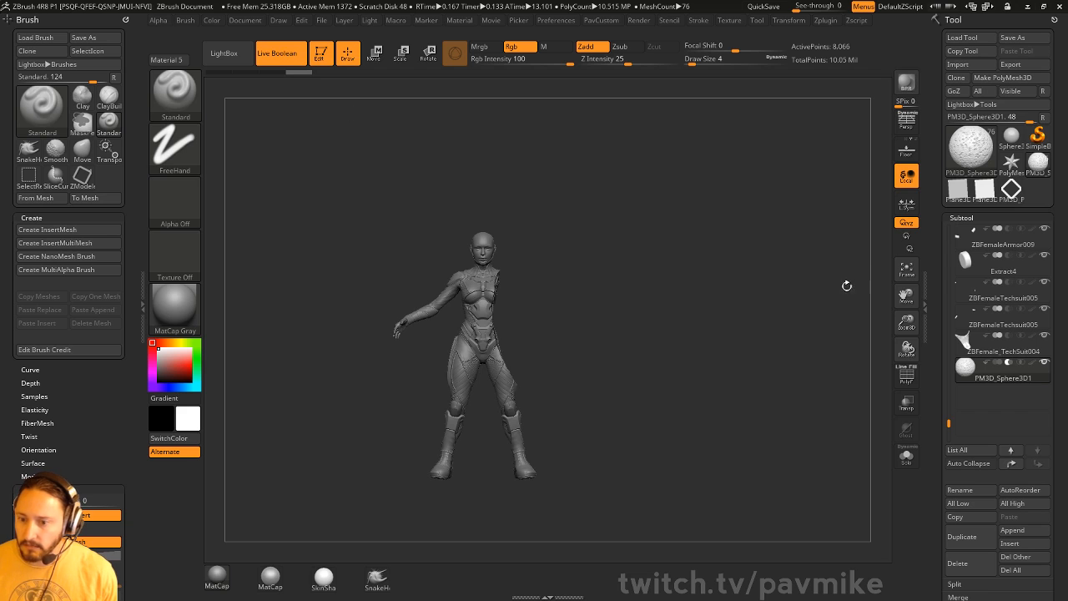
{"action": "mouse_move", "coordinate": [846, 286]}
{"action": "left_mouse_down"}
{"action": "mouse_move", "coordinate": [807, 290]}
{"action": "mouse_move", "coordinate": [824, 346]}
{"action": "mouse_move", "coordinate": [821, 388]}
{"action": "left_mouse_up"}
{"action": "left_click_drag", "start_coordinate": [716, 206], "coordinate": [820, 251], "text": "alt"}
{"action": "left_click_drag", "start_coordinate": [825, 299], "coordinate": [697, 283], "text": "alt"}
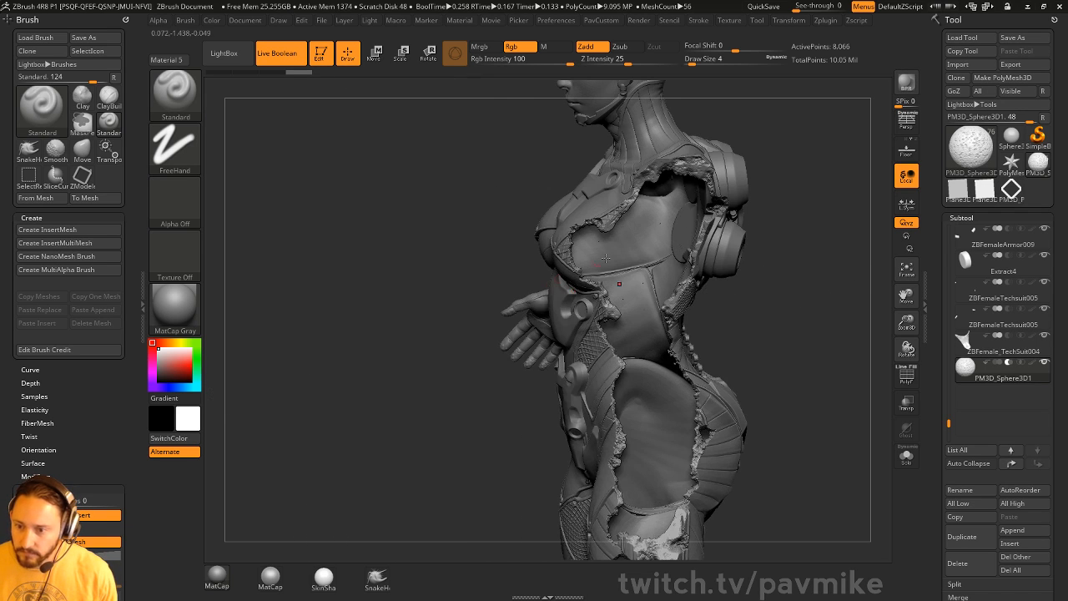
{"action": "left_click_drag", "start_coordinate": [721, 499], "coordinate": [709, 389], "text": "alt"}
{"action": "left_click_drag", "start_coordinate": [850, 228], "coordinate": [898, 222]}
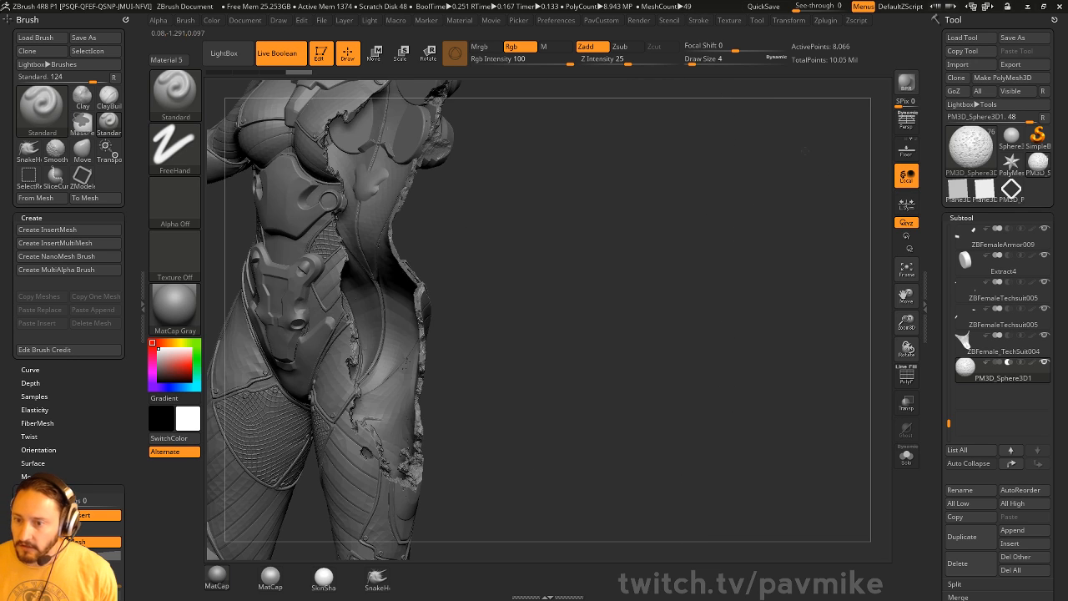
{"action": "left_click_drag", "start_coordinate": [802, 219], "coordinate": [843, 359]}
- Select the sphere subtool, move the cutter upward, and recheck the Live Boolean result
{"action": "key", "text": "w"}
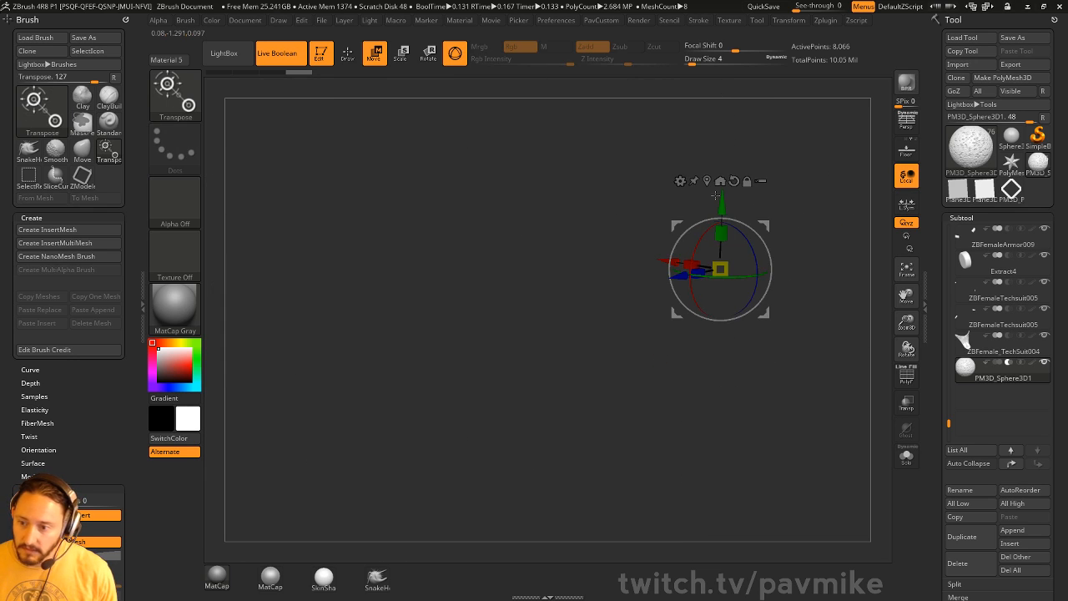
{"action": "left_click", "coordinate": [1004, 369]}
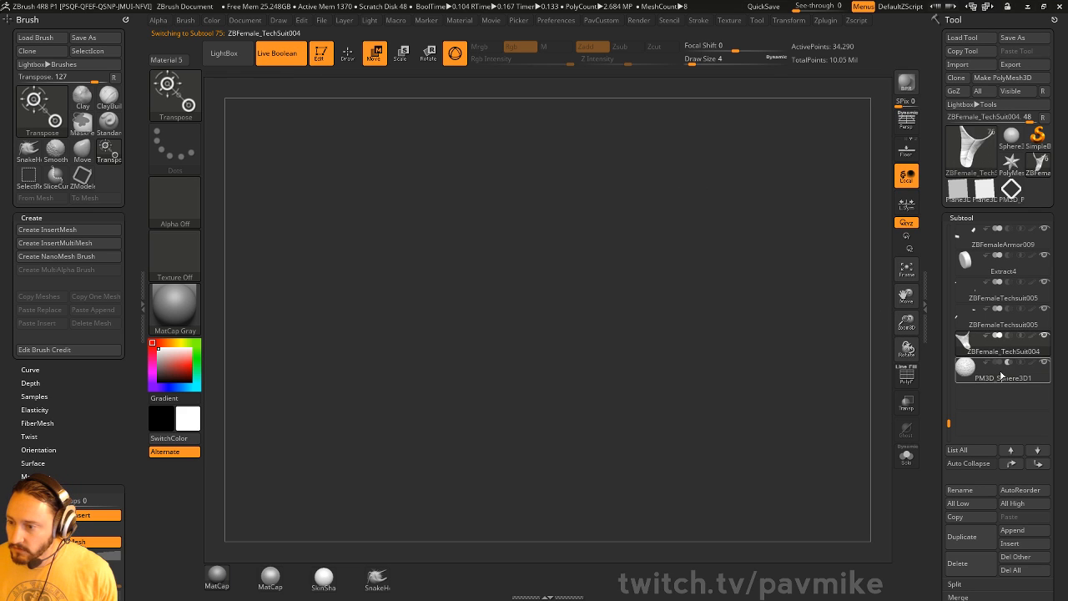
{"action": "left_click_drag", "start_coordinate": [727, 257], "coordinate": [730, 162]}
{"action": "left_click", "coordinate": [292, 57]}
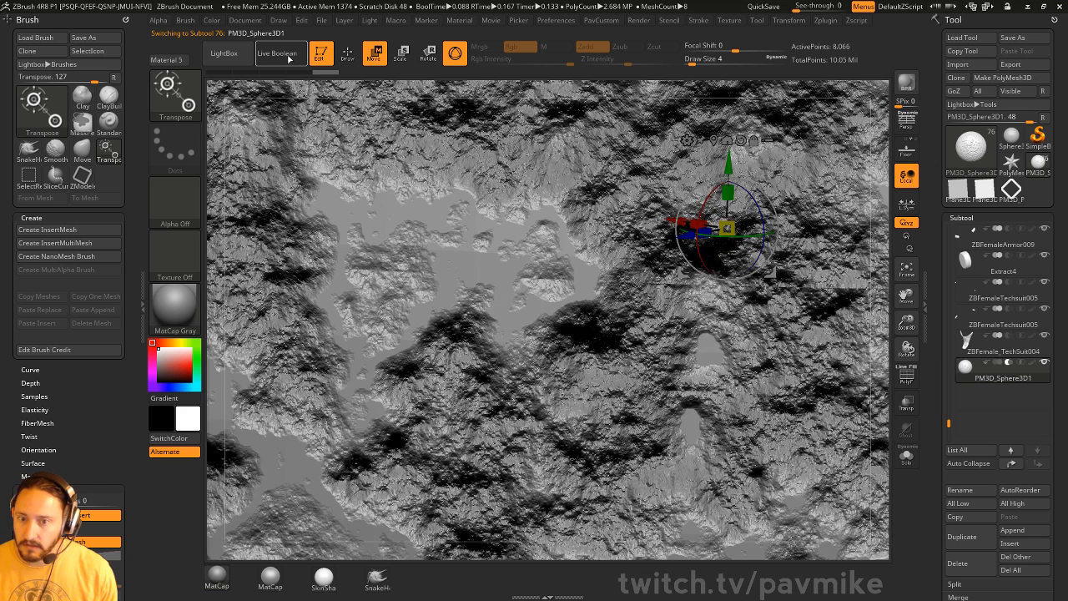
{"action": "left_click", "coordinate": [292, 57]}
{"action": "key", "text": "f"}
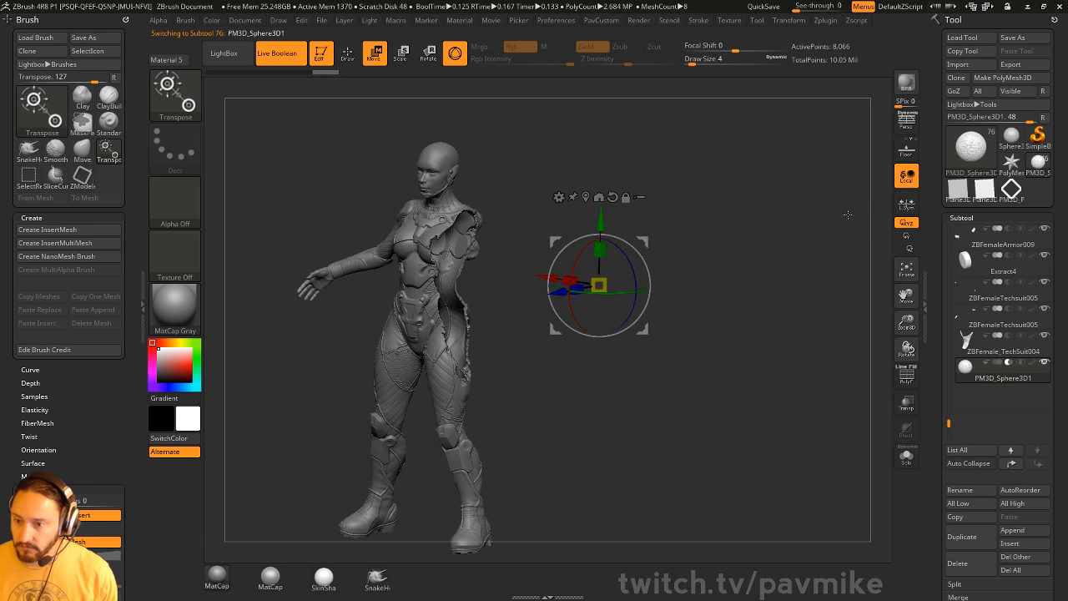
{"action": "left_click_drag", "start_coordinate": [773, 232], "coordinate": [793, 253], "text": "alt"}
- Move the sphere cutter through the torso, off the figure, and back across it
{"action": "left_click_drag", "start_coordinate": [665, 240], "coordinate": [557, 248]}
{"action": "left_click_drag", "start_coordinate": [617, 264], "coordinate": [289, 331]}
{"action": "left_click_drag", "start_coordinate": [666, 249], "coordinate": [402, 245]}
{"action": "left_click_drag", "start_coordinate": [689, 235], "coordinate": [744, 209], "text": "shift"}
{"action": "left_click_drag", "start_coordinate": [408, 336], "coordinate": [393, 260]}
{"action": "left_click_drag", "start_coordinate": [428, 302], "coordinate": [727, 315]}
- Open the Boolean options, return to the front view, and delete the sphere subtool
{"action": "key", "text": "q"}
{"action": "mouse_move", "coordinate": [783, 278]}
{"action": "left_mouse_down"}
{"action": "mouse_move", "coordinate": [705, 292]}
{"action": "mouse_move", "coordinate": [872, 301]}
{"action": "mouse_move", "coordinate": [740, 271]}
{"action": "mouse_move", "coordinate": [751, 271]}
{"action": "left_mouse_up"}
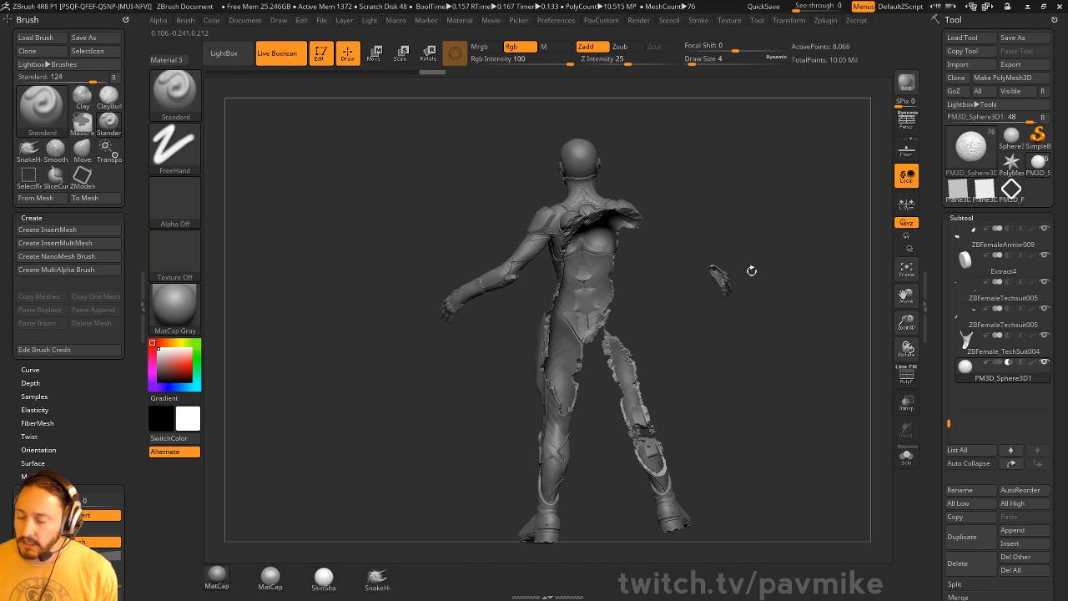
{"action": "left_click_drag", "start_coordinate": [941, 341], "coordinate": [934, 265]}
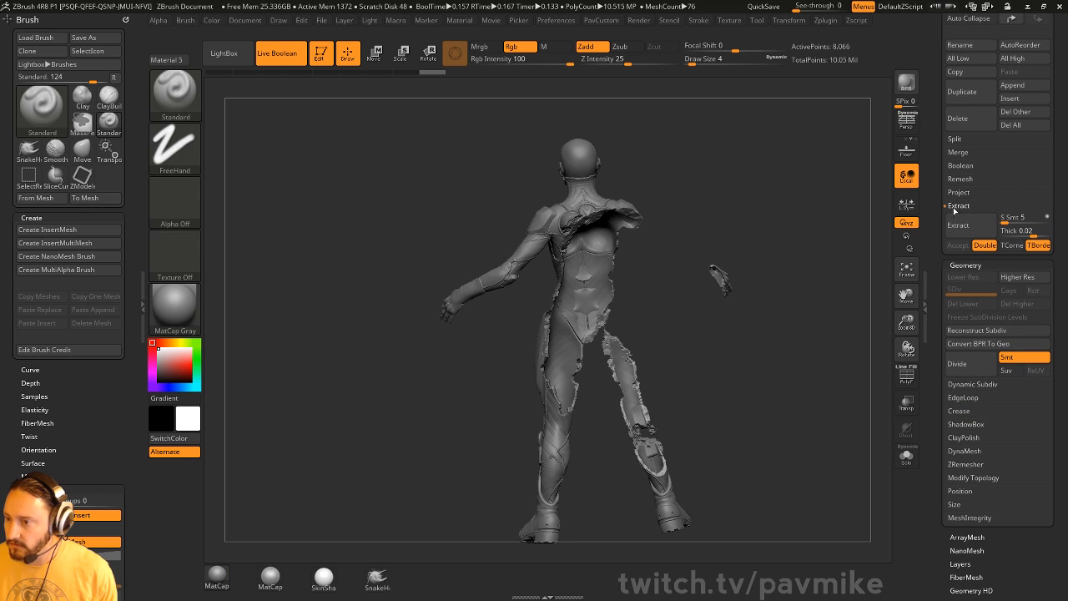
{"action": "left_click", "coordinate": [960, 166]}
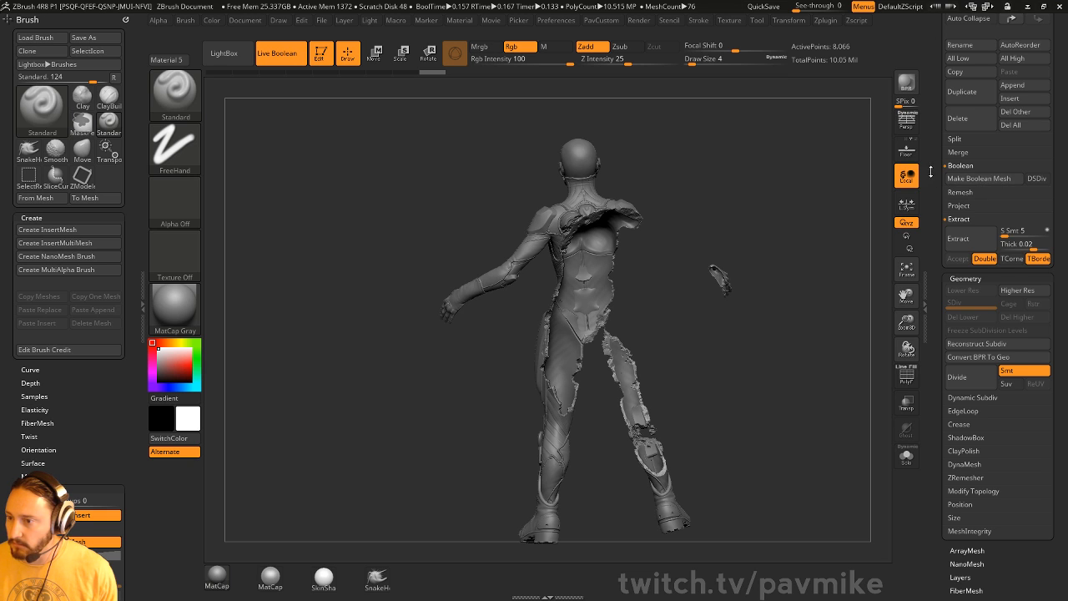
{"action": "left_click_drag", "start_coordinate": [931, 171], "coordinate": [931, 244]}
{"action": "left_click_drag", "start_coordinate": [811, 201], "coordinate": [681, 195]}
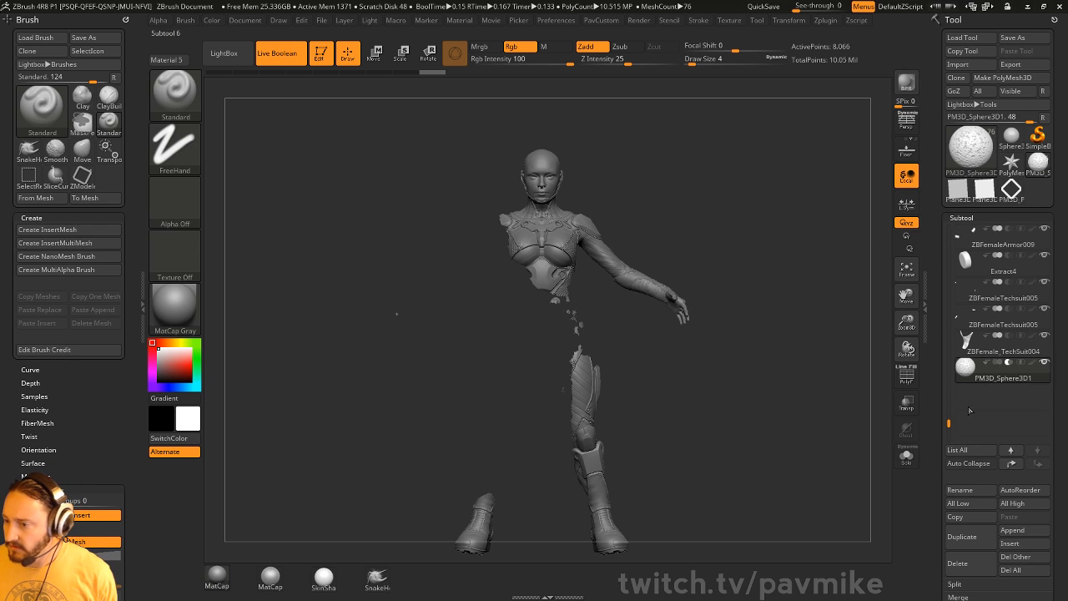
{"action": "left_click", "coordinate": [965, 574]}
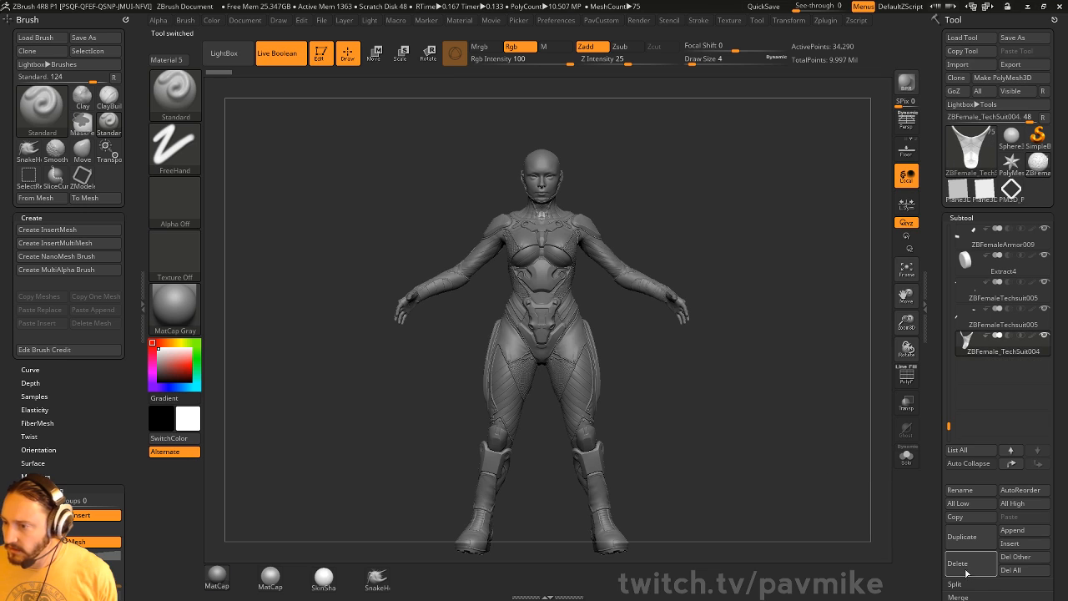
- Clear the canvas and draw a new Cube3D tool in Edit mode
{"action": "left_click", "coordinate": [318, 55]}
{"action": "key", "text": "ctrl+n"}
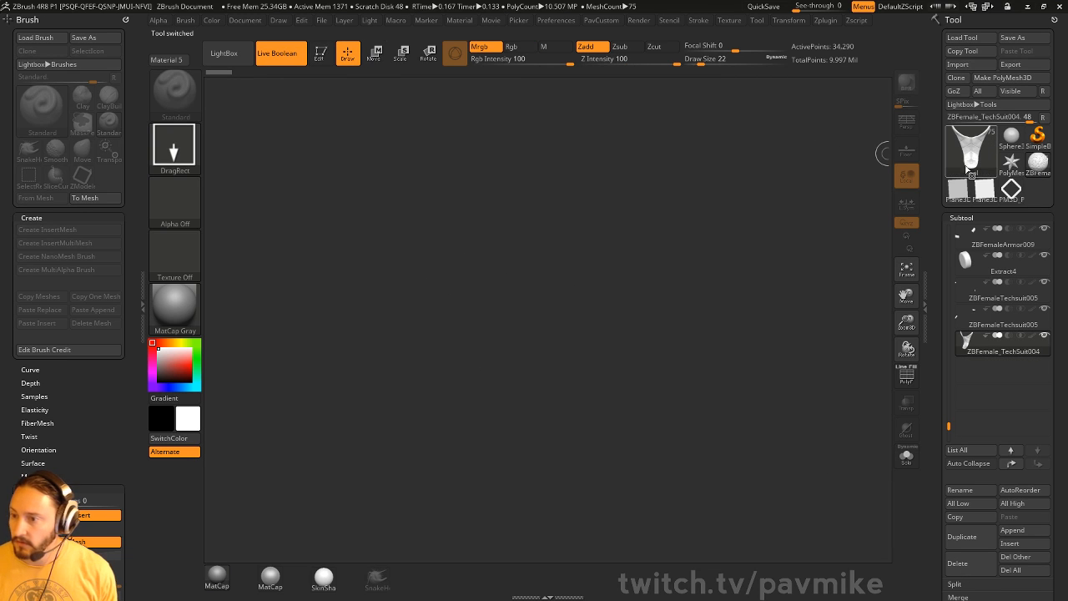
{"action": "left_click", "coordinate": [1011, 138]}
{"action": "left_click", "coordinate": [962, 163]}
{"action": "left_click", "coordinate": [535, 214]}
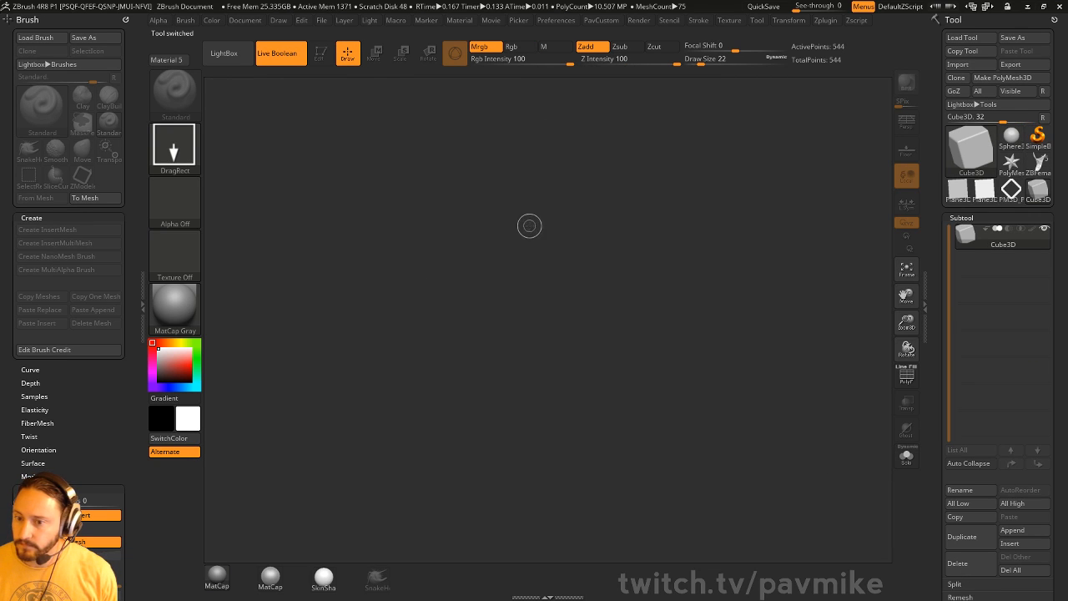
{"action": "left_click_drag", "start_coordinate": [522, 295], "coordinate": [414, 160]}
{"action": "key", "text": "t"}
- Convert the cube to a PolyMesh3D, show PolyF, and initialize it as a QCube
{"action": "left_click", "coordinate": [1017, 83]}
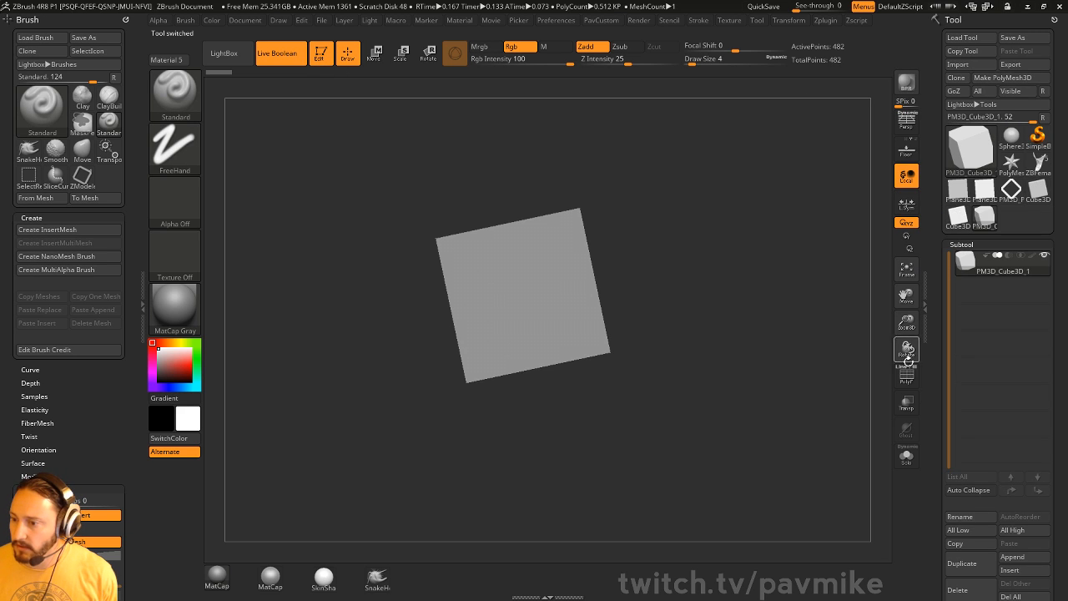
{"action": "left_click", "coordinate": [908, 374]}
{"action": "left_click_drag", "start_coordinate": [934, 372], "coordinate": [935, 205]}
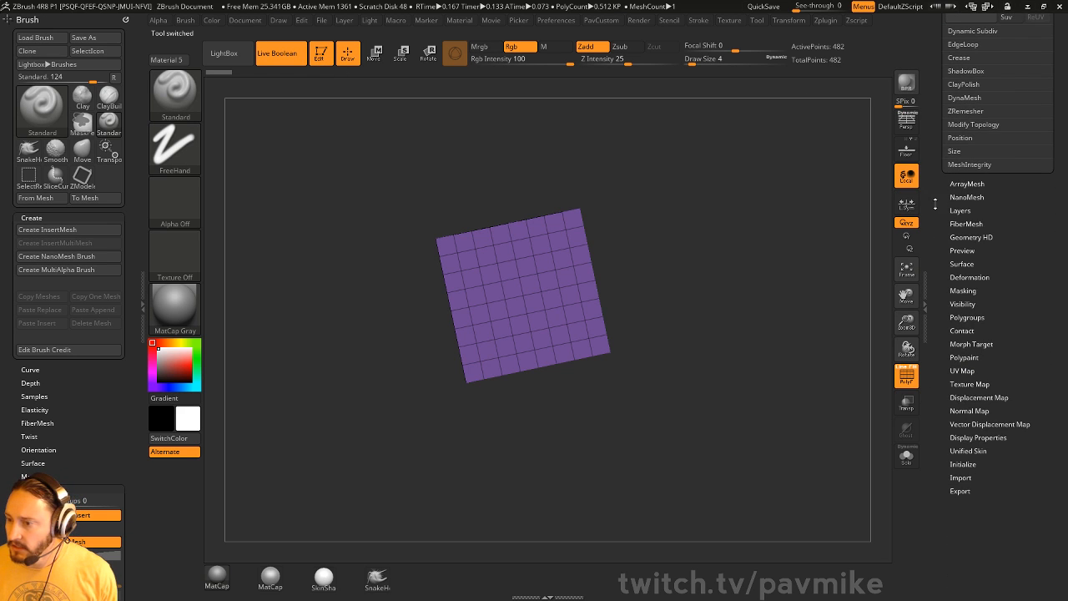
{"action": "left_click", "coordinate": [962, 467]}
{"action": "left_click", "coordinate": [957, 481]}
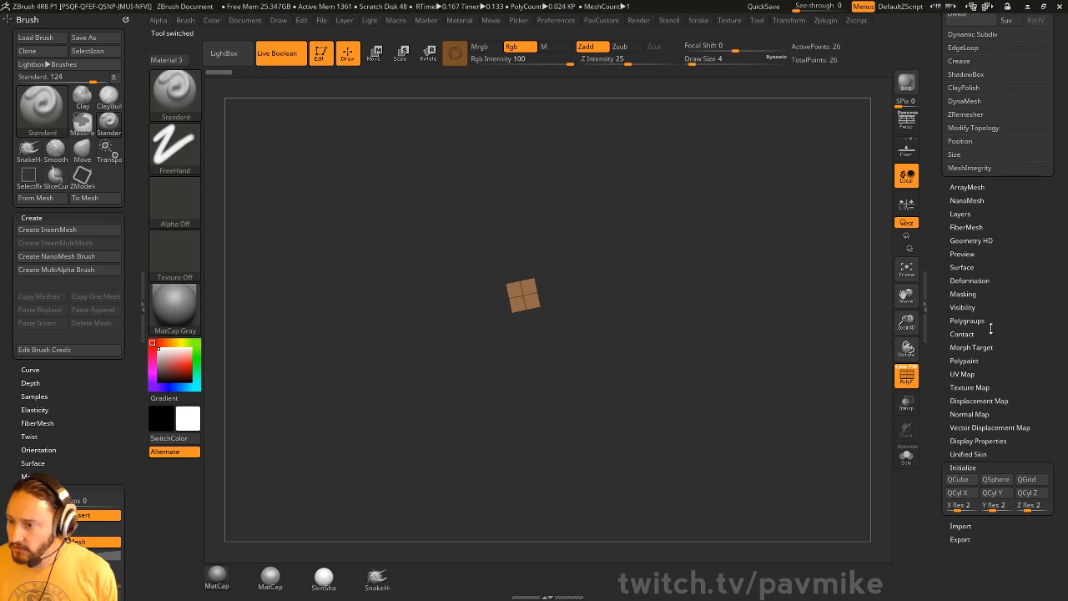
{"action": "key", "text": "shift"}
{"action": "left_click", "coordinate": [968, 281]}
- Ctrl-drag the cube into a duplicate offset up-right, then clear the mask
{"action": "key", "text": "f"}
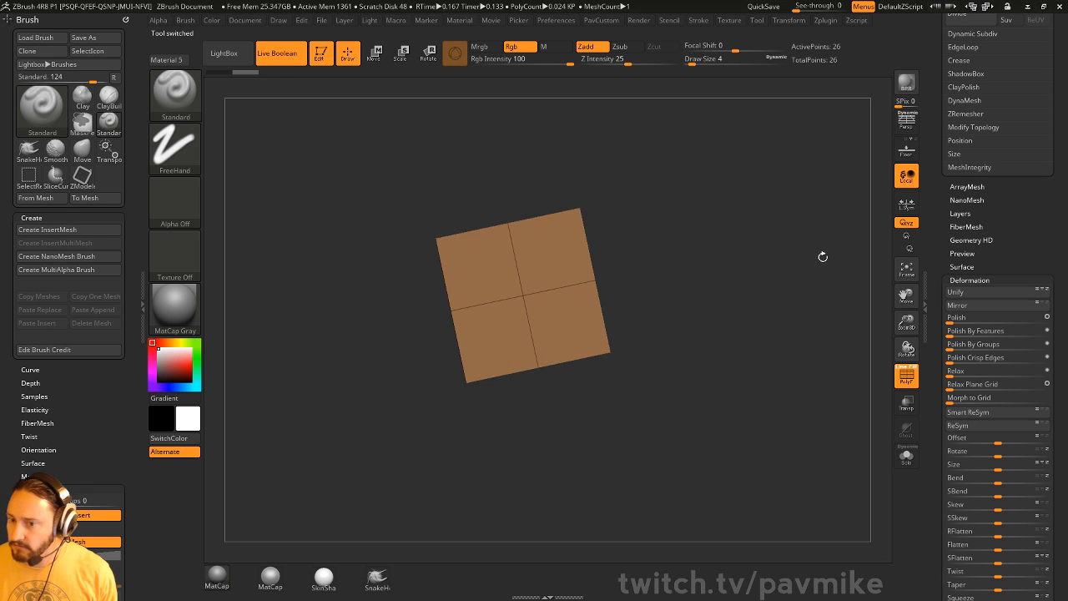
{"action": "left_click_drag", "start_coordinate": [822, 256], "coordinate": [676, 292]}
{"action": "key", "text": "f"}
{"action": "key", "text": "ctrl+w"}
{"action": "key", "text": "w"}
{"action": "left_click_drag", "start_coordinate": [492, 249], "coordinate": [534, 214], "text": "ctrl"}
{"action": "left_click_drag", "start_coordinate": [656, 169], "coordinate": [639, 211]}
{"action": "left_click_drag", "start_coordinate": [597, 307], "coordinate": [619, 361]}
{"action": "key", "text": "q"}
{"action": "left_click_drag", "start_coordinate": [767, 320], "coordinate": [771, 241]}
{"action": "left_click", "coordinate": [772, 243], "text": "ctrl"}
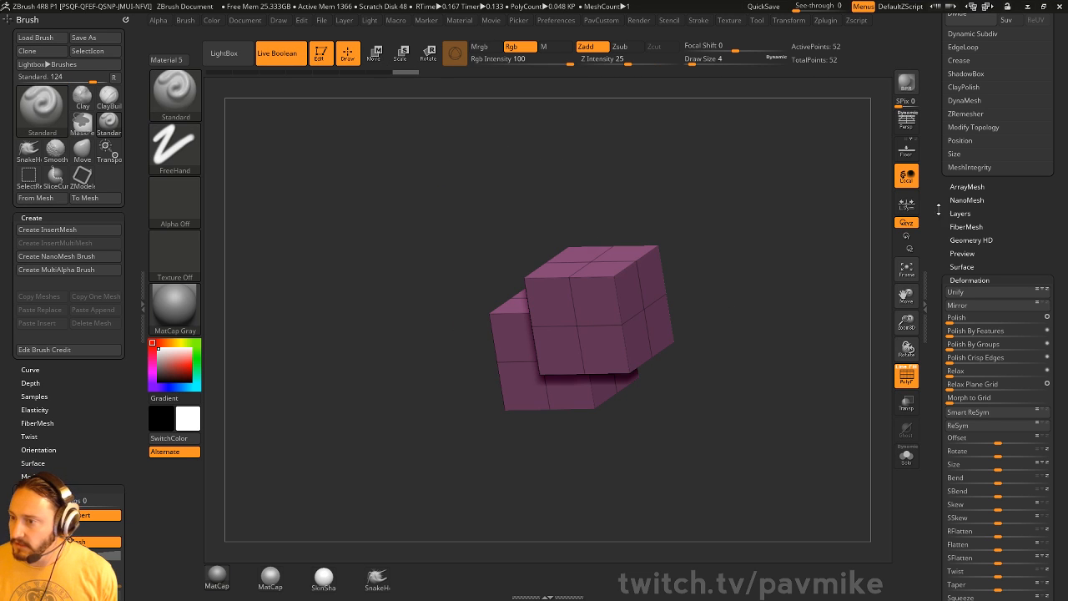
- Enable Dynamic Subdiv with SmoothSubdiv 0, beveled QGrid, and coverage about 0.32
{"action": "left_click_drag", "start_coordinate": [939, 209], "coordinate": [938, 434]}
{"action": "left_click", "coordinate": [972, 271]}
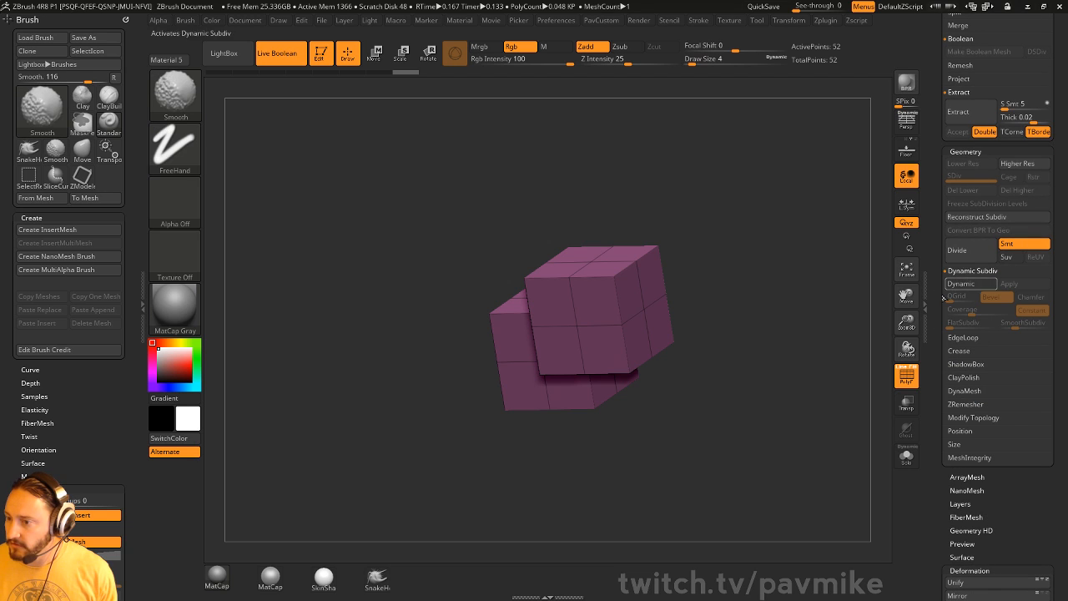
{"action": "left_click", "coordinate": [959, 283]}
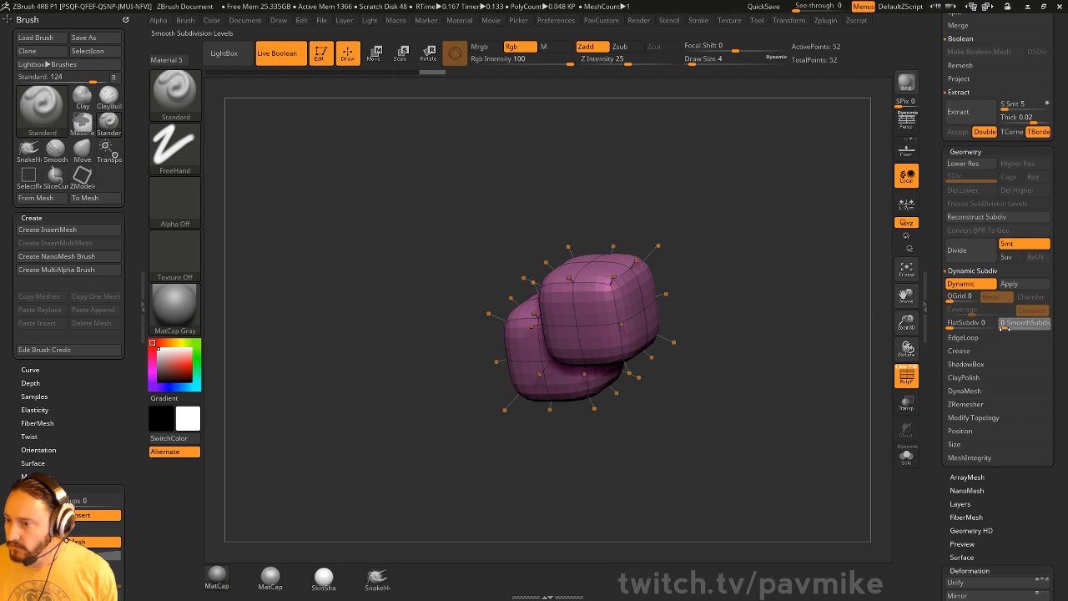
{"action": "left_click", "coordinate": [1004, 325]}
{"action": "left_click", "coordinate": [955, 297]}
{"action": "left_click_drag", "start_coordinate": [842, 293], "coordinate": [813, 388]}
{"action": "left_click_drag", "start_coordinate": [969, 310], "coordinate": [999, 310]}
{"action": "left_click", "coordinate": [1007, 328]}
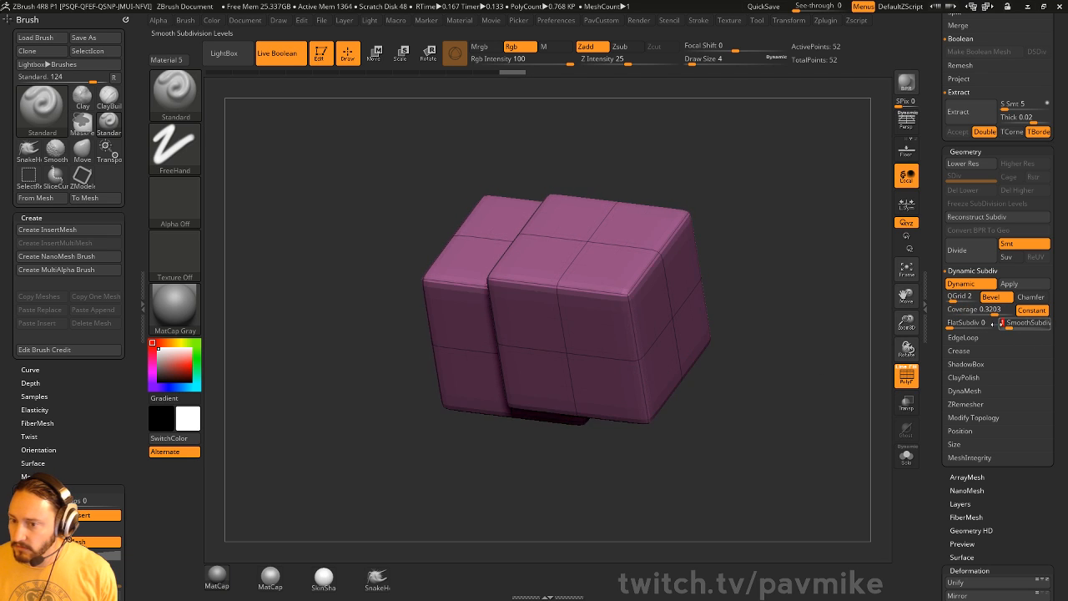
{"action": "mouse_move", "coordinate": [803, 321]}
{"action": "left_mouse_down"}
{"action": "mouse_move", "coordinate": [760, 340]}
{"action": "mouse_move", "coordinate": [812, 336]}
{"action": "left_mouse_up"}
- Hide one cube and split the hidden cube into its own subtool
{"action": "key", "text": "shift+f"}
{"action": "left_click_drag", "start_coordinate": [816, 292], "coordinate": [812, 287]}
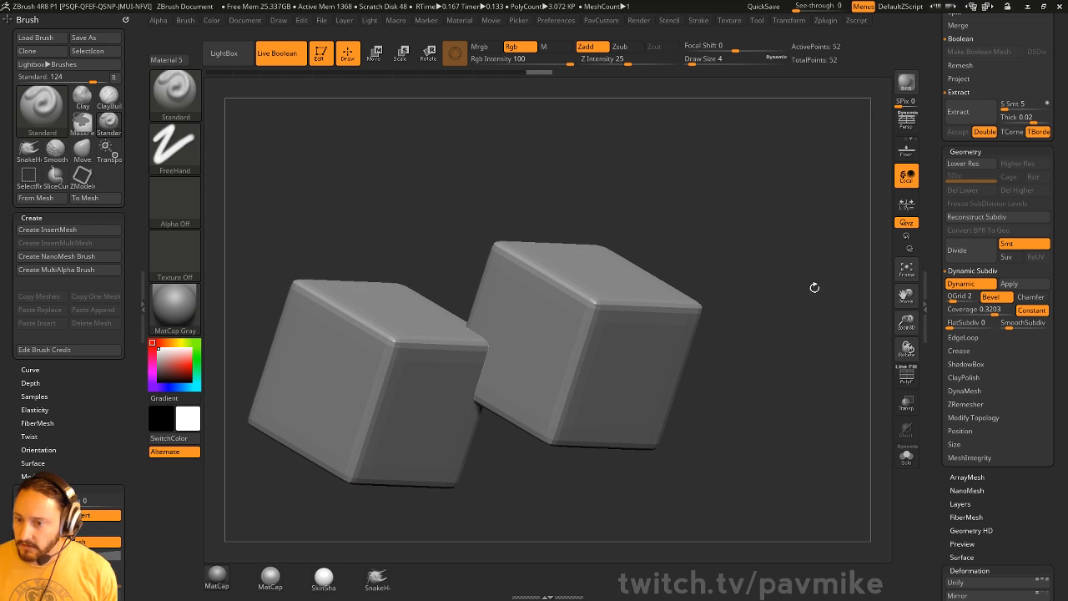
{"action": "key", "text": "ctrl+shift"}
{"action": "left_click_drag", "start_coordinate": [745, 271], "coordinate": [629, 434], "text": "ctrl+shift"}
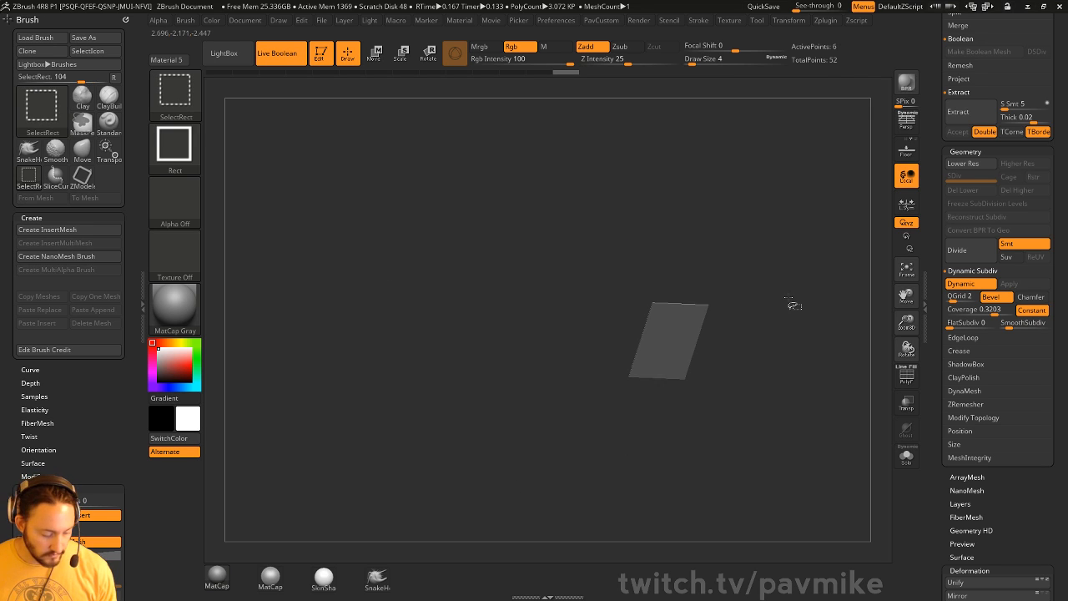
{"action": "key", "text": "ctrl+shift+a"}
{"action": "key", "text": "2"}
{"action": "left_click", "coordinate": [815, 313]}
{"action": "left_click_drag", "start_coordinate": [781, 360], "coordinate": [795, 356]}
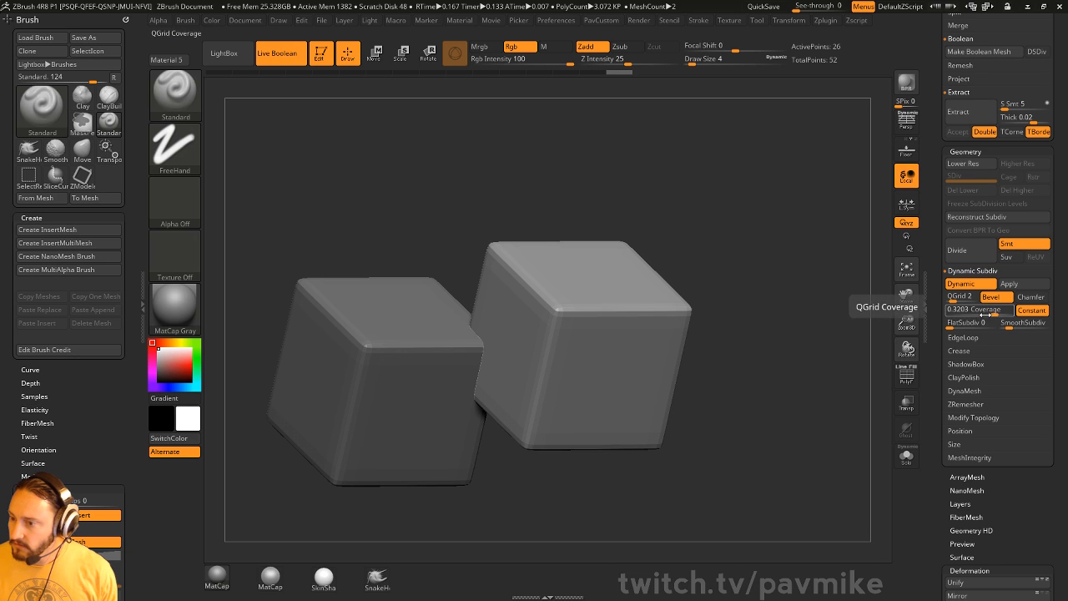
- Set SmoothSubdiv to 2 and make the left cube the active subtool
{"action": "left_click_drag", "start_coordinate": [1006, 324], "coordinate": [1015, 325]}
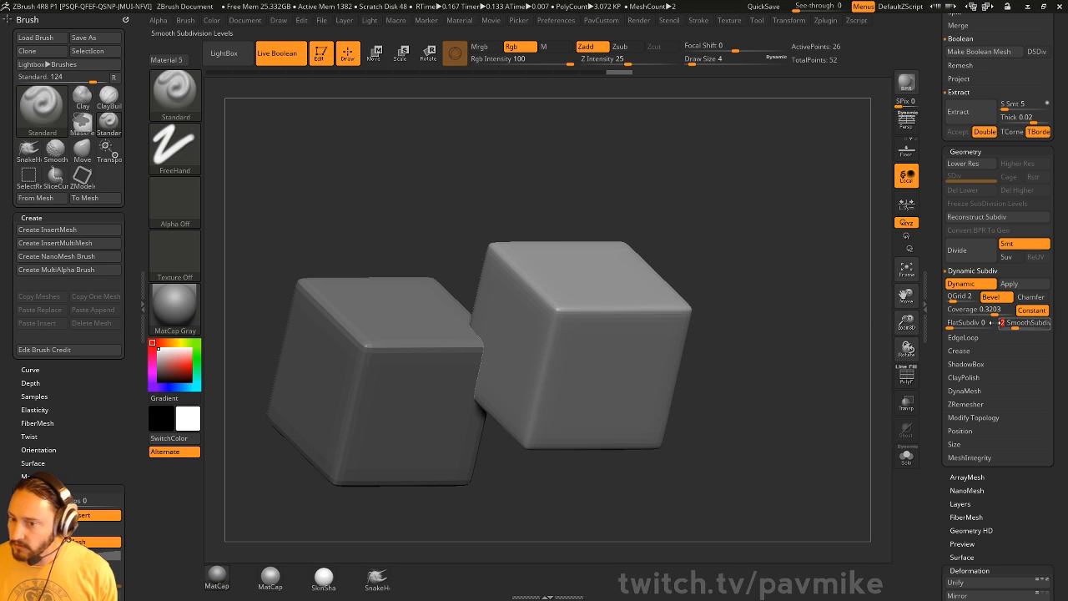
{"action": "left_click", "coordinate": [442, 376], "text": "alt"}
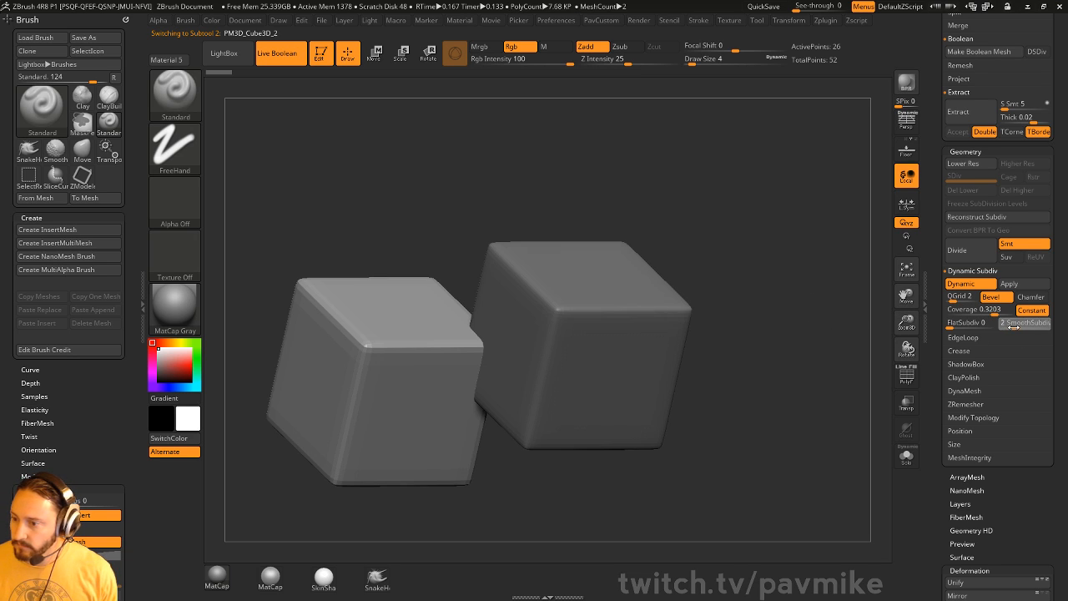
{"action": "left_click_drag", "start_coordinate": [707, 248], "coordinate": [749, 270]}
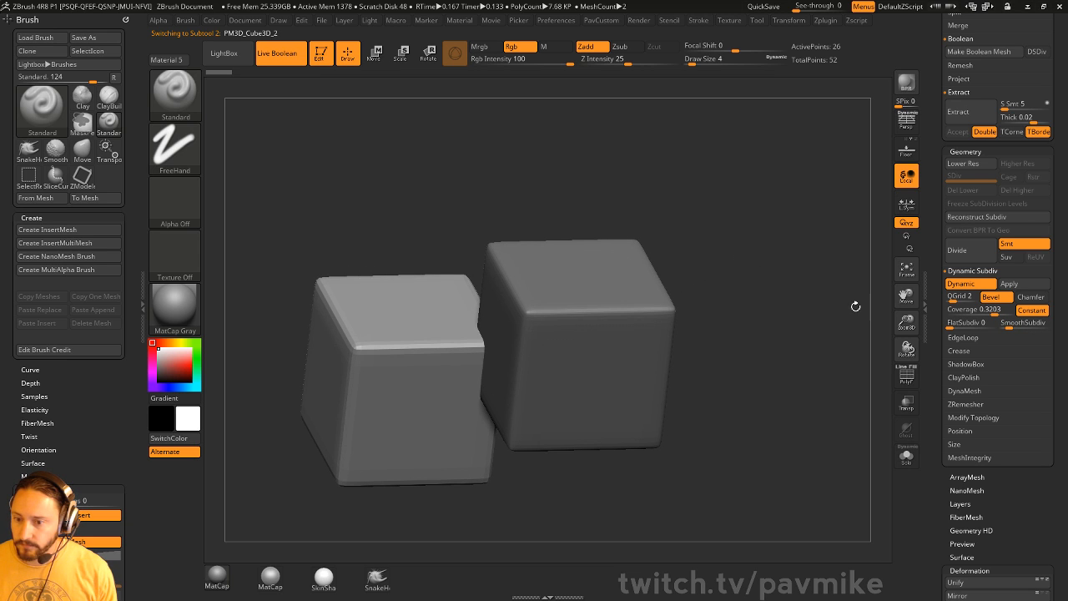
{"action": "scroll", "coordinate": [984, 282], "scroll_direction": "up", "scroll_amount": 10}
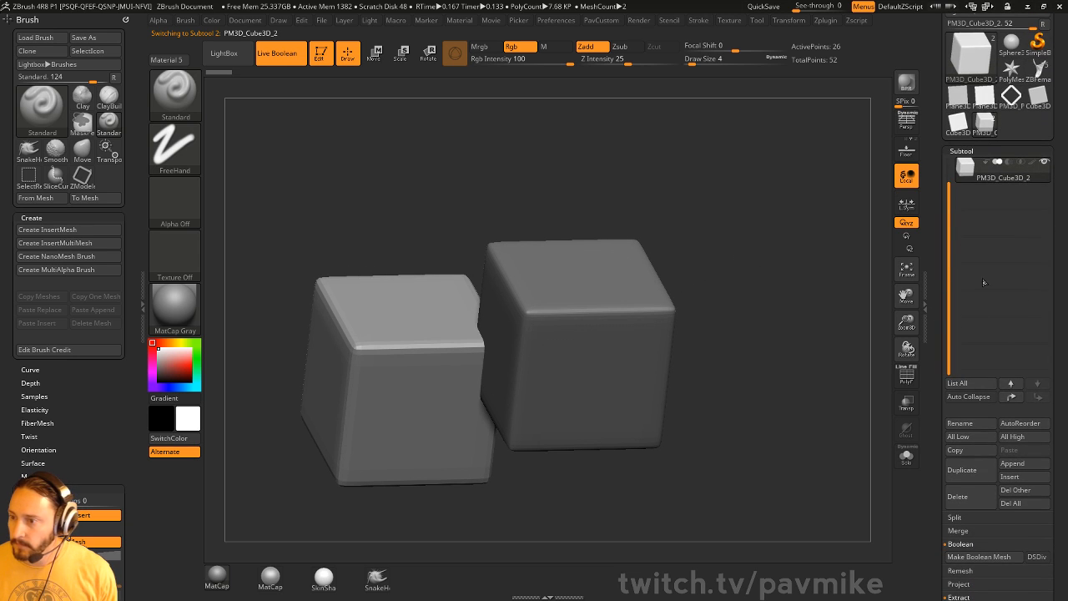
- Reorder the cubes and set PM3D_Cube3D_1 to Subtract, notching the other cube
{"action": "left_click_drag", "start_coordinate": [947, 213], "coordinate": [948, 190]}
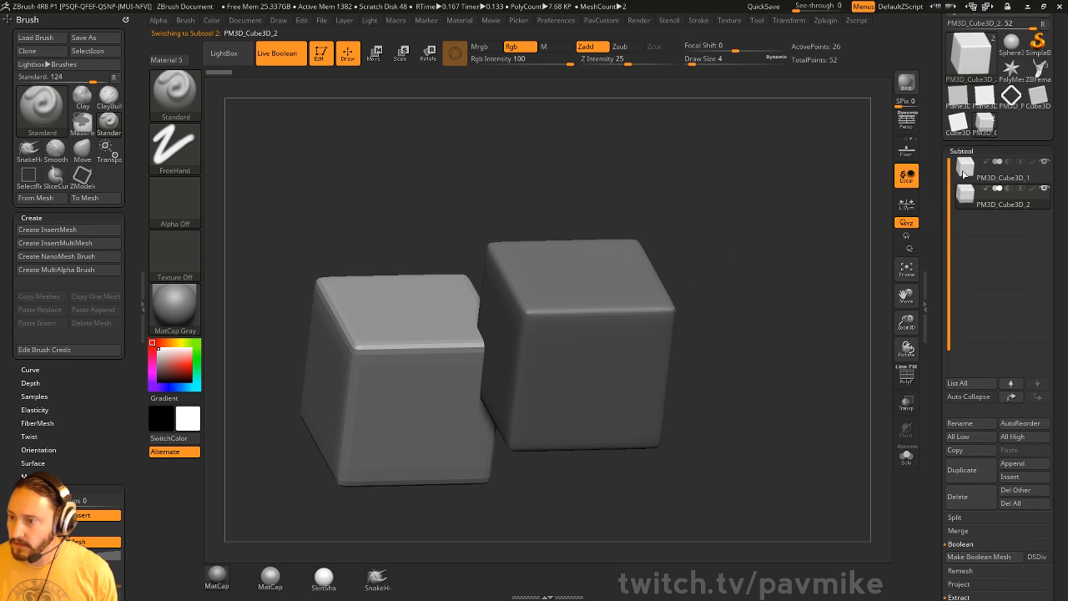
{"action": "left_click", "coordinate": [1010, 190]}
{"action": "left_click_drag", "start_coordinate": [772, 289], "coordinate": [996, 220]}
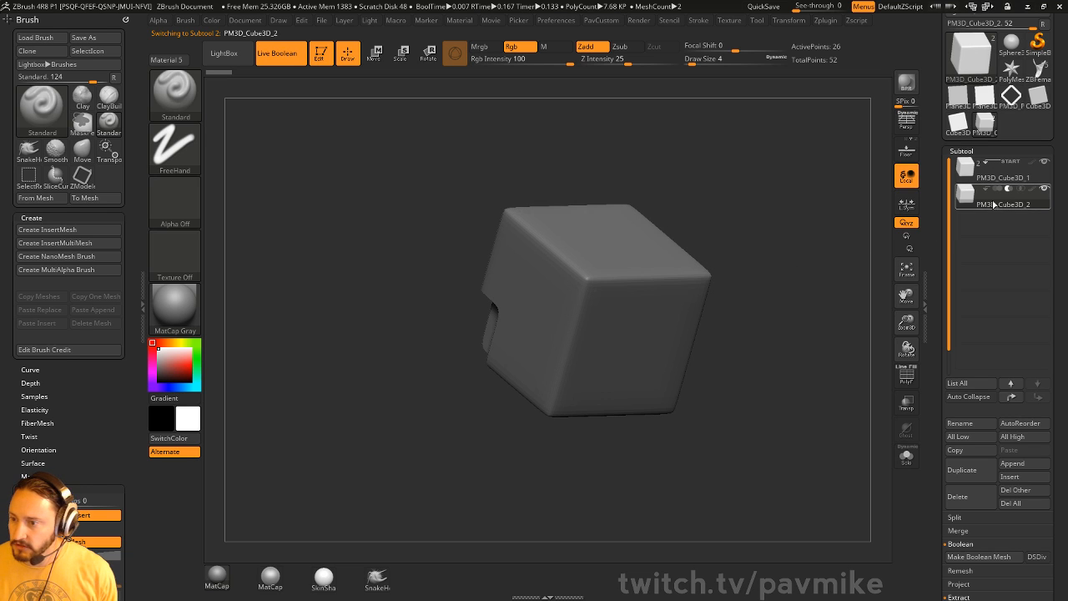
{"action": "left_click", "coordinate": [1012, 396]}
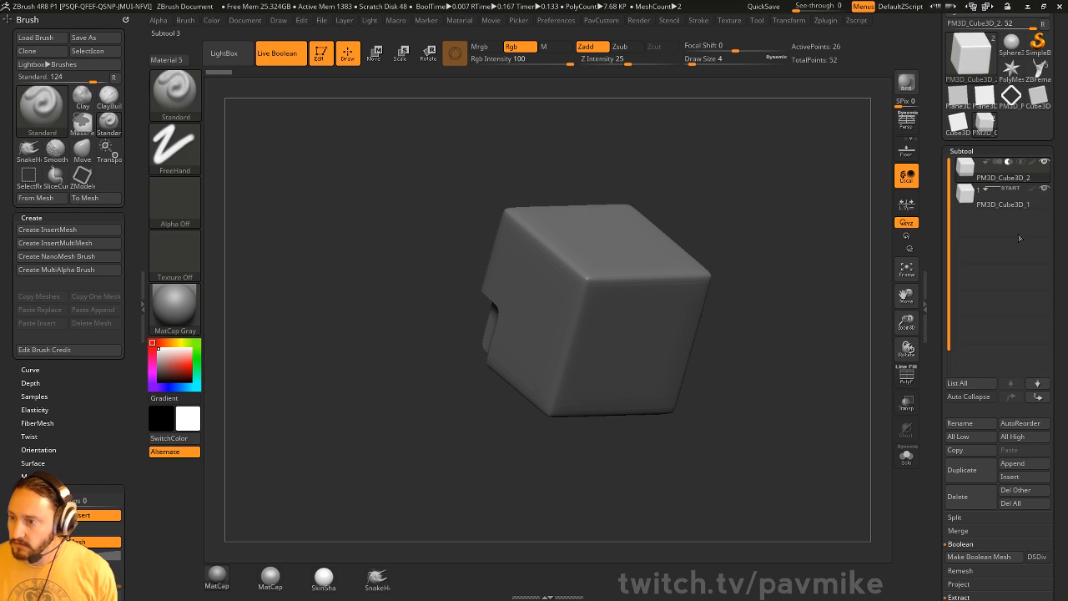
{"action": "left_click", "coordinate": [986, 165]}
{"action": "left_click", "coordinate": [1009, 190]}
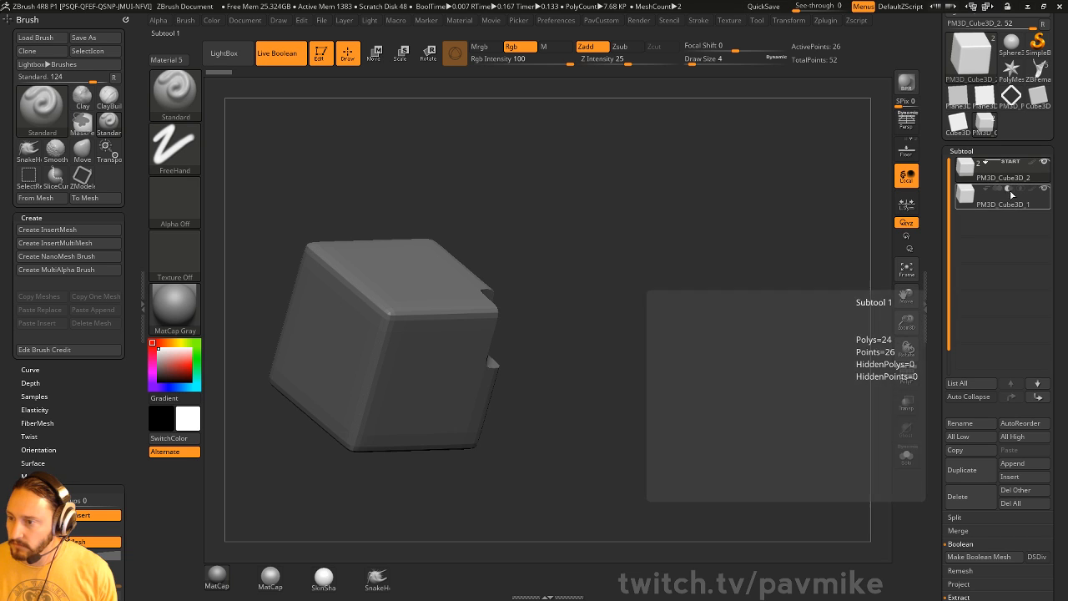
{"action": "left_click_drag", "start_coordinate": [710, 315], "coordinate": [765, 312]}
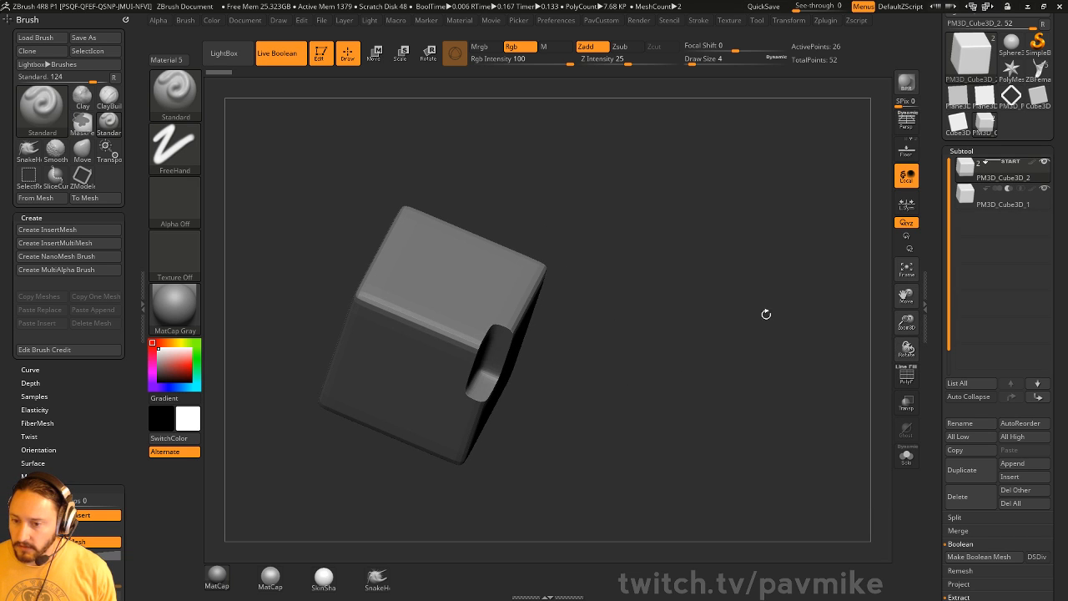
- Apply Dynamic Subdiv on PM3D_Cube3D_2 to bake its beveled edges into geometry
{"action": "key", "text": "w"}
{"action": "mouse_move", "coordinate": [494, 426]}
{"action": "left_mouse_down"}
{"action": "mouse_move", "coordinate": [475, 317]}
{"action": "mouse_move", "coordinate": [540, 364]}
{"action": "left_mouse_up"}
{"action": "key", "text": "q"}
{"action": "left_click_drag", "start_coordinate": [868, 238], "coordinate": [796, 289]}
{"action": "key", "text": "space"}
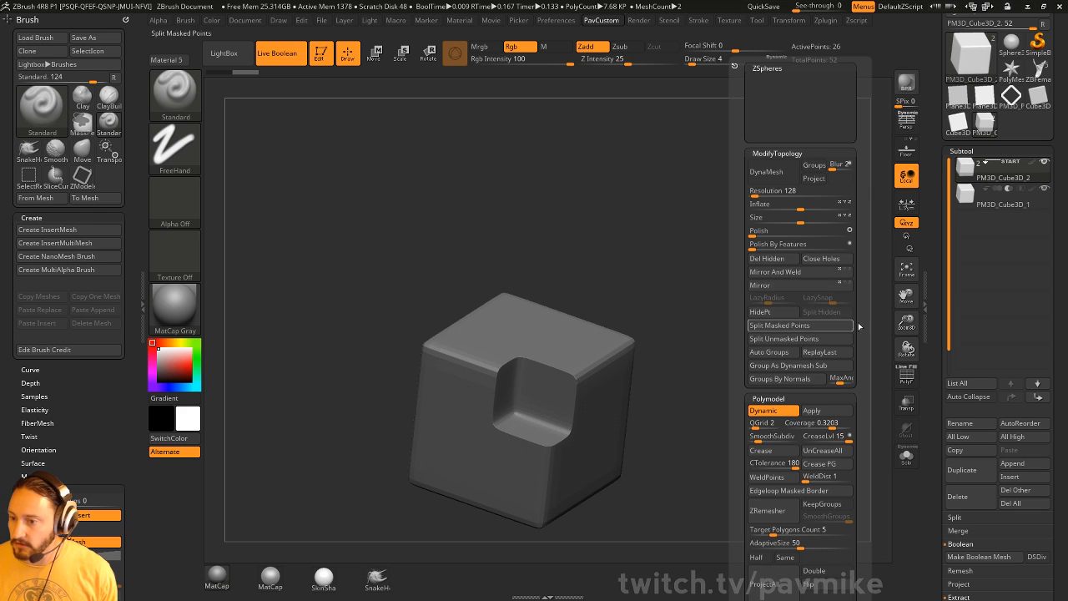
{"action": "left_click_drag", "start_coordinate": [933, 322], "coordinate": [937, 201]}
{"action": "left_click", "coordinate": [1012, 259]}
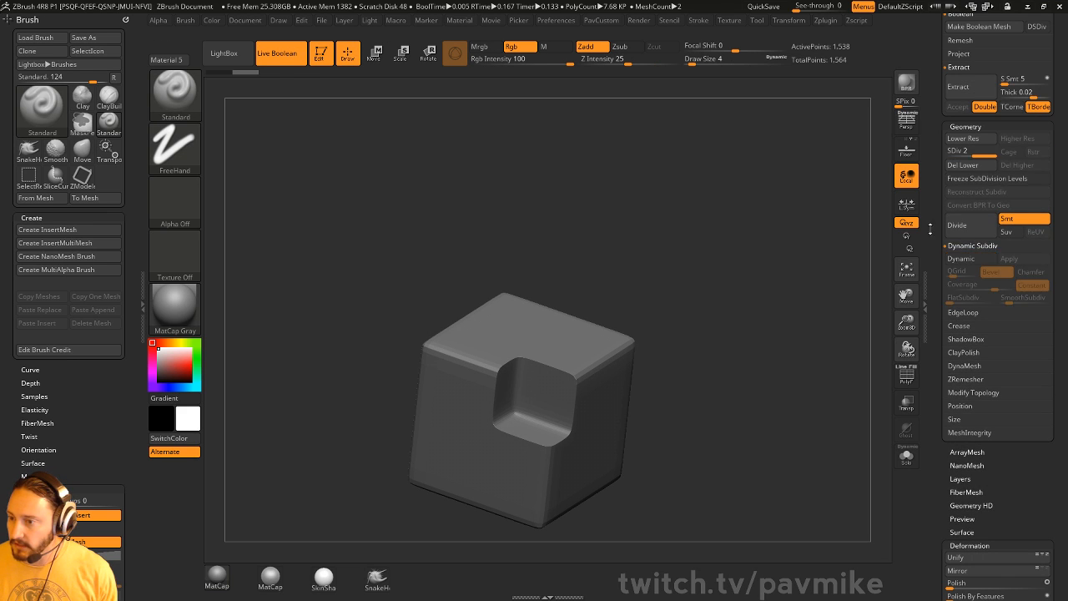
{"action": "scroll", "coordinate": [993, 248], "scroll_direction": "up", "scroll_amount": 5}
- Select the cutter cube PM3D_Cube3D_1, toggle dynamic subdivision, and turn Live Boolean off
{"action": "left_click", "coordinate": [1004, 48]}
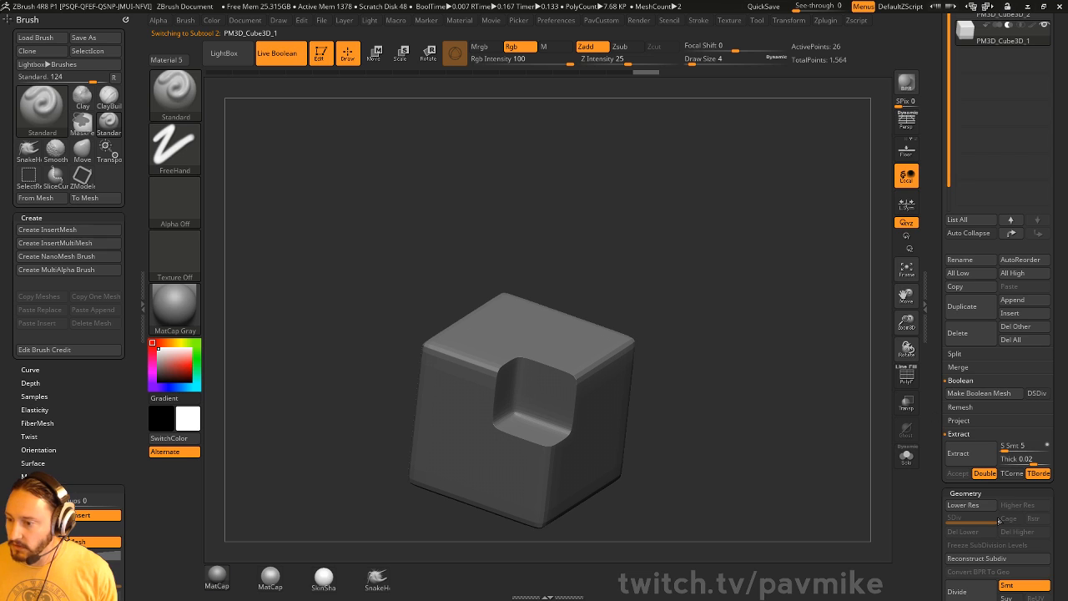
{"action": "left_click_drag", "start_coordinate": [936, 505], "coordinate": [936, 259]}
{"action": "left_click_drag", "start_coordinate": [850, 408], "coordinate": [818, 404]}
{"action": "key", "text": "d"}
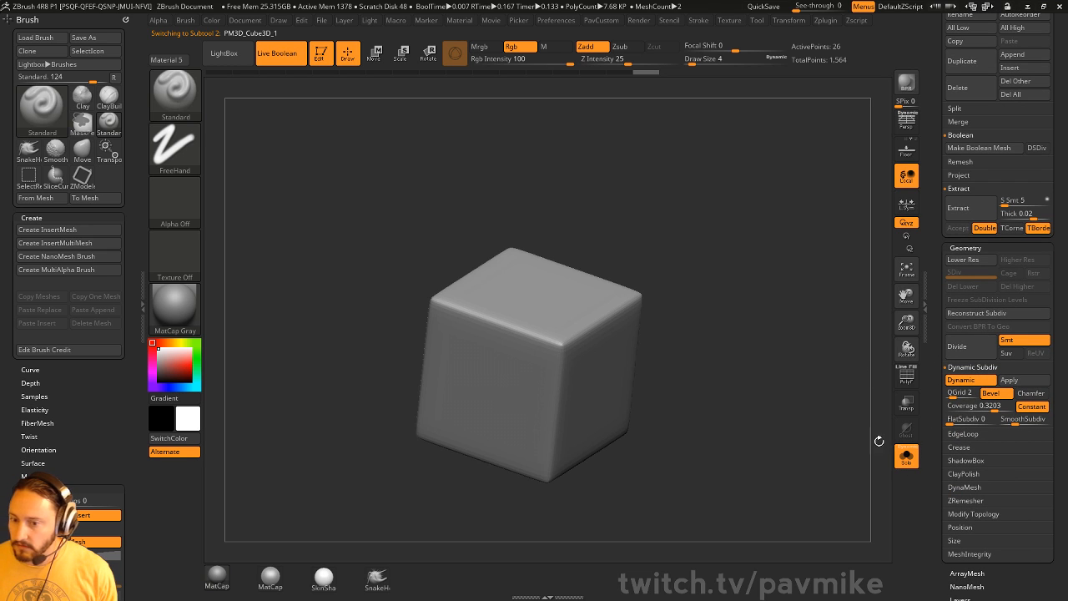
{"action": "key", "text": "ctrl+b"}
{"action": "mouse_move", "coordinate": [805, 365]}
{"action": "left_mouse_down", "text": "alt"}
{"action": "mouse_move", "coordinate": [778, 346]}
{"action": "mouse_move", "coordinate": [818, 374]}
{"action": "left_mouse_up", "text": "alt"}
- Show the cutter cube's wireframe, apply its dynamic subdivision, and check the other cube subtool
{"action": "left_click", "coordinate": [908, 379]}
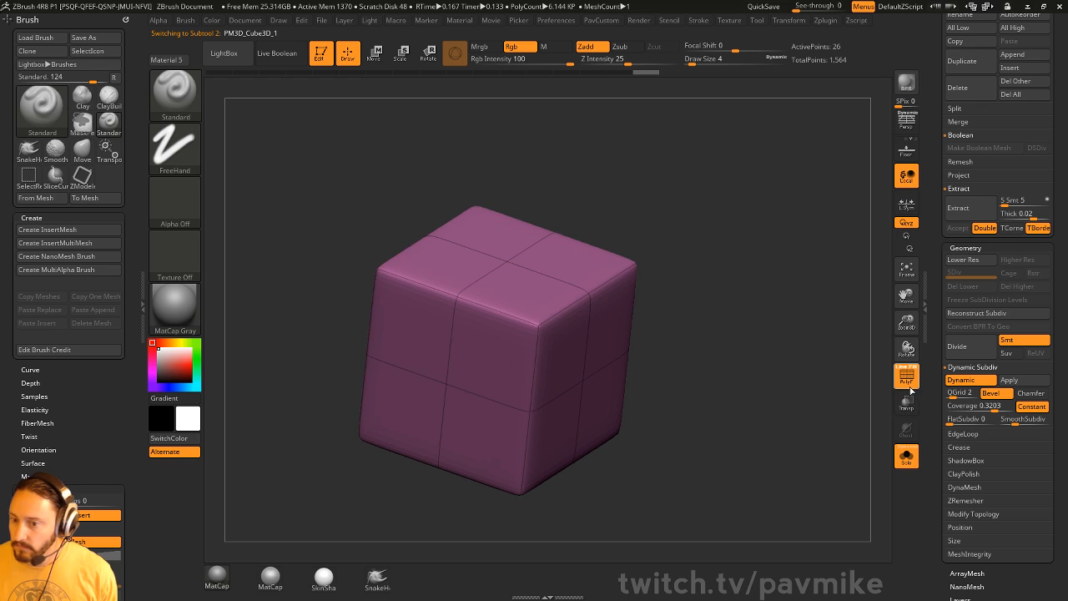
{"action": "left_click", "coordinate": [1015, 378]}
{"action": "left_click_drag", "start_coordinate": [936, 362], "coordinate": [938, 524]}
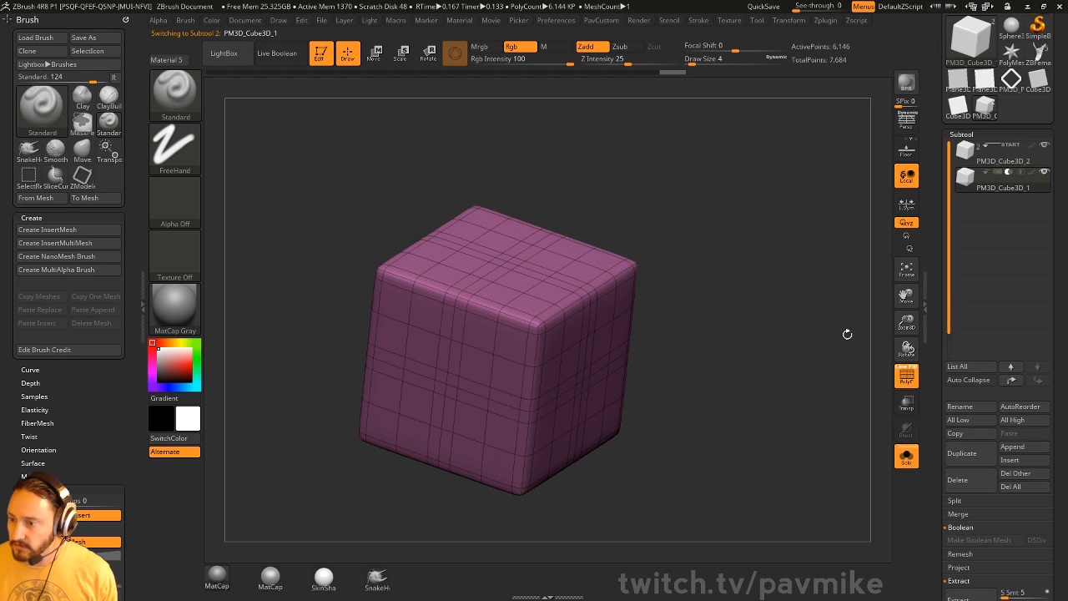
{"action": "left_click", "coordinate": [997, 153]}
{"action": "left_click_drag", "start_coordinate": [939, 265], "coordinate": [948, 215]}
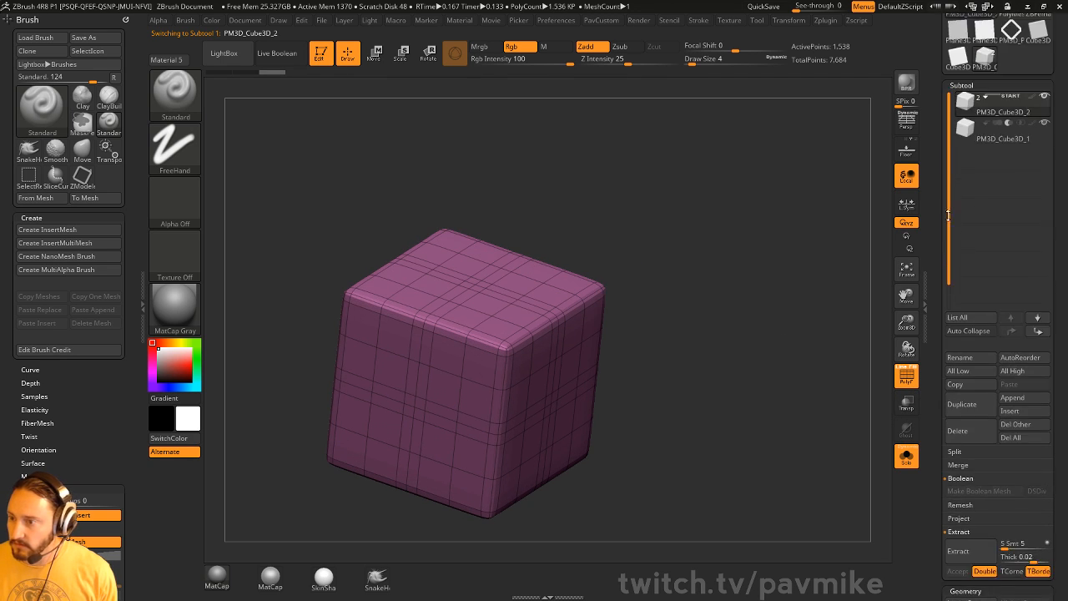
{"action": "left_click", "coordinate": [983, 138]}
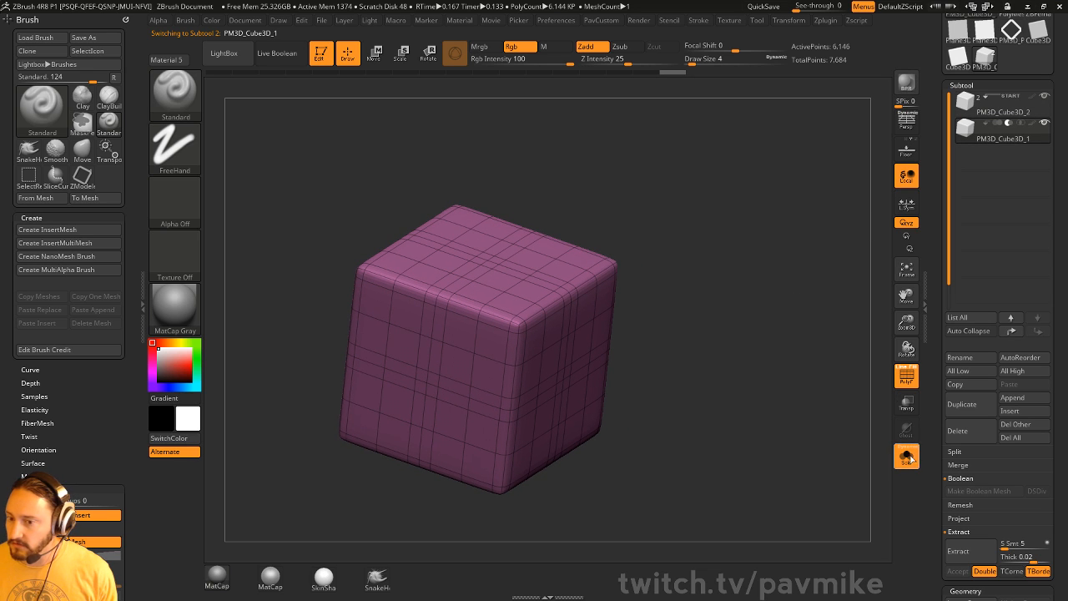
- Show all subtools and turn live boolean back on to view the corner notch
{"action": "left_click", "coordinate": [907, 455]}
{"action": "left_click_drag", "start_coordinate": [834, 418], "coordinate": [771, 258]}
{"action": "key", "text": "ctrl+b"}
{"action": "left_click_drag", "start_coordinate": [766, 299], "coordinate": [803, 294]}
{"action": "left_click", "coordinate": [907, 376]}
{"action": "left_click_drag", "start_coordinate": [844, 348], "coordinate": [838, 327], "text": "shift"}
{"action": "left_click", "coordinate": [911, 384]}
{"action": "left_click", "coordinate": [906, 381]}
{"action": "scroll", "coordinate": [936, 419], "scroll_direction": "down", "scroll_amount": 3}
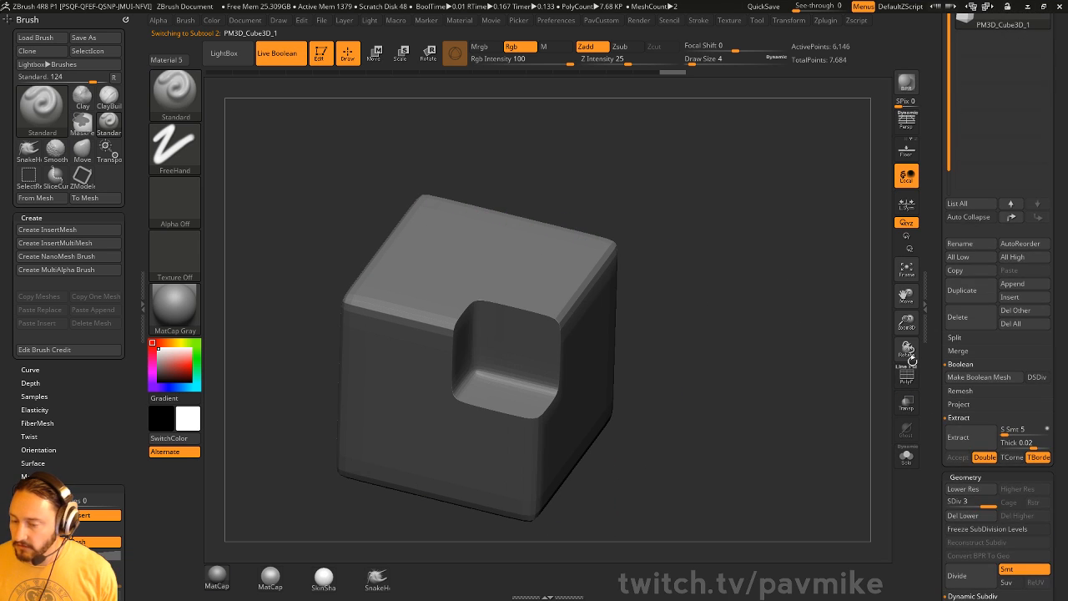
{"action": "scroll", "coordinate": [950, 357], "scroll_direction": "down", "scroll_amount": 3}
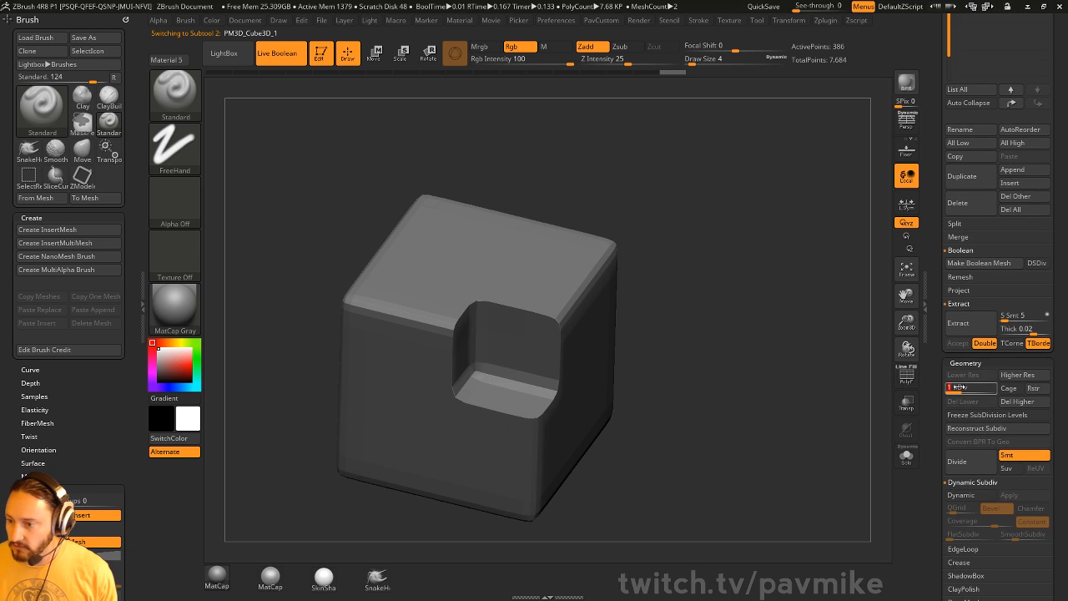
- Set the cutter to SDiv 3 and test-nudge it with Transpose before returning to Draw
{"action": "left_click", "coordinate": [987, 387]}
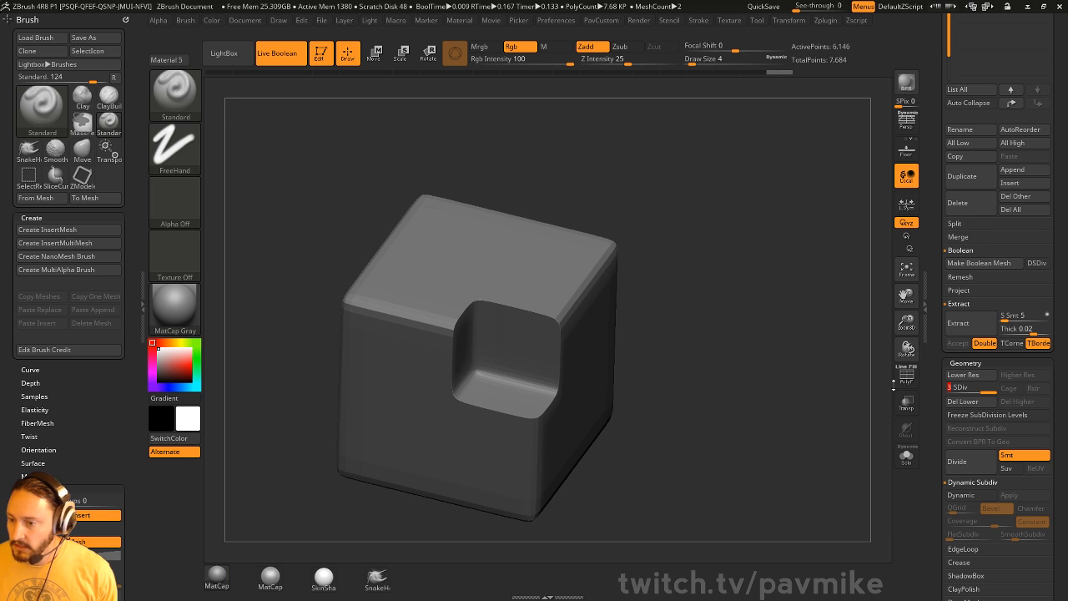
{"action": "key", "text": "w"}
{"action": "mouse_move", "coordinate": [582, 315]}
{"action": "left_mouse_down"}
{"action": "mouse_move", "coordinate": [668, 218]}
{"action": "mouse_move", "coordinate": [591, 316]}
{"action": "left_mouse_up"}
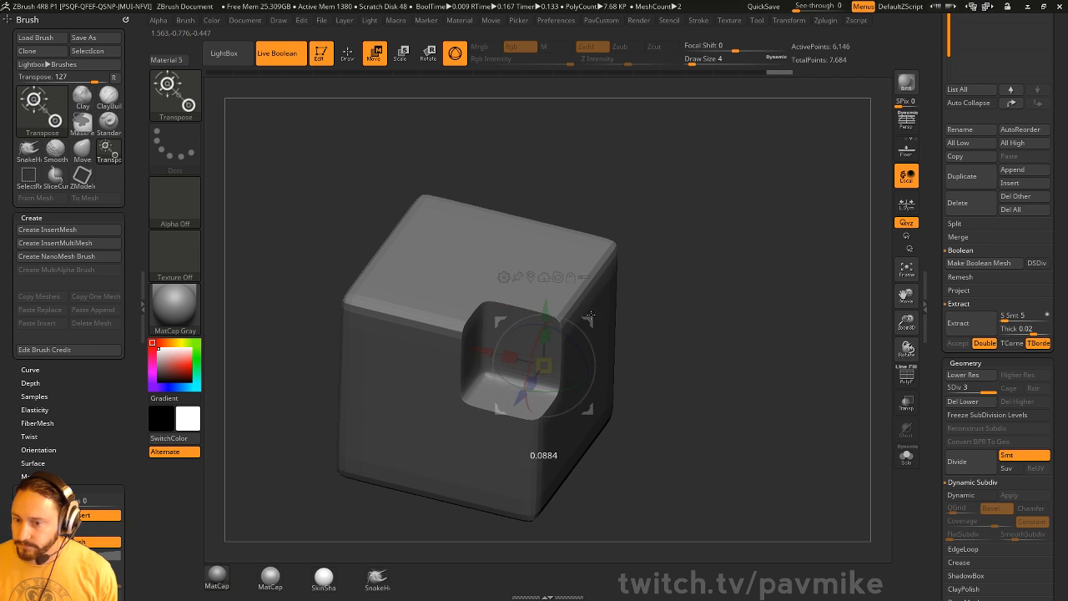
{"action": "key", "text": "q"}
{"action": "left_click_drag", "start_coordinate": [937, 390], "coordinate": [940, 346]}
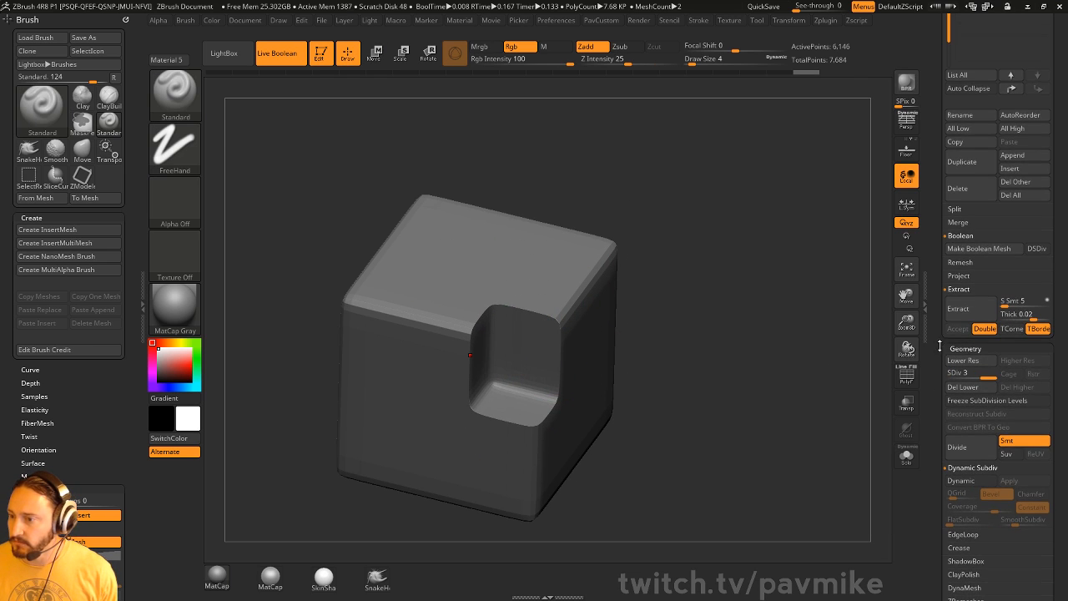
- Remesh the live boolean, select the resulting UMesh, and inspect its PolyFrame wireframe
{"action": "left_click", "coordinate": [958, 263]}
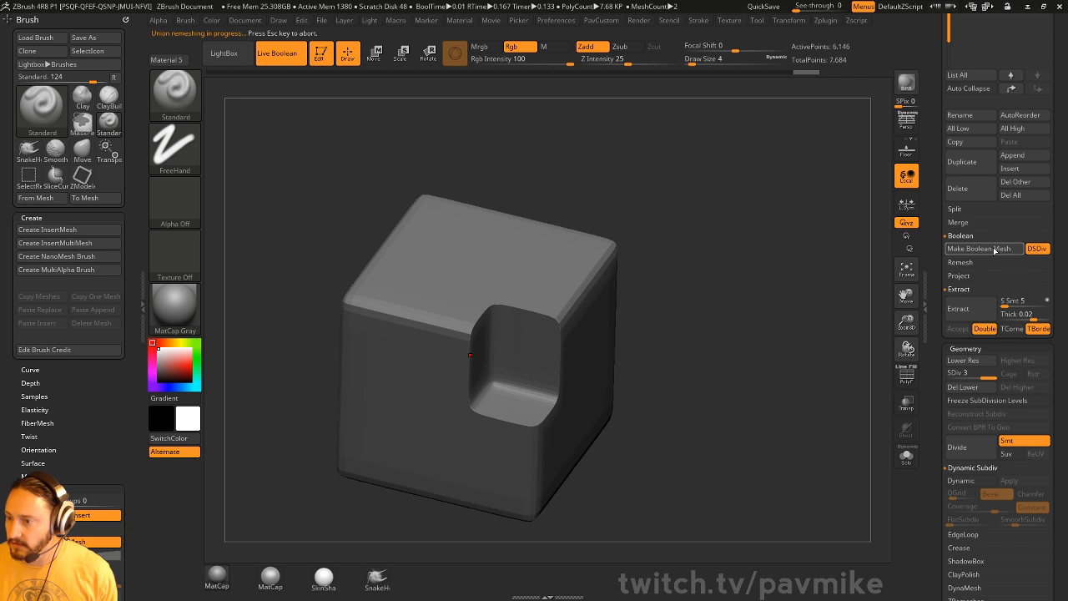
{"action": "left_click_drag", "start_coordinate": [933, 245], "coordinate": [943, 390]}
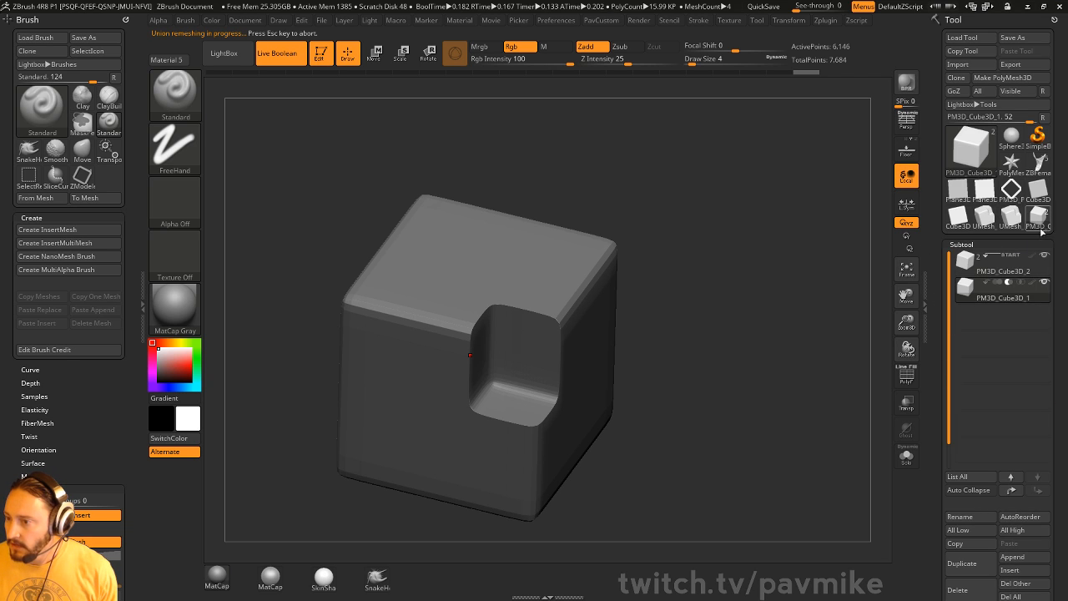
{"action": "left_click", "coordinate": [1005, 224]}
{"action": "left_click_drag", "start_coordinate": [803, 282], "coordinate": [836, 257], "text": "alt"}
{"action": "key", "text": "shift+f"}
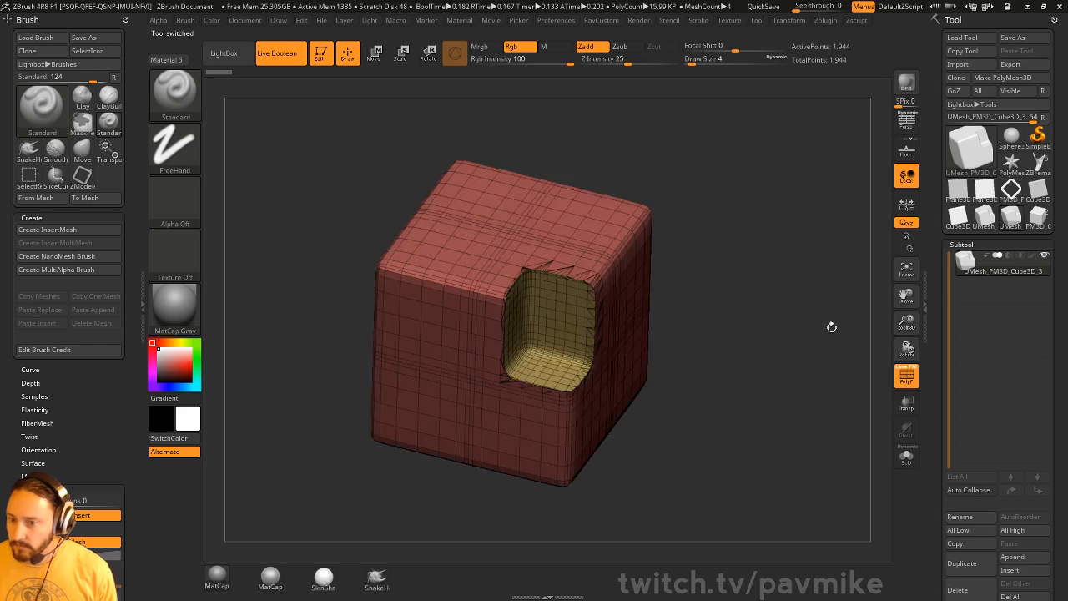
{"action": "left_click_drag", "start_coordinate": [831, 327], "coordinate": [730, 270]}
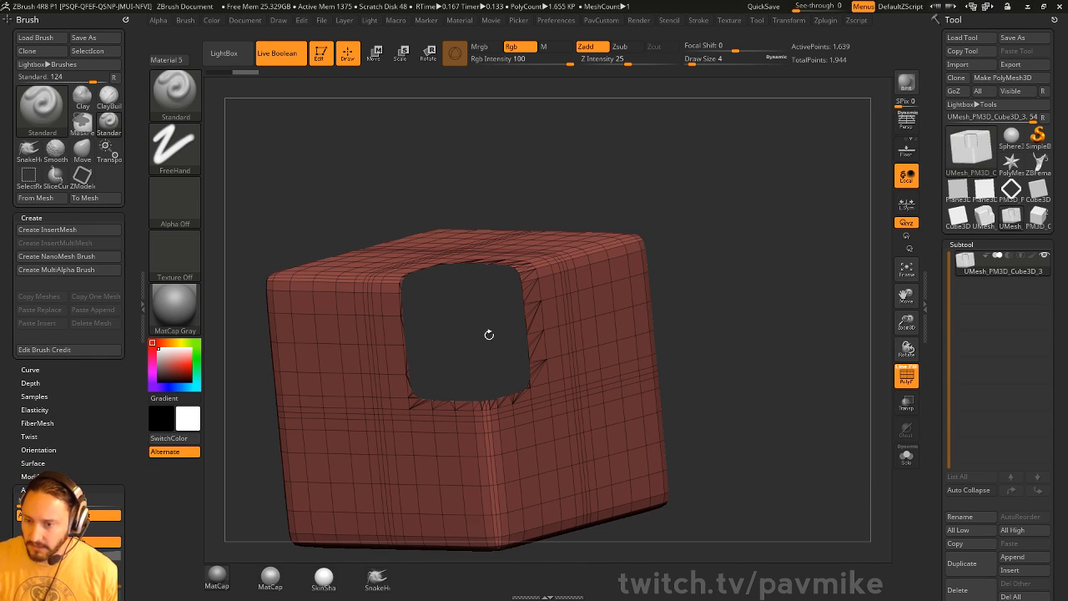
{"action": "mouse_move", "coordinate": [623, 190]}
{"action": "left_mouse_down"}
{"action": "mouse_move", "coordinate": [684, 153]}
{"action": "mouse_move", "coordinate": [709, 199]}
{"action": "mouse_move", "coordinate": [698, 136]}
{"action": "mouse_move", "coordinate": [685, 146]}
{"action": "mouse_move", "coordinate": [746, 233]}
{"action": "mouse_move", "coordinate": [738, 197]}
{"action": "mouse_move", "coordinate": [756, 206]}
{"action": "mouse_move", "coordinate": [734, 160]}
{"action": "mouse_move", "coordinate": [722, 269]}
{"action": "mouse_move", "coordinate": [748, 281]}
{"action": "mouse_move", "coordinate": [710, 284]}
{"action": "left_mouse_up"}
- Set brush size to 54, leave Edit mode, clear the canvas and bring up the Tool library
{"action": "key", "text": "s"}
{"action": "left_click", "coordinate": [741, 286]}
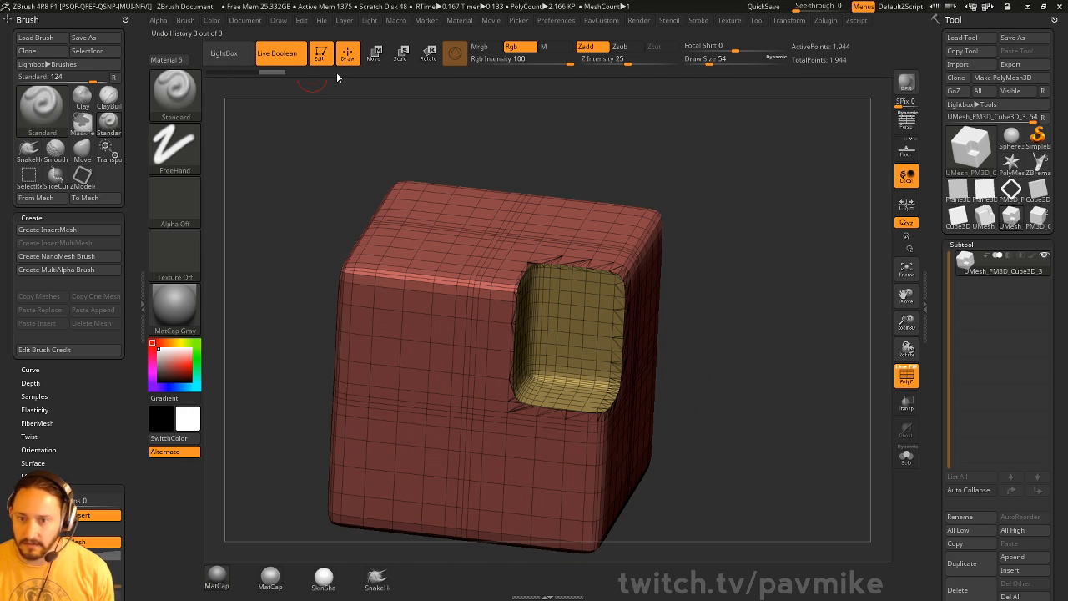
{"action": "left_click", "coordinate": [320, 55]}
{"action": "key", "text": "ctrl+n"}
{"action": "left_click", "coordinate": [972, 149]}
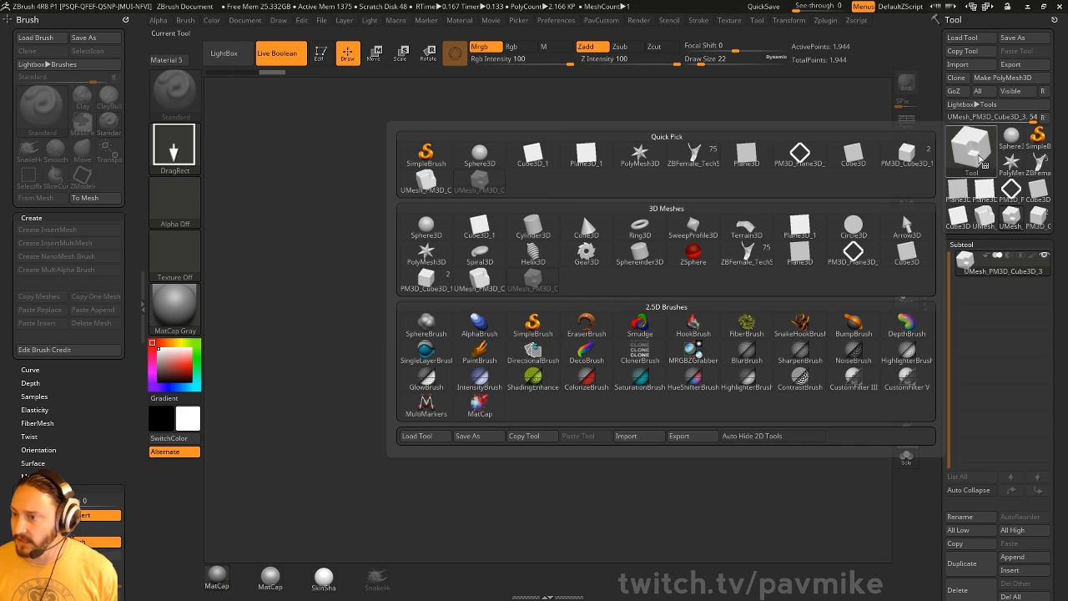
- Draw a Plane3D, enter Edit mode and convert it to a PolyMesh3D
{"action": "left_click", "coordinate": [586, 156]}
{"action": "left_click_drag", "start_coordinate": [510, 360], "coordinate": [507, 505]}
{"action": "left_click", "coordinate": [320, 55]}
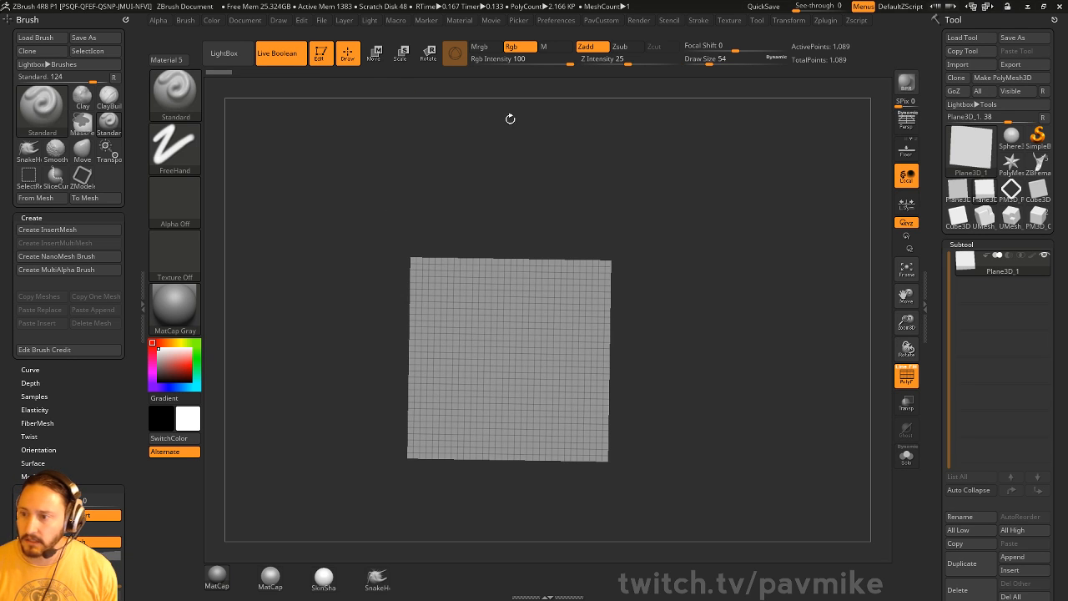
{"action": "left_click", "coordinate": [1002, 78]}
{"action": "left_click_drag", "start_coordinate": [787, 205], "coordinate": [781, 220], "text": "shift"}
{"action": "left_click_drag", "start_coordinate": [780, 221], "coordinate": [761, 252], "text": "alt"}
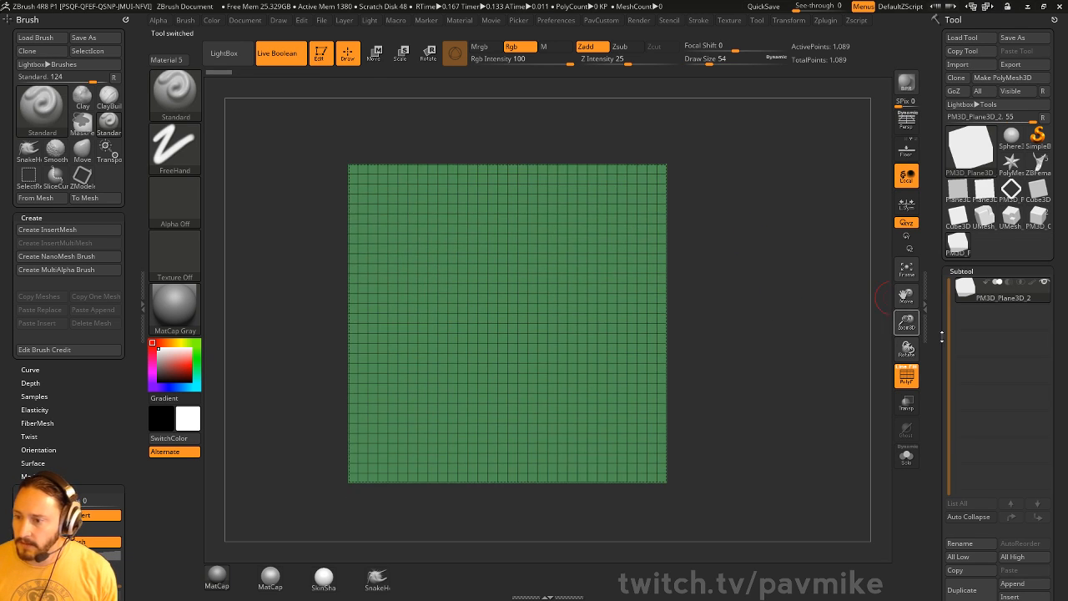
{"action": "left_click_drag", "start_coordinate": [941, 374], "coordinate": [931, 298]}
{"action": "left_click_drag", "start_coordinate": [931, 397], "coordinate": [933, 193]}
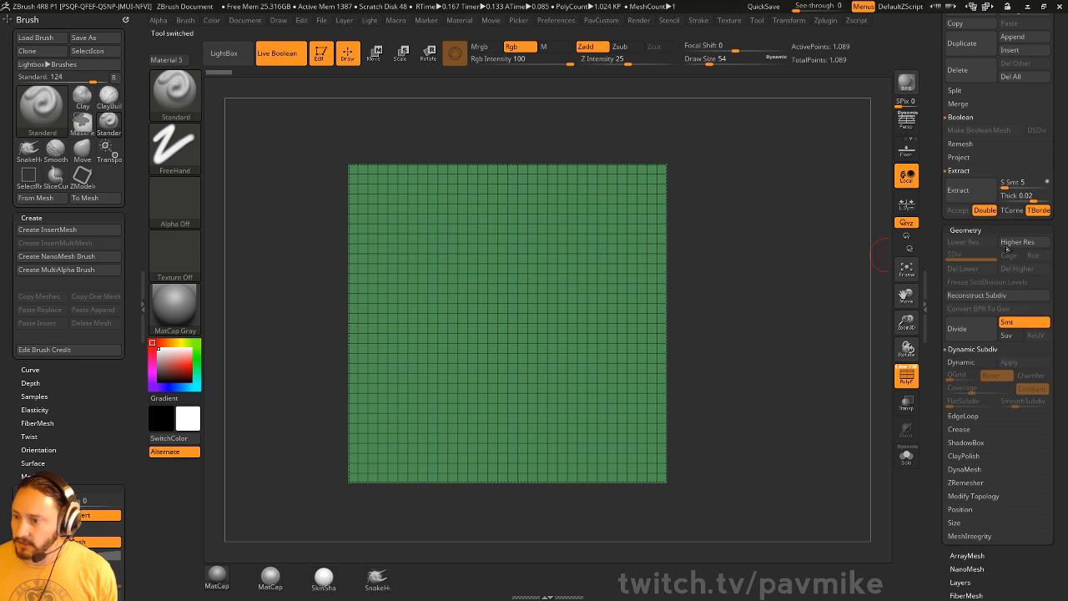
- Reconstruct the plane down to one quad, raise SDiv back up, and delete lower levels
{"action": "left_click", "coordinate": [975, 296]}
{"action": "left_click", "coordinate": [974, 295]}
{"action": "left_click", "coordinate": [974, 295]}
{"action": "left_click", "coordinate": [975, 296]}
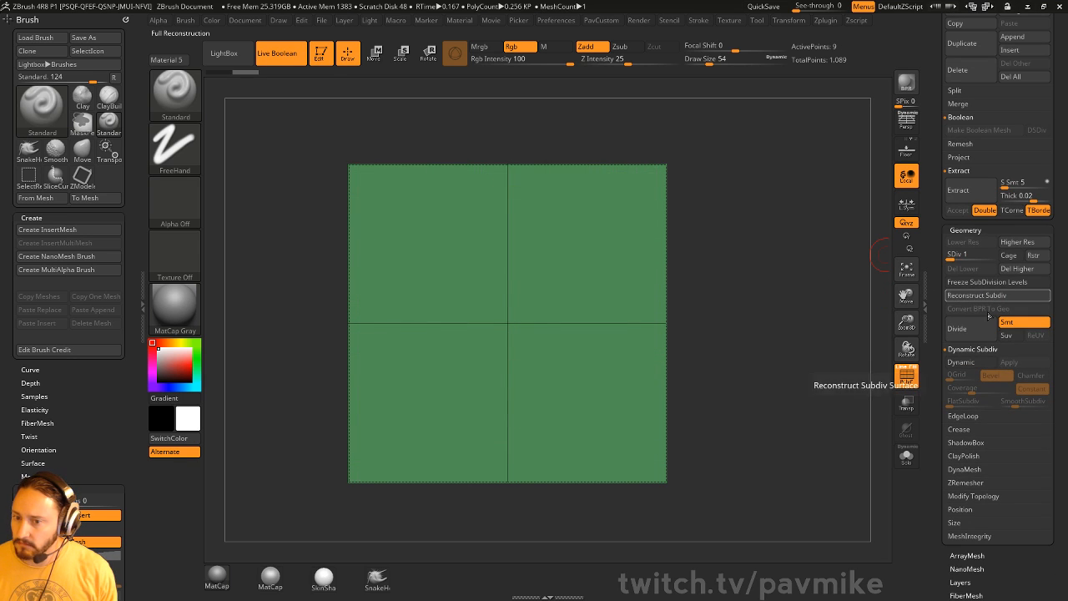
{"action": "left_click", "coordinate": [968, 296]}
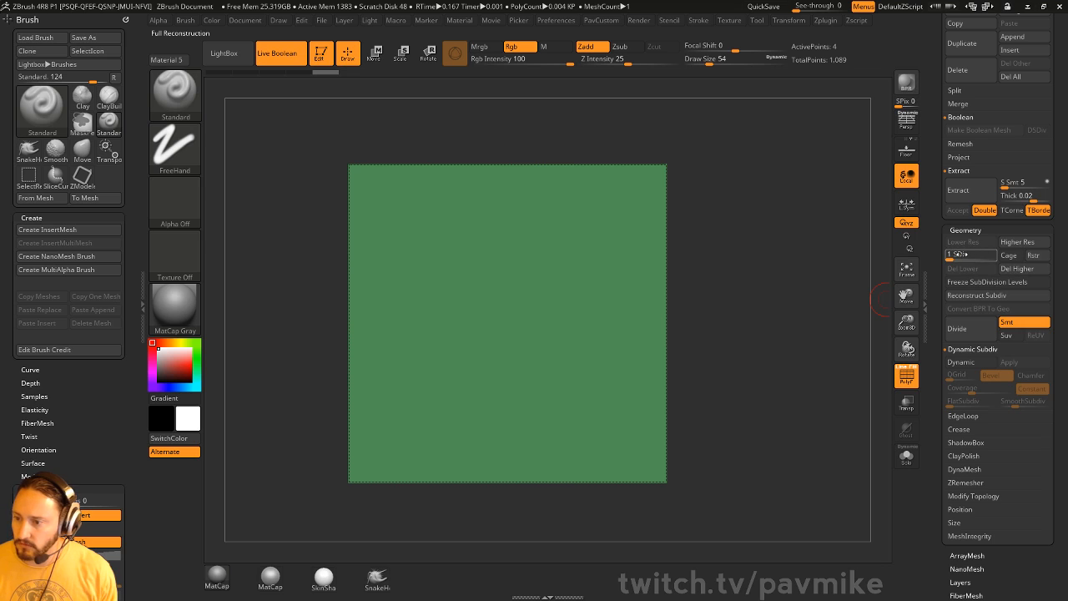
{"action": "left_click_drag", "start_coordinate": [961, 254], "coordinate": [997, 255]}
{"action": "left_click", "coordinate": [963, 268]}
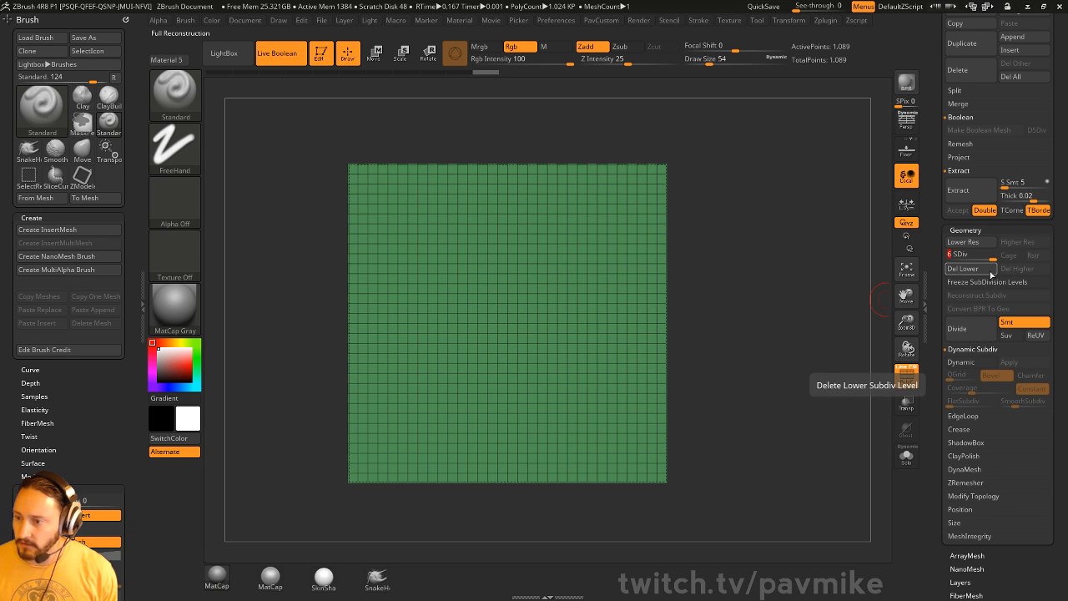
- Hide and delete the plane's rightmost polygon column, then try Reconstruct Subdiv
{"action": "left_click_drag", "start_coordinate": [718, 116], "coordinate": [663, 519], "text": "ctrl+shift"}
{"action": "key", "text": "space"}
{"action": "left_click", "coordinate": [783, 260]}
{"action": "left_click", "coordinate": [993, 295]}
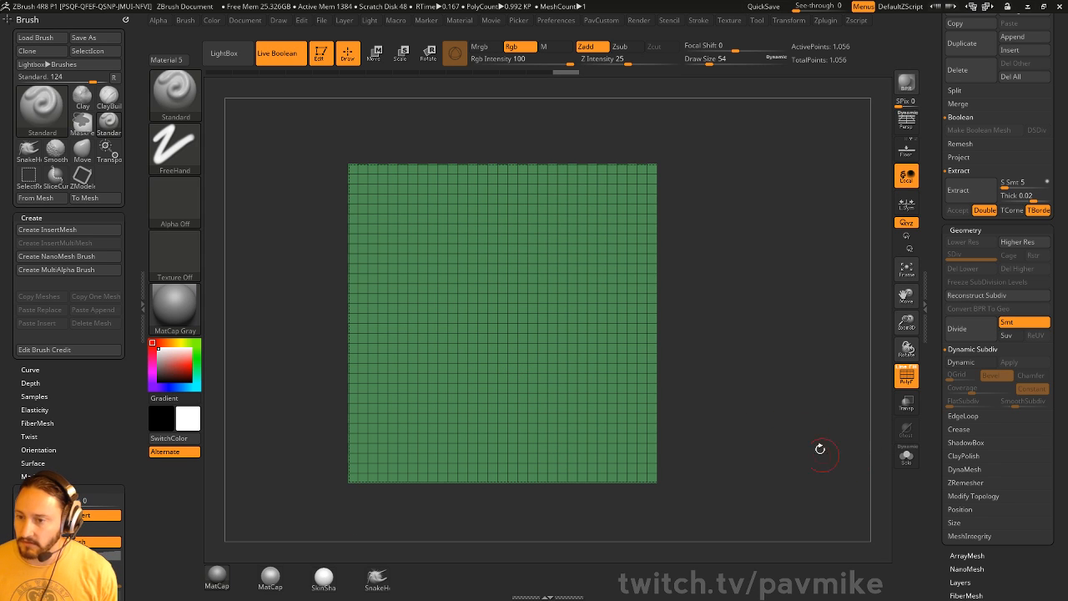
- Delete the plane's outer border rows and columns and rebuild a coarse subdivision level
{"action": "left_click_drag", "start_coordinate": [248, 108], "coordinate": [777, 172], "text": "ctrl+shift"}
{"action": "left_click_drag", "start_coordinate": [754, 131], "coordinate": [660, 529], "text": "ctrl+alt+shift"}
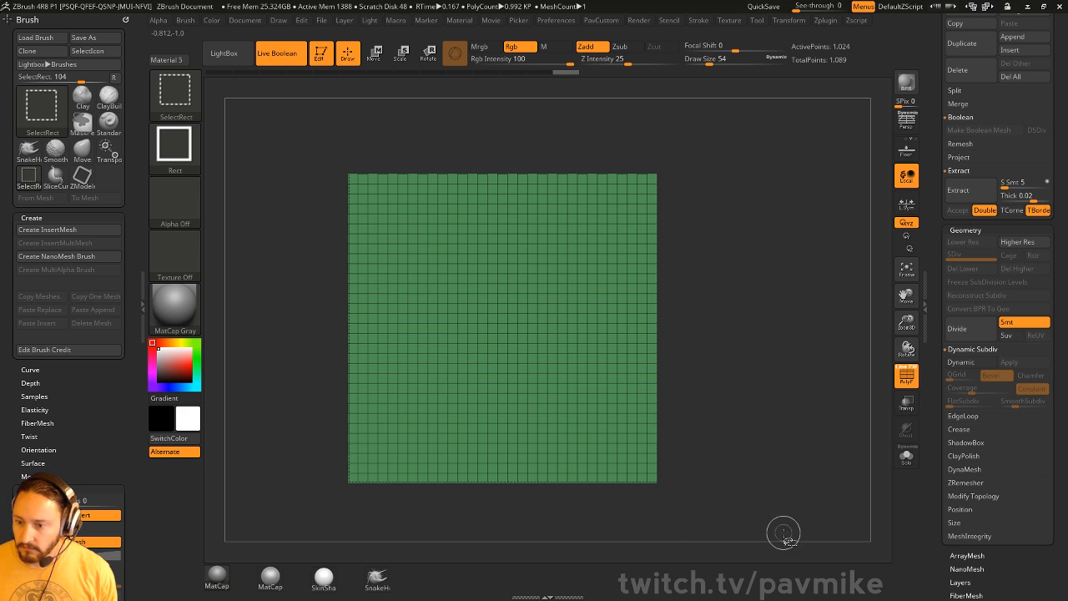
{"action": "left_click_drag", "start_coordinate": [785, 534], "coordinate": [319, 472], "text": "ctrl+alt+shift"}
{"action": "left_click_drag", "start_coordinate": [306, 138], "coordinate": [353, 543], "text": "ctrl+alt+shift"}
{"action": "key", "text": "space"}
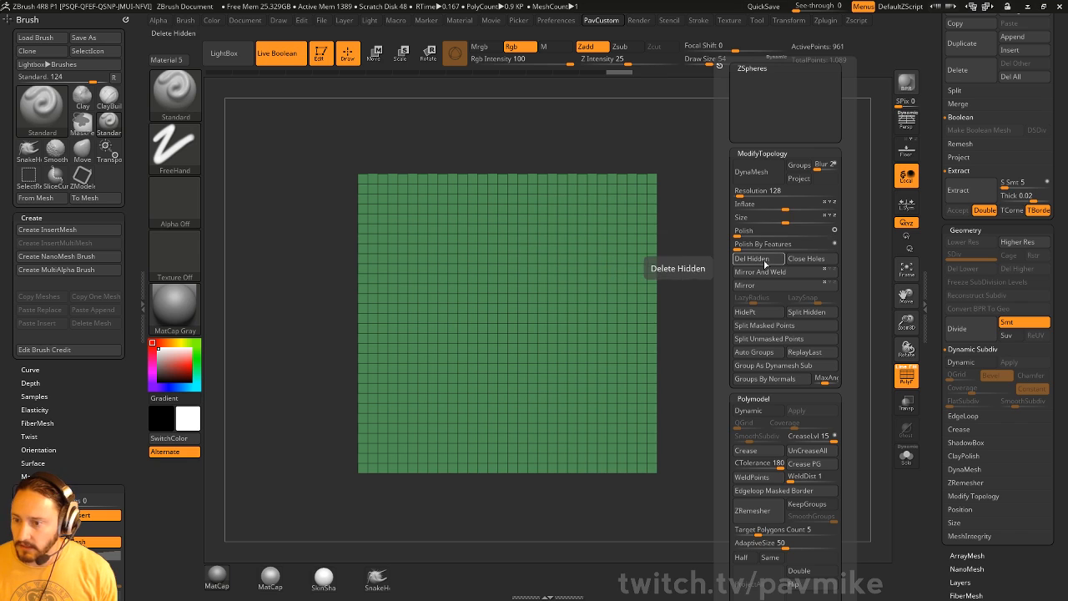
{"action": "left_click", "coordinate": [758, 259]}
{"action": "left_click", "coordinate": [976, 295]}
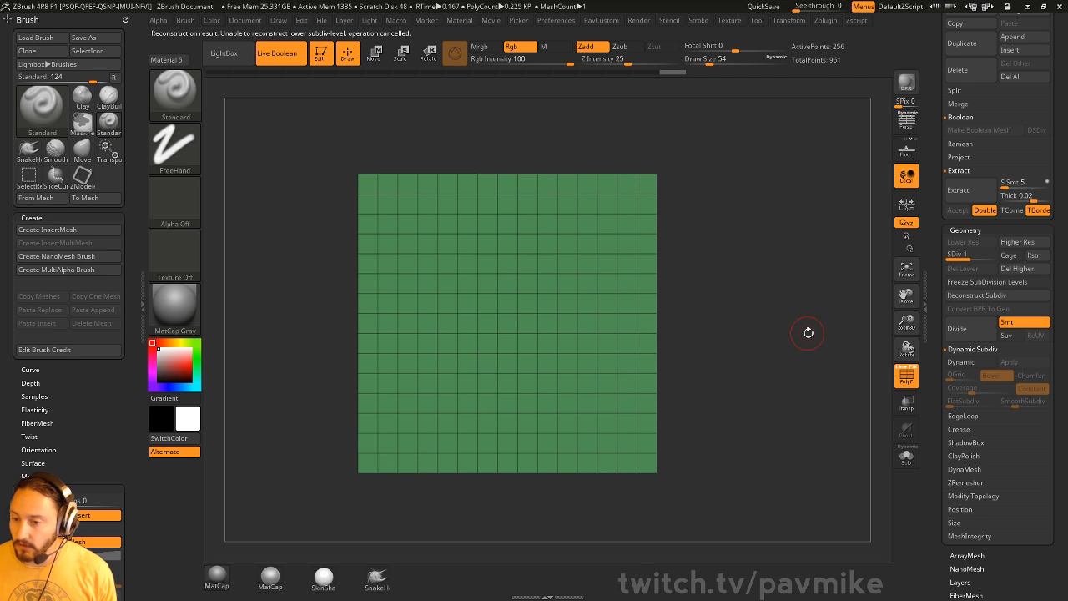
- Trim the border again, retry Reconstruct Subdiv, delete the higher level, and Mirror And Weld
{"action": "left_click_drag", "start_coordinate": [301, 143], "coordinate": [726, 175], "text": "ctrl+alt+shift"}
{"action": "left_click_drag", "start_coordinate": [748, 125], "coordinate": [636, 520], "text": "ctrl+alt+shift"}
{"action": "mouse_move", "coordinate": [776, 528]}
{"action": "left_mouse_down", "text": "ctrl+alt+shift"}
{"action": "mouse_move", "coordinate": [300, 478]}
{"action": "mouse_move", "coordinate": [298, 464]}
{"action": "left_mouse_up", "text": "ctrl+alt+shift"}
{"action": "left_click_drag", "start_coordinate": [310, 175], "coordinate": [368, 504], "text": "ctrl+alt+shift"}
{"action": "key", "text": "space"}
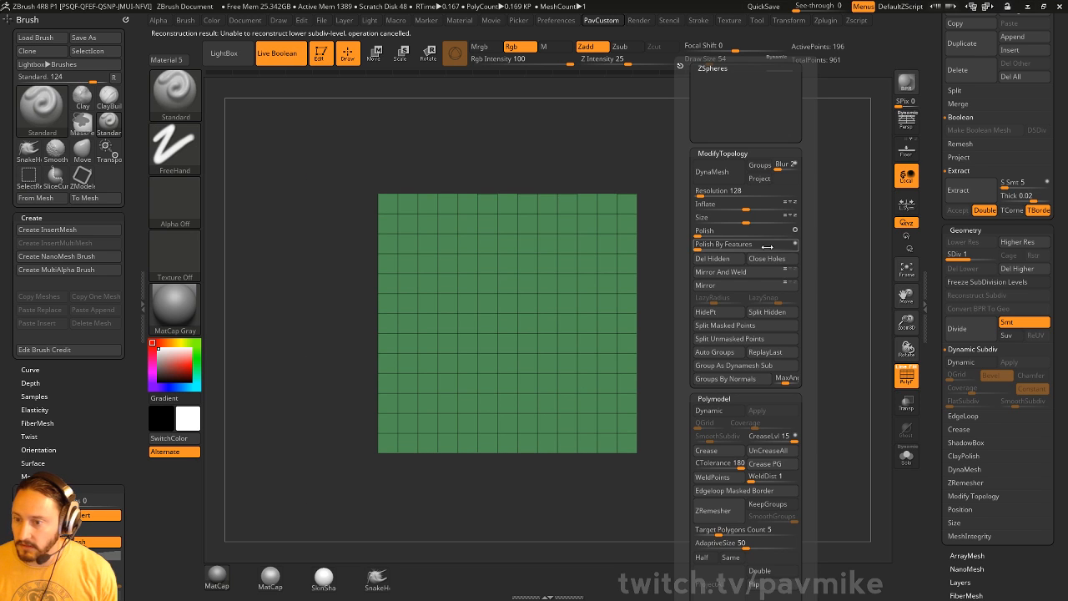
{"action": "left_click", "coordinate": [712, 258]}
{"action": "left_click", "coordinate": [976, 295]}
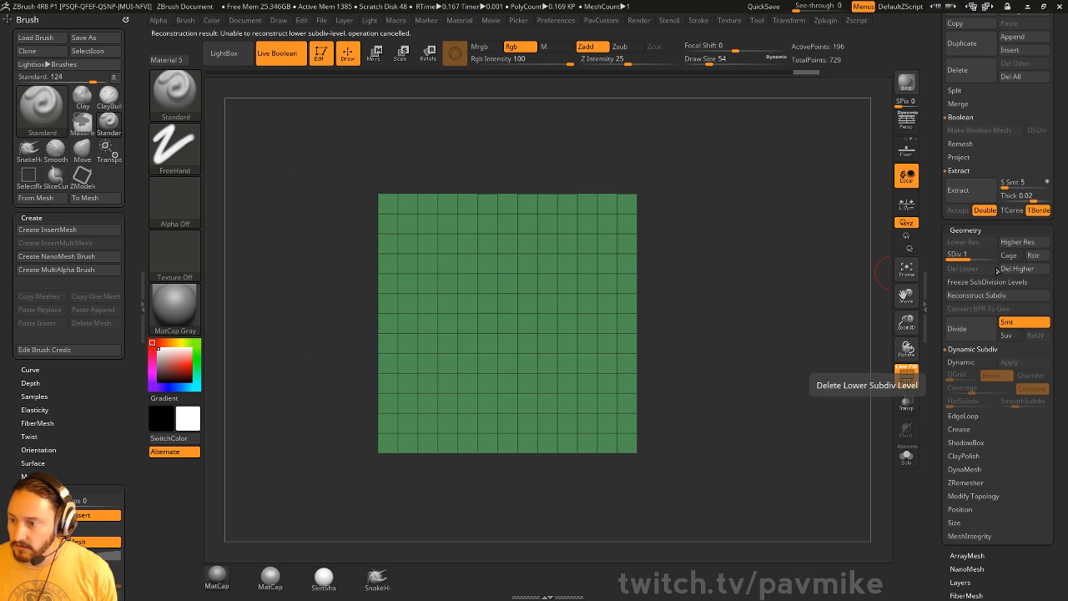
{"action": "left_click", "coordinate": [1000, 270]}
{"action": "left_click", "coordinate": [766, 259]}
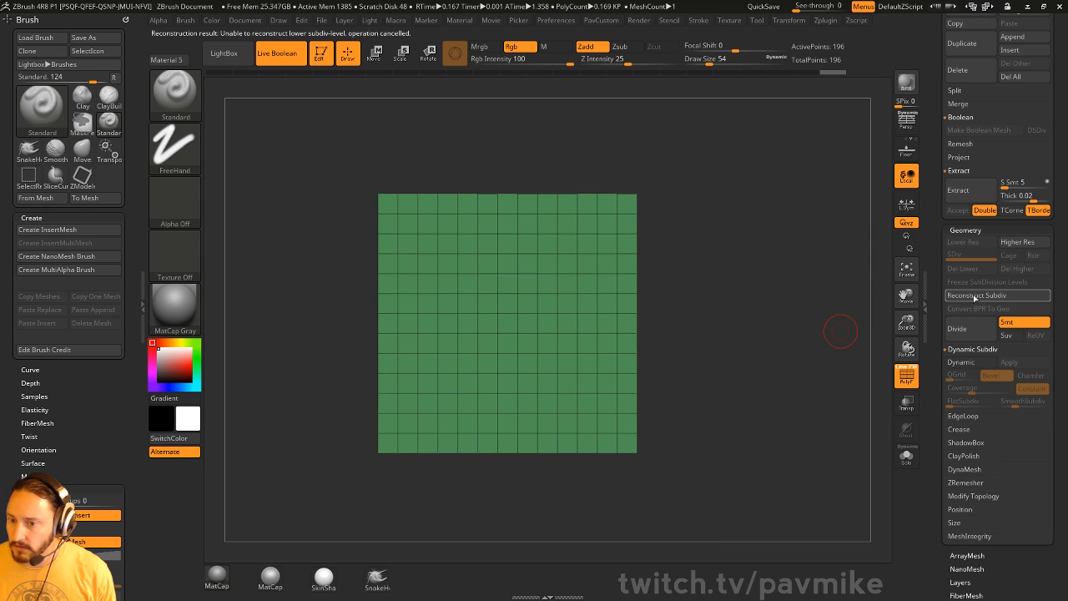
{"action": "key", "text": "space"}
{"action": "left_click", "coordinate": [779, 276]}
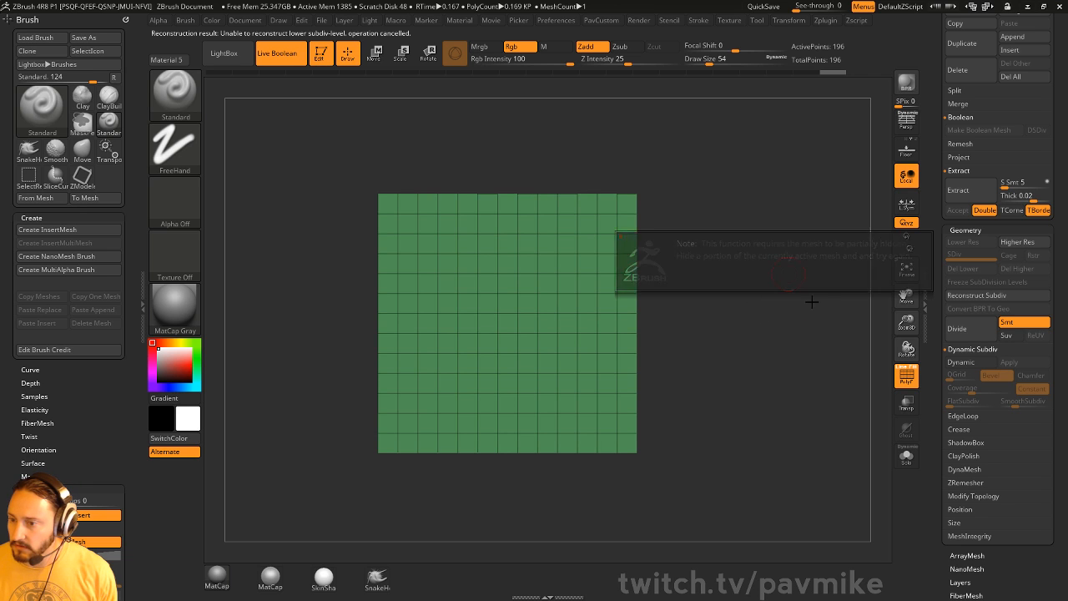
- Undo to the finer grid, delete its right, bottom and left edges, and retry reconstruction
{"action": "left_click_drag", "start_coordinate": [293, 165], "coordinate": [697, 211], "text": "ctrl+shift"}
{"action": "left_click_drag", "start_coordinate": [713, 156], "coordinate": [619, 502], "text": "ctrl+alt+shift"}
{"action": "key", "text": "ctrl+z"}
{"action": "key", "text": "ctrl+z"}
{"action": "key", "text": "ctrl+z"}
{"action": "key", "text": "ctrl+z"}
{"action": "key", "text": "ctrl+z"}
{"action": "key", "text": "ctrl+z"}
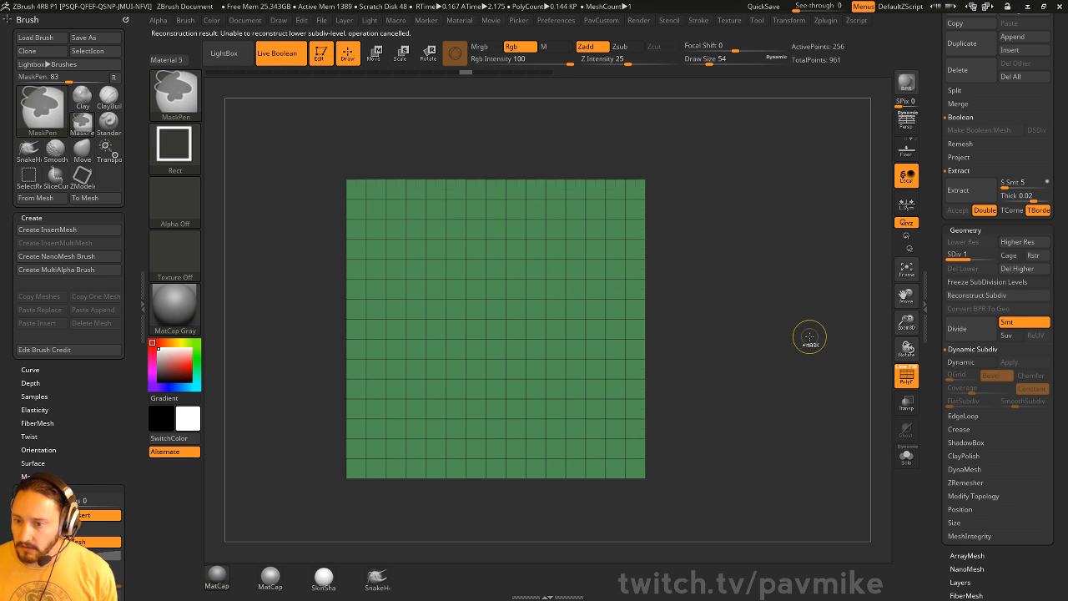
{"action": "mouse_move", "coordinate": [693, 138]}
{"action": "left_mouse_down", "text": "ctrl+shift"}
{"action": "mouse_move", "coordinate": [631, 487]}
{"action": "mouse_move", "coordinate": [638, 506]}
{"action": "mouse_move", "coordinate": [612, 523]}
{"action": "left_mouse_up", "text": "ctrl+shift"}
{"action": "left_click_drag", "start_coordinate": [768, 537], "coordinate": [275, 454], "text": "ctrl+shift"}
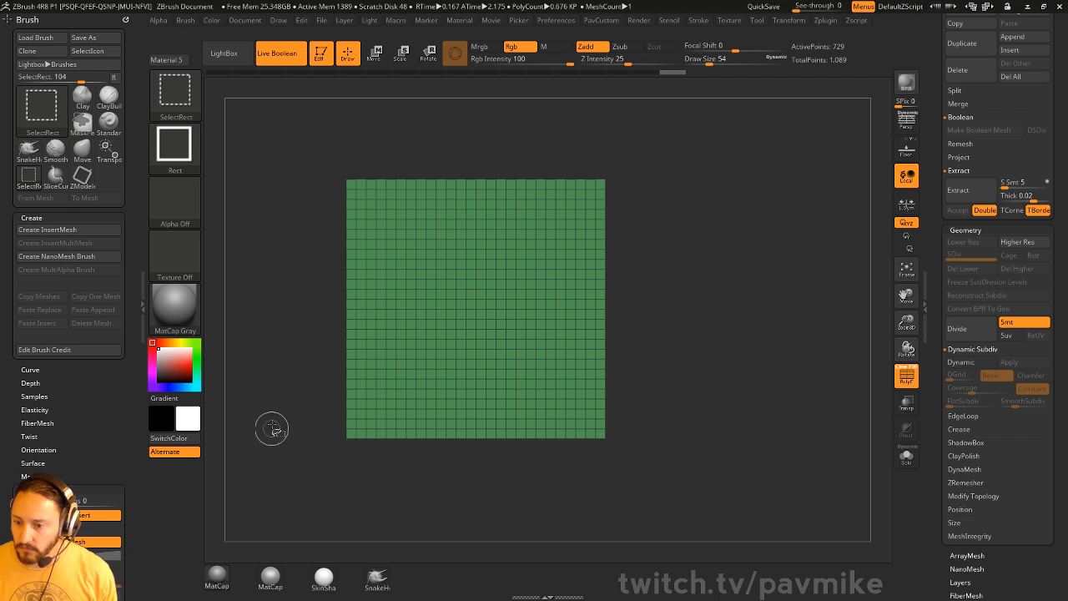
{"action": "left_click_drag", "start_coordinate": [281, 133], "coordinate": [382, 571], "text": "ctrl+shift"}
{"action": "key", "text": "space"}
{"action": "left_click", "coordinate": [678, 259]}
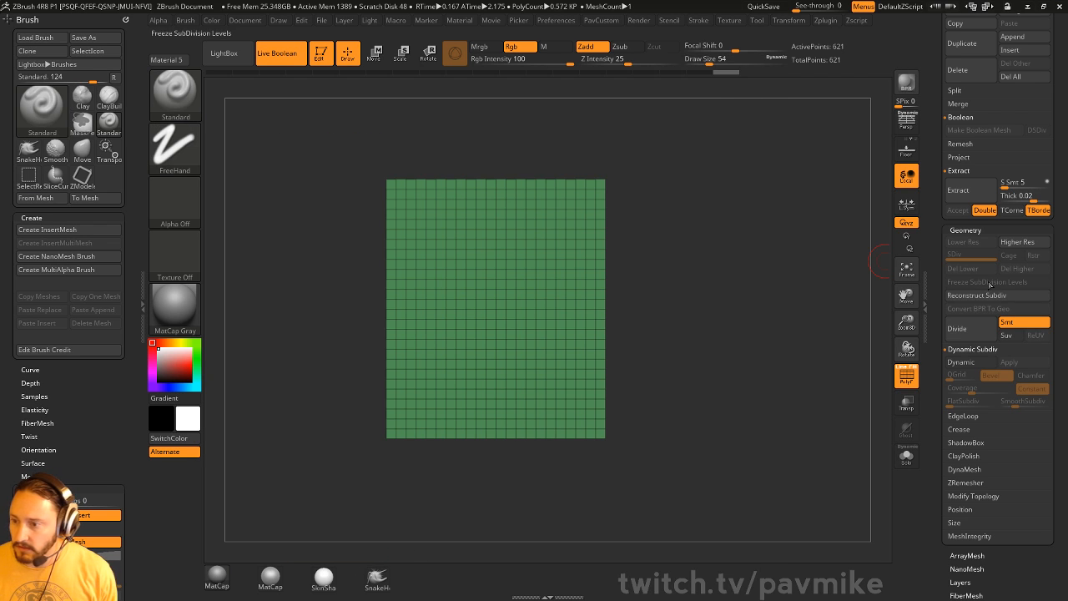
{"action": "left_click", "coordinate": [983, 297]}
{"action": "left_click", "coordinate": [983, 297]}
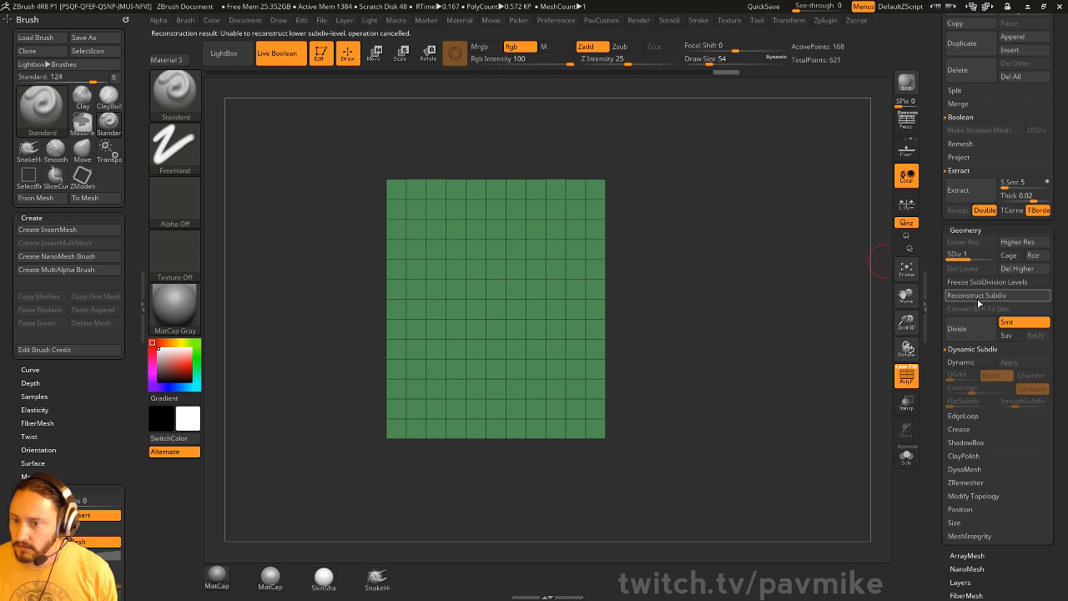
{"action": "key", "text": "ctrl+z"}
- Delete the grid's top rows, reconstruct a lower level, then undo it
{"action": "left_click_drag", "start_coordinate": [331, 136], "coordinate": [736, 193], "text": "ctrl+shift"}
{"action": "key", "text": "space"}
{"action": "left_click", "coordinate": [740, 259]}
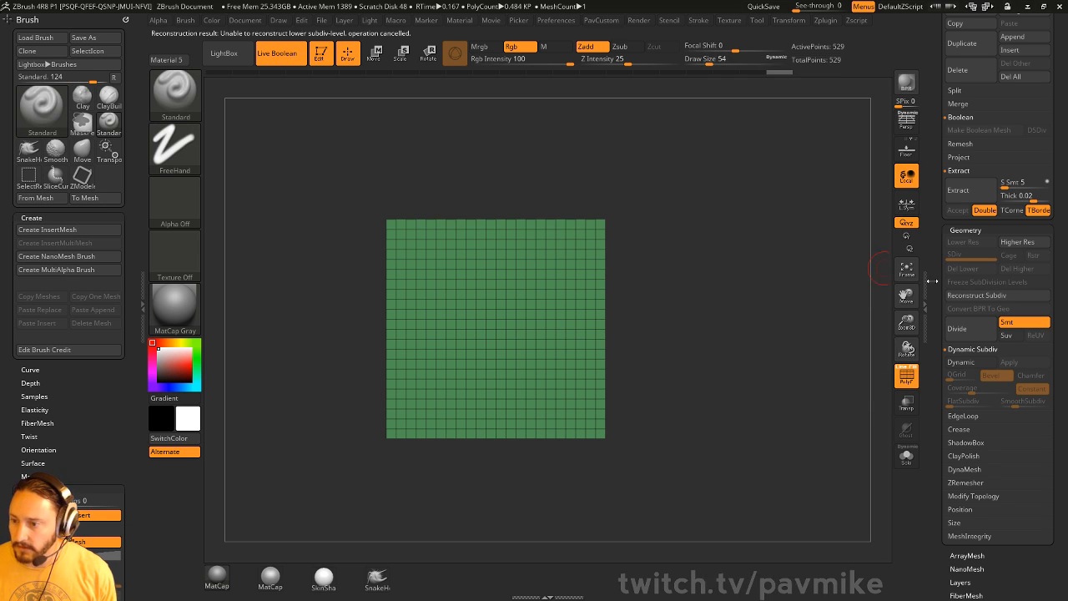
{"action": "left_click", "coordinate": [983, 297]}
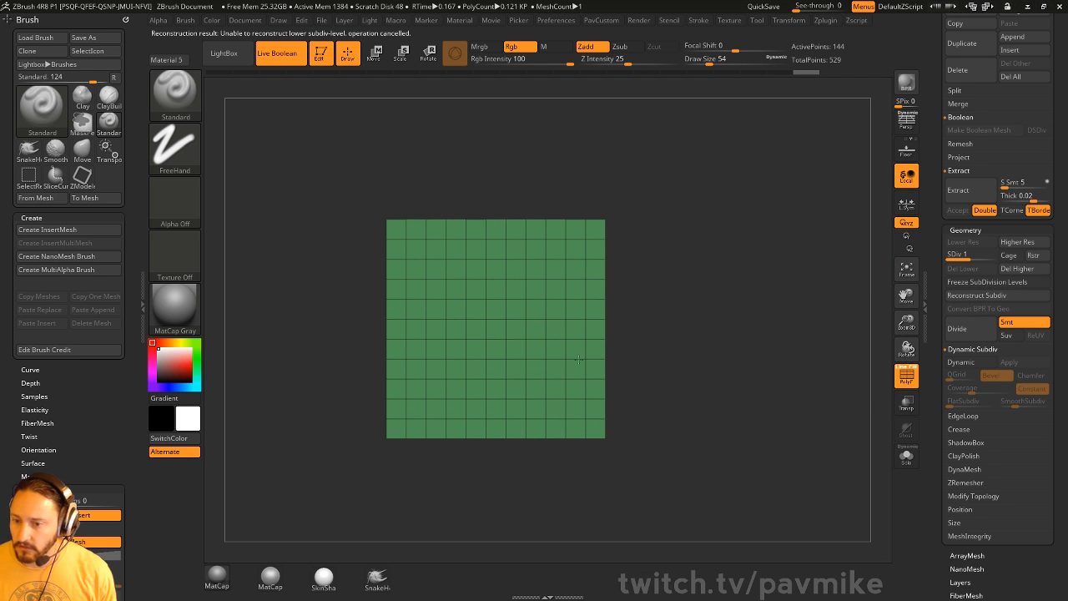
{"action": "key", "text": "ctrl+z"}
{"action": "key", "text": "ctrl+z"}
{"action": "key", "text": "ctrl+z"}
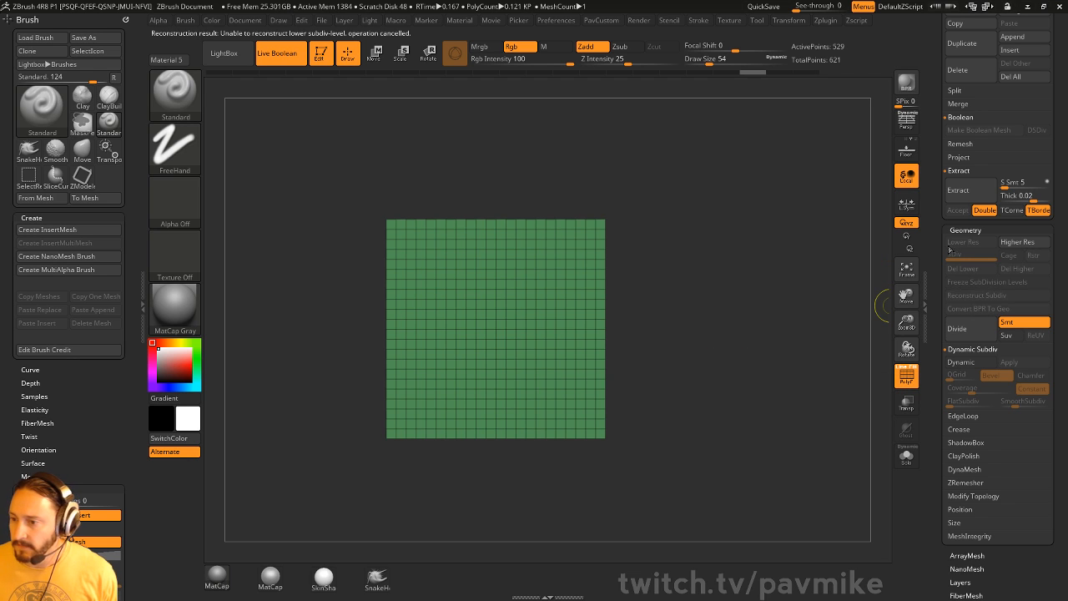
- Step back in the undo history to restore the grid, then delete the plane subtool
{"action": "mouse_move", "coordinate": [936, 239]}
{"action": "left_mouse_down"}
{"action": "mouse_move", "coordinate": [924, 452]}
{"action": "mouse_move", "coordinate": [905, 483]}
{"action": "left_mouse_up"}
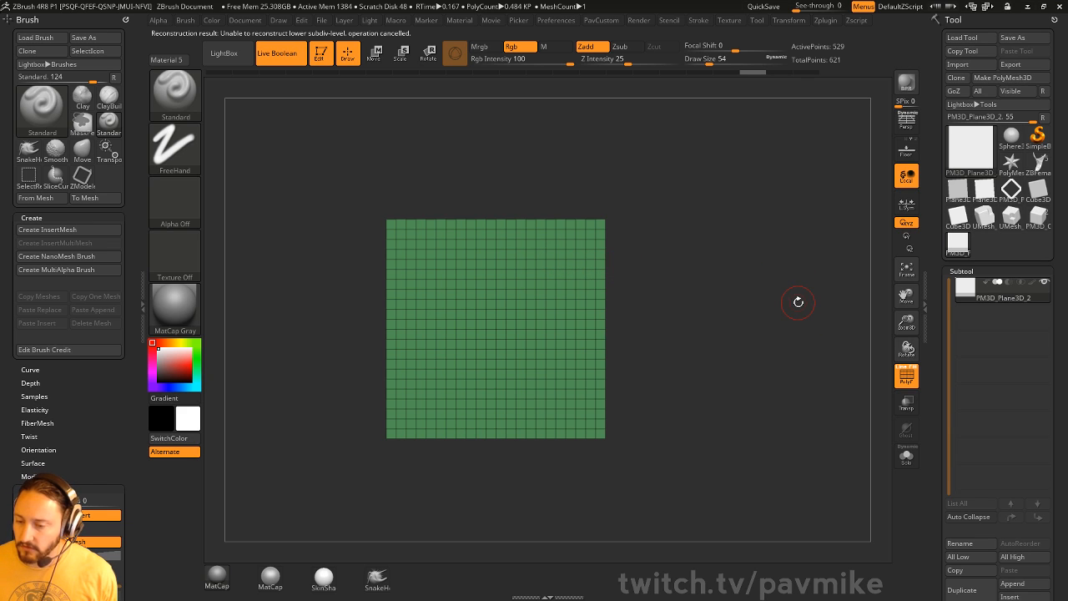
{"action": "left_click_drag", "start_coordinate": [931, 359], "coordinate": [931, 321]}
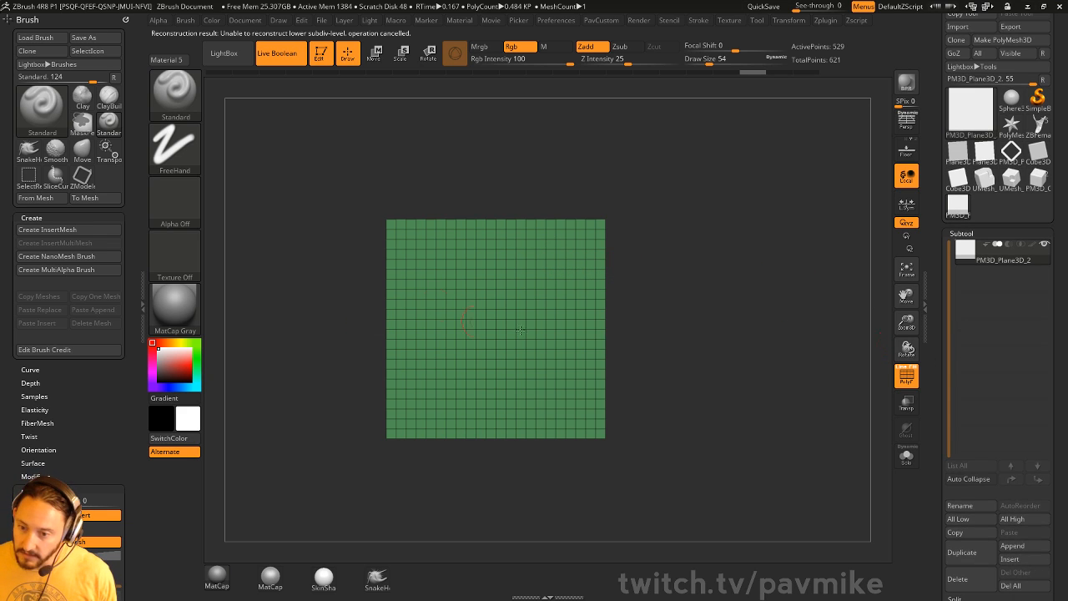
{"action": "left_click_drag", "start_coordinate": [938, 583], "coordinate": [938, 436]}
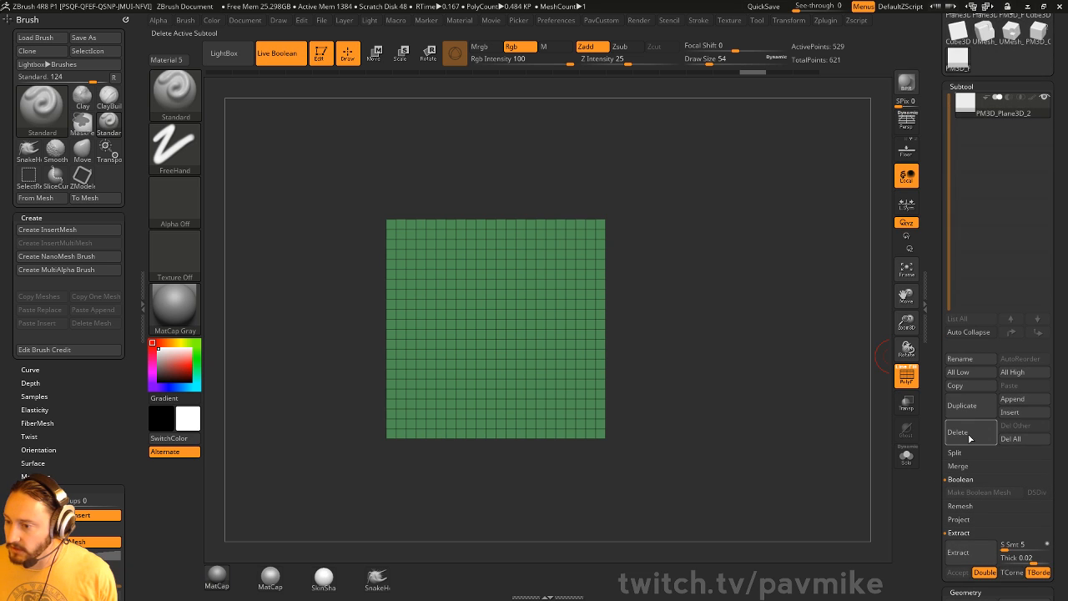
{"action": "left_click", "coordinate": [969, 434]}
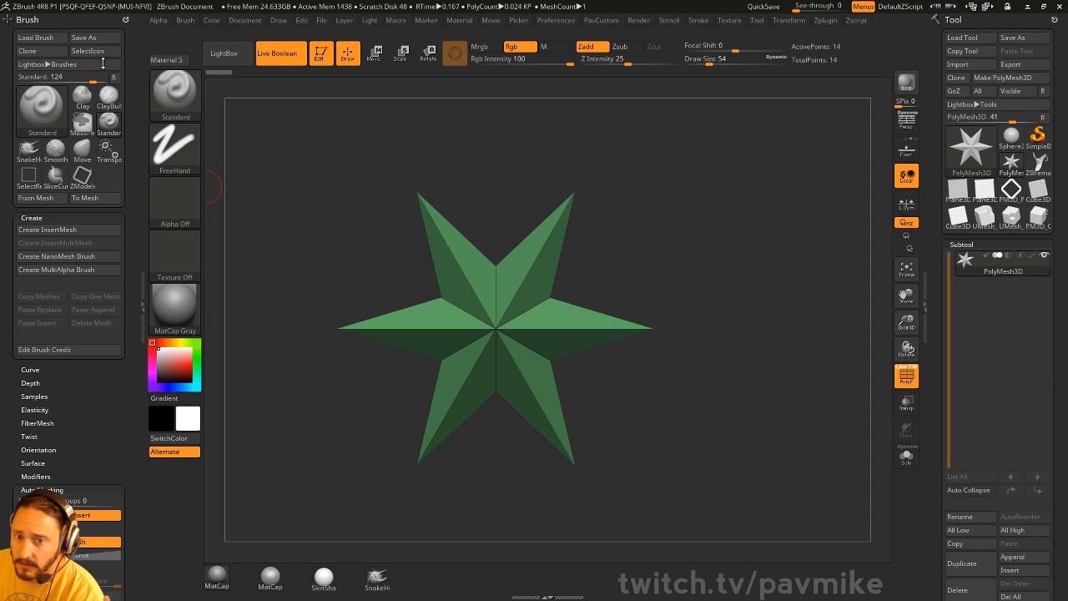
- Open the Transform menu and set the brush Draw Size to 56
{"action": "left_click", "coordinate": [789, 20]}
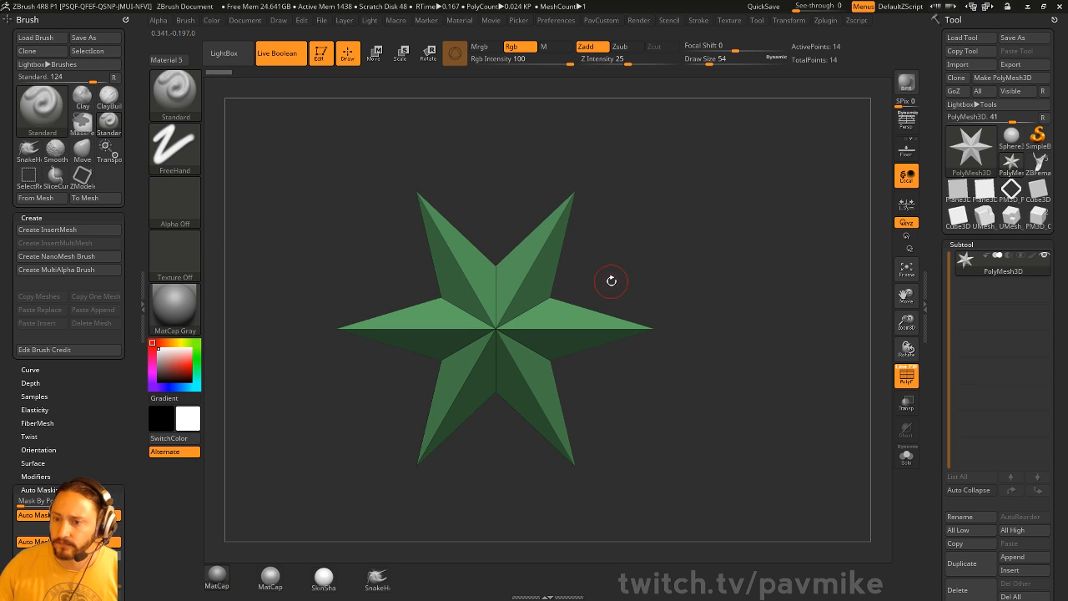
{"action": "key", "text": "s"}
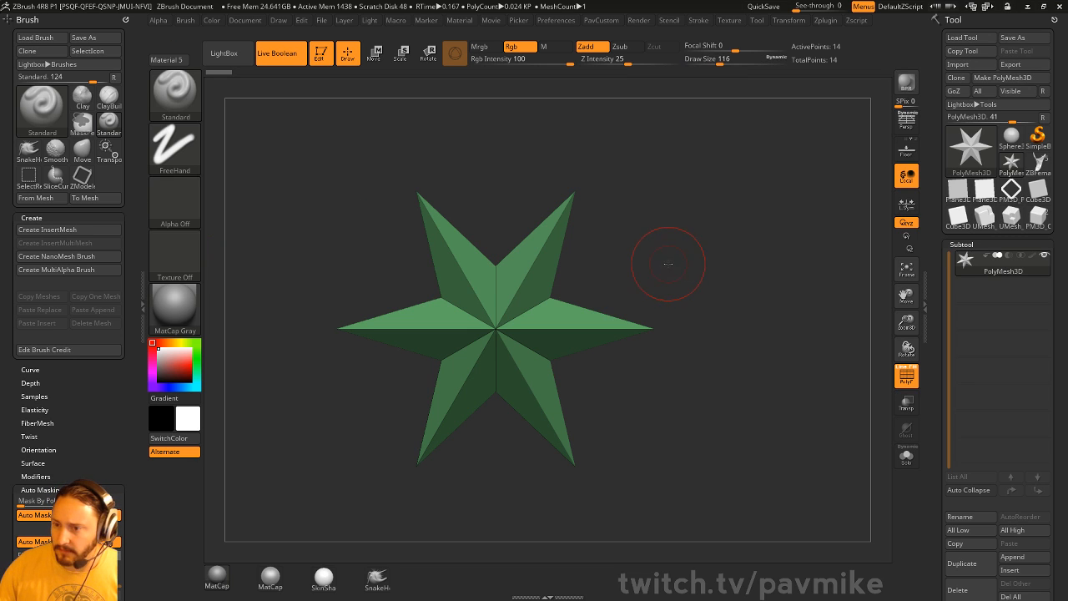
{"action": "key", "text": "s"}
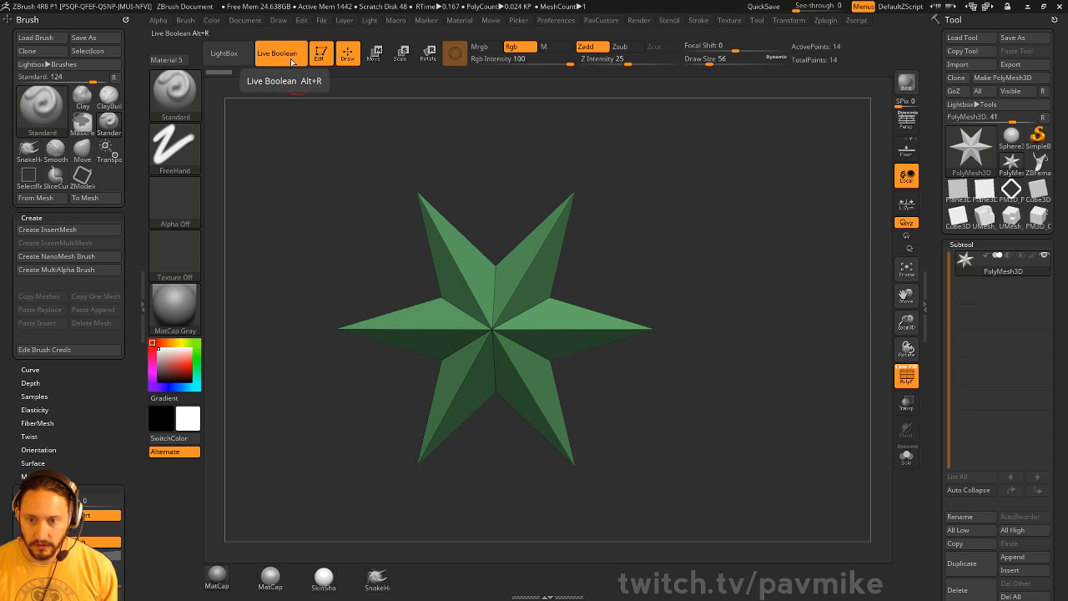
- Replace the star with a Cube3D drawn on the canvas and converted to PolyMesh3D
{"action": "left_click", "coordinate": [322, 55]}
{"action": "key", "text": "ctrl+n"}
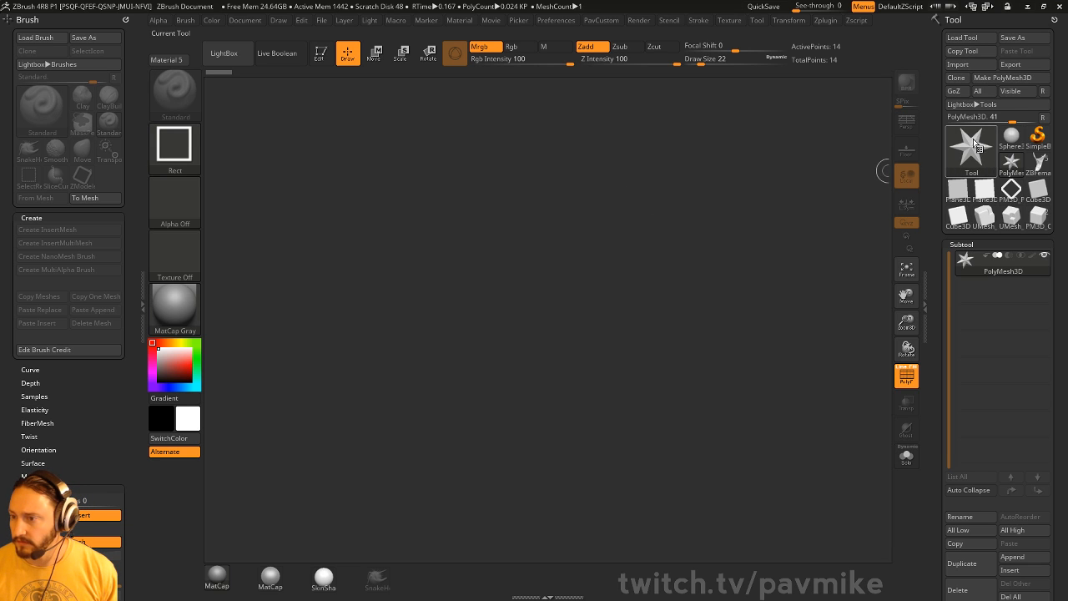
{"action": "left_click", "coordinate": [971, 150]}
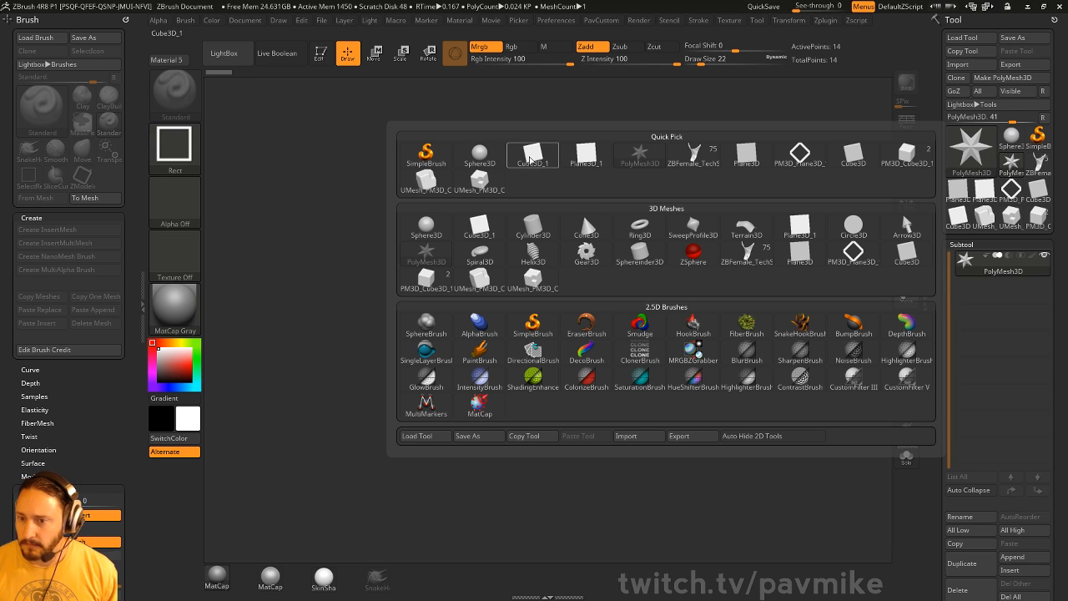
{"action": "left_click", "coordinate": [532, 153]}
{"action": "left_click_drag", "start_coordinate": [471, 344], "coordinate": [490, 436]}
{"action": "left_click", "coordinate": [322, 54]}
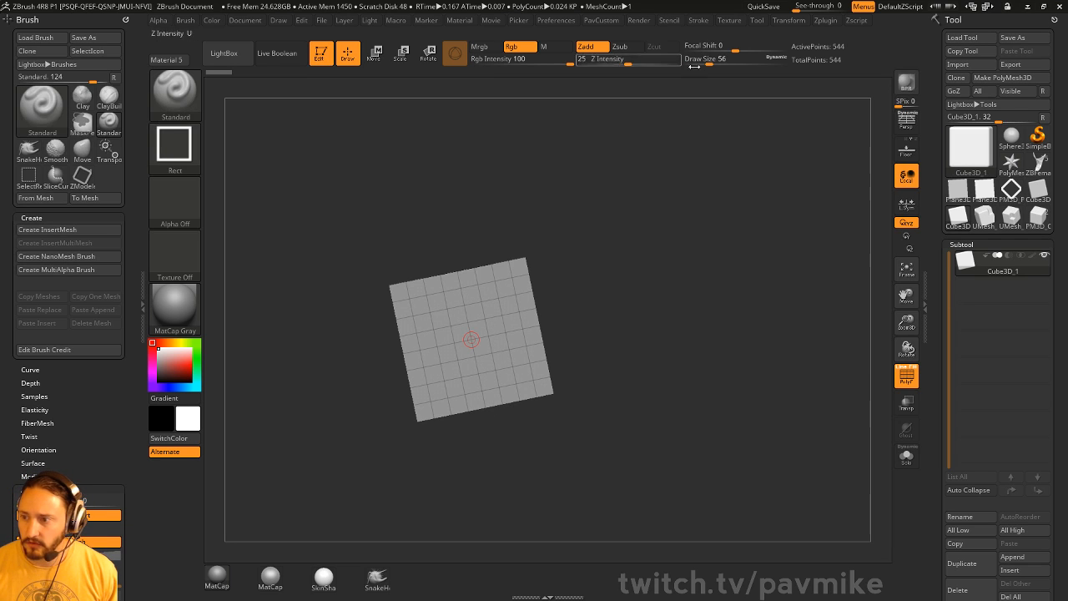
{"action": "left_click", "coordinate": [1007, 78]}
{"action": "left_click_drag", "start_coordinate": [730, 247], "coordinate": [744, 279], "text": "shift"}
- Expand the Geometry DynaMesh settings and turn on the cube's PolyFrame wireframe
{"action": "left_click", "coordinate": [907, 377]}
{"action": "key", "text": "grave"}
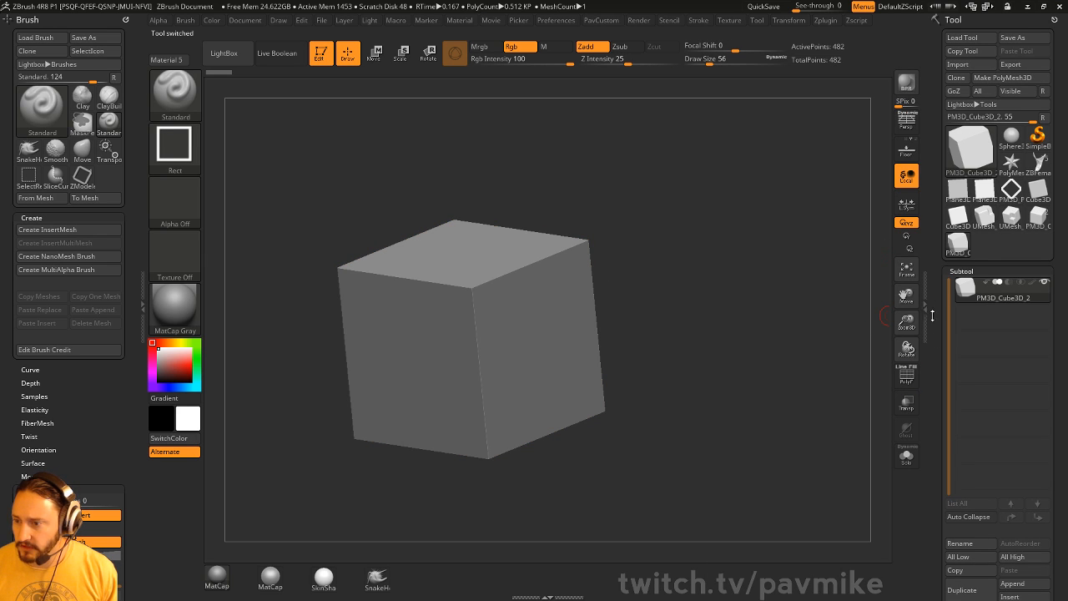
{"action": "left_click_drag", "start_coordinate": [949, 322], "coordinate": [947, 209]}
{"action": "scroll", "coordinate": [943, 206], "scroll_direction": "down", "scroll_amount": 3}
{"action": "key", "text": "shift"}
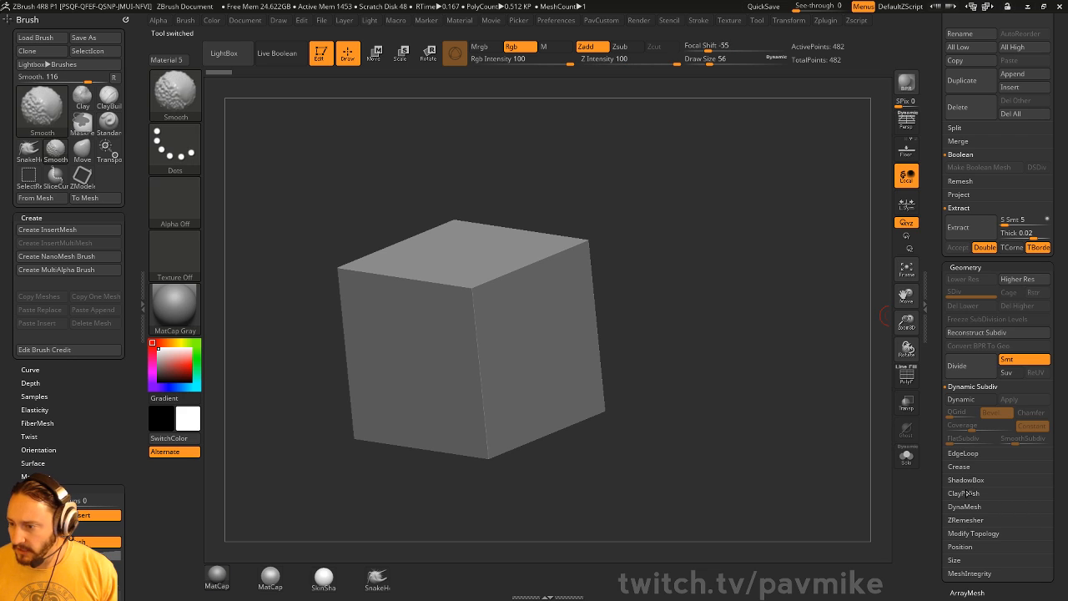
{"action": "left_click", "coordinate": [965, 507]}
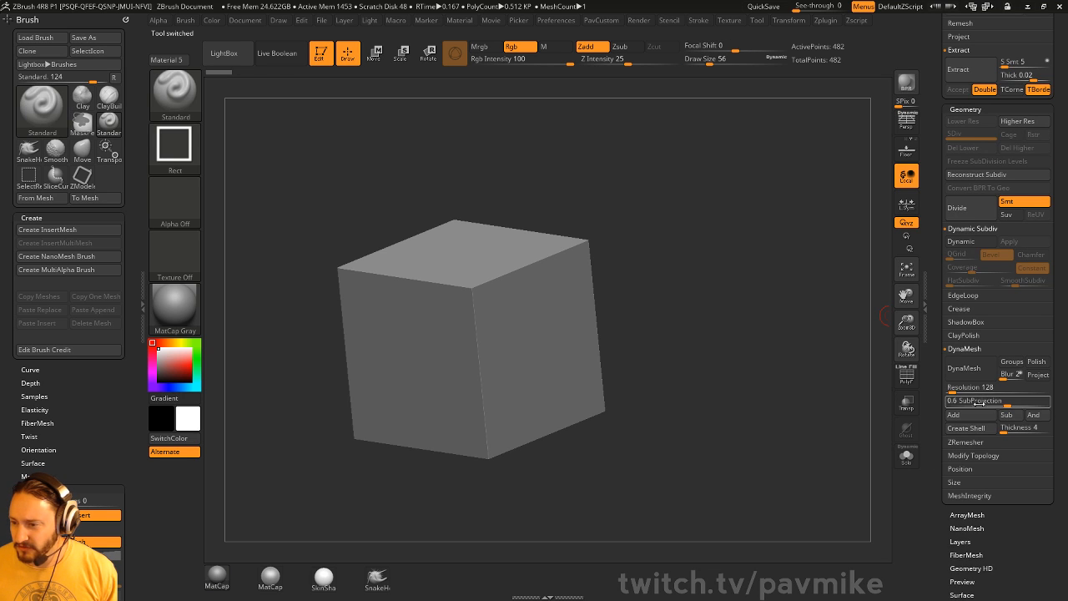
{"action": "left_click", "coordinate": [906, 383]}
{"action": "mouse_move", "coordinate": [726, 310]}
{"action": "left_mouse_down", "text": "alt"}
{"action": "mouse_move", "coordinate": [717, 301]}
{"action": "mouse_move", "coordinate": [737, 296]}
{"action": "left_mouse_up", "text": "alt"}
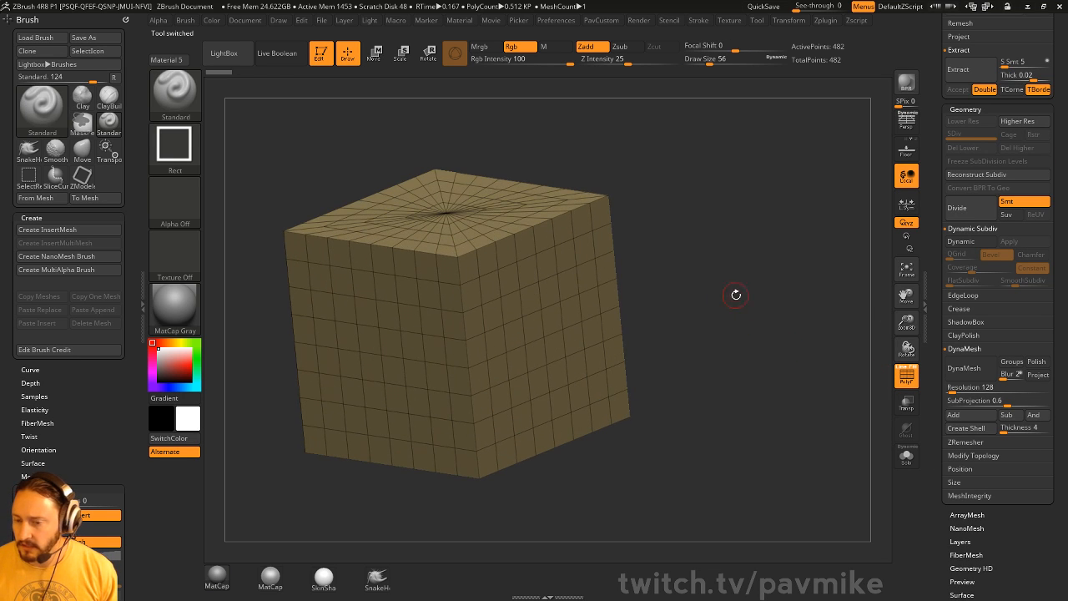
- Set DynaMesh Blur to 0 and DynaMesh the cube into a dense mesh
{"action": "key", "text": "grave"}
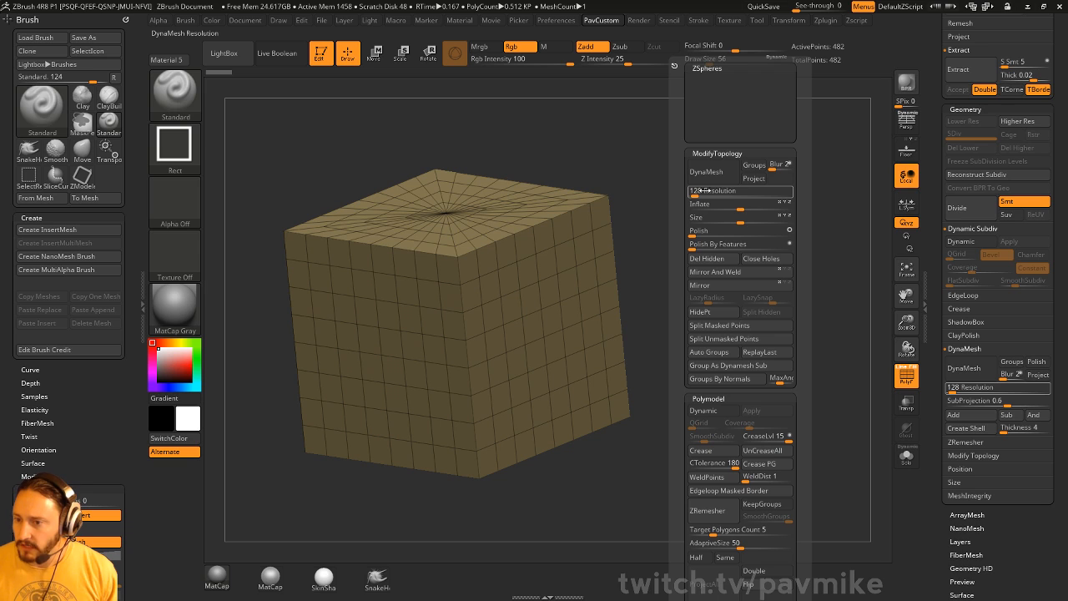
{"action": "left_click", "coordinate": [777, 164]}
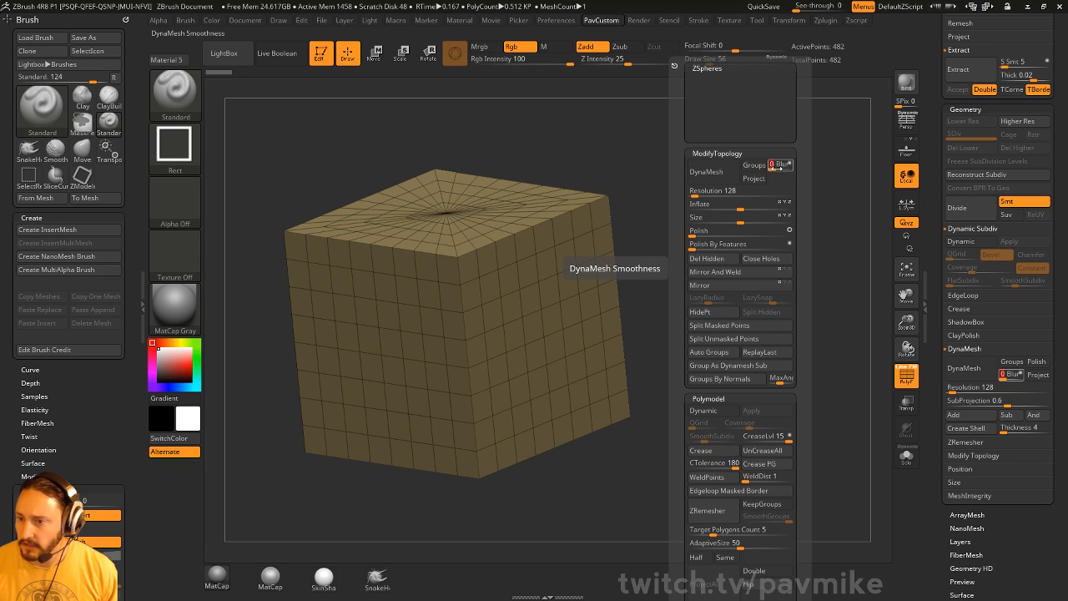
{"action": "left_click", "coordinate": [706, 171]}
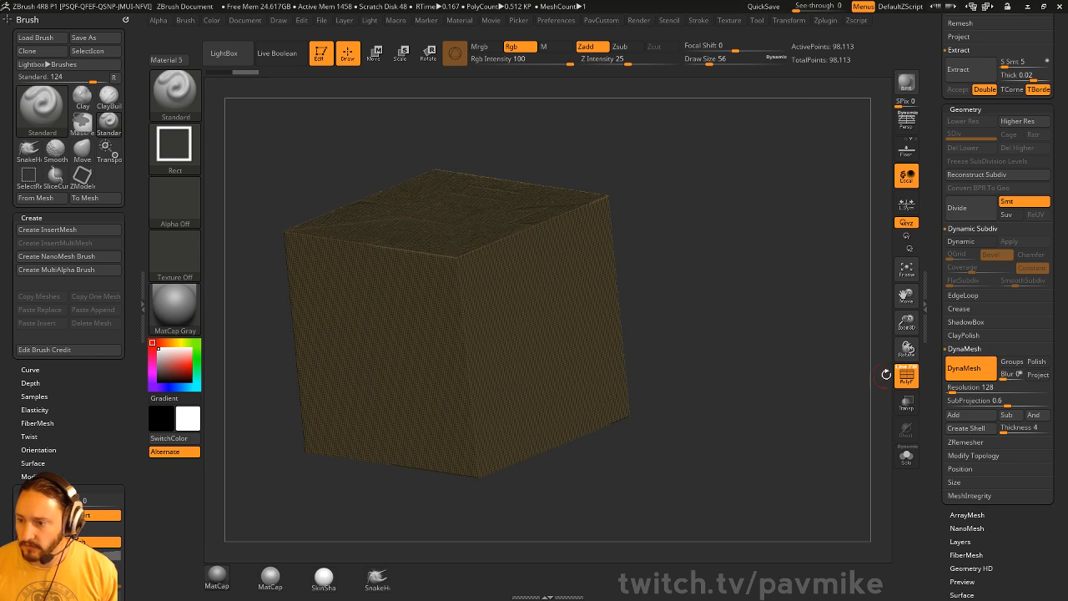
{"action": "left_click_drag", "start_coordinate": [861, 373], "coordinate": [546, 190]}
{"action": "left_click_drag", "start_coordinate": [736, 229], "coordinate": [765, 203]}
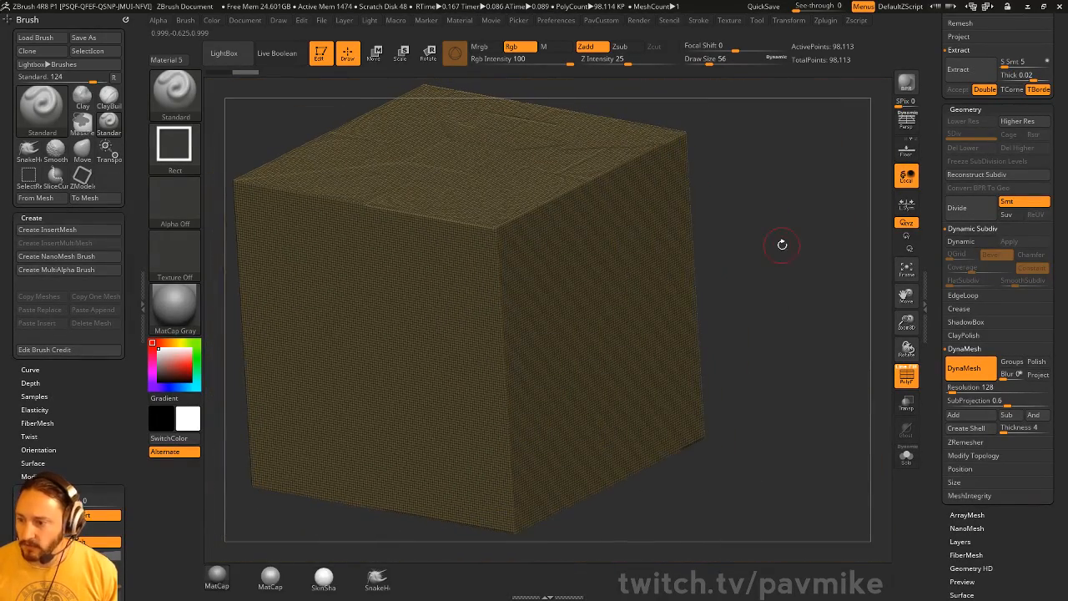
{"action": "left_click_drag", "start_coordinate": [816, 418], "coordinate": [734, 326], "text": "alt"}
- Turn DynaMesh off, apply SkinShade4 material, clear snapshot copies, and enable Project
{"action": "key", "text": "shift+s"}
{"action": "left_click_drag", "start_coordinate": [696, 270], "coordinate": [848, 320], "text": "alt"}
{"action": "left_click", "coordinate": [959, 368]}
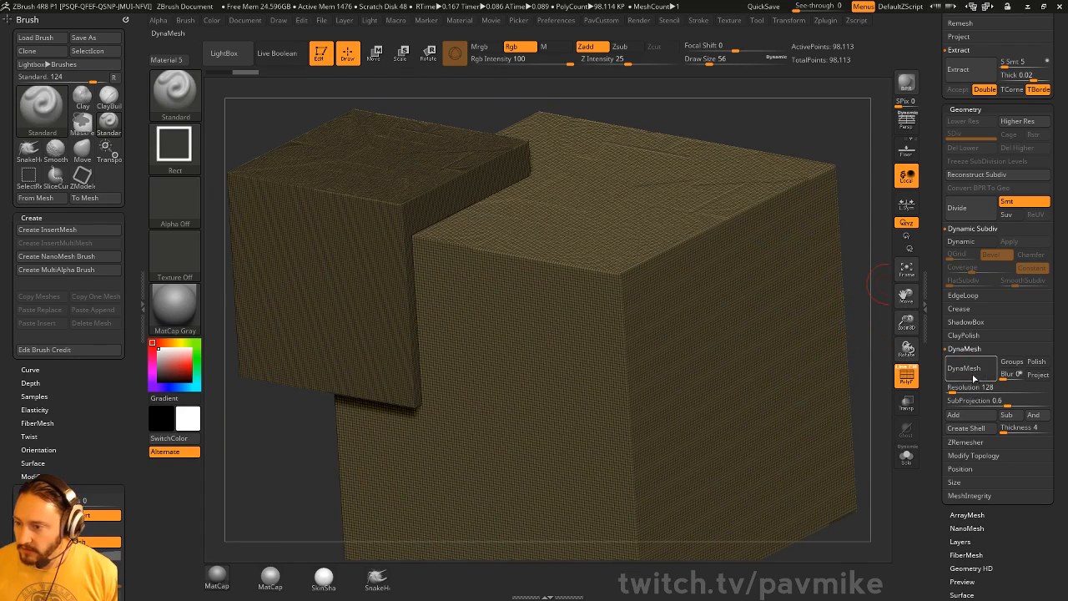
{"action": "key", "text": "ctrl+n"}
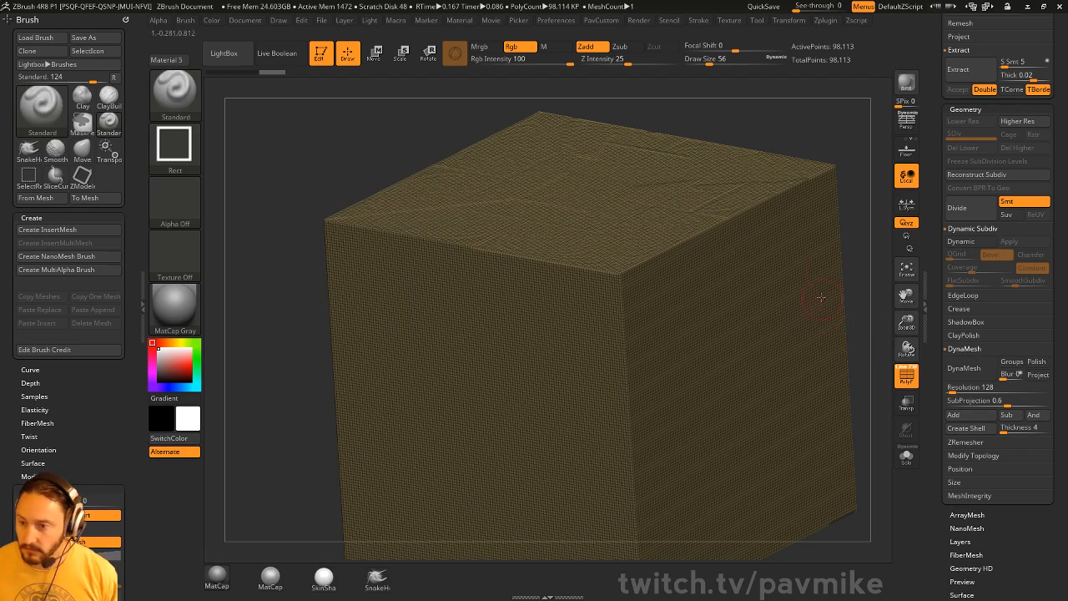
{"action": "mouse_move", "coordinate": [852, 183]}
{"action": "left_mouse_down", "text": "alt"}
{"action": "mouse_move", "coordinate": [570, 117]}
{"action": "mouse_move", "coordinate": [661, 178]}
{"action": "mouse_move", "coordinate": [605, 190]}
{"action": "mouse_move", "coordinate": [654, 195]}
{"action": "mouse_move", "coordinate": [615, 186]}
{"action": "mouse_move", "coordinate": [624, 192]}
{"action": "left_mouse_up", "text": "alt"}
{"action": "key", "text": "shift+s"}
{"action": "mouse_move", "coordinate": [551, 238]}
{"action": "left_mouse_down", "text": "alt"}
{"action": "mouse_move", "coordinate": [1012, 504]}
{"action": "mouse_move", "coordinate": [900, 358]}
{"action": "mouse_move", "coordinate": [907, 340]}
{"action": "left_mouse_up", "text": "alt"}
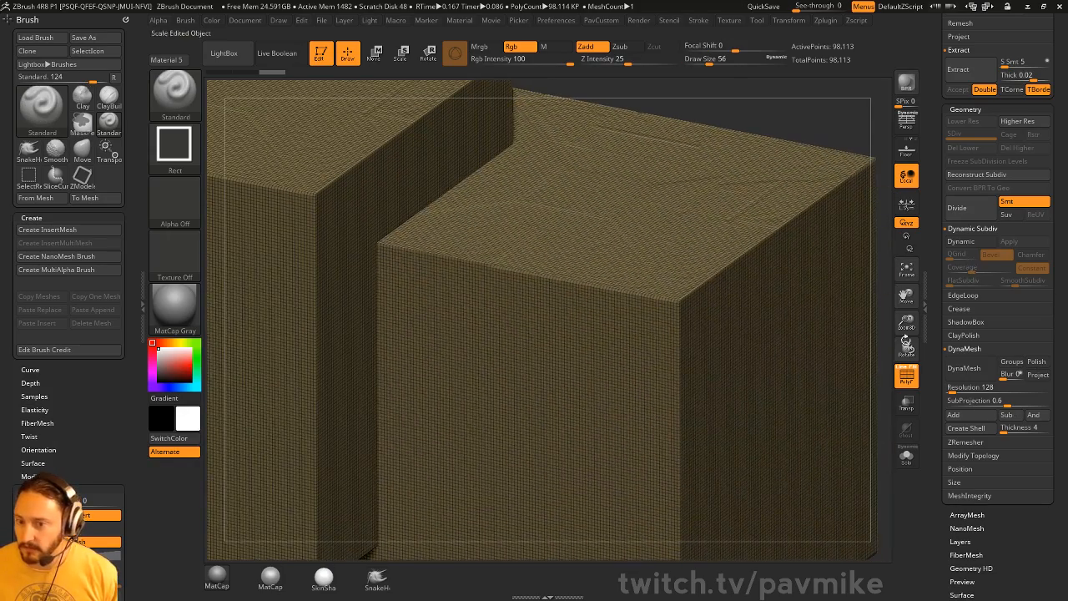
{"action": "left_click", "coordinate": [324, 588]}
{"action": "key", "text": "ctrl+n"}
{"action": "mouse_move", "coordinate": [845, 109]}
{"action": "left_mouse_down", "text": "alt"}
{"action": "mouse_move", "coordinate": [460, 60]}
{"action": "mouse_move", "coordinate": [731, 114]}
{"action": "mouse_move", "coordinate": [725, 174]}
{"action": "mouse_move", "coordinate": [693, 164]}
{"action": "mouse_move", "coordinate": [1016, 245]}
{"action": "mouse_move", "coordinate": [1004, 260]}
{"action": "left_mouse_up", "text": "alt"}
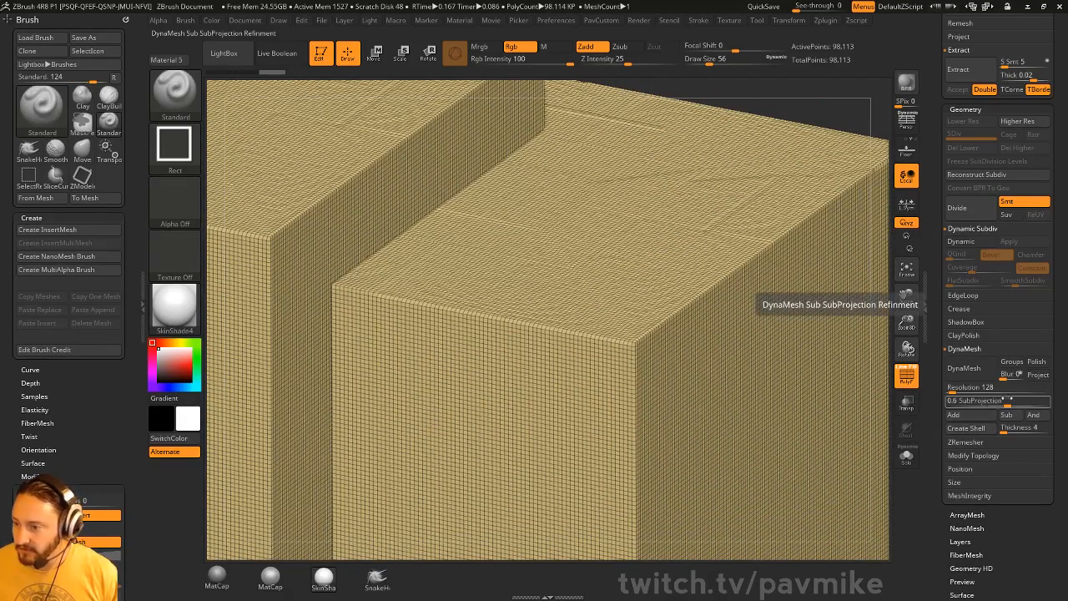
{"action": "left_click", "coordinate": [1038, 374]}
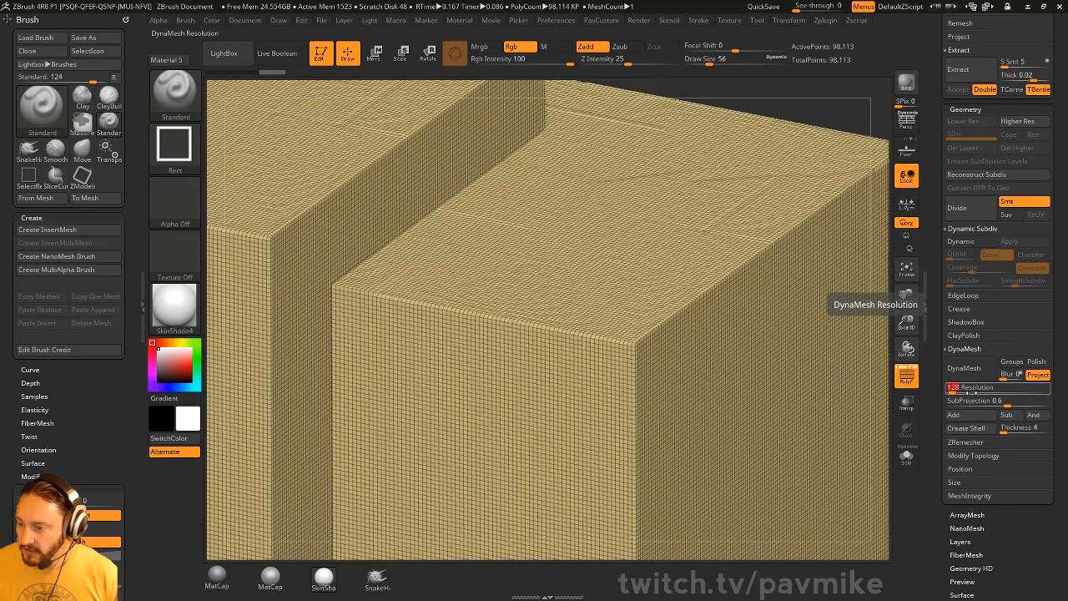
- Remesh the cube at resolution 32, then undo back to the earlier dense mesh
{"action": "left_click", "coordinate": [963, 368]}
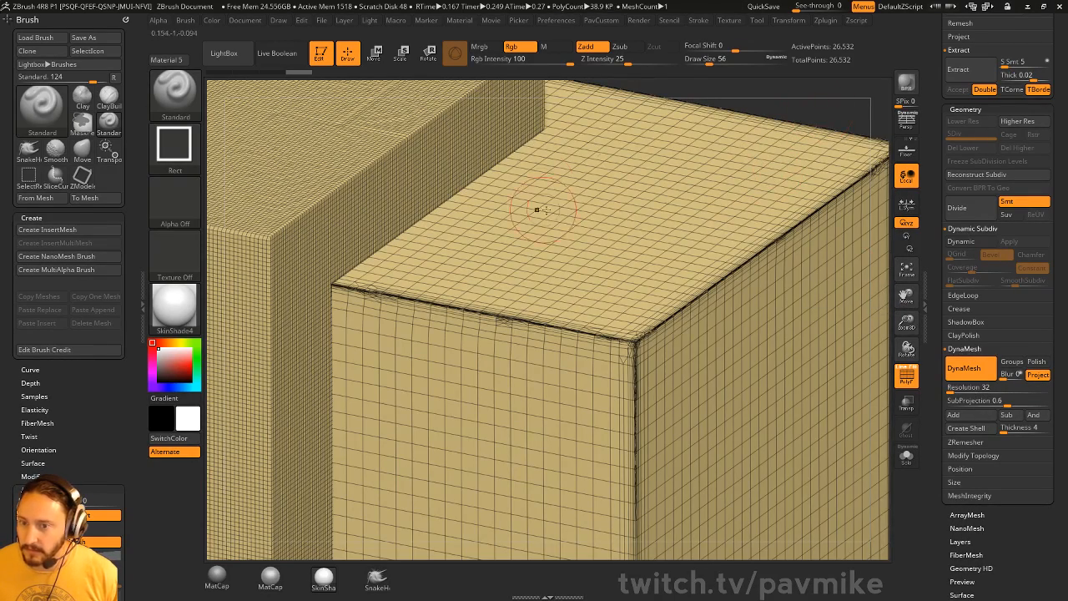
{"action": "key", "text": "bracketleft"}
{"action": "key", "text": "bracketleft"}
{"action": "key", "text": "bracketleft"}
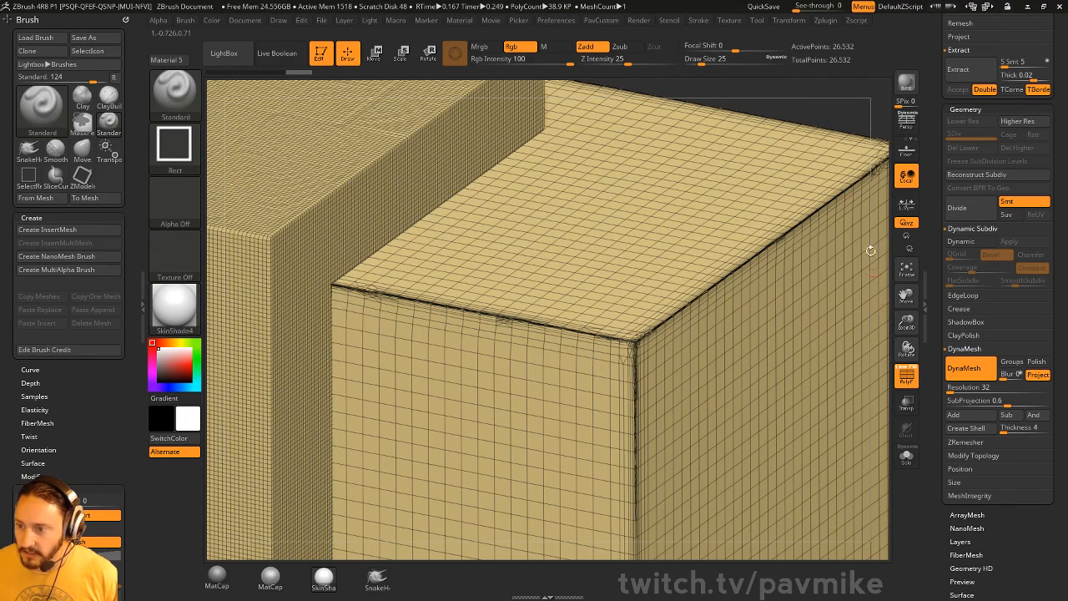
{"action": "key", "text": "ctrl+z"}
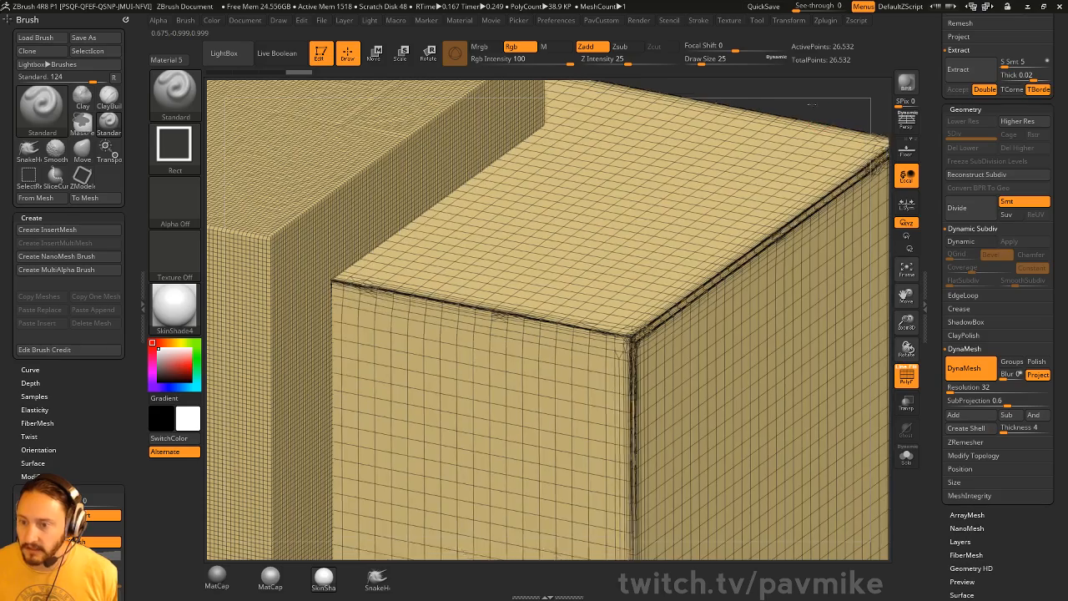
{"action": "key", "text": "ctrl+shift+z"}
{"action": "key", "text": "ctrl+z"}
{"action": "key", "text": "ctrl+z"}
{"action": "key", "text": "ctrl+z"}
{"action": "key", "text": "ctrl+z"}
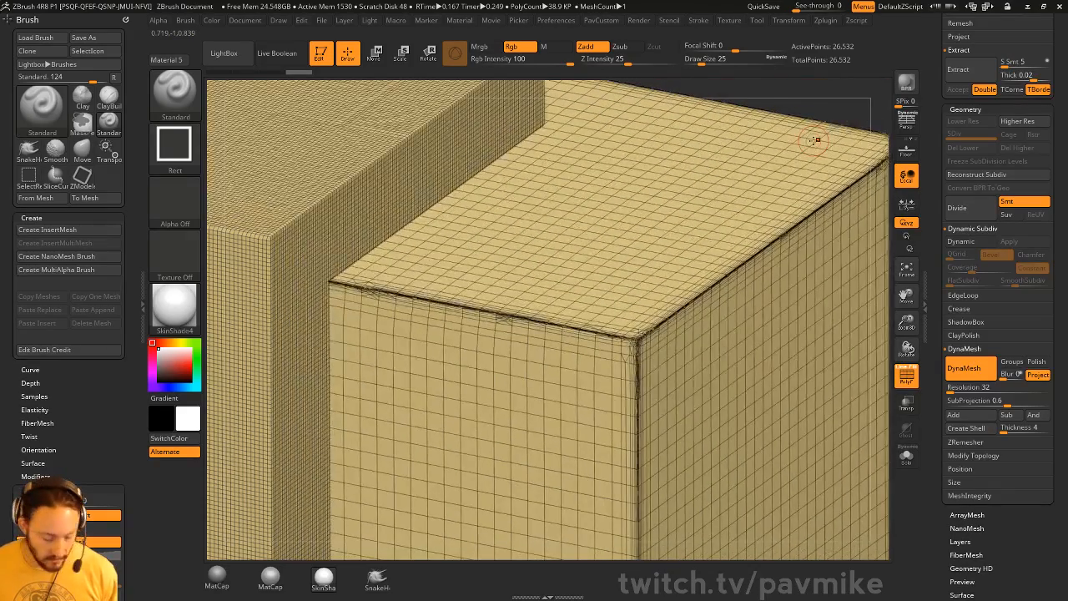
{"action": "key", "text": "ctrl+z"}
{"action": "left_click_drag", "start_coordinate": [837, 114], "coordinate": [808, 104], "text": "alt"}
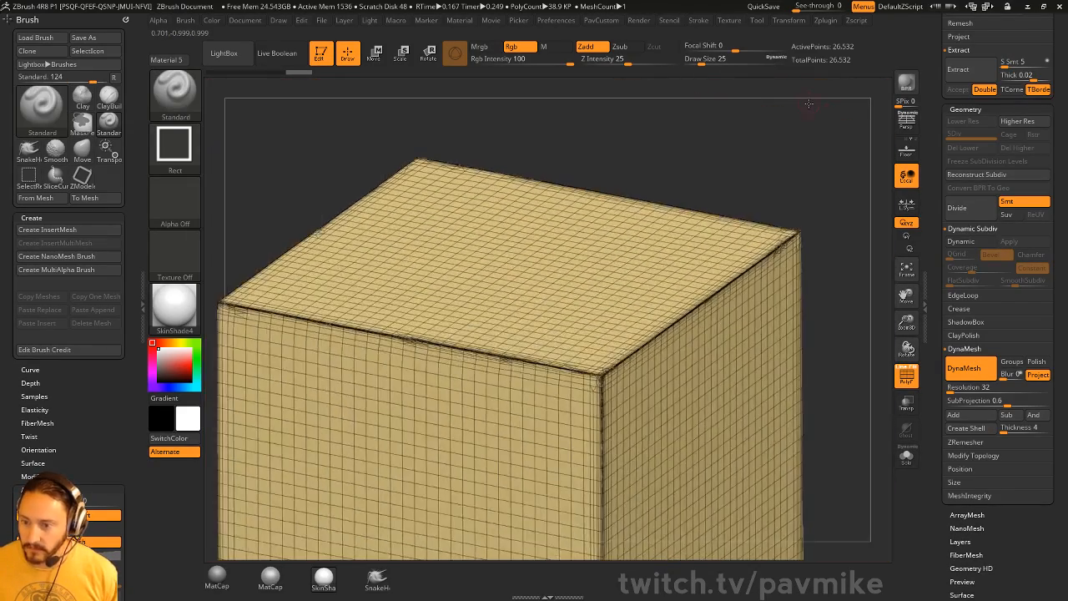
- Give the cube the MatCap Gray material and check its PolyFrame wireframe
{"action": "left_click", "coordinate": [909, 374]}
{"action": "left_click_drag", "start_coordinate": [820, 148], "coordinate": [819, 292], "text": "alt"}
{"action": "left_click", "coordinate": [263, 579]}
{"action": "left_click", "coordinate": [899, 378]}
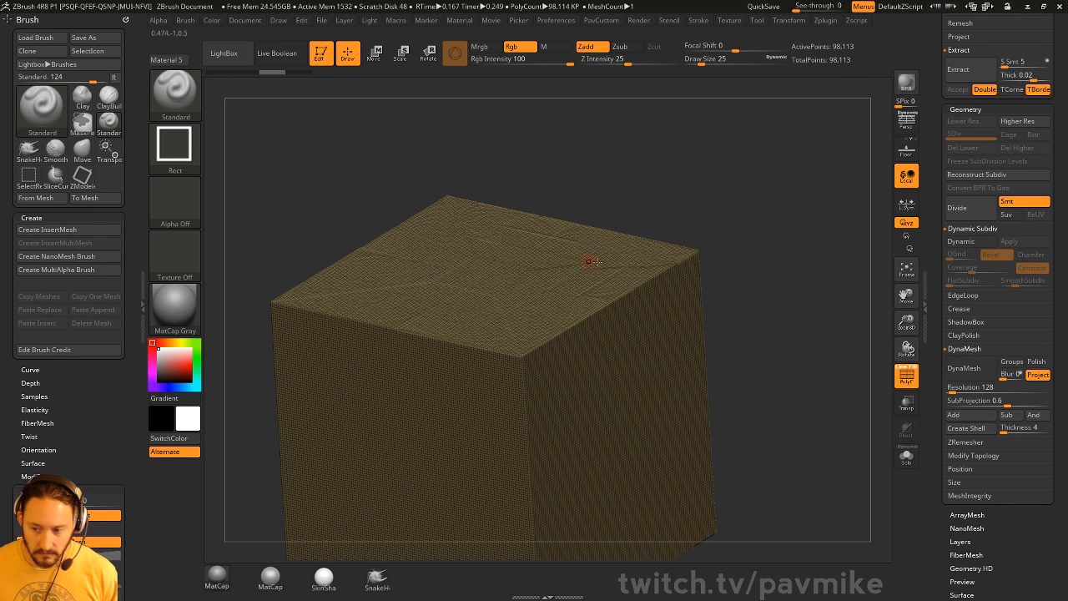
- Turn PolyFrame off, face the cube front-on, and bring up the Select/Clip/Slice/Trim quick pick
{"action": "left_click", "coordinate": [906, 377]}
{"action": "mouse_move", "coordinate": [768, 208]}
{"action": "left_mouse_down"}
{"action": "mouse_move", "coordinate": [793, 200]}
{"action": "mouse_move", "coordinate": [752, 189]}
{"action": "mouse_move", "coordinate": [754, 198]}
{"action": "left_mouse_up"}
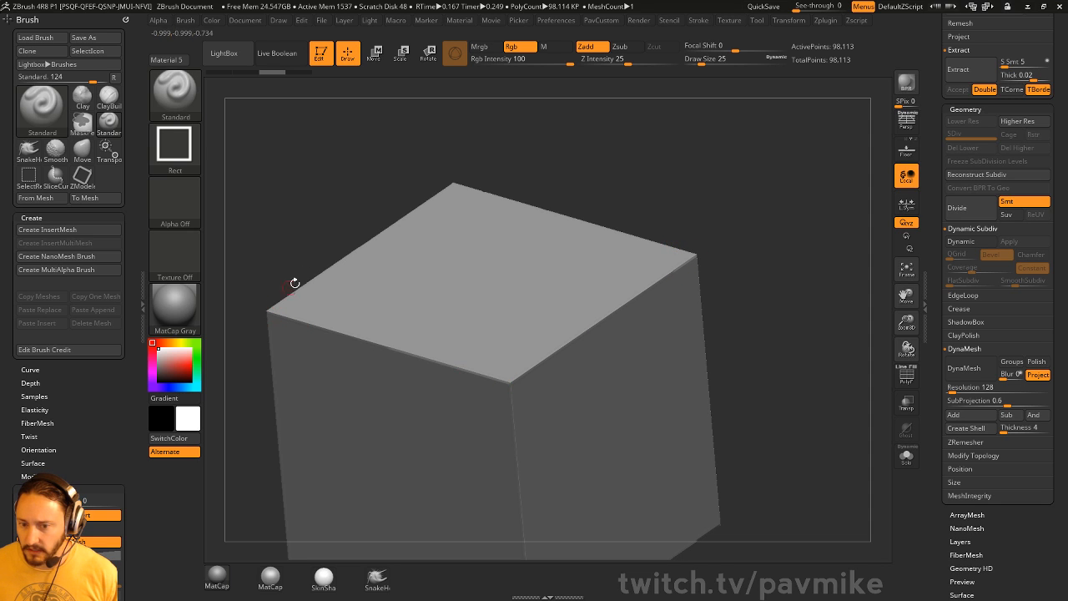
{"action": "mouse_move", "coordinate": [528, 381]}
{"action": "right_mouse_down", "text": "ctrl"}
{"action": "mouse_move", "coordinate": [651, 209]}
{"action": "mouse_move", "coordinate": [779, 250]}
{"action": "right_mouse_up", "text": "ctrl"}
{"action": "left_click", "coordinate": [175, 96], "text": "ctrl+shift"}
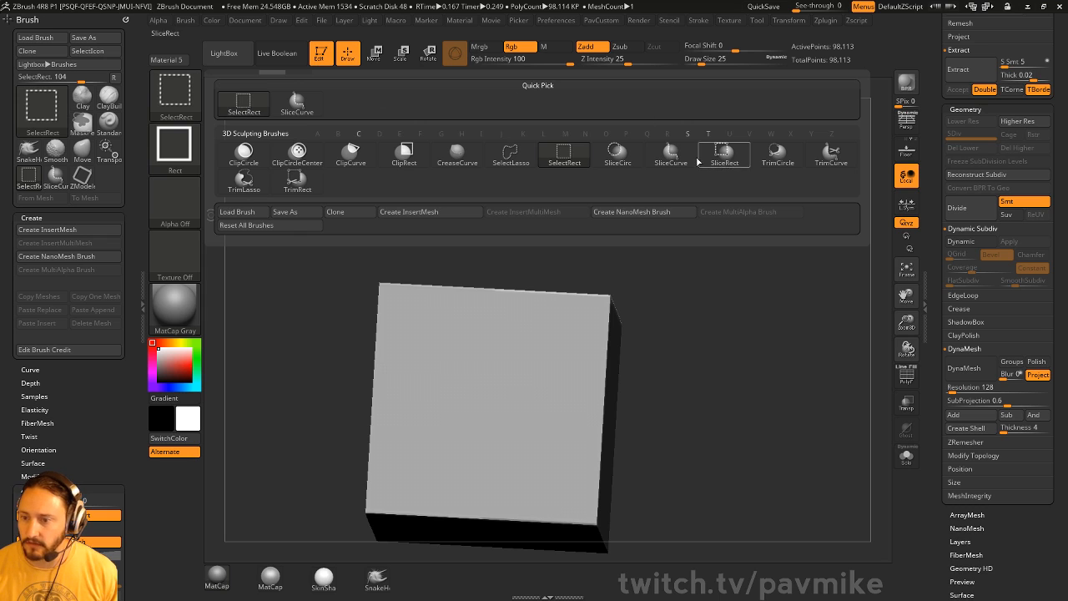
- Slice off the square's top-right and bottom-right corners with TrimCurve, then Mirror And Weld
{"action": "left_click", "coordinate": [830, 153]}
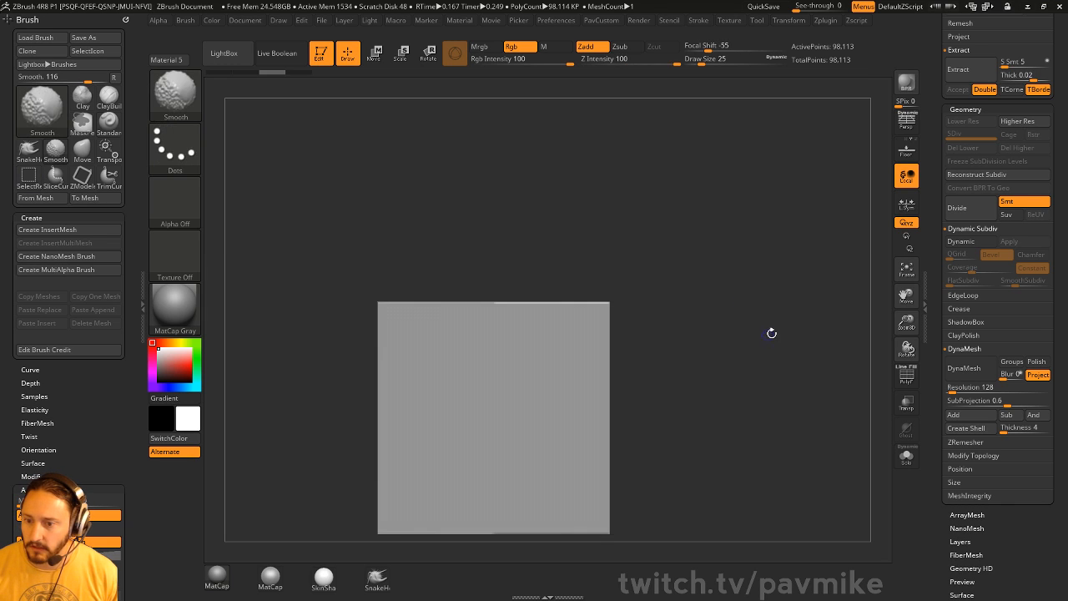
{"action": "left_click_drag", "start_coordinate": [505, 158], "coordinate": [695, 401], "text": "ctrl+shift"}
{"action": "mouse_move", "coordinate": [696, 337]}
{"action": "left_mouse_down", "text": "ctrl+shift"}
{"action": "mouse_move", "coordinate": [535, 491]}
{"action": "mouse_move", "coordinate": [479, 529]}
{"action": "left_mouse_up", "text": "ctrl+shift"}
{"action": "key", "text": "space"}
{"action": "left_click", "coordinate": [701, 272]}
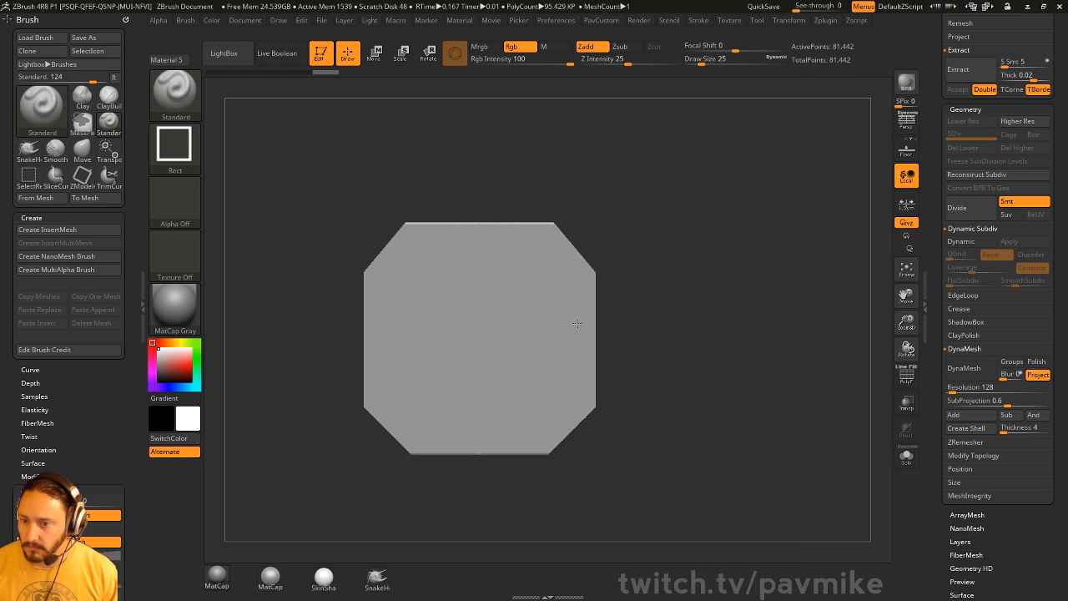
- Cut the block's top-right edge off at an angle in side view
{"action": "left_click_drag", "start_coordinate": [643, 309], "coordinate": [761, 230]}
{"action": "left_click_drag", "start_coordinate": [332, 133], "coordinate": [663, 386], "text": "ctrl+shift"}
{"action": "left_click_drag", "start_coordinate": [723, 252], "coordinate": [844, 305]}
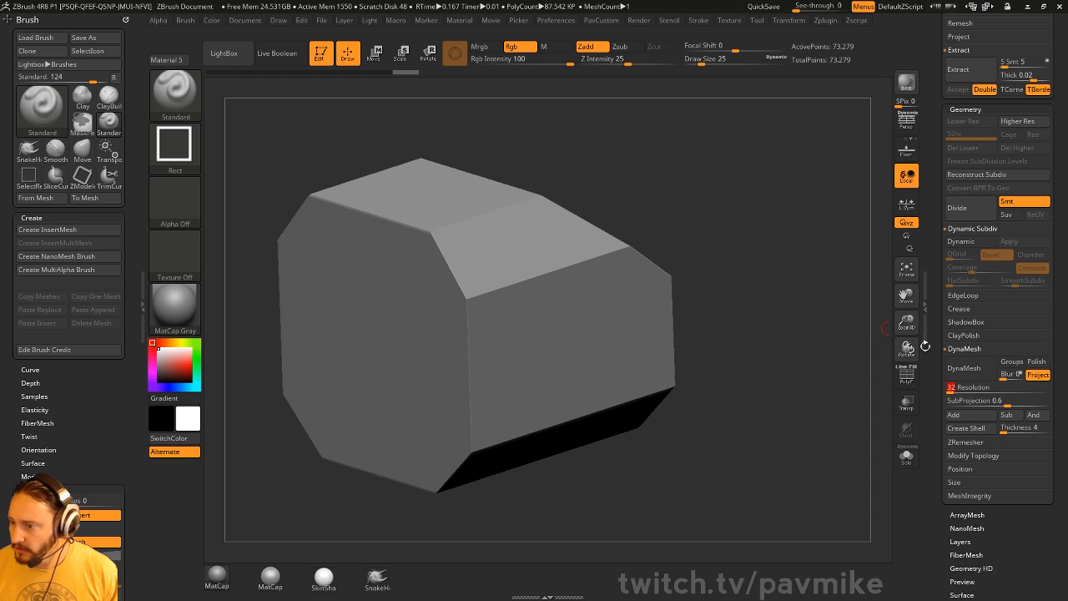
- Remesh the trimmed block at DynaMesh resolution 32 and inspect its wireframe and polygroups
{"action": "left_click_drag", "start_coordinate": [822, 355], "coordinate": [848, 355]}
{"action": "left_click", "coordinate": [961, 368]}
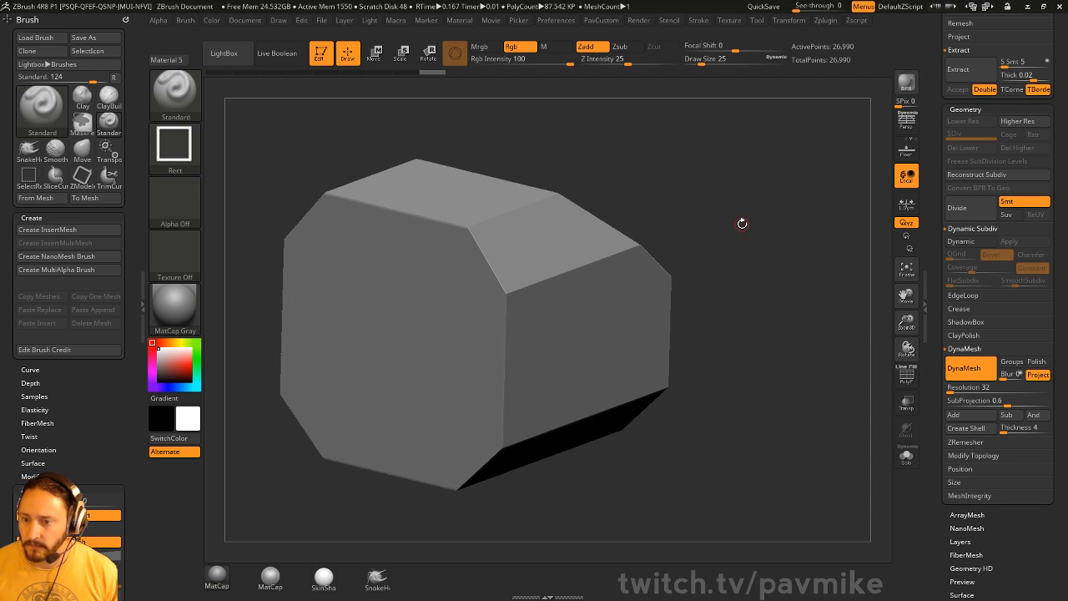
{"action": "left_click_drag", "start_coordinate": [742, 222], "coordinate": [569, 198]}
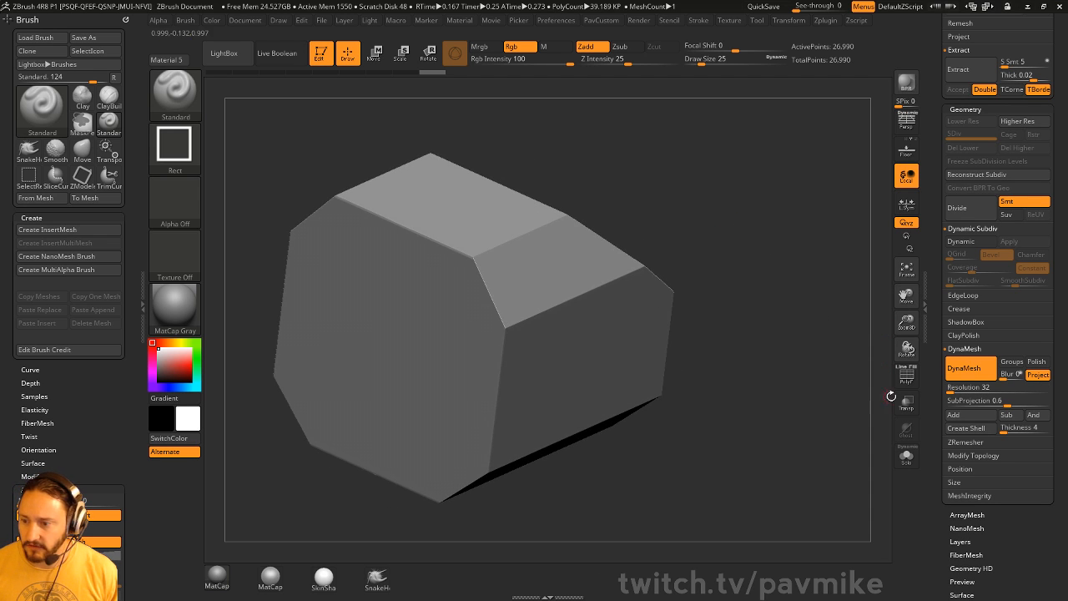
{"action": "left_click", "coordinate": [907, 376]}
{"action": "left_click_drag", "start_coordinate": [793, 295], "coordinate": [849, 217], "text": "alt"}
{"action": "left_click_drag", "start_coordinate": [830, 179], "coordinate": [756, 150], "text": "alt"}
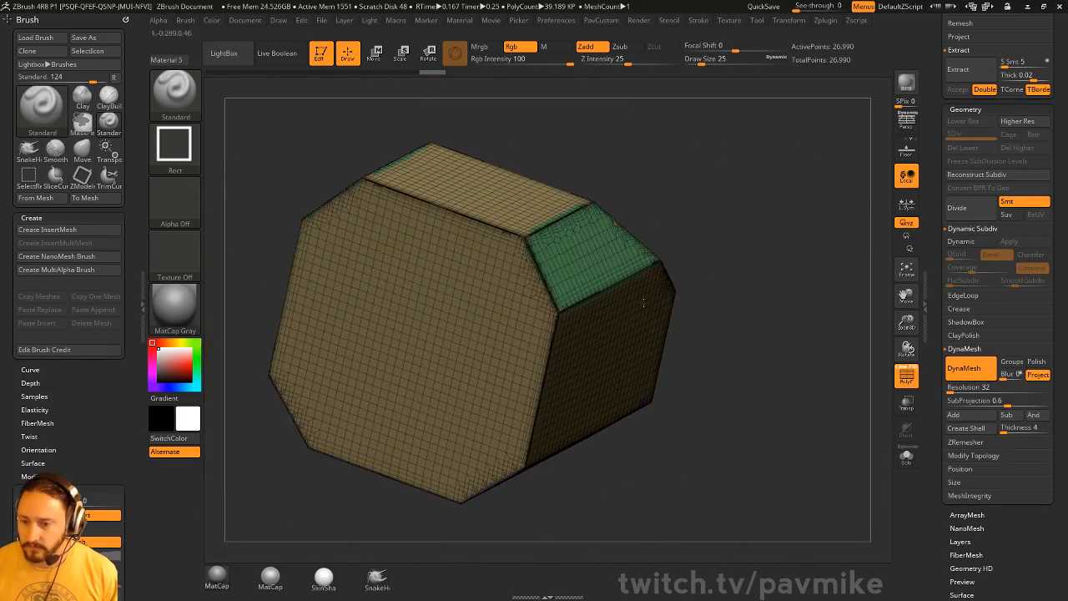
{"action": "left_click", "coordinate": [906, 376]}
{"action": "left_click_drag", "start_coordinate": [904, 344], "coordinate": [789, 274]}
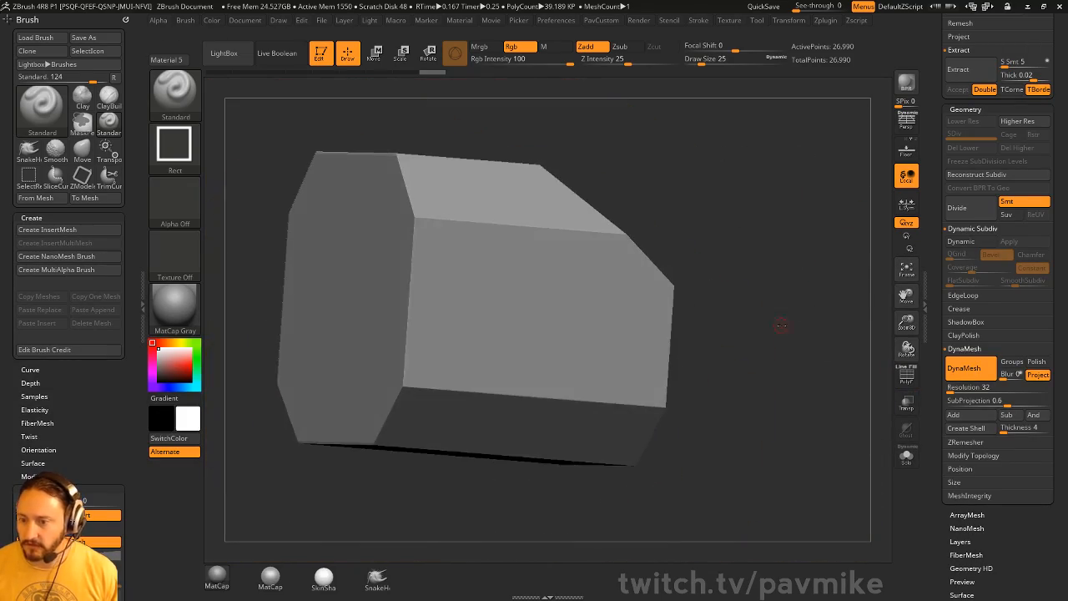
{"action": "left_click_drag", "start_coordinate": [781, 326], "coordinate": [793, 299]}
- Try lower and 128 resolutions, undo both, and remesh the block at resolution 256
{"action": "left_click_drag", "start_coordinate": [820, 197], "coordinate": [828, 360], "text": "alt"}
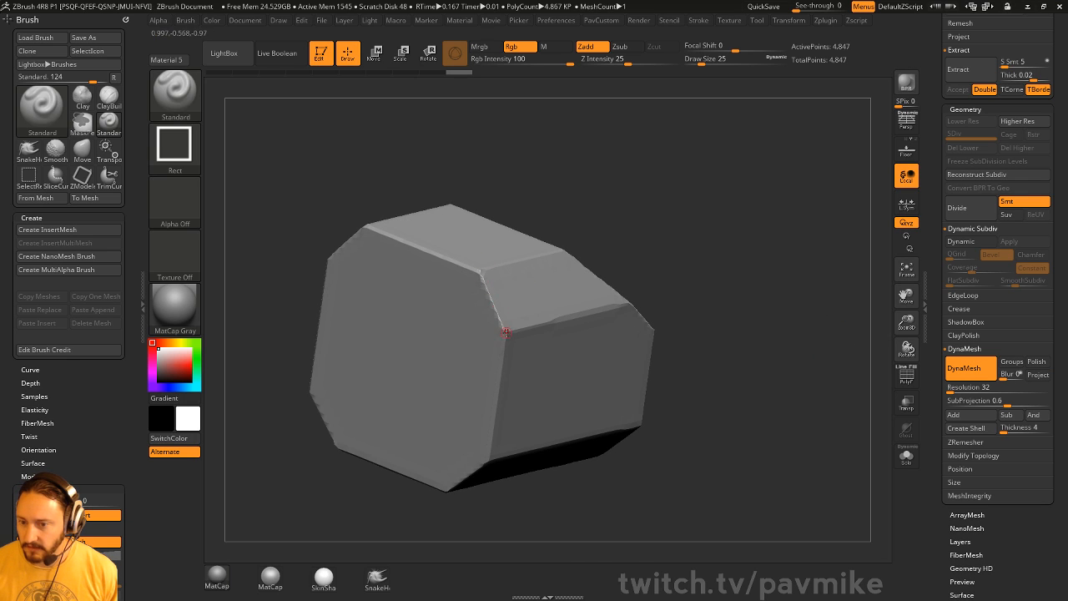
{"action": "key", "text": "ctrl+z"}
{"action": "left_click", "coordinate": [950, 387]}
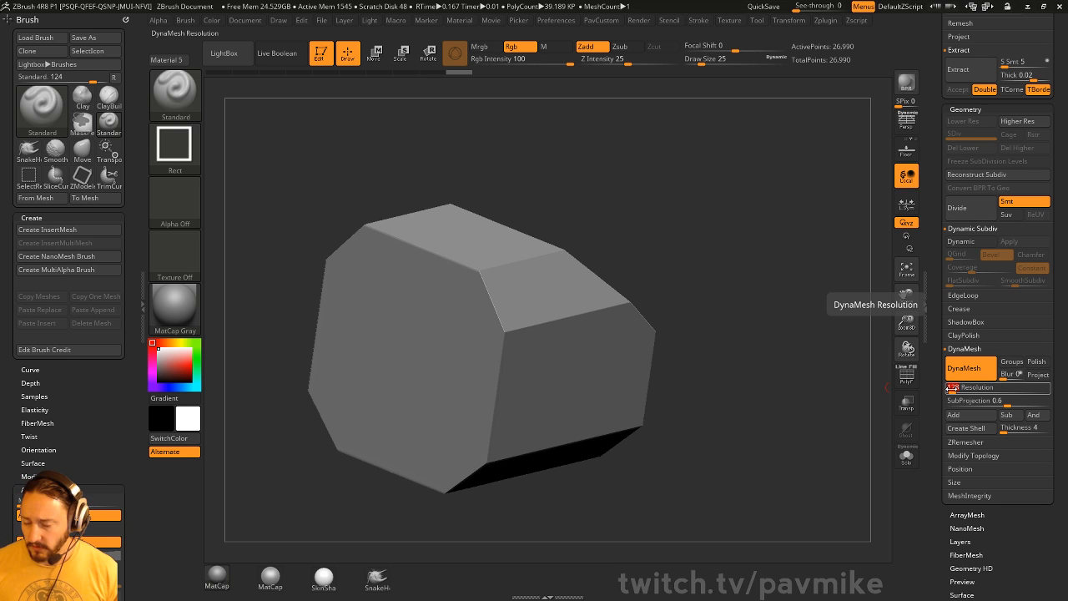
{"action": "key", "text": "Return"}
{"action": "left_click_drag", "start_coordinate": [709, 365], "coordinate": [532, 349]}
{"action": "mouse_move", "coordinate": [723, 196]}
{"action": "left_mouse_down", "text": "ctrl"}
{"action": "mouse_move", "coordinate": [772, 305]}
{"action": "mouse_move", "coordinate": [674, 337]}
{"action": "mouse_move", "coordinate": [550, 330]}
{"action": "left_mouse_up", "text": "ctrl"}
{"action": "key", "text": "ctrl+z"}
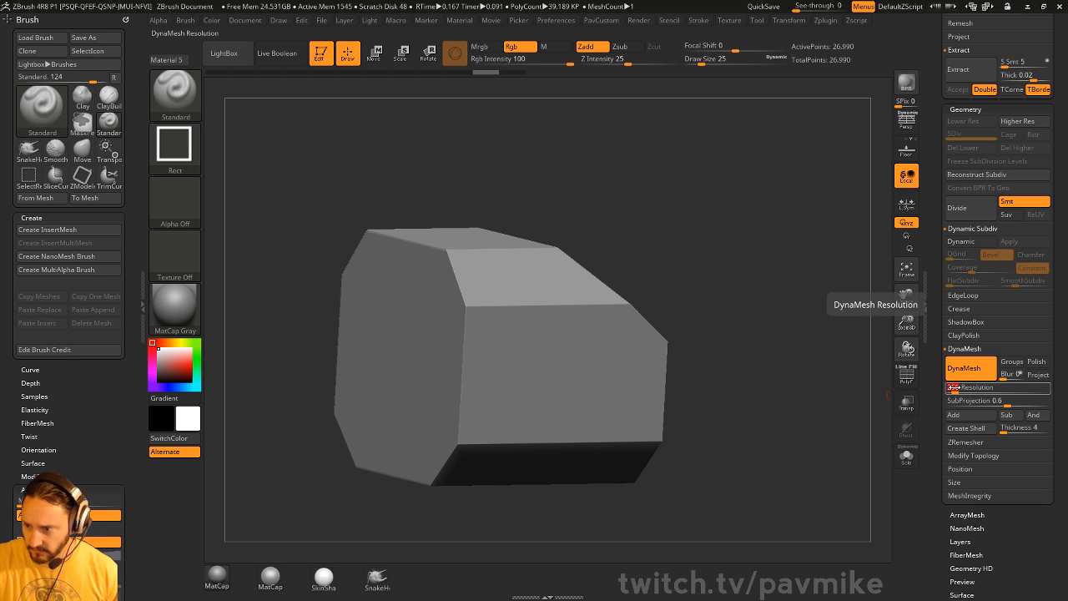
{"action": "left_click_drag", "start_coordinate": [656, 239], "coordinate": [565, 353]}
{"action": "left_click_drag", "start_coordinate": [752, 181], "coordinate": [775, 293], "text": "ctrl"}
- Set Draw Size to 97 and select the IMM_Base_Primitives insert brush
{"action": "left_click_drag", "start_coordinate": [793, 335], "coordinate": [723, 315]}
{"action": "key", "text": "s"}
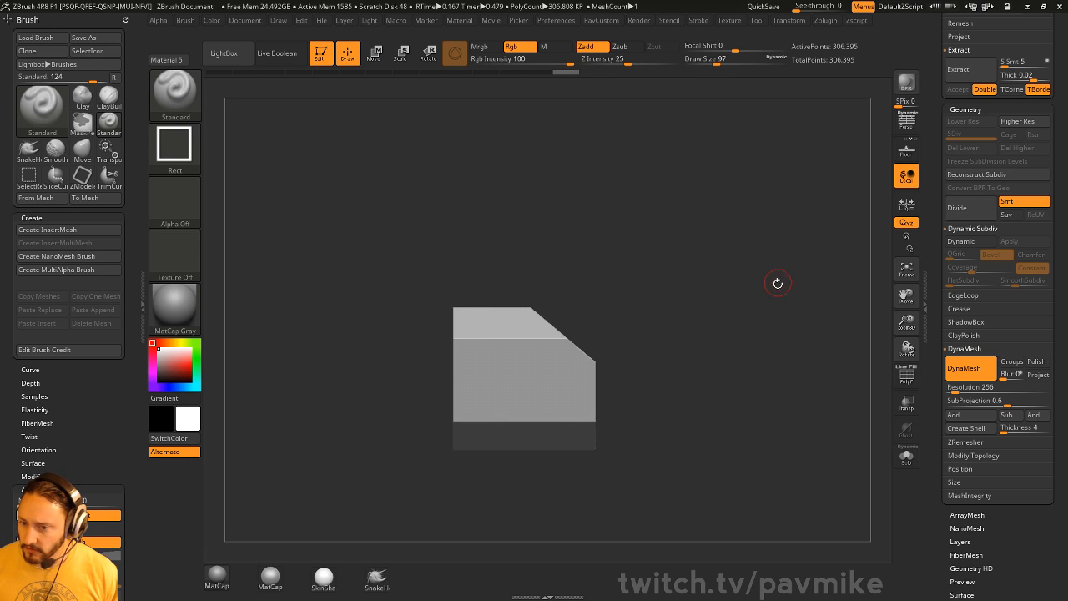
{"action": "left_click_drag", "start_coordinate": [777, 282], "coordinate": [768, 331]}
{"action": "key", "text": "ctrl+1"}
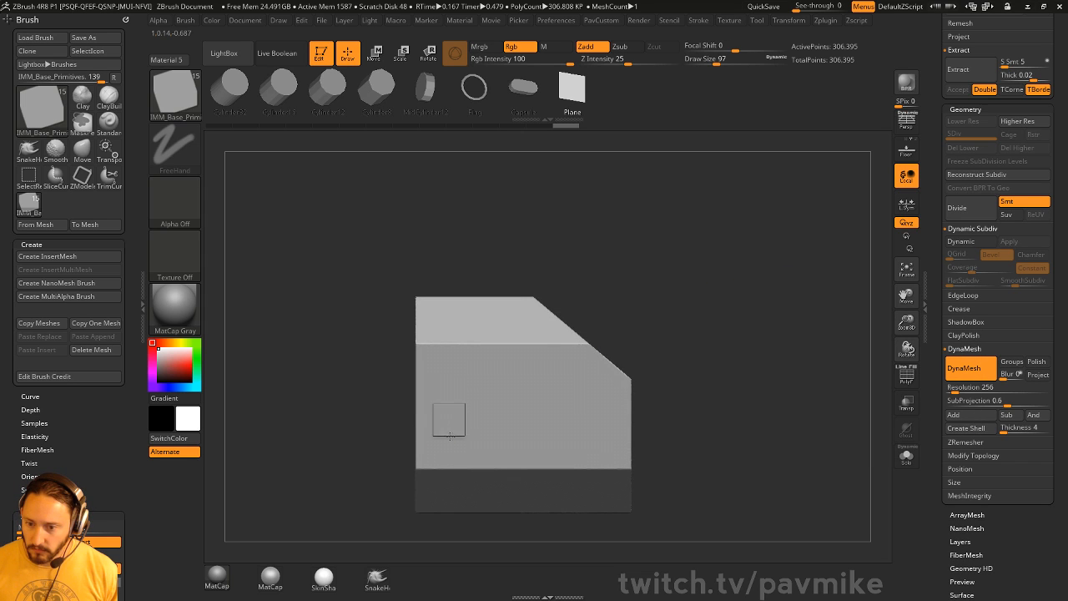
- Insert a small cube on the block's side face and raise it slightly
{"action": "left_click_drag", "start_coordinate": [457, 428], "coordinate": [459, 429], "text": "ctrl"}
{"action": "left_click_drag", "start_coordinate": [663, 315], "coordinate": [713, 323]}
{"action": "key", "text": "w"}
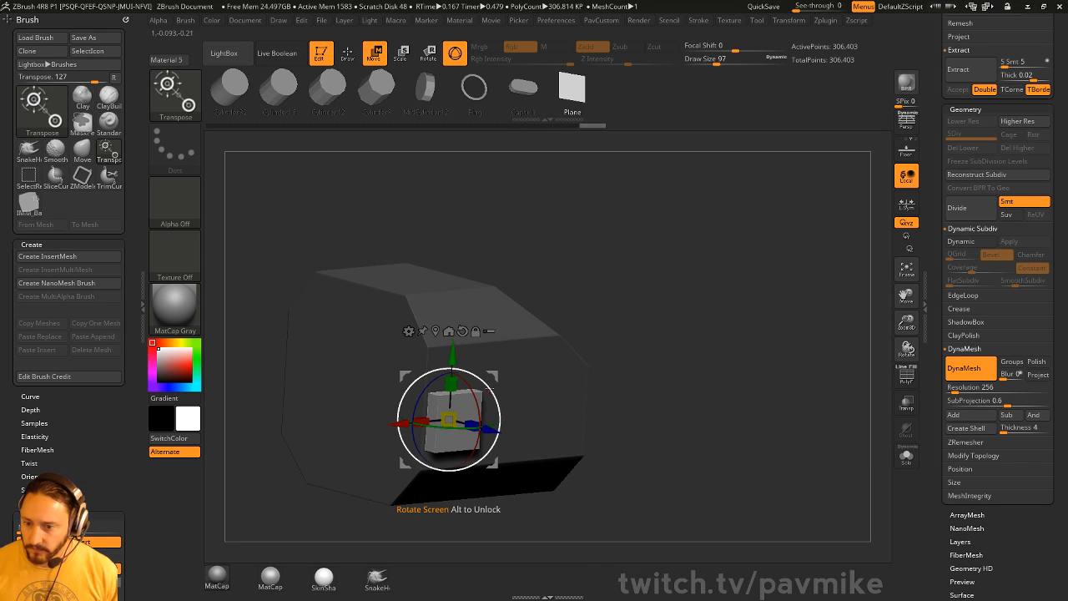
{"action": "left_click_drag", "start_coordinate": [452, 356], "coordinate": [451, 346]}
{"action": "left_click_drag", "start_coordinate": [627, 340], "coordinate": [708, 351], "text": "shift"}
- Swap the inserted primitive for the Capsule shape and view it from the side
{"action": "left_click", "coordinate": [378, 90]}
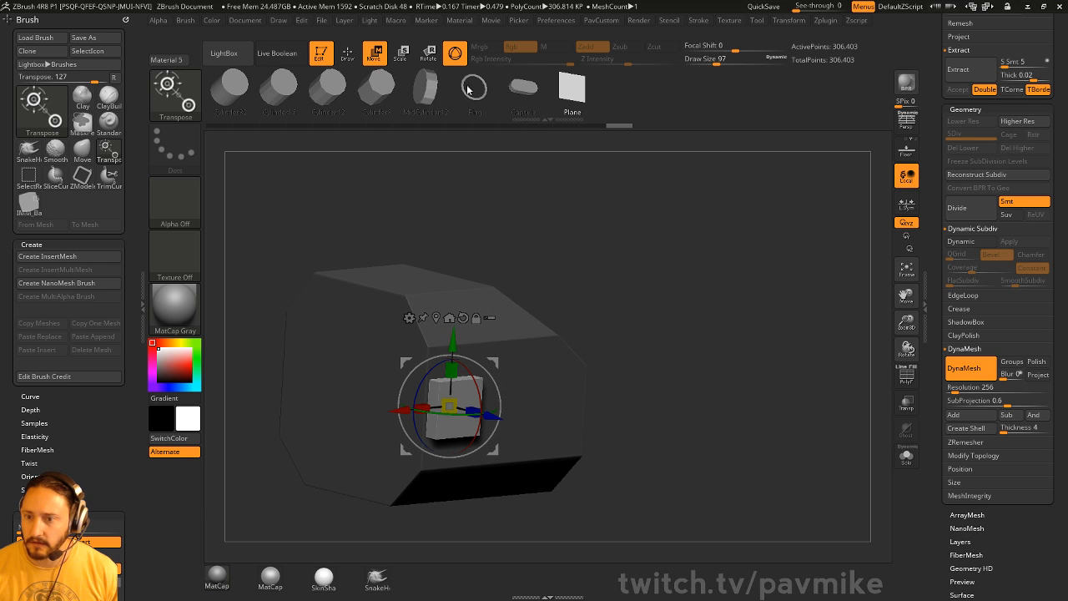
{"action": "left_click_drag", "start_coordinate": [511, 91], "coordinate": [436, 90]}
{"action": "left_click", "coordinate": [641, 93]}
{"action": "left_click_drag", "start_coordinate": [753, 317], "coordinate": [633, 311], "text": "alt"}
{"action": "left_click_drag", "start_coordinate": [485, 86], "coordinate": [368, 98]}
{"action": "left_click", "coordinate": [519, 87]}
{"action": "mouse_move", "coordinate": [738, 279]}
{"action": "left_mouse_down"}
{"action": "mouse_move", "coordinate": [778, 306]}
{"action": "mouse_move", "coordinate": [738, 282]}
{"action": "mouse_move", "coordinate": [760, 274]}
{"action": "left_mouse_up"}
{"action": "key", "text": "q"}
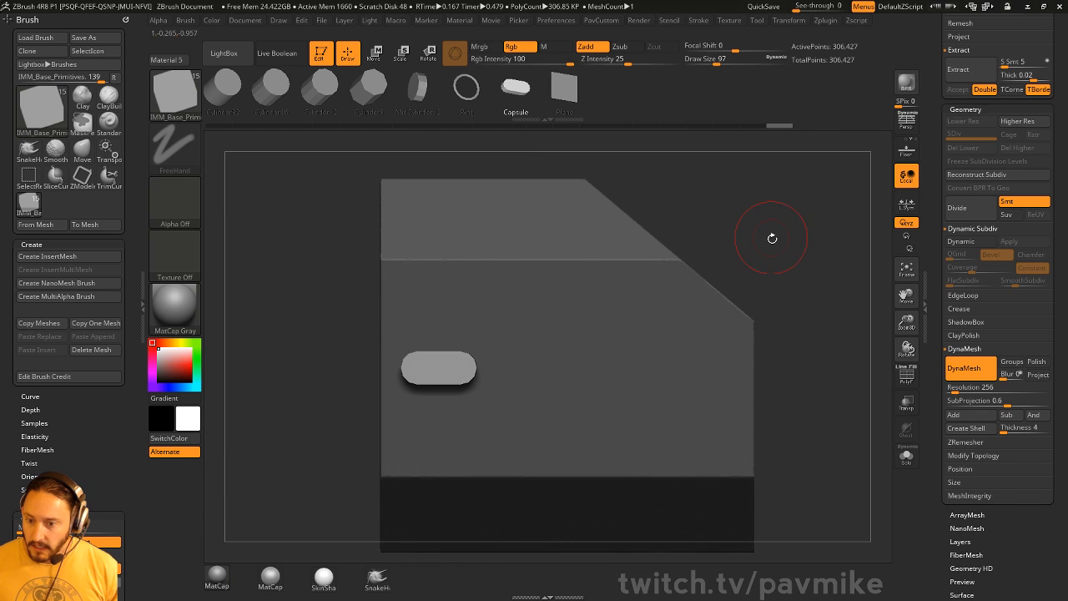
- Reduce the Draw Size to 27
{"action": "key", "text": "s"}
{"action": "left_click_drag", "start_coordinate": [772, 237], "coordinate": [787, 262], "text": "alt"}
{"action": "mouse_move", "coordinate": [810, 257]}
{"action": "left_mouse_down", "text": "alt"}
{"action": "mouse_move", "coordinate": [760, 233]}
{"action": "mouse_move", "coordinate": [776, 277]}
{"action": "mouse_move", "coordinate": [799, 279]}
{"action": "left_mouse_up", "text": "alt"}
{"action": "key", "text": "s"}
{"action": "left_click_drag", "start_coordinate": [798, 280], "coordinate": [782, 271], "text": "shift"}
- Try duplicating the capsule with the Move gizmo, undo it, and open ArrayMesh
{"action": "key", "text": "w"}
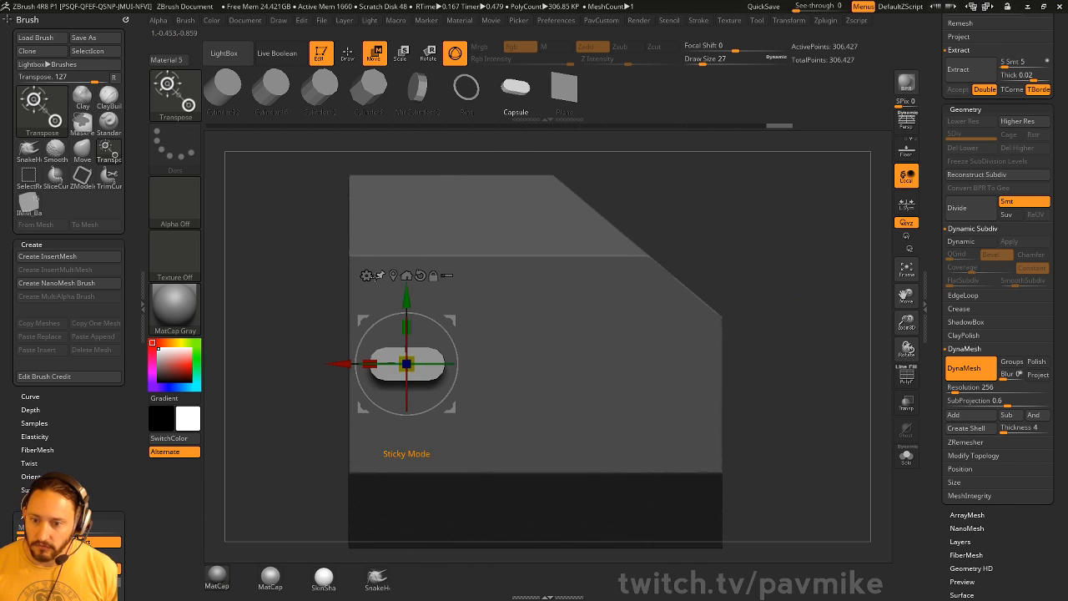
{"action": "left_click_drag", "start_coordinate": [426, 360], "coordinate": [532, 363], "text": "ctrl"}
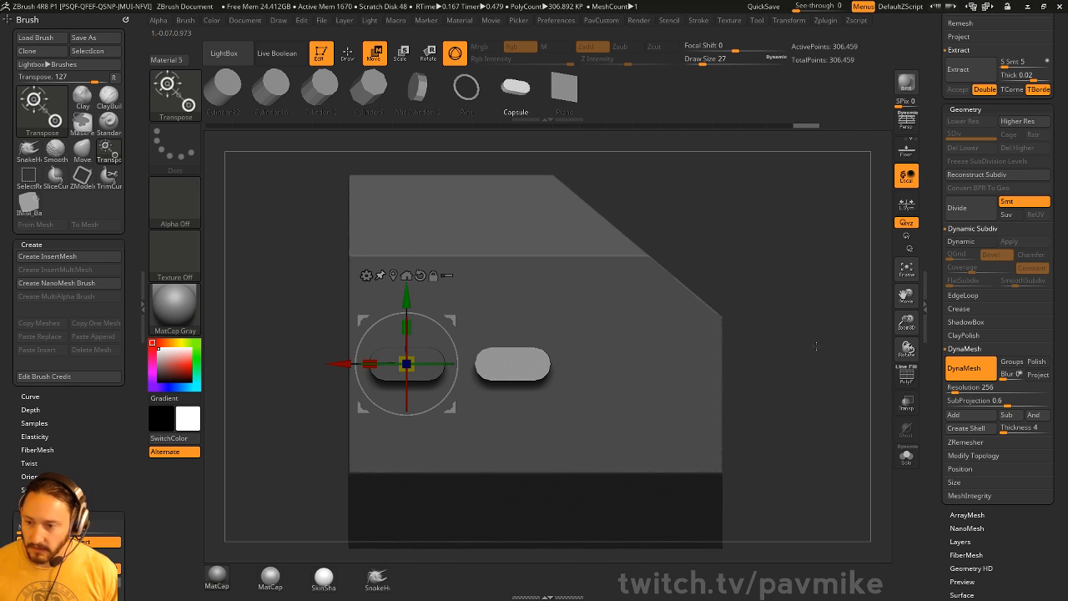
{"action": "key", "text": "ctrl+shift+d"}
{"action": "key", "text": "ctrl+shift+d"}
{"action": "key", "text": "ctrl+z"}
{"action": "key", "text": "ctrl+z"}
{"action": "key", "text": "ctrl+z"}
{"action": "key", "text": "ctrl+z"}
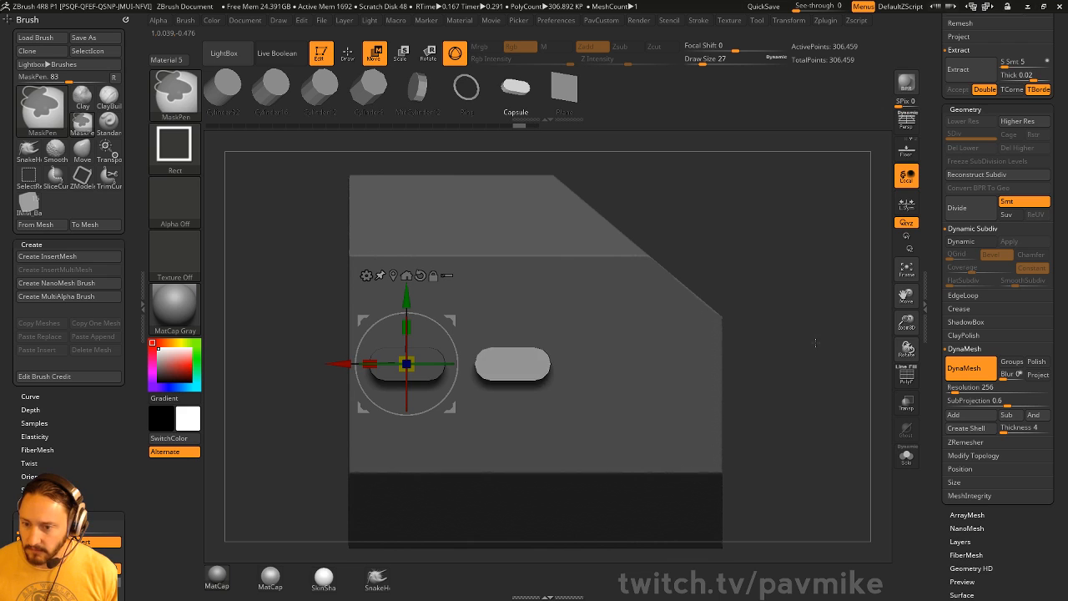
{"action": "left_click_drag", "start_coordinate": [745, 297], "coordinate": [716, 304], "text": "alt"}
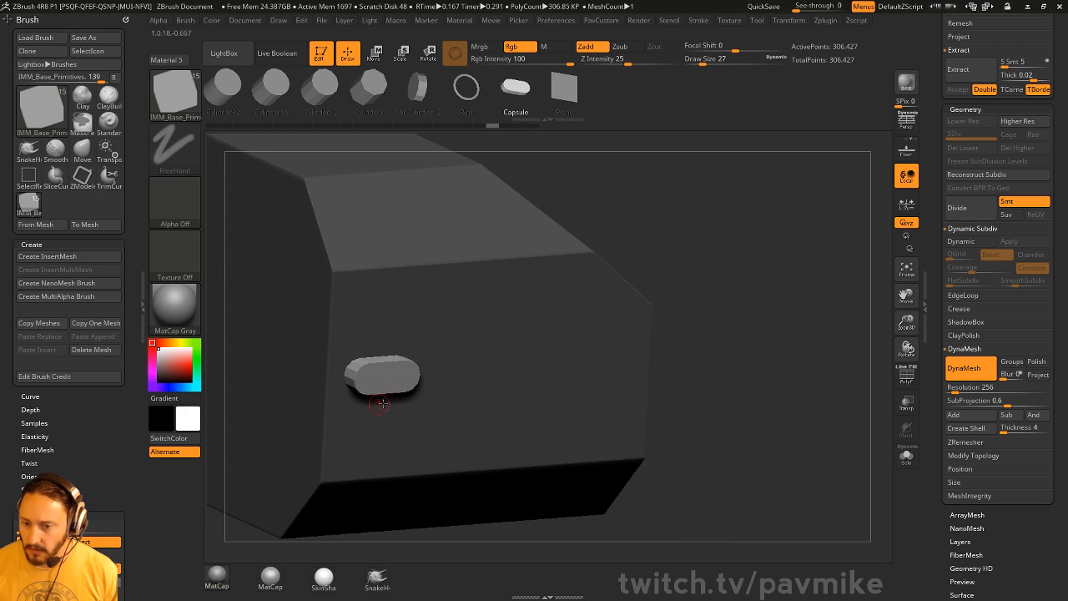
{"action": "key", "text": "w"}
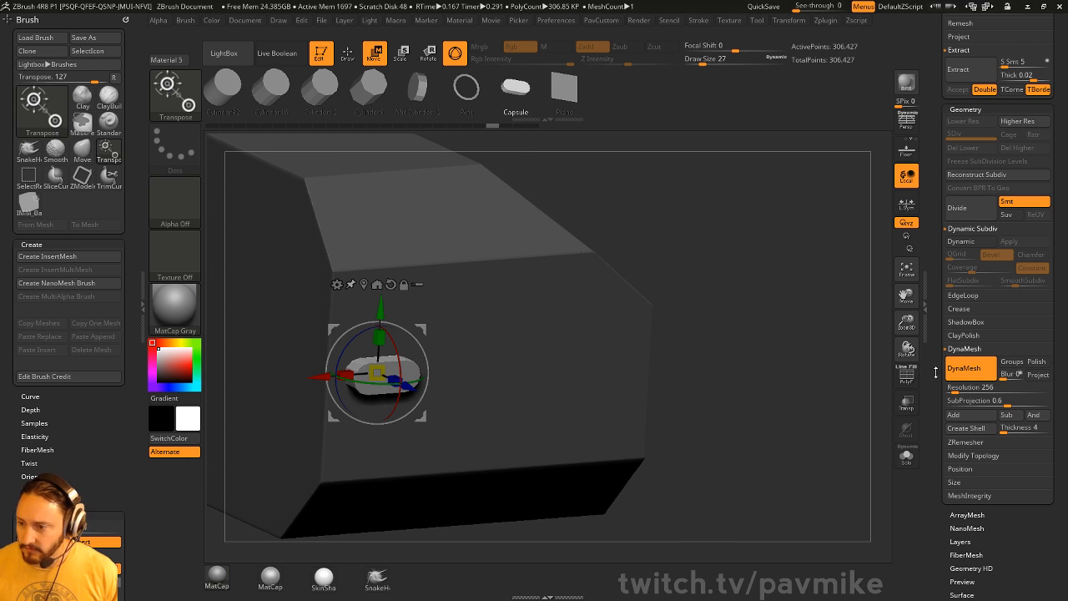
{"action": "left_click", "coordinate": [966, 515]}
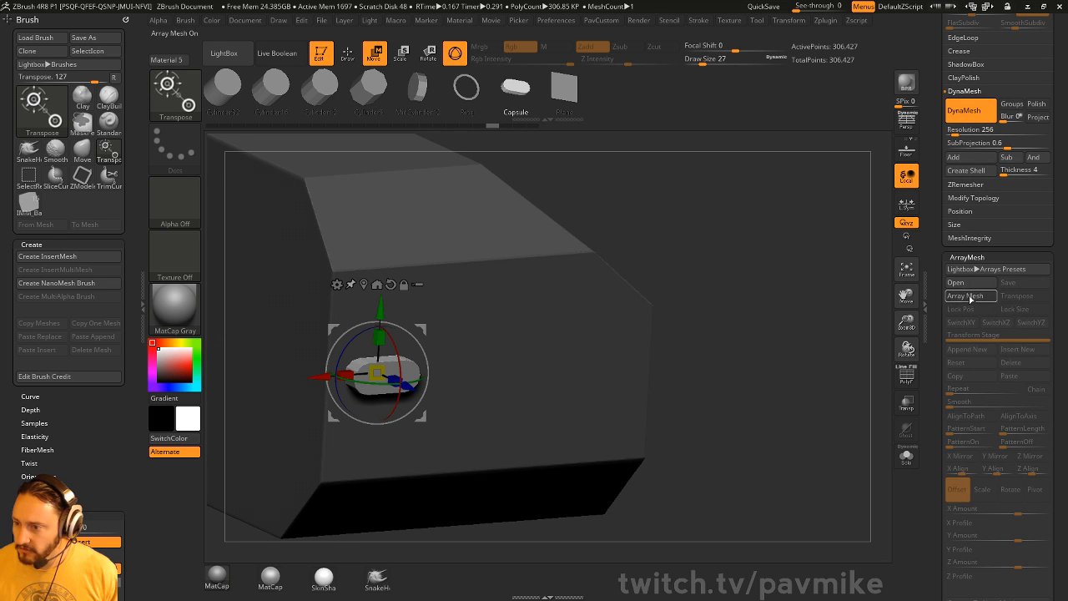
- Turn on ArrayMesh with 6 repeats, try spreading the copies, then undo it
{"action": "left_click", "coordinate": [965, 295]}
{"action": "left_click", "coordinate": [977, 351]}
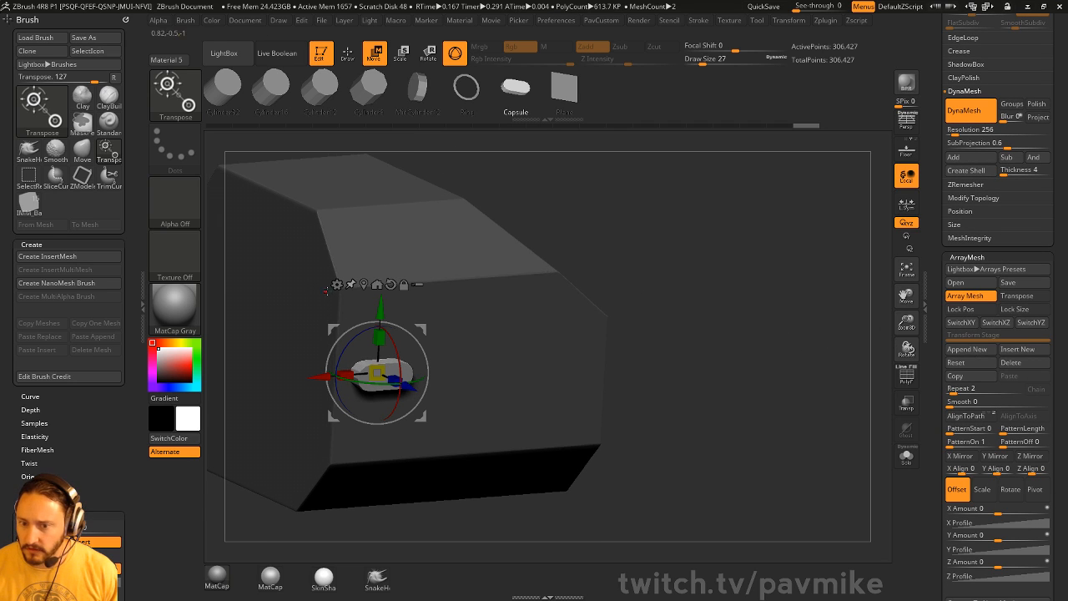
{"action": "left_click_drag", "start_coordinate": [751, 259], "coordinate": [741, 229]}
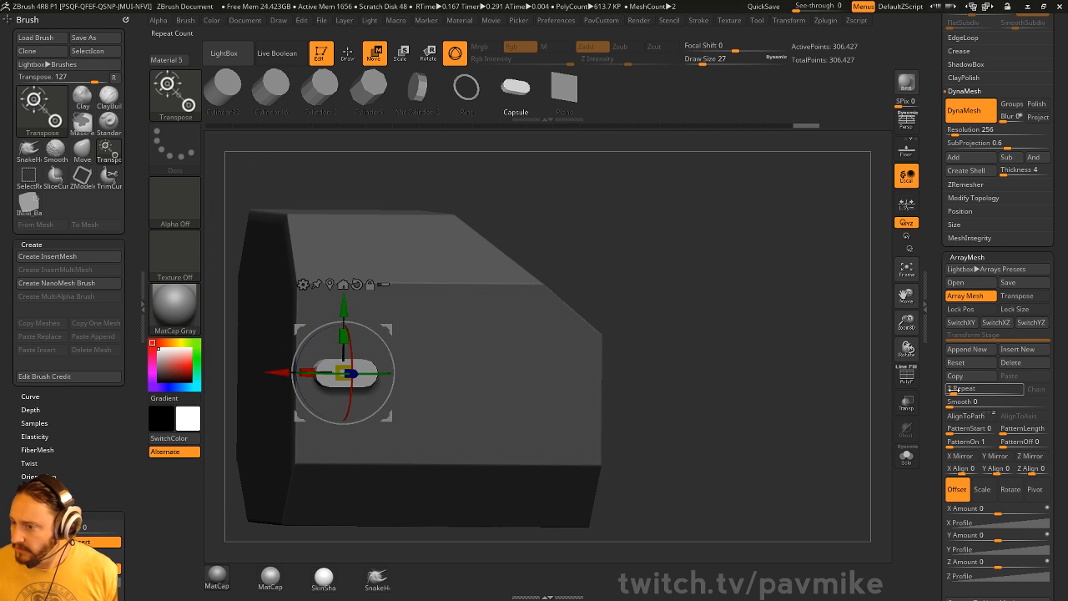
{"action": "type", "text": "6"}
{"action": "key", "text": "Return"}
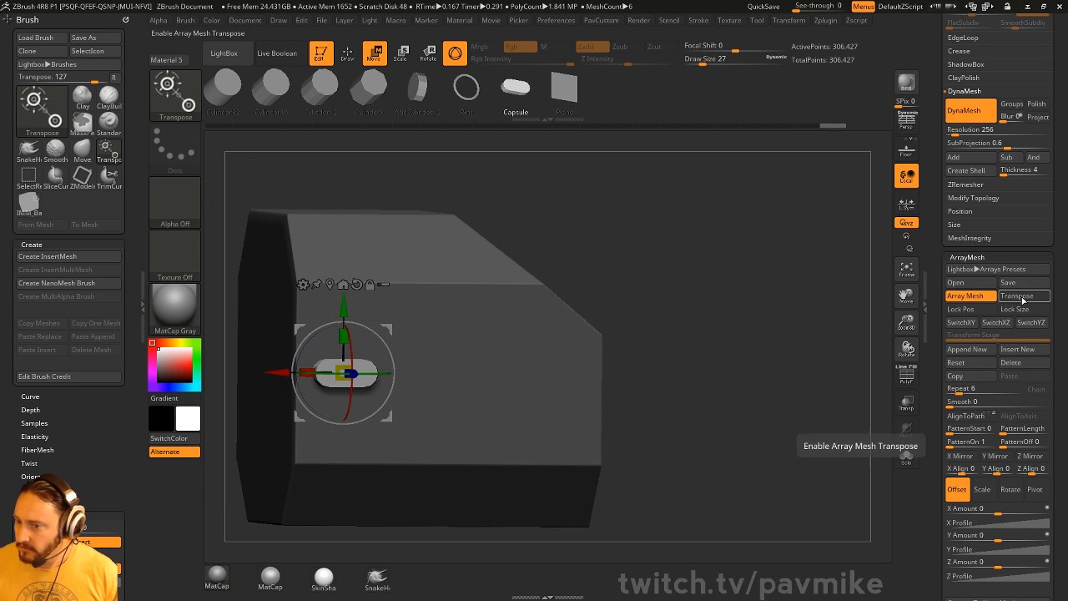
{"action": "left_click", "coordinate": [1016, 296]}
{"action": "key", "text": "y"}
{"action": "left_click_drag", "start_coordinate": [734, 250], "coordinate": [617, 268]}
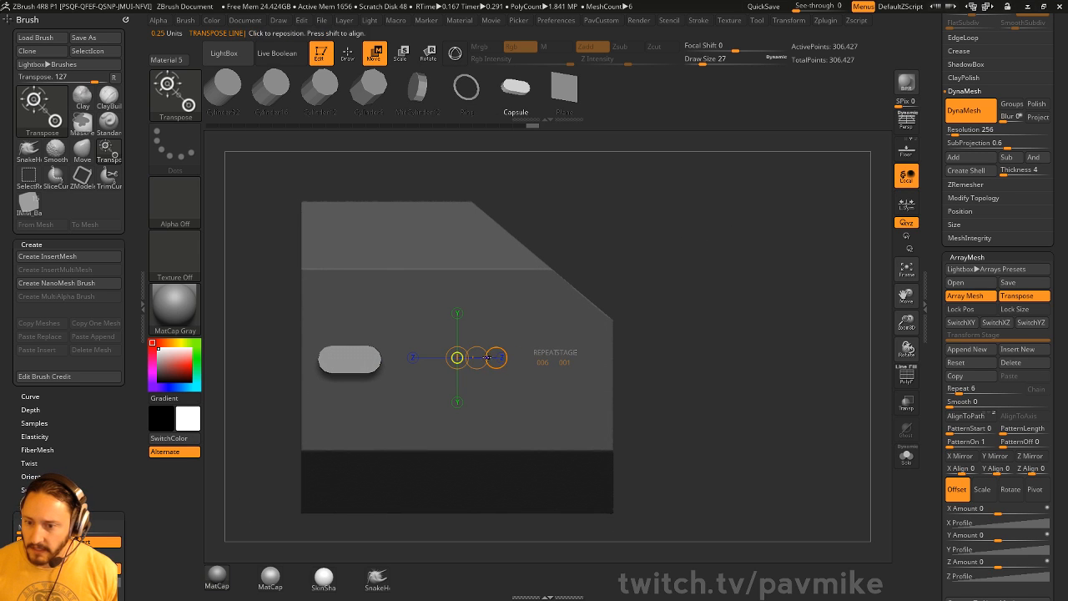
{"action": "left_click_drag", "start_coordinate": [477, 358], "coordinate": [534, 358]}
{"action": "key", "text": "ctrl+z"}
- Turn off Array Mesh and split the capsule into its own subtool
{"action": "left_click_drag", "start_coordinate": [939, 283], "coordinate": [939, 438]}
{"action": "key", "text": "q"}
{"action": "left_click_drag", "start_coordinate": [742, 299], "coordinate": [818, 334]}
{"action": "left_click_drag", "start_coordinate": [939, 469], "coordinate": [939, 333]}
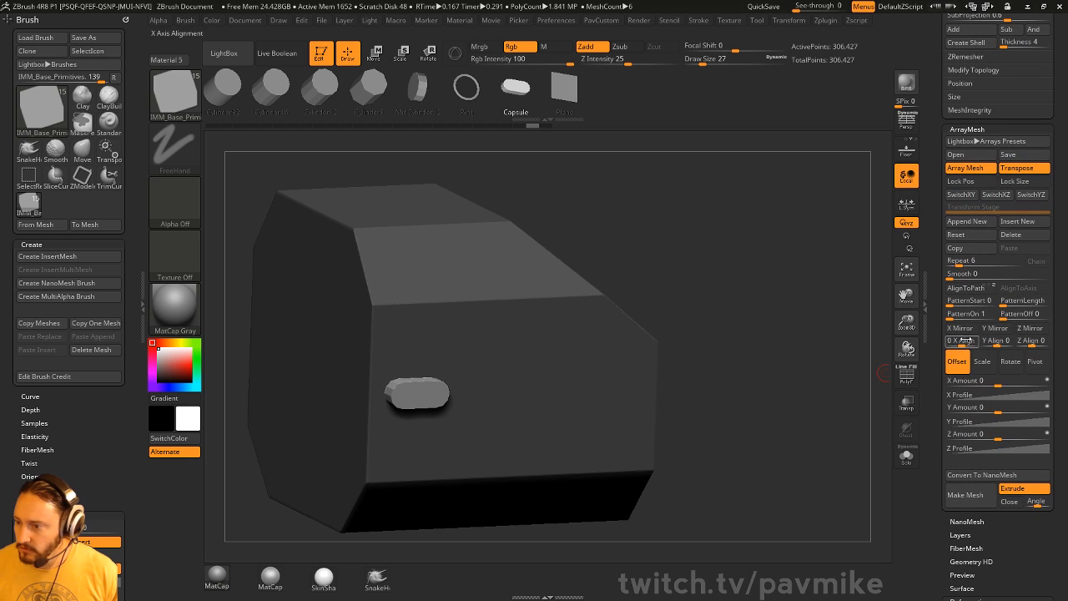
{"action": "left_click", "coordinate": [977, 170]}
{"action": "key", "text": "grave"}
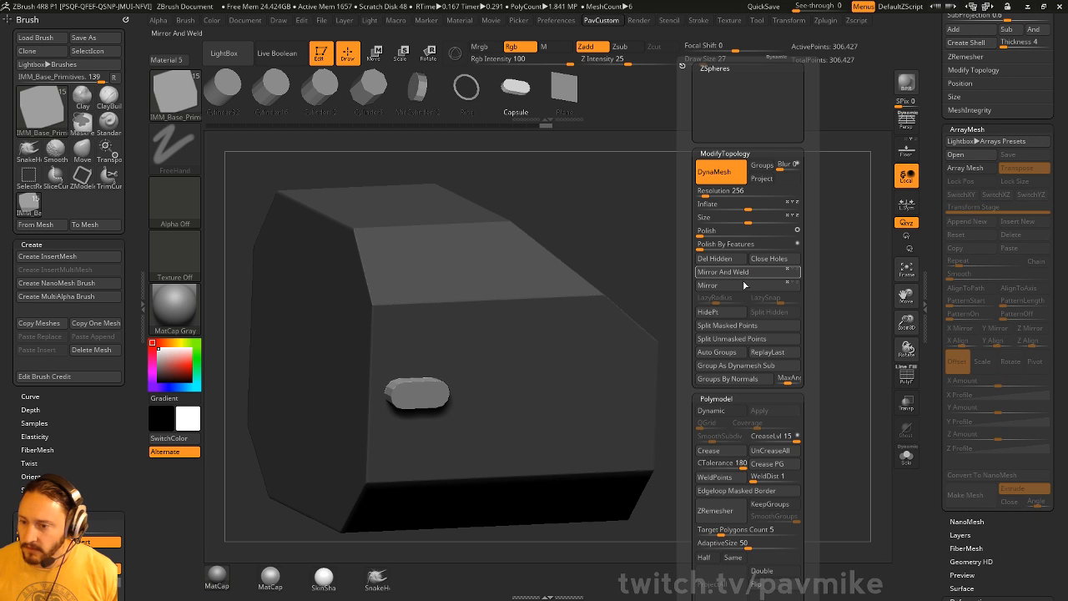
{"action": "left_click", "coordinate": [740, 338]}
{"action": "left_click_drag", "start_coordinate": [940, 201], "coordinate": [837, 323]}
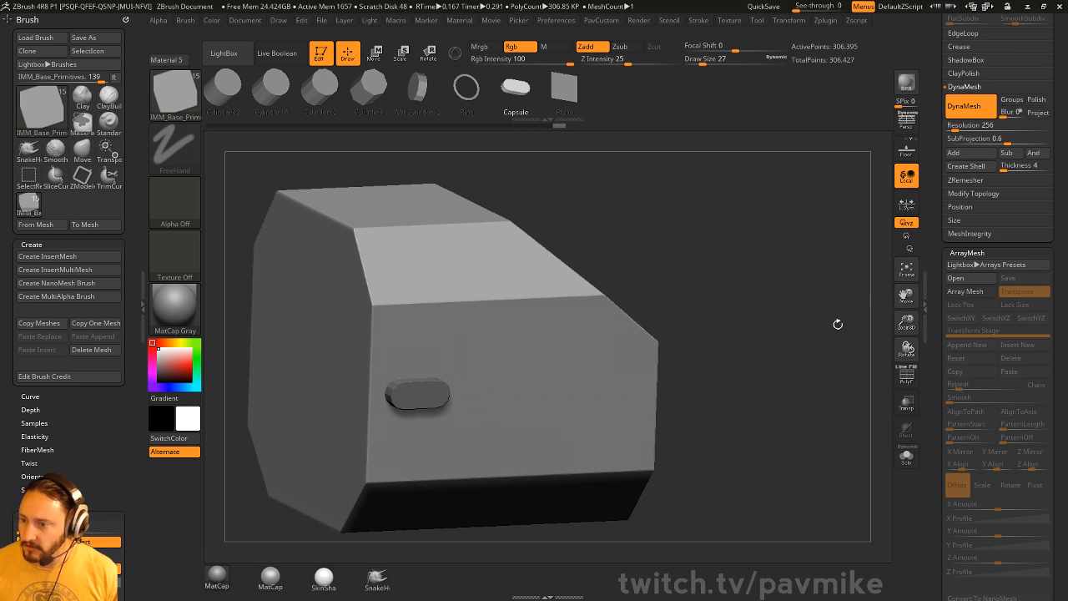
- Make the split-off capsule subtool PM3D_Cube3D_3 the active piece
{"action": "key", "text": "b"}
{"action": "key", "text": "s"}
{"action": "key", "text": "t"}
{"action": "key", "text": "s"}
{"action": "left_click", "coordinate": [449, 358], "text": "alt"}
{"action": "left_click_drag", "start_coordinate": [766, 260], "coordinate": [736, 274], "text": "alt"}
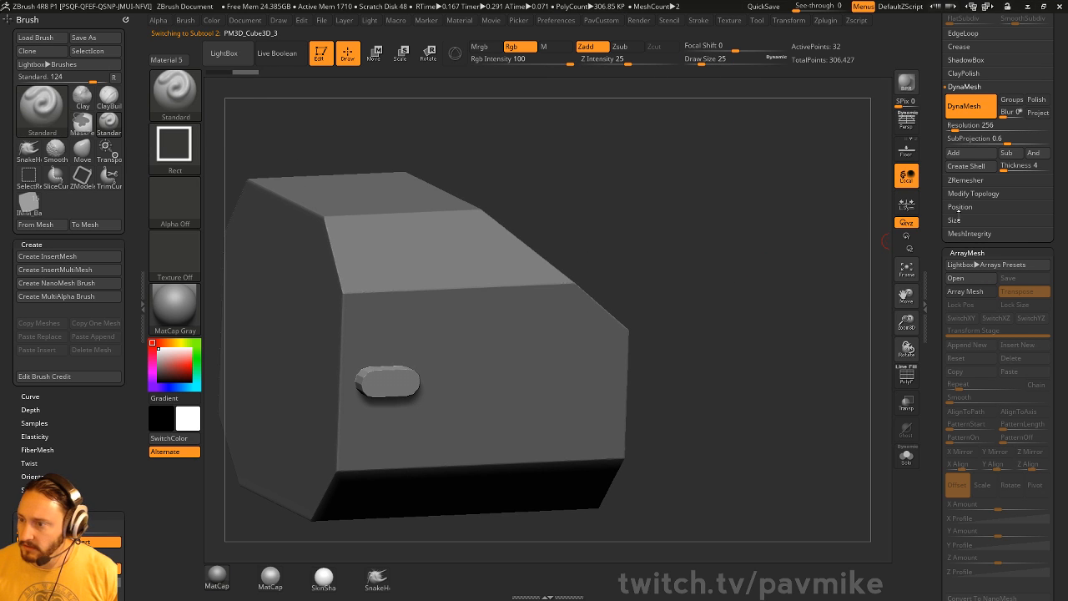
- Set up a flat side view of the capsule with the transpose-line move tool
{"action": "key", "text": "shift"}
{"action": "scroll", "coordinate": [956, 219], "scroll_direction": "up", "scroll_amount": 3}
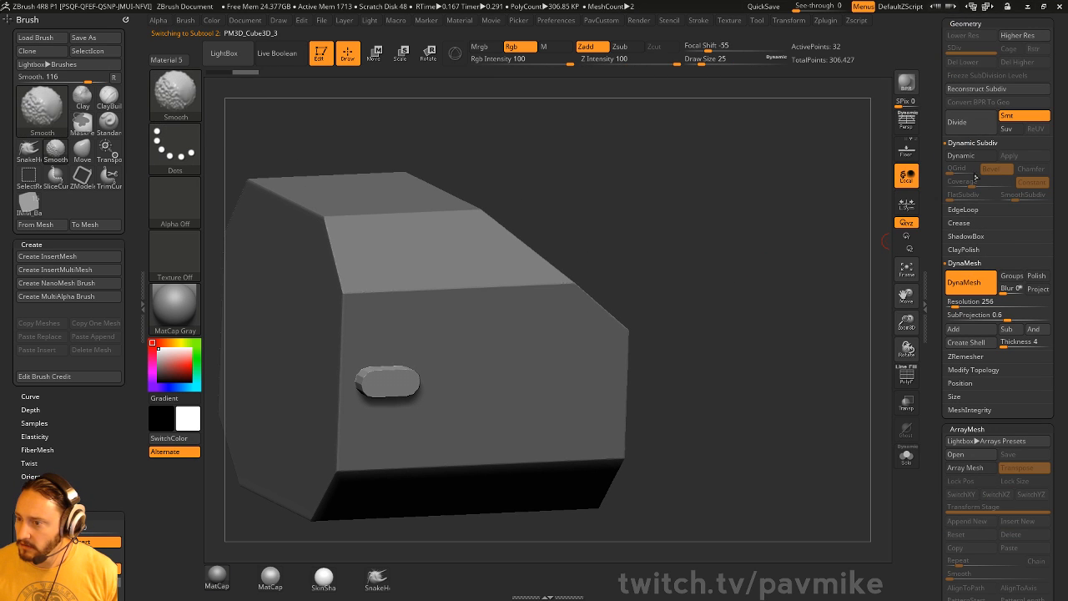
{"action": "scroll", "coordinate": [962, 341], "scroll_direction": "up", "scroll_amount": 10}
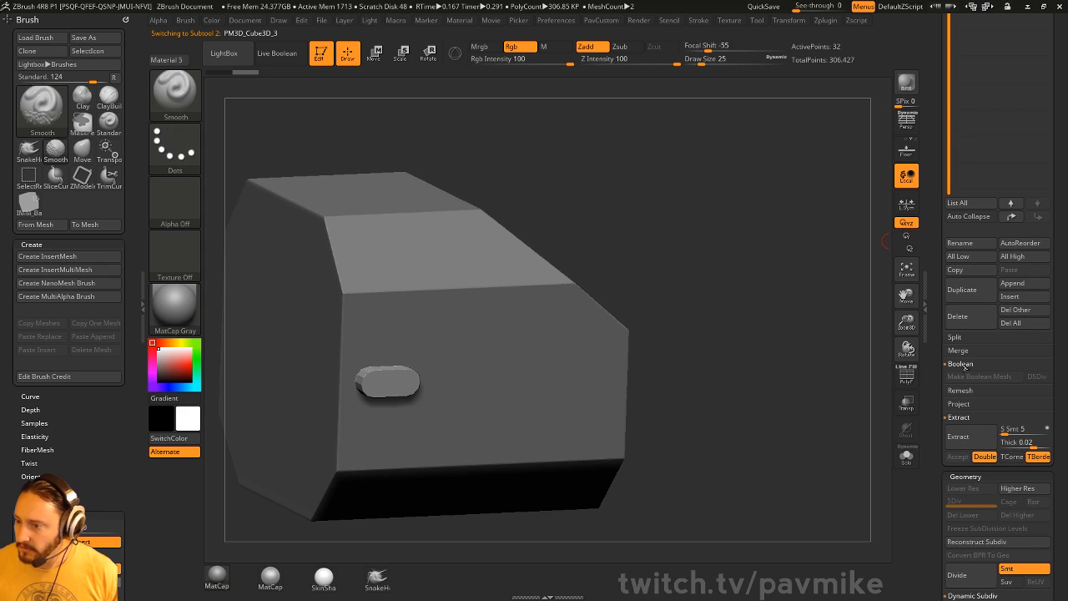
{"action": "left_click", "coordinate": [960, 340], "text": "shift"}
{"action": "left_click_drag", "start_coordinate": [940, 307], "coordinate": [940, 489]}
{"action": "left_click_drag", "start_coordinate": [772, 356], "coordinate": [753, 341], "text": "alt"}
{"action": "left_click_drag", "start_coordinate": [806, 287], "coordinate": [760, 247], "text": "shift"}
{"action": "key", "text": "w"}
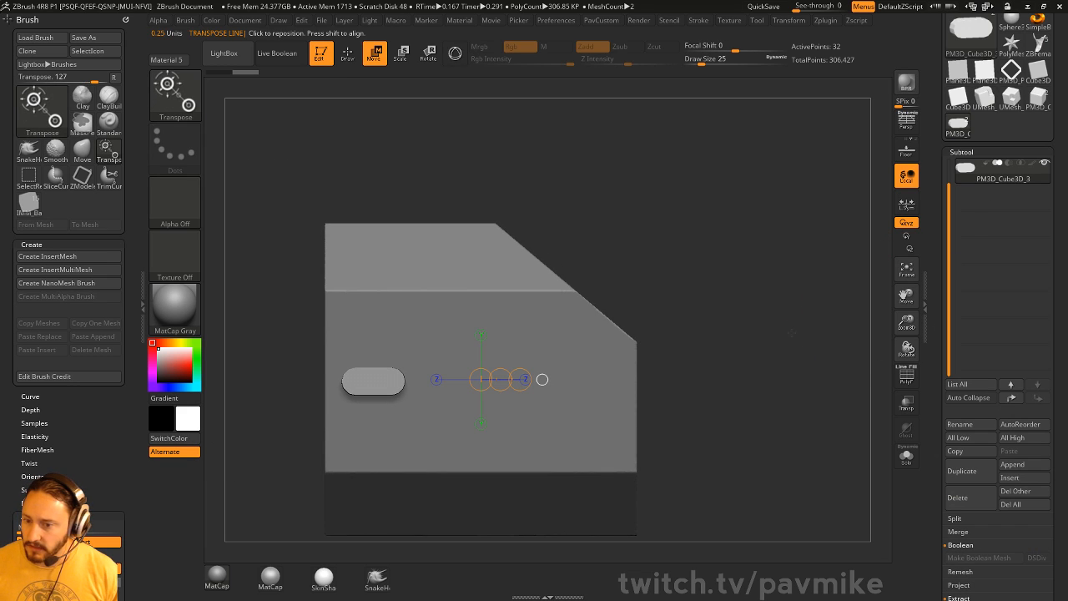
{"action": "scroll", "coordinate": [975, 174], "scroll_direction": "down", "scroll_amount": 10}
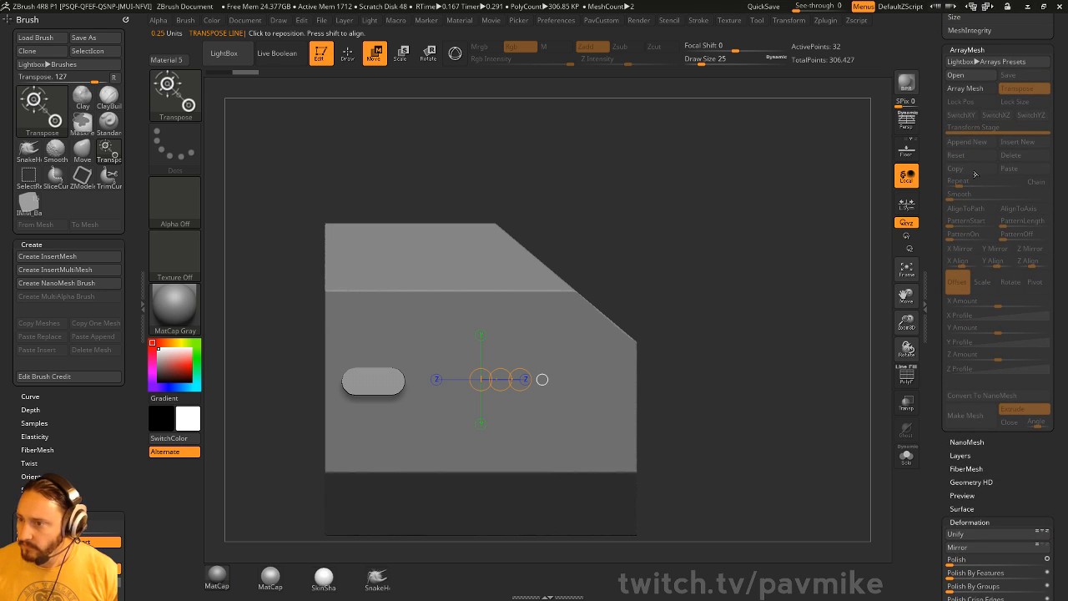
{"action": "key", "text": "y"}
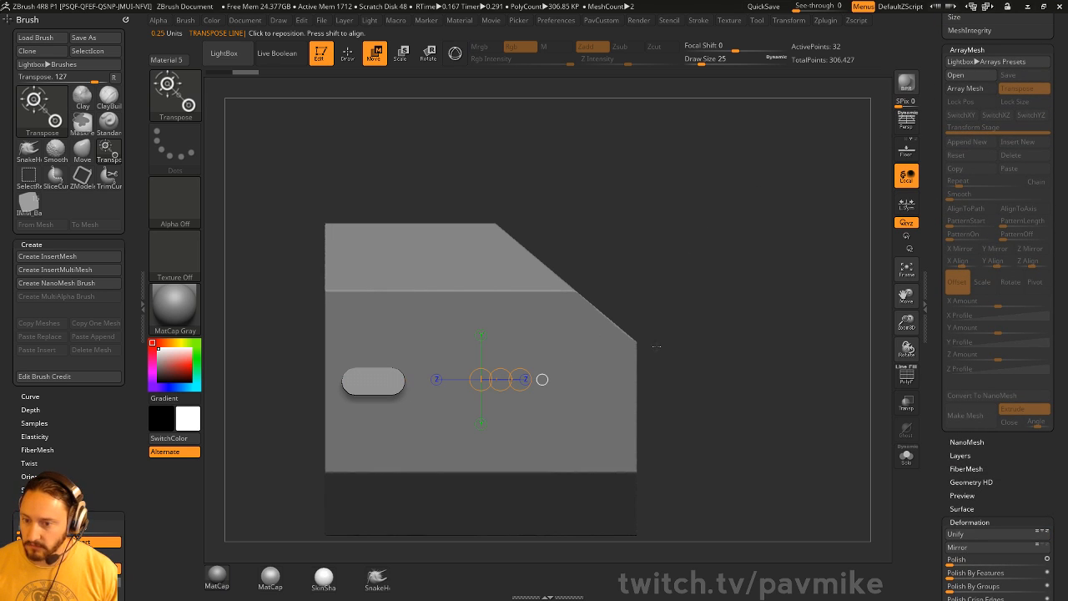
- Enable Array Mesh with Lock Pos and Lock Size, set Repeat to 3, and space the copies
{"action": "left_click", "coordinate": [966, 89]}
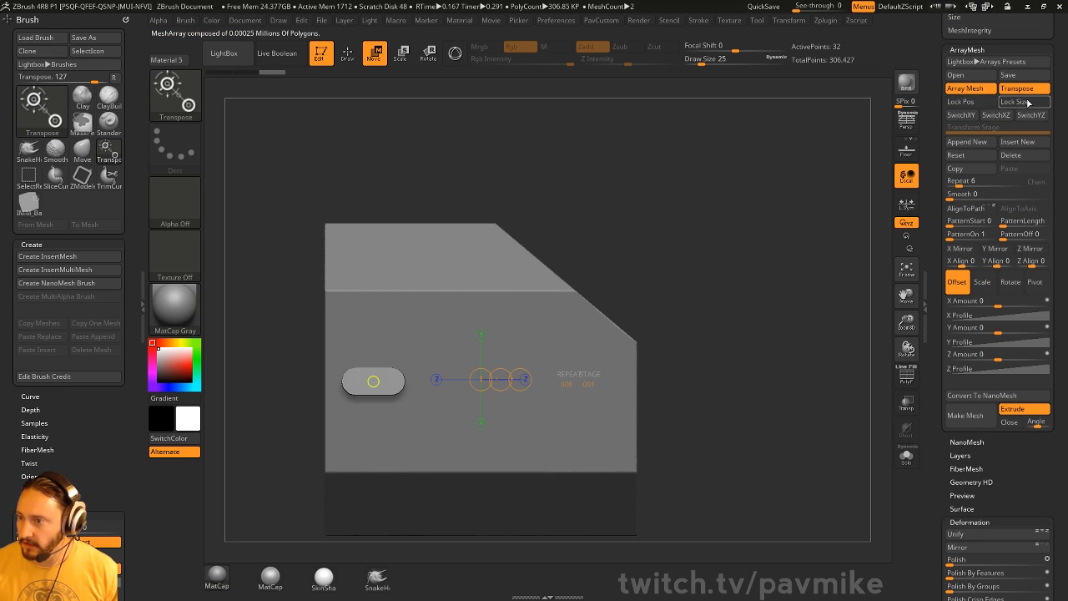
{"action": "left_click", "coordinate": [962, 101]}
{"action": "left_click", "coordinate": [1015, 101]}
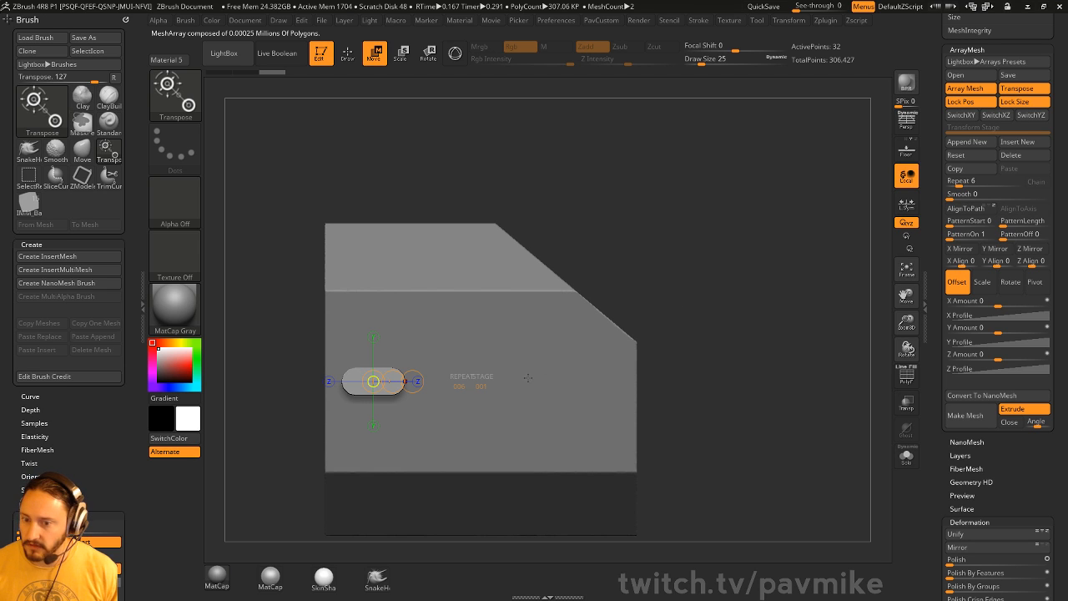
{"action": "left_click_drag", "start_coordinate": [997, 359], "coordinate": [1024, 359]}
{"action": "left_click_drag", "start_coordinate": [843, 242], "coordinate": [784, 235], "text": "alt"}
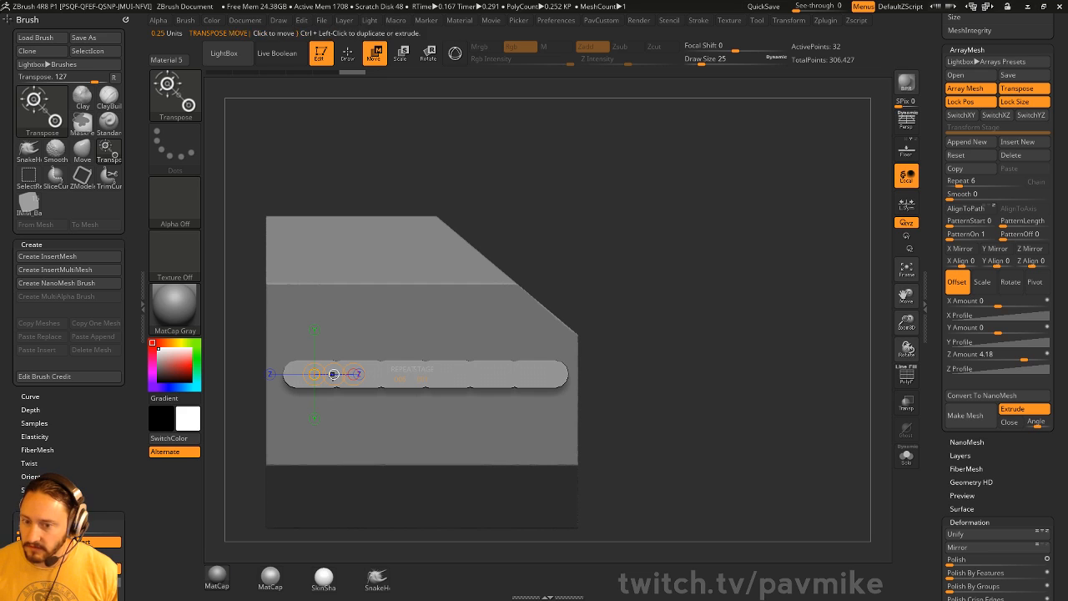
{"action": "mouse_move", "coordinate": [334, 373]}
{"action": "left_mouse_down"}
{"action": "mouse_move", "coordinate": [594, 364]}
{"action": "mouse_move", "coordinate": [353, 371]}
{"action": "left_mouse_up"}
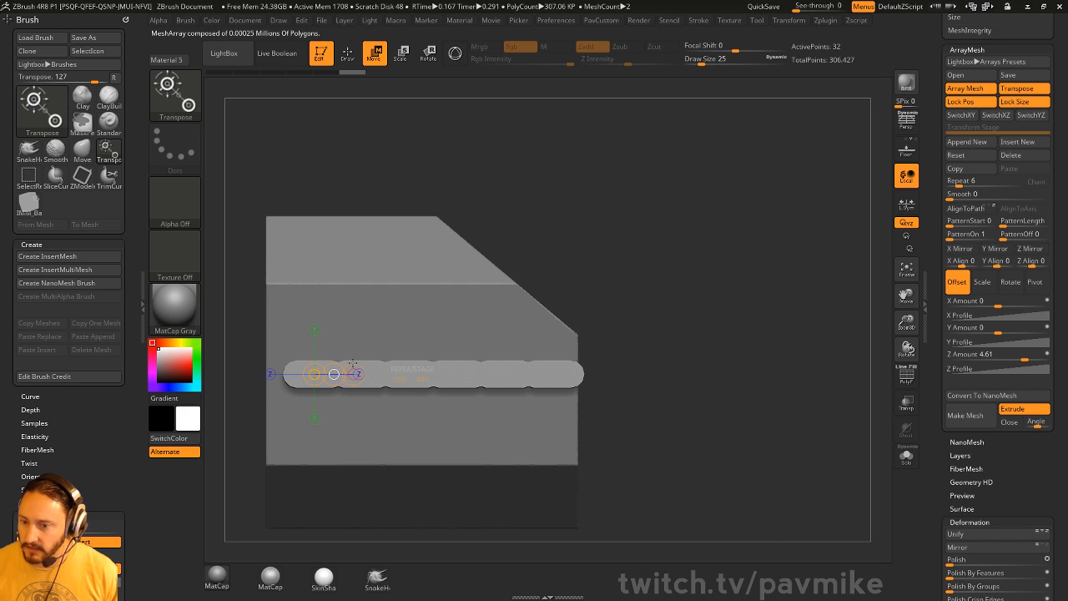
{"action": "left_click_drag", "start_coordinate": [955, 182], "coordinate": [959, 182]}
{"action": "mouse_move", "coordinate": [334, 374]}
{"action": "left_mouse_down"}
{"action": "mouse_move", "coordinate": [387, 374]}
{"action": "mouse_move", "coordinate": [375, 374]}
{"action": "left_mouse_up"}
{"action": "key", "text": "q"}
{"action": "left_click_drag", "start_coordinate": [709, 313], "coordinate": [863, 347]}
- Show polygroups, solo the capsule array, and choose the ZModeler brush
{"action": "left_click", "coordinate": [906, 376]}
{"action": "mouse_move", "coordinate": [649, 315]}
{"action": "left_mouse_down", "text": "alt"}
{"action": "mouse_move", "coordinate": [821, 328]}
{"action": "mouse_move", "coordinate": [826, 359]}
{"action": "left_mouse_up", "text": "alt"}
{"action": "left_click_drag", "start_coordinate": [841, 150], "coordinate": [869, 251]}
{"action": "left_click", "coordinate": [906, 456]}
{"action": "mouse_move", "coordinate": [821, 310]}
{"action": "left_mouse_down"}
{"action": "mouse_move", "coordinate": [825, 350]}
{"action": "mouse_move", "coordinate": [767, 349]}
{"action": "left_mouse_up"}
{"action": "key", "text": "b"}
{"action": "key", "text": "z"}
{"action": "key", "text": "m"}
{"action": "key", "text": "space"}
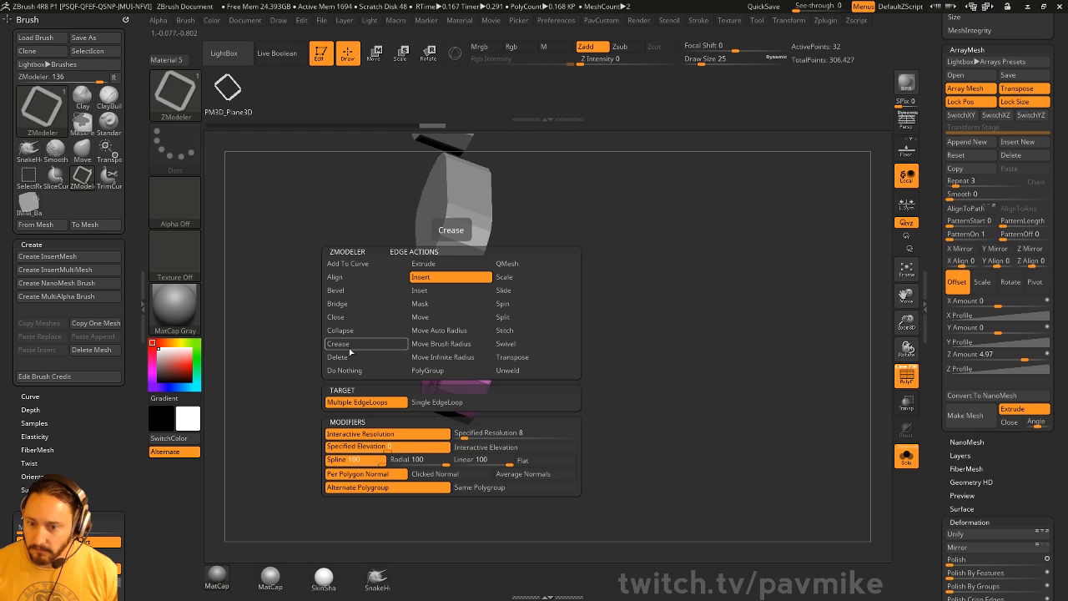
- Bevel the capsule copies' edge loop with ZModeler and apply Crease PG and Crease
{"action": "left_click", "coordinate": [351, 290]}
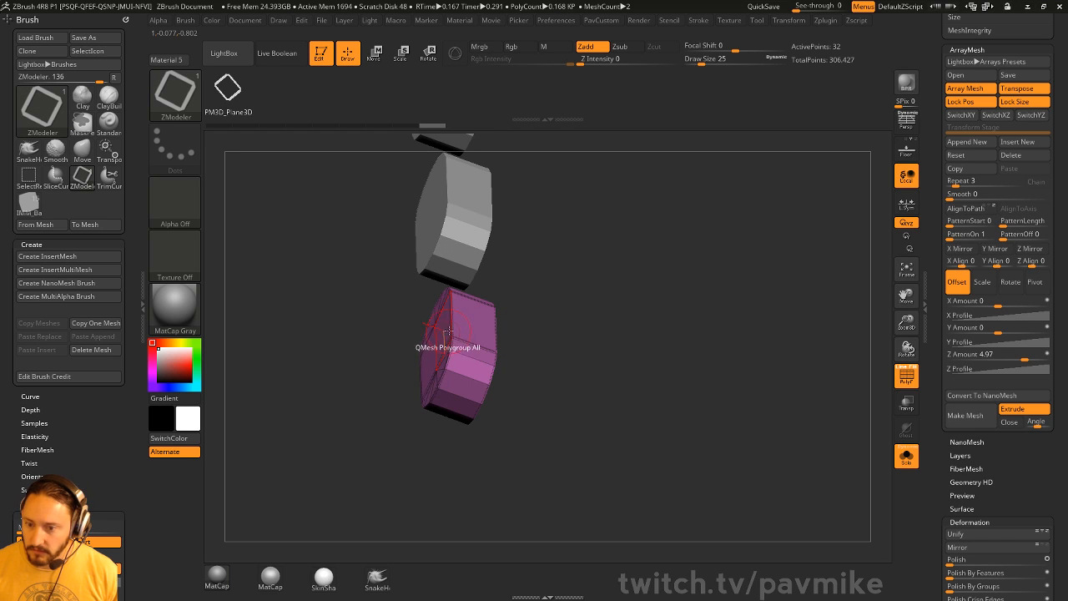
{"action": "left_click_drag", "start_coordinate": [452, 333], "coordinate": [462, 325]}
{"action": "key", "text": "3"}
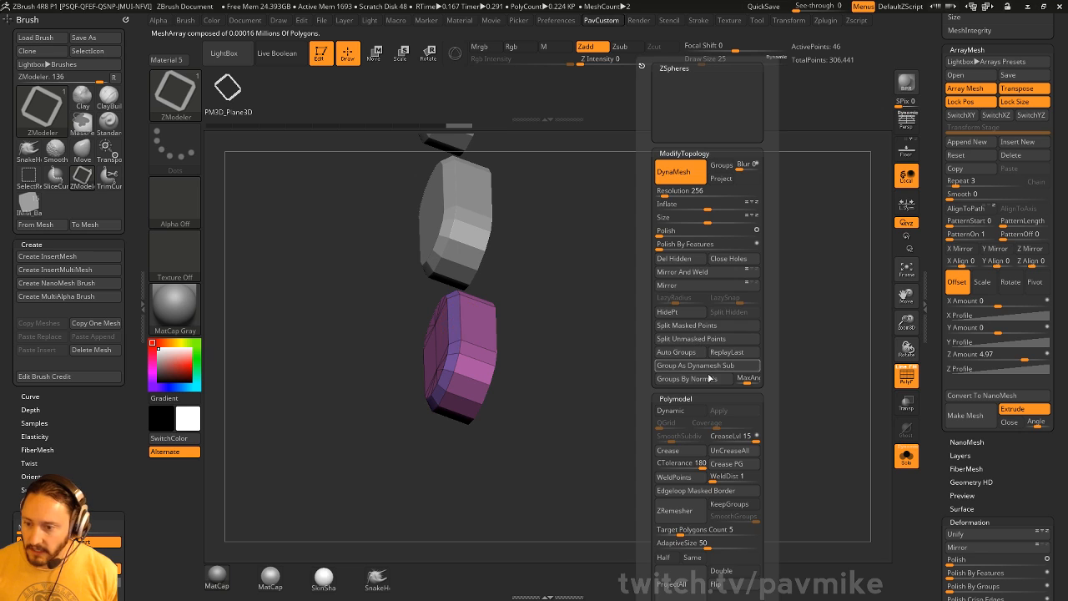
{"action": "left_click", "coordinate": [735, 468]}
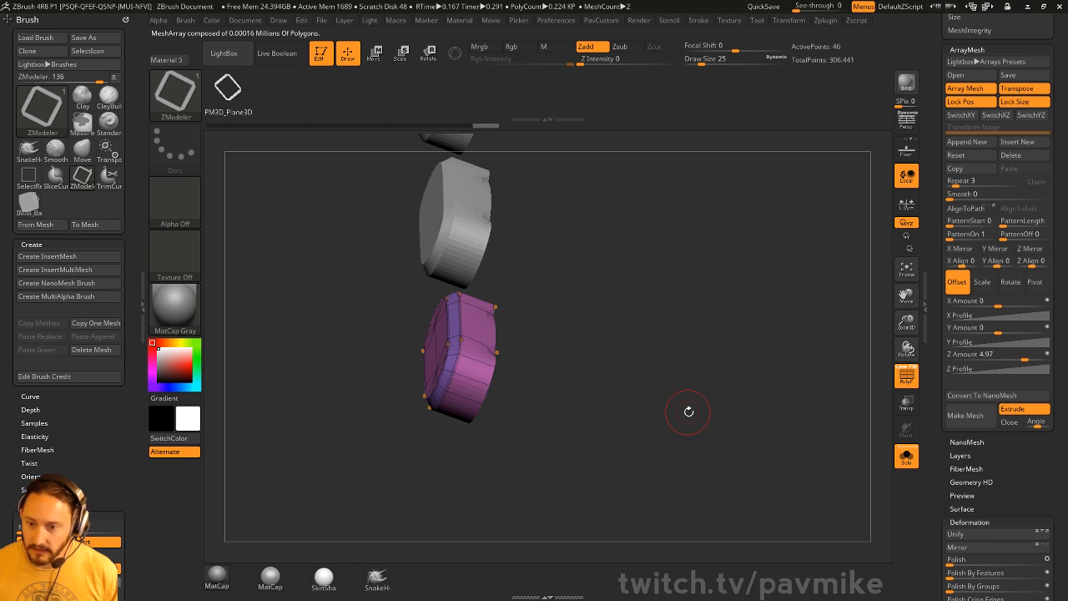
{"action": "mouse_move", "coordinate": [685, 417]}
{"action": "left_mouse_down"}
{"action": "mouse_move", "coordinate": [624, 389]}
{"action": "mouse_move", "coordinate": [703, 435]}
{"action": "mouse_move", "coordinate": [612, 406]}
{"action": "mouse_move", "coordinate": [694, 414]}
{"action": "left_mouse_up"}
{"action": "key", "text": "3"}
{"action": "left_click", "coordinate": [678, 455]}
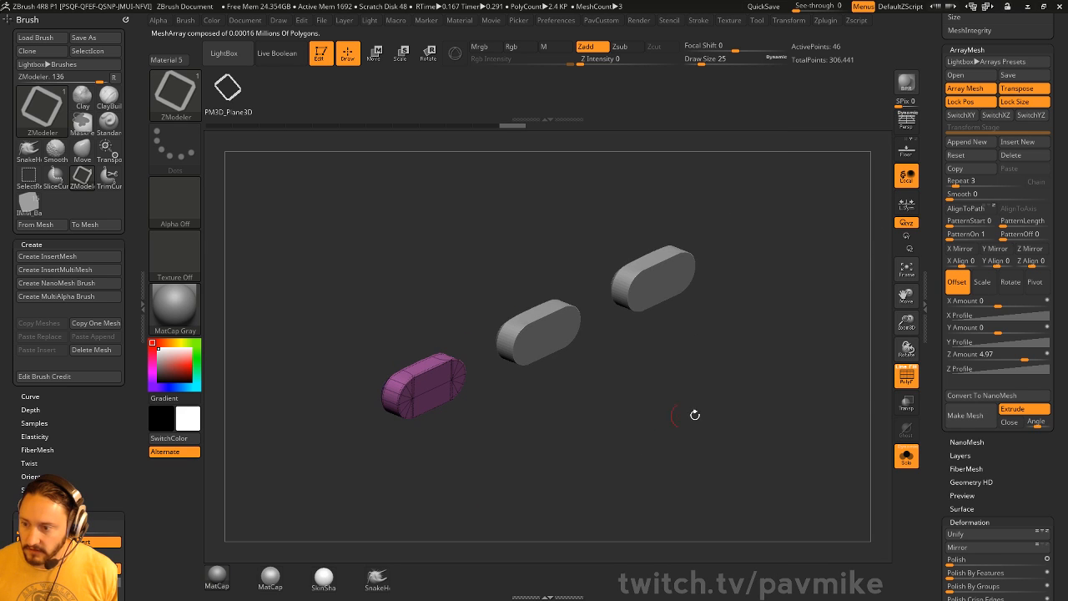
- Turn Solo off to show the block again and enable Live Boolean
{"action": "left_click", "coordinate": [906, 456]}
{"action": "left_click_drag", "start_coordinate": [823, 441], "coordinate": [845, 447]}
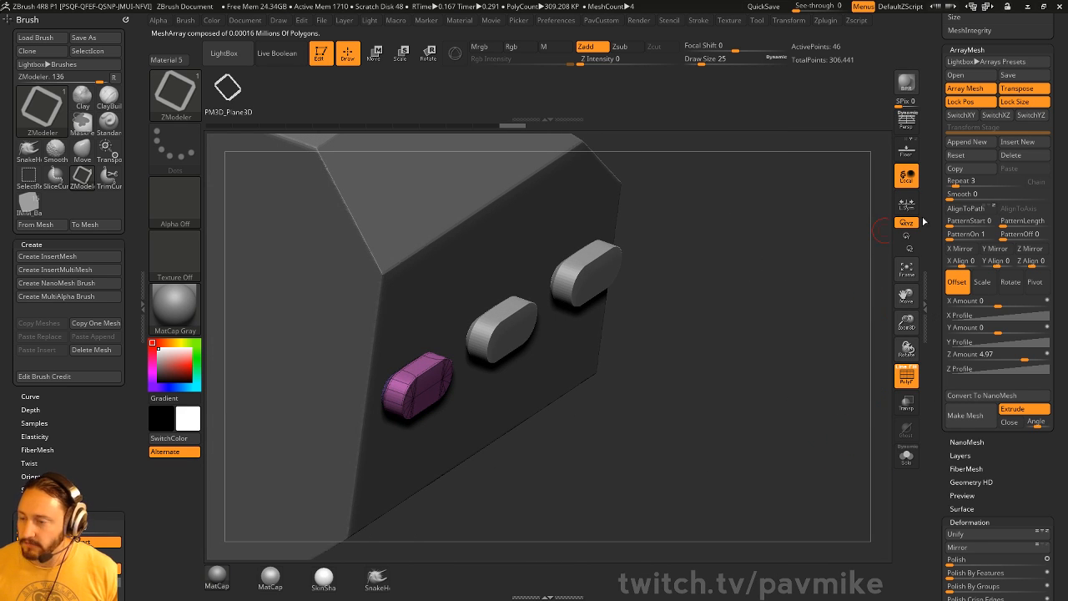
{"action": "left_click_drag", "start_coordinate": [937, 188], "coordinate": [933, 409]}
{"action": "left_click", "coordinate": [277, 54]}
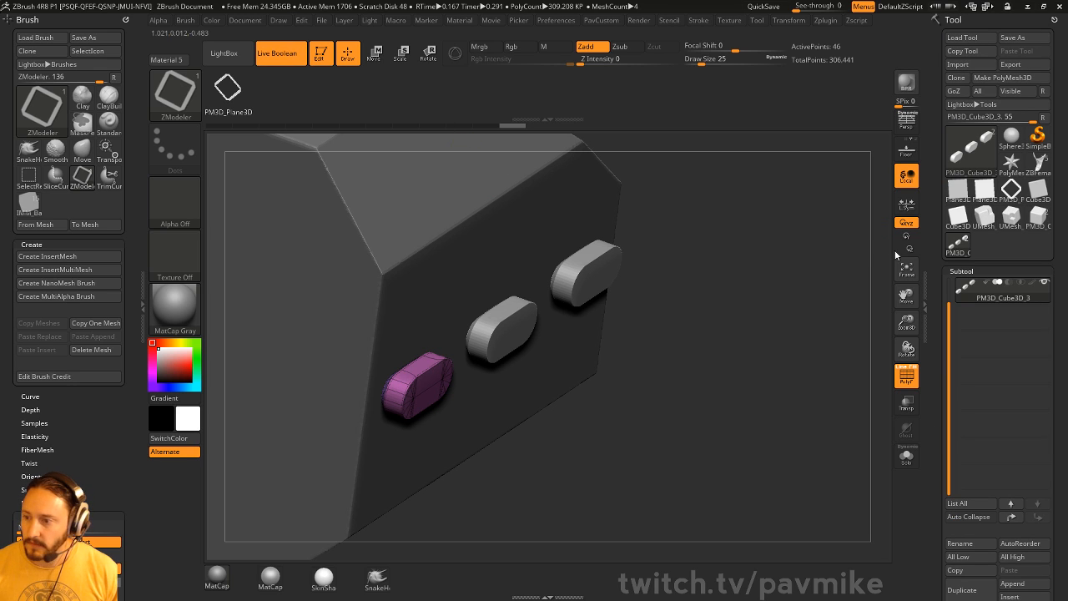
- Set the capsule array to subtract and push it in to reveal three slots
{"action": "scroll", "coordinate": [992, 309], "scroll_direction": "up", "scroll_amount": 1}
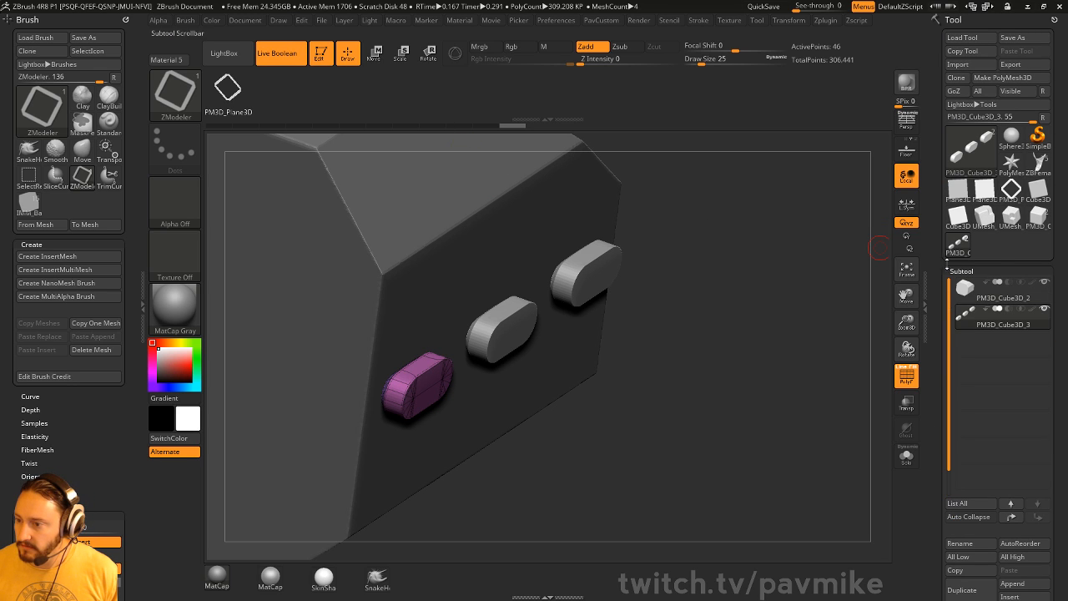
{"action": "left_click", "coordinate": [1009, 309]}
{"action": "left_click_drag", "start_coordinate": [748, 342], "coordinate": [769, 355]}
{"action": "left_click", "coordinate": [906, 375]}
{"action": "key", "text": "w"}
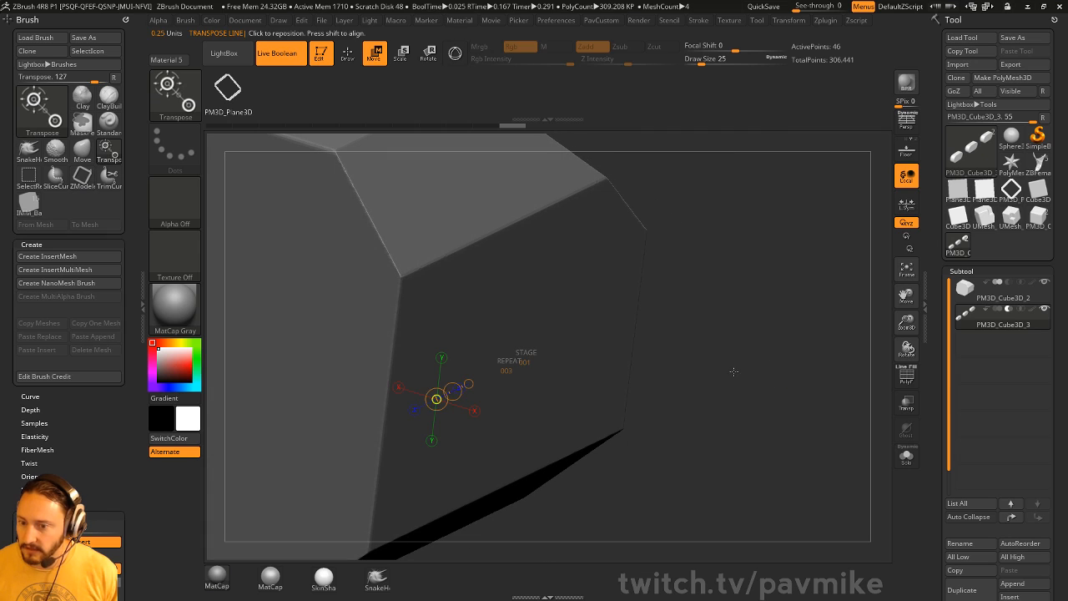
{"action": "left_click", "coordinate": [455, 53]}
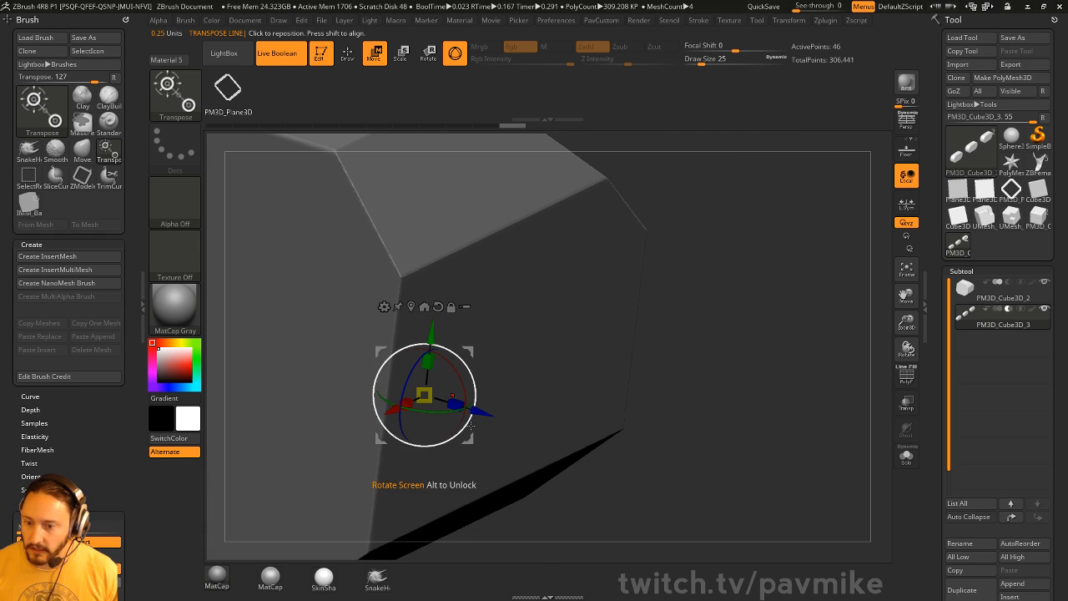
{"action": "left_click_drag", "start_coordinate": [481, 416], "coordinate": [473, 415]}
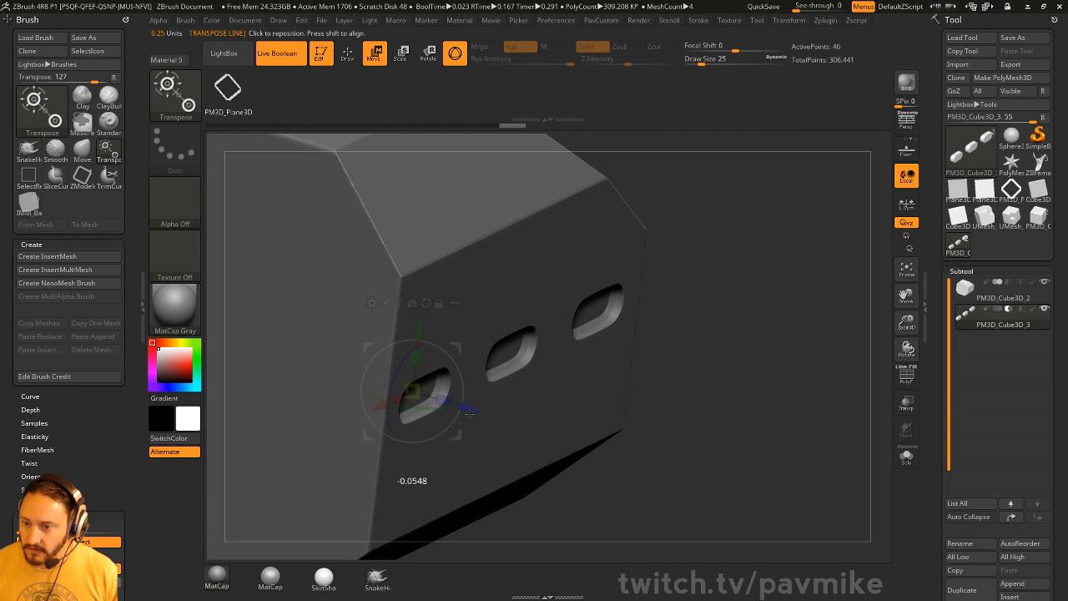
{"action": "key", "text": "q"}
{"action": "mouse_move", "coordinate": [738, 299]}
{"action": "left_mouse_down"}
{"action": "mouse_move", "coordinate": [728, 256]}
{"action": "mouse_move", "coordinate": [644, 296]}
{"action": "mouse_move", "coordinate": [735, 317]}
{"action": "left_mouse_up"}
{"action": "left_click_drag", "start_coordinate": [710, 397], "coordinate": [744, 348], "text": "alt"}
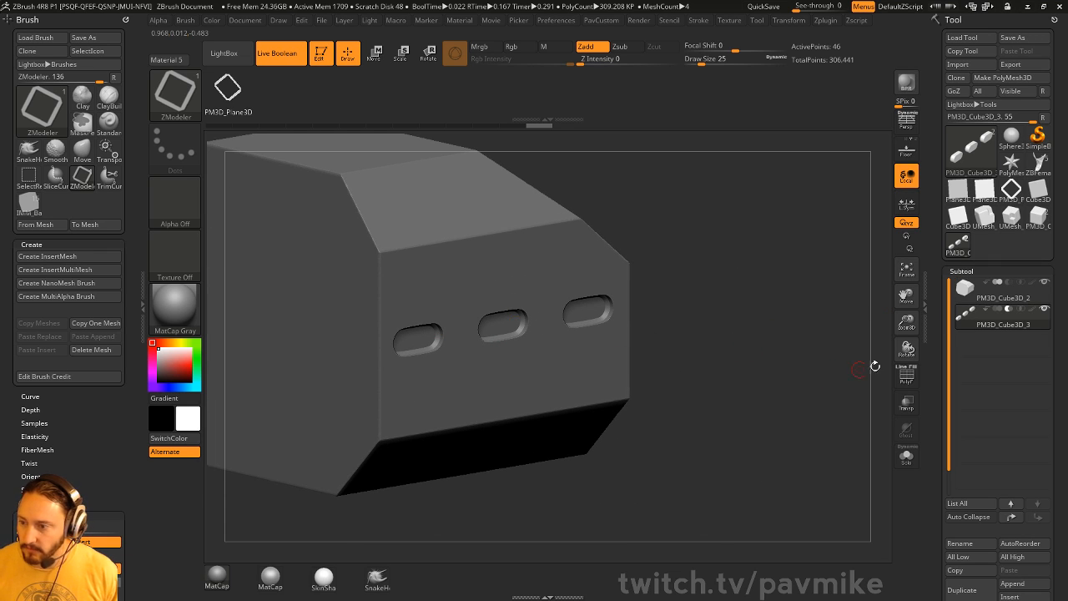
- Switch the capsules back to adding and bake the array into a 138-point mesh
{"action": "mouse_move", "coordinate": [1001, 315]}
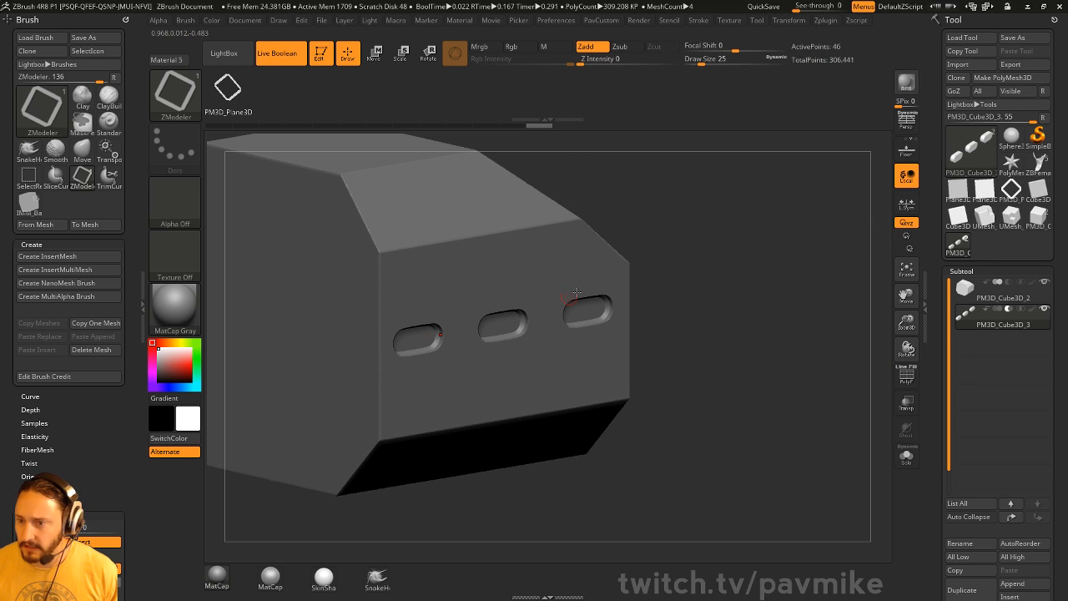
{"action": "left_click_drag", "start_coordinate": [1053, 357], "coordinate": [1052, 261]}
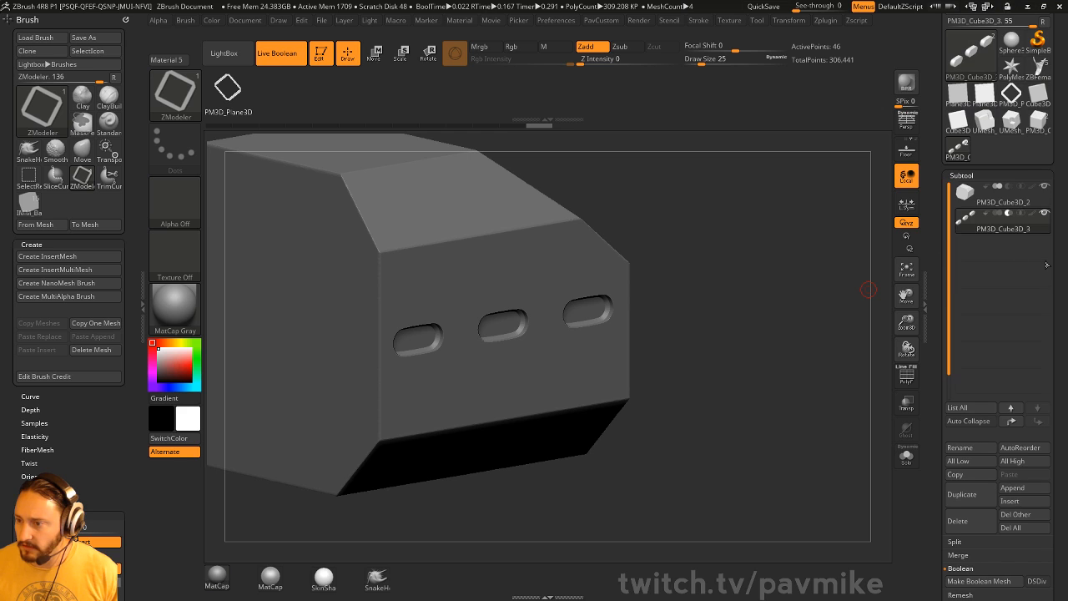
{"action": "left_click", "coordinate": [997, 213]}
{"action": "left_click_drag", "start_coordinate": [740, 275], "coordinate": [801, 334]}
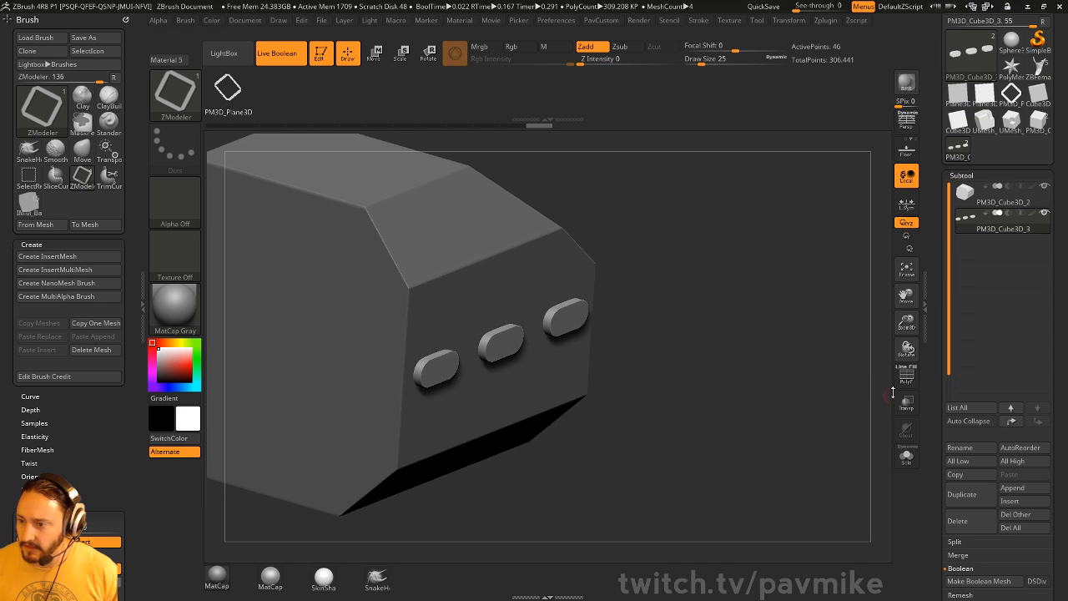
{"action": "left_click", "coordinate": [906, 376]}
{"action": "left_click_drag", "start_coordinate": [876, 377], "coordinate": [851, 370]}
{"action": "left_click_drag", "start_coordinate": [935, 370], "coordinate": [939, 229]}
{"action": "left_click_drag", "start_coordinate": [944, 412], "coordinate": [941, 292]}
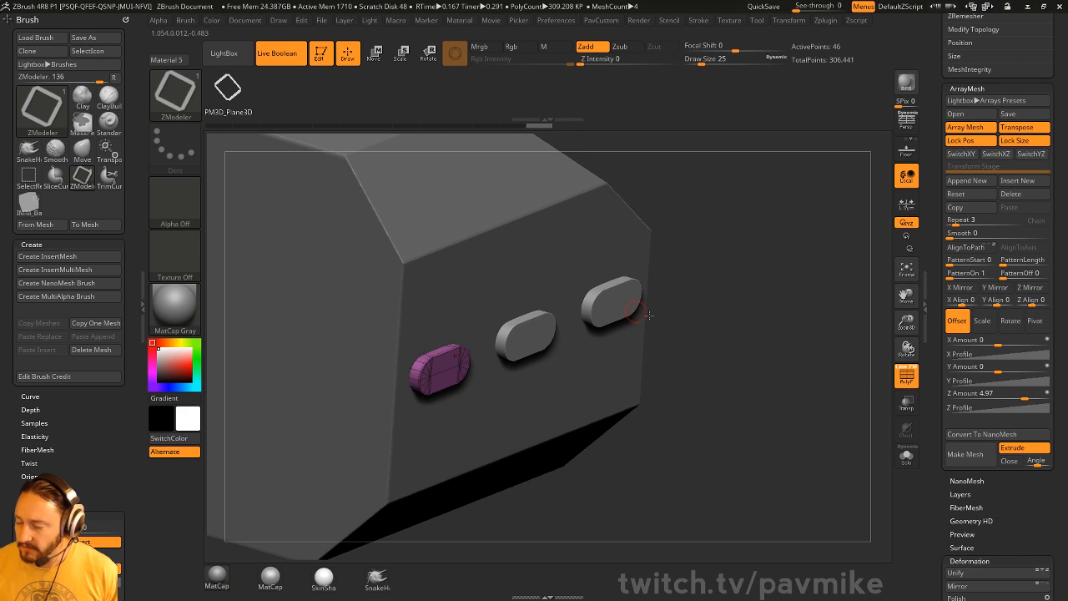
{"action": "left_click", "coordinate": [966, 454]}
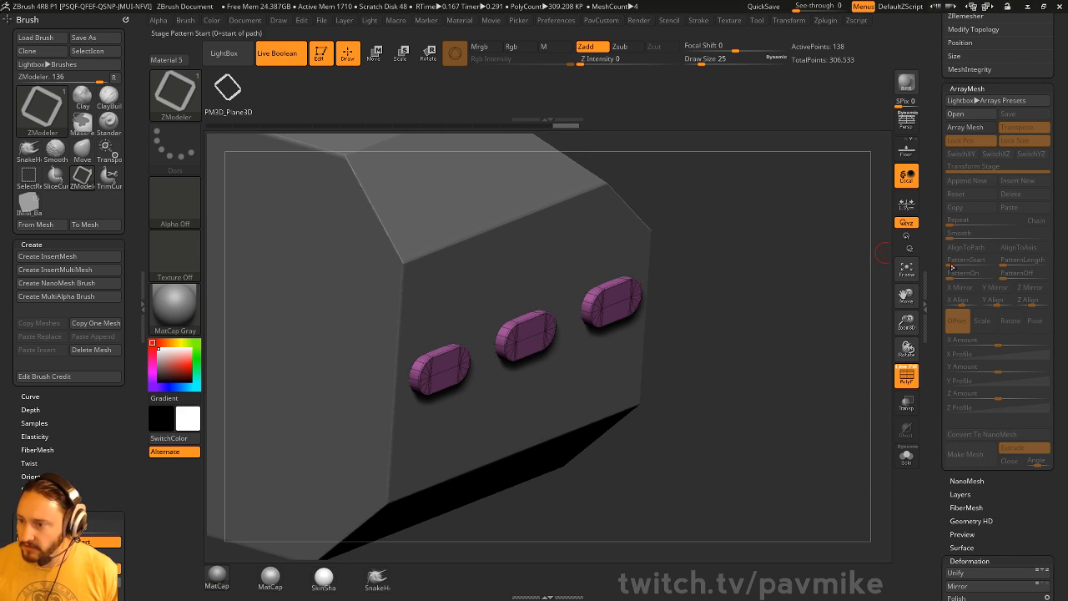
- Select PM3D_Cube3D_2 and switch off Live Boolean
{"action": "left_click_drag", "start_coordinate": [935, 416], "coordinate": [938, 440]}
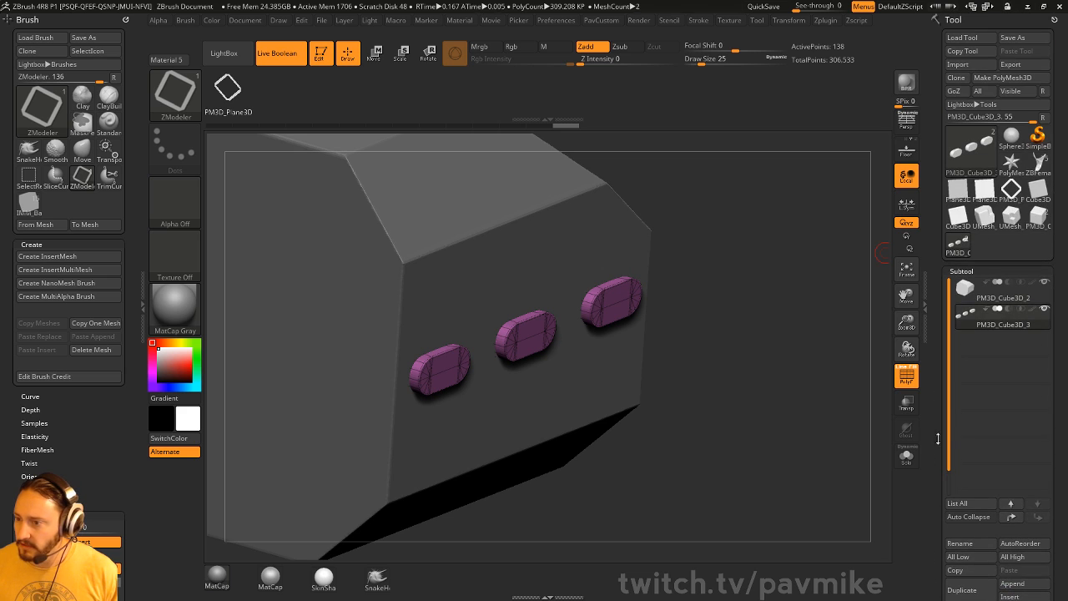
{"action": "left_click", "coordinate": [1010, 303]}
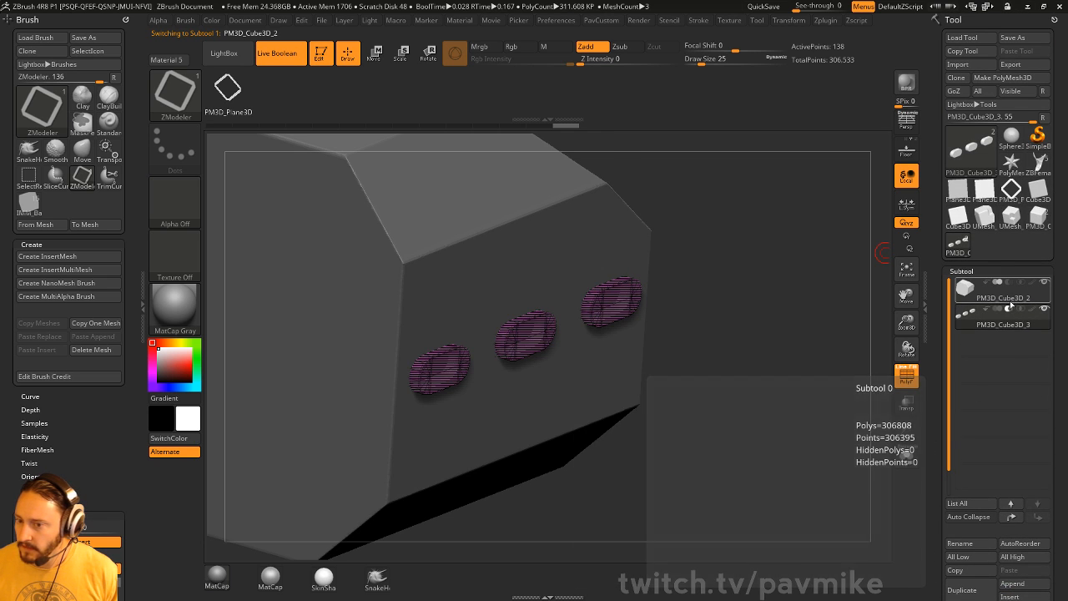
{"action": "left_click", "coordinate": [289, 57]}
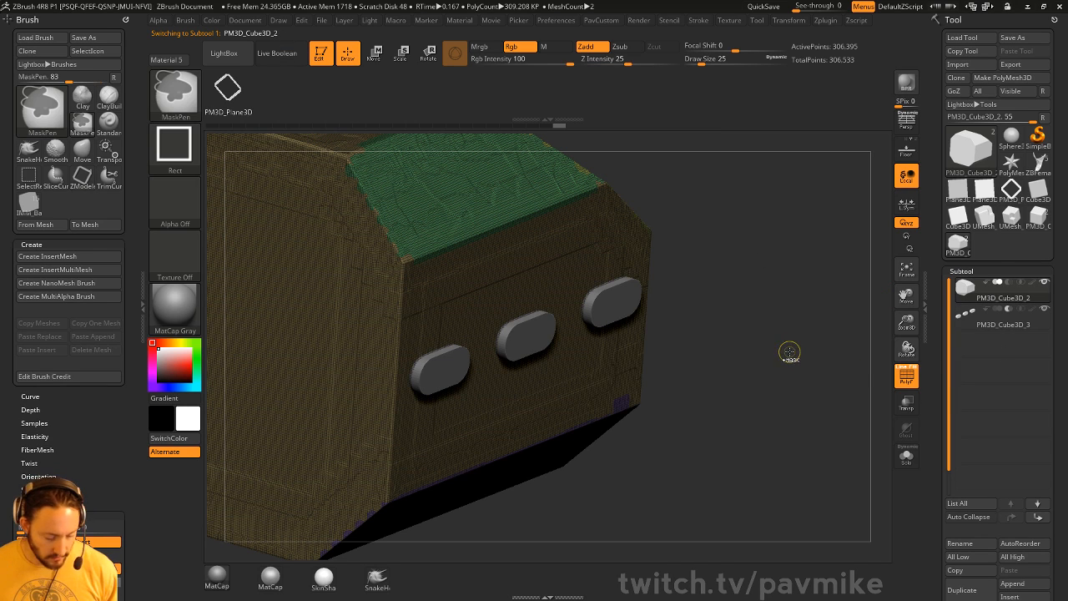
- Trial-merge the capsules into the block, inspect the holes, then undo back to the raised capsules
{"action": "key", "text": "ctrl+e"}
{"action": "left_click", "coordinate": [791, 378]}
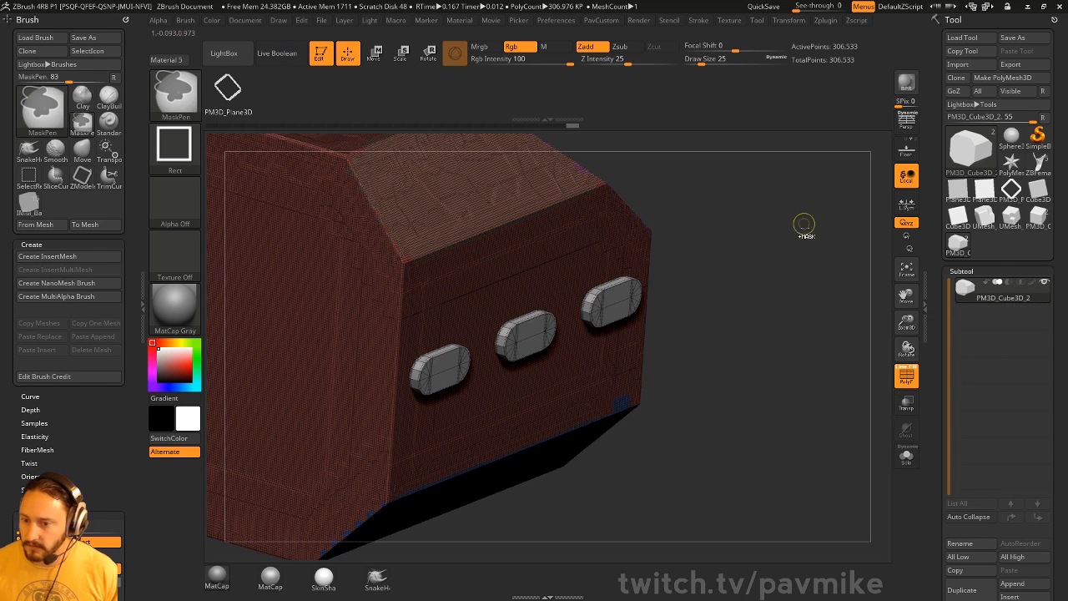
{"action": "left_click", "coordinate": [907, 377]}
{"action": "mouse_move", "coordinate": [842, 374]}
{"action": "left_mouse_down"}
{"action": "mouse_move", "coordinate": [812, 365]}
{"action": "mouse_move", "coordinate": [827, 375]}
{"action": "left_mouse_up"}
{"action": "mouse_move", "coordinate": [794, 286]}
{"action": "left_mouse_down", "text": "alt"}
{"action": "mouse_move", "coordinate": [775, 283]}
{"action": "mouse_move", "coordinate": [813, 311]}
{"action": "mouse_move", "coordinate": [856, 298]}
{"action": "mouse_move", "coordinate": [722, 274]}
{"action": "left_mouse_up", "text": "alt"}
{"action": "key", "text": "ctrl+z"}
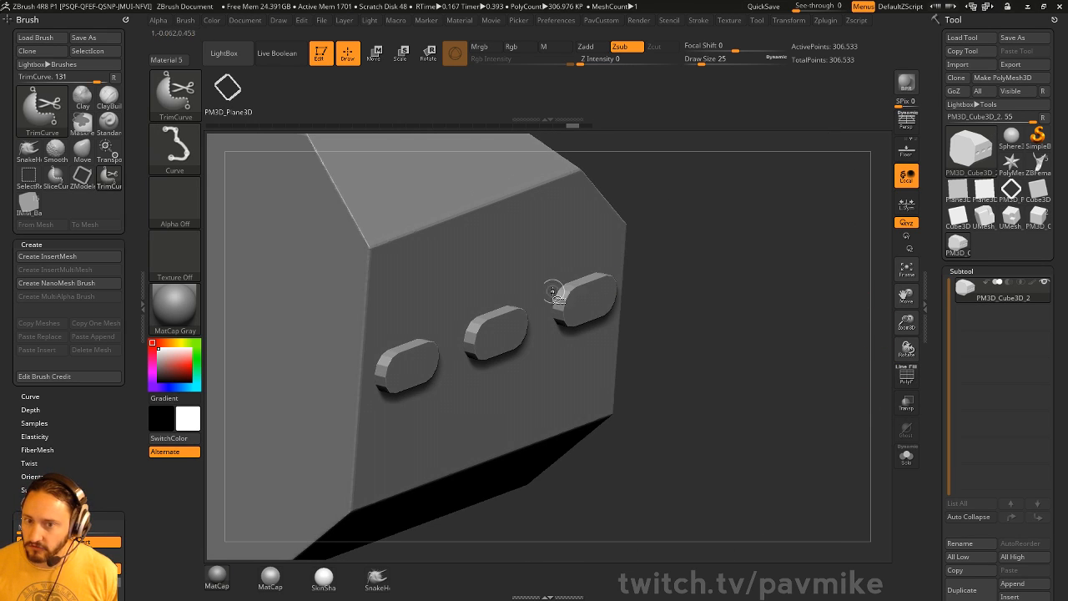
- Isolate the three capsules with rectangle selection and split them into their own subtool
{"action": "key", "text": "b"}
{"action": "left_click", "coordinate": [573, 164], "text": "ctrl+shift"}
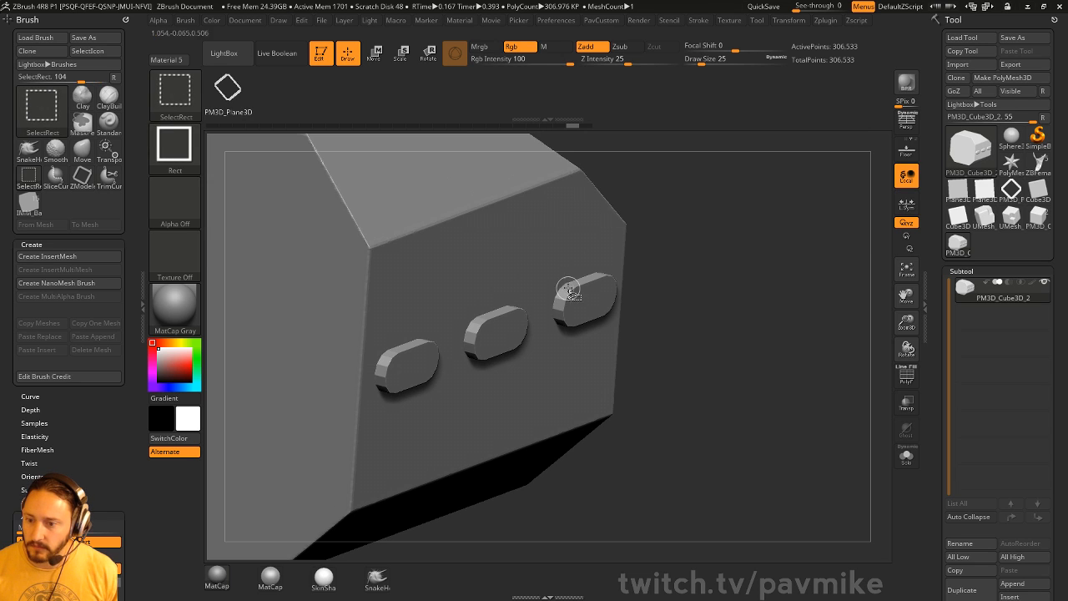
{"action": "left_click", "coordinate": [571, 291], "text": "ctrl+shift"}
{"action": "key", "text": "space"}
{"action": "left_click", "coordinate": [789, 325]}
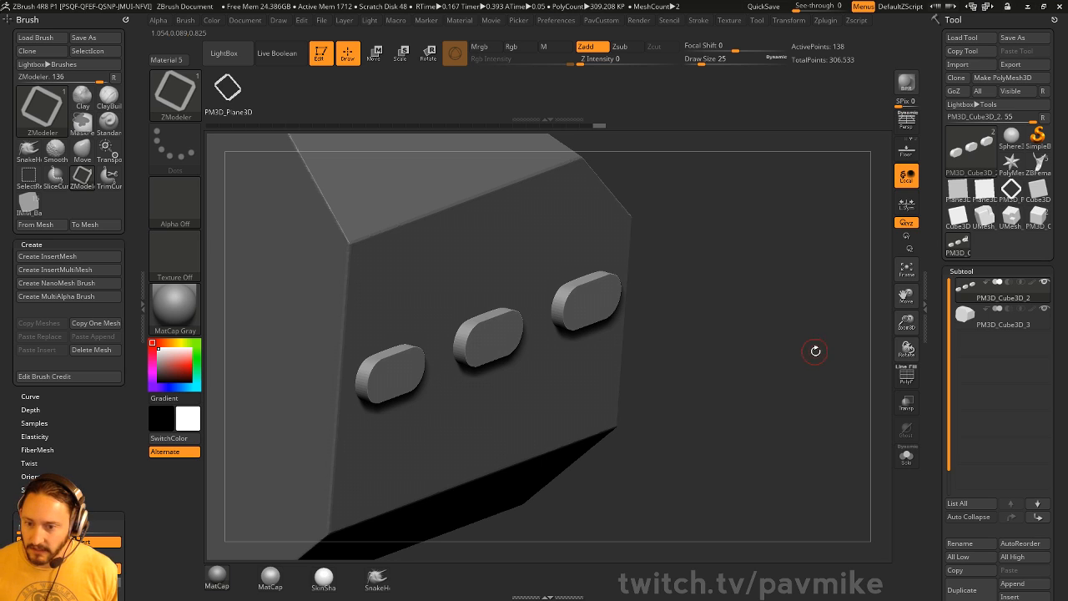
{"action": "left_click", "coordinate": [904, 376]}
{"action": "left_click", "coordinate": [905, 375]}
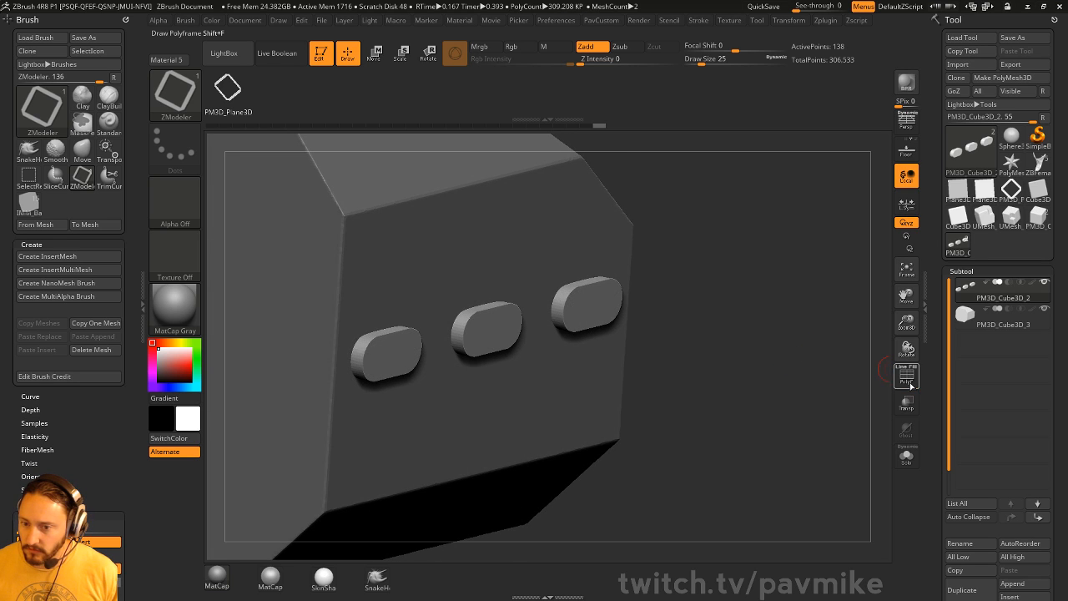
- Bake the PM3D_Cube3D_2 capsules' subdivision into real geometry with Polymodel Apply
{"action": "left_click", "coordinate": [993, 330]}
{"action": "left_click", "coordinate": [996, 299]}
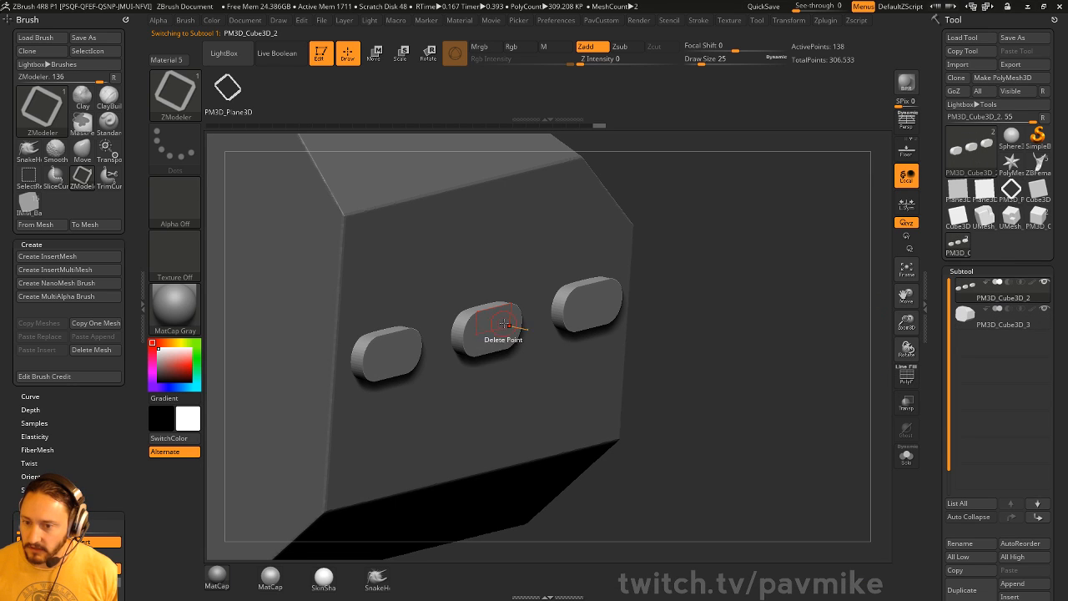
{"action": "key", "text": "2"}
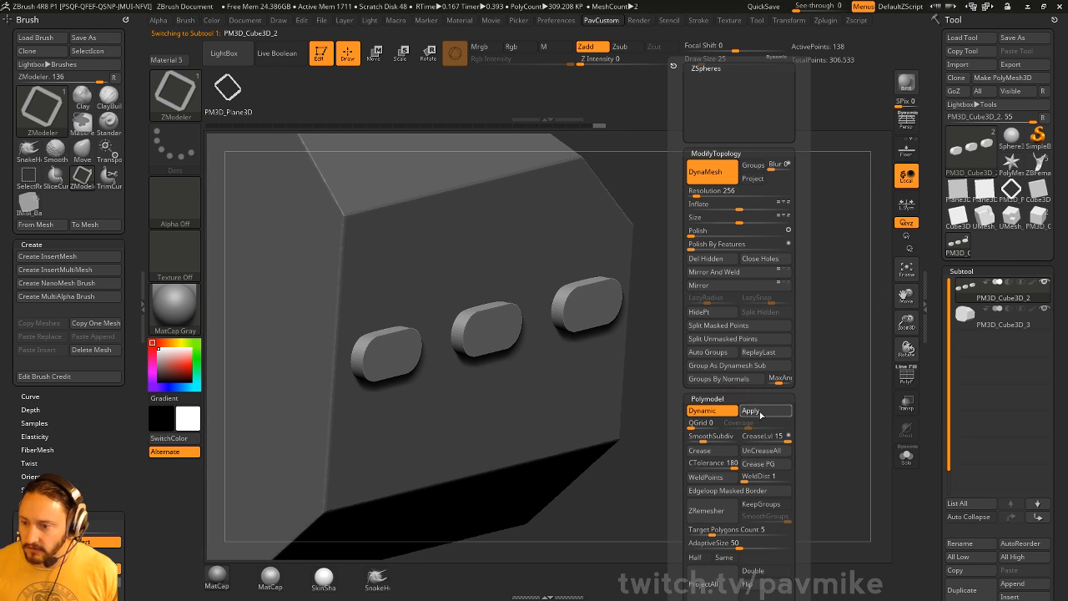
{"action": "left_click", "coordinate": [756, 412]}
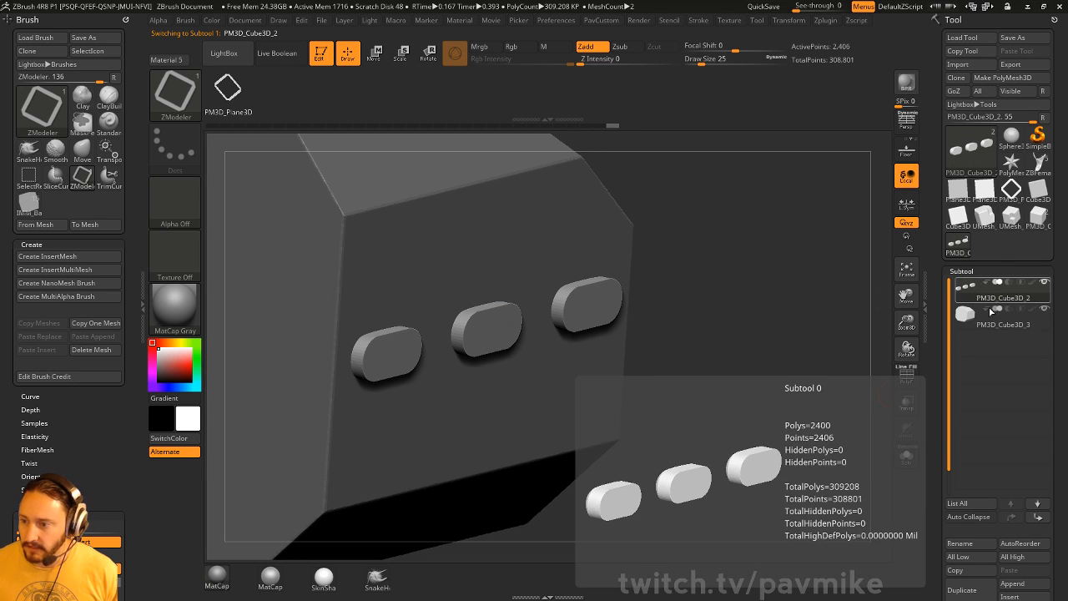
- Move PM3D_Cube3D_3 above PM3D_Cube3D_2 and merge them down into one slotted subtool
{"action": "left_click", "coordinate": [1036, 502]}
{"action": "left_click", "coordinate": [1011, 503]}
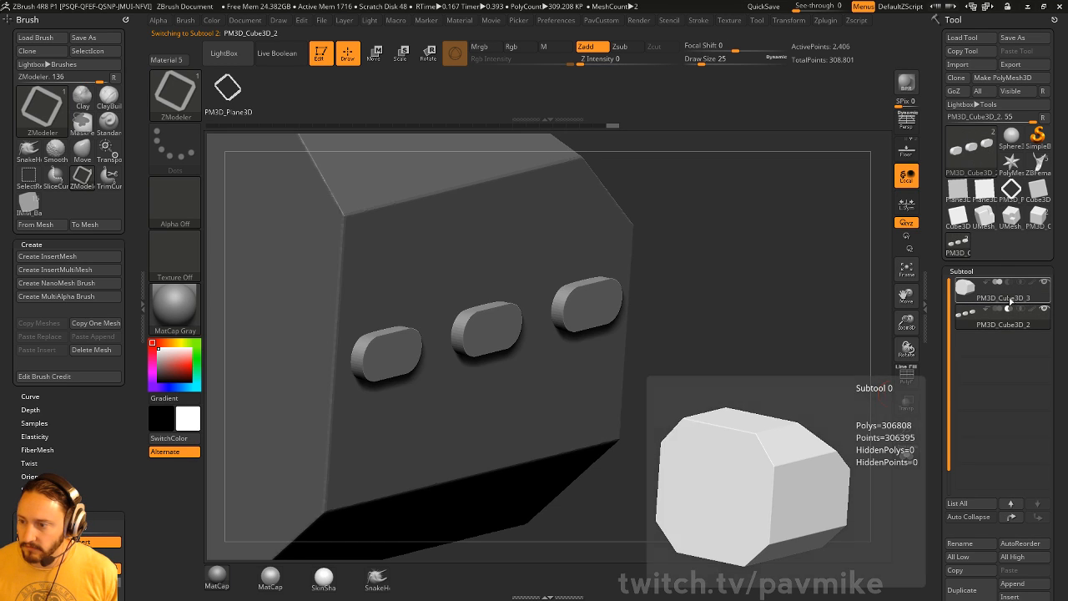
{"action": "key", "text": "ctrl"}
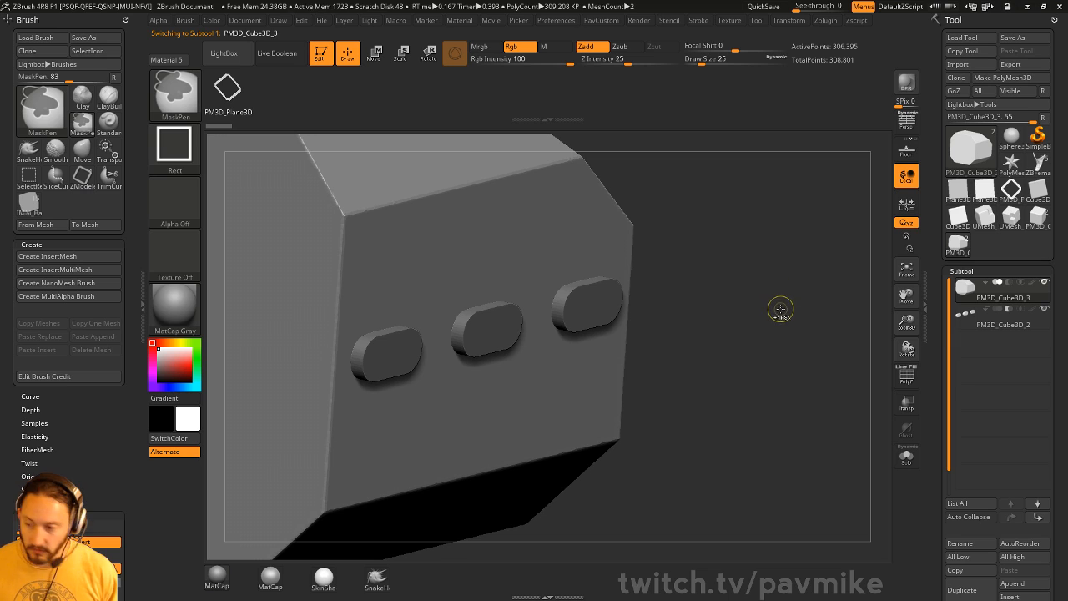
{"action": "key", "text": "ctrl+e"}
{"action": "left_click_drag", "start_coordinate": [777, 313], "coordinate": [794, 351]}
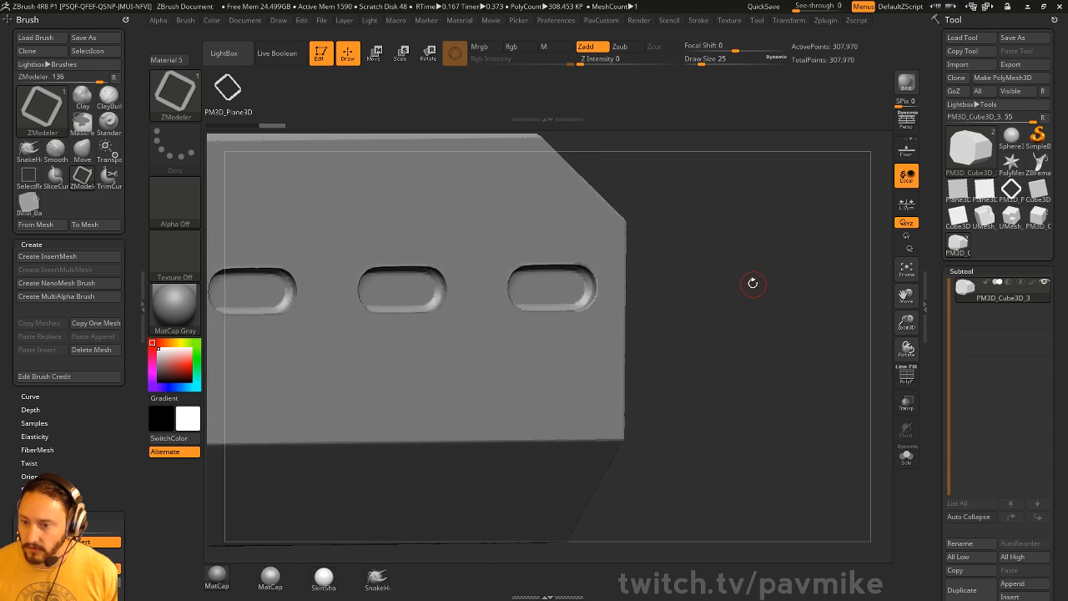
{"action": "mouse_move", "coordinate": [753, 284]}
{"action": "left_mouse_down", "text": "alt"}
{"action": "mouse_move", "coordinate": [811, 294]}
{"action": "mouse_move", "coordinate": [770, 293]}
{"action": "left_mouse_up", "text": "alt"}
- Set DynaMesh resolution to 512 and remesh the slotted block up to 1.233 million points
{"action": "scroll", "coordinate": [932, 263], "scroll_direction": "down", "scroll_amount": 10}
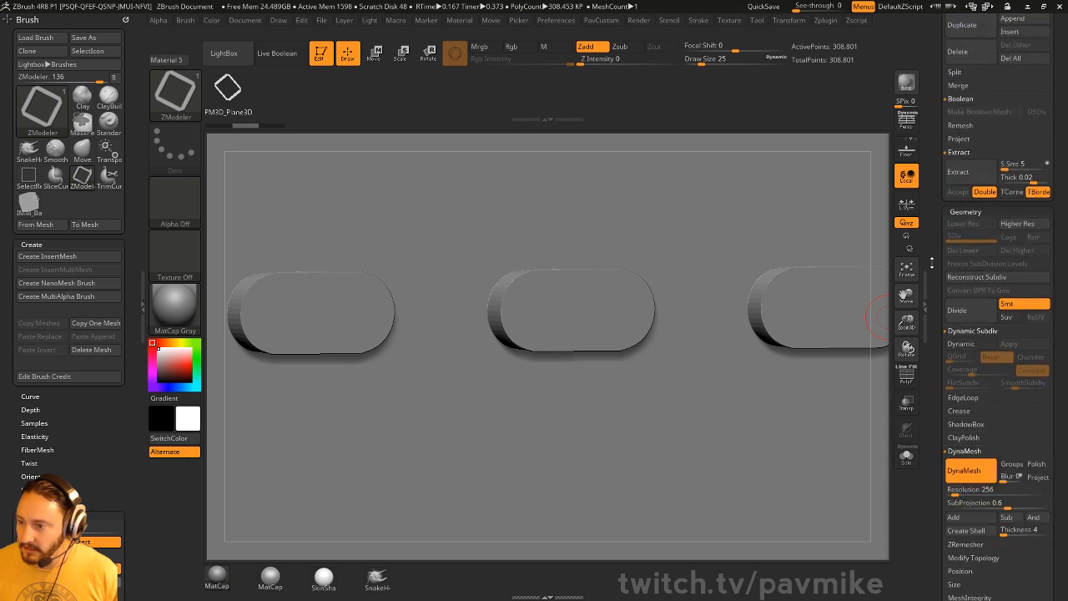
{"action": "scroll", "coordinate": [997, 334], "scroll_direction": "down", "scroll_amount": 5}
{"action": "left_click", "coordinate": [966, 237]}
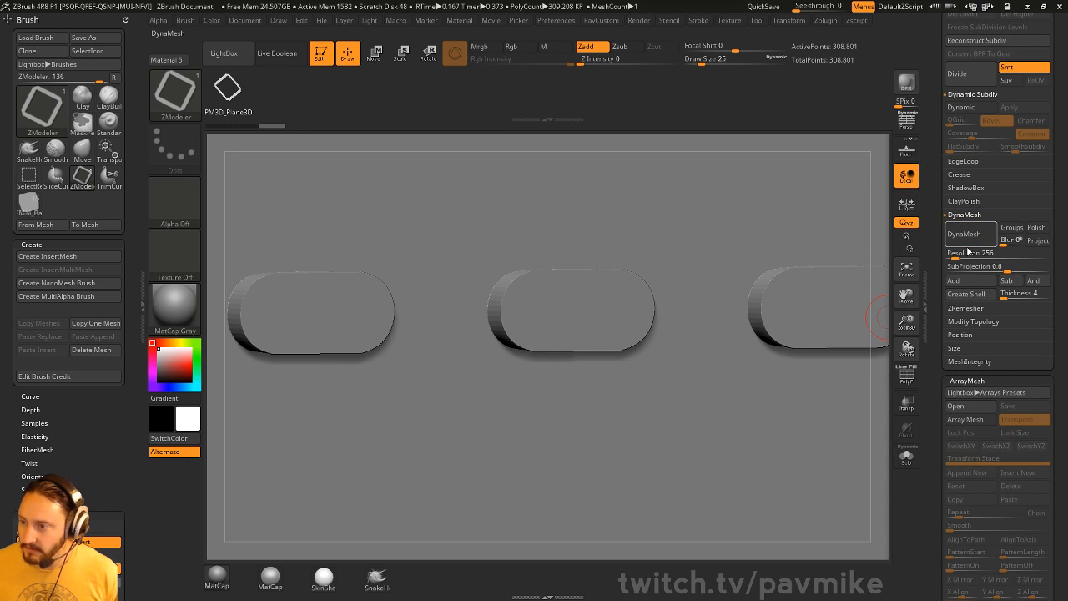
{"action": "key", "text": "ctrl+z"}
{"action": "key", "text": "ctrl+shift+z"}
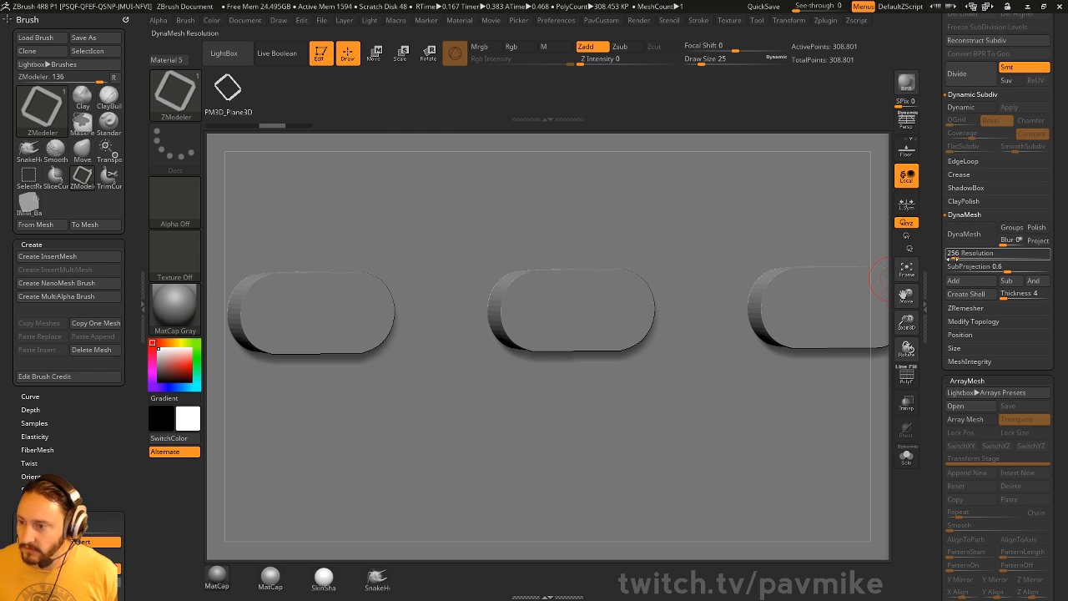
{"action": "left_click", "coordinate": [951, 256]}
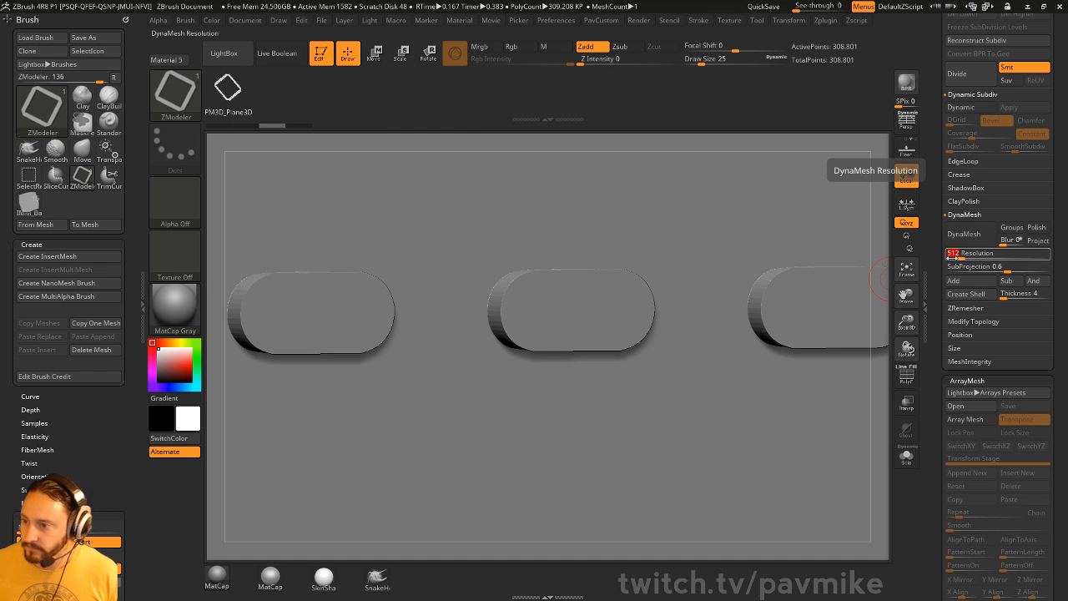
{"action": "key", "text": "Return"}
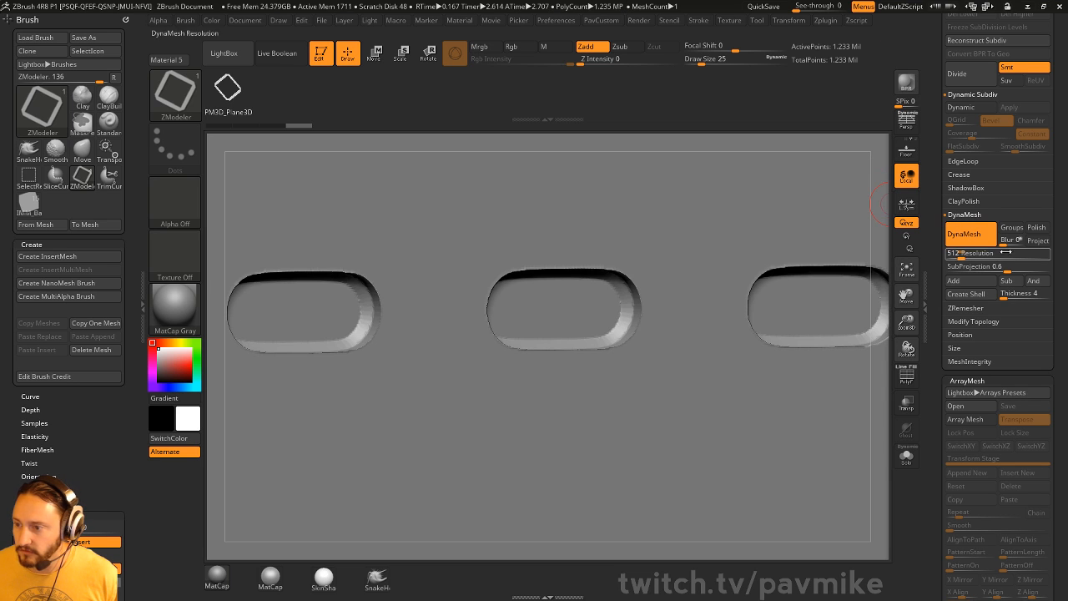
{"action": "mouse_move", "coordinate": [887, 198]}
{"action": "left_mouse_down"}
{"action": "mouse_move", "coordinate": [848, 159]}
{"action": "mouse_move", "coordinate": [787, 169]}
{"action": "mouse_move", "coordinate": [730, 286]}
{"action": "mouse_move", "coordinate": [806, 298]}
{"action": "mouse_move", "coordinate": [713, 287]}
{"action": "left_mouse_up"}
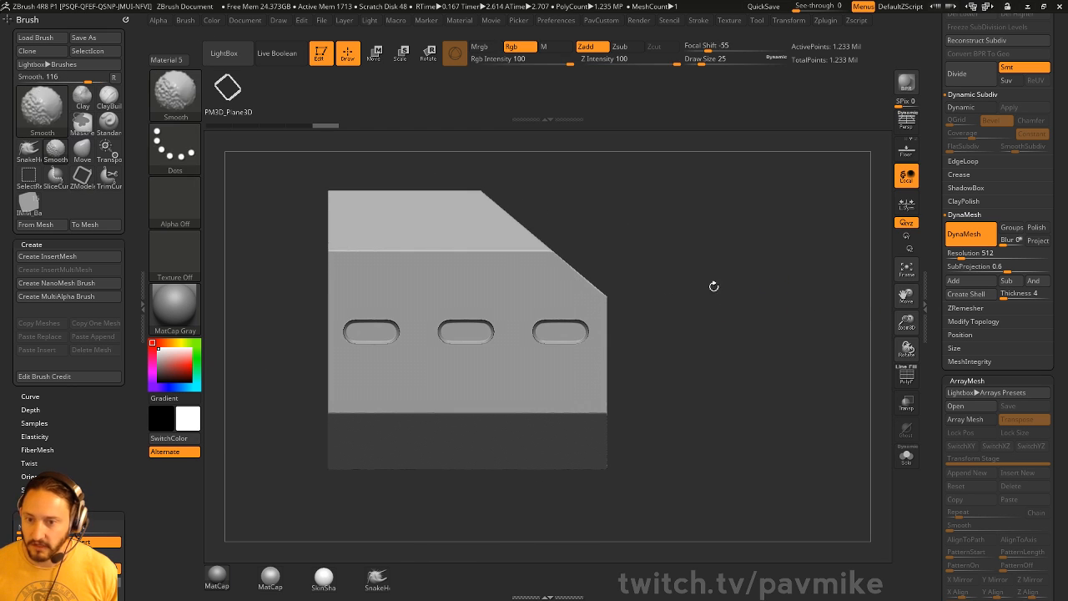
- Cut a vertical slice through the block with SliceCurve and remesh, keeping polygroups
{"action": "left_click", "coordinate": [156, 101]}
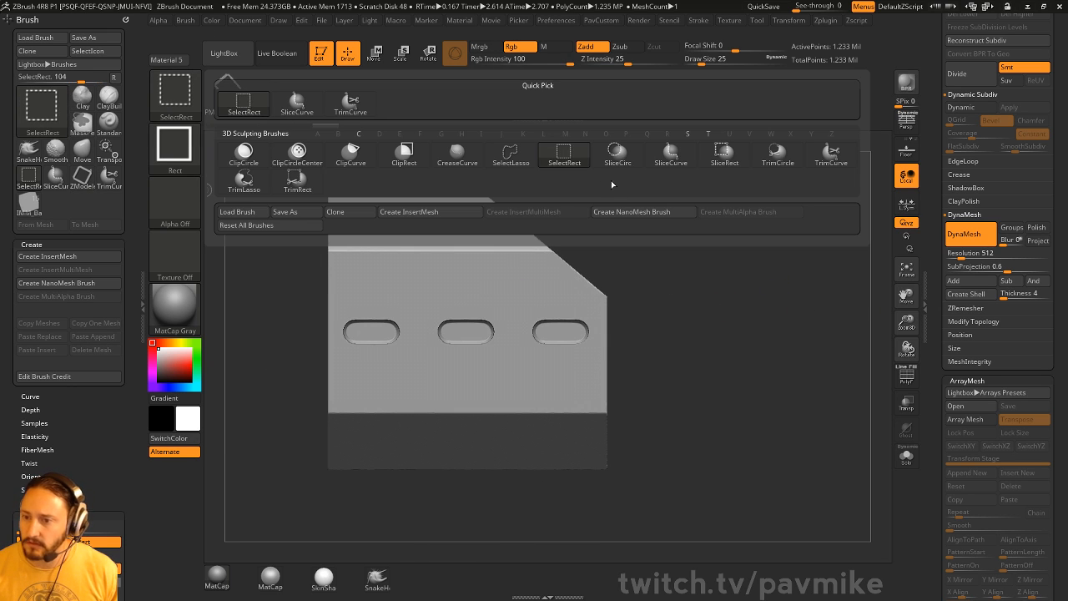
{"action": "left_click", "coordinate": [672, 155], "text": "ctrl+shift"}
{"action": "left_click_drag", "start_coordinate": [939, 269], "coordinate": [951, 404]}
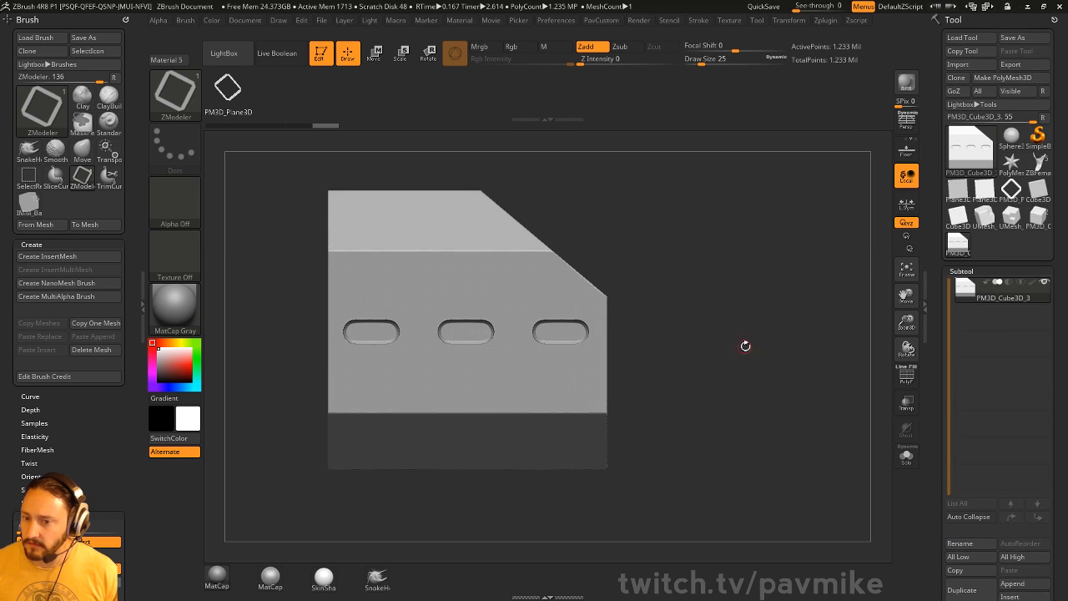
{"action": "left_click", "coordinate": [906, 376]}
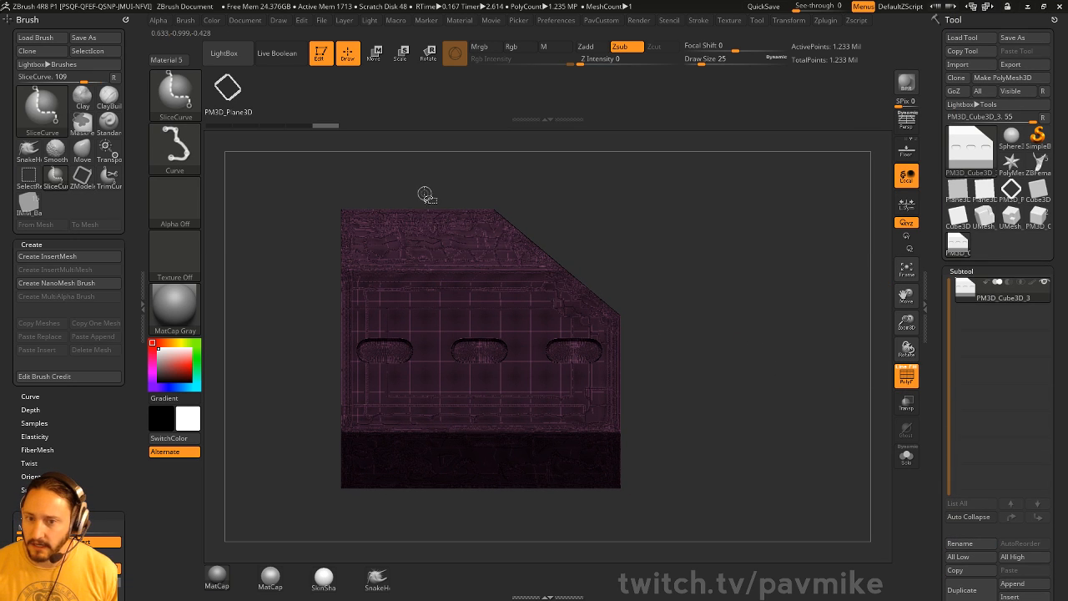
{"action": "left_click_drag", "start_coordinate": [424, 167], "coordinate": [433, 567], "text": "ctrl+shift"}
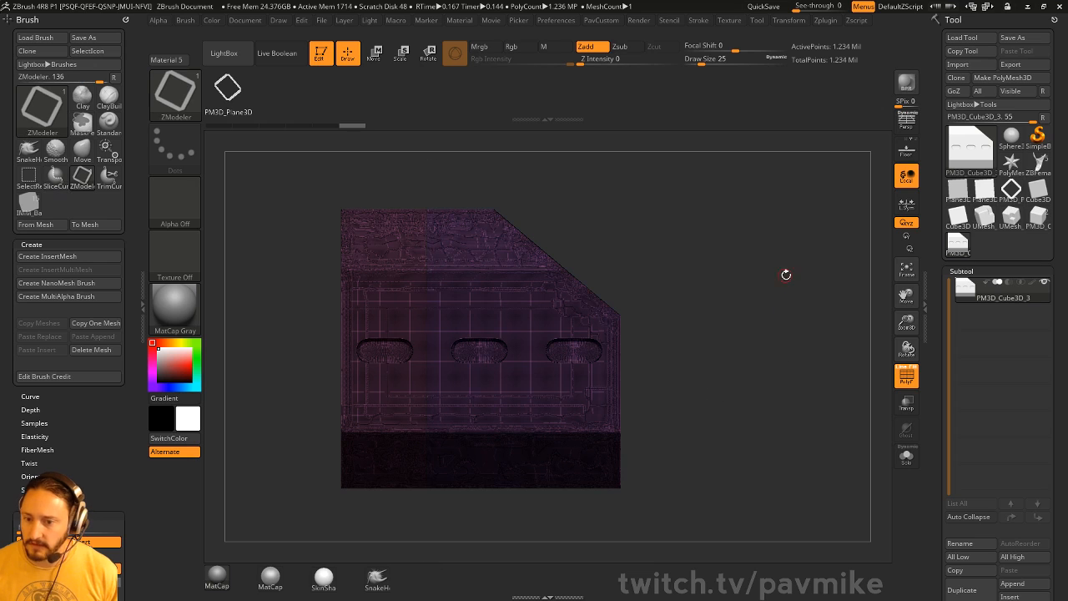
{"action": "left_click_drag", "start_coordinate": [789, 279], "coordinate": [773, 292]}
{"action": "key", "text": "space"}
{"action": "left_click", "coordinate": [808, 172]}
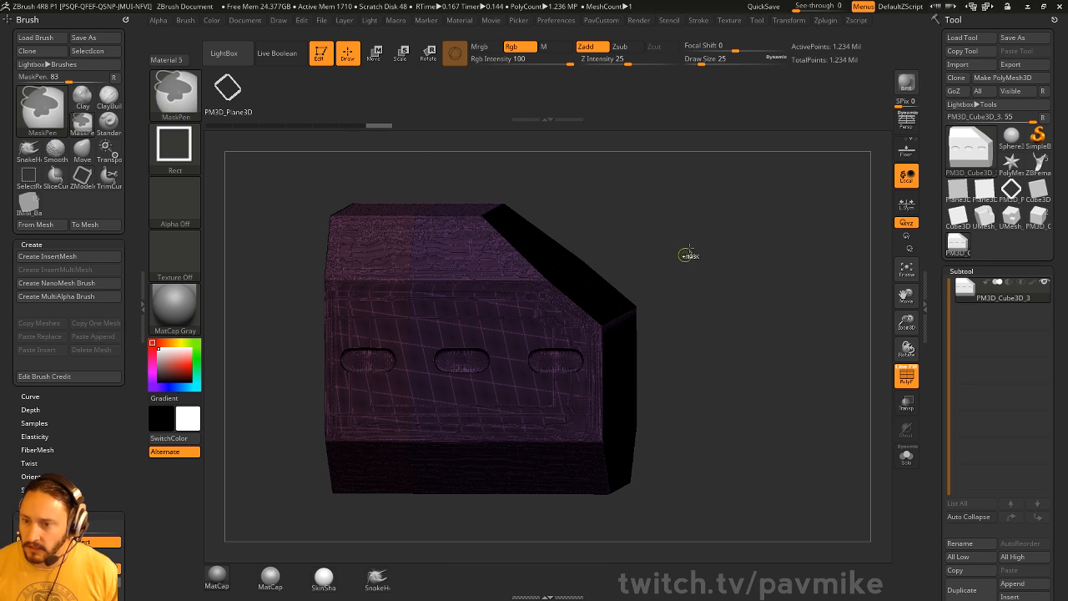
{"action": "left_click_drag", "start_coordinate": [705, 248], "coordinate": [760, 292], "text": "ctrl"}
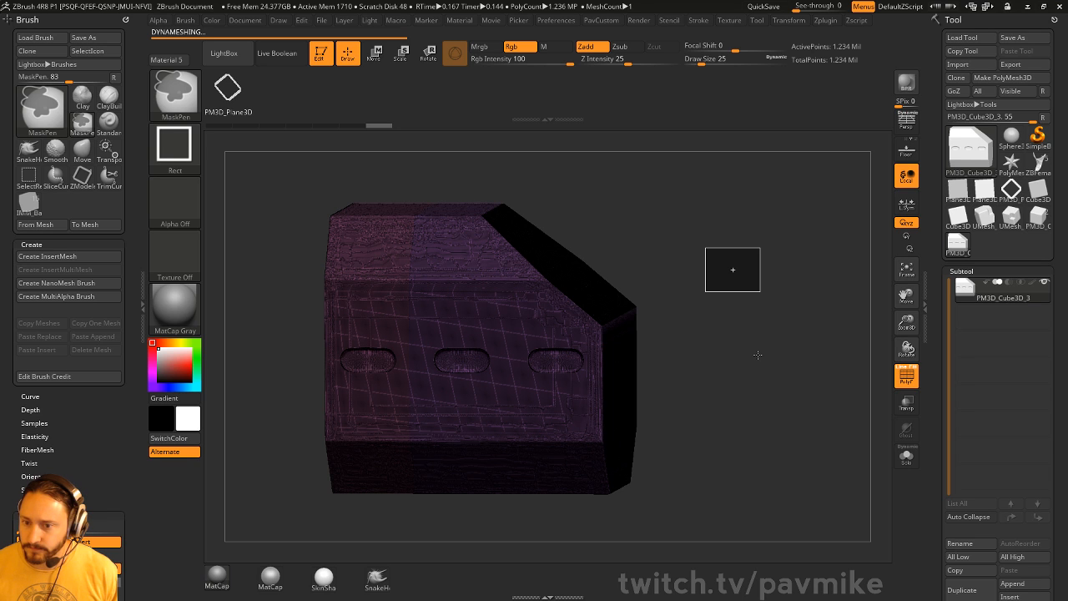
- Hide the block's left part, return to the modeling brush, then unhide all in front view
{"action": "left_click_drag", "start_coordinate": [756, 355], "coordinate": [838, 361]}
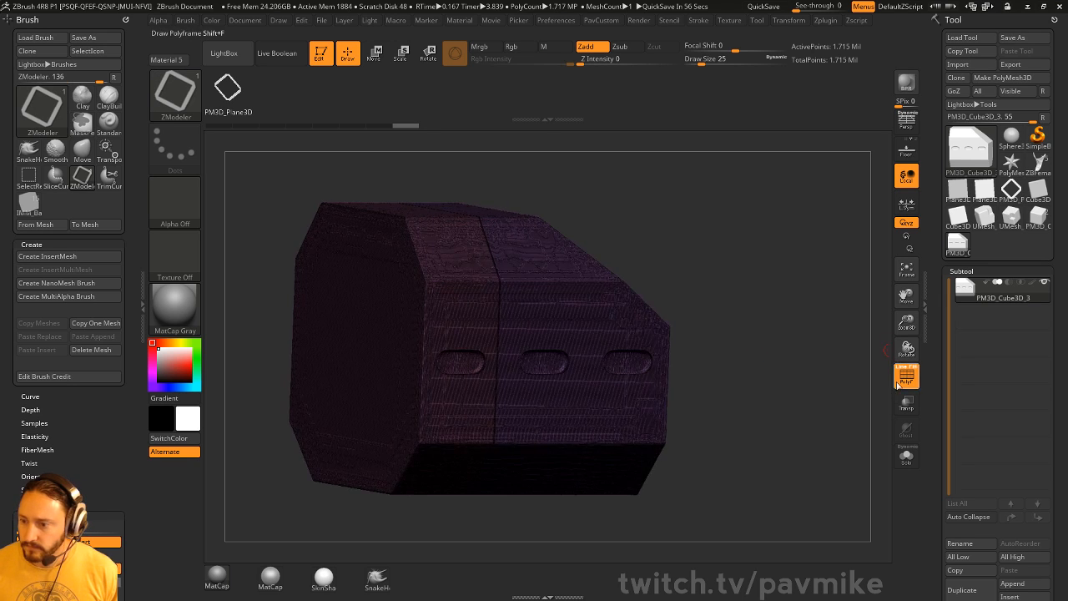
{"action": "left_click", "coordinate": [906, 376]}
{"action": "left_click", "coordinate": [633, 309], "text": "ctrl+shift"}
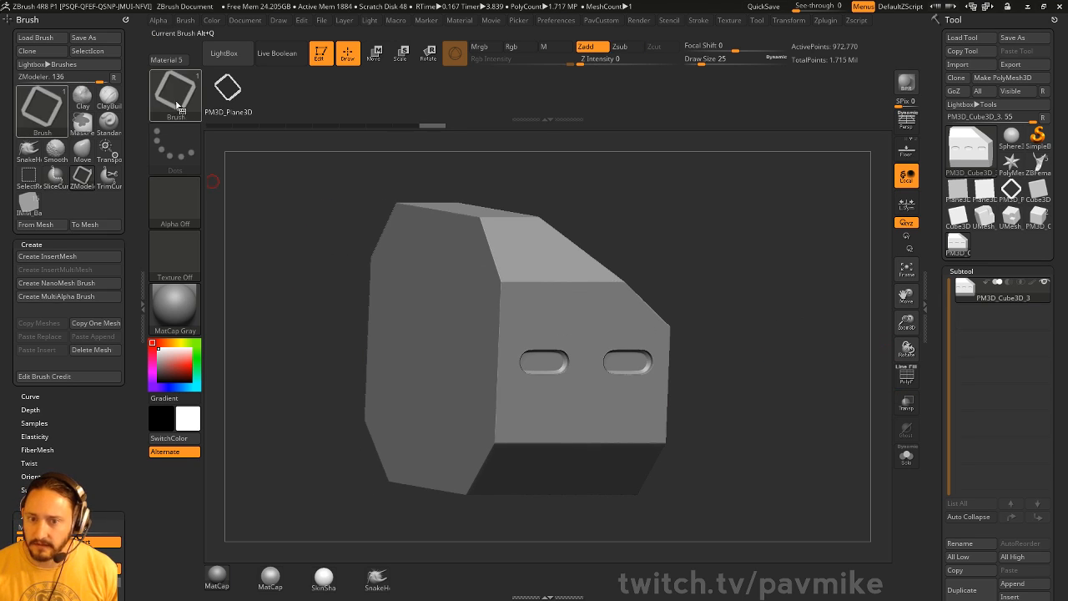
{"action": "left_click", "coordinate": [176, 106], "text": "ctrl+shift"}
{"action": "left_click", "coordinate": [252, 111], "text": "ctrl+shift"}
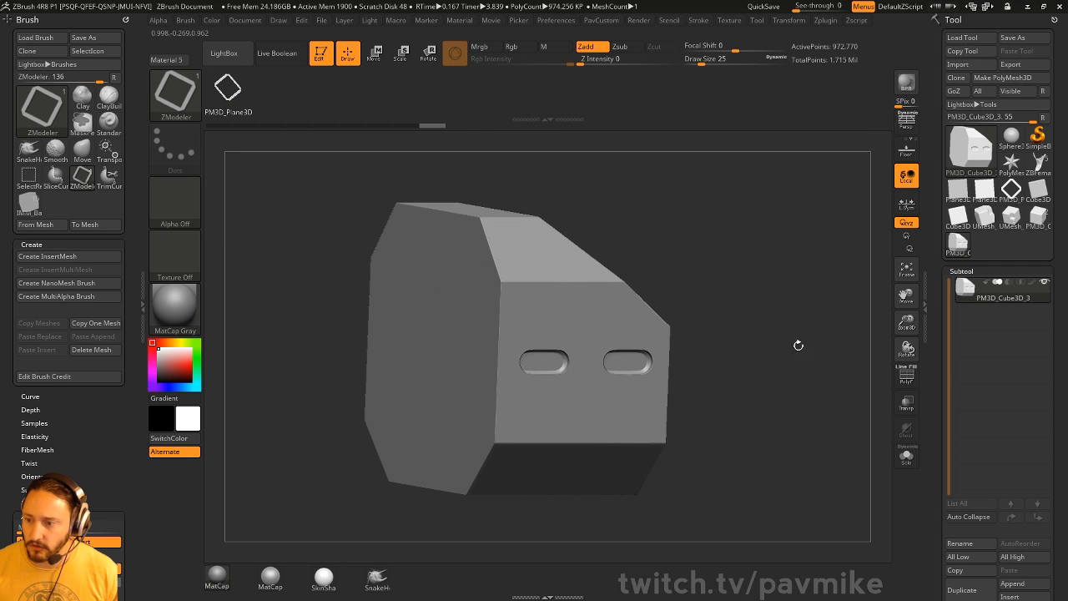
{"action": "left_click", "coordinate": [904, 376]}
{"action": "left_click_drag", "start_coordinate": [878, 359], "coordinate": [779, 341]}
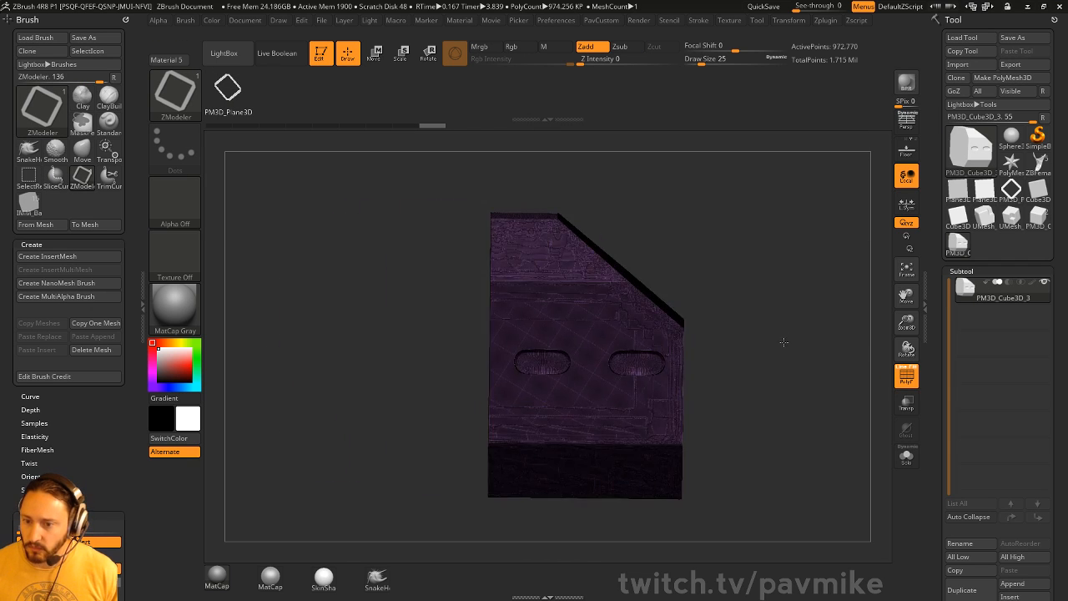
{"action": "left_click", "coordinate": [906, 377]}
{"action": "left_click", "coordinate": [847, 362], "text": "ctrl+shift"}
{"action": "left_click_drag", "start_coordinate": [868, 359], "coordinate": [818, 360]}
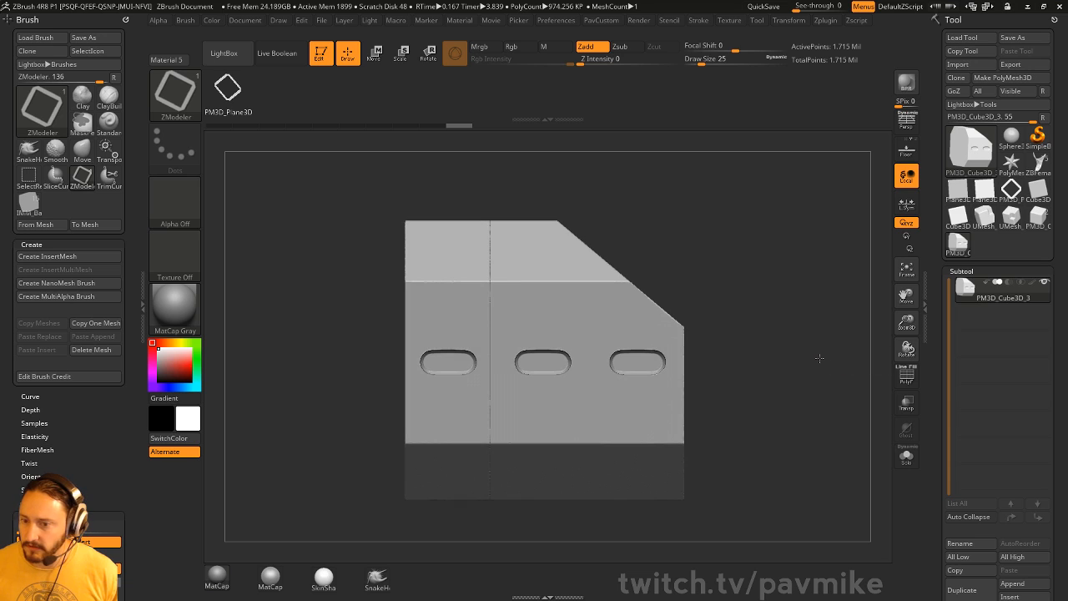
- Slice the block with two horizontal curve lines and DynaMesh it to close the holes
{"action": "key", "text": "ctrl+shift"}
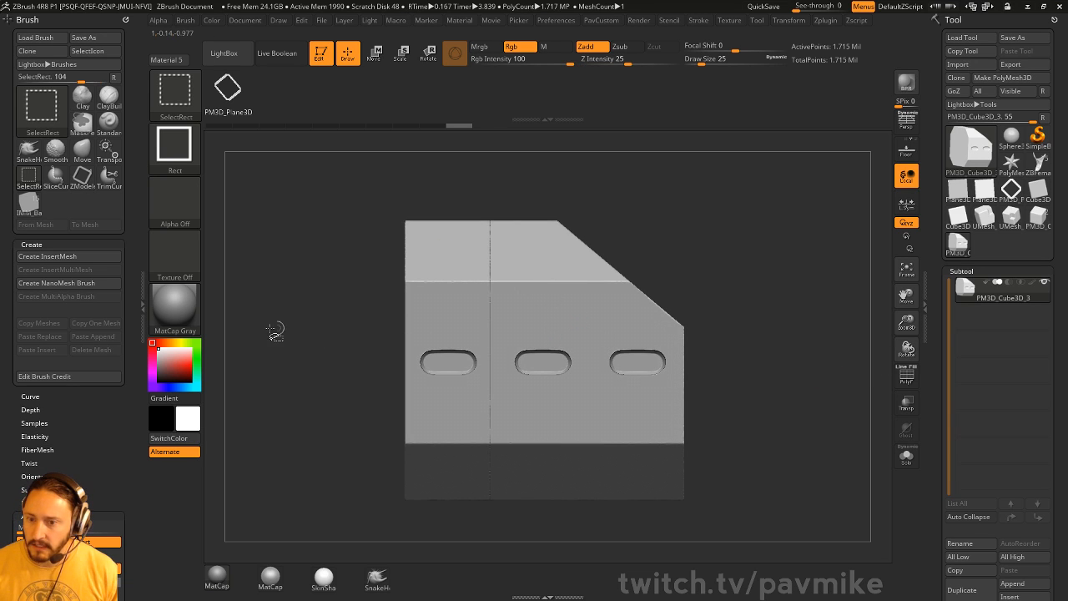
{"action": "left_click", "coordinate": [192, 91], "text": "ctrl+shift"}
{"action": "left_click", "coordinate": [297, 104], "text": "ctrl+shift"}
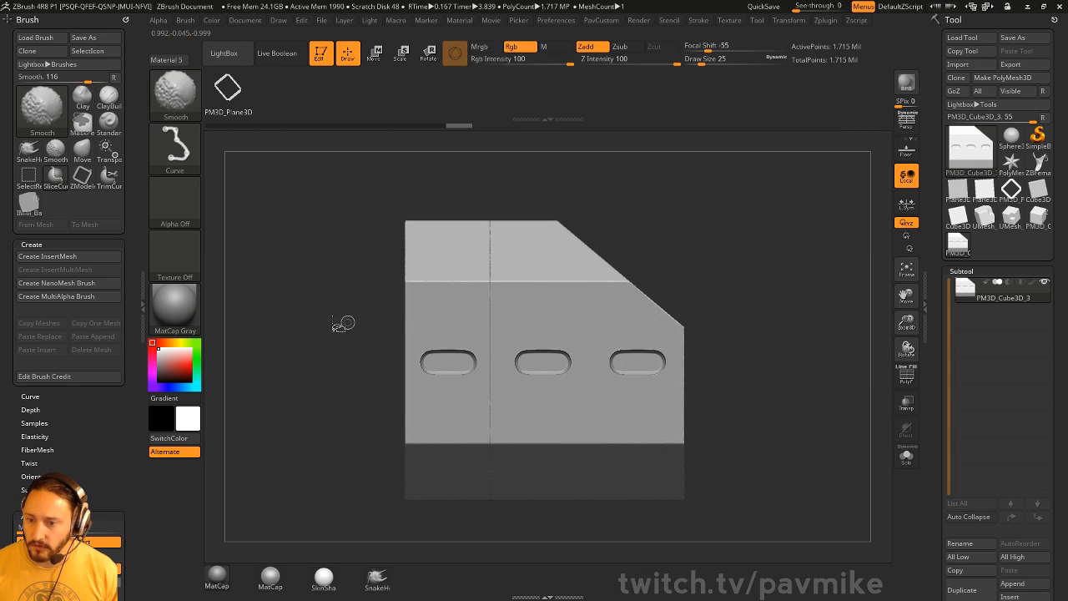
{"action": "left_click_drag", "start_coordinate": [275, 305], "coordinate": [819, 336], "text": "ctrl+shift"}
{"action": "left_click_drag", "start_coordinate": [278, 389], "coordinate": [849, 384], "text": "ctrl+shift"}
{"action": "key", "text": "c"}
{"action": "left_click_drag", "start_coordinate": [724, 171], "coordinate": [770, 245], "text": "ctrl"}
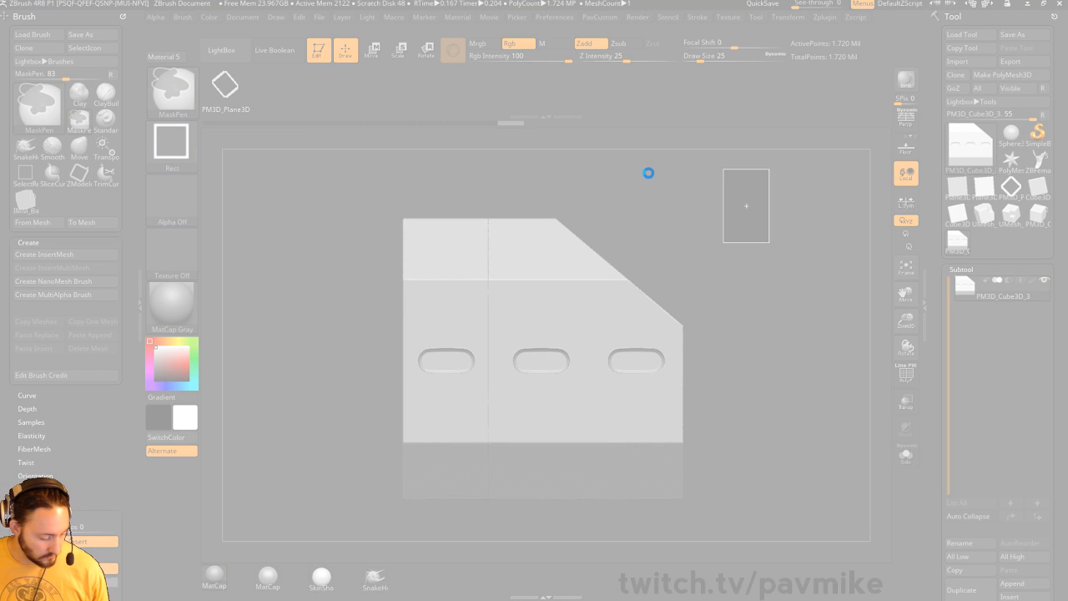
{"action": "key", "text": "ctrl+shift+Escape"}
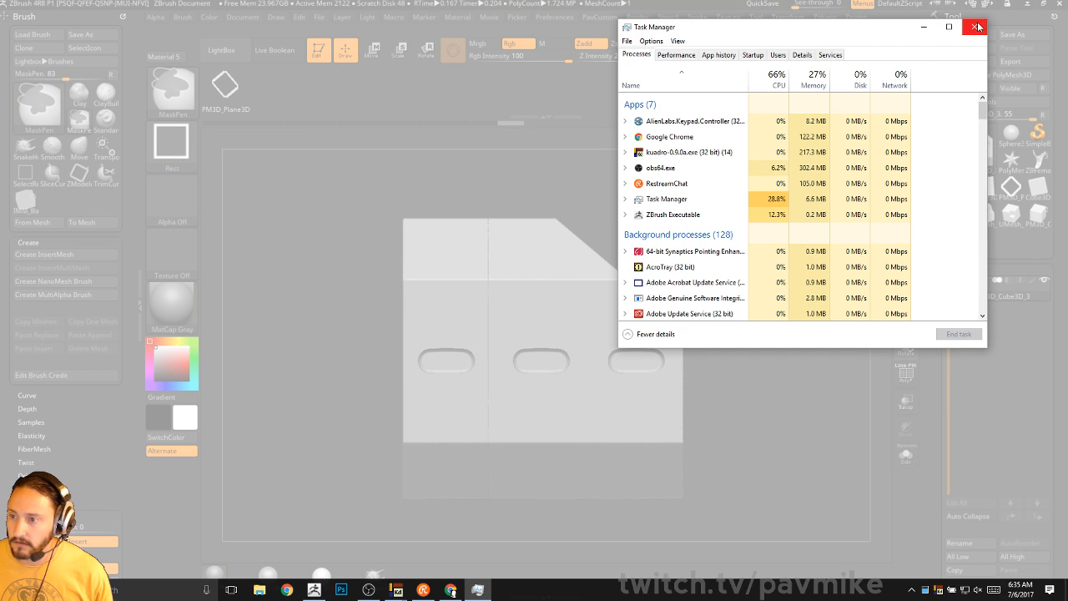
- Close Task Manager, choose 'Close the program' for frozen ZBrush, and cancel the solution check
{"action": "left_click", "coordinate": [976, 25]}
{"action": "left_click", "coordinate": [501, 316]}
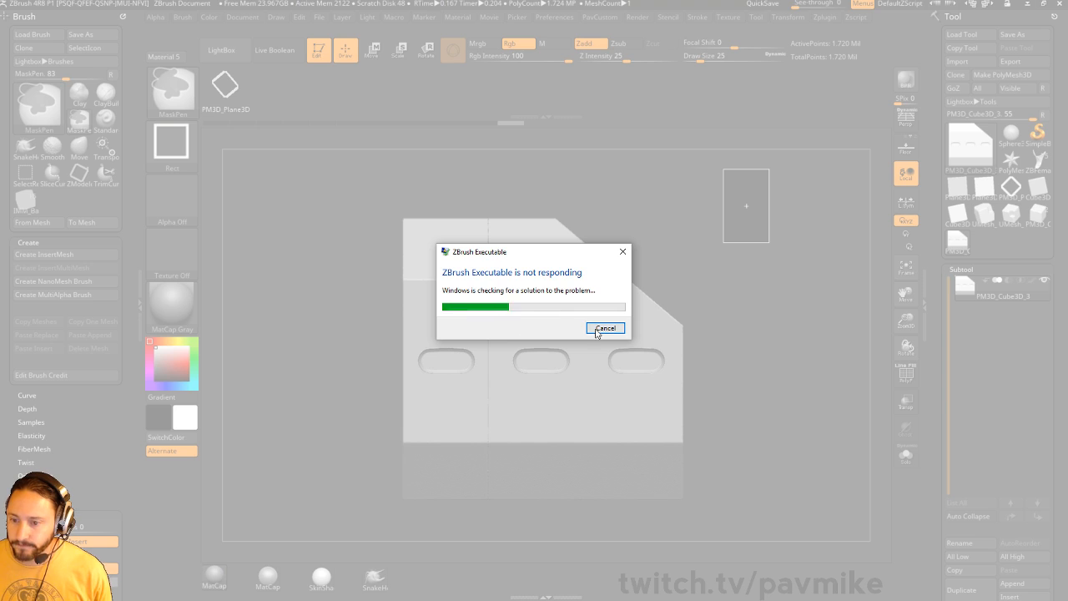
{"action": "left_click", "coordinate": [604, 326]}
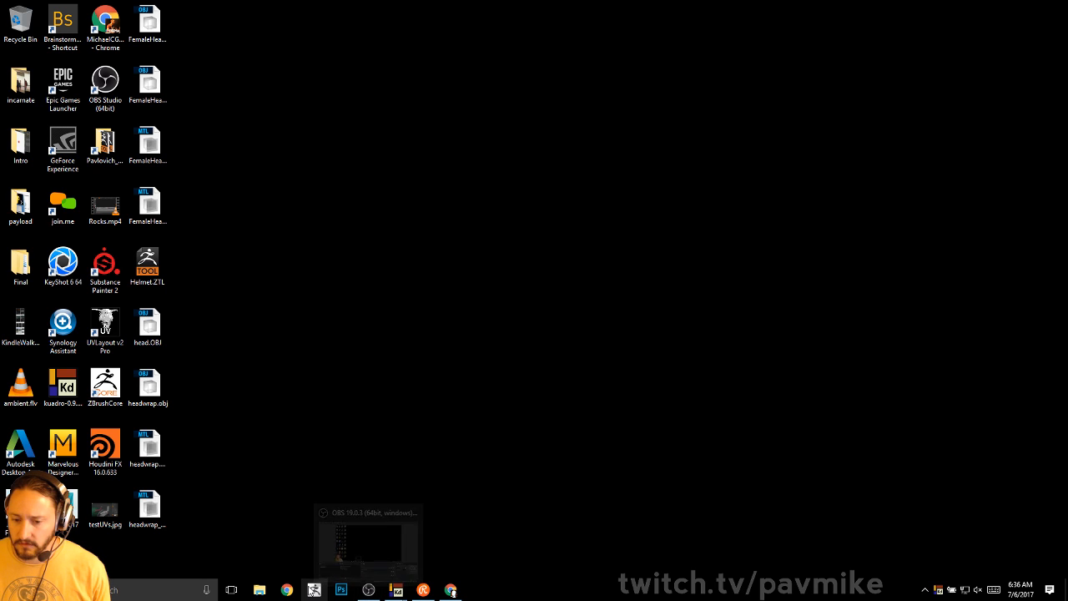
- Relaunch ZBrush from its taskbar icon
{"action": "left_click", "coordinate": [314, 589]}
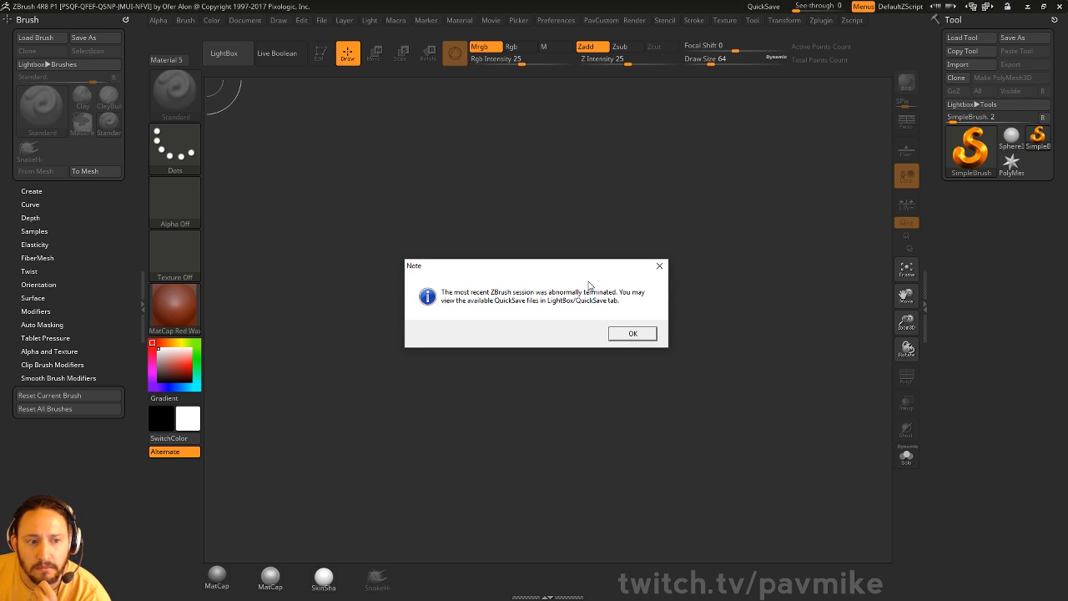
- Dismiss the abnormal-termination note, hide the QuickSave browser, and set Draw Size to 22
{"action": "left_click", "coordinate": [635, 336]}
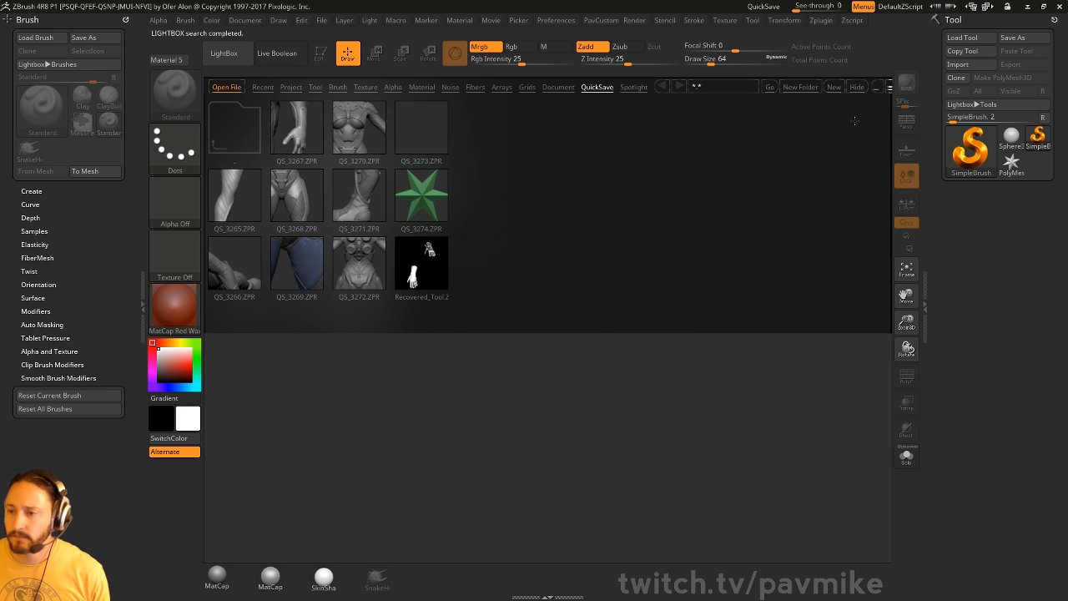
{"action": "left_click", "coordinate": [856, 87]}
{"action": "key", "text": "s"}
{"action": "left_click_drag", "start_coordinate": [619, 276], "coordinate": [609, 281]}
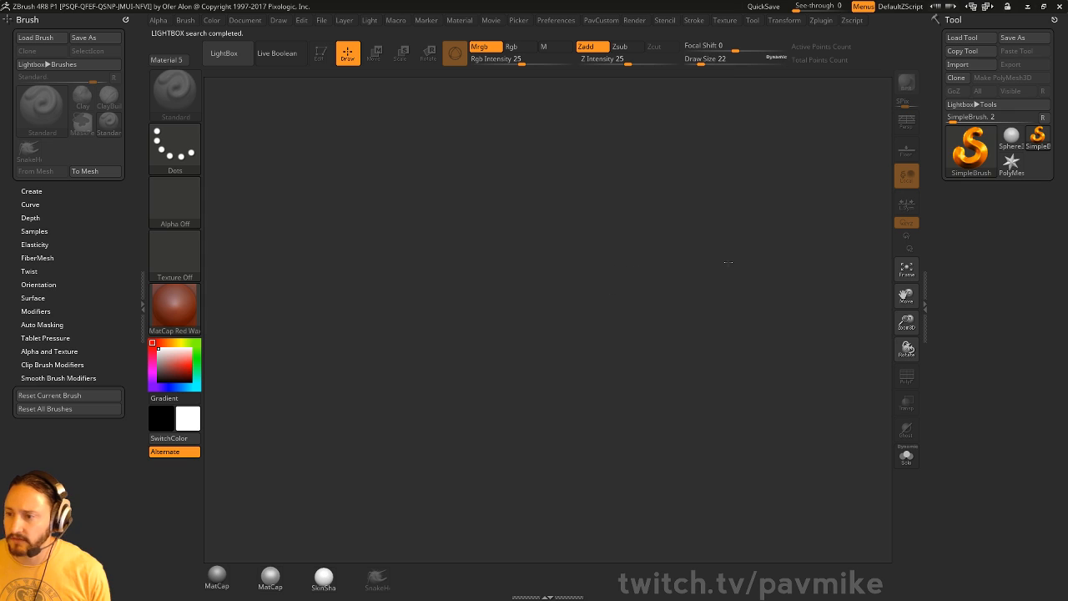
{"action": "mouse_move", "coordinate": [174, 307]}
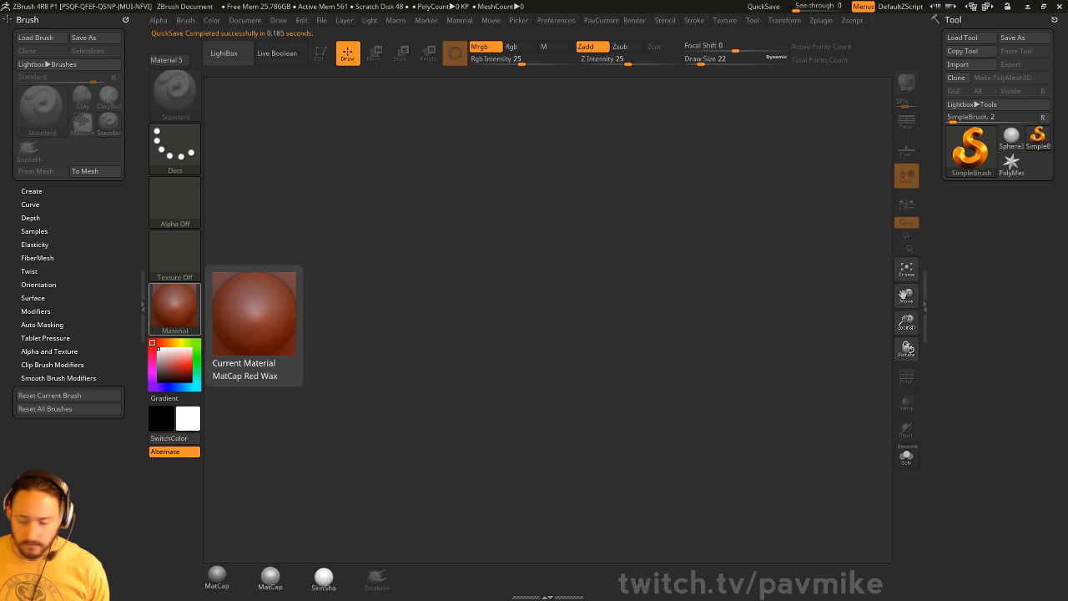
- Load Smirkey02.ZTL from the F:\streaming\Smirkey folder via Load Tool
{"action": "left_click", "coordinate": [968, 39]}
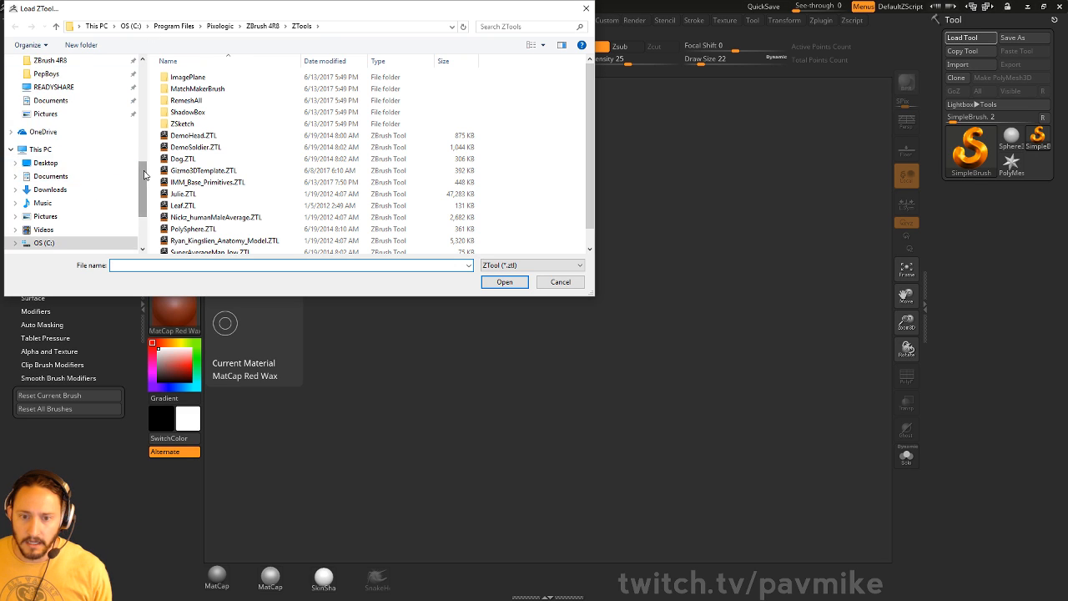
{"action": "scroll", "coordinate": [42, 92], "scroll_direction": "up", "scroll_amount": 6}
{"action": "left_click", "coordinate": [76, 96]}
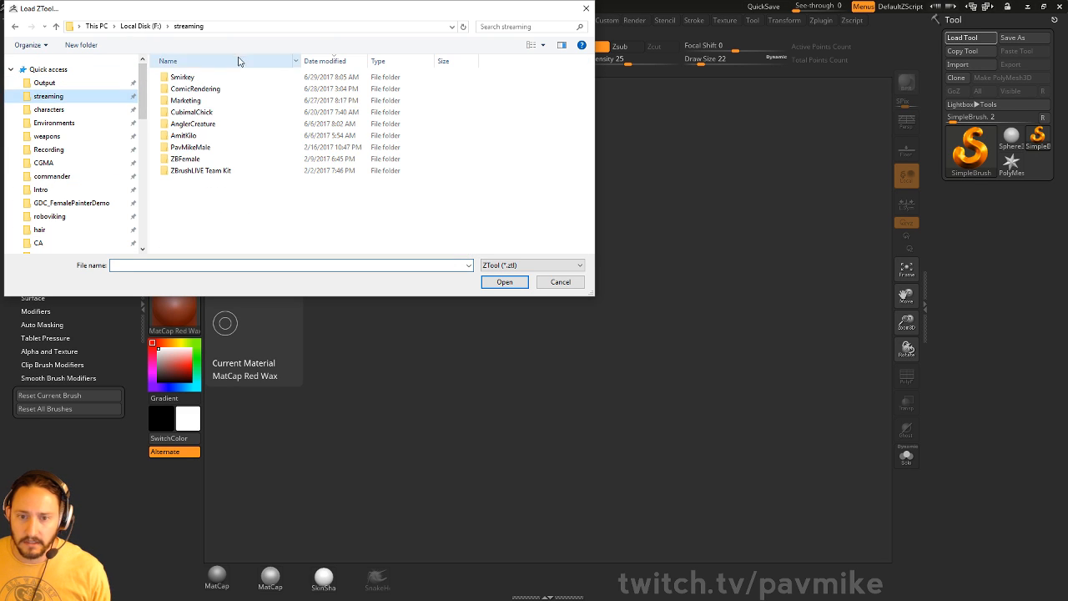
{"action": "double_click", "coordinate": [222, 77]}
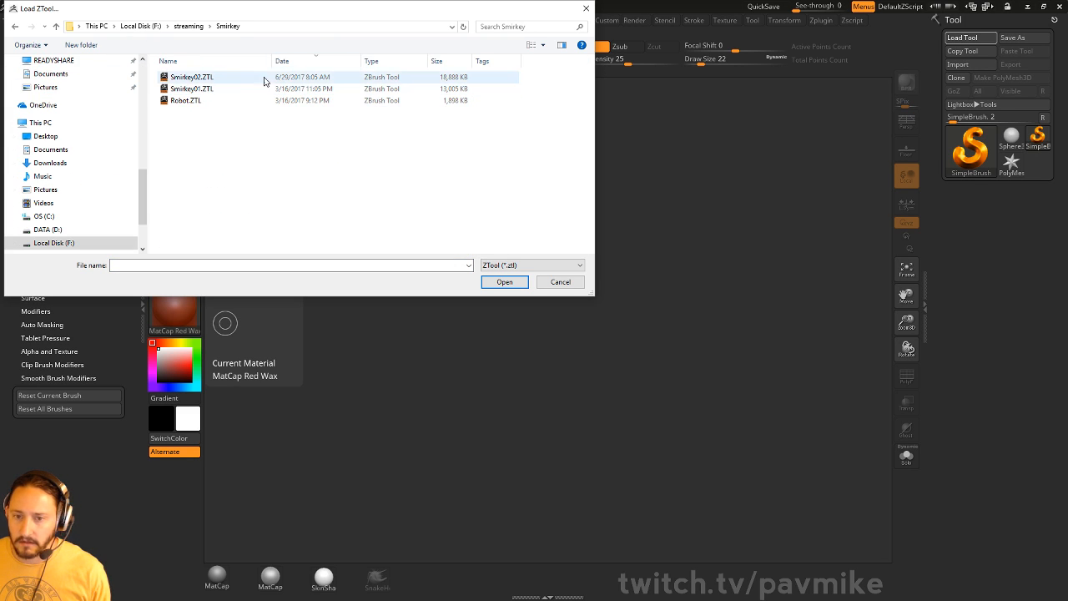
{"action": "double_click", "coordinate": [247, 78]}
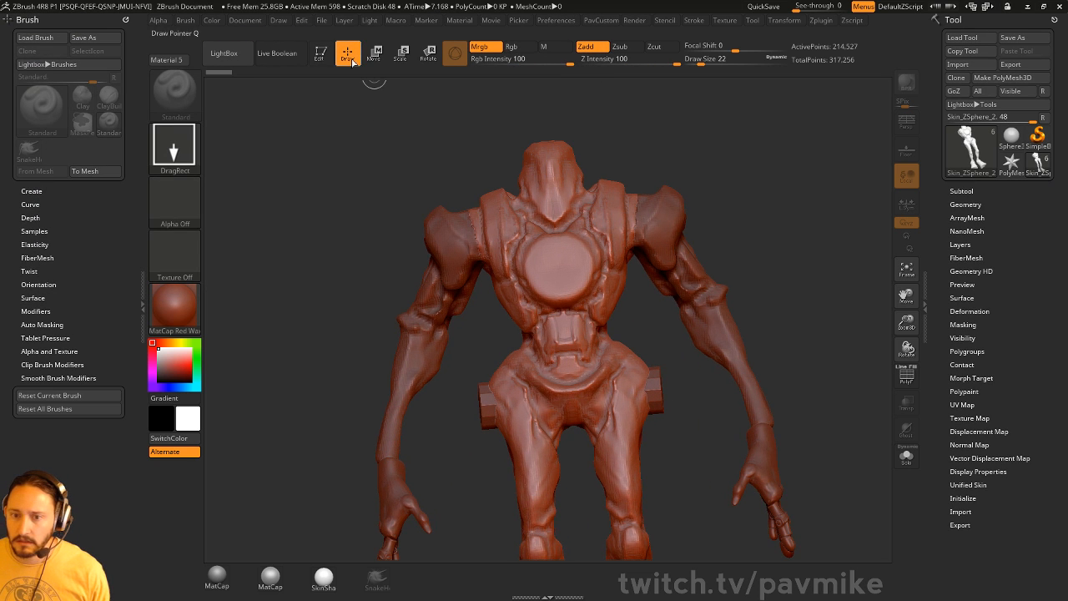
- Set draw size to 49, activate the hand then finger subtool, and inspect the hands
{"action": "left_click_drag", "start_coordinate": [789, 246], "coordinate": [791, 335], "text": "shift"}
{"action": "key", "text": "s"}
{"action": "left_click", "coordinate": [776, 353]}
{"action": "left_click", "coordinate": [699, 457], "text": "alt"}
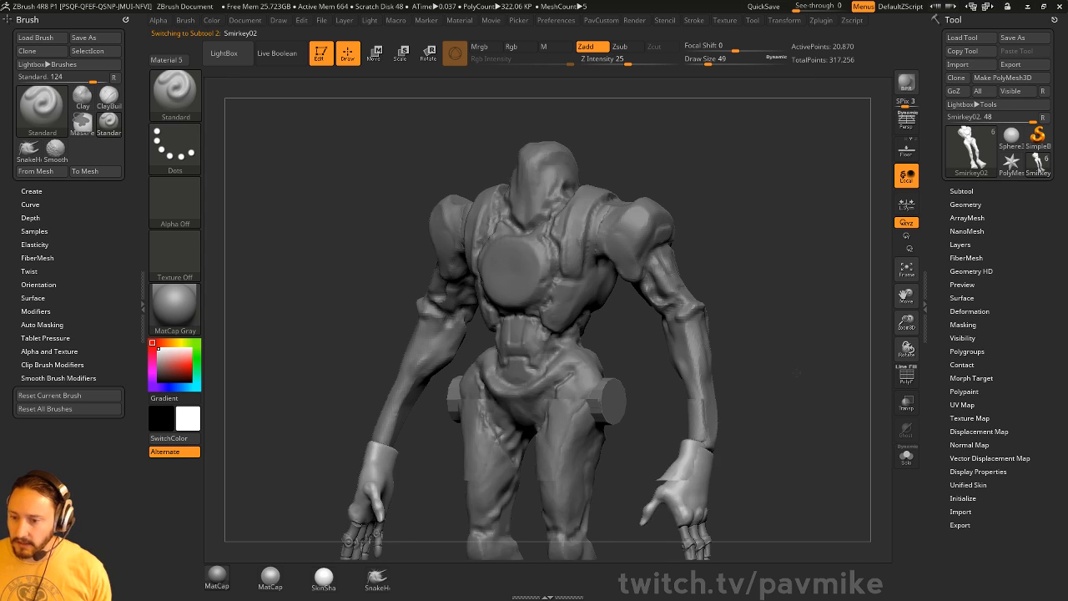
{"action": "left_click_drag", "start_coordinate": [810, 467], "coordinate": [768, 237], "text": "alt"}
{"action": "mouse_move", "coordinate": [769, 237]}
{"action": "left_mouse_down"}
{"action": "mouse_move", "coordinate": [749, 269]}
{"action": "mouse_move", "coordinate": [709, 247]}
{"action": "mouse_move", "coordinate": [804, 286]}
{"action": "mouse_move", "coordinate": [611, 348]}
{"action": "mouse_move", "coordinate": [726, 355]}
{"action": "left_mouse_up"}
{"action": "left_click", "coordinate": [490, 311], "text": "alt"}
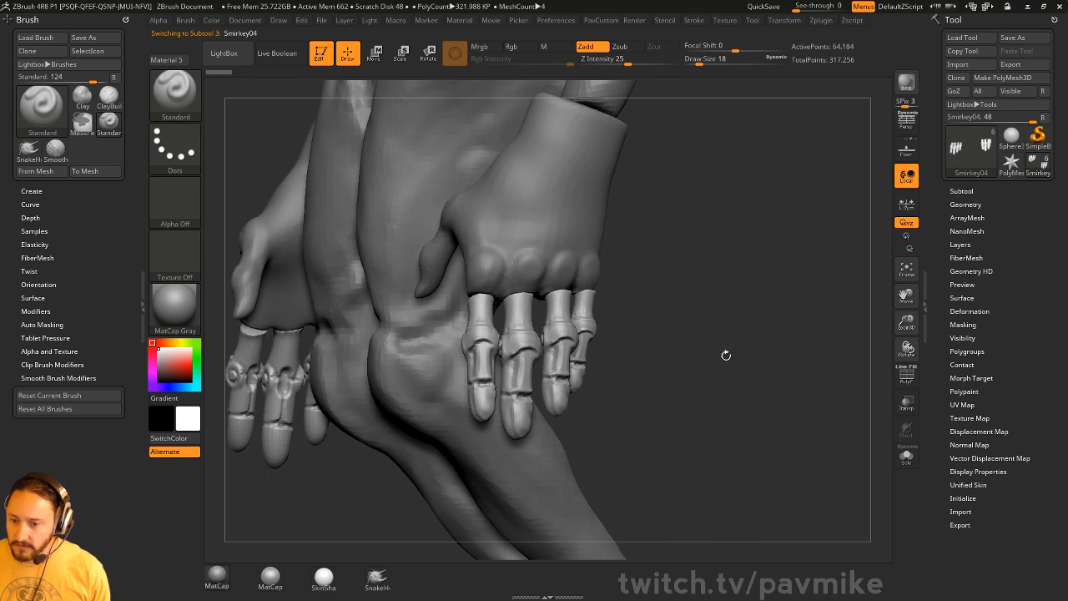
{"action": "left_click", "coordinate": [910, 378]}
{"action": "left_click", "coordinate": [910, 378]}
{"action": "mouse_move", "coordinate": [713, 286]}
{"action": "left_mouse_down"}
{"action": "mouse_move", "coordinate": [705, 284]}
{"action": "mouse_move", "coordinate": [747, 278]}
{"action": "mouse_move", "coordinate": [768, 291]}
{"action": "mouse_move", "coordinate": [720, 275]}
{"action": "mouse_move", "coordinate": [775, 358]}
{"action": "mouse_move", "coordinate": [770, 307]}
{"action": "left_mouse_up"}
{"action": "mouse_move", "coordinate": [770, 307]}
{"action": "left_mouse_down", "text": "shift"}
{"action": "mouse_move", "coordinate": [758, 299]}
{"action": "mouse_move", "coordinate": [773, 339]}
{"action": "mouse_move", "coordinate": [737, 325]}
{"action": "left_mouse_up", "text": "shift"}
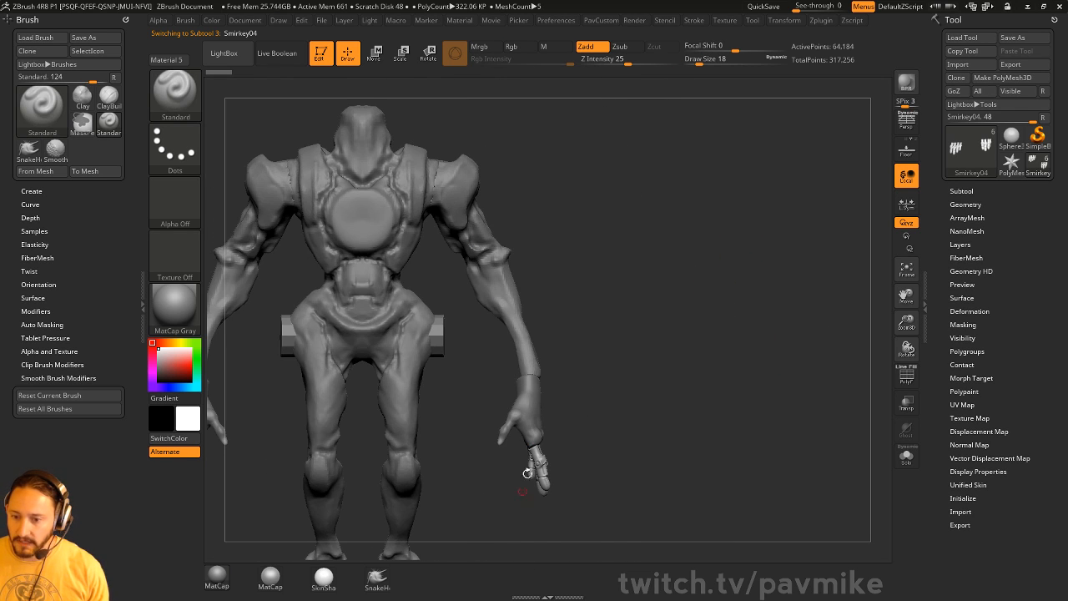
{"action": "mouse_move", "coordinate": [653, 334]}
{"action": "left_mouse_down", "text": "alt"}
{"action": "mouse_move", "coordinate": [699, 303]}
{"action": "mouse_move", "coordinate": [696, 281]}
{"action": "mouse_move", "coordinate": [667, 306]}
{"action": "left_mouse_up", "text": "alt"}
- Raise draw size to 87, make the fingers subtool active, and switch to Transpose
{"action": "key", "text": "s"}
{"action": "left_click", "coordinate": [650, 319]}
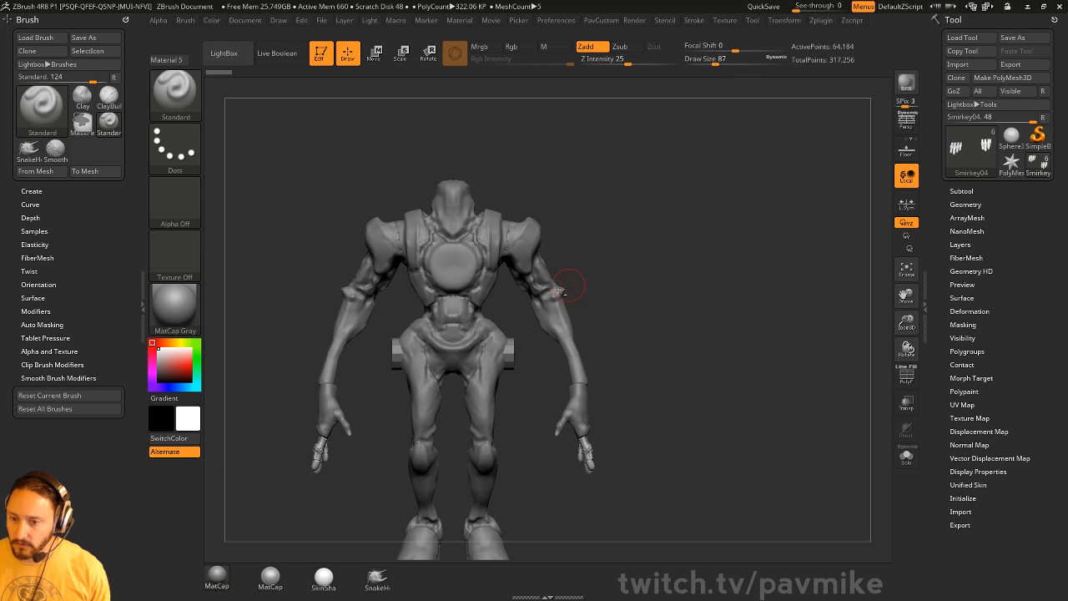
{"action": "left_click", "coordinate": [558, 293], "text": "alt"}
{"action": "left_click", "coordinate": [583, 409], "text": "alt"}
{"action": "left_click", "coordinate": [589, 445], "text": "alt"}
{"action": "mouse_move", "coordinate": [691, 398]}
{"action": "left_mouse_down", "text": "alt"}
{"action": "mouse_move", "coordinate": [677, 339]}
{"action": "mouse_move", "coordinate": [703, 370]}
{"action": "mouse_move", "coordinate": [718, 354]}
{"action": "left_mouse_up", "text": "alt"}
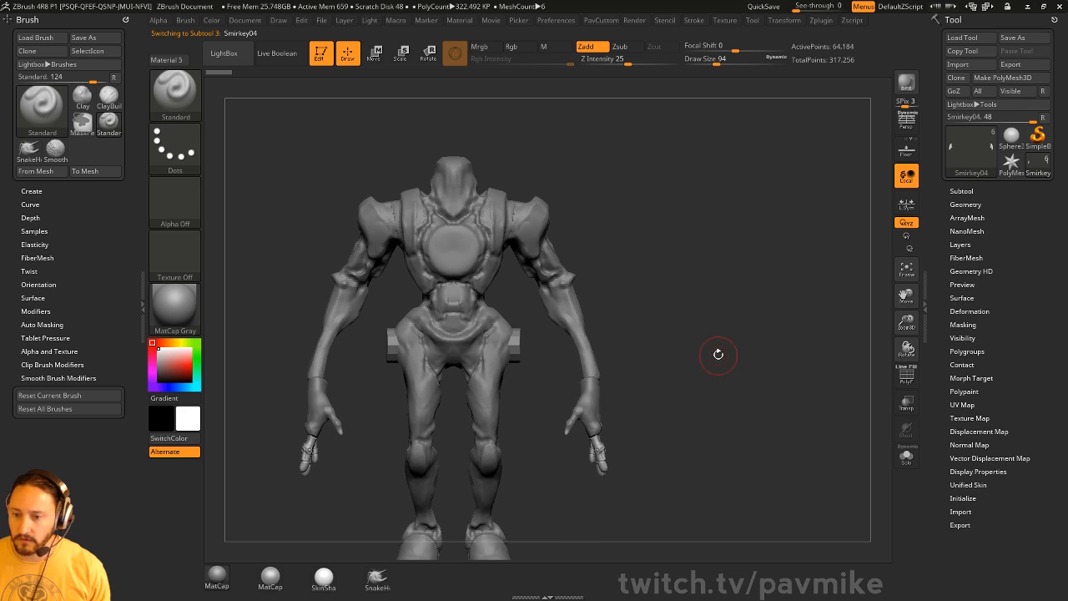
{"action": "left_click_drag", "start_coordinate": [679, 283], "coordinate": [720, 310], "text": "alt"}
{"action": "key", "text": "w"}
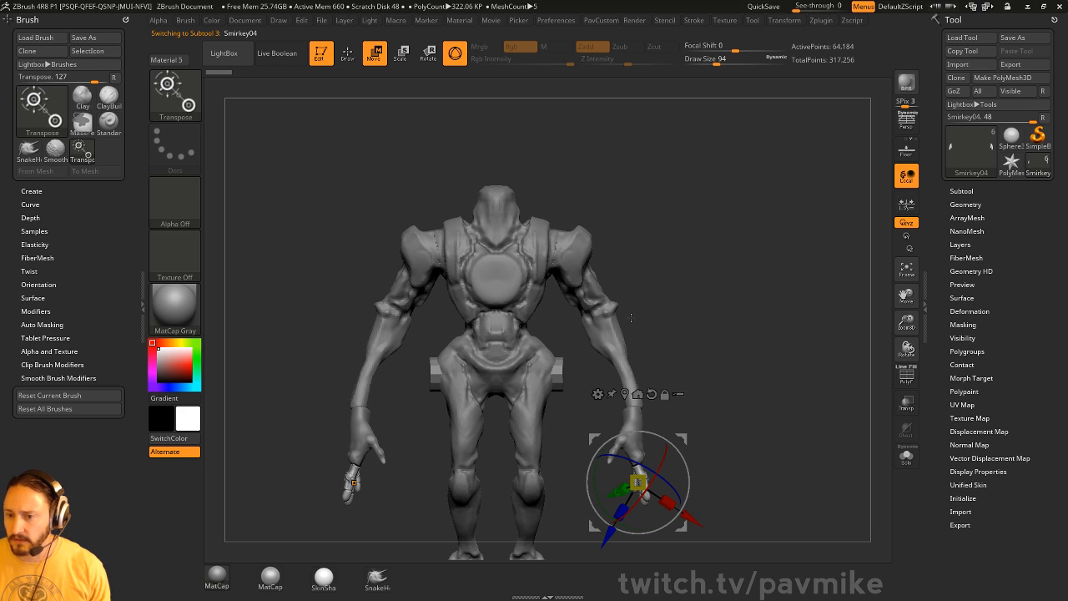
- Place the world-aligned gizmo at the right shoulder, isolate the arms, and rotate them upward
{"action": "left_click_drag", "start_coordinate": [682, 437], "coordinate": [723, 278], "text": "alt"}
{"action": "left_click", "coordinate": [589, 168], "text": "alt"}
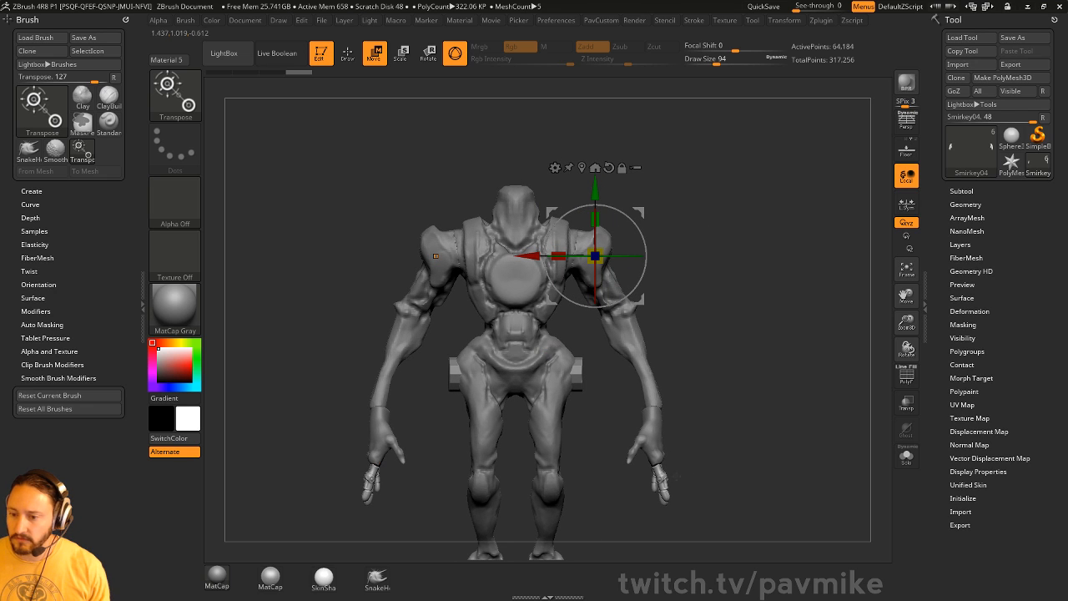
{"action": "left_click", "coordinate": [961, 191]}
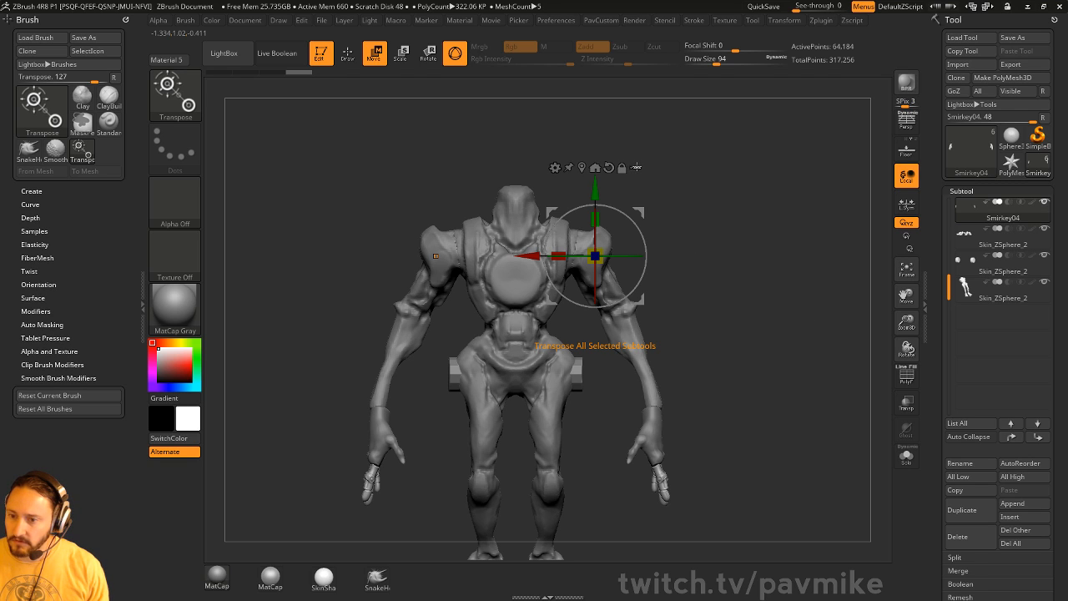
{"action": "key", "text": "ctrl+shift"}
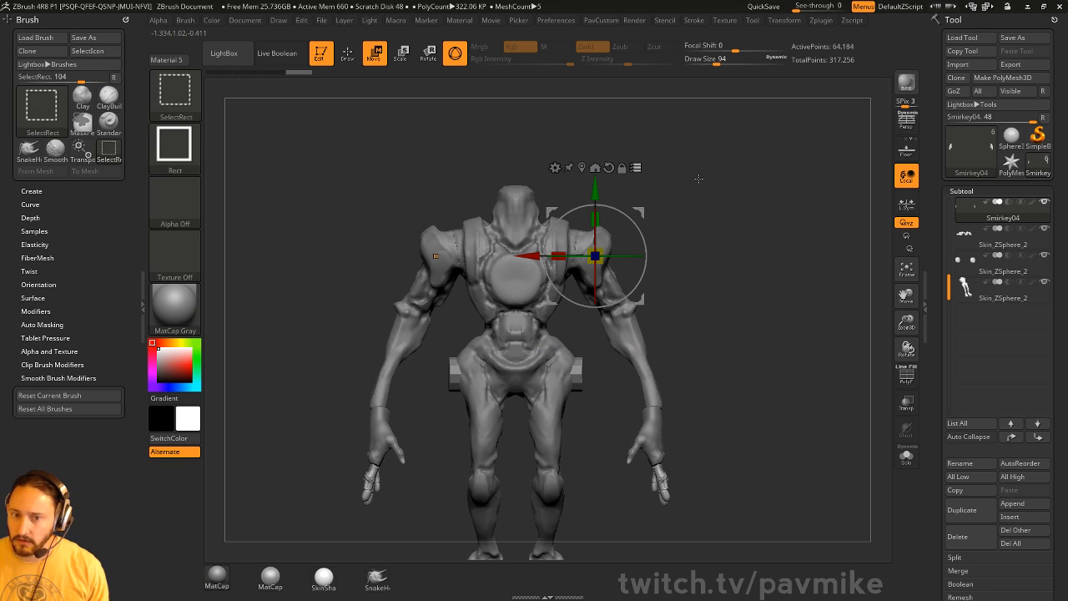
{"action": "mouse_move", "coordinate": [745, 150]}
{"action": "left_mouse_down", "text": "ctrl+shift"}
{"action": "mouse_move", "coordinate": [609, 548]}
{"action": "mouse_move", "coordinate": [592, 550]}
{"action": "left_mouse_up", "text": "ctrl+shift"}
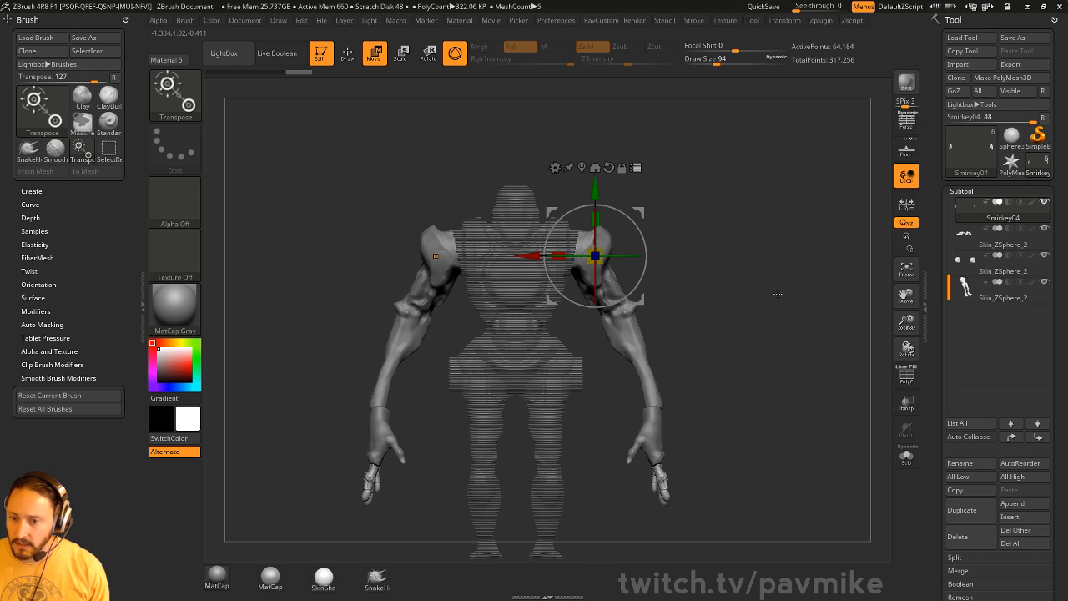
{"action": "mouse_move", "coordinate": [630, 221]}
{"action": "left_mouse_down"}
{"action": "mouse_move", "coordinate": [616, 190]}
{"action": "mouse_move", "coordinate": [632, 219]}
{"action": "mouse_move", "coordinate": [624, 205]}
{"action": "mouse_move", "coordinate": [633, 209]}
{"action": "left_mouse_up"}
{"action": "key", "text": "q"}
- Undo the arm rotation, returning the arms to their lower hanging pose
{"action": "mouse_move", "coordinate": [753, 312]}
{"action": "left_mouse_down"}
{"action": "mouse_move", "coordinate": [664, 350]}
{"action": "mouse_move", "coordinate": [620, 390]}
{"action": "left_mouse_up"}
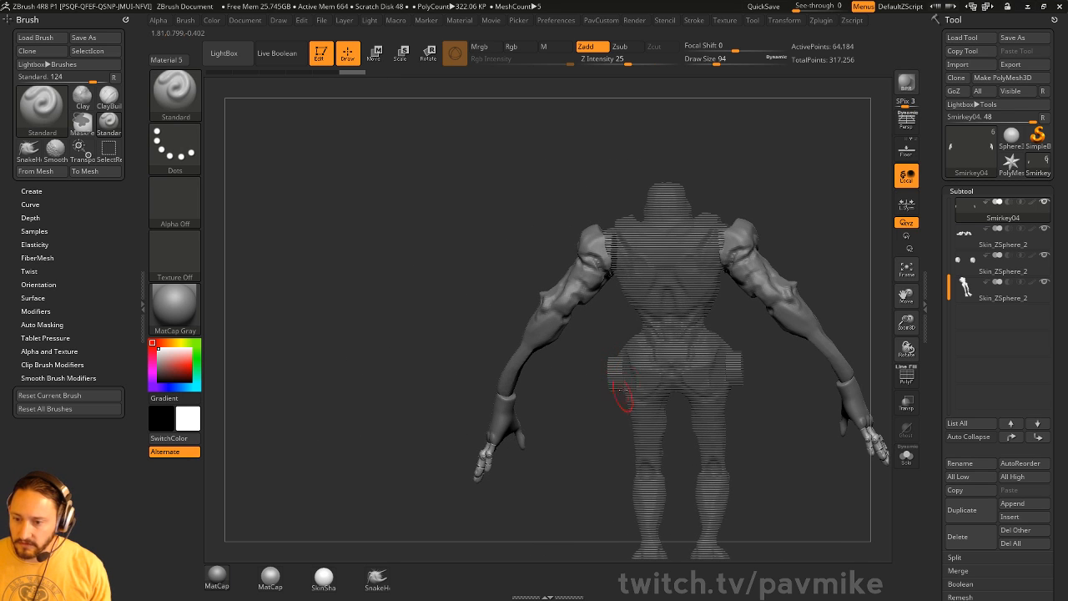
{"action": "left_click_drag", "start_coordinate": [592, 440], "coordinate": [709, 418]}
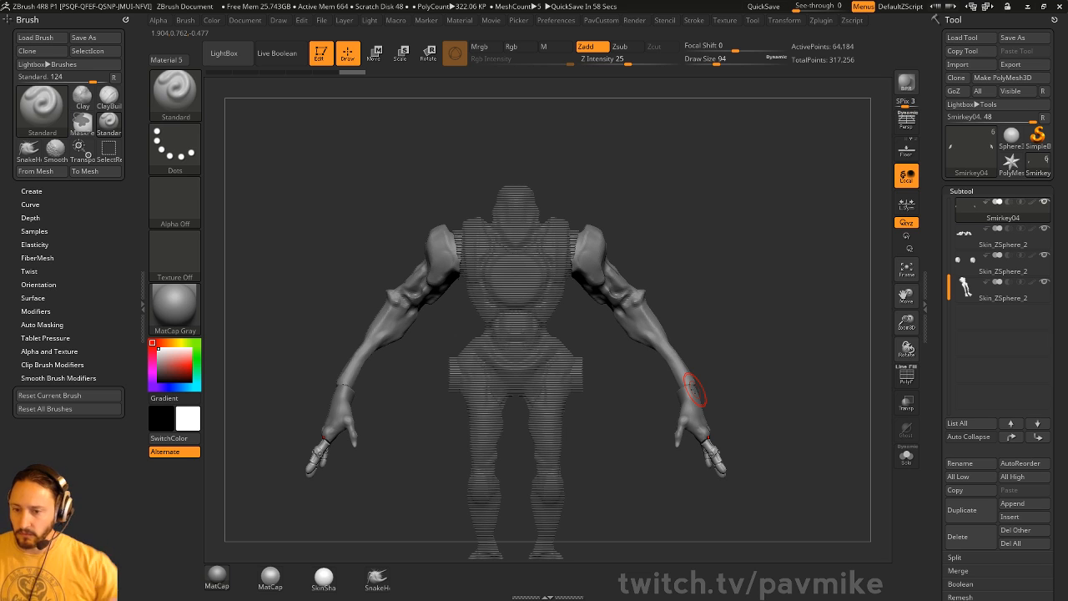
{"action": "key", "text": "ctrl+z"}
{"action": "key", "text": "ctrl+z"}
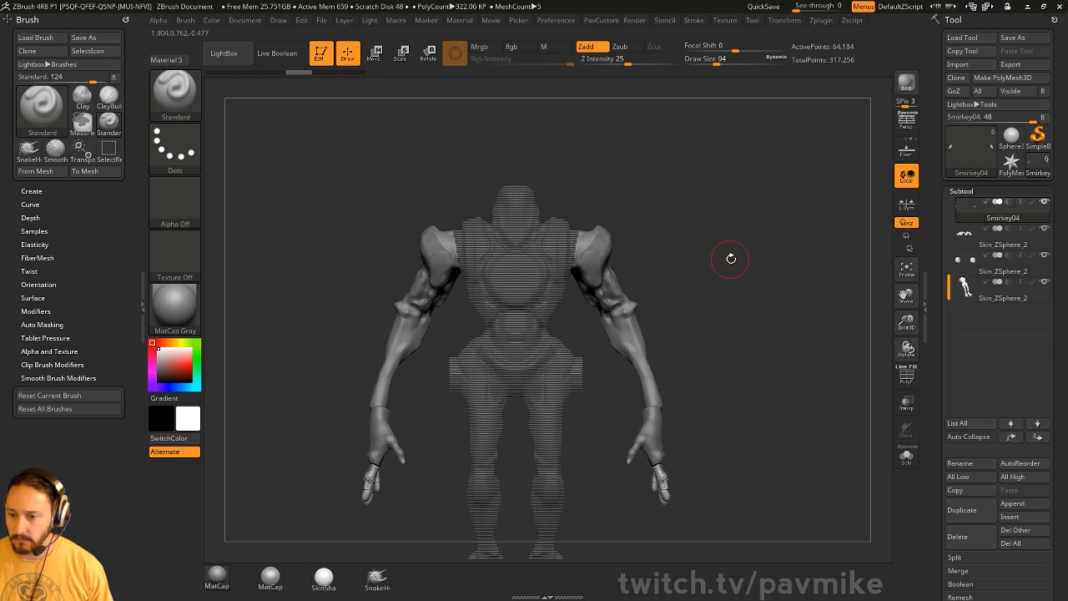
{"action": "mouse_move", "coordinate": [731, 258]}
{"action": "left_mouse_down", "text": "shift"}
{"action": "mouse_move", "coordinate": [710, 260]}
{"action": "mouse_move", "coordinate": [804, 258]}
{"action": "mouse_move", "coordinate": [765, 222]}
{"action": "mouse_move", "coordinate": [748, 309]}
{"action": "left_mouse_up", "text": "shift"}
- Unhide the whole robot, turn off Transpose All Selected Subtools, and zoom to the hands
{"action": "key", "text": "w"}
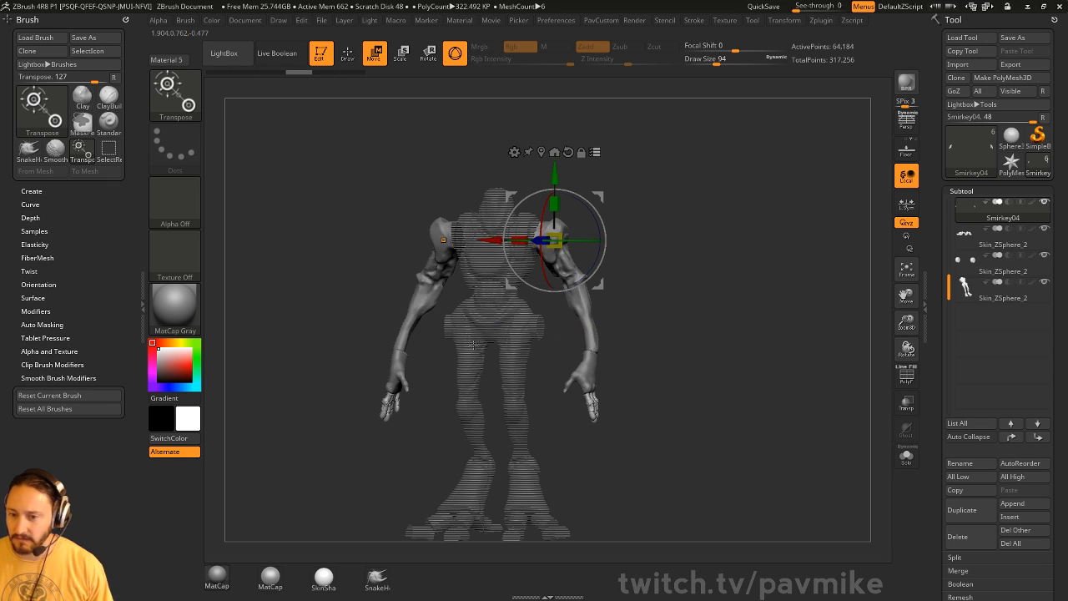
{"action": "left_click_drag", "start_coordinate": [677, 260], "coordinate": [695, 258], "text": "shift"}
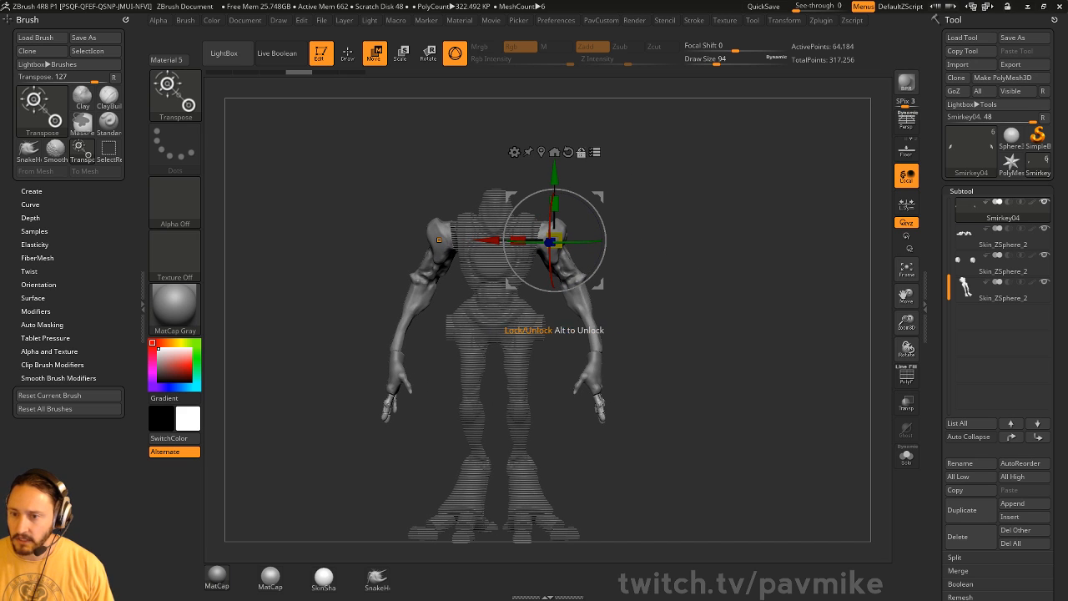
{"action": "key", "text": "ctrl+shift"}
{"action": "left_click", "coordinate": [735, 140], "text": "ctrl+shift"}
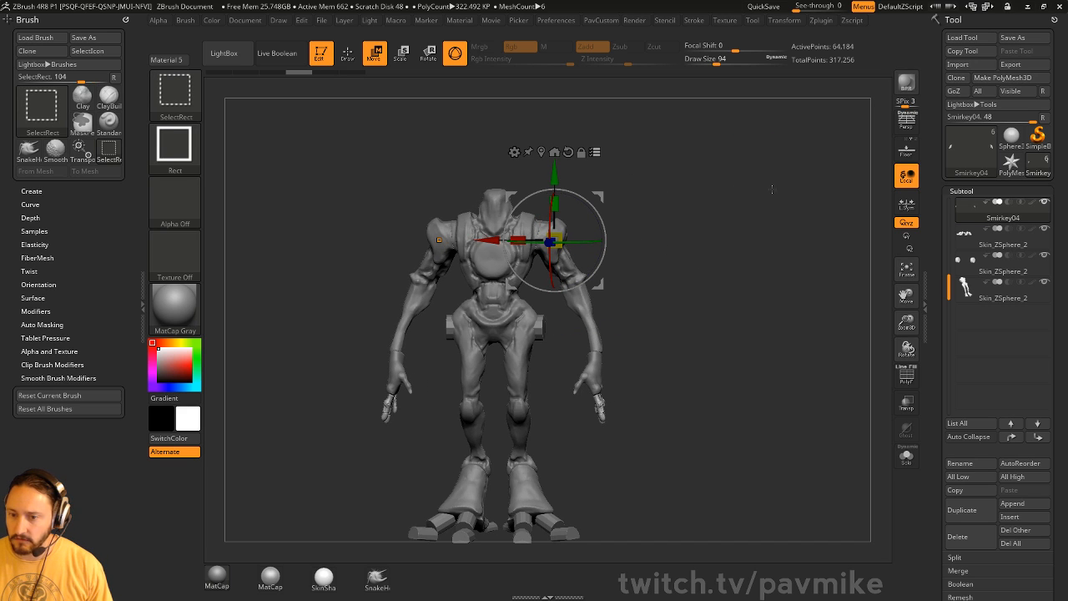
{"action": "left_click", "coordinate": [595, 152]}
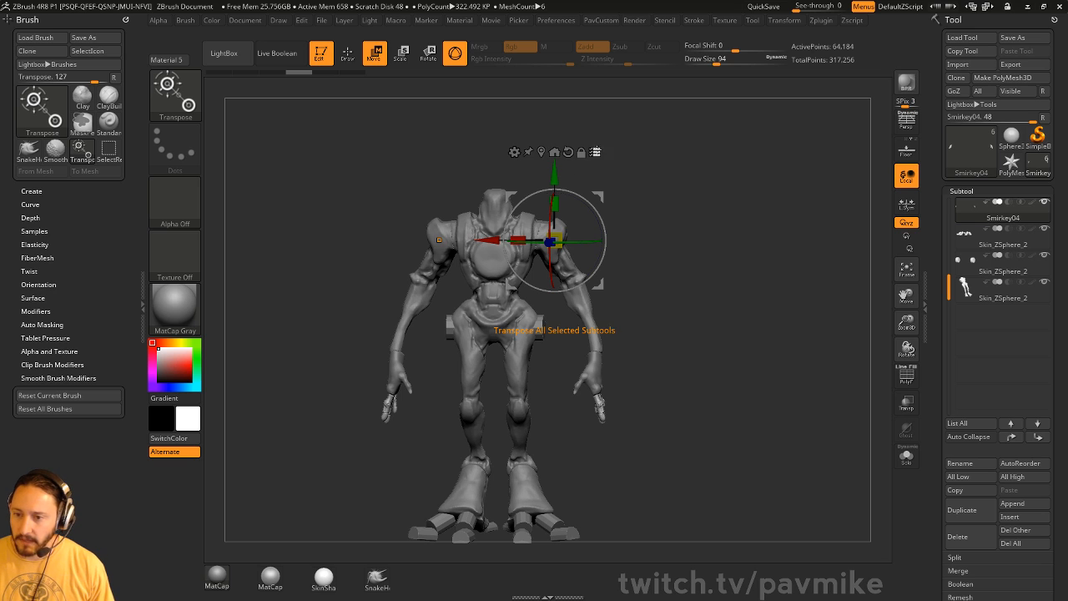
{"action": "left_click_drag", "start_coordinate": [689, 256], "coordinate": [720, 218], "text": "alt"}
{"action": "mouse_move", "coordinate": [751, 251]}
{"action": "left_mouse_down"}
{"action": "mouse_move", "coordinate": [674, 265]}
{"action": "mouse_move", "coordinate": [716, 467]}
{"action": "mouse_move", "coordinate": [727, 201]}
{"action": "mouse_move", "coordinate": [634, 259]}
{"action": "left_mouse_up"}
- Turn on PolyF and run Auto Groups so each finger gets its own polygroup
{"action": "key", "text": "q"}
{"action": "key", "text": "s"}
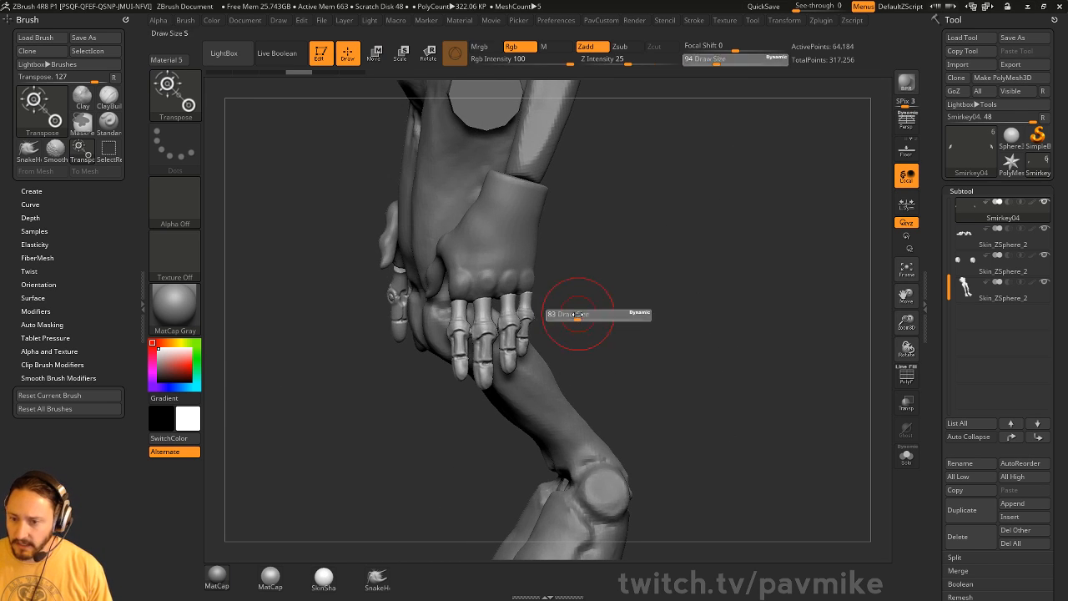
{"action": "left_click", "coordinate": [904, 378]}
{"action": "left_click_drag", "start_coordinate": [796, 348], "coordinate": [808, 376], "text": "alt"}
{"action": "key", "text": "space"}
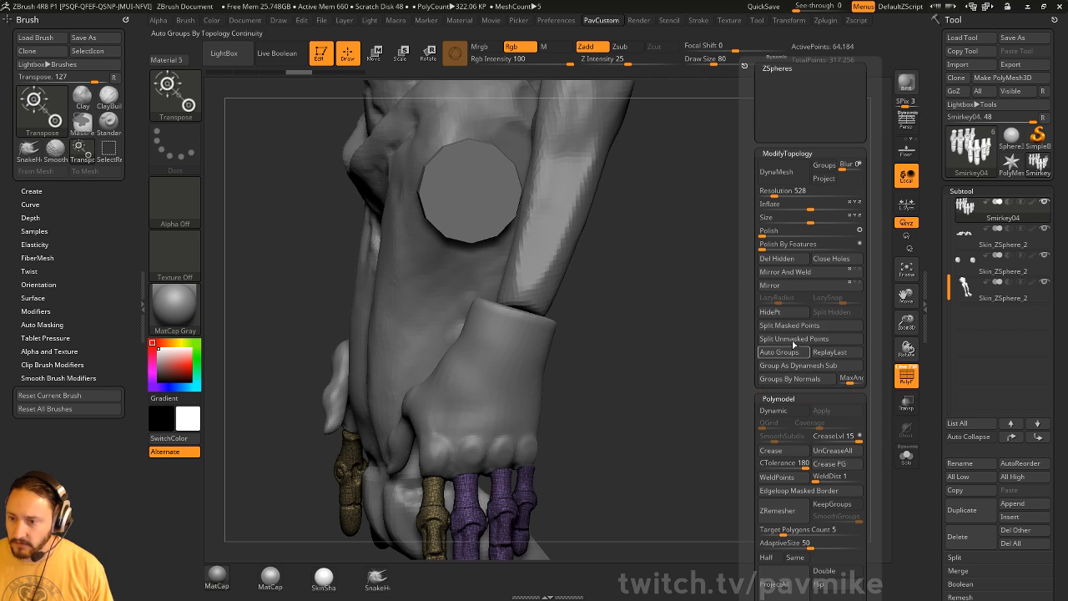
{"action": "left_click", "coordinate": [773, 348]}
{"action": "left_click_drag", "start_coordinate": [659, 434], "coordinate": [704, 290], "text": "alt"}
{"action": "mouse_move", "coordinate": [935, 469]}
{"action": "left_mouse_down"}
{"action": "mouse_move", "coordinate": [942, 332]}
{"action": "mouse_move", "coordinate": [933, 456]}
{"action": "left_mouse_up"}
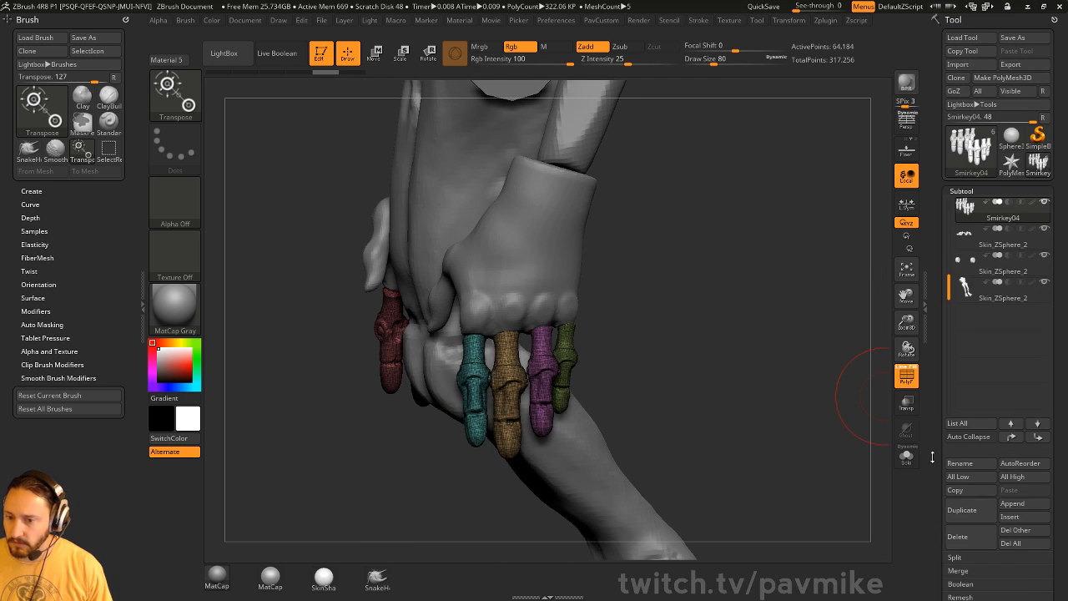
{"action": "key", "text": "space"}
{"action": "left_click", "coordinate": [758, 274]}
{"action": "left_click_drag", "start_coordinate": [686, 341], "coordinate": [652, 351]}
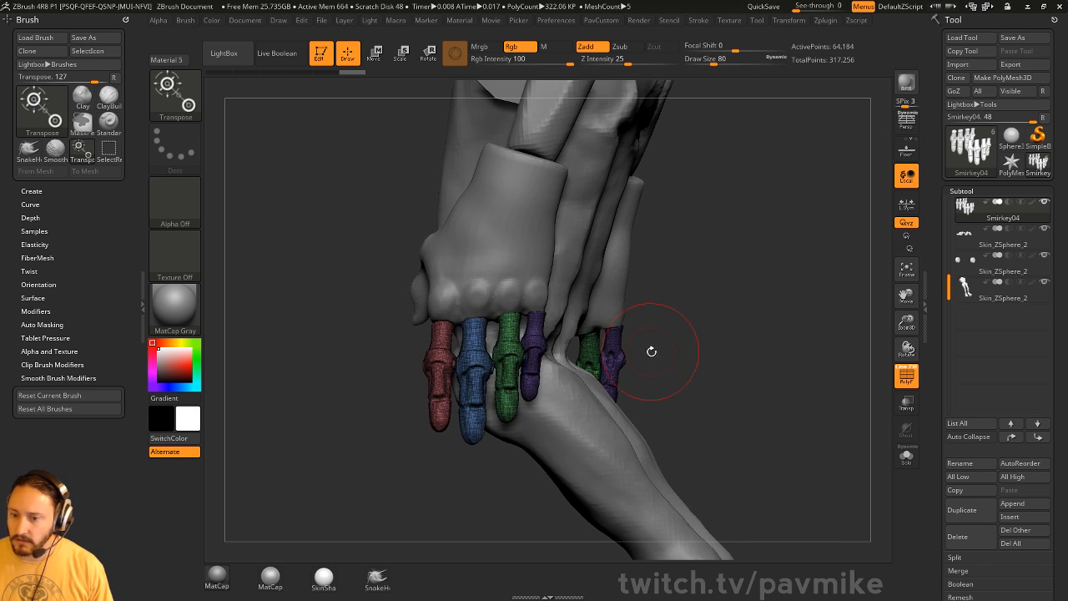
- In Transpose mode, isolate the purple finger and invert the mask
{"action": "key", "text": "w"}
{"action": "left_click_drag", "start_coordinate": [716, 328], "coordinate": [734, 328]}
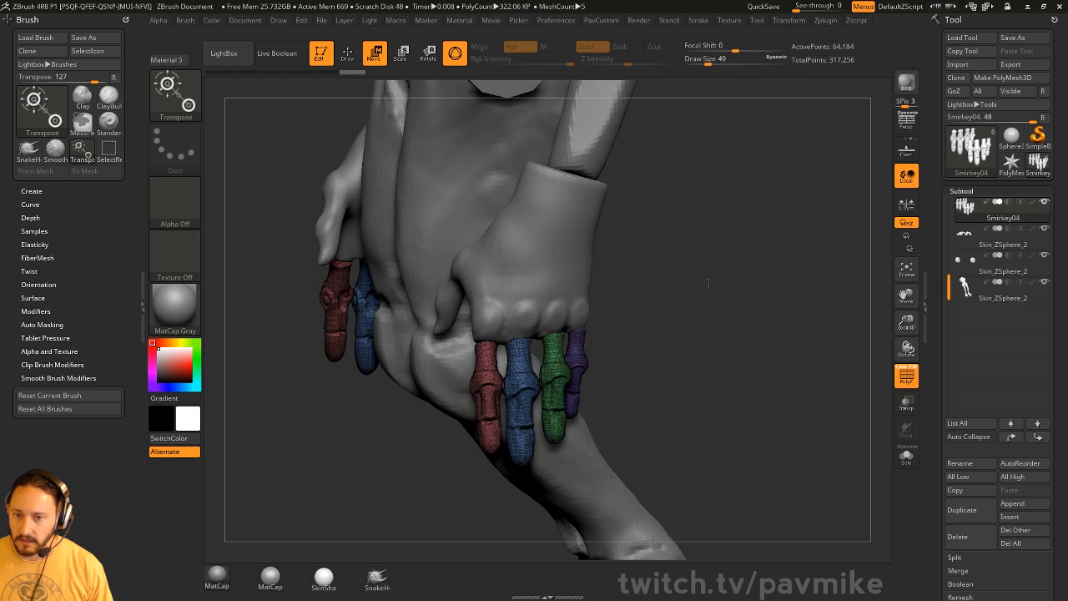
{"action": "left_click_drag", "start_coordinate": [709, 283], "coordinate": [719, 318]}
{"action": "left_click", "coordinate": [512, 351], "text": "ctrl"}
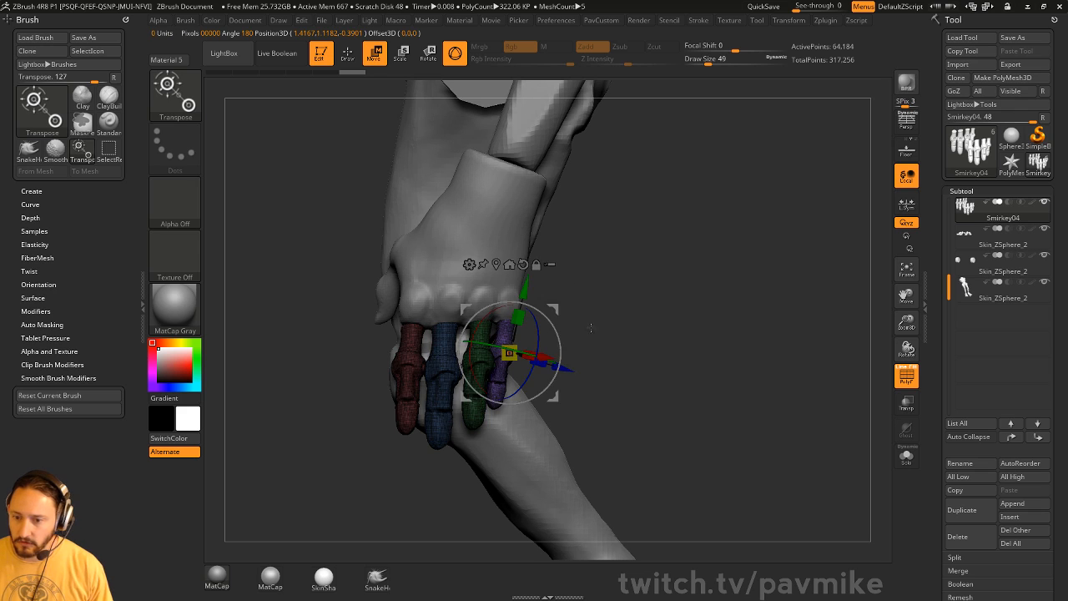
{"action": "left_click_drag", "start_coordinate": [597, 296], "coordinate": [583, 325], "text": "alt"}
{"action": "key", "text": "q"}
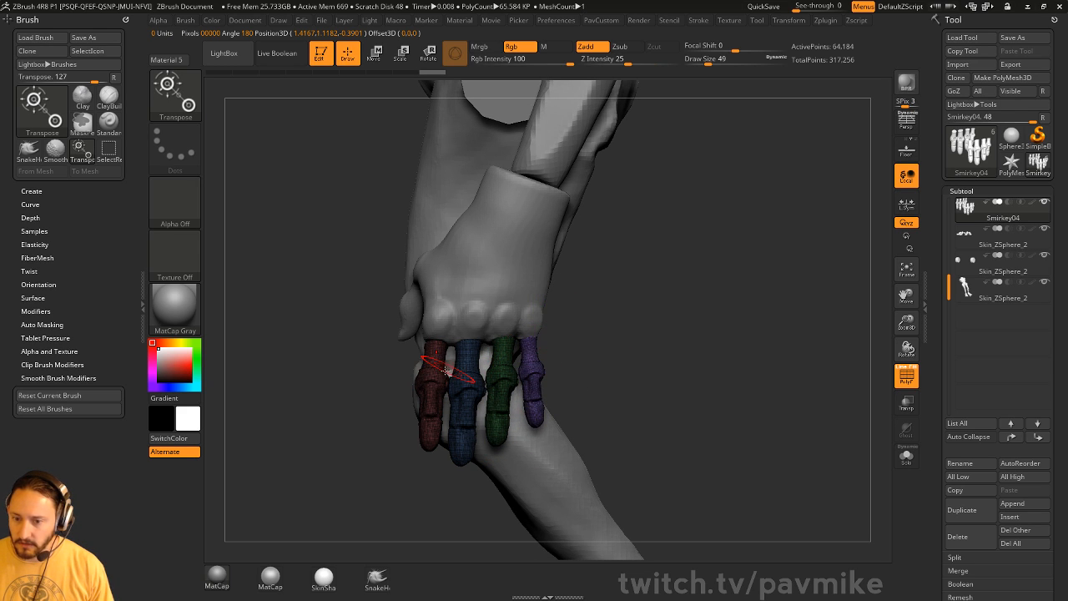
{"action": "left_click", "coordinate": [343, 376], "text": "ctrl"}
{"action": "key", "text": "w"}
- Isolate the red finger and rotate it slightly clockwise
{"action": "left_click", "coordinate": [428, 382], "text": "ctrl"}
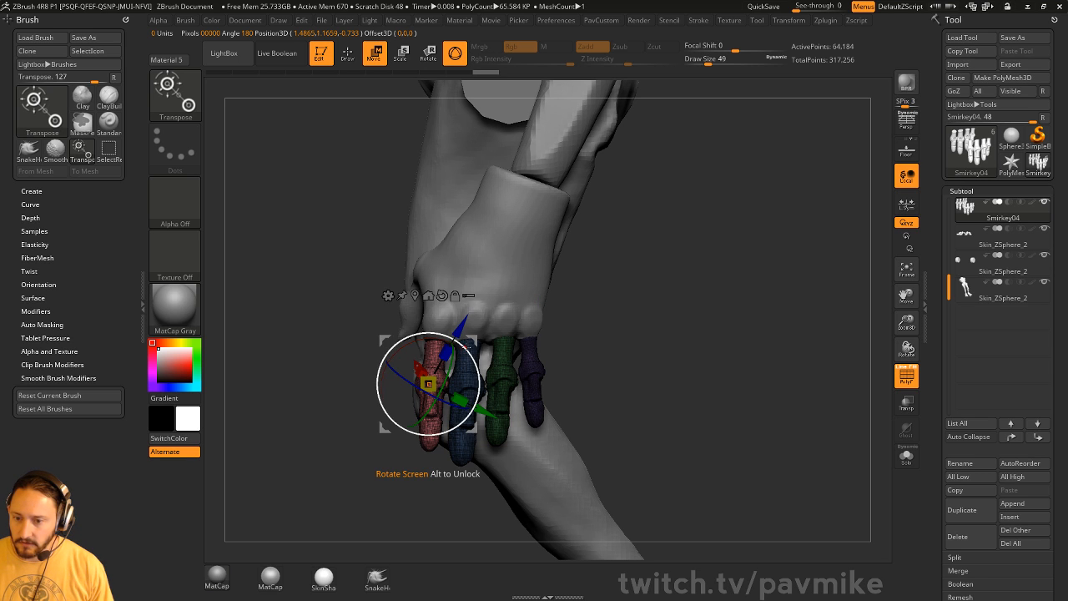
{"action": "mouse_move", "coordinate": [464, 347]}
{"action": "left_mouse_down"}
{"action": "mouse_move", "coordinate": [470, 354]}
{"action": "mouse_move", "coordinate": [470, 337]}
{"action": "left_mouse_up"}
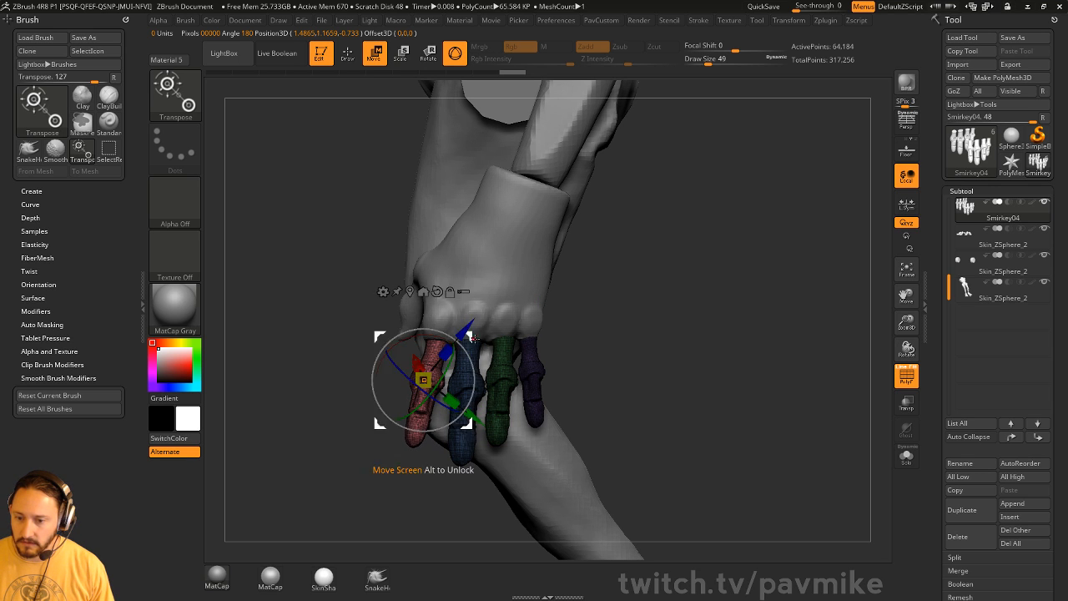
{"action": "key", "text": "q"}
{"action": "mouse_move", "coordinate": [687, 314]}
{"action": "left_mouse_down"}
{"action": "mouse_move", "coordinate": [663, 323]}
{"action": "mouse_move", "coordinate": [676, 321]}
{"action": "left_mouse_up"}
{"action": "left_click_drag", "start_coordinate": [601, 361], "coordinate": [616, 333]}
- Isolate the green finger and slide it slightly to the right
{"action": "key", "text": "w"}
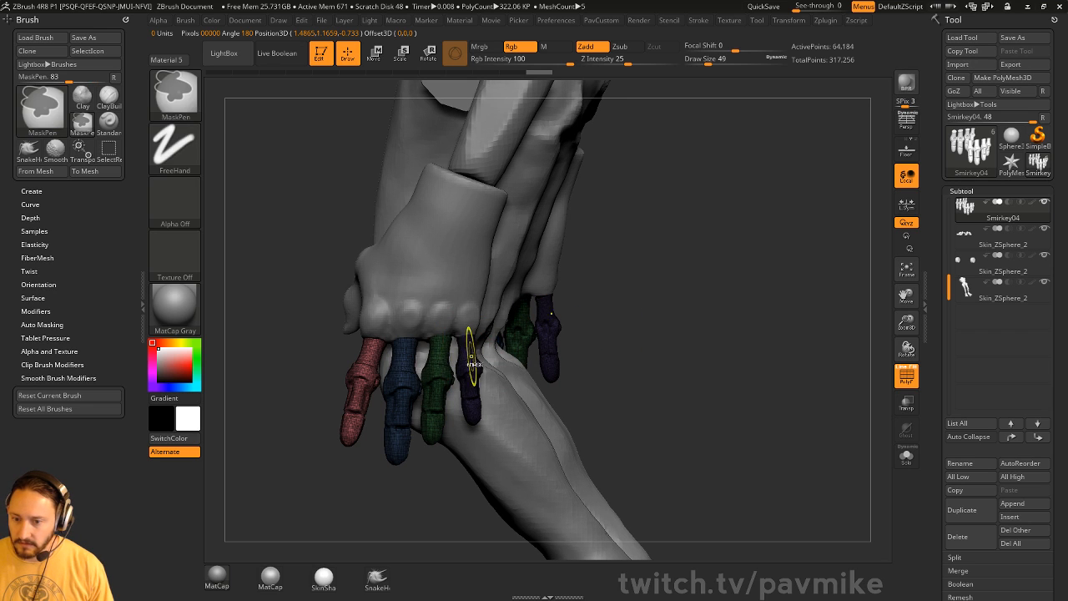
{"action": "left_click", "coordinate": [439, 402], "text": "ctrl"}
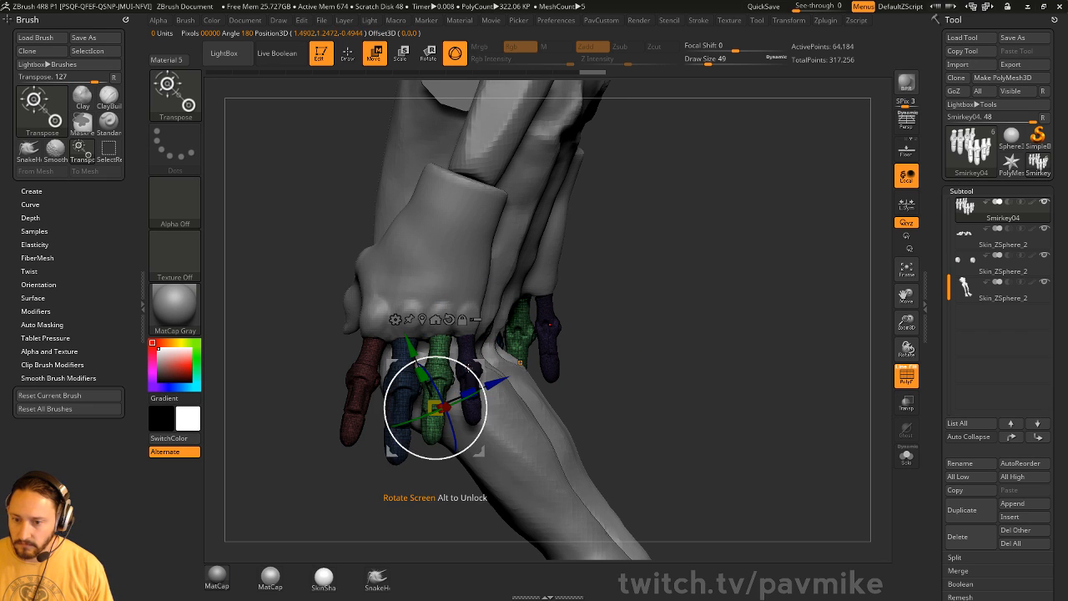
{"action": "left_click_drag", "start_coordinate": [482, 366], "coordinate": [485, 364]}
{"action": "key", "text": "ctrl+z"}
{"action": "left_click_drag", "start_coordinate": [629, 319], "coordinate": [641, 311], "text": "alt"}
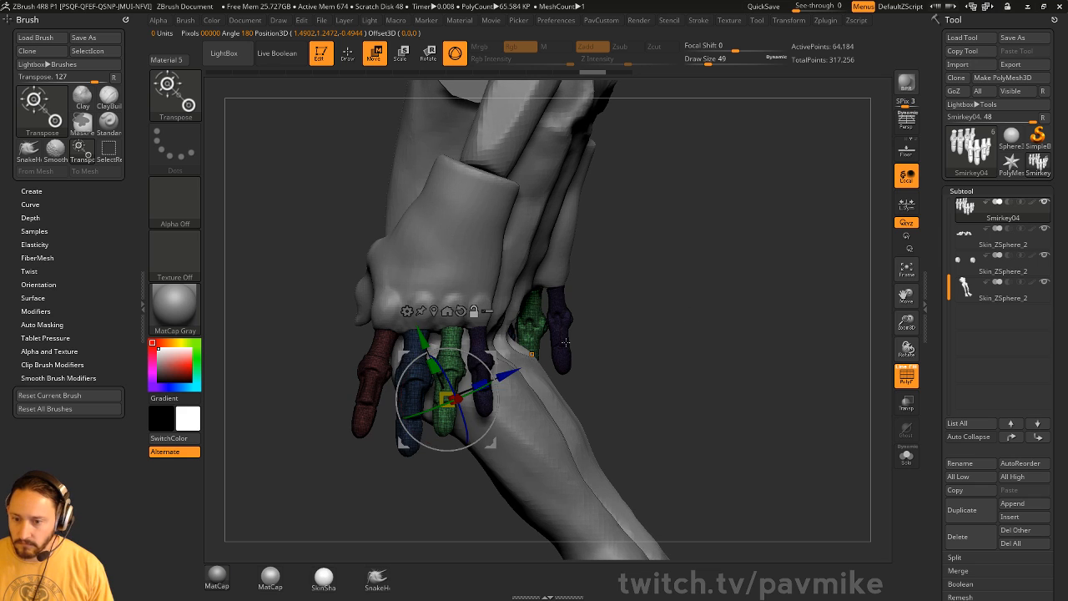
{"action": "left_click", "coordinate": [451, 368], "text": "ctrl"}
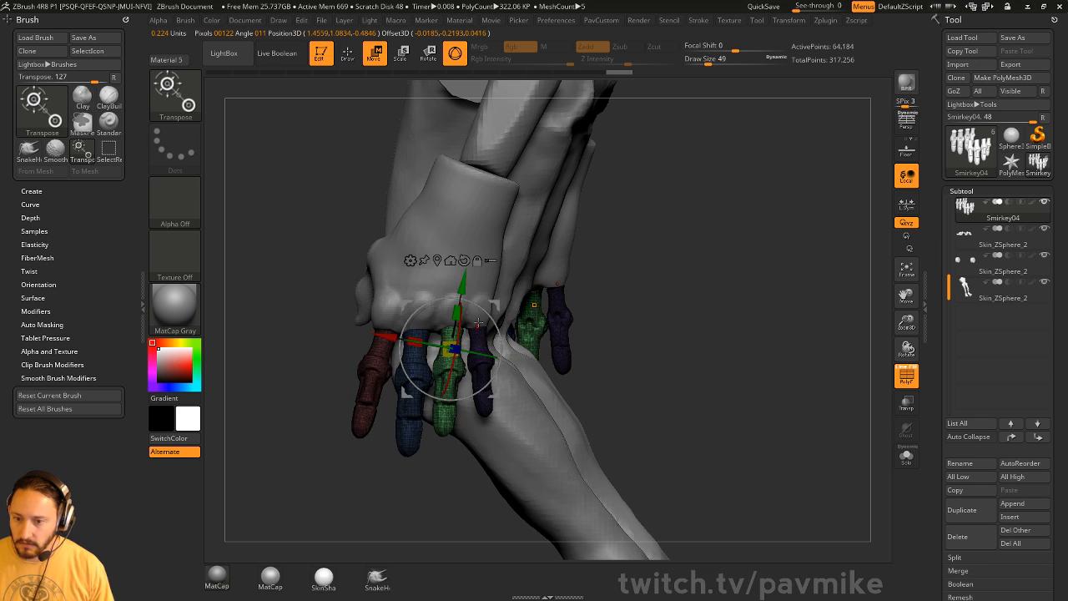
{"action": "mouse_move", "coordinate": [491, 307]}
{"action": "left_mouse_down"}
{"action": "mouse_move", "coordinate": [513, 307]}
{"action": "mouse_move", "coordinate": [485, 309]}
{"action": "left_mouse_up"}
{"action": "key", "text": "q"}
{"action": "left_click_drag", "start_coordinate": [628, 326], "coordinate": [622, 332]}
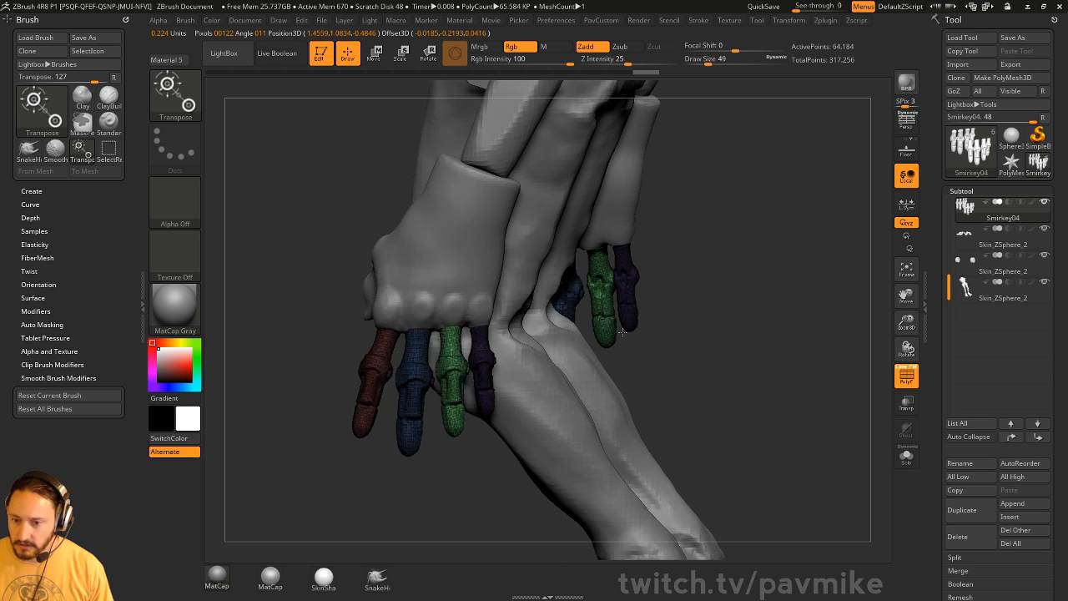
- Isolate the purple finger and rotate it about 3 degrees
{"action": "key", "text": "w"}
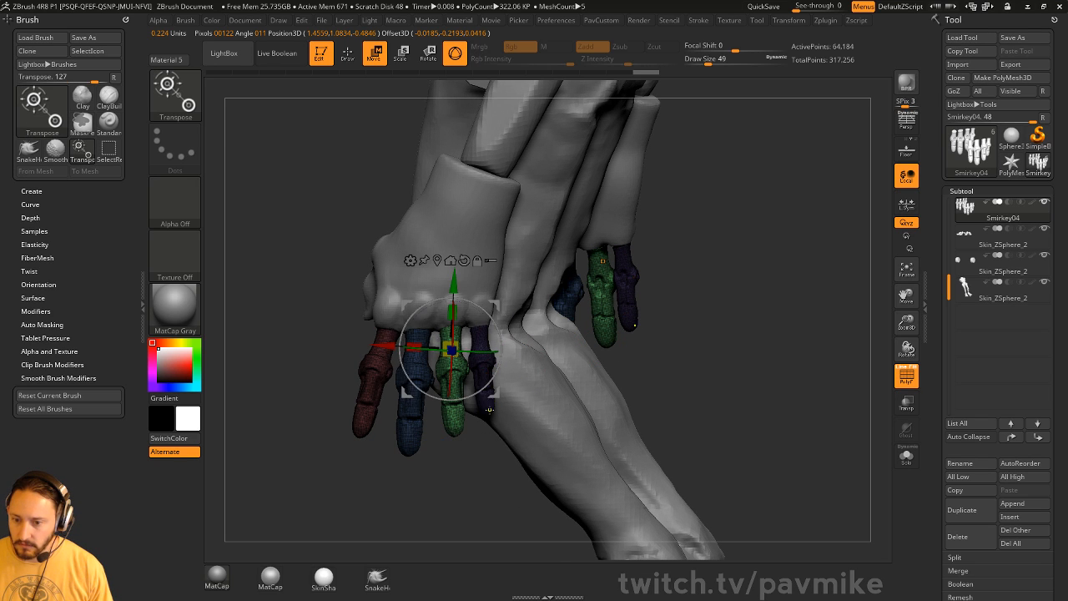
{"action": "left_click", "coordinate": [487, 377], "text": "ctrl"}
{"action": "left_click_drag", "start_coordinate": [517, 368], "coordinate": [540, 366]}
{"action": "key", "text": "q"}
{"action": "mouse_move", "coordinate": [809, 332]}
{"action": "left_mouse_down"}
{"action": "mouse_move", "coordinate": [785, 317]}
{"action": "mouse_move", "coordinate": [805, 305]}
{"action": "mouse_move", "coordinate": [831, 310]}
{"action": "mouse_move", "coordinate": [826, 350]}
{"action": "mouse_move", "coordinate": [759, 280]}
{"action": "mouse_move", "coordinate": [638, 308]}
{"action": "mouse_move", "coordinate": [777, 312]}
{"action": "left_mouse_up"}
- Clear the finger mask, hide the polygroup colours and return to a front view with the Standard brush
{"action": "key", "text": "w"}
{"action": "left_click", "coordinate": [907, 377]}
{"action": "key", "text": "q"}
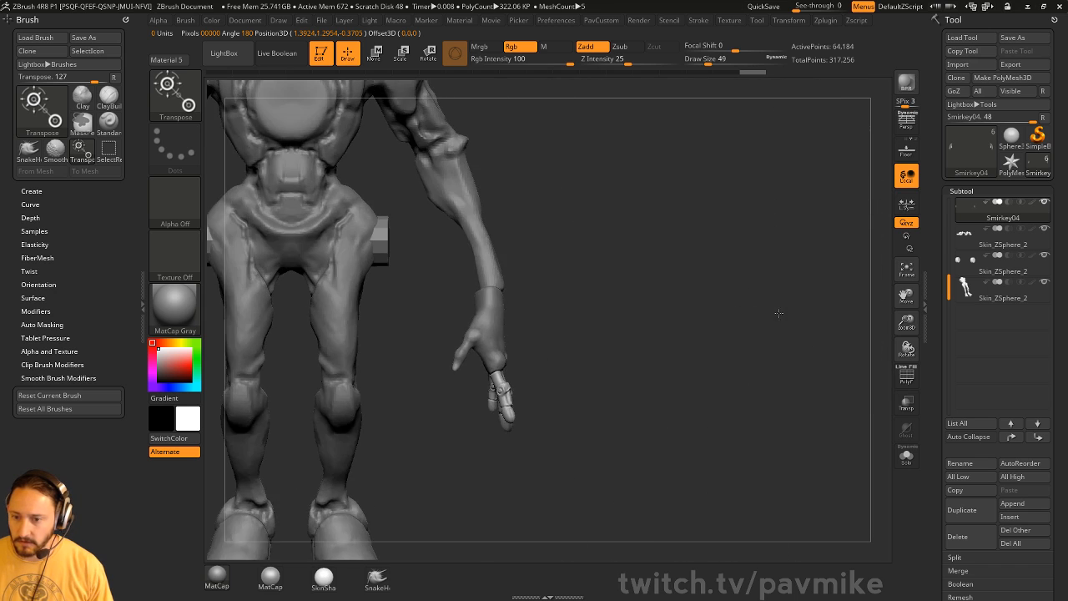
{"action": "key", "text": "w"}
{"action": "left_click_drag", "start_coordinate": [631, 199], "coordinate": [797, 318], "text": "alt"}
{"action": "key", "text": "q"}
{"action": "left_click_drag", "start_coordinate": [727, 312], "coordinate": [757, 262], "text": "alt"}
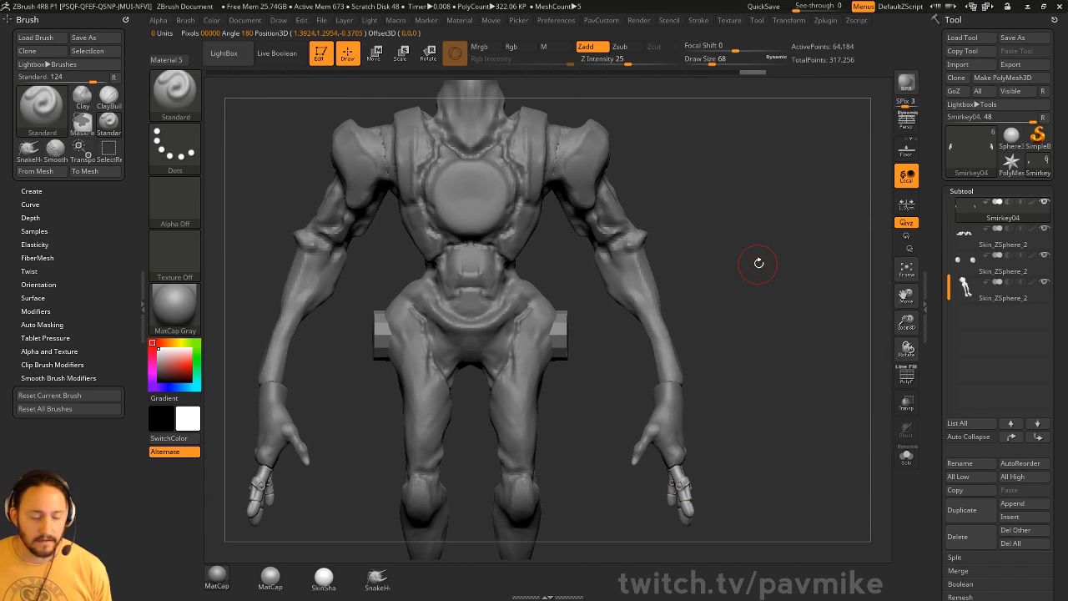
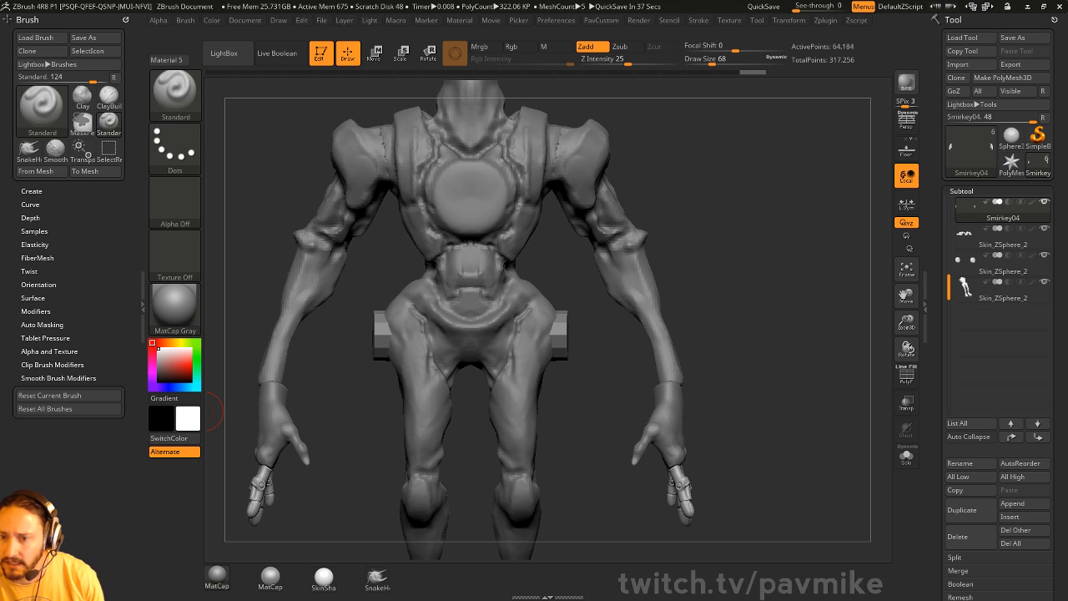
- Orbit and pan the creature model, lowering the brush size to 54
{"action": "left_click_drag", "start_coordinate": [759, 205], "coordinate": [757, 214]}
{"action": "key", "text": "s"}
{"action": "left_click_drag", "start_coordinate": [758, 214], "coordinate": [766, 251], "text": "alt"}
- Leave Edit mode, clear the canvas with Ctrl+N, and switch to the ArtStation browser window
{"action": "left_click", "coordinate": [322, 60]}
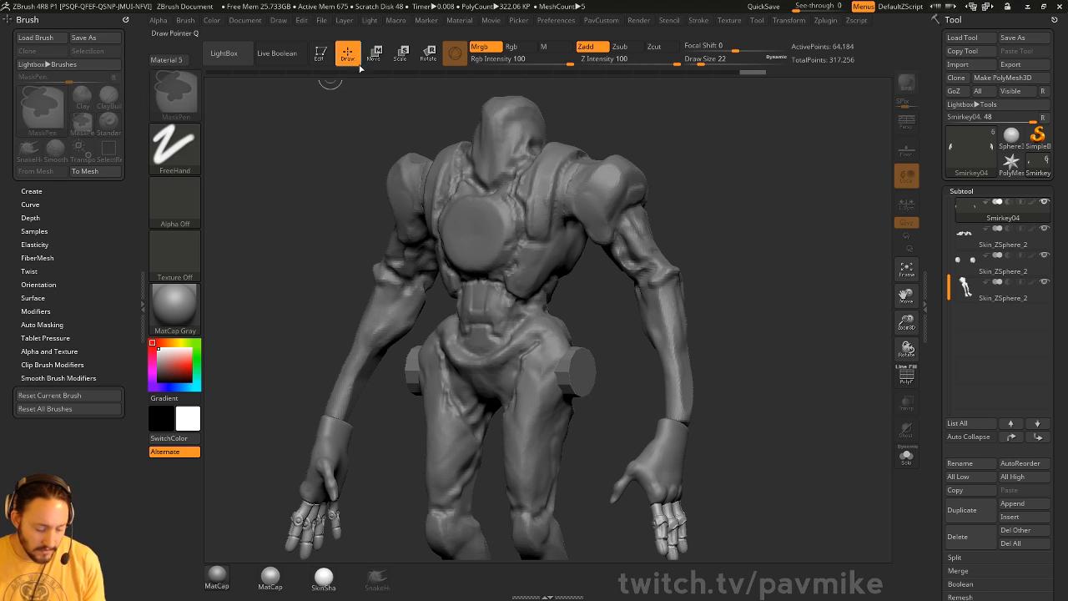
{"action": "key", "text": "ctrl+n"}
{"action": "left_click_drag", "start_coordinate": [785, 231], "coordinate": [788, 242]}
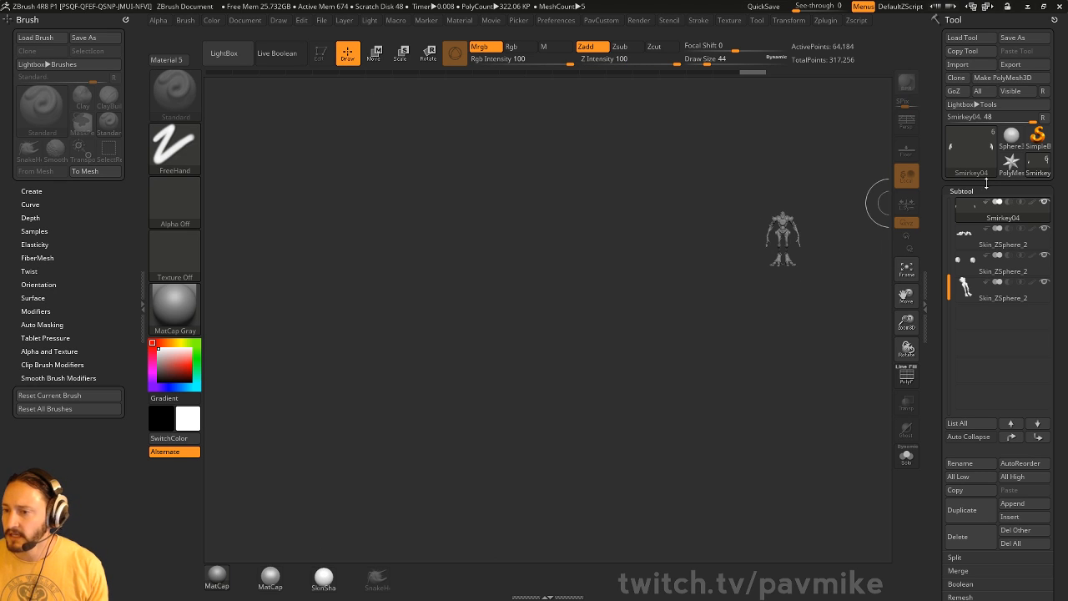
{"action": "key", "text": "ctrl+n"}
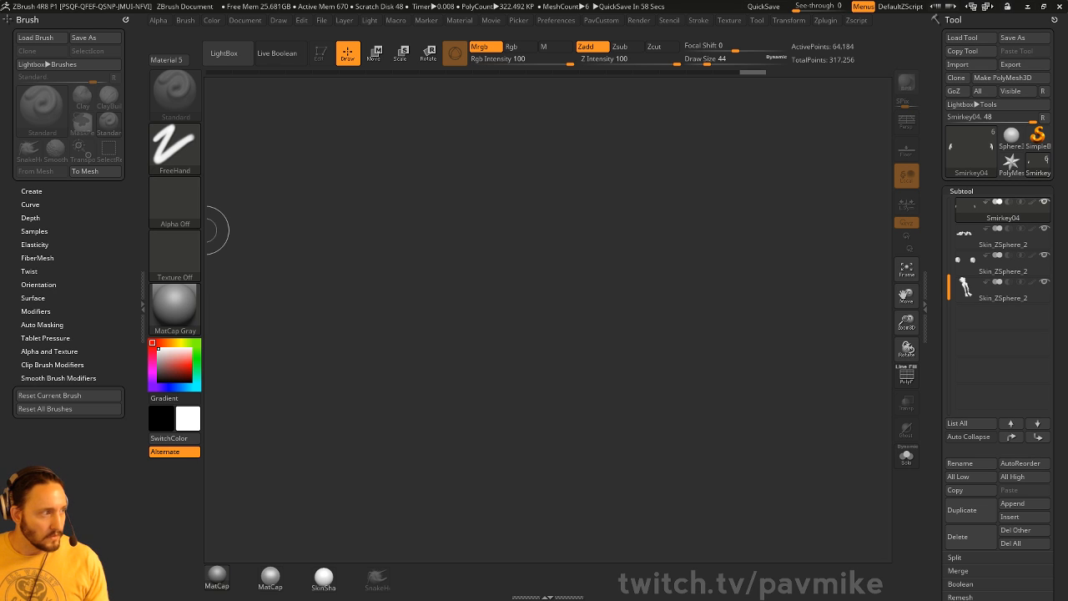
{"action": "key", "text": "alt+Tab"}
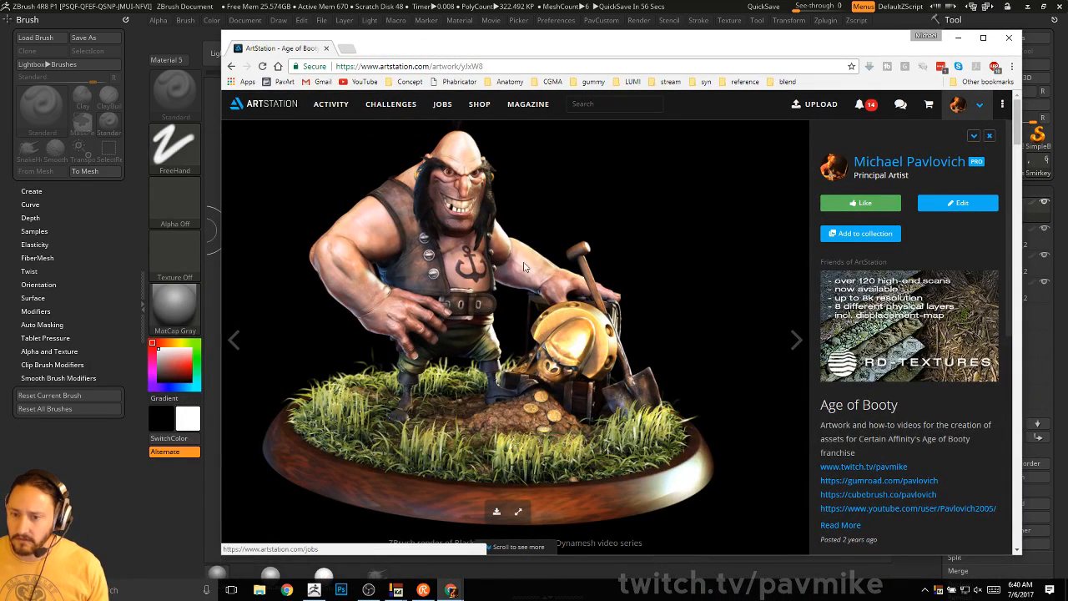
- Scroll through the Age of Booty character renders on ArtStation, then minimize Chrome
{"action": "scroll", "coordinate": [285, 239], "scroll_direction": "down", "scroll_amount": 5}
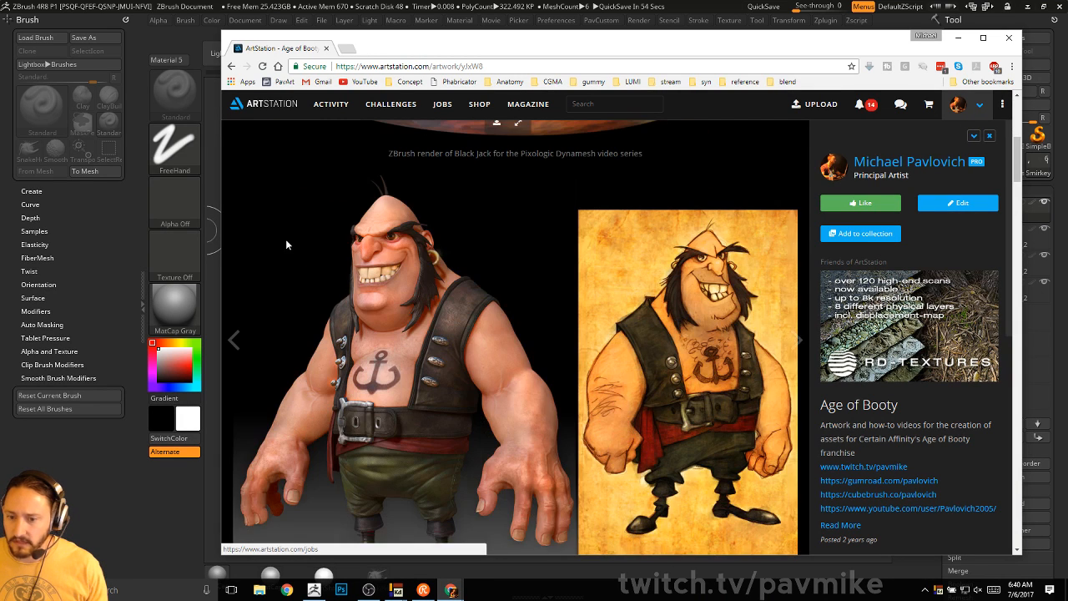
{"action": "scroll", "coordinate": [286, 238], "scroll_direction": "down", "scroll_amount": 6}
{"action": "scroll", "coordinate": [362, 308], "scroll_direction": "down", "scroll_amount": 10}
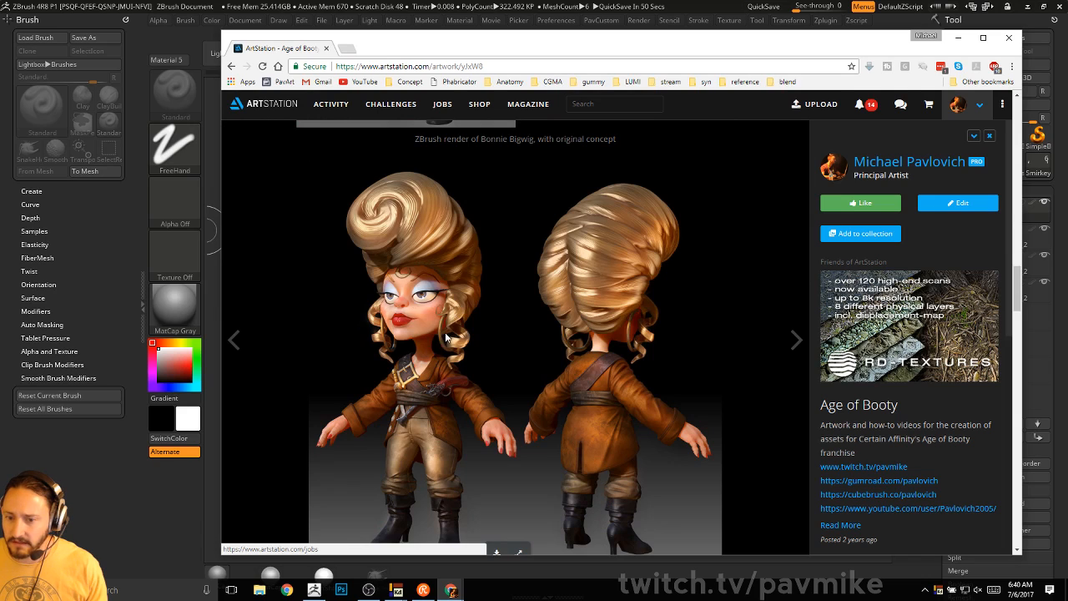
{"action": "scroll", "coordinate": [446, 337], "scroll_direction": "down", "scroll_amount": 7}
{"action": "scroll", "coordinate": [403, 272], "scroll_direction": "up", "scroll_amount": 2}
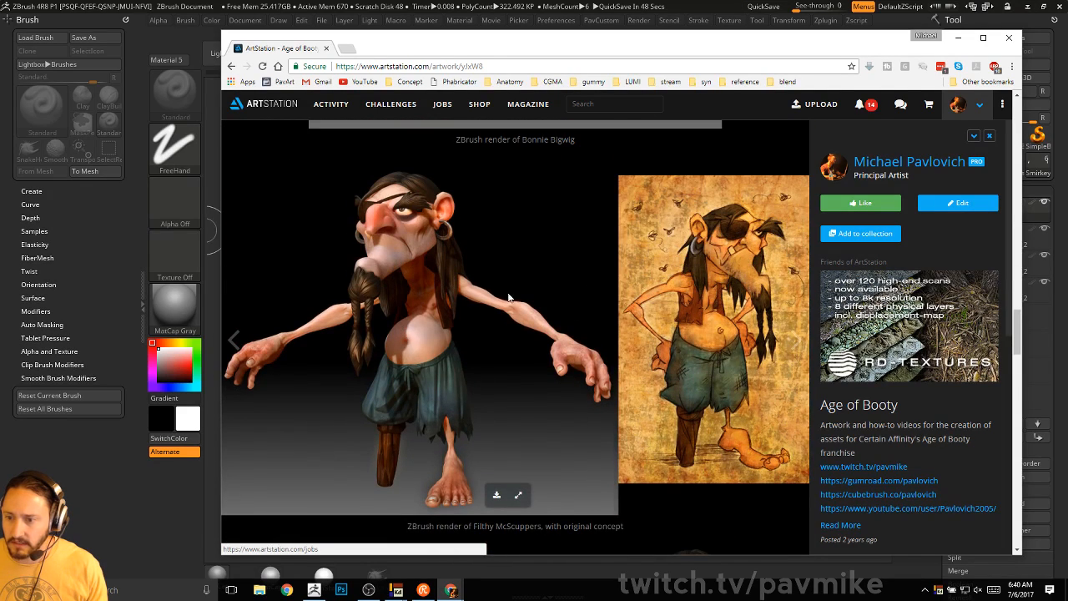
{"action": "scroll", "coordinate": [408, 307], "scroll_direction": "down", "scroll_amount": 4}
{"action": "scroll", "coordinate": [408, 307], "scroll_direction": "down", "scroll_amount": 5}
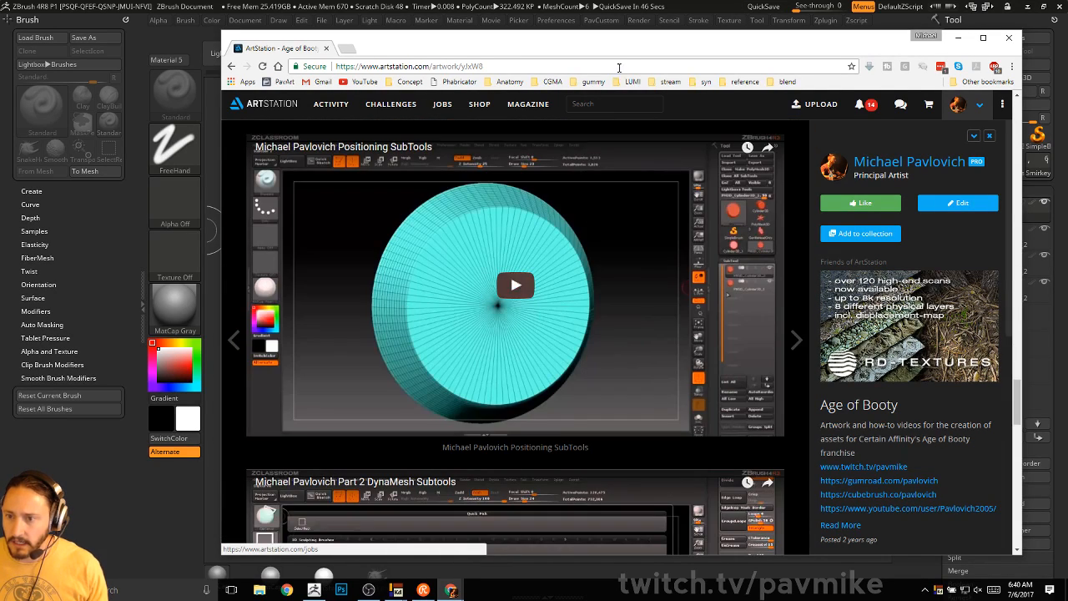
{"action": "left_click", "coordinate": [958, 38]}
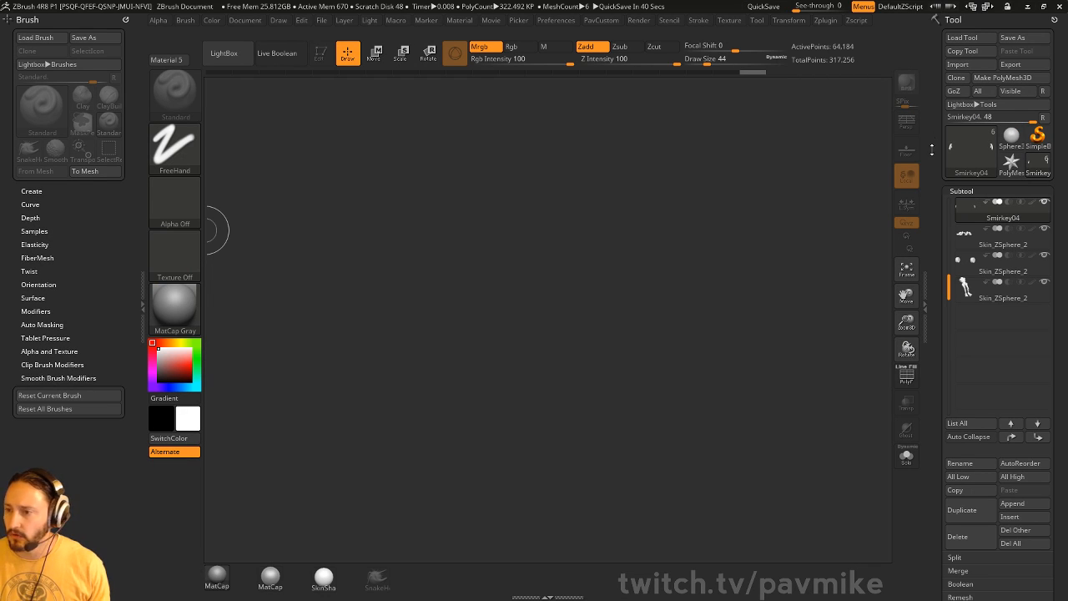
- Select Sphere3D and open DemoAnimeHead.ZPR from LightBox's Project tab
{"action": "left_click", "coordinate": [1010, 135]}
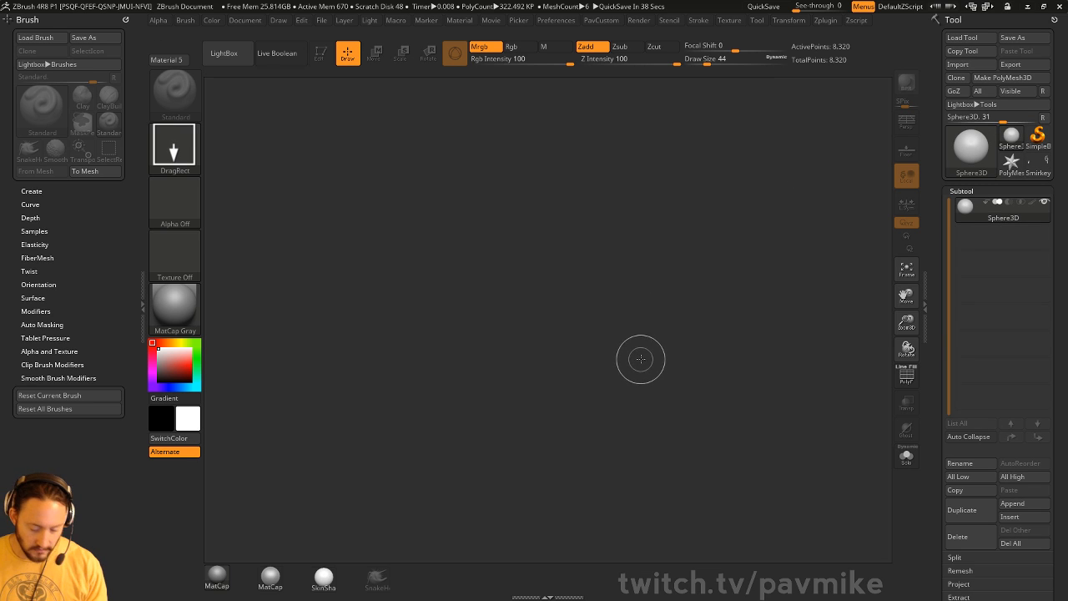
{"action": "key", "text": "comma"}
{"action": "left_click", "coordinate": [302, 89]}
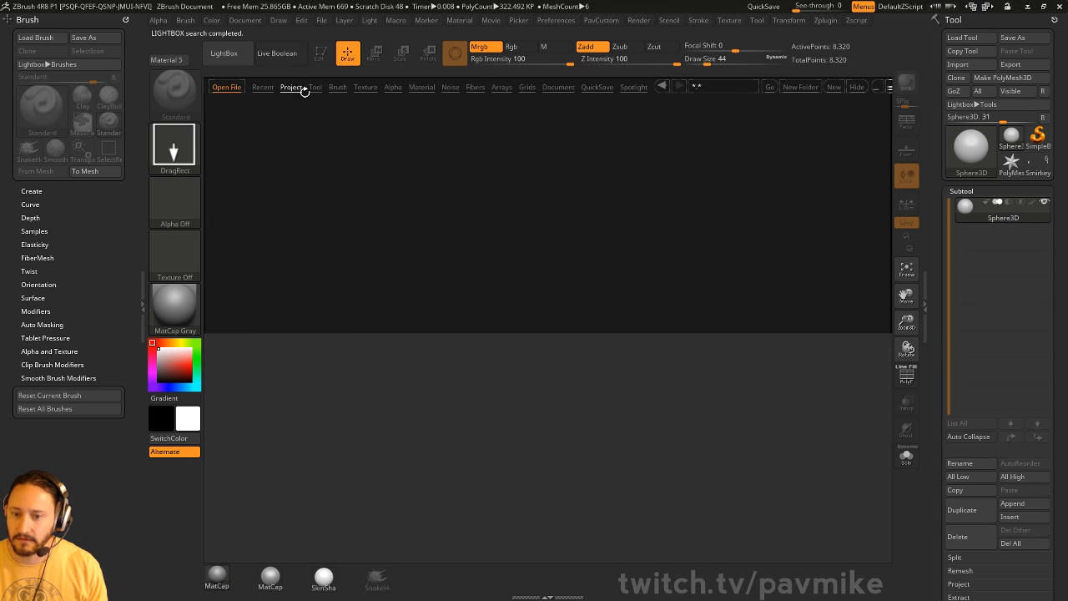
{"action": "left_click", "coordinate": [267, 91]}
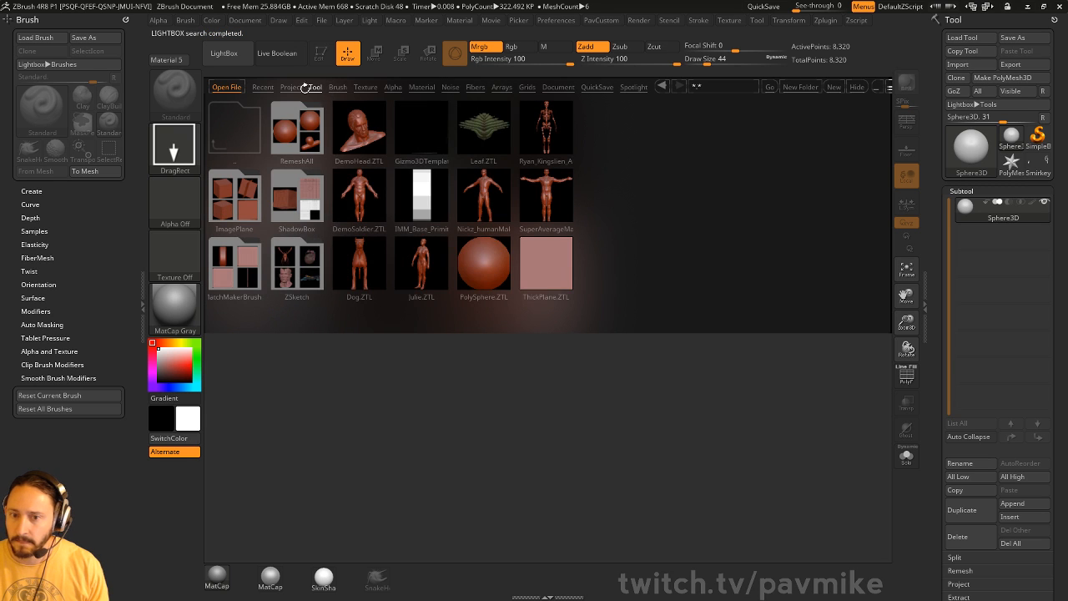
{"action": "left_click", "coordinate": [304, 88]}
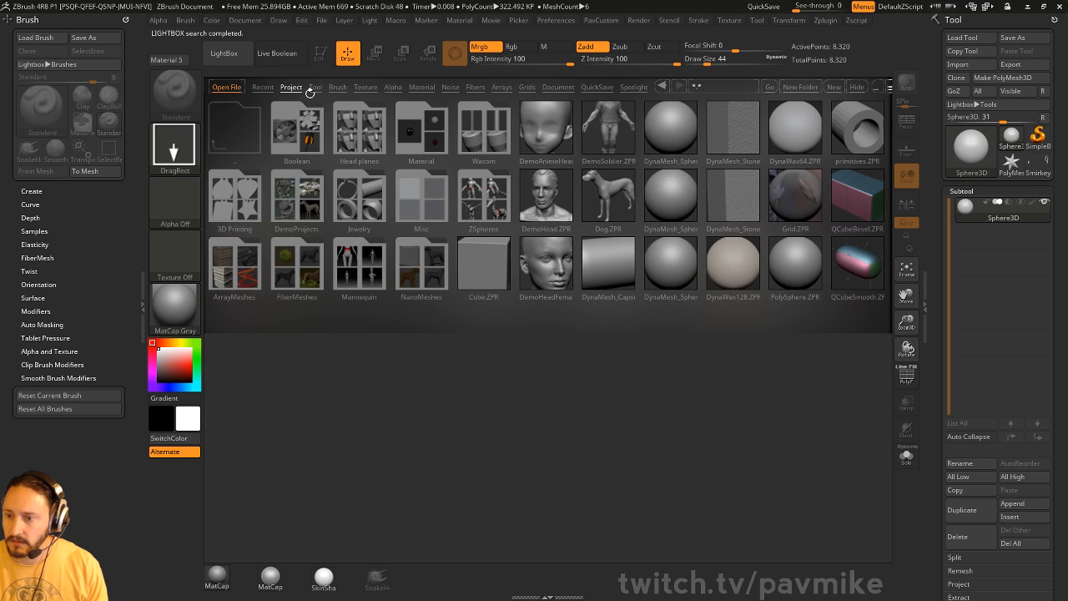
{"action": "left_click_drag", "start_coordinate": [411, 150], "coordinate": [369, 150]}
{"action": "double_click", "coordinate": [449, 127]}
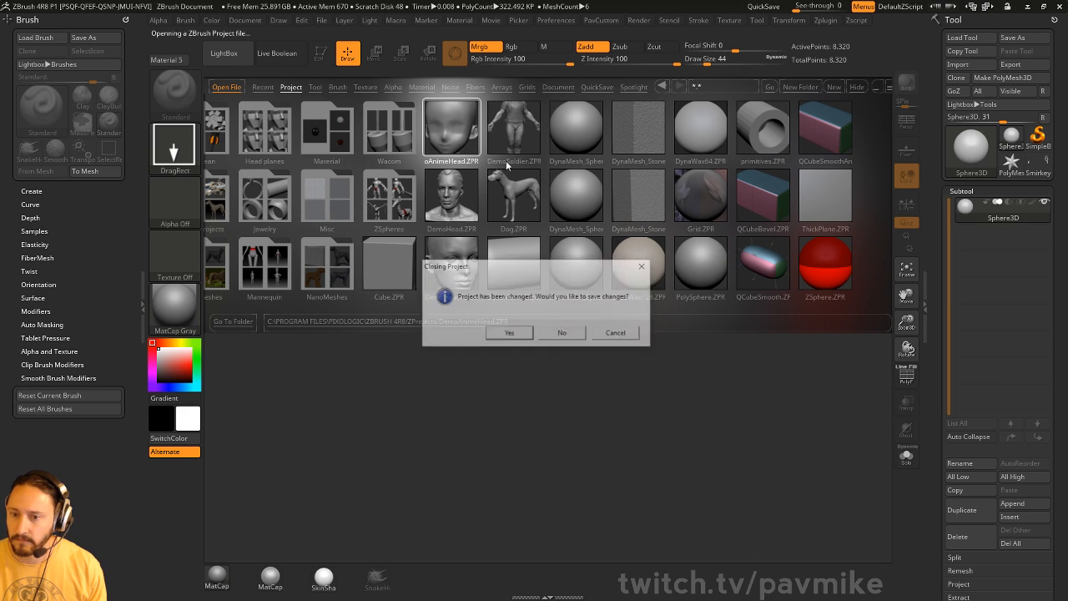
- Skip saving the old project, then hide the ear and nose with a SelectLasso selection
{"action": "key", "text": "n"}
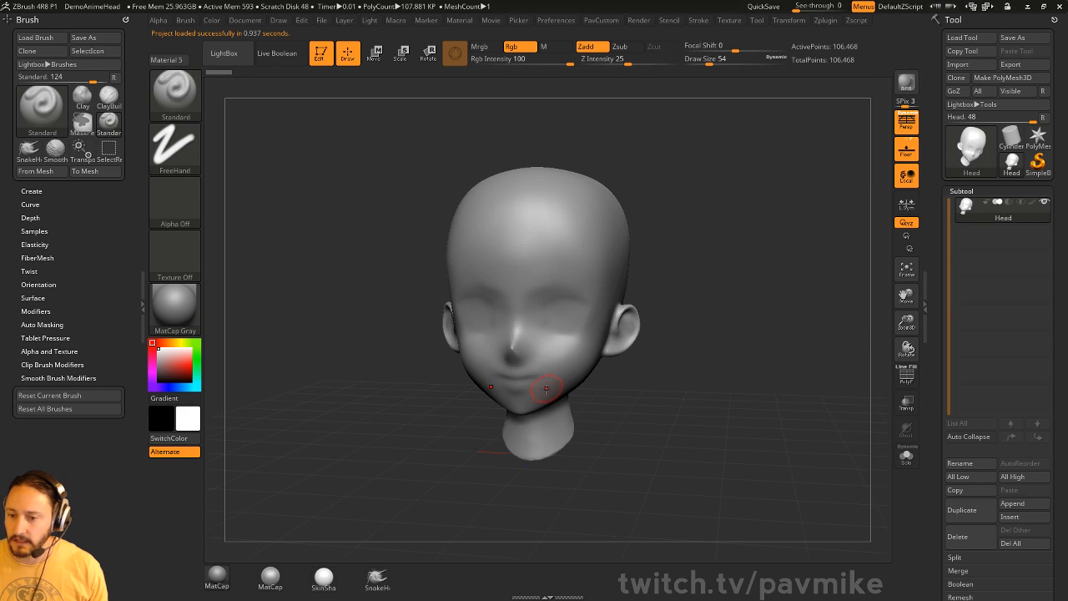
{"action": "mouse_move", "coordinate": [731, 233]}
{"action": "left_mouse_down"}
{"action": "mouse_move", "coordinate": [765, 239]}
{"action": "mouse_move", "coordinate": [751, 231]}
{"action": "mouse_move", "coordinate": [727, 286]}
{"action": "mouse_move", "coordinate": [713, 333]}
{"action": "mouse_move", "coordinate": [726, 334]}
{"action": "mouse_move", "coordinate": [704, 329]}
{"action": "left_mouse_up"}
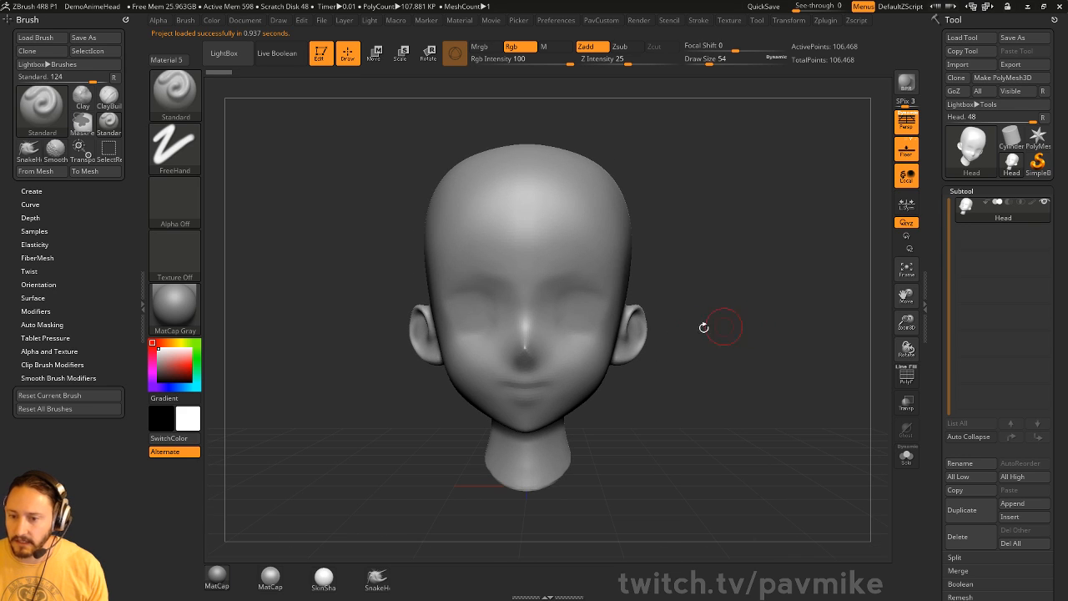
{"action": "key", "text": "ctrl+shift"}
{"action": "left_click", "coordinate": [191, 111]}
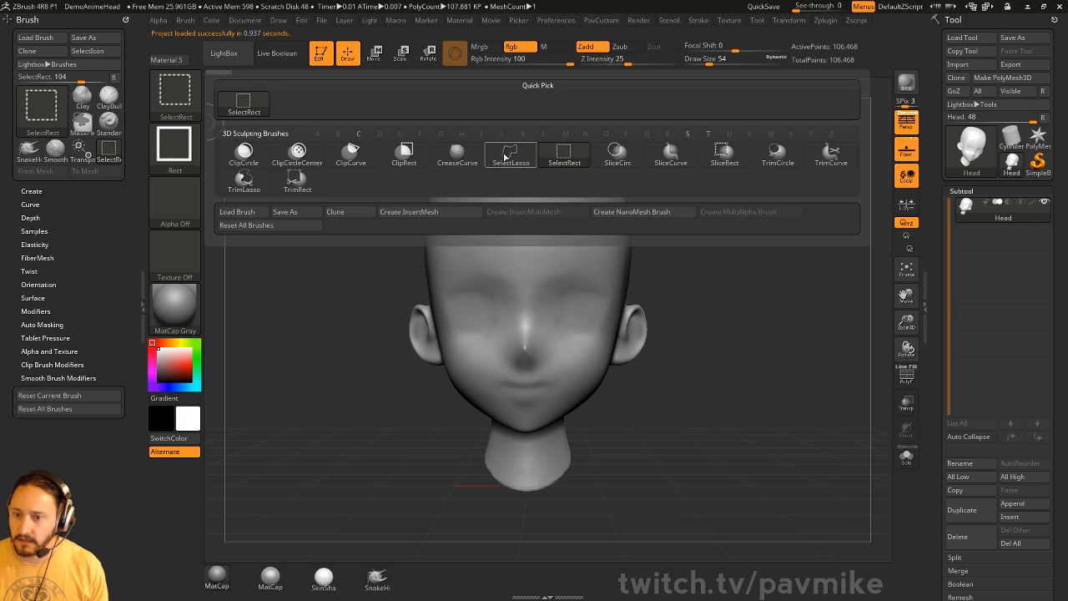
{"action": "left_click", "coordinate": [511, 154]}
{"action": "mouse_move", "coordinate": [671, 389]}
{"action": "left_mouse_down", "text": "ctrl+alt+shift"}
{"action": "mouse_move", "coordinate": [634, 284]}
{"action": "mouse_move", "coordinate": [618, 392]}
{"action": "left_mouse_up", "text": "ctrl+alt+shift"}
{"action": "left_click_drag", "start_coordinate": [722, 324], "coordinate": [472, 384]}
{"action": "mouse_move", "coordinate": [393, 429]}
{"action": "left_mouse_down", "text": "ctrl+alt+shift"}
{"action": "mouse_move", "coordinate": [390, 317]}
{"action": "mouse_move", "coordinate": [415, 367]}
{"action": "left_mouse_up", "text": "ctrl+alt+shift"}
{"action": "mouse_move", "coordinate": [342, 425]}
{"action": "left_mouse_down"}
{"action": "mouse_move", "coordinate": [461, 472]}
{"action": "mouse_move", "coordinate": [567, 389]}
{"action": "left_mouse_up"}
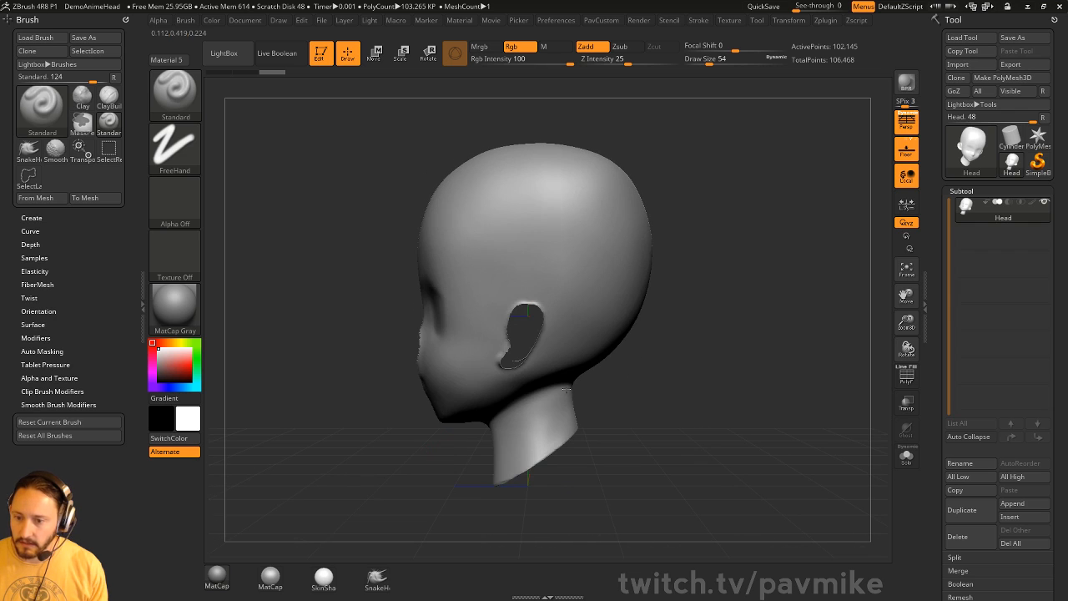
- Delete the hidden ear and nose geometry and DynaMesh the head to close the holes
{"action": "key", "text": "2"}
{"action": "left_click", "coordinate": [724, 257]}
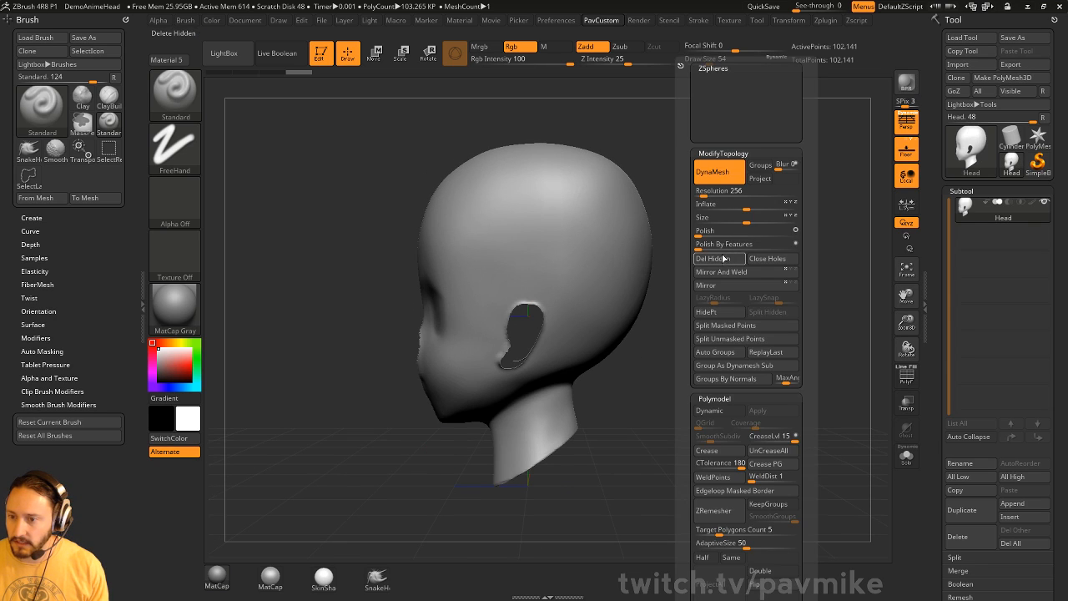
{"action": "mouse_move", "coordinate": [785, 205]}
{"action": "left_mouse_down", "text": "ctrl"}
{"action": "mouse_move", "coordinate": [727, 281]}
{"action": "mouse_move", "coordinate": [638, 279]}
{"action": "left_mouse_up", "text": "ctrl"}
- Smooth the ear, nose and mouth areas flat with Smooth Stronger at brush size 87
{"action": "key", "text": "s"}
{"action": "left_click", "coordinate": [587, 329]}
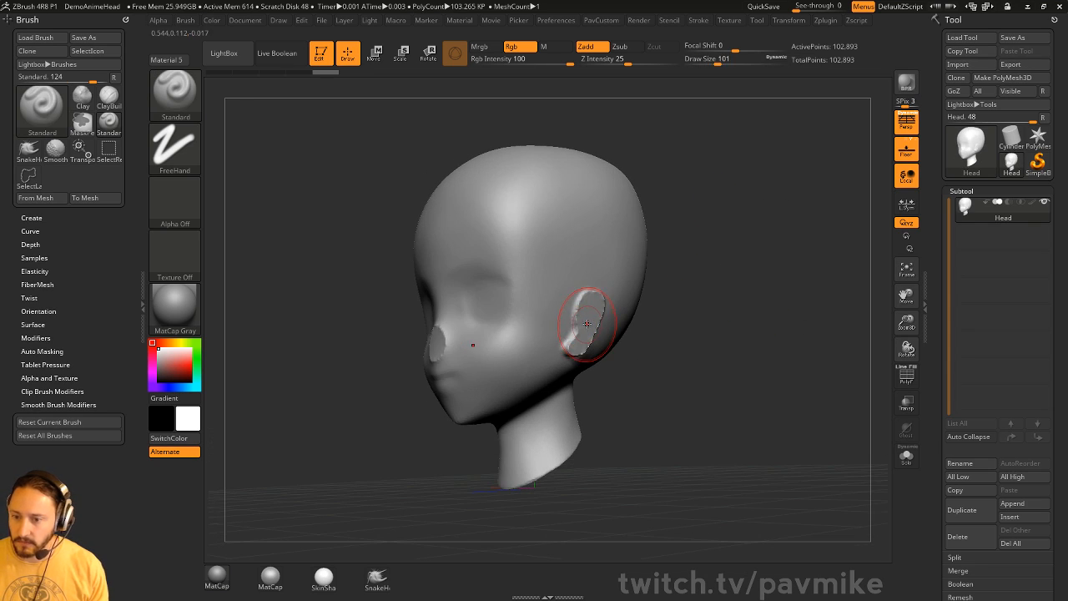
{"action": "mouse_move", "coordinate": [584, 324]}
{"action": "left_mouse_down", "text": "shift"}
{"action": "mouse_move", "coordinate": [589, 300]}
{"action": "mouse_move", "coordinate": [579, 341]}
{"action": "left_mouse_up", "text": "shift"}
{"action": "key", "text": "b"}
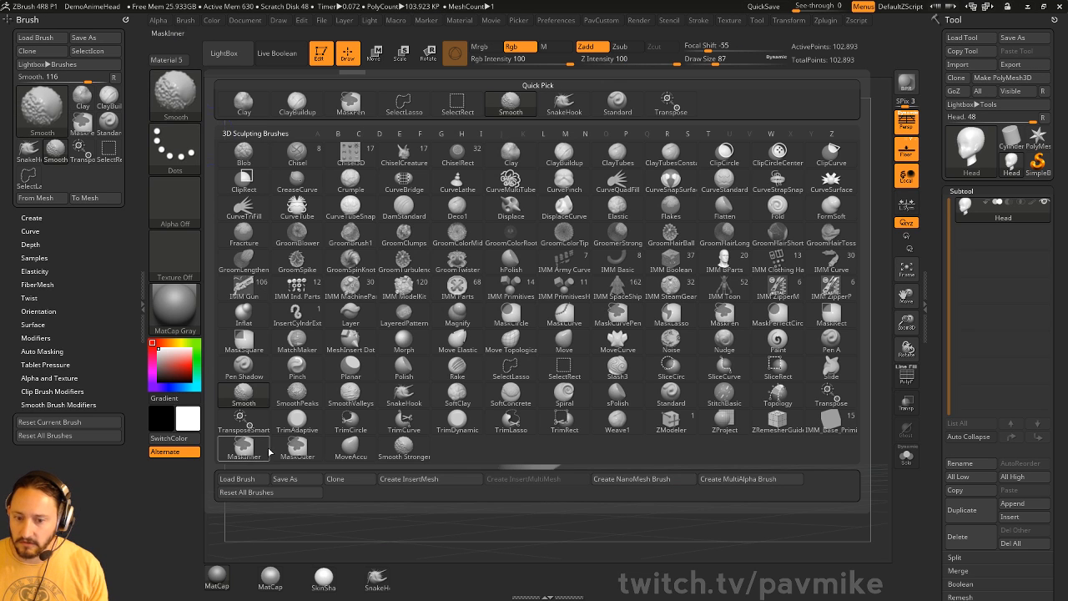
{"action": "key", "text": "Escape"}
{"action": "left_click_drag", "start_coordinate": [589, 307], "coordinate": [567, 361], "text": "shift"}
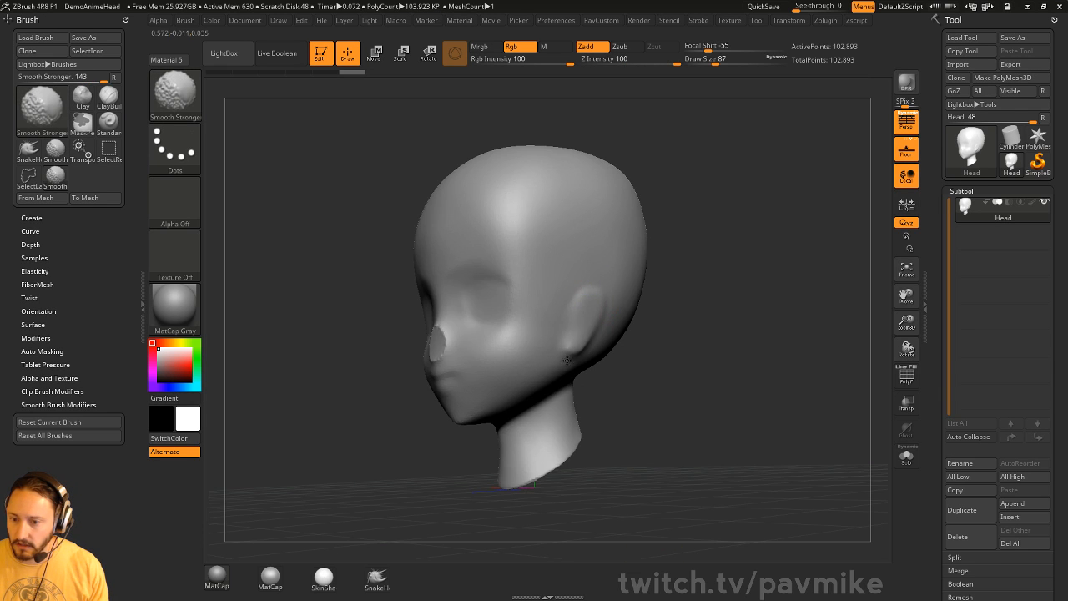
{"action": "left_click_drag", "start_coordinate": [595, 298], "coordinate": [582, 344], "text": "shift"}
{"action": "left_click_drag", "start_coordinate": [686, 313], "coordinate": [751, 325]}
{"action": "left_click_drag", "start_coordinate": [464, 334], "coordinate": [478, 373], "text": "shift"}
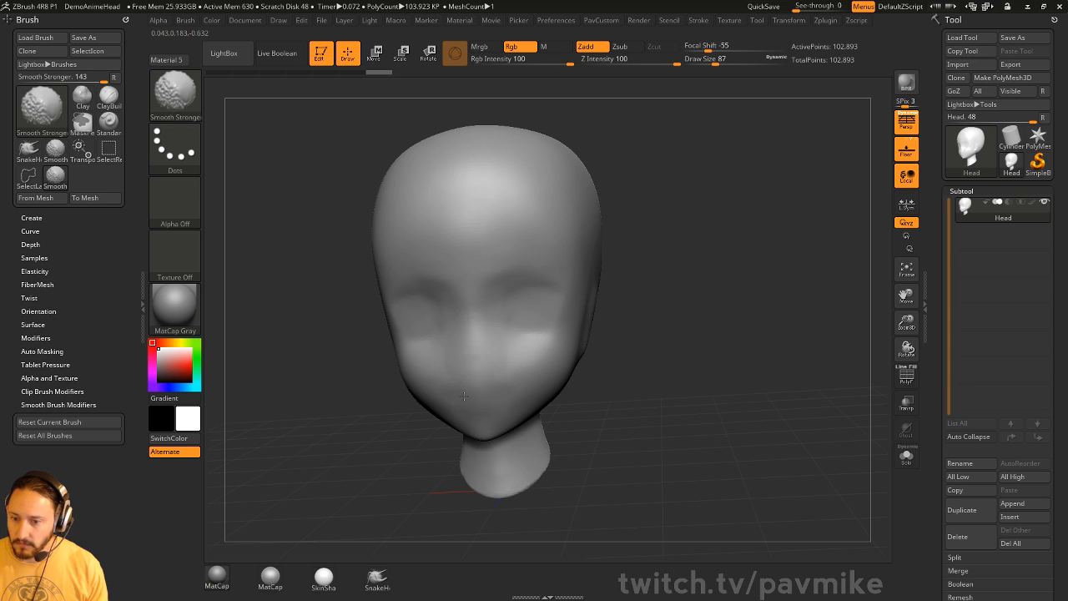
{"action": "mouse_move", "coordinate": [751, 297]}
{"action": "left_mouse_down", "text": "shift"}
{"action": "mouse_move", "coordinate": [795, 289]}
{"action": "mouse_move", "coordinate": [677, 293]}
{"action": "left_mouse_up", "text": "shift"}
{"action": "left_click_drag", "start_coordinate": [636, 341], "coordinate": [655, 360], "text": "shift"}
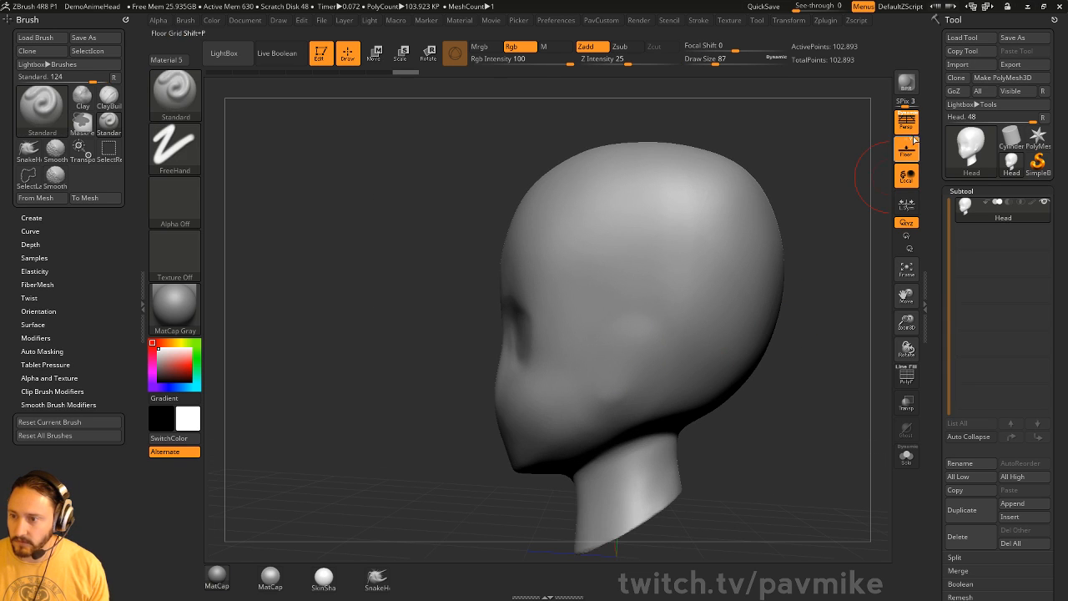
- Turn off Persp, re-DynaMesh the head, and return to front view with brush size 68
{"action": "left_click", "coordinate": [906, 123]}
{"action": "left_click_drag", "start_coordinate": [799, 217], "coordinate": [867, 214]}
{"action": "left_click_drag", "start_coordinate": [843, 201], "coordinate": [826, 287], "text": "ctrl"}
{"action": "left_click_drag", "start_coordinate": [753, 322], "coordinate": [739, 269], "text": "shift"}
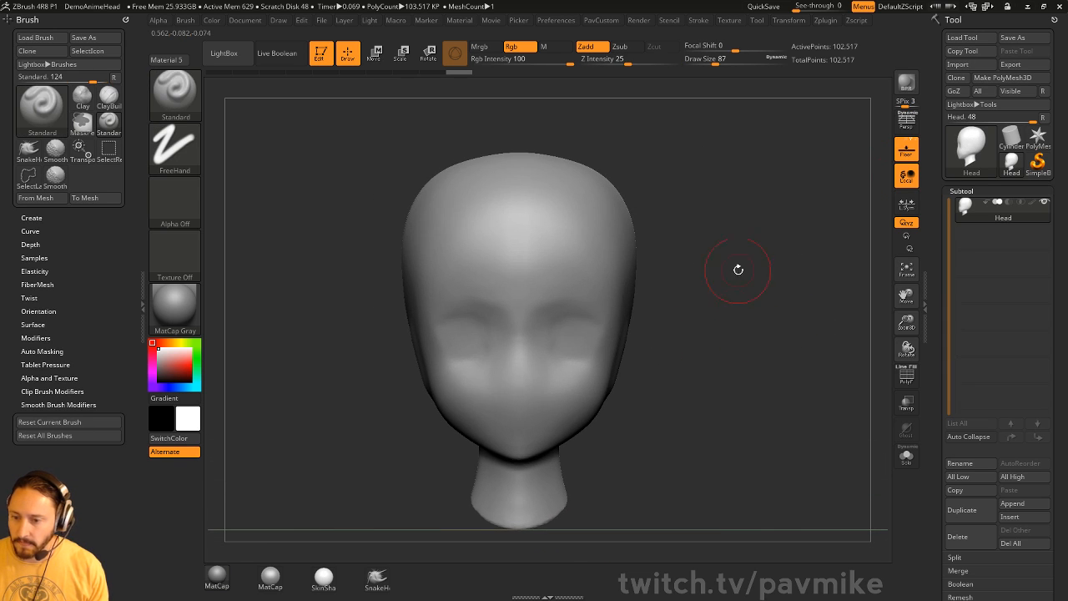
{"action": "key", "text": "bracketleft"}
{"action": "key", "text": "bracketleft"}
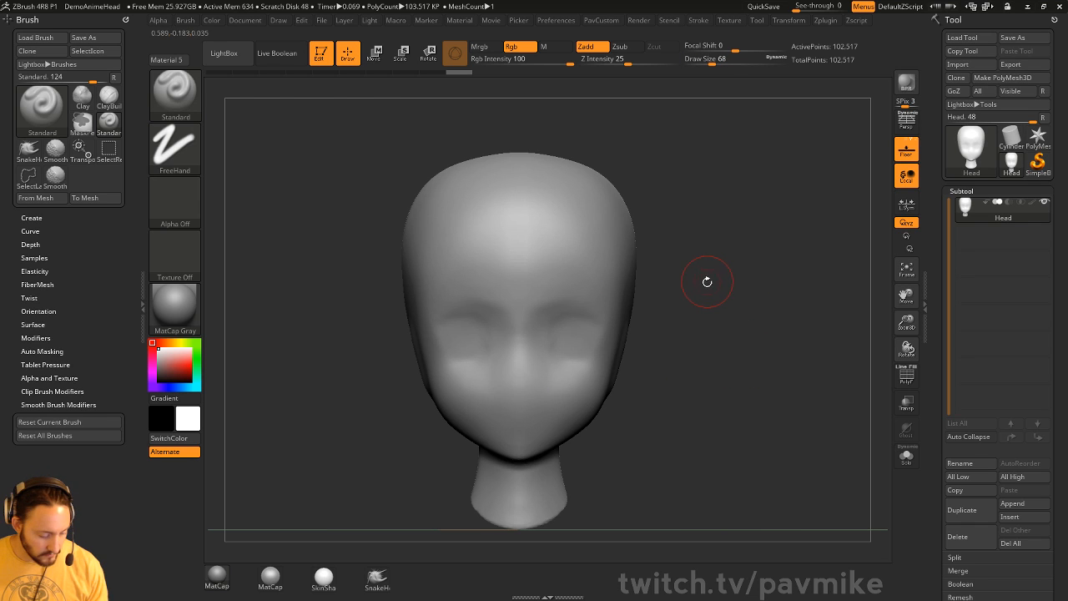
- Insert two symmetric IMM sphere eyes into the eye sockets
{"action": "key", "text": "m"}
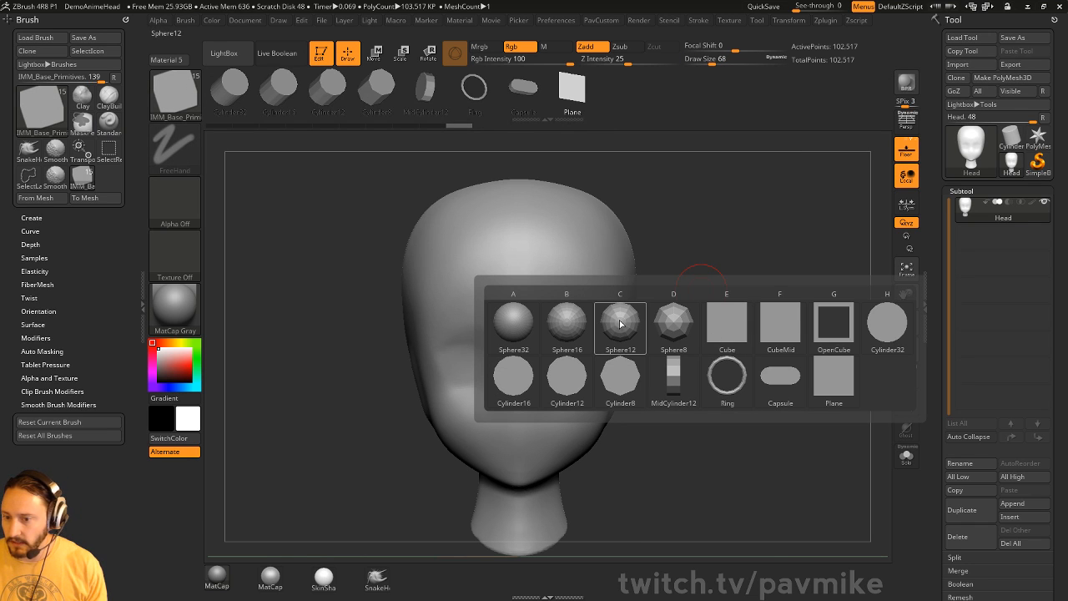
{"action": "key", "text": "b"}
{"action": "key", "text": "i"}
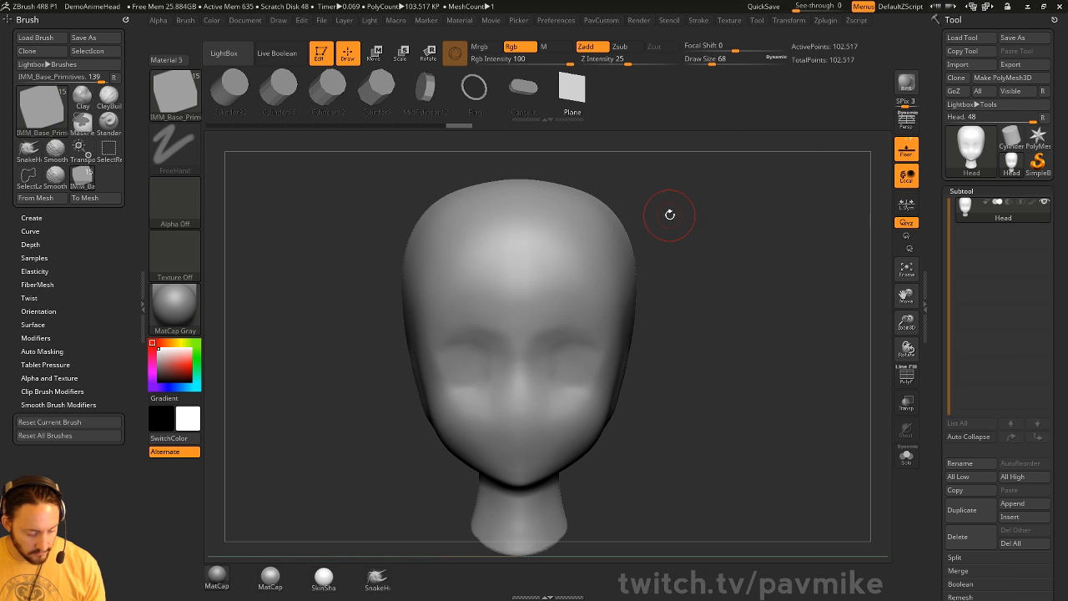
{"action": "key", "text": "m"}
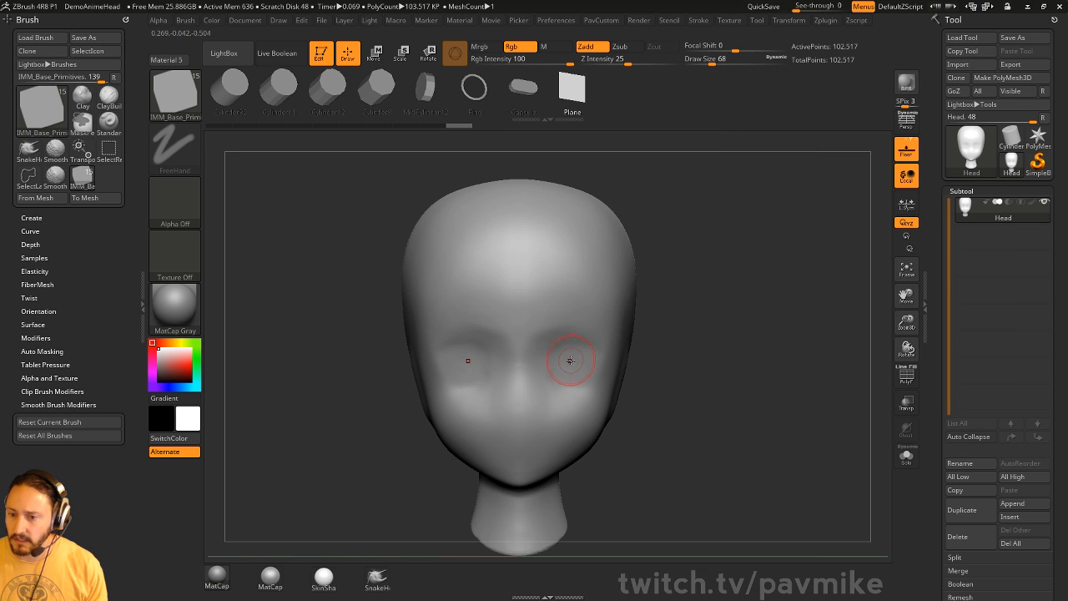
{"action": "left_click_drag", "start_coordinate": [569, 360], "coordinate": [621, 350]}
{"action": "left_click_drag", "start_coordinate": [709, 271], "coordinate": [772, 359]}
{"action": "key", "text": "ctrl+z"}
{"action": "left_click_drag", "start_coordinate": [631, 61], "coordinate": [691, 55]}
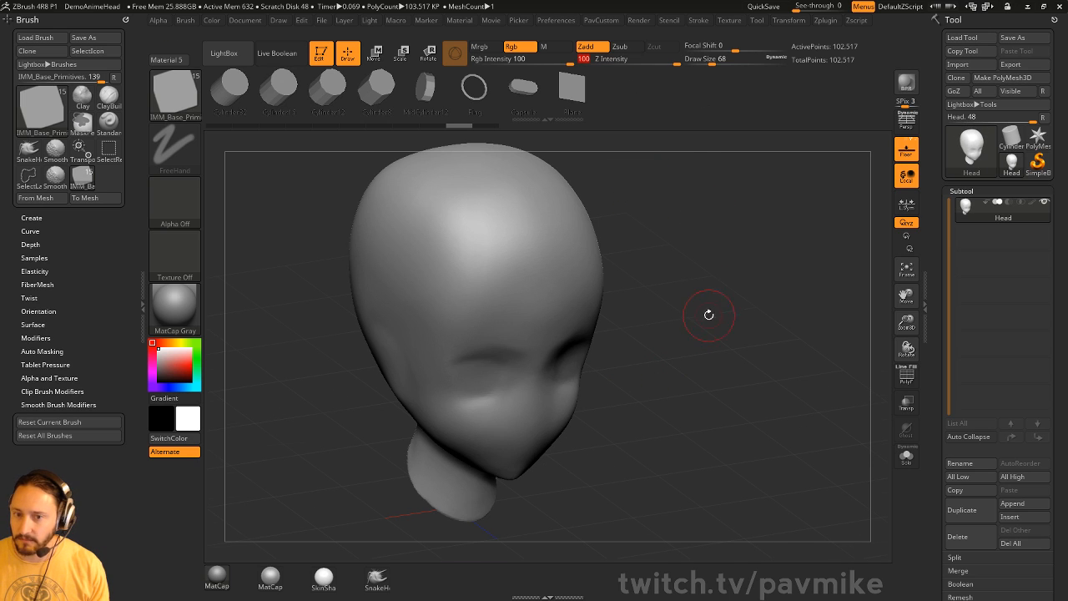
{"action": "left_click_drag", "start_coordinate": [709, 315], "coordinate": [699, 328], "text": "shift"}
{"action": "left_click_drag", "start_coordinate": [576, 368], "coordinate": [611, 362]}
{"action": "left_click_drag", "start_coordinate": [766, 329], "coordinate": [710, 338], "text": "shift"}
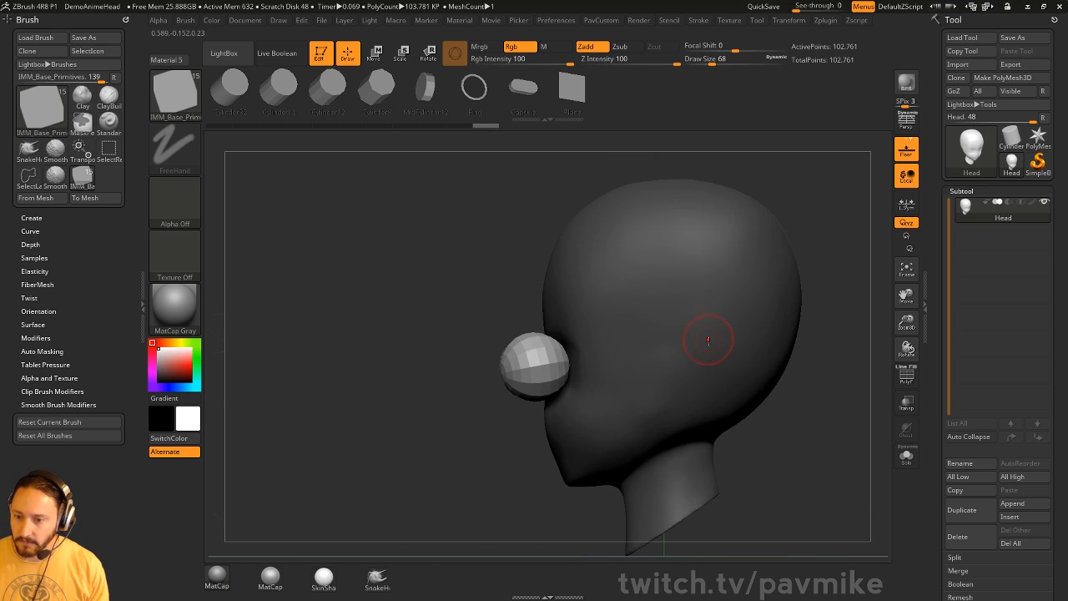
- Split the eyes into their own subtool and move and rotate them into the sockets
{"action": "key", "text": "space"}
{"action": "left_click", "coordinate": [706, 328]}
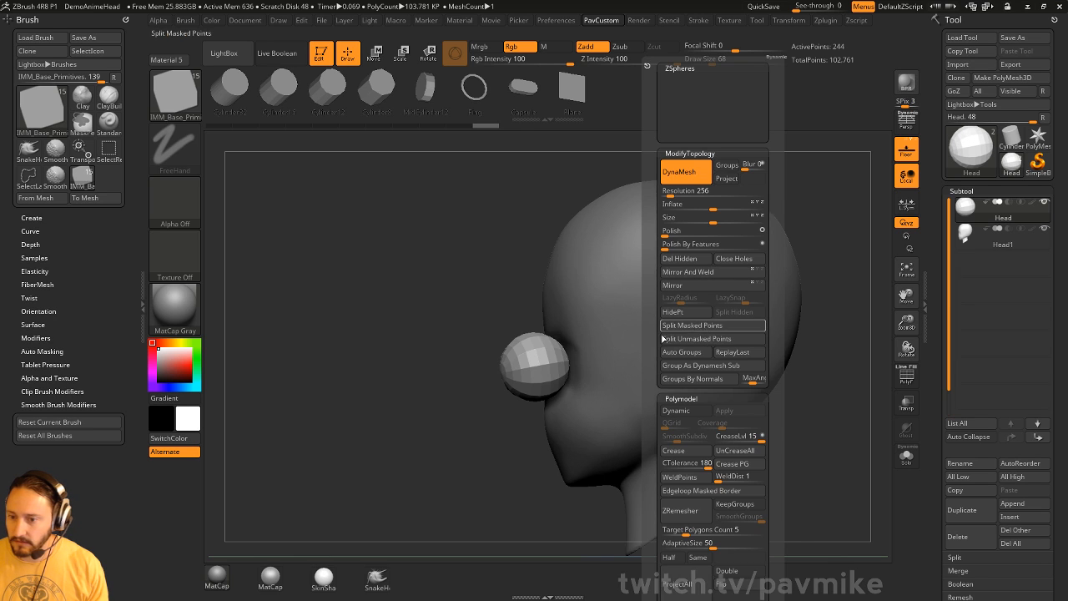
{"action": "key", "text": "w"}
{"action": "left_click_drag", "start_coordinate": [610, 316], "coordinate": [649, 309]}
{"action": "key", "text": "q"}
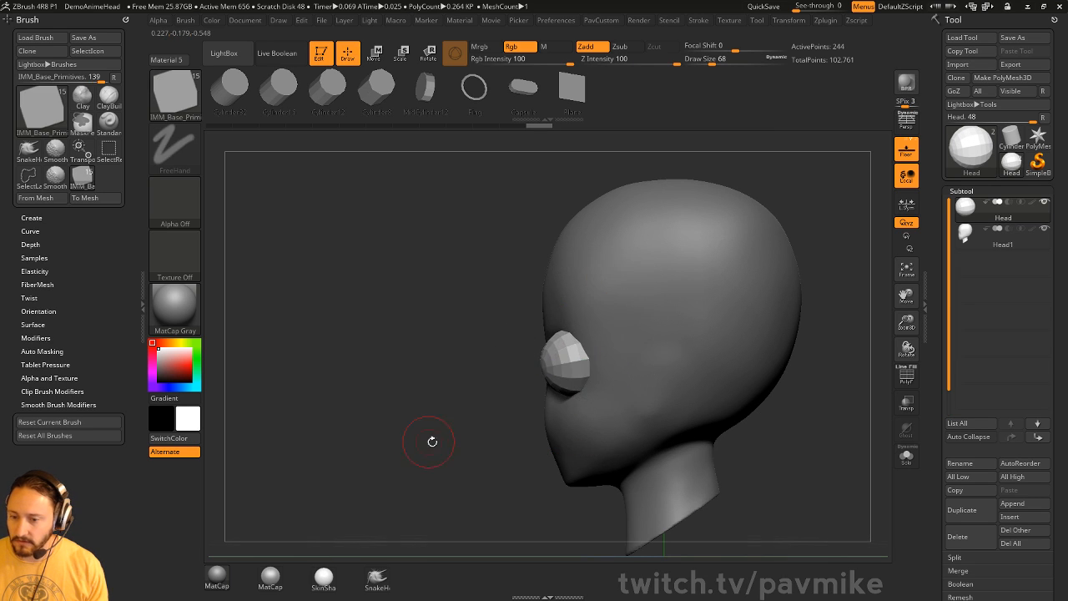
{"action": "left_click_drag", "start_coordinate": [431, 440], "coordinate": [490, 432], "text": "shift"}
{"action": "key", "text": "w"}
{"action": "left_click_drag", "start_coordinate": [653, 313], "coordinate": [638, 317]}
{"action": "key", "text": "q"}
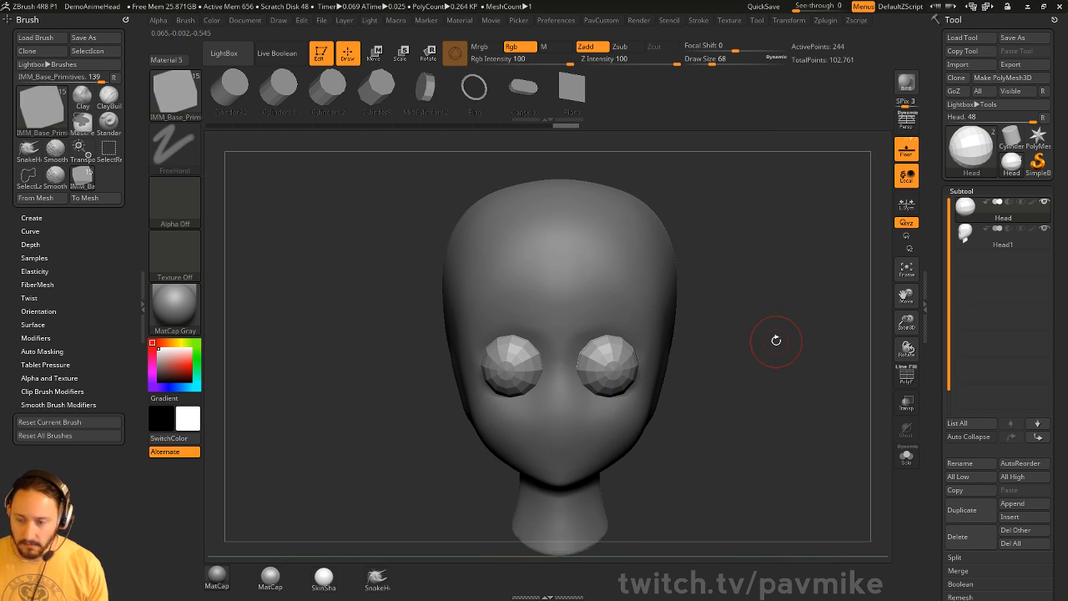
{"action": "key", "text": "e"}
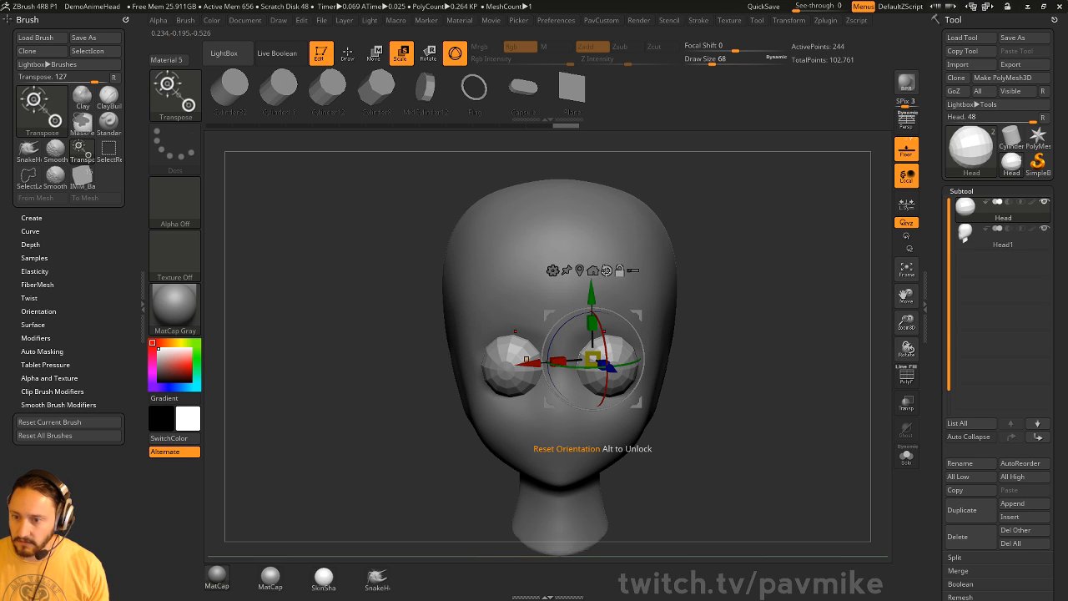
{"action": "left_click_drag", "start_coordinate": [648, 364], "coordinate": [638, 349]}
{"action": "key", "text": "q"}
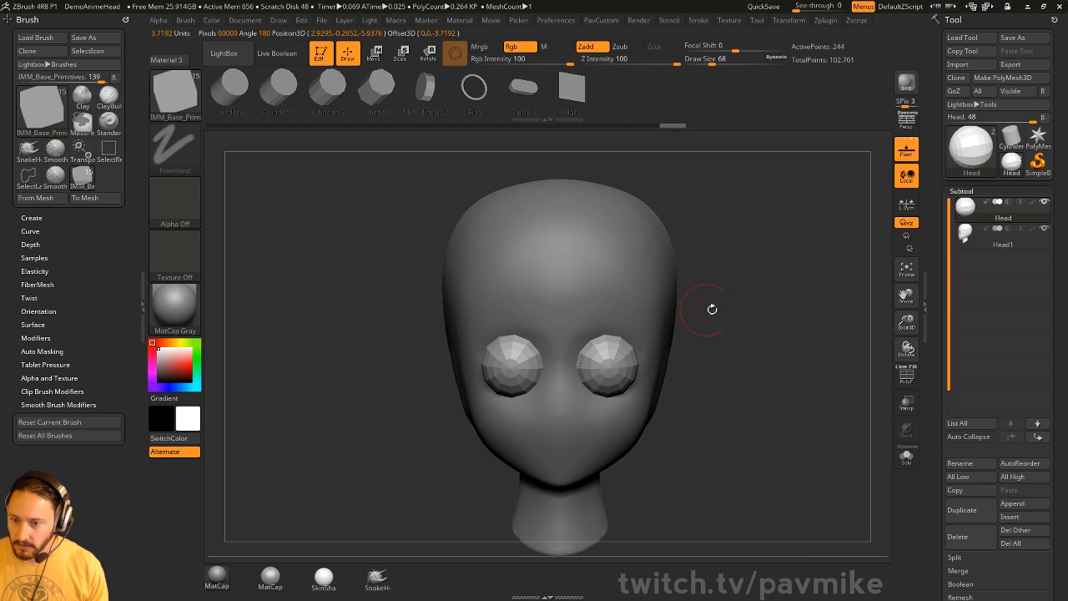
- Turn on Dynamic Subdiv for the eyes, always allowing it without asking
{"action": "key", "text": "d"}
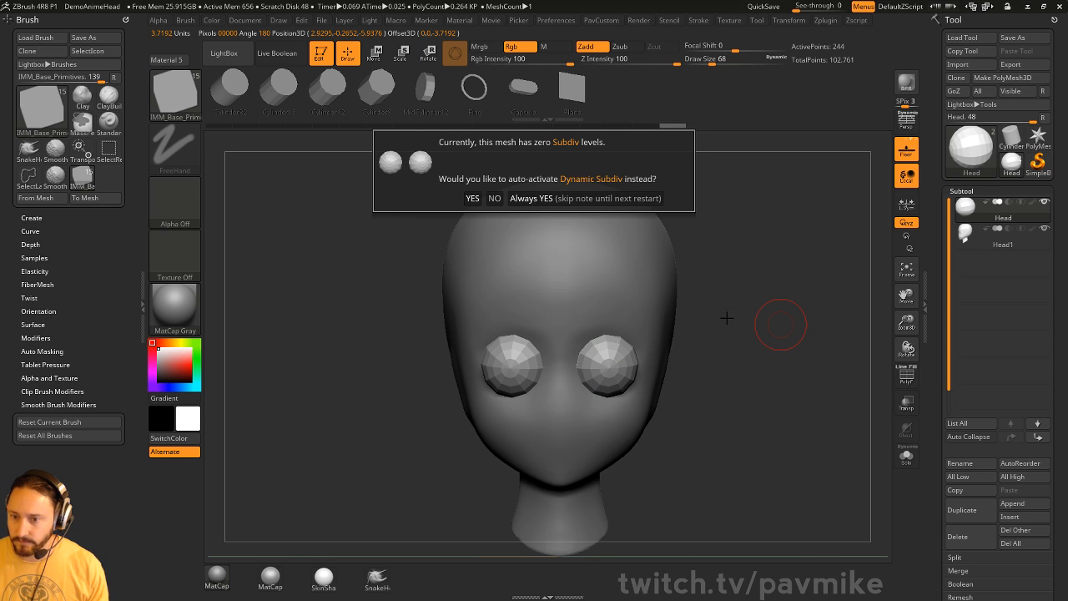
{"action": "left_click", "coordinate": [589, 199]}
{"action": "mouse_move", "coordinate": [789, 345]}
{"action": "left_mouse_down"}
{"action": "mouse_move", "coordinate": [720, 362]}
{"action": "mouse_move", "coordinate": [794, 350]}
{"action": "mouse_move", "coordinate": [734, 342]}
{"action": "mouse_move", "coordinate": [684, 396]}
{"action": "mouse_move", "coordinate": [773, 362]}
{"action": "mouse_move", "coordinate": [760, 311]}
{"action": "left_mouse_up"}
- Switch to the Standard brush with Draw Size 44 and face the head front-on
{"action": "key", "text": "b"}
{"action": "key", "text": "s"}
{"action": "key", "text": "t"}
{"action": "key", "text": "s"}
{"action": "mouse_move", "coordinate": [768, 358]}
{"action": "left_mouse_down"}
{"action": "mouse_move", "coordinate": [784, 353]}
{"action": "mouse_move", "coordinate": [756, 362]}
{"action": "left_mouse_up"}
{"action": "mouse_move", "coordinate": [816, 337]}
{"action": "left_mouse_down"}
{"action": "mouse_move", "coordinate": [767, 353]}
{"action": "mouse_move", "coordinate": [830, 373]}
{"action": "mouse_move", "coordinate": [782, 370]}
{"action": "mouse_move", "coordinate": [791, 373]}
{"action": "left_mouse_up"}
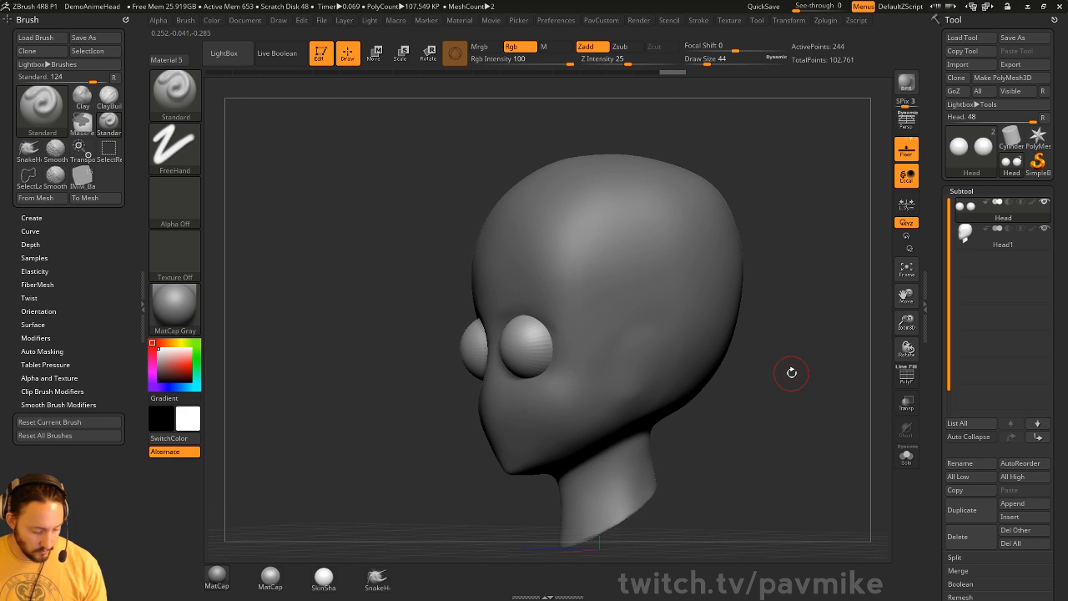
- Pick Cylinder12 in IMM_Base_Primitives, select the Head1 subtool, and open the brush library
{"action": "key", "text": "i"}
{"action": "key", "text": "m"}
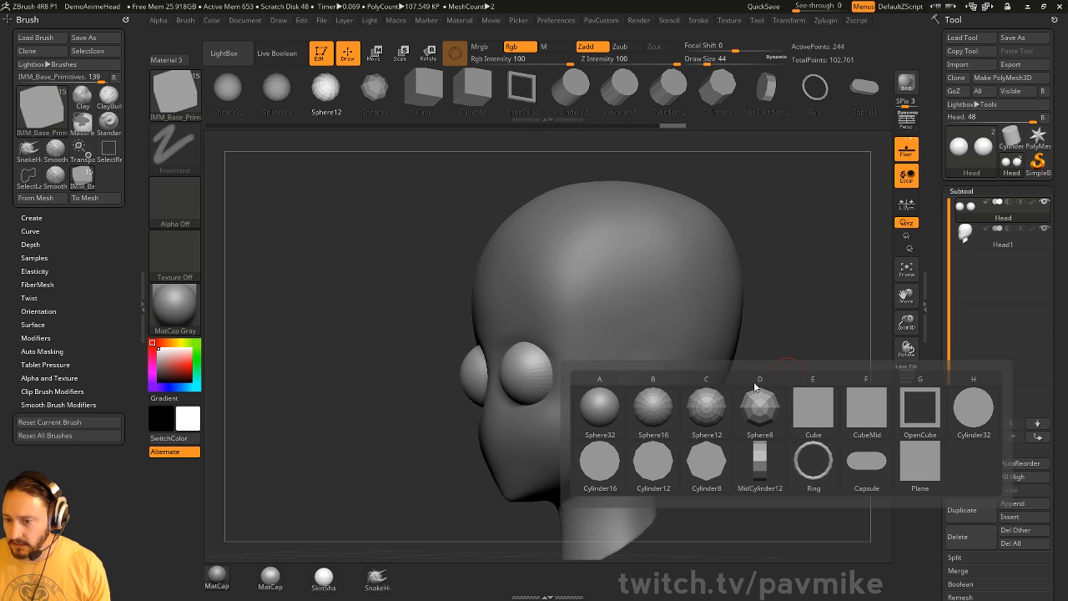
{"action": "left_click", "coordinate": [651, 456]}
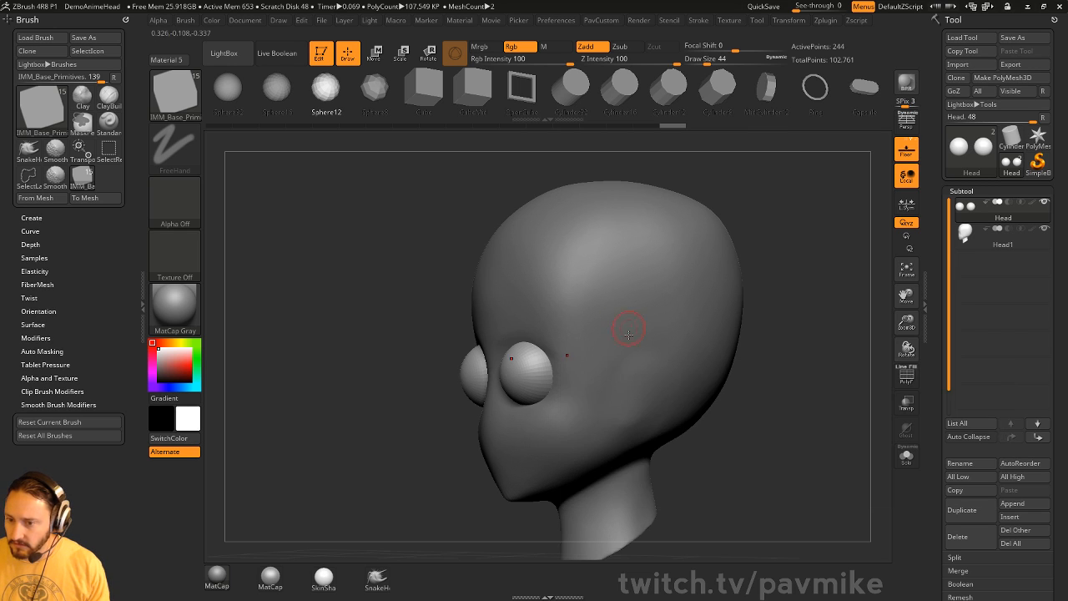
{"action": "mouse_move", "coordinate": [788, 345]}
{"action": "left_mouse_down"}
{"action": "mouse_move", "coordinate": [776, 345]}
{"action": "mouse_move", "coordinate": [784, 337]}
{"action": "left_mouse_up"}
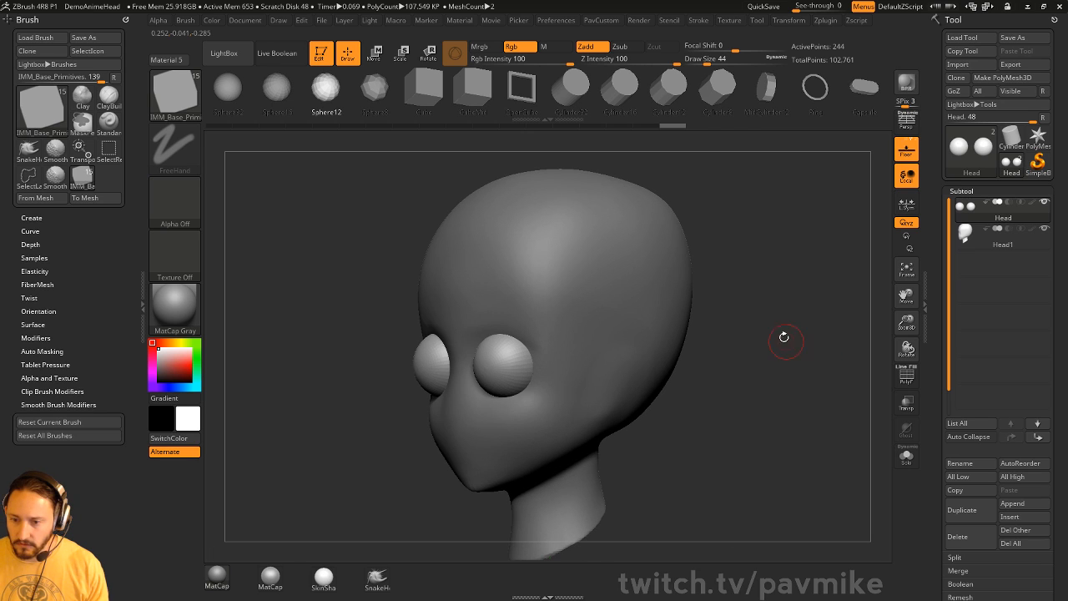
{"action": "left_click", "coordinate": [657, 352], "text": "alt"}
{"action": "key", "text": "b"}
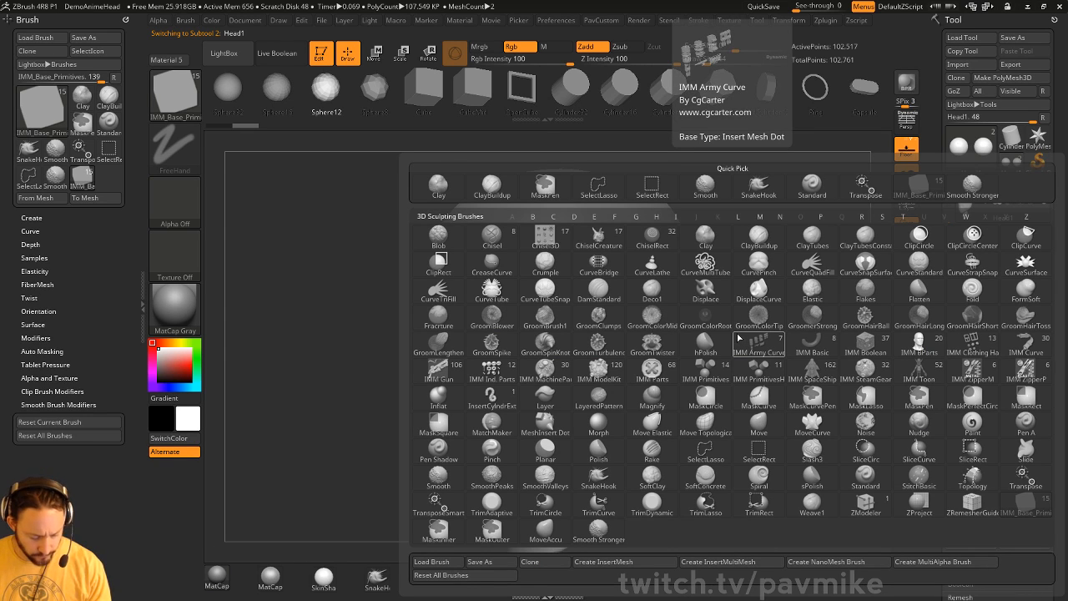
- Draw an ear shape on the side of the head with the CurveQuadFill brush
{"action": "key", "text": "c"}
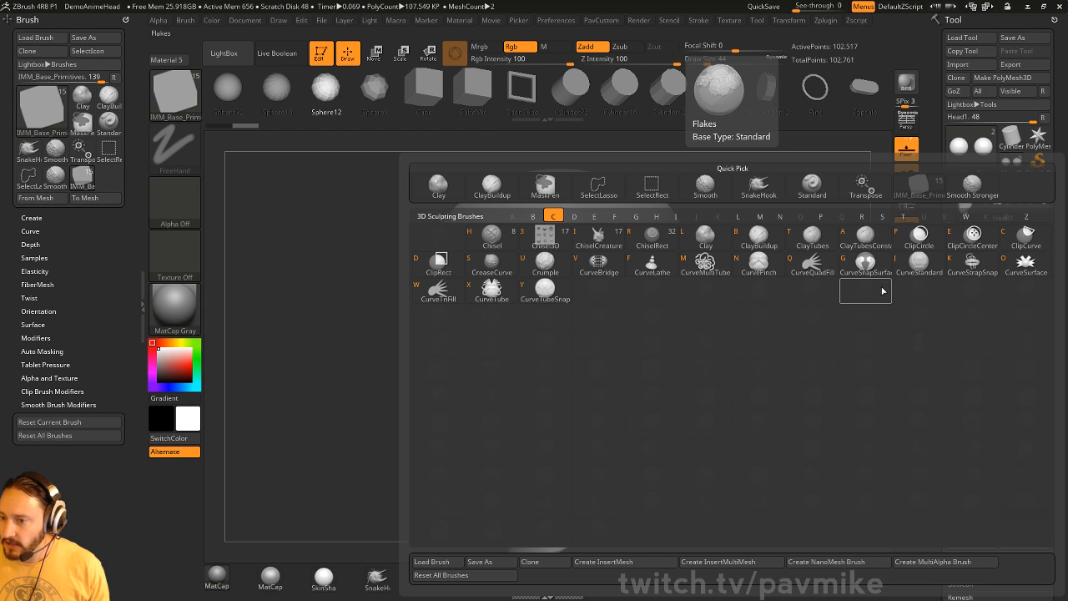
{"action": "key", "text": "q"}
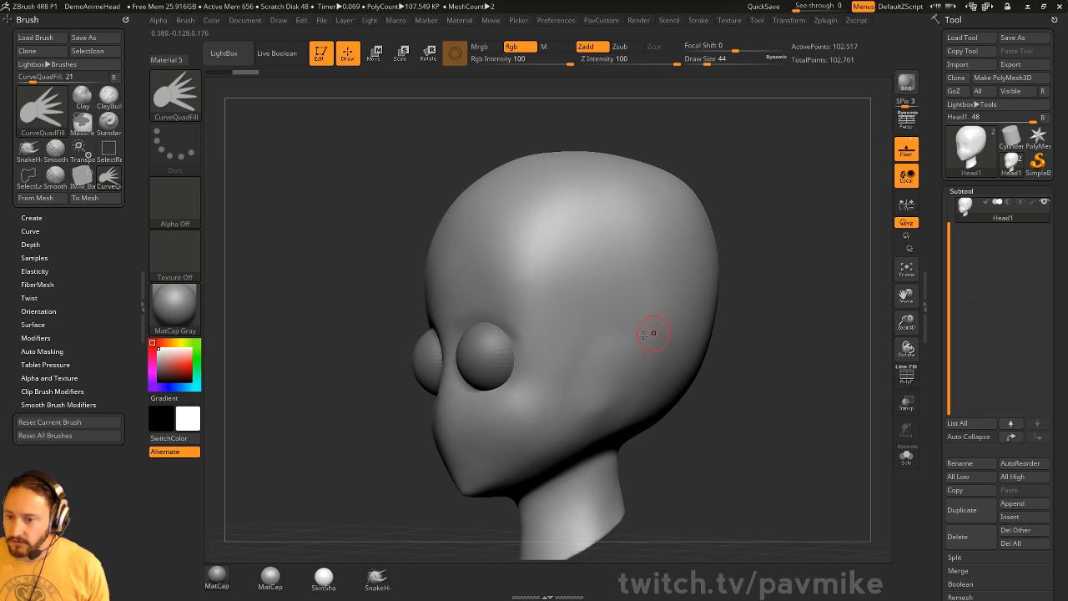
{"action": "left_click_drag", "start_coordinate": [623, 401], "coordinate": [569, 408]}
{"action": "mouse_move", "coordinate": [773, 364]}
{"action": "left_mouse_down"}
{"action": "mouse_move", "coordinate": [804, 386]}
{"action": "mouse_move", "coordinate": [780, 431]}
{"action": "mouse_move", "coordinate": [735, 461]}
{"action": "mouse_move", "coordinate": [797, 376]}
{"action": "mouse_move", "coordinate": [791, 355]}
{"action": "left_mouse_up"}
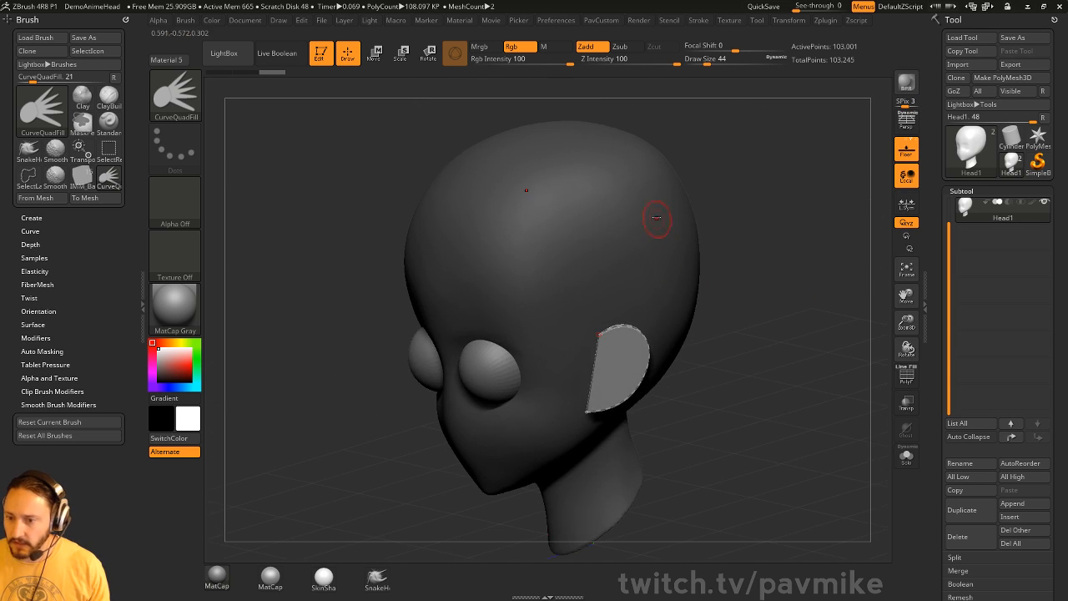
{"action": "left_click_drag", "start_coordinate": [824, 297], "coordinate": [716, 303]}
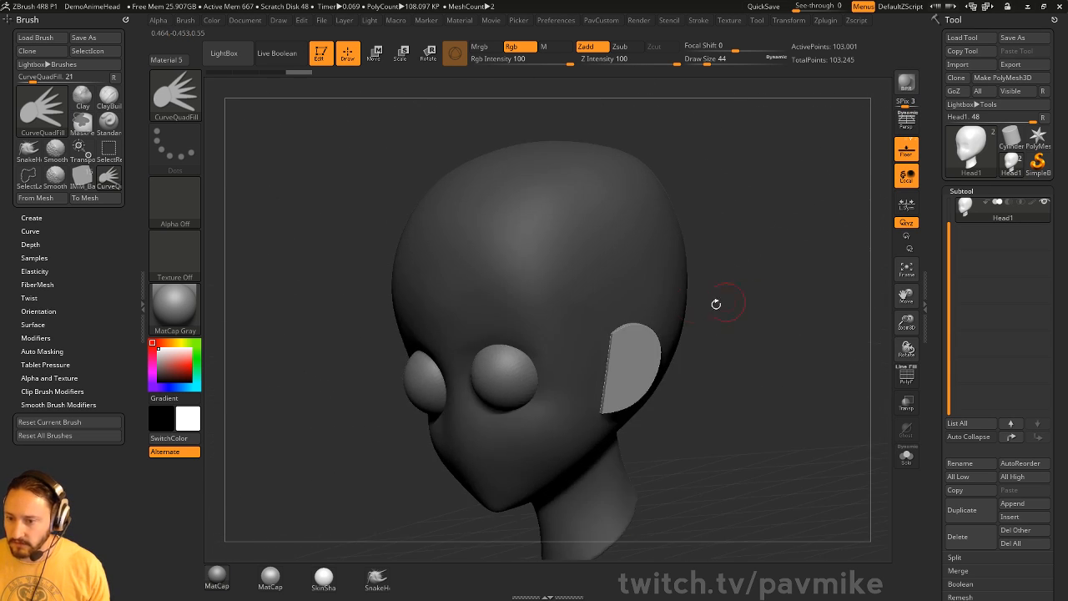
{"action": "left_click_drag", "start_coordinate": [804, 315], "coordinate": [827, 331]}
- Split the ears into their own subtool, rotate them outward and shift them slightly inward
{"action": "key", "text": "2"}
{"action": "left_click", "coordinate": [829, 338]}
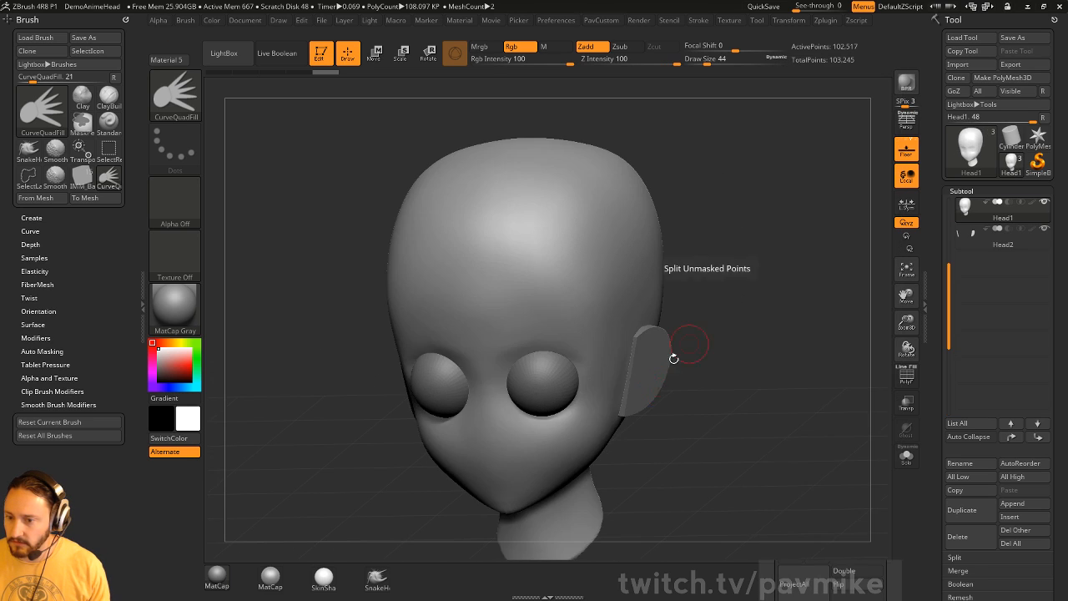
{"action": "left_click_drag", "start_coordinate": [747, 327], "coordinate": [758, 384]}
{"action": "left_click", "coordinate": [667, 331], "text": "alt"}
{"action": "left_click_drag", "start_coordinate": [758, 327], "coordinate": [778, 264]}
{"action": "key", "text": "w"}
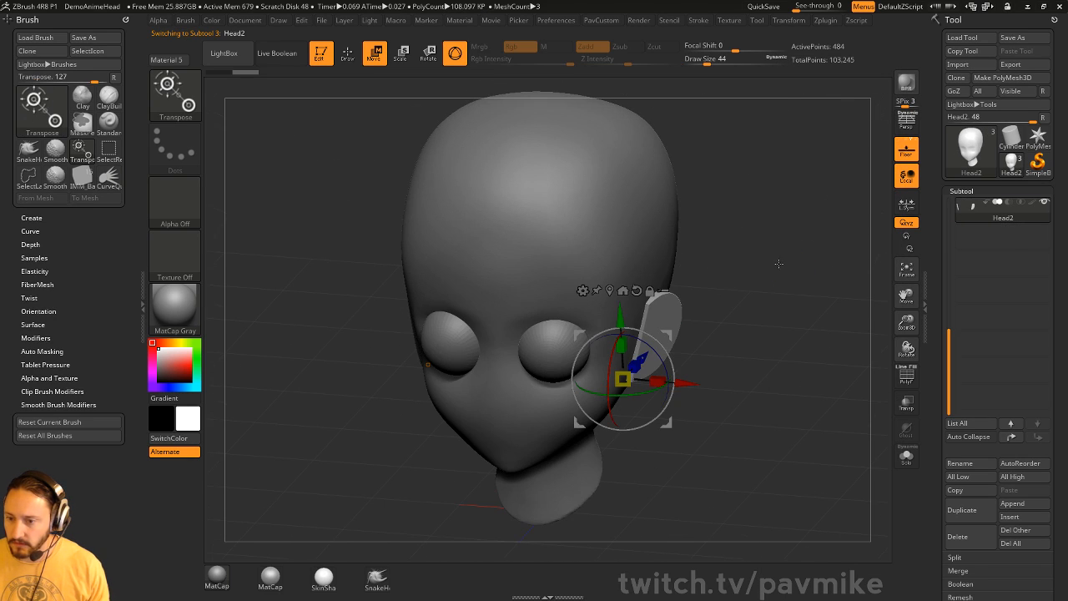
{"action": "left_click_drag", "start_coordinate": [639, 395], "coordinate": [602, 392]}
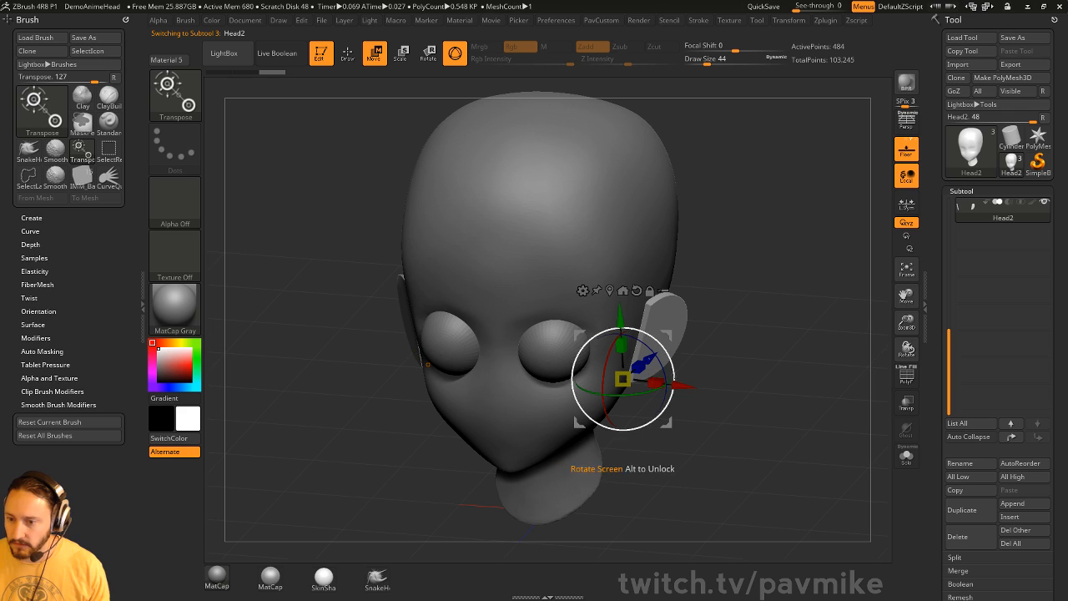
{"action": "left_click_drag", "start_coordinate": [684, 384], "coordinate": [678, 384]}
{"action": "key", "text": "q"}
{"action": "mouse_move", "coordinate": [754, 353]}
{"action": "left_mouse_down"}
{"action": "mouse_move", "coordinate": [775, 339]}
{"action": "mouse_move", "coordinate": [772, 321]}
{"action": "mouse_move", "coordinate": [779, 328]}
{"action": "left_mouse_up"}
- Switch back to the Standard brush and reselect the Head1 mesh
{"action": "key", "text": "b"}
{"action": "key", "text": "s"}
{"action": "key", "text": "t"}
{"action": "left_click", "coordinate": [576, 365], "text": "alt"}
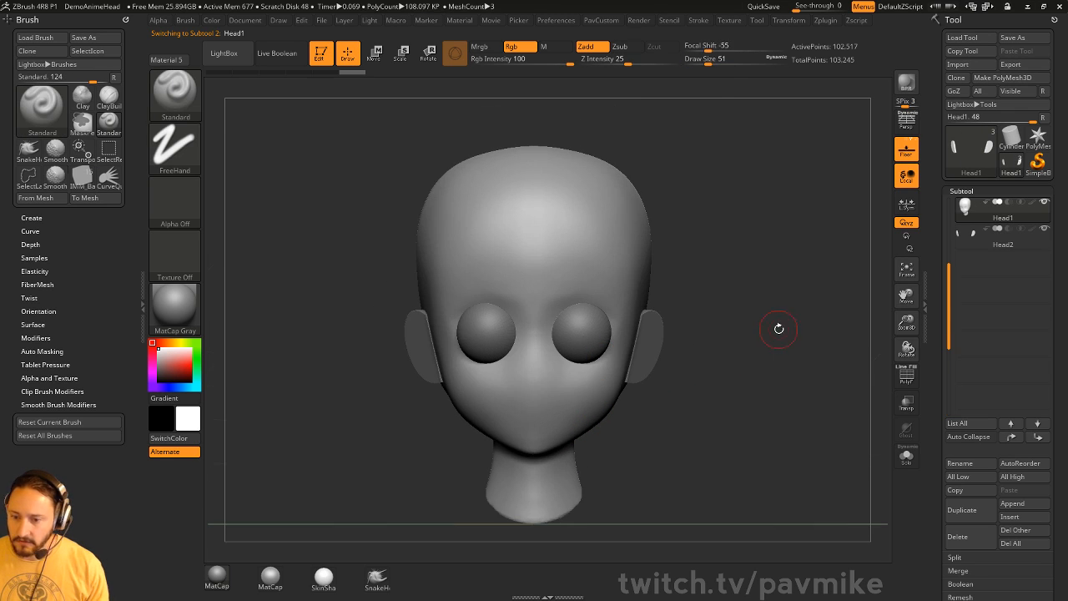
- Insert a Sphere32 nose in the middle of the face and split it into its own part
{"action": "key", "text": "b"}
{"action": "key", "text": "i"}
{"action": "key", "text": "p"}
{"action": "key", "text": "m"}
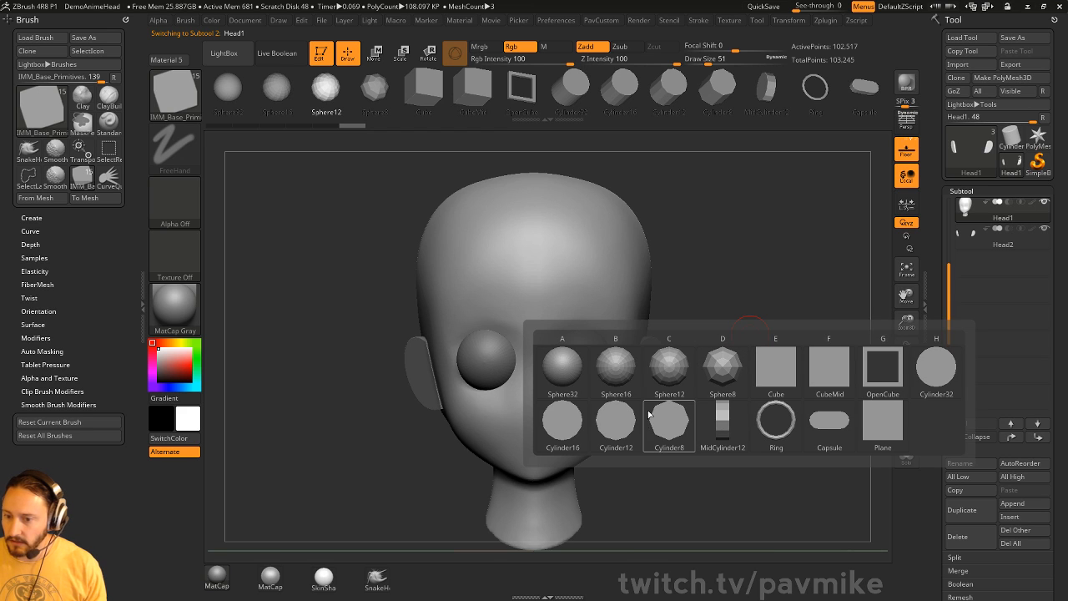
{"action": "left_click", "coordinate": [570, 371]}
{"action": "left_click_drag", "start_coordinate": [710, 322], "coordinate": [715, 288], "text": "alt"}
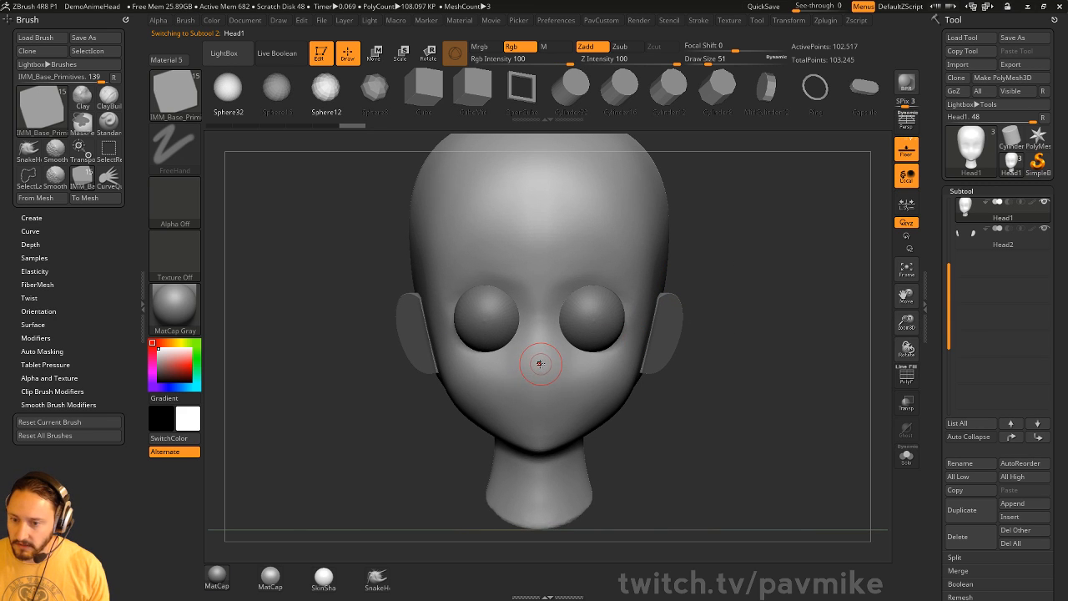
{"action": "left_click_drag", "start_coordinate": [539, 373], "coordinate": [539, 383]}
{"action": "left_click_drag", "start_coordinate": [748, 363], "coordinate": [687, 357]}
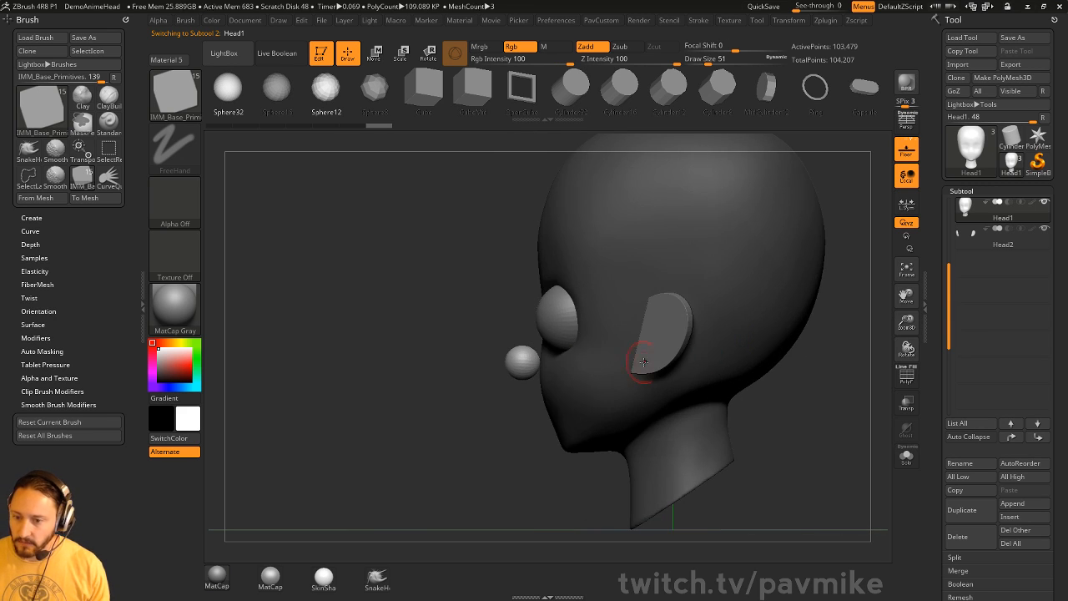
{"action": "mouse_move", "coordinate": [855, 338]}
{"action": "left_mouse_down"}
{"action": "mouse_move", "coordinate": [885, 360]}
{"action": "mouse_move", "coordinate": [870, 354]}
{"action": "left_mouse_up"}
{"action": "key", "text": "2"}
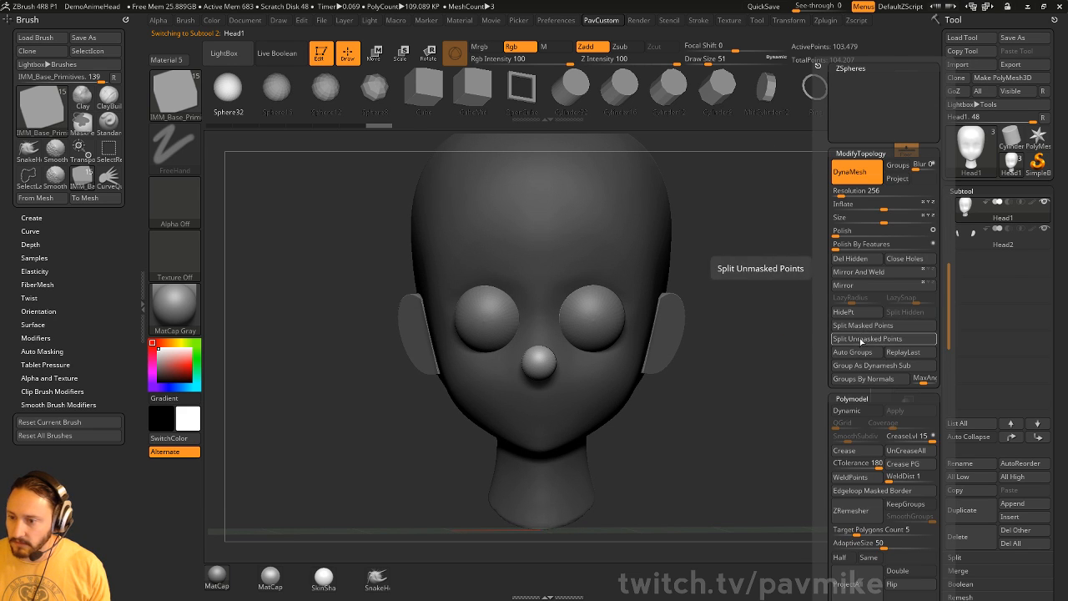
{"action": "left_click", "coordinate": [860, 339]}
- Select the nose sphere and move it back toward the face in side profile
{"action": "left_click_drag", "start_coordinate": [767, 367], "coordinate": [551, 380]}
{"action": "key", "text": "b"}
{"action": "key", "text": "s"}
{"action": "key", "text": "t"}
{"action": "left_click", "coordinate": [542, 337], "text": "alt"}
{"action": "key", "text": "w"}
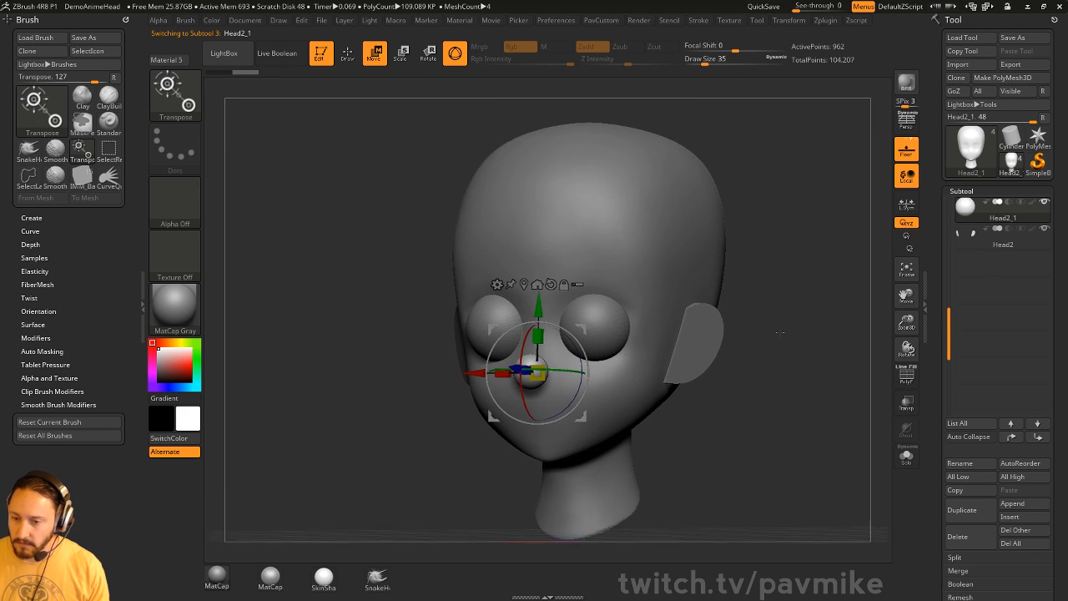
{"action": "left_click_drag", "start_coordinate": [779, 335], "coordinate": [603, 340], "text": "shift"}
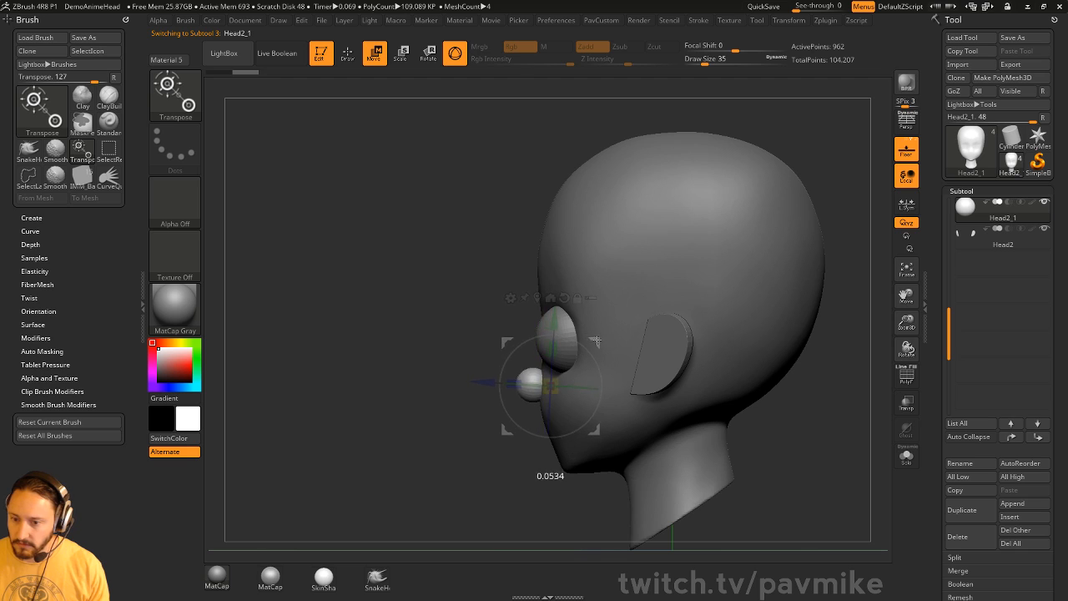
{"action": "left_click_drag", "start_coordinate": [426, 469], "coordinate": [559, 474], "text": "shift"}
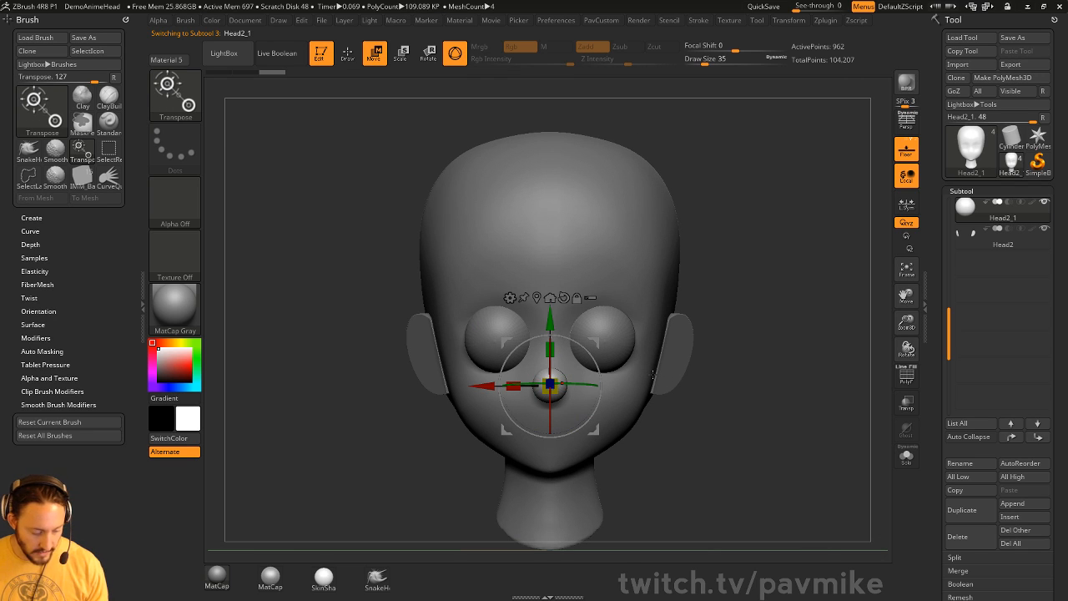
- Copy the nose sphere onto the cheek, mirror it, and push both cheek spheres back into the face
{"action": "left_click_drag", "start_coordinate": [482, 385], "coordinate": [550, 386], "text": "ctrl"}
{"action": "key", "text": "q"}
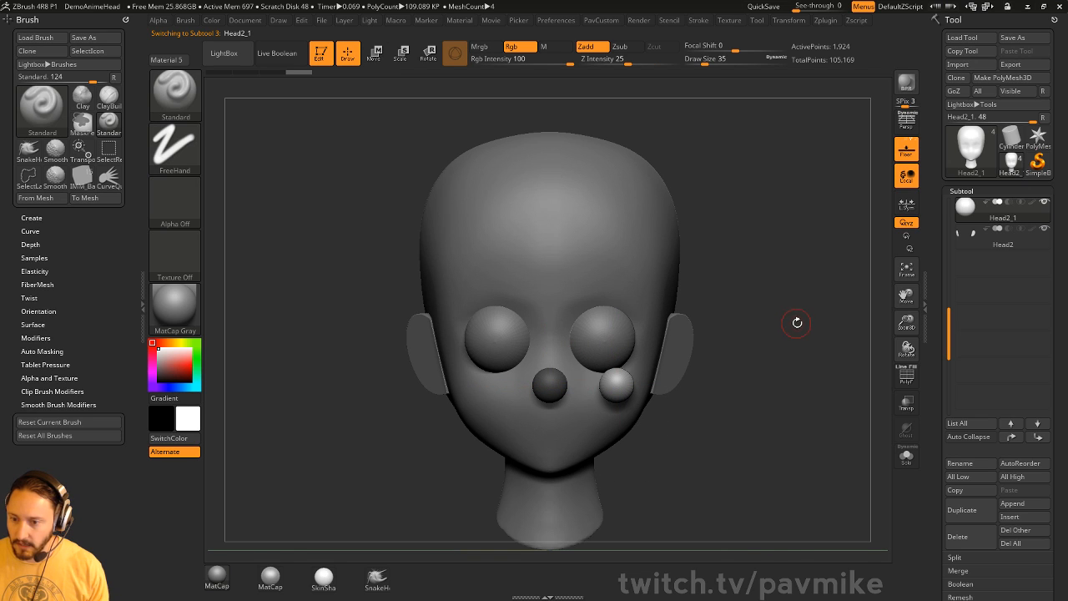
{"action": "key", "text": "grave"}
{"action": "left_click", "coordinate": [773, 271]}
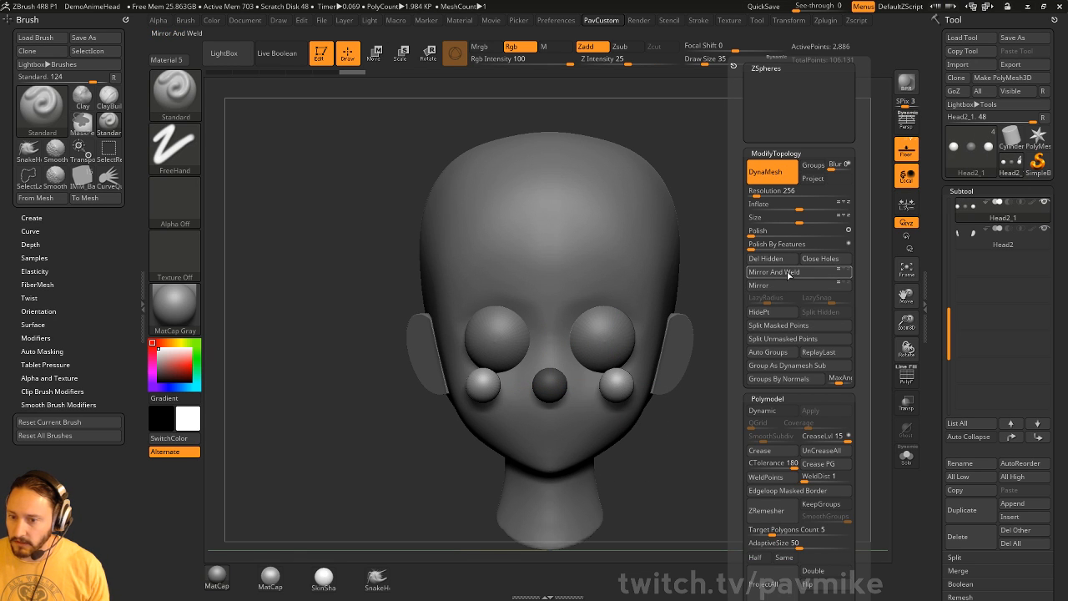
{"action": "left_click_drag", "start_coordinate": [760, 334], "coordinate": [668, 353]}
{"action": "key", "text": "w"}
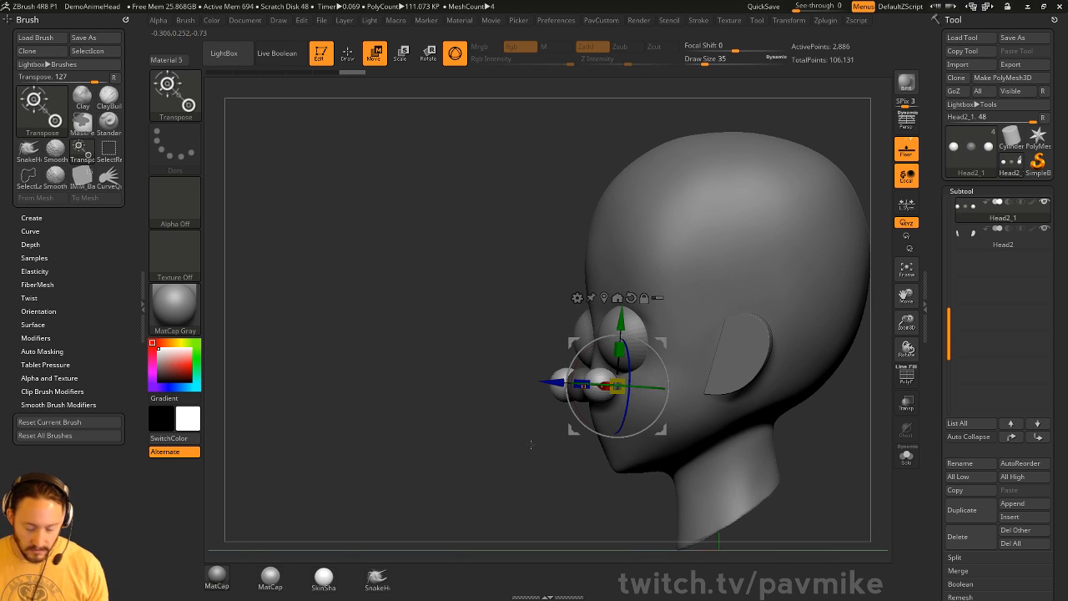
{"action": "left_click_drag", "start_coordinate": [530, 445], "coordinate": [511, 443], "text": "shift"}
{"action": "left_click_drag", "start_coordinate": [573, 430], "coordinate": [606, 437]}
{"action": "key", "text": "q"}
- Enlarge both cheek spheres, each scaling around its own centre
{"action": "mouse_move", "coordinate": [508, 476]}
{"action": "left_mouse_down"}
{"action": "mouse_move", "coordinate": [558, 483]}
{"action": "mouse_move", "coordinate": [758, 387]}
{"action": "left_mouse_up"}
{"action": "key", "text": "e"}
{"action": "left_click_drag", "start_coordinate": [654, 392], "coordinate": [689, 379]}
{"action": "key", "text": "ctrl+z"}
{"action": "left_click", "coordinate": [907, 209]}
{"action": "left_click_drag", "start_coordinate": [758, 349], "coordinate": [809, 360]}
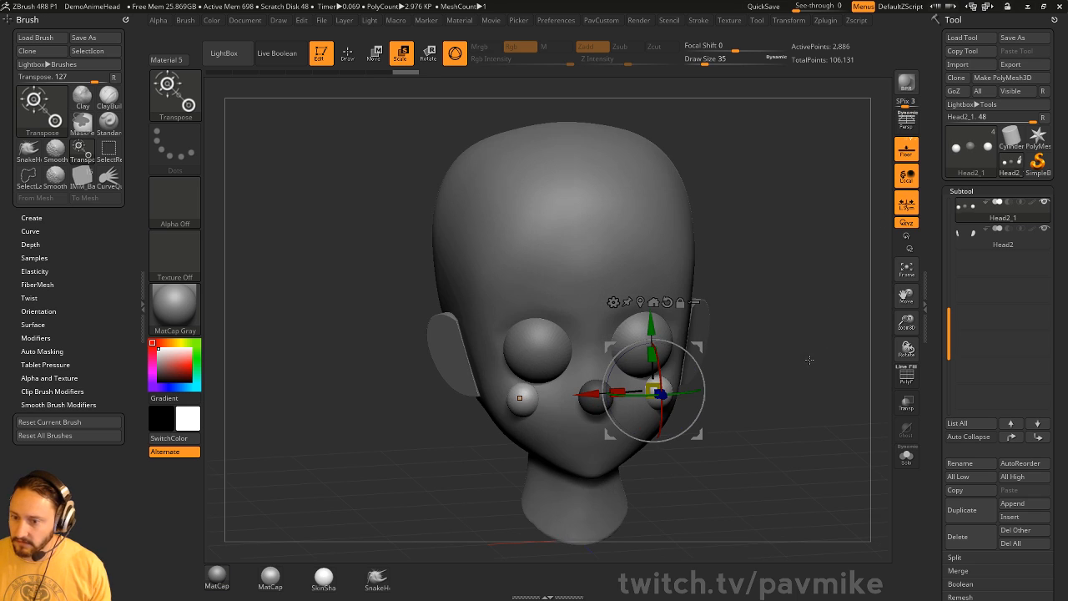
{"action": "left_click_drag", "start_coordinate": [655, 390], "coordinate": [696, 373]}
{"action": "key", "text": "q"}
- Use the Move brush to stretch the cheeks back toward the ears into flattened, puffy pads
{"action": "left_click_drag", "start_coordinate": [777, 335], "coordinate": [659, 340]}
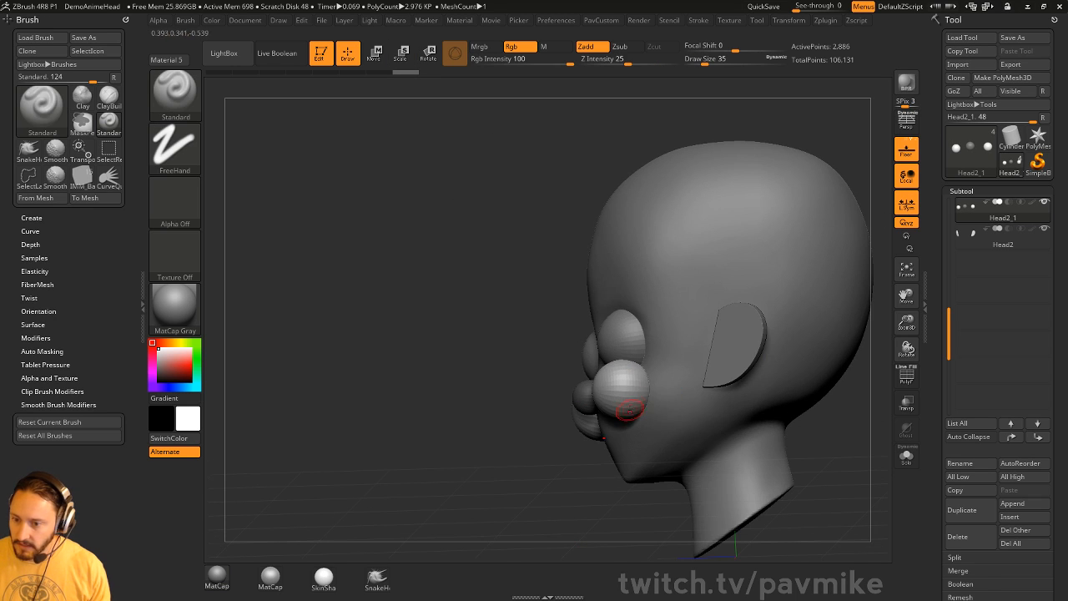
{"action": "key", "text": "b"}
{"action": "key", "text": "m"}
{"action": "key", "text": "v"}
{"action": "mouse_move", "coordinate": [620, 391]}
{"action": "left_mouse_down"}
{"action": "mouse_move", "coordinate": [650, 389]}
{"action": "mouse_move", "coordinate": [646, 401]}
{"action": "mouse_move", "coordinate": [650, 390]}
{"action": "left_mouse_up"}
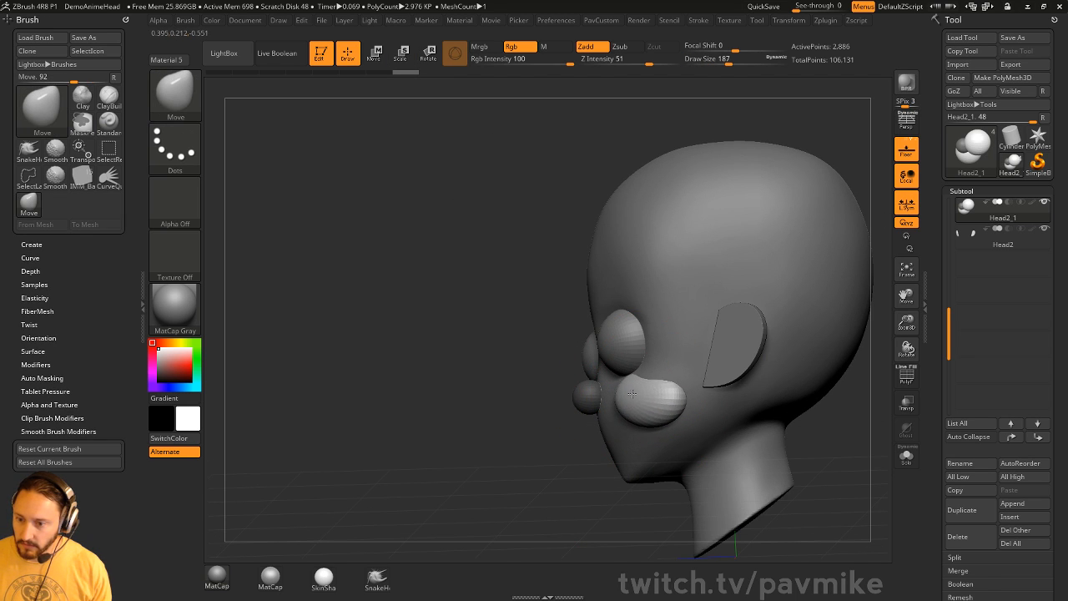
{"action": "mouse_move", "coordinate": [566, 463]}
{"action": "left_mouse_down"}
{"action": "mouse_move", "coordinate": [619, 464]}
{"action": "mouse_move", "coordinate": [647, 447]}
{"action": "mouse_move", "coordinate": [646, 409]}
{"action": "mouse_move", "coordinate": [696, 427]}
{"action": "left_mouse_up"}
{"action": "key", "text": "s"}
{"action": "left_click_drag", "start_coordinate": [647, 416], "coordinate": [655, 389]}
{"action": "key", "text": "s"}
{"action": "left_click_drag", "start_coordinate": [609, 393], "coordinate": [606, 391]}
{"action": "left_click_drag", "start_coordinate": [622, 427], "coordinate": [625, 416]}
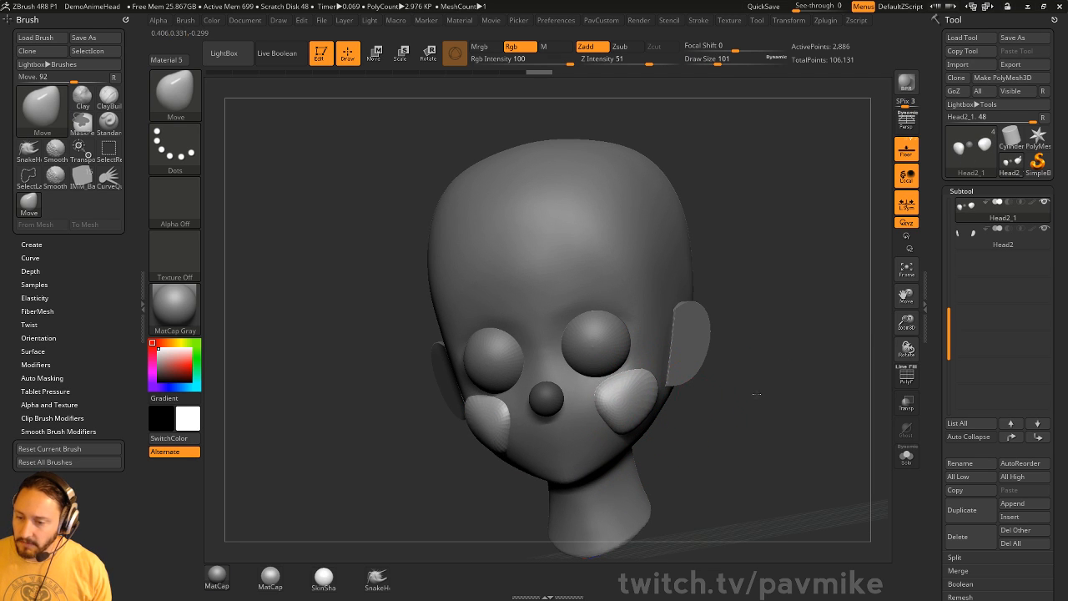
{"action": "left_click_drag", "start_coordinate": [756, 396], "coordinate": [667, 409]}
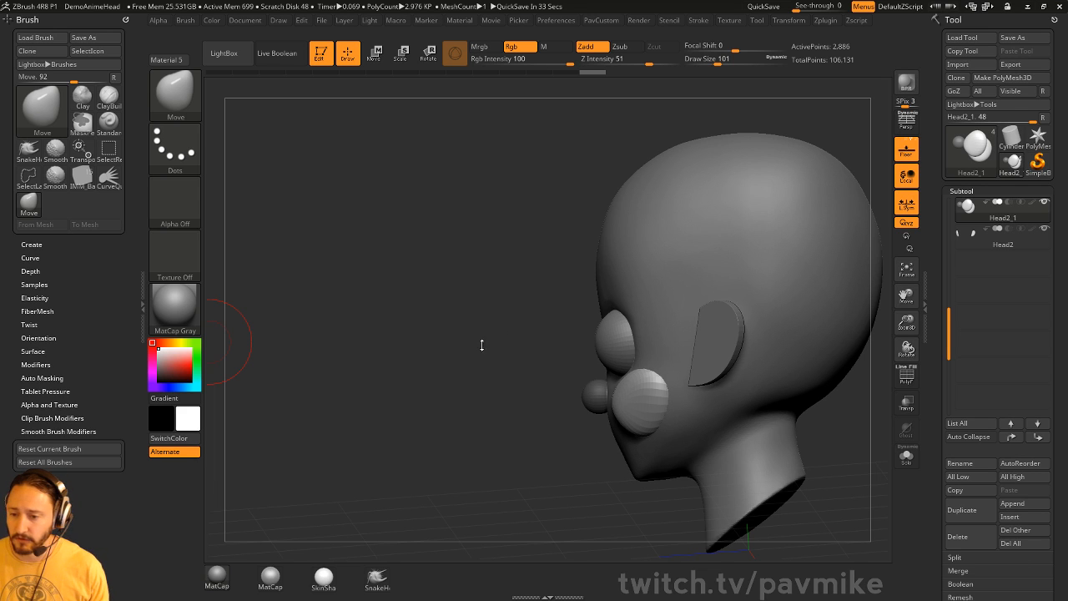
- Reduce the brush size and turn off brush outline alignment to the surface in preferences
{"action": "mouse_move", "coordinate": [482, 345]}
{"action": "left_mouse_down"}
{"action": "mouse_move", "coordinate": [507, 305]}
{"action": "mouse_move", "coordinate": [663, 380]}
{"action": "left_mouse_up"}
{"action": "key", "text": "s"}
{"action": "right_click_drag", "start_coordinate": [684, 209], "coordinate": [672, 236], "text": "alt"}
{"action": "left_click", "coordinate": [556, 20]}
{"action": "key", "text": "shift"}
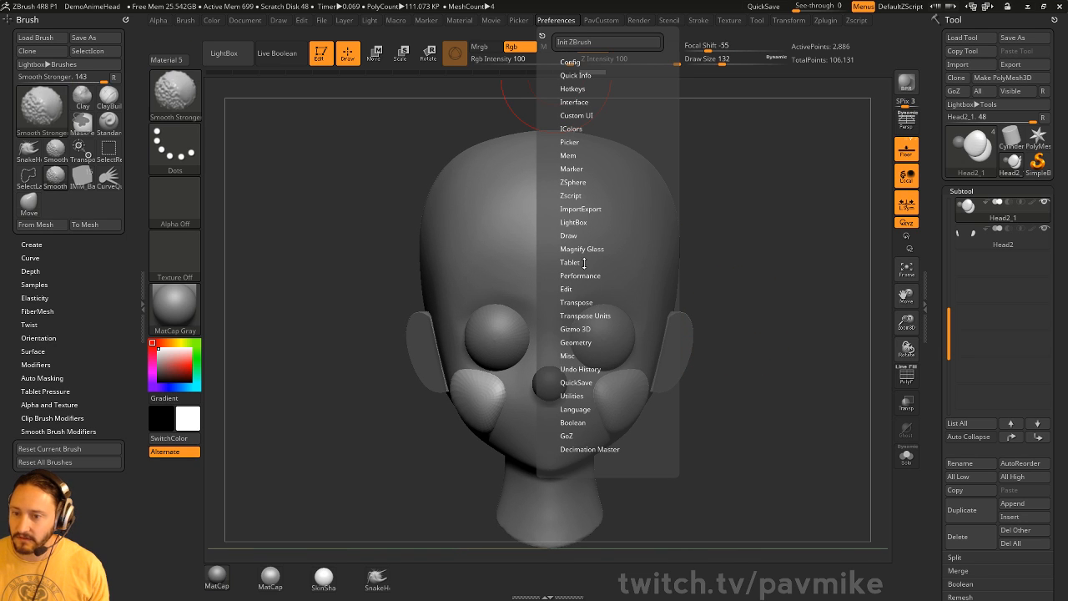
{"action": "left_click", "coordinate": [568, 289]}
{"action": "left_click", "coordinate": [603, 367]}
{"action": "left_click_drag", "start_coordinate": [714, 369], "coordinate": [593, 371]}
{"action": "key", "text": "s"}
- Duplicate the eyes subtool, show the wireframe, and delete the copy's lower subdivision levels
{"action": "left_click", "coordinate": [589, 336], "text": "alt"}
{"action": "left_click_drag", "start_coordinate": [819, 305], "coordinate": [745, 301], "text": "alt"}
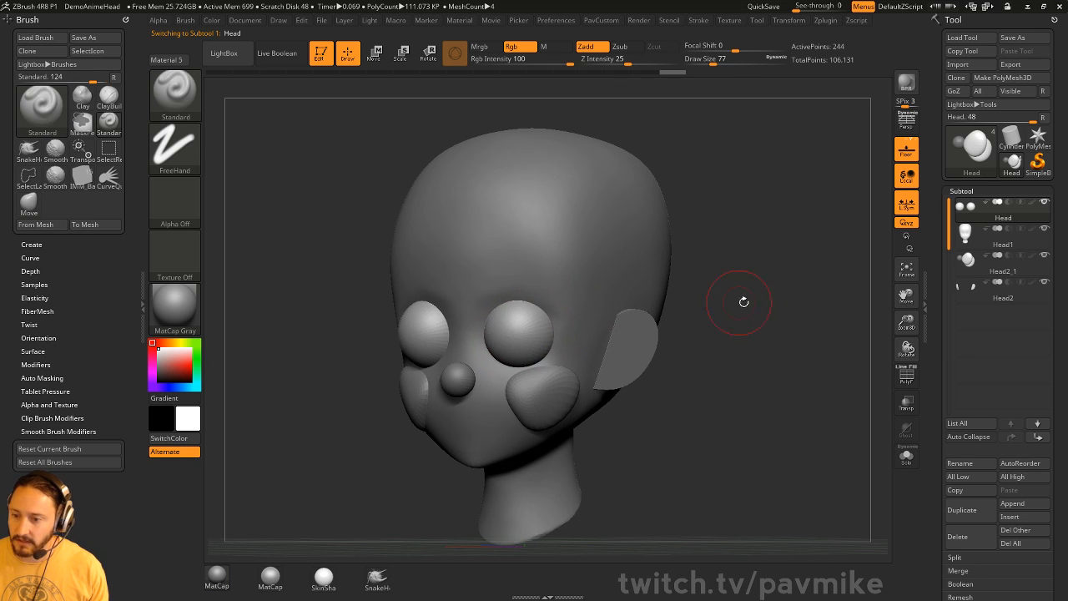
{"action": "left_click", "coordinate": [979, 511]}
{"action": "left_click", "coordinate": [906, 375]}
{"action": "left_click_drag", "start_coordinate": [860, 368], "coordinate": [791, 363]}
{"action": "key", "text": "space"}
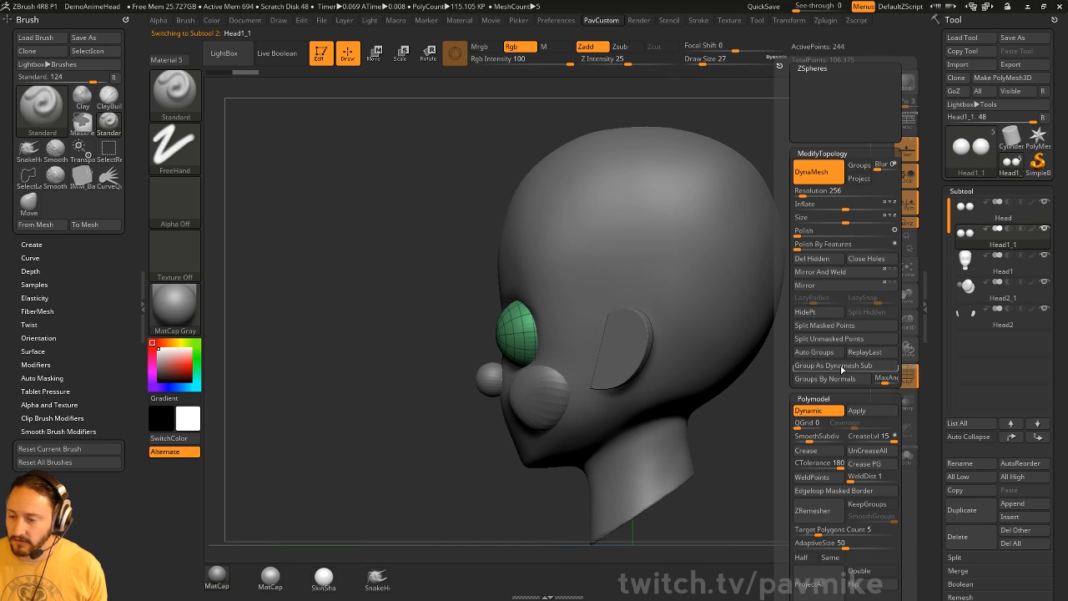
{"action": "scroll", "coordinate": [973, 329], "scroll_direction": "down", "scroll_amount": 5}
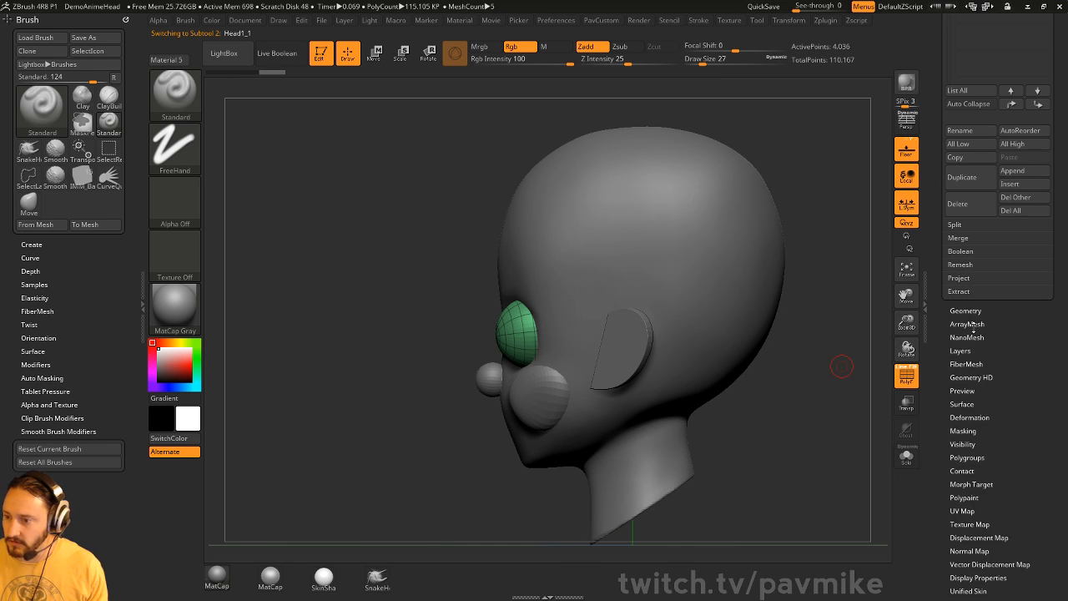
{"action": "left_click", "coordinate": [968, 312]}
{"action": "left_click", "coordinate": [975, 348]}
- Cut the eye copy down to an upper eyelid cap with the TrimCurve brush
{"action": "left_click", "coordinate": [178, 99], "text": "ctrl+shift"}
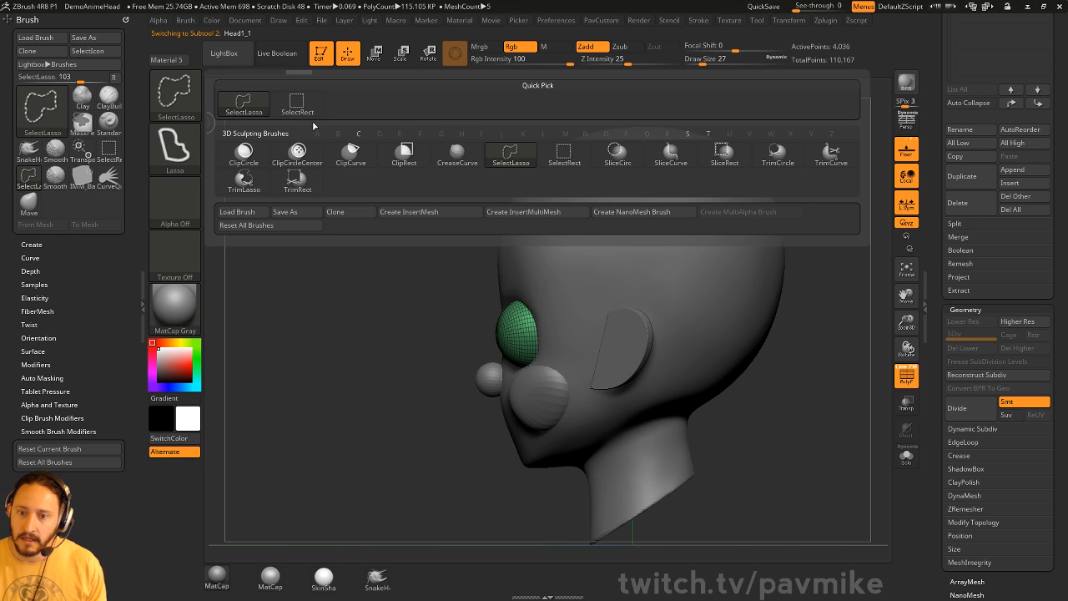
{"action": "left_click", "coordinate": [670, 155]}
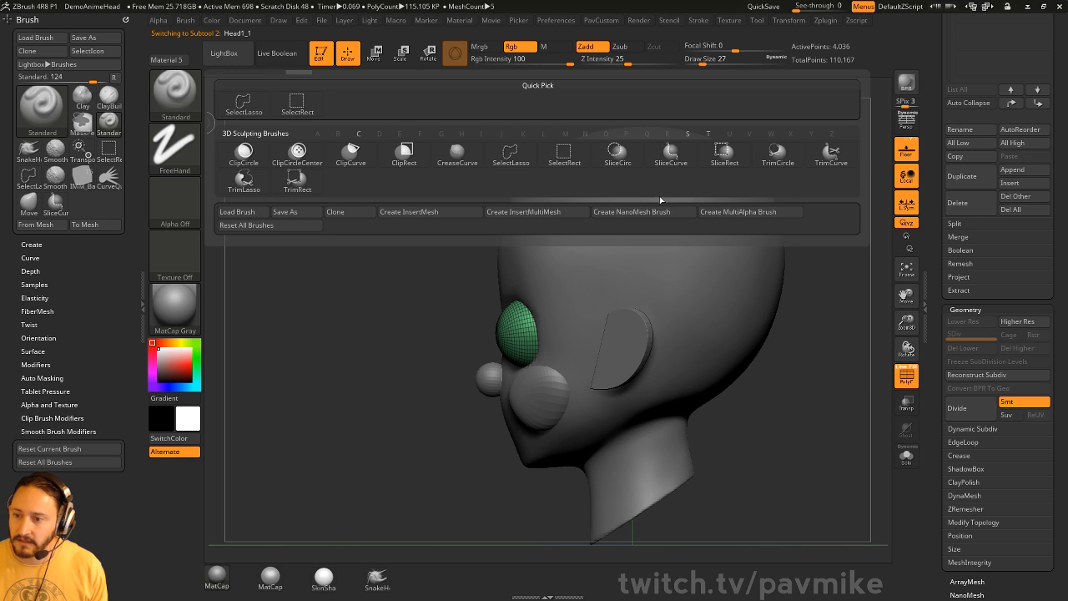
{"action": "left_click", "coordinate": [832, 154]}
{"action": "left_click", "coordinate": [798, 178]}
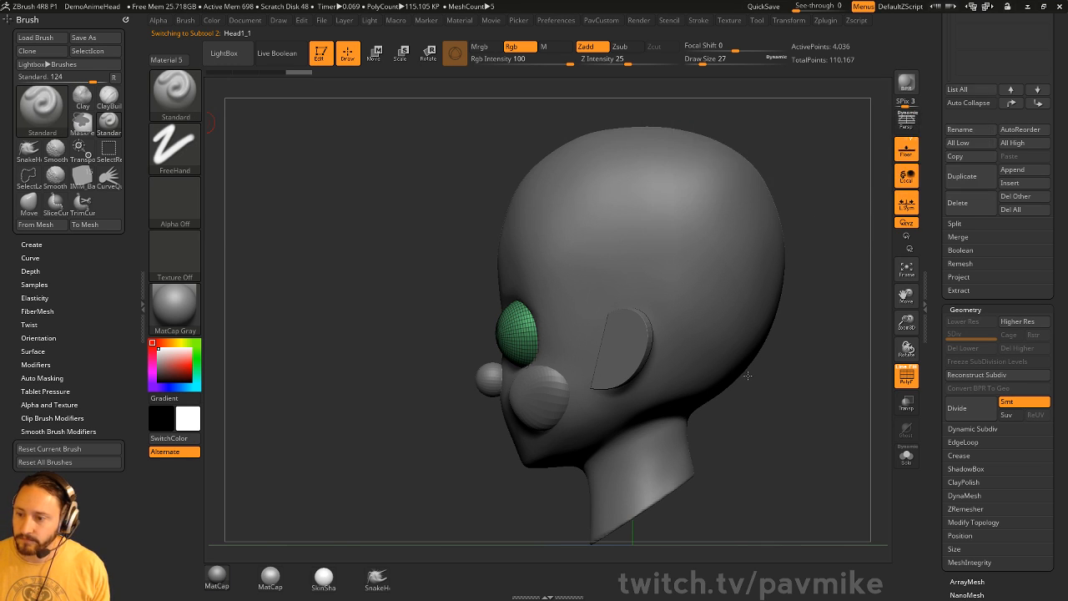
{"action": "left_click_drag", "start_coordinate": [825, 456], "coordinate": [355, 275], "text": "ctrl+shift"}
{"action": "mouse_move", "coordinate": [817, 357]}
{"action": "left_mouse_down"}
{"action": "mouse_move", "coordinate": [845, 379]}
{"action": "mouse_move", "coordinate": [848, 370]}
{"action": "left_mouse_up"}
{"action": "left_click_drag", "start_coordinate": [941, 295], "coordinate": [941, 442]}
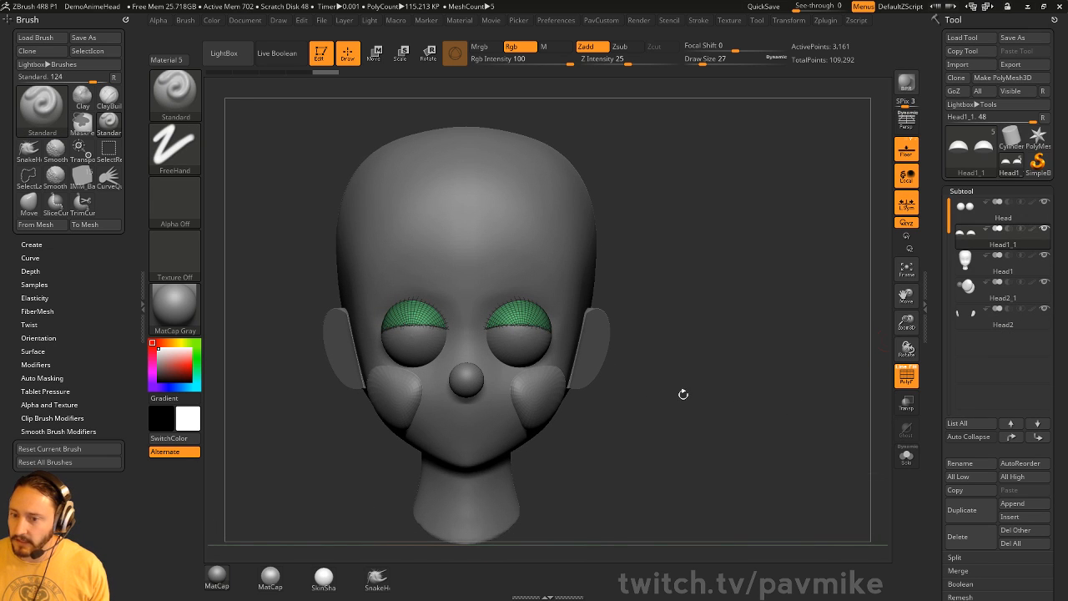
- Duplicate the original eyes again, apply Dynamic Subdiv, and delete the lower levels
{"action": "left_click", "coordinate": [532, 355], "text": "alt"}
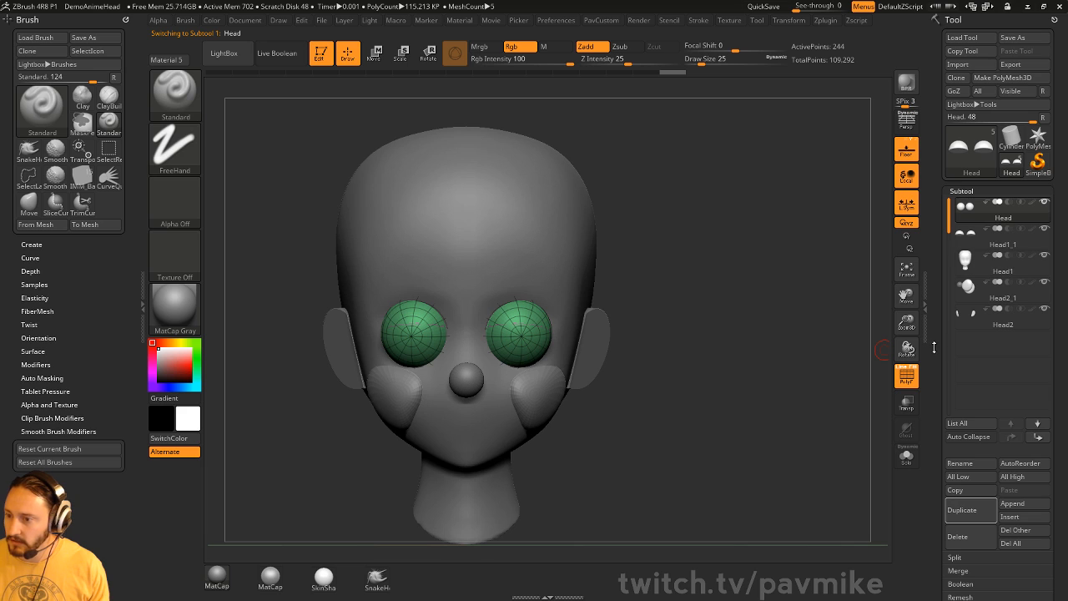
{"action": "left_click", "coordinate": [962, 509]}
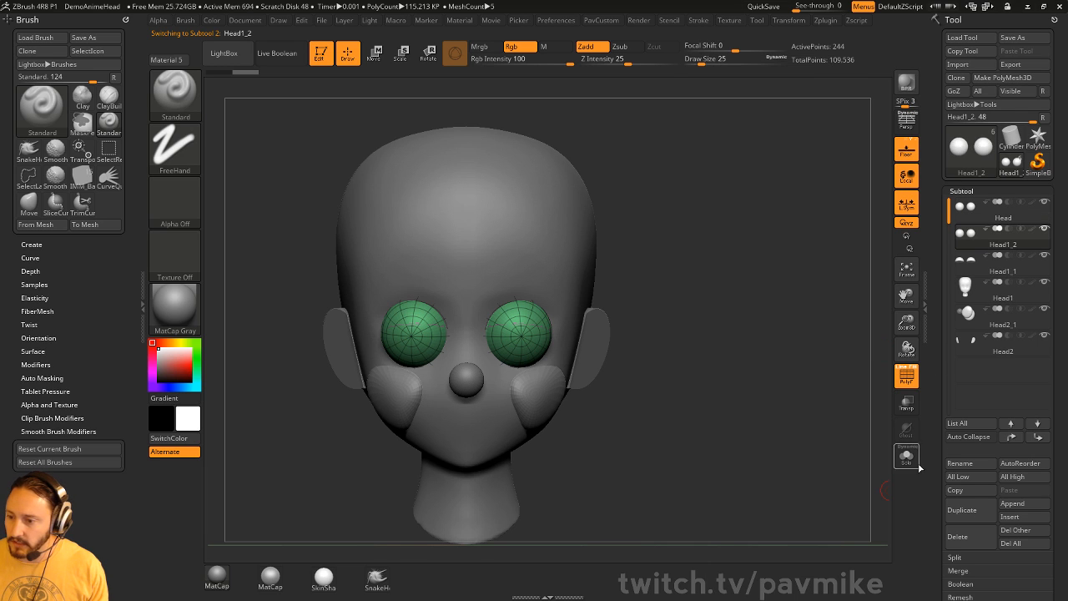
{"action": "left_click_drag", "start_coordinate": [941, 450], "coordinate": [941, 354]}
{"action": "left_click_drag", "start_coordinate": [937, 426], "coordinate": [938, 554]}
{"action": "key", "text": "space"}
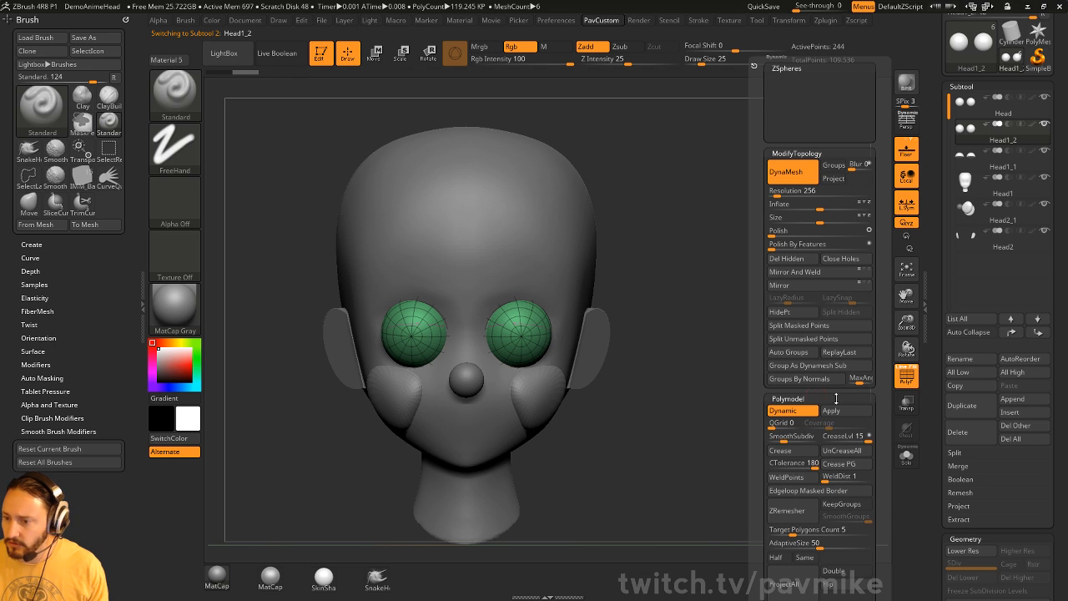
{"action": "left_click", "coordinate": [831, 411]}
{"action": "left_click", "coordinate": [964, 383]}
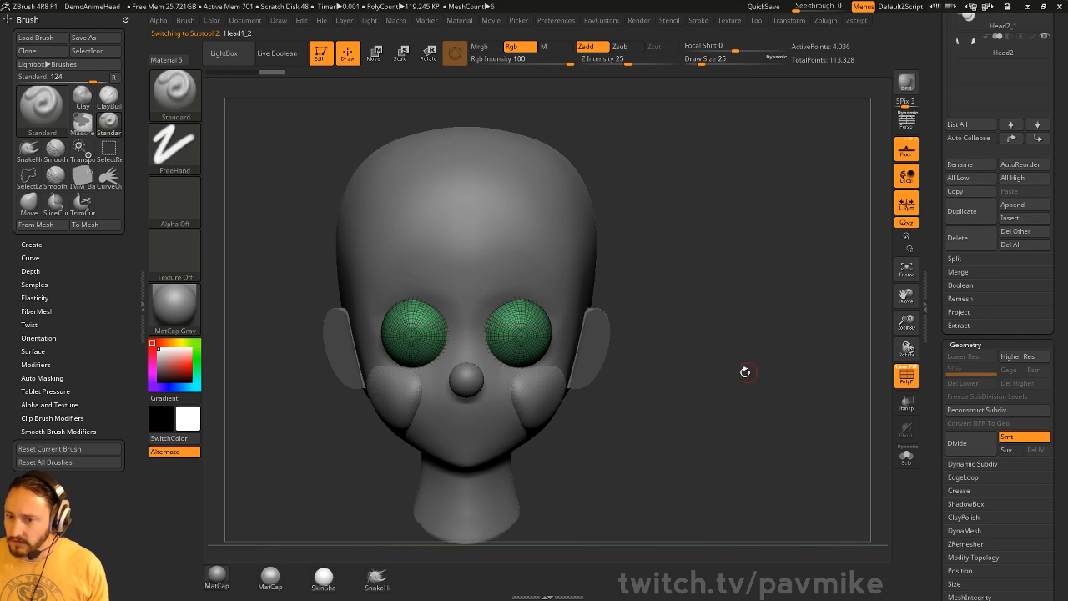
{"action": "left_click_drag", "start_coordinate": [743, 370], "coordinate": [593, 335]}
{"action": "mouse_move", "coordinate": [797, 367]}
{"action": "left_mouse_down", "text": "alt"}
{"action": "mouse_move", "coordinate": [810, 405]}
{"action": "mouse_move", "coordinate": [381, 460]}
{"action": "mouse_move", "coordinate": [328, 410]}
{"action": "mouse_move", "coordinate": [346, 436]}
{"action": "mouse_move", "coordinate": [345, 417]}
{"action": "left_mouse_up", "text": "alt"}
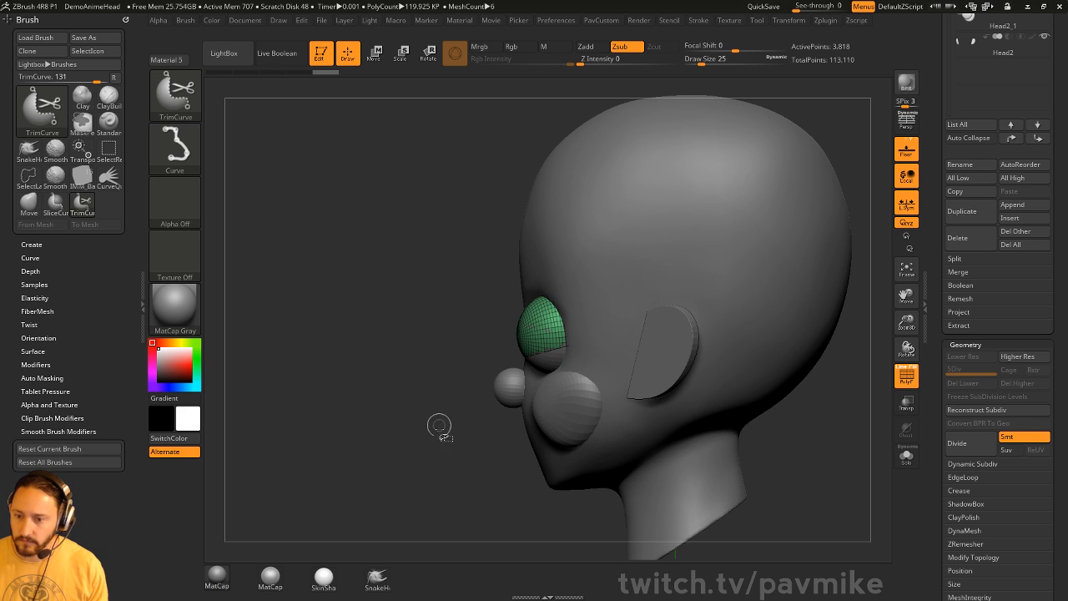
- Trim the second eye copy with TrimCurve, redoing the cut along a better line
{"action": "left_click_drag", "start_coordinate": [337, 501], "coordinate": [787, 258], "text": "ctrl+shift"}
{"action": "left_click_drag", "start_coordinate": [493, 503], "coordinate": [550, 483], "text": "shift"}
{"action": "key", "text": "ctrl+z"}
{"action": "left_click_drag", "start_coordinate": [719, 381], "coordinate": [468, 417]}
{"action": "left_click_drag", "start_coordinate": [388, 412], "coordinate": [690, 299], "text": "ctrl+shift"}
{"action": "left_click_drag", "start_coordinate": [529, 462], "coordinate": [599, 458], "text": "shift"}
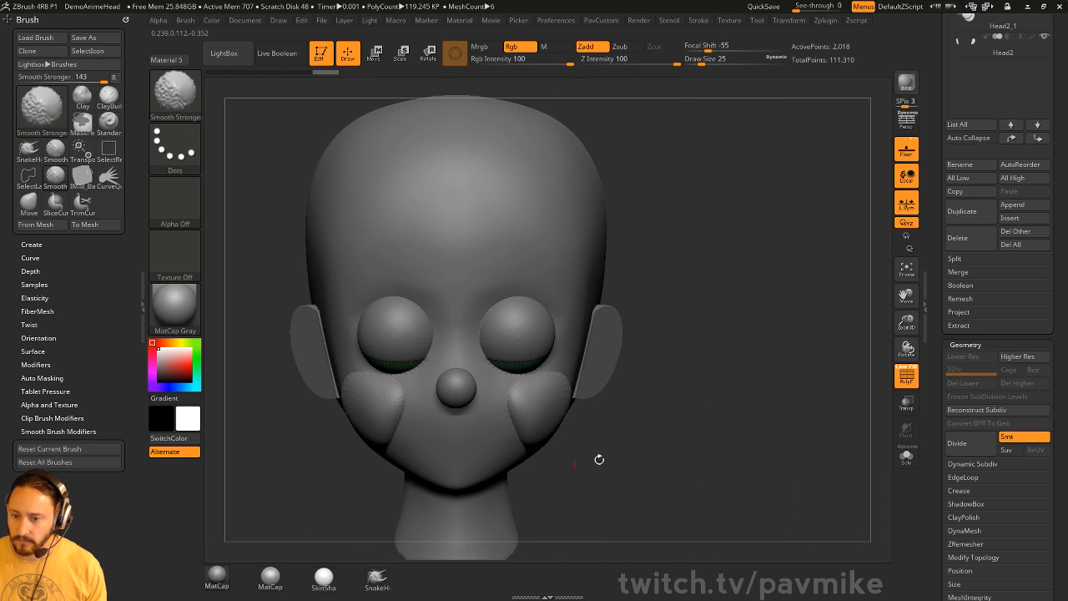
- Hide the wireframe and select the second eye copy, undoing a trial eyelid inflation
{"action": "key", "text": "s"}
{"action": "left_click", "coordinate": [504, 370]}
{"action": "left_click", "coordinate": [517, 364], "text": "alt"}
{"action": "left_click_drag", "start_coordinate": [810, 310], "coordinate": [837, 350], "text": "alt"}
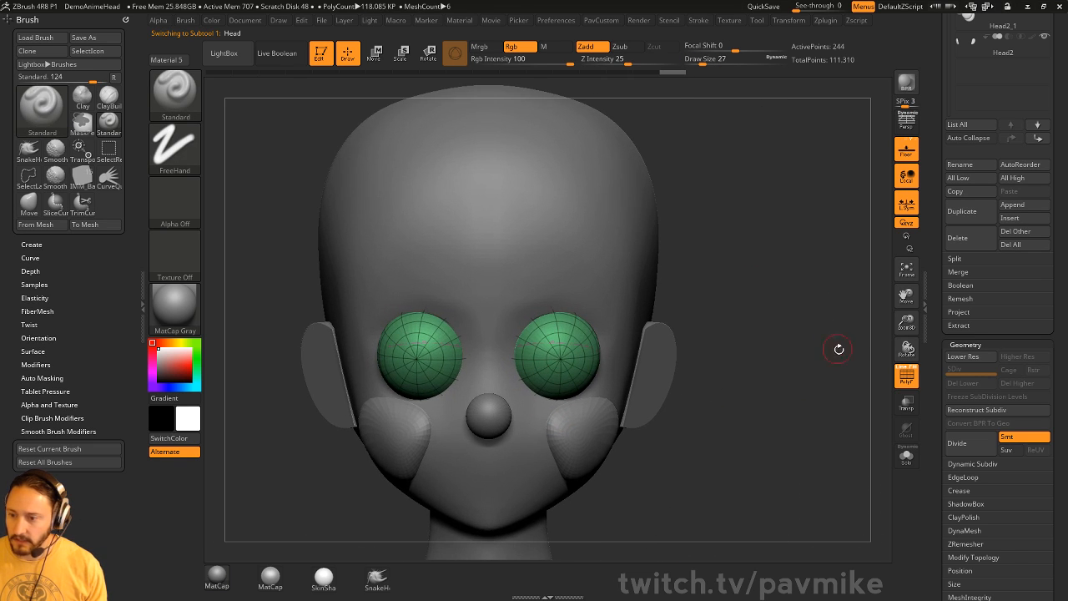
{"action": "left_click", "coordinate": [906, 374]}
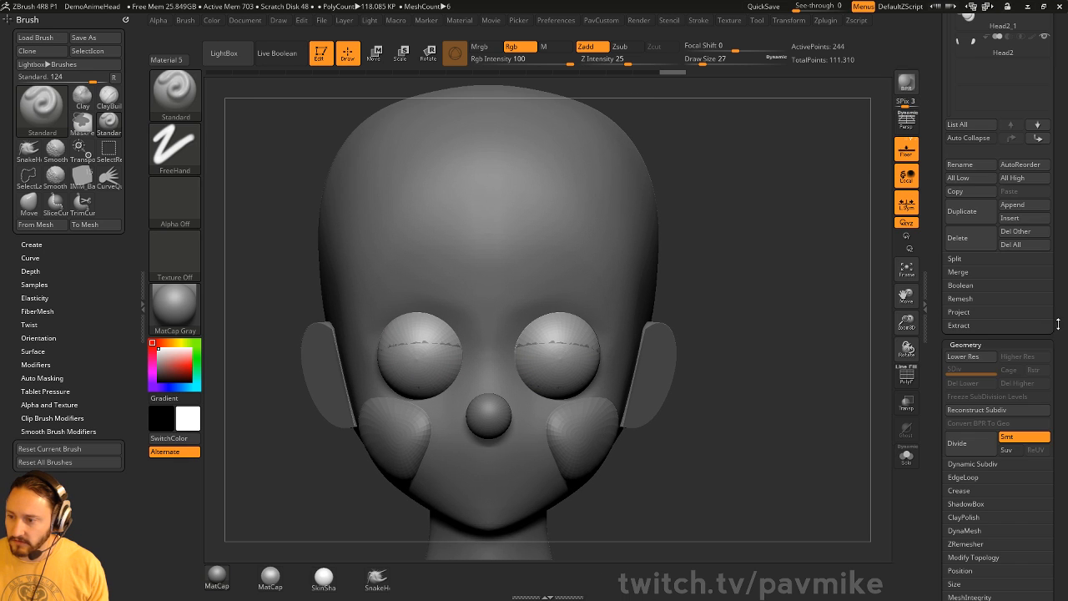
{"action": "scroll", "coordinate": [982, 305], "scroll_direction": "up", "scroll_amount": 5}
{"action": "left_click", "coordinate": [995, 248]}
{"action": "left_click_drag", "start_coordinate": [872, 324], "coordinate": [816, 329]}
{"action": "key", "text": "space"}
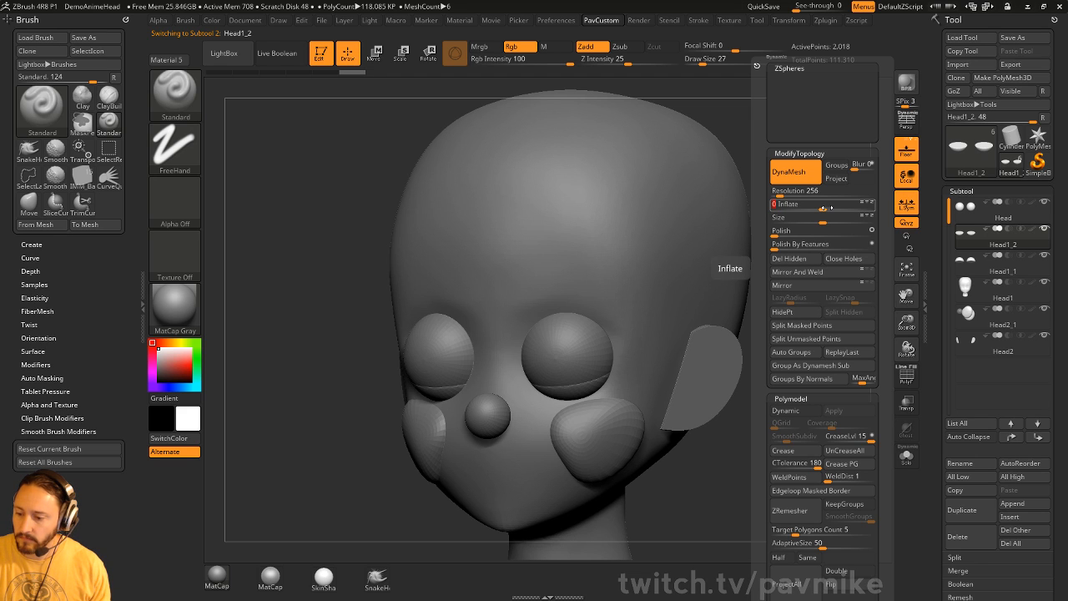
{"action": "key", "text": "ctrl+z"}
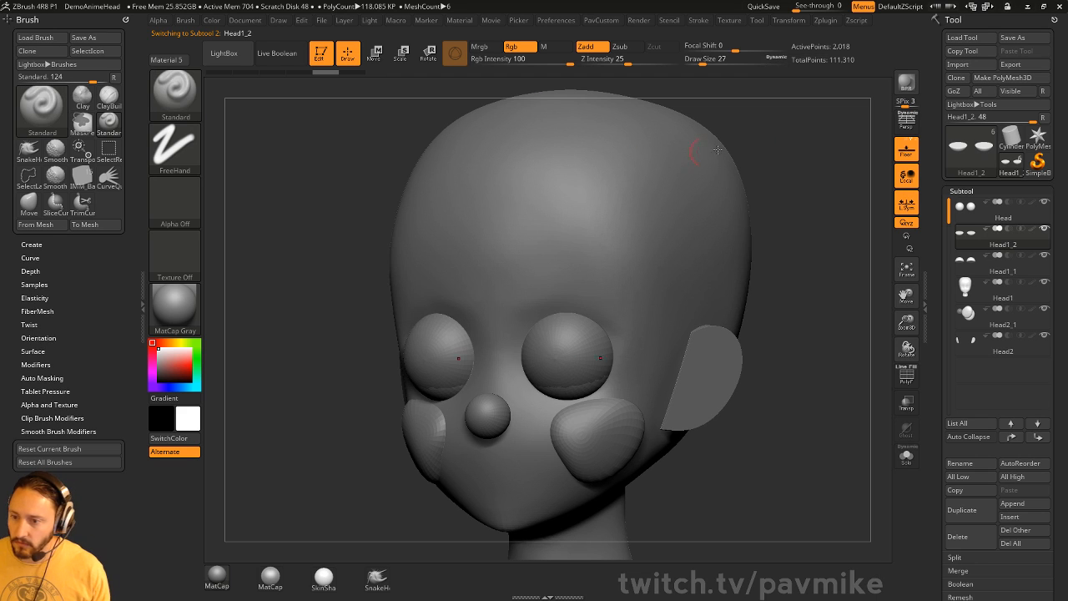
{"action": "left_click_drag", "start_coordinate": [717, 151], "coordinate": [732, 248]}
{"action": "key", "text": "space"}
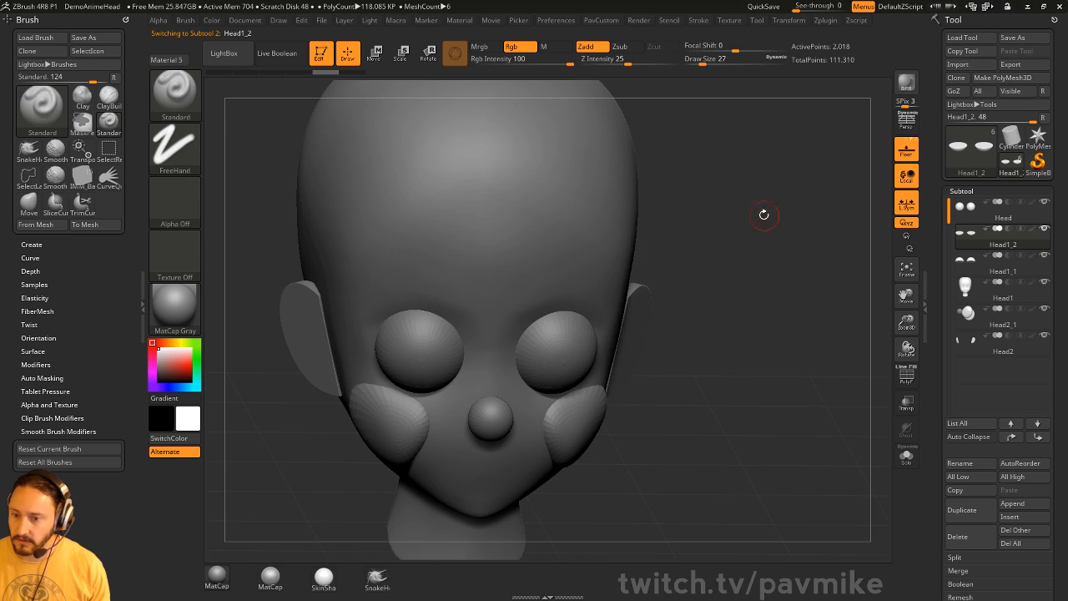
- Reset the Transpose gizmo's axes and centre it on the eyelid mesh
{"action": "key", "text": "w"}
{"action": "left_click_drag", "start_coordinate": [763, 214], "coordinate": [763, 251]}
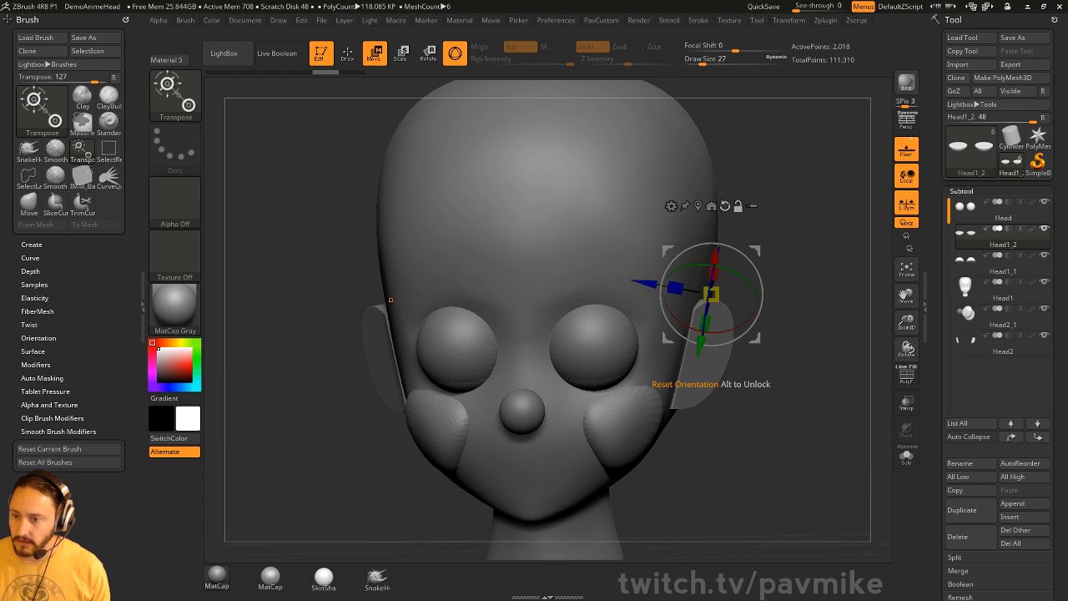
{"action": "left_click", "coordinate": [724, 206]}
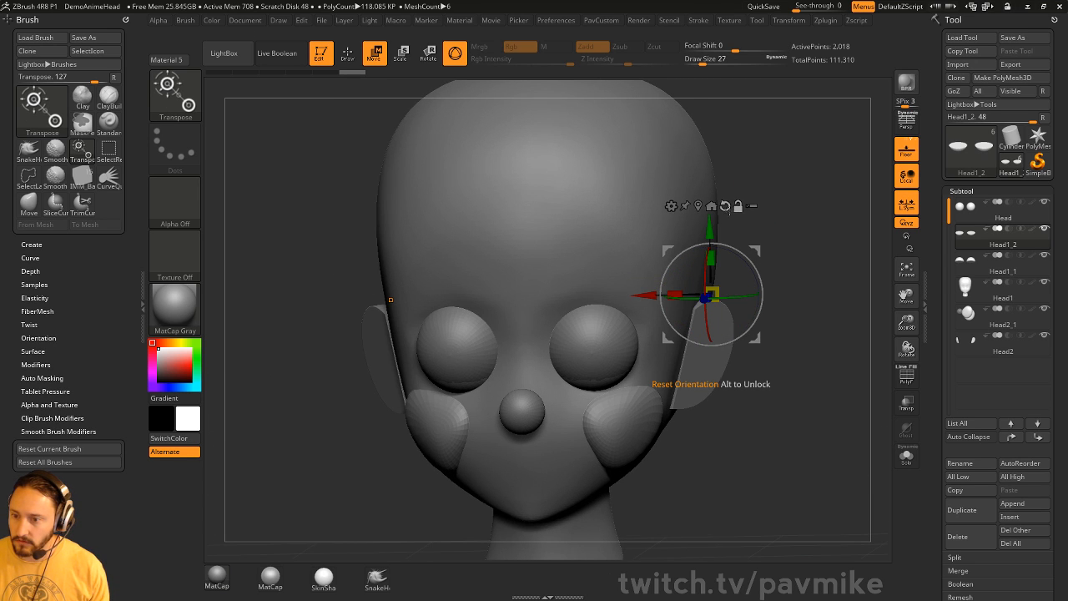
{"action": "left_click", "coordinate": [699, 207]}
{"action": "left_click_drag", "start_coordinate": [764, 241], "coordinate": [783, 239]}
{"action": "left_click_drag", "start_coordinate": [597, 364], "coordinate": [597, 362]}
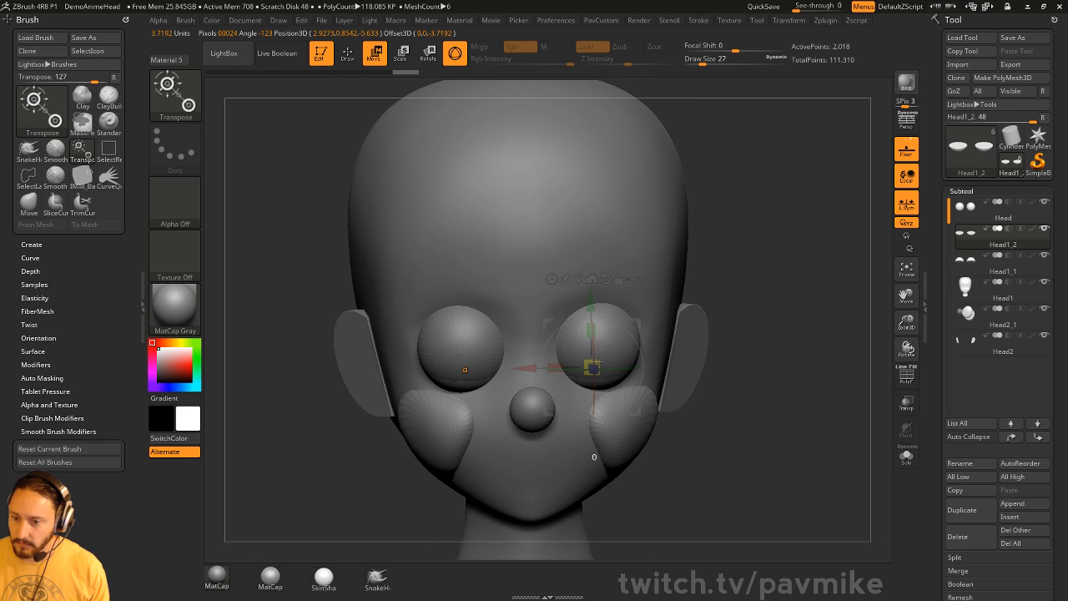
{"action": "key", "text": "q"}
- Select the eyelid piece Head1_1 and scale the eyelids up slightly
{"action": "right_click_drag", "start_coordinate": [656, 337], "coordinate": [629, 325]}
{"action": "left_click", "coordinate": [608, 324], "text": "alt"}
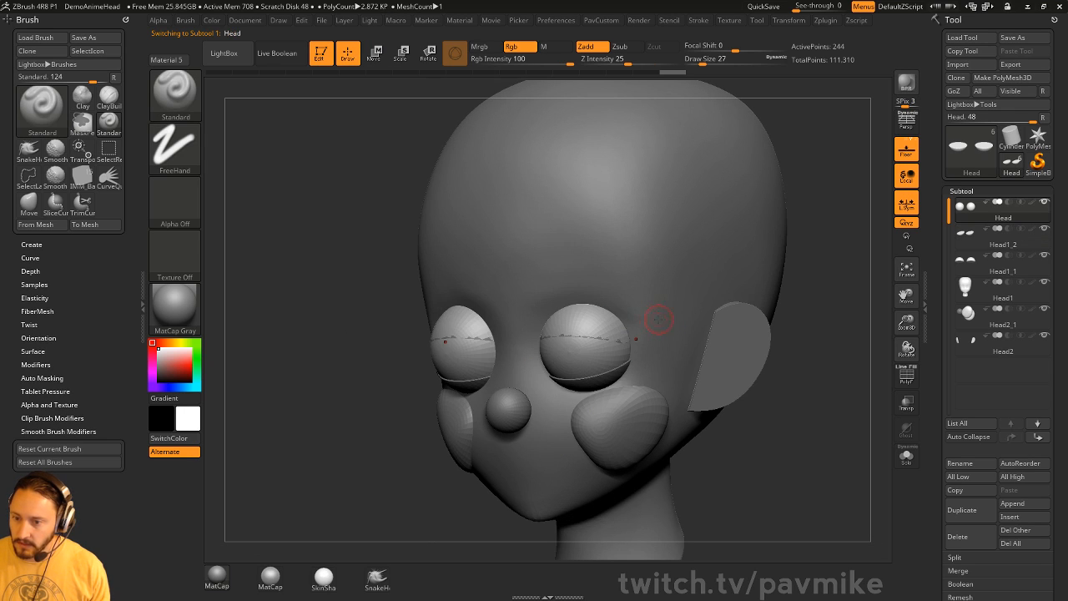
{"action": "left_click", "coordinate": [1001, 246]}
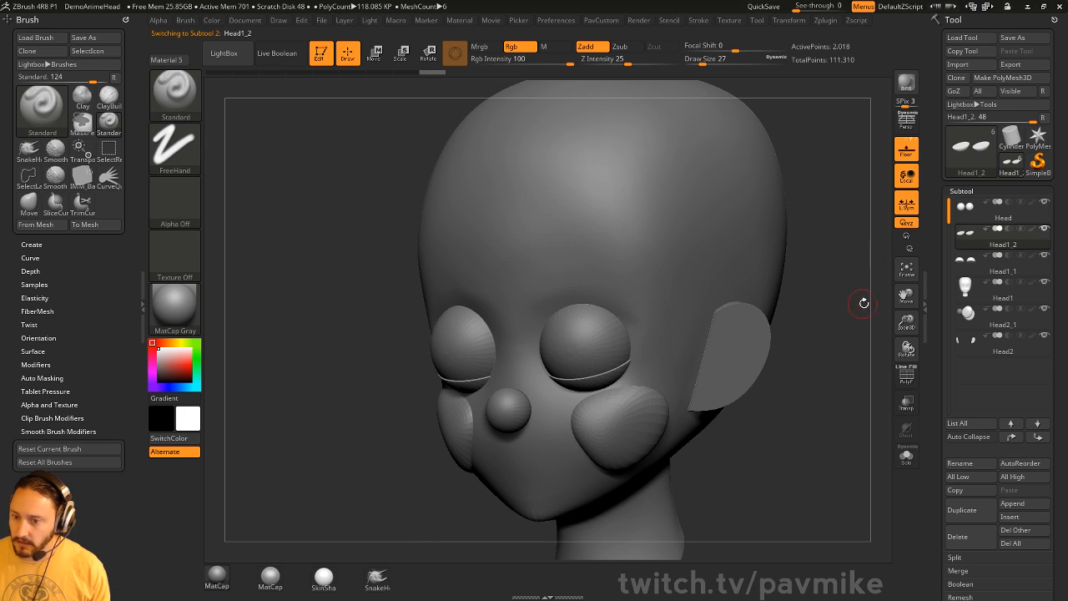
{"action": "left_click", "coordinate": [1006, 272]}
{"action": "key", "text": "w"}
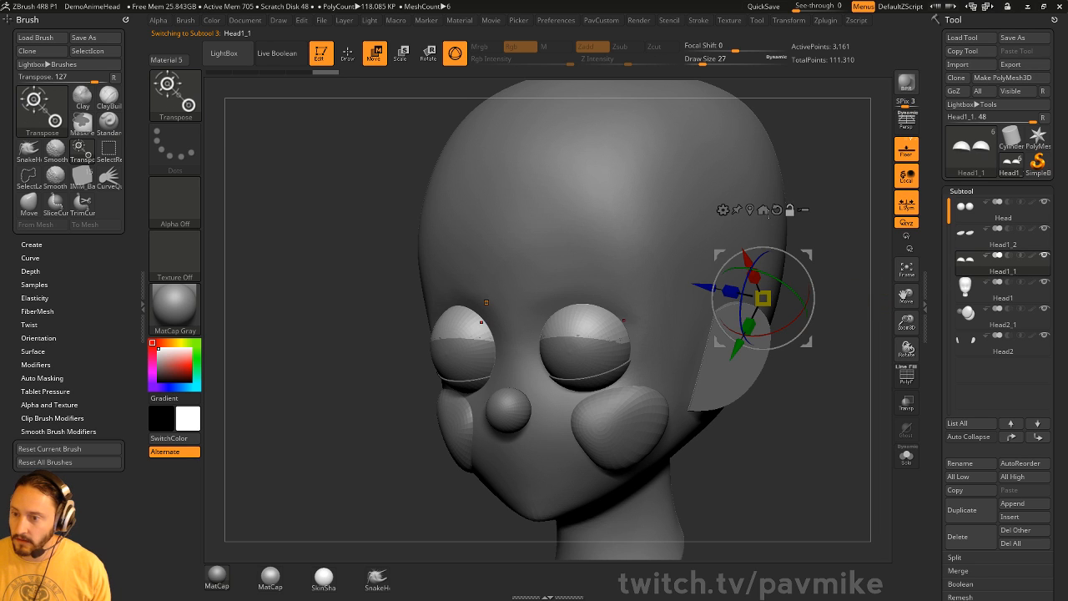
{"action": "left_click", "coordinate": [750, 210]}
{"action": "right_click_drag", "start_coordinate": [780, 239], "coordinate": [720, 274], "text": "shift"}
{"action": "left_click_drag", "start_coordinate": [588, 327], "coordinate": [598, 326]}
{"action": "key", "text": "q"}
- Pull the eyelid edges with the Move brush so they hug the eyeballs
{"action": "left_click_drag", "start_coordinate": [830, 320], "coordinate": [796, 317]}
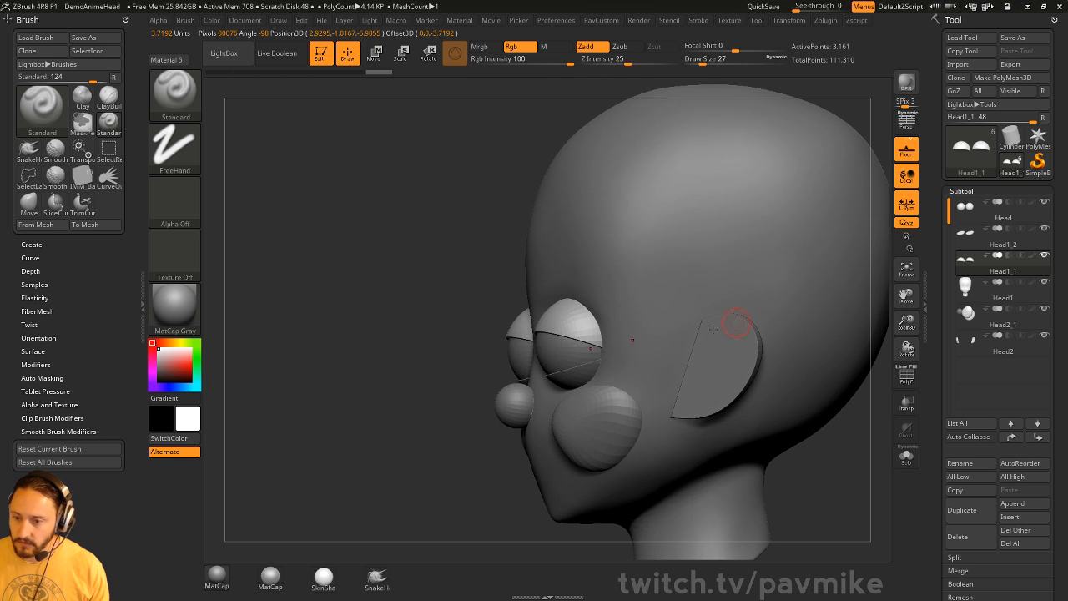
{"action": "key", "text": "b"}
{"action": "key", "text": "m"}
{"action": "key", "text": "v"}
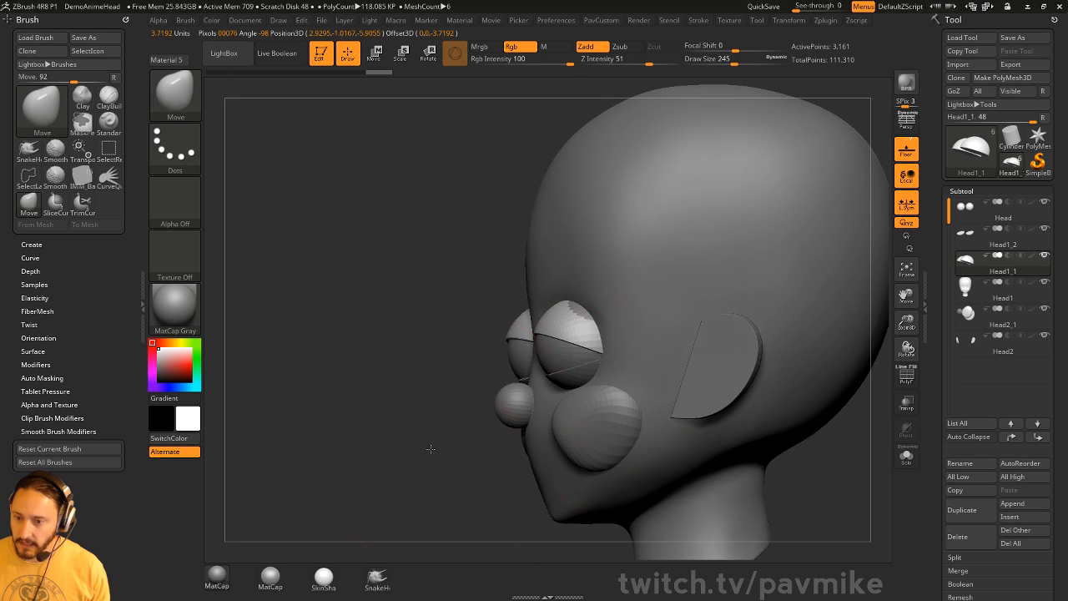
{"action": "left_click_drag", "start_coordinate": [431, 449], "coordinate": [471, 447]}
{"action": "key", "text": "s"}
{"action": "left_click_drag", "start_coordinate": [631, 310], "coordinate": [579, 322]}
{"action": "left_click_drag", "start_coordinate": [814, 328], "coordinate": [868, 335]}
{"action": "key", "text": "s"}
{"action": "left_click_drag", "start_coordinate": [822, 349], "coordinate": [777, 347]}
- Select the main head Head1 and switch to the Topology brush at size 18
{"action": "key", "text": "b"}
{"action": "key", "text": "s"}
{"action": "key", "text": "t"}
{"action": "key", "text": "s"}
{"action": "left_click_drag", "start_coordinate": [613, 266], "coordinate": [618, 267]}
{"action": "left_click", "coordinate": [620, 264], "text": "alt"}
{"action": "mouse_move", "coordinate": [763, 220]}
{"action": "left_mouse_down", "text": "alt"}
{"action": "mouse_move", "coordinate": [778, 242]}
{"action": "mouse_move", "coordinate": [727, 244]}
{"action": "left_mouse_up", "text": "alt"}
{"action": "key", "text": "b"}
{"action": "key", "text": "t"}
{"action": "key", "text": "o"}
{"action": "key", "text": "s"}
{"action": "left_click_drag", "start_coordinate": [743, 266], "coordinate": [734, 266]}
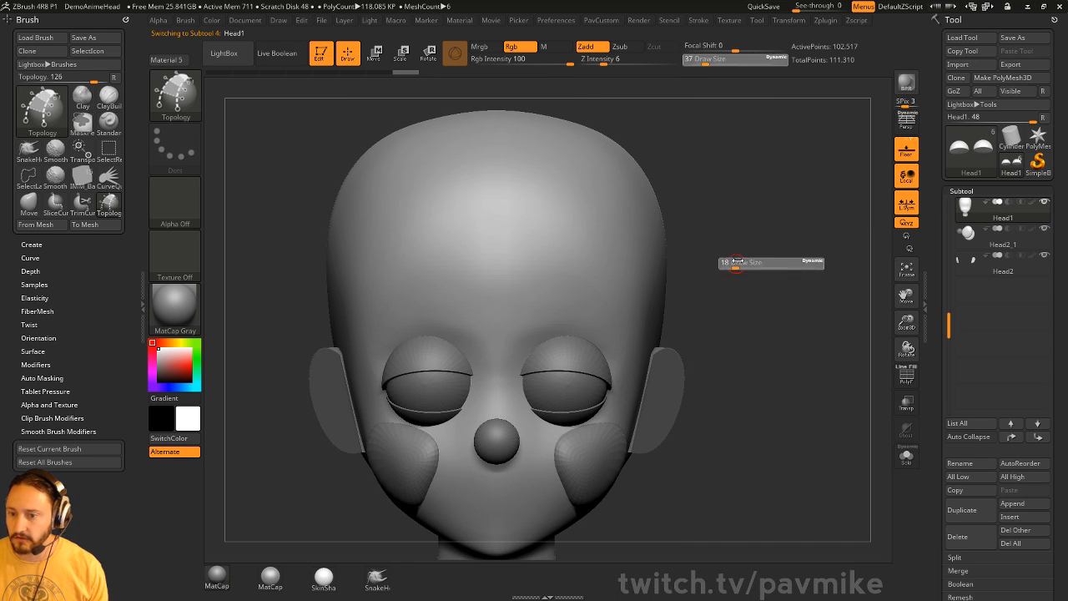
- Remove the stray forehead curve and draw the eyebrow outline with crossing lines above the eyes
{"action": "left_click_drag", "start_coordinate": [701, 301], "coordinate": [689, 302]}
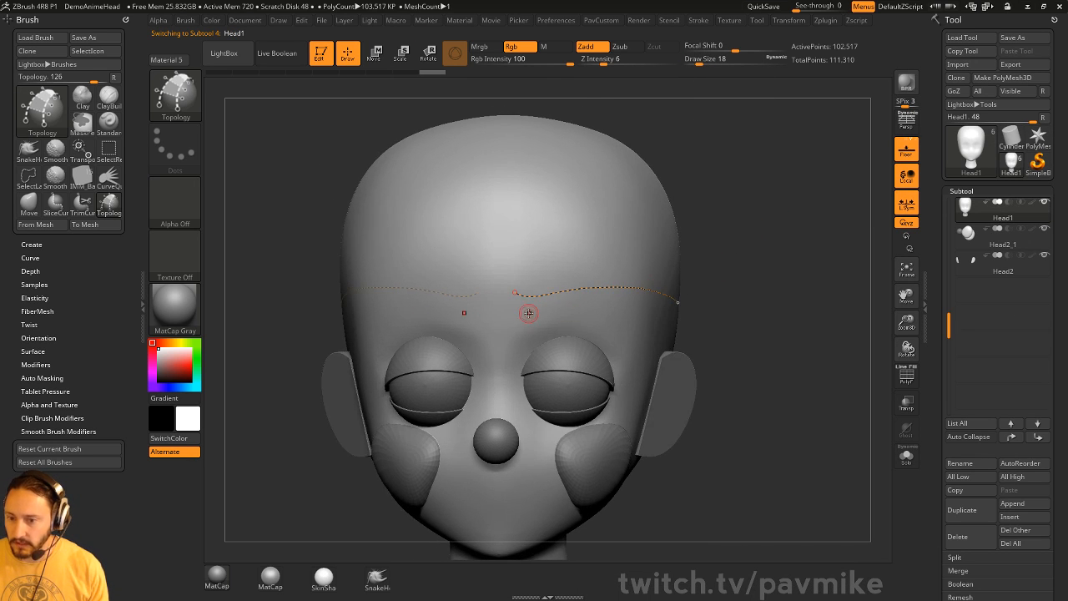
{"action": "left_click_drag", "start_coordinate": [758, 276], "coordinate": [727, 278]}
{"action": "key", "text": "ctrl+z"}
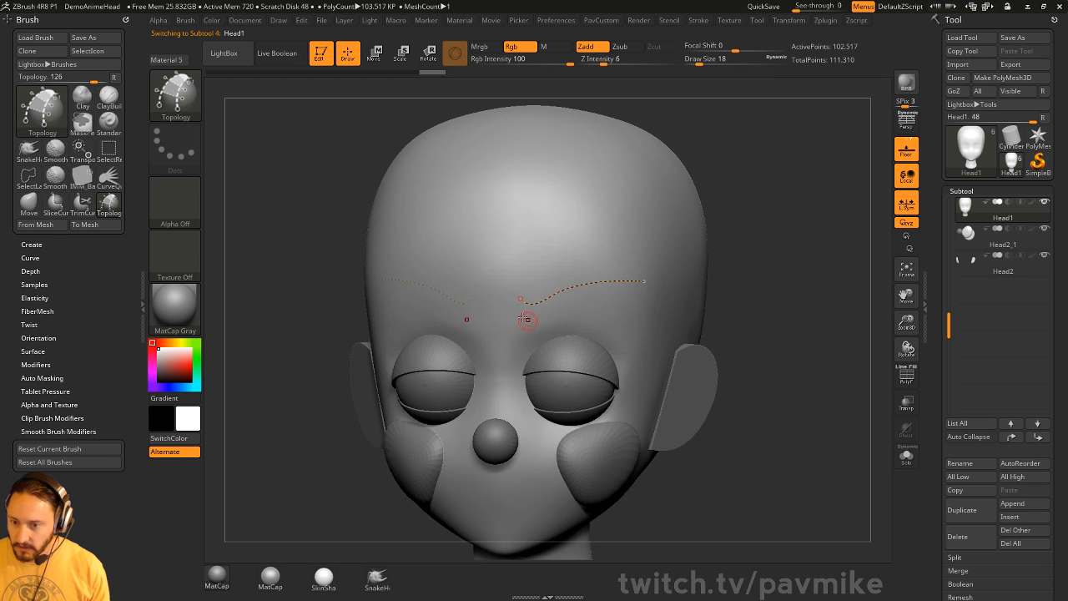
{"action": "left_click_drag", "start_coordinate": [556, 323], "coordinate": [650, 295]}
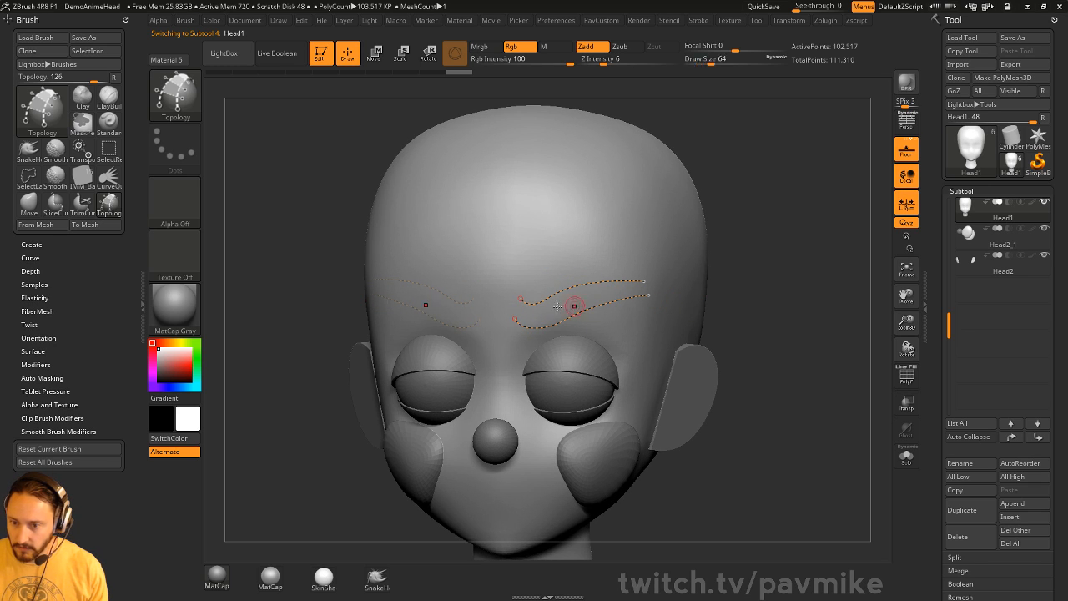
{"action": "left_click_drag", "start_coordinate": [583, 271], "coordinate": [599, 320]}
{"action": "left_click_drag", "start_coordinate": [607, 266], "coordinate": [621, 313]}
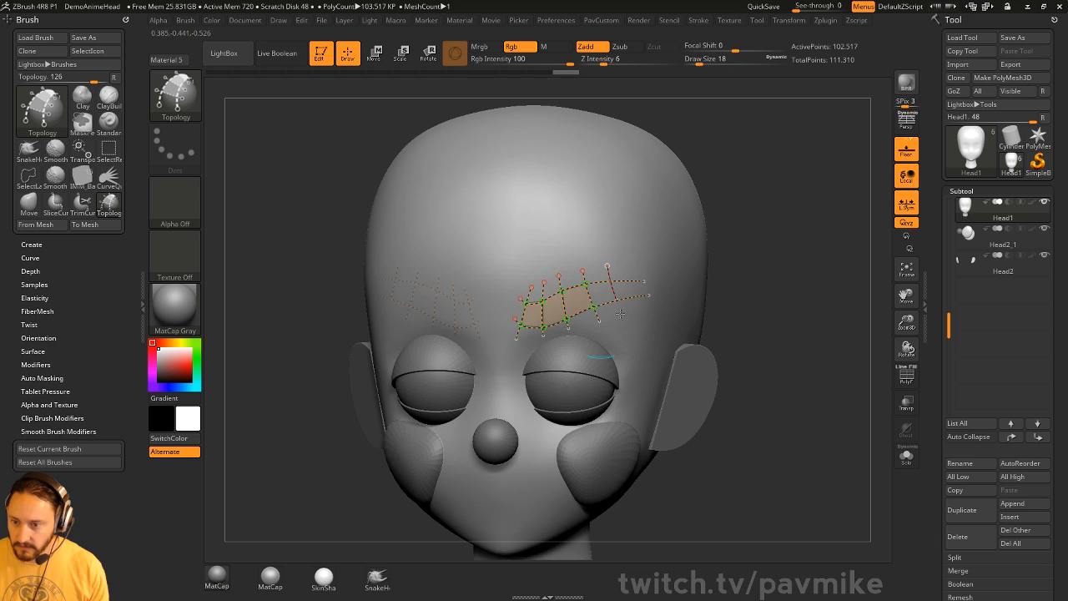
{"action": "left_click_drag", "start_coordinate": [755, 281], "coordinate": [613, 185]}
{"action": "left_click_drag", "start_coordinate": [791, 243], "coordinate": [726, 228], "text": "shift"}
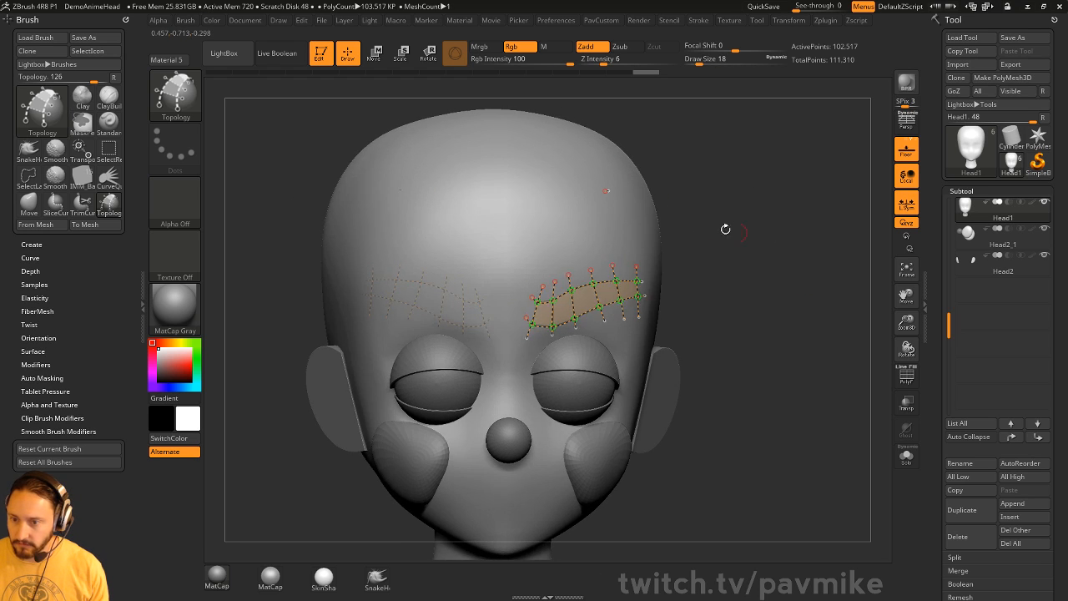
- Turn the drawn curves into eyebrow geometry and split it into its own subtool
{"action": "left_click", "coordinate": [631, 205]}
{"action": "key", "text": "z"}
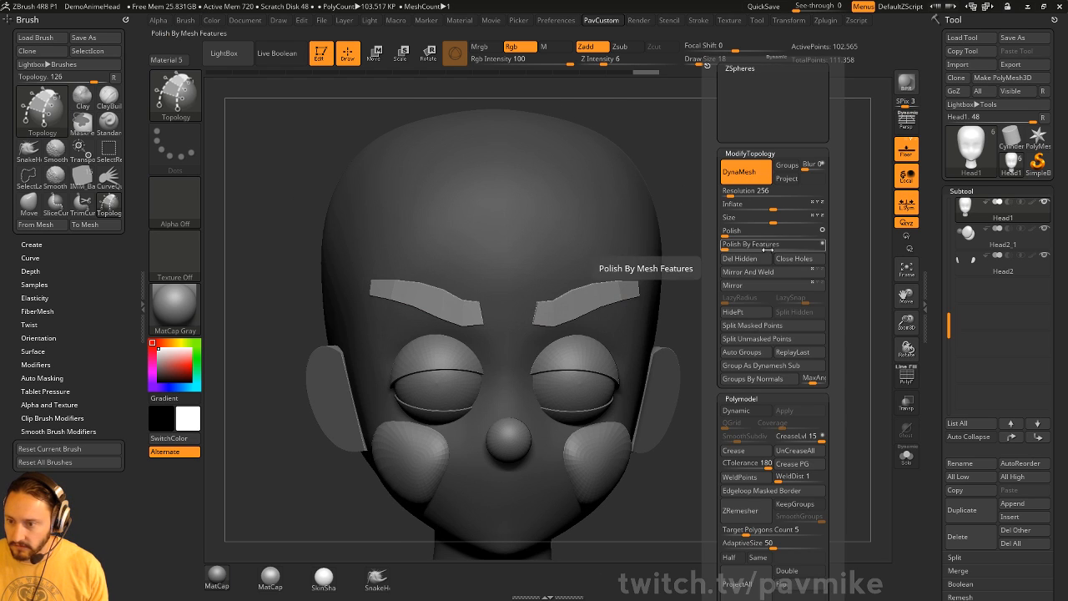
{"action": "left_click", "coordinate": [755, 326]}
{"action": "mouse_move", "coordinate": [786, 305]}
{"action": "left_mouse_down"}
{"action": "mouse_move", "coordinate": [550, 333]}
{"action": "mouse_move", "coordinate": [514, 310]}
{"action": "mouse_move", "coordinate": [507, 328]}
{"action": "left_mouse_up"}
- With the Move brush, push up the lower middle edge of the eyebrow
{"action": "key", "text": "b"}
{"action": "key", "text": "m"}
{"action": "key", "text": "v"}
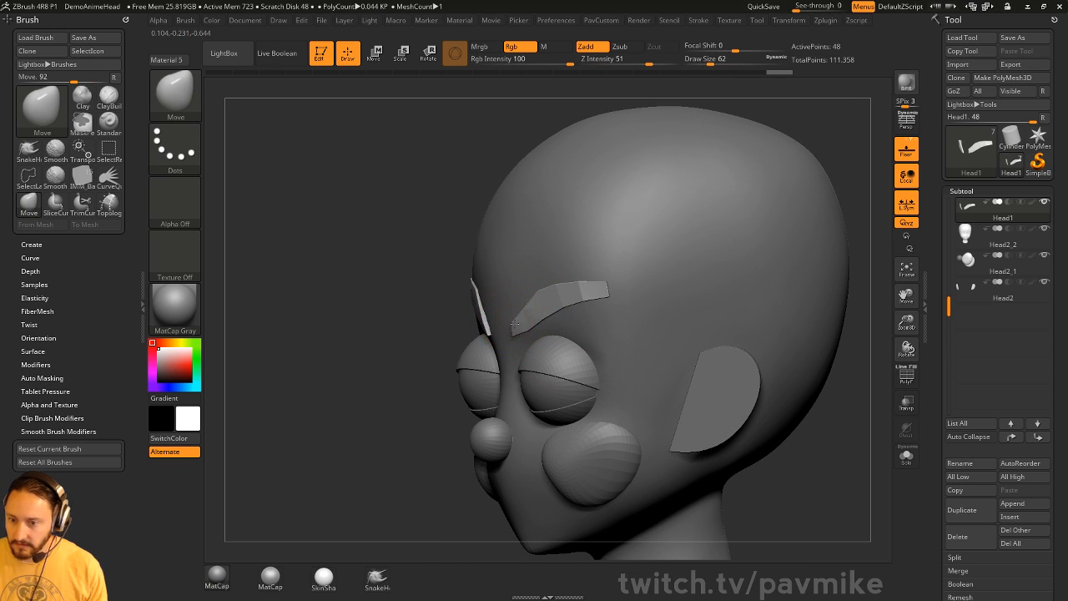
{"action": "left_click_drag", "start_coordinate": [552, 302], "coordinate": [552, 298]}
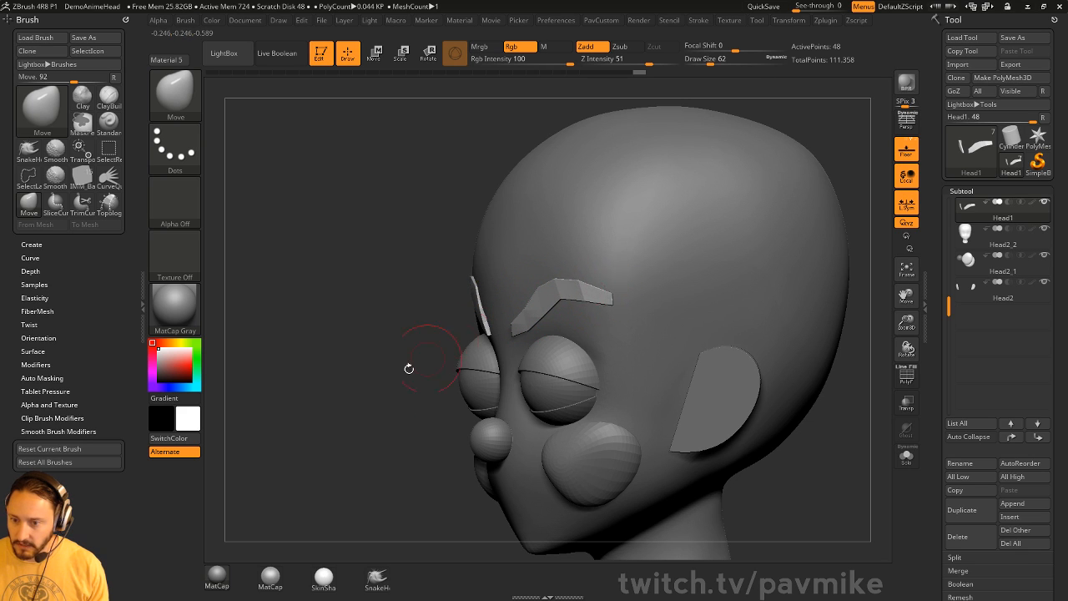
{"action": "left_click_drag", "start_coordinate": [409, 368], "coordinate": [516, 331], "text": "shift"}
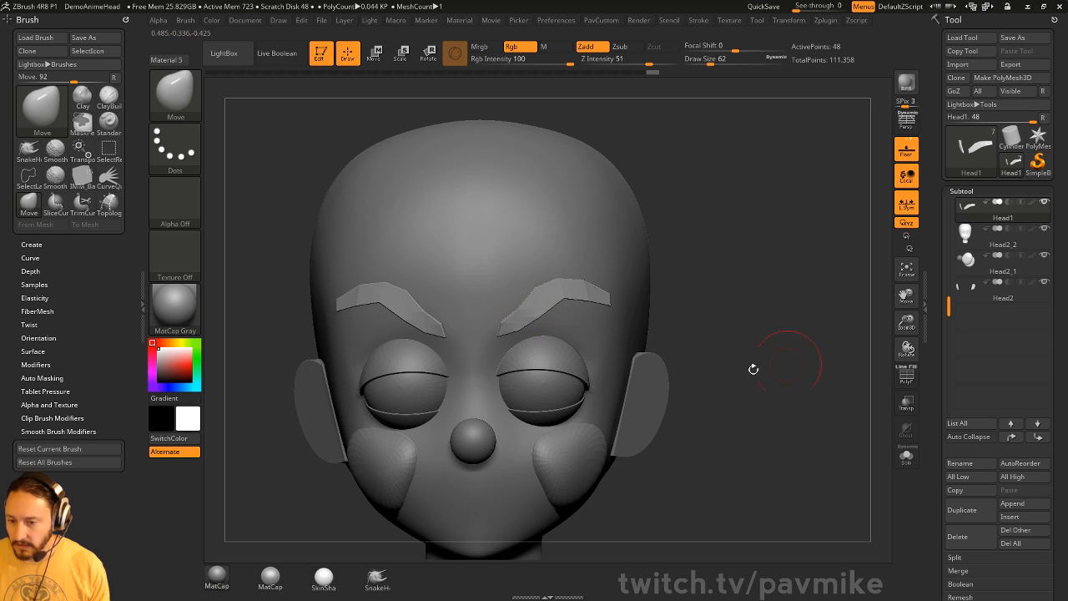
- Return to the Standard brush and make the nose and cheeks subtool Head2_1 active
{"action": "key", "text": "b"}
{"action": "key", "text": "s"}
{"action": "key", "text": "t"}
{"action": "mouse_move", "coordinate": [754, 367]}
{"action": "left_mouse_down"}
{"action": "mouse_move", "coordinate": [658, 414]}
{"action": "mouse_move", "coordinate": [637, 408]}
{"action": "left_mouse_up"}
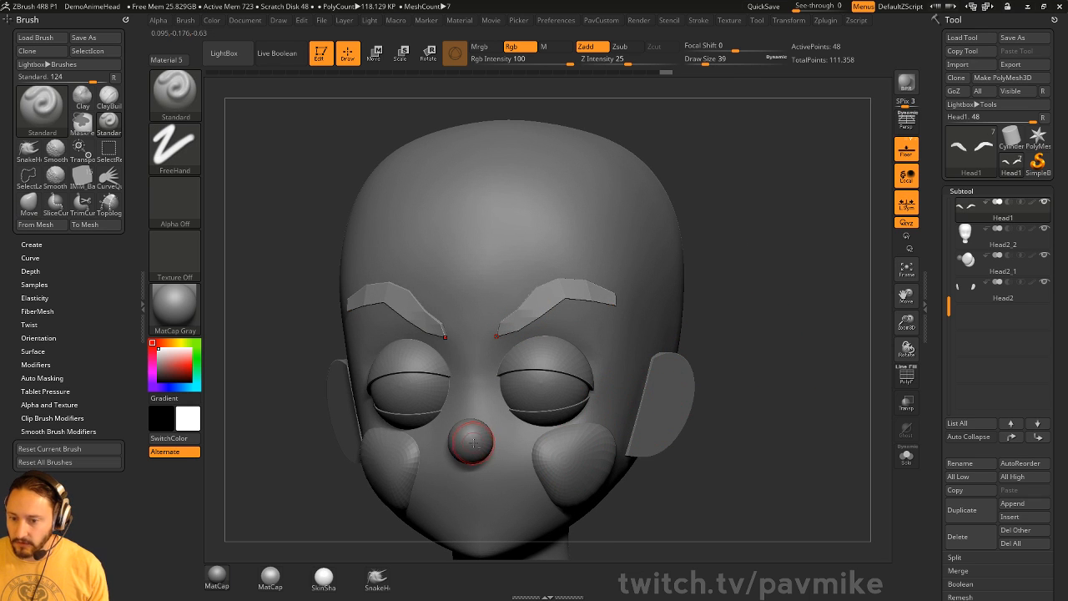
{"action": "left_click", "coordinate": [472, 441], "text": "alt"}
{"action": "mouse_move", "coordinate": [803, 362]}
{"action": "left_mouse_down", "text": "alt"}
{"action": "mouse_move", "coordinate": [823, 312]}
{"action": "mouse_move", "coordinate": [476, 446]}
{"action": "left_mouse_up", "text": "alt"}
- Split the masked nose into its own subtool, Head2_3, and make it active
{"action": "key", "text": "space"}
{"action": "left_click_drag", "start_coordinate": [826, 407], "coordinate": [614, 400]}
{"action": "left_click", "coordinate": [843, 331]}
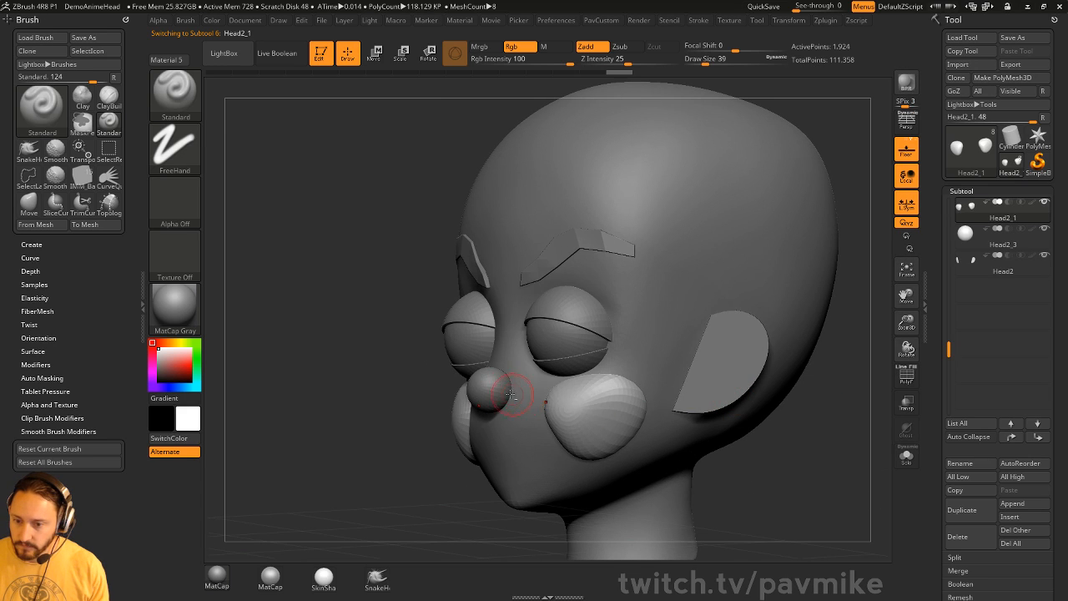
{"action": "left_click", "coordinate": [491, 391], "text": "alt"}
- Lengthen the nose downward with the Move brush and refine its top, brush size 14
{"action": "key", "text": "w"}
{"action": "key", "text": "q"}
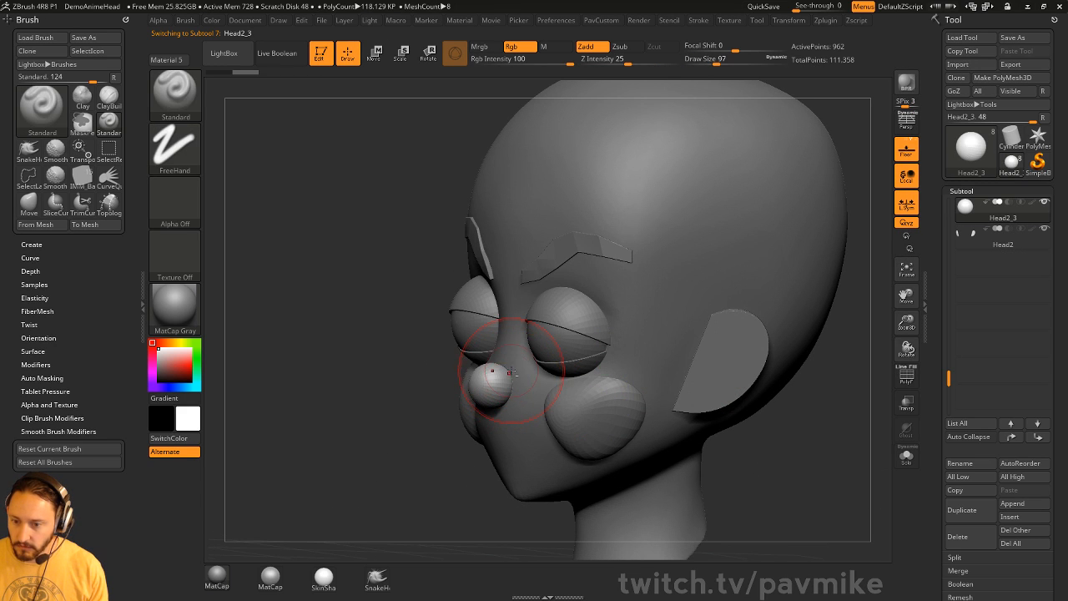
{"action": "key", "text": "b"}
{"action": "key", "text": "m"}
{"action": "key", "text": "v"}
{"action": "mouse_move", "coordinate": [484, 393]}
{"action": "left_mouse_down"}
{"action": "mouse_move", "coordinate": [476, 413]}
{"action": "mouse_move", "coordinate": [404, 451]}
{"action": "mouse_move", "coordinate": [497, 419]}
{"action": "left_mouse_up"}
{"action": "key", "text": "bracketleft"}
{"action": "key", "text": "bracketleft"}
{"action": "left_click_drag", "start_coordinate": [429, 443], "coordinate": [588, 442]}
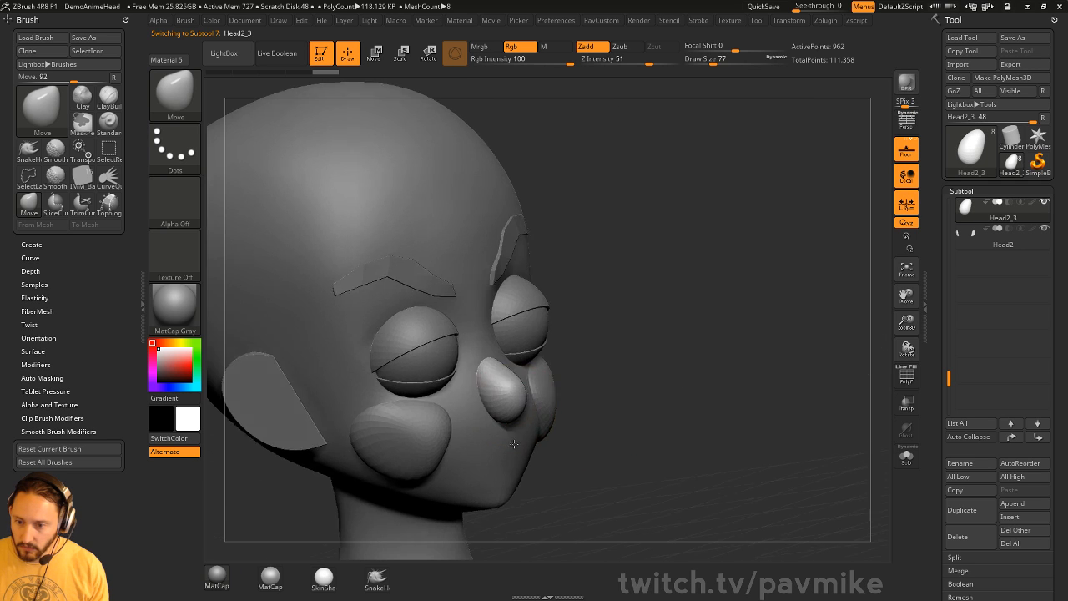
{"action": "left_click_drag", "start_coordinate": [491, 369], "coordinate": [499, 384]}
{"action": "mouse_move", "coordinate": [788, 346]}
{"action": "left_mouse_down", "text": "shift"}
{"action": "mouse_move", "coordinate": [748, 347]}
{"action": "mouse_move", "coordinate": [787, 351]}
{"action": "mouse_move", "coordinate": [810, 367]}
{"action": "mouse_move", "coordinate": [795, 367]}
{"action": "left_mouse_up", "text": "shift"}
{"action": "key", "text": "s"}
{"action": "left_click_drag", "start_coordinate": [799, 365], "coordinate": [745, 346], "text": "alt"}
- Insert small IMM spheres beside the nose as nostrils and shift them into place
{"action": "key", "text": "4"}
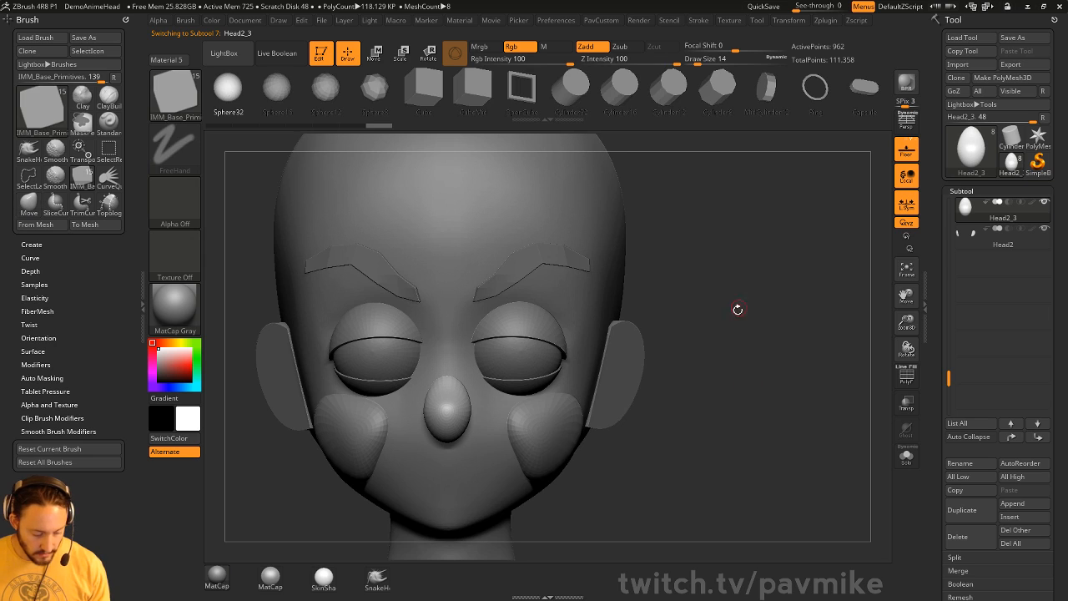
{"action": "key", "text": "m"}
{"action": "left_click", "coordinate": [601, 372]}
{"action": "left_click_drag", "start_coordinate": [672, 322], "coordinate": [483, 442]}
{"action": "left_click_drag", "start_coordinate": [820, 383], "coordinate": [837, 381], "text": "shift"}
{"action": "key", "text": "w"}
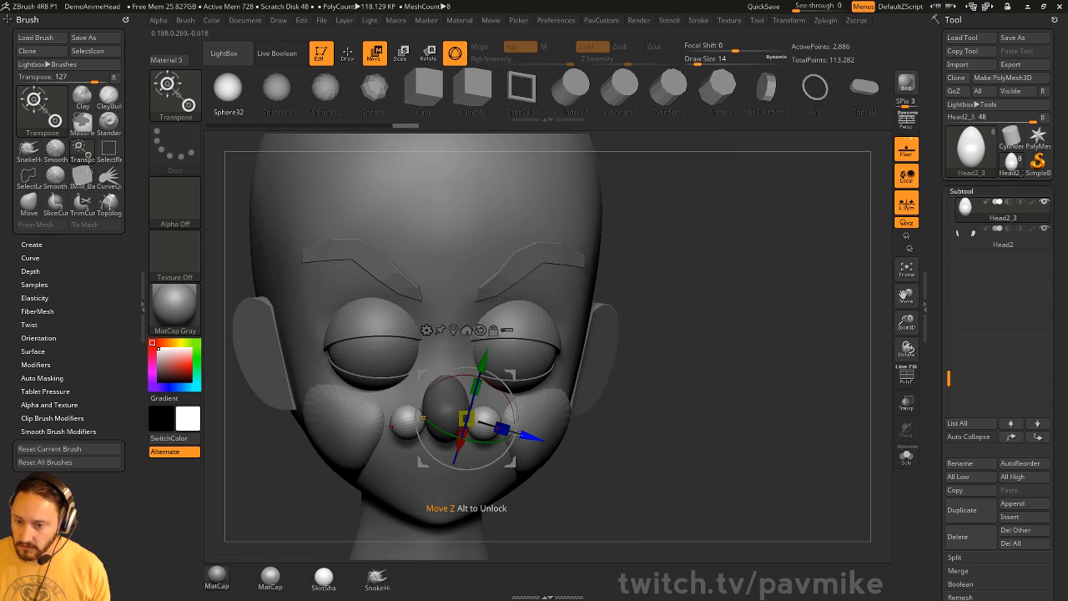
{"action": "left_click_drag", "start_coordinate": [532, 434], "coordinate": [516, 429]}
{"action": "key", "text": "q"}
- Clear the mask and DynaMesh the nose and nostril spheres into one surface
{"action": "mouse_move", "coordinate": [731, 382]}
{"action": "left_mouse_down", "text": "ctrl"}
{"action": "mouse_move", "coordinate": [735, 356]}
{"action": "mouse_move", "coordinate": [761, 364]}
{"action": "mouse_move", "coordinate": [752, 355]}
{"action": "mouse_move", "coordinate": [788, 343]}
{"action": "left_mouse_up", "text": "ctrl"}
{"action": "left_click", "coordinate": [917, 382]}
{"action": "key", "text": "grave"}
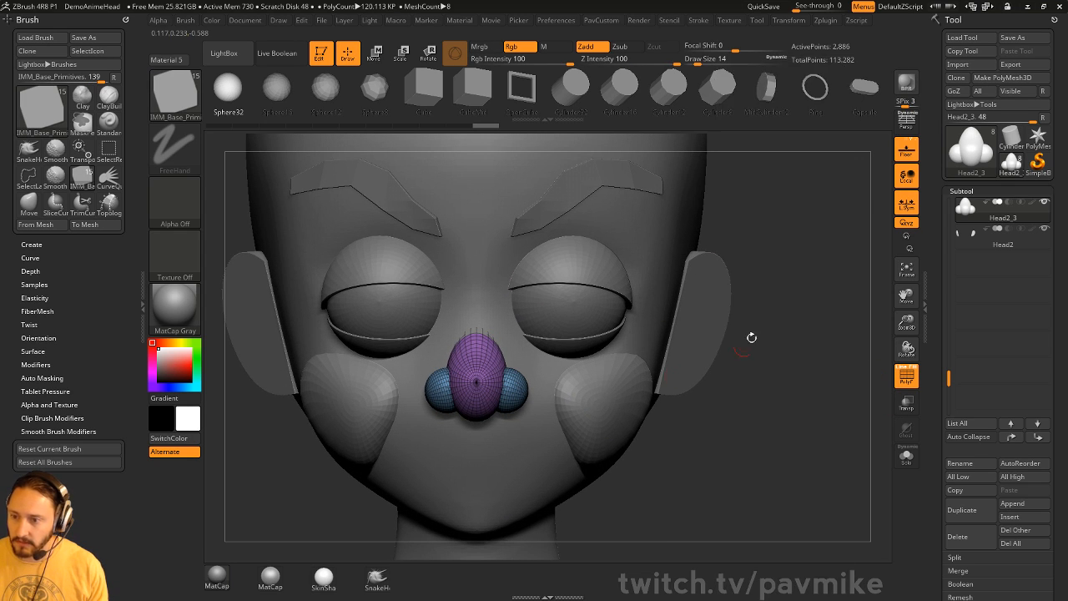
{"action": "left_click_drag", "start_coordinate": [803, 389], "coordinate": [639, 405], "text": "ctrl"}
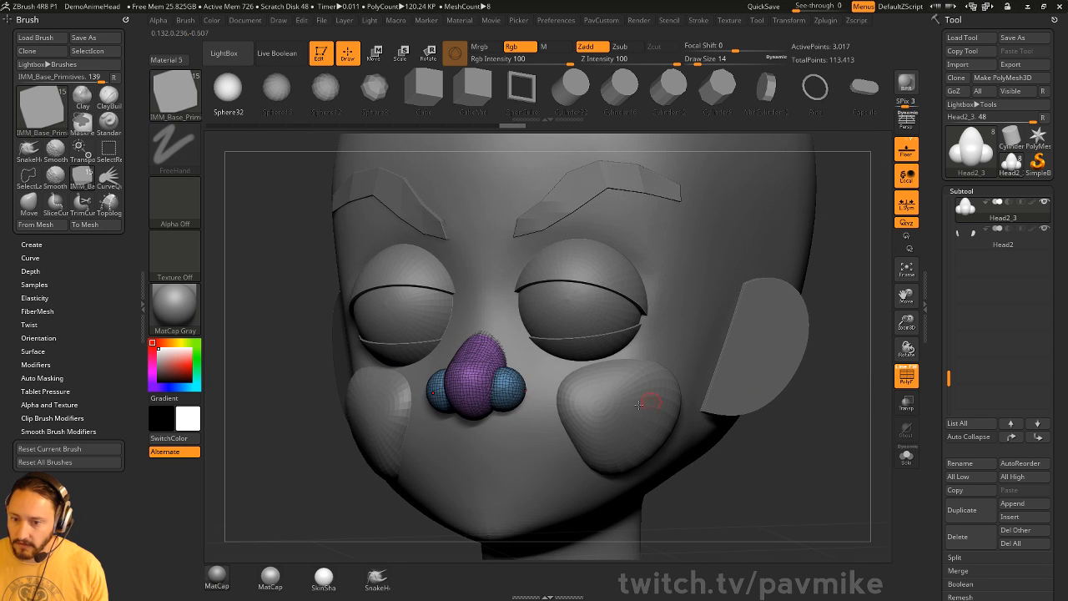
{"action": "left_click", "coordinate": [512, 390], "text": "ctrl+shift"}
{"action": "left_click_drag", "start_coordinate": [751, 384], "coordinate": [874, 407]}
{"action": "left_click", "coordinate": [817, 304], "text": "ctrl+shift"}
{"action": "left_click_drag", "start_coordinate": [789, 323], "coordinate": [796, 326], "text": "shift"}
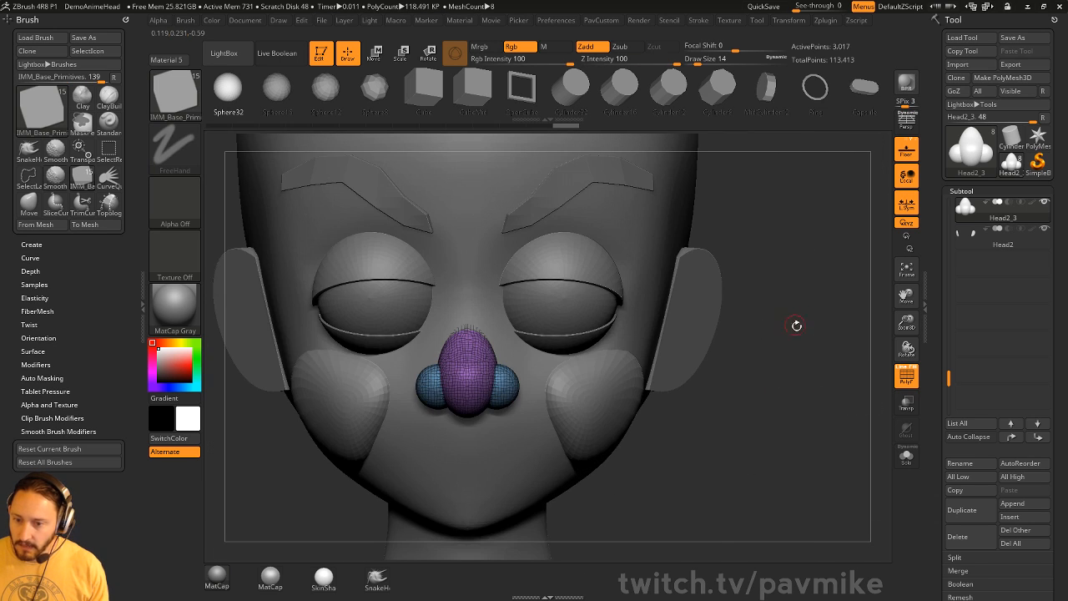
{"action": "left_click_drag", "start_coordinate": [806, 400], "coordinate": [758, 322]}
- Dent and carve the nostril openings with the Clay brush
{"action": "key", "text": "1"}
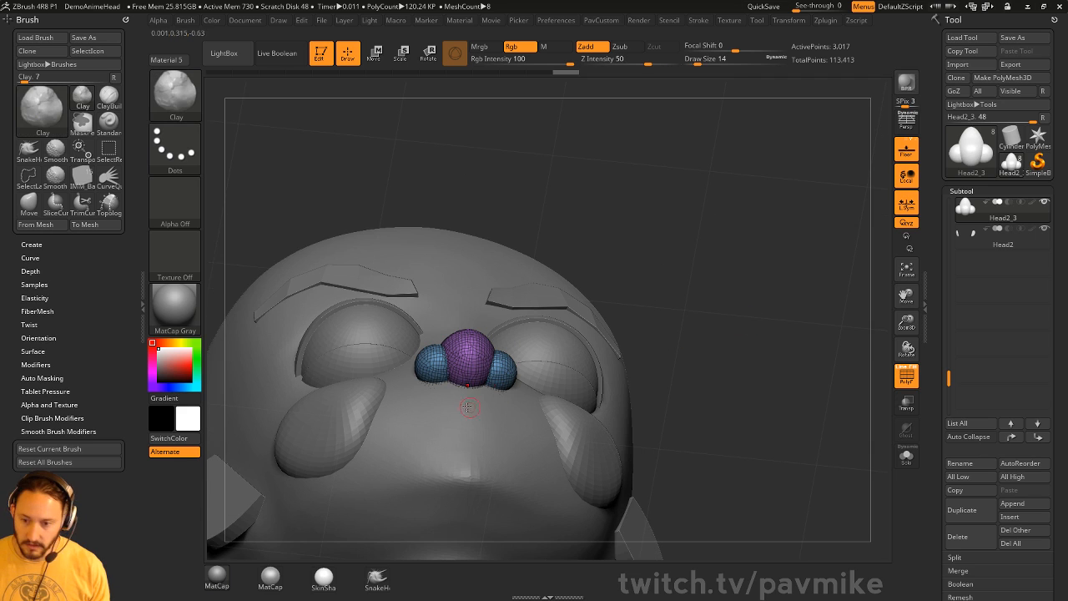
{"action": "key", "text": "s"}
{"action": "left_click_drag", "start_coordinate": [459, 407], "coordinate": [468, 404]}
{"action": "left_click_drag", "start_coordinate": [428, 366], "coordinate": [437, 370], "text": "alt"}
{"action": "mouse_move", "coordinate": [801, 332]}
{"action": "left_mouse_down", "text": "alt"}
{"action": "mouse_move", "coordinate": [793, 324]}
{"action": "mouse_move", "coordinate": [851, 381]}
{"action": "mouse_move", "coordinate": [779, 366]}
{"action": "mouse_move", "coordinate": [817, 369]}
{"action": "left_mouse_up", "text": "alt"}
{"action": "left_click", "coordinate": [904, 370]}
- Return to the Standard brush and make the eyebrows subtool Head1 active
{"action": "key", "text": "2"}
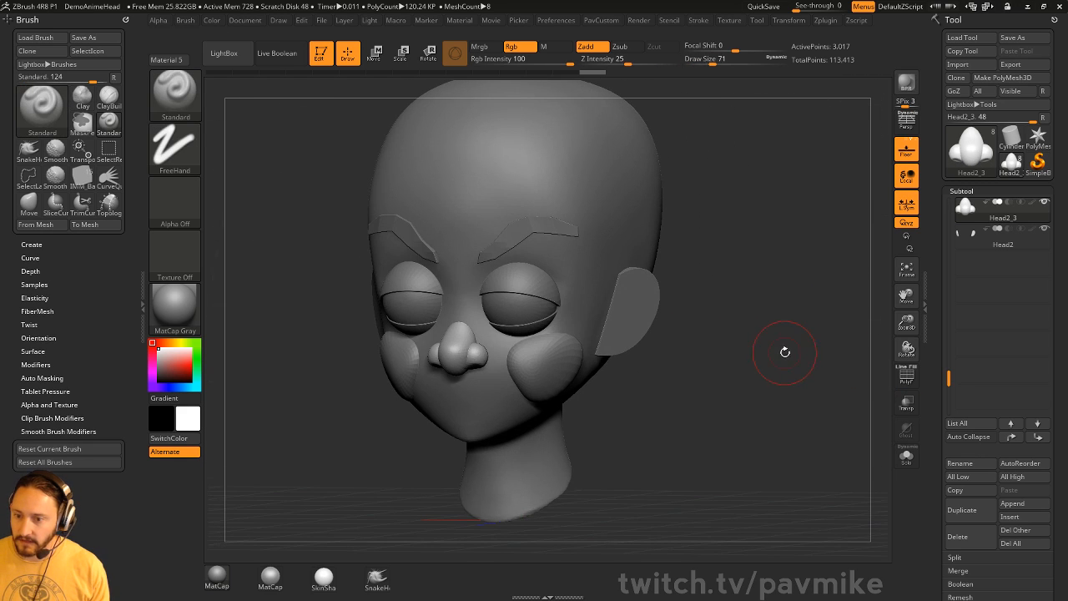
{"action": "mouse_move", "coordinate": [790, 316]}
{"action": "left_mouse_down", "text": "alt"}
{"action": "mouse_move", "coordinate": [758, 372]}
{"action": "mouse_move", "coordinate": [624, 372]}
{"action": "left_mouse_up", "text": "alt"}
{"action": "left_click", "coordinate": [627, 365], "text": "alt"}
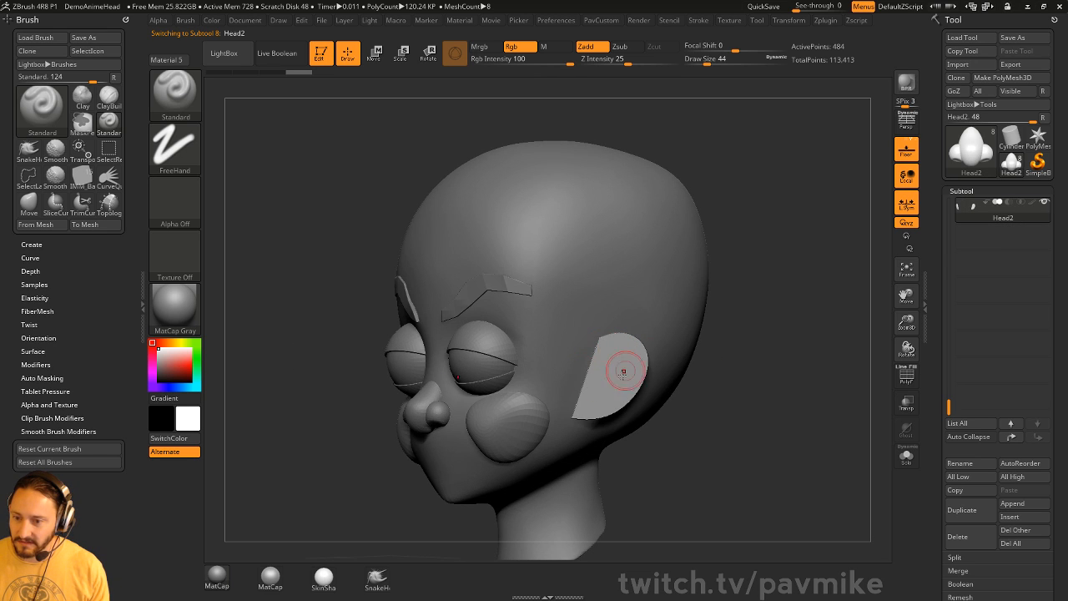
{"action": "left_click_drag", "start_coordinate": [744, 338], "coordinate": [699, 344]}
{"action": "left_click", "coordinate": [523, 289], "text": "alt"}
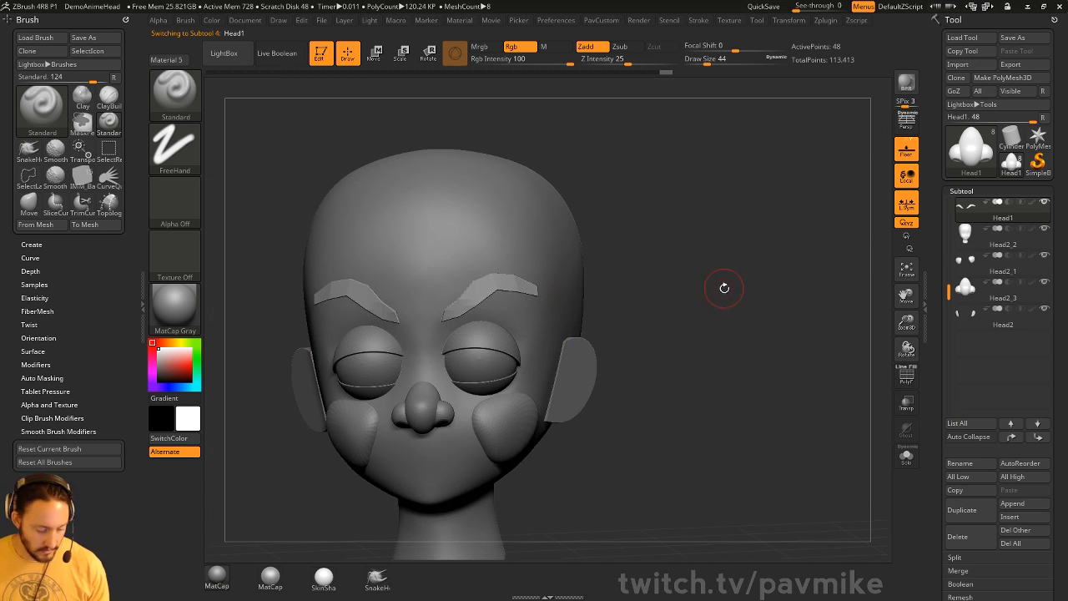
{"action": "left_click_drag", "start_coordinate": [724, 296], "coordinate": [736, 321]}
- Toggle dynamic subdivision off and back on for the eyebrows
{"action": "key", "text": "1"}
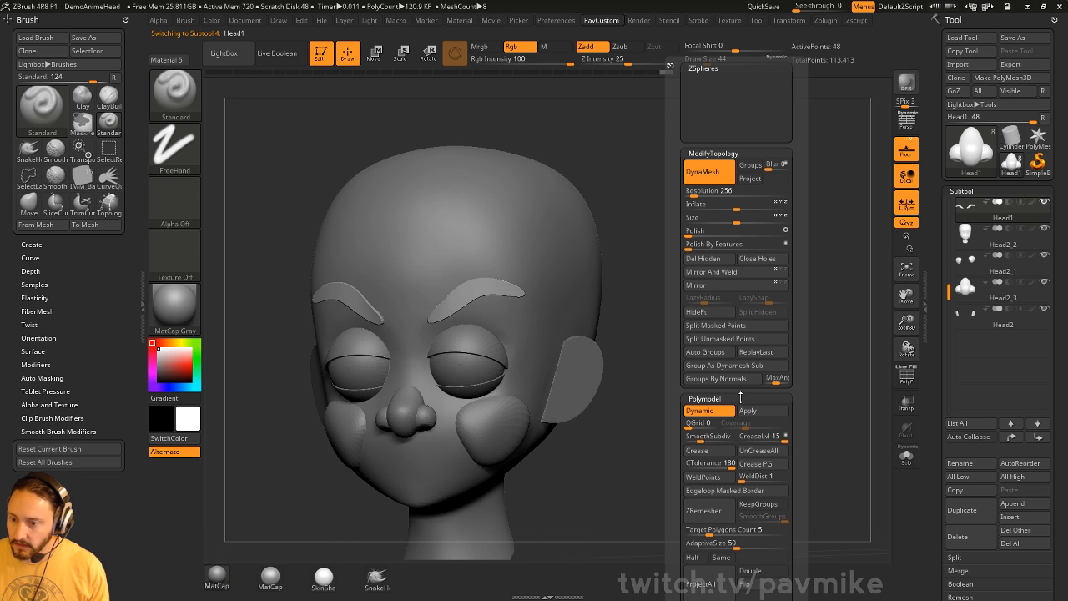
{"action": "key", "text": "shift+d"}
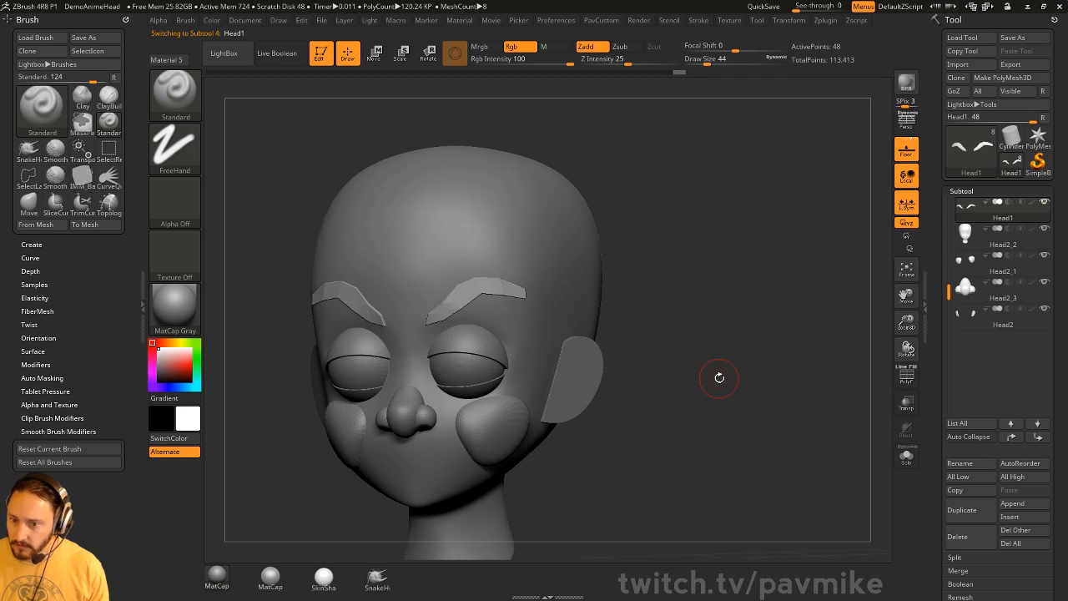
{"action": "key", "text": "d"}
{"action": "left_click_drag", "start_coordinate": [710, 314], "coordinate": [742, 357]}
- Lift the outer eyebrow ends with the Move brush, then reduce the brush size to 97
{"action": "key", "text": "]"}
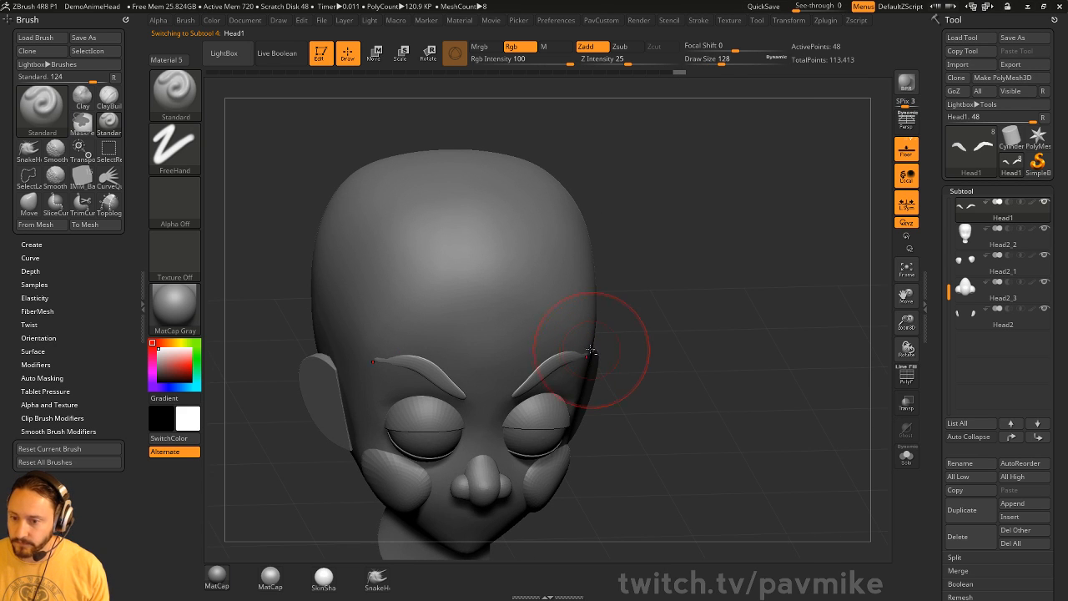
{"action": "key", "text": "b"}
{"action": "key", "text": "m"}
{"action": "key", "text": "v"}
{"action": "left_click_drag", "start_coordinate": [588, 357], "coordinate": [585, 352]}
{"action": "left_click_drag", "start_coordinate": [699, 346], "coordinate": [644, 322]}
{"action": "key", "text": "s"}
{"action": "left_click_drag", "start_coordinate": [546, 376], "coordinate": [519, 383]}
{"action": "key", "text": "["}
{"action": "mouse_move", "coordinate": [717, 361]}
{"action": "left_mouse_down"}
{"action": "mouse_move", "coordinate": [668, 367]}
{"action": "mouse_move", "coordinate": [740, 410]}
{"action": "mouse_move", "coordinate": [690, 343]}
{"action": "left_mouse_up"}
- Switch to the Standard brush at size 35, select the main head, and expand the subtool list
{"action": "key", "text": "b"}
{"action": "key", "text": "s"}
{"action": "key", "text": "t"}
{"action": "key", "text": "s"}
{"action": "left_click_drag", "start_coordinate": [690, 343], "coordinate": [638, 355]}
{"action": "key", "text": "s"}
{"action": "left_click_drag", "start_coordinate": [475, 451], "coordinate": [471, 450]}
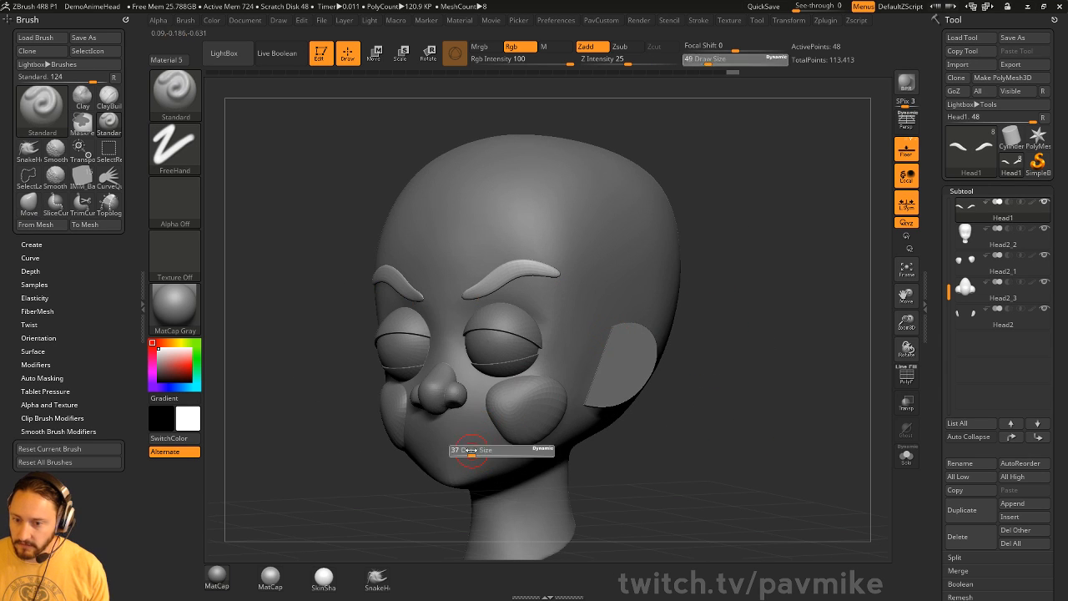
{"action": "left_click", "coordinate": [481, 438], "text": "alt"}
{"action": "left_click_drag", "start_coordinate": [802, 393], "coordinate": [814, 389], "text": "shift"}
{"action": "left_click", "coordinate": [1012, 438]}
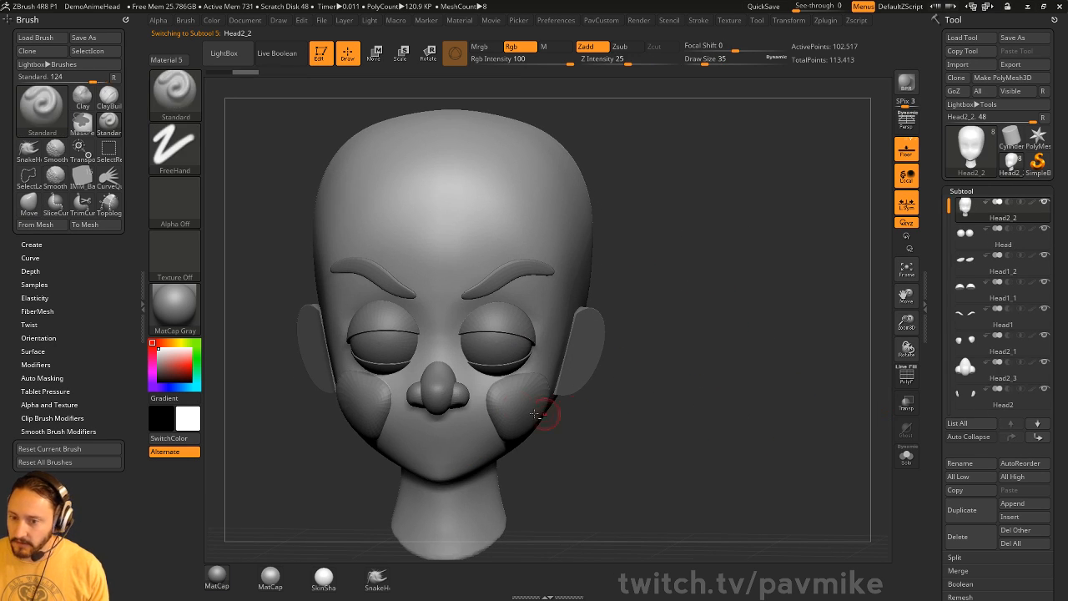
- Move the nose, upper eyelid, lower eyelid and ear subtools to the top of the list
{"action": "left_click", "coordinate": [513, 404], "text": "alt"}
{"action": "left_click", "coordinate": [435, 387], "text": "alt"}
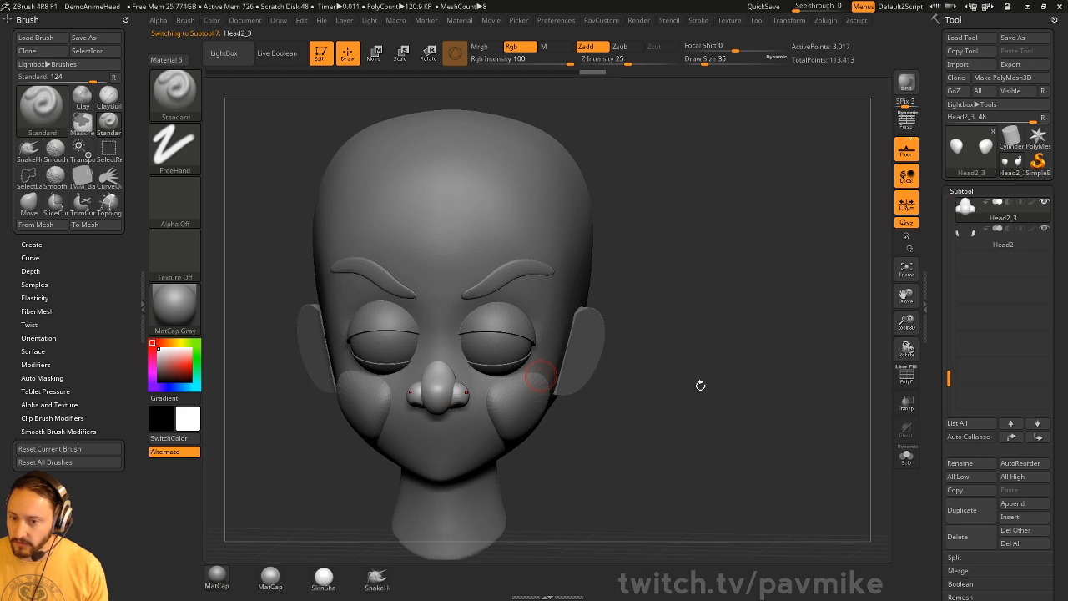
{"action": "left_click", "coordinate": [1011, 436], "text": "shift"}
{"action": "left_click", "coordinate": [494, 324], "text": "alt"}
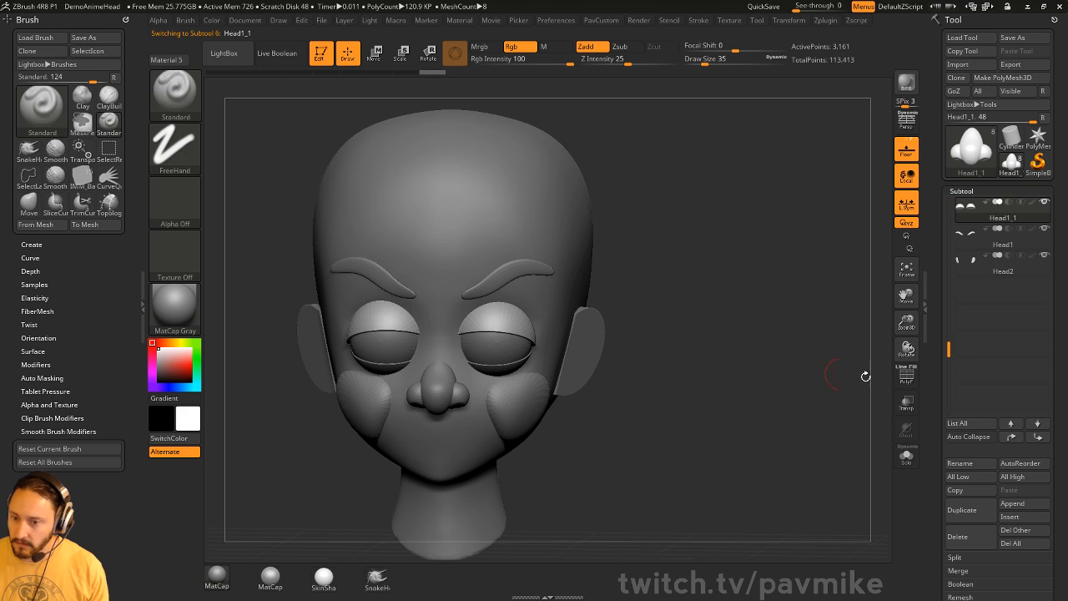
{"action": "left_click", "coordinate": [1012, 438], "text": "shift"}
{"action": "left_click", "coordinate": [499, 371], "text": "alt"}
{"action": "left_click", "coordinate": [1013, 438], "text": "shift"}
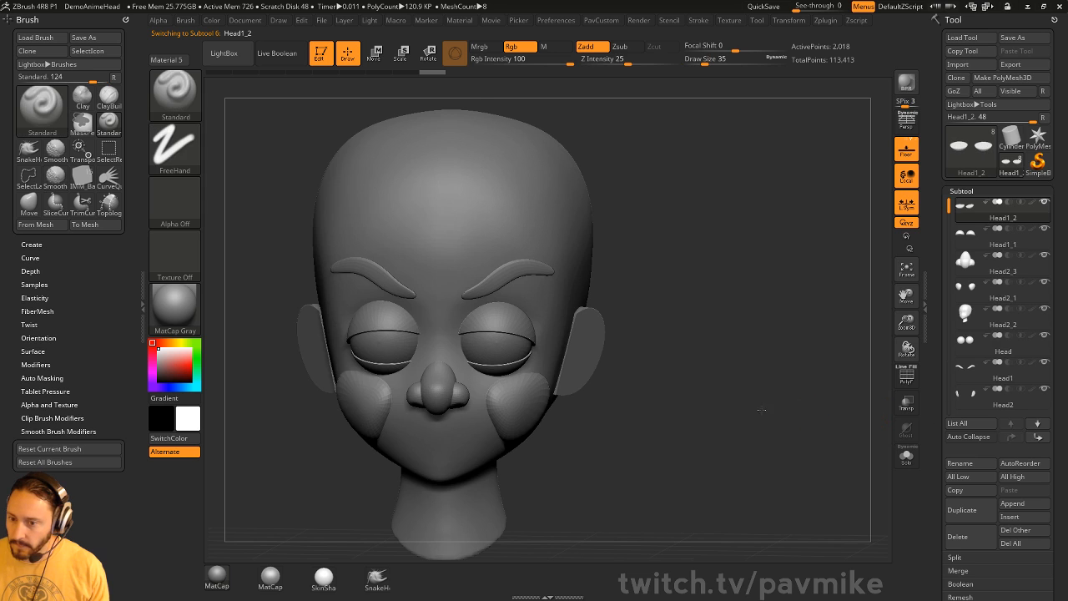
{"action": "left_click_drag", "start_coordinate": [765, 409], "coordinate": [690, 404]}
{"action": "left_click", "coordinate": [640, 357], "text": "alt"}
{"action": "left_click", "coordinate": [1011, 438], "text": "shift"}
- Merge down the lower eyelid, upper eyelid and nose into one part and DynaMesh it
{"action": "left_click_drag", "start_coordinate": [790, 389], "coordinate": [799, 395]}
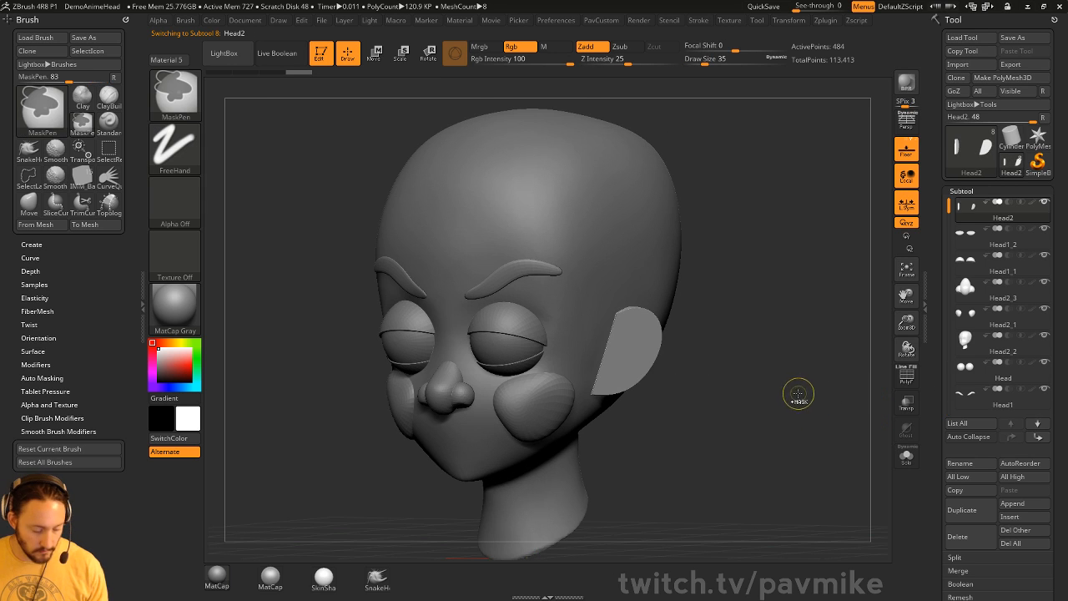
{"action": "key", "text": "ctrl+e"}
{"action": "left_click", "coordinate": [801, 414]}
{"action": "key", "text": "e"}
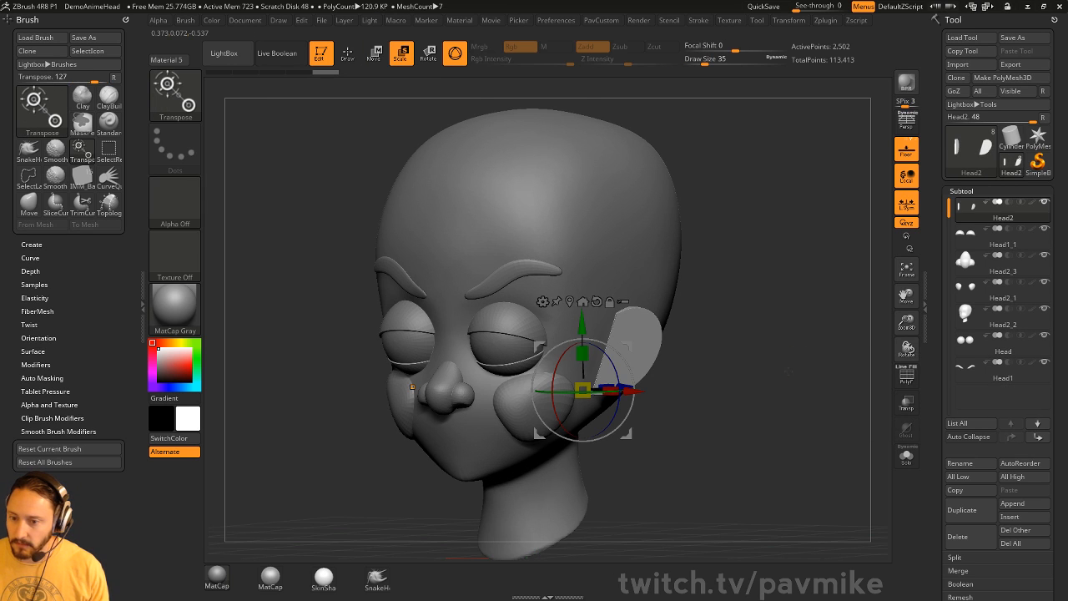
{"action": "left_click_drag", "start_coordinate": [784, 351], "coordinate": [790, 353]}
{"action": "key", "text": "q"}
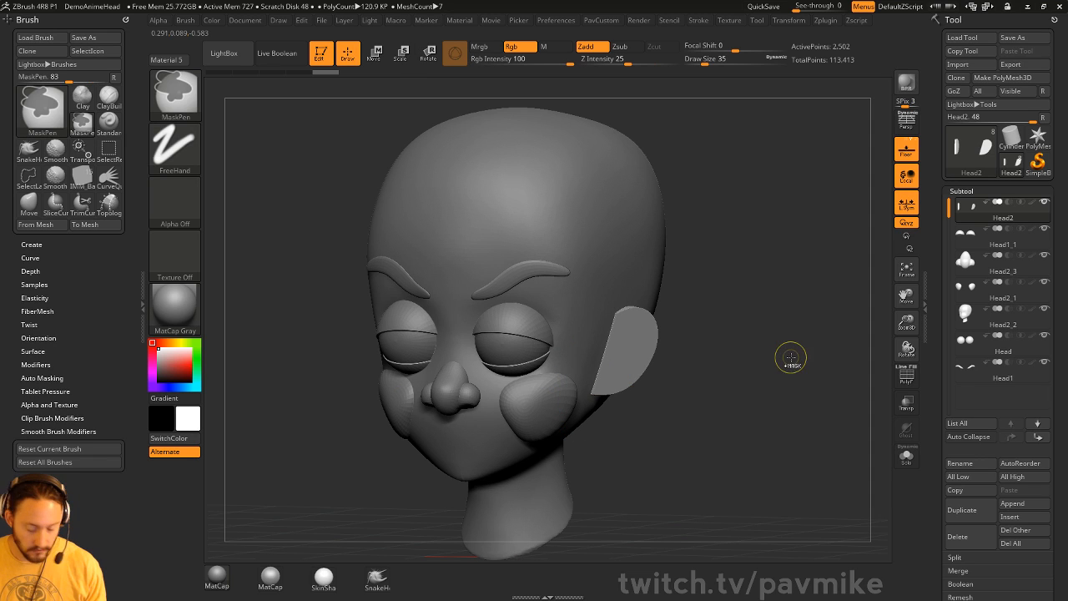
{"action": "key", "text": "ctrl+e"}
{"action": "key", "text": "ctrl+e"}
{"action": "key", "text": "ctrl+e"}
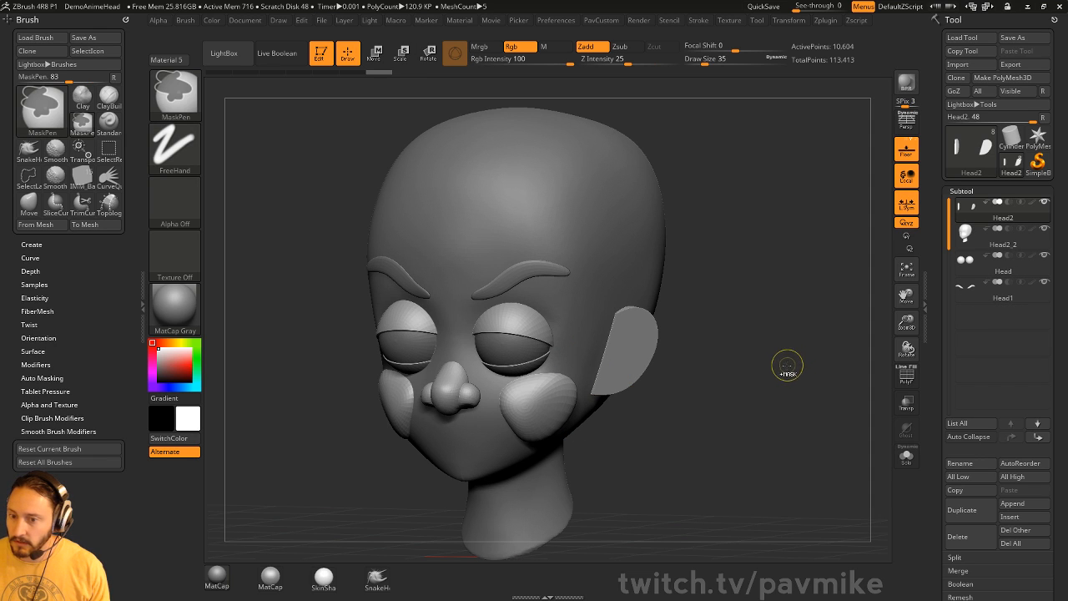
{"action": "key", "text": "ctrl+e"}
{"action": "left_click_drag", "start_coordinate": [785, 366], "coordinate": [793, 442]}
- Smooth the seams around the ear, eyelids, nose, cheeks and nostril creases
{"action": "key", "text": "1"}
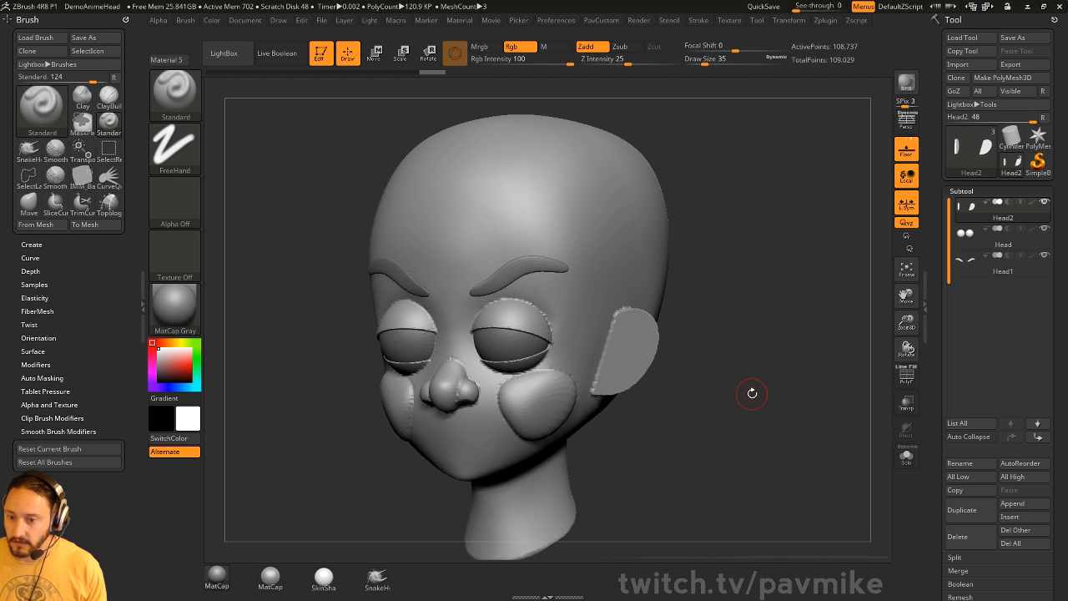
{"action": "key", "text": "s"}
{"action": "mouse_move", "coordinate": [627, 348]}
{"action": "left_mouse_down"}
{"action": "mouse_move", "coordinate": [604, 380]}
{"action": "mouse_move", "coordinate": [631, 327]}
{"action": "left_mouse_up"}
{"action": "left_click_drag", "start_coordinate": [721, 332], "coordinate": [770, 334], "text": "shift"}
{"action": "mouse_move", "coordinate": [537, 334]}
{"action": "left_mouse_down", "text": "shift"}
{"action": "mouse_move", "coordinate": [546, 344]}
{"action": "mouse_move", "coordinate": [515, 356]}
{"action": "mouse_move", "coordinate": [639, 379]}
{"action": "left_mouse_up", "text": "shift"}
{"action": "left_click_drag", "start_coordinate": [701, 395], "coordinate": [624, 394]}
{"action": "left_click_drag", "start_coordinate": [474, 407], "coordinate": [558, 415], "text": "shift"}
{"action": "mouse_move", "coordinate": [711, 294]}
{"action": "left_mouse_down"}
{"action": "mouse_move", "coordinate": [809, 282]}
{"action": "mouse_move", "coordinate": [720, 291]}
{"action": "left_mouse_up"}
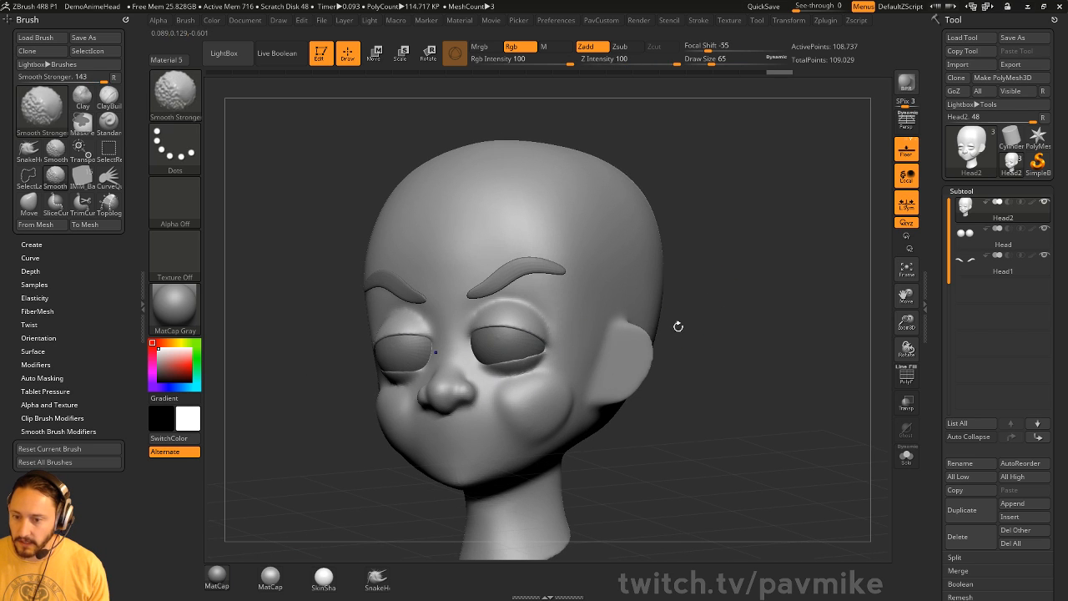
- Turn the head to a three-quarter view and pick the MoveAccurate brush
{"action": "mouse_move", "coordinate": [678, 326]}
{"action": "left_mouse_down"}
{"action": "mouse_move", "coordinate": [763, 337]}
{"action": "mouse_move", "coordinate": [774, 323]}
{"action": "mouse_move", "coordinate": [682, 323]}
{"action": "mouse_move", "coordinate": [777, 348]}
{"action": "mouse_move", "coordinate": [697, 313]}
{"action": "left_mouse_up"}
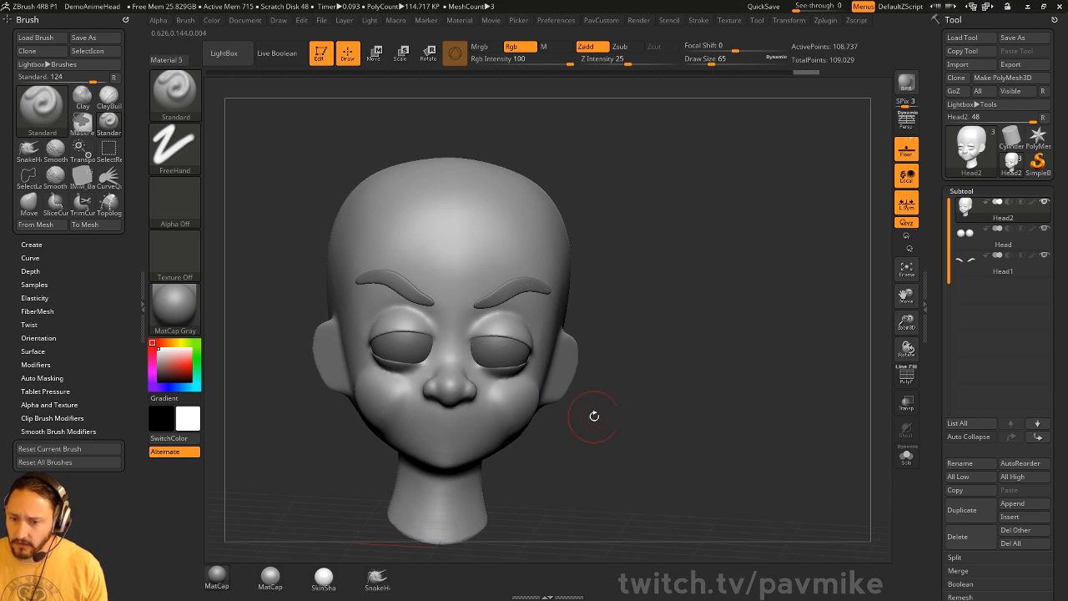
{"action": "mouse_move", "coordinate": [594, 416]}
{"action": "left_mouse_down"}
{"action": "mouse_move", "coordinate": [642, 406]}
{"action": "mouse_move", "coordinate": [644, 395]}
{"action": "mouse_move", "coordinate": [549, 407]}
{"action": "left_mouse_up"}
{"action": "key", "text": "b"}
{"action": "key", "text": "m"}
{"action": "key", "text": "v"}
{"action": "key", "text": "b"}
{"action": "key", "text": "m"}
{"action": "key", "text": "a"}
- Try a mouth line with the Standard brush at size 18, then undo it
{"action": "left_click_drag", "start_coordinate": [361, 499], "coordinate": [540, 495]}
{"action": "left_click_drag", "start_coordinate": [641, 414], "coordinate": [577, 417]}
{"action": "key", "text": "b"}
{"action": "key", "text": "s"}
{"action": "key", "text": "t"}
{"action": "key", "text": "s"}
{"action": "left_click_drag", "start_coordinate": [595, 409], "coordinate": [603, 433], "text": "alt"}
{"action": "key", "text": "s"}
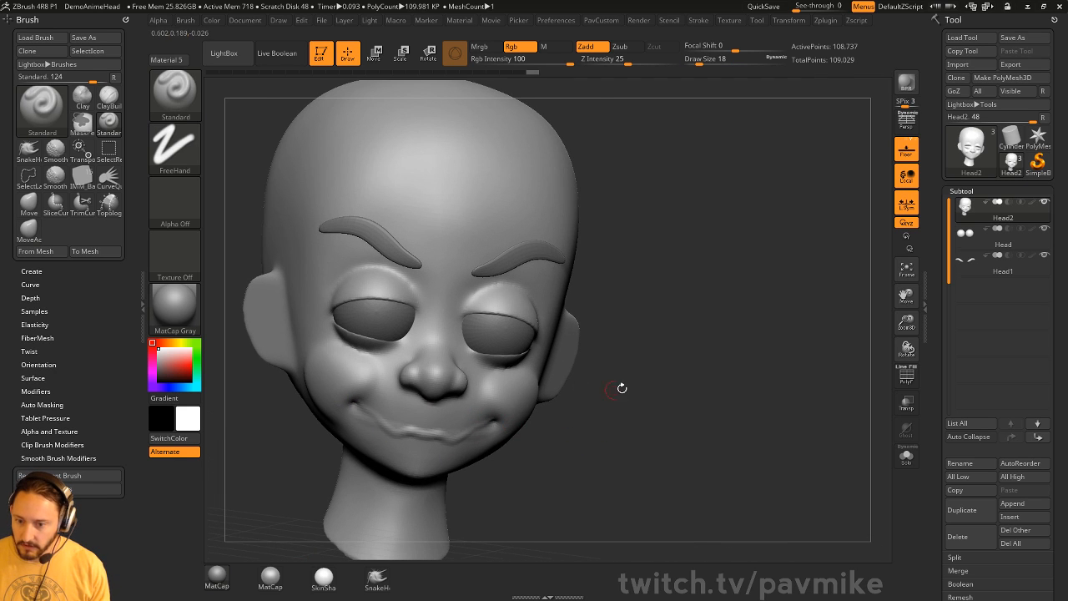
{"action": "left_click_drag", "start_coordinate": [620, 386], "coordinate": [359, 406]}
{"action": "mouse_move", "coordinate": [587, 420]}
{"action": "left_mouse_down"}
{"action": "mouse_move", "coordinate": [760, 396]}
{"action": "mouse_move", "coordinate": [584, 409]}
{"action": "mouse_move", "coordinate": [890, 419]}
{"action": "mouse_move", "coordinate": [616, 410]}
{"action": "mouse_move", "coordinate": [724, 375]}
{"action": "left_mouse_up"}
{"action": "key", "text": "ctrl+z"}
{"action": "key", "text": "ctrl+z"}
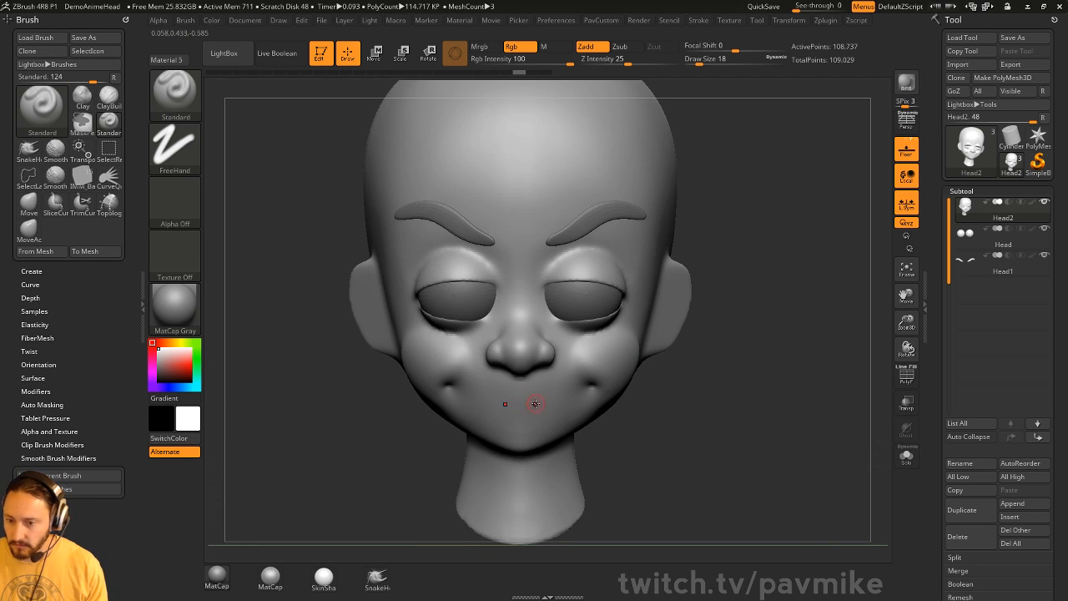
- Frame the head and shift the lower eyelid corners with the Move brush
{"action": "mouse_move", "coordinate": [547, 421]}
{"action": "left_mouse_down"}
{"action": "mouse_move", "coordinate": [553, 381]}
{"action": "mouse_move", "coordinate": [754, 436]}
{"action": "mouse_move", "coordinate": [733, 396]}
{"action": "mouse_move", "coordinate": [621, 411]}
{"action": "mouse_move", "coordinate": [739, 346]}
{"action": "mouse_move", "coordinate": [790, 348]}
{"action": "mouse_move", "coordinate": [768, 361]}
{"action": "left_mouse_up"}
{"action": "key", "text": "f"}
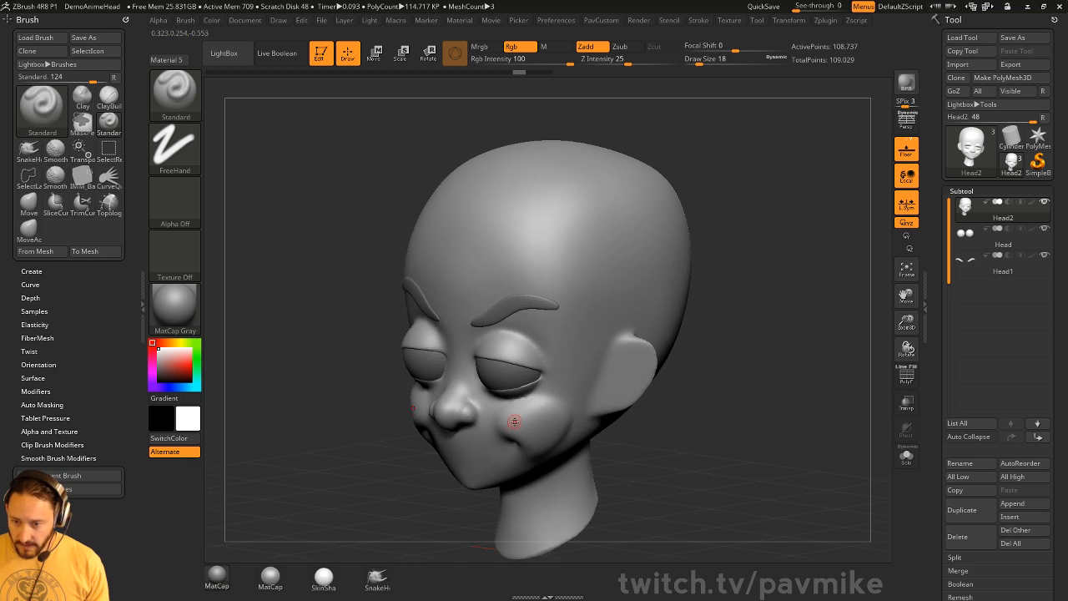
{"action": "key", "text": "s"}
{"action": "left_click_drag", "start_coordinate": [514, 420], "coordinate": [535, 417]}
{"action": "key", "text": "b"}
{"action": "key", "text": "m"}
{"action": "key", "text": "v"}
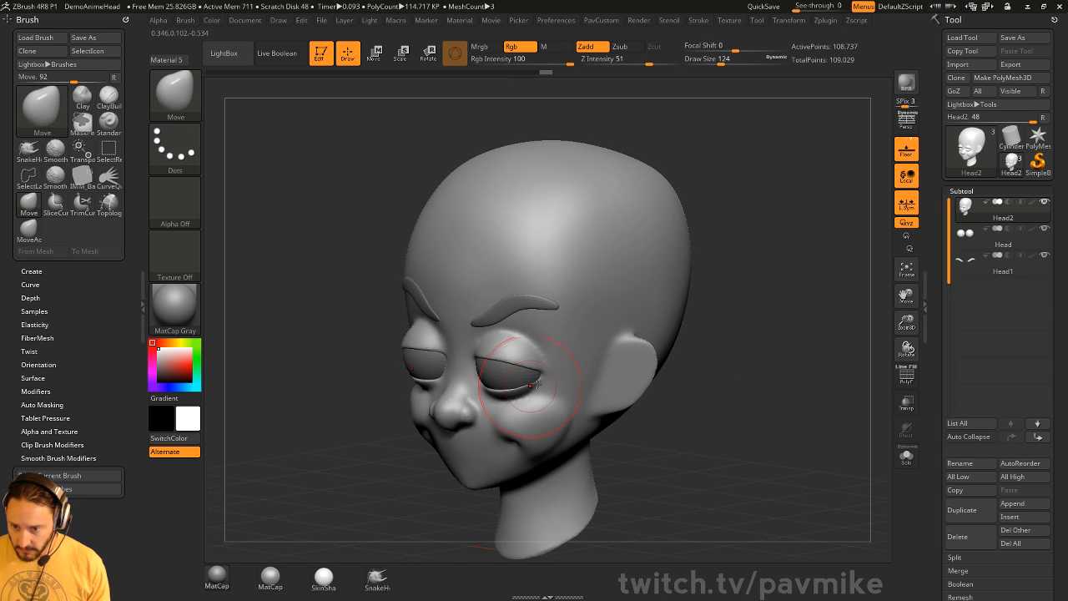
{"action": "right_click_drag", "start_coordinate": [536, 384], "coordinate": [552, 404]}
{"action": "key", "text": "s"}
{"action": "left_click", "coordinate": [552, 405]}
- Nudge the ears slightly, then return to a zoomed-out front view
{"action": "left_click_drag", "start_coordinate": [528, 395], "coordinate": [572, 365]}
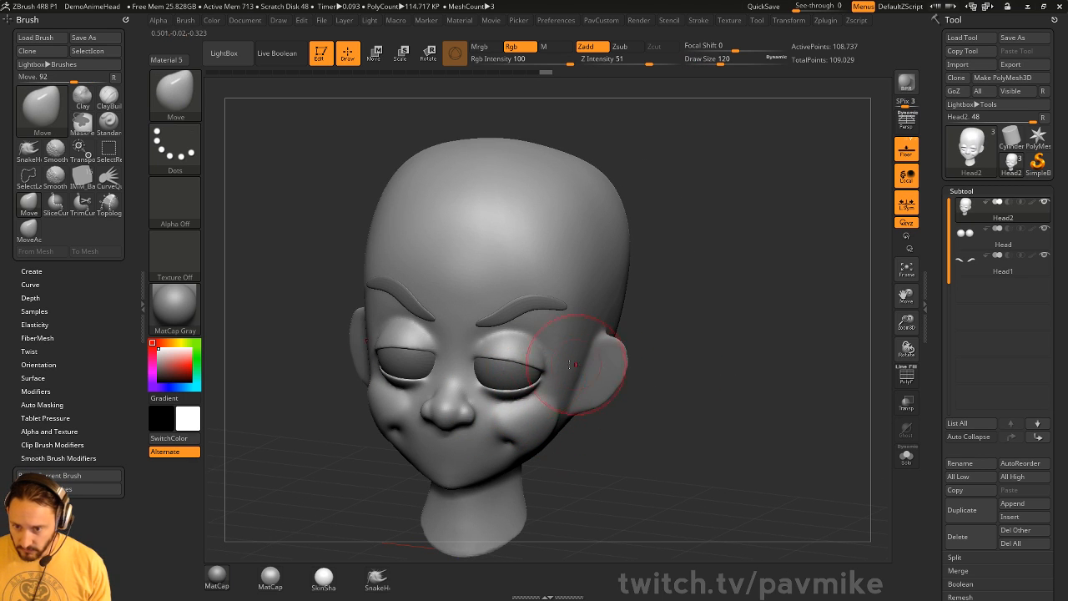
{"action": "left_click_drag", "start_coordinate": [703, 346], "coordinate": [655, 345]}
{"action": "left_click_drag", "start_coordinate": [781, 340], "coordinate": [822, 339]}
{"action": "mouse_move", "coordinate": [813, 340]}
{"action": "left_mouse_down", "text": "alt"}
{"action": "mouse_move", "coordinate": [792, 331]}
{"action": "mouse_move", "coordinate": [735, 351]}
{"action": "mouse_move", "coordinate": [768, 359]}
{"action": "left_mouse_up", "text": "alt"}
{"action": "key", "text": "b"}
{"action": "key", "text": "s"}
{"action": "key", "text": "t"}
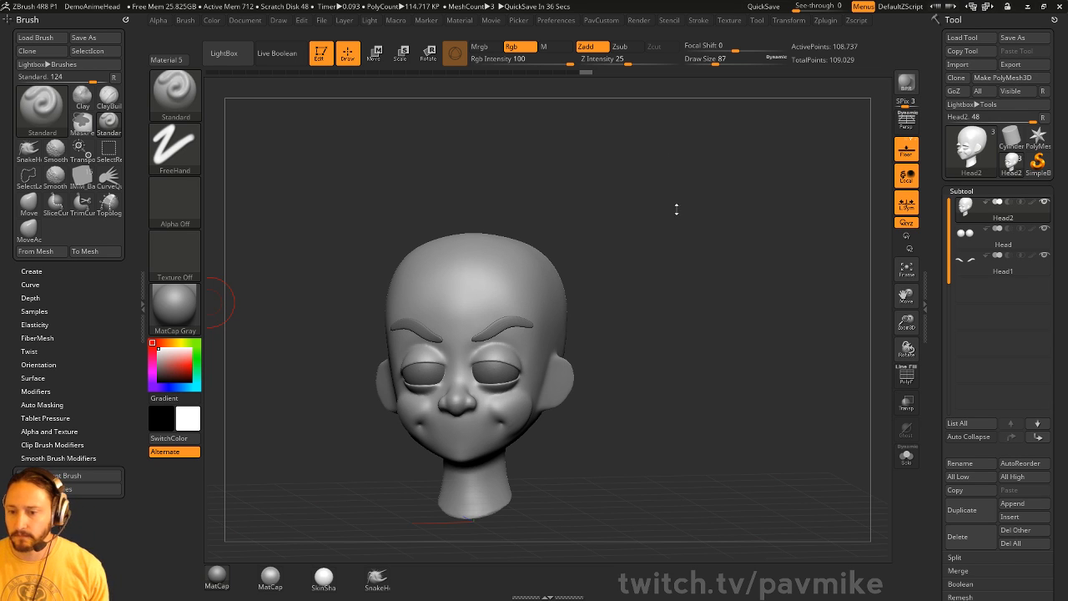
{"action": "mouse_move", "coordinate": [677, 210]}
{"action": "left_mouse_down"}
{"action": "mouse_move", "coordinate": [711, 219]}
{"action": "mouse_move", "coordinate": [659, 231]}
{"action": "mouse_move", "coordinate": [767, 234]}
{"action": "mouse_move", "coordinate": [705, 242]}
{"action": "mouse_move", "coordinate": [665, 223]}
{"action": "mouse_move", "coordinate": [715, 222]}
{"action": "mouse_move", "coordinate": [731, 237]}
{"action": "mouse_move", "coordinate": [734, 218]}
{"action": "mouse_move", "coordinate": [672, 249]}
{"action": "left_mouse_up"}
{"action": "key", "text": "s"}
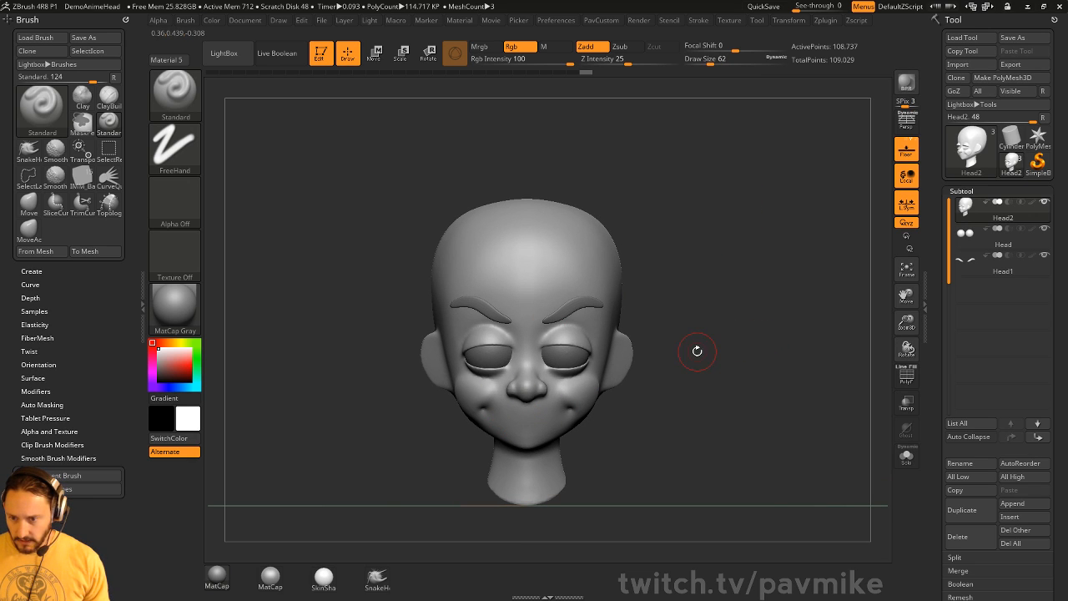
{"action": "key", "text": "b"}
{"action": "key", "text": "p"}
{"action": "key", "text": "i"}
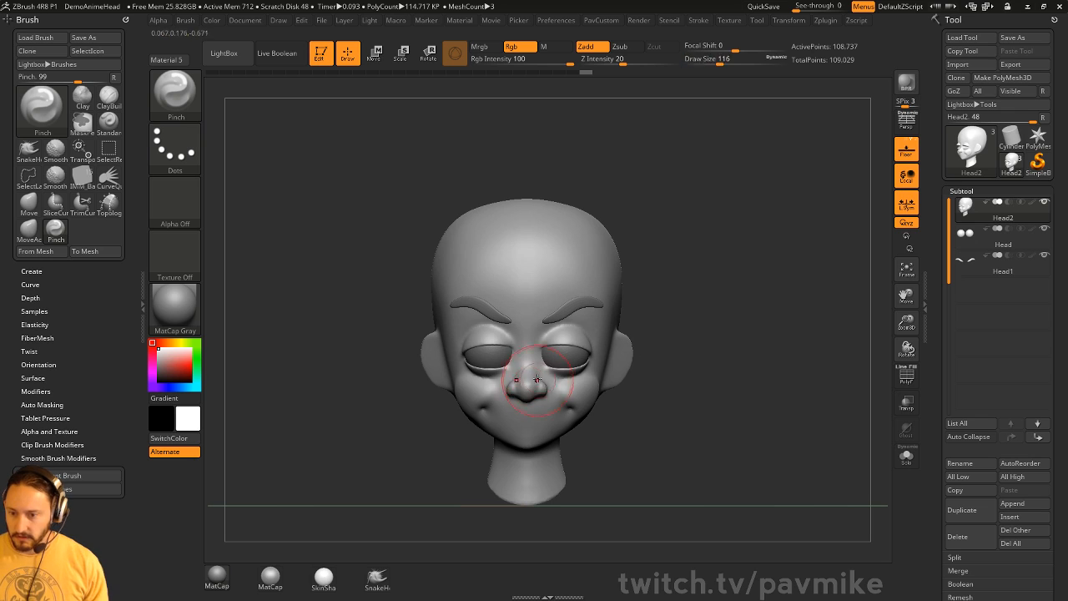
{"action": "key", "text": "bracketleft"}
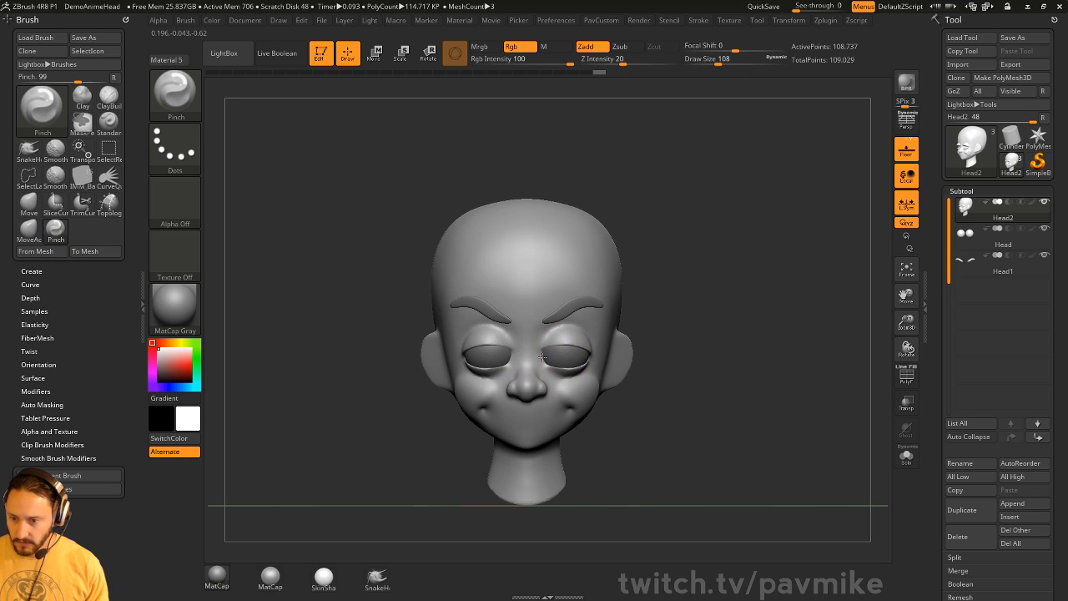
{"action": "right_click_drag", "start_coordinate": [586, 361], "coordinate": [557, 380]}
{"action": "key", "text": "bracketright"}
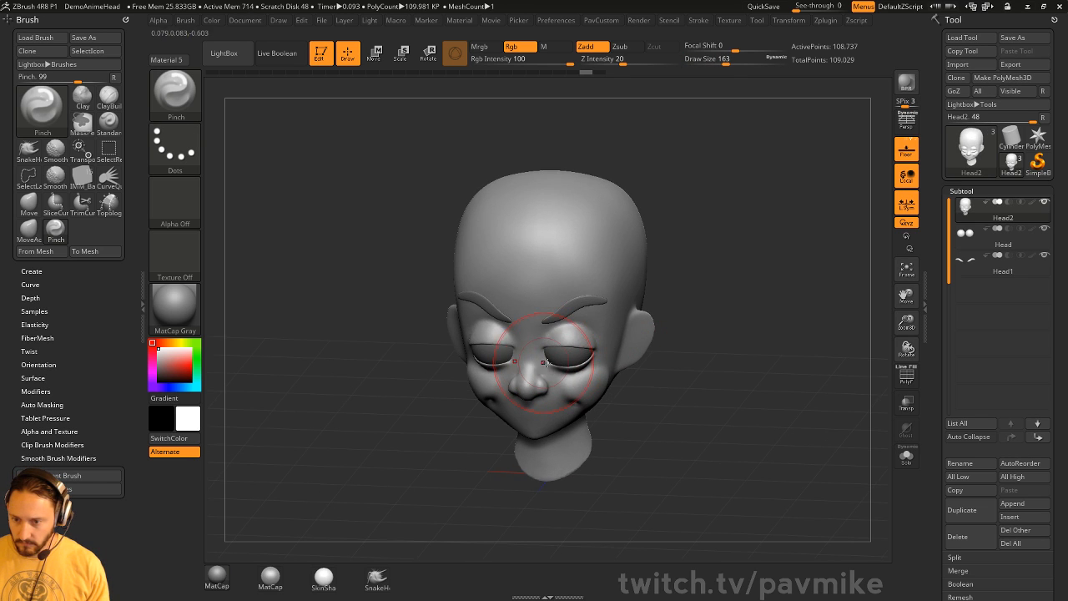
{"action": "key", "text": "b"}
{"action": "key", "text": "m"}
{"action": "key", "text": "v"}
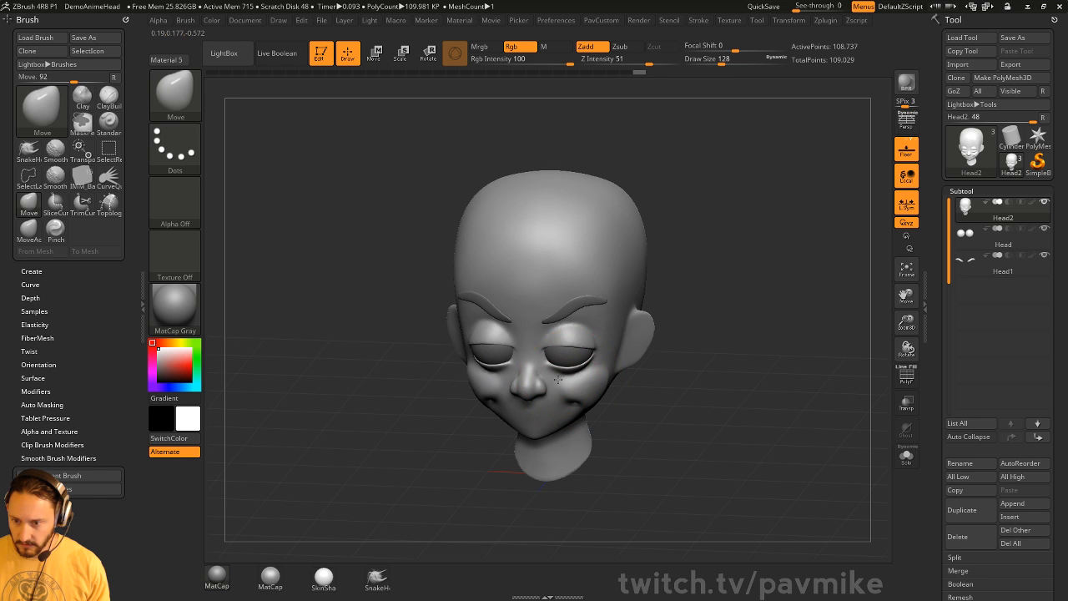
{"action": "mouse_move", "coordinate": [558, 380]}
{"action": "right_mouse_down"}
{"action": "mouse_move", "coordinate": [704, 306]}
{"action": "mouse_move", "coordinate": [806, 307]}
{"action": "mouse_move", "coordinate": [811, 320]}
{"action": "mouse_move", "coordinate": [787, 342]}
{"action": "mouse_move", "coordinate": [694, 348]}
{"action": "mouse_move", "coordinate": [749, 342]}
{"action": "mouse_move", "coordinate": [715, 353]}
{"action": "mouse_move", "coordinate": [758, 352]}
{"action": "right_mouse_up"}
{"action": "key", "text": "b"}
{"action": "key", "text": "s"}
{"action": "key", "text": "t"}
{"action": "key", "text": "s"}
{"action": "key", "text": "s"}
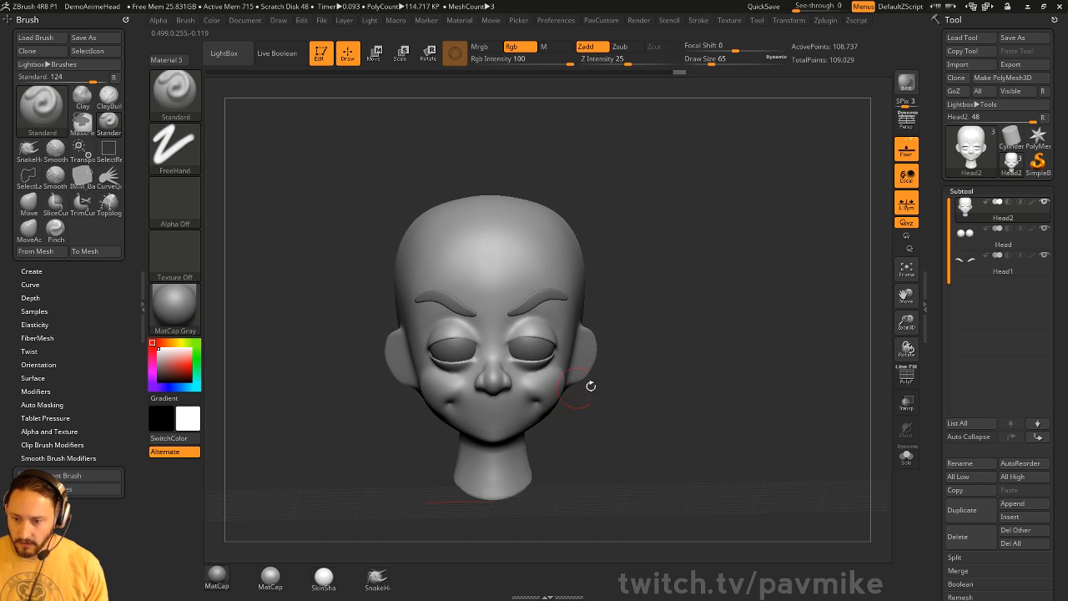
{"action": "mouse_move", "coordinate": [681, 322]}
{"action": "right_mouse_down", "text": "alt"}
{"action": "mouse_move", "coordinate": [668, 293]}
{"action": "mouse_move", "coordinate": [719, 334]}
{"action": "right_mouse_up", "text": "alt"}
{"action": "key", "text": "b"}
{"action": "key", "text": "m"}
{"action": "key", "text": "v"}
{"action": "key", "text": "s"}
{"action": "mouse_move", "coordinate": [537, 409]}
{"action": "left_mouse_down"}
{"action": "mouse_move", "coordinate": [561, 389]}
{"action": "mouse_move", "coordinate": [548, 404]}
{"action": "left_mouse_up"}
{"action": "mouse_move", "coordinate": [674, 192]}
{"action": "right_mouse_down", "text": "alt"}
{"action": "mouse_move", "coordinate": [673, 264]}
{"action": "mouse_move", "coordinate": [645, 269]}
{"action": "right_mouse_up", "text": "alt"}
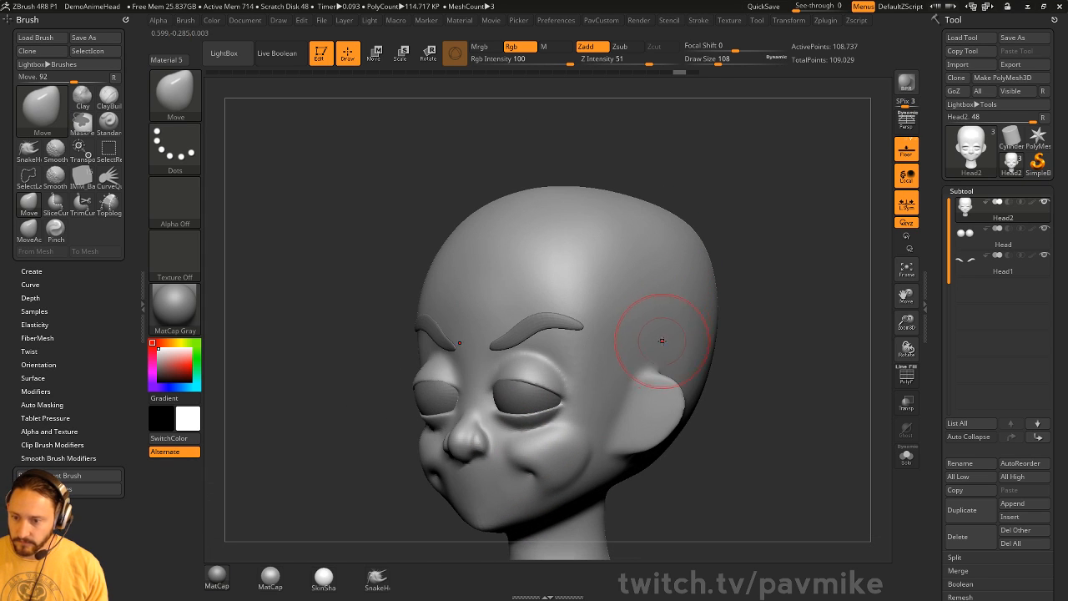
{"action": "key", "text": "s"}
{"action": "mouse_move", "coordinate": [662, 341]}
{"action": "left_mouse_down"}
{"action": "mouse_move", "coordinate": [657, 372]}
{"action": "mouse_move", "coordinate": [668, 363]}
{"action": "left_mouse_up"}
{"action": "key", "text": "ctrl+z"}
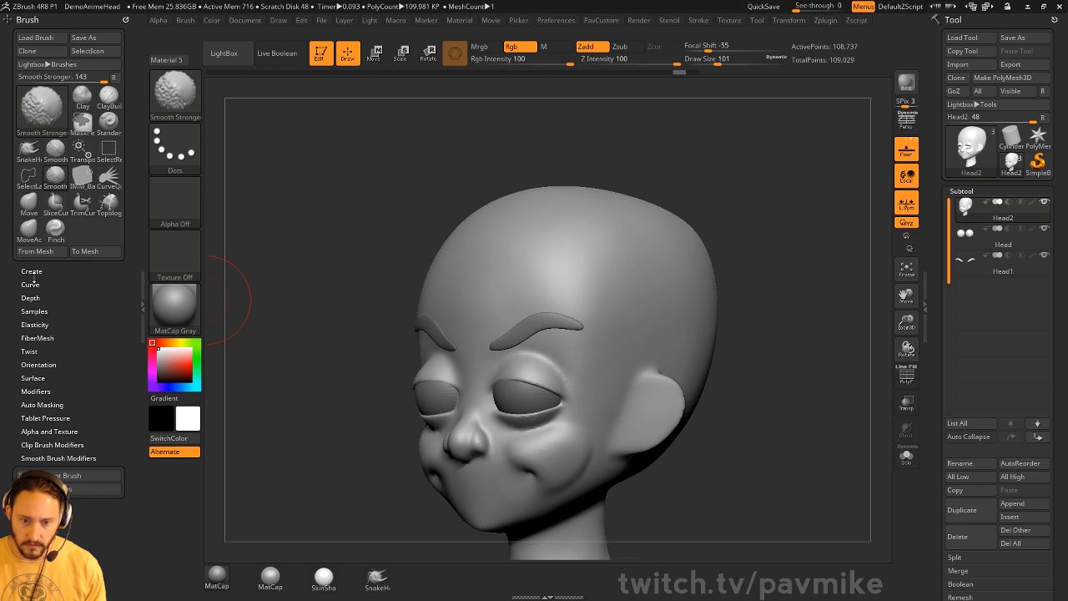
{"action": "left_click", "coordinate": [30, 284]}
{"action": "left_click", "coordinate": [39, 308]}
{"action": "left_click", "coordinate": [40, 311]}
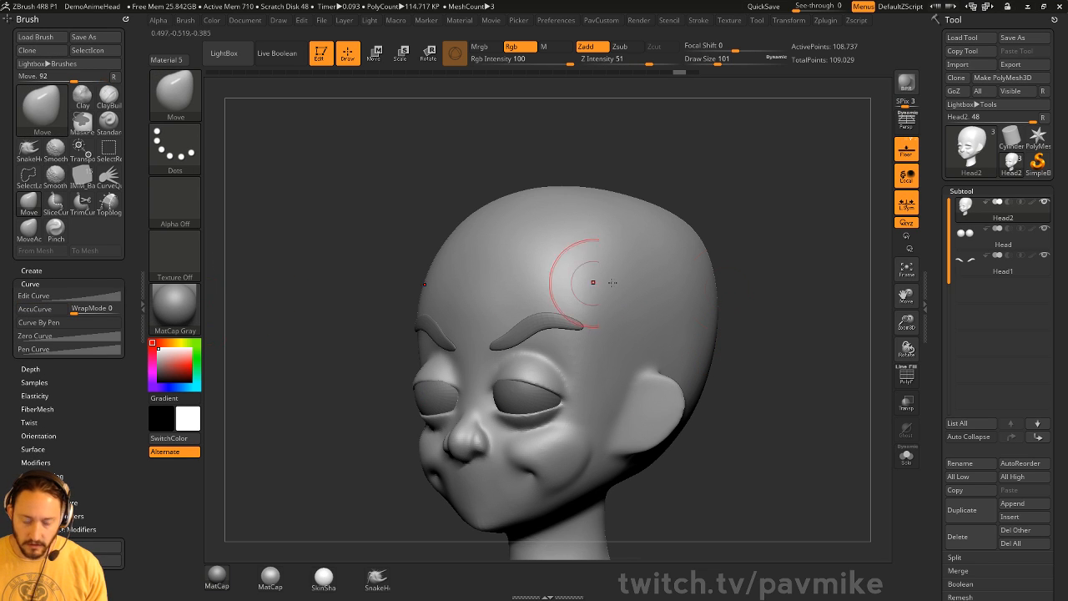
{"action": "key", "text": "b"}
{"action": "key", "text": "m"}
{"action": "key", "text": "a"}
{"action": "left_click_drag", "start_coordinate": [773, 324], "coordinate": [797, 310], "text": "alt"}
{"action": "key", "text": "s"}
{"action": "left_click_drag", "start_coordinate": [606, 342], "coordinate": [609, 341]}
{"action": "left_click_drag", "start_coordinate": [621, 363], "coordinate": [648, 349]}
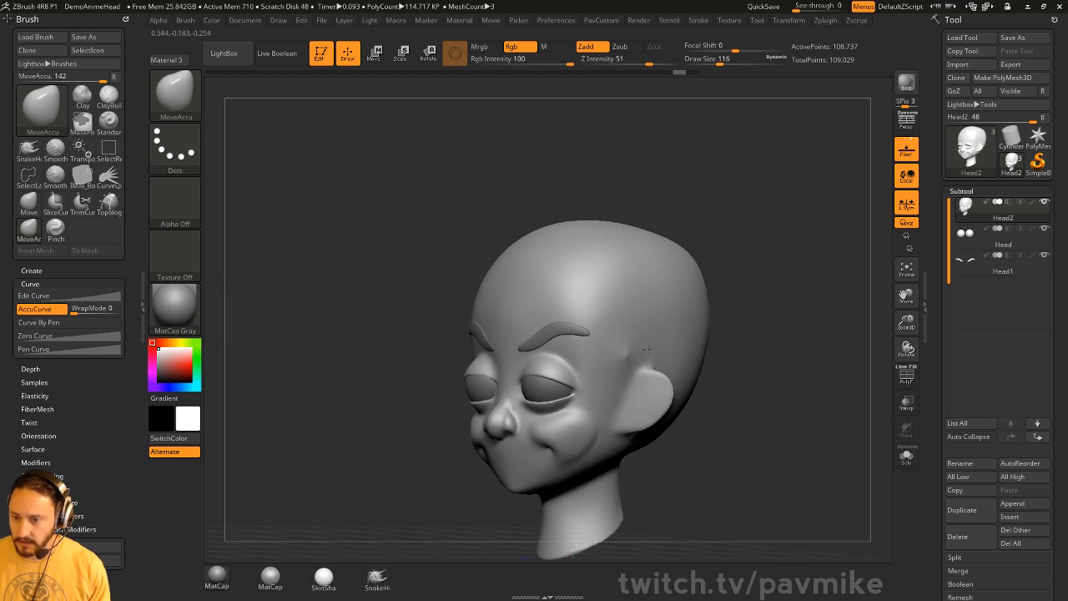
{"action": "mouse_move", "coordinate": [706, 320]}
{"action": "left_mouse_down"}
{"action": "mouse_move", "coordinate": [622, 353]}
{"action": "mouse_move", "coordinate": [604, 327]}
{"action": "left_mouse_up"}
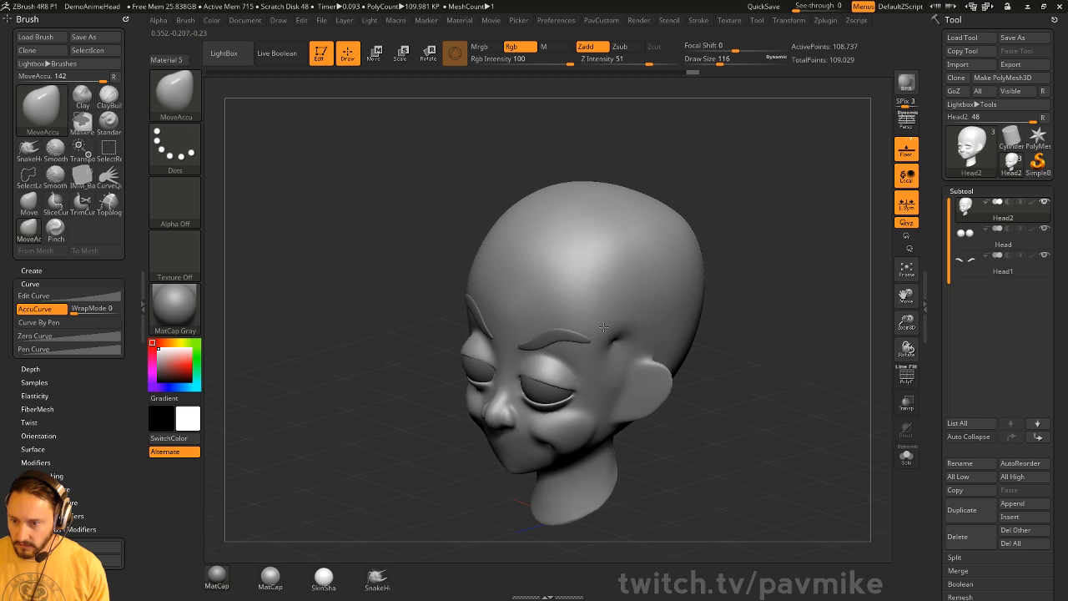
{"action": "mouse_move", "coordinate": [716, 380]}
{"action": "left_mouse_down"}
{"action": "mouse_move", "coordinate": [610, 347]}
{"action": "mouse_move", "coordinate": [600, 314]}
{"action": "left_mouse_up"}
{"action": "key", "text": "ctrl+z"}
{"action": "key", "text": "ctrl+z"}
{"action": "key", "text": "]"}
{"action": "left_click_drag", "start_coordinate": [796, 349], "coordinate": [829, 345], "text": "shift"}
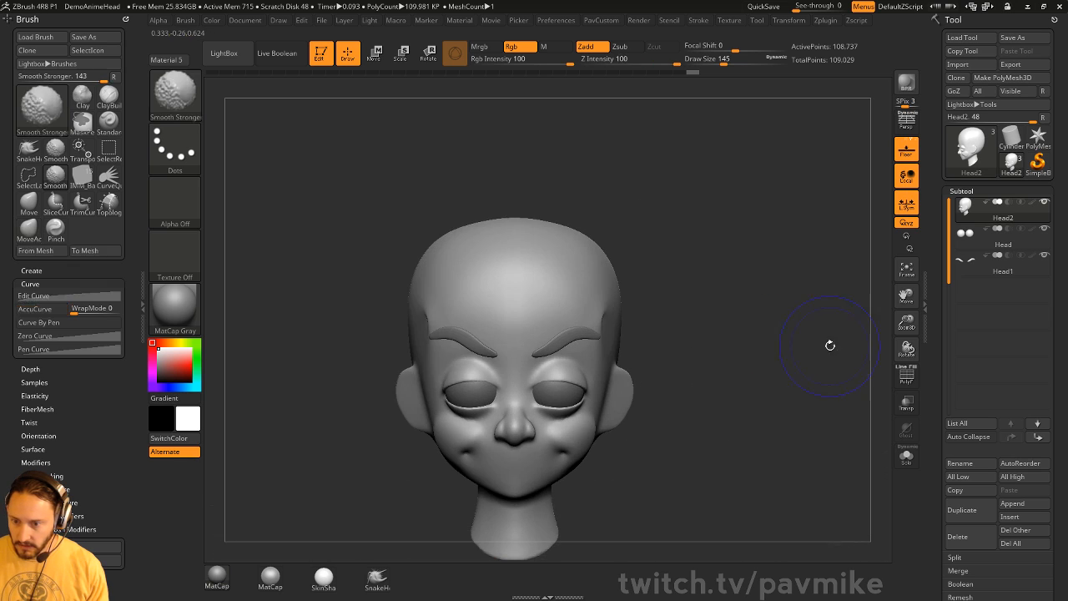
{"action": "key", "text": "ctrl+z"}
{"action": "mouse_move", "coordinate": [655, 448]}
{"action": "left_mouse_down", "text": "alt"}
{"action": "mouse_move", "coordinate": [669, 370]}
{"action": "mouse_move", "coordinate": [625, 380]}
{"action": "mouse_move", "coordinate": [733, 412]}
{"action": "mouse_move", "coordinate": [715, 408]}
{"action": "left_mouse_up", "text": "alt"}
{"action": "key", "text": "b"}
{"action": "key", "text": "d"}
{"action": "key", "text": "s"}
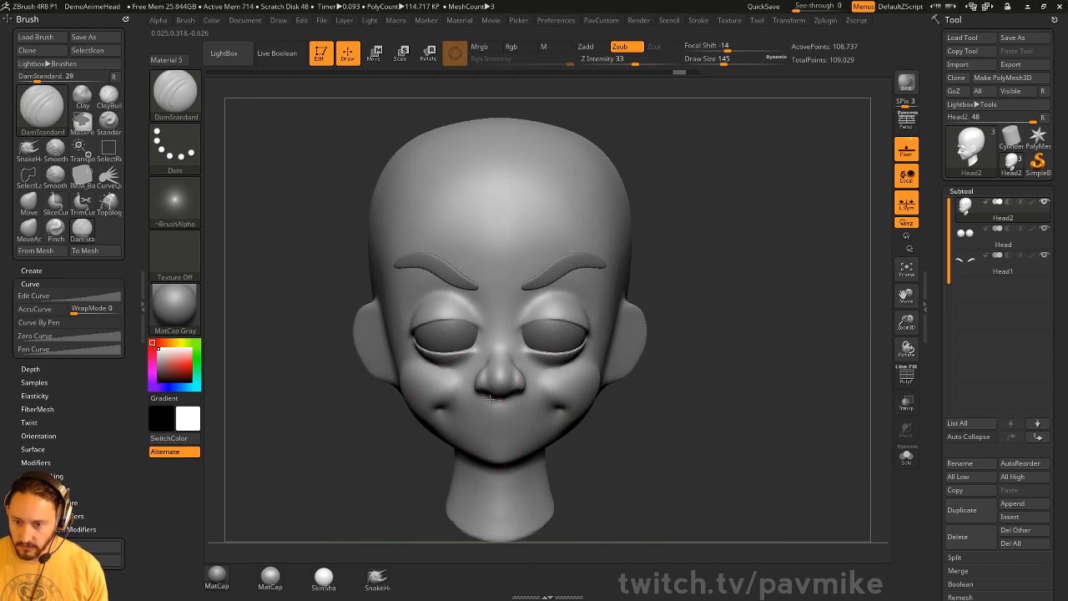
{"action": "key", "text": "s"}
{"action": "left_click_drag", "start_coordinate": [457, 416], "coordinate": [451, 416]}
{"action": "left_click_drag", "start_coordinate": [446, 413], "coordinate": [569, 411]}
{"action": "key", "text": "ctrl+z"}
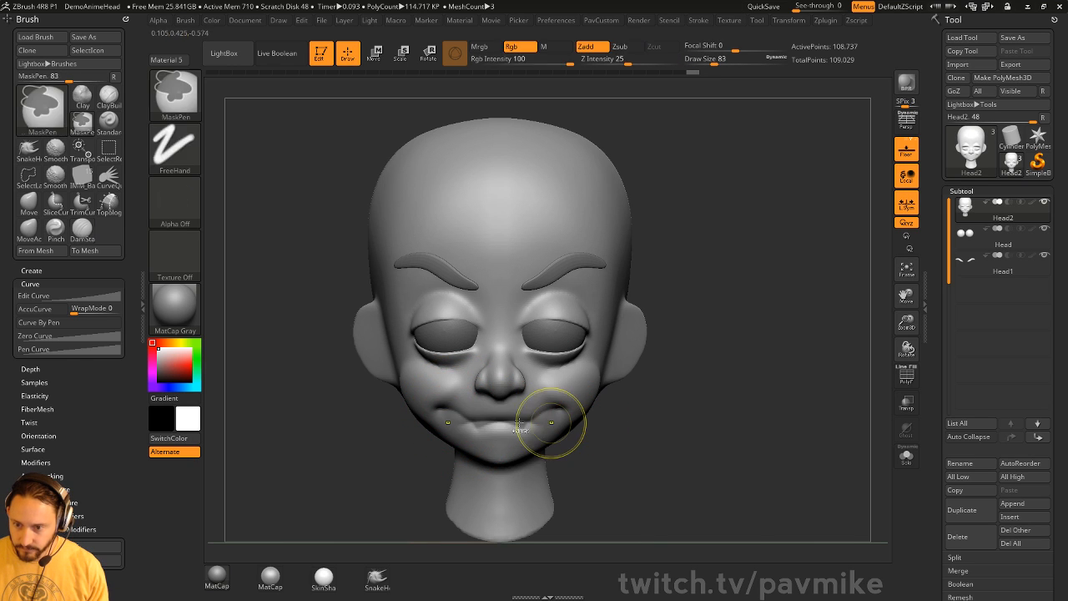
{"action": "key", "text": "ctrl+z"}
{"action": "left_click_drag", "start_coordinate": [452, 414], "coordinate": [554, 411]}
{"action": "left_click_drag", "start_coordinate": [641, 426], "coordinate": [595, 422]}
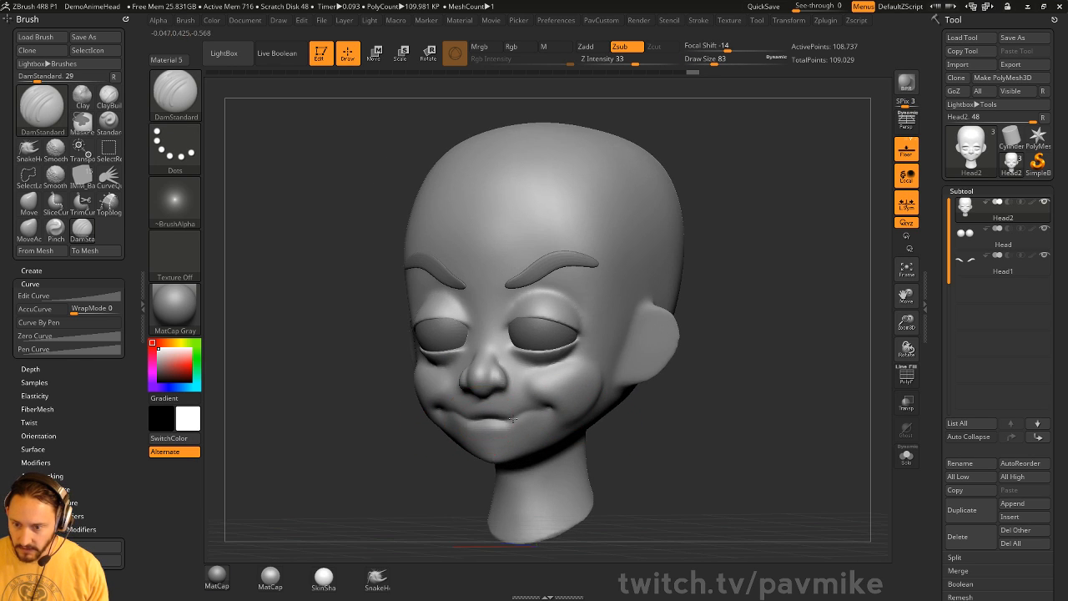
{"action": "left_click_drag", "start_coordinate": [513, 419], "coordinate": [544, 409]}
{"action": "mouse_move", "coordinate": [656, 421]}
{"action": "left_mouse_down"}
{"action": "mouse_move", "coordinate": [636, 419]}
{"action": "mouse_move", "coordinate": [693, 413]}
{"action": "left_mouse_up"}
{"action": "mouse_move", "coordinate": [763, 387]}
{"action": "left_mouse_down", "text": "alt"}
{"action": "mouse_move", "coordinate": [743, 373]}
{"action": "mouse_move", "coordinate": [710, 381]}
{"action": "mouse_move", "coordinate": [731, 350]}
{"action": "mouse_move", "coordinate": [753, 350]}
{"action": "left_mouse_up", "text": "alt"}
{"action": "key", "text": "ctrl+z"}
{"action": "key", "text": "ctrl+z"}
{"action": "mouse_move", "coordinate": [752, 350]}
{"action": "left_mouse_down", "text": "alt"}
{"action": "mouse_move", "coordinate": [765, 368]}
{"action": "mouse_move", "coordinate": [720, 353]}
{"action": "mouse_move", "coordinate": [706, 367]}
{"action": "mouse_move", "coordinate": [745, 353]}
{"action": "left_mouse_up", "text": "alt"}
{"action": "left_click", "coordinate": [192, 104], "text": "ctrl+shift"}
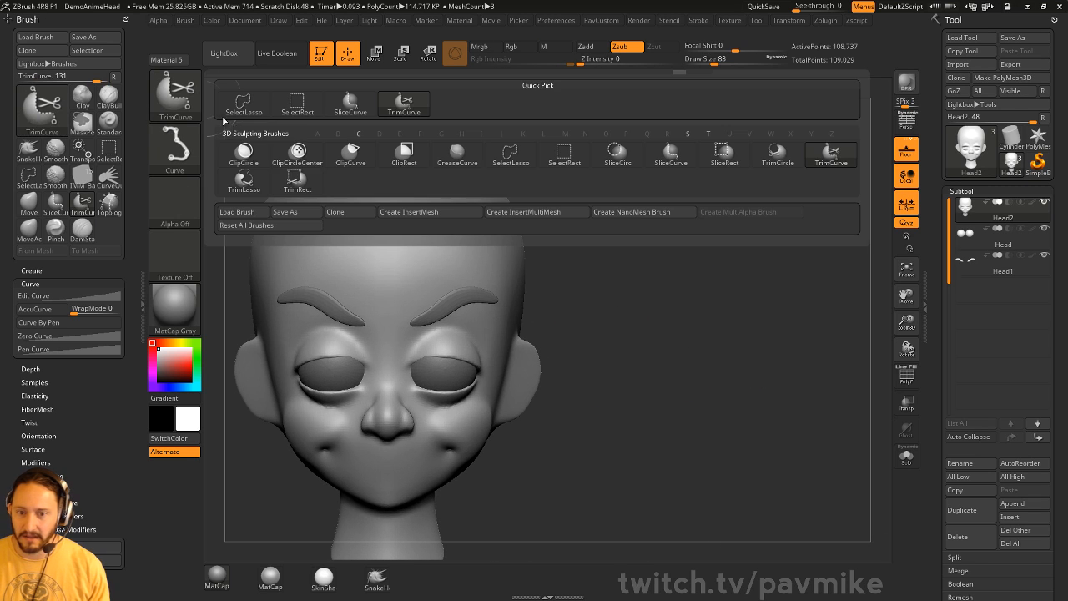
- Try Chisel3D Nose01 inserts on the head, then undo them
{"action": "left_click_drag", "start_coordinate": [619, 331], "coordinate": [644, 333], "text": "alt"}
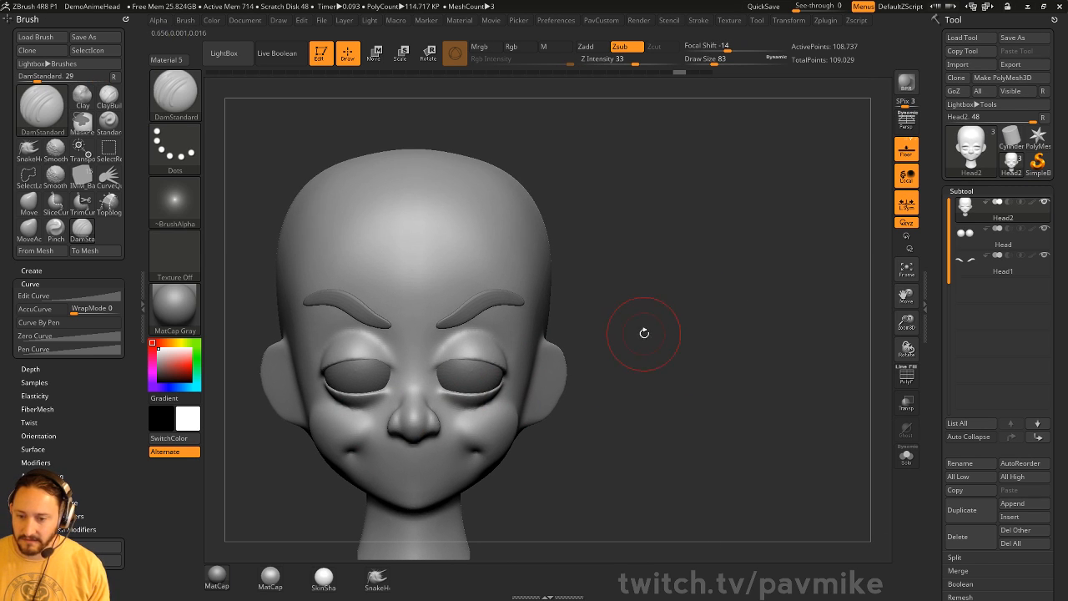
{"action": "left_click_drag", "start_coordinate": [639, 237], "coordinate": [644, 277], "text": "alt"}
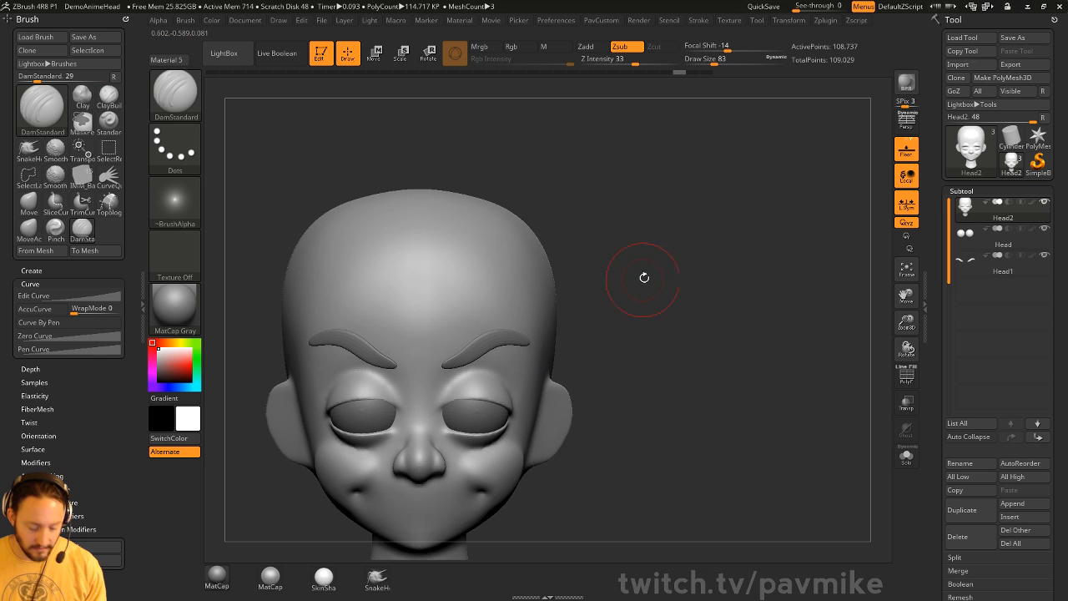
{"action": "key", "text": "b"}
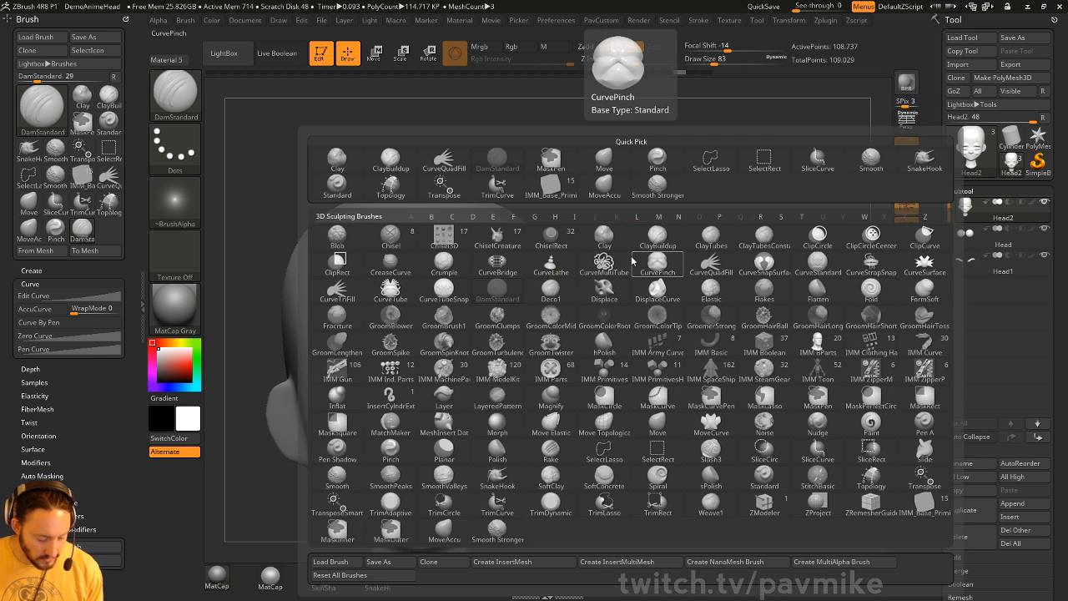
{"action": "key", "text": "c"}
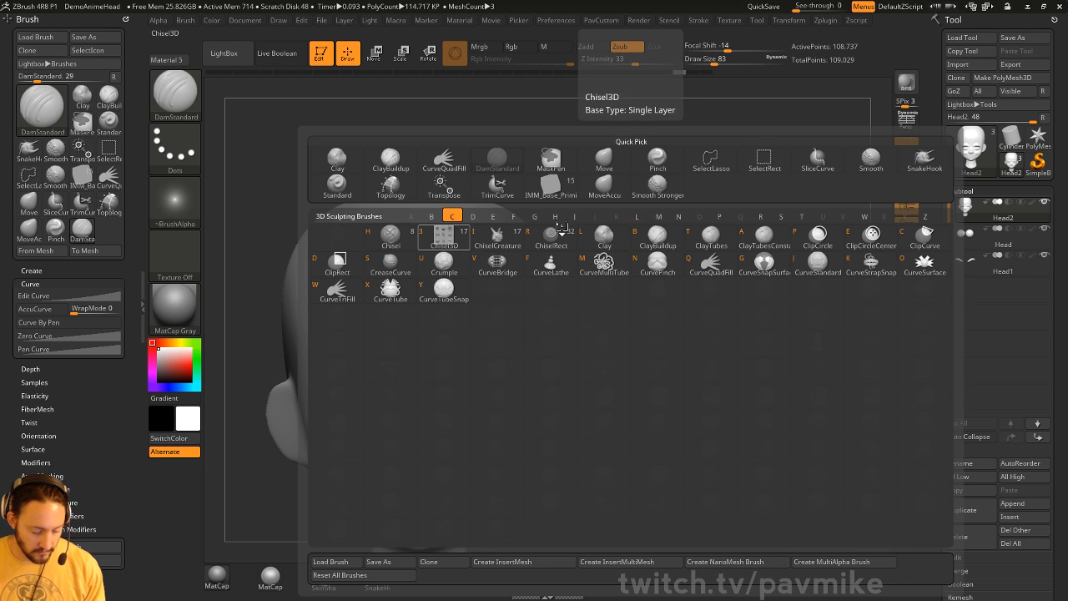
{"action": "key", "text": "3"}
{"action": "key", "text": "m"}
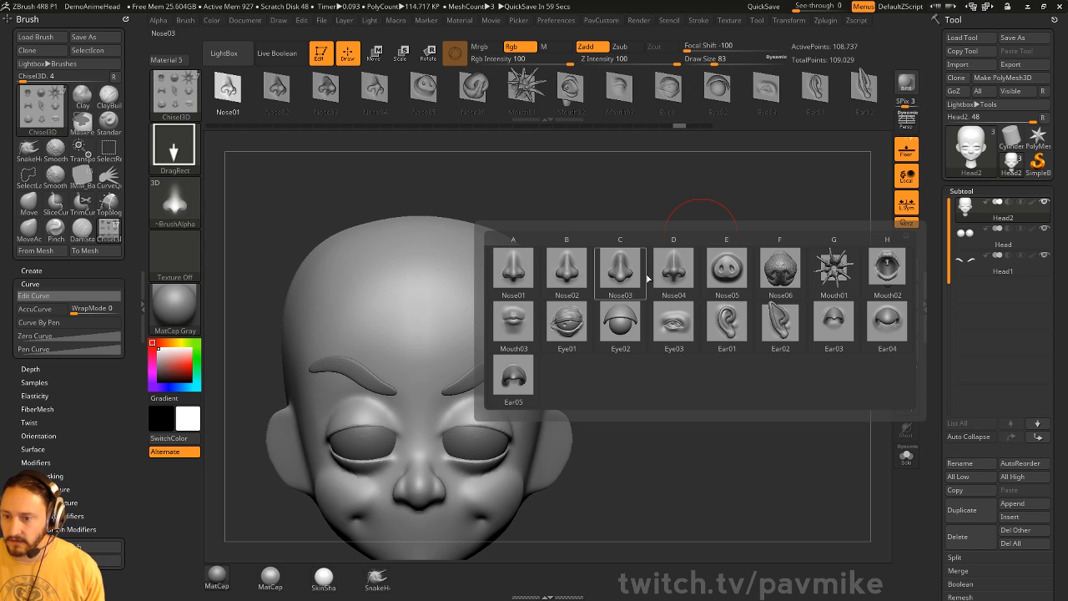
{"action": "left_click", "coordinate": [525, 269]}
{"action": "left_click_drag", "start_coordinate": [701, 221], "coordinate": [561, 321]}
{"action": "left_click_drag", "start_coordinate": [516, 353], "coordinate": [562, 412]}
{"action": "left_click_drag", "start_coordinate": [651, 346], "coordinate": [701, 312]}
{"action": "key", "text": "ctrl+z"}
- Subdivide the head and try another nose insert, then undo it
{"action": "key", "text": "ctrl+d"}
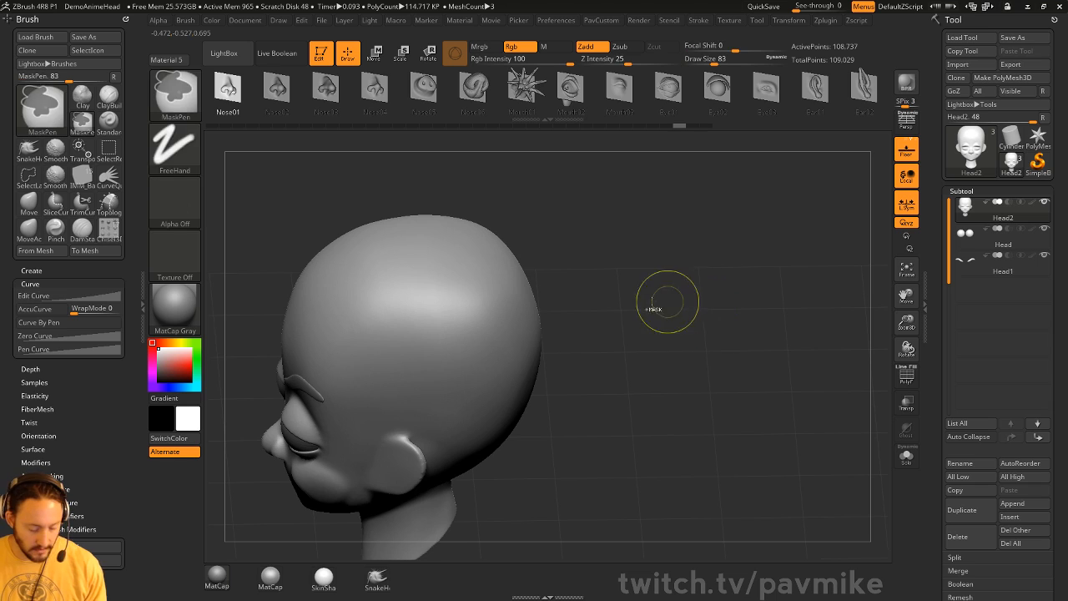
{"action": "left_click_drag", "start_coordinate": [495, 373], "coordinate": [486, 277]}
{"action": "left_click_drag", "start_coordinate": [649, 281], "coordinate": [654, 261]}
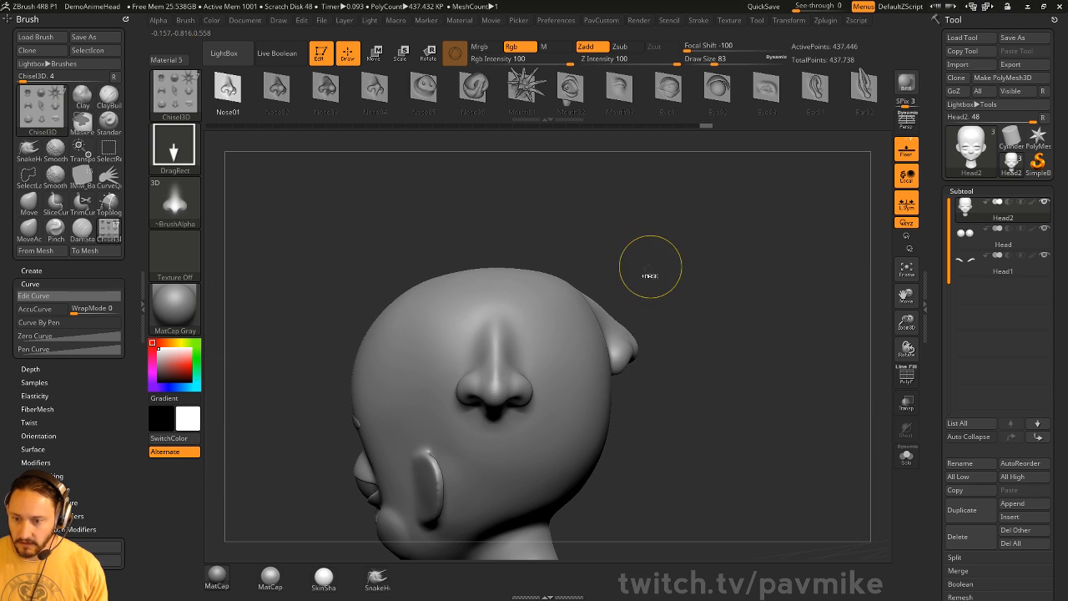
{"action": "key", "text": "ctrl+z"}
- Try a Chisel3D Mouth03 insert on the head, then undo it
{"action": "key", "text": "m"}
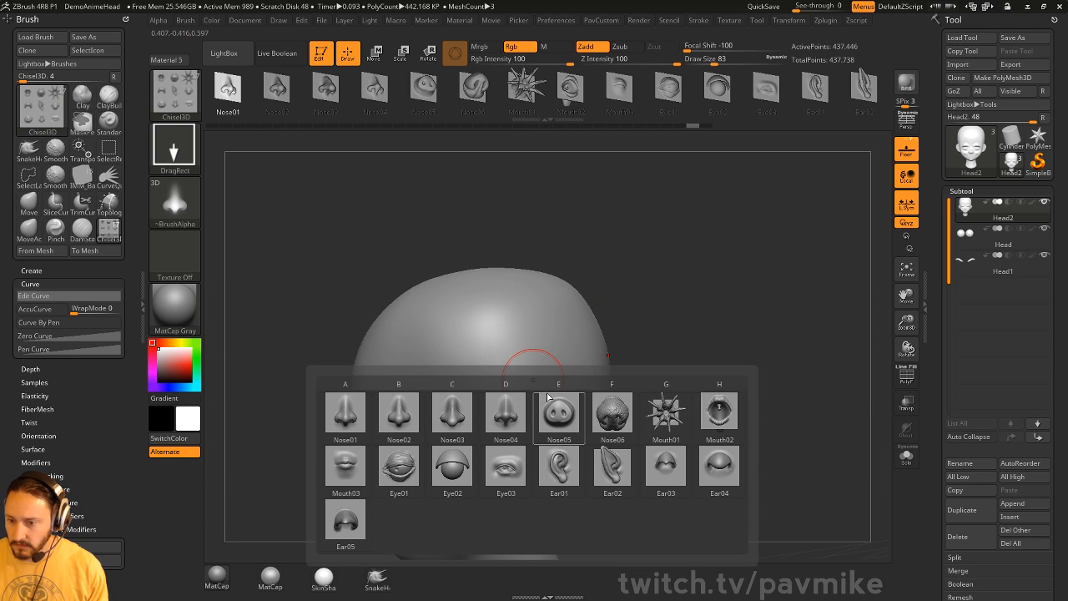
{"action": "mouse_move", "coordinate": [667, 468]}
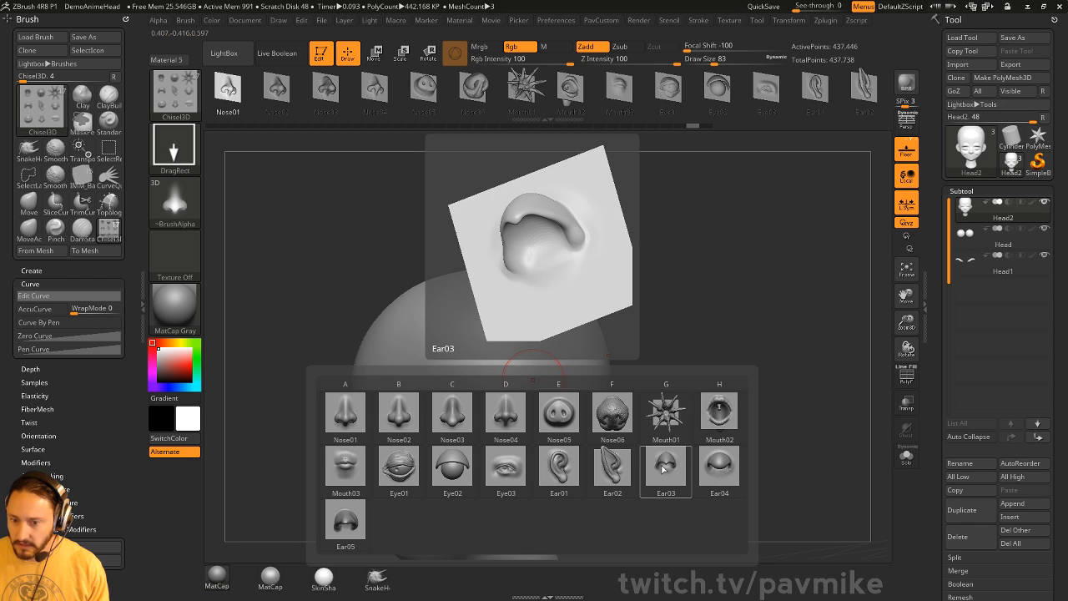
{"action": "left_click", "coordinate": [352, 469]}
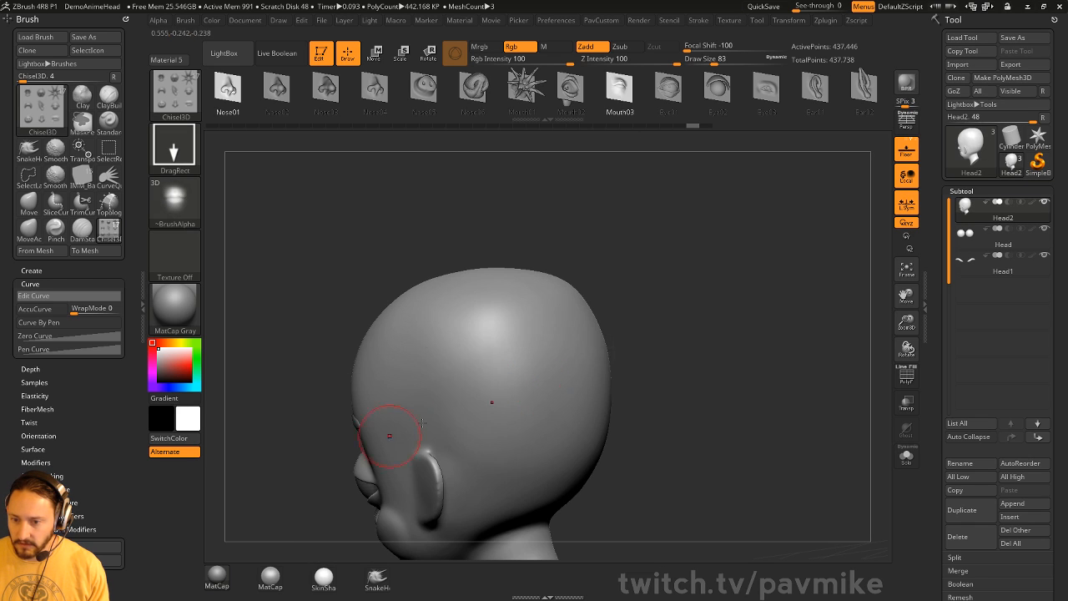
{"action": "left_click_drag", "start_coordinate": [488, 398], "coordinate": [486, 306]}
{"action": "mouse_move", "coordinate": [730, 377]}
{"action": "left_mouse_down"}
{"action": "mouse_move", "coordinate": [758, 379]}
{"action": "mouse_move", "coordinate": [739, 383]}
{"action": "left_mouse_up"}
{"action": "key", "text": "ctrl+z"}
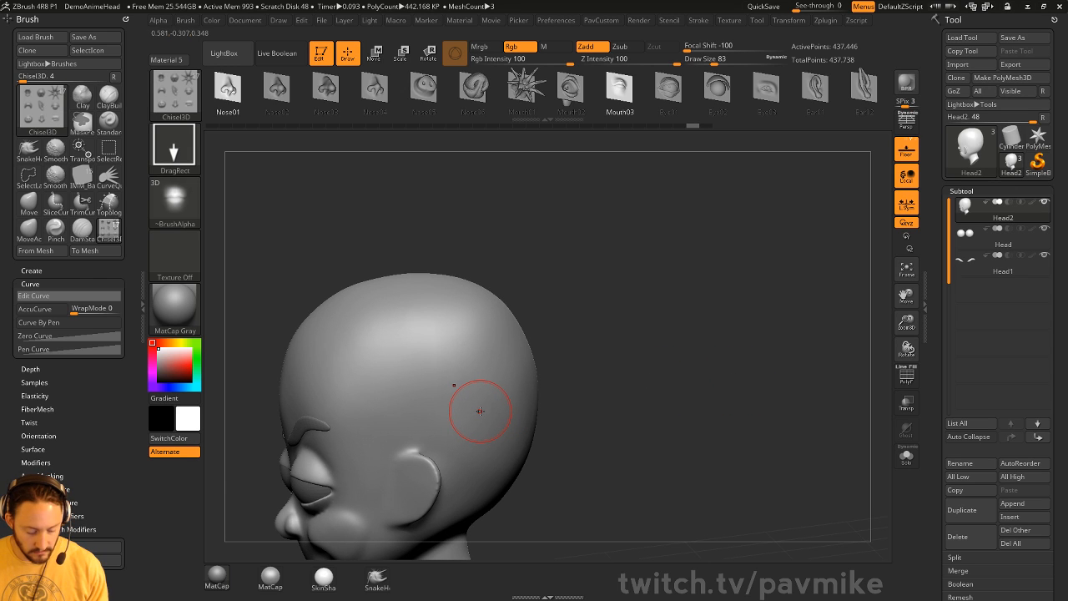
- Inflate the ear with a size-120 Inflate brush and remesh the head at lower resolution
{"action": "key", "text": "b"}
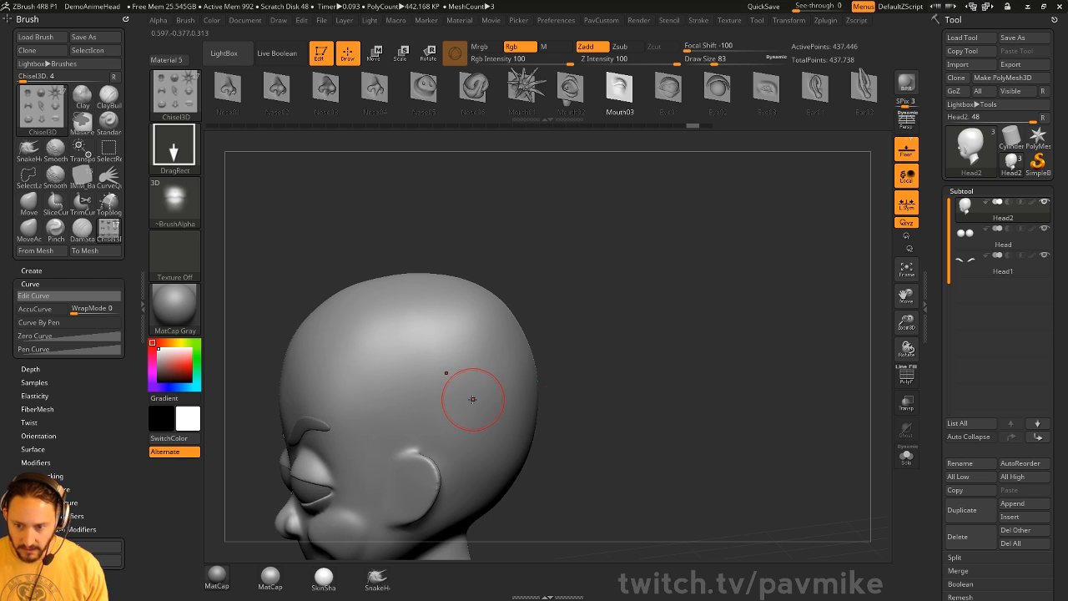
{"action": "left_click_drag", "start_coordinate": [568, 392], "coordinate": [657, 342]}
{"action": "key", "text": "b"}
{"action": "key", "text": "i"}
{"action": "key", "text": "n"}
{"action": "key", "text": "s"}
{"action": "mouse_move", "coordinate": [491, 389]}
{"action": "left_mouse_down"}
{"action": "mouse_move", "coordinate": [457, 379]}
{"action": "mouse_move", "coordinate": [459, 418]}
{"action": "left_mouse_up"}
{"action": "left_click_drag", "start_coordinate": [353, 446], "coordinate": [392, 493], "text": "ctrl"}
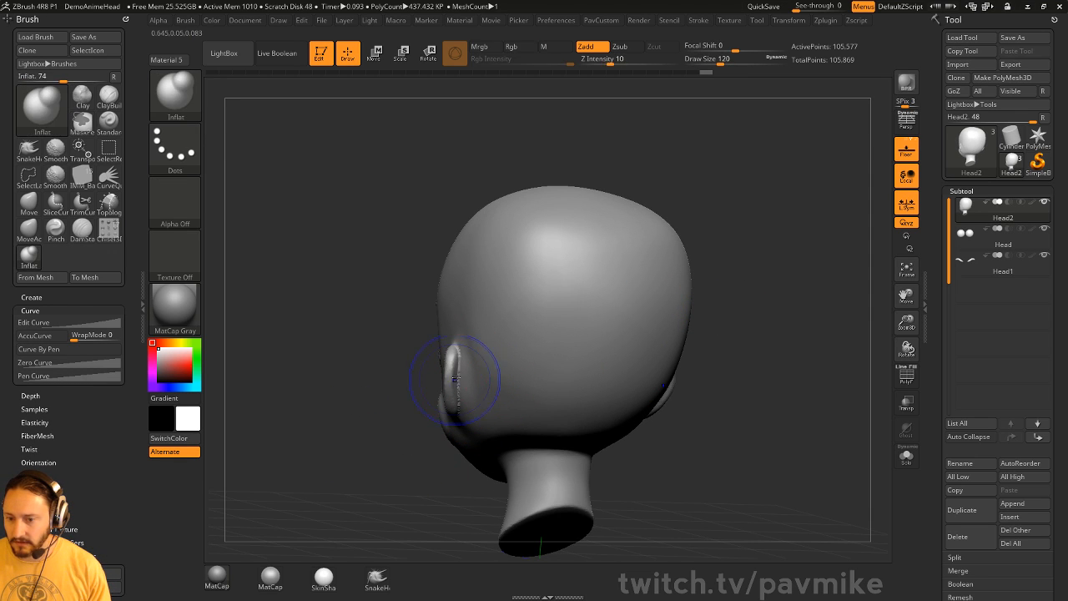
{"action": "left_click_drag", "start_coordinate": [455, 375], "coordinate": [454, 357], "text": "shift"}
{"action": "mouse_move", "coordinate": [383, 446]}
{"action": "left_mouse_down"}
{"action": "mouse_move", "coordinate": [514, 452]}
{"action": "mouse_move", "coordinate": [584, 401]}
{"action": "mouse_move", "coordinate": [571, 398]}
{"action": "left_mouse_up"}
- Set the Standard brush to size 54, enlarge the Move brush, and close the docked draw settings
{"action": "key", "text": "b"}
{"action": "key", "text": "s"}
{"action": "key", "text": "t"}
{"action": "key", "text": "s"}
{"action": "mouse_move", "coordinate": [602, 346]}
{"action": "left_mouse_down", "text": "alt"}
{"action": "mouse_move", "coordinate": [696, 319]}
{"action": "mouse_move", "coordinate": [694, 337]}
{"action": "mouse_move", "coordinate": [687, 322]}
{"action": "mouse_move", "coordinate": [665, 346]}
{"action": "left_mouse_up", "text": "alt"}
{"action": "key", "text": "b"}
{"action": "key", "text": "m"}
{"action": "key", "text": "v"}
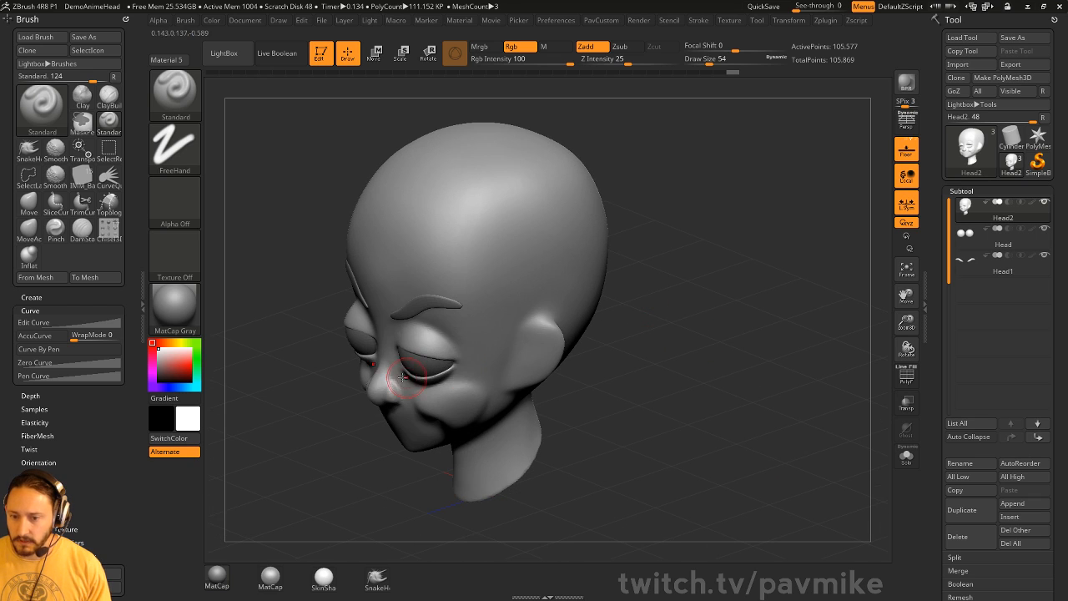
{"action": "key", "text": "s"}
{"action": "left_click_drag", "start_coordinate": [393, 360], "coordinate": [406, 358]}
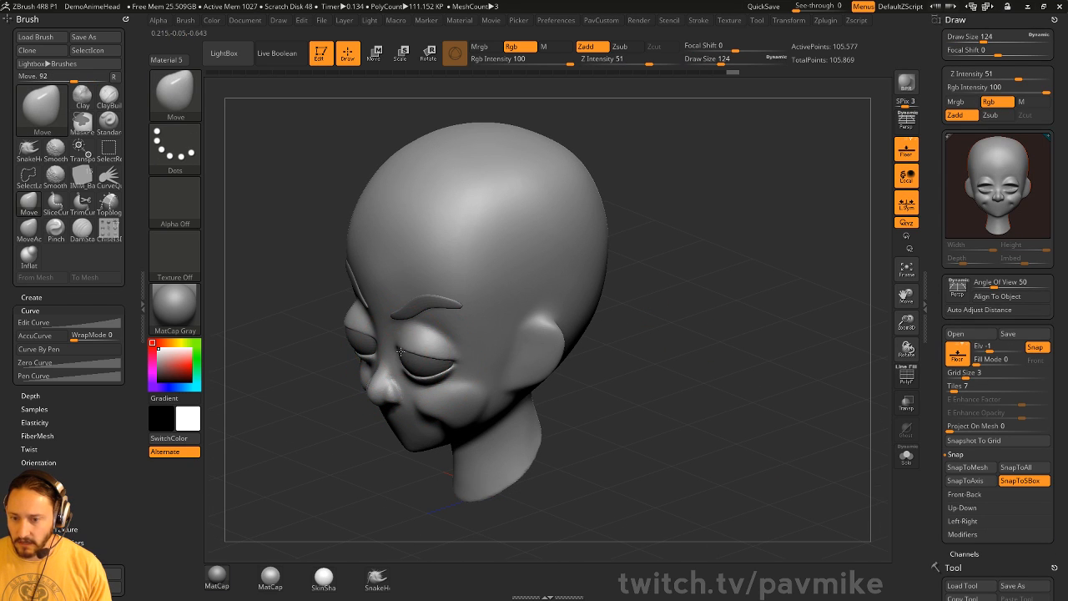
{"action": "left_click", "coordinate": [1055, 20]}
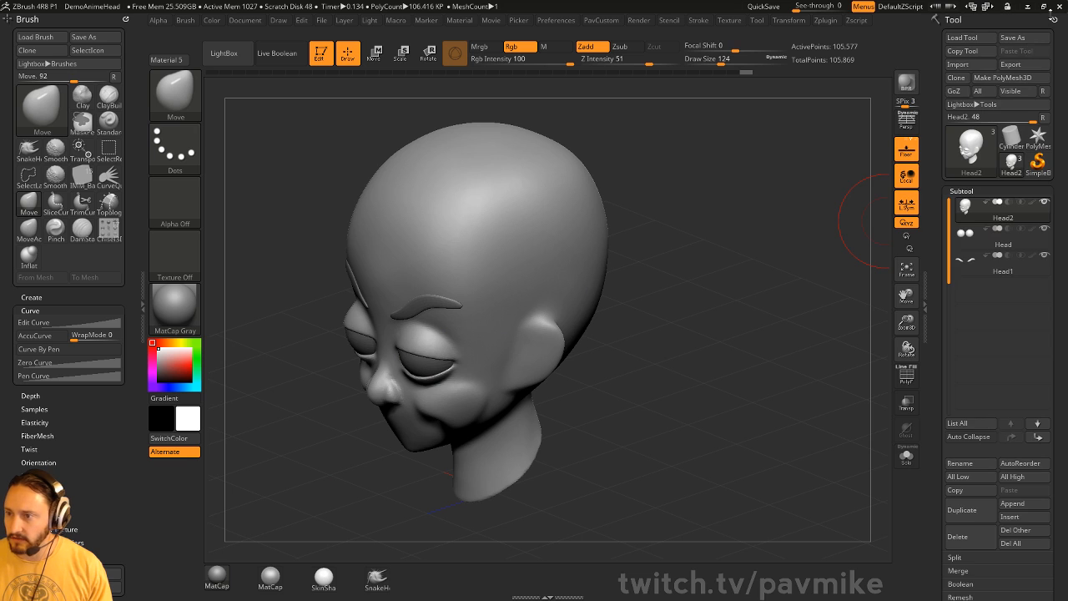
{"action": "left_click_drag", "start_coordinate": [720, 302], "coordinate": [791, 317]}
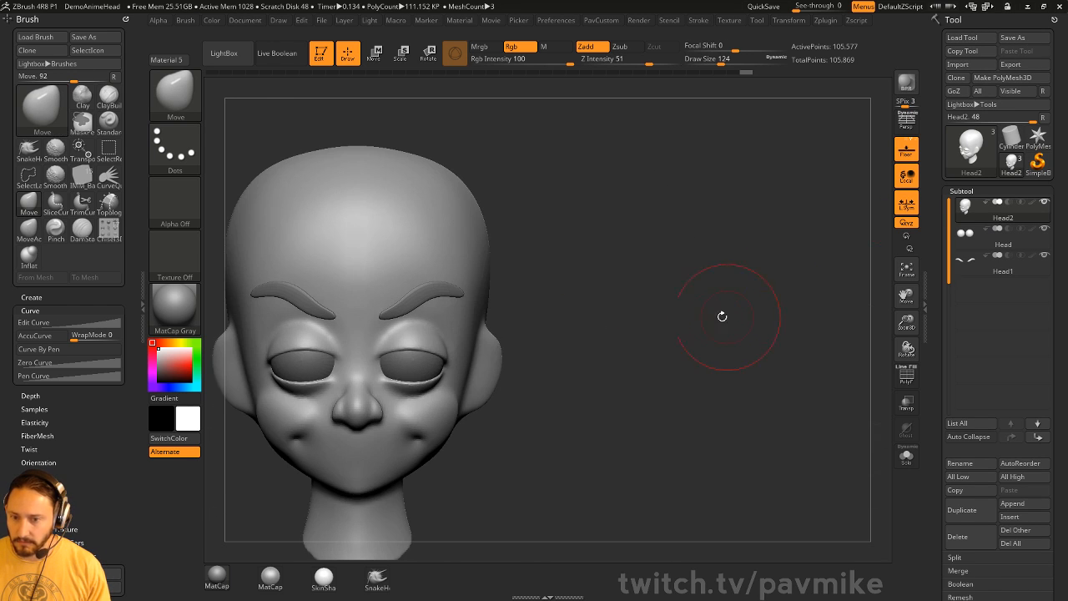
- Lasso-hide both ears, delete the hidden geometry, and smooth the patched area
{"action": "left_click", "coordinate": [178, 101], "text": "ctrl+shift"}
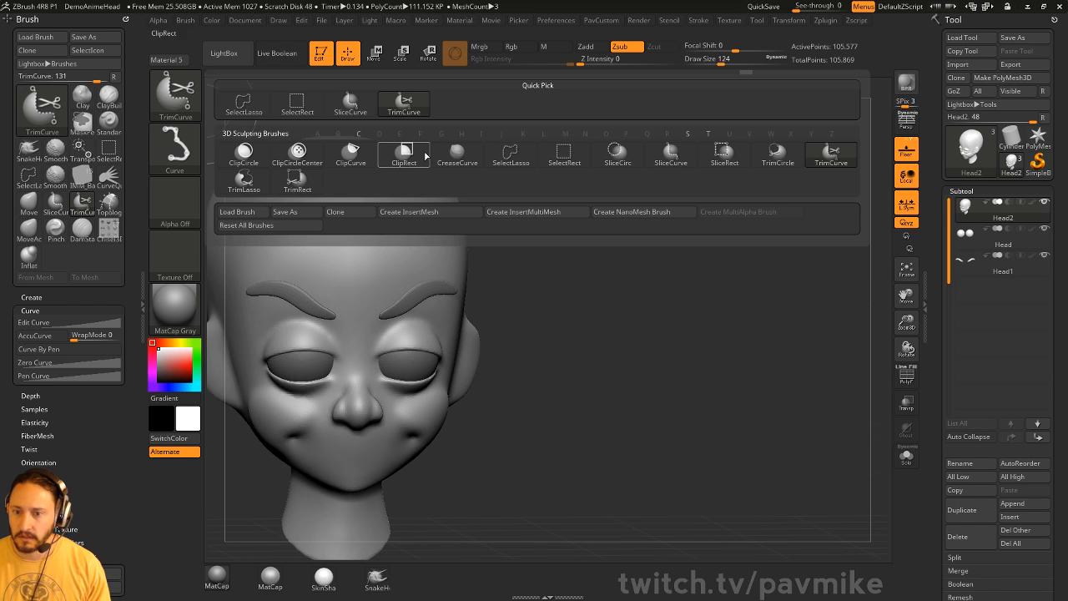
{"action": "left_click", "coordinate": [519, 159], "text": "ctrl+shift"}
{"action": "mouse_move", "coordinate": [584, 318]}
{"action": "left_mouse_down", "text": "alt"}
{"action": "mouse_move", "coordinate": [680, 342]}
{"action": "mouse_move", "coordinate": [666, 374]}
{"action": "mouse_move", "coordinate": [647, 373]}
{"action": "left_mouse_up", "text": "alt"}
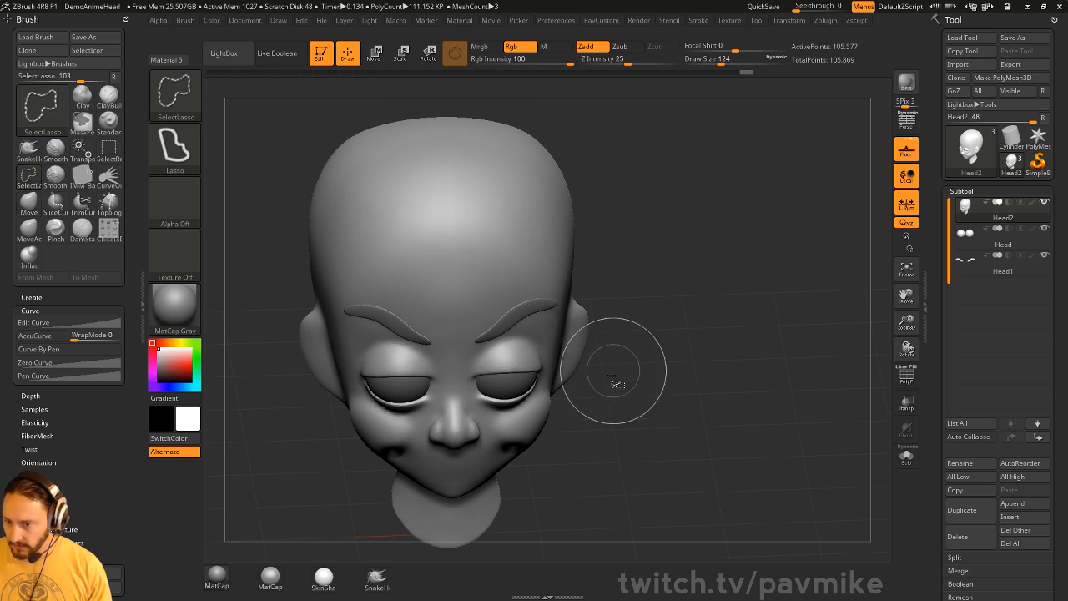
{"action": "mouse_move", "coordinate": [606, 407]}
{"action": "left_mouse_down", "text": "ctrl+alt+shift"}
{"action": "mouse_move", "coordinate": [586, 273]}
{"action": "mouse_move", "coordinate": [559, 412]}
{"action": "left_mouse_up", "text": "ctrl+alt+shift"}
{"action": "left_click_drag", "start_coordinate": [638, 363], "coordinate": [758, 312]}
{"action": "key", "text": "ctrl+space"}
{"action": "left_click", "coordinate": [769, 259]}
{"action": "mouse_move", "coordinate": [655, 364]}
{"action": "left_mouse_down", "text": "ctrl"}
{"action": "mouse_move", "coordinate": [634, 372]}
{"action": "mouse_move", "coordinate": [651, 356]}
{"action": "mouse_move", "coordinate": [644, 369]}
{"action": "left_mouse_up", "text": "ctrl"}
{"action": "left_click_drag", "start_coordinate": [765, 364], "coordinate": [707, 368]}
- Select the IMM BParts brush and choose its Ear insert part
{"action": "key", "text": "b"}
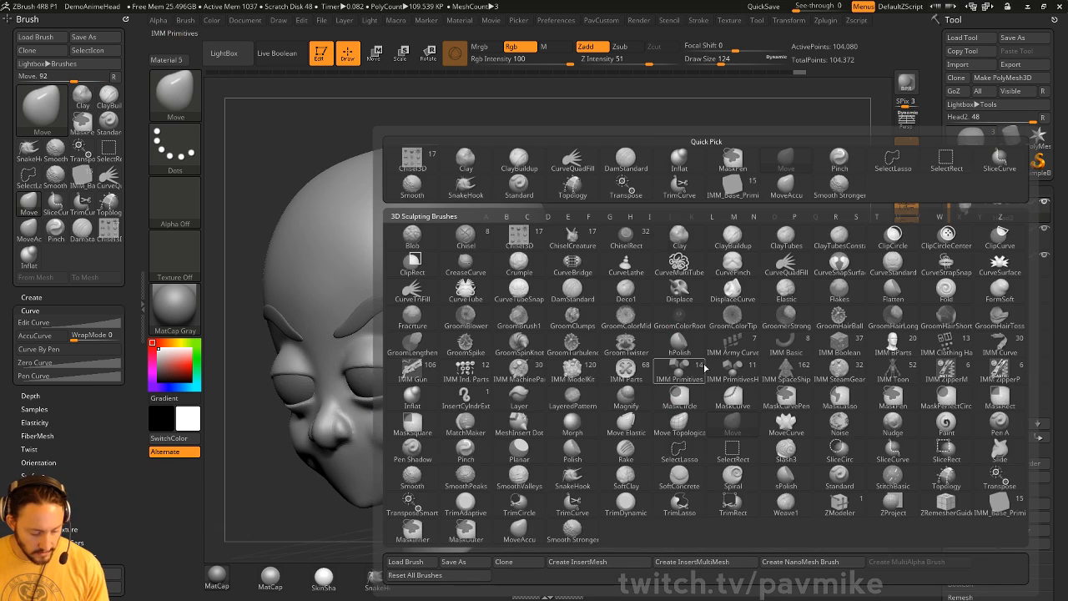
{"action": "key", "text": "i"}
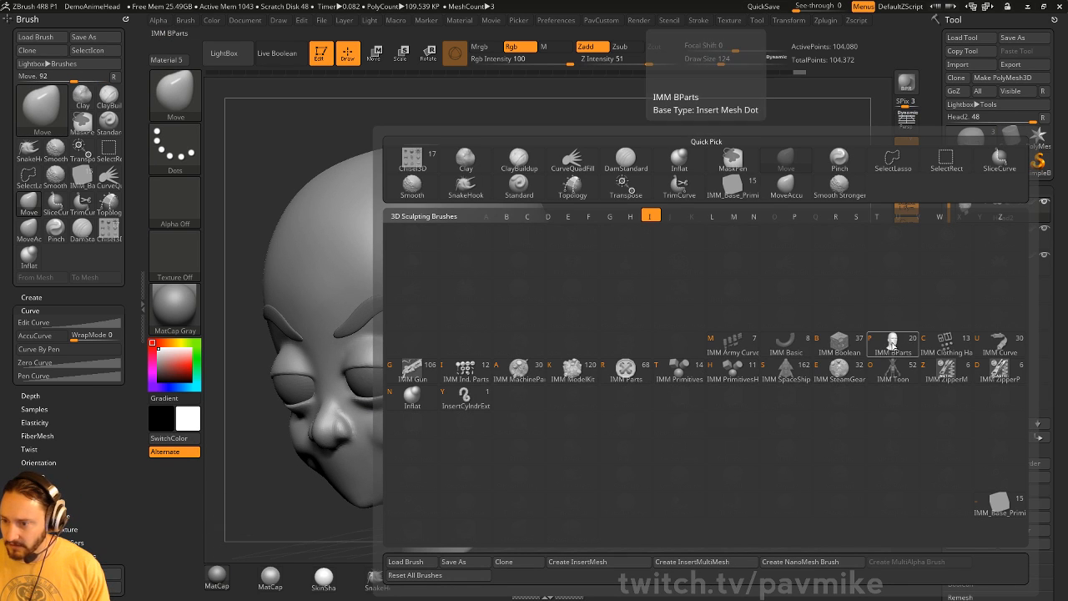
{"action": "left_click", "coordinate": [892, 344]}
{"action": "key", "text": "m"}
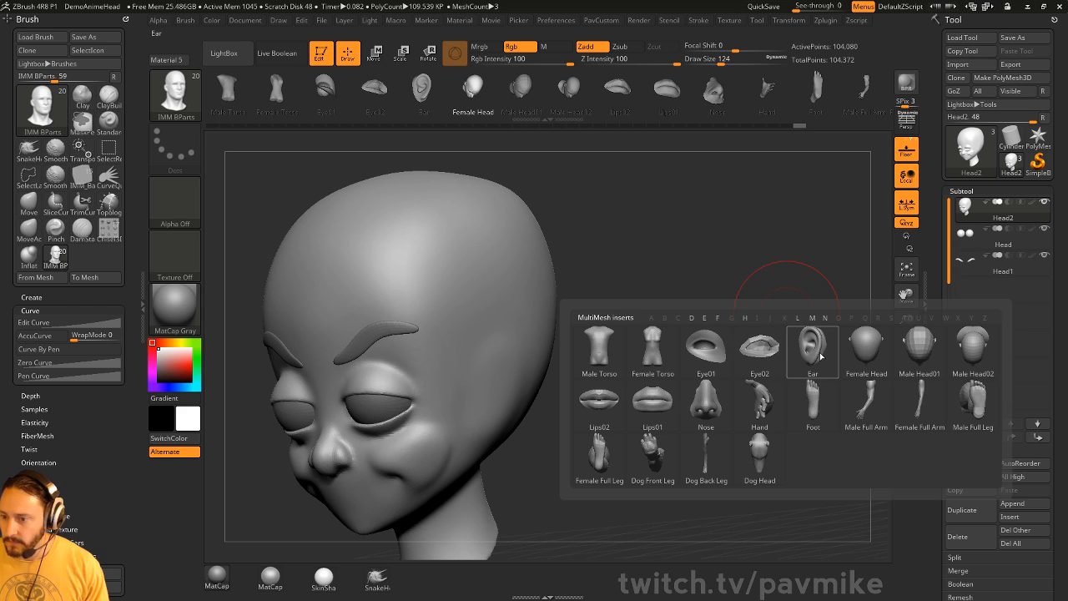
{"action": "left_click", "coordinate": [760, 348]}
- Insert a mirrored pair of ears on the head with X symmetry, undoing the misplaced attempts
{"action": "left_click_drag", "start_coordinate": [492, 360], "coordinate": [506, 324]}
{"action": "key", "text": "ctrl+z"}
{"action": "left_click_drag", "start_coordinate": [614, 322], "coordinate": [780, 321]}
{"action": "left_click_drag", "start_coordinate": [377, 367], "coordinate": [393, 420]}
{"action": "key", "text": "ctrl+z"}
{"action": "left_click_drag", "start_coordinate": [780, 355], "coordinate": [630, 359]}
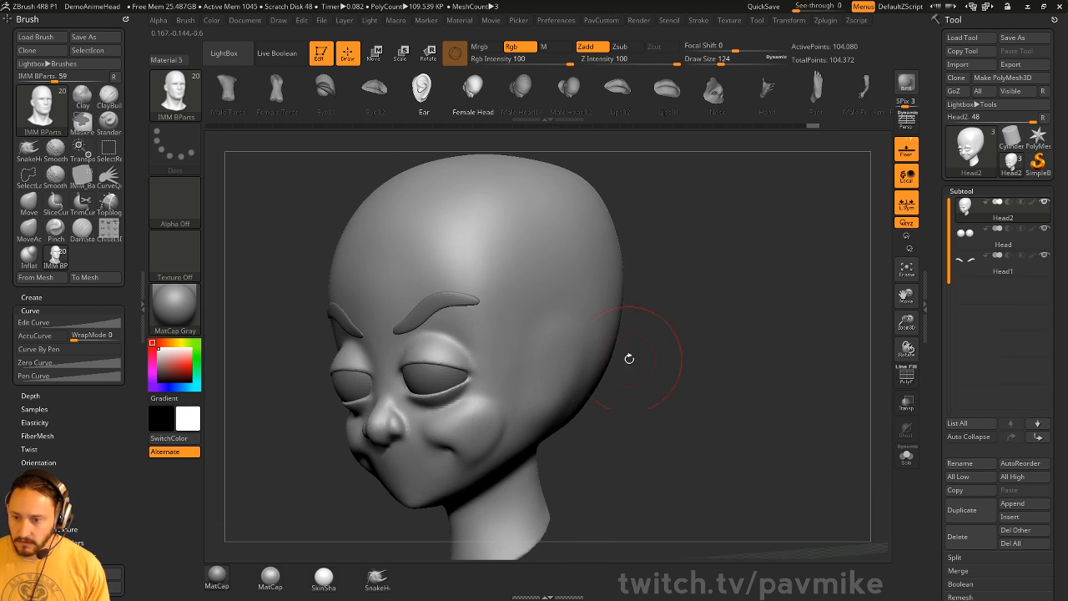
{"action": "left_click_drag", "start_coordinate": [539, 386], "coordinate": [529, 416]}
{"action": "key", "text": "ctrl+z"}
{"action": "left_click_drag", "start_coordinate": [658, 343], "coordinate": [686, 349]}
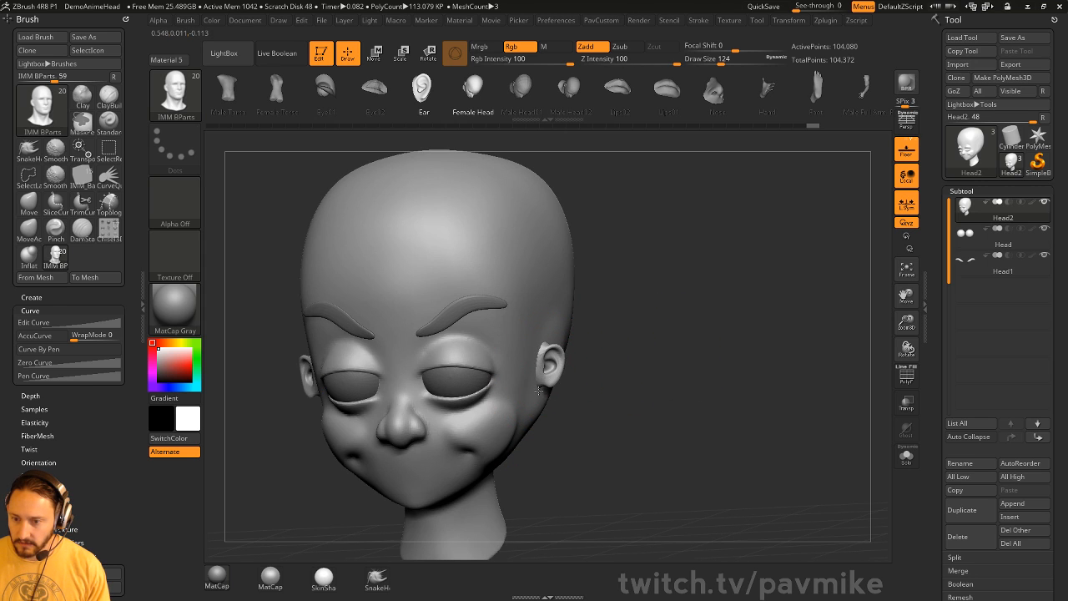
{"action": "left_click_drag", "start_coordinate": [539, 389], "coordinate": [538, 405]}
- Move the ears closer to the head with the gizmo and the Move brush (size 172, then 154)
{"action": "key", "text": "w"}
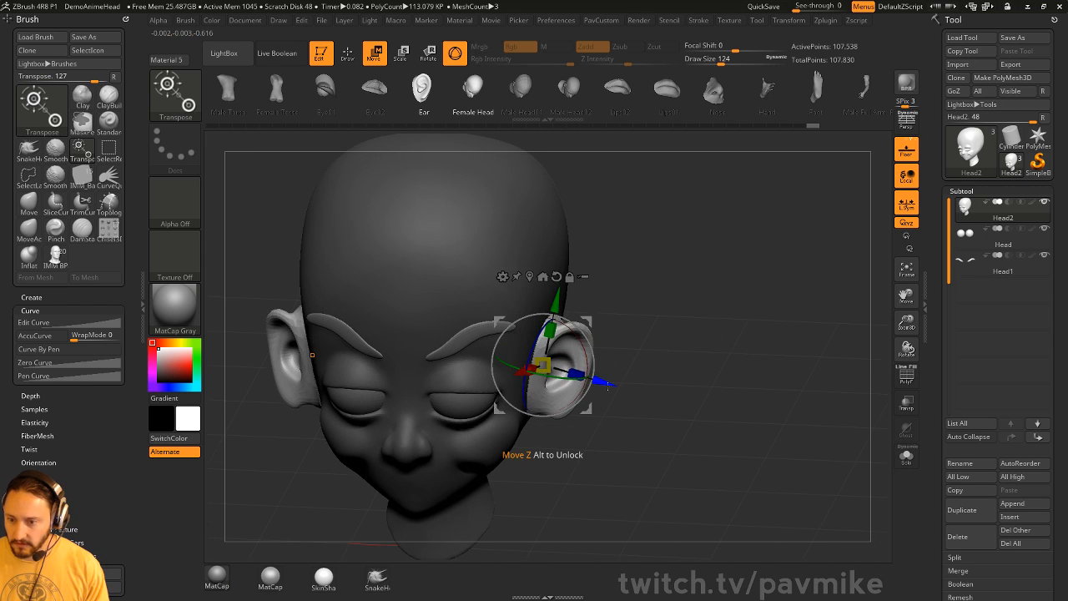
{"action": "left_click_drag", "start_coordinate": [608, 385], "coordinate": [593, 383]}
{"action": "key", "text": "q"}
{"action": "mouse_move", "coordinate": [659, 396]}
{"action": "left_mouse_down"}
{"action": "mouse_move", "coordinate": [591, 409]}
{"action": "mouse_move", "coordinate": [451, 463]}
{"action": "mouse_move", "coordinate": [488, 455]}
{"action": "left_mouse_up"}
{"action": "key", "text": "s"}
{"action": "left_click_drag", "start_coordinate": [537, 389], "coordinate": [527, 389]}
{"action": "key", "text": "b"}
{"action": "key", "text": "m"}
{"action": "key", "text": "v"}
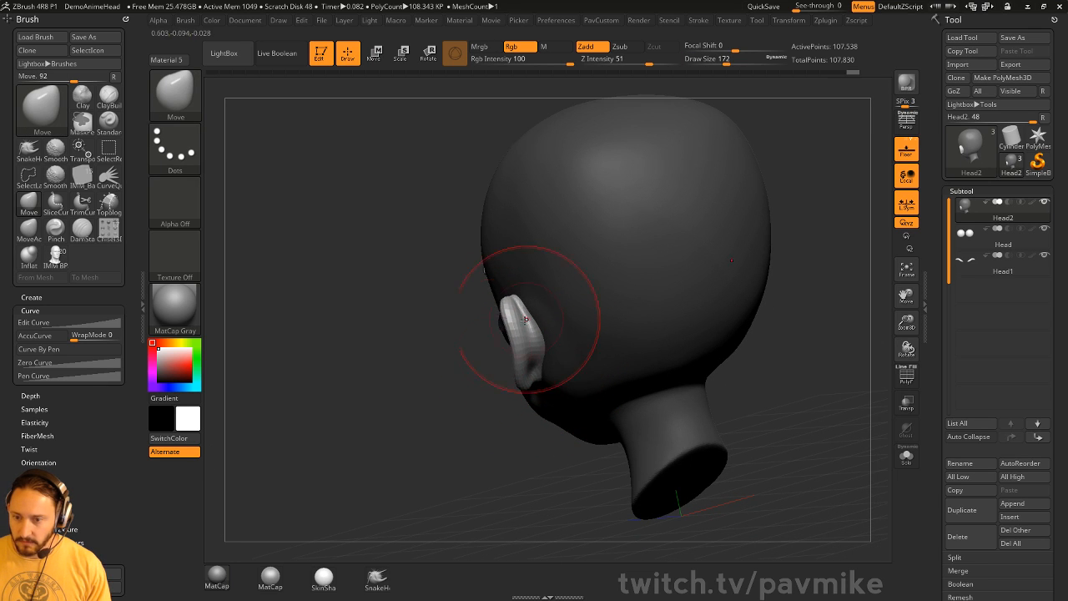
{"action": "mouse_move", "coordinate": [409, 334]}
{"action": "left_mouse_down"}
{"action": "mouse_move", "coordinate": [608, 364]}
{"action": "mouse_move", "coordinate": [562, 342]}
{"action": "left_mouse_up"}
{"action": "key", "text": "s"}
{"action": "left_click_drag", "start_coordinate": [580, 309], "coordinate": [576, 326]}
{"action": "mouse_move", "coordinate": [513, 335]}
{"action": "left_mouse_down"}
{"action": "mouse_move", "coordinate": [539, 350]}
{"action": "mouse_move", "coordinate": [569, 336]}
{"action": "left_mouse_up"}
- Rotate the ear with Transpose to angle it against the head
{"action": "key", "text": "e"}
{"action": "left_click_drag", "start_coordinate": [615, 319], "coordinate": [552, 324]}
{"action": "left_click_drag", "start_coordinate": [496, 356], "coordinate": [492, 357]}
{"action": "mouse_move", "coordinate": [591, 314]}
{"action": "left_mouse_down"}
{"action": "mouse_move", "coordinate": [655, 303]}
{"action": "mouse_move", "coordinate": [687, 312]}
{"action": "mouse_move", "coordinate": [700, 349]}
{"action": "mouse_move", "coordinate": [586, 327]}
{"action": "mouse_move", "coordinate": [741, 329]}
{"action": "mouse_move", "coordinate": [663, 311]}
{"action": "mouse_move", "coordinate": [668, 355]}
{"action": "left_mouse_up"}
{"action": "key", "text": "q"}
- Carve the ear's creases and inner fold with DamStandard at size 83
{"action": "key", "text": "b"}
{"action": "key", "text": "d"}
{"action": "key", "text": "s"}
{"action": "key", "text": "s"}
{"action": "mouse_move", "coordinate": [470, 352]}
{"action": "left_mouse_down"}
{"action": "mouse_move", "coordinate": [460, 353]}
{"action": "mouse_move", "coordinate": [481, 355]}
{"action": "mouse_move", "coordinate": [441, 379]}
{"action": "left_mouse_up"}
{"action": "key", "text": "s"}
{"action": "left_click_drag", "start_coordinate": [551, 359], "coordinate": [576, 366]}
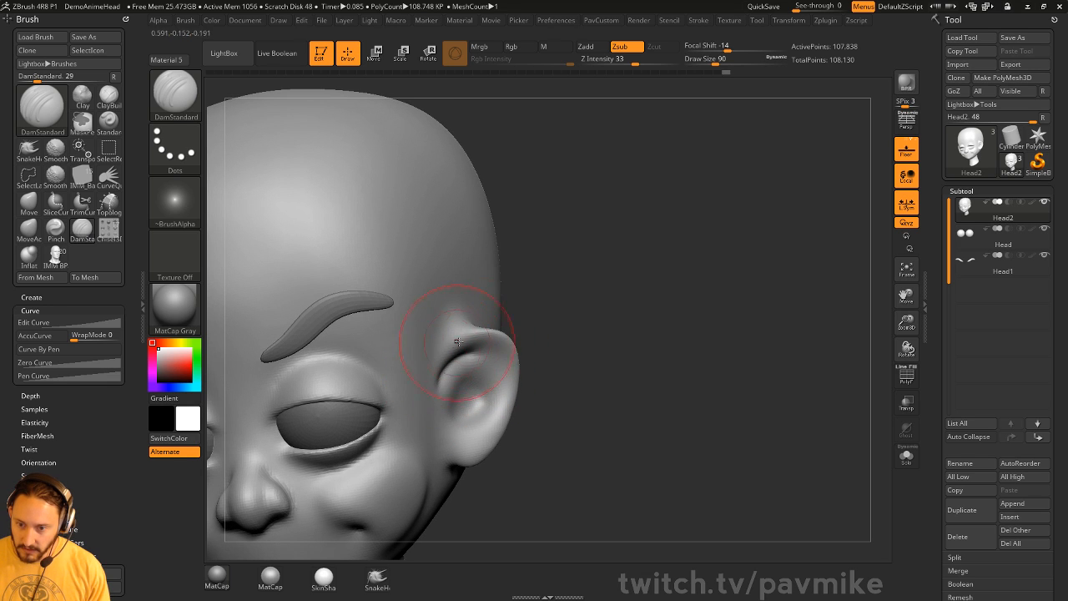
{"action": "left_click_drag", "start_coordinate": [457, 341], "coordinate": [497, 335], "text": "shift"}
{"action": "mouse_move", "coordinate": [692, 313]}
{"action": "left_mouse_down"}
{"action": "mouse_move", "coordinate": [642, 311]}
{"action": "mouse_move", "coordinate": [489, 345]}
{"action": "mouse_move", "coordinate": [504, 336]}
{"action": "left_mouse_up"}
{"action": "key", "text": "ctrl+z"}
{"action": "key", "text": "ctrl+z"}
{"action": "key", "text": "ctrl+z"}
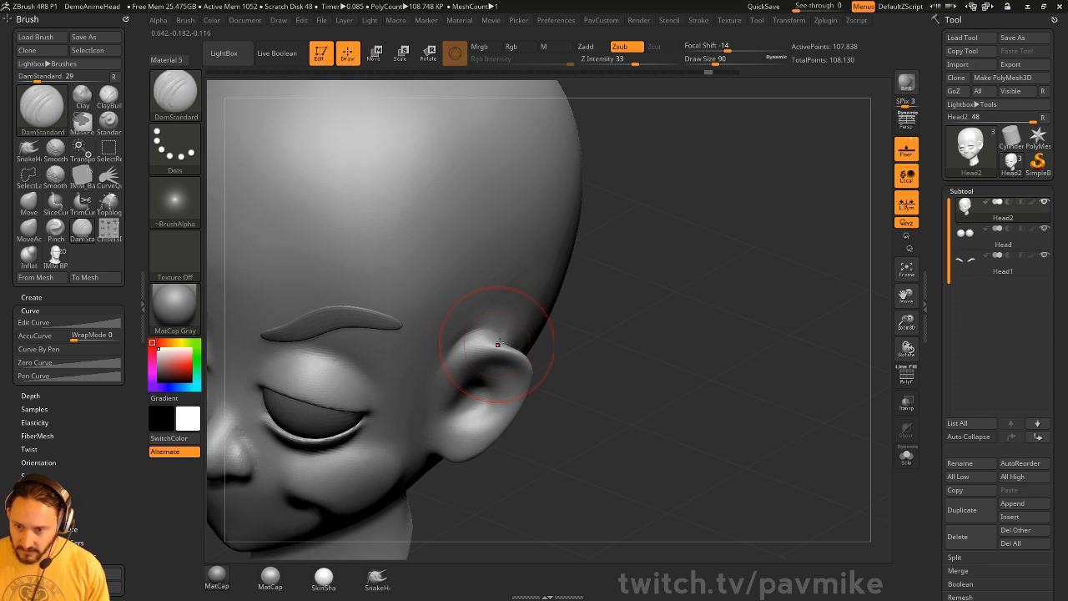
{"action": "left_click_drag", "start_coordinate": [568, 359], "coordinate": [457, 338]}
{"action": "left_click_drag", "start_coordinate": [551, 362], "coordinate": [588, 368]}
{"action": "left_click_drag", "start_coordinate": [447, 355], "coordinate": [451, 388]}
{"action": "mouse_move", "coordinate": [576, 368]}
{"action": "left_mouse_down"}
{"action": "mouse_move", "coordinate": [493, 368]}
{"action": "mouse_move", "coordinate": [499, 351]}
{"action": "mouse_move", "coordinate": [524, 375]}
{"action": "mouse_move", "coordinate": [504, 376]}
{"action": "left_mouse_up"}
- Set the brush size to 77, try Clay and Standard, settling on Clay at size 22
{"action": "key", "text": "s"}
{"action": "left_click_drag", "start_coordinate": [498, 372], "coordinate": [482, 406]}
{"action": "left_click_drag", "start_coordinate": [567, 392], "coordinate": [454, 405]}
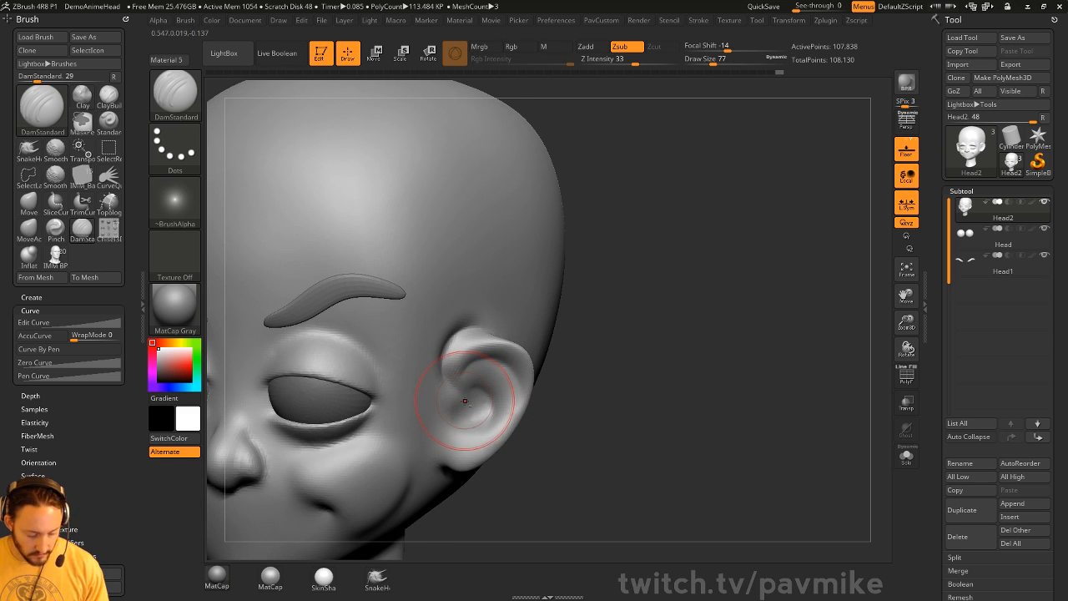
{"action": "key", "text": "b"}
{"action": "key", "text": "c"}
{"action": "key", "text": "l"}
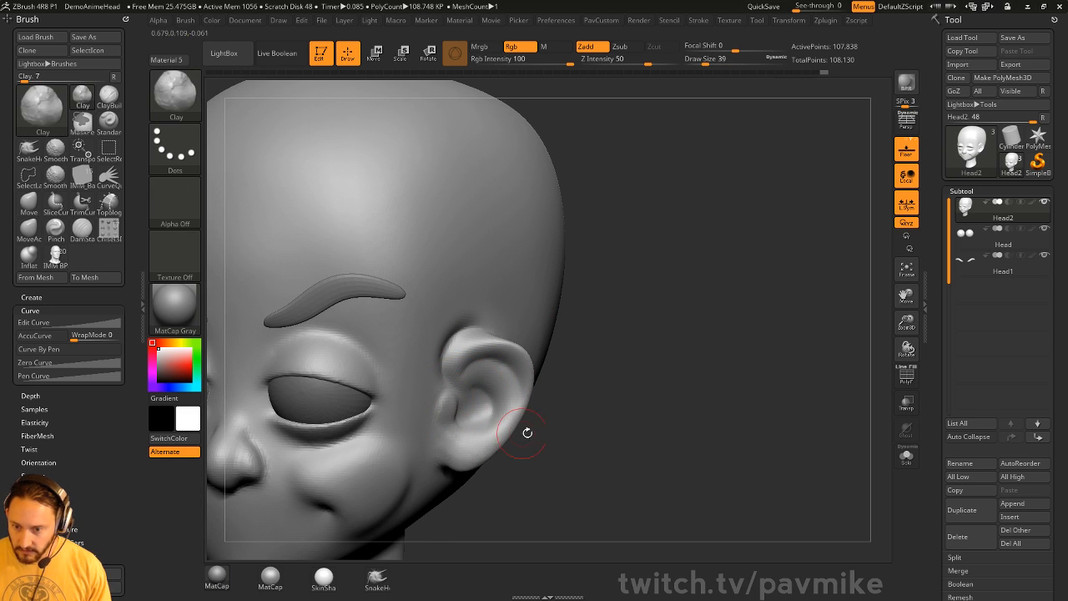
{"action": "left_click_drag", "start_coordinate": [528, 433], "coordinate": [459, 437]}
{"action": "key", "text": "b"}
{"action": "key", "text": "s"}
{"action": "key", "text": "t"}
{"action": "mouse_move", "coordinate": [593, 421]}
{"action": "left_mouse_down"}
{"action": "mouse_move", "coordinate": [534, 412]}
{"action": "mouse_move", "coordinate": [543, 406]}
{"action": "left_mouse_up"}
{"action": "key", "text": "b"}
{"action": "key", "text": "c"}
{"action": "key", "text": "l"}
{"action": "key", "text": "s"}
{"action": "left_click_drag", "start_coordinate": [482, 431], "coordinate": [477, 432]}
- Switch back to DamStandard and refine the ear's creases
{"action": "mouse_move", "coordinate": [579, 392]}
{"action": "left_mouse_down"}
{"action": "mouse_move", "coordinate": [548, 372]}
{"action": "mouse_move", "coordinate": [522, 373]}
{"action": "left_mouse_up"}
{"action": "key", "text": "b"}
{"action": "key", "text": "d"}
{"action": "key", "text": "s"}
{"action": "mouse_move", "coordinate": [625, 318]}
{"action": "left_mouse_down"}
{"action": "mouse_move", "coordinate": [473, 361]}
{"action": "mouse_move", "coordinate": [479, 443]}
{"action": "left_mouse_up"}
{"action": "mouse_move", "coordinate": [544, 426]}
{"action": "left_mouse_down"}
{"action": "mouse_move", "coordinate": [563, 409]}
{"action": "mouse_move", "coordinate": [503, 380]}
{"action": "left_mouse_up"}
- Smooth the hollow inside the ear with the Standard brush
{"action": "left_click_drag", "start_coordinate": [487, 423], "coordinate": [478, 380]}
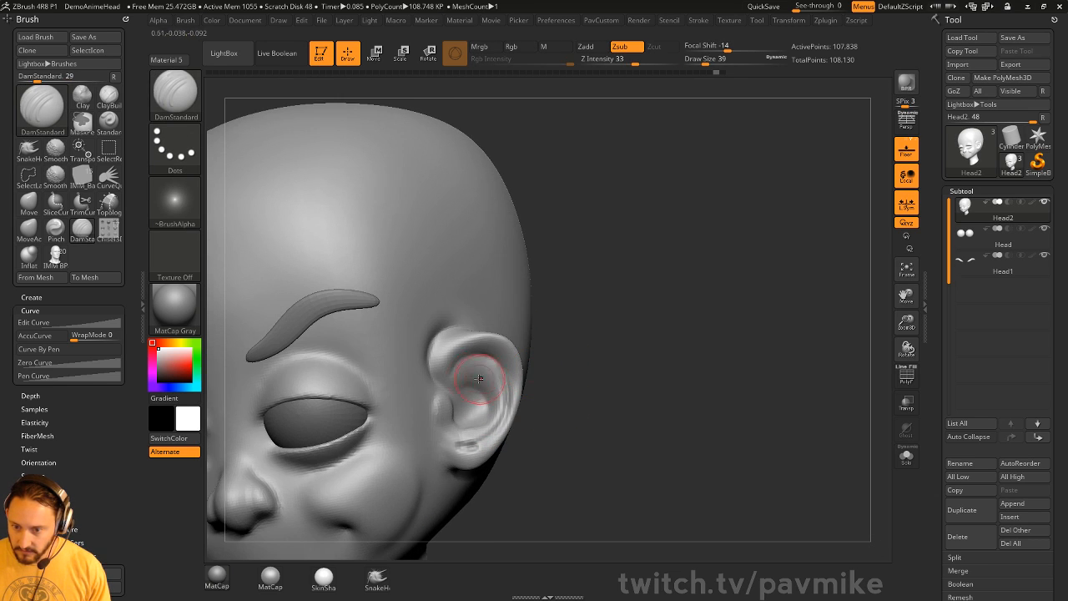
{"action": "key", "text": "b"}
{"action": "key", "text": "s"}
{"action": "key", "text": "t"}
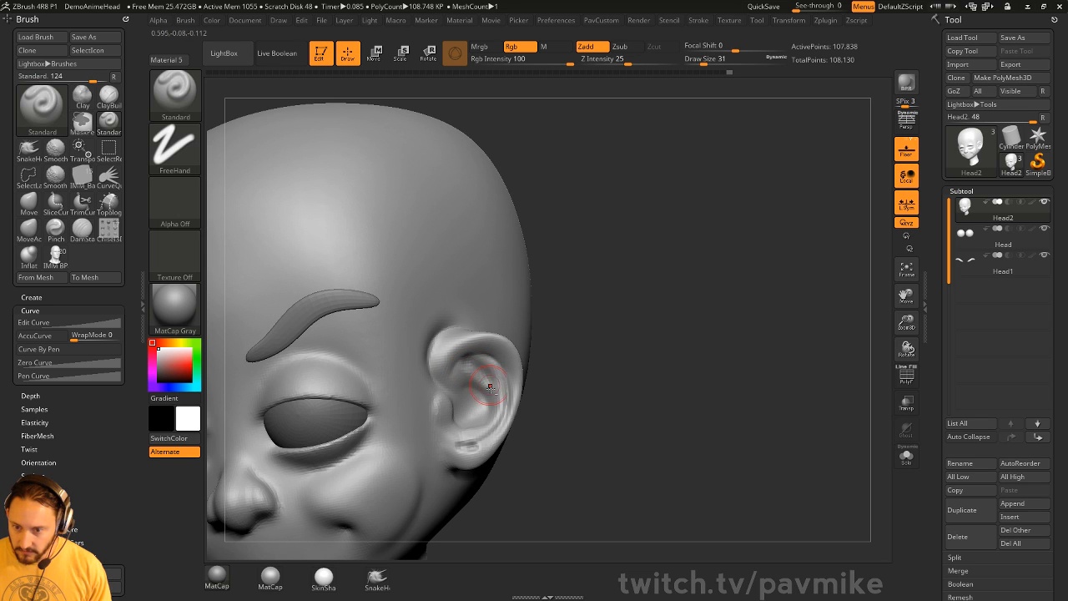
{"action": "right_click_drag", "start_coordinate": [490, 388], "coordinate": [455, 409]}
{"action": "key", "text": "s"}
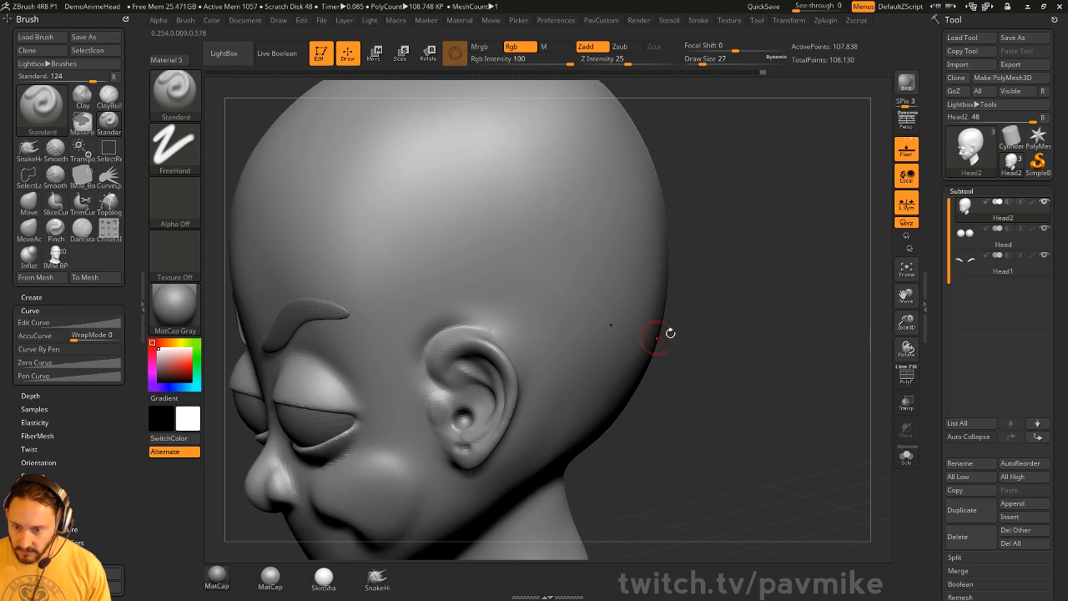
{"action": "mouse_move", "coordinate": [670, 333]}
{"action": "left_mouse_down"}
{"action": "mouse_move", "coordinate": [459, 426]}
{"action": "mouse_move", "coordinate": [477, 432]}
{"action": "left_mouse_up"}
{"action": "right_click_drag", "start_coordinate": [477, 431], "coordinate": [464, 422]}
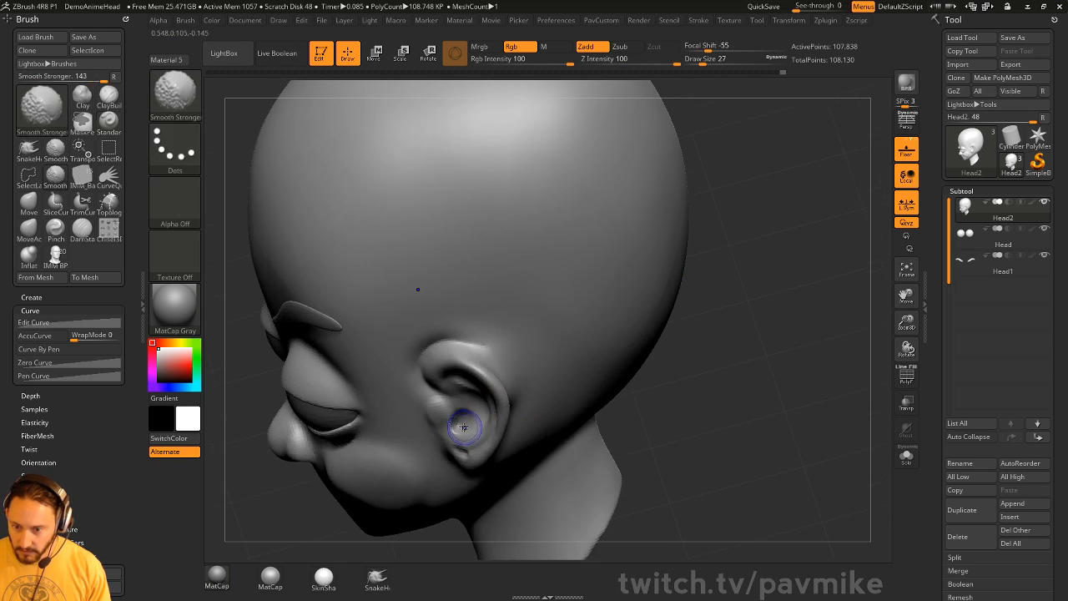
{"action": "left_click_drag", "start_coordinate": [462, 423], "coordinate": [463, 427], "text": "shift"}
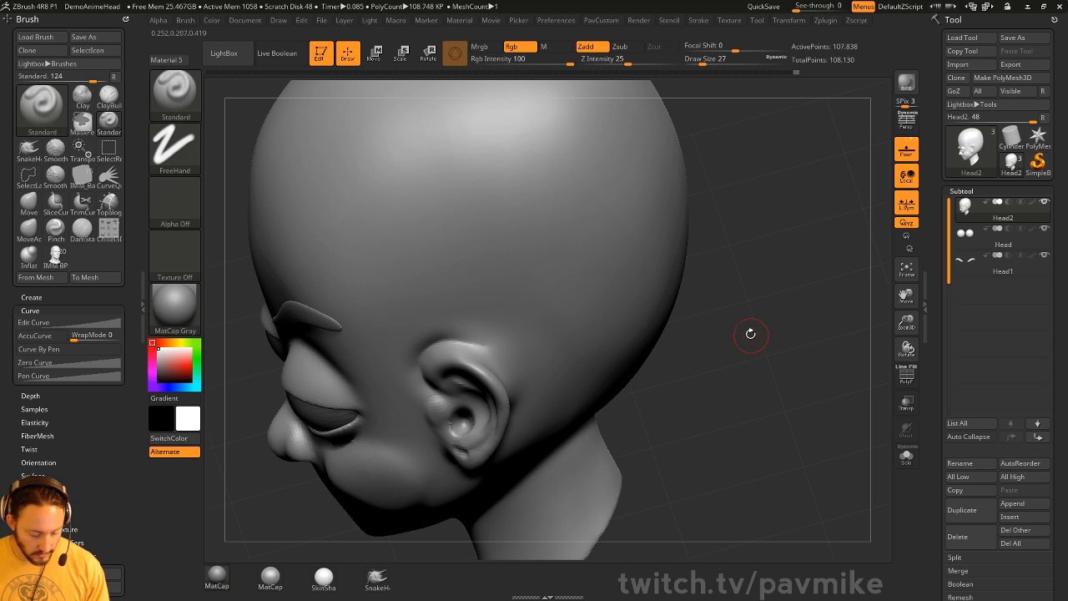
- Pick Chisel3D with the Mouth02 insert and subdivide the head to 433,170 points
{"action": "key", "text": "b"}
{"action": "key", "text": "c"}
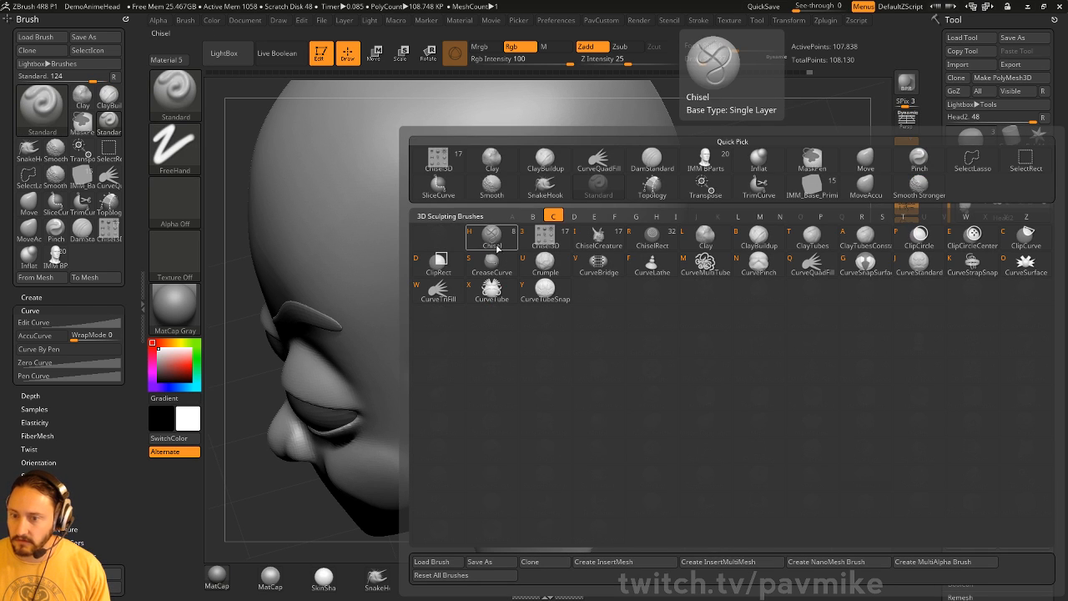
{"action": "left_click", "coordinate": [541, 239]}
{"action": "key", "text": "m"}
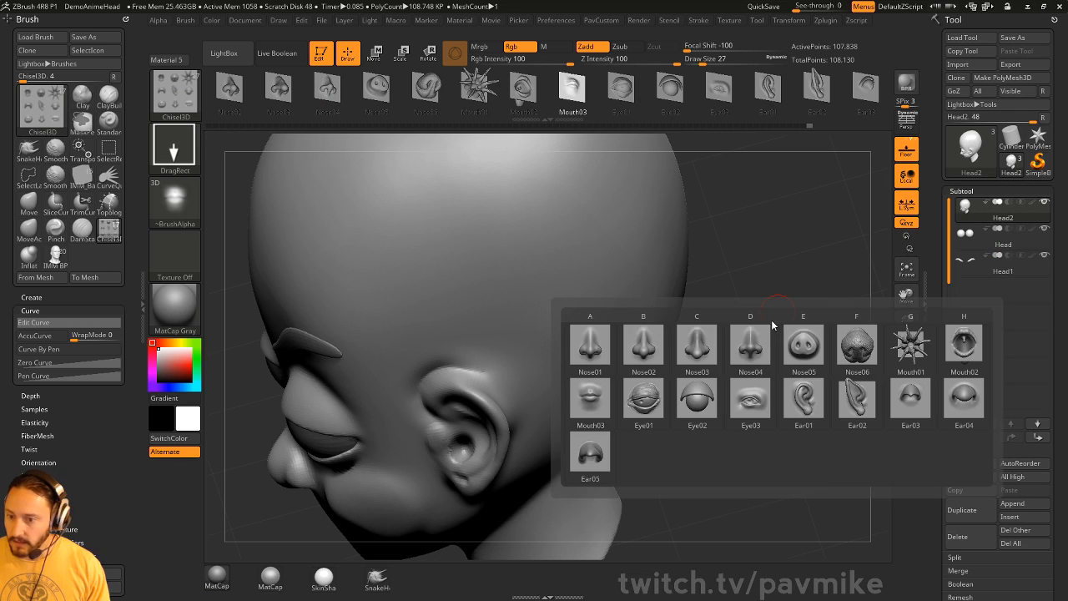
{"action": "left_click", "coordinate": [964, 347]}
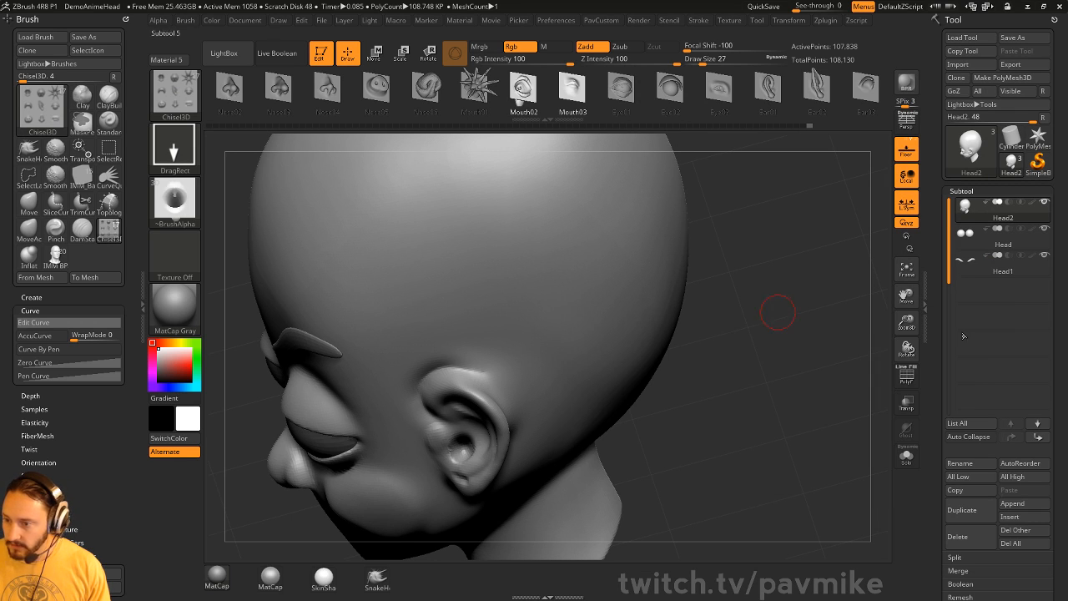
{"action": "key", "text": "ctrl"}
{"action": "key", "text": "ctrl+d"}
- Try several Mouth02 stamps on the back and side of the head, undoing each
{"action": "key", "text": "f"}
{"action": "left_click_drag", "start_coordinate": [796, 265], "coordinate": [686, 283], "text": "shift"}
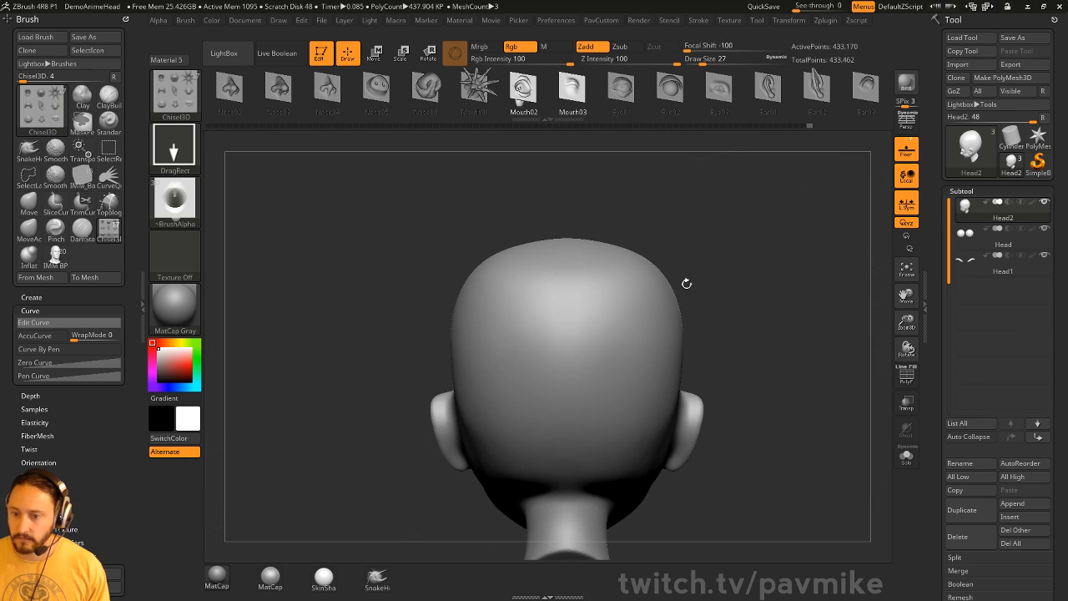
{"action": "left_click_drag", "start_coordinate": [568, 346], "coordinate": [571, 467]}
{"action": "key", "text": "ctrl+z"}
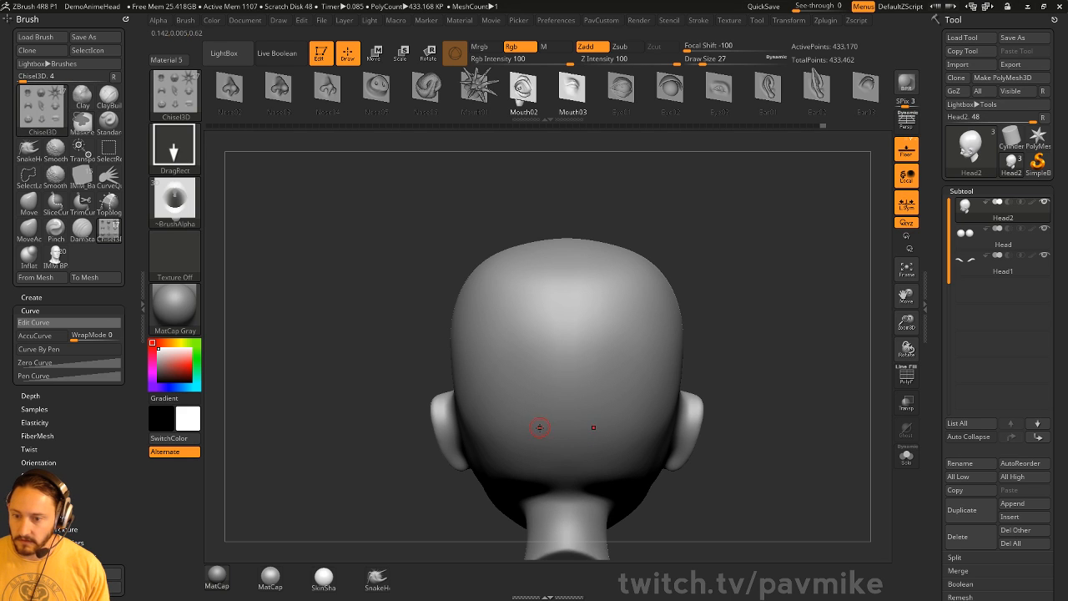
{"action": "left_click_drag", "start_coordinate": [566, 411], "coordinate": [563, 312]}
{"action": "left_click_drag", "start_coordinate": [745, 296], "coordinate": [845, 263]}
{"action": "key", "text": "ctrl+z"}
{"action": "left_click_drag", "start_coordinate": [476, 409], "coordinate": [477, 470]}
{"action": "left_click_drag", "start_coordinate": [706, 356], "coordinate": [686, 380]}
{"action": "key", "text": "ctrl+z"}
{"action": "left_click_drag", "start_coordinate": [473, 401], "coordinate": [469, 478]}
{"action": "left_click_drag", "start_coordinate": [647, 355], "coordinate": [627, 296]}
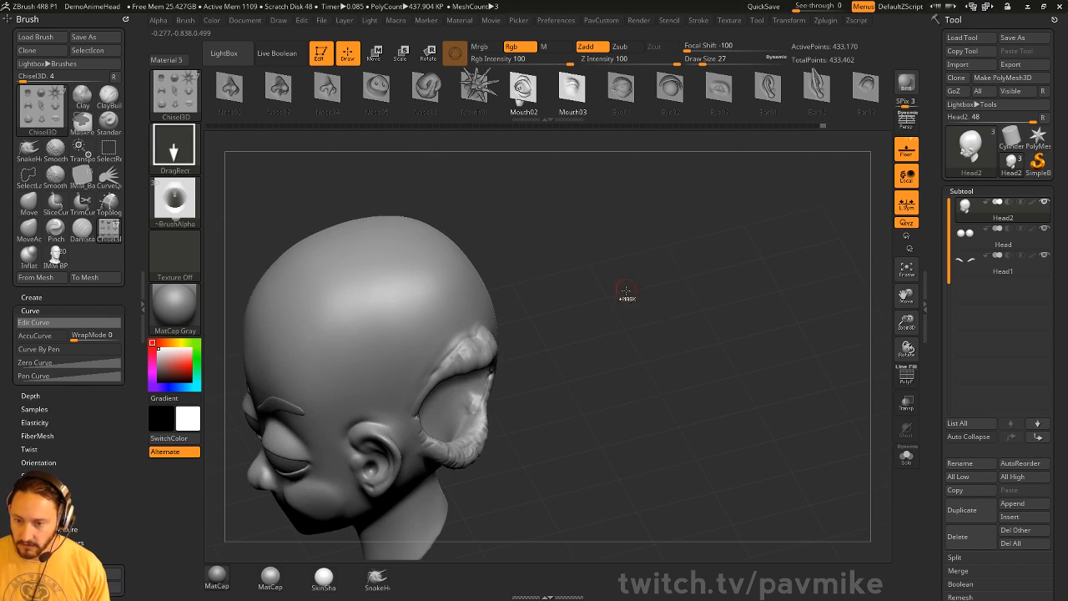
{"action": "key", "text": "ctrl+z"}
- Stamp the spiky Mouth01 shape on the head, inspect it, and undo it
{"action": "key", "text": "m"}
{"action": "left_click", "coordinate": [741, 342]}
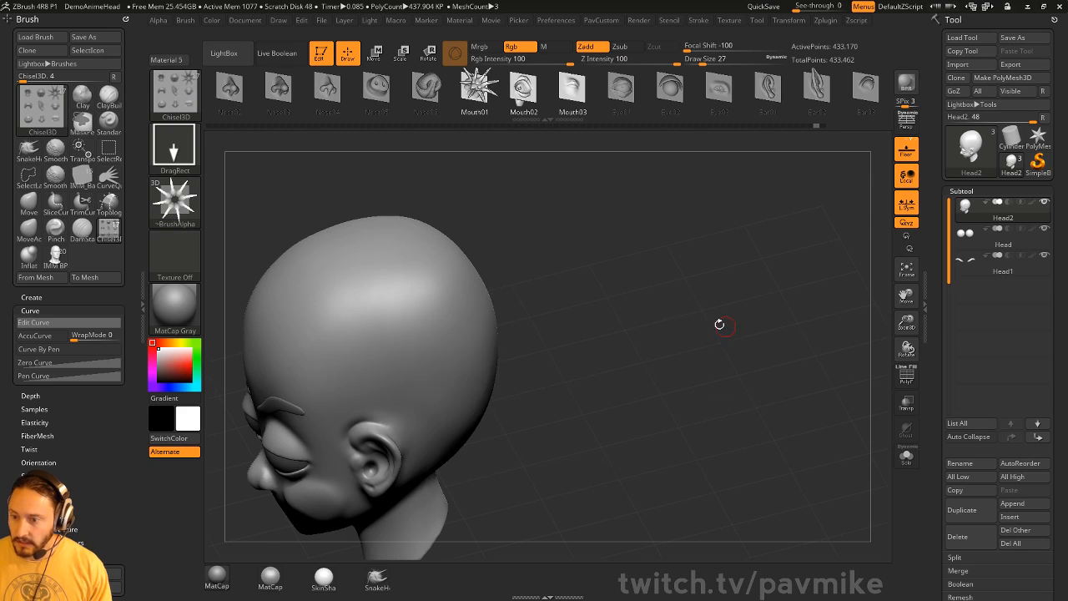
{"action": "left_click_drag", "start_coordinate": [720, 325], "coordinate": [664, 359]}
{"action": "left_click_drag", "start_coordinate": [425, 342], "coordinate": [436, 467]}
{"action": "left_click_drag", "start_coordinate": [674, 260], "coordinate": [659, 281]}
{"action": "key", "text": "ctrl+z"}
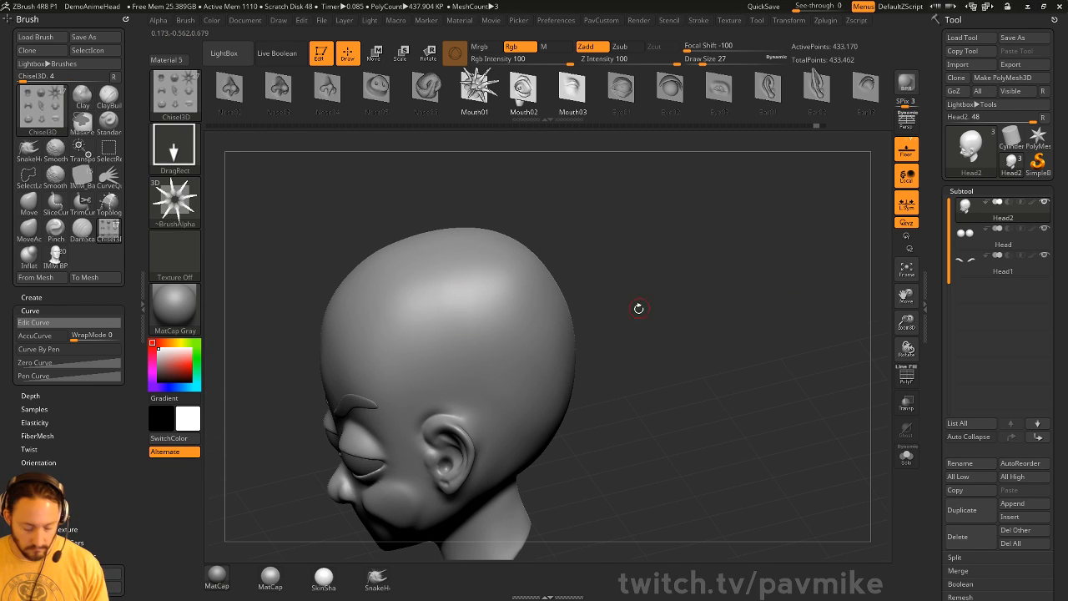
- Choose the Nose03 insert shape for the Chisel3D brush
{"action": "key", "text": "n"}
{"action": "key", "text": "b"}
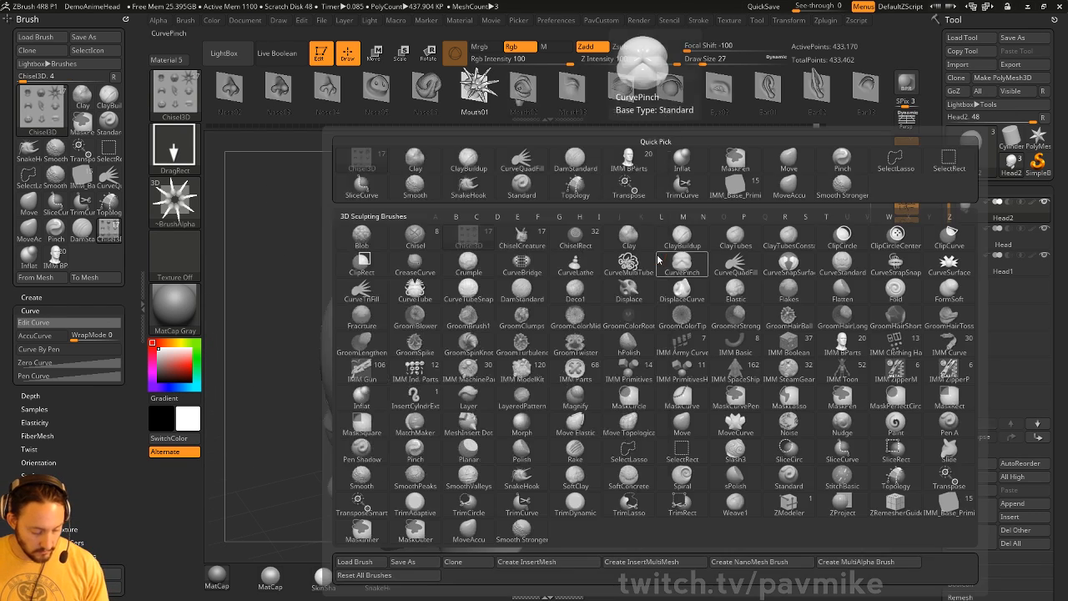
{"action": "key", "text": "c"}
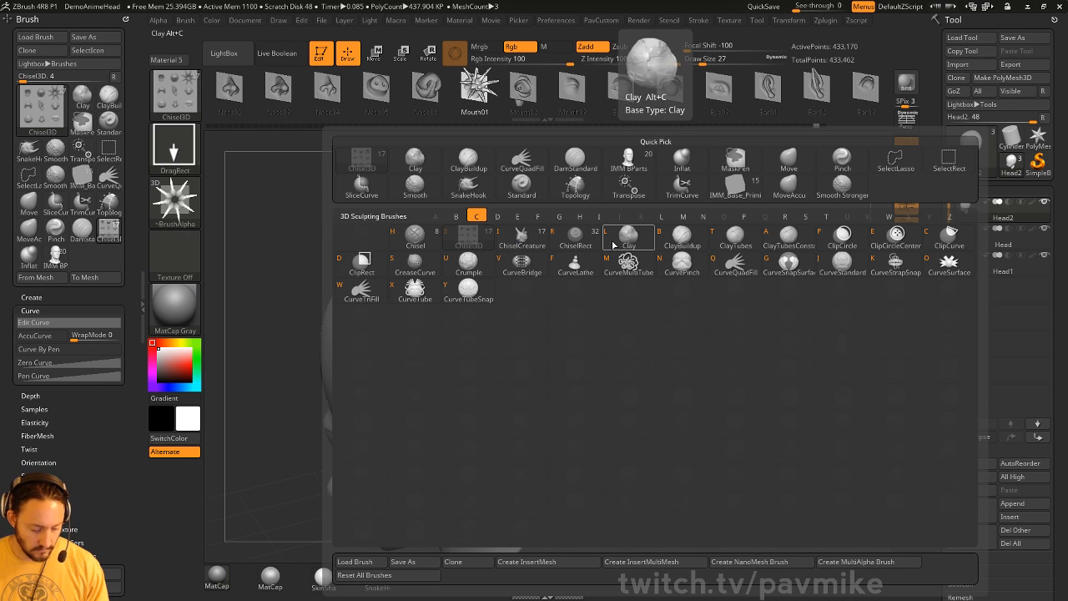
{"action": "left_click", "coordinate": [468, 236]}
{"action": "key", "text": "m"}
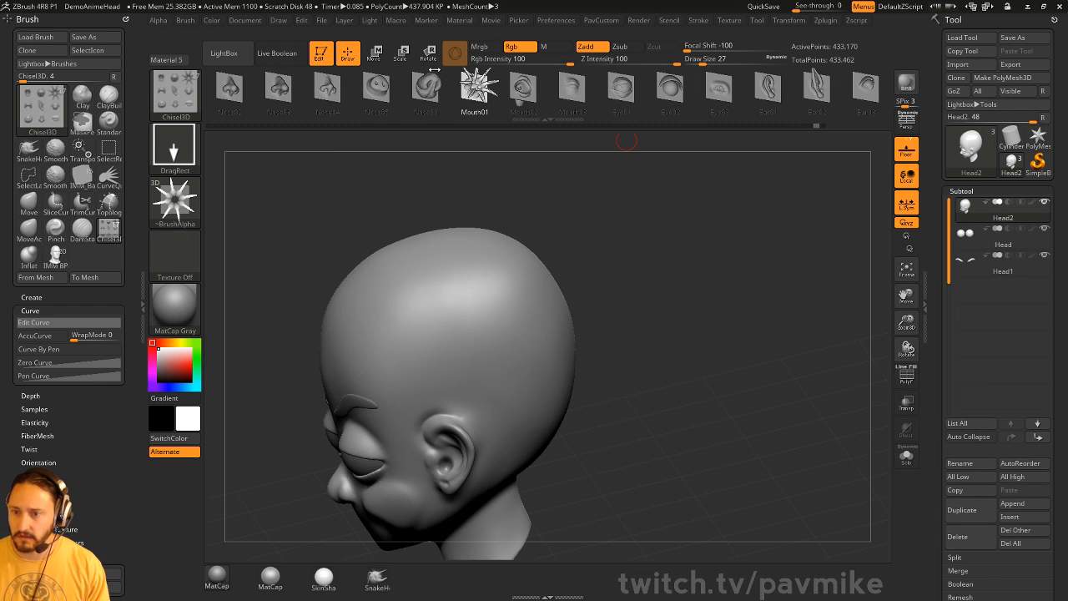
{"action": "mouse_move", "coordinate": [526, 93]}
{"action": "left_mouse_down"}
{"action": "mouse_move", "coordinate": [608, 94]}
{"action": "mouse_move", "coordinate": [539, 94]}
{"action": "left_mouse_up"}
{"action": "left_click", "coordinate": [334, 93]}
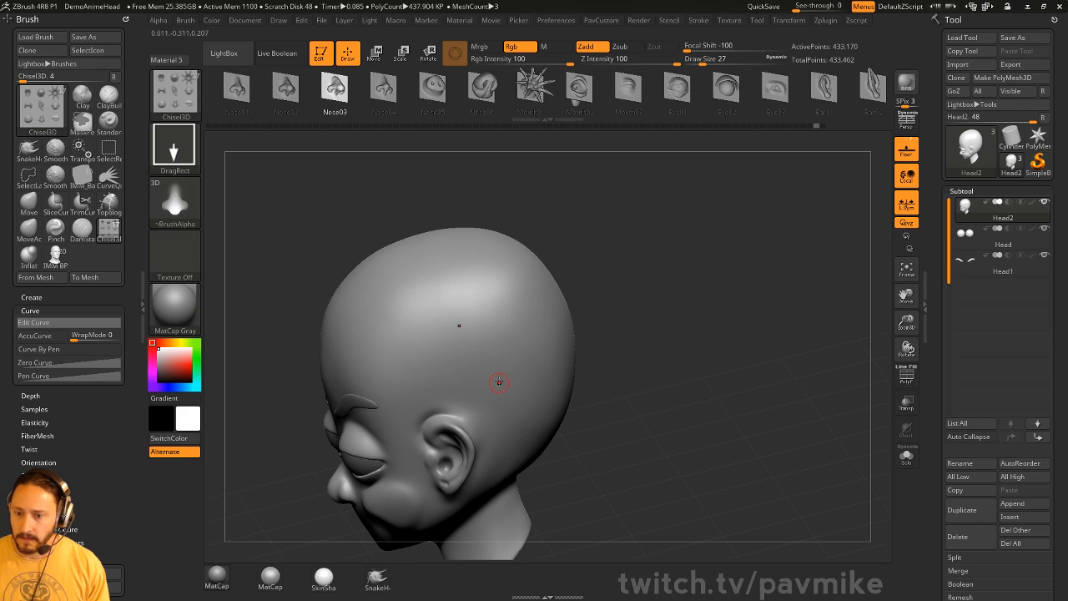
- Test Nose03 strokes on the head, including a dotted stroke, and undo them
{"action": "left_click_drag", "start_coordinate": [484, 361], "coordinate": [455, 288]}
{"action": "left_click_drag", "start_coordinate": [674, 306], "coordinate": [706, 260]}
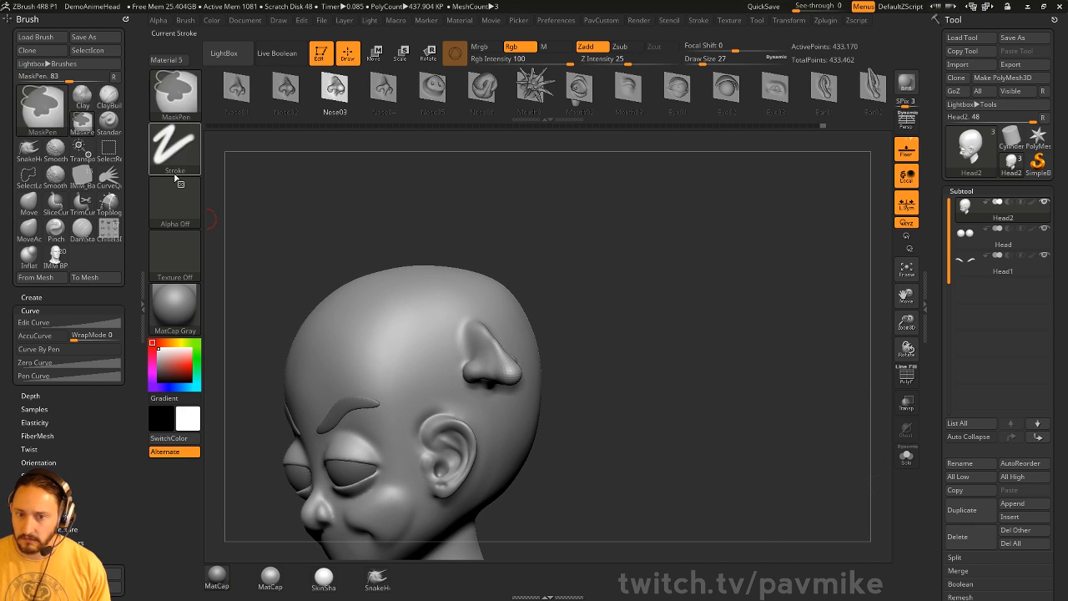
{"action": "key", "text": "ctrl+z"}
{"action": "left_click", "coordinate": [178, 162]}
{"action": "left_click", "coordinate": [242, 156]}
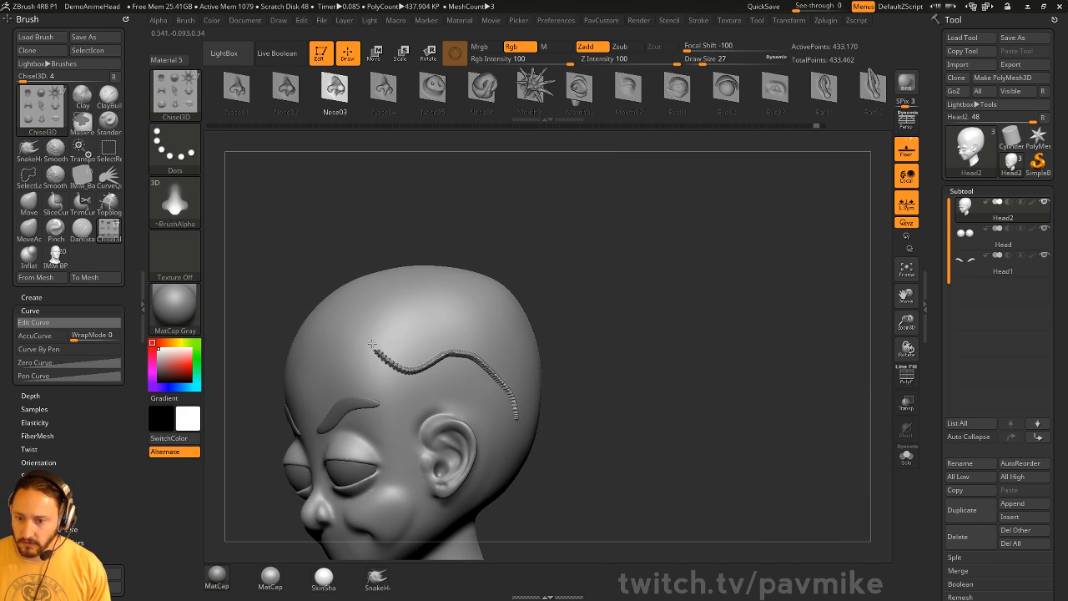
{"action": "key", "text": "ctrl+z"}
- Turn on LazyMouse in the Stroke settings
{"action": "left_click", "coordinate": [701, 21]}
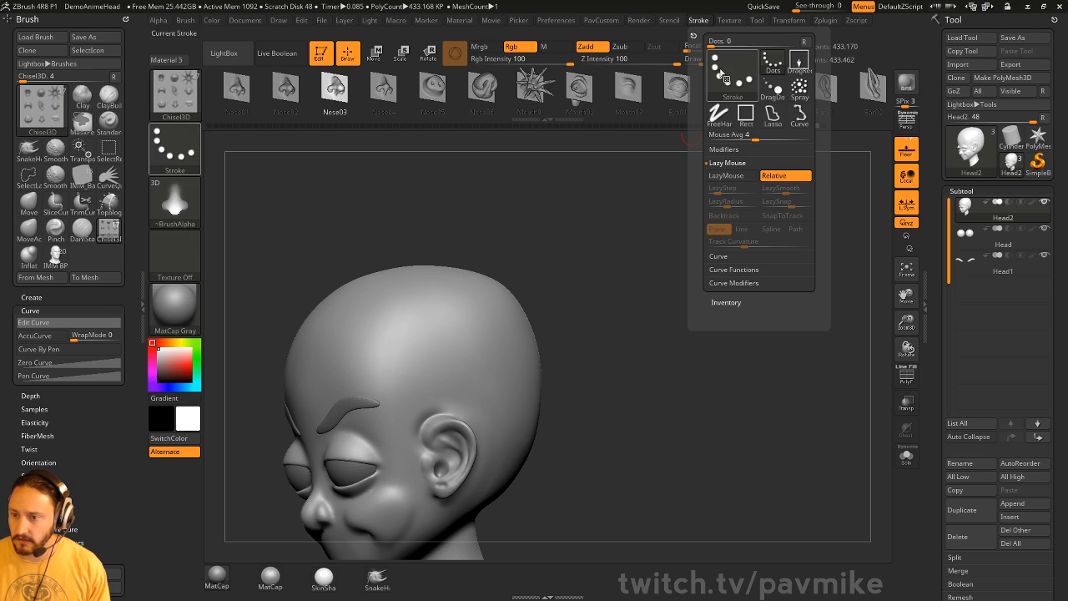
{"action": "left_click", "coordinate": [733, 256]}
{"action": "left_click", "coordinate": [724, 257]}
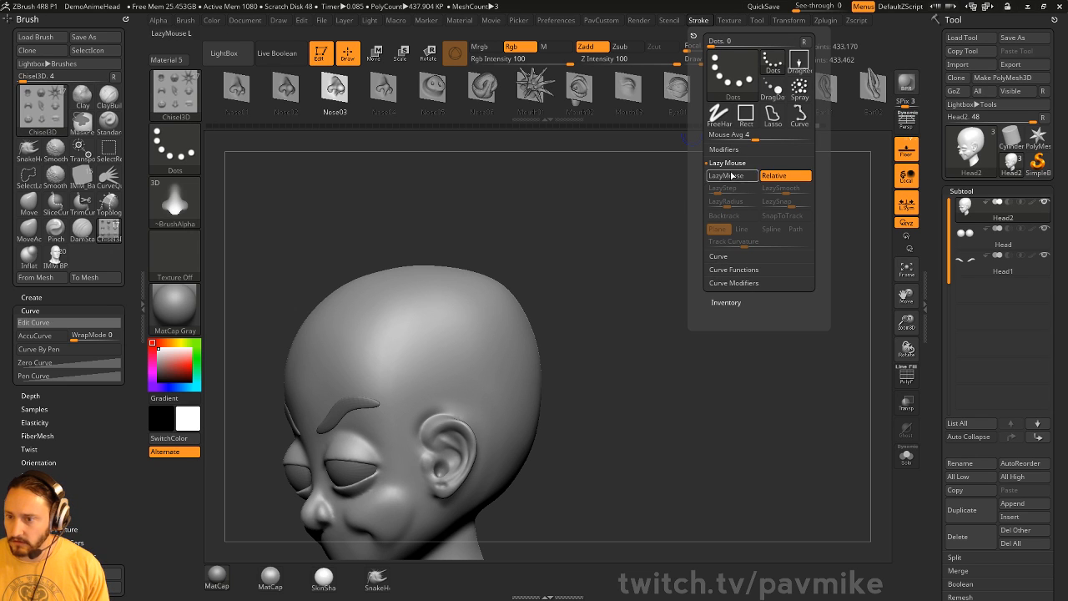
{"action": "left_click", "coordinate": [731, 176]}
- Draw trails of nose shapes across the skull at brush size 71, then undo them
{"action": "mouse_move", "coordinate": [516, 427]}
{"action": "left_mouse_down"}
{"action": "mouse_move", "coordinate": [489, 355]}
{"action": "mouse_move", "coordinate": [387, 383]}
{"action": "left_mouse_up"}
{"action": "mouse_move", "coordinate": [610, 269]}
{"action": "left_mouse_down", "text": "alt"}
{"action": "mouse_move", "coordinate": [623, 322]}
{"action": "mouse_move", "coordinate": [587, 332]}
{"action": "left_mouse_up", "text": "alt"}
{"action": "key", "text": "ctrl+z"}
{"action": "key", "text": "s"}
{"action": "left_click_drag", "start_coordinate": [504, 391], "coordinate": [498, 391]}
{"action": "mouse_move", "coordinate": [552, 361]}
{"action": "left_mouse_down"}
{"action": "mouse_move", "coordinate": [542, 378]}
{"action": "mouse_move", "coordinate": [345, 386]}
{"action": "left_mouse_up"}
{"action": "left_click_drag", "start_coordinate": [337, 485], "coordinate": [348, 519]}
{"action": "mouse_move", "coordinate": [704, 354]}
{"action": "left_mouse_down"}
{"action": "mouse_move", "coordinate": [753, 347]}
{"action": "mouse_move", "coordinate": [658, 342]}
{"action": "mouse_move", "coordinate": [692, 333]}
{"action": "left_mouse_up"}
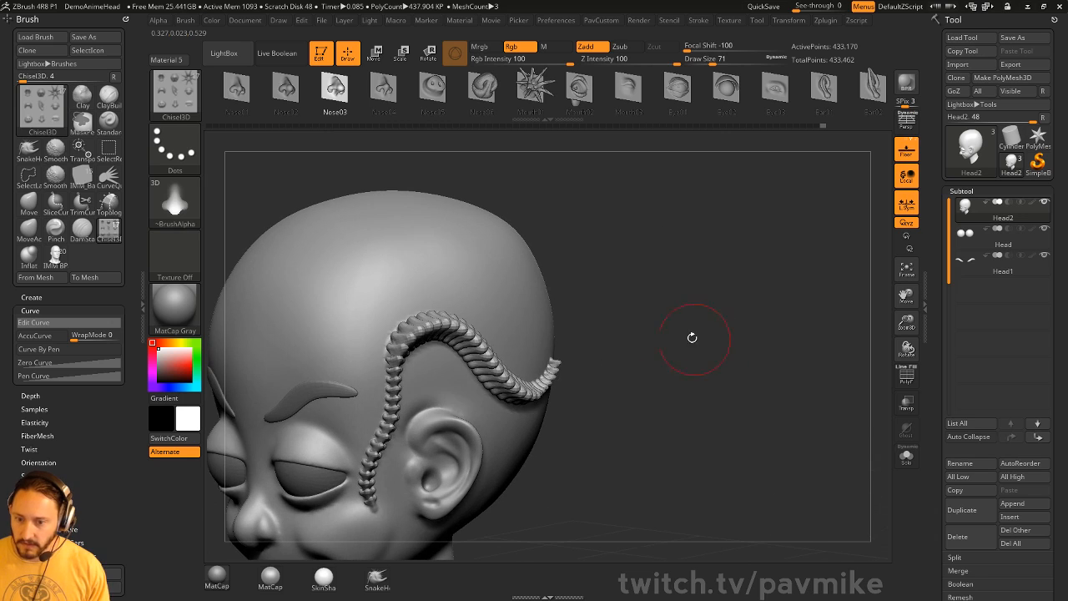
{"action": "key", "text": "ctrl+z"}
{"action": "key", "text": "ctrl+z"}
{"action": "key", "text": "ctrl+z"}
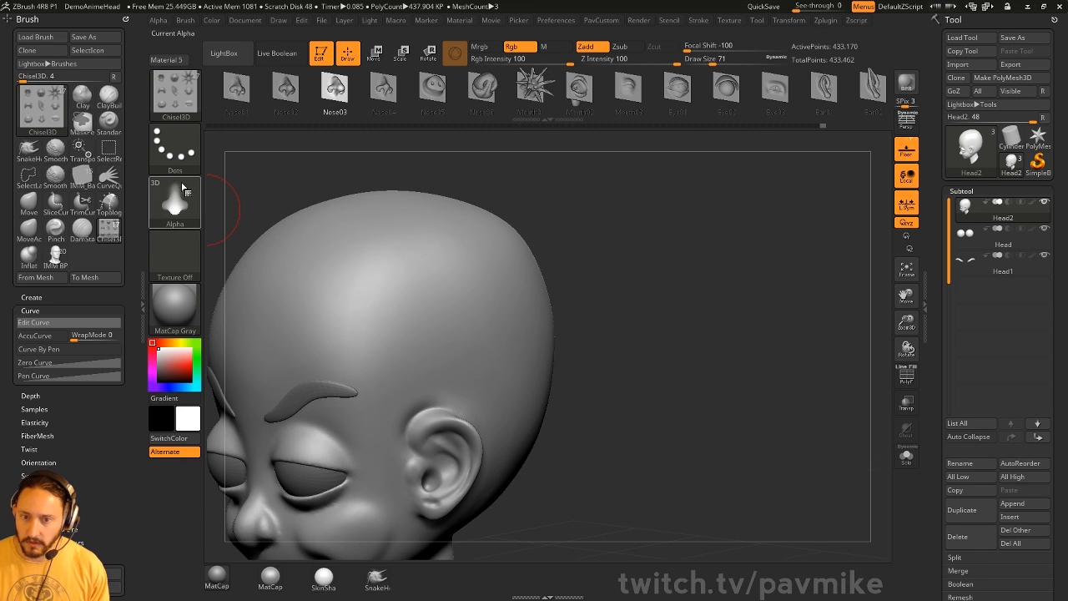
- Switch to the DragDot stroke and place six Nose03 stamps in a row, then undo
{"action": "left_click", "coordinate": [174, 148]}
{"action": "left_click", "coordinate": [512, 166]}
{"action": "left_click", "coordinate": [407, 336]}
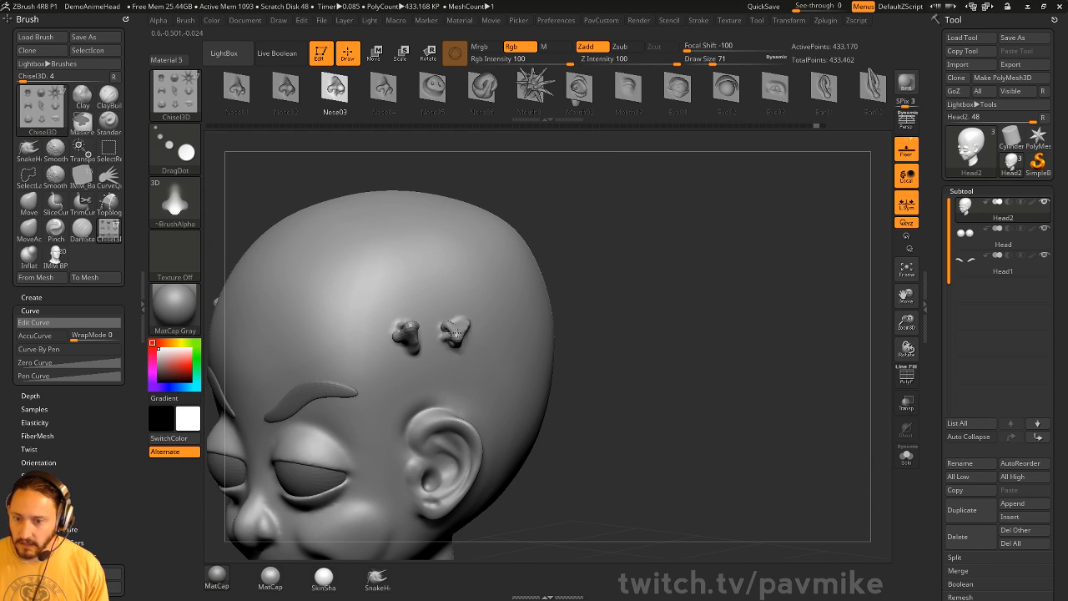
{"action": "left_click", "coordinate": [457, 332]}
{"action": "left_click", "coordinate": [492, 338]}
{"action": "left_click", "coordinate": [527, 355]}
{"action": "left_click", "coordinate": [531, 398]}
{"action": "left_click", "coordinate": [531, 424]}
{"action": "left_click_drag", "start_coordinate": [661, 405], "coordinate": [518, 375]}
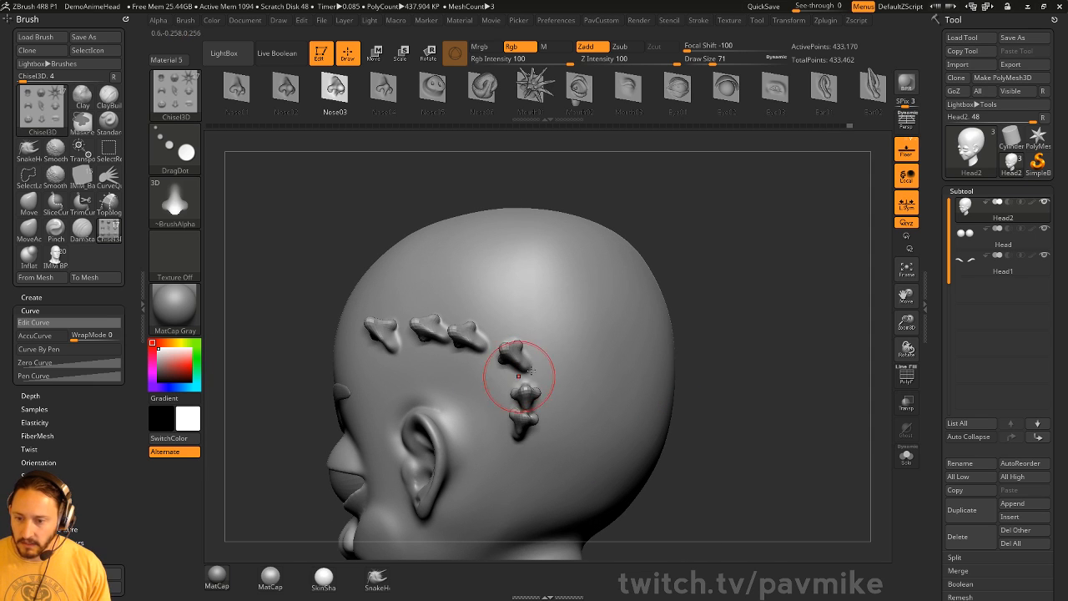
{"action": "key", "text": "ctrl+z"}
{"action": "key", "text": "ctrl+z"}
{"action": "key", "text": "ctrl+z"}
{"action": "key", "text": "ctrl+z"}
{"action": "key", "text": "ctrl+z"}
{"action": "key", "text": "ctrl+z"}
{"action": "key", "text": "ctrl+z"}
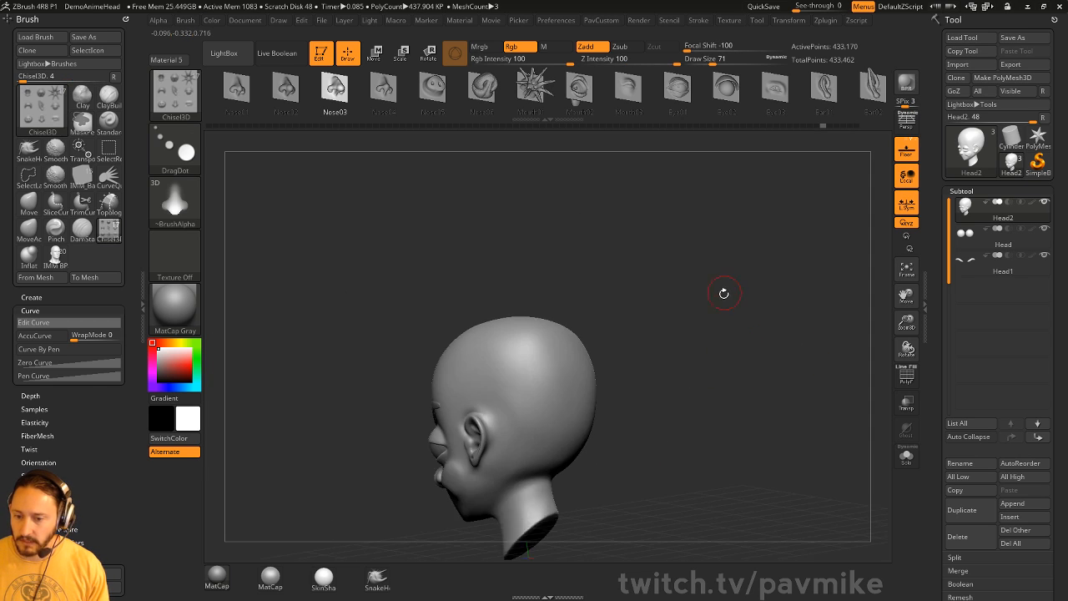
{"action": "left_click_drag", "start_coordinate": [706, 325], "coordinate": [771, 301]}
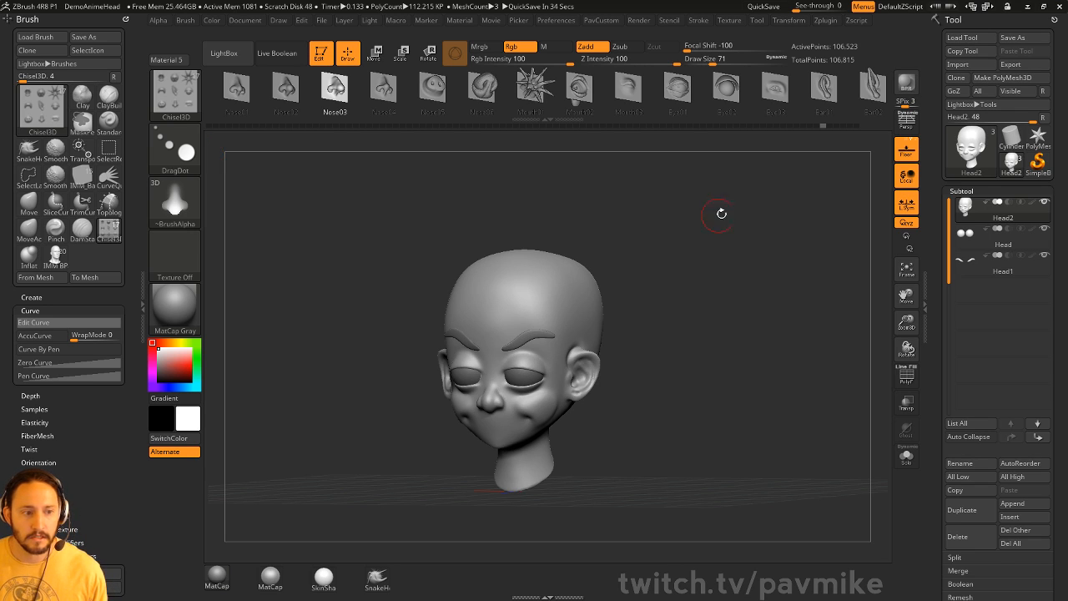
{"action": "mouse_move", "coordinate": [746, 221]}
{"action": "left_mouse_down"}
{"action": "mouse_move", "coordinate": [757, 220]}
{"action": "mouse_move", "coordinate": [786, 303]}
{"action": "mouse_move", "coordinate": [780, 319]}
{"action": "left_mouse_up"}
- Choose the Standard brush, load a Plane3D tool, and make it a PolyMesh3D
{"action": "key", "text": "b"}
{"action": "key", "text": "s"}
{"action": "key", "text": "t"}
{"action": "key", "text": "s"}
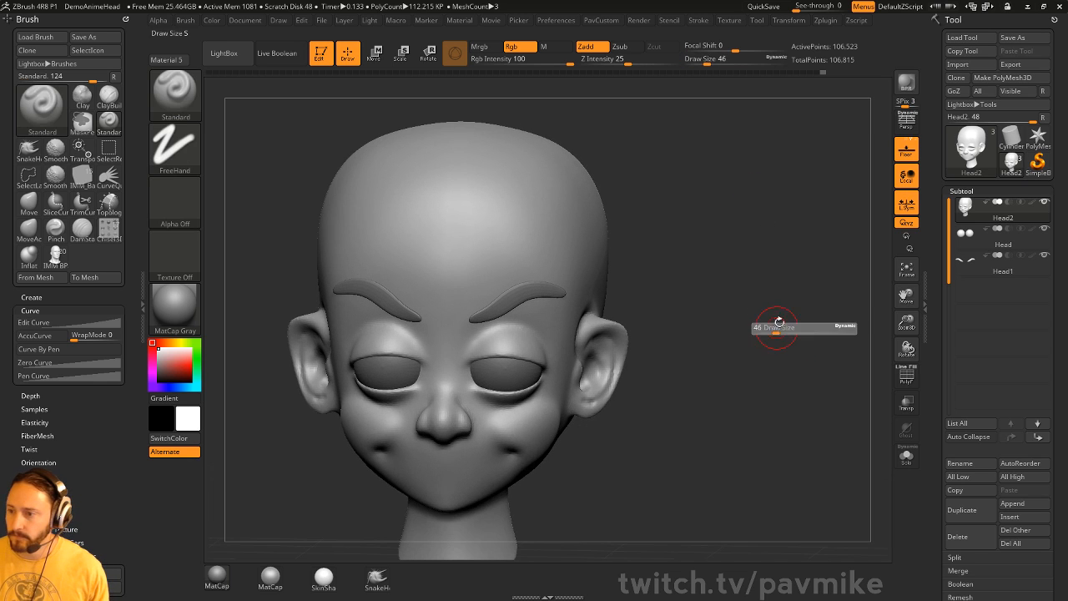
{"action": "left_click", "coordinate": [974, 165]}
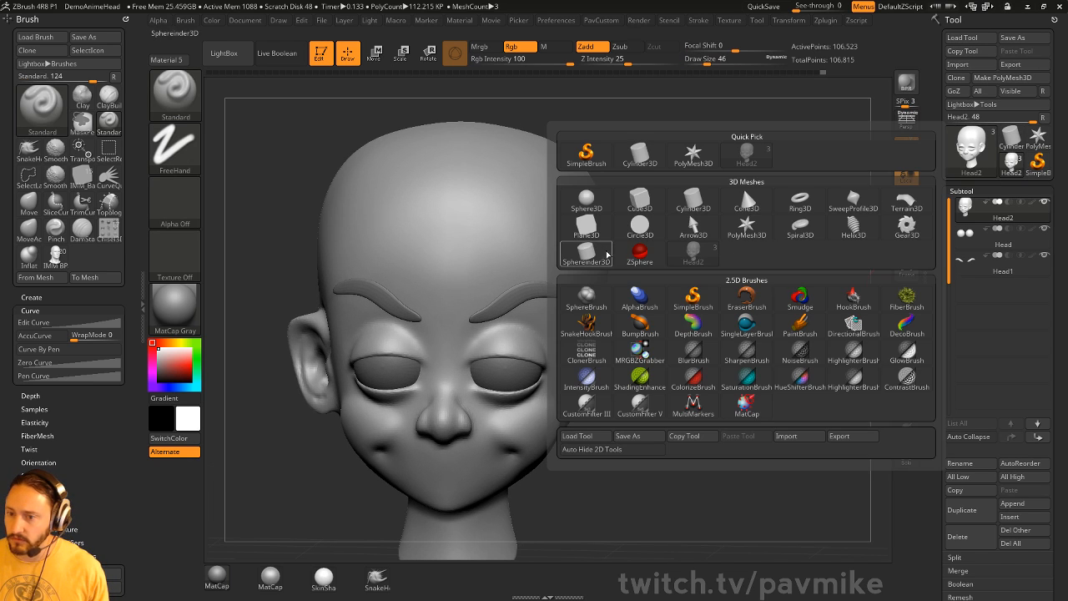
{"action": "left_click", "coordinate": [580, 234]}
{"action": "left_click_drag", "start_coordinate": [769, 237], "coordinate": [763, 204]}
{"action": "left_click_drag", "start_coordinate": [763, 205], "coordinate": [857, 286]}
{"action": "key", "text": "grave"}
{"action": "left_click", "coordinate": [823, 573]}
{"action": "left_click", "coordinate": [1002, 79]}
- Sculpt a diagonal ridge and large bumps across the plane's right side
{"action": "mouse_move", "coordinate": [724, 285]}
{"action": "left_mouse_down"}
{"action": "mouse_move", "coordinate": [672, 324]}
{"action": "mouse_move", "coordinate": [636, 384]}
{"action": "mouse_move", "coordinate": [739, 268]}
{"action": "left_mouse_up"}
{"action": "left_click_drag", "start_coordinate": [889, 292], "coordinate": [664, 329], "text": "alt"}
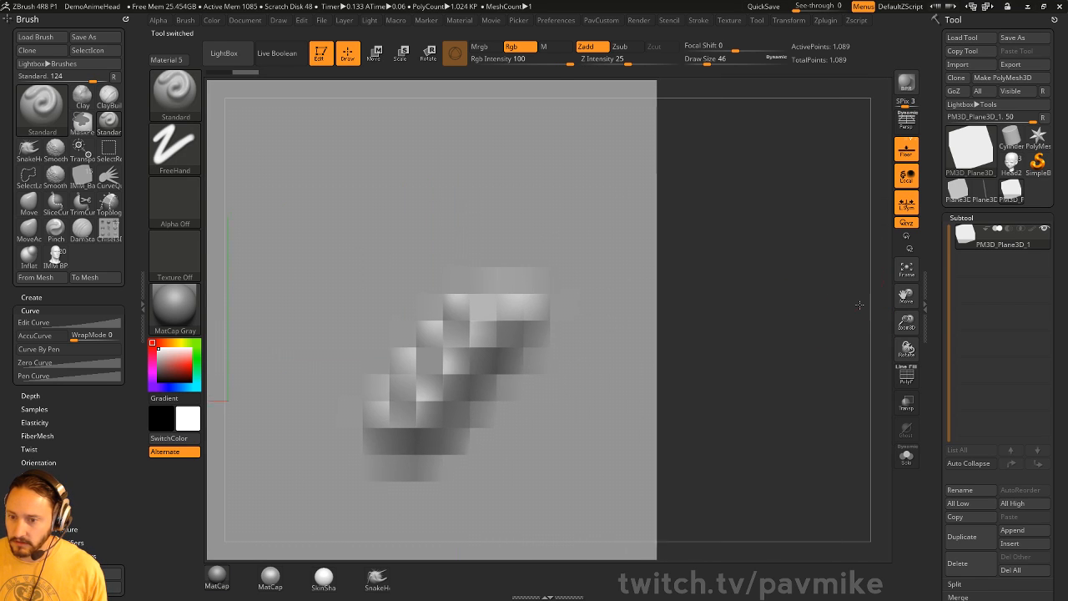
{"action": "left_click_drag", "start_coordinate": [861, 303], "coordinate": [918, 526], "text": "alt"}
{"action": "left_click_drag", "start_coordinate": [884, 323], "coordinate": [913, 511], "text": "alt"}
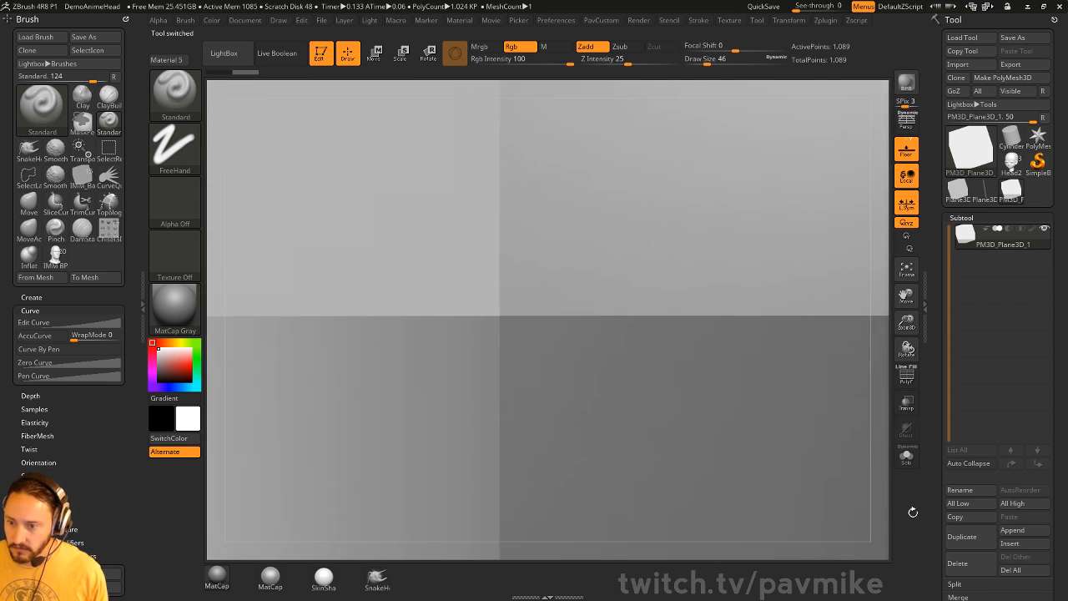
{"action": "left_click_drag", "start_coordinate": [883, 352], "coordinate": [912, 581], "text": "alt"}
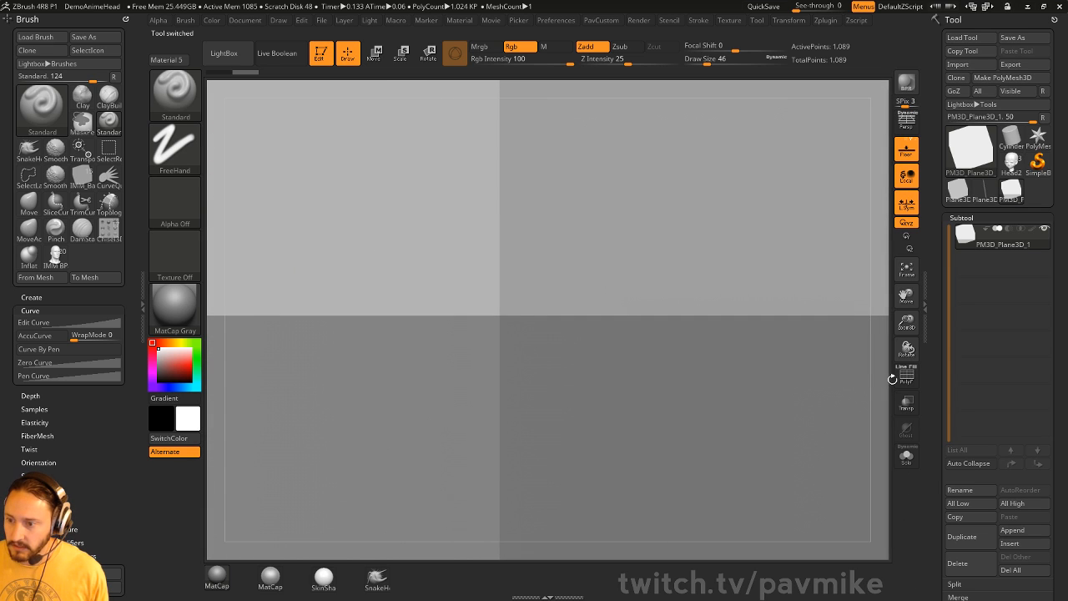
{"action": "mouse_move", "coordinate": [870, 328]}
{"action": "left_mouse_down", "text": "alt"}
{"action": "mouse_move", "coordinate": [869, 318]}
{"action": "mouse_move", "coordinate": [870, 328]}
{"action": "left_mouse_up", "text": "alt"}
{"action": "left_click_drag", "start_coordinate": [883, 367], "coordinate": [868, 254], "text": "alt"}
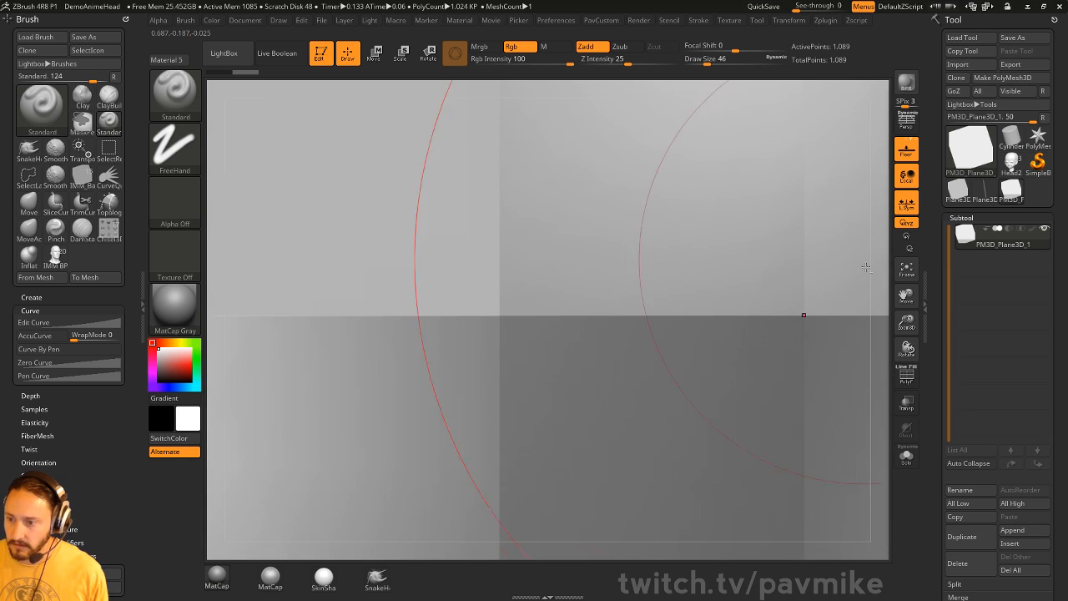
{"action": "left_click_drag", "start_coordinate": [882, 342], "coordinate": [826, 91], "text": "alt"}
{"action": "left_click_drag", "start_coordinate": [875, 311], "coordinate": [851, 179], "text": "alt"}
{"action": "left_click_drag", "start_coordinate": [868, 287], "coordinate": [772, 125]}
{"action": "left_click_drag", "start_coordinate": [826, 195], "coordinate": [852, 400], "text": "alt"}
{"action": "mouse_move", "coordinate": [584, 338]}
{"action": "left_mouse_down"}
{"action": "mouse_move", "coordinate": [618, 393]}
{"action": "mouse_move", "coordinate": [555, 482]}
{"action": "mouse_move", "coordinate": [580, 353]}
{"action": "mouse_move", "coordinate": [694, 386]}
{"action": "left_mouse_up"}
{"action": "left_click_drag", "start_coordinate": [793, 451], "coordinate": [763, 351], "text": "alt"}
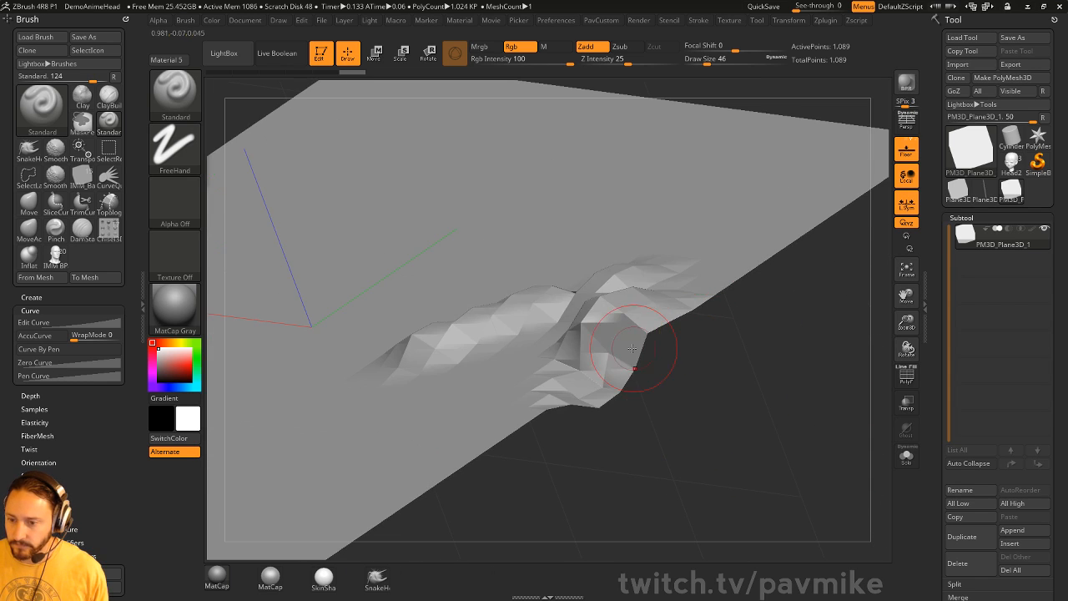
- At brush size 154, raise a big hill with an overhanging bulge and lower-left bump
{"action": "key", "text": "s"}
{"action": "mouse_move", "coordinate": [626, 333]}
{"action": "left_mouse_down"}
{"action": "mouse_move", "coordinate": [575, 305]}
{"action": "mouse_move", "coordinate": [534, 310]}
{"action": "mouse_move", "coordinate": [561, 402]}
{"action": "left_mouse_up"}
{"action": "key", "text": "s"}
{"action": "mouse_move", "coordinate": [455, 405]}
{"action": "left_mouse_down"}
{"action": "mouse_move", "coordinate": [517, 401]}
{"action": "mouse_move", "coordinate": [534, 438]}
{"action": "left_mouse_up"}
{"action": "left_click_drag", "start_coordinate": [476, 421], "coordinate": [567, 442]}
{"action": "left_click_drag", "start_coordinate": [655, 413], "coordinate": [638, 334]}
{"action": "mouse_move", "coordinate": [511, 411]}
{"action": "left_mouse_down"}
{"action": "mouse_move", "coordinate": [519, 424]}
{"action": "mouse_move", "coordinate": [362, 404]}
{"action": "mouse_move", "coordinate": [349, 380]}
{"action": "left_mouse_up"}
{"action": "mouse_move", "coordinate": [730, 292]}
{"action": "left_mouse_down"}
{"action": "mouse_move", "coordinate": [760, 267]}
{"action": "mouse_move", "coordinate": [724, 205]}
{"action": "left_mouse_up"}
{"action": "mouse_move", "coordinate": [640, 167]}
{"action": "left_mouse_down"}
{"action": "mouse_move", "coordinate": [699, 201]}
{"action": "mouse_move", "coordinate": [664, 177]}
{"action": "mouse_move", "coordinate": [688, 194]}
{"action": "left_mouse_up"}
{"action": "mouse_move", "coordinate": [793, 367]}
{"action": "left_mouse_down", "text": "alt"}
{"action": "mouse_move", "coordinate": [789, 296]}
{"action": "mouse_move", "coordinate": [935, 271]}
{"action": "mouse_move", "coordinate": [893, 254]}
{"action": "mouse_move", "coordinate": [792, 288]}
{"action": "left_mouse_up", "text": "alt"}
- Smooth the lower cavity and upper bulge, ending at brush size 56
{"action": "left_click_drag", "start_coordinate": [655, 305], "coordinate": [616, 279], "text": "shift"}
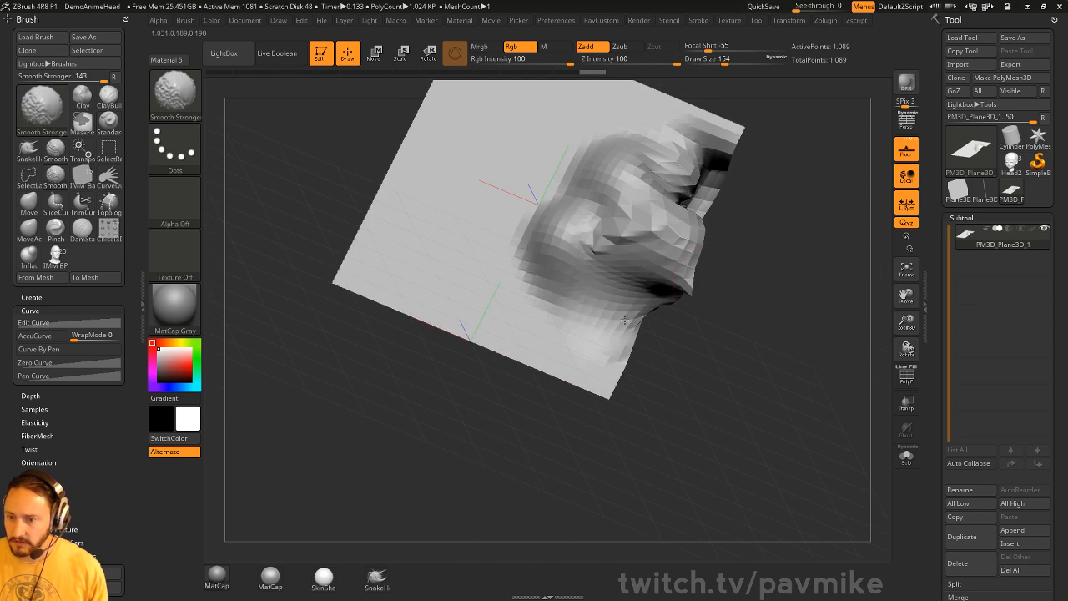
{"action": "left_click_drag", "start_coordinate": [772, 350], "coordinate": [864, 376], "text": "alt"}
{"action": "mouse_move", "coordinate": [680, 230]}
{"action": "left_mouse_down", "text": "shift"}
{"action": "mouse_move", "coordinate": [754, 235]}
{"action": "mouse_move", "coordinate": [724, 216]}
{"action": "left_mouse_up", "text": "shift"}
{"action": "mouse_move", "coordinate": [813, 289]}
{"action": "left_mouse_down"}
{"action": "mouse_move", "coordinate": [846, 328]}
{"action": "mouse_move", "coordinate": [799, 302]}
{"action": "left_mouse_up"}
{"action": "left_click_drag", "start_coordinate": [810, 339], "coordinate": [720, 382], "text": "alt"}
{"action": "left_click_drag", "start_coordinate": [931, 418], "coordinate": [931, 109]}
{"action": "left_click_drag", "start_coordinate": [776, 334], "coordinate": [825, 346]}
{"action": "key", "text": "s"}
{"action": "left_click_drag", "start_coordinate": [825, 347], "coordinate": [751, 342]}
- Switch to the Move brush at size 80 and test-pull bumps, undoing the unwanted ones
{"action": "key", "text": "s"}
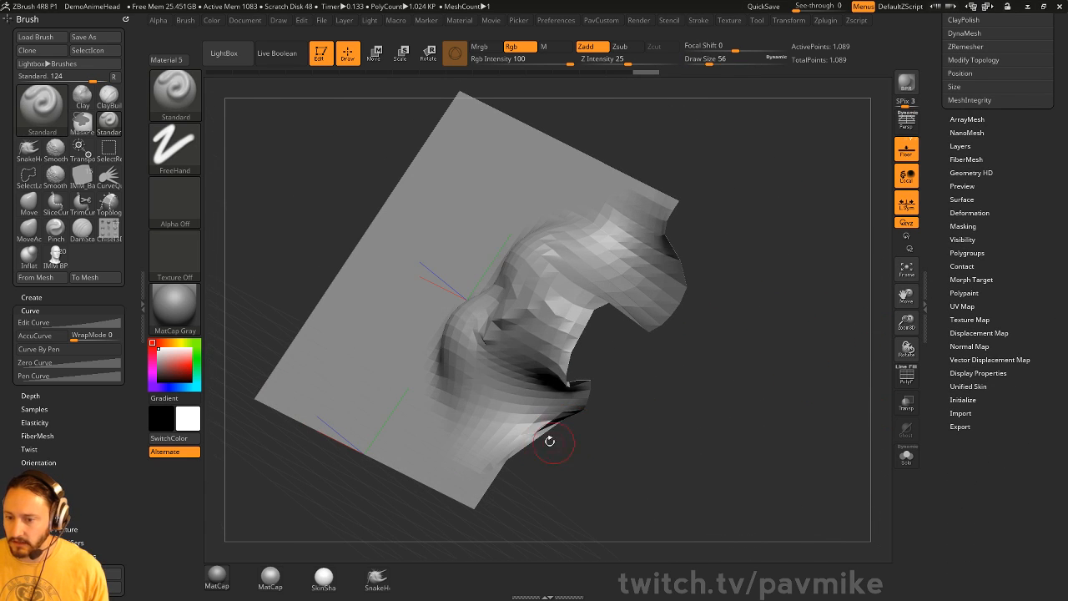
{"action": "key", "text": "b"}
{"action": "key", "text": "m"}
{"action": "key", "text": "v"}
{"action": "left_click_drag", "start_coordinate": [542, 429], "coordinate": [503, 441]}
{"action": "mouse_move", "coordinate": [483, 340]}
{"action": "left_mouse_down"}
{"action": "mouse_move", "coordinate": [402, 358]}
{"action": "mouse_move", "coordinate": [338, 404]}
{"action": "left_mouse_up"}
{"action": "key", "text": "ctrl+z"}
{"action": "left_click_drag", "start_coordinate": [419, 292], "coordinate": [403, 317]}
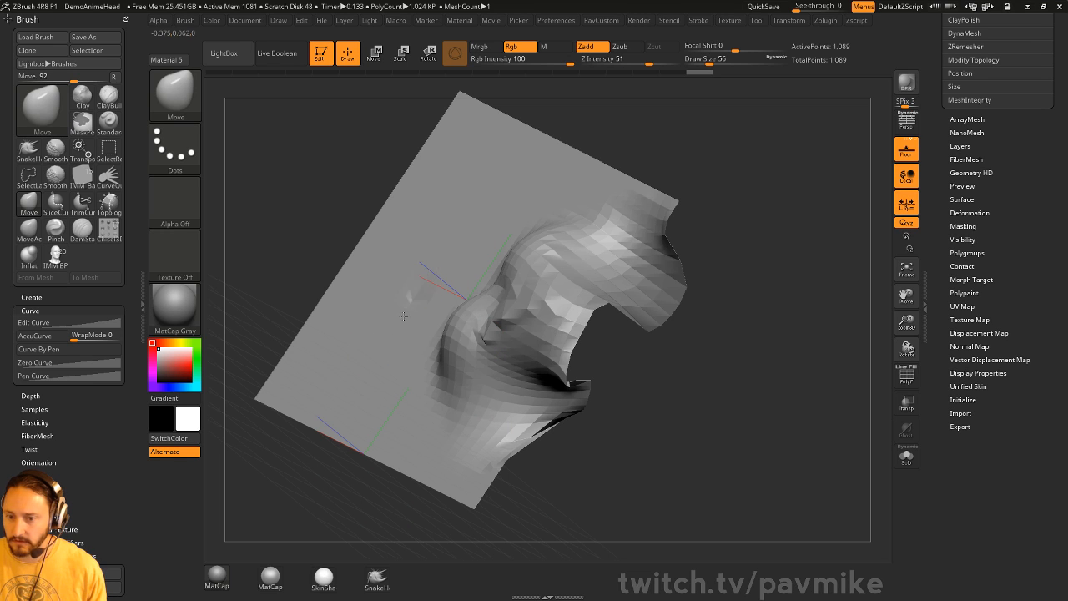
{"action": "left_click_drag", "start_coordinate": [224, 515], "coordinate": [284, 479]}
{"action": "key", "text": "ctrl+z"}
{"action": "left_click_drag", "start_coordinate": [572, 84], "coordinate": [533, 178]}
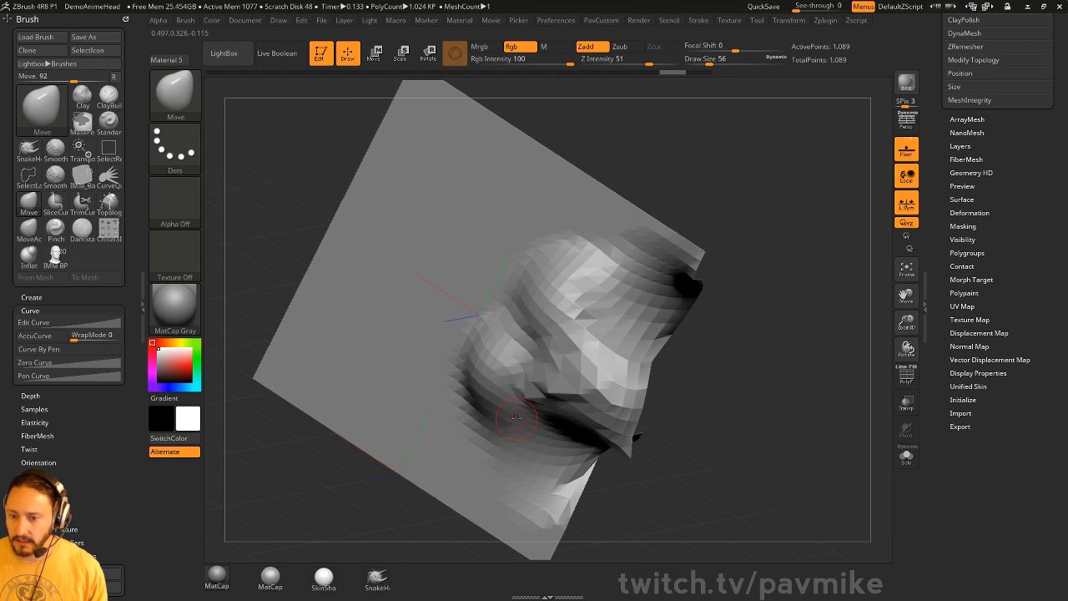
- Pull three thin spikes from the plane, two toward the upper left, one down-right
{"action": "left_click_drag", "start_coordinate": [448, 504], "coordinate": [378, 349]}
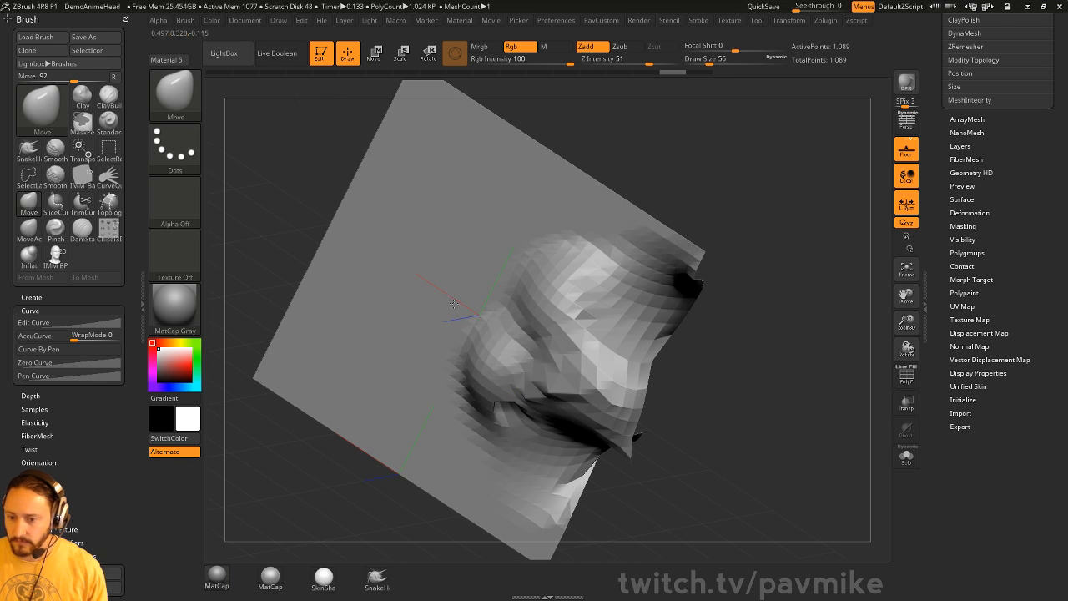
{"action": "mouse_move", "coordinate": [511, 437]}
{"action": "left_mouse_down"}
{"action": "mouse_move", "coordinate": [488, 447]}
{"action": "mouse_move", "coordinate": [336, 348]}
{"action": "left_mouse_up"}
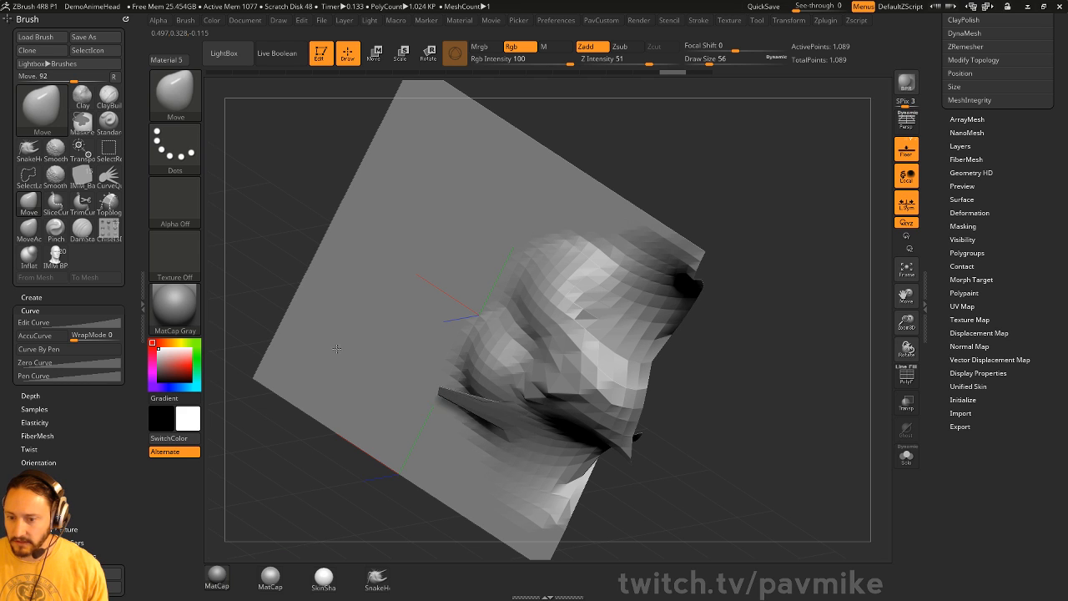
{"action": "left_click_drag", "start_coordinate": [445, 498], "coordinate": [653, 509]}
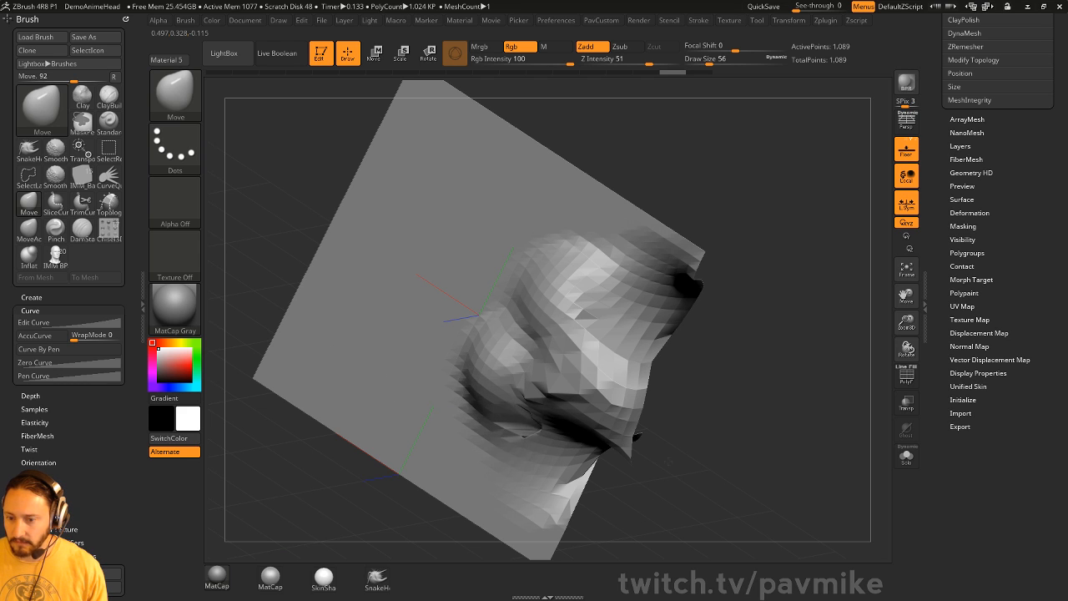
{"action": "left_click_drag", "start_coordinate": [465, 517], "coordinate": [601, 429]}
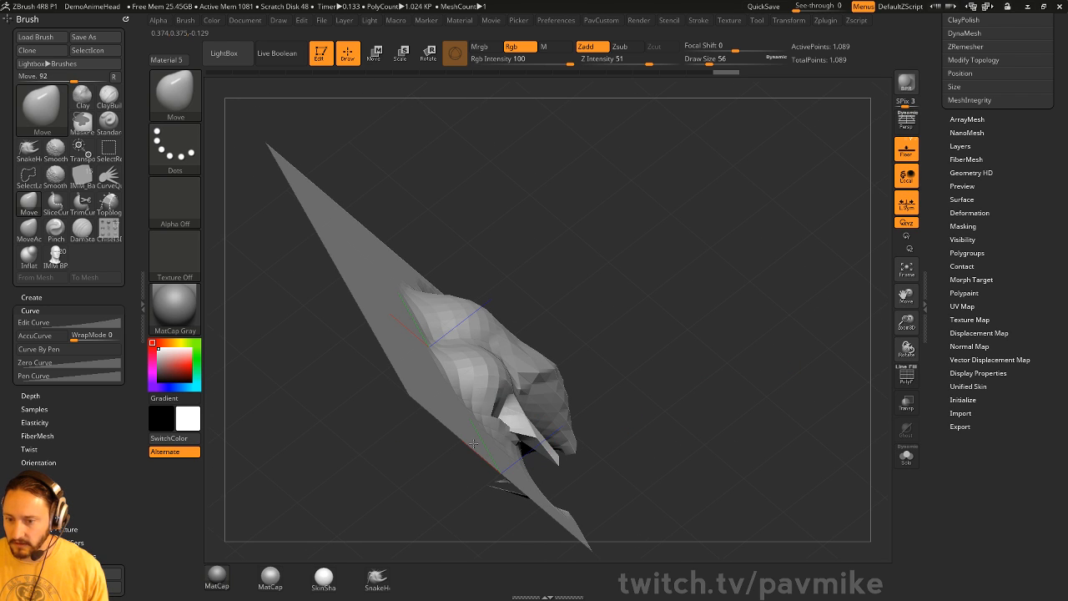
{"action": "left_click_drag", "start_coordinate": [473, 443], "coordinate": [873, 307]}
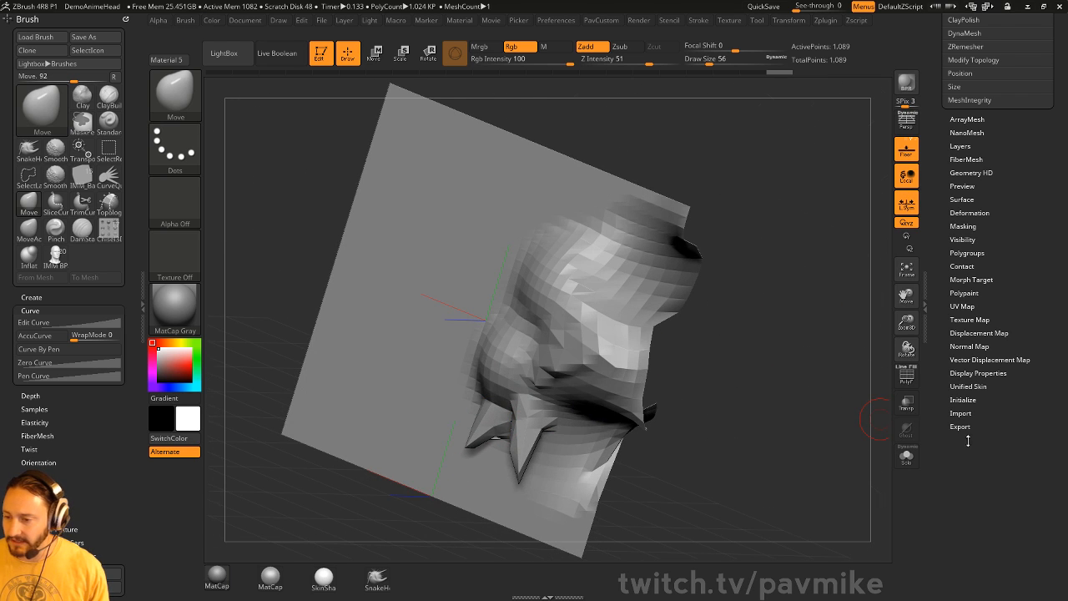
- Turn on Double display for the plane, then exit Edit mode and clear the canvas
{"action": "left_click", "coordinate": [978, 372]}
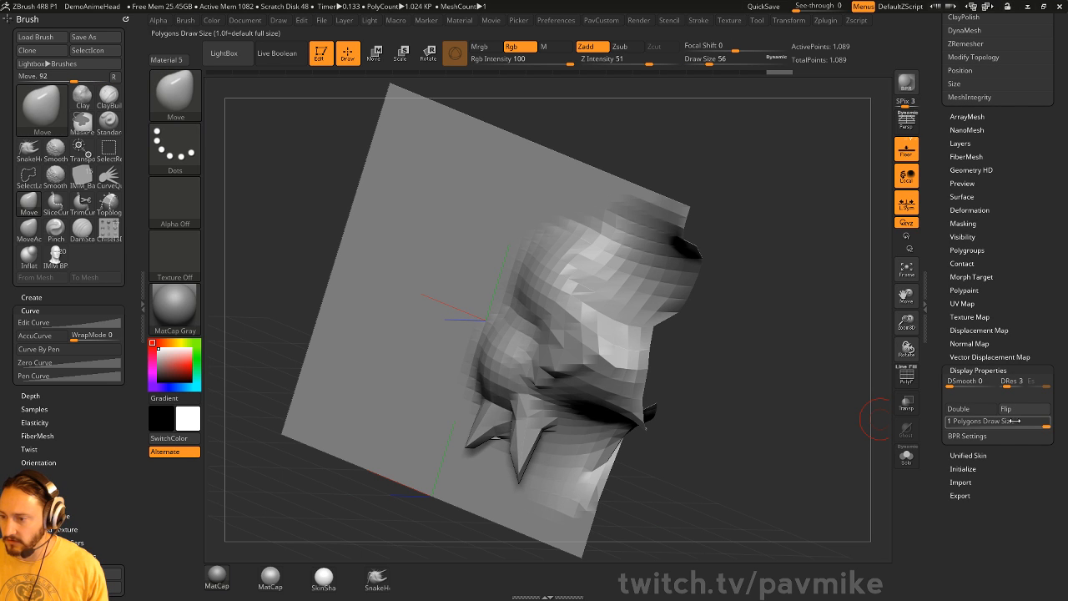
{"action": "left_click", "coordinate": [959, 408]}
{"action": "left_click_drag", "start_coordinate": [758, 390], "coordinate": [828, 297]}
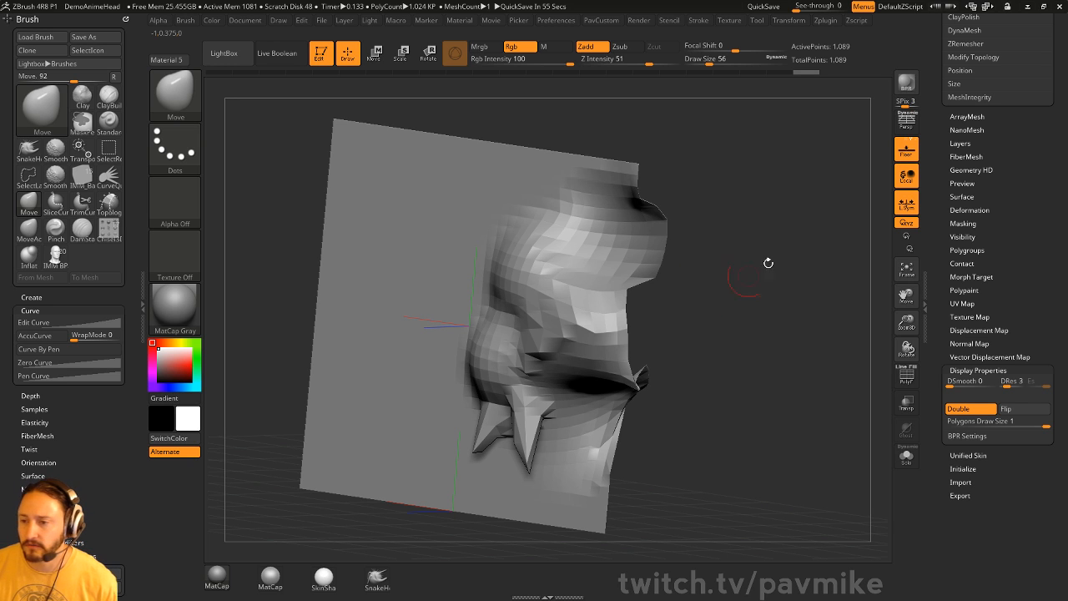
{"action": "left_click_drag", "start_coordinate": [941, 181], "coordinate": [956, 457]}
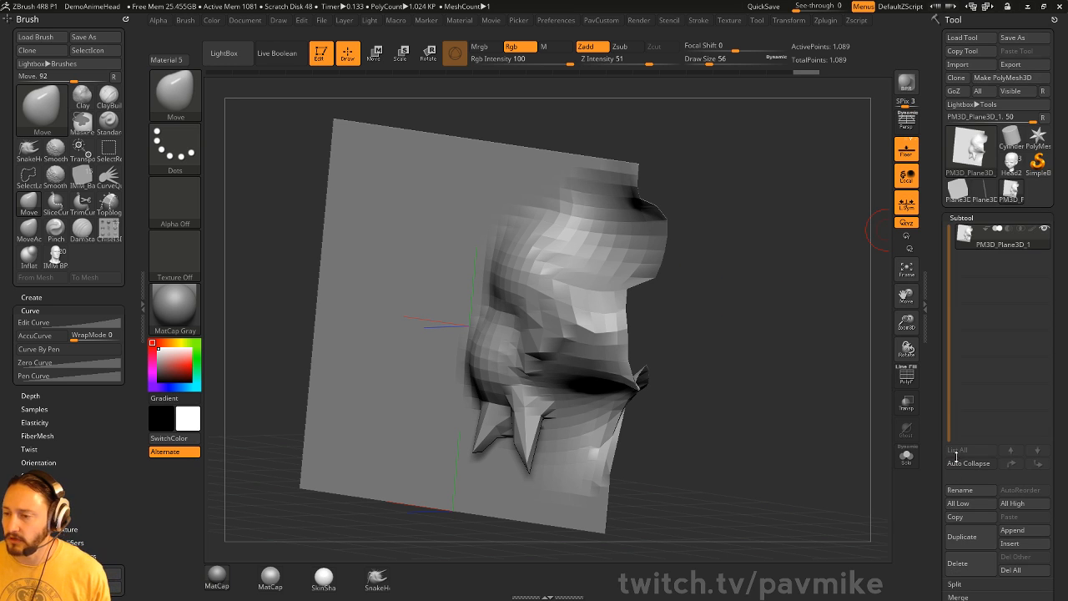
{"action": "left_click", "coordinate": [320, 53]}
{"action": "key", "text": "ctrl+n"}
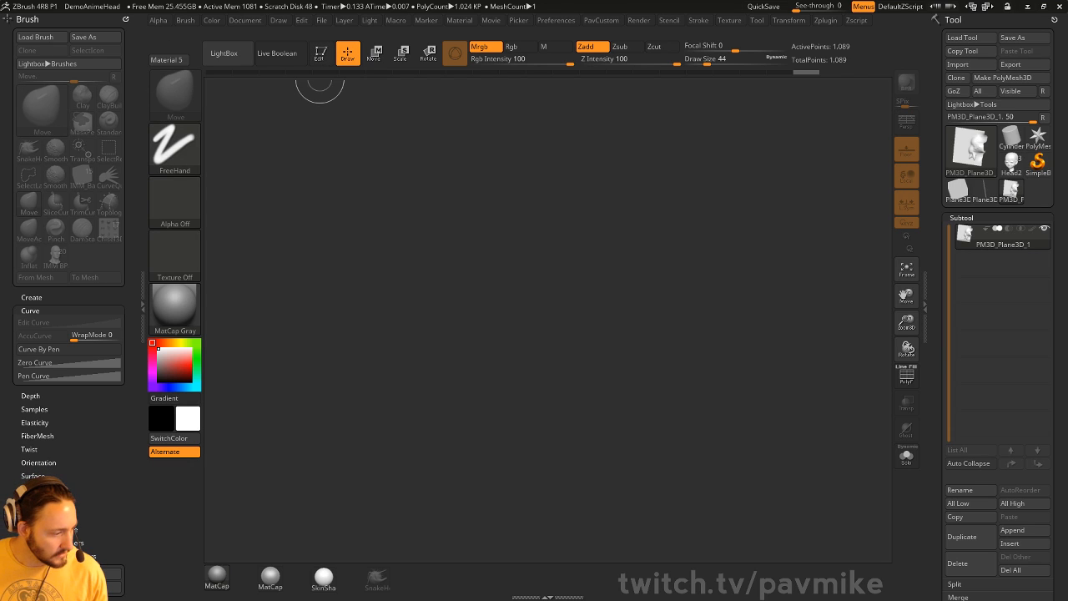
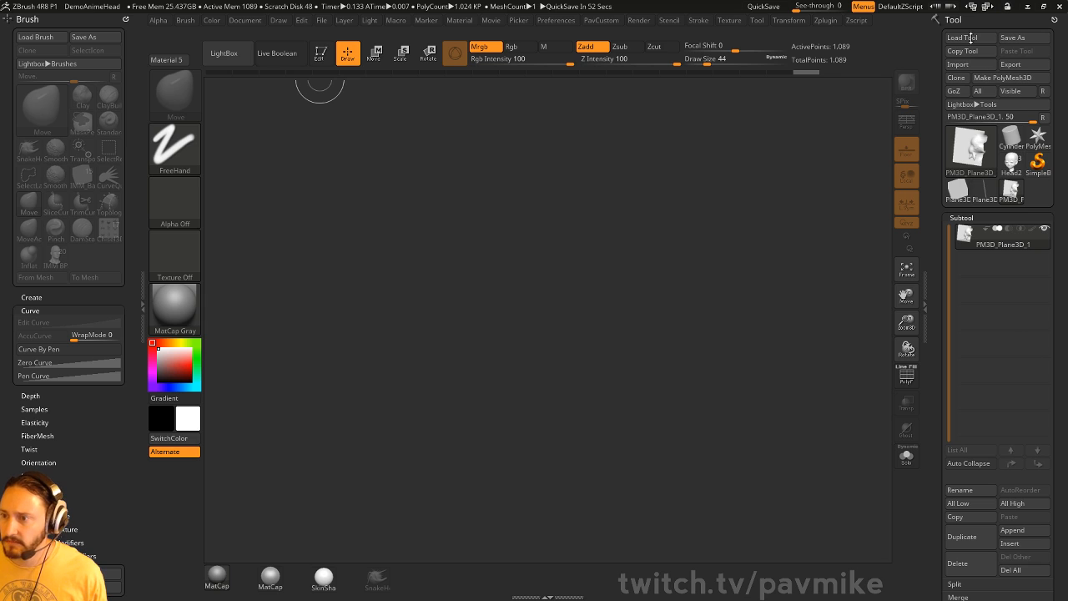
- Browse the desktop's streaming folder for a saved model, then cancel the file browser
{"action": "left_click", "coordinate": [972, 38]}
{"action": "left_click", "coordinate": [46, 137]}
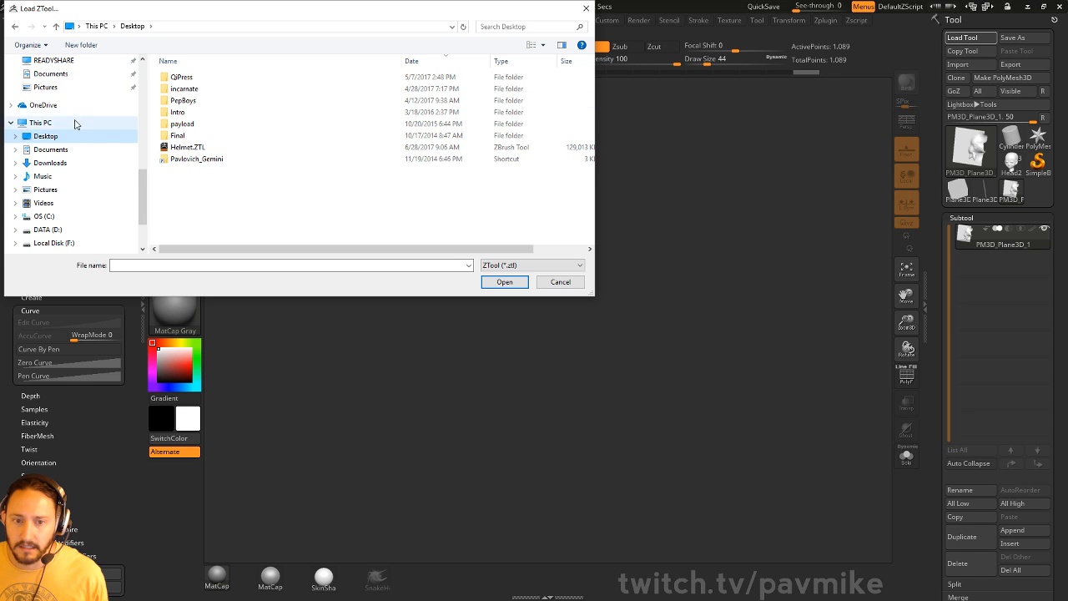
{"action": "scroll", "coordinate": [79, 126], "scroll_direction": "up", "scroll_amount": 4}
{"action": "scroll", "coordinate": [78, 130], "scroll_direction": "up", "scroll_amount": 6}
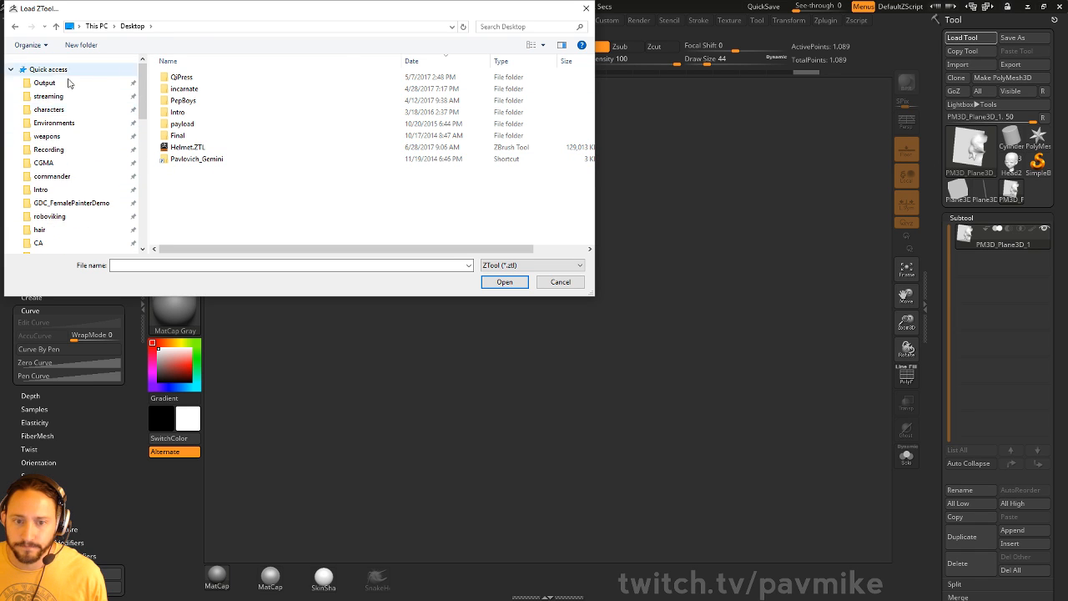
{"action": "left_click", "coordinate": [48, 96]}
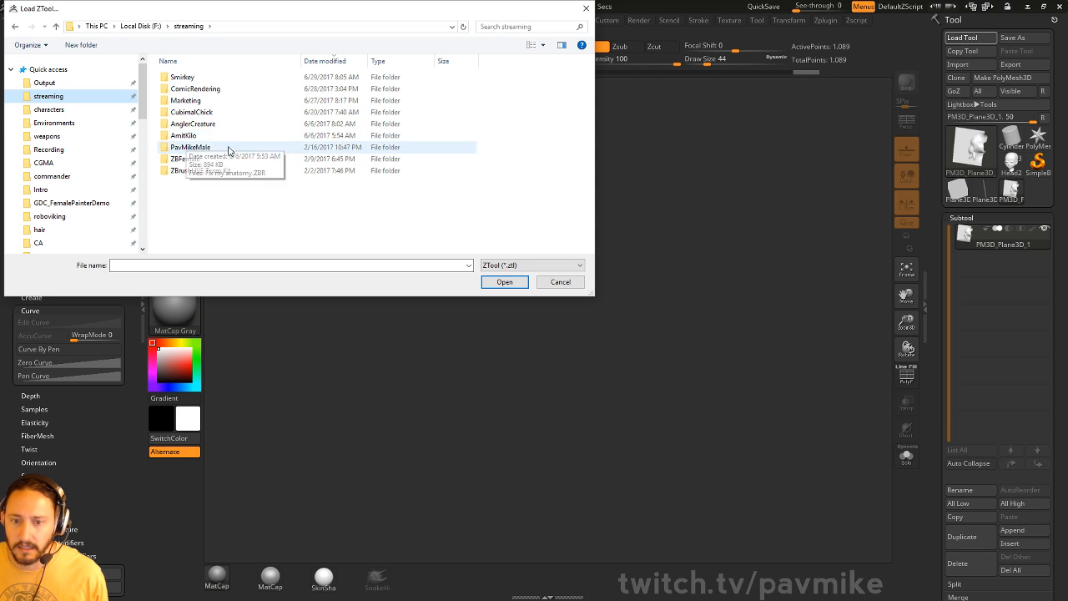
{"action": "left_click", "coordinate": [557, 281]}
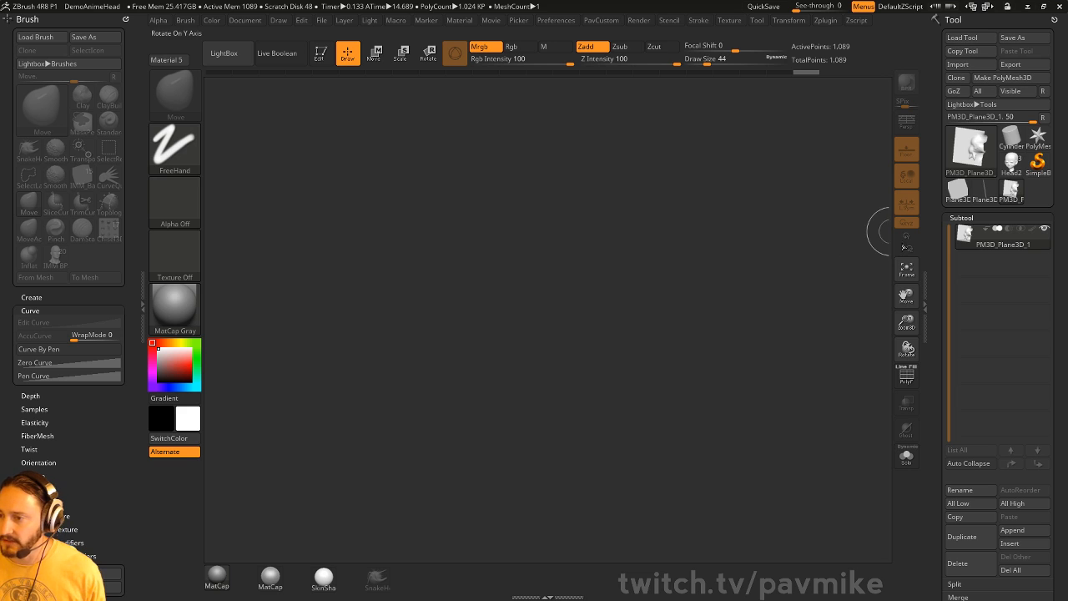
- Draw the Head2 model on the canvas, enter Edit mode and frame it
{"action": "left_click", "coordinate": [1011, 163]}
{"action": "left_click_drag", "start_coordinate": [529, 400], "coordinate": [558, 468]}
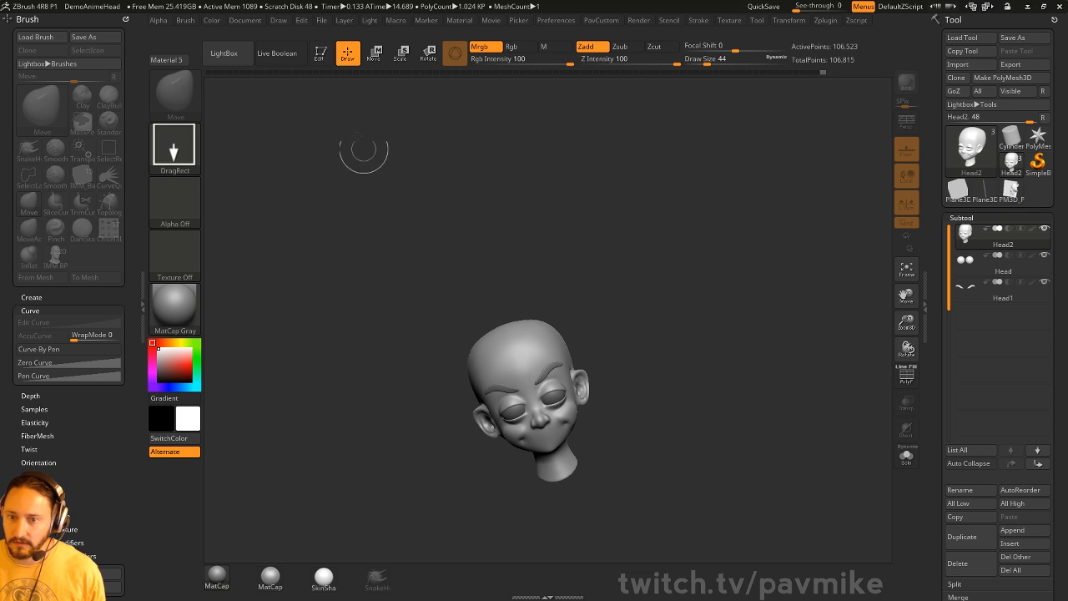
{"action": "left_click", "coordinate": [321, 57]}
{"action": "mouse_move", "coordinate": [659, 250]}
{"action": "left_mouse_down", "text": "shift"}
{"action": "mouse_move", "coordinate": [722, 360]}
{"action": "mouse_move", "coordinate": [710, 377]}
{"action": "mouse_move", "coordinate": [715, 336]}
{"action": "mouse_move", "coordinate": [759, 292]}
{"action": "mouse_move", "coordinate": [887, 276]}
{"action": "left_mouse_up", "text": "shift"}
{"action": "key", "text": "1"}
- Switch to the Topology brush and hide the eyeball and eyebrow subtools
{"action": "key", "text": "s"}
{"action": "key", "text": "b"}
{"action": "key", "text": "t"}
{"action": "key", "text": "o"}
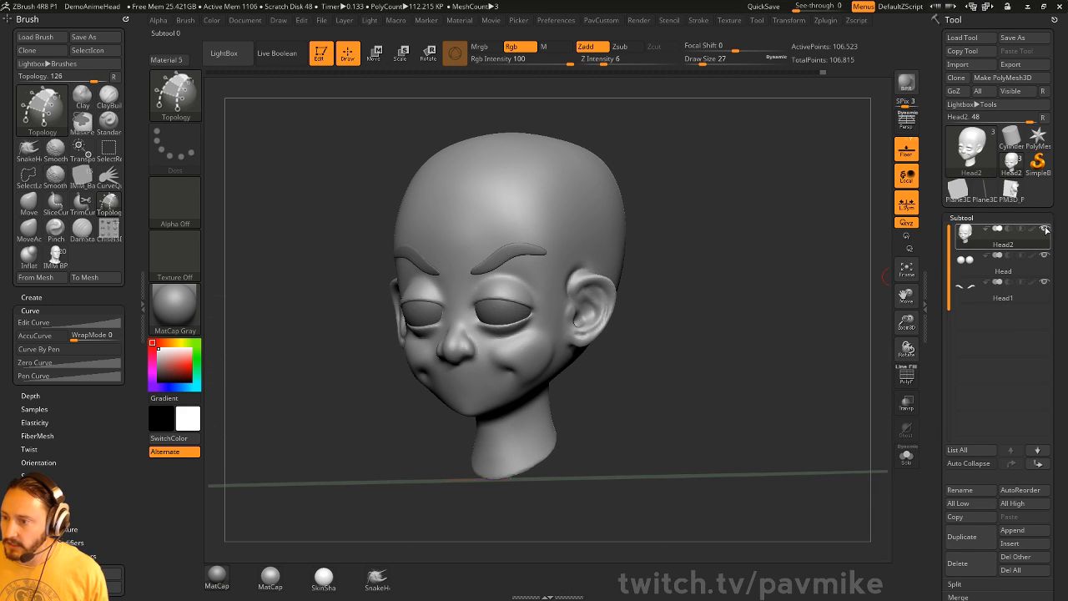
{"action": "left_click", "coordinate": [1045, 230]}
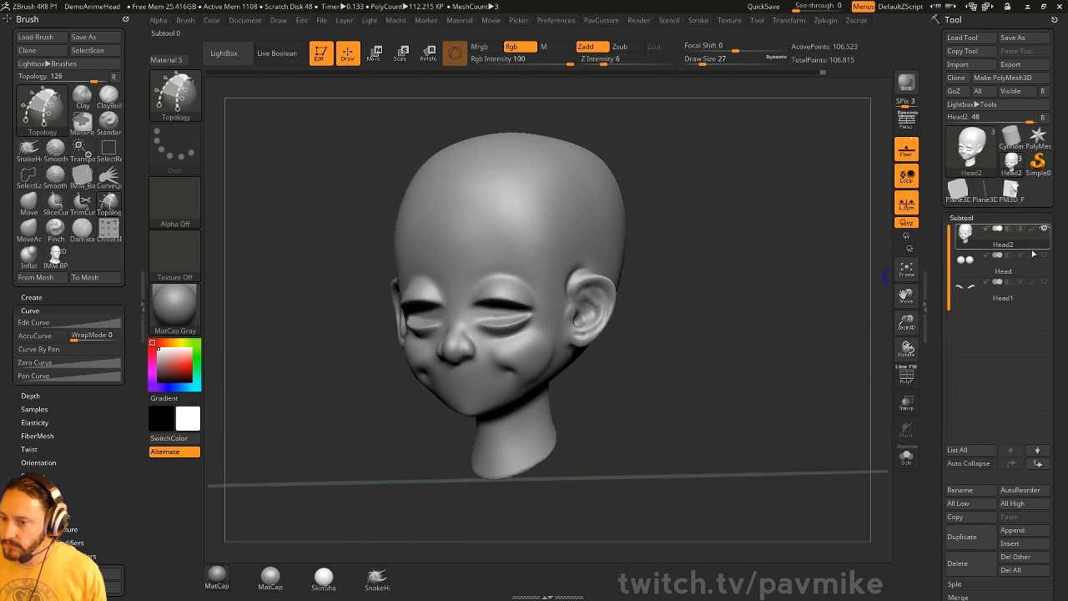
- Draw a grid of topology curves across the lower cheek
{"action": "left_click_drag", "start_coordinate": [807, 317], "coordinate": [710, 300], "text": "alt"}
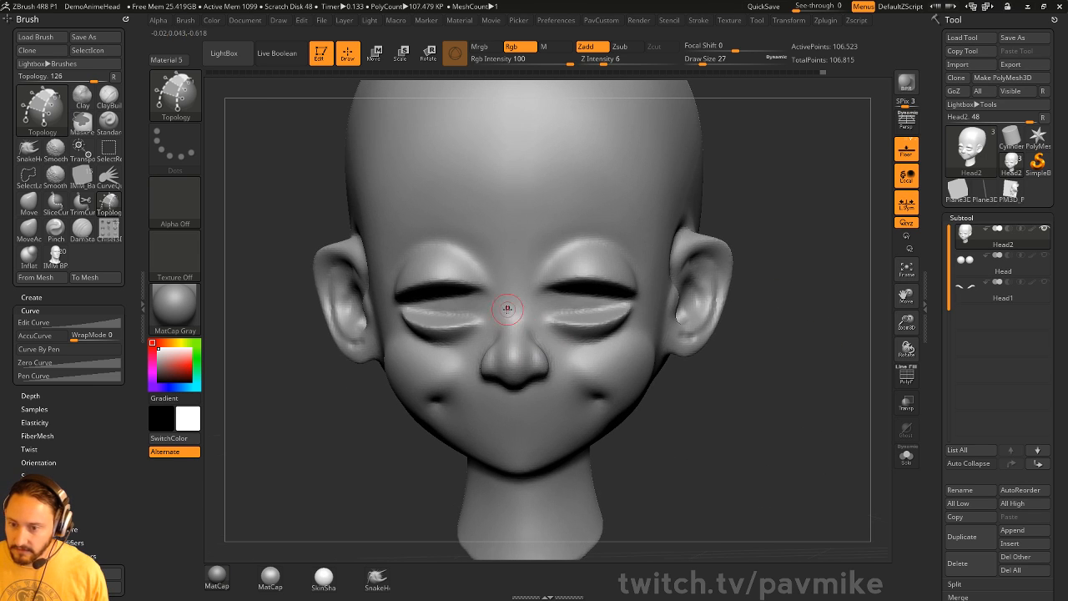
{"action": "left_click_drag", "start_coordinate": [730, 390], "coordinate": [635, 372]}
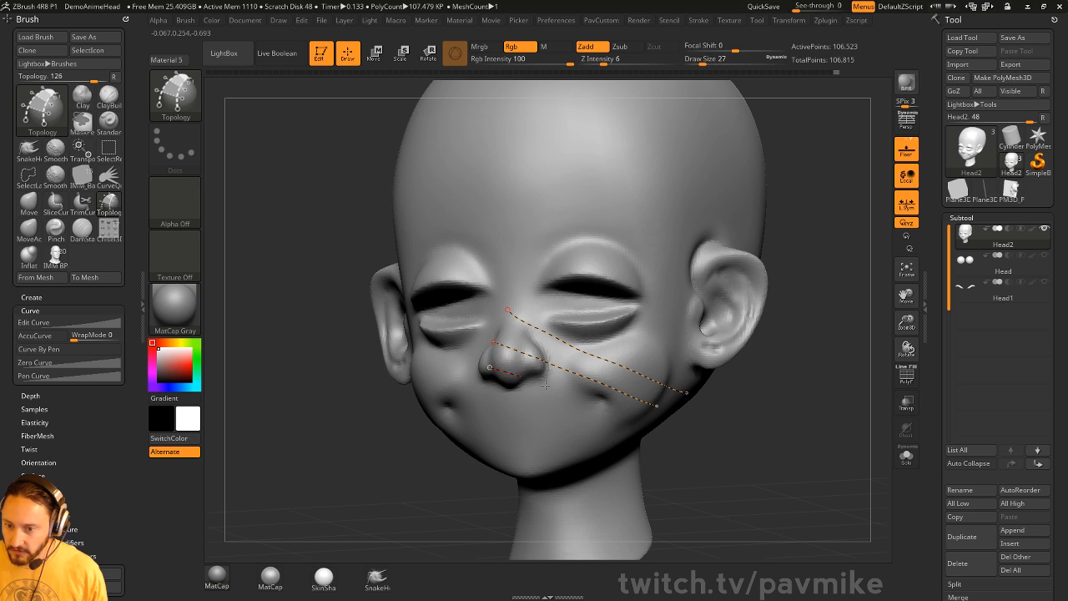
{"action": "left_click_drag", "start_coordinate": [490, 397], "coordinate": [628, 440]}
{"action": "left_click_drag", "start_coordinate": [756, 400], "coordinate": [714, 390]}
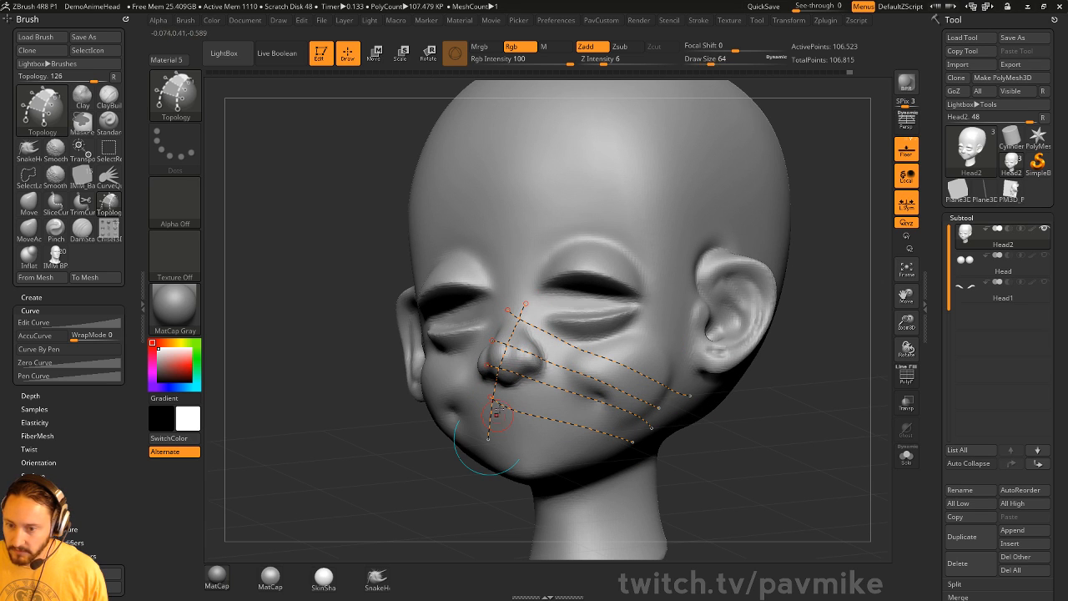
{"action": "left_click_drag", "start_coordinate": [510, 441], "coordinate": [511, 443]}
{"action": "left_click_drag", "start_coordinate": [583, 318], "coordinate": [536, 456]}
{"action": "left_click_drag", "start_coordinate": [607, 334], "coordinate": [563, 453]}
{"action": "left_click_drag", "start_coordinate": [643, 349], "coordinate": [591, 455]}
{"action": "left_click_drag", "start_coordinate": [669, 358], "coordinate": [599, 460]}
{"action": "left_click", "coordinate": [723, 249]}
- Generate the cheek patch mesh and split it into its own Head3 subtool
{"action": "key", "text": "ctrl+z"}
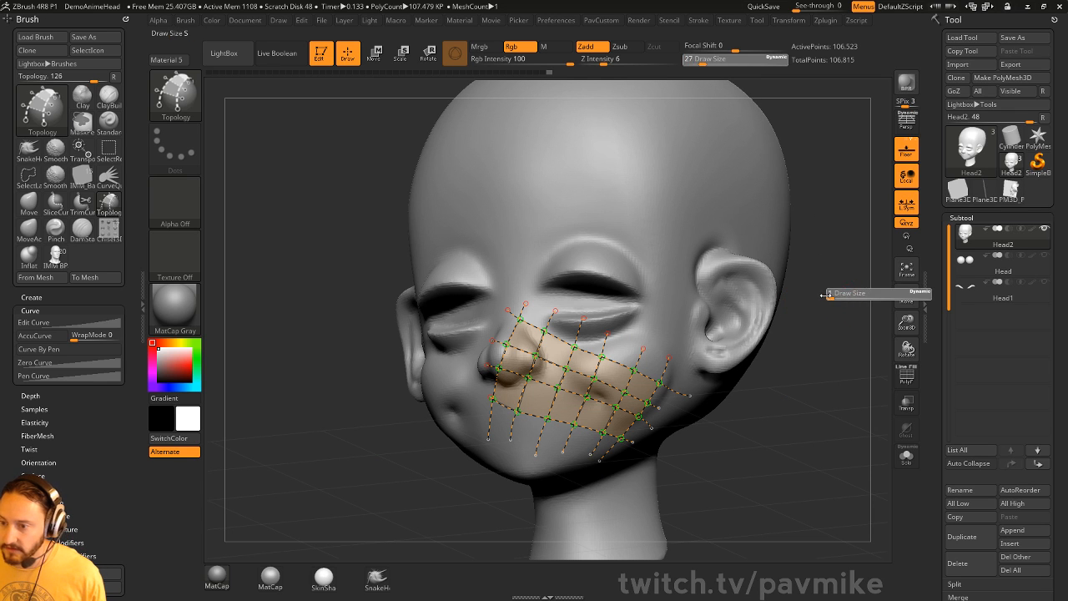
{"action": "left_click_drag", "start_coordinate": [846, 294], "coordinate": [843, 339]}
{"action": "key", "text": "space"}
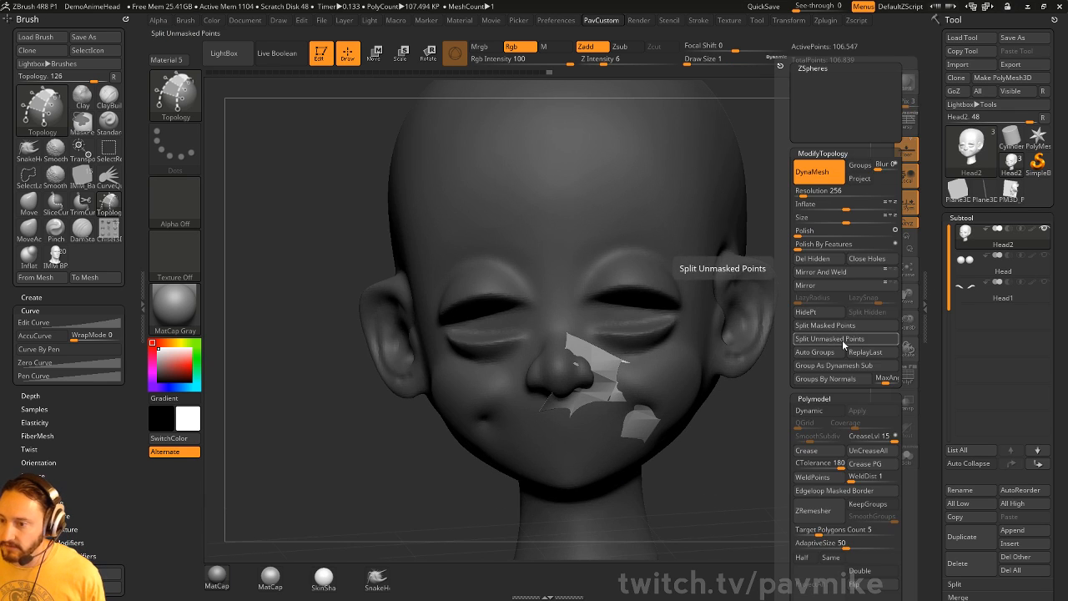
{"action": "left_click", "coordinate": [824, 338]}
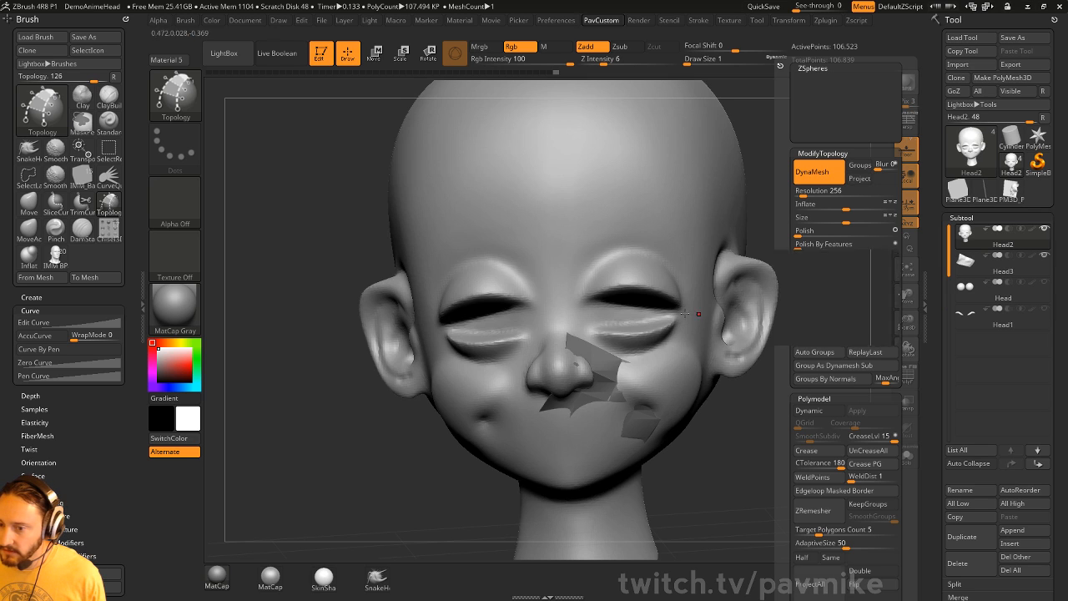
{"action": "mouse_move", "coordinate": [824, 391]}
{"action": "left_mouse_down", "text": "alt"}
{"action": "mouse_move", "coordinate": [780, 366]}
{"action": "mouse_move", "coordinate": [757, 390]}
{"action": "mouse_move", "coordinate": [793, 371]}
{"action": "left_mouse_up", "text": "alt"}
- Switch to the Standard brush and make the Head3 patch the active subtool
{"action": "key", "text": "b"}
{"action": "key", "text": "s"}
{"action": "key", "text": "t"}
{"action": "key", "text": "s"}
{"action": "left_click", "coordinate": [555, 328], "text": "alt"}
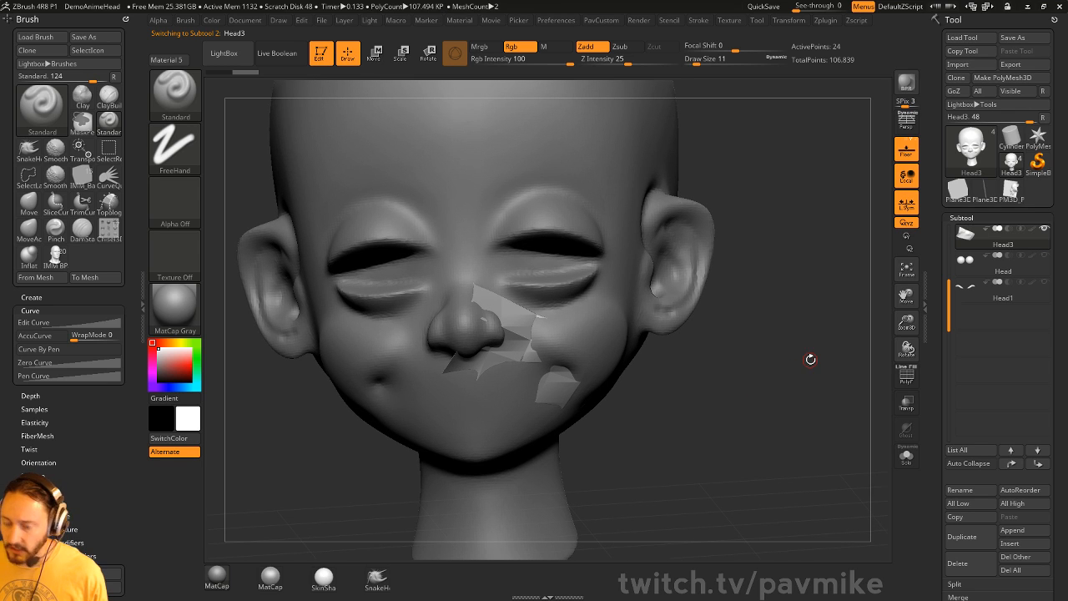
- Subdivide the cheek patch several levels, projecting it onto the face surface between divisions
{"action": "key", "text": "ctrl+d"}
{"action": "scroll", "coordinate": [944, 322], "scroll_direction": "down", "scroll_amount": 5}
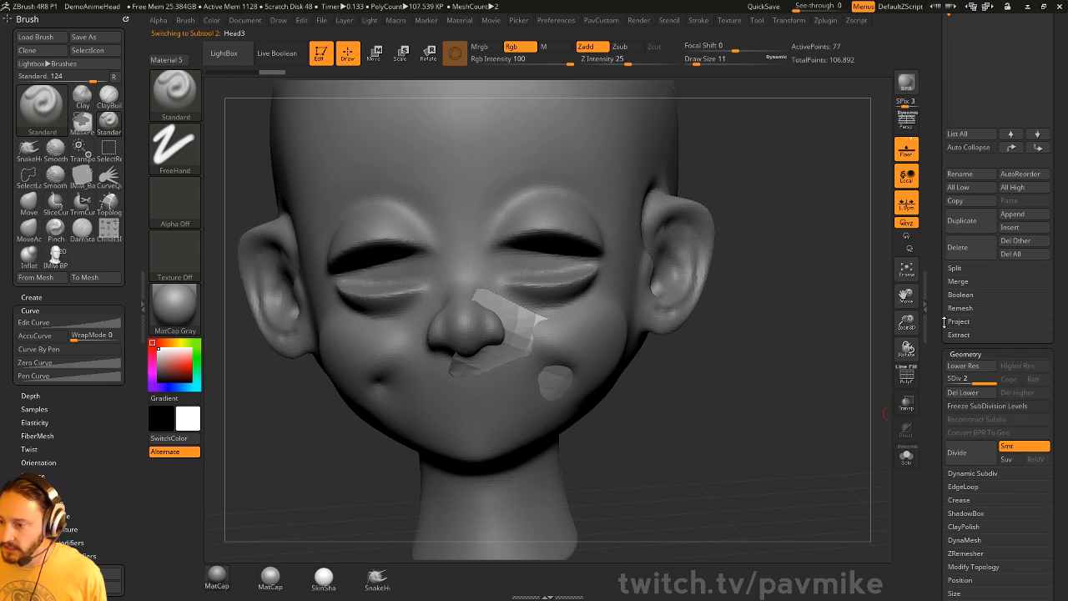
{"action": "left_click", "coordinate": [958, 321]}
{"action": "left_click", "coordinate": [962, 347]}
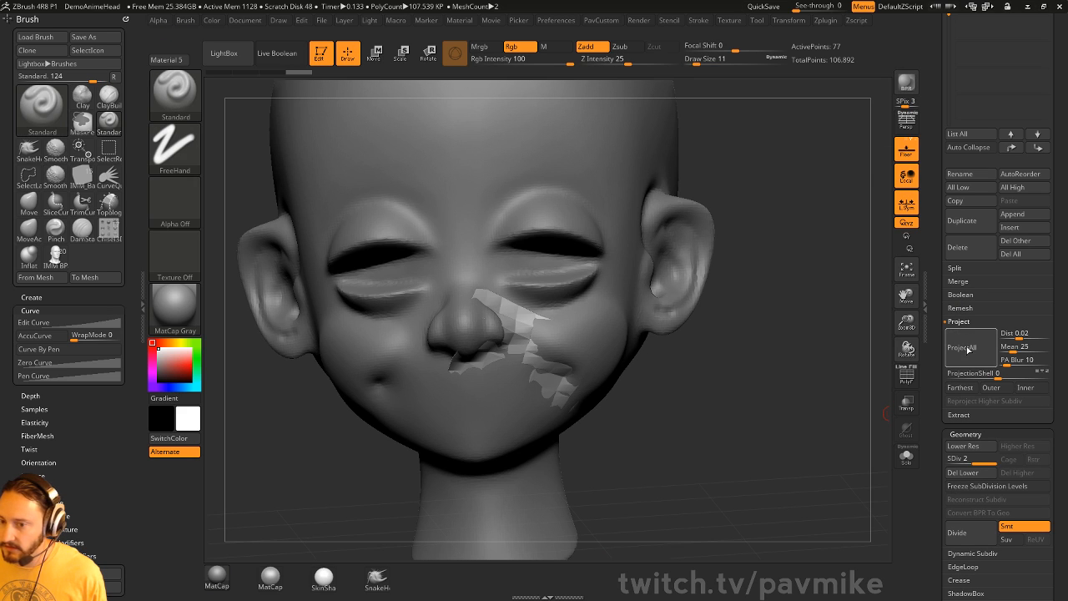
{"action": "key", "text": "ctrl+d"}
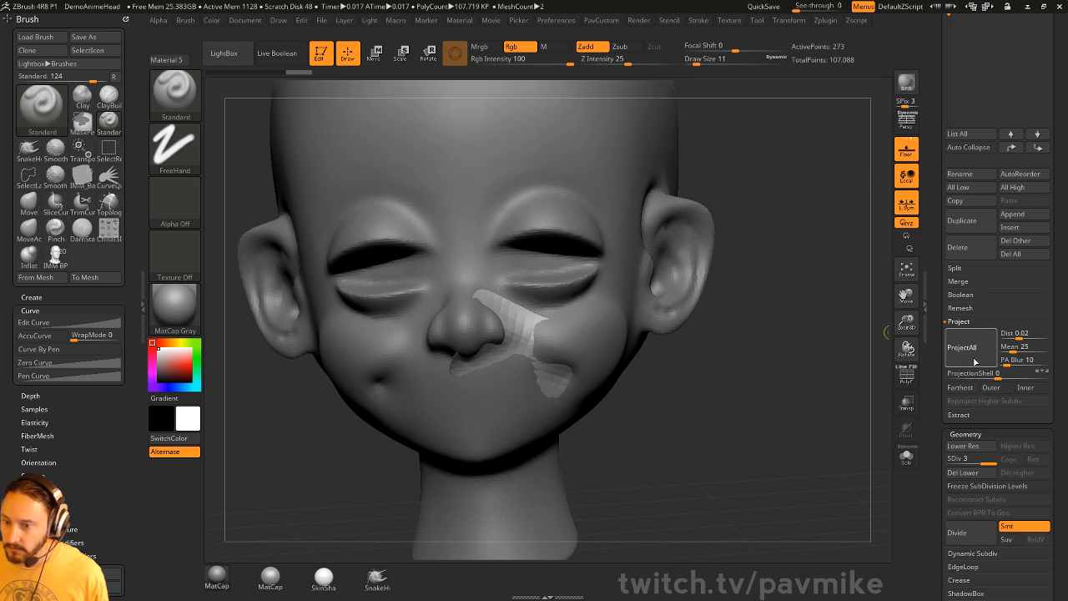
{"action": "left_click", "coordinate": [970, 358]}
{"action": "key", "text": "ctrl+d"}
{"action": "key", "text": "ctrl+d"}
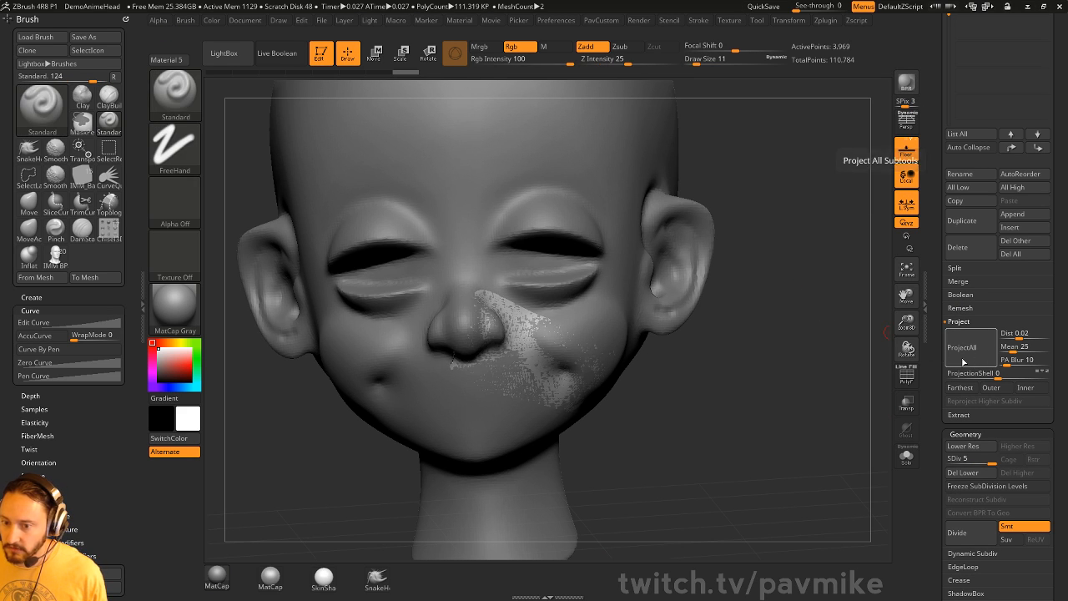
- Inspect the patch on its own in Solo view, then show the whole head again
{"action": "left_click_drag", "start_coordinate": [844, 338], "coordinate": [833, 342]}
{"action": "left_click", "coordinate": [906, 457]}
{"action": "left_click_drag", "start_coordinate": [868, 430], "coordinate": [841, 414]}
{"action": "left_click", "coordinate": [905, 457]}
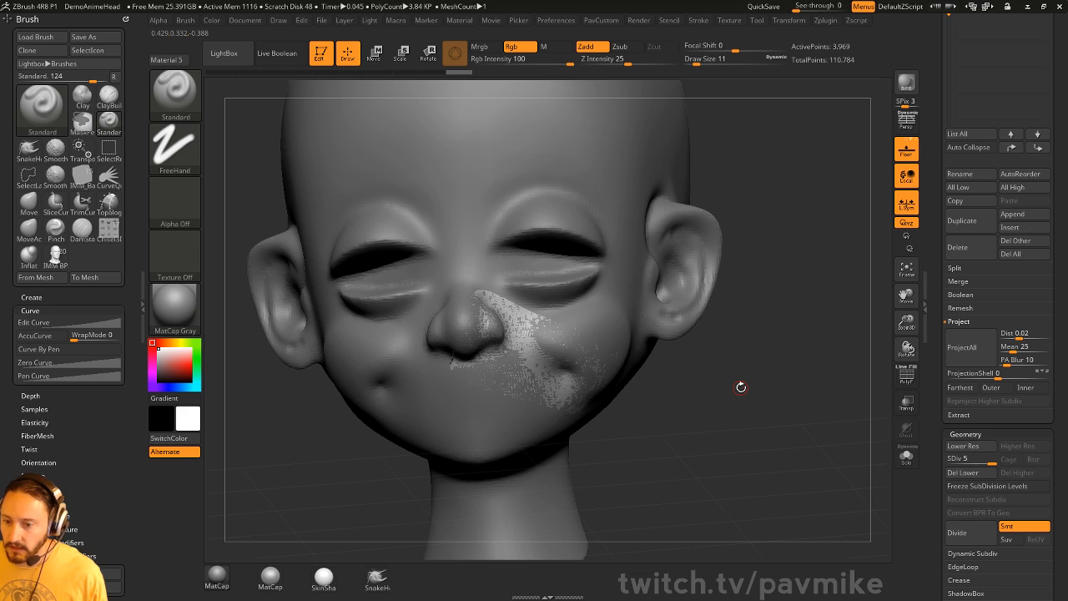
{"action": "left_click_drag", "start_coordinate": [777, 325], "coordinate": [840, 354]}
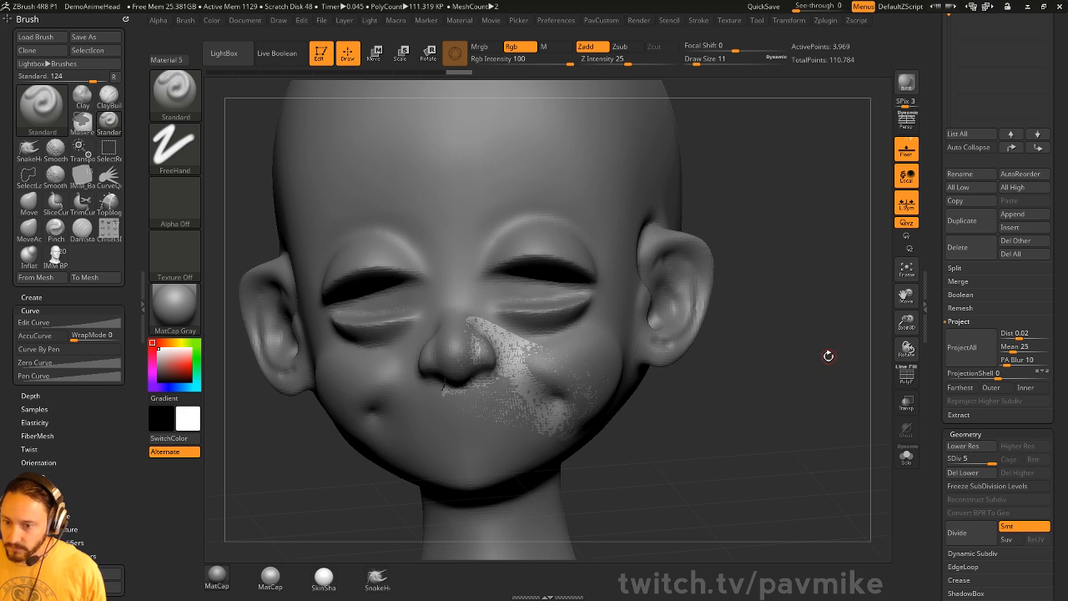
- Switch to the ZProject brush and enlarge it from 11 to 54
{"action": "key", "text": "b"}
{"action": "key", "text": "z"}
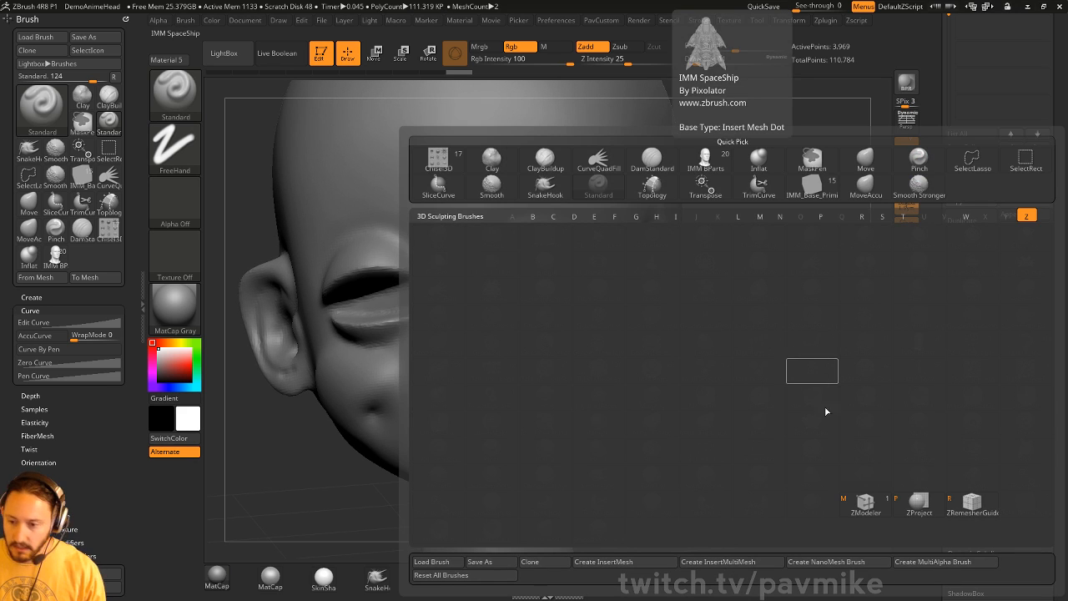
{"action": "left_click", "coordinate": [918, 501]}
{"action": "key", "text": "s"}
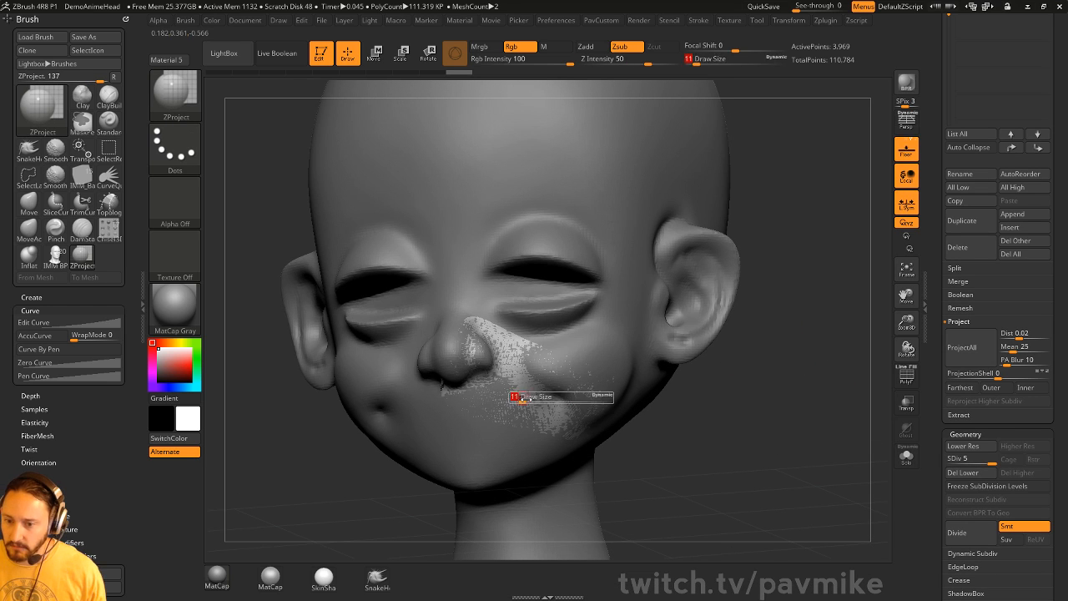
{"action": "left_click_drag", "start_coordinate": [522, 399], "coordinate": [538, 393]}
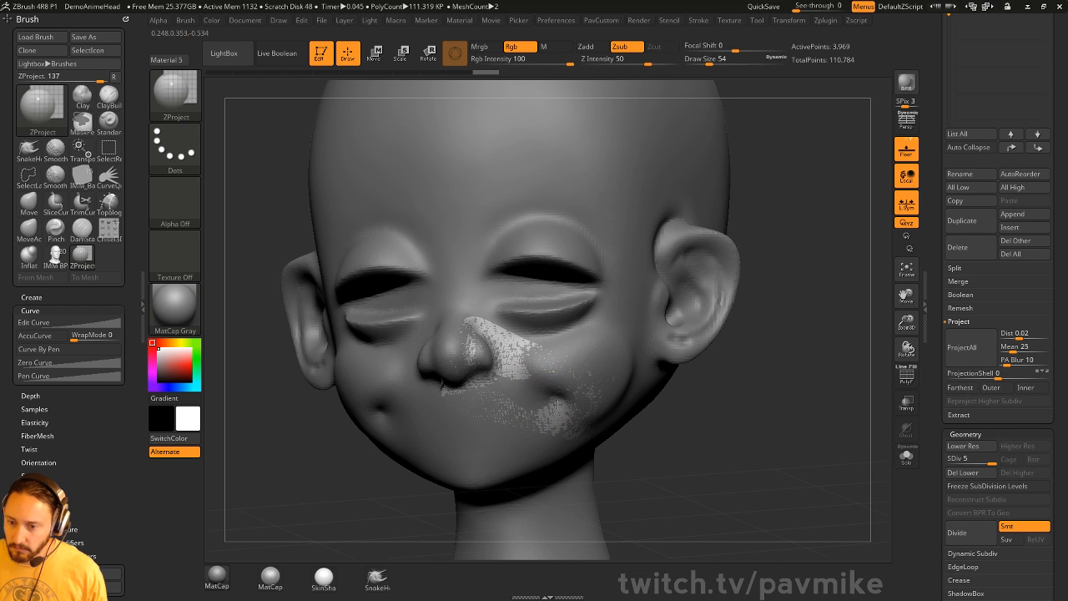
{"action": "mouse_move", "coordinate": [526, 370]}
{"action": "right_mouse_down"}
{"action": "mouse_move", "coordinate": [684, 410]}
{"action": "mouse_move", "coordinate": [571, 382]}
{"action": "right_mouse_up"}
- Orbit the head to several angles and check the isolated patch in Solo view
{"action": "key", "text": "s"}
{"action": "left_click_drag", "start_coordinate": [516, 392], "coordinate": [519, 392]}
{"action": "right_click_drag", "start_coordinate": [413, 476], "coordinate": [522, 415]}
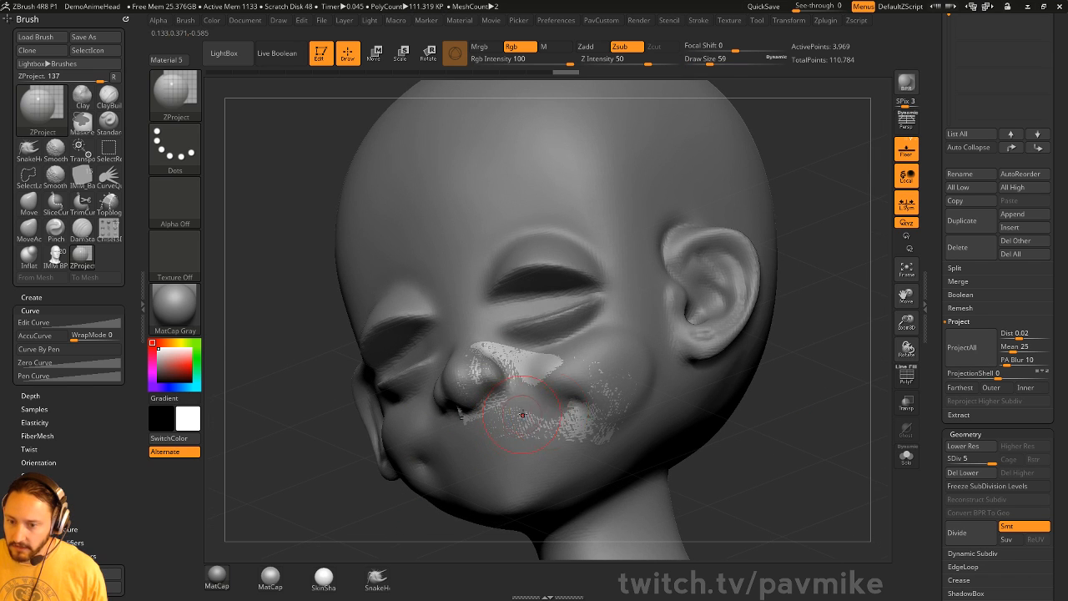
{"action": "mouse_move", "coordinate": [793, 408]}
{"action": "right_mouse_down"}
{"action": "mouse_move", "coordinate": [512, 390]}
{"action": "mouse_move", "coordinate": [505, 460]}
{"action": "right_mouse_up"}
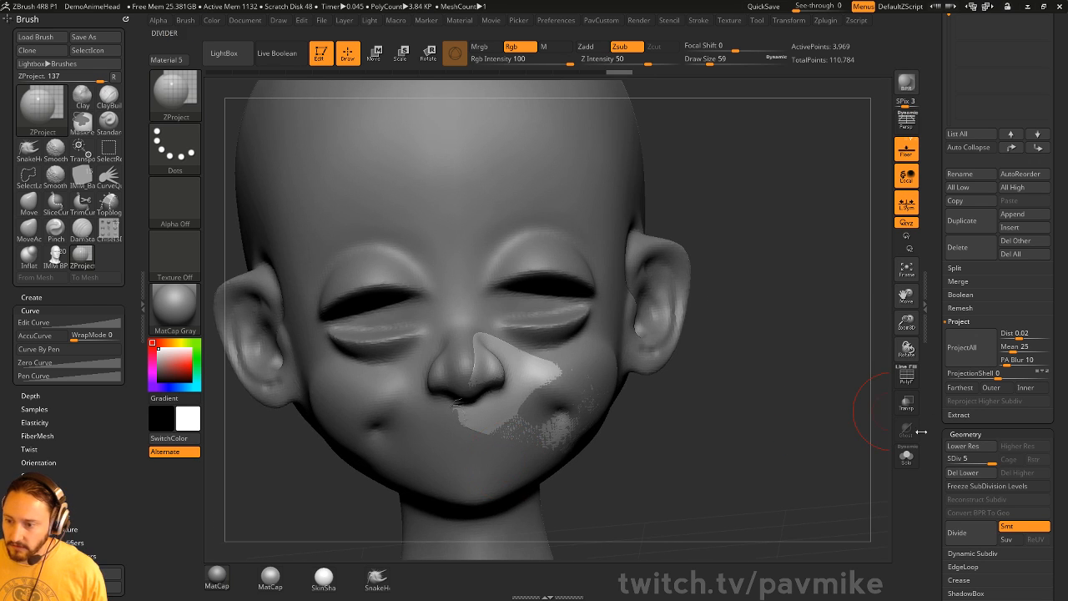
{"action": "left_click", "coordinate": [906, 456]}
{"action": "mouse_move", "coordinate": [823, 434]}
{"action": "right_mouse_down"}
{"action": "mouse_move", "coordinate": [381, 442]}
{"action": "mouse_move", "coordinate": [727, 284]}
{"action": "mouse_move", "coordinate": [737, 359]}
{"action": "right_mouse_up"}
{"action": "left_click", "coordinate": [906, 457]}
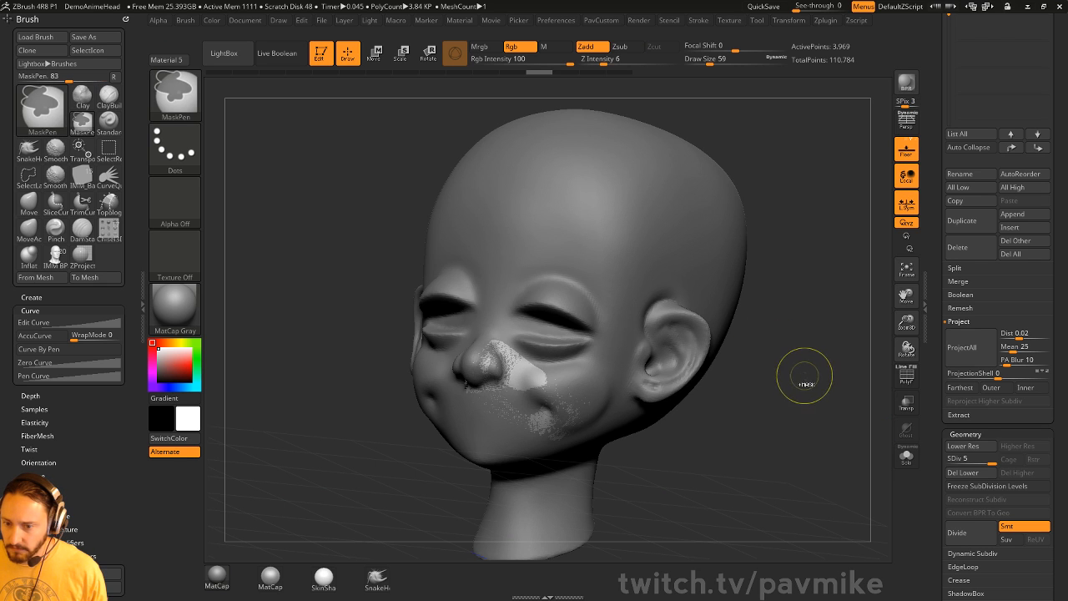
{"action": "right_click_drag", "start_coordinate": [810, 387], "coordinate": [576, 446]}
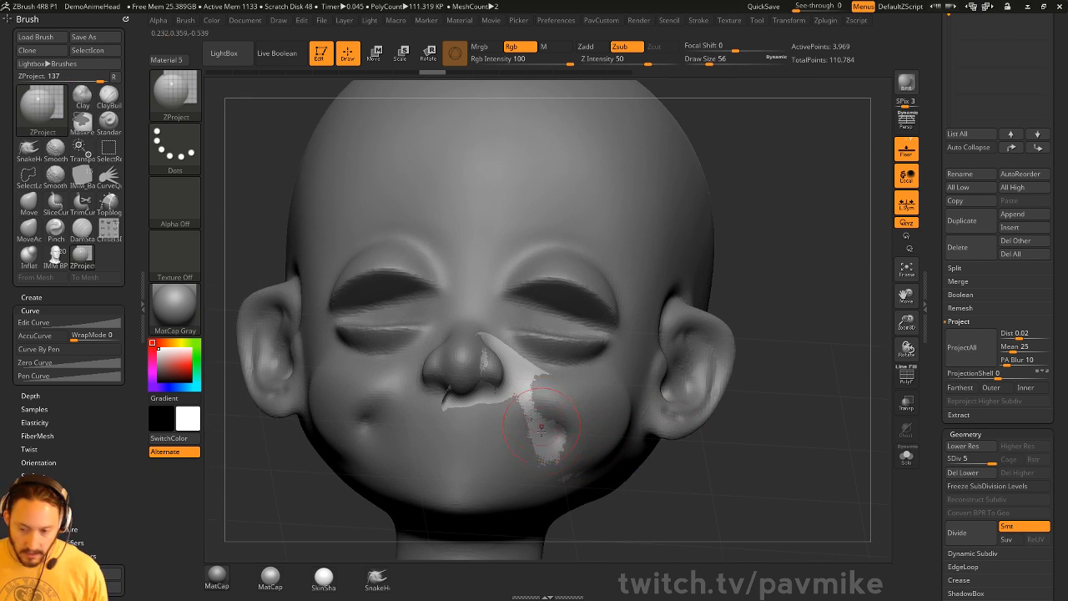
- Press the patch onto the cheek with ZProject strokes, extending it further across the cheek
{"action": "key", "text": "b"}
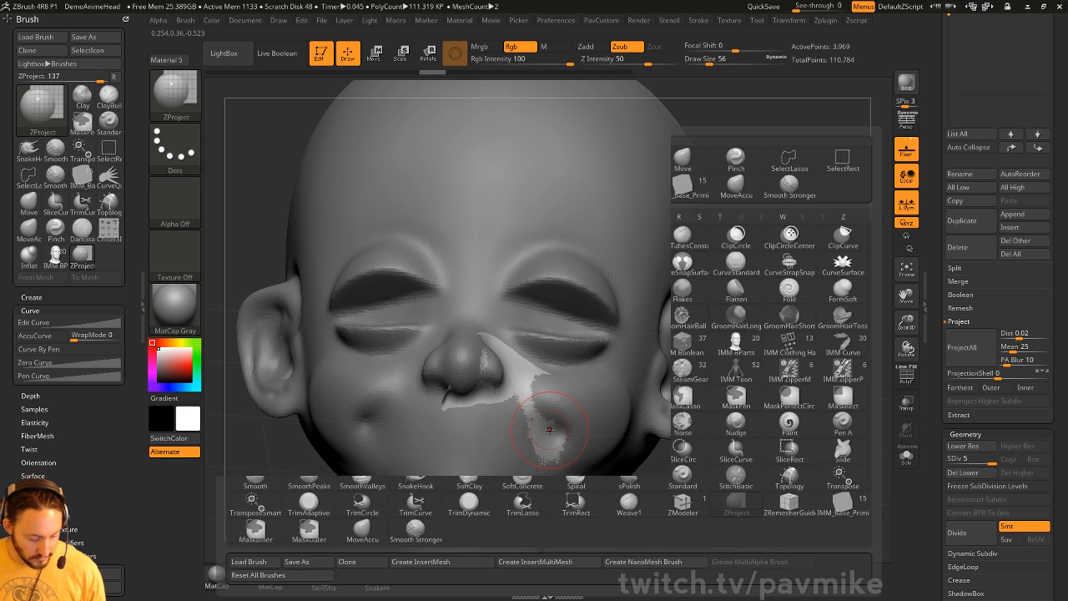
{"action": "key", "text": "z"}
{"action": "key", "text": "p"}
{"action": "left_click_drag", "start_coordinate": [550, 442], "coordinate": [555, 439]}
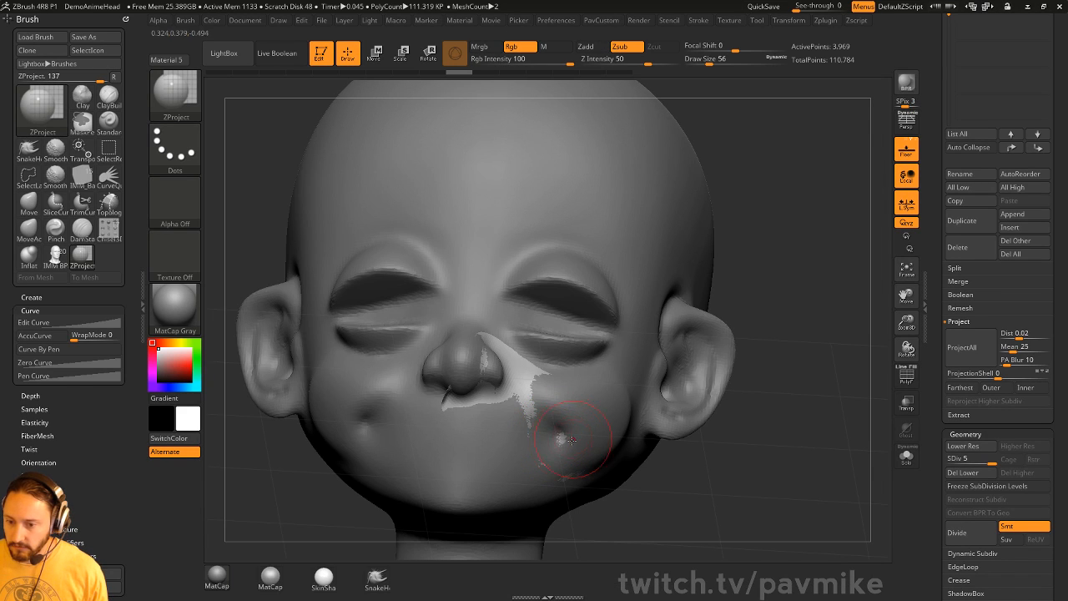
{"action": "right_click_drag", "start_coordinate": [581, 388], "coordinate": [535, 386]}
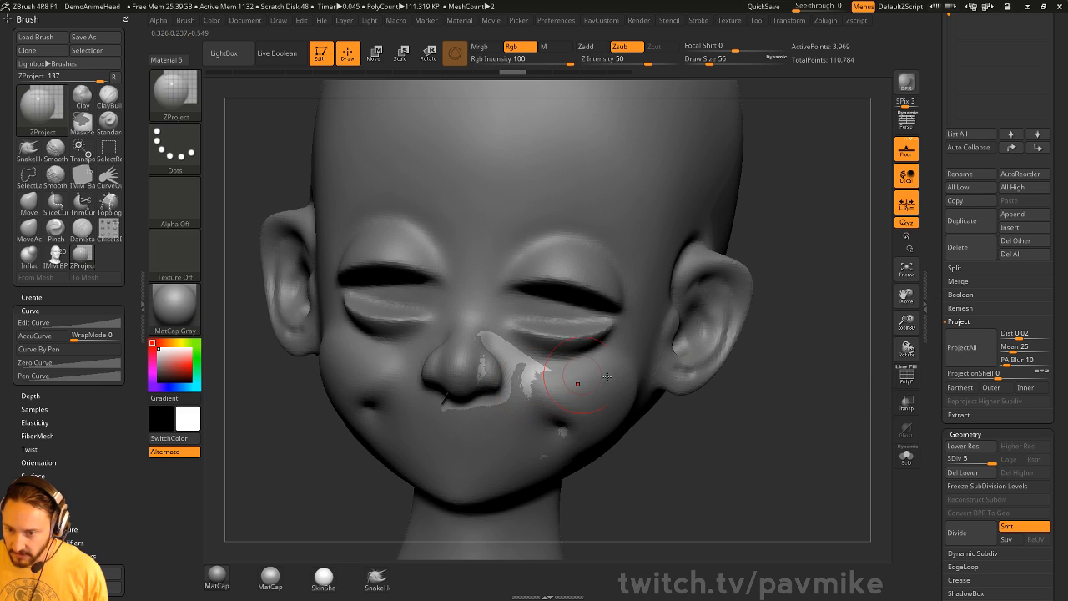
{"action": "right_click_drag", "start_coordinate": [607, 378], "coordinate": [593, 415]}
{"action": "left_click_drag", "start_coordinate": [555, 438], "coordinate": [495, 423]}
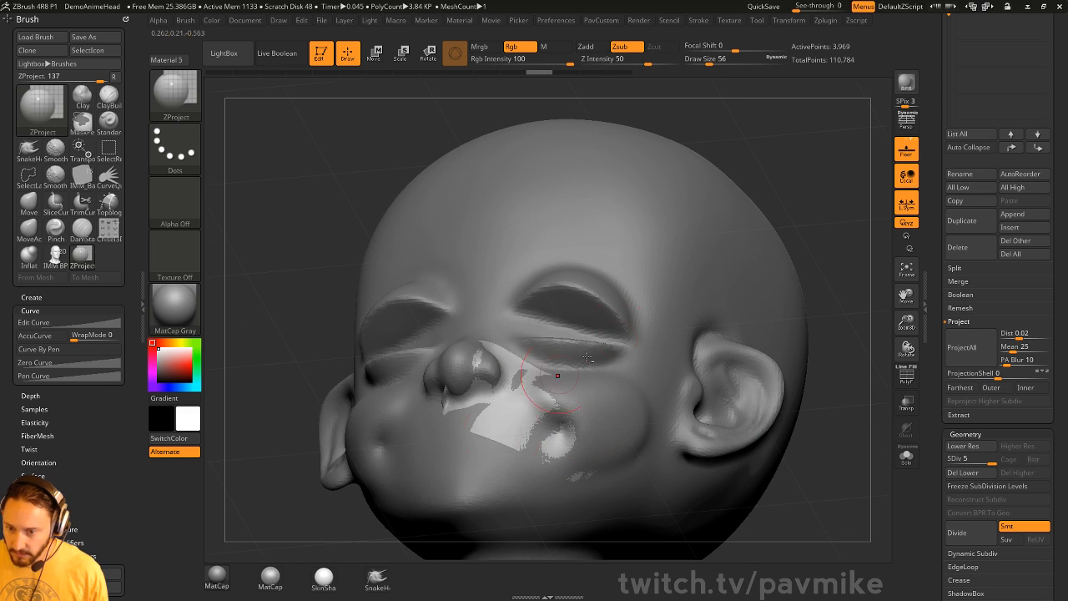
{"action": "left_click_drag", "start_coordinate": [823, 219], "coordinate": [868, 263]}
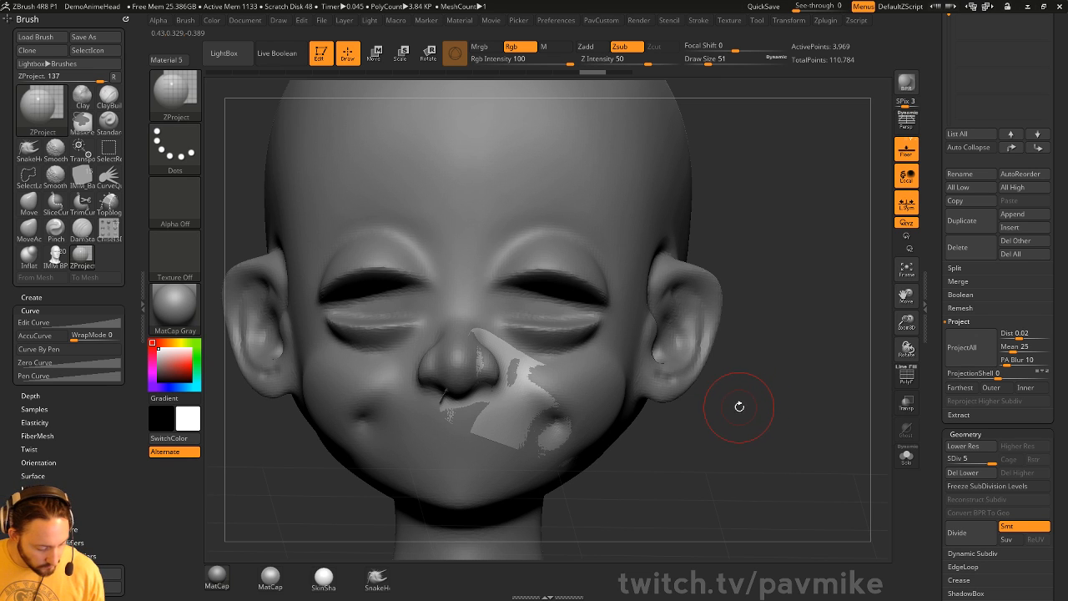
{"action": "key", "text": "b"}
{"action": "key", "text": "m"}
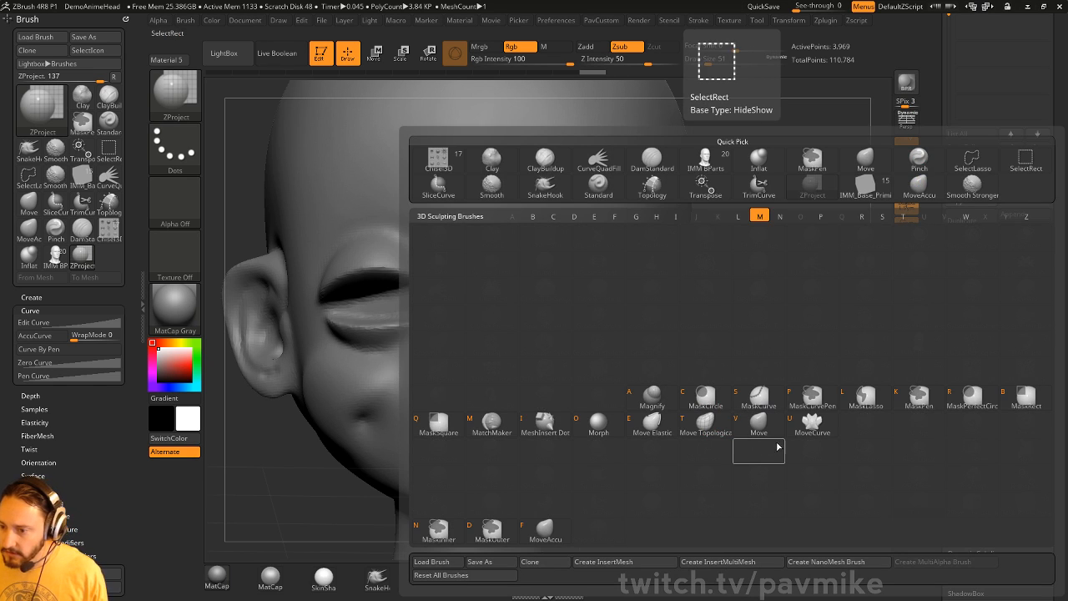
- Conform the patch around the nose and cheek with MatchMaker, undoing one jagged pass
{"action": "left_click", "coordinate": [491, 424]}
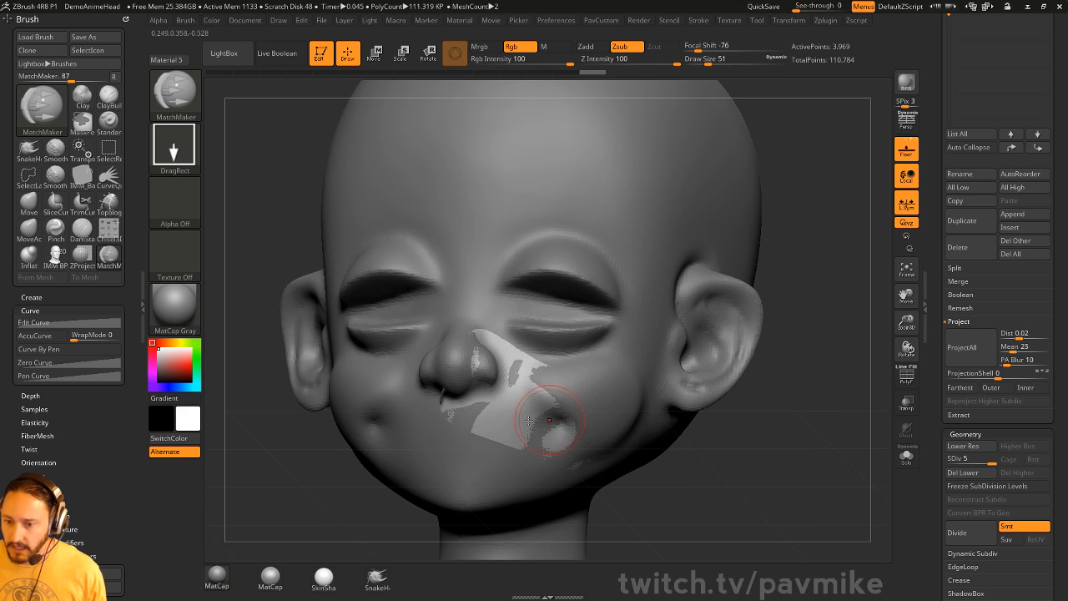
{"action": "left_click_drag", "start_coordinate": [522, 406], "coordinate": [715, 472]}
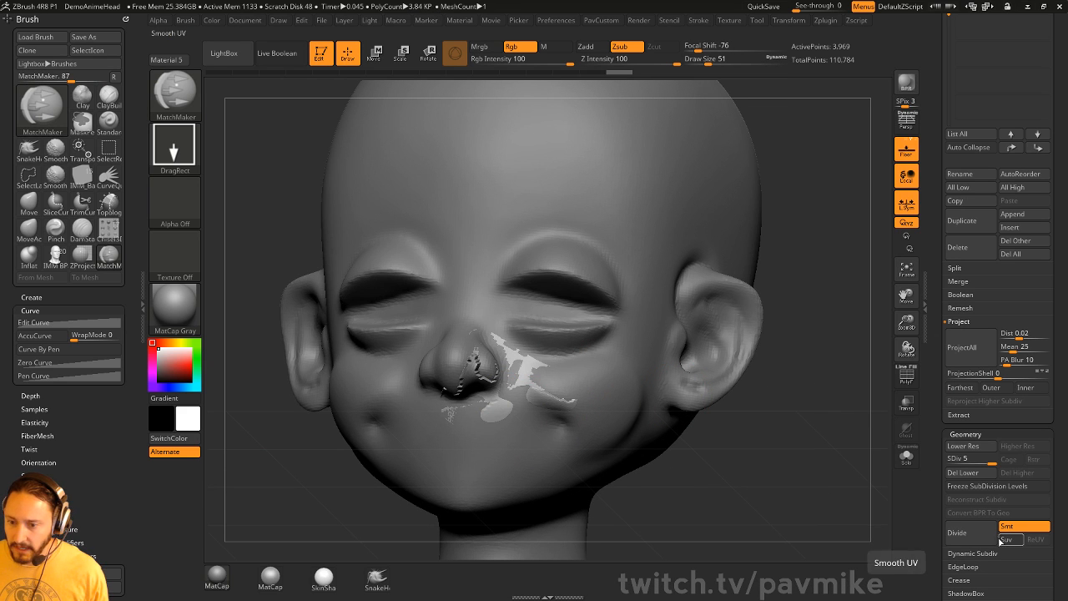
{"action": "left_click", "coordinate": [906, 456]}
{"action": "left_click_drag", "start_coordinate": [811, 428], "coordinate": [848, 469]}
{"action": "key", "text": "ctrl+z"}
{"action": "left_click", "coordinate": [906, 456]}
{"action": "left_click_drag", "start_coordinate": [506, 407], "coordinate": [657, 434]}
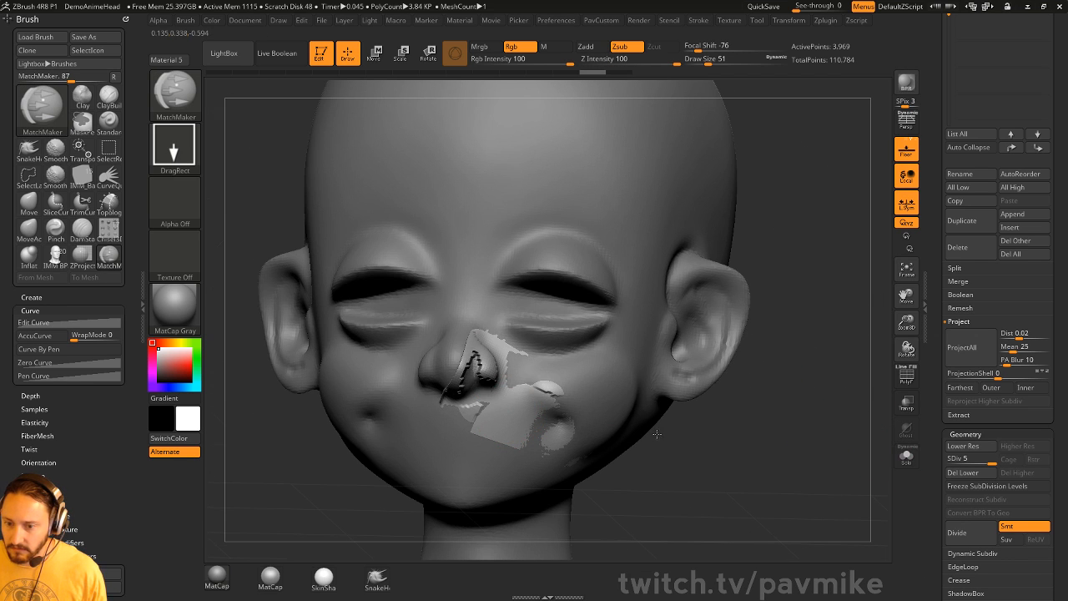
{"action": "left_click_drag", "start_coordinate": [872, 444], "coordinate": [789, 450]}
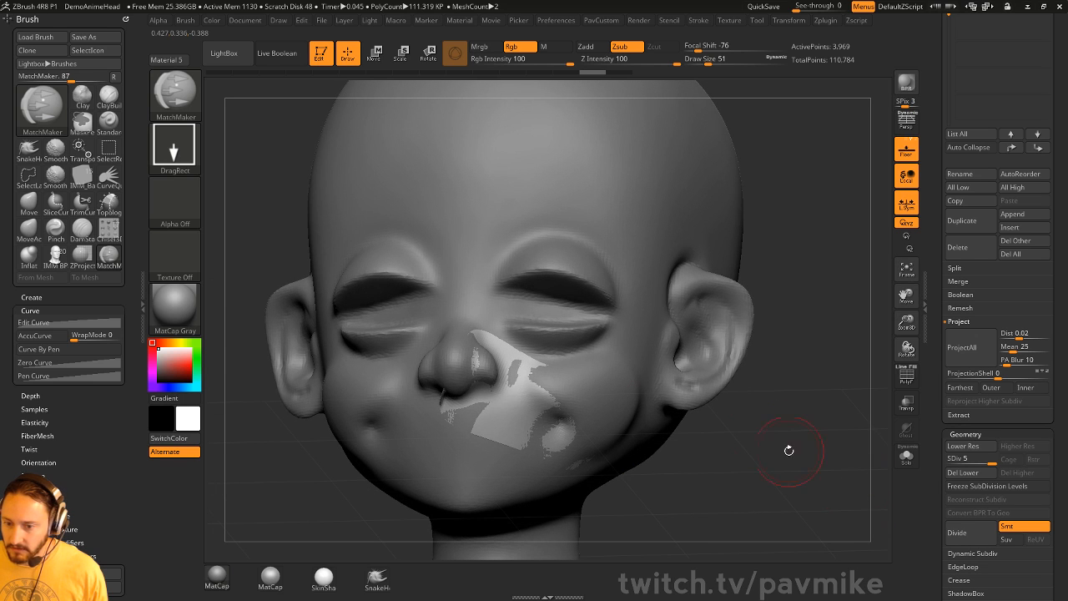
- Set Z Intensity to 16 and match the patch from the nose across the right cheek
{"action": "left_click_drag", "start_coordinate": [509, 399], "coordinate": [582, 414]}
{"action": "mouse_move", "coordinate": [824, 458]}
{"action": "left_mouse_down"}
{"action": "mouse_move", "coordinate": [807, 451]}
{"action": "mouse_move", "coordinate": [792, 418]}
{"action": "mouse_move", "coordinate": [591, 401]}
{"action": "left_mouse_up"}
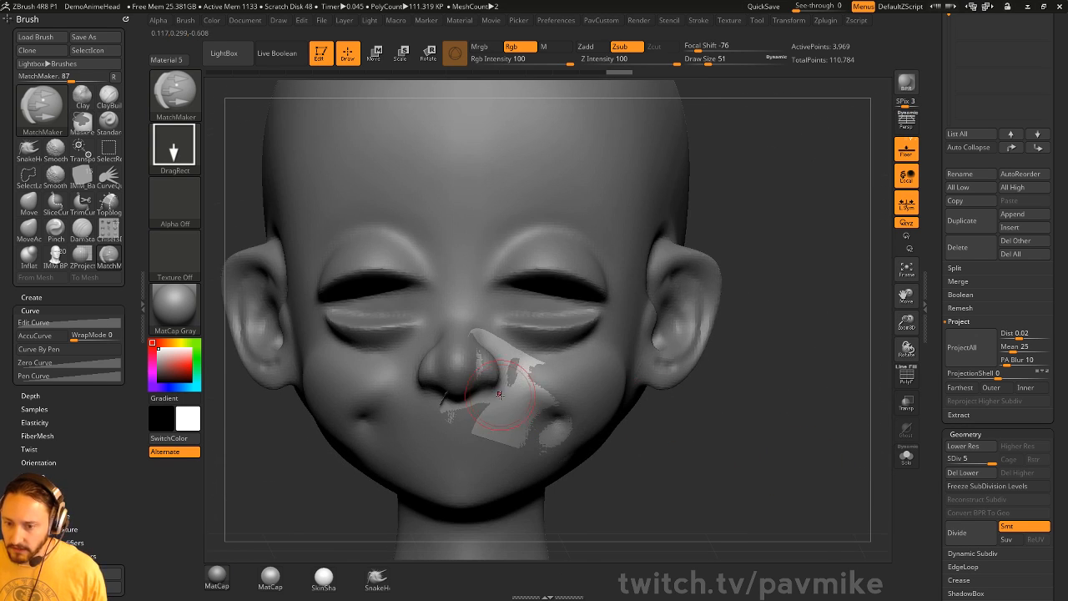
{"action": "left_click_drag", "start_coordinate": [499, 393], "coordinate": [577, 411]}
{"action": "left_click_drag", "start_coordinate": [644, 420], "coordinate": [644, 441]}
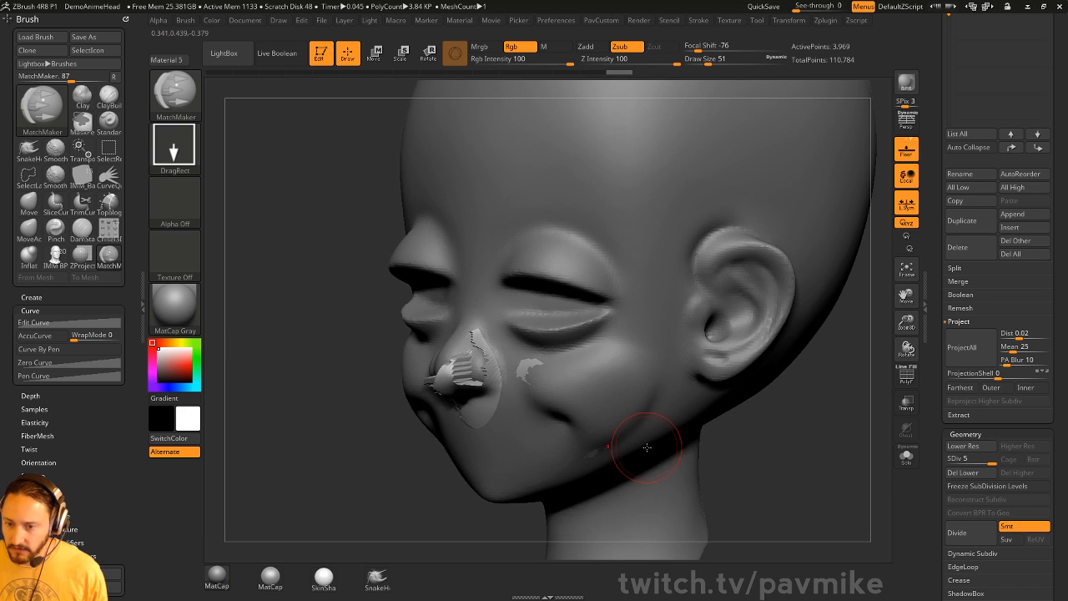
{"action": "left_click_drag", "start_coordinate": [637, 60], "coordinate": [592, 60]}
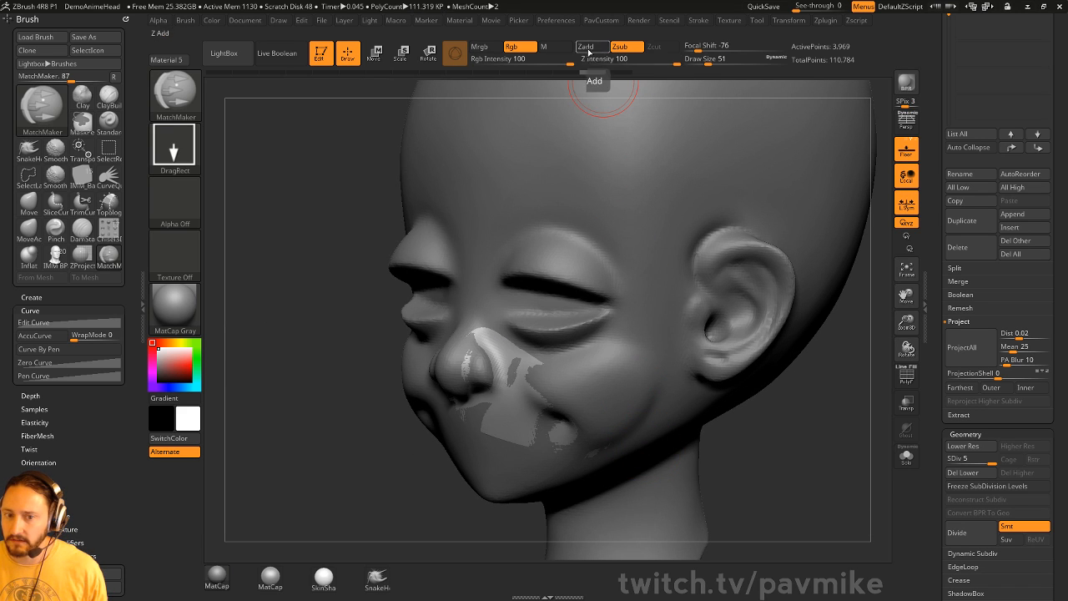
{"action": "left_click_drag", "start_coordinate": [520, 411], "coordinate": [626, 410]}
{"action": "left_click_drag", "start_coordinate": [787, 460], "coordinate": [898, 438]}
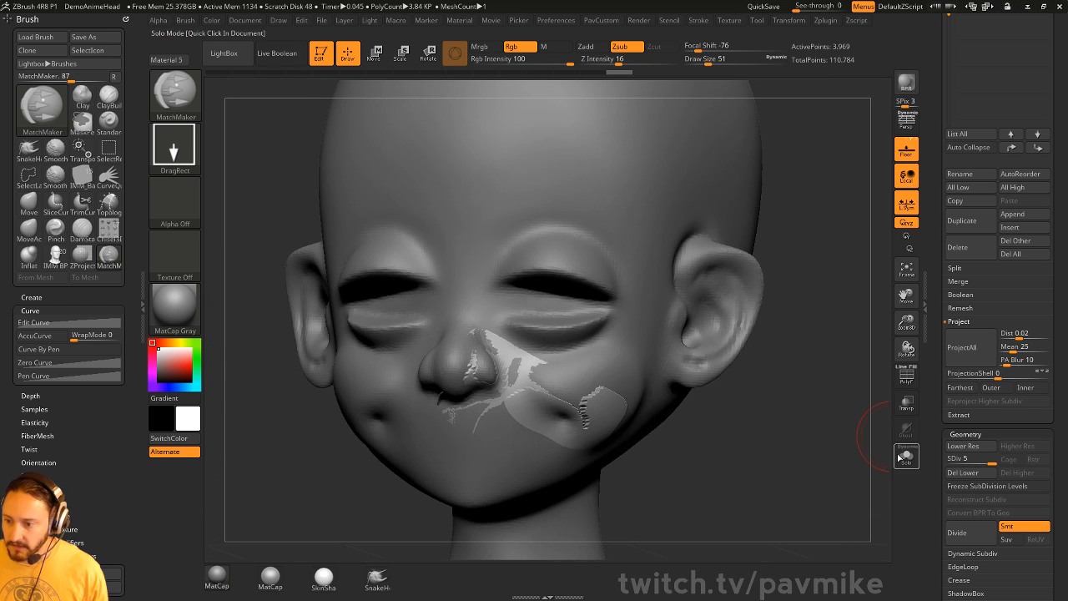
- Check the patch alone in Solo view, then switch to the ZProject brush
{"action": "left_click", "coordinate": [908, 466]}
{"action": "left_click_drag", "start_coordinate": [853, 453], "coordinate": [875, 459]}
{"action": "left_click", "coordinate": [906, 457]}
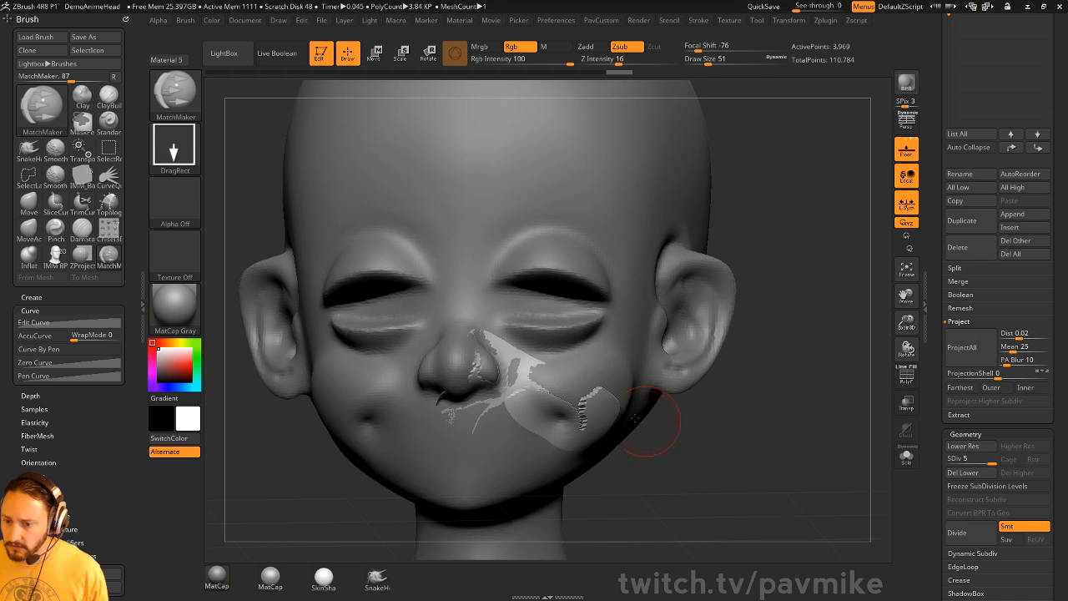
{"action": "key", "text": "b"}
{"action": "key", "text": "s"}
{"action": "key", "text": "t"}
{"action": "key", "text": "b"}
{"action": "key", "text": "z"}
{"action": "key", "text": "p"}
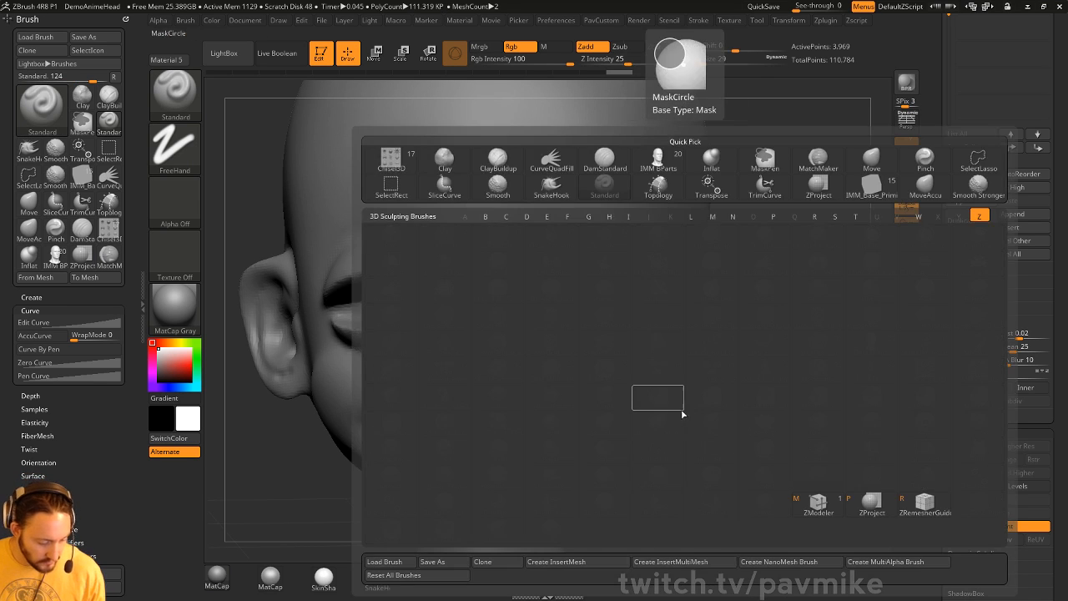
- Enlarge the ZProject brush to 59 and project the patch onto the upper lip and cheek
{"action": "right_click_drag", "start_coordinate": [649, 379], "coordinate": [573, 407]}
{"action": "key", "text": "s"}
{"action": "left_click_drag", "start_coordinate": [587, 414], "coordinate": [590, 415]}
{"action": "mouse_move", "coordinate": [591, 416]}
{"action": "left_mouse_down", "text": "shift"}
{"action": "mouse_move", "coordinate": [582, 409]}
{"action": "mouse_move", "coordinate": [599, 399]}
{"action": "mouse_move", "coordinate": [588, 417]}
{"action": "mouse_move", "coordinate": [553, 397]}
{"action": "mouse_move", "coordinate": [604, 429]}
{"action": "left_mouse_up", "text": "shift"}
{"action": "right_click_drag", "start_coordinate": [549, 422], "coordinate": [602, 418]}
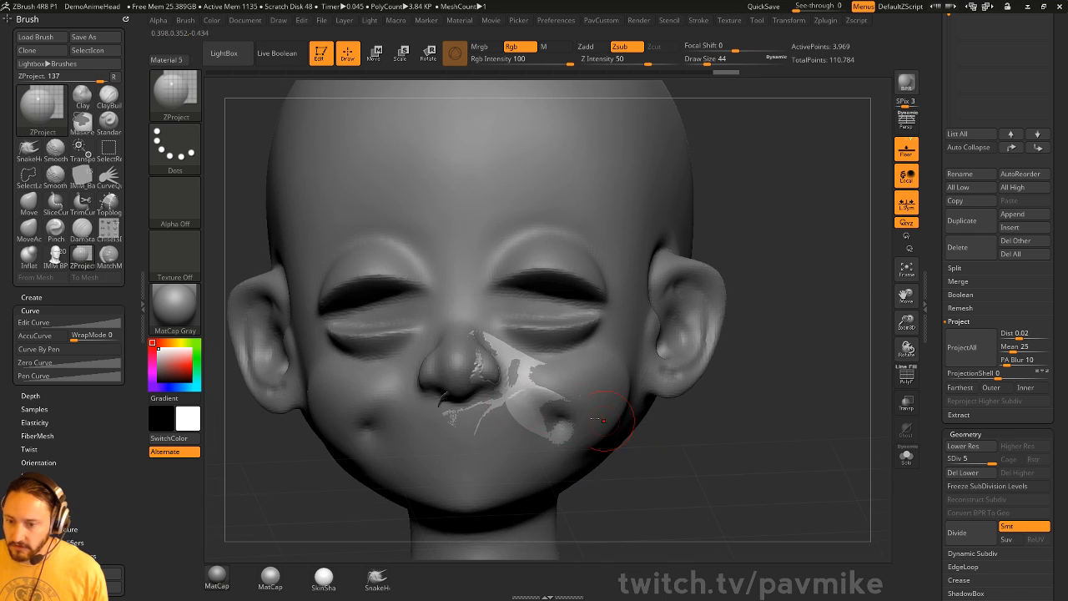
{"action": "right_click_drag", "start_coordinate": [694, 450], "coordinate": [469, 350]}
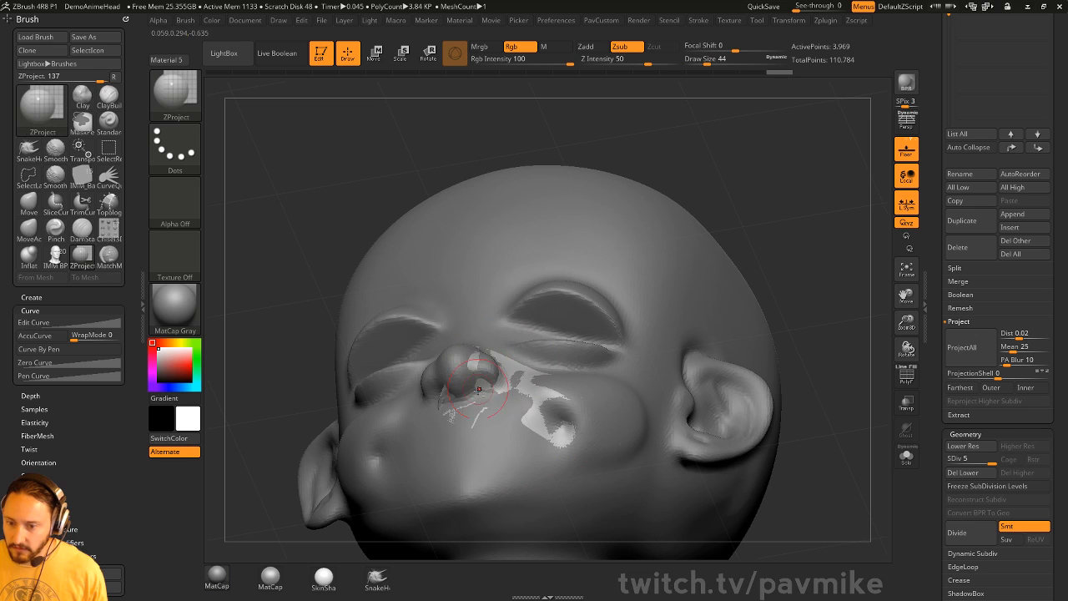
{"action": "right_click_drag", "start_coordinate": [512, 107], "coordinate": [552, 390]}
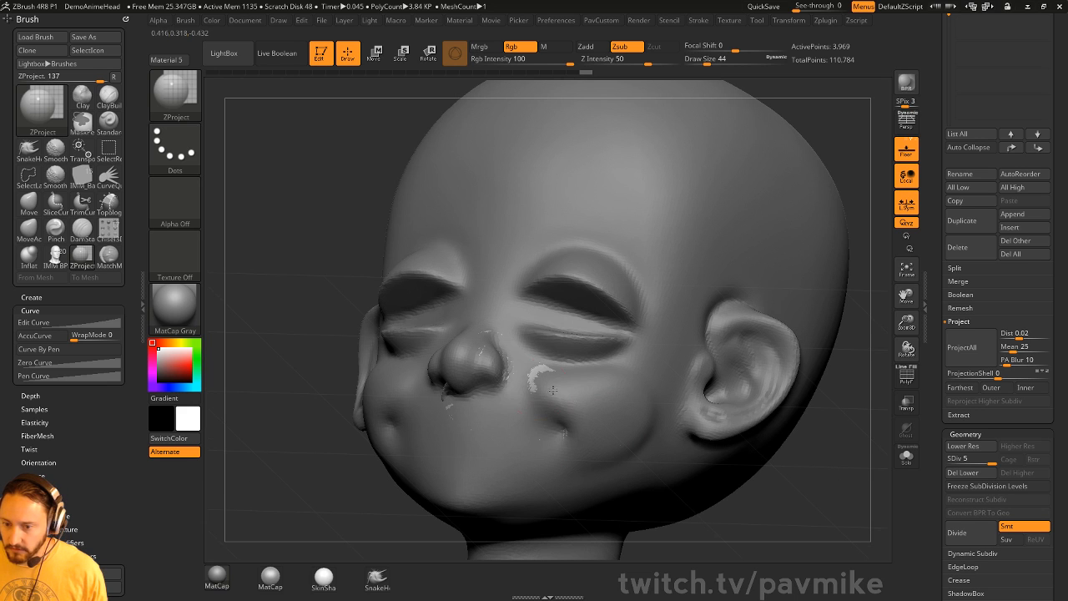
{"action": "left_click_drag", "start_coordinate": [548, 393], "coordinate": [507, 415]}
- Inspect the patch in Solo view, then switch to the Standard brush
{"action": "right_click_drag", "start_coordinate": [741, 471], "coordinate": [788, 464]}
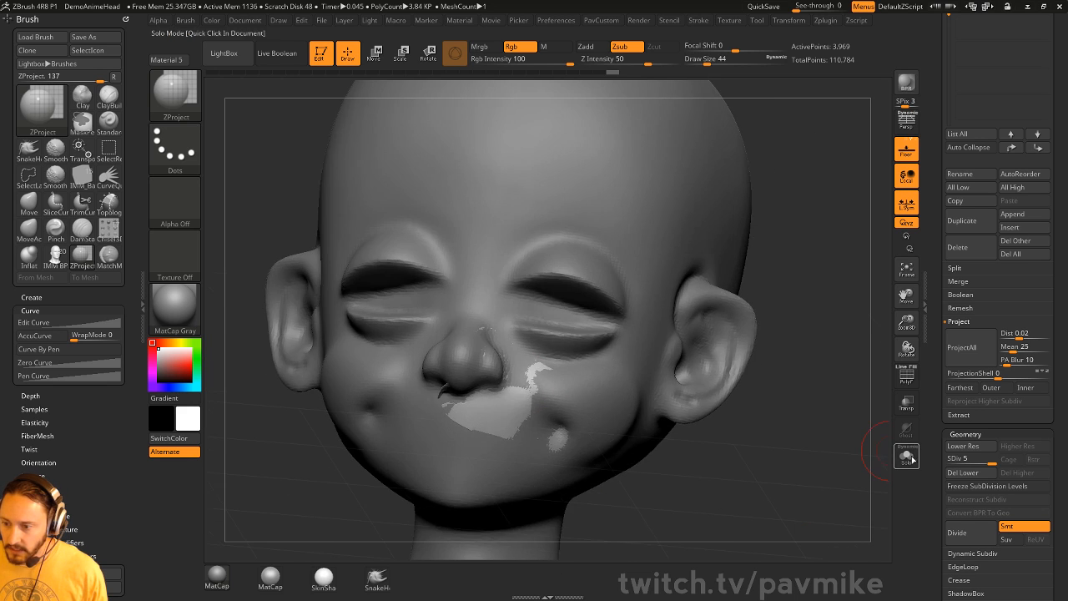
{"action": "left_click", "coordinate": [906, 456]}
{"action": "mouse_move", "coordinate": [777, 403]}
{"action": "right_mouse_down"}
{"action": "mouse_move", "coordinate": [719, 407]}
{"action": "mouse_move", "coordinate": [817, 400]}
{"action": "mouse_move", "coordinate": [758, 407]}
{"action": "mouse_move", "coordinate": [772, 403]}
{"action": "right_mouse_up"}
{"action": "left_click", "coordinate": [906, 453]}
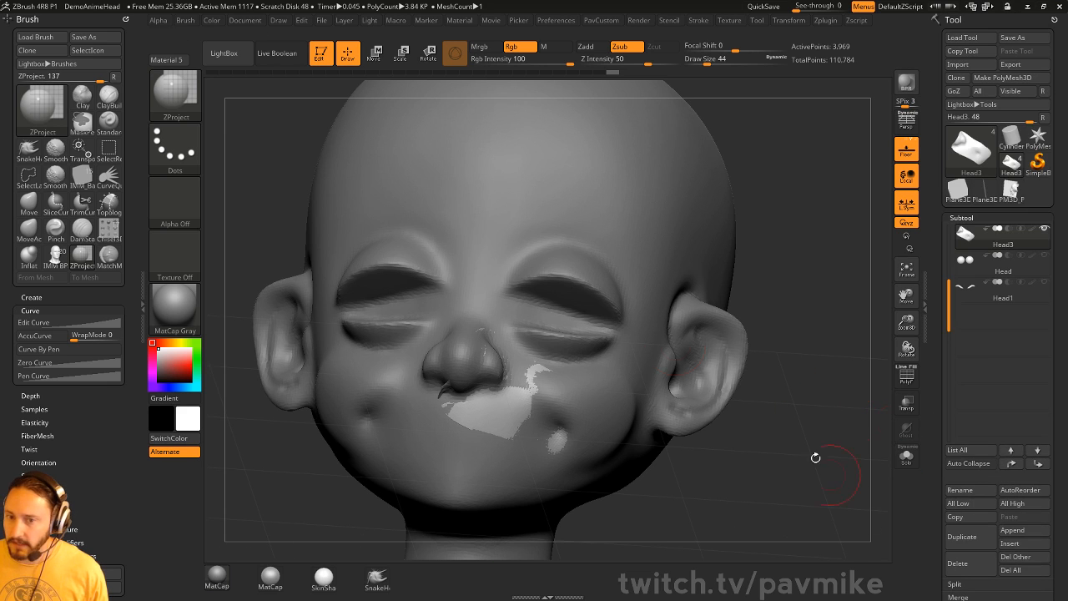
{"action": "mouse_move", "coordinate": [784, 209]}
{"action": "right_mouse_down", "text": "ctrl"}
{"action": "mouse_move", "coordinate": [774, 174]}
{"action": "mouse_move", "coordinate": [659, 236]}
{"action": "mouse_move", "coordinate": [729, 178]}
{"action": "mouse_move", "coordinate": [566, 285]}
{"action": "right_mouse_up", "text": "ctrl"}
{"action": "key", "text": "b"}
{"action": "key", "text": "s"}
{"action": "key", "text": "t"}
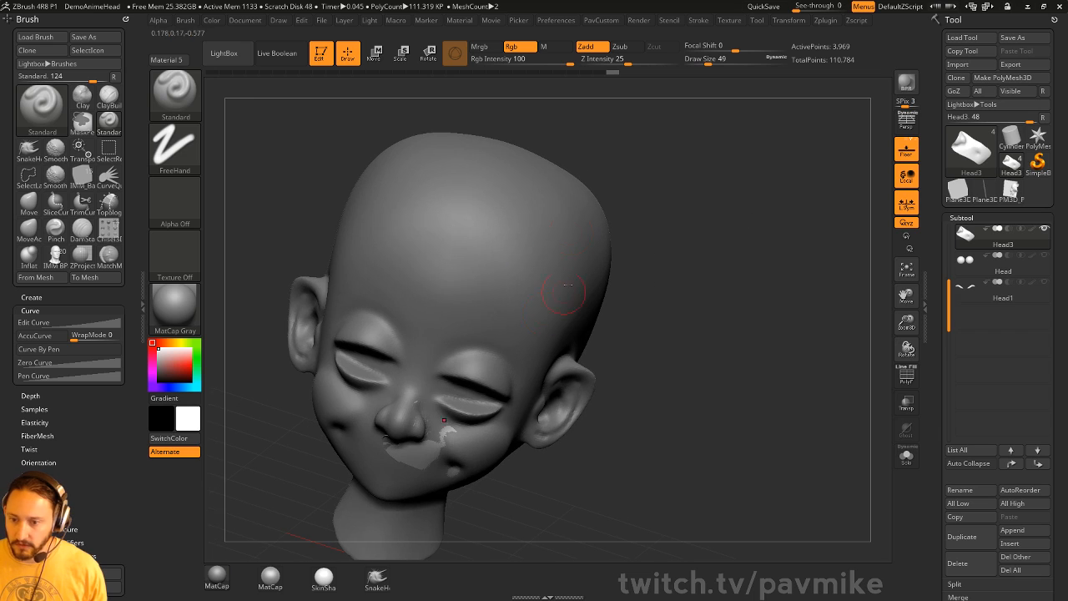
- Insert an IMM_Base_Primitives Ring onto the top of Head2 and scale it
{"action": "right_click_drag", "start_coordinate": [761, 246], "coordinate": [732, 228]}
{"action": "key", "text": "b"}
{"action": "key", "text": "i"}
{"action": "key", "text": "b"}
{"action": "key", "text": "m"}
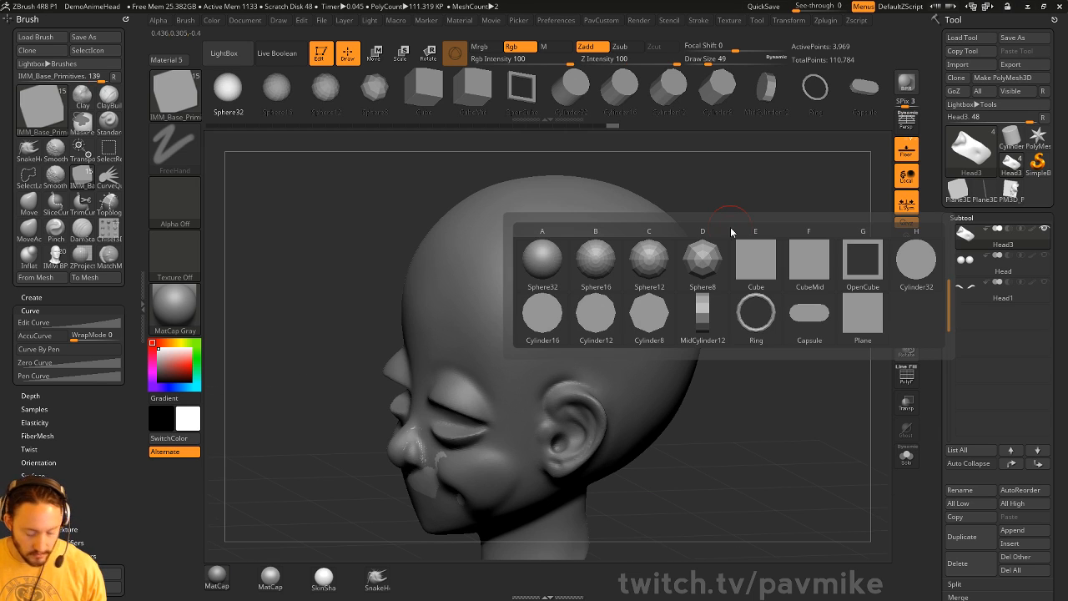
{"action": "left_click", "coordinate": [756, 312]}
{"action": "left_click", "coordinate": [641, 309]}
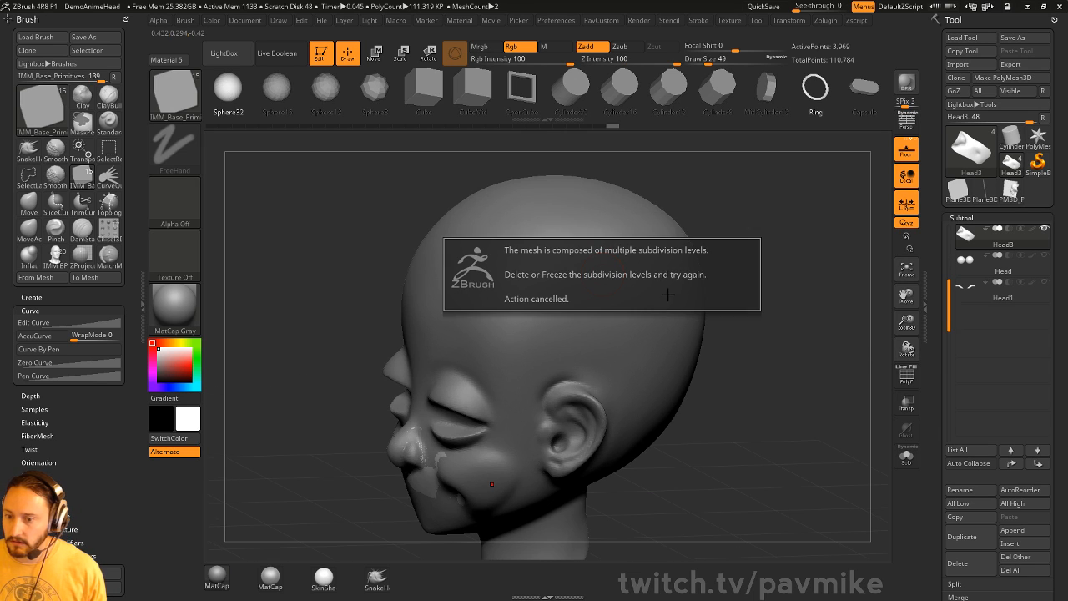
{"action": "left_click", "coordinate": [639, 270]}
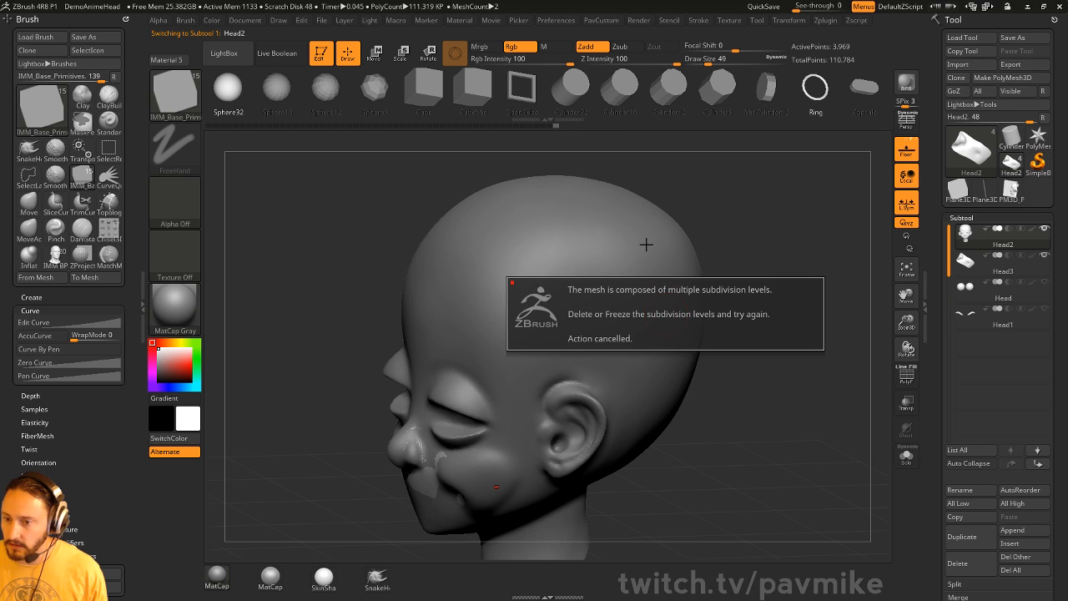
{"action": "left_click_drag", "start_coordinate": [592, 268], "coordinate": [687, 274]}
{"action": "left_click_drag", "start_coordinate": [801, 279], "coordinate": [827, 274]}
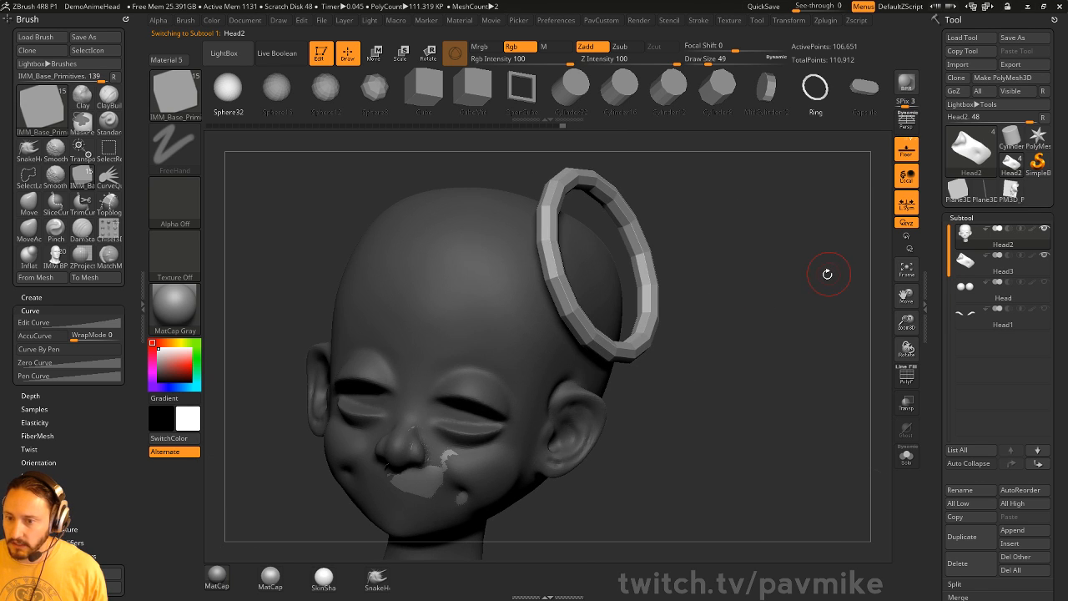
- Split the ring into its own Head3_1 subtool and subdivide it twice
{"action": "key", "text": "space"}
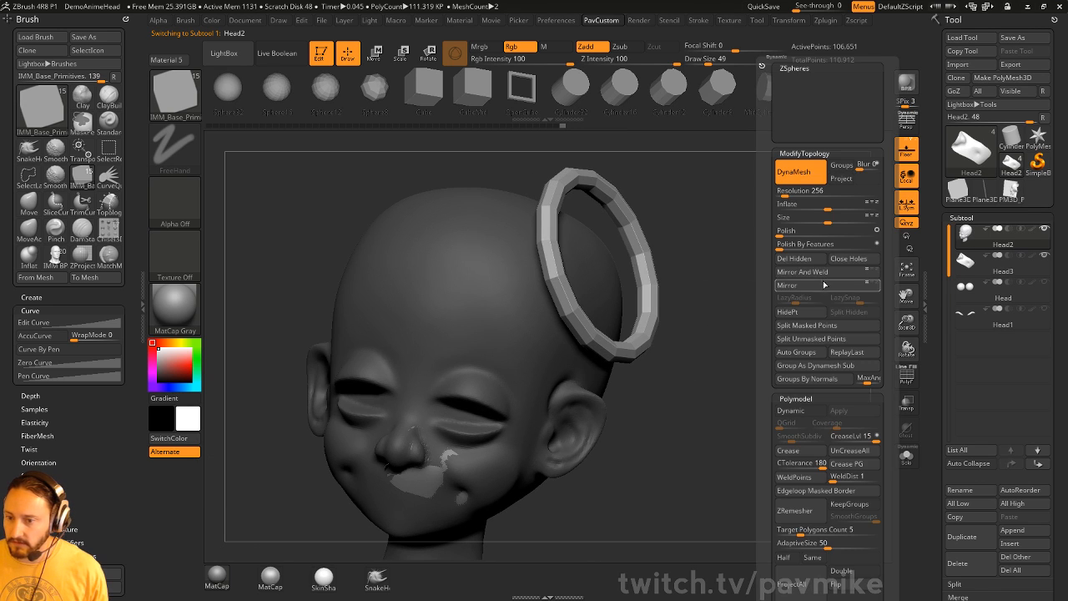
{"action": "left_click", "coordinate": [817, 325]}
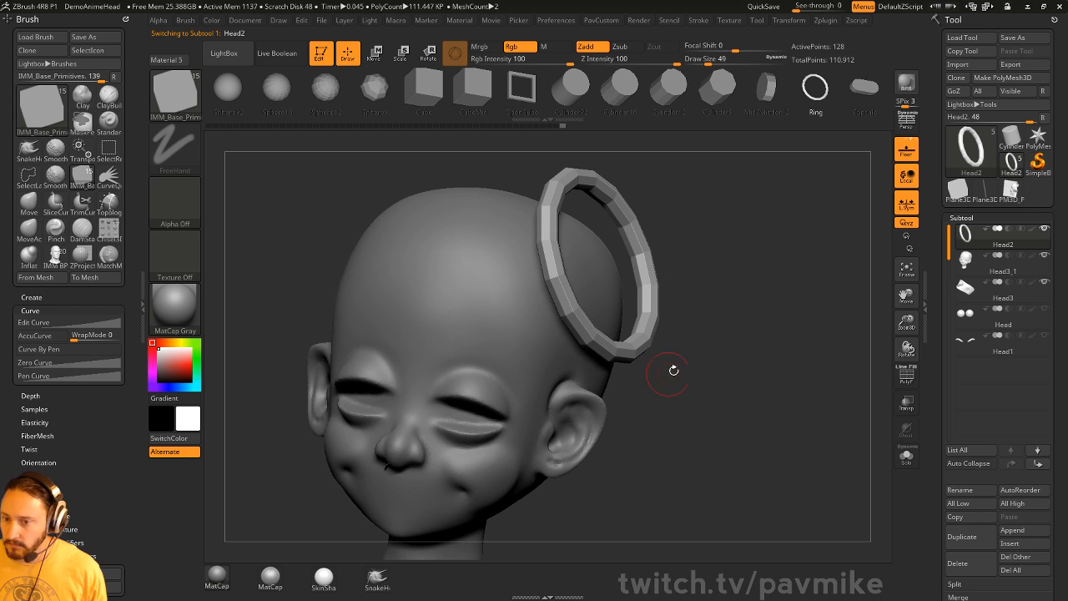
{"action": "mouse_move", "coordinate": [670, 370]}
{"action": "left_mouse_down"}
{"action": "mouse_move", "coordinate": [803, 299]}
{"action": "mouse_move", "coordinate": [816, 308]}
{"action": "mouse_move", "coordinate": [847, 294]}
{"action": "mouse_move", "coordinate": [812, 285]}
{"action": "mouse_move", "coordinate": [809, 247]}
{"action": "left_mouse_up"}
{"action": "key", "text": "ctrl+d"}
{"action": "key", "text": "ctrl+d"}
{"action": "key", "text": "b"}
{"action": "key", "text": "m"}
{"action": "key", "text": "m"}
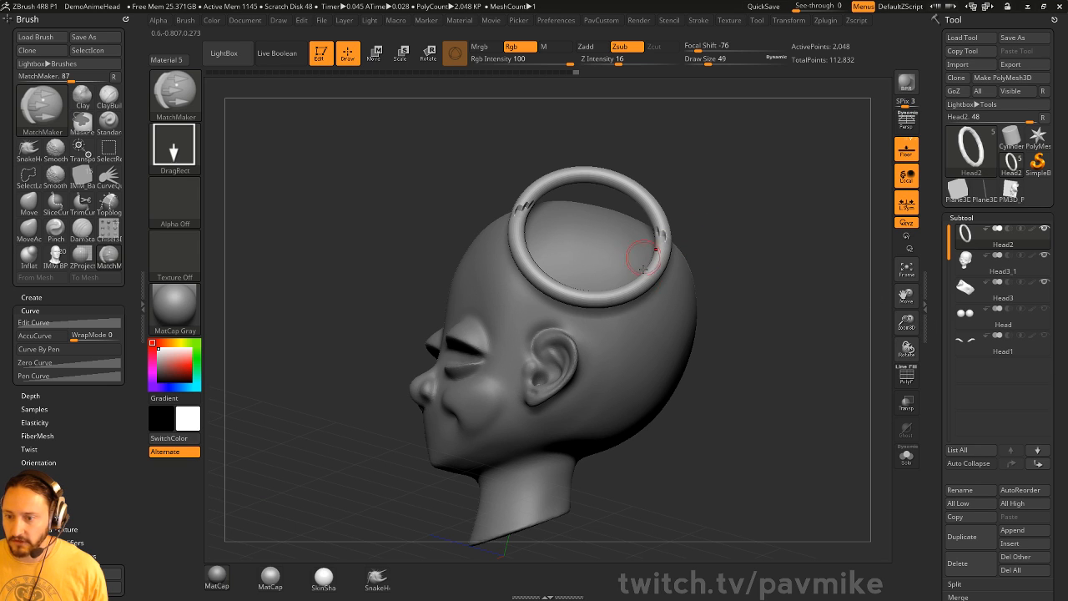
{"action": "key", "text": "ctrl+z"}
{"action": "left_click", "coordinate": [656, 60]}
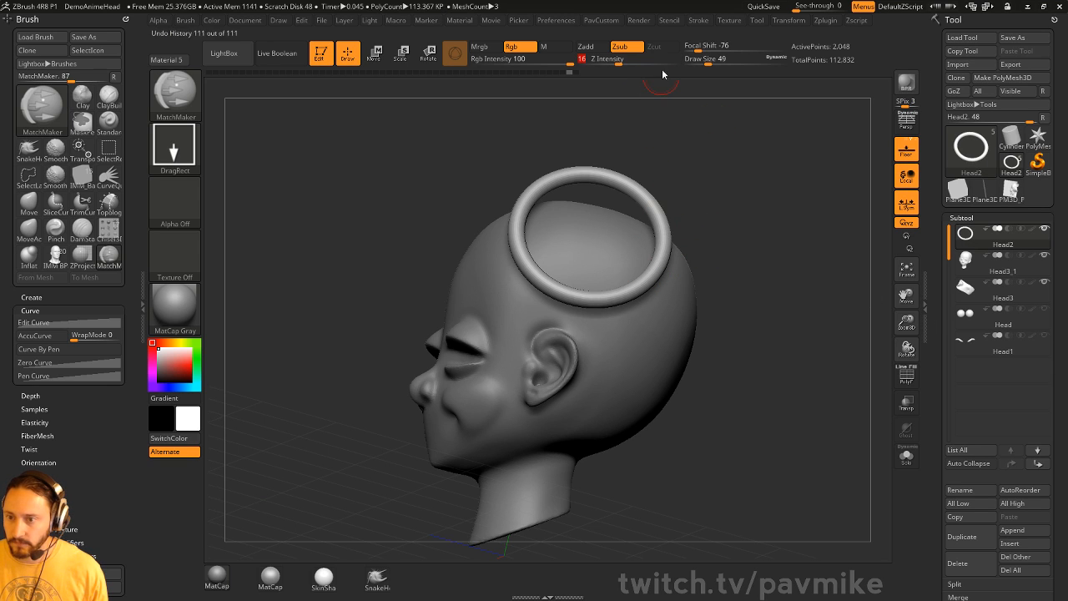
{"action": "type", "text": "100"}
{"action": "left_click_drag", "start_coordinate": [761, 258], "coordinate": [936, 271]}
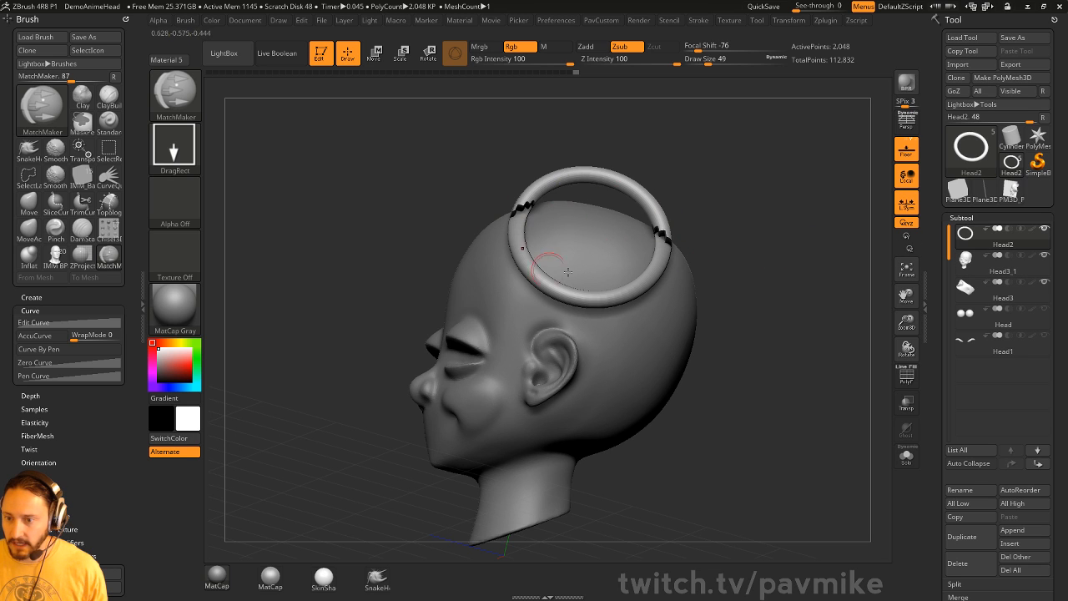
{"action": "left_click_drag", "start_coordinate": [739, 187], "coordinate": [781, 202]}
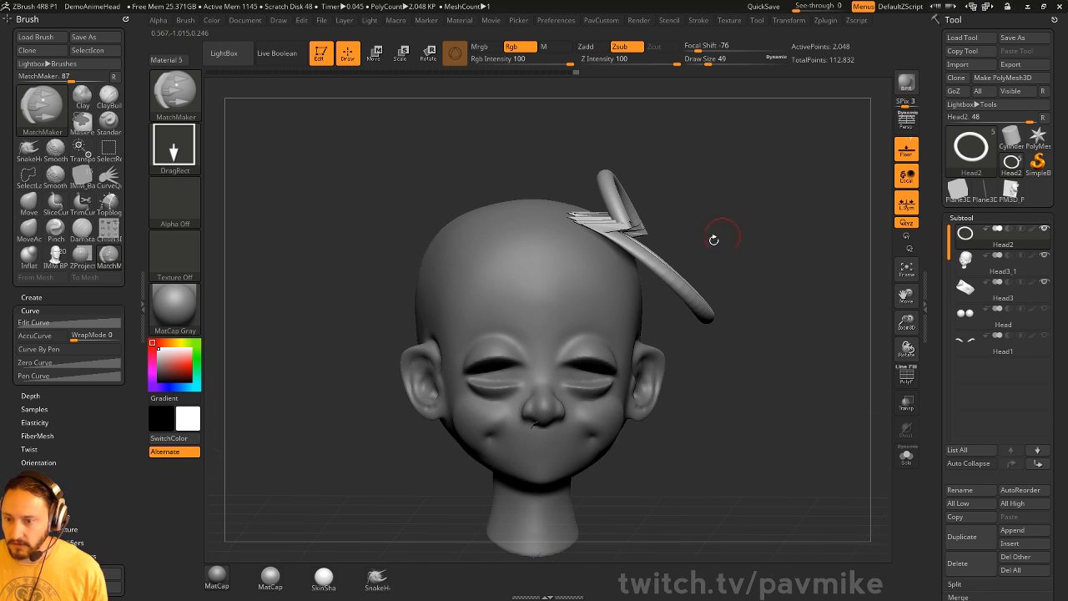
{"action": "key", "text": "ctrl+z"}
{"action": "mouse_move", "coordinate": [818, 239]}
{"action": "left_mouse_down"}
{"action": "mouse_move", "coordinate": [794, 209]}
{"action": "mouse_move", "coordinate": [788, 231]}
{"action": "mouse_move", "coordinate": [788, 220]}
{"action": "left_mouse_up"}
{"action": "left_click_drag", "start_coordinate": [686, 252], "coordinate": [936, 284]}
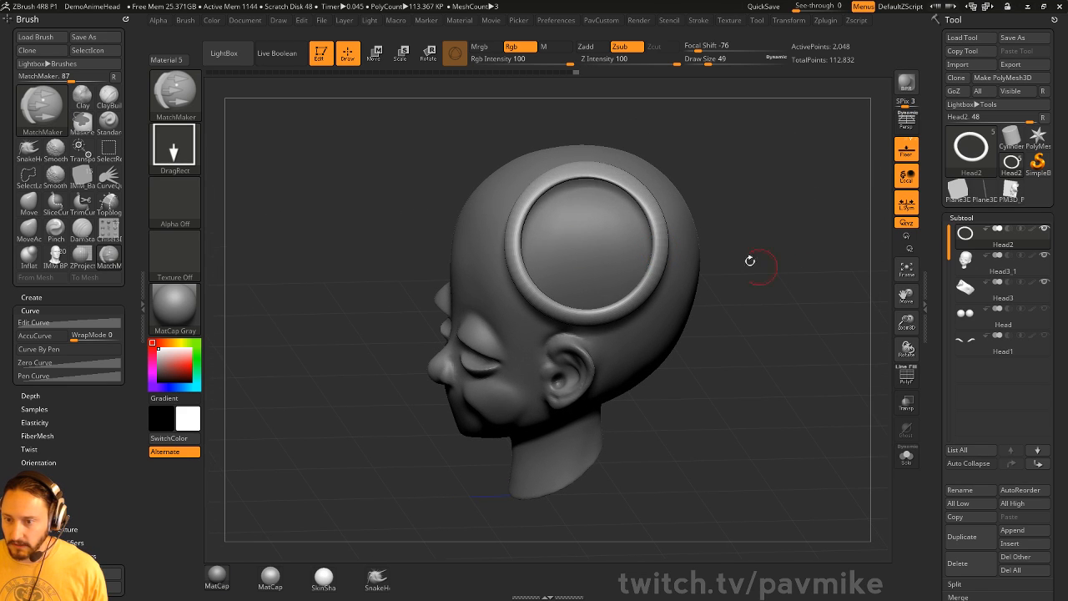
{"action": "mouse_move", "coordinate": [746, 237]}
{"action": "left_mouse_down"}
{"action": "mouse_move", "coordinate": [807, 247]}
{"action": "mouse_move", "coordinate": [676, 254]}
{"action": "mouse_move", "coordinate": [799, 246]}
{"action": "mouse_move", "coordinate": [746, 238]}
{"action": "mouse_move", "coordinate": [755, 246]}
{"action": "left_mouse_up"}
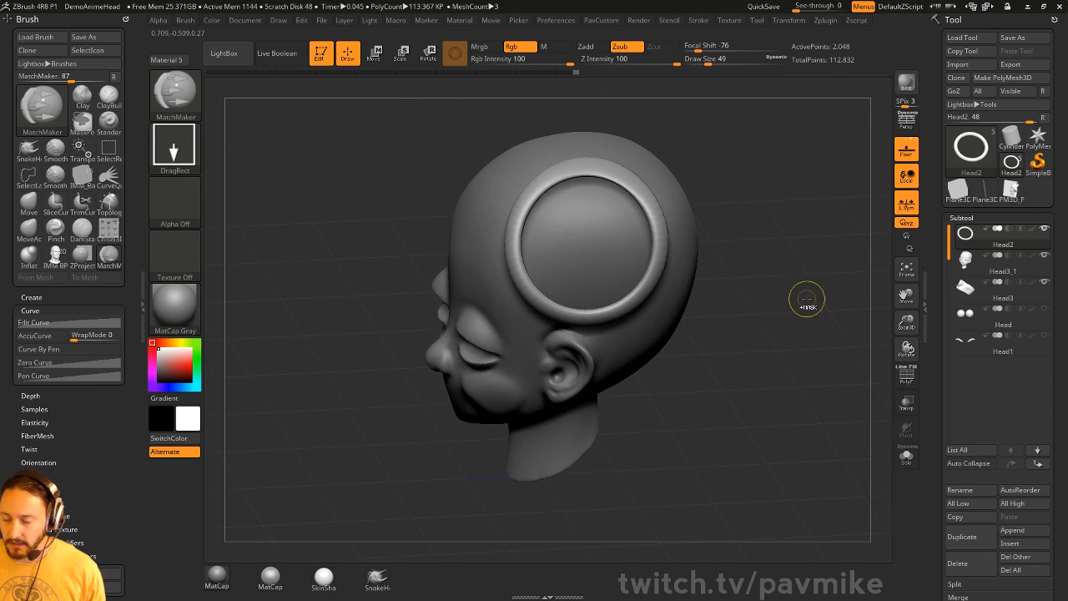
{"action": "left_click_drag", "start_coordinate": [807, 301], "coordinate": [784, 228]}
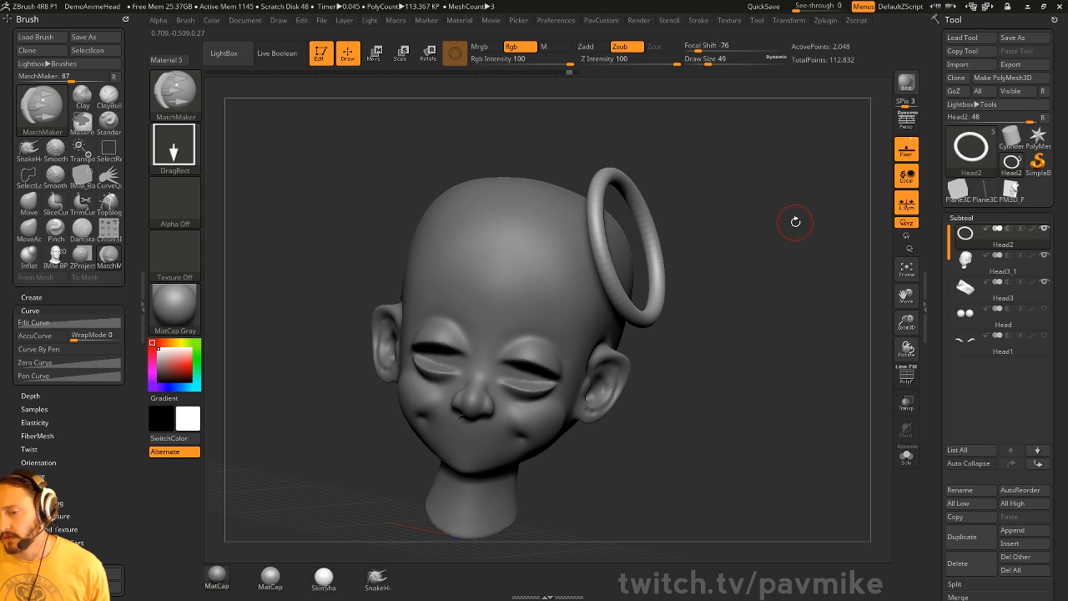
{"action": "mouse_move", "coordinate": [803, 208]}
{"action": "left_mouse_down"}
{"action": "mouse_move", "coordinate": [573, 310]}
{"action": "mouse_move", "coordinate": [588, 284]}
{"action": "mouse_move", "coordinate": [555, 251]}
{"action": "mouse_move", "coordinate": [513, 238]}
{"action": "left_mouse_up"}
{"action": "key", "text": "b"}
{"action": "key", "text": "z"}
{"action": "key", "text": "p"}
{"action": "mouse_move", "coordinate": [679, 183]}
{"action": "left_mouse_down"}
{"action": "mouse_move", "coordinate": [484, 258]}
{"action": "mouse_move", "coordinate": [453, 312]}
{"action": "mouse_move", "coordinate": [476, 359]}
{"action": "left_mouse_up"}
{"action": "left_click_drag", "start_coordinate": [649, 367], "coordinate": [607, 242]}
{"action": "mouse_move", "coordinate": [407, 272]}
{"action": "left_mouse_down"}
{"action": "mouse_move", "coordinate": [472, 247]}
{"action": "mouse_move", "coordinate": [497, 219]}
{"action": "left_mouse_up"}
{"action": "mouse_move", "coordinate": [639, 193]}
{"action": "left_mouse_down"}
{"action": "mouse_move", "coordinate": [751, 239]}
{"action": "mouse_move", "coordinate": [733, 251]}
{"action": "left_mouse_up"}
{"action": "key", "text": "ctrl+z"}
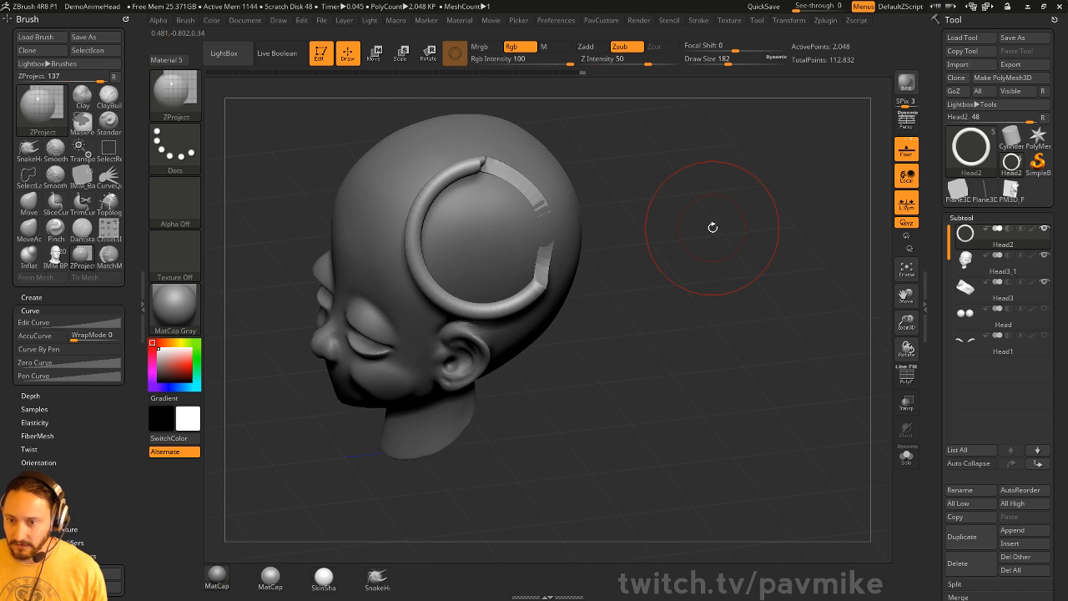
{"action": "key", "text": "ctrl+z"}
{"action": "key", "text": "s"}
{"action": "left_click_drag", "start_coordinate": [702, 231], "coordinate": [690, 228]}
{"action": "mouse_move", "coordinate": [699, 269]}
{"action": "left_mouse_down"}
{"action": "mouse_move", "coordinate": [690, 220]}
{"action": "mouse_move", "coordinate": [681, 220]}
{"action": "left_mouse_up"}
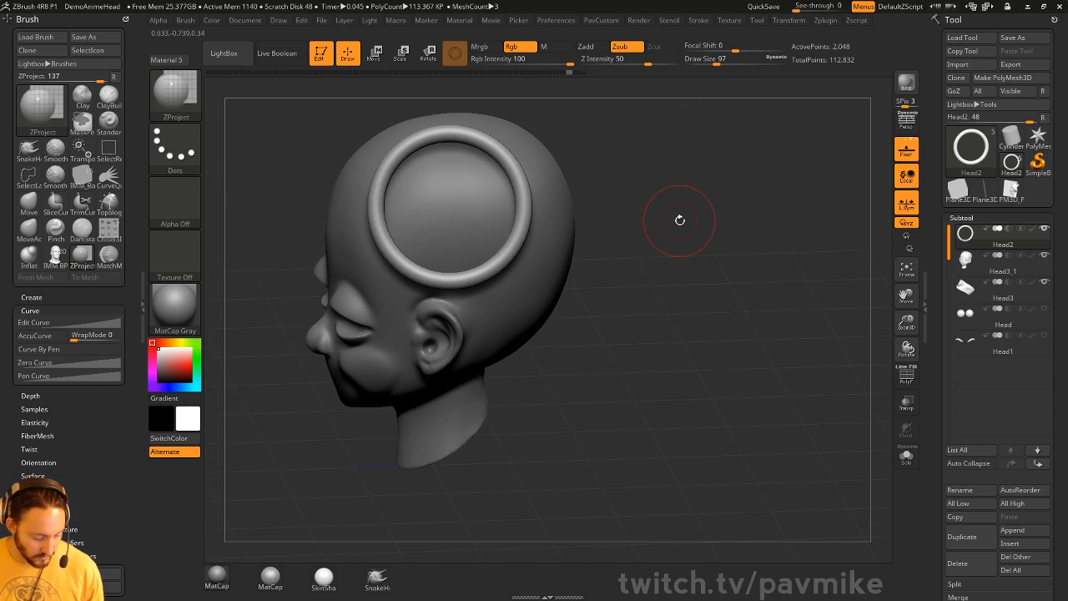
{"action": "key", "text": "b"}
{"action": "key", "text": "m"}
{"action": "key", "text": "m"}
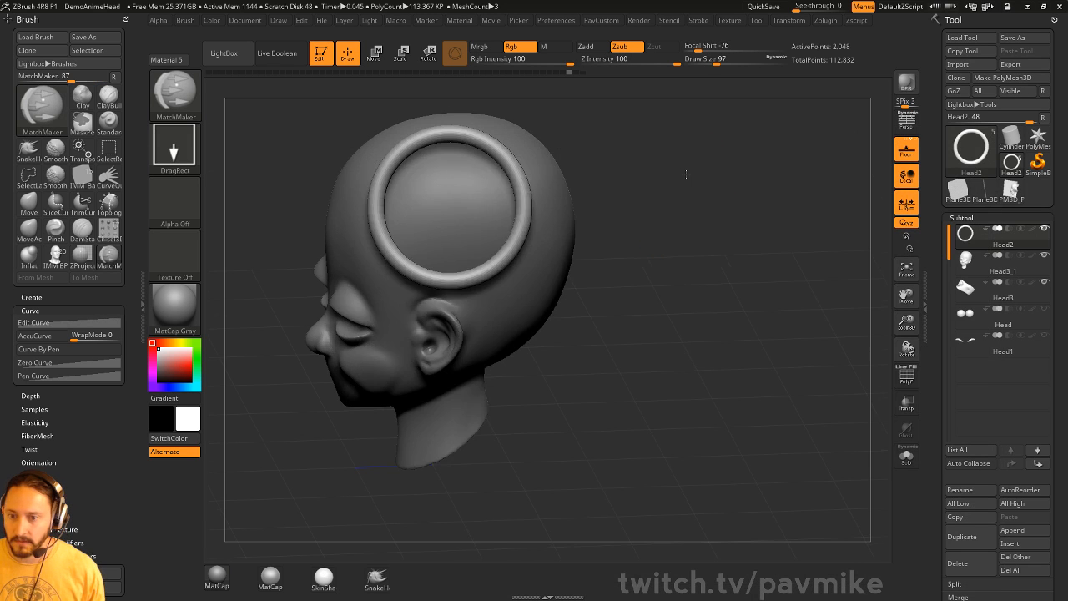
{"action": "mouse_move", "coordinate": [682, 169]}
{"action": "left_mouse_down"}
{"action": "mouse_move", "coordinate": [718, 206]}
{"action": "mouse_move", "coordinate": [703, 186]}
{"action": "left_mouse_up"}
{"action": "left_click_drag", "start_coordinate": [479, 227], "coordinate": [584, 242]}
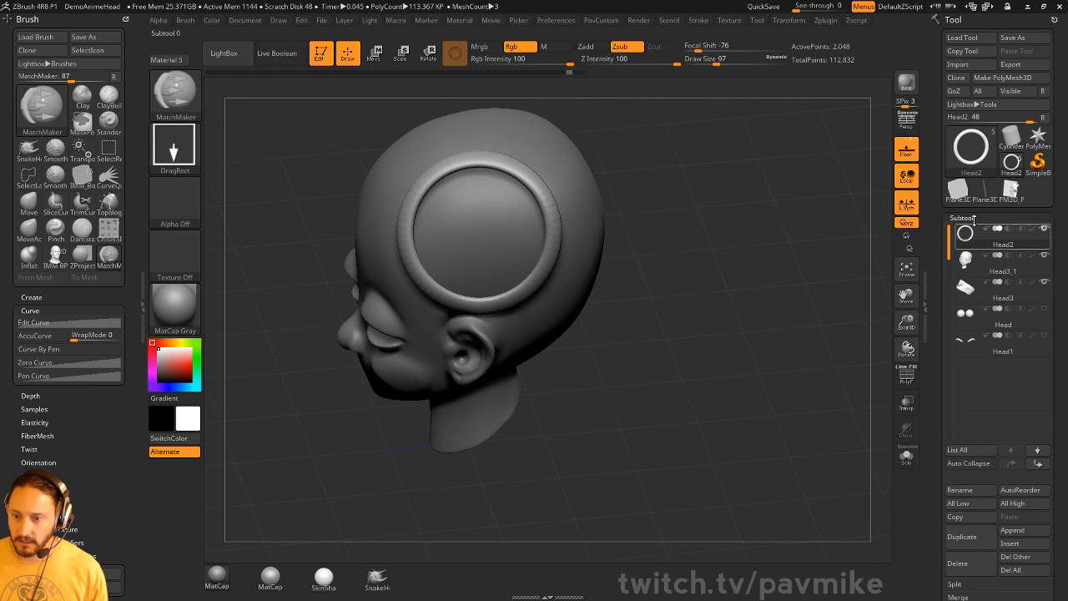
{"action": "left_click_drag", "start_coordinate": [683, 250], "coordinate": [721, 252]}
{"action": "key", "text": "w"}
{"action": "left_click_drag", "start_coordinate": [535, 203], "coordinate": [514, 207]}
{"action": "key", "text": "ctrl+z"}
{"action": "key", "text": "ctrl+z"}
{"action": "key", "text": "ctrl+z"}
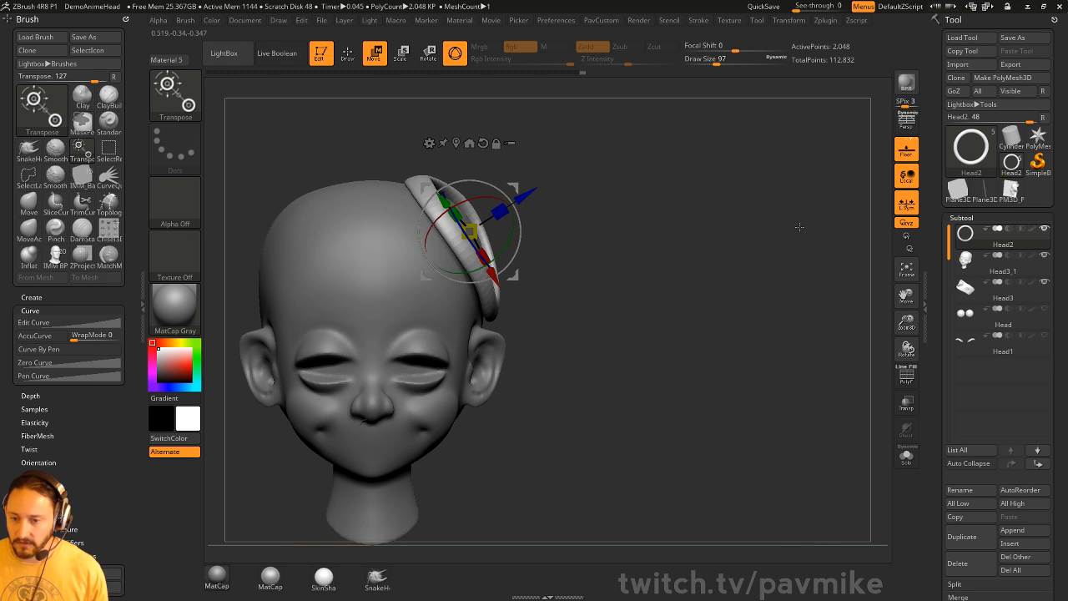
{"action": "key", "text": "q"}
{"action": "key", "text": "ctrl+z"}
{"action": "left_click_drag", "start_coordinate": [794, 238], "coordinate": [753, 254]}
{"action": "key", "text": "ctrl+z"}
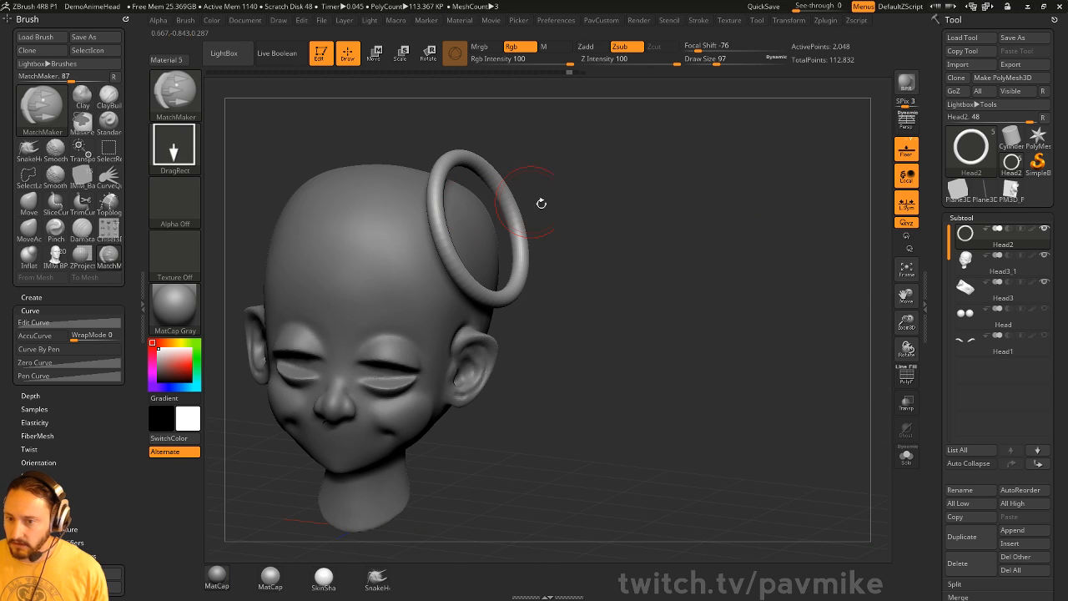
- Delete the Head2 ring subtool, keeping the current sculpting brush
{"action": "left_click", "coordinate": [962, 568]}
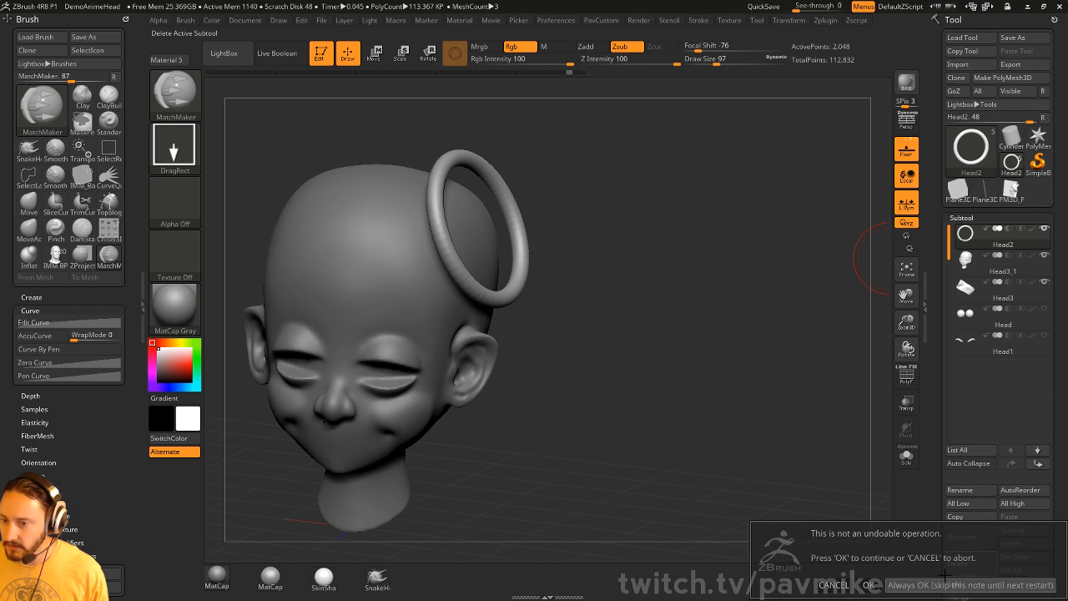
{"action": "left_click", "coordinate": [835, 585]}
{"action": "mouse_move", "coordinate": [675, 245]}
{"action": "left_mouse_down"}
{"action": "mouse_move", "coordinate": [704, 280]}
{"action": "mouse_move", "coordinate": [712, 265]}
{"action": "left_mouse_up"}
{"action": "key", "text": "b"}
{"action": "key", "text": "s"}
{"action": "key", "text": "t"}
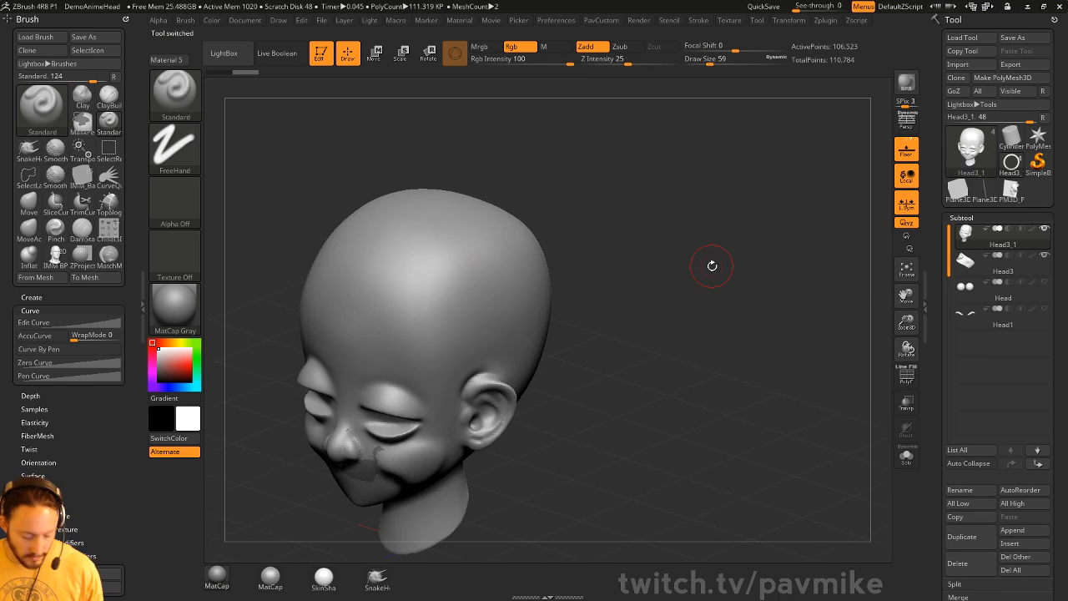
{"action": "key", "text": "b"}
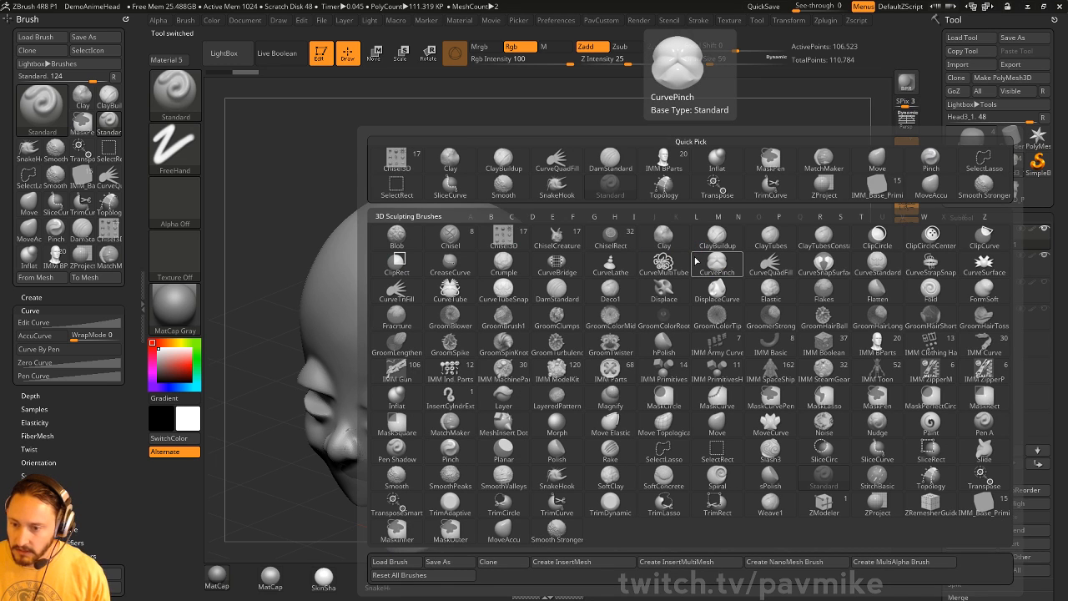
{"action": "left_click", "coordinate": [626, 178]}
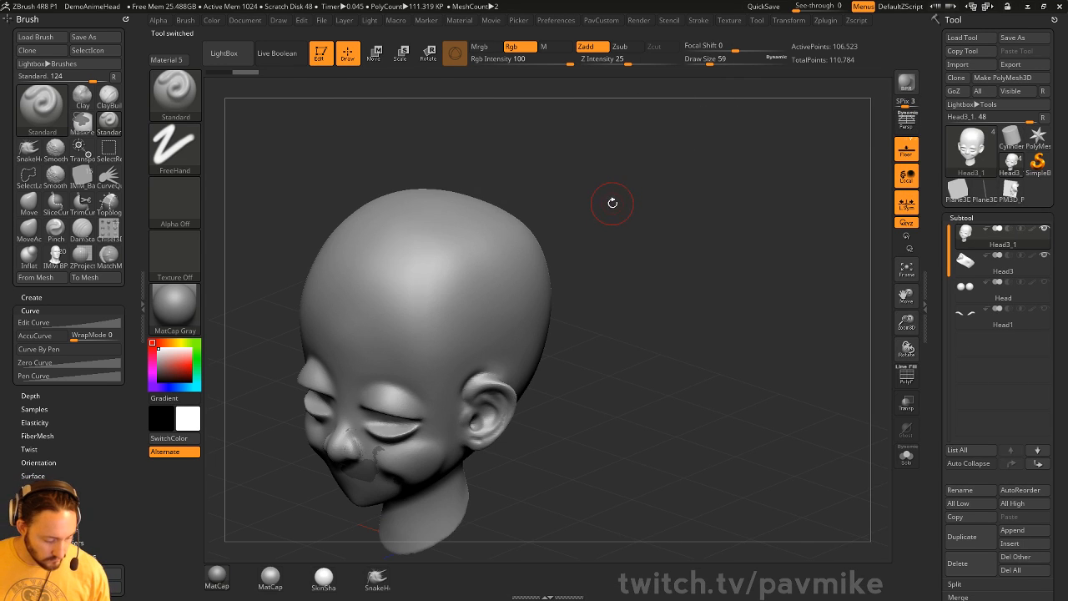
- Insert an IMM Cylinder16 on the side of the head and split it into its own subtool
{"action": "key", "text": "1"}
{"action": "key", "text": "m"}
{"action": "left_click", "coordinate": [423, 303]}
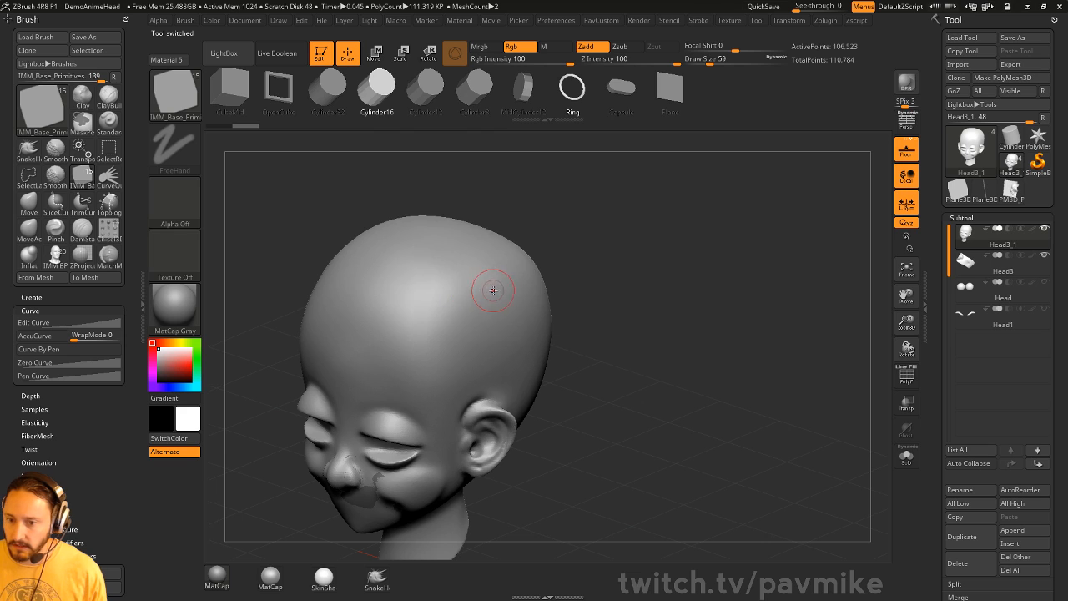
{"action": "left_click_drag", "start_coordinate": [493, 291], "coordinate": [545, 290]}
{"action": "key", "text": "2"}
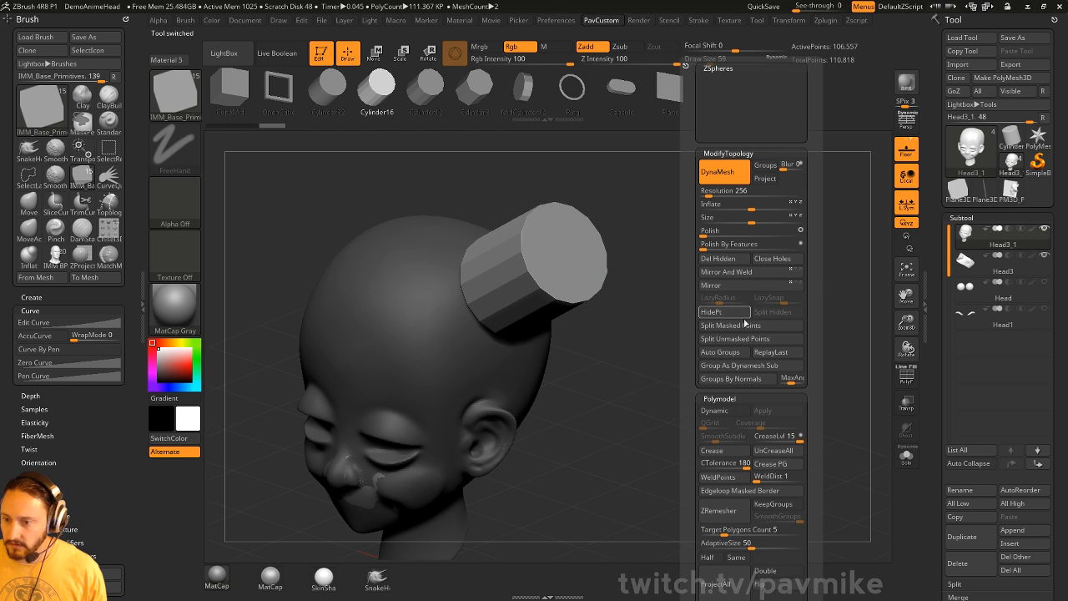
{"action": "left_click", "coordinate": [745, 325]}
{"action": "left_click_drag", "start_coordinate": [603, 317], "coordinate": [685, 298]}
{"action": "left_click", "coordinate": [627, 245], "text": "alt"}
- Flatten the cylinder into a thin disc and slide it outward from the head
{"action": "key", "text": "w"}
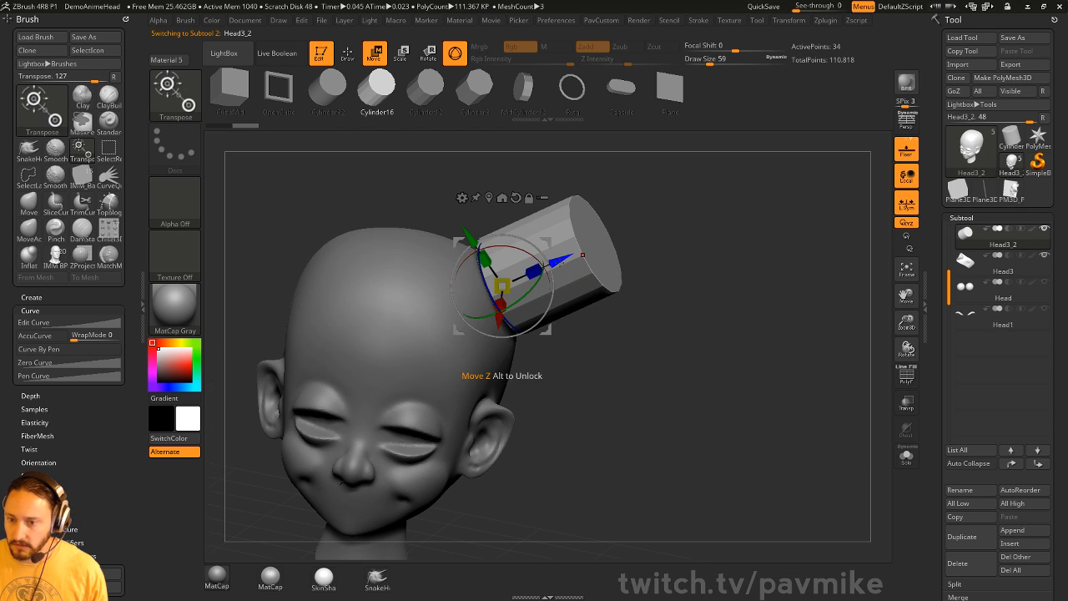
{"action": "left_click_drag", "start_coordinate": [534, 272], "coordinate": [510, 282]}
{"action": "key", "text": "q"}
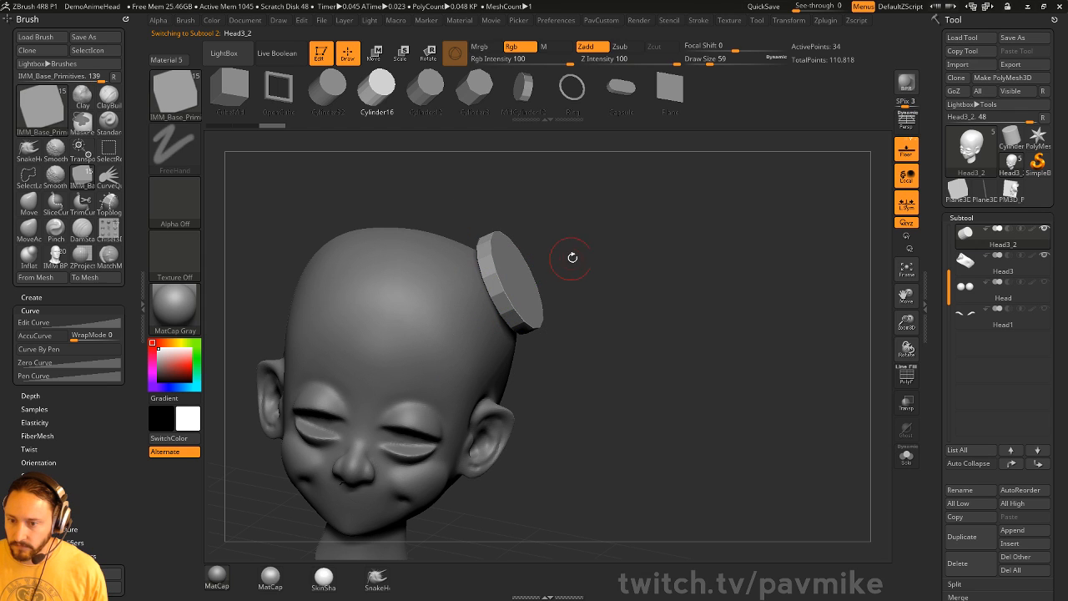
{"action": "key", "text": "w"}
{"action": "left_click_drag", "start_coordinate": [564, 260], "coordinate": [591, 249]}
{"action": "key", "text": "q"}
{"action": "left_click_drag", "start_coordinate": [787, 284], "coordinate": [781, 295]}
- Crease the disc's edges at a 63 tolerance, apply dynamic subdivision, and DynaMesh it higher
{"action": "key", "text": "2"}
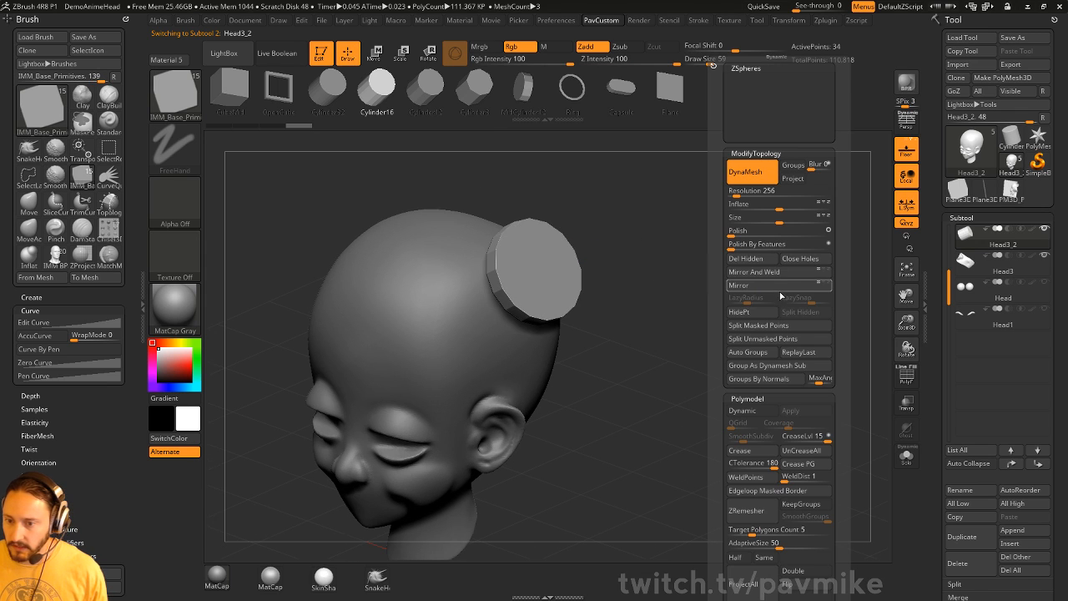
{"action": "left_click", "coordinate": [749, 464]}
{"action": "left_click", "coordinate": [751, 452]}
{"action": "left_click", "coordinate": [751, 411]}
{"action": "left_click", "coordinate": [789, 410]}
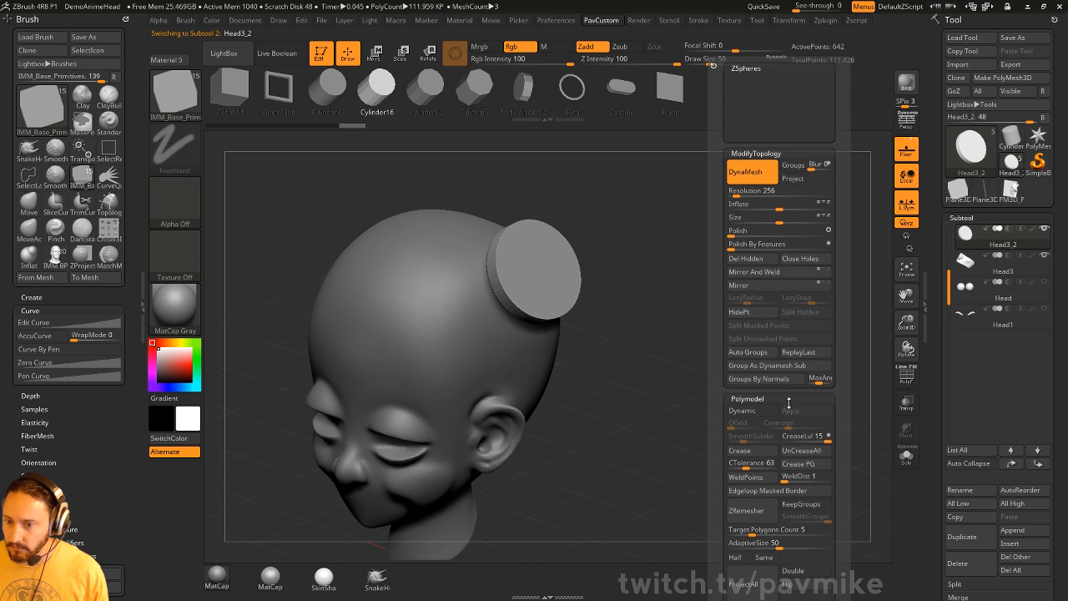
{"action": "key", "text": "2"}
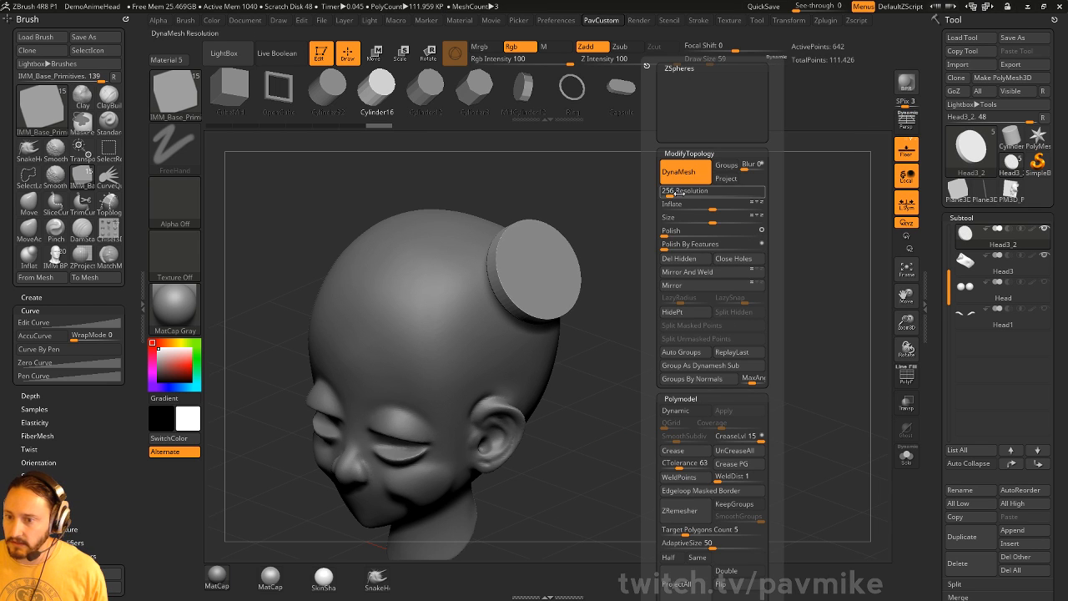
{"action": "left_click_drag", "start_coordinate": [617, 285], "coordinate": [787, 218], "text": "ctrl"}
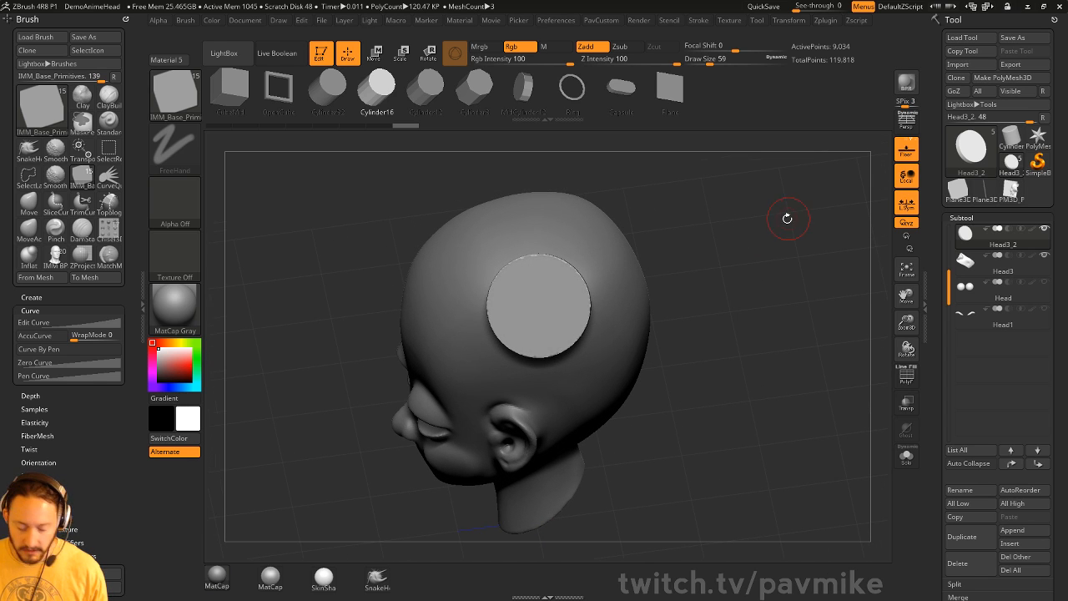
- Curve the disc to the head with MatchMaker, then delete the disc subtool
{"action": "key", "text": "b"}
{"action": "key", "text": "m"}
{"action": "key", "text": "a"}
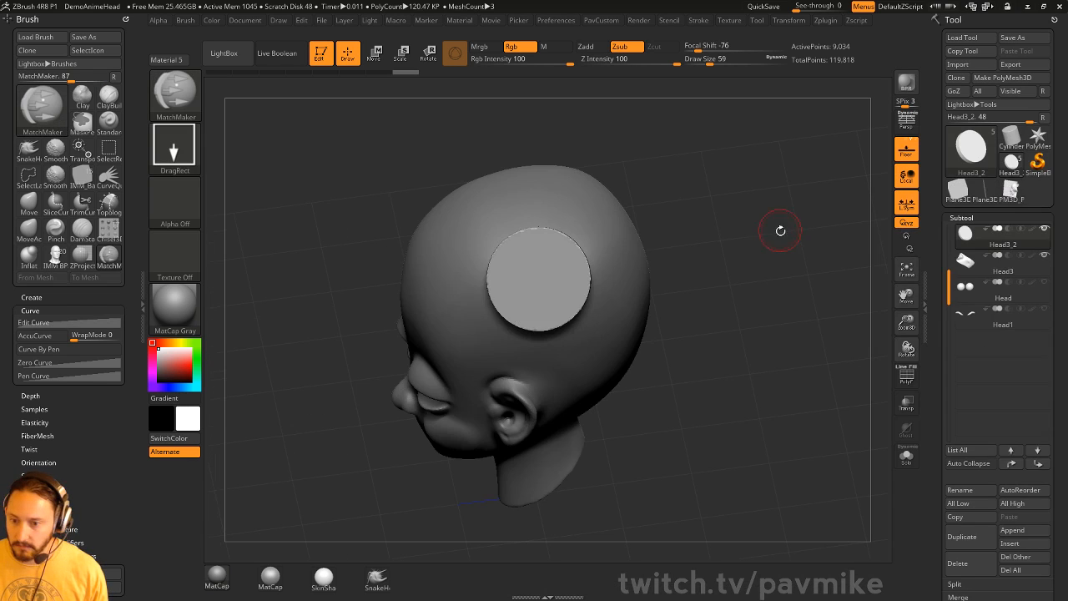
{"action": "left_click_drag", "start_coordinate": [557, 285], "coordinate": [616, 294]}
{"action": "left_click_drag", "start_coordinate": [751, 252], "coordinate": [797, 229]}
{"action": "key", "text": "w"}
{"action": "left_click_drag", "start_coordinate": [589, 272], "coordinate": [558, 277]}
{"action": "key", "text": "q"}
{"action": "mouse_move", "coordinate": [757, 264]}
{"action": "left_mouse_down"}
{"action": "mouse_move", "coordinate": [710, 260]}
{"action": "mouse_move", "coordinate": [758, 245]}
{"action": "left_mouse_up"}
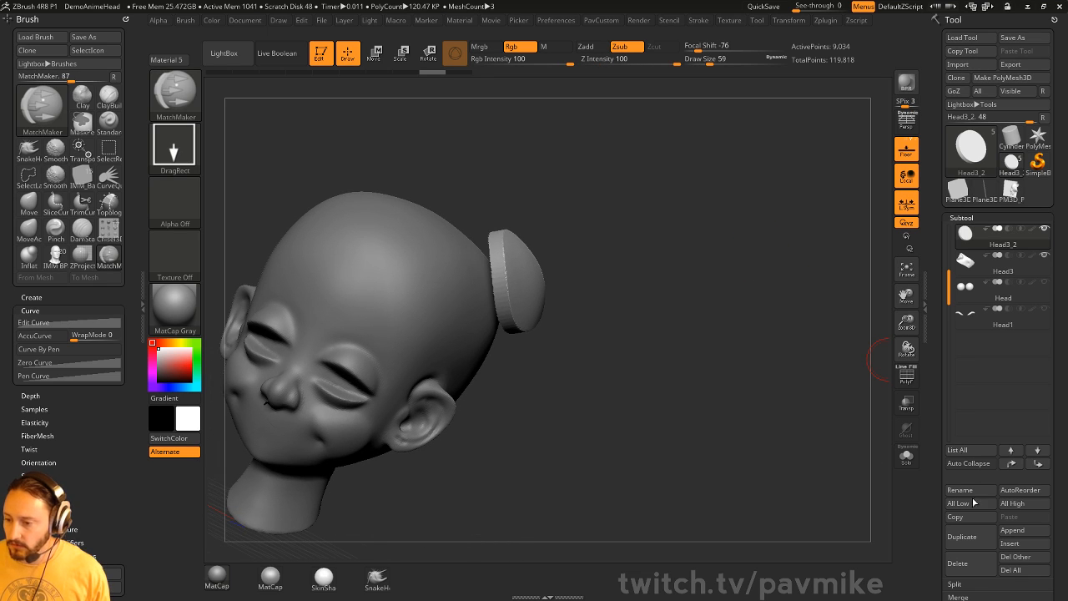
{"action": "left_click", "coordinate": [971, 565]}
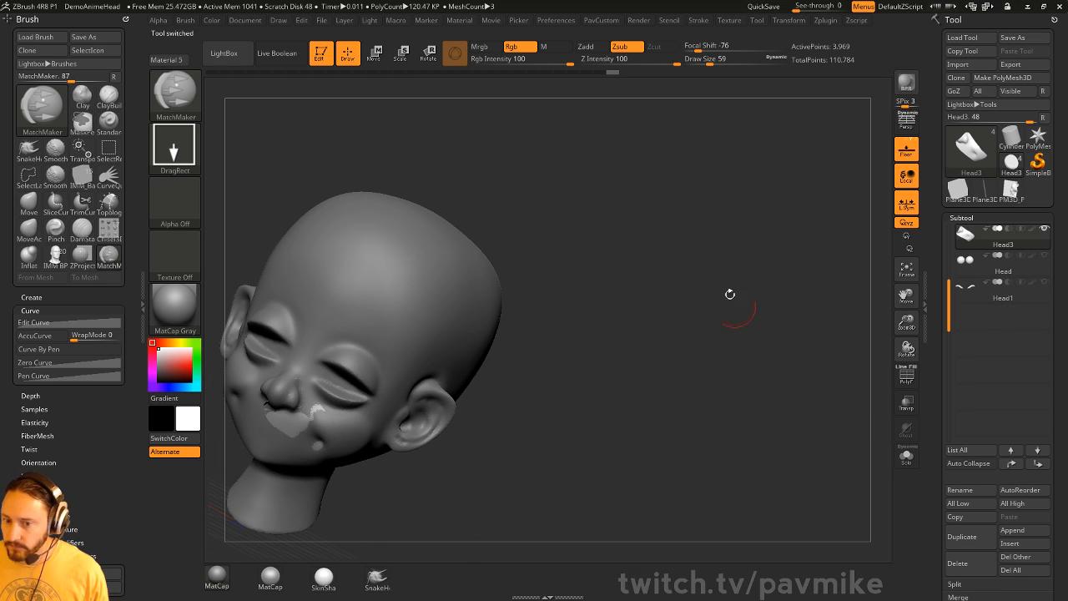
{"action": "left_click_drag", "start_coordinate": [727, 293], "coordinate": [707, 278]}
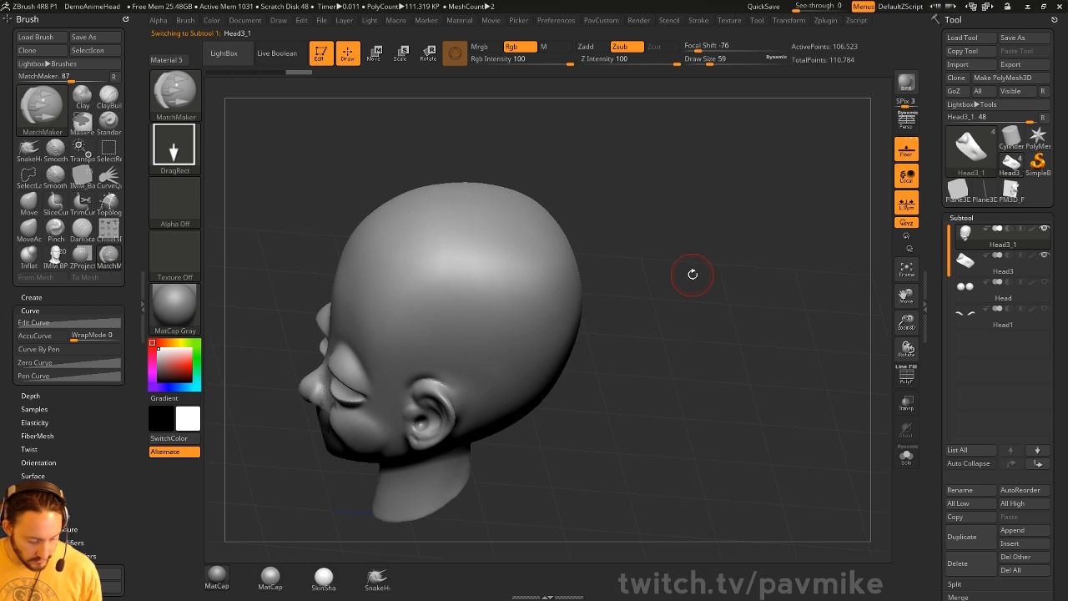
- Insert an IMM Ring on the side of the head, then undo it
{"action": "key", "text": "i"}
{"action": "key", "text": "m"}
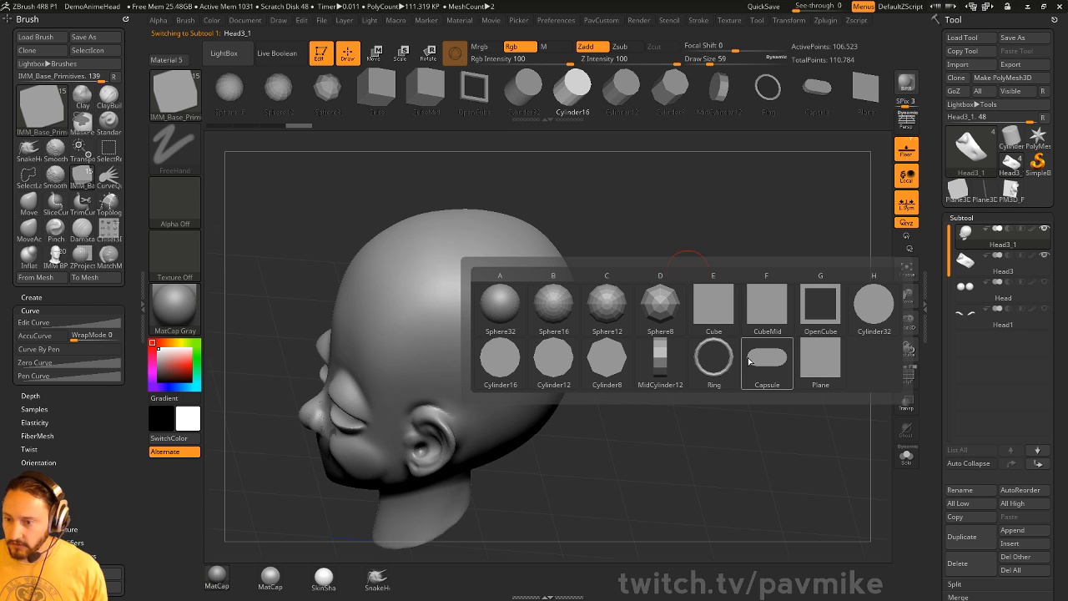
{"action": "left_click", "coordinate": [714, 357]}
{"action": "left_click_drag", "start_coordinate": [479, 305], "coordinate": [536, 312]}
{"action": "left_click_drag", "start_coordinate": [616, 292], "coordinate": [738, 272]}
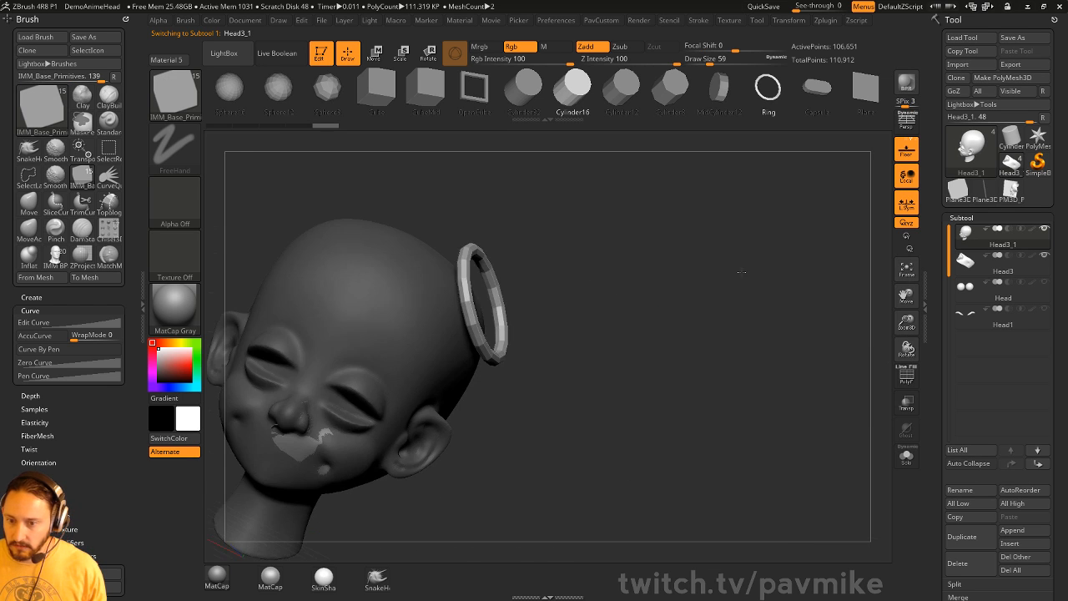
{"action": "key", "text": "ctrl+z"}
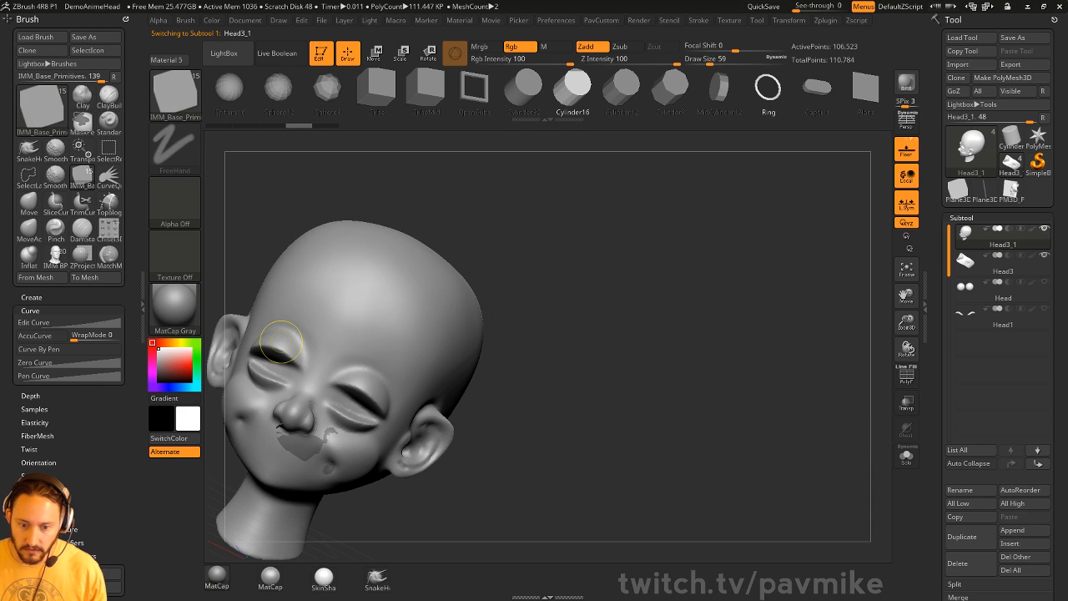
- Raise the brush modifier's projection strength to maximum
{"action": "key", "text": "shift"}
{"action": "left_click", "coordinate": [36, 489], "text": "shift"}
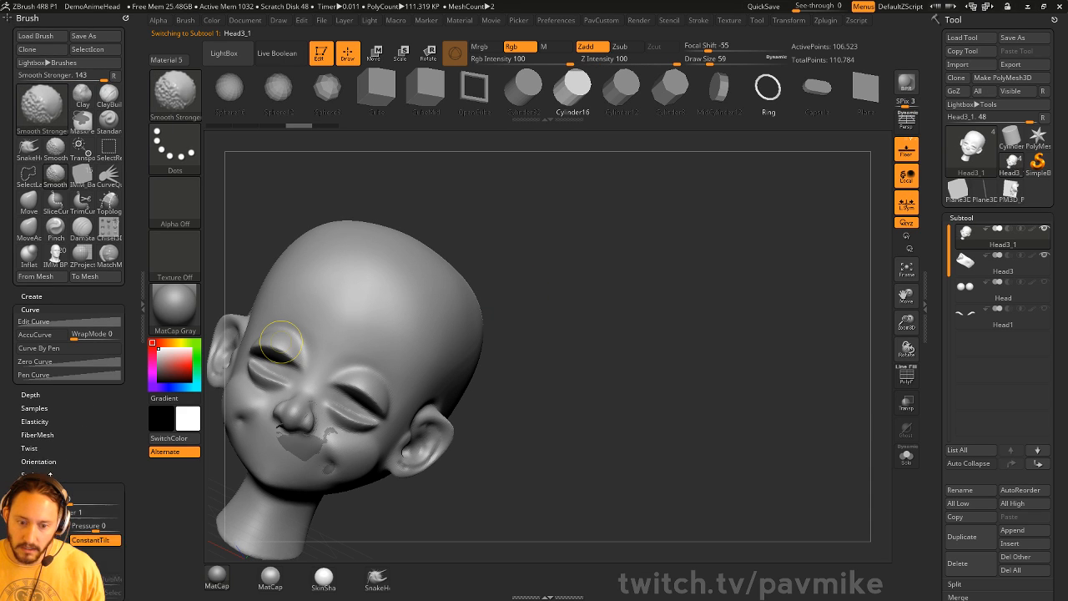
{"action": "left_click_drag", "start_coordinate": [10, 464], "coordinate": [11, 378]}
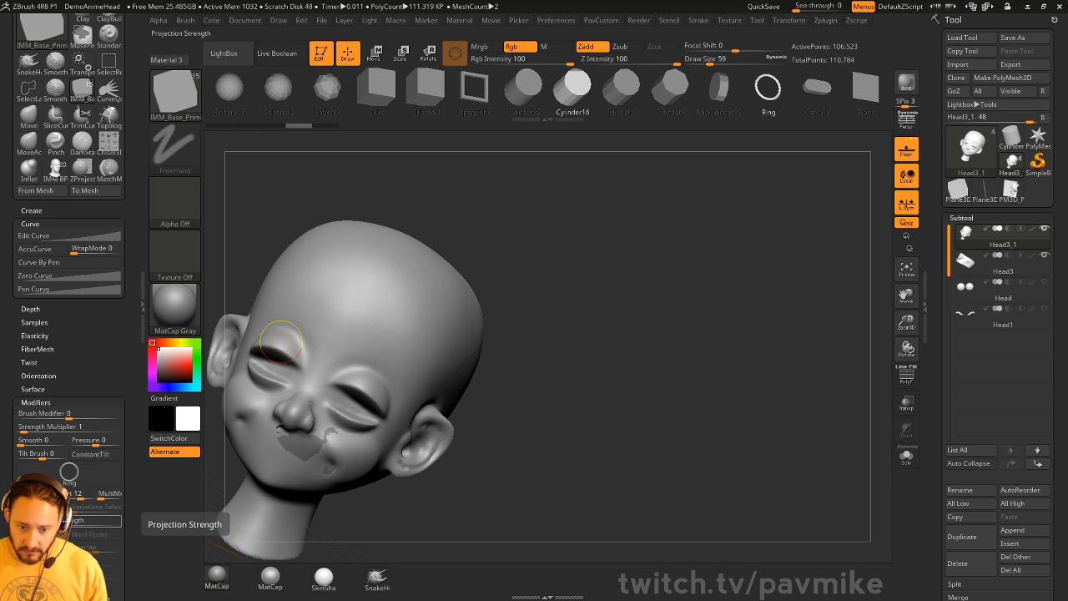
{"action": "left_click_drag", "start_coordinate": [83, 521], "coordinate": [122, 521]}
{"action": "left_click_drag", "start_coordinate": [608, 286], "coordinate": [567, 336]}
- Try ring inserts on the skull and near the ear, undoing each one
{"action": "left_click_drag", "start_coordinate": [609, 307], "coordinate": [508, 322]}
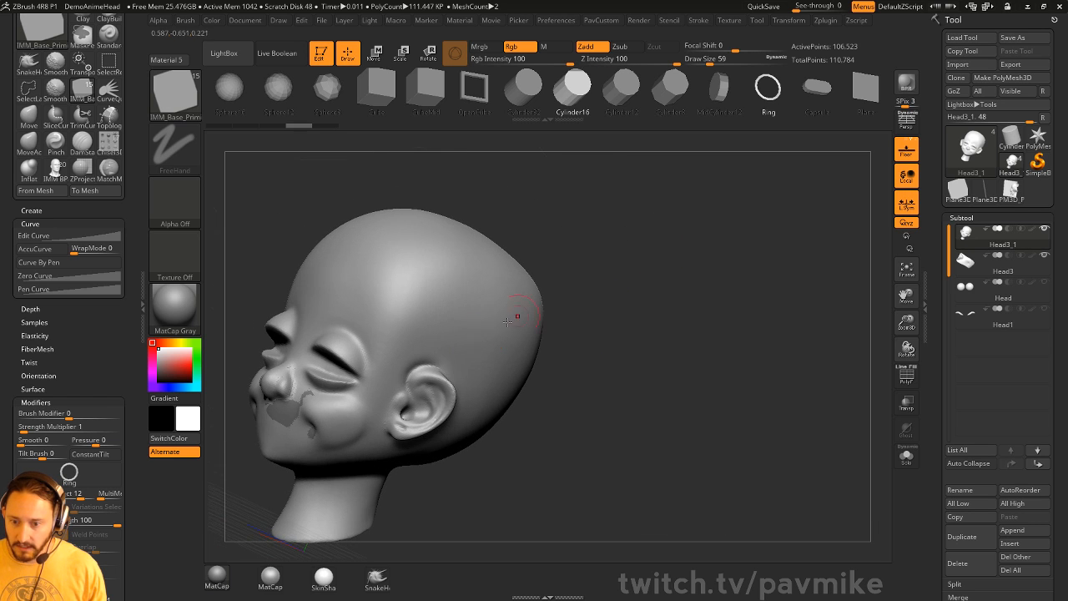
{"action": "left_click_drag", "start_coordinate": [457, 281], "coordinate": [589, 288]}
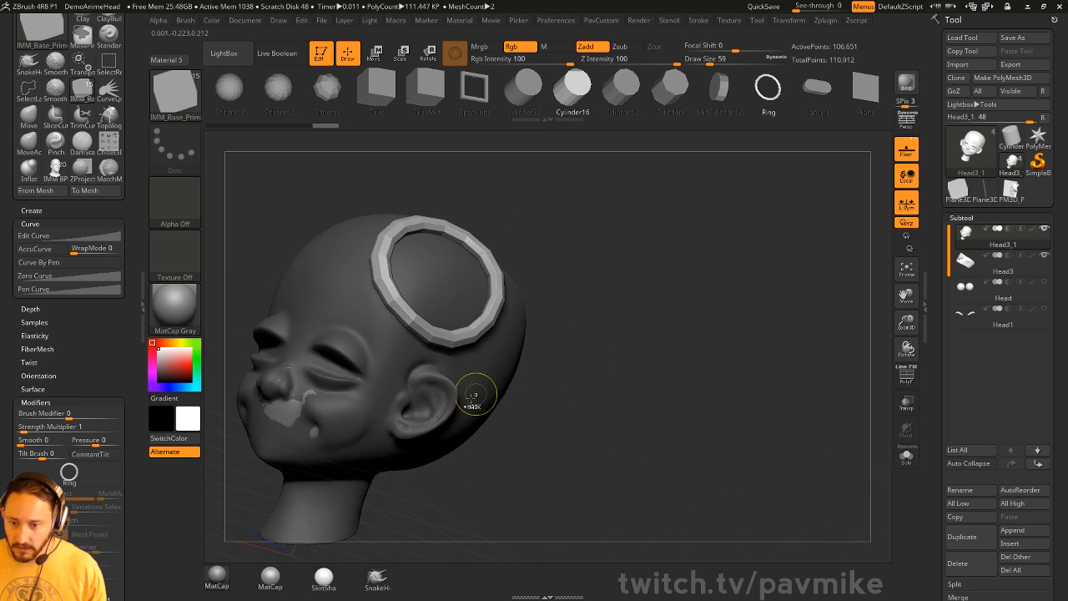
{"action": "key", "text": "ctrl+z"}
{"action": "left_click_drag", "start_coordinate": [438, 367], "coordinate": [549, 378]}
{"action": "left_click_drag", "start_coordinate": [653, 284], "coordinate": [579, 312]}
{"action": "key", "text": "ctrl+z"}
{"action": "left_click_drag", "start_coordinate": [424, 281], "coordinate": [473, 288]}
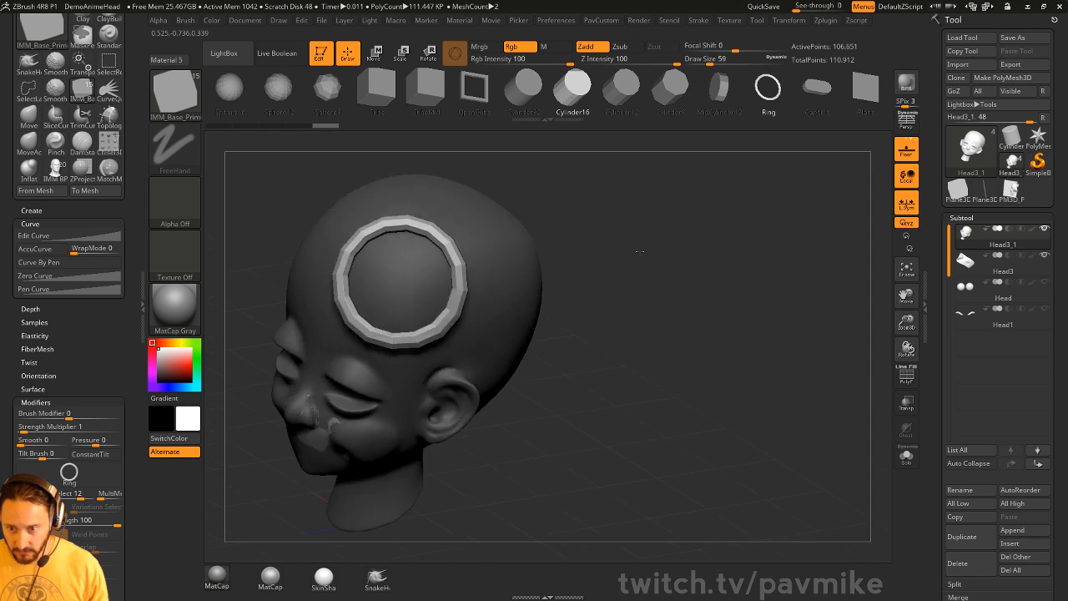
{"action": "left_click_drag", "start_coordinate": [638, 338], "coordinate": [558, 297]}
{"action": "key", "text": "ctrl+z"}
- Drag out several rings across the head, including the back, then undo them all
{"action": "left_click_drag", "start_coordinate": [621, 209], "coordinate": [660, 231]}
{"action": "left_click_drag", "start_coordinate": [441, 285], "coordinate": [463, 293]}
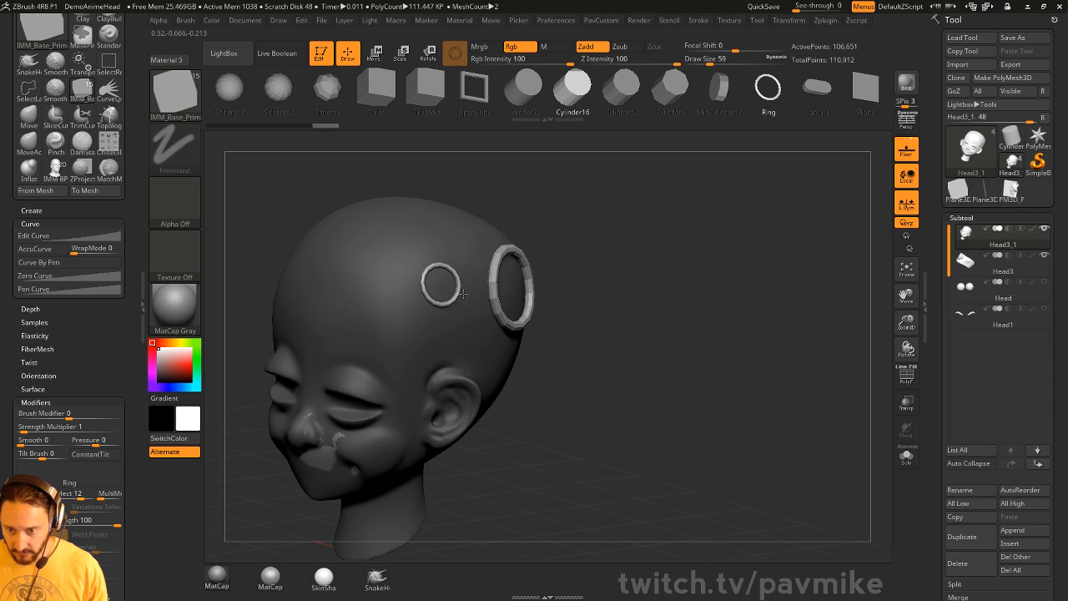
{"action": "left_click_drag", "start_coordinate": [356, 288], "coordinate": [403, 298]}
{"action": "left_click_drag", "start_coordinate": [627, 215], "coordinate": [510, 244]}
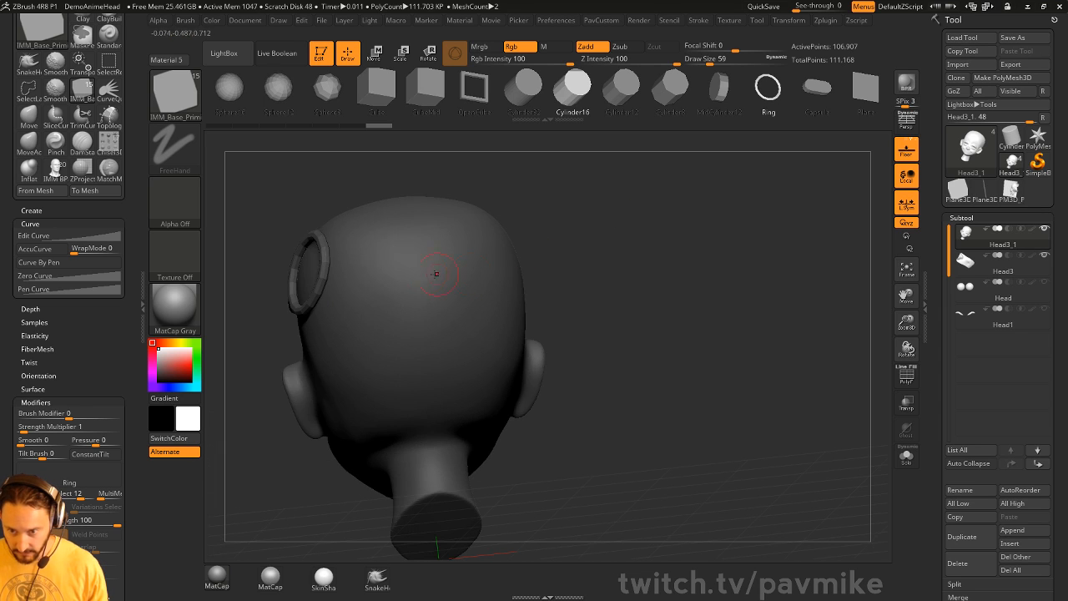
{"action": "left_click_drag", "start_coordinate": [421, 276], "coordinate": [433, 280]}
{"action": "left_click_drag", "start_coordinate": [536, 218], "coordinate": [617, 250]}
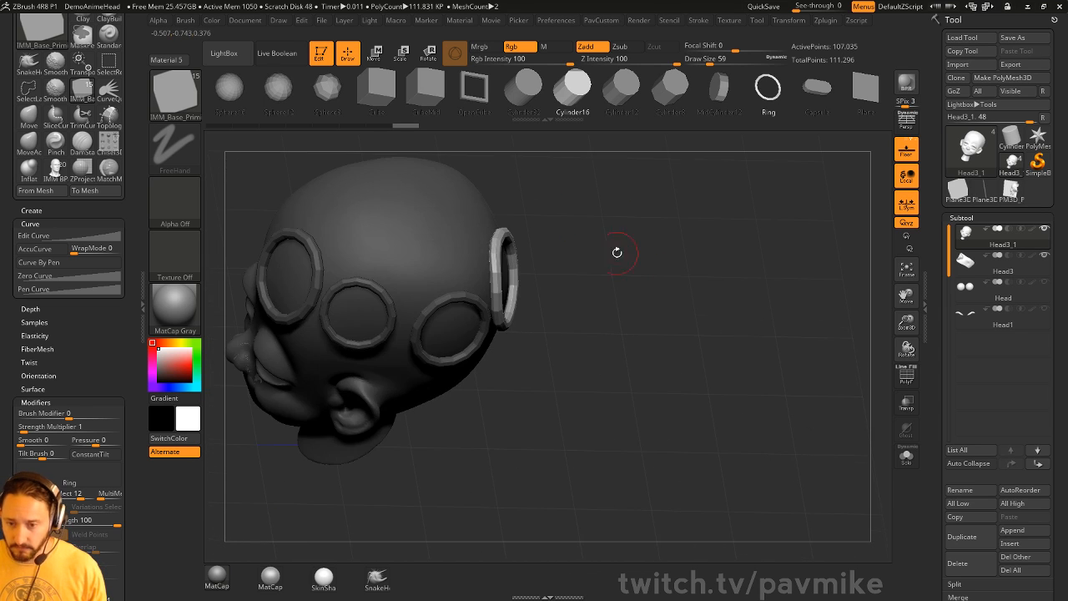
{"action": "left_click_drag", "start_coordinate": [424, 240], "coordinate": [467, 248]}
{"action": "mouse_move", "coordinate": [664, 239]}
{"action": "left_mouse_down"}
{"action": "mouse_move", "coordinate": [810, 216]}
{"action": "mouse_move", "coordinate": [667, 219]}
{"action": "left_mouse_up"}
{"action": "key", "text": "ctrl+z"}
{"action": "key", "text": "ctrl+z"}
{"action": "key", "text": "ctrl+z"}
{"action": "key", "text": "ctrl+z"}
{"action": "key", "text": "ctrl+z"}
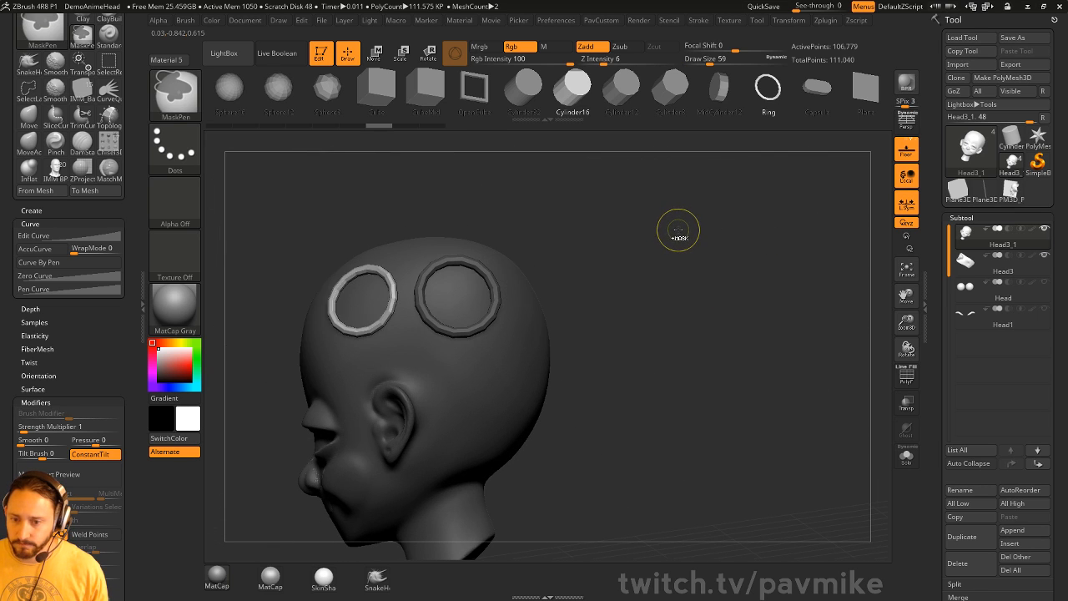
{"action": "left_click_drag", "start_coordinate": [441, 291], "coordinate": [533, 288]}
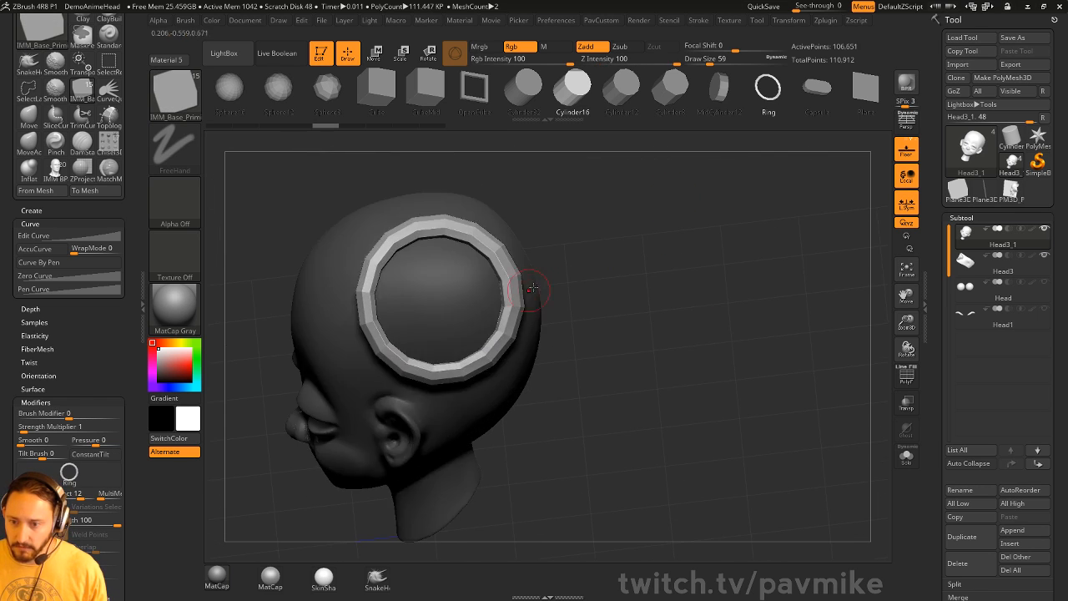
{"action": "left_click_drag", "start_coordinate": [655, 280], "coordinate": [627, 258]}
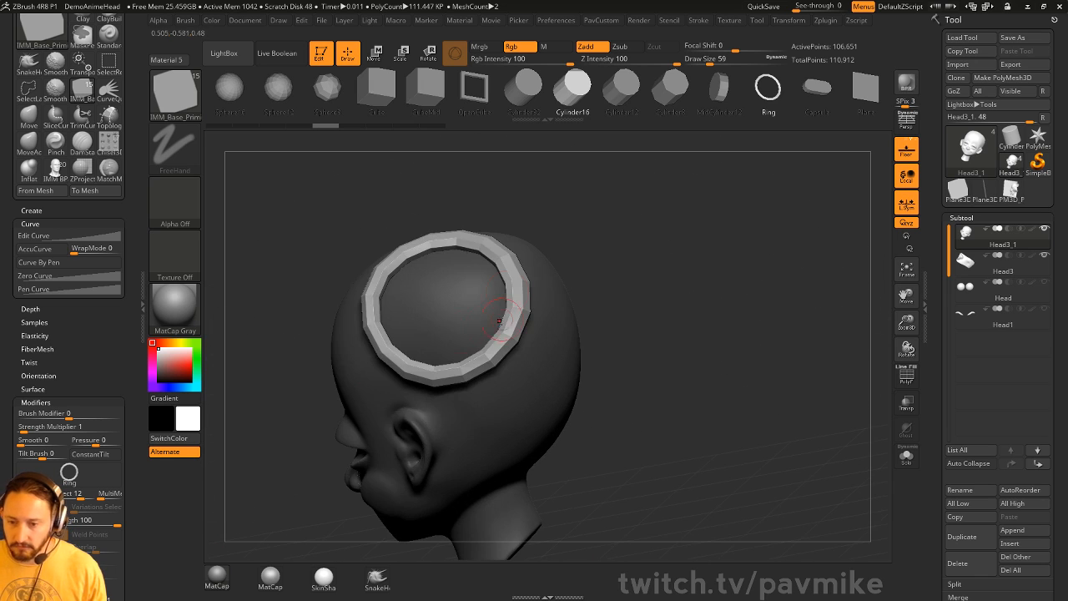
{"action": "key", "text": "ctrl+z"}
{"action": "left_click_drag", "start_coordinate": [643, 305], "coordinate": [845, 252]}
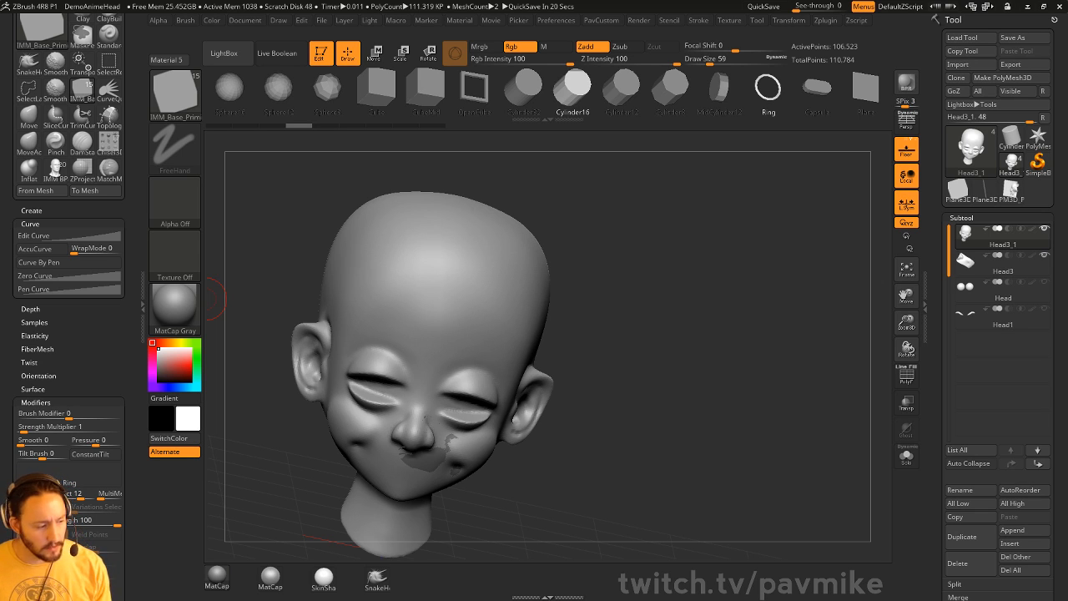
{"action": "key", "text": "super"}
{"action": "key", "text": "super"}
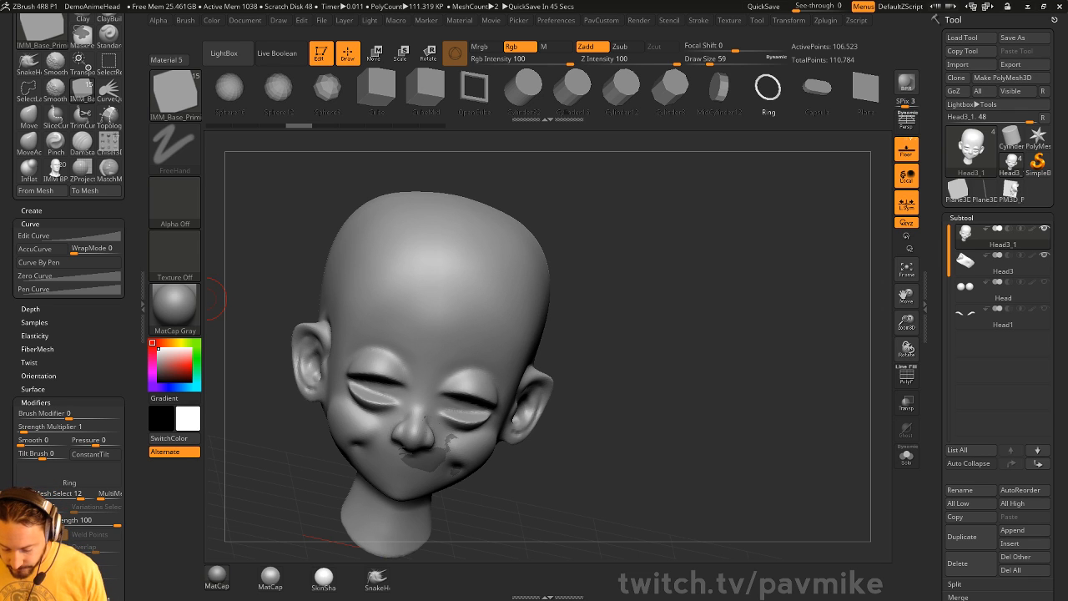
{"action": "mouse_move", "coordinate": [575, 269]}
{"action": "left_mouse_down"}
{"action": "mouse_move", "coordinate": [493, 233]}
{"action": "mouse_move", "coordinate": [700, 202]}
{"action": "left_mouse_up"}
- Select the IMM Boolean brush and choose an insert from its MultiMesh list
{"action": "key", "text": "b"}
{"action": "key", "text": "i"}
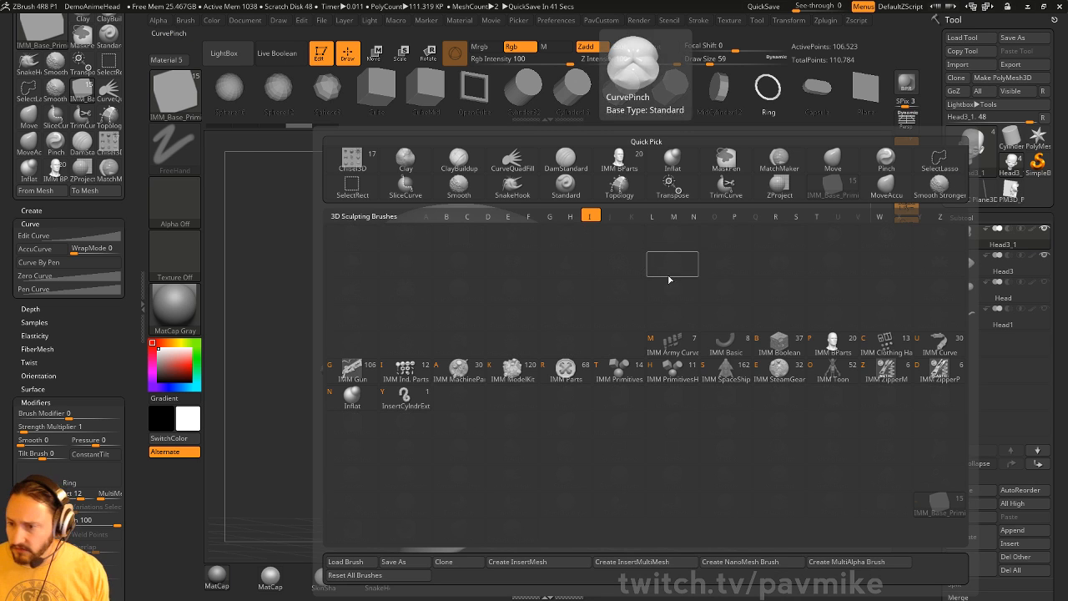
{"action": "left_click", "coordinate": [779, 344]}
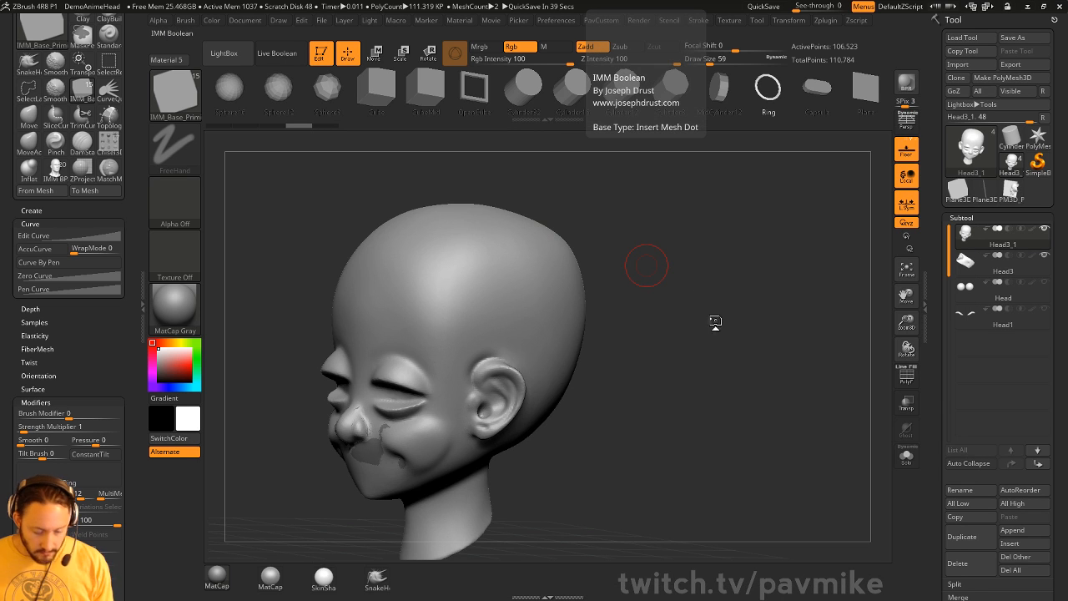
{"action": "key", "text": "m"}
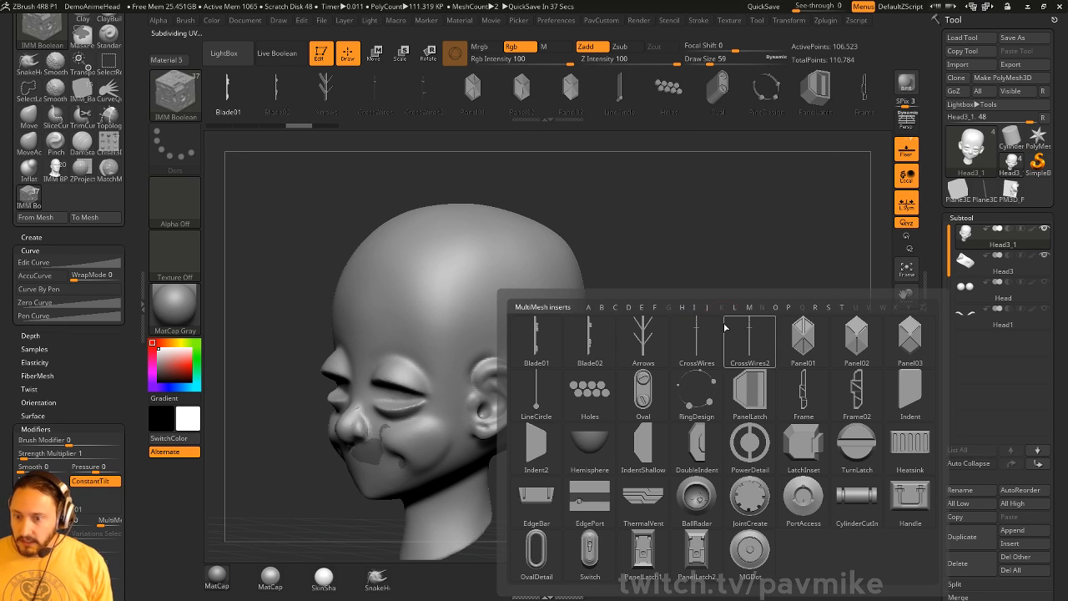
{"action": "left_click", "coordinate": [770, 380]}
- Hide the Head3 face-patch subtool and draw the blade insert onto the head
{"action": "left_click", "coordinate": [1043, 229]}
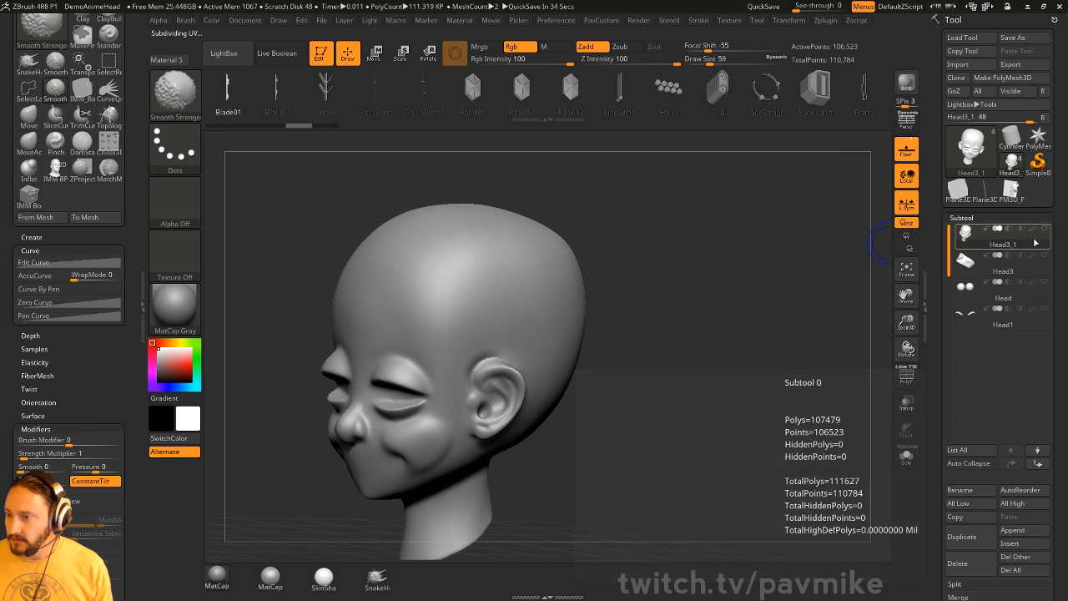
{"action": "left_click_drag", "start_coordinate": [783, 310], "coordinate": [780, 332]}
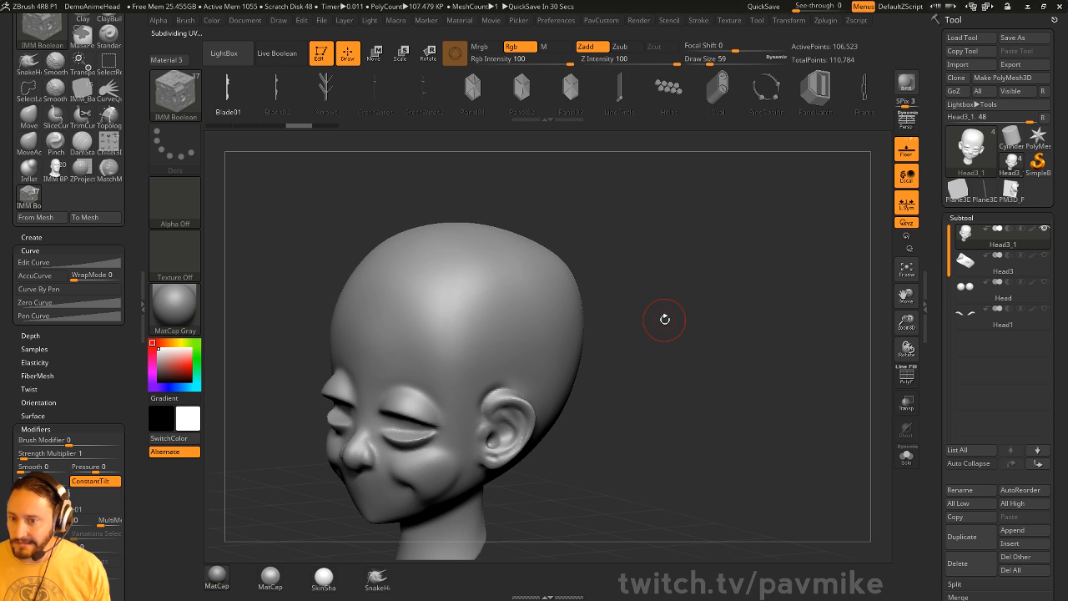
{"action": "left_click_drag", "start_coordinate": [519, 301], "coordinate": [528, 365]}
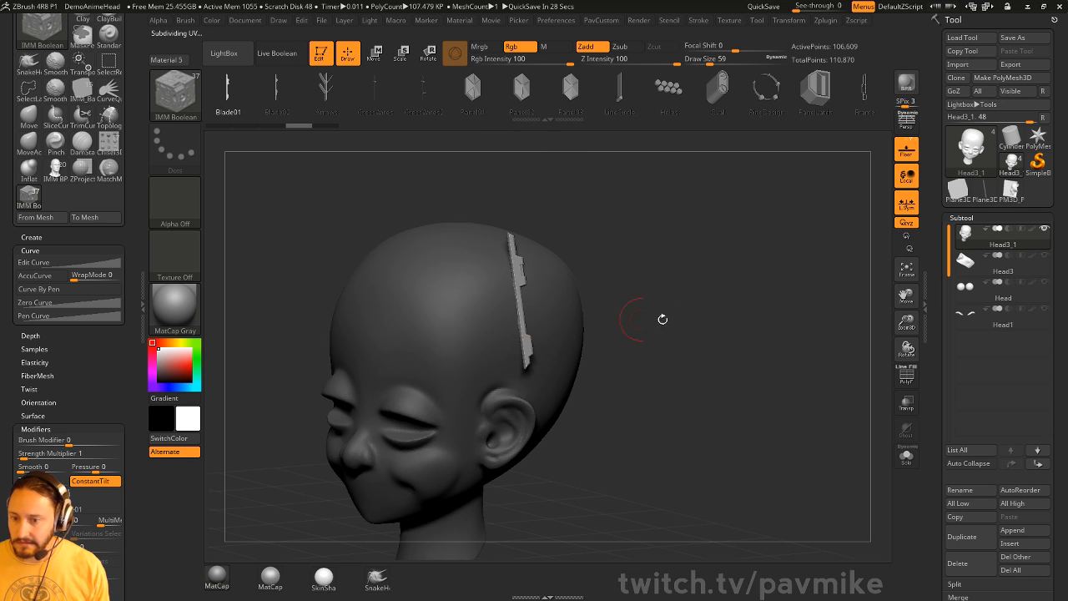
- Cycle the insert through Frame, Frame02 and Indent shapes, settling on Indent2 panels
{"action": "key", "text": "w"}
{"action": "left_click", "coordinate": [862, 88]}
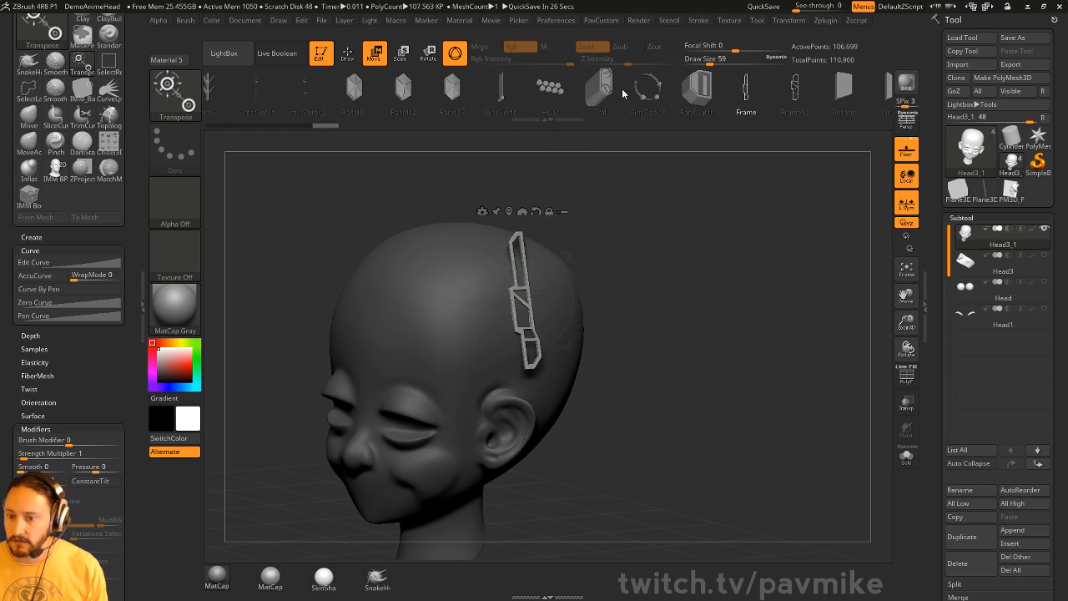
{"action": "left_click", "coordinate": [760, 86]}
{"action": "left_click", "coordinate": [766, 89]}
{"action": "left_click", "coordinate": [605, 89]}
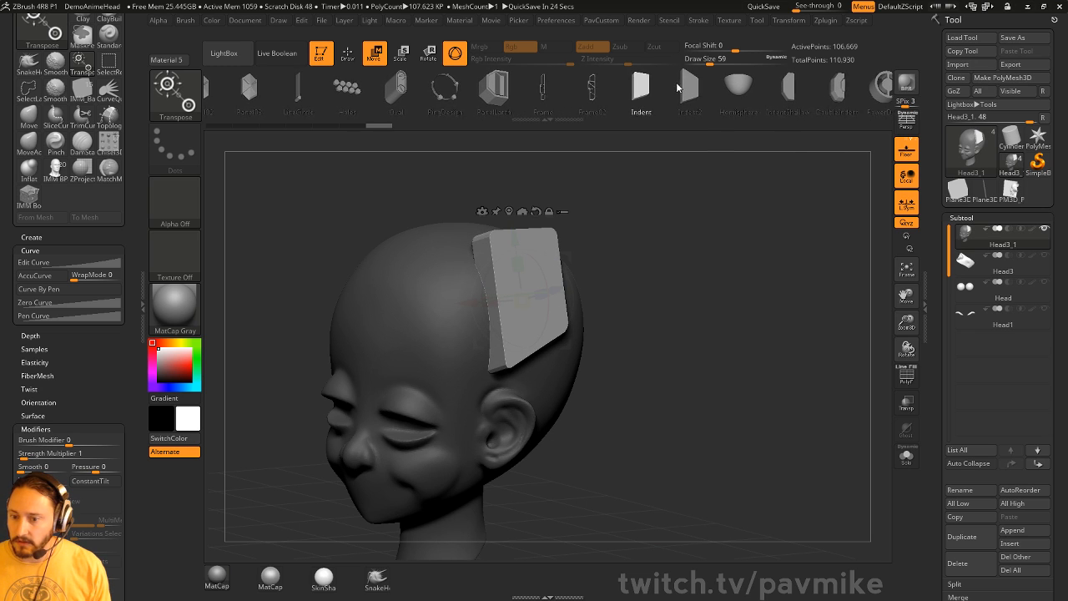
{"action": "left_click", "coordinate": [680, 88]}
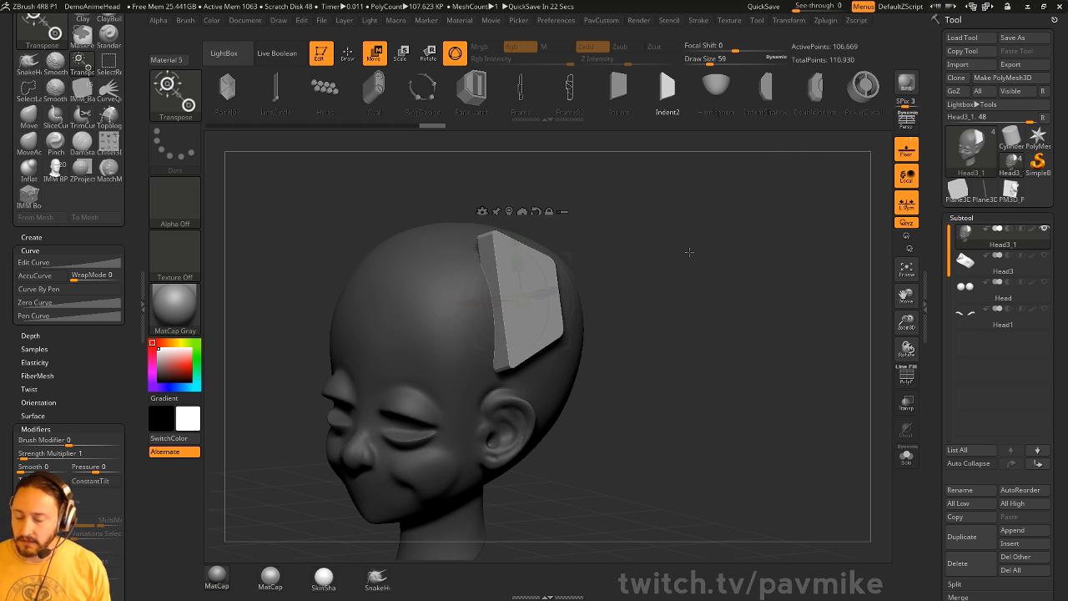
{"action": "left_click_drag", "start_coordinate": [689, 252], "coordinate": [712, 315]}
{"action": "left_click_drag", "start_coordinate": [681, 96], "coordinate": [726, 98]}
{"action": "left_click", "coordinate": [714, 97]}
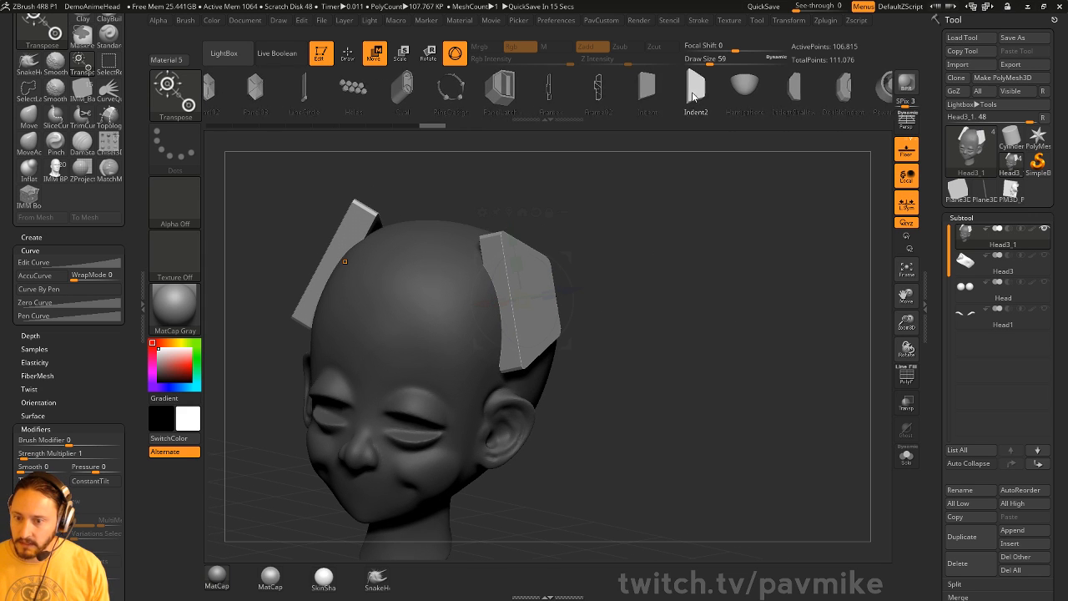
- Split the masked Indent2 panels into new subtool Head3_2 and select it
{"action": "key", "text": "space"}
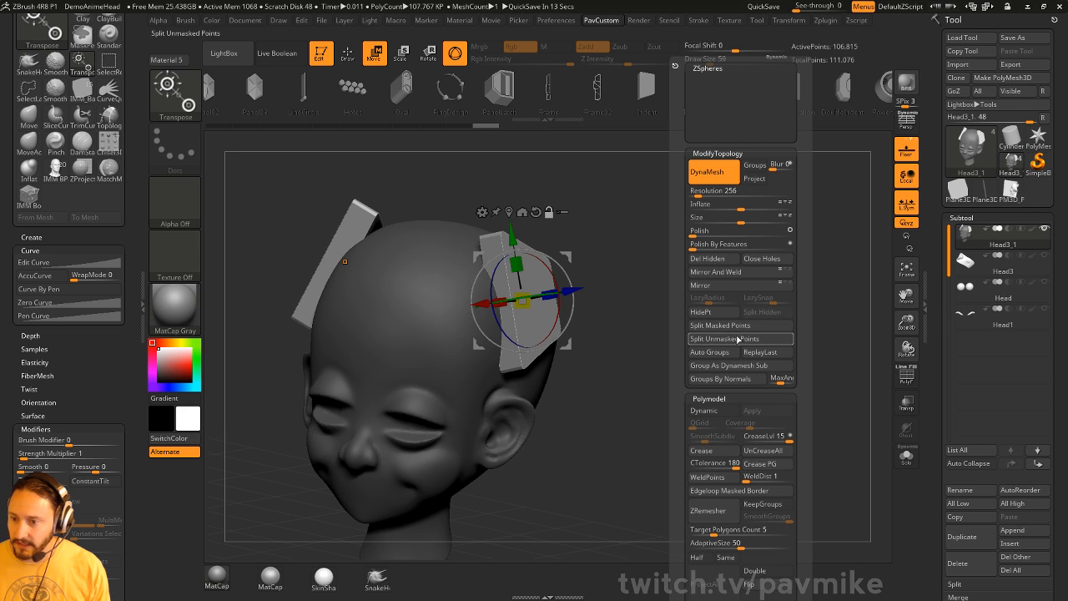
{"action": "left_click", "coordinate": [733, 326]}
{"action": "key", "text": "q"}
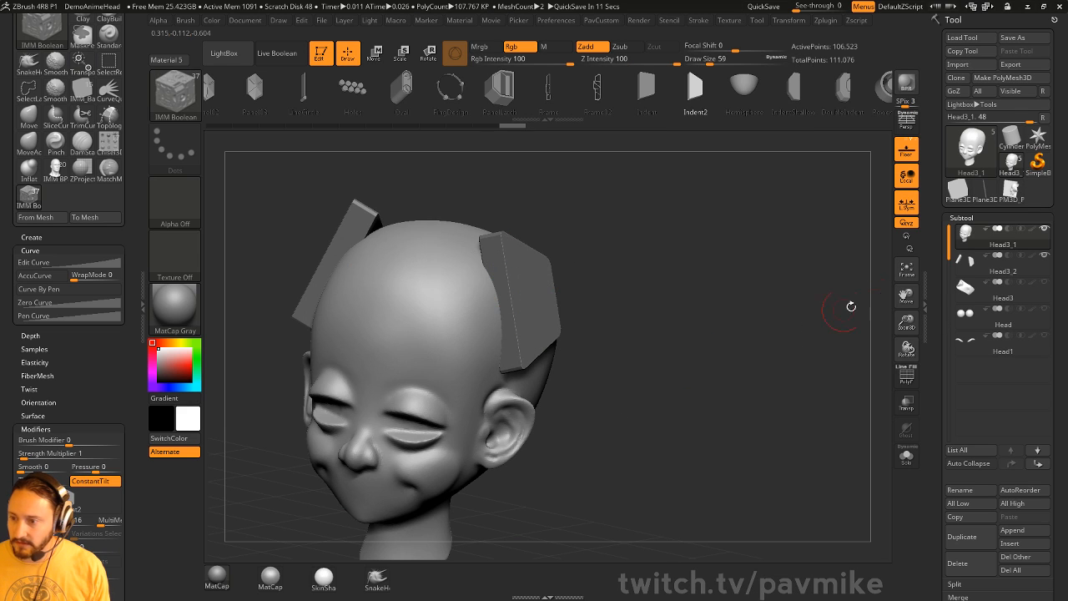
{"action": "left_click", "coordinate": [995, 267]}
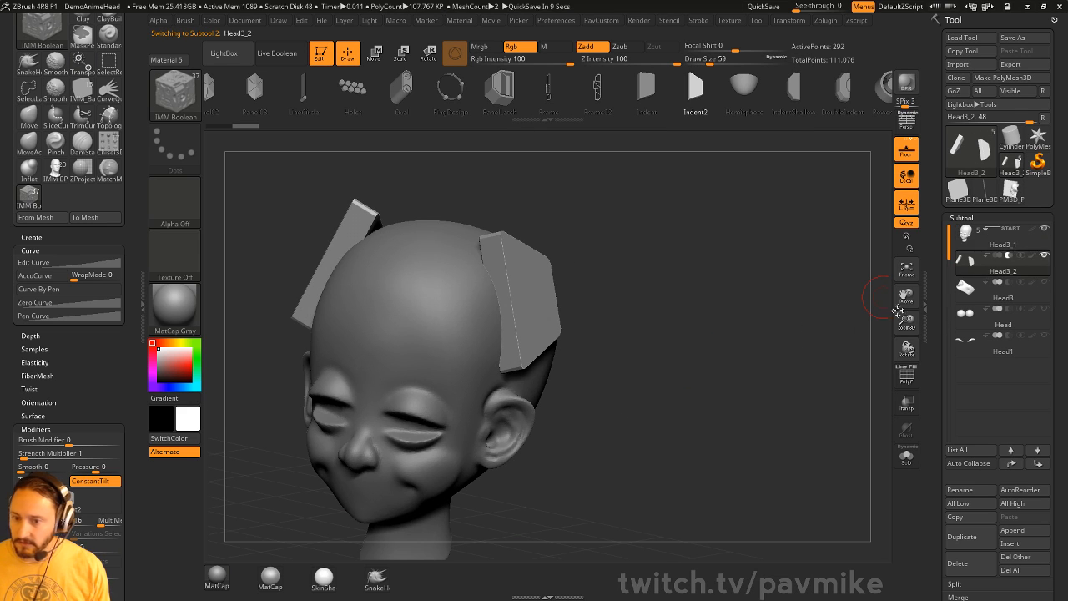
- Turn on Live Boolean and push the panel deeper into the skull along its Z axis
{"action": "key", "text": "shift+b"}
{"action": "mouse_move", "coordinate": [714, 341]}
{"action": "left_mouse_down"}
{"action": "mouse_move", "coordinate": [734, 339]}
{"action": "mouse_move", "coordinate": [713, 327]}
{"action": "left_mouse_up"}
{"action": "key", "text": "w"}
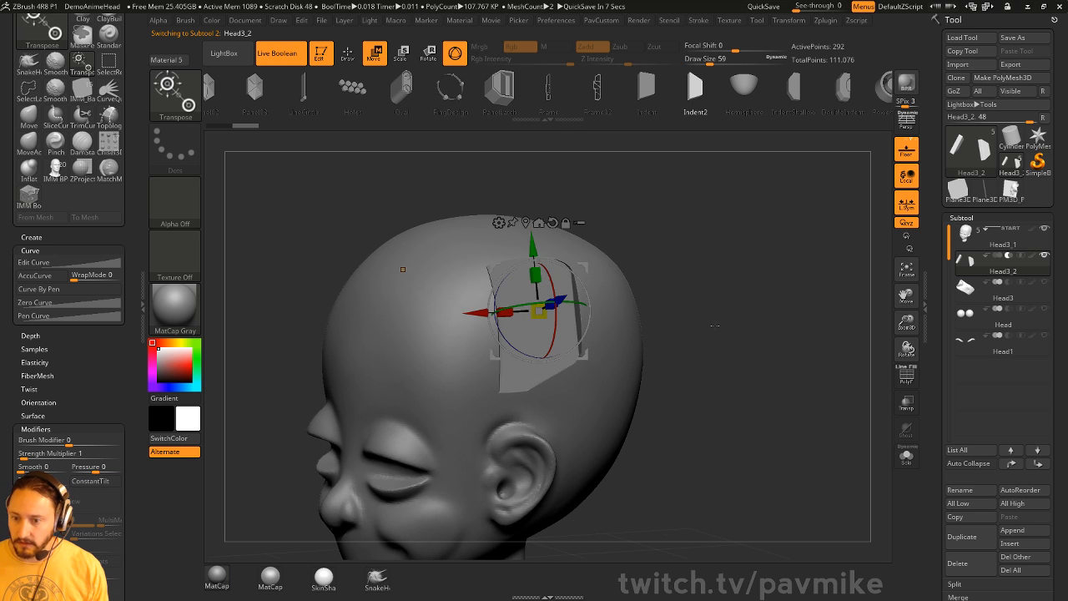
{"action": "left_click_drag", "start_coordinate": [626, 288], "coordinate": [661, 271]}
{"action": "left_click_drag", "start_coordinate": [588, 306], "coordinate": [575, 308]}
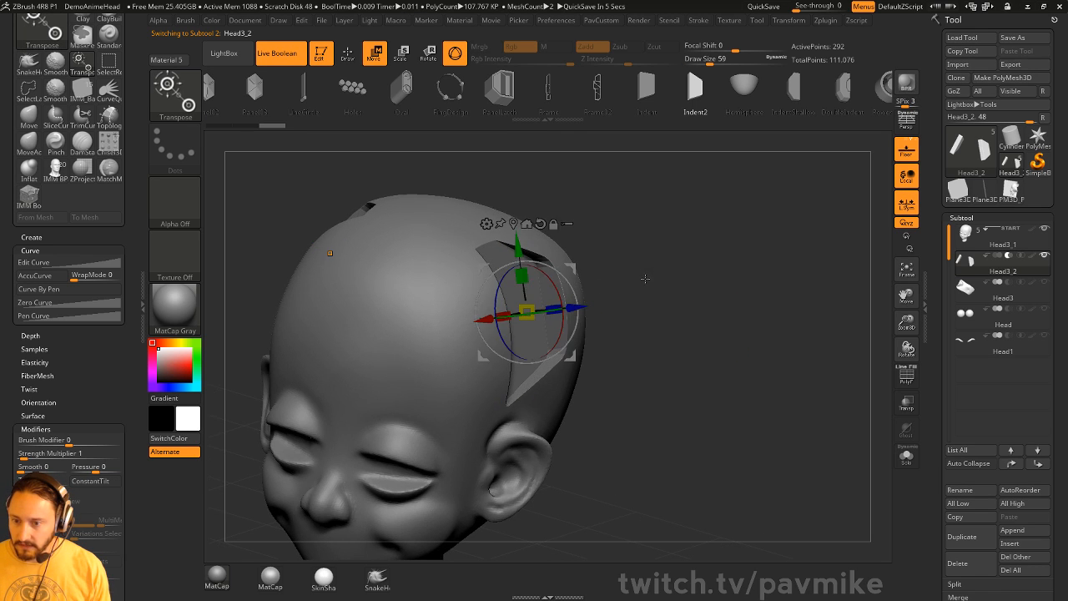
{"action": "left_click_drag", "start_coordinate": [643, 279], "coordinate": [596, 257]}
{"action": "left_click_drag", "start_coordinate": [618, 229], "coordinate": [671, 236]}
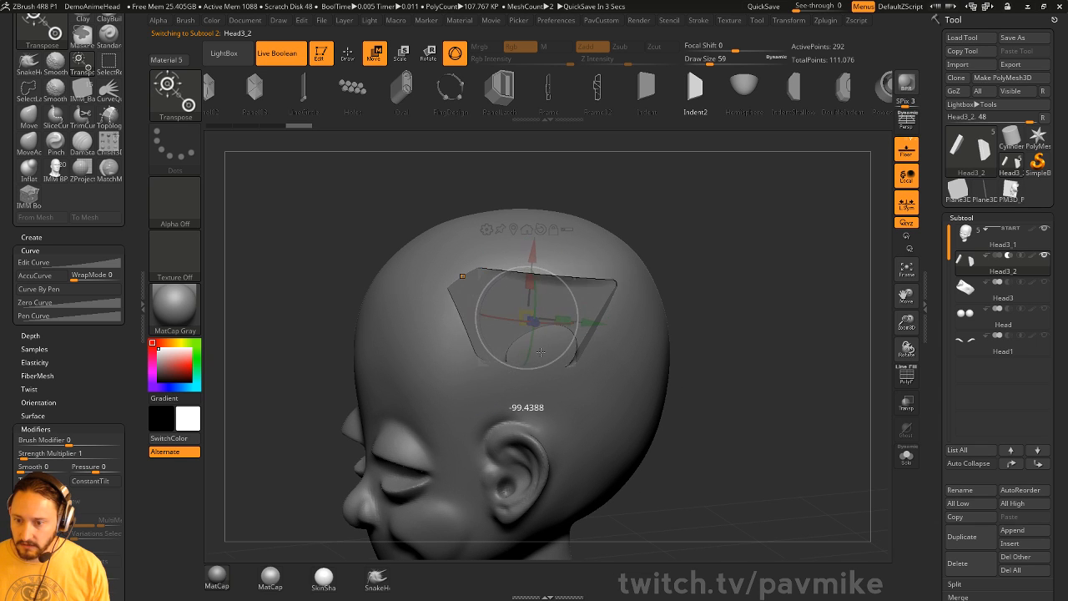
{"action": "left_click_drag", "start_coordinate": [617, 200], "coordinate": [674, 257]}
{"action": "left_click_drag", "start_coordinate": [594, 333], "coordinate": [599, 336]}
{"action": "key", "text": "q"}
- Switch to the Move brush with the brush size at 257
{"action": "mouse_move", "coordinate": [711, 293]}
{"action": "left_mouse_down"}
{"action": "mouse_move", "coordinate": [665, 258]}
{"action": "mouse_move", "coordinate": [711, 299]}
{"action": "left_mouse_up"}
{"action": "key", "text": "s"}
{"action": "left_click_drag", "start_coordinate": [529, 322], "coordinate": [554, 324]}
{"action": "key", "text": "b"}
{"action": "key", "text": "m"}
{"action": "key", "text": "v"}
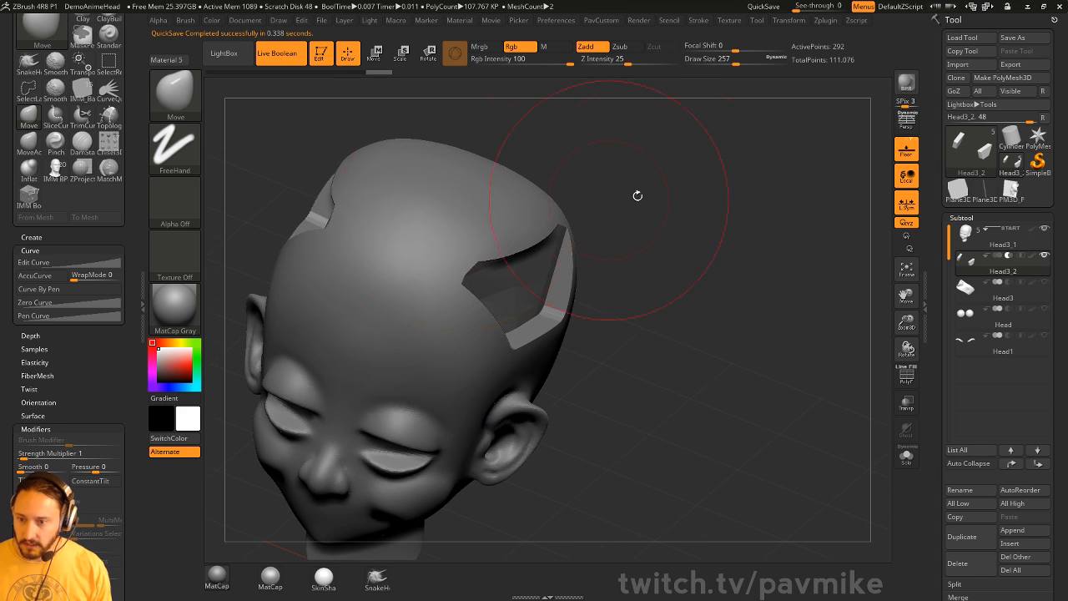
- Pull the panel's corners and lower right edge into shape, shrinking the Move brush from 437 to 268
{"action": "mouse_move", "coordinate": [637, 195]}
{"action": "left_mouse_down"}
{"action": "mouse_move", "coordinate": [689, 120]}
{"action": "mouse_move", "coordinate": [567, 274]}
{"action": "mouse_move", "coordinate": [589, 227]}
{"action": "left_mouse_up"}
{"action": "right_click_drag", "start_coordinate": [589, 231], "coordinate": [524, 364]}
{"action": "key", "text": "s"}
{"action": "mouse_move", "coordinate": [522, 367]}
{"action": "left_mouse_down"}
{"action": "mouse_move", "coordinate": [539, 368]}
{"action": "mouse_move", "coordinate": [543, 384]}
{"action": "left_mouse_up"}
{"action": "key", "text": "s"}
{"action": "mouse_move", "coordinate": [665, 326]}
{"action": "left_mouse_down"}
{"action": "mouse_move", "coordinate": [765, 313]}
{"action": "mouse_move", "coordinate": [643, 336]}
{"action": "left_mouse_up"}
{"action": "key", "text": "s"}
{"action": "left_click_drag", "start_coordinate": [459, 388], "coordinate": [448, 388]}
{"action": "left_click_drag", "start_coordinate": [424, 363], "coordinate": [434, 371]}
{"action": "left_click_drag", "start_coordinate": [561, 257], "coordinate": [579, 316]}
{"action": "left_click_drag", "start_coordinate": [428, 372], "coordinate": [439, 386]}
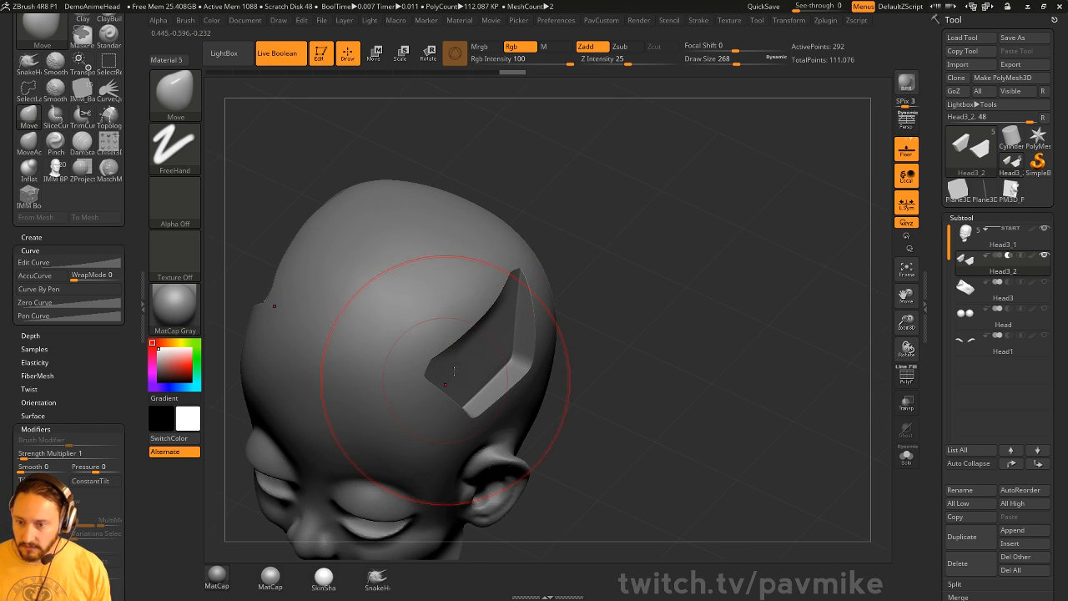
{"action": "mouse_move", "coordinate": [732, 299]}
{"action": "left_mouse_down"}
{"action": "mouse_move", "coordinate": [726, 263]}
{"action": "mouse_move", "coordinate": [730, 295]}
{"action": "mouse_move", "coordinate": [721, 290]}
{"action": "left_mouse_up"}
- Pull the cutout's top corners down with the Move brush at size 338
{"action": "key", "text": "b"}
{"action": "key", "text": "s"}
{"action": "key", "text": "t"}
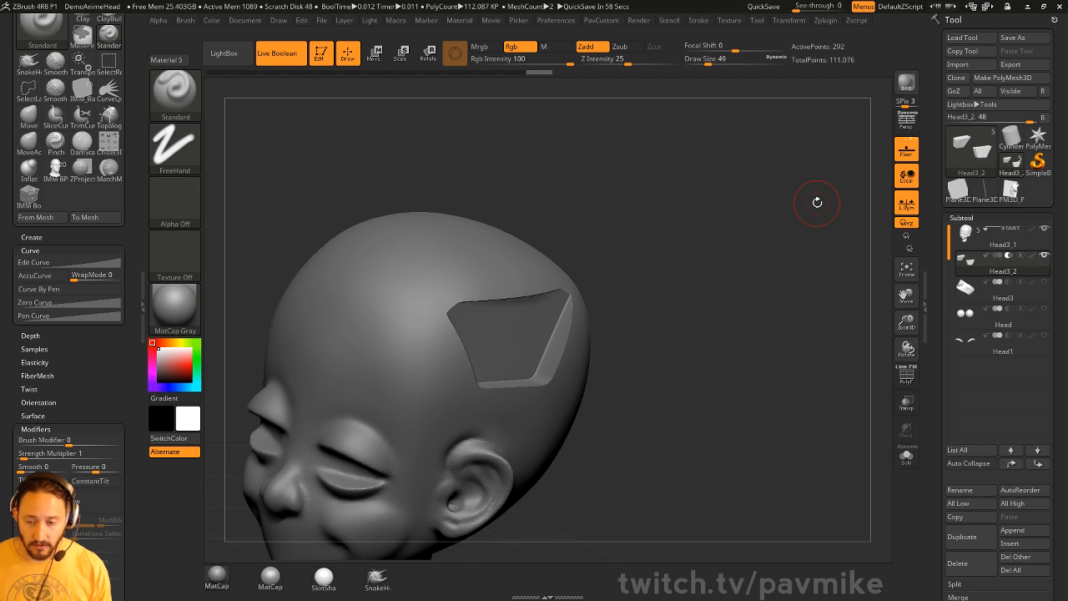
{"action": "mouse_move", "coordinate": [715, 237]}
{"action": "left_mouse_down"}
{"action": "mouse_move", "coordinate": [726, 262]}
{"action": "mouse_move", "coordinate": [751, 257]}
{"action": "mouse_move", "coordinate": [690, 241]}
{"action": "mouse_move", "coordinate": [648, 263]}
{"action": "left_mouse_up"}
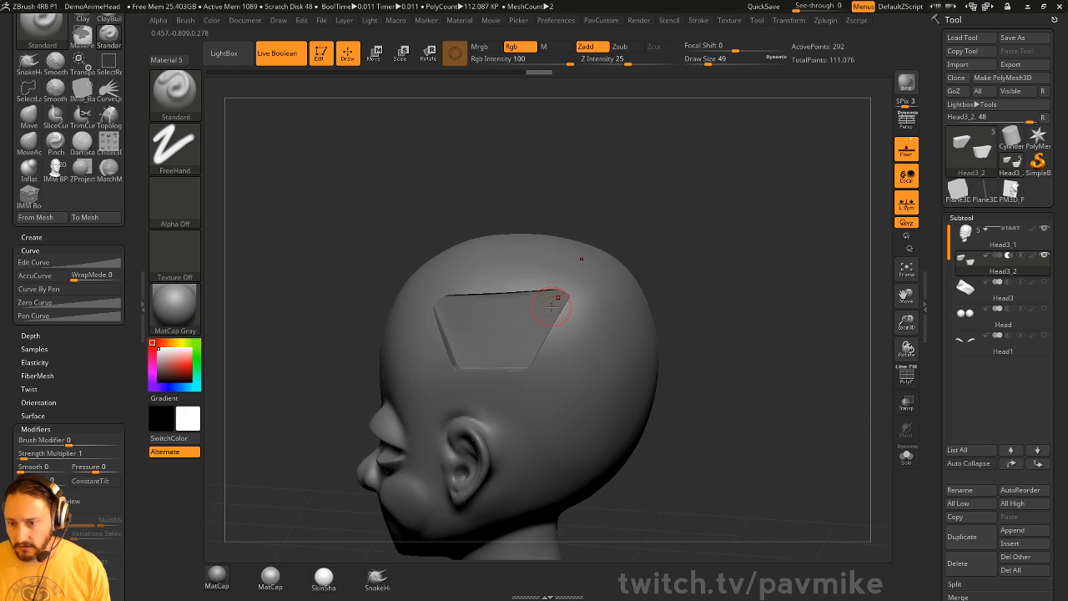
{"action": "key", "text": "s"}
{"action": "mouse_move", "coordinate": [560, 308]}
{"action": "left_mouse_down"}
{"action": "mouse_move", "coordinate": [589, 310]}
{"action": "mouse_move", "coordinate": [577, 310]}
{"action": "left_mouse_up"}
{"action": "key", "text": "b"}
{"action": "key", "text": "m"}
{"action": "key", "text": "v"}
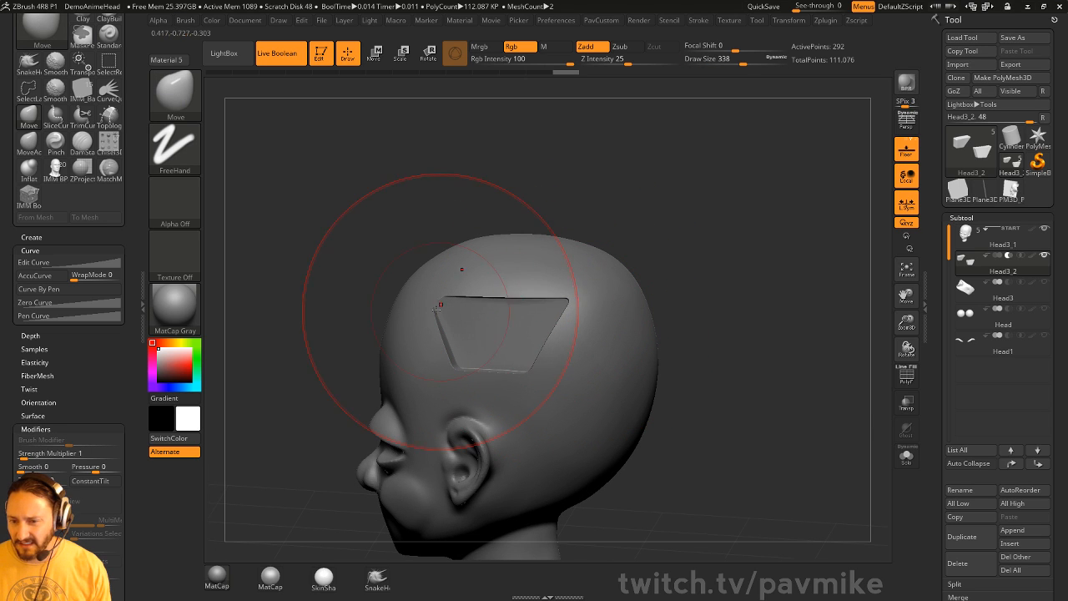
{"action": "left_click_drag", "start_coordinate": [442, 310], "coordinate": [426, 353]}
- Nudge the cutout's left corner and edge into place with brush sizes 239 then 202
{"action": "key", "text": "s"}
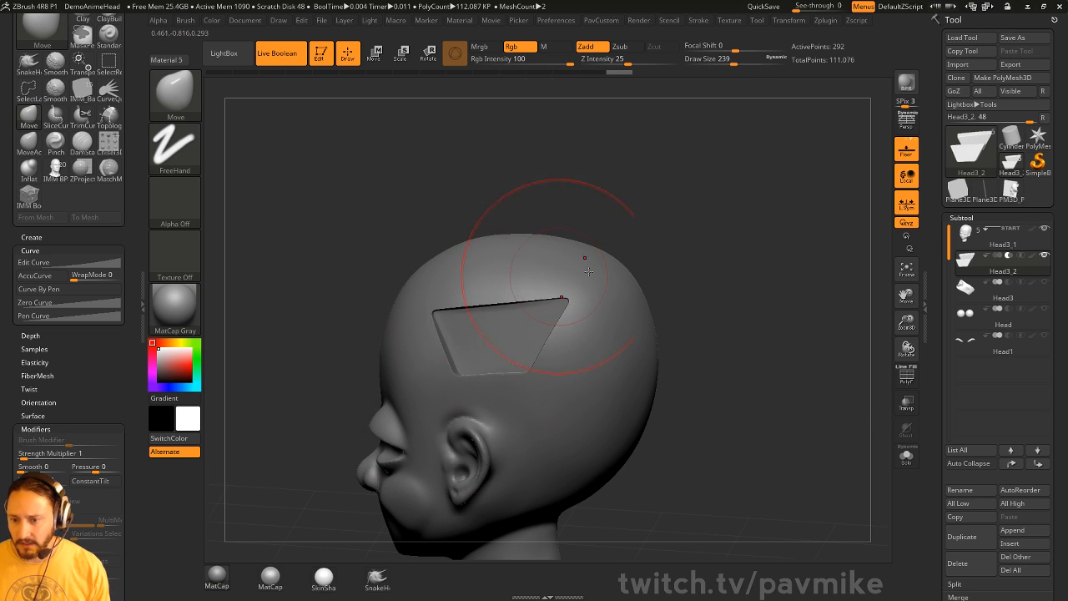
{"action": "left_click_drag", "start_coordinate": [669, 265], "coordinate": [698, 282]}
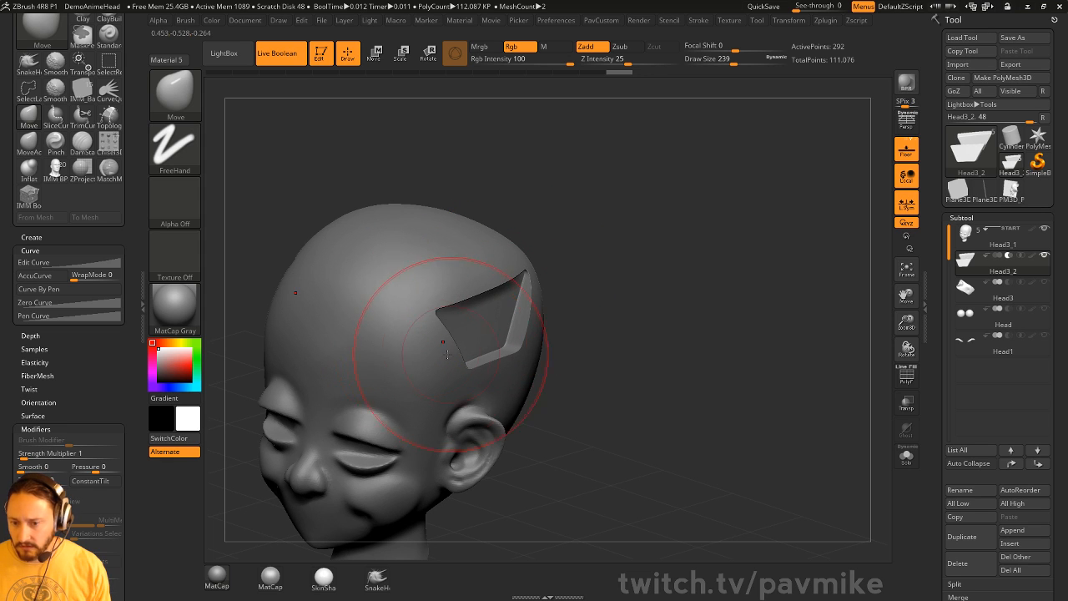
{"action": "left_click_drag", "start_coordinate": [449, 355], "coordinate": [445, 344]}
{"action": "left_click_drag", "start_coordinate": [622, 309], "coordinate": [586, 293]}
{"action": "key", "text": "s"}
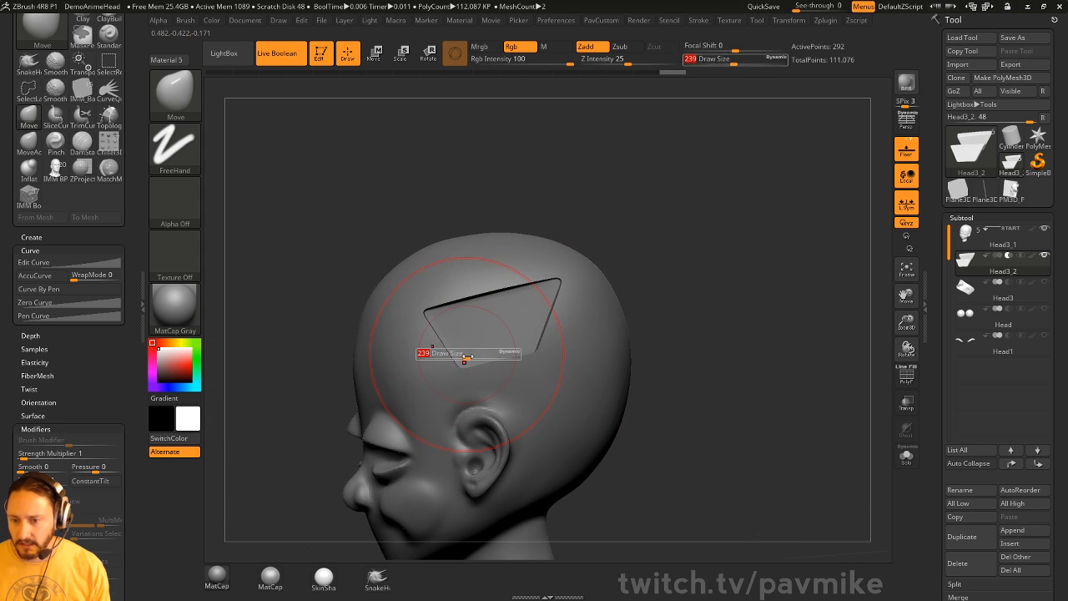
{"action": "mouse_move", "coordinate": [465, 357]}
{"action": "left_mouse_down"}
{"action": "mouse_move", "coordinate": [427, 360]}
{"action": "mouse_move", "coordinate": [436, 352]}
{"action": "left_mouse_up"}
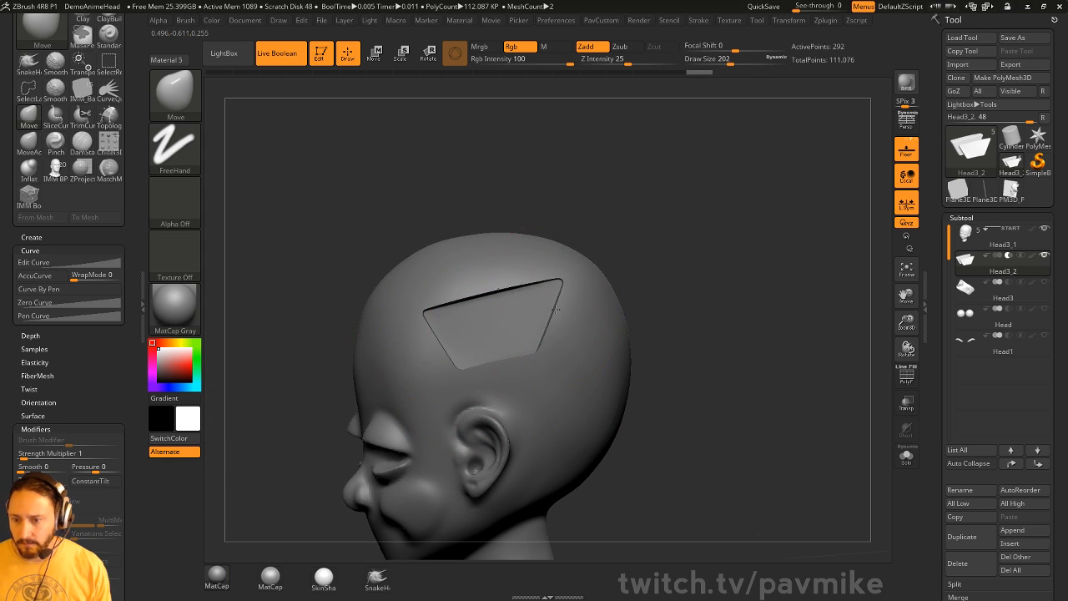
{"action": "left_click_drag", "start_coordinate": [556, 310], "coordinate": [558, 306]}
- Orbit around the head to check the cutout's shape from side and three-quarter views
{"action": "mouse_move", "coordinate": [618, 263]}
{"action": "left_mouse_down"}
{"action": "mouse_move", "coordinate": [648, 293]}
{"action": "mouse_move", "coordinate": [624, 288]}
{"action": "left_mouse_up"}
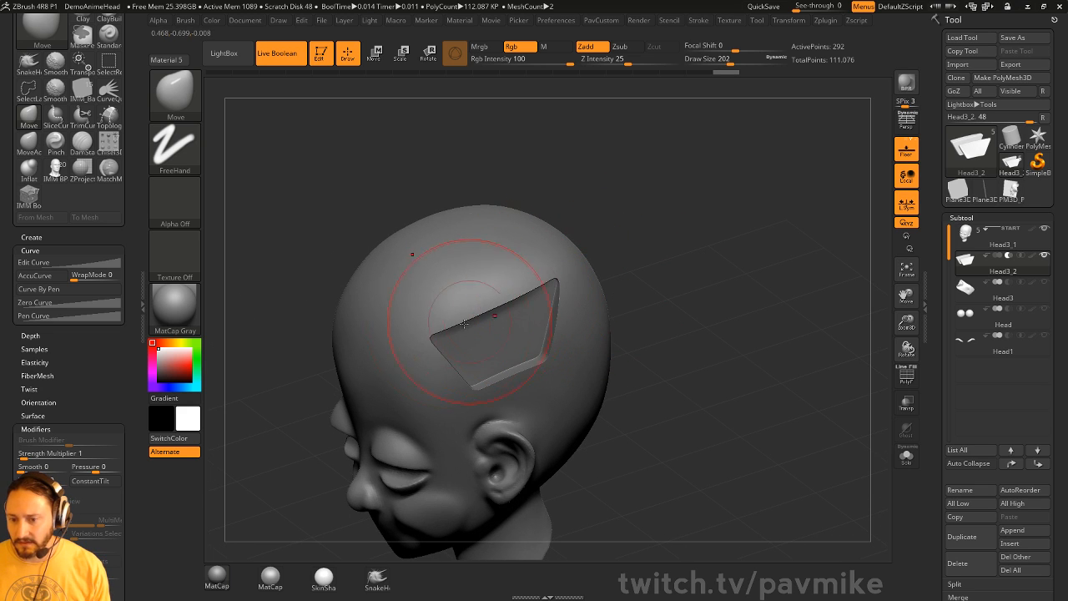
{"action": "left_click_drag", "start_coordinate": [544, 369], "coordinate": [609, 314]}
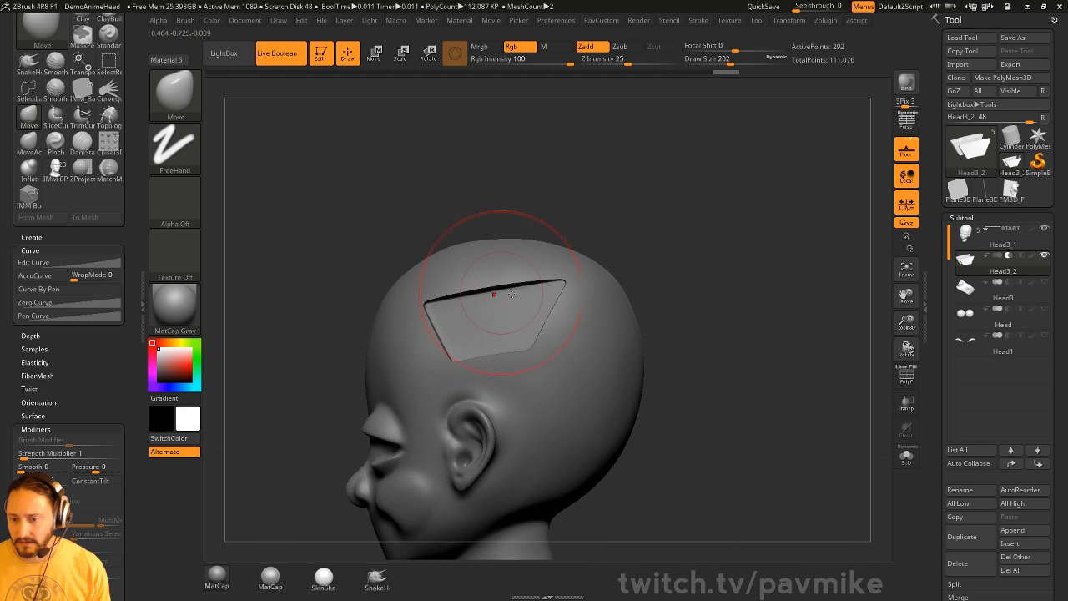
{"action": "left_click_drag", "start_coordinate": [576, 227], "coordinate": [598, 248]}
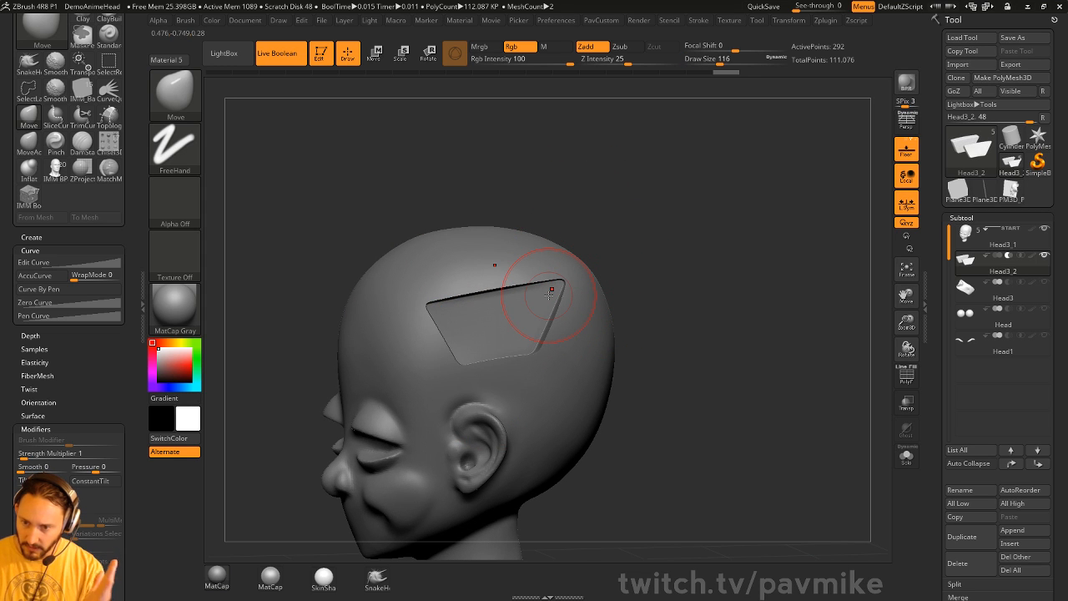
{"action": "mouse_move", "coordinate": [679, 165]}
{"action": "left_mouse_down"}
{"action": "mouse_move", "coordinate": [724, 173]}
{"action": "mouse_move", "coordinate": [723, 261]}
{"action": "mouse_move", "coordinate": [674, 269]}
{"action": "mouse_move", "coordinate": [647, 306]}
{"action": "mouse_move", "coordinate": [650, 351]}
{"action": "left_mouse_up"}
{"action": "key", "text": "w"}
{"action": "key", "text": "q"}
- Refine the cutout's edge, varying brush size through 299, 251, 128 and 192
{"action": "key", "text": "s"}
{"action": "left_click", "coordinate": [574, 351]}
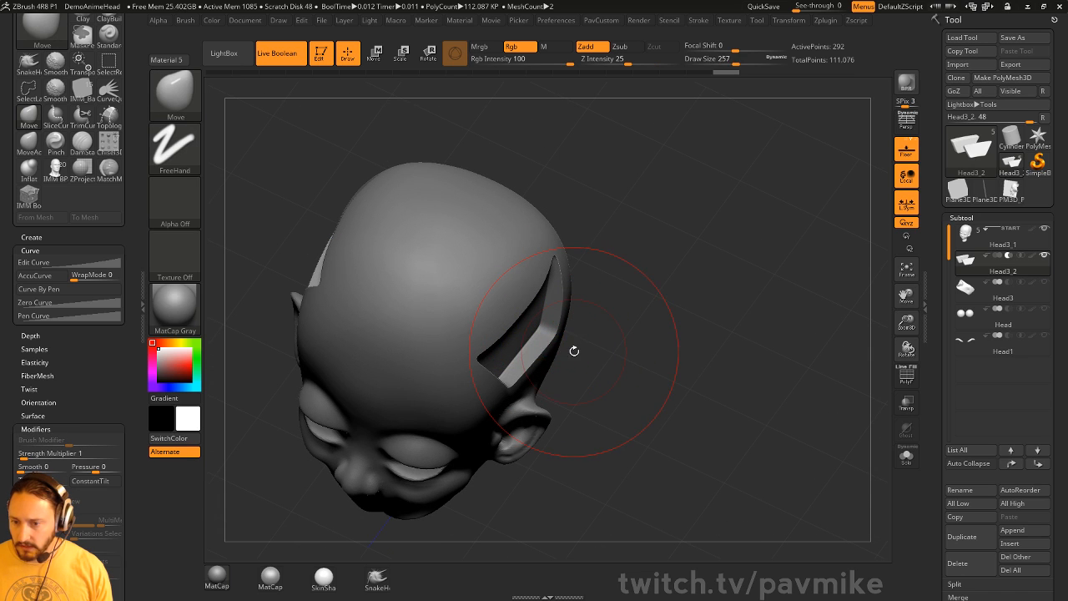
{"action": "key", "text": "s"}
{"action": "left_click", "coordinate": [537, 337]}
{"action": "left_click_drag", "start_coordinate": [536, 337], "coordinate": [554, 357]}
{"action": "key", "text": "s"}
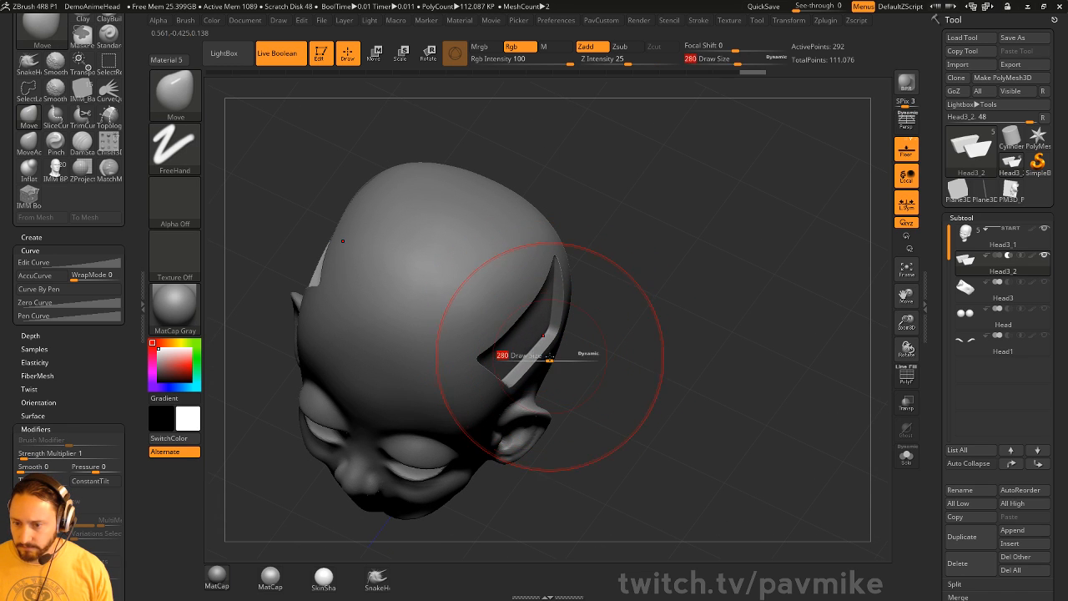
{"action": "left_click", "coordinate": [552, 357]}
{"action": "mouse_move", "coordinate": [606, 336]}
{"action": "left_mouse_down"}
{"action": "mouse_move", "coordinate": [663, 238]}
{"action": "mouse_move", "coordinate": [628, 255]}
{"action": "left_mouse_up"}
{"action": "key", "text": "s"}
{"action": "left_click", "coordinate": [645, 280]}
{"action": "mouse_move", "coordinate": [734, 234]}
{"action": "left_mouse_down", "text": "alt"}
{"action": "mouse_move", "coordinate": [717, 286]}
{"action": "mouse_move", "coordinate": [735, 312]}
{"action": "mouse_move", "coordinate": [724, 344]}
{"action": "left_mouse_up", "text": "alt"}
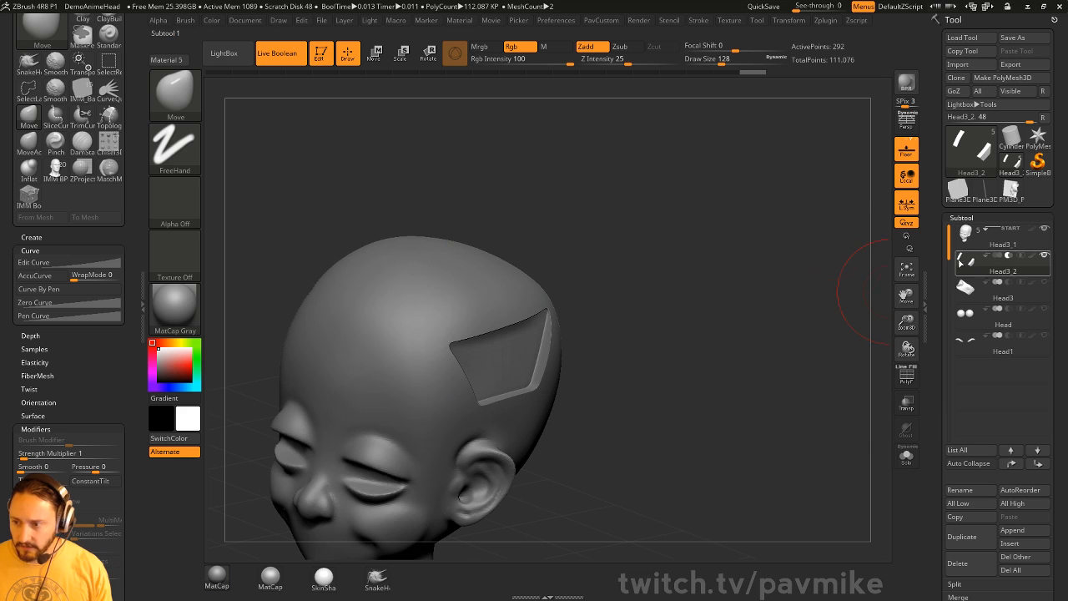
{"action": "key", "text": "s"}
{"action": "left_click", "coordinate": [541, 325]}
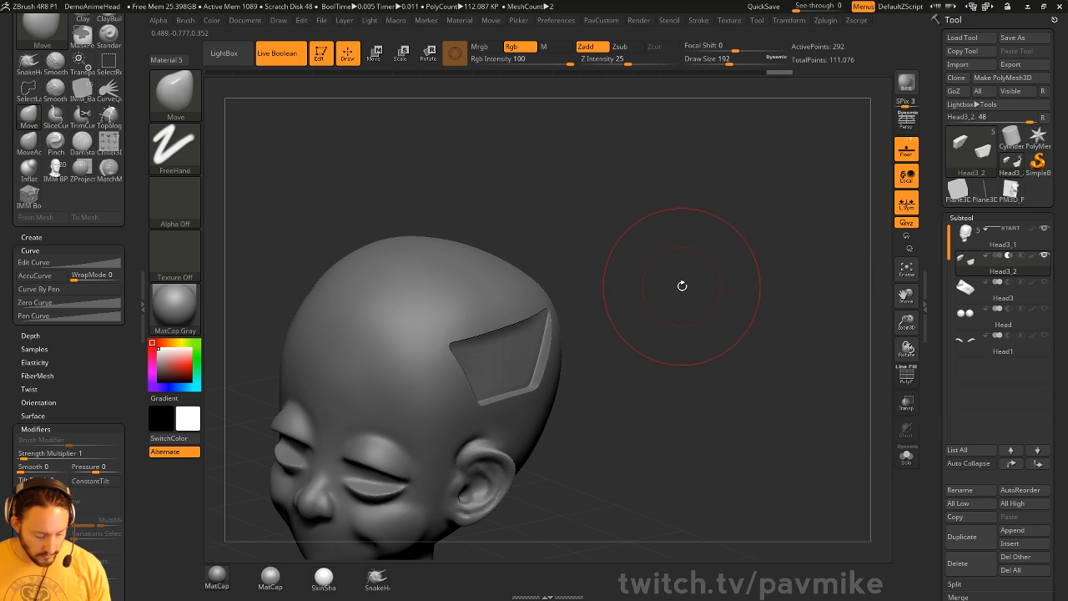
{"action": "key", "text": "b"}
{"action": "key", "text": "i"}
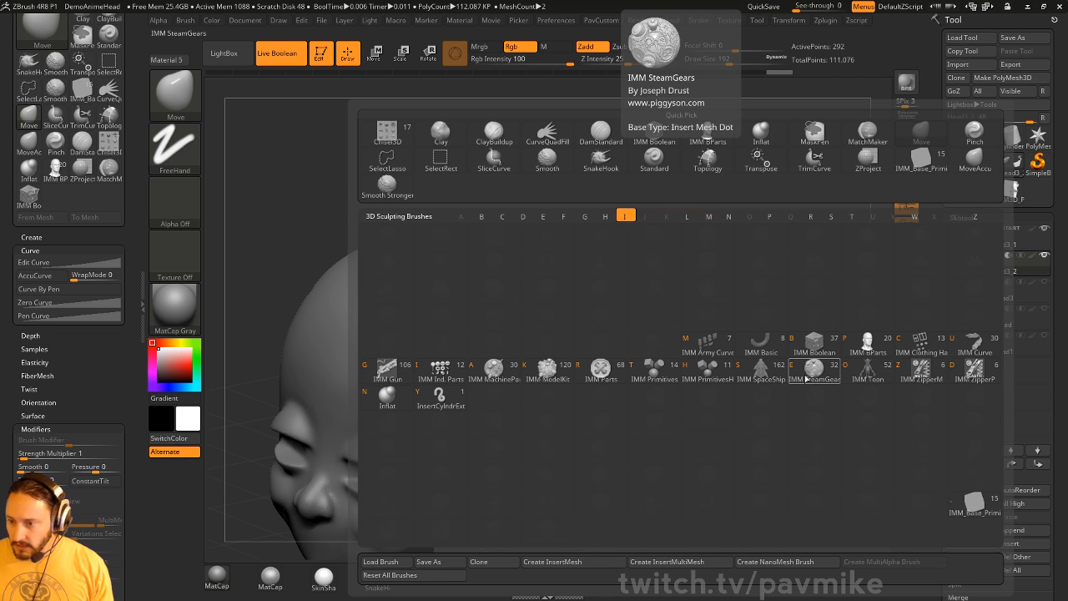
- Select the IMM ModelKit brush with the Holds_7 handle insert
{"action": "left_click", "coordinate": [814, 342]}
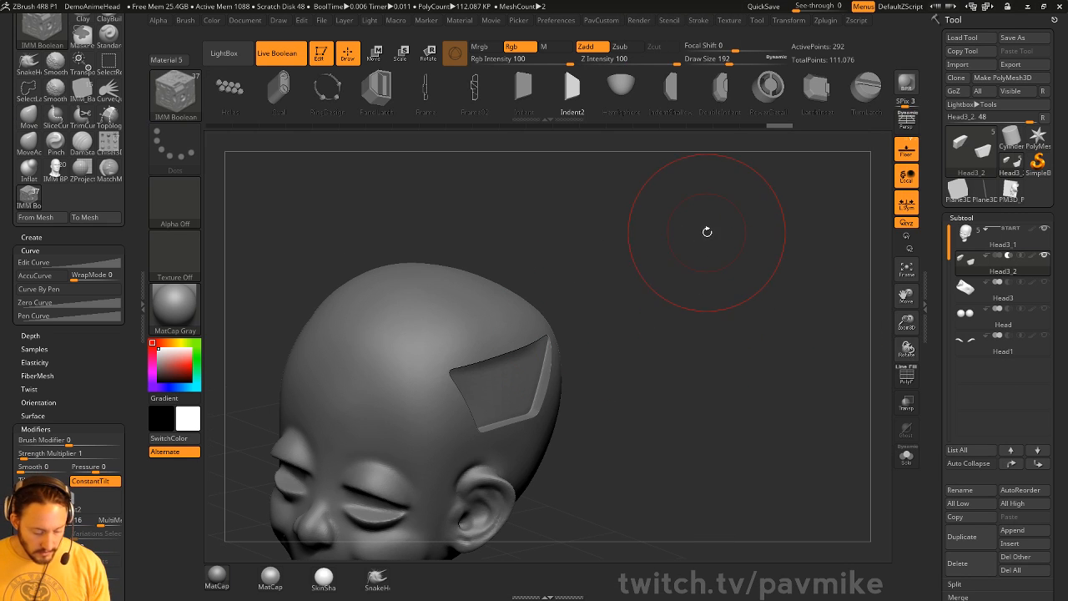
{"action": "key", "text": "m"}
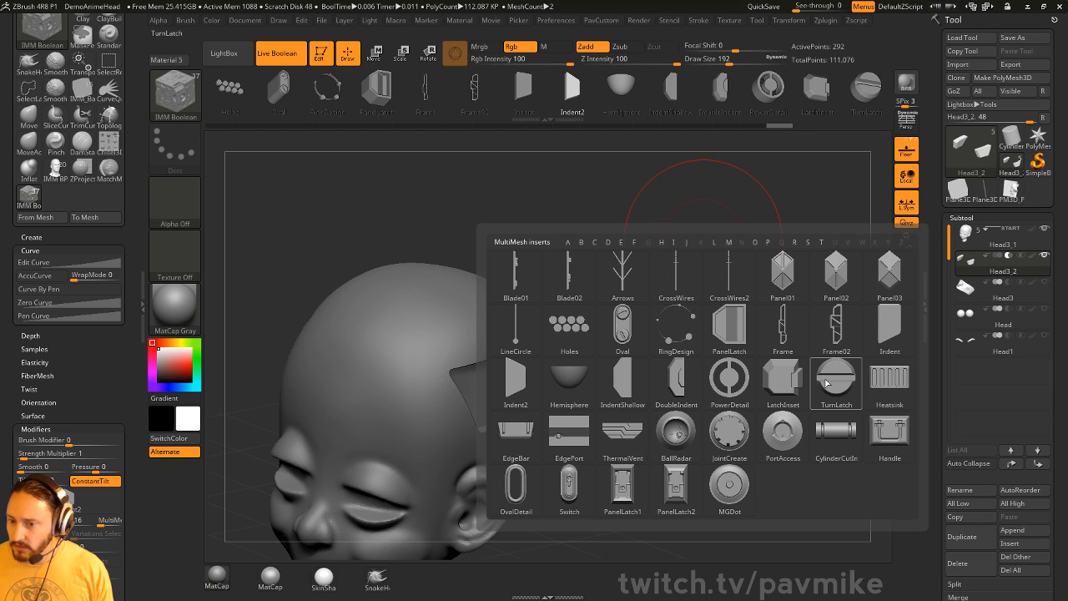
{"action": "left_click", "coordinate": [886, 429]}
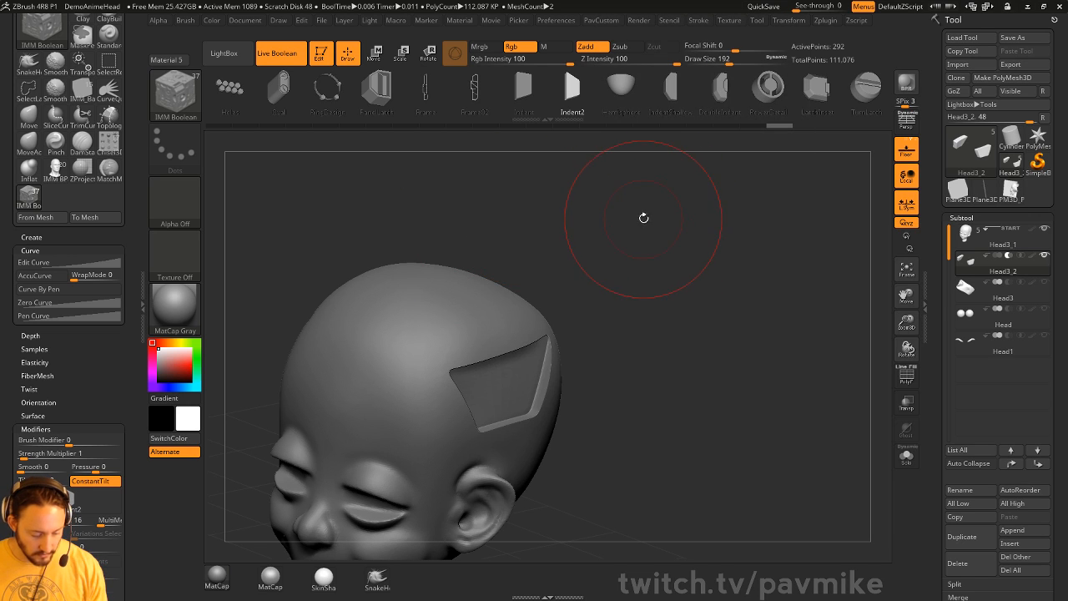
{"action": "key", "text": "b"}
{"action": "key", "text": "i"}
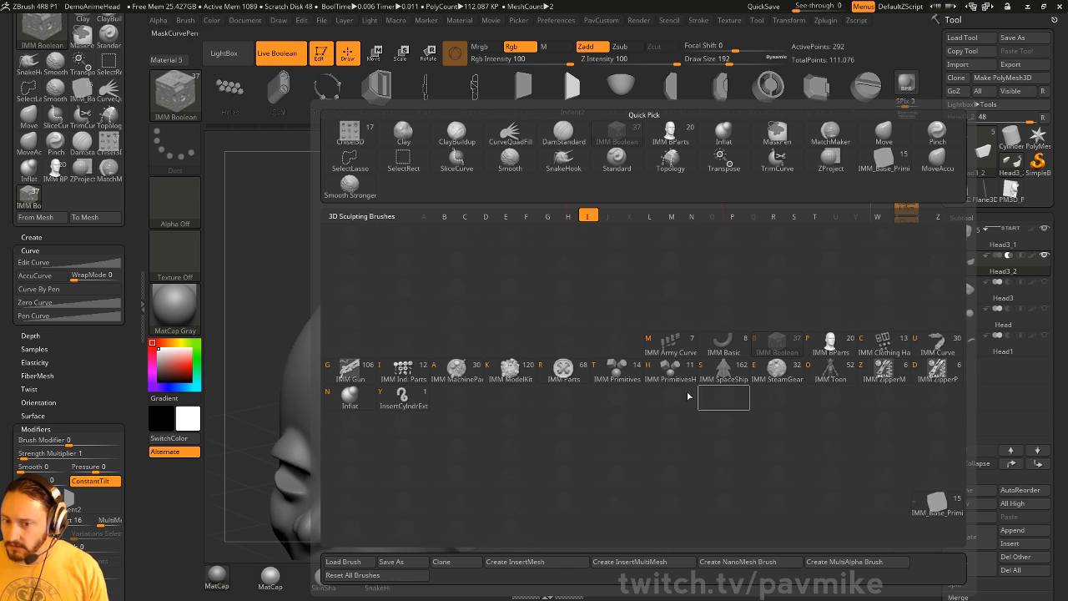
{"action": "left_click", "coordinate": [509, 388]}
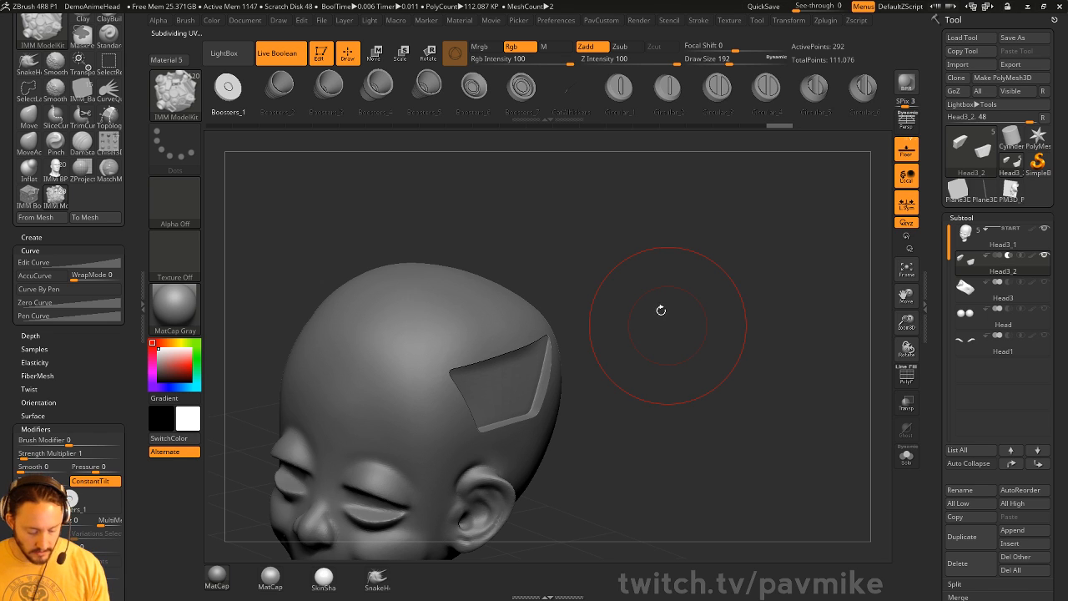
{"action": "key", "text": "m"}
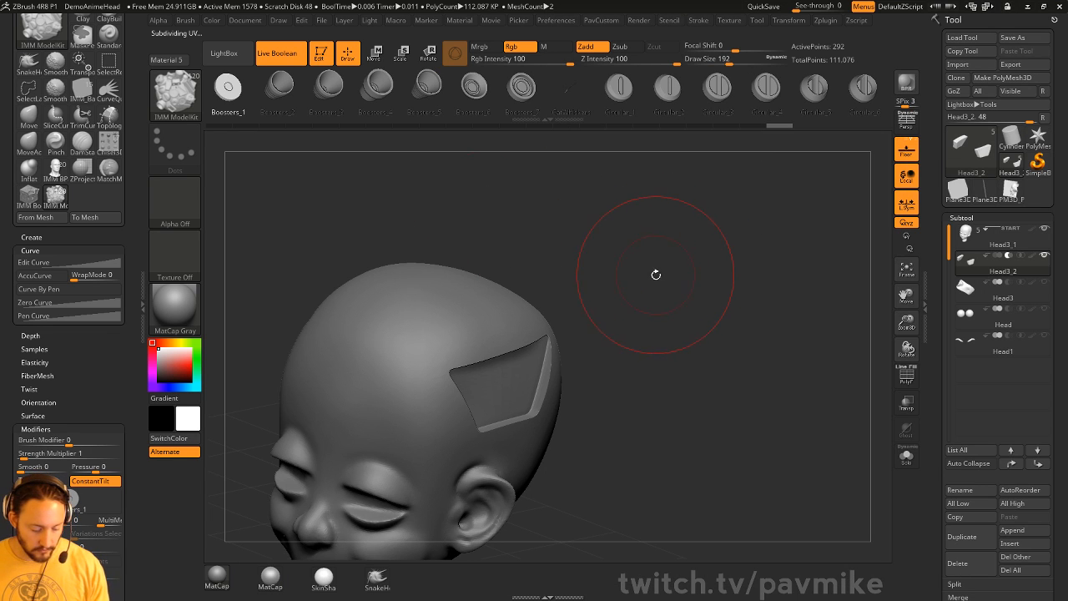
{"action": "key", "text": "m"}
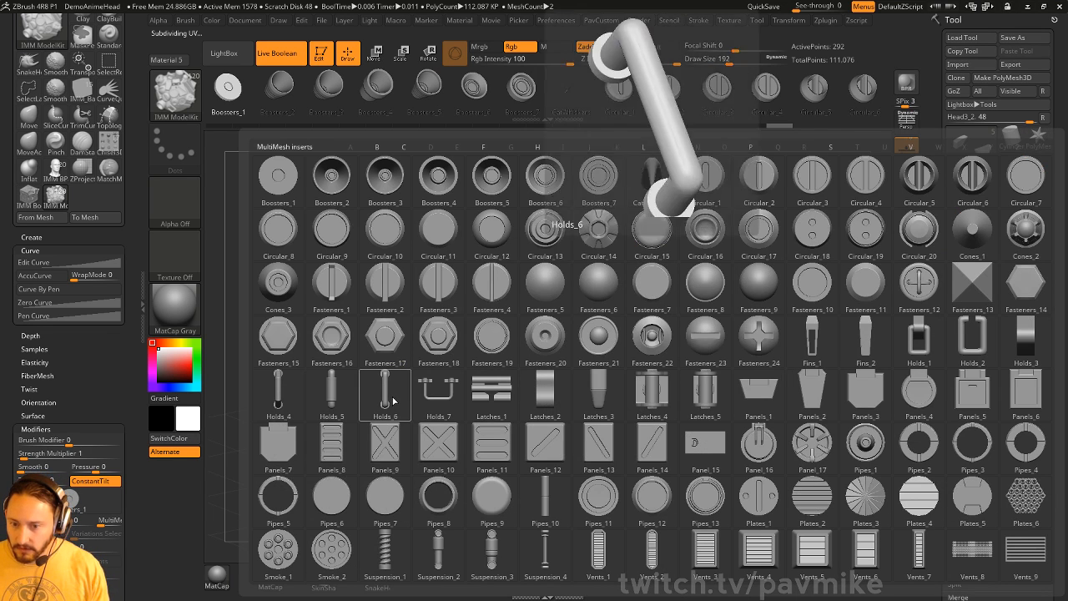
{"action": "left_click", "coordinate": [433, 398]}
- Place the Holds_7 handle on the head panel and split it into the new Head3_3 subtool
{"action": "left_click_drag", "start_coordinate": [670, 317], "coordinate": [567, 334]}
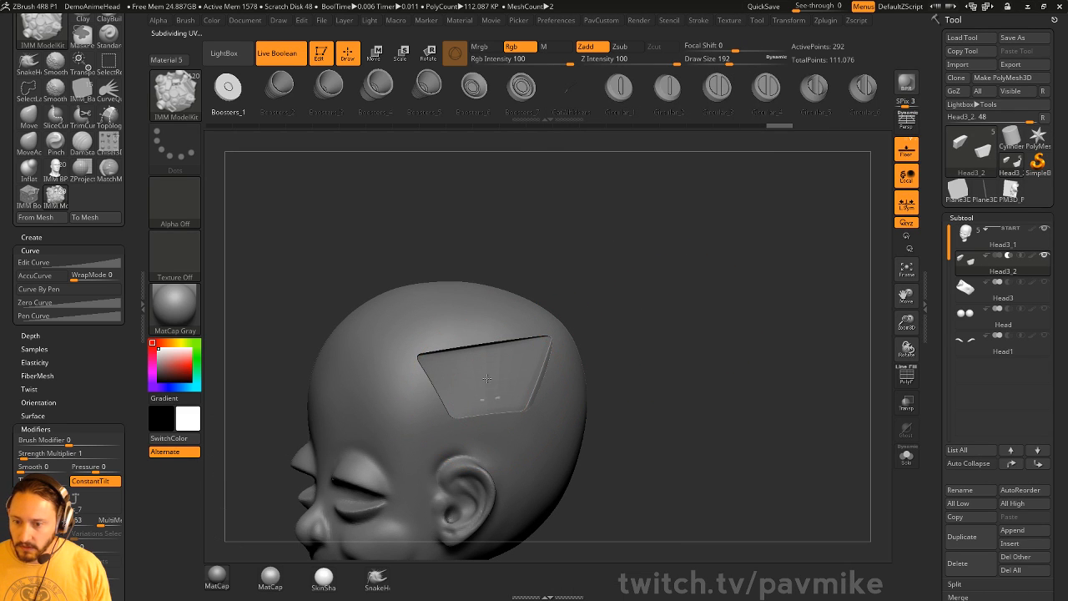
{"action": "left_click_drag", "start_coordinate": [484, 351], "coordinate": [484, 350]}
{"action": "left_click_drag", "start_coordinate": [607, 312], "coordinate": [640, 337]}
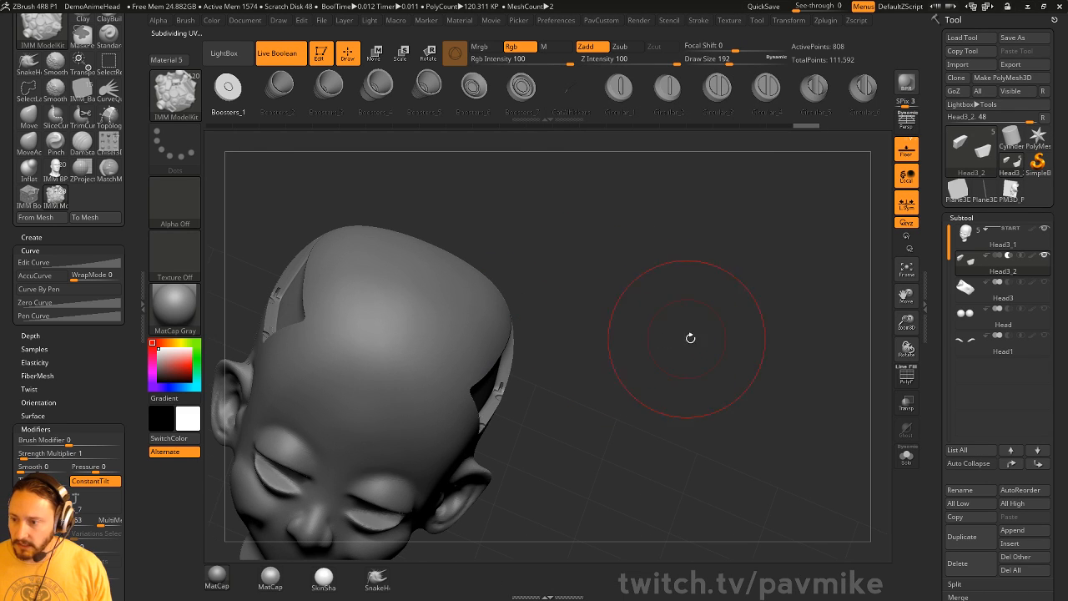
{"action": "key", "text": "grave"}
{"action": "left_click", "coordinate": [742, 344]}
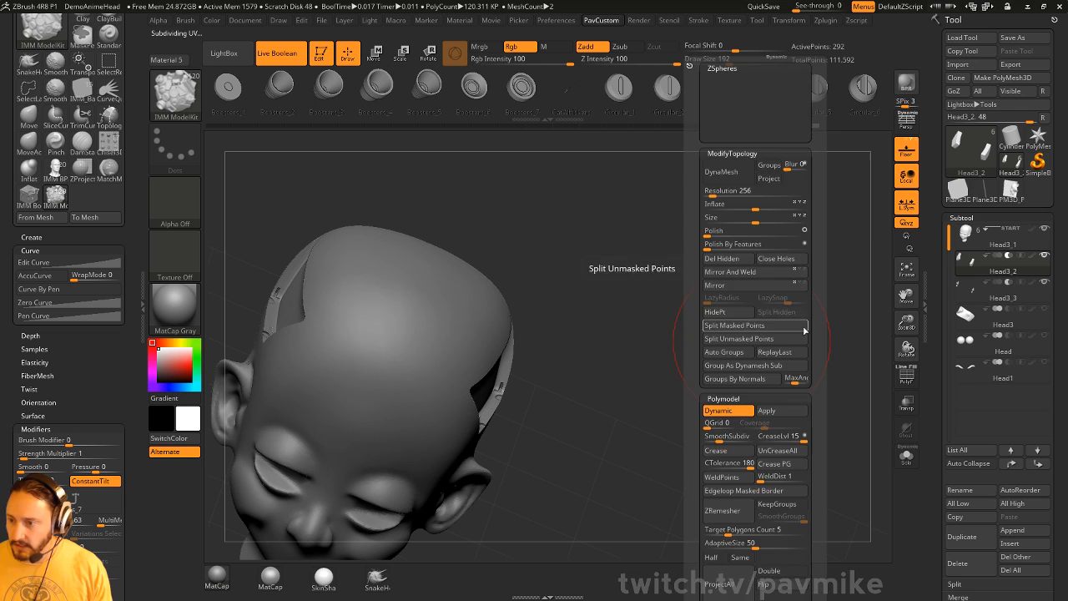
{"action": "left_click", "coordinate": [997, 285]}
- Make Head3_3 the active subtool and set its START boolean flag
{"action": "left_click_drag", "start_coordinate": [711, 357], "coordinate": [622, 361]}
{"action": "key", "text": "w"}
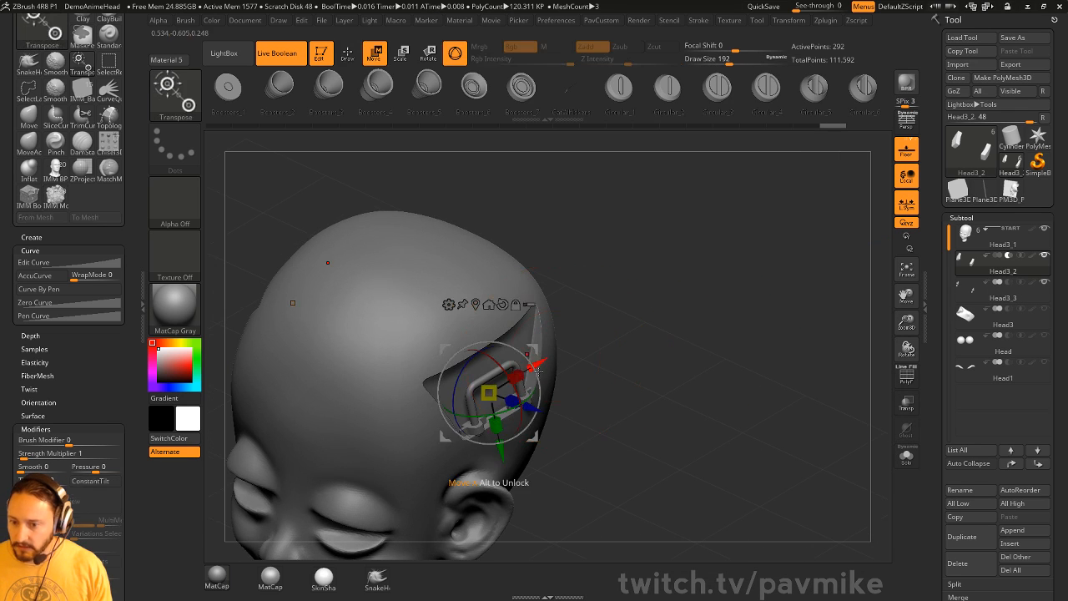
{"action": "left_click_drag", "start_coordinate": [503, 452], "coordinate": [498, 431]}
{"action": "key", "text": "ctrl+z"}
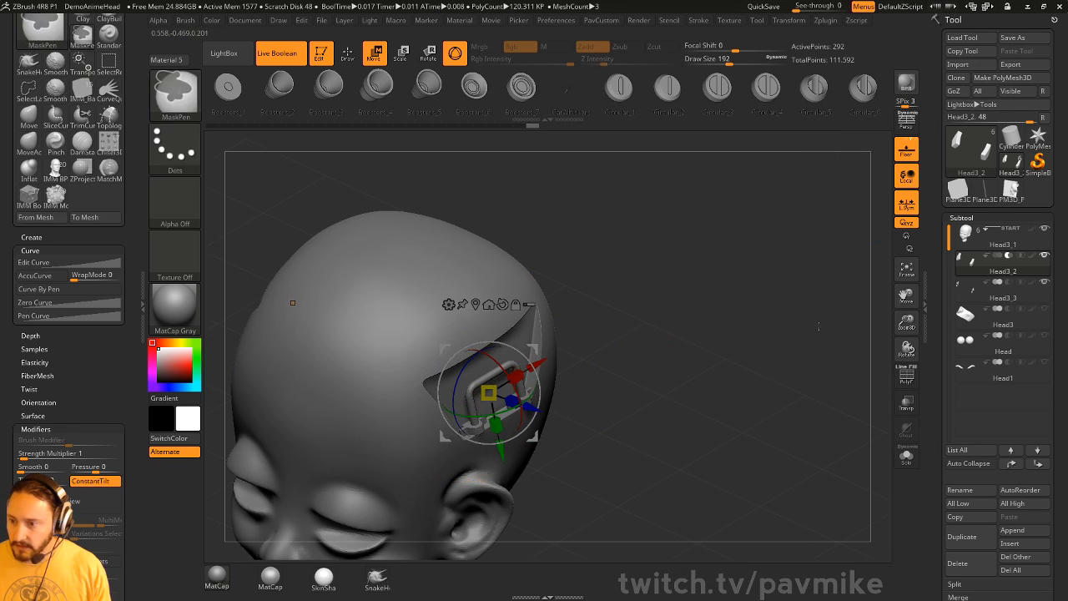
{"action": "left_click", "coordinate": [999, 298]}
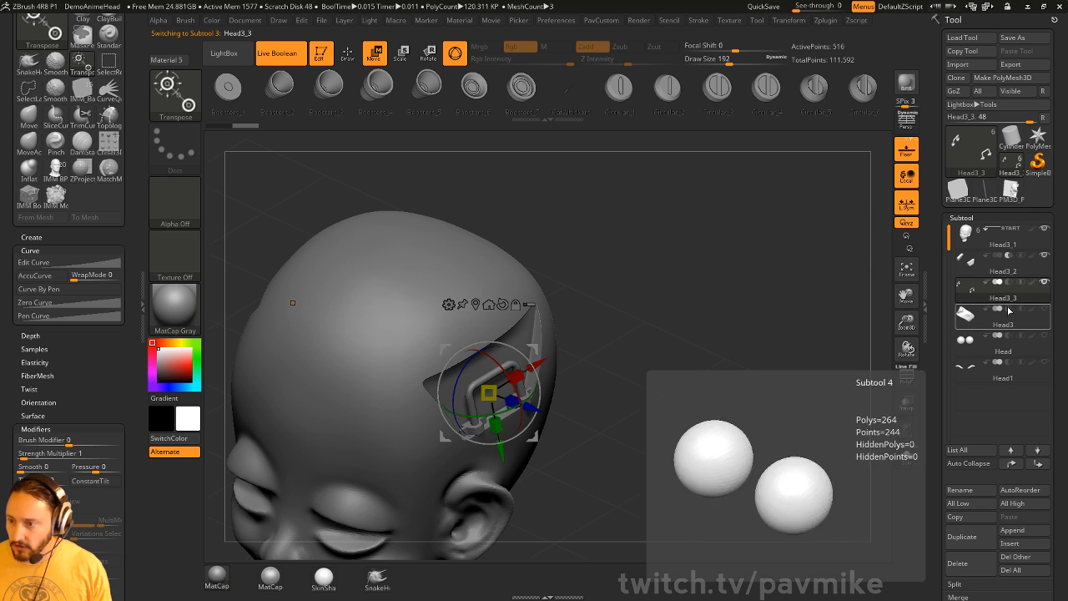
{"action": "left_click", "coordinate": [985, 284]}
- Move the handle vertically and slide it sideways into the recessed panel with the gizmo
{"action": "left_click_drag", "start_coordinate": [672, 335], "coordinate": [716, 288]}
{"action": "left_click_drag", "start_coordinate": [502, 444], "coordinate": [502, 439]}
{"action": "left_click_drag", "start_coordinate": [552, 377], "coordinate": [549, 377]}
{"action": "key", "text": "q"}
{"action": "key", "text": "s"}
{"action": "left_click_drag", "start_coordinate": [734, 306], "coordinate": [702, 289], "text": "shift"}
{"action": "mouse_move", "coordinate": [716, 294]}
{"action": "left_mouse_down"}
{"action": "mouse_move", "coordinate": [737, 306]}
{"action": "mouse_move", "coordinate": [724, 319]}
{"action": "mouse_move", "coordinate": [720, 303]}
{"action": "left_mouse_up"}
{"action": "key", "text": "w"}
{"action": "left_click_drag", "start_coordinate": [533, 361], "coordinate": [522, 363]}
{"action": "key", "text": "q"}
{"action": "mouse_move", "coordinate": [780, 267]}
{"action": "left_mouse_down"}
{"action": "mouse_move", "coordinate": [801, 271]}
{"action": "mouse_move", "coordinate": [732, 273]}
{"action": "mouse_move", "coordinate": [746, 281]}
{"action": "mouse_move", "coordinate": [626, 328]}
{"action": "mouse_move", "coordinate": [603, 267]}
{"action": "mouse_move", "coordinate": [678, 292]}
{"action": "mouse_move", "coordinate": [567, 300]}
{"action": "left_mouse_up"}
- Switch to the Standard brush at size 68
{"action": "key", "text": "b"}
{"action": "key", "text": "s"}
{"action": "key", "text": "t"}
{"action": "left_click_drag", "start_coordinate": [603, 339], "coordinate": [581, 354]}
{"action": "key", "text": "s"}
{"action": "key", "text": "s"}
{"action": "left_click_drag", "start_coordinate": [517, 376], "coordinate": [562, 361]}
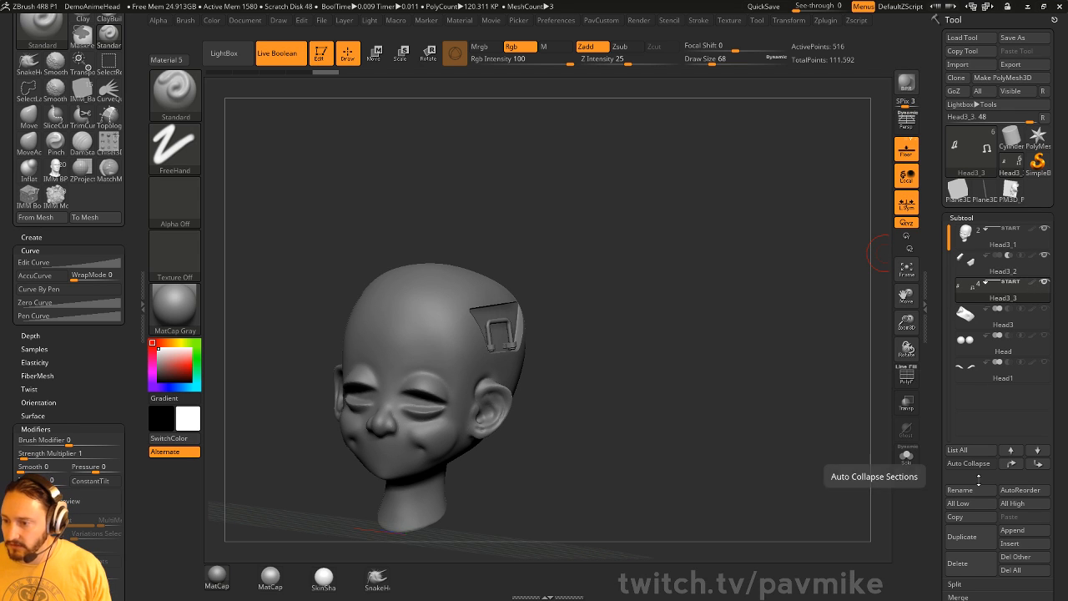
- Turn on Auto Collapse, delete the Head3_2 cutout block, and reselect Head3_1
{"action": "left_click", "coordinate": [969, 463]}
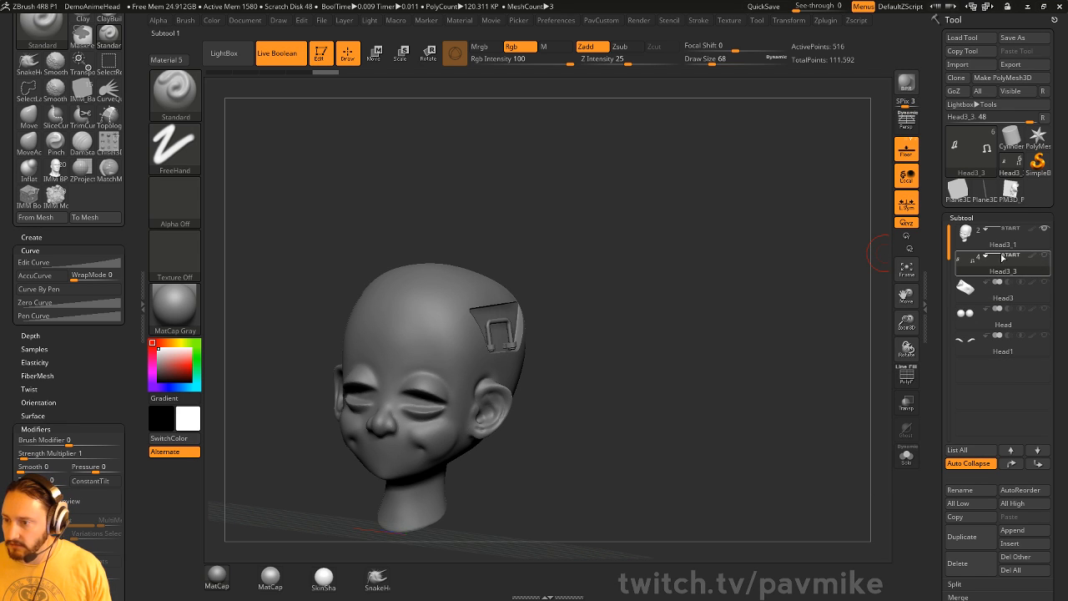
{"action": "left_click", "coordinate": [1004, 250]}
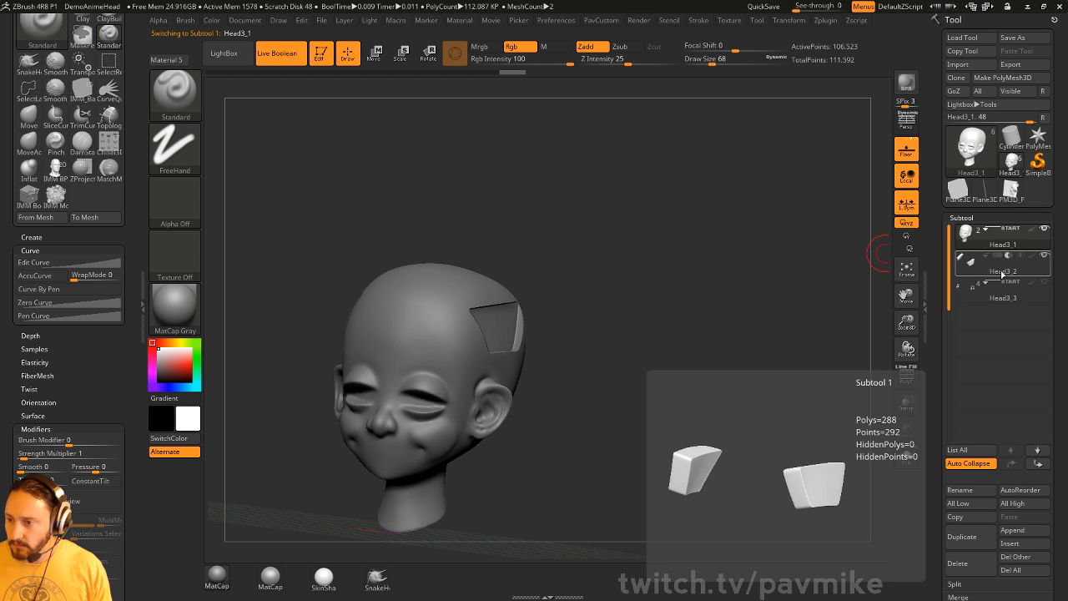
{"action": "left_click", "coordinate": [1002, 272]}
{"action": "left_click", "coordinate": [971, 571]}
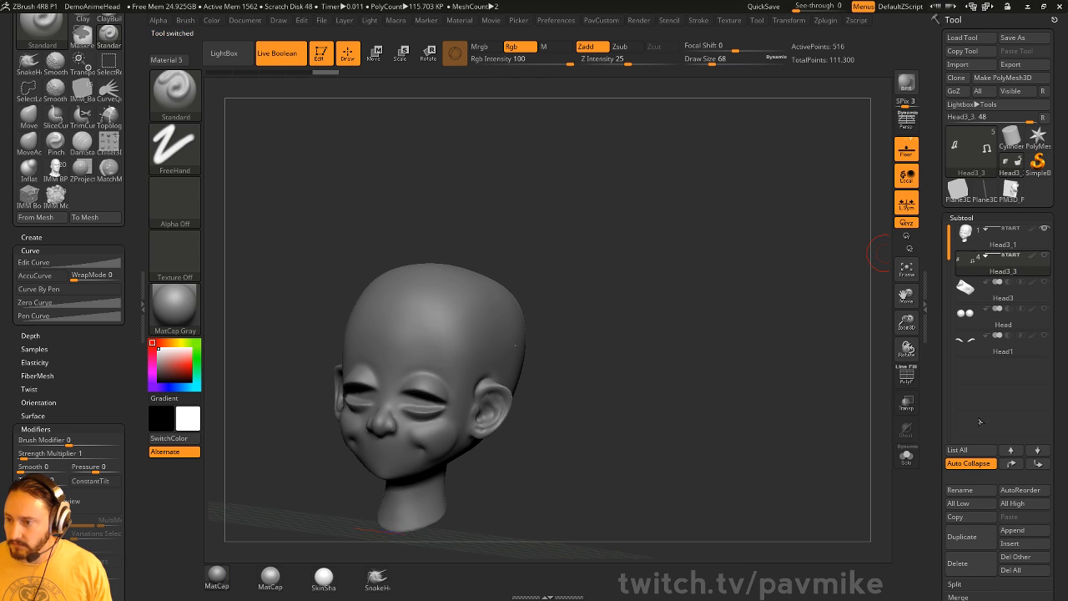
{"action": "left_click", "coordinate": [999, 245]}
- Trim flat bands on the side of the forehead with TrimDynamic at size 87
{"action": "mouse_move", "coordinate": [632, 318]}
{"action": "left_mouse_down"}
{"action": "mouse_move", "coordinate": [609, 314]}
{"action": "mouse_move", "coordinate": [701, 317]}
{"action": "mouse_move", "coordinate": [624, 328]}
{"action": "left_mouse_up"}
{"action": "key", "text": "s"}
{"action": "key", "text": "s"}
{"action": "left_click_drag", "start_coordinate": [635, 326], "coordinate": [672, 322]}
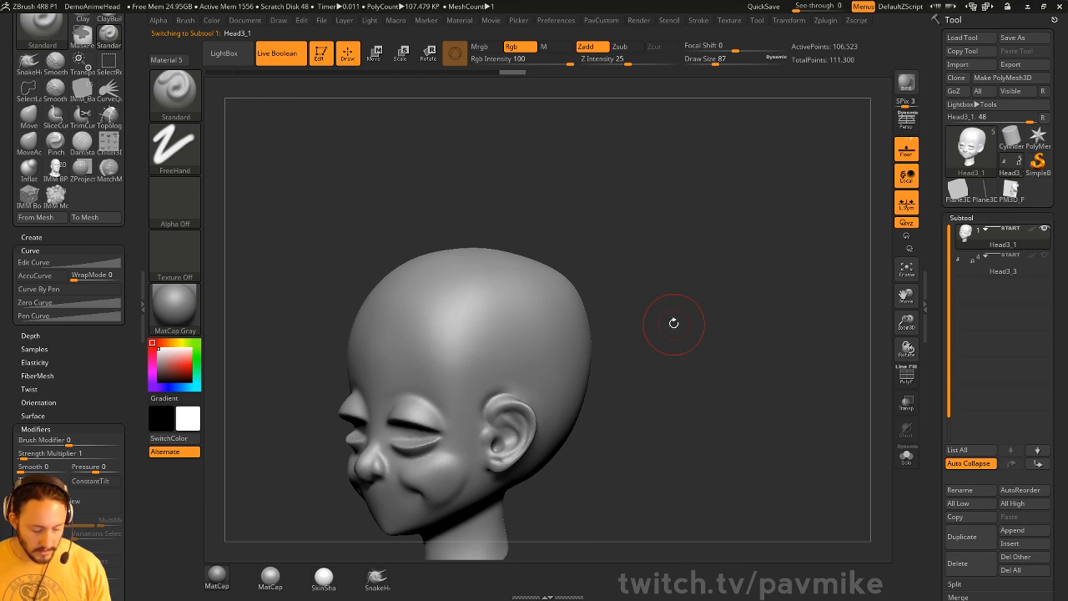
{"action": "key", "text": "b"}
{"action": "key", "text": "t"}
{"action": "key", "text": "d"}
{"action": "mouse_move", "coordinate": [469, 334]}
{"action": "left_mouse_down"}
{"action": "mouse_move", "coordinate": [450, 385]}
{"action": "mouse_move", "coordinate": [560, 298]}
{"action": "mouse_move", "coordinate": [484, 374]}
{"action": "left_mouse_up"}
{"action": "key", "text": "s"}
{"action": "left_click_drag", "start_coordinate": [519, 322], "coordinate": [531, 320]}
{"action": "left_click_drag", "start_coordinate": [586, 276], "coordinate": [584, 288]}
- Polish flat planes along the skull sides with hPolish and smooth the left temple
{"action": "key", "text": "b"}
{"action": "key", "text": "h"}
{"action": "key", "text": "p"}
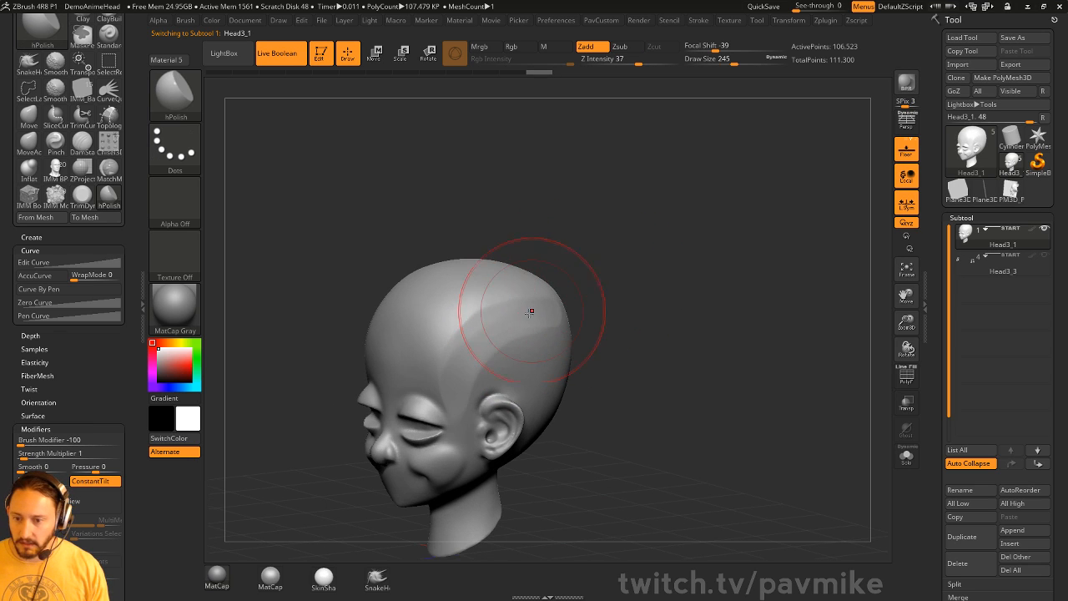
{"action": "mouse_move", "coordinate": [509, 310]}
{"action": "left_mouse_down"}
{"action": "mouse_move", "coordinate": [459, 392]}
{"action": "mouse_move", "coordinate": [456, 383]}
{"action": "left_mouse_up"}
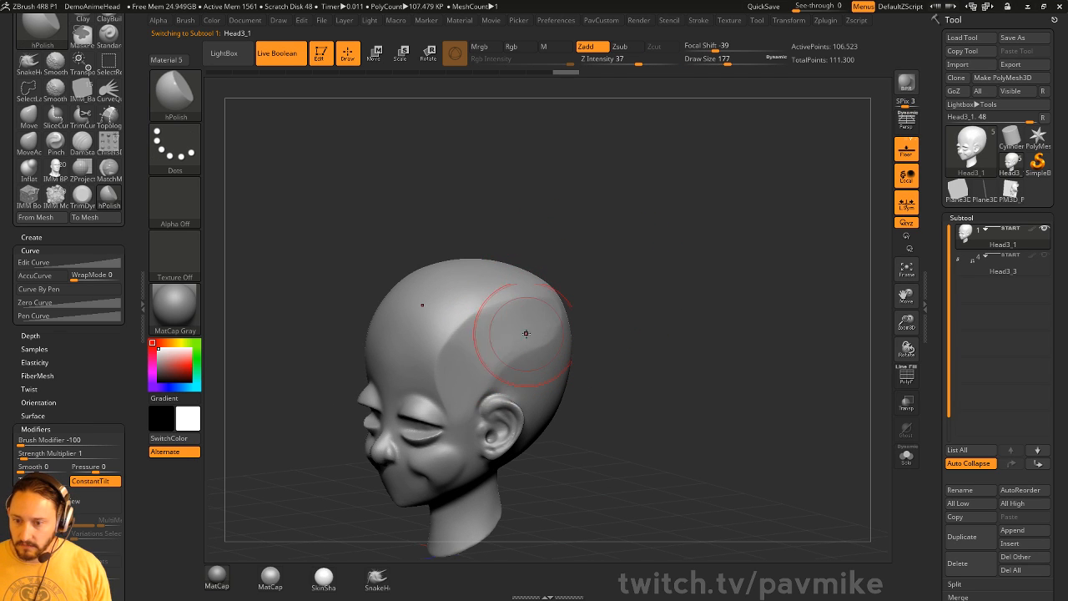
{"action": "mouse_move", "coordinate": [525, 333]}
{"action": "left_mouse_down"}
{"action": "mouse_move", "coordinate": [463, 355]}
{"action": "mouse_move", "coordinate": [455, 373]}
{"action": "left_mouse_up"}
{"action": "left_click_drag", "start_coordinate": [493, 332], "coordinate": [450, 358]}
{"action": "left_click_drag", "start_coordinate": [611, 321], "coordinate": [569, 330]}
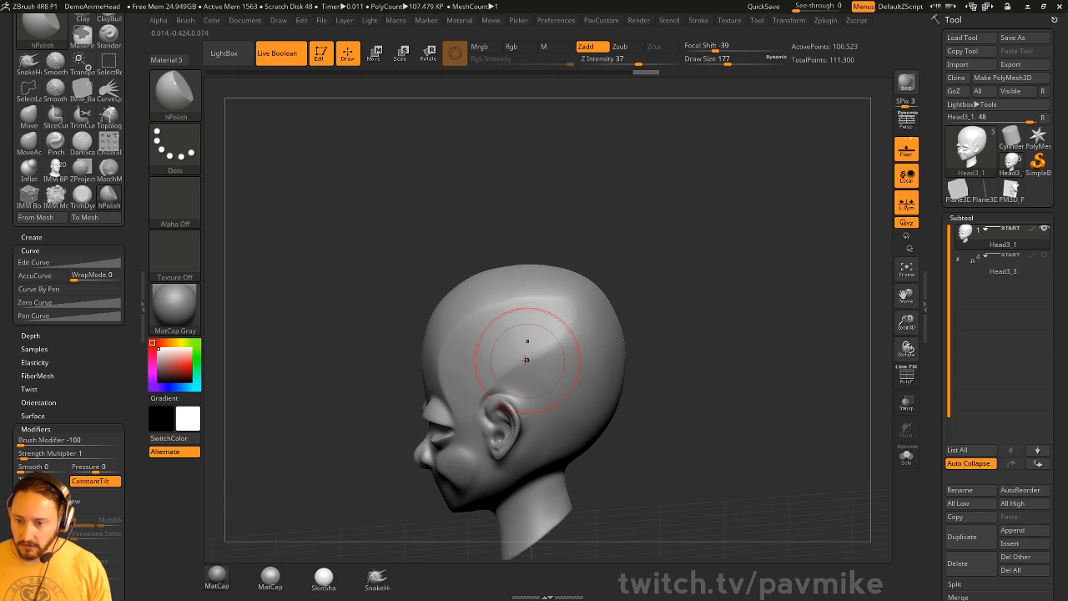
{"action": "left_click_drag", "start_coordinate": [527, 358], "coordinate": [534, 344]}
{"action": "left_click_drag", "start_coordinate": [531, 346], "coordinate": [561, 317], "text": "shift"}
{"action": "left_click_drag", "start_coordinate": [620, 297], "coordinate": [710, 278]}
{"action": "left_click_drag", "start_coordinate": [807, 242], "coordinate": [679, 265], "text": "alt"}
{"action": "mouse_move", "coordinate": [434, 367]}
{"action": "left_mouse_down", "text": "shift"}
{"action": "mouse_move", "coordinate": [417, 369]}
{"action": "mouse_move", "coordinate": [433, 355]}
{"action": "left_mouse_up", "text": "shift"}
{"action": "left_click_drag", "start_coordinate": [634, 257], "coordinate": [677, 253], "text": "shift"}
- Switch to DamStandard at Draw Size 31 and adjust the LazyRadius
{"action": "key", "text": "b"}
{"action": "key", "text": "d"}
{"action": "key", "text": "s"}
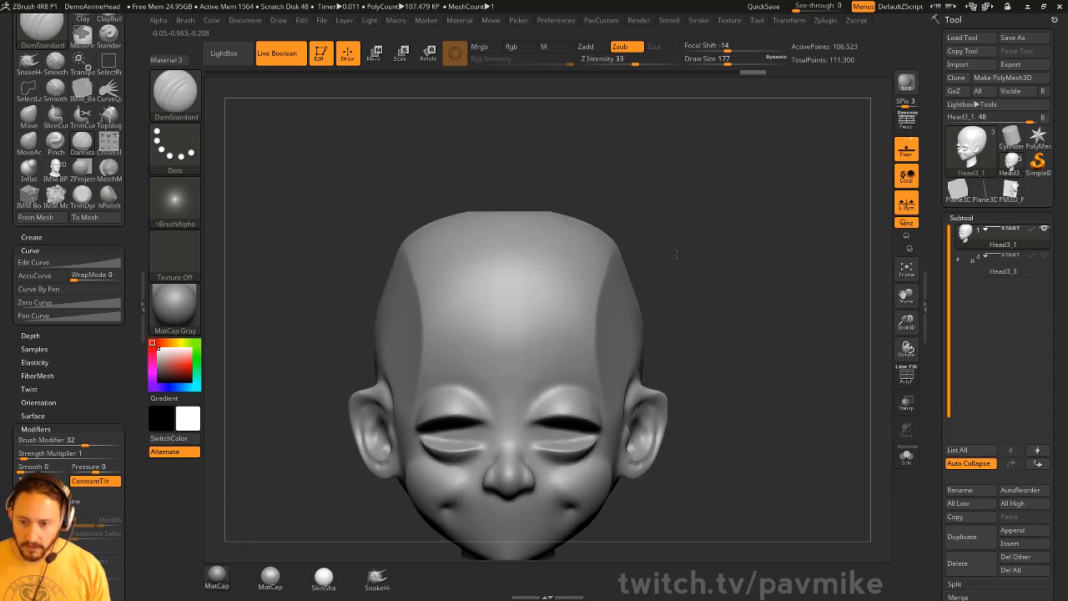
{"action": "key", "text": "s"}
{"action": "mouse_move", "coordinate": [428, 329]}
{"action": "left_mouse_down"}
{"action": "mouse_move", "coordinate": [398, 330]}
{"action": "mouse_move", "coordinate": [510, 332]}
{"action": "left_mouse_up"}
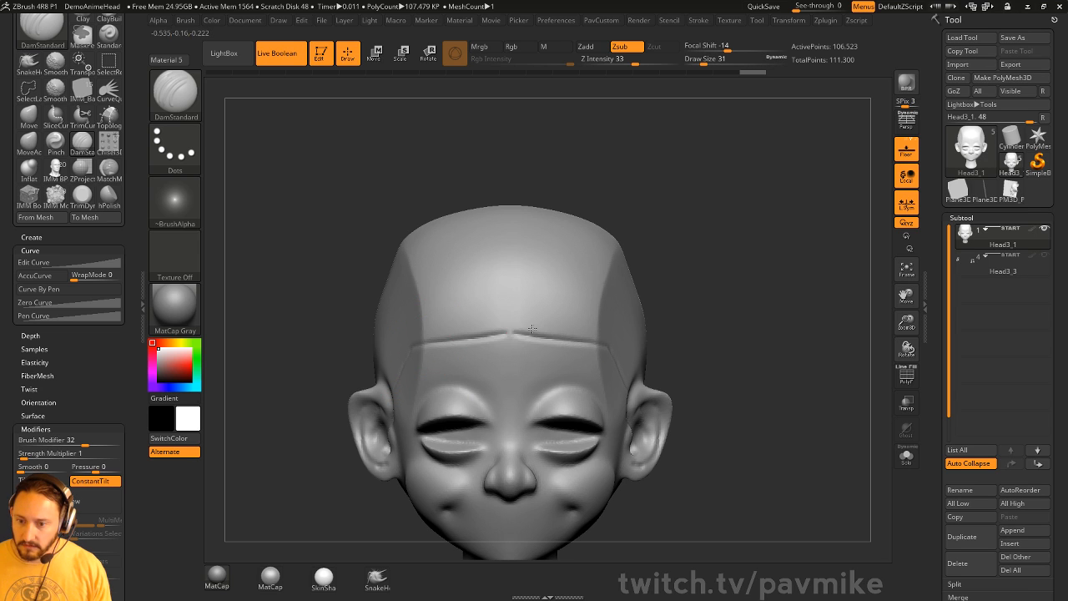
{"action": "key", "text": "ctrl+d"}
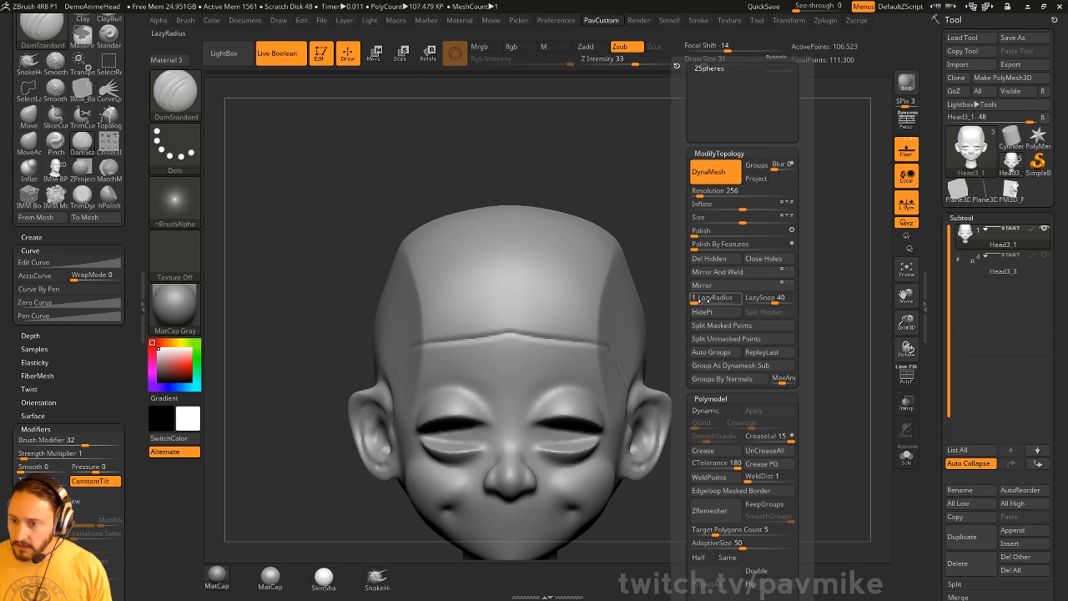
{"action": "mouse_move", "coordinate": [701, 300]}
{"action": "left_mouse_down"}
{"action": "mouse_move", "coordinate": [712, 301]}
{"action": "mouse_move", "coordinate": [694, 284]}
{"action": "mouse_move", "coordinate": [527, 306]}
{"action": "left_mouse_up"}
- Carve a straight crease across the forehead
{"action": "key", "text": "ctrl+z"}
{"action": "key", "text": "ctrl+z"}
{"action": "key", "text": "ctrl+z"}
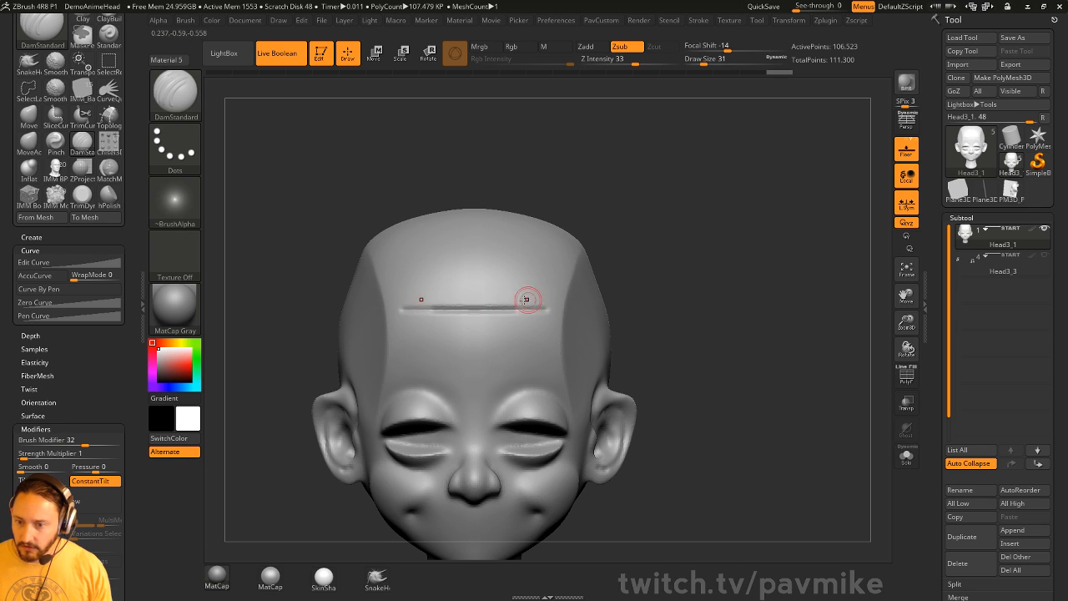
{"action": "key", "text": "ctrl+z"}
{"action": "left_click_drag", "start_coordinate": [432, 310], "coordinate": [465, 310]}
{"action": "left_click_drag", "start_coordinate": [531, 308], "coordinate": [531, 308]}
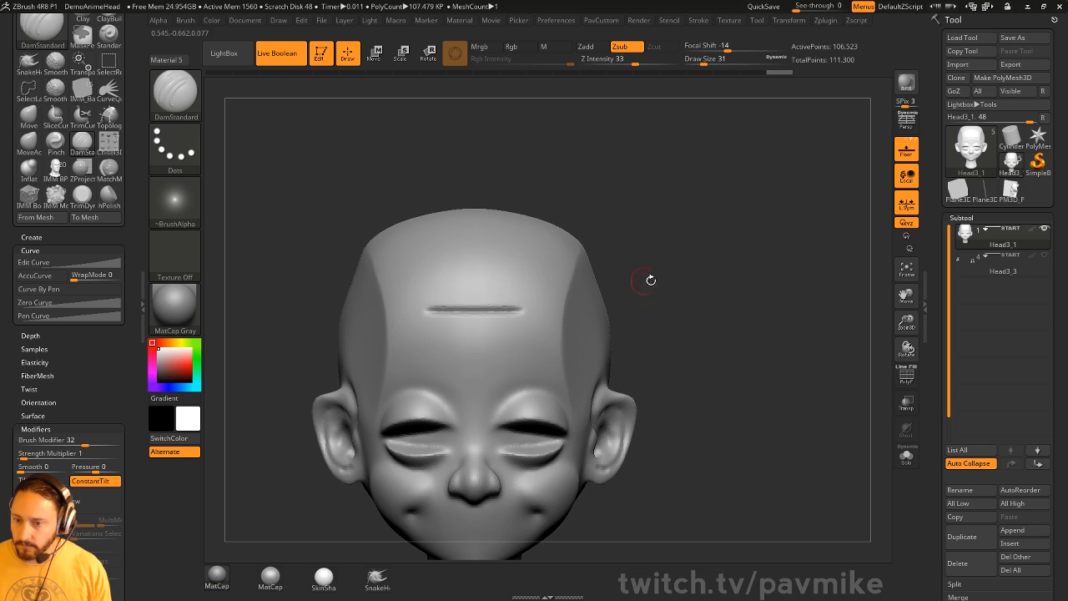
{"action": "left_click_drag", "start_coordinate": [648, 279], "coordinate": [585, 283]}
{"action": "left_click_drag", "start_coordinate": [525, 339], "coordinate": [565, 346]}
{"action": "mouse_move", "coordinate": [782, 299]}
{"action": "left_mouse_down"}
{"action": "mouse_move", "coordinate": [744, 208]}
{"action": "mouse_move", "coordinate": [754, 225]}
{"action": "mouse_move", "coordinate": [788, 230]}
{"action": "left_mouse_up"}
{"action": "key", "text": "ctrl+z"}
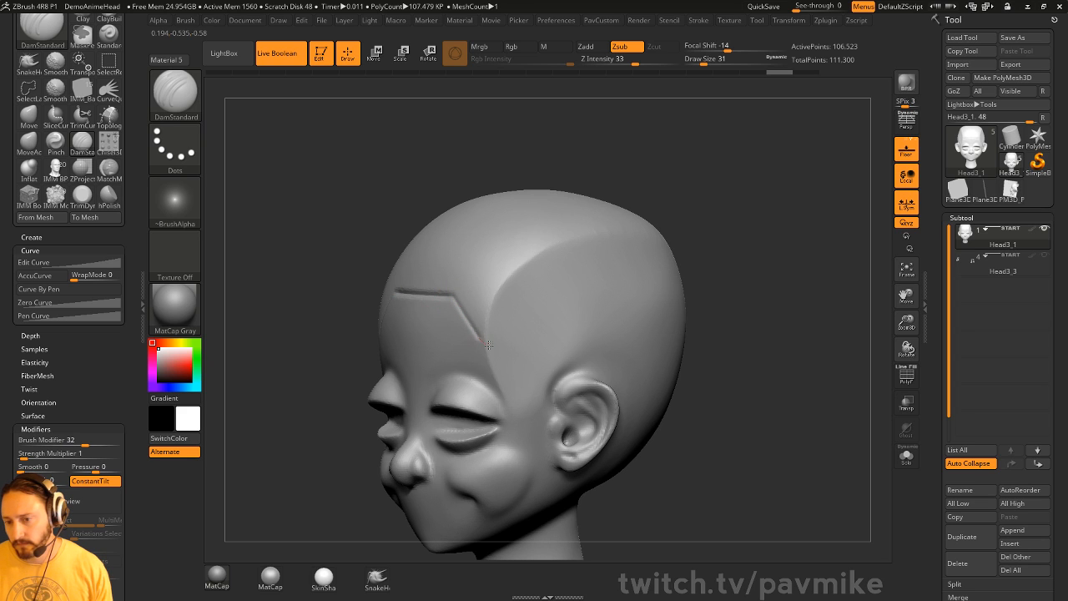
- Carve grooves down the temples, beside the cheeks and under the nose
{"action": "left_click_drag", "start_coordinate": [488, 343], "coordinate": [511, 344]}
{"action": "mouse_move", "coordinate": [752, 305]}
{"action": "left_mouse_down"}
{"action": "mouse_move", "coordinate": [707, 306]}
{"action": "mouse_move", "coordinate": [876, 301]}
{"action": "left_mouse_up"}
{"action": "left_click_drag", "start_coordinate": [667, 306], "coordinate": [736, 278]}
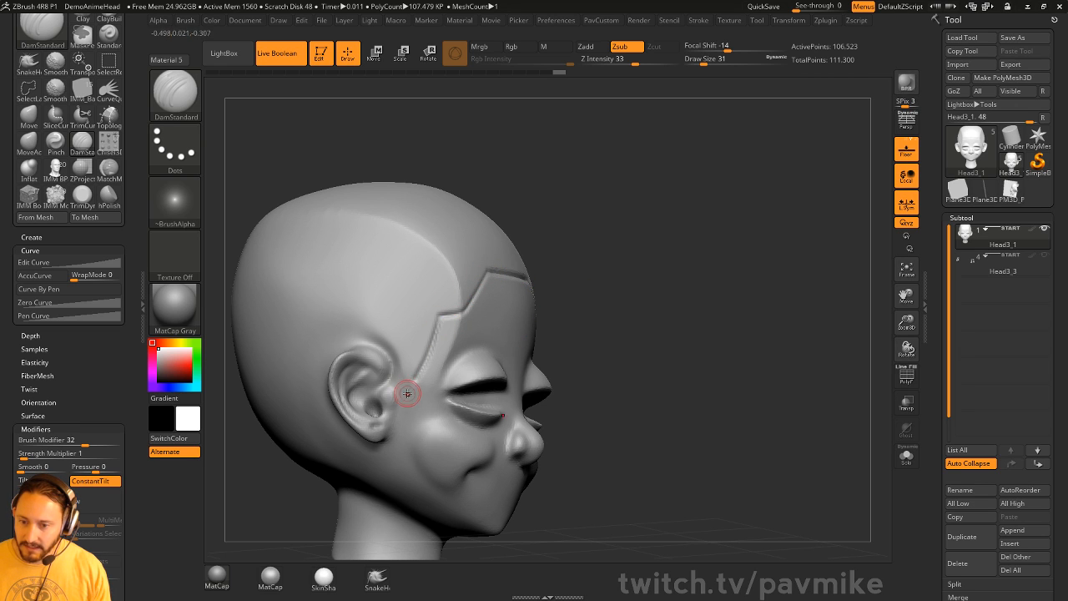
{"action": "left_click_drag", "start_coordinate": [584, 326], "coordinate": [700, 314]}
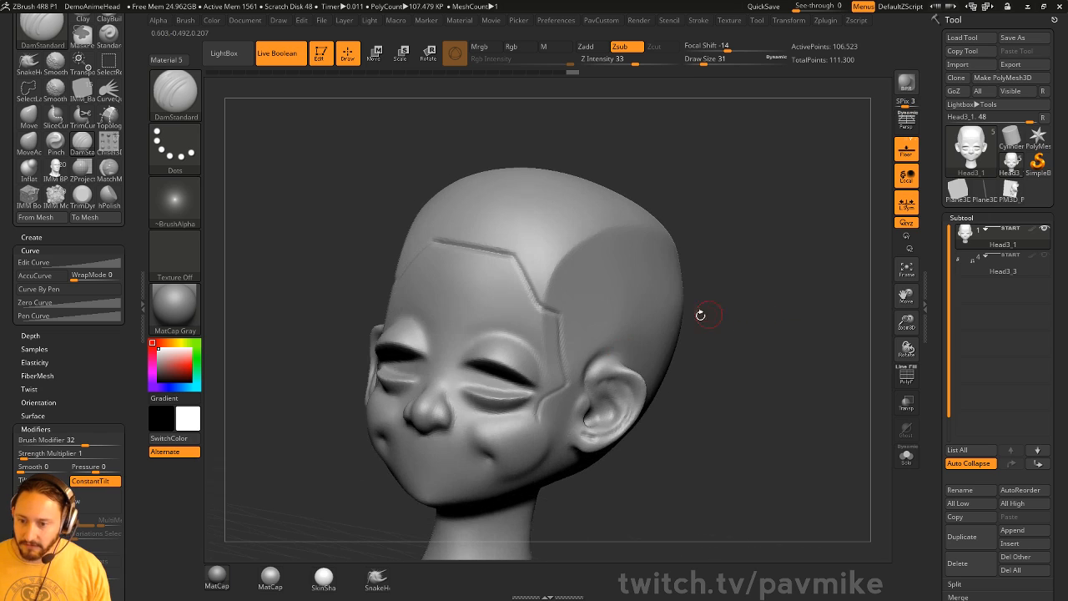
{"action": "left_click_drag", "start_coordinate": [502, 460], "coordinate": [498, 460]}
{"action": "left_click_drag", "start_coordinate": [597, 401], "coordinate": [708, 372]}
{"action": "left_click_drag", "start_coordinate": [424, 416], "coordinate": [365, 436], "text": "shift"}
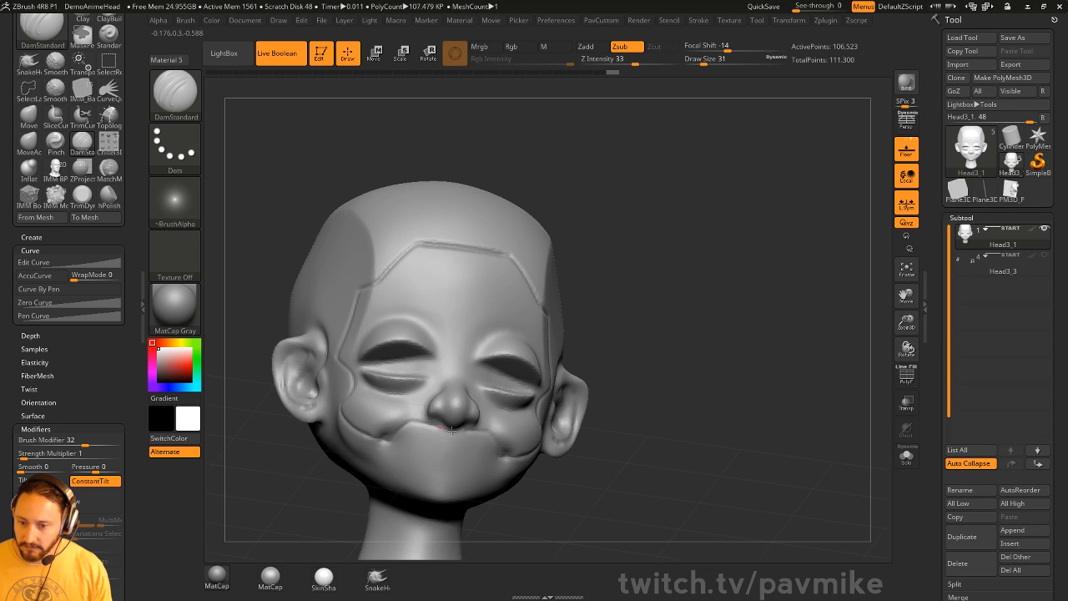
{"action": "left_click_drag", "start_coordinate": [451, 430], "coordinate": [458, 431]}
{"action": "left_click_drag", "start_coordinate": [747, 380], "coordinate": [653, 390]}
{"action": "left_click_drag", "start_coordinate": [383, 496], "coordinate": [404, 468]}
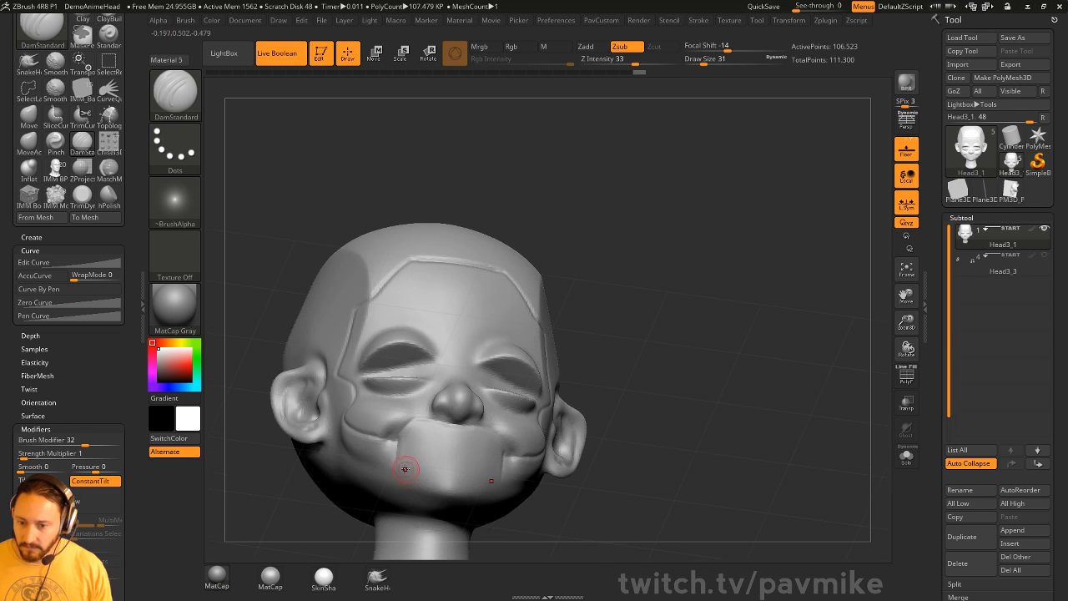
{"action": "left_click_drag", "start_coordinate": [699, 398], "coordinate": [642, 282]}
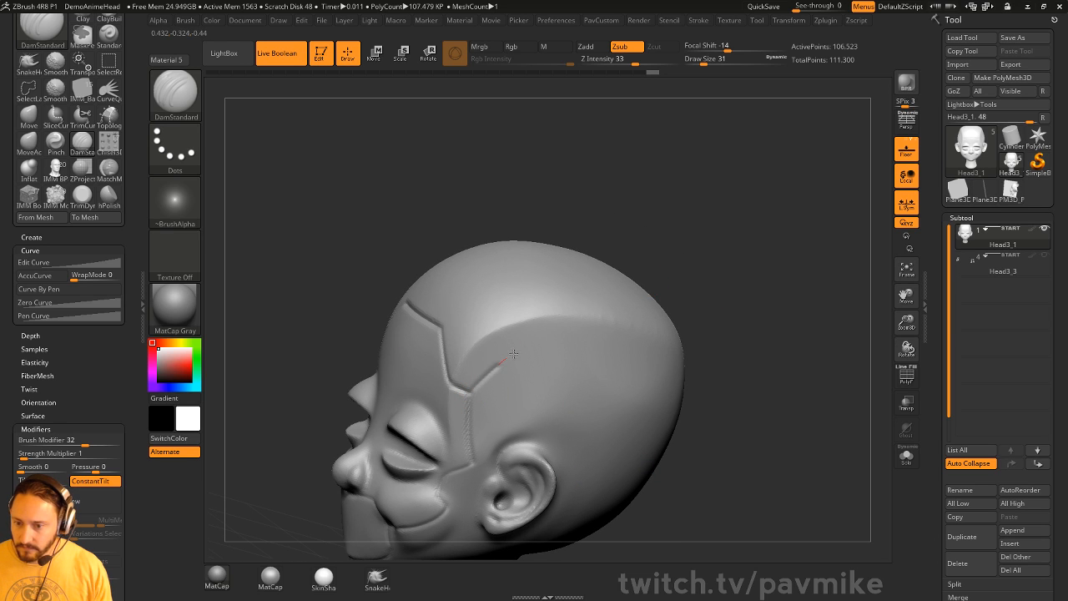
- Carve a groove behind the ear and extend it downward
{"action": "left_click_drag", "start_coordinate": [691, 362], "coordinate": [608, 298]}
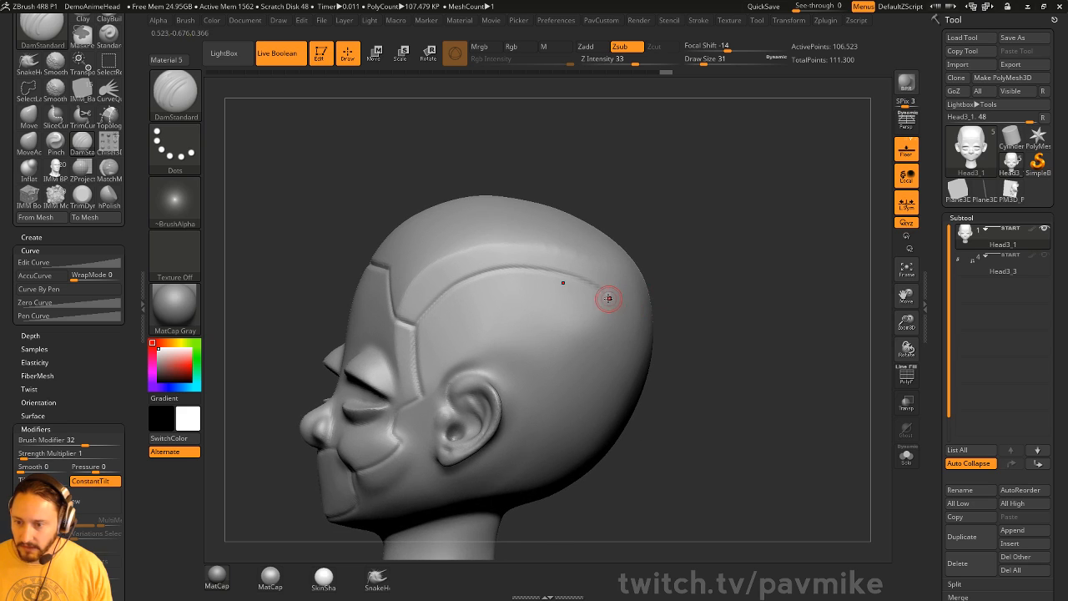
{"action": "left_click_drag", "start_coordinate": [680, 374], "coordinate": [606, 293]}
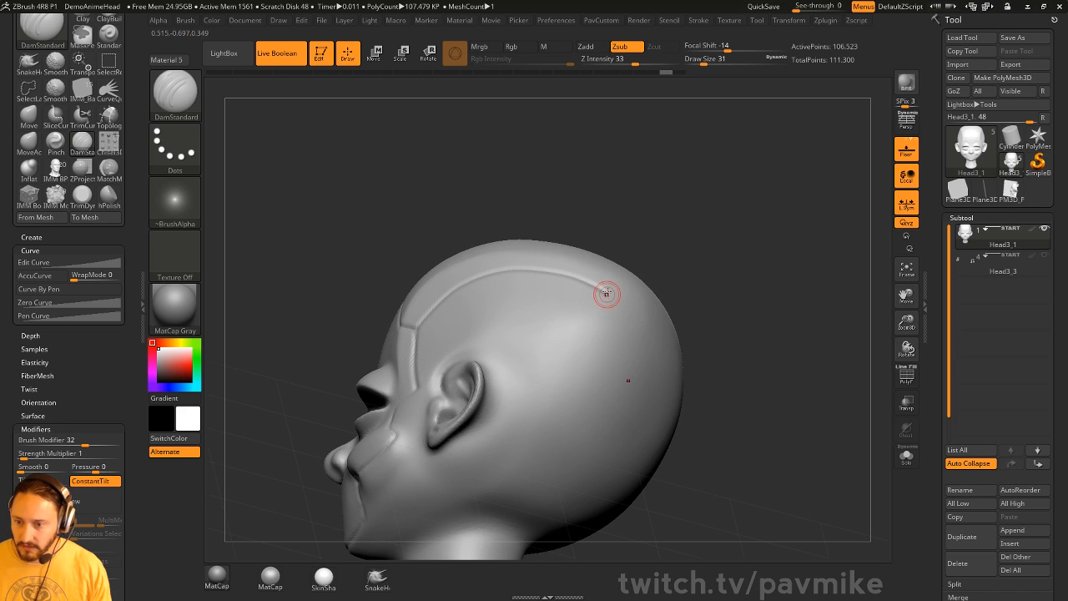
{"action": "left_click_drag", "start_coordinate": [621, 414], "coordinate": [620, 415]}
{"action": "left_click_drag", "start_coordinate": [700, 364], "coordinate": [725, 370]}
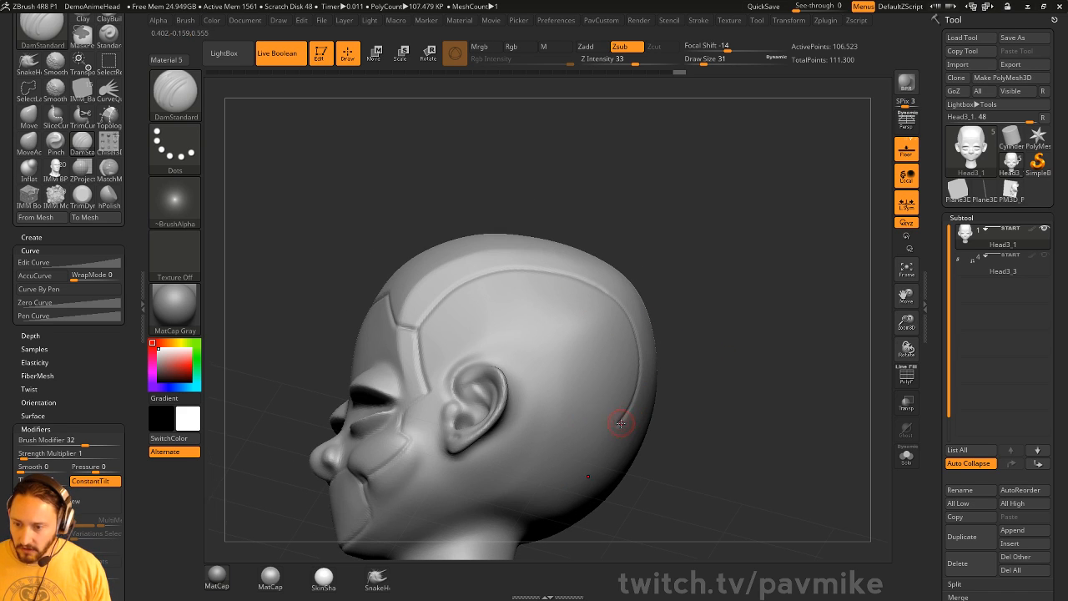
{"action": "left_click_drag", "start_coordinate": [540, 414], "coordinate": [483, 469]}
{"action": "left_click_drag", "start_coordinate": [678, 394], "coordinate": [707, 365]}
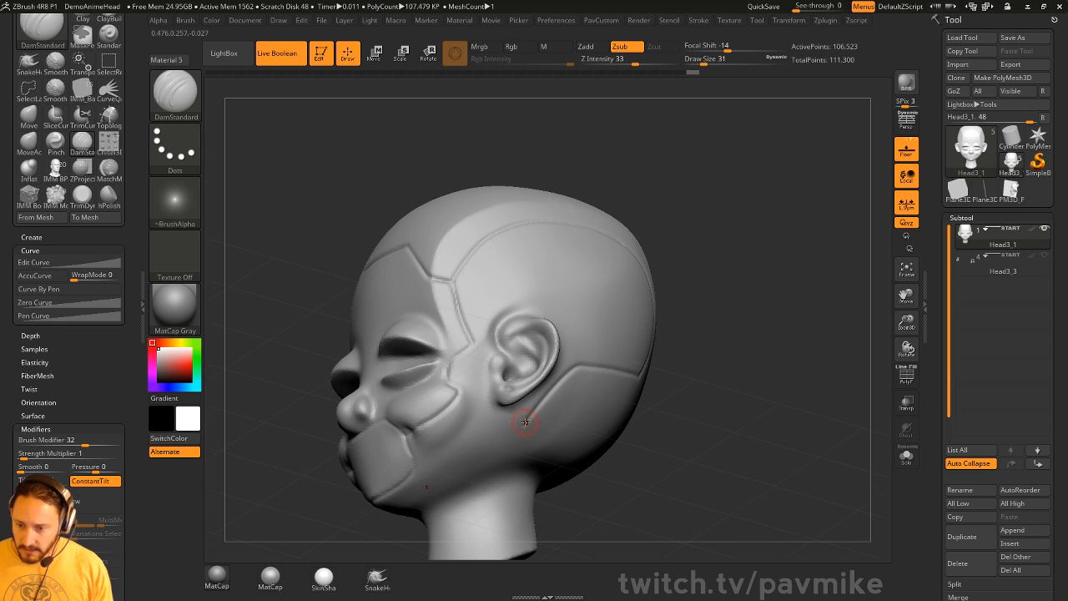
- Rotate the head through front, left profile and back views to continue the seams around the skull
{"action": "left_click_drag", "start_coordinate": [747, 370], "coordinate": [440, 433]}
{"action": "left_click_drag", "start_coordinate": [717, 359], "coordinate": [634, 362]}
{"action": "left_click_drag", "start_coordinate": [594, 285], "coordinate": [587, 277], "text": "shift"}
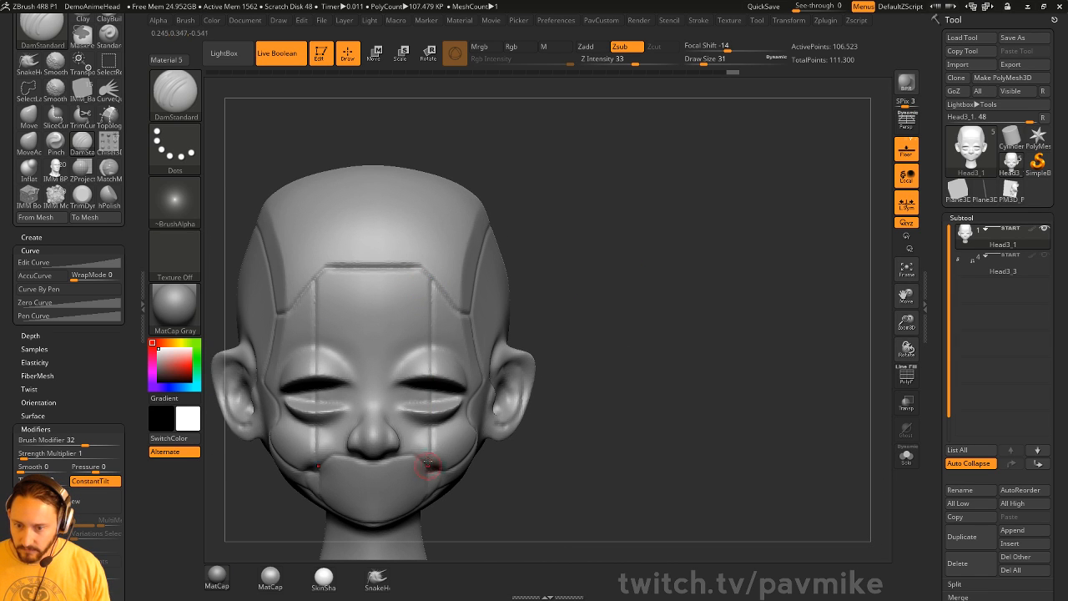
{"action": "left_click_drag", "start_coordinate": [659, 397], "coordinate": [726, 330]}
{"action": "left_click_drag", "start_coordinate": [512, 358], "coordinate": [425, 368]}
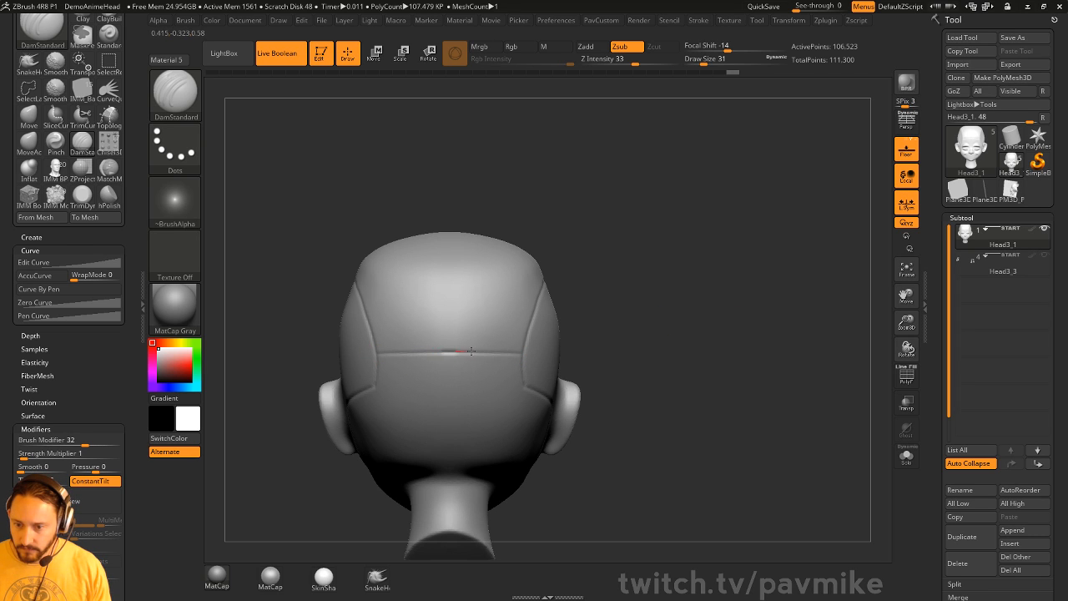
{"action": "left_click_drag", "start_coordinate": [524, 351], "coordinate": [423, 373]}
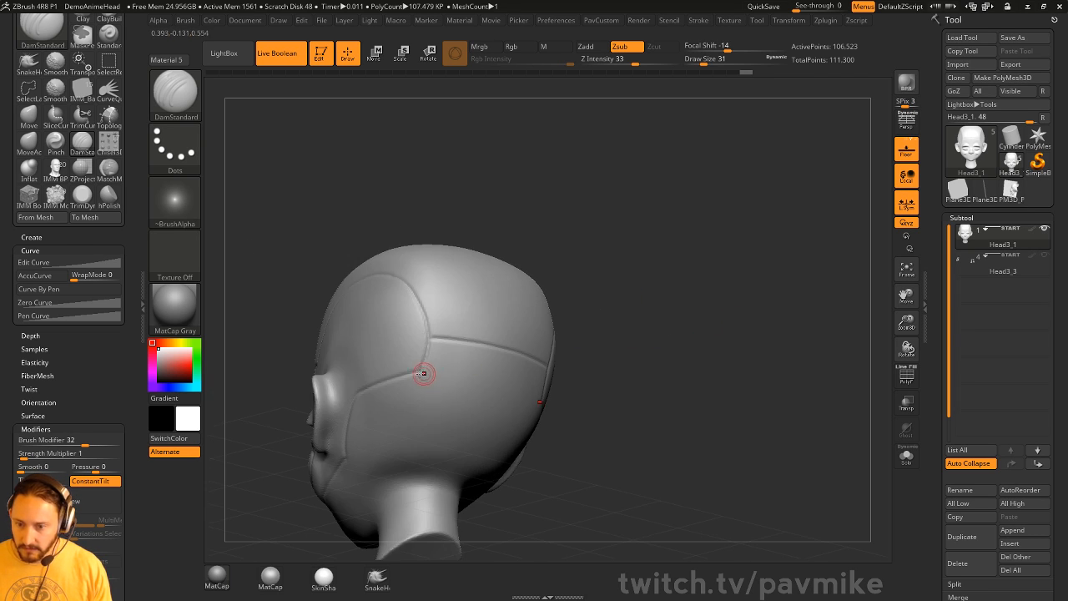
{"action": "left_click_drag", "start_coordinate": [588, 411], "coordinate": [716, 334]}
{"action": "mouse_move", "coordinate": [660, 282]}
{"action": "left_mouse_down"}
{"action": "mouse_move", "coordinate": [598, 296]}
{"action": "mouse_move", "coordinate": [705, 326]}
{"action": "mouse_move", "coordinate": [693, 330]}
{"action": "mouse_move", "coordinate": [745, 322]}
{"action": "mouse_move", "coordinate": [772, 333]}
{"action": "mouse_move", "coordinate": [694, 310]}
{"action": "mouse_move", "coordinate": [726, 312]}
{"action": "mouse_move", "coordinate": [675, 314]}
{"action": "mouse_move", "coordinate": [677, 302]}
{"action": "mouse_move", "coordinate": [680, 321]}
{"action": "left_mouse_up"}
{"action": "key", "text": "b"}
{"action": "key", "text": "c"}
{"action": "key", "text": "t"}
{"action": "key", "text": "s"}
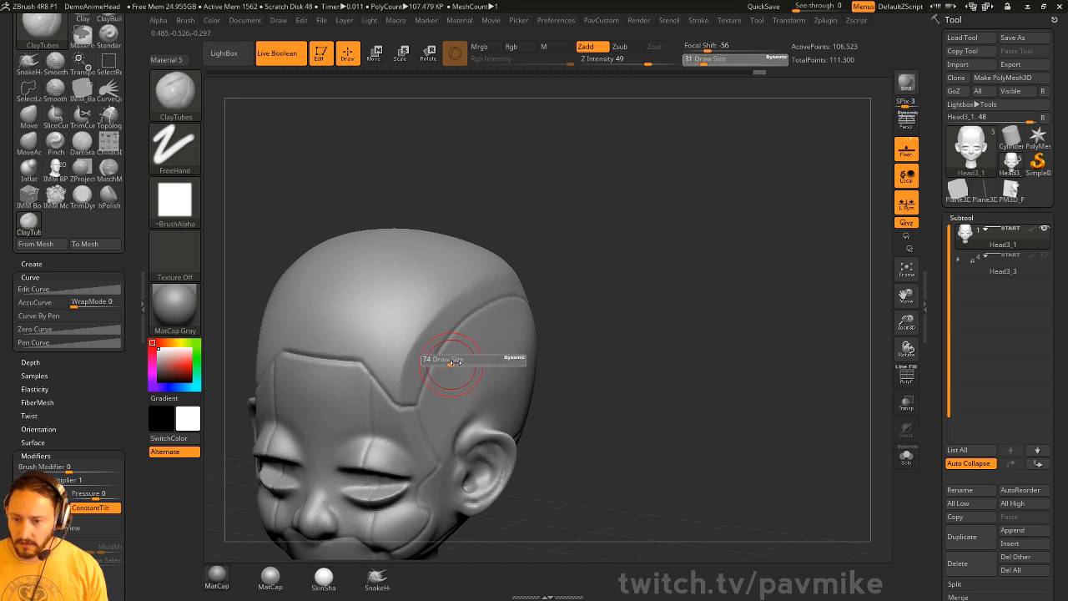
{"action": "left_click_drag", "start_coordinate": [448, 361], "coordinate": [469, 357]}
{"action": "mouse_move", "coordinate": [445, 408]}
{"action": "left_mouse_down"}
{"action": "mouse_move", "coordinate": [478, 383]}
{"action": "mouse_move", "coordinate": [467, 408]}
{"action": "left_mouse_up"}
{"action": "left_click_drag", "start_coordinate": [586, 319], "coordinate": [639, 322]}
{"action": "key", "text": "ctrl+z"}
{"action": "key", "text": "ctrl+z"}
{"action": "key", "text": "s"}
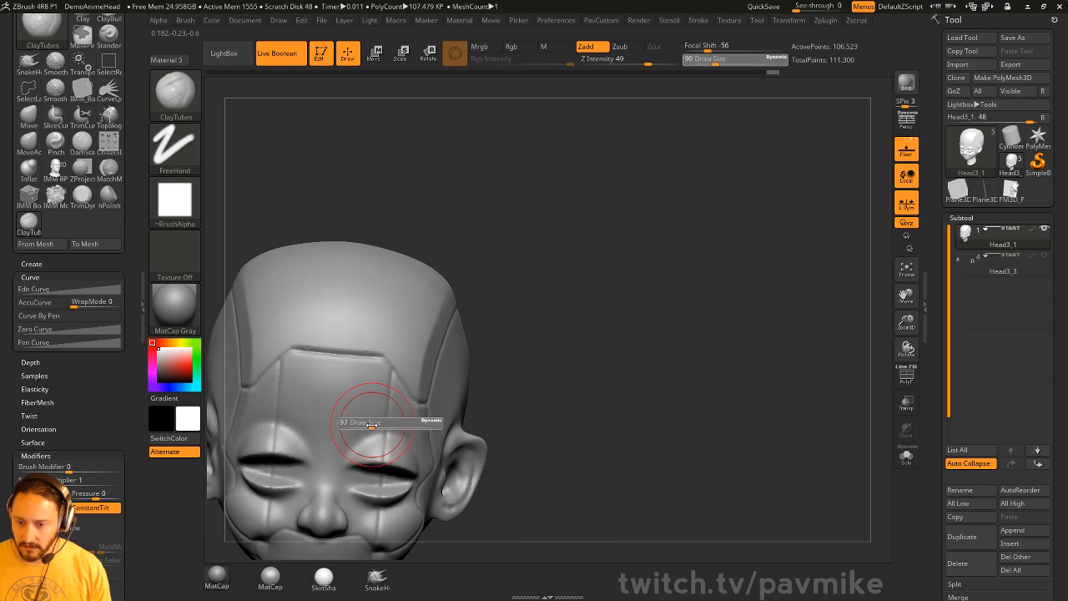
{"action": "left_click_drag", "start_coordinate": [394, 388], "coordinate": [413, 437]}
{"action": "left_click_drag", "start_coordinate": [562, 420], "coordinate": [489, 350]}
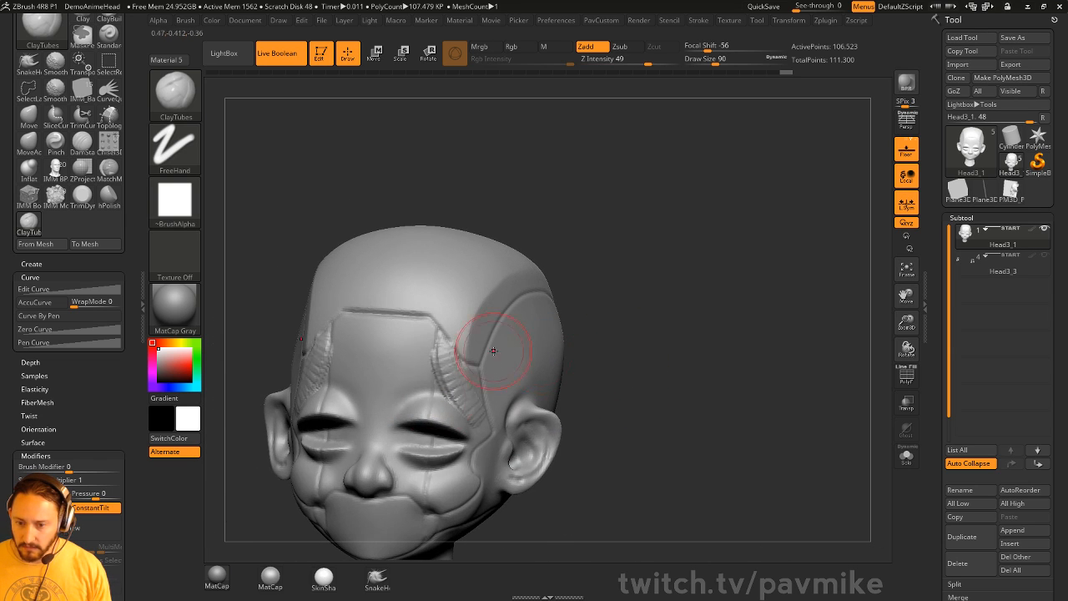
{"action": "key", "text": "s"}
{"action": "left_click_drag", "start_coordinate": [449, 474], "coordinate": [447, 474]}
{"action": "key", "text": "ctrl+z"}
{"action": "key", "text": "ctrl+z"}
{"action": "mouse_move", "coordinate": [722, 333]}
{"action": "left_mouse_down", "text": "alt"}
{"action": "mouse_move", "coordinate": [760, 326]}
{"action": "mouse_move", "coordinate": [672, 322]}
{"action": "mouse_move", "coordinate": [752, 292]}
{"action": "left_mouse_up", "text": "alt"}
{"action": "key", "text": "ctrl+z"}
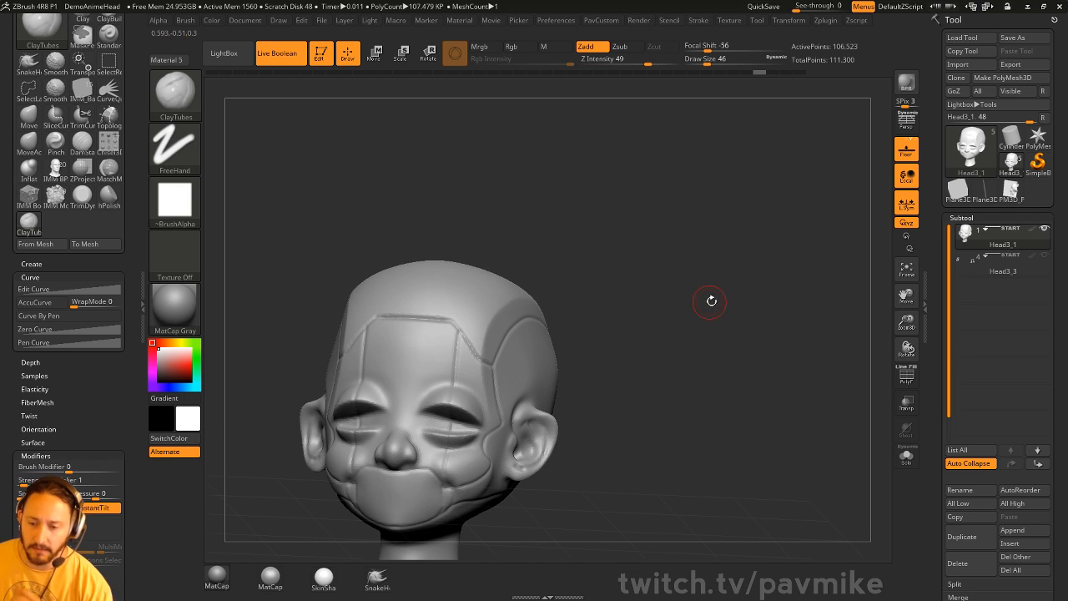
{"action": "mouse_move", "coordinate": [723, 286]}
{"action": "left_mouse_down"}
{"action": "mouse_move", "coordinate": [584, 250]}
{"action": "mouse_move", "coordinate": [649, 272]}
{"action": "mouse_move", "coordinate": [591, 267]}
{"action": "mouse_move", "coordinate": [493, 338]}
{"action": "left_mouse_up"}
{"action": "key", "text": "b"}
{"action": "key", "text": "s"}
{"action": "key", "text": "t"}
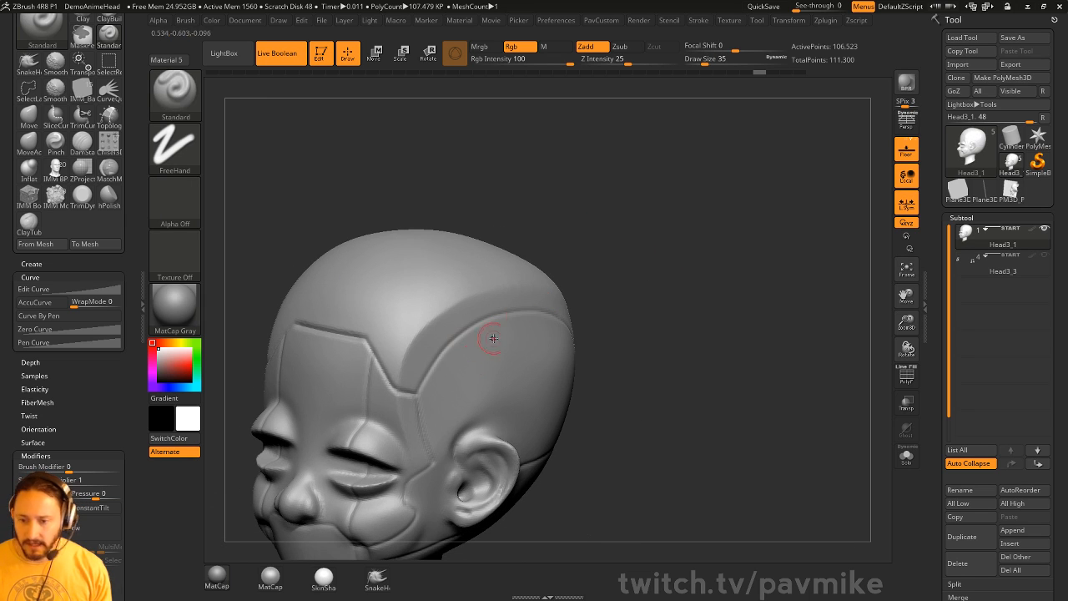
- Select the IMM Primitives brush with Sphere32 as the insert shape
{"action": "key", "text": "b"}
{"action": "key", "text": "i"}
{"action": "key", "text": "p"}
{"action": "key", "text": "m"}
{"action": "left_click", "coordinate": [505, 396]}
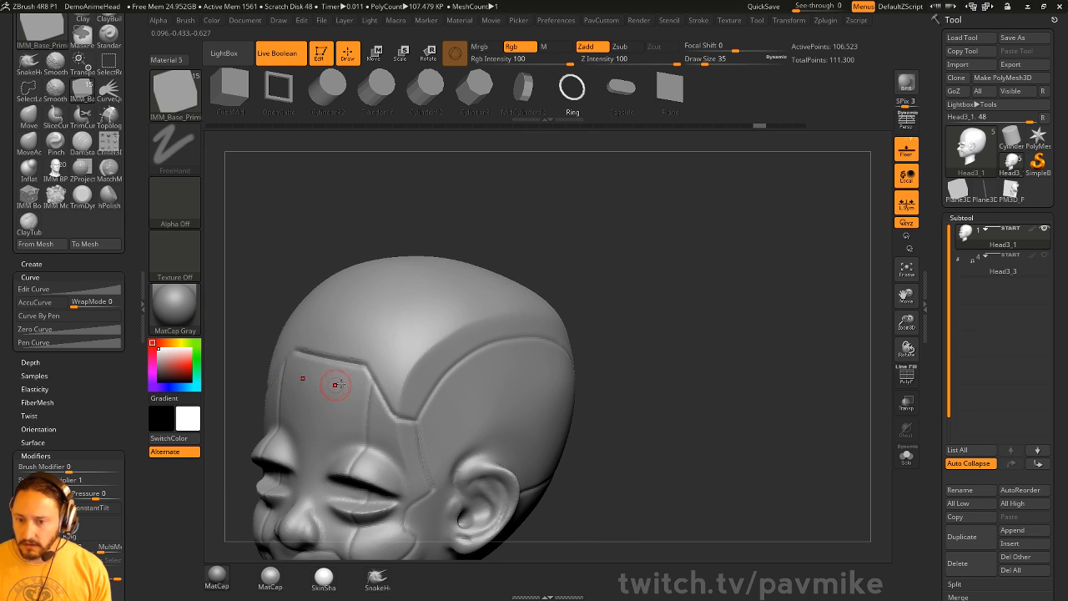
{"action": "key", "text": "m"}
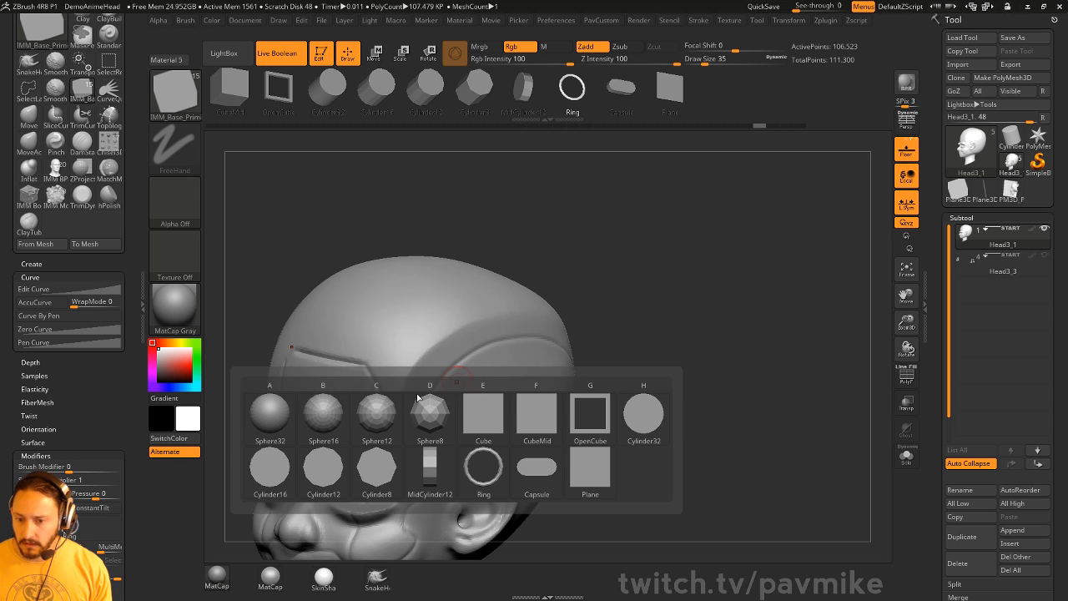
{"action": "left_click", "coordinate": [323, 418]}
- Insert a sphere on the side of the head, stretch it to about 1.4, then undo it
{"action": "right_click_drag", "start_coordinate": [472, 354], "coordinate": [448, 372]}
{"action": "left_click_drag", "start_coordinate": [458, 376], "coordinate": [463, 379]}
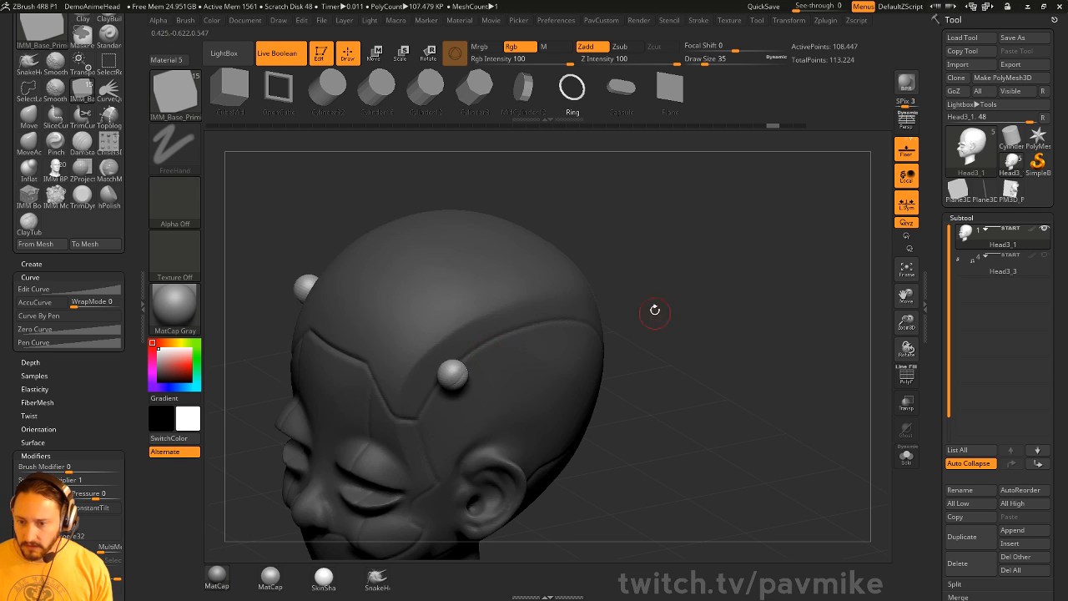
{"action": "left_click_drag", "start_coordinate": [655, 309], "coordinate": [650, 253]}
{"action": "key", "text": "w"}
{"action": "left_click_drag", "start_coordinate": [420, 344], "coordinate": [388, 306]}
{"action": "key", "text": "q"}
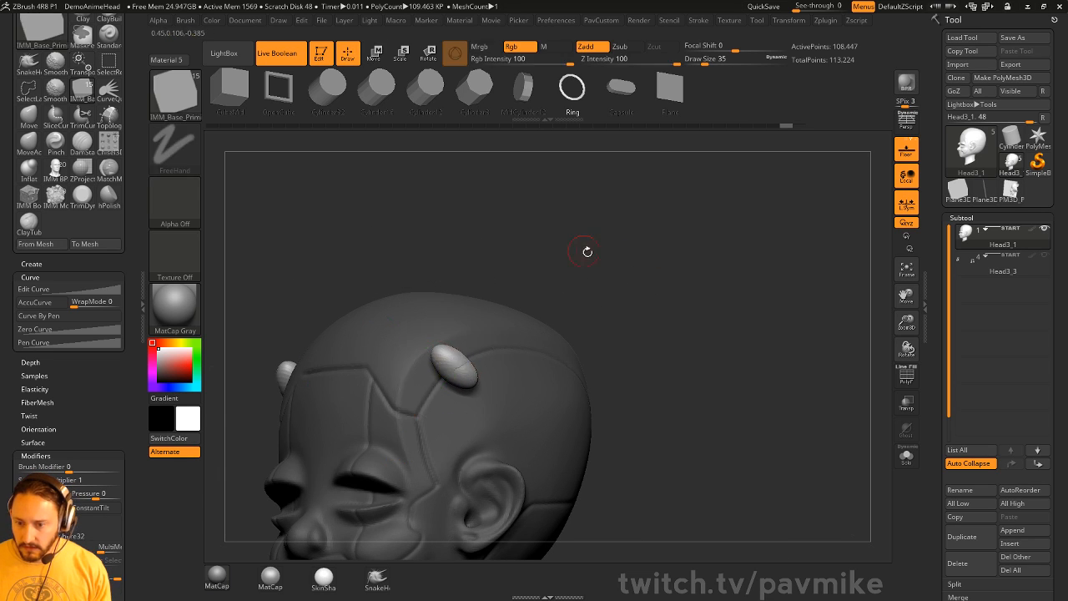
{"action": "mouse_move", "coordinate": [586, 250]}
{"action": "left_mouse_down"}
{"action": "mouse_move", "coordinate": [606, 222]}
{"action": "mouse_move", "coordinate": [632, 279]}
{"action": "mouse_move", "coordinate": [601, 297]}
{"action": "mouse_move", "coordinate": [608, 281]}
{"action": "left_mouse_up"}
{"action": "key", "text": "ctrl+z"}
{"action": "key", "text": "ctrl+z"}
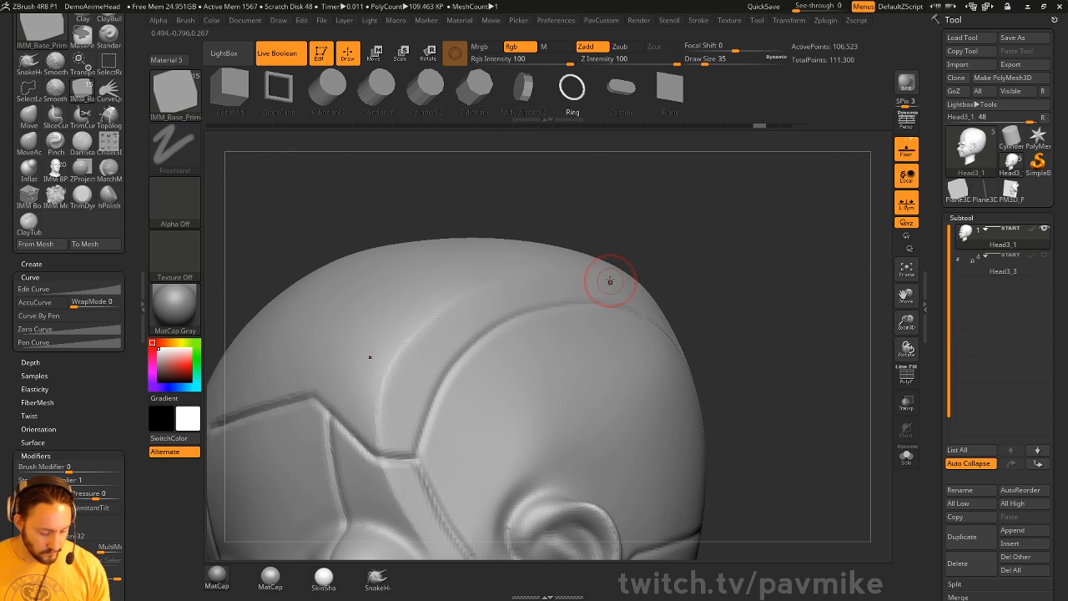
- Try a Sphere12 insert on the side of the head, then undo it
{"action": "key", "text": "m"}
{"action": "left_click", "coordinate": [522, 323]}
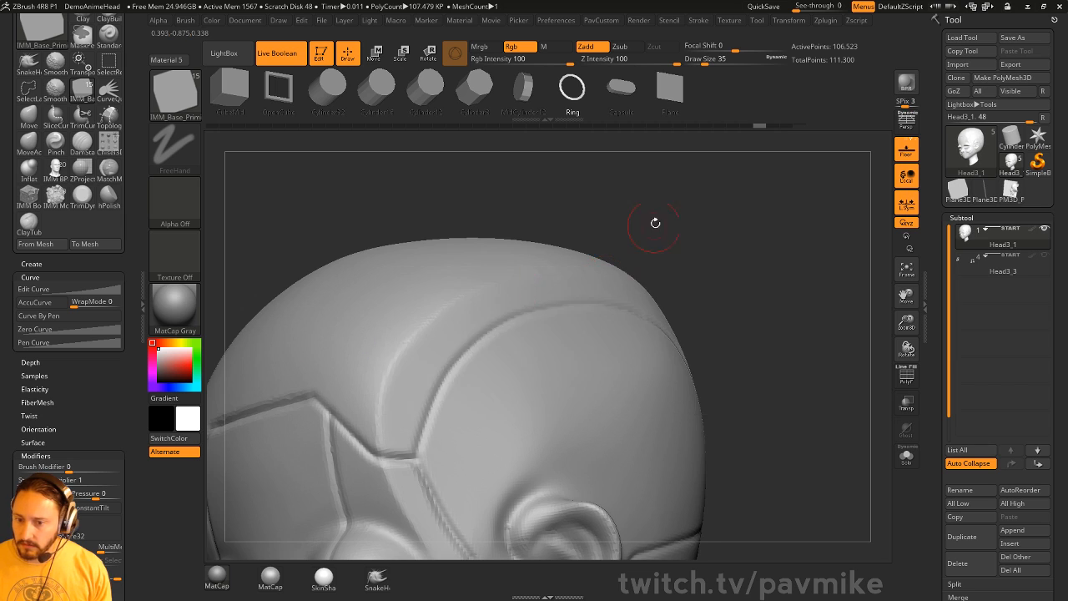
{"action": "left_click_drag", "start_coordinate": [639, 222], "coordinate": [490, 382]}
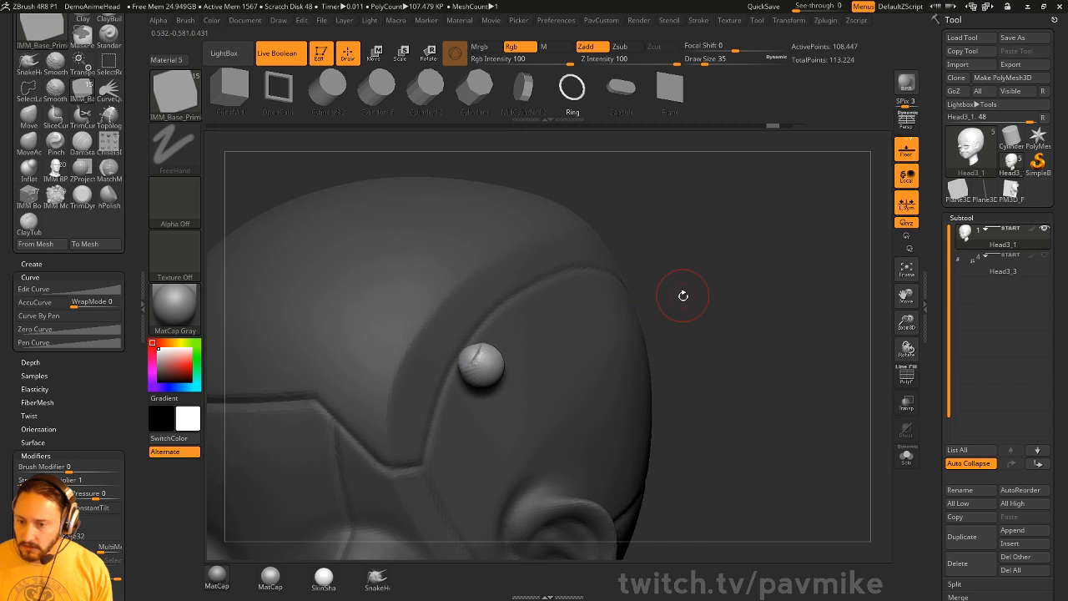
{"action": "key", "text": "ctrl+z"}
- Insert a sphere on the side of the head, push it partly in and scale it into an oval
{"action": "scroll", "coordinate": [73, 423], "scroll_direction": "down", "scroll_amount": 3}
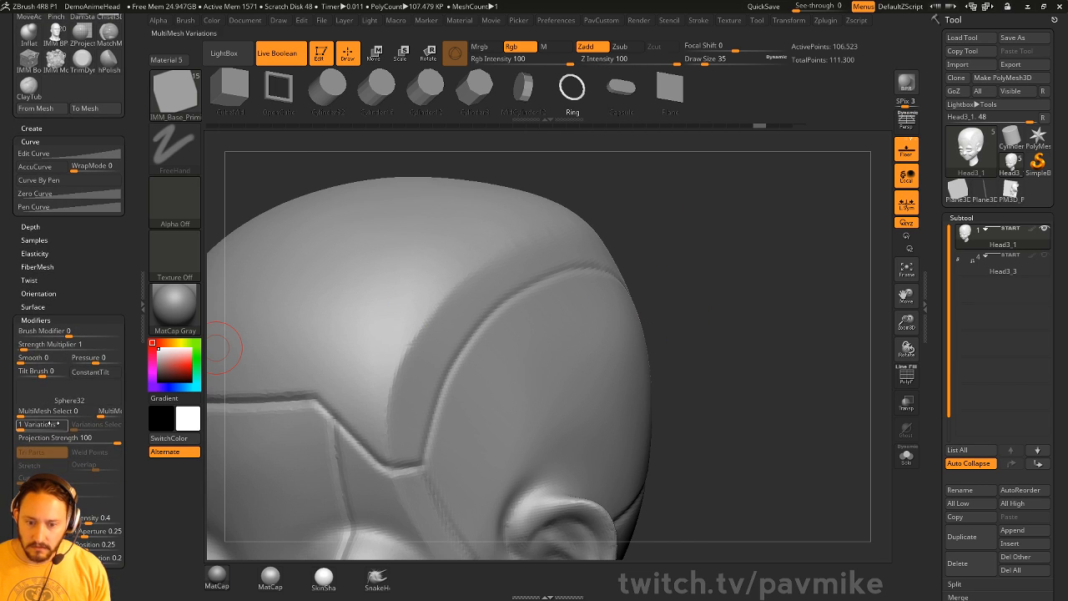
{"action": "left_click_drag", "start_coordinate": [709, 265], "coordinate": [492, 374]}
{"action": "left_click_drag", "start_coordinate": [647, 282], "coordinate": [675, 264]}
{"action": "key", "text": "w"}
{"action": "mouse_move", "coordinate": [529, 334]}
{"action": "left_mouse_down"}
{"action": "mouse_move", "coordinate": [507, 344]}
{"action": "mouse_move", "coordinate": [514, 328]}
{"action": "left_mouse_up"}
{"action": "left_click_drag", "start_coordinate": [438, 337], "coordinate": [427, 322]}
{"action": "left_click_drag", "start_coordinate": [344, 228], "coordinate": [343, 227]}
- Nudge the oval insert along the green axis and check it from around the head
{"action": "key", "text": "q"}
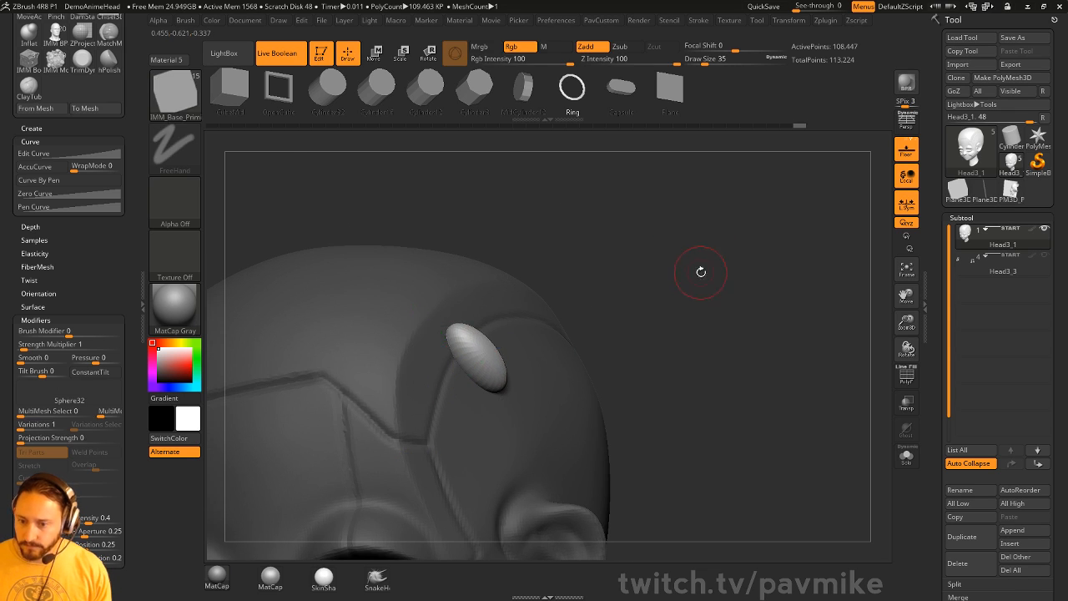
{"action": "left_click_drag", "start_coordinate": [701, 272], "coordinate": [696, 236], "text": "alt"}
{"action": "key", "text": "w"}
{"action": "left_click_drag", "start_coordinate": [422, 318], "coordinate": [416, 309]}
{"action": "key", "text": "q"}
{"action": "left_click_drag", "start_coordinate": [667, 296], "coordinate": [692, 287]}
{"action": "left_click_drag", "start_coordinate": [692, 239], "coordinate": [720, 281]}
{"action": "key", "text": "p"}
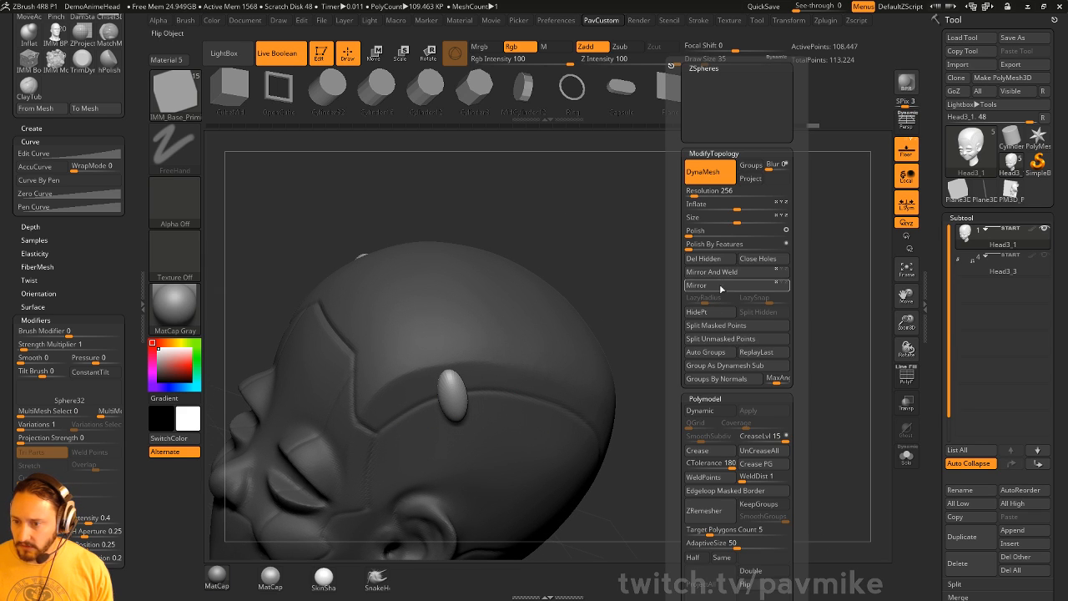
- Split the unmasked insert into its own subtool and make it active
{"action": "left_click", "coordinate": [720, 338]}
{"action": "key", "text": "b"}
{"action": "key", "text": "s"}
{"action": "key", "text": "t"}
{"action": "key", "text": "s"}
{"action": "left_click", "coordinate": [452, 409]}
{"action": "left_click", "coordinate": [452, 374], "text": "alt"}
{"action": "left_click_drag", "start_coordinate": [729, 268], "coordinate": [724, 292]}
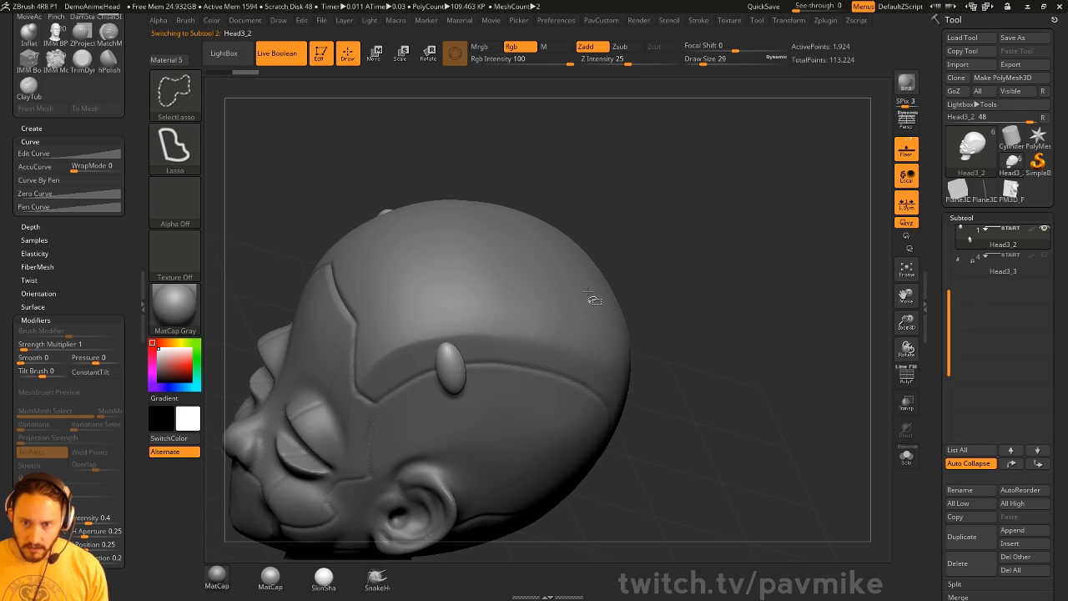
- Cut the insert in two with a SliceCurve stroke
{"action": "left_click", "coordinate": [176, 95], "text": "ctrl+shift"}
{"action": "left_click", "coordinate": [350, 104], "text": "ctrl+shift"}
{"action": "mouse_move", "coordinate": [699, 359]}
{"action": "left_mouse_down"}
{"action": "mouse_move", "coordinate": [696, 332]}
{"action": "mouse_move", "coordinate": [696, 372]}
{"action": "left_mouse_up"}
{"action": "mouse_move", "coordinate": [763, 414]}
{"action": "left_mouse_down", "text": "ctrl+shift"}
{"action": "mouse_move", "coordinate": [475, 349]}
{"action": "mouse_move", "coordinate": [356, 419]}
{"action": "mouse_move", "coordinate": [366, 412]}
{"action": "left_mouse_up", "text": "ctrl+shift"}
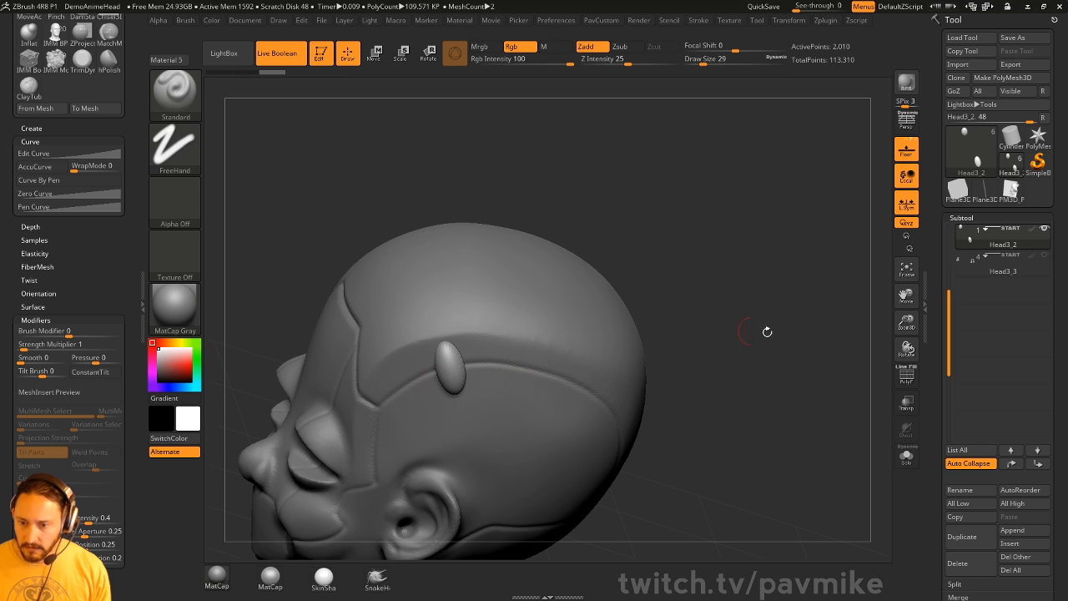
{"action": "left_click_drag", "start_coordinate": [766, 326], "coordinate": [769, 299]}
- DynaMesh the insert with Groups on and split one half into a new subtool
{"action": "key", "text": "2"}
{"action": "left_click", "coordinate": [782, 168]}
{"action": "left_click_drag", "start_coordinate": [658, 191], "coordinate": [684, 242], "text": "ctrl"}
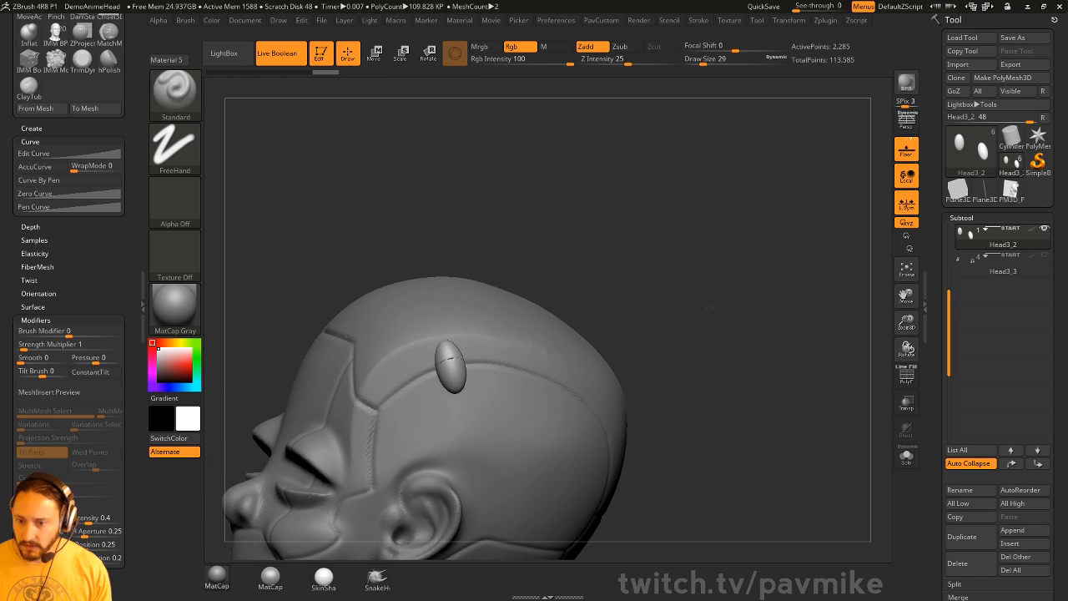
{"action": "left_click_drag", "start_coordinate": [707, 306], "coordinate": [607, 329]}
{"action": "left_click", "coordinate": [459, 377], "text": "ctrl+shift"}
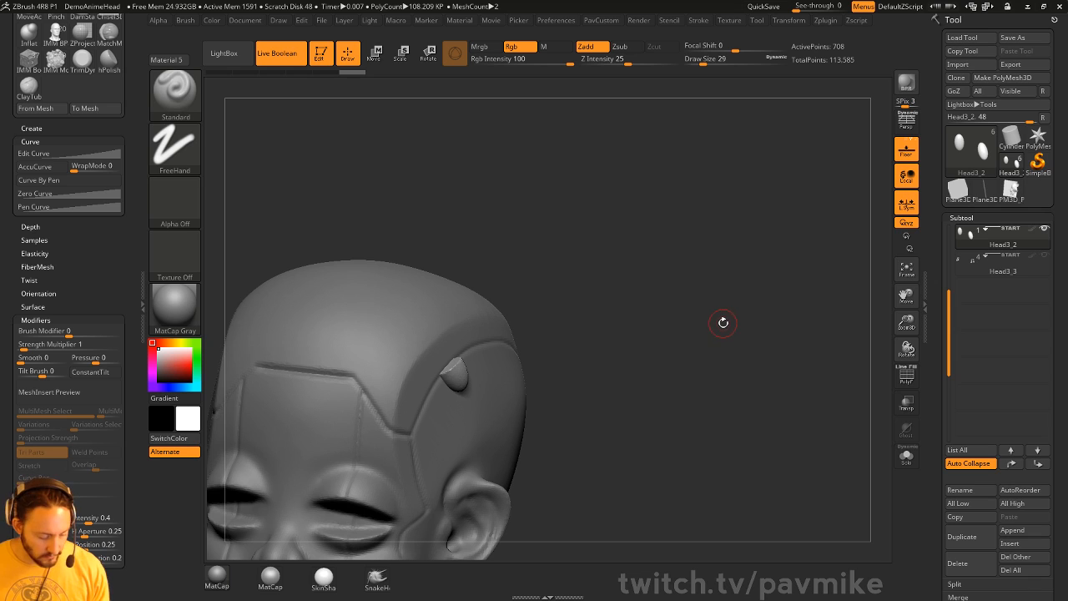
{"action": "key", "text": "2"}
{"action": "left_click", "coordinate": [737, 329]}
- Merge Head3_4 down into the head, then turn on PolyFrame and Solo
{"action": "left_click_drag", "start_coordinate": [584, 370], "coordinate": [575, 335]}
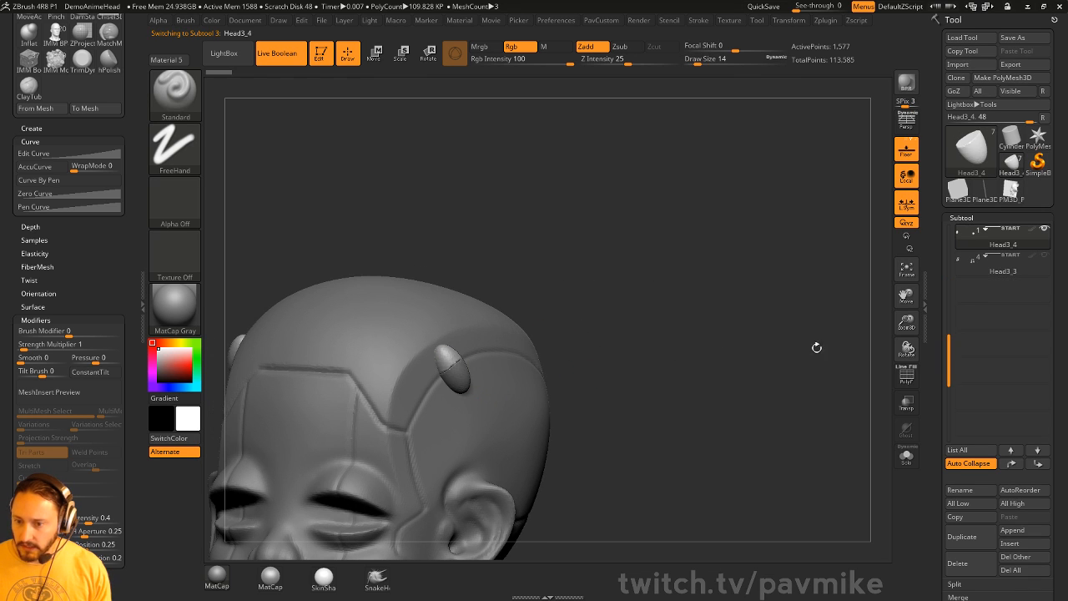
{"action": "left_click", "coordinate": [467, 319], "text": "alt"}
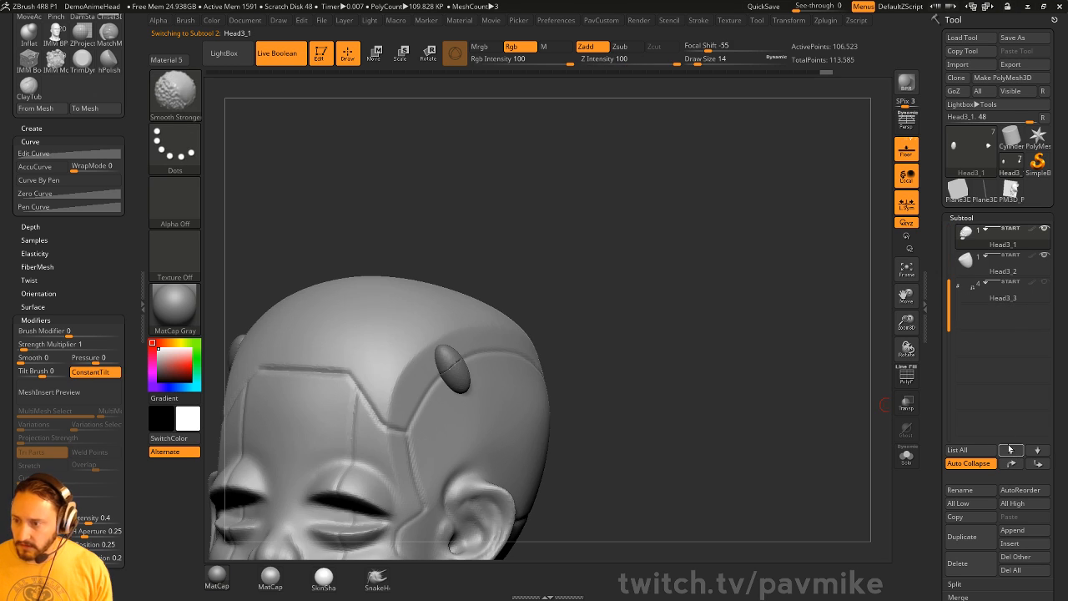
{"action": "left_click", "coordinate": [1010, 450], "text": "shift"}
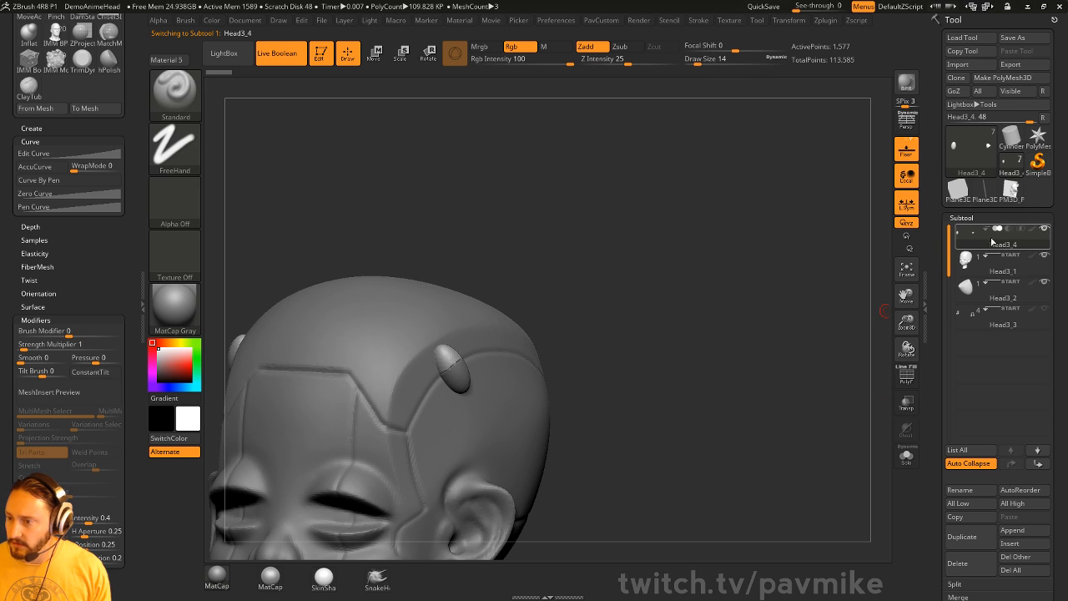
{"action": "left_click_drag", "start_coordinate": [805, 340], "coordinate": [819, 338]}
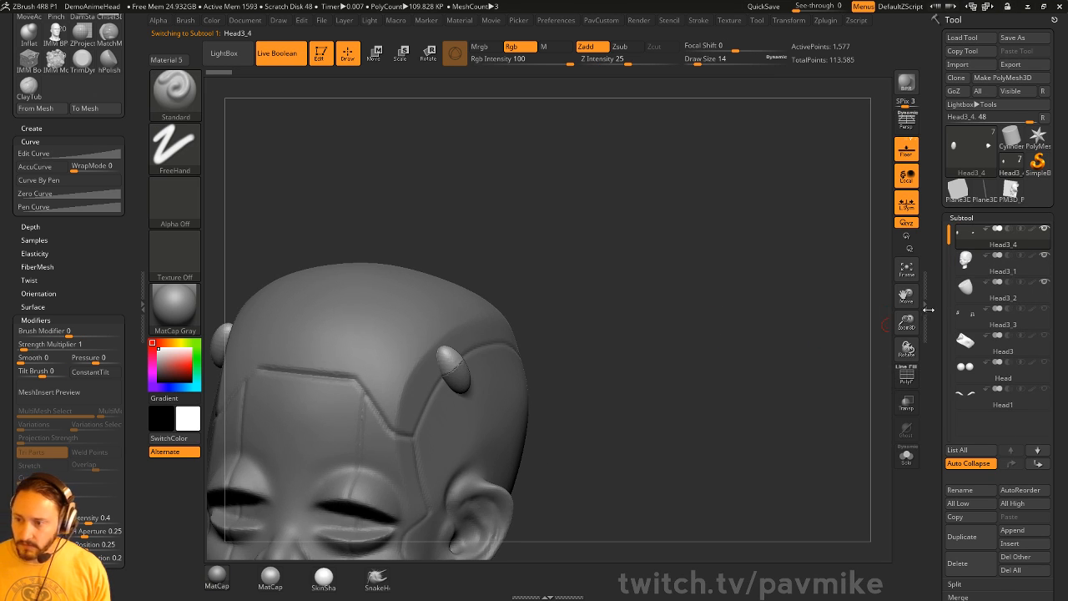
{"action": "key", "text": "ctrl+e"}
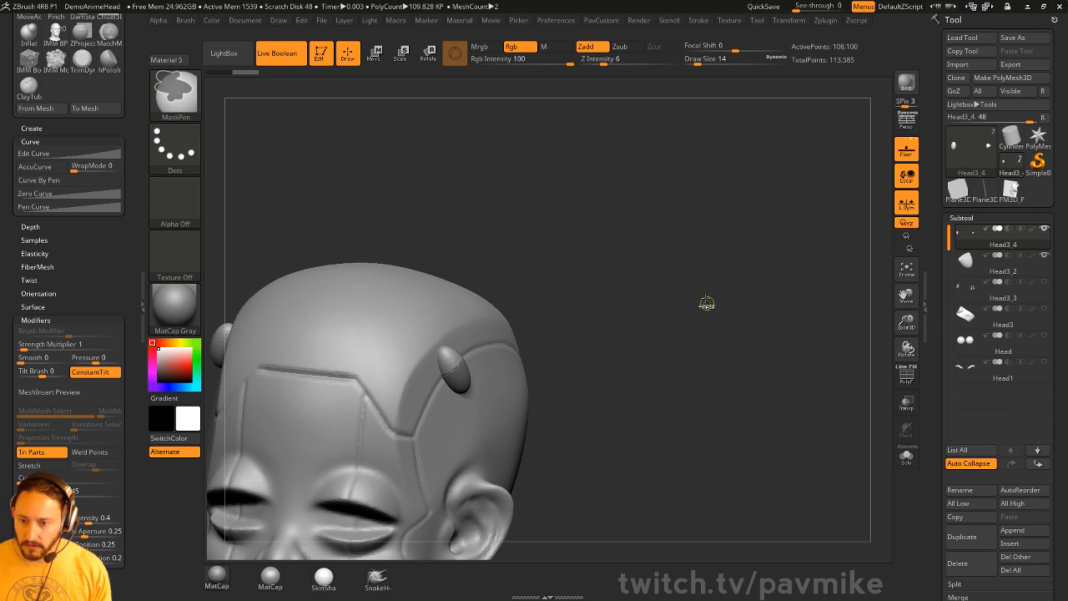
{"action": "left_click_drag", "start_coordinate": [704, 272], "coordinate": [739, 338], "text": "ctrl"}
{"action": "right_click_drag", "start_coordinate": [743, 366], "coordinate": [776, 327]}
{"action": "key", "text": "ctrl+z"}
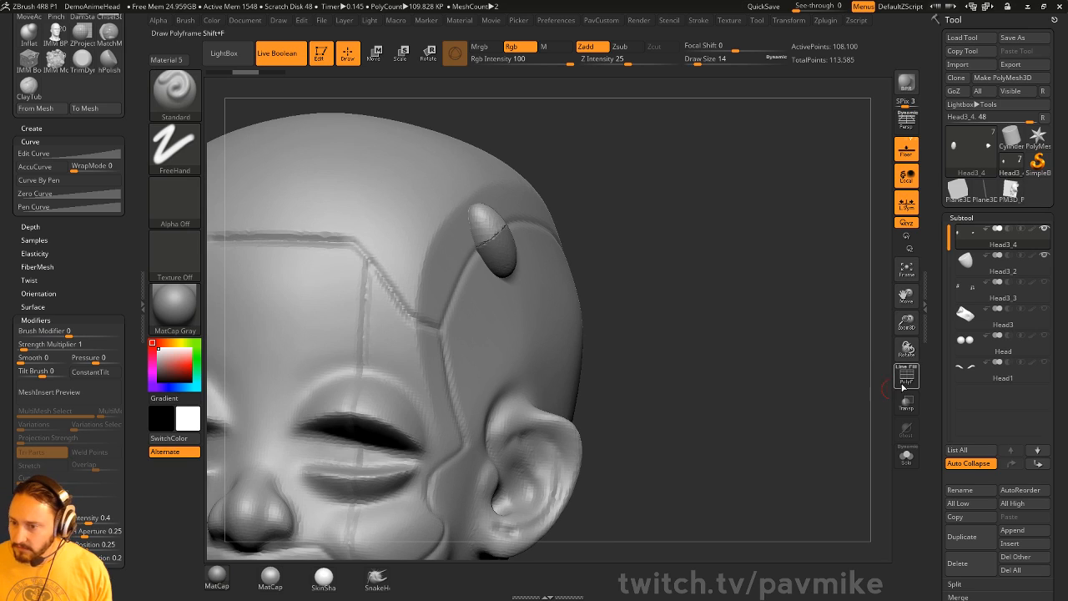
{"action": "left_click", "coordinate": [902, 387]}
{"action": "left_click", "coordinate": [900, 454]}
{"action": "key", "text": "space"}
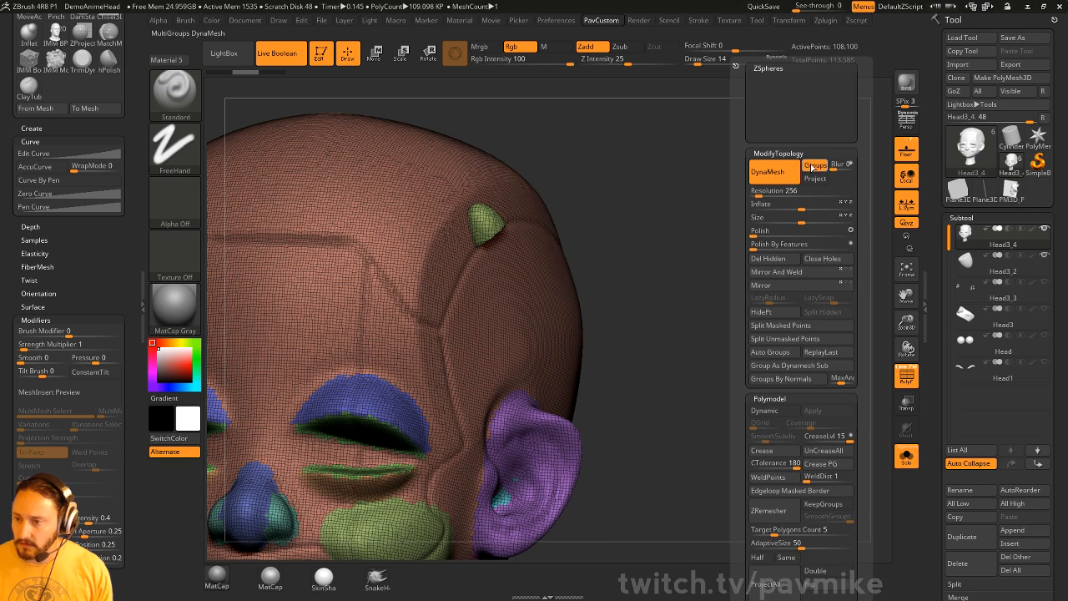
- Turn off DynaMesh Groups, remesh the head, and show the other subtools transparently
{"action": "left_click", "coordinate": [811, 165]}
{"action": "left_click_drag", "start_coordinate": [727, 172], "coordinate": [736, 219], "text": "ctrl"}
{"action": "left_click", "coordinate": [906, 455]}
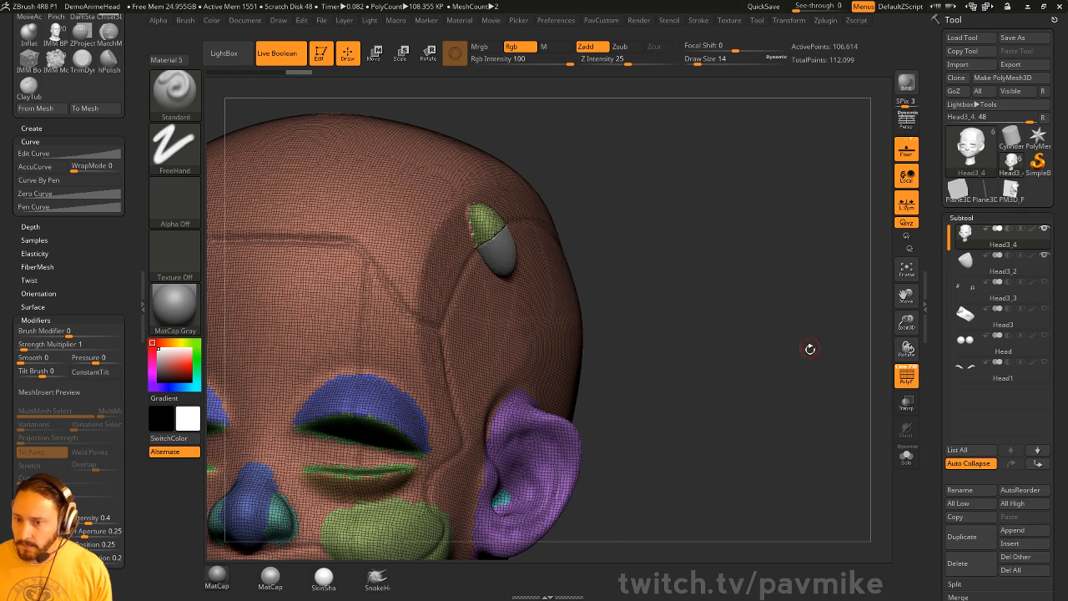
{"action": "left_click_drag", "start_coordinate": [809, 351], "coordinate": [740, 325]}
{"action": "left_click", "coordinate": [906, 402]}
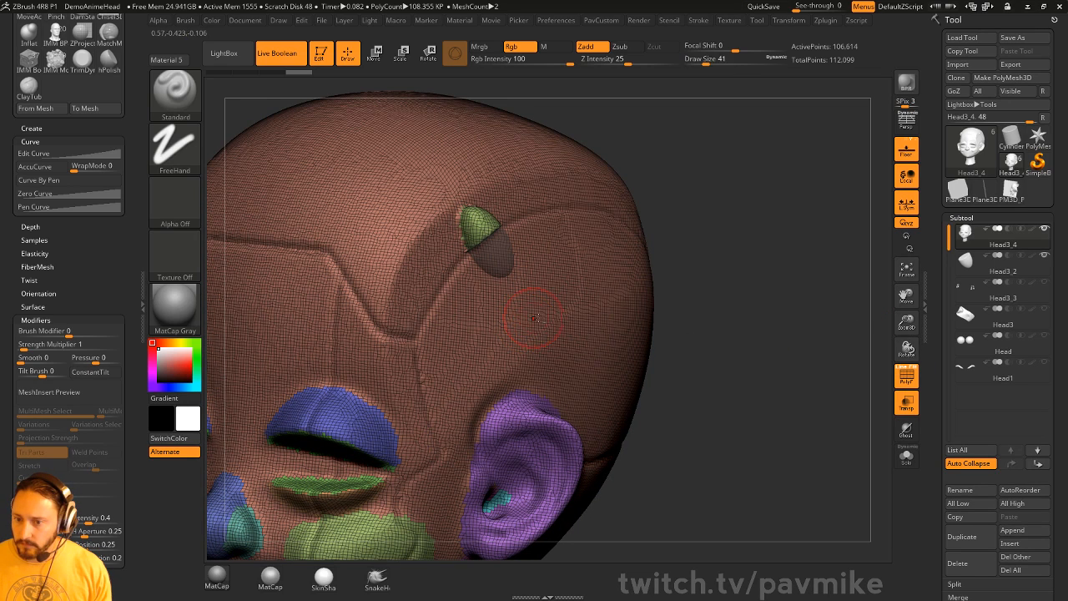
- Merge the other insert half Head3_2 into the head and remesh it
{"action": "key", "text": "s"}
{"action": "left_click_drag", "start_coordinate": [535, 320], "coordinate": [528, 321]}
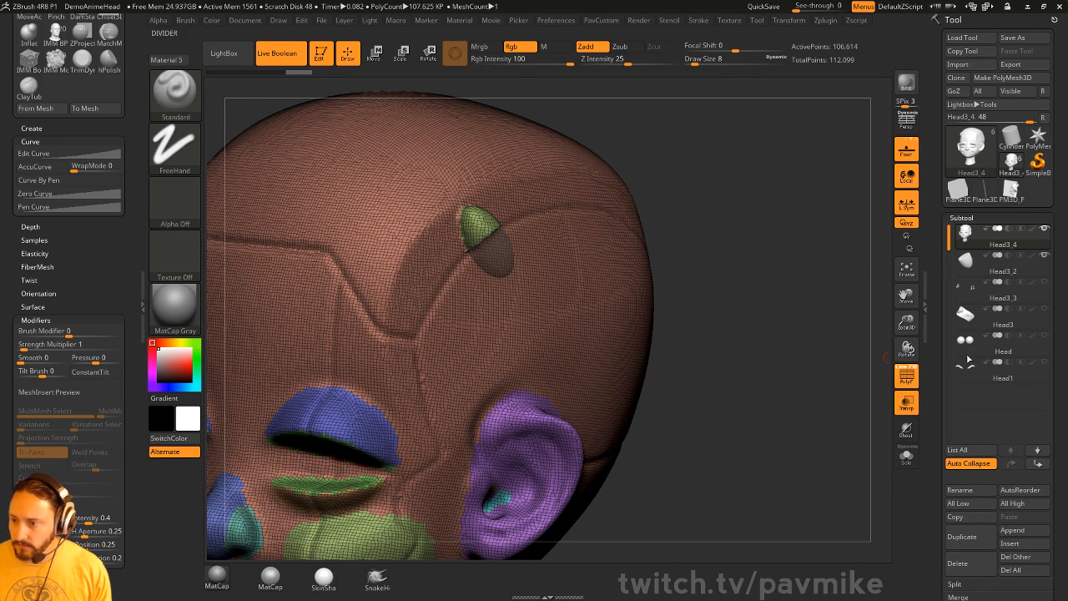
{"action": "key", "text": "ctrl+e"}
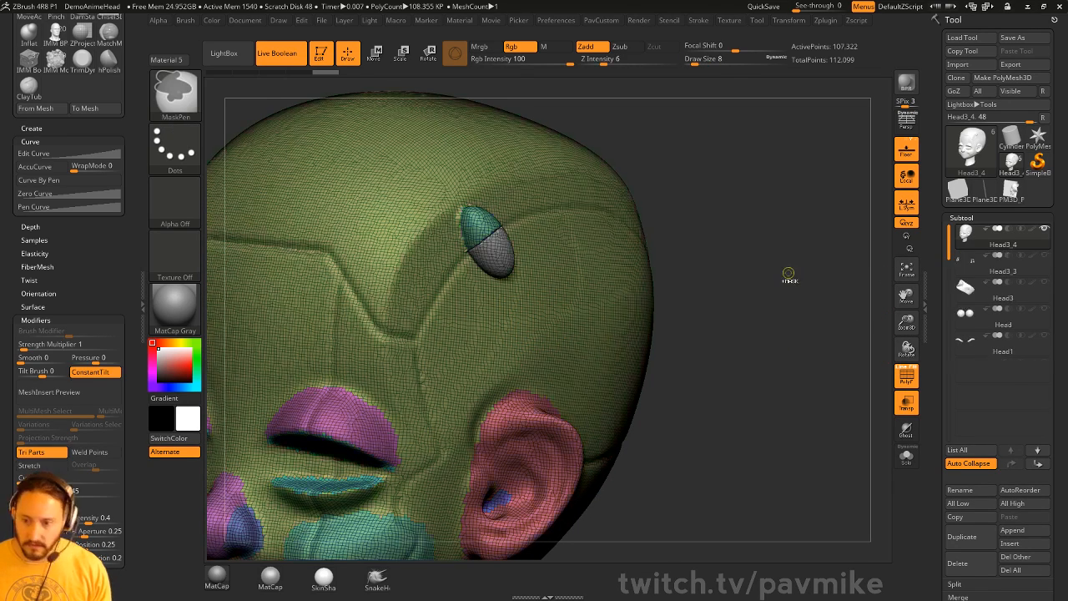
{"action": "left_click_drag", "start_coordinate": [784, 249], "coordinate": [796, 328], "text": "ctrl"}
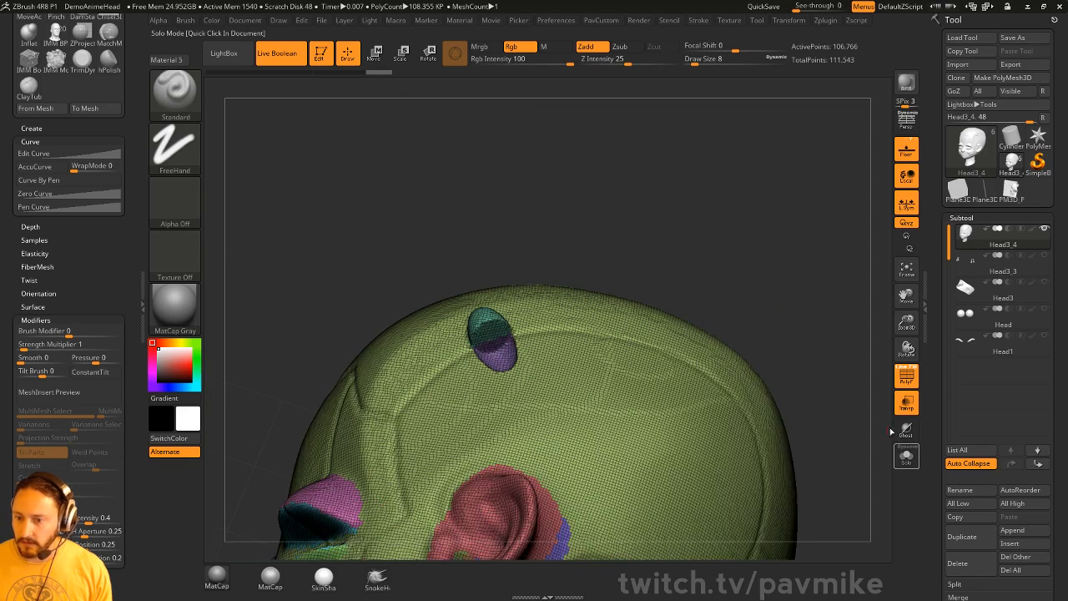
{"action": "left_click", "coordinate": [905, 377]}
- Select the hPolish brush at size 33 and inspect the slot
{"action": "key", "text": "2"}
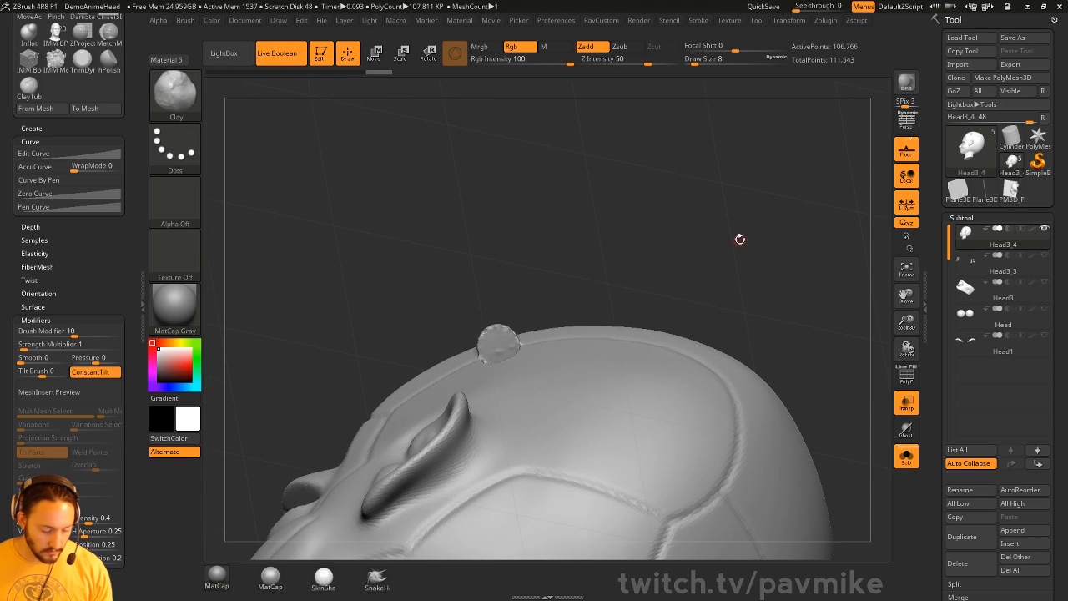
{"action": "key", "text": "3"}
{"action": "left_click_drag", "start_coordinate": [739, 230], "coordinate": [732, 204]}
{"action": "key", "text": "w"}
{"action": "key", "text": "s"}
{"action": "left_click", "coordinate": [515, 349]}
{"action": "key", "text": "q"}
{"action": "key", "text": "s"}
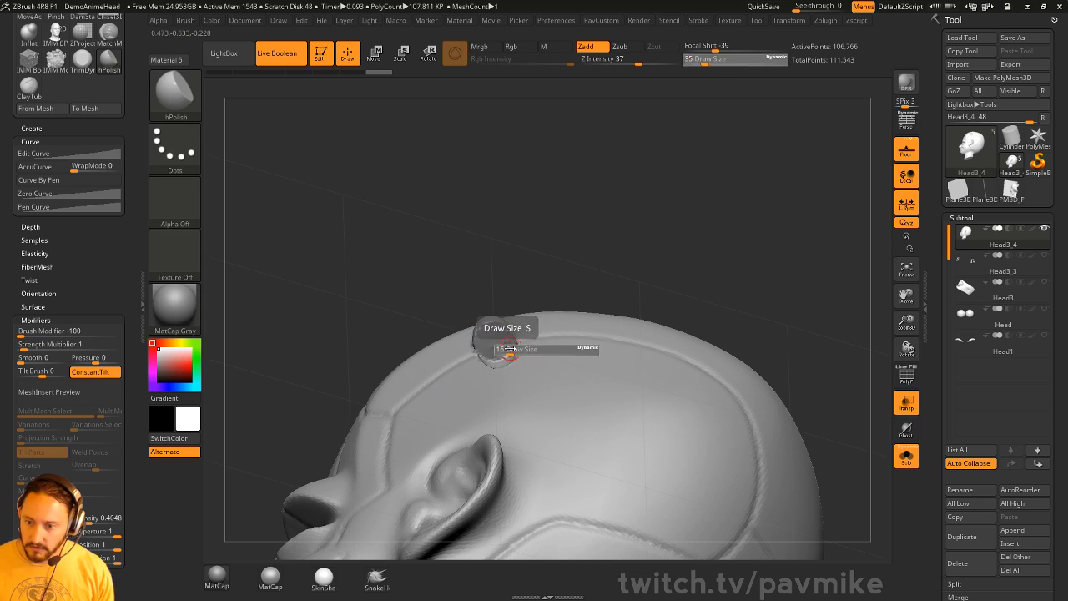
{"action": "left_click", "coordinate": [510, 347]}
{"action": "left_click_drag", "start_coordinate": [640, 285], "coordinate": [413, 342]}
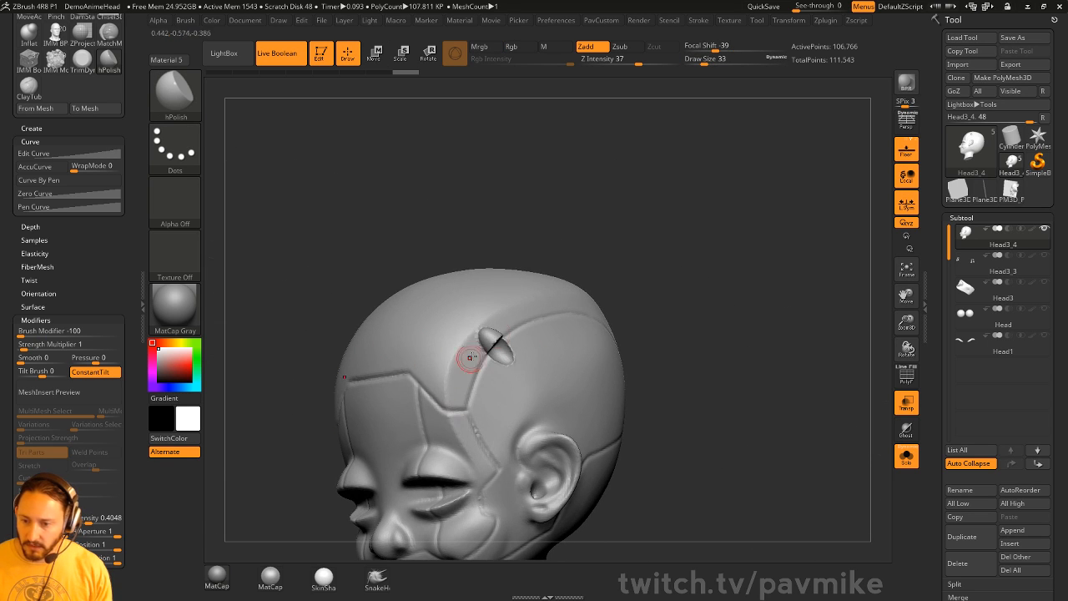
{"action": "mouse_move", "coordinate": [692, 303]}
{"action": "left_mouse_down"}
{"action": "mouse_move", "coordinate": [687, 396]}
{"action": "mouse_move", "coordinate": [651, 250]}
{"action": "mouse_move", "coordinate": [630, 214]}
{"action": "mouse_move", "coordinate": [705, 242]}
{"action": "mouse_move", "coordinate": [655, 292]}
{"action": "left_mouse_up"}
- Mirror the slot to the other side of the head and smooth its edges
{"action": "key", "text": "4"}
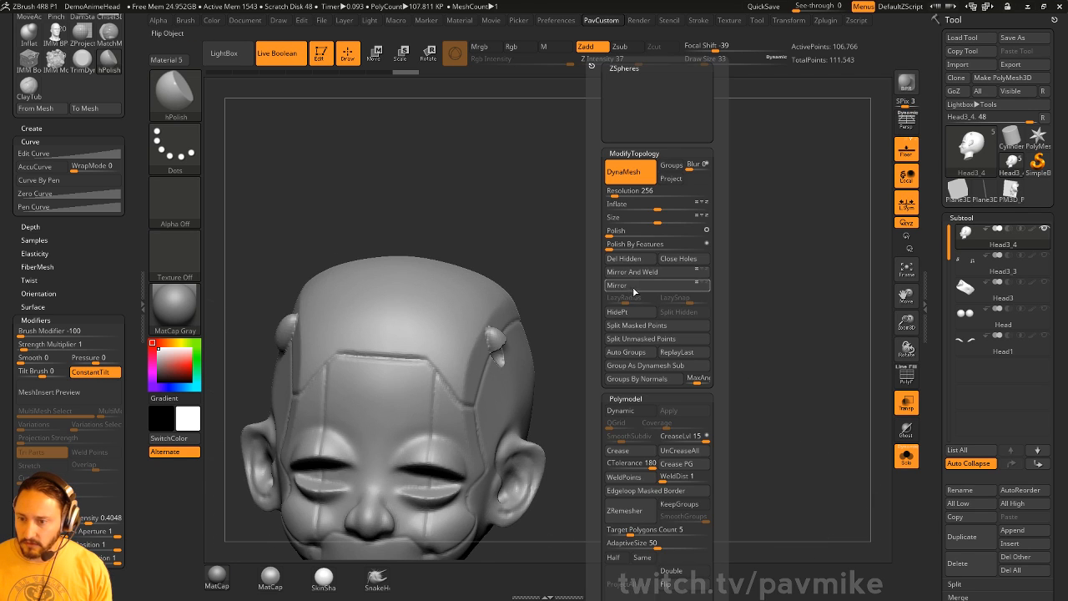
{"action": "left_click", "coordinate": [634, 289]}
{"action": "mouse_move", "coordinate": [575, 284]}
{"action": "left_mouse_down"}
{"action": "mouse_move", "coordinate": [638, 218]}
{"action": "mouse_move", "coordinate": [705, 232]}
{"action": "mouse_move", "coordinate": [701, 275]}
{"action": "mouse_move", "coordinate": [664, 239]}
{"action": "mouse_move", "coordinate": [643, 272]}
{"action": "mouse_move", "coordinate": [619, 276]}
{"action": "left_mouse_up"}
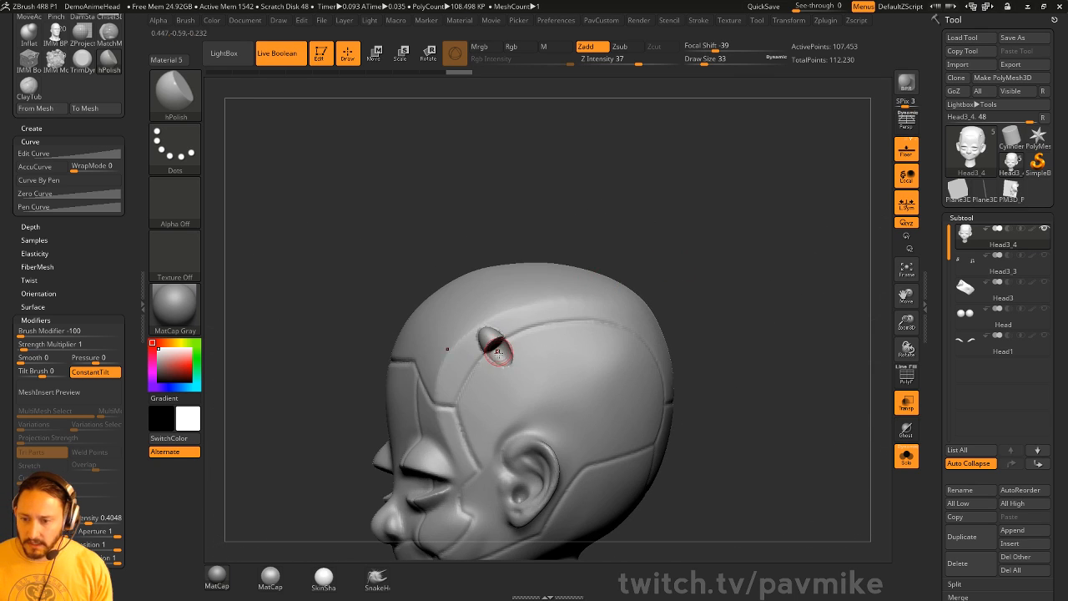
{"action": "left_click_drag", "start_coordinate": [711, 342], "coordinate": [716, 284], "text": "alt"}
{"action": "mouse_move", "coordinate": [476, 295]}
{"action": "left_mouse_down", "text": "shift"}
{"action": "mouse_move", "coordinate": [474, 311]}
{"action": "mouse_move", "coordinate": [488, 301]}
{"action": "left_mouse_up", "text": "shift"}
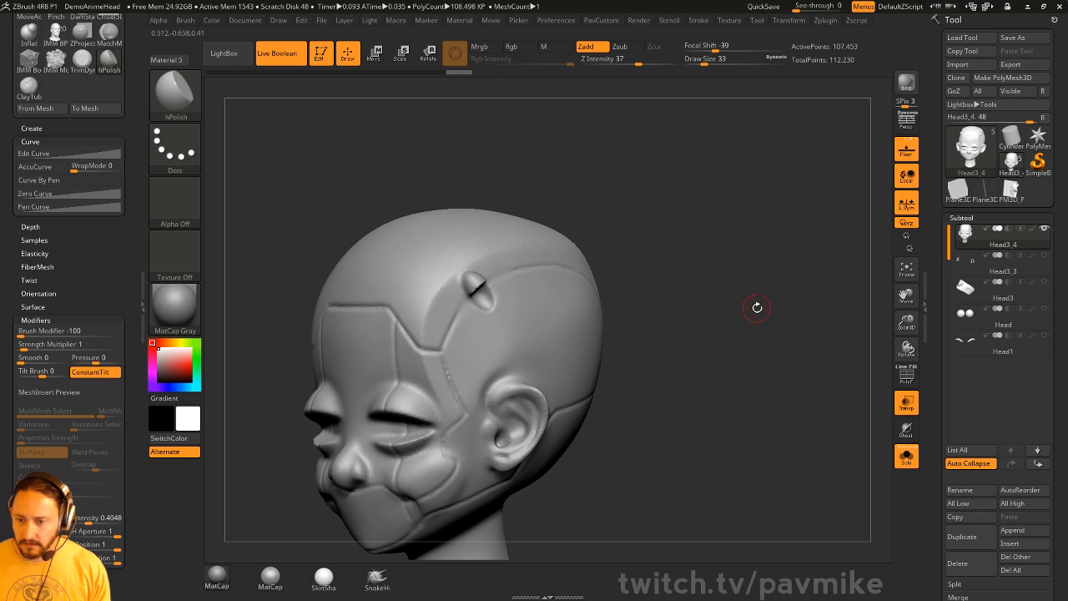
{"action": "mouse_move", "coordinate": [710, 289]}
{"action": "left_mouse_down"}
{"action": "mouse_move", "coordinate": [751, 286]}
{"action": "mouse_move", "coordinate": [697, 290]}
{"action": "mouse_move", "coordinate": [710, 272]}
{"action": "left_mouse_up"}
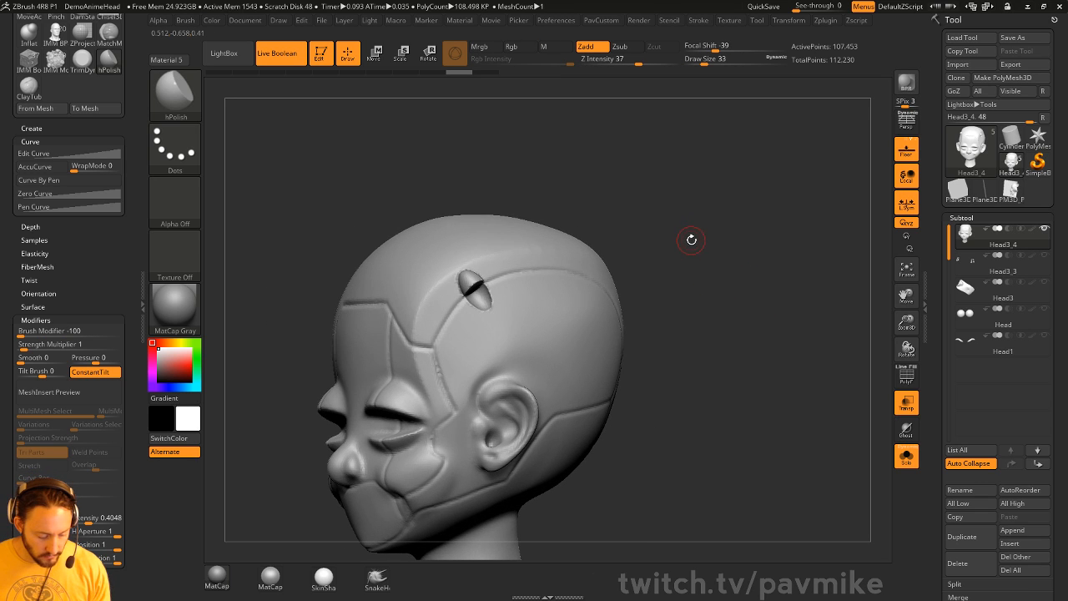
- Try a Chisel brush groove with tip 8 down the side of the head, then undo it
{"action": "key", "text": "b"}
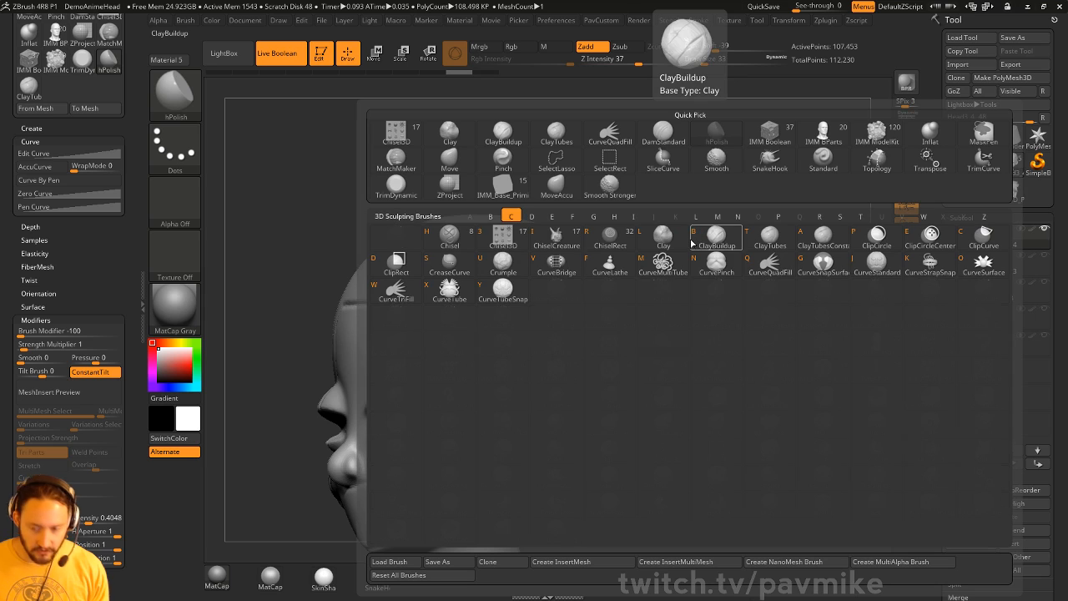
{"action": "left_click", "coordinate": [464, 241]}
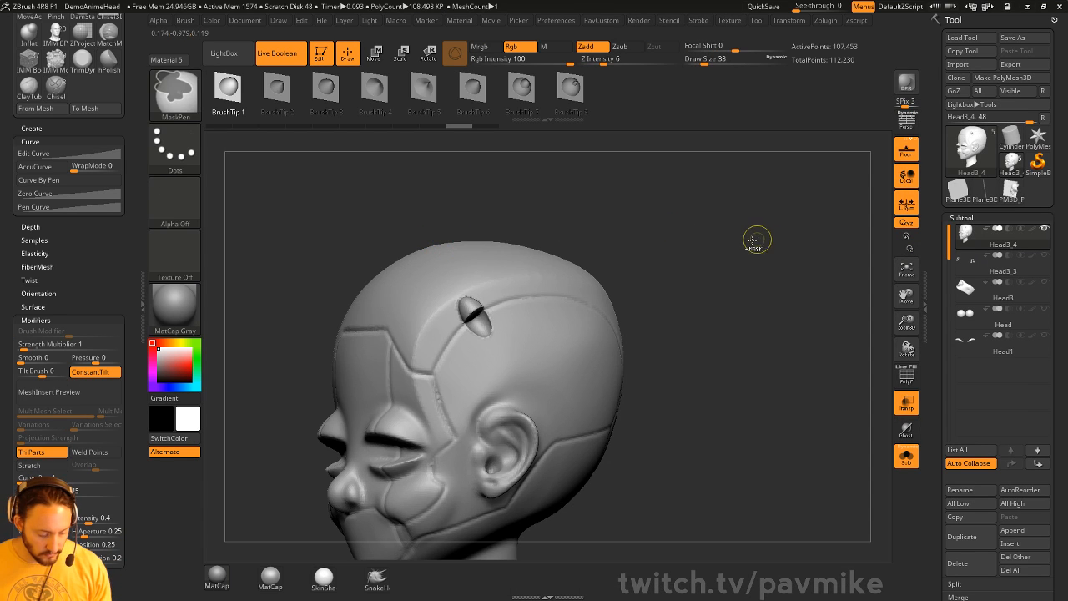
{"action": "left_click_drag", "start_coordinate": [754, 239], "coordinate": [581, 153]}
{"action": "left_click", "coordinate": [570, 89]}
{"action": "mouse_move", "coordinate": [498, 349]}
{"action": "left_mouse_down"}
{"action": "mouse_move", "coordinate": [517, 434]}
{"action": "mouse_move", "coordinate": [459, 460]}
{"action": "left_mouse_up"}
{"action": "left_click_drag", "start_coordinate": [371, 455], "coordinate": [400, 395]}
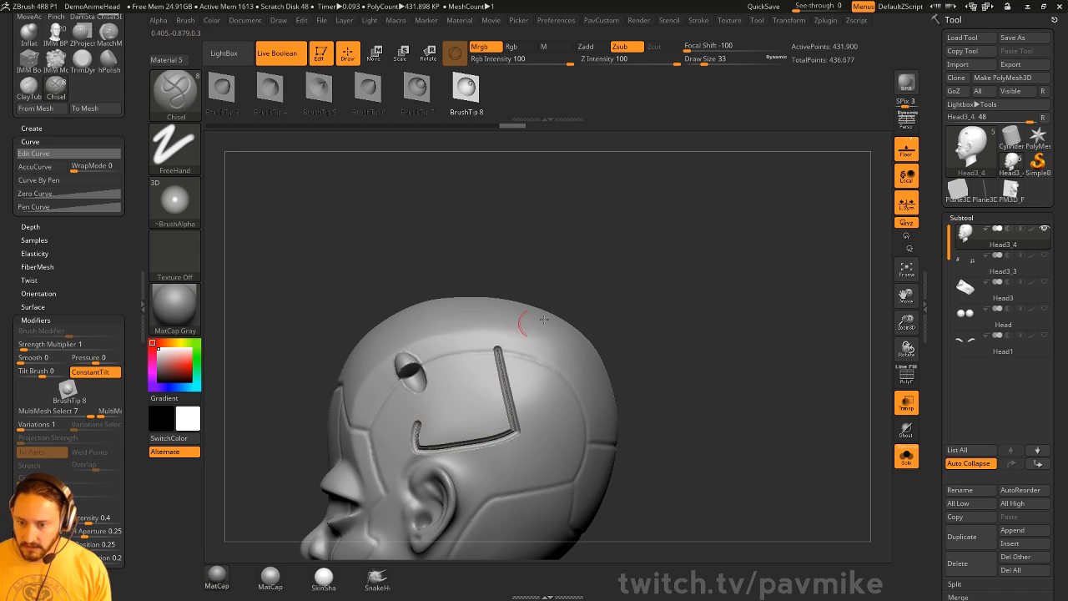
{"action": "key", "text": "ctrl+z"}
- Return to the Standard brush at size 29, viewing the head from the side
{"action": "left_click_drag", "start_coordinate": [641, 342], "coordinate": [551, 399]}
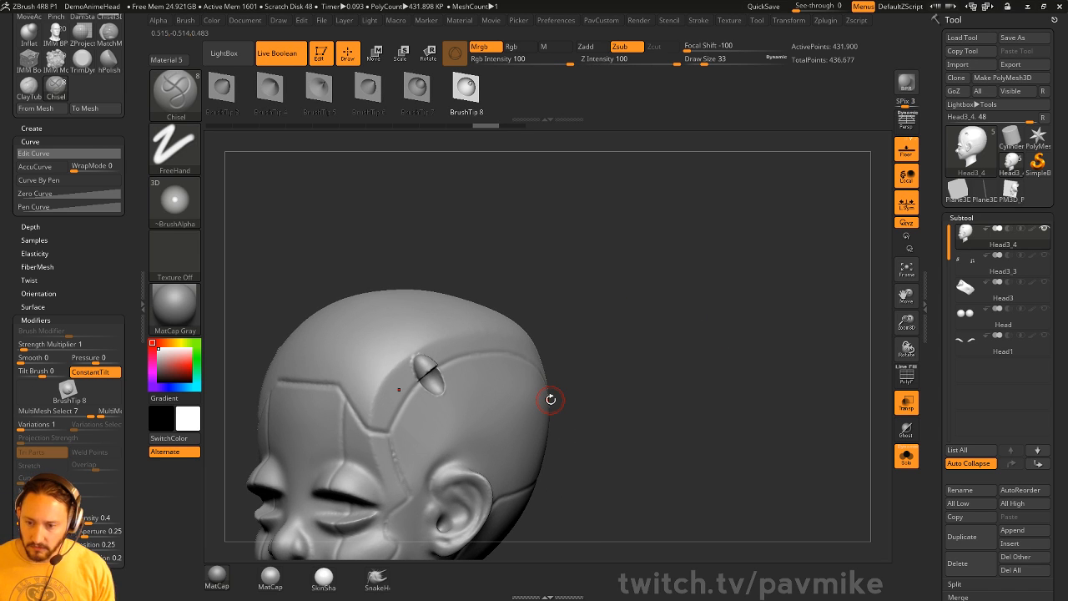
{"action": "mouse_move", "coordinate": [646, 244]}
{"action": "left_mouse_down"}
{"action": "mouse_move", "coordinate": [699, 246]}
{"action": "mouse_move", "coordinate": [642, 261]}
{"action": "mouse_move", "coordinate": [661, 258]}
{"action": "mouse_move", "coordinate": [645, 298]}
{"action": "left_mouse_up"}
{"action": "key", "text": "b"}
{"action": "key", "text": "s"}
{"action": "key", "text": "t"}
{"action": "key", "text": "s"}
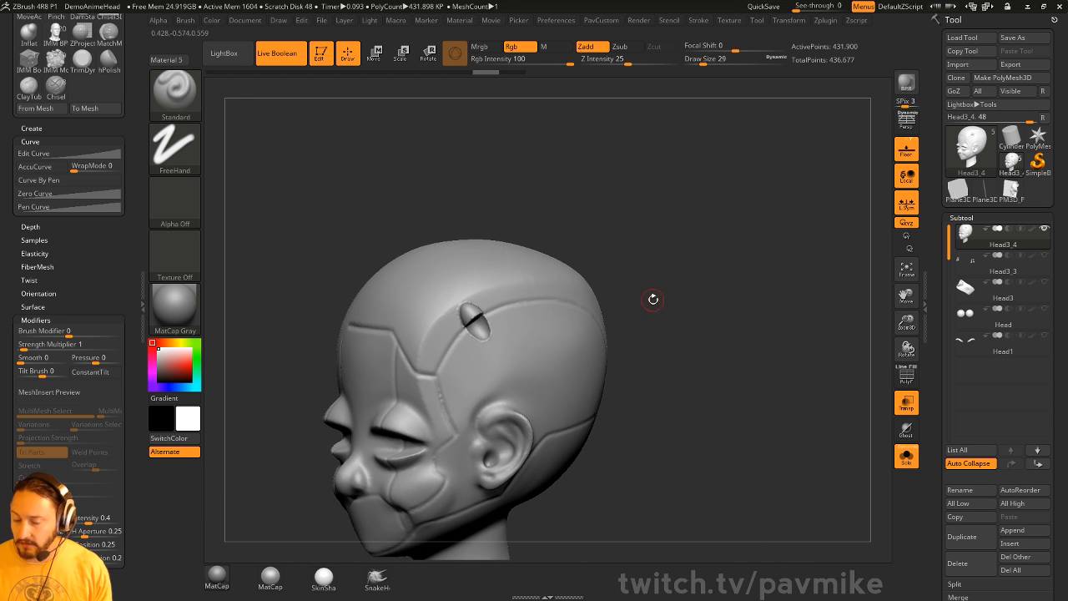
- Smooth the rim of the small slot near the crown from a raised three-quarter view
{"action": "mouse_move", "coordinate": [655, 251]}
{"action": "left_mouse_down"}
{"action": "mouse_move", "coordinate": [663, 245]}
{"action": "mouse_move", "coordinate": [588, 296]}
{"action": "left_mouse_up"}
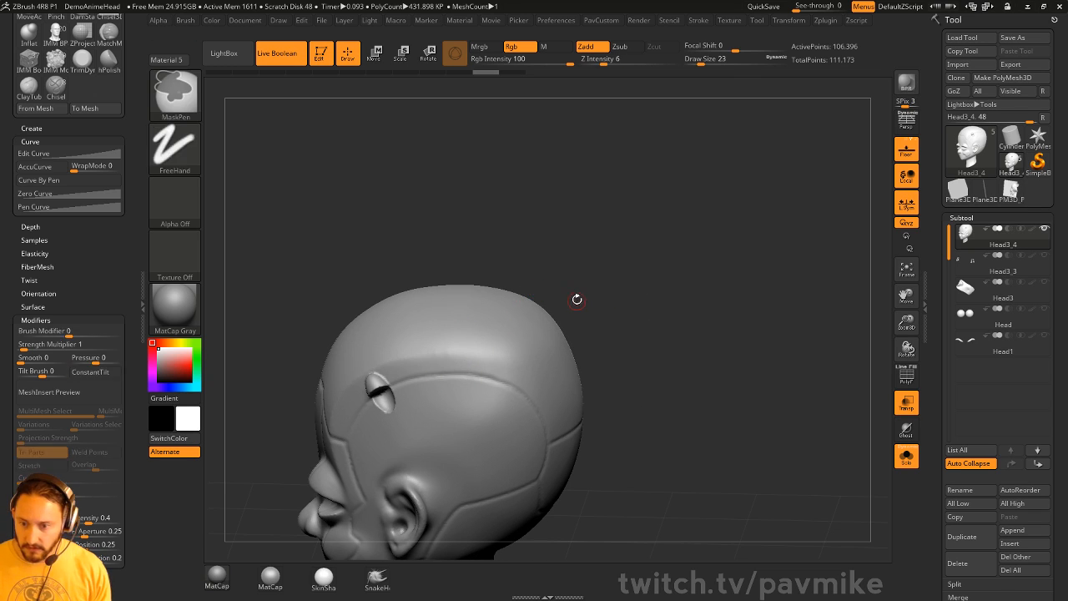
{"action": "left_click_drag", "start_coordinate": [576, 300], "coordinate": [459, 365]}
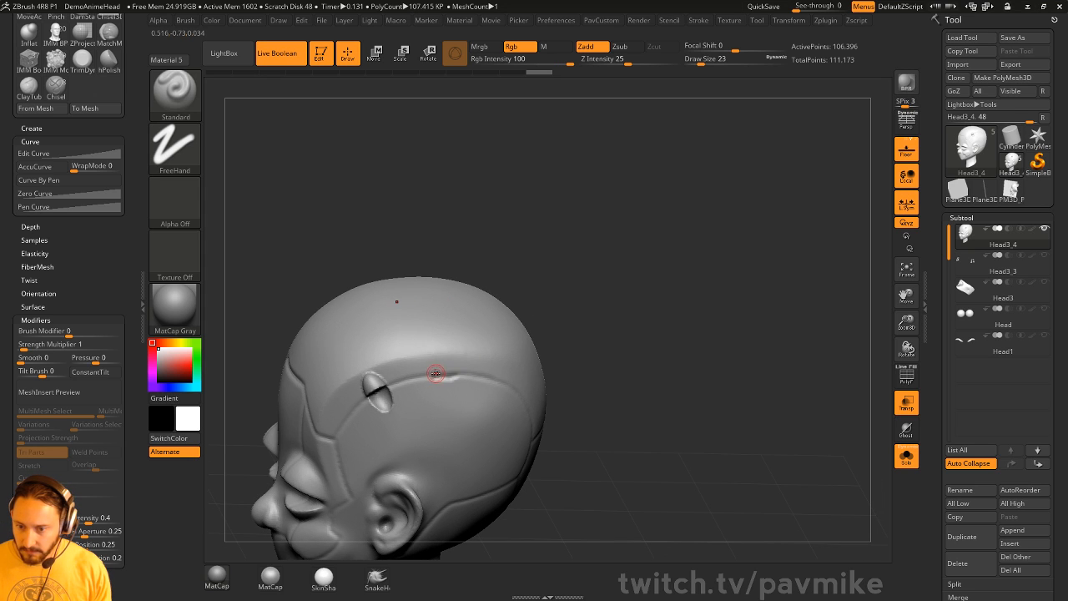
{"action": "mouse_move", "coordinate": [581, 331]}
{"action": "left_mouse_down"}
{"action": "mouse_move", "coordinate": [594, 289]}
{"action": "mouse_move", "coordinate": [617, 322]}
{"action": "mouse_move", "coordinate": [594, 333]}
{"action": "left_mouse_up"}
{"action": "left_click_drag", "start_coordinate": [443, 365], "coordinate": [451, 362], "text": "shift"}
- Orbit the head to inspect its top, side, back and three-quarter views
{"action": "left_click_drag", "start_coordinate": [568, 341], "coordinate": [594, 320]}
{"action": "mouse_move", "coordinate": [659, 314]}
{"action": "left_mouse_down"}
{"action": "mouse_move", "coordinate": [627, 258]}
{"action": "mouse_move", "coordinate": [651, 320]}
{"action": "mouse_move", "coordinate": [642, 347]}
{"action": "mouse_move", "coordinate": [746, 343]}
{"action": "mouse_move", "coordinate": [678, 321]}
{"action": "left_mouse_up"}
{"action": "left_click_drag", "start_coordinate": [656, 359], "coordinate": [670, 301]}
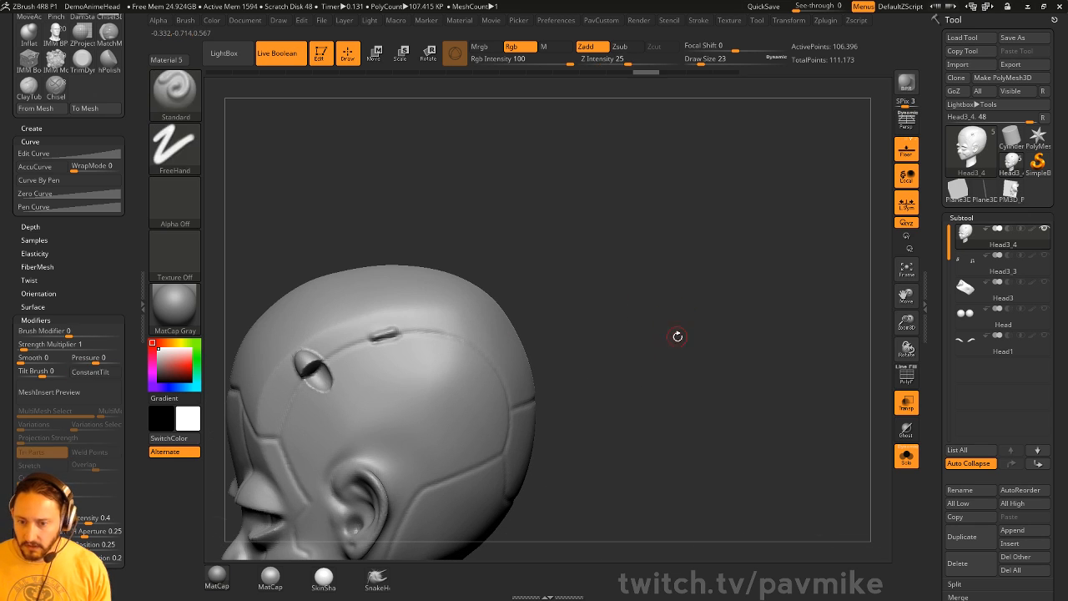
{"action": "left_click_drag", "start_coordinate": [676, 336], "coordinate": [724, 249]}
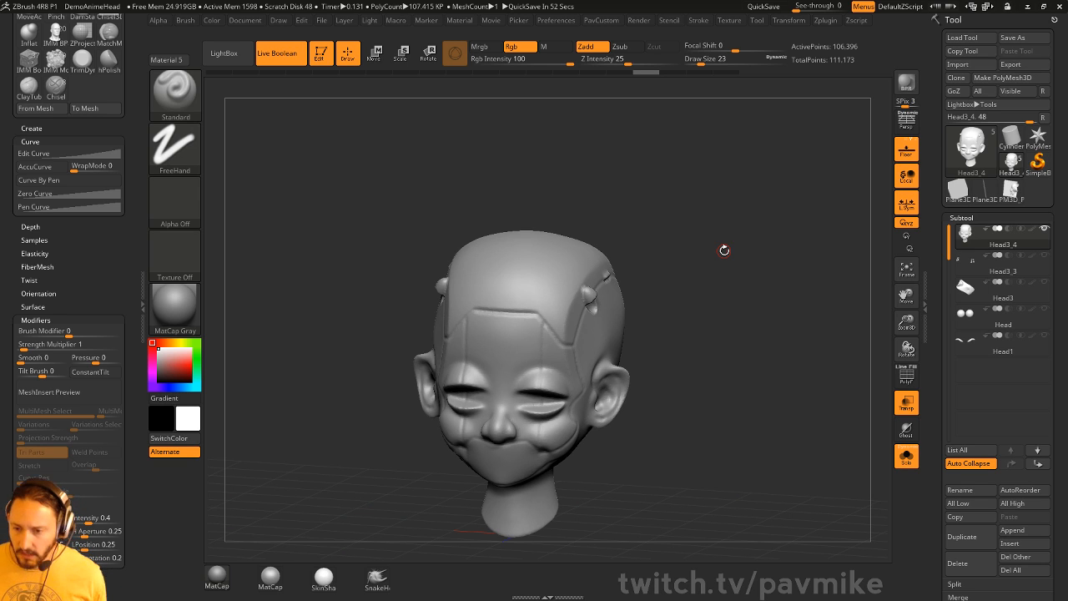
{"action": "left_click_drag", "start_coordinate": [725, 251], "coordinate": [708, 222]}
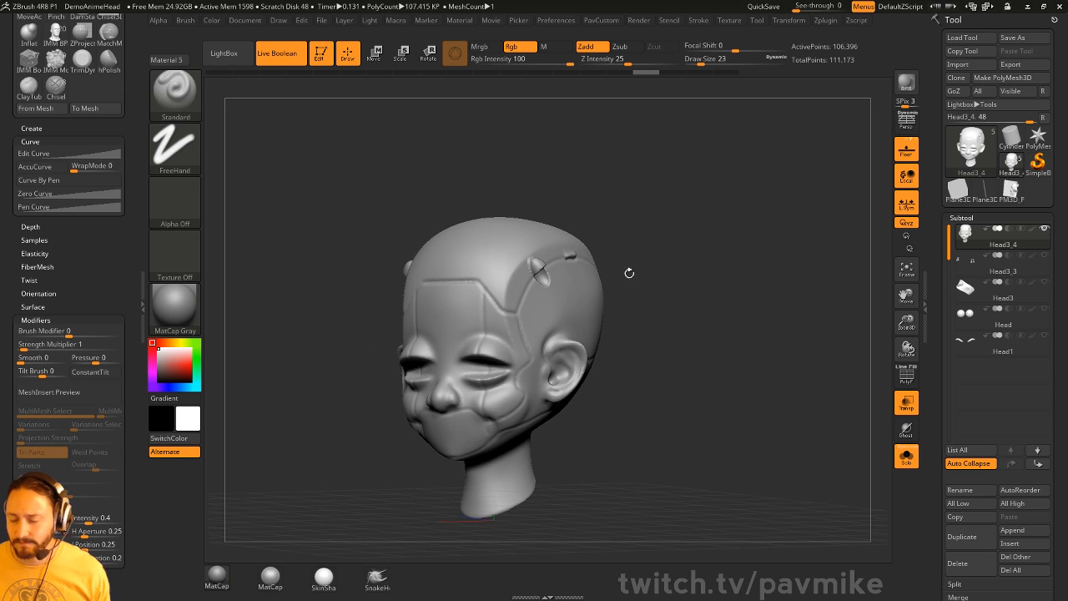
{"action": "left_click_drag", "start_coordinate": [718, 201], "coordinate": [721, 203]}
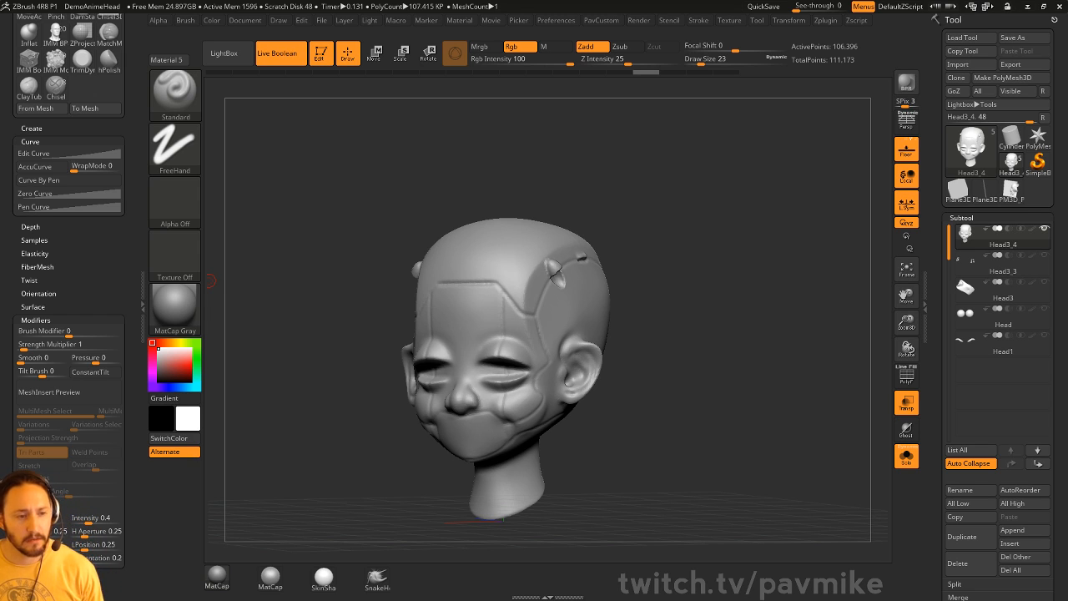
- Shrink the brush to 18 and test a curved stroke behind the temple, then undo it
{"action": "left_click_drag", "start_coordinate": [735, 191], "coordinate": [742, 242]}
{"action": "key", "text": "s"}
{"action": "mouse_move", "coordinate": [549, 331]}
{"action": "left_mouse_down"}
{"action": "mouse_move", "coordinate": [531, 324]}
{"action": "mouse_move", "coordinate": [599, 332]}
{"action": "left_mouse_up"}
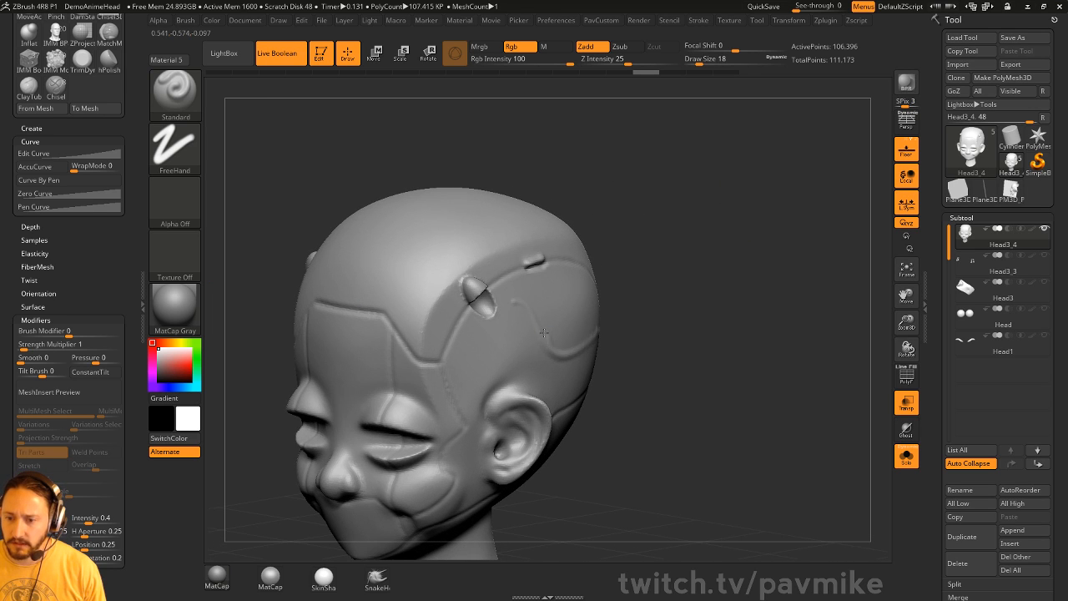
{"action": "key", "text": "ctrl+z"}
- Turn on LazyMouse and test strokes above the ear and a large side bulge, undoing them
{"action": "key", "text": "space"}
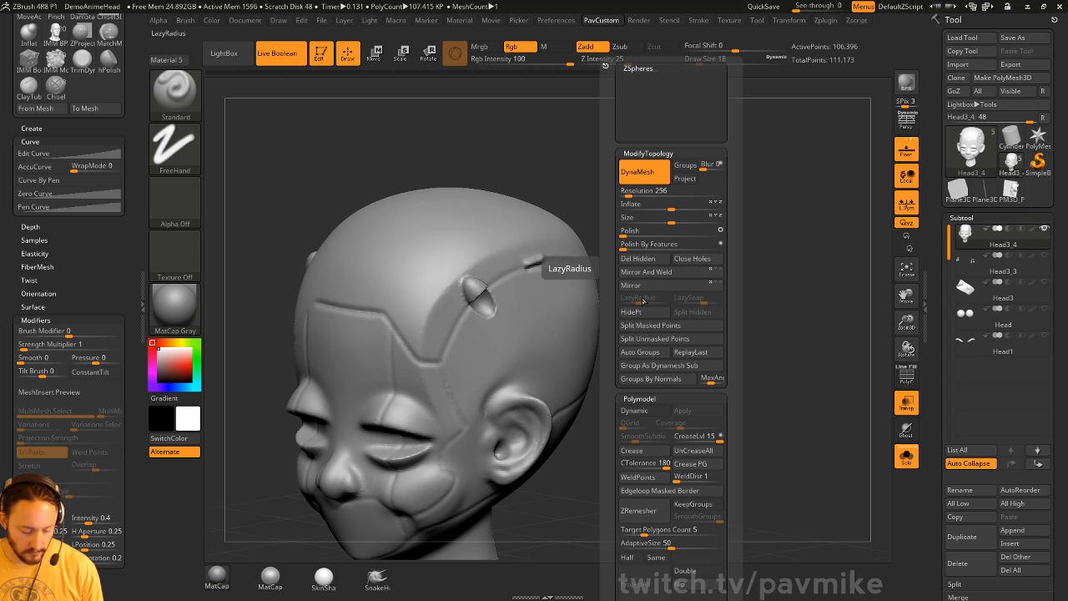
{"action": "key", "text": "l"}
{"action": "mouse_move", "coordinate": [473, 357]}
{"action": "left_mouse_down"}
{"action": "mouse_move", "coordinate": [548, 356]}
{"action": "mouse_move", "coordinate": [577, 311]}
{"action": "left_mouse_up"}
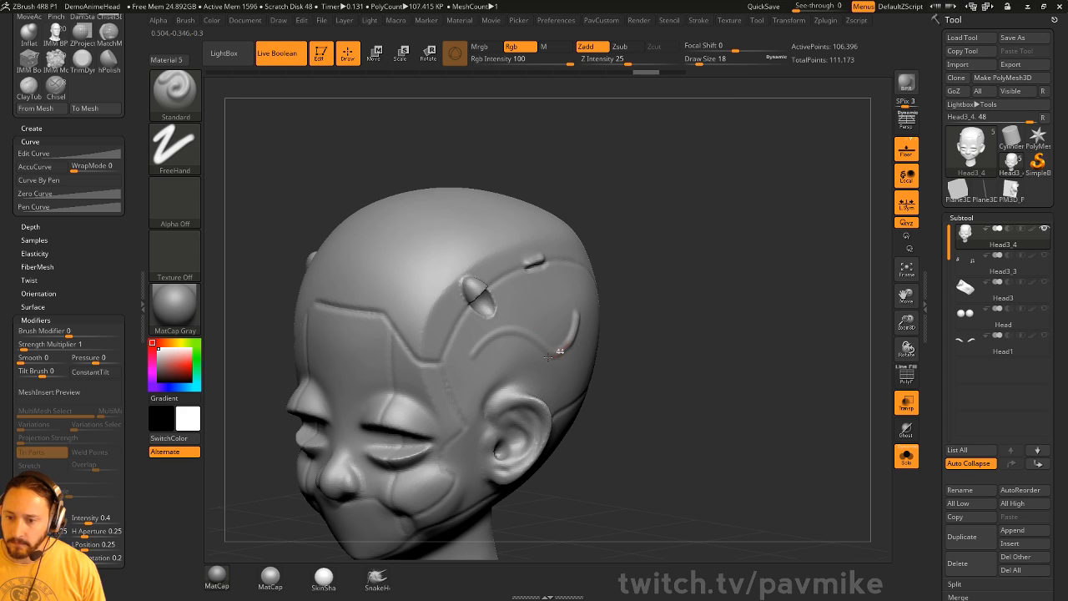
{"action": "key", "text": "ctrl"}
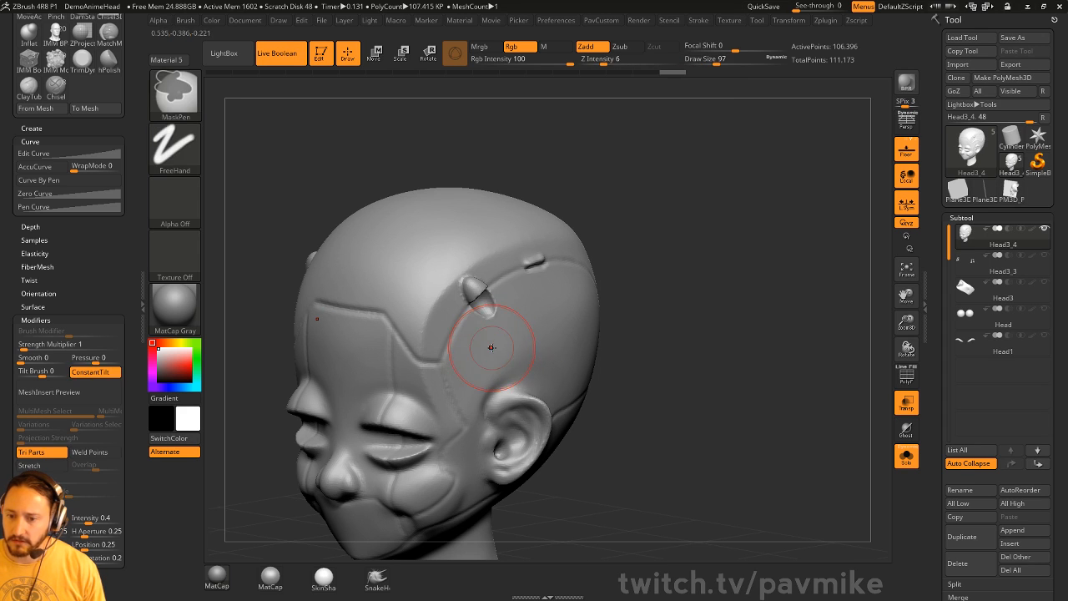
{"action": "mouse_move", "coordinate": [485, 352]}
{"action": "left_mouse_down"}
{"action": "mouse_move", "coordinate": [525, 346]}
{"action": "mouse_move", "coordinate": [587, 310]}
{"action": "mouse_move", "coordinate": [453, 382]}
{"action": "mouse_move", "coordinate": [468, 394]}
{"action": "mouse_move", "coordinate": [540, 344]}
{"action": "left_mouse_up"}
{"action": "key", "text": "ctrl+z"}
{"action": "key", "text": "s"}
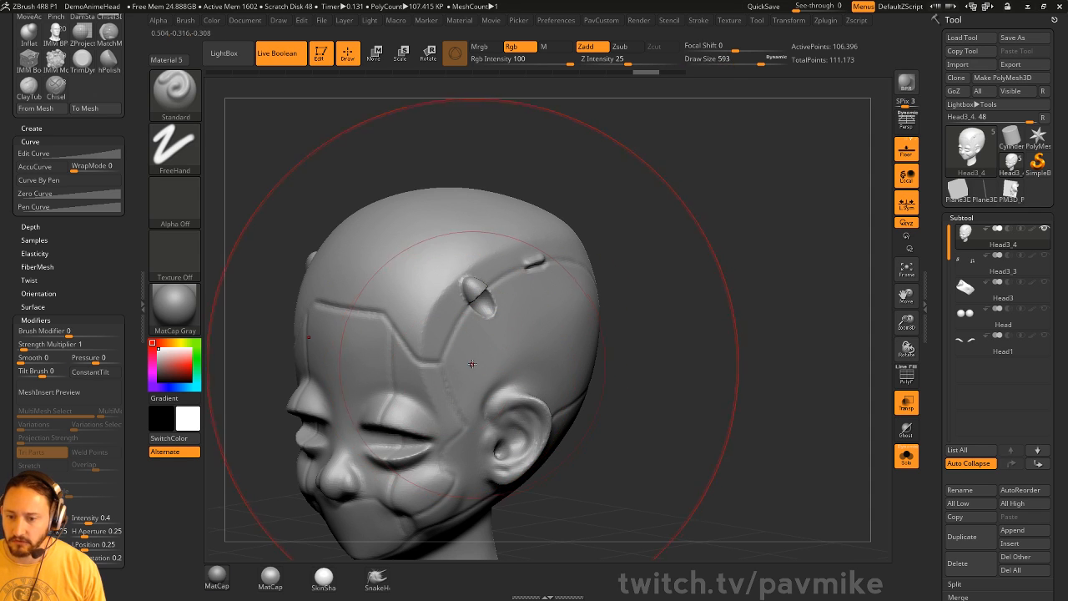
{"action": "mouse_move", "coordinate": [457, 384]}
{"action": "left_mouse_down"}
{"action": "mouse_move", "coordinate": [602, 263]}
{"action": "mouse_move", "coordinate": [401, 412]}
{"action": "left_mouse_up"}
{"action": "key", "text": "ctrl+z"}
- Switch to the Inflat brush with Dots stroke at size 132, test the crown bump, then undo
{"action": "key", "text": "s"}
{"action": "left_click_drag", "start_coordinate": [693, 309], "coordinate": [557, 281]}
{"action": "key", "text": "b"}
{"action": "key", "text": "i"}
{"action": "key", "text": "n"}
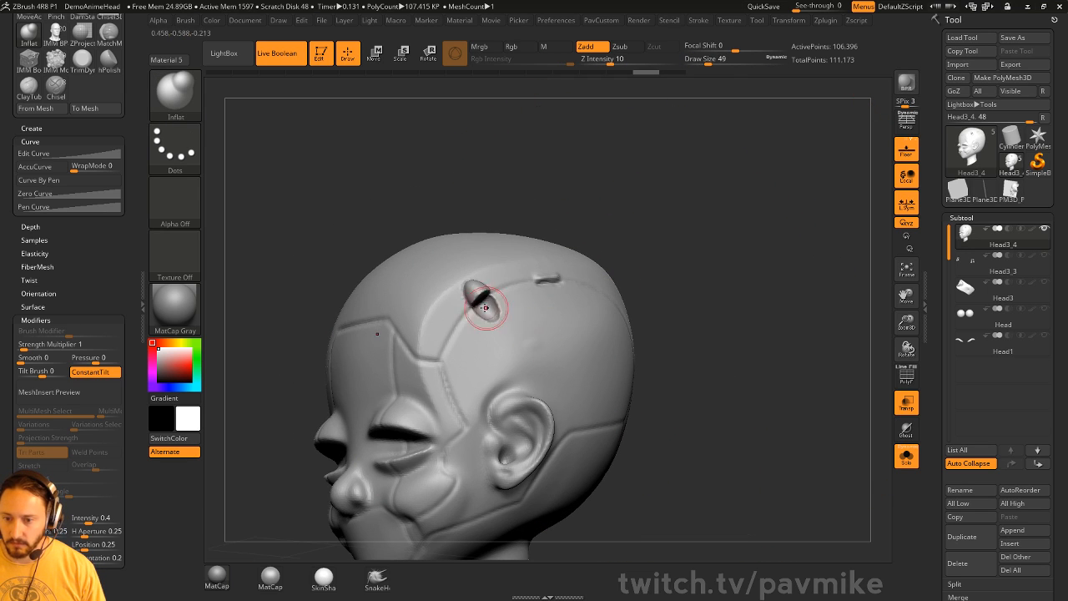
{"action": "key", "text": "s"}
{"action": "mouse_move", "coordinate": [485, 308]}
{"action": "left_mouse_down"}
{"action": "mouse_move", "coordinate": [491, 300]}
{"action": "mouse_move", "coordinate": [478, 293]}
{"action": "mouse_move", "coordinate": [518, 315]}
{"action": "left_mouse_up"}
{"action": "key", "text": "ctrl+z"}
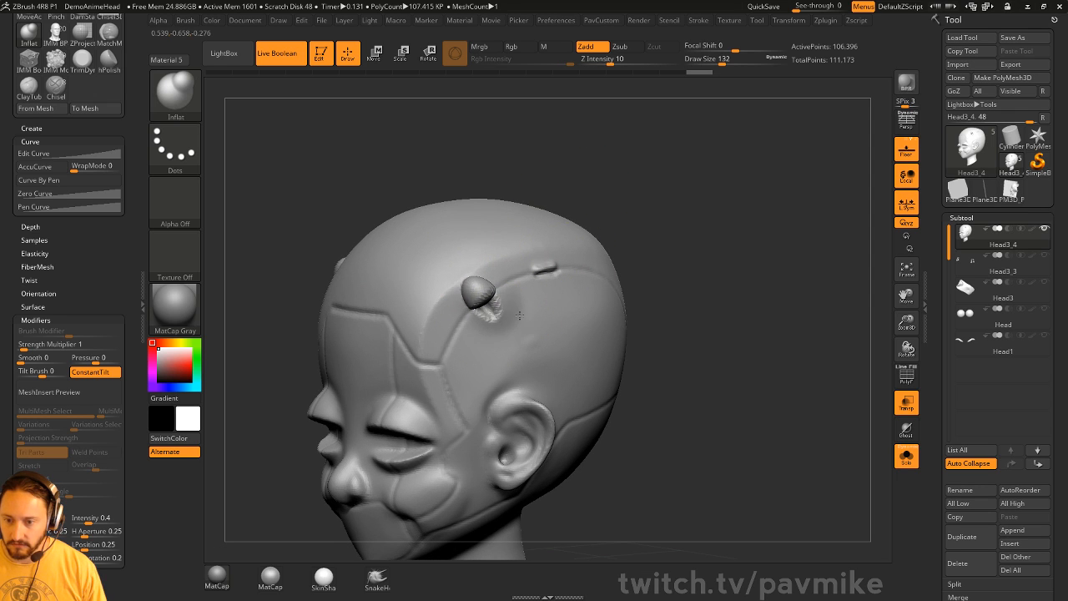
{"action": "key", "text": "ctrl+z"}
- Inflate inside the ear and reshape the nose, undoing a stray inflate stroke
{"action": "mouse_move", "coordinate": [520, 448]}
{"action": "left_mouse_down"}
{"action": "mouse_move", "coordinate": [522, 437]}
{"action": "mouse_move", "coordinate": [510, 445]}
{"action": "left_mouse_up"}
{"action": "left_click_drag", "start_coordinate": [658, 409], "coordinate": [682, 336]}
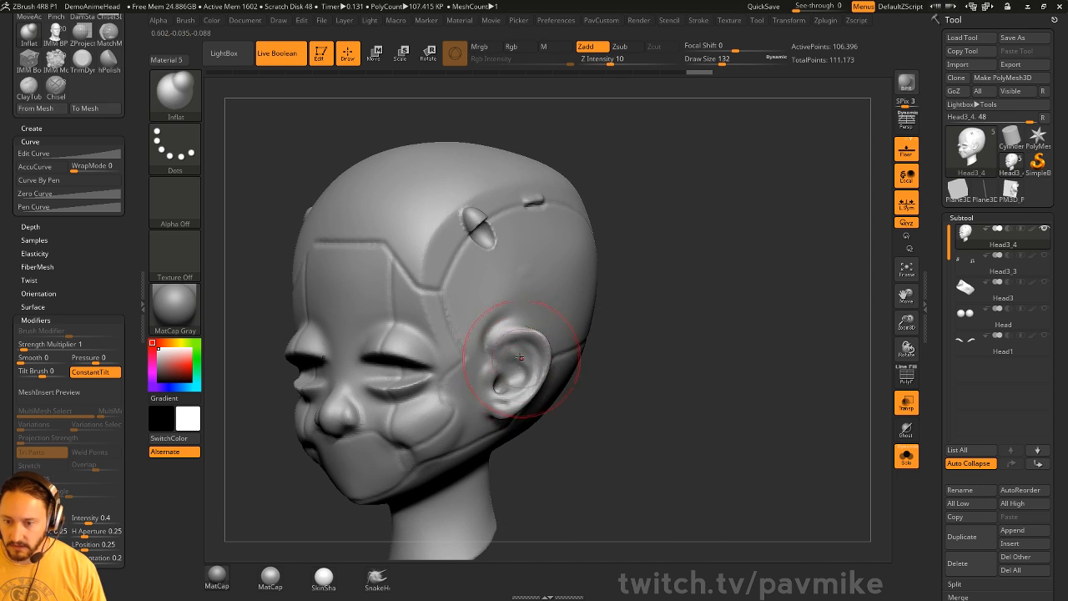
{"action": "left_click_drag", "start_coordinate": [520, 357], "coordinate": [519, 387]}
{"action": "mouse_move", "coordinate": [612, 334]}
{"action": "left_mouse_down"}
{"action": "mouse_move", "coordinate": [659, 343]}
{"action": "mouse_move", "coordinate": [697, 322]}
{"action": "left_mouse_up"}
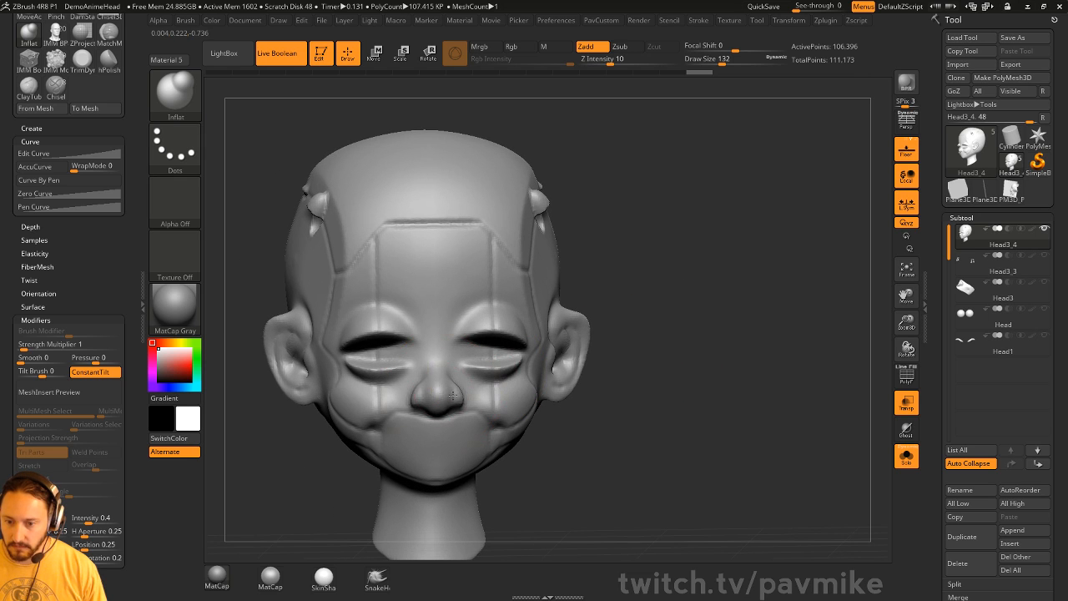
{"action": "left_click_drag", "start_coordinate": [563, 381], "coordinate": [453, 393]}
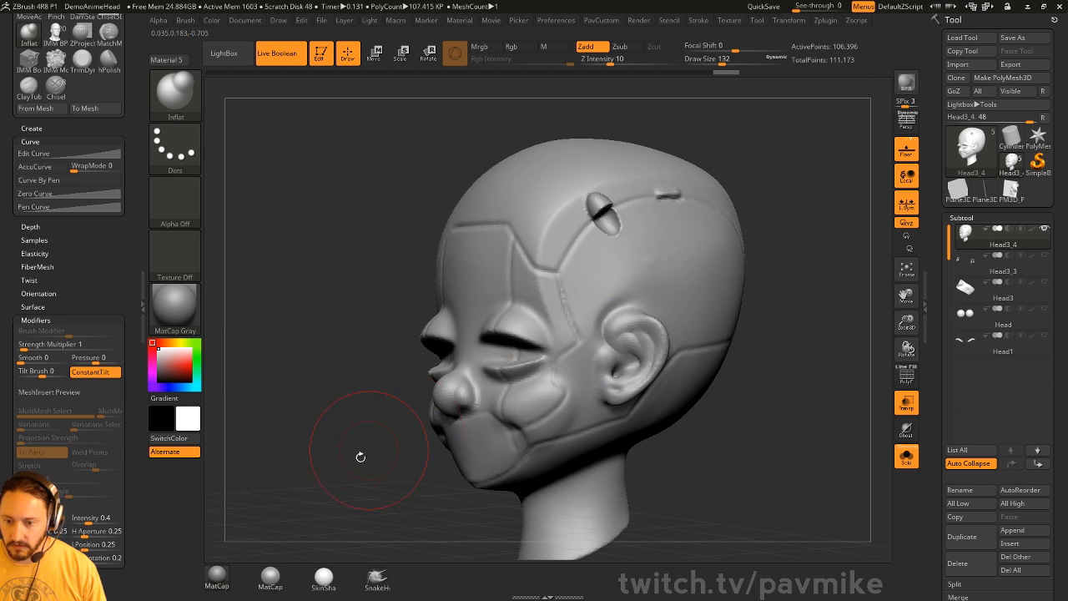
{"action": "mouse_move", "coordinate": [361, 458]}
{"action": "left_mouse_down"}
{"action": "mouse_move", "coordinate": [467, 419]}
{"action": "mouse_move", "coordinate": [436, 384]}
{"action": "left_mouse_up"}
{"action": "key", "text": "ctrl+z"}
{"action": "left_click_drag", "start_coordinate": [597, 353], "coordinate": [539, 363]}
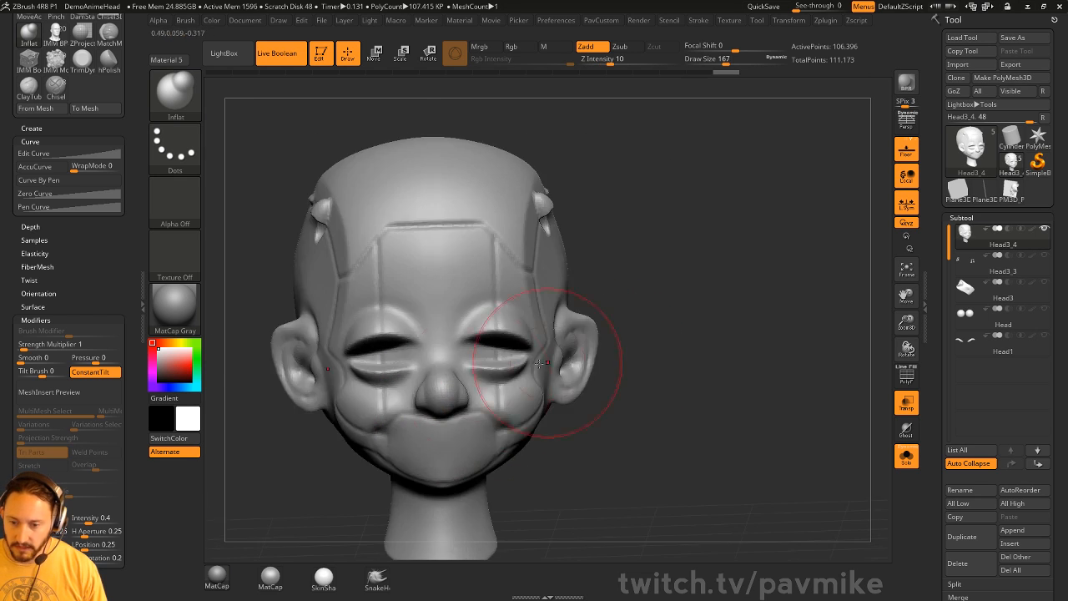
{"action": "mouse_move", "coordinate": [625, 358]}
{"action": "left_mouse_down"}
{"action": "mouse_move", "coordinate": [378, 484]}
{"action": "mouse_move", "coordinate": [429, 382]}
{"action": "left_mouse_up"}
- Return to the Standard brush with freehand strokes and test enlarging the nose, then undo
{"action": "key", "text": "b"}
{"action": "key", "text": "s"}
{"action": "key", "text": "t"}
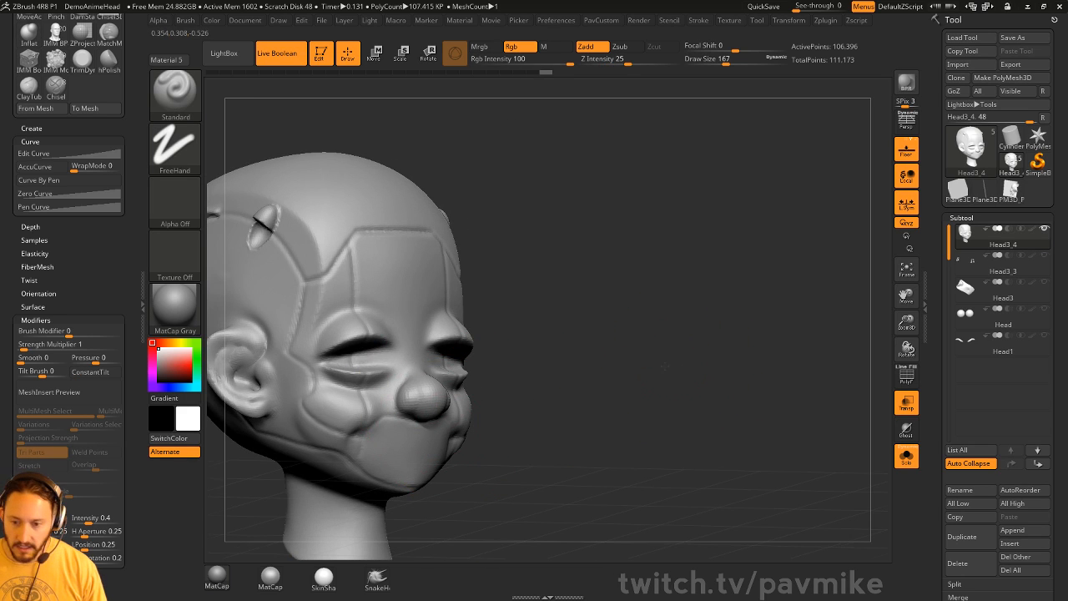
{"action": "left_click_drag", "start_coordinate": [665, 366], "coordinate": [585, 367]}
{"action": "mouse_move", "coordinate": [446, 419]}
{"action": "left_mouse_down"}
{"action": "mouse_move", "coordinate": [448, 434]}
{"action": "mouse_move", "coordinate": [439, 399]}
{"action": "mouse_move", "coordinate": [451, 394]}
{"action": "left_mouse_up"}
{"action": "left_click_drag", "start_coordinate": [638, 367], "coordinate": [468, 391]}
{"action": "key", "text": "ctrl+z"}
{"action": "key", "text": "ctrl+z"}
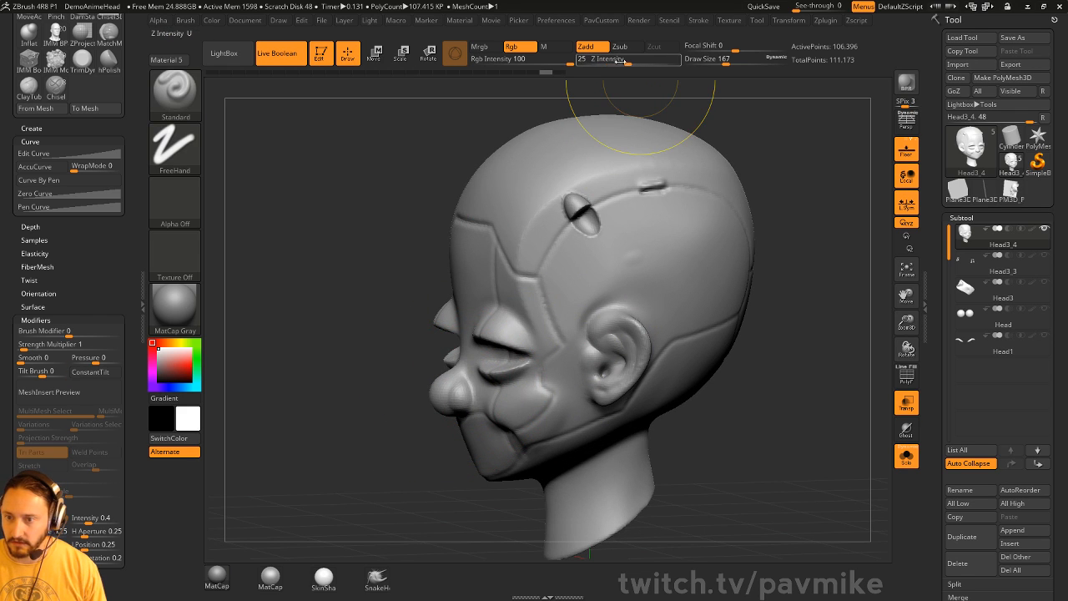
- Lower Z Intensity to 4, lightly build up the nose, and set brush size to 97
{"action": "left_click_drag", "start_coordinate": [618, 60], "coordinate": [598, 60]}
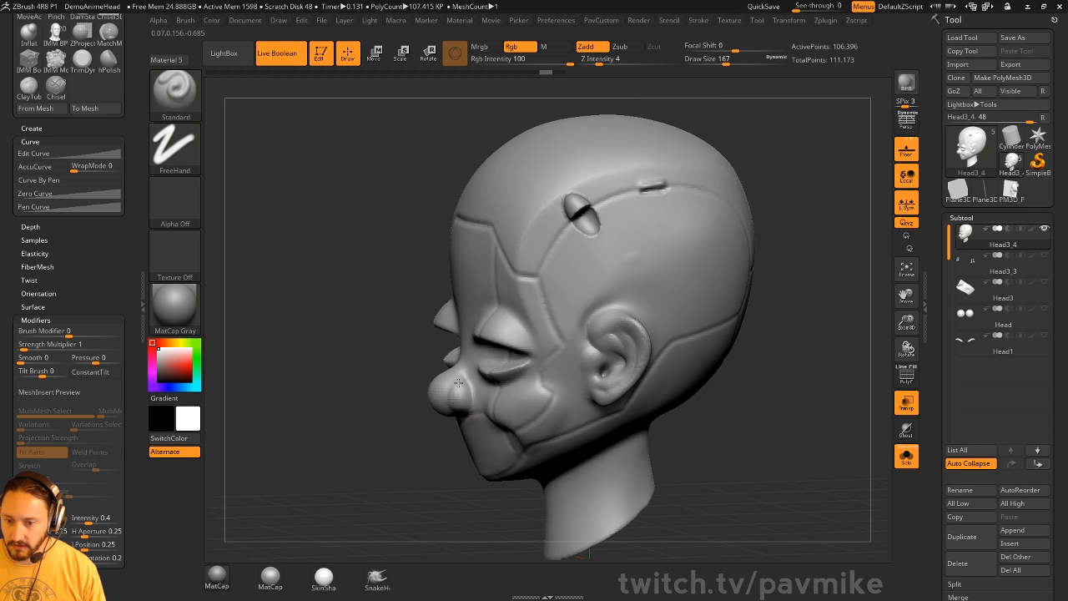
{"action": "left_click_drag", "start_coordinate": [458, 383], "coordinate": [451, 392]}
{"action": "left_click_drag", "start_coordinate": [417, 470], "coordinate": [534, 455]}
{"action": "left_click_drag", "start_coordinate": [452, 390], "coordinate": [458, 402]}
{"action": "left_click_drag", "start_coordinate": [796, 312], "coordinate": [757, 327]}
{"action": "key", "text": "s"}
{"action": "left_click_drag", "start_coordinate": [759, 327], "coordinate": [741, 327]}
{"action": "mouse_move", "coordinate": [752, 324]}
{"action": "left_mouse_down"}
{"action": "mouse_move", "coordinate": [780, 332]}
{"action": "mouse_move", "coordinate": [774, 322]}
{"action": "left_mouse_up"}
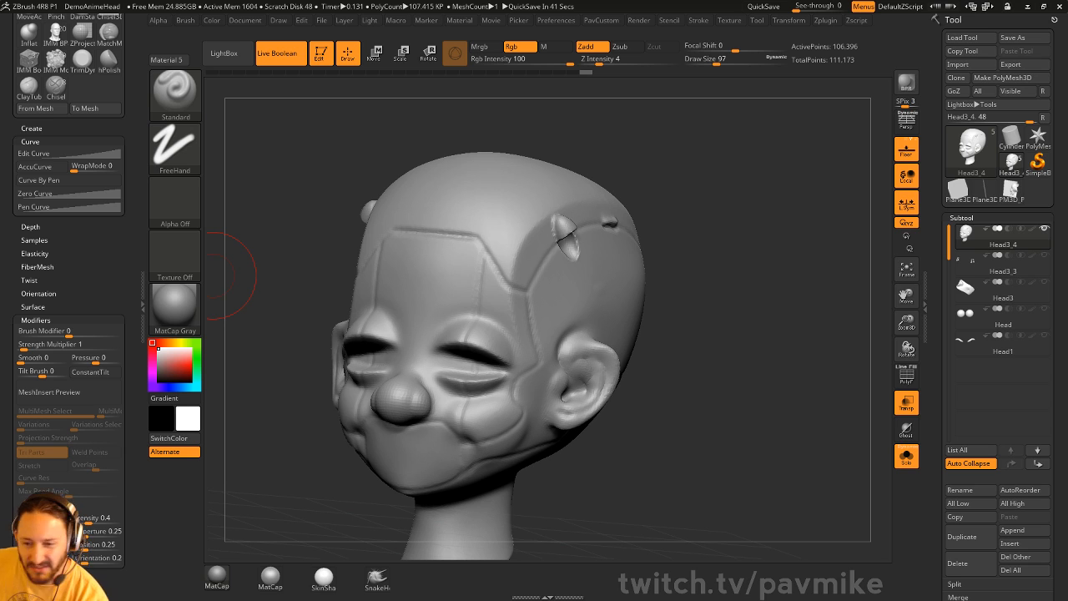
- Set the brush size to 22 while turning the head to front and left views
{"action": "left_click_drag", "start_coordinate": [627, 174], "coordinate": [652, 194]}
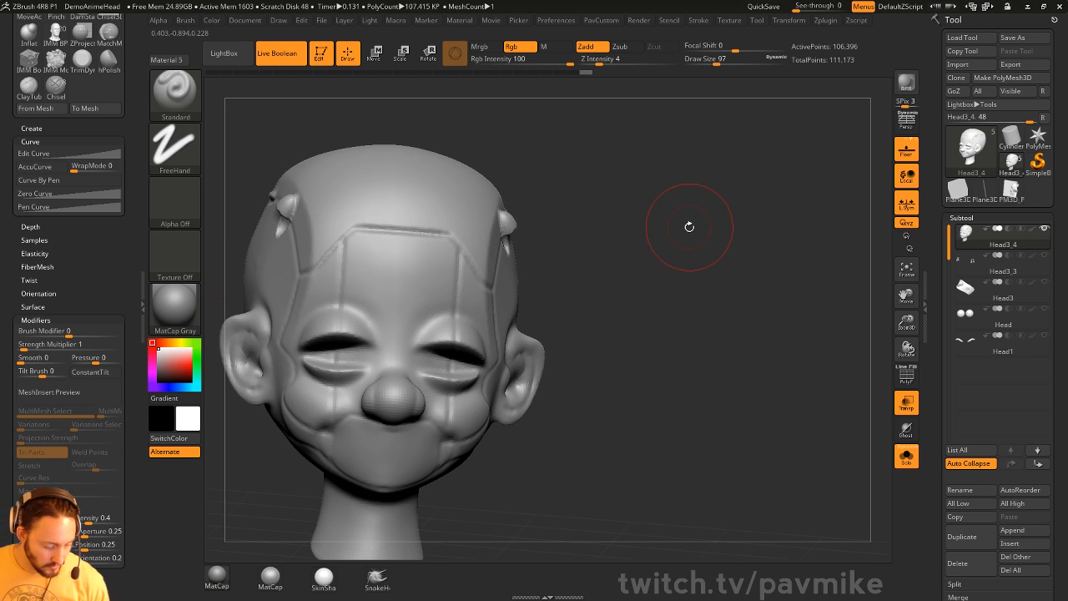
{"action": "key", "text": "s"}
{"action": "left_click_drag", "start_coordinate": [690, 229], "coordinate": [671, 230]}
{"action": "left_click_drag", "start_coordinate": [770, 191], "coordinate": [726, 183]}
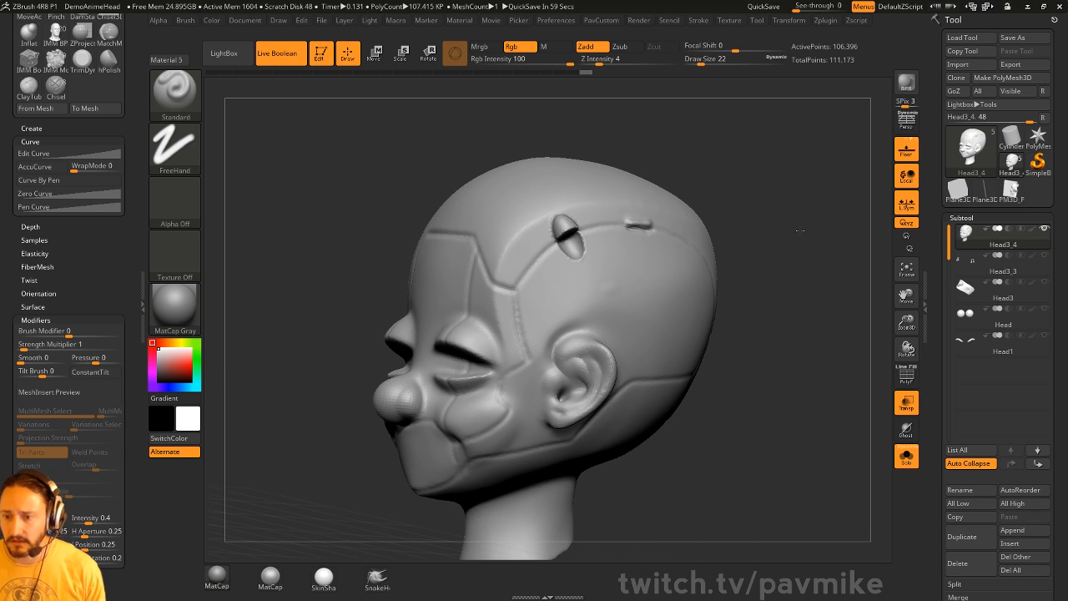
{"action": "left_click_drag", "start_coordinate": [799, 231], "coordinate": [798, 245]}
- Smooth the side of the head with Smooth Stronger and frame the whole head
{"action": "key", "text": "s"}
{"action": "mouse_move", "coordinate": [605, 314]}
{"action": "left_mouse_down"}
{"action": "mouse_move", "coordinate": [608, 301]}
{"action": "mouse_move", "coordinate": [697, 326]}
{"action": "left_mouse_up"}
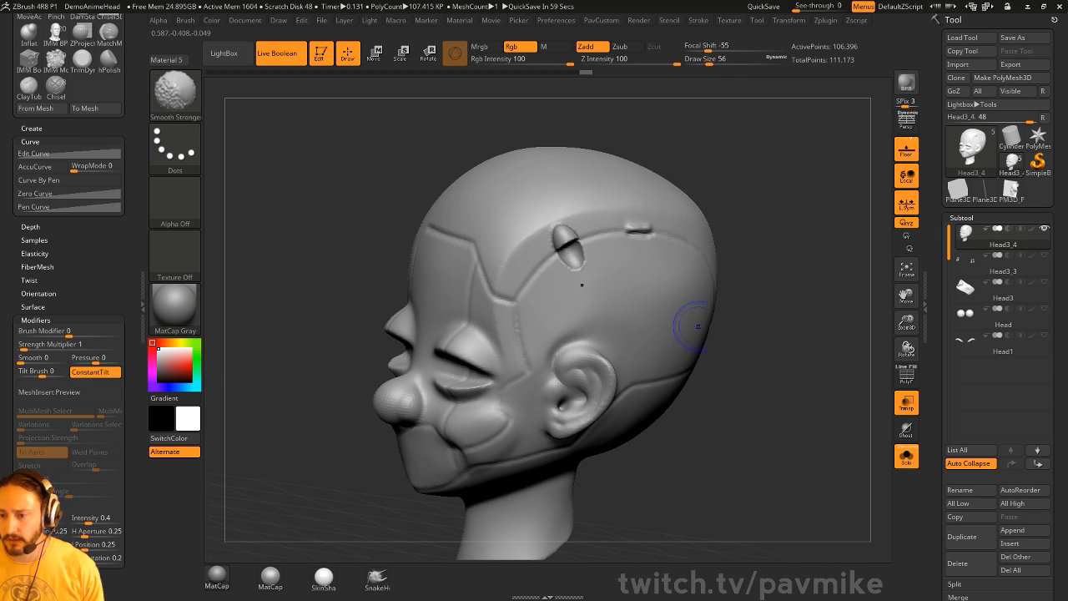
{"action": "key", "text": "f"}
{"action": "mouse_move", "coordinate": [786, 290]}
{"action": "left_mouse_down"}
{"action": "mouse_move", "coordinate": [779, 277]}
{"action": "mouse_move", "coordinate": [833, 332]}
{"action": "mouse_move", "coordinate": [793, 286]}
{"action": "mouse_move", "coordinate": [754, 312]}
{"action": "left_mouse_up"}
- Orbit the head through back, side and front views, then scroll the Tool palette to Geometry
{"action": "key", "text": "s"}
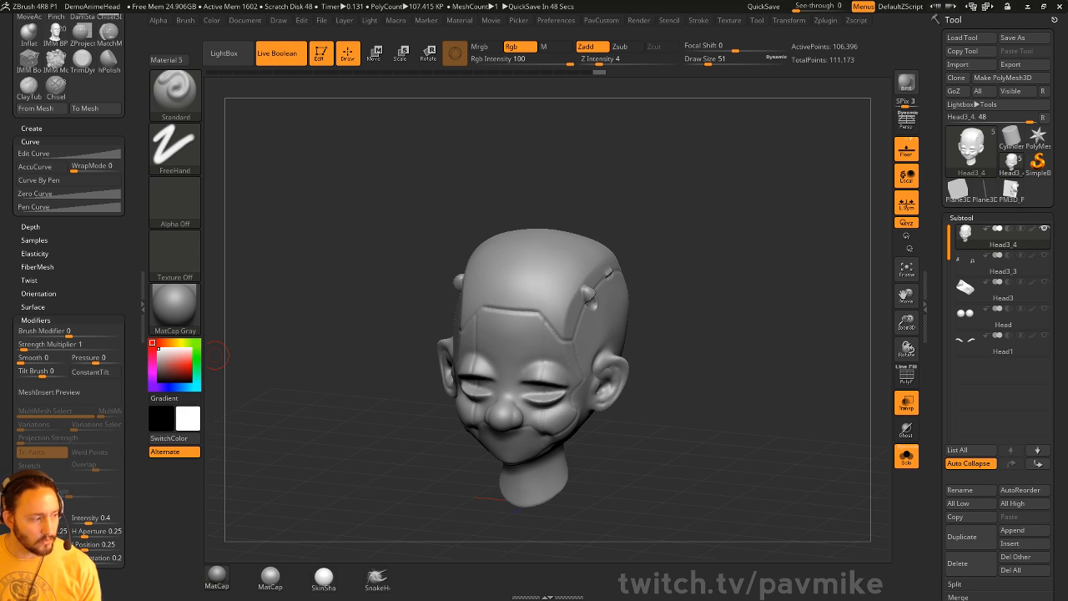
{"action": "left_click_drag", "start_coordinate": [762, 283], "coordinate": [659, 264]}
{"action": "left_click_drag", "start_coordinate": [776, 271], "coordinate": [772, 236]}
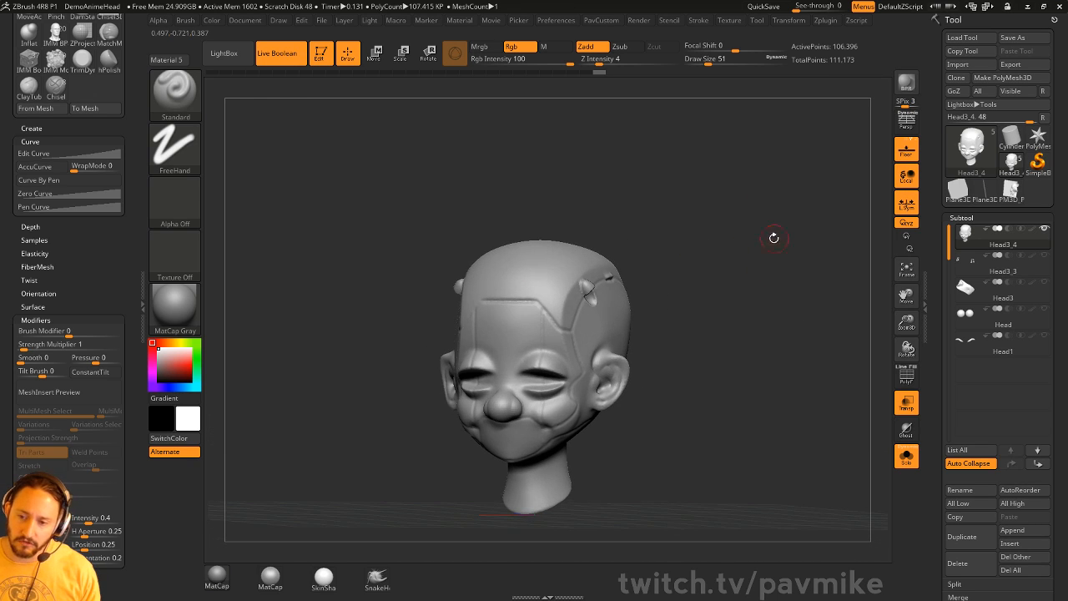
{"action": "mouse_move", "coordinate": [736, 343]}
{"action": "left_mouse_down"}
{"action": "mouse_move", "coordinate": [743, 339]}
{"action": "mouse_move", "coordinate": [733, 339]}
{"action": "left_mouse_up"}
{"action": "key", "text": "s"}
{"action": "key", "text": "s"}
{"action": "left_click_drag", "start_coordinate": [733, 337], "coordinate": [752, 339]}
{"action": "left_click_drag", "start_coordinate": [944, 417], "coordinate": [951, 345]}
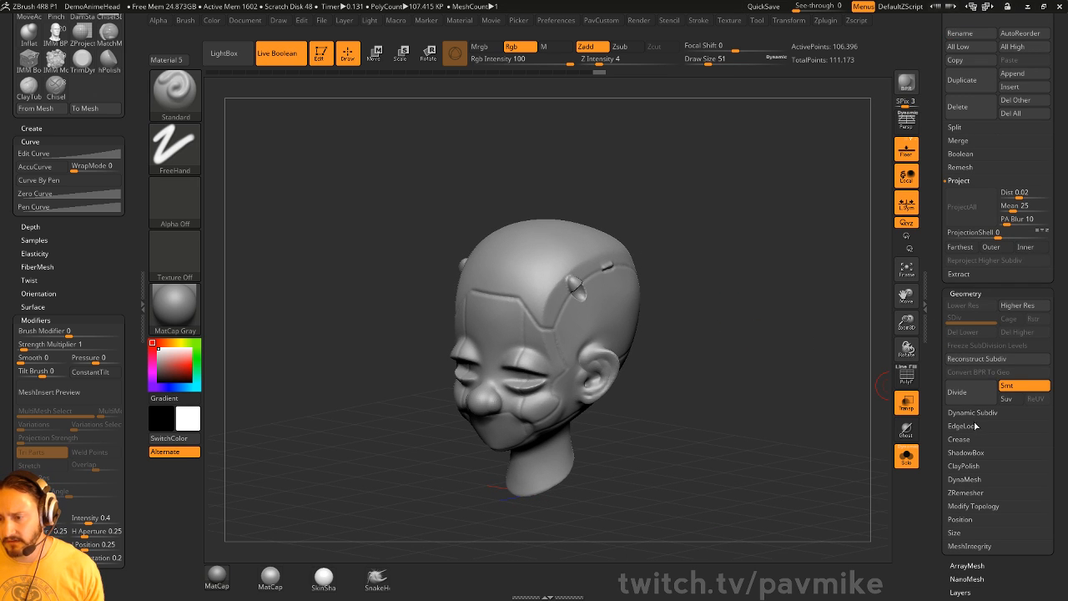
- Zoom in on the crown slot in left profile and raise the brush size to 71
{"action": "left_click_drag", "start_coordinate": [746, 350], "coordinate": [815, 313]}
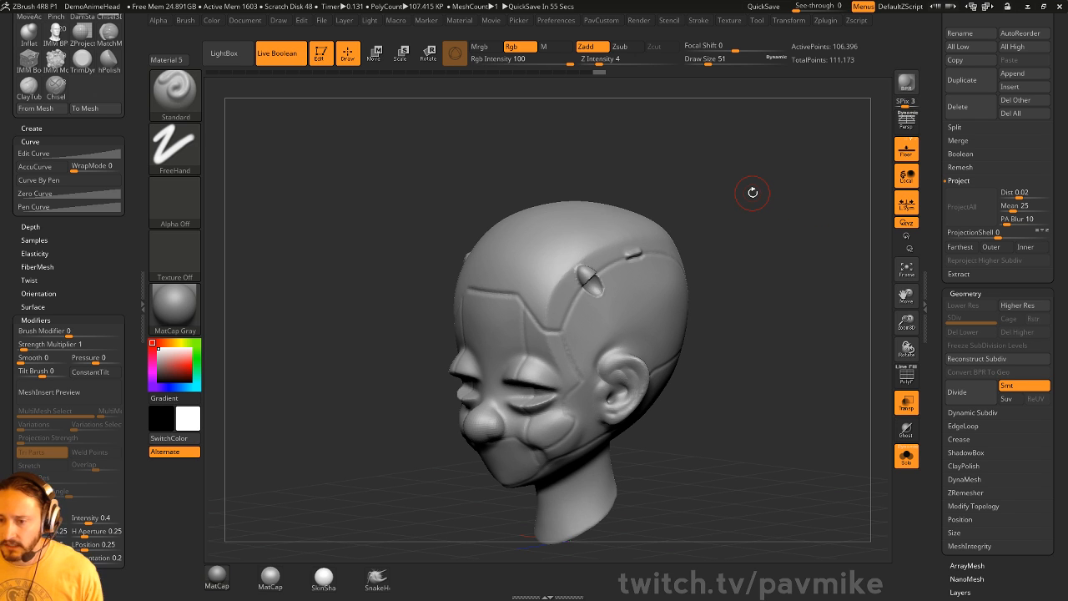
{"action": "mouse_move", "coordinate": [742, 142]}
{"action": "left_mouse_down", "text": "alt"}
{"action": "mouse_move", "coordinate": [782, 171]}
{"action": "mouse_move", "coordinate": [744, 170]}
{"action": "left_mouse_up", "text": "alt"}
{"action": "key", "text": "s"}
{"action": "mouse_move", "coordinate": [567, 260]}
{"action": "left_mouse_down"}
{"action": "mouse_move", "coordinate": [579, 260]}
{"action": "mouse_move", "coordinate": [533, 234]}
{"action": "left_mouse_up"}
- Switch to the Move brush, then back to the Standard brush, turning the head frontward
{"action": "key", "text": "b"}
{"action": "key", "text": "m"}
{"action": "key", "text": "v"}
{"action": "key", "text": "b"}
{"action": "key", "text": "s"}
{"action": "key", "text": "t"}
{"action": "mouse_move", "coordinate": [673, 151]}
{"action": "left_mouse_down"}
{"action": "mouse_move", "coordinate": [716, 145]}
{"action": "mouse_move", "coordinate": [610, 214]}
{"action": "left_mouse_up"}
- Smooth the bump above the slot and the slot edge with Smooth Stronger dot strokes
{"action": "key", "text": "shift"}
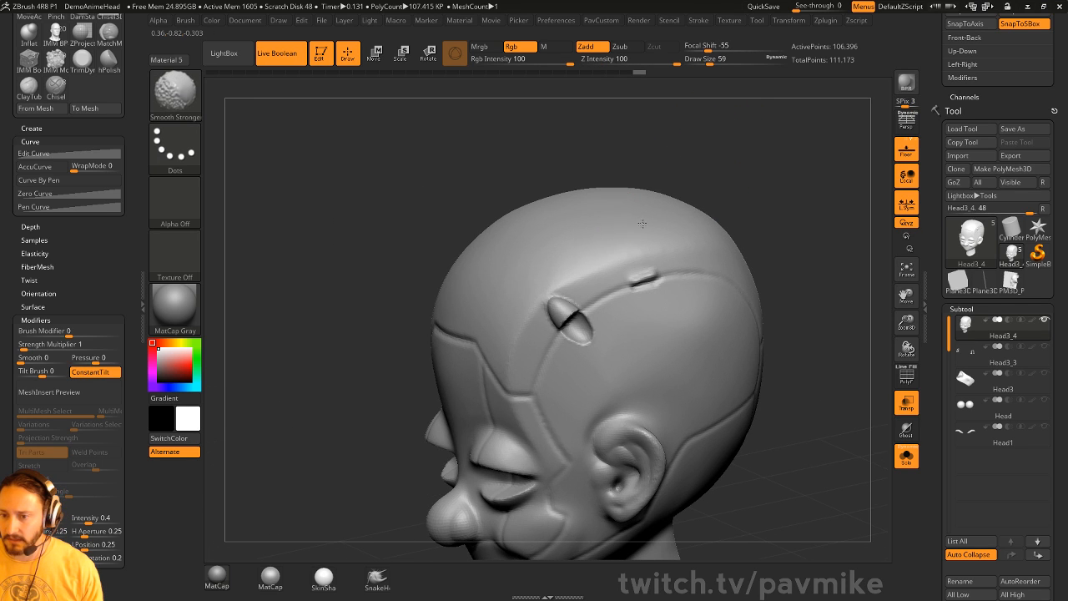
{"action": "left_click_drag", "start_coordinate": [647, 146], "coordinate": [737, 184]}
{"action": "left_click_drag", "start_coordinate": [574, 274], "coordinate": [538, 322], "text": "shift"}
{"action": "left_click_drag", "start_coordinate": [715, 209], "coordinate": [638, 180]}
{"action": "left_click_drag", "start_coordinate": [555, 310], "coordinate": [591, 279], "text": "shift"}
{"action": "left_click_drag", "start_coordinate": [645, 185], "coordinate": [715, 224]}
{"action": "mouse_move", "coordinate": [573, 294]}
{"action": "left_mouse_down", "text": "shift"}
{"action": "mouse_move", "coordinate": [557, 312]}
{"action": "mouse_move", "coordinate": [575, 292]}
{"action": "left_mouse_up", "text": "shift"}
{"action": "left_click_drag", "start_coordinate": [716, 213], "coordinate": [636, 180]}
{"action": "left_click_drag", "start_coordinate": [556, 308], "coordinate": [569, 292], "text": "shift"}
{"action": "left_click_drag", "start_coordinate": [521, 335], "coordinate": [512, 358], "text": "shift"}
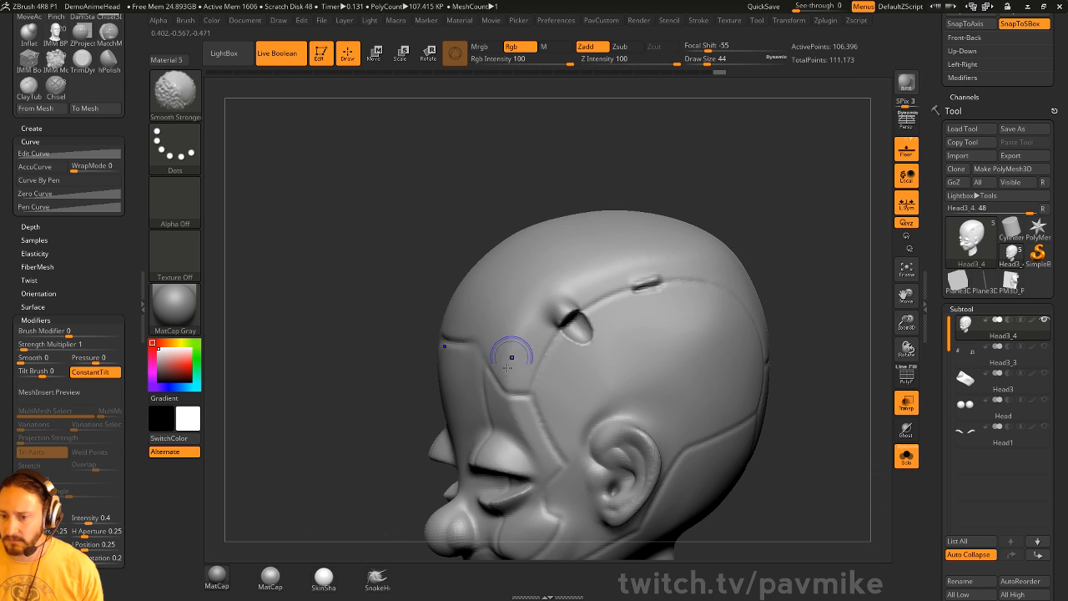
{"action": "mouse_move", "coordinate": [723, 218]}
{"action": "left_mouse_down", "text": "alt"}
{"action": "mouse_move", "coordinate": [758, 172]}
{"action": "mouse_move", "coordinate": [795, 175]}
{"action": "left_mouse_up", "text": "alt"}
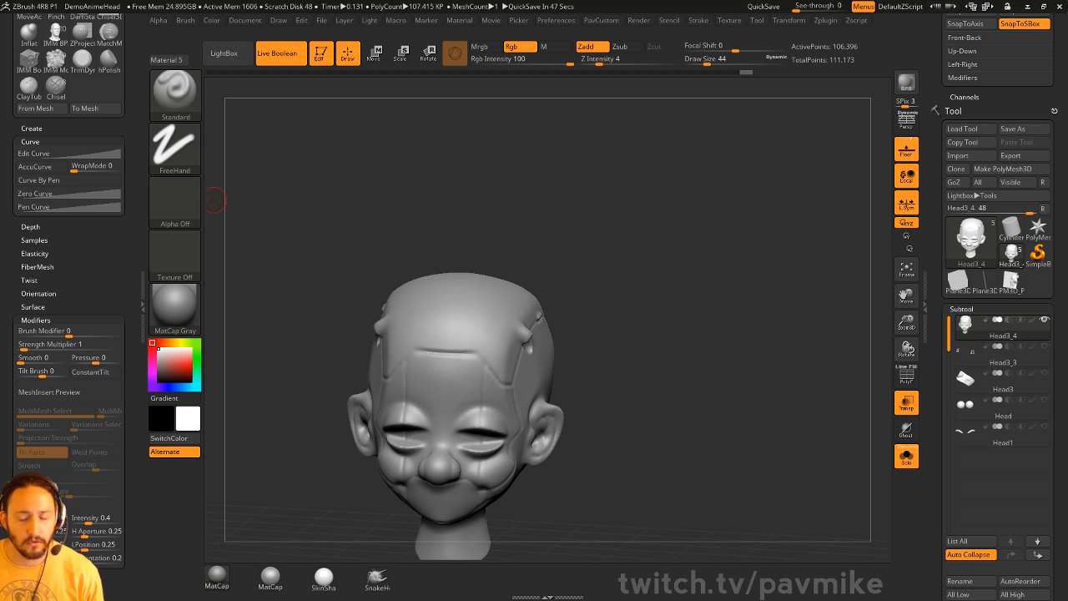
- Scale the head down in X with the Transpose gizmo into a thin side-to-side slice
{"action": "left_click_drag", "start_coordinate": [626, 310], "coordinate": [704, 286]}
{"action": "key", "text": "w"}
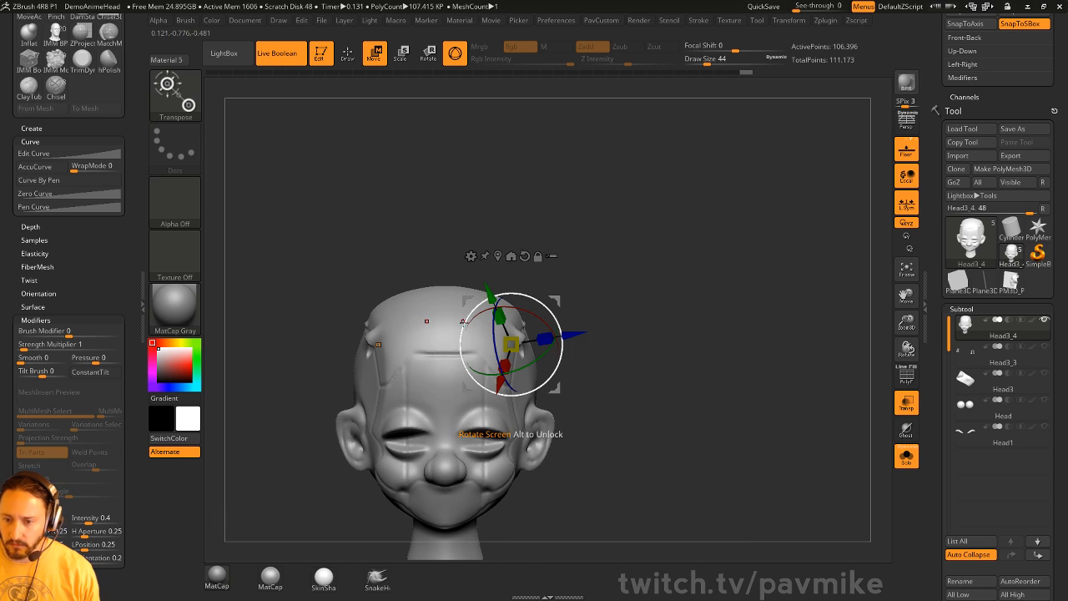
{"action": "left_click", "coordinate": [511, 255]}
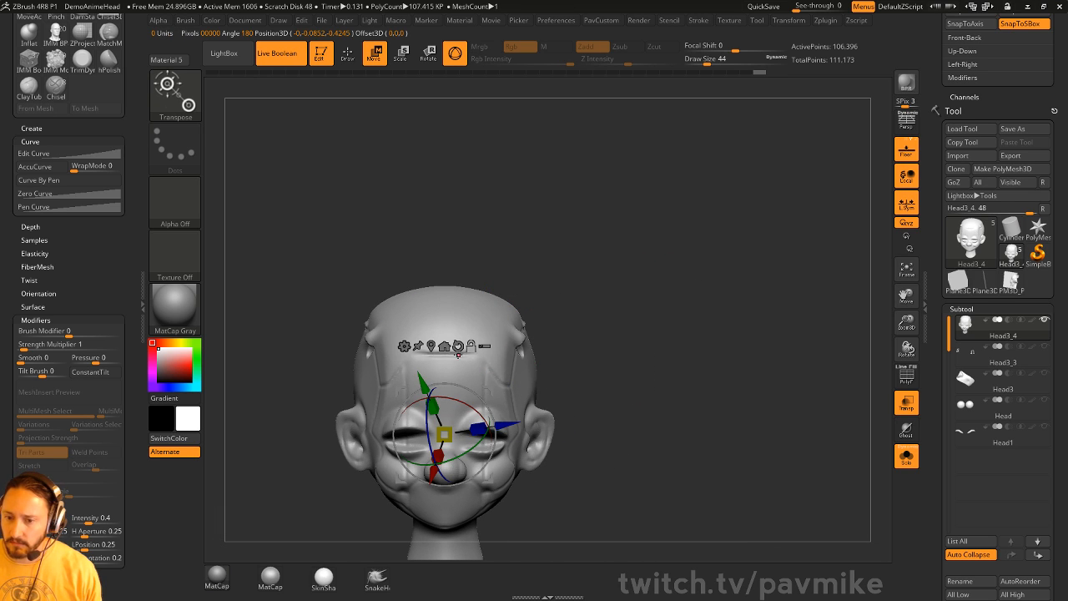
{"action": "left_click", "coordinate": [458, 346]}
{"action": "left_click_drag", "start_coordinate": [620, 254], "coordinate": [623, 242], "text": "shift"}
{"action": "left_click_drag", "start_coordinate": [427, 371], "coordinate": [539, 363]}
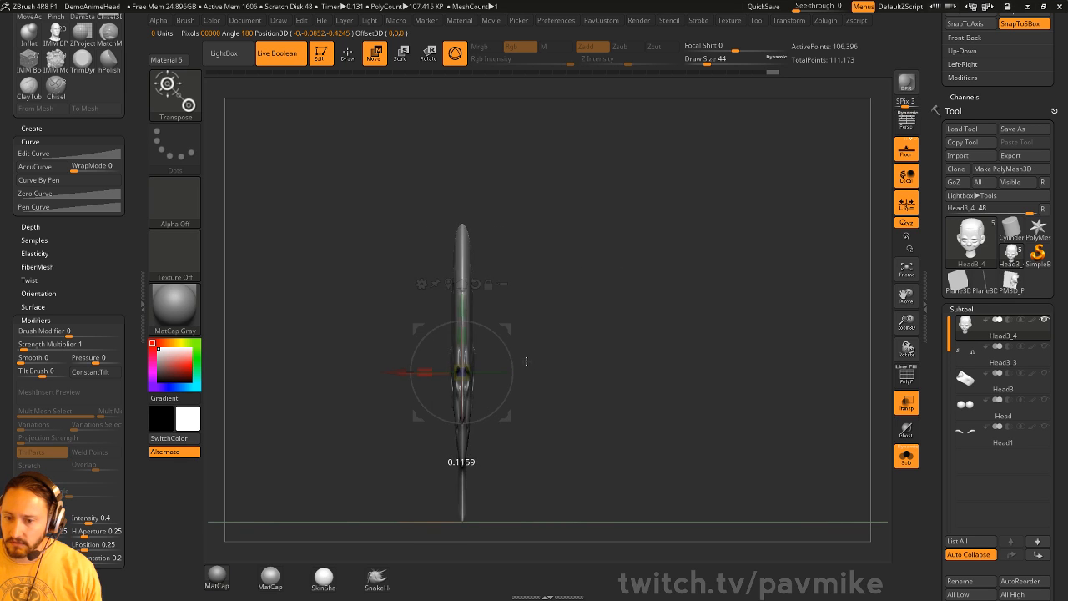
{"action": "key", "text": "q"}
- DynaMesh the thinned head and select the ClayTubes brush for the patch above the ear
{"action": "left_click_drag", "start_coordinate": [589, 322], "coordinate": [494, 322]}
{"action": "mouse_move", "coordinate": [639, 246]}
{"action": "left_mouse_down", "text": "ctrl"}
{"action": "mouse_move", "coordinate": [675, 317]}
{"action": "mouse_move", "coordinate": [652, 276]}
{"action": "mouse_move", "coordinate": [507, 310]}
{"action": "left_mouse_up", "text": "ctrl"}
{"action": "key", "text": "b"}
{"action": "key", "text": "c"}
{"action": "key", "text": "t"}
{"action": "key", "text": "s"}
{"action": "mouse_move", "coordinate": [586, 306]}
{"action": "left_mouse_down"}
{"action": "mouse_move", "coordinate": [504, 299]}
{"action": "mouse_move", "coordinate": [497, 344]}
{"action": "mouse_move", "coordinate": [518, 332]}
{"action": "left_mouse_up"}
- Build up a clay patch above the ear, undoing the remesh and the sculpted hole
{"action": "key", "text": "s"}
{"action": "left_click_drag", "start_coordinate": [668, 311], "coordinate": [709, 331], "text": "ctrl"}
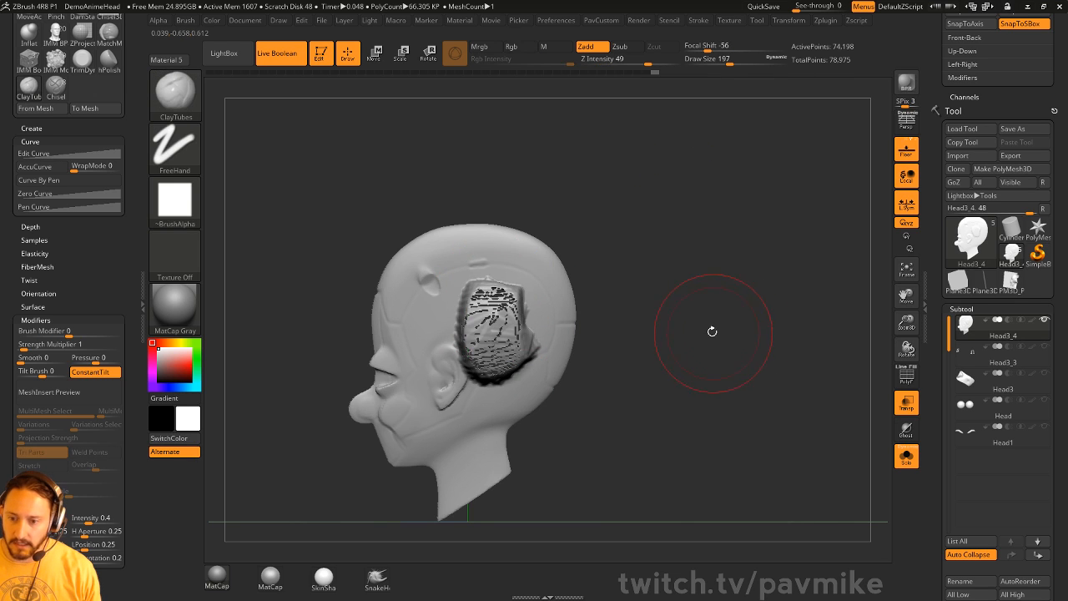
{"action": "left_click_drag", "start_coordinate": [668, 300], "coordinate": [753, 296]}
{"action": "key", "text": "ctrl+z"}
{"action": "key", "text": "ctrl+z"}
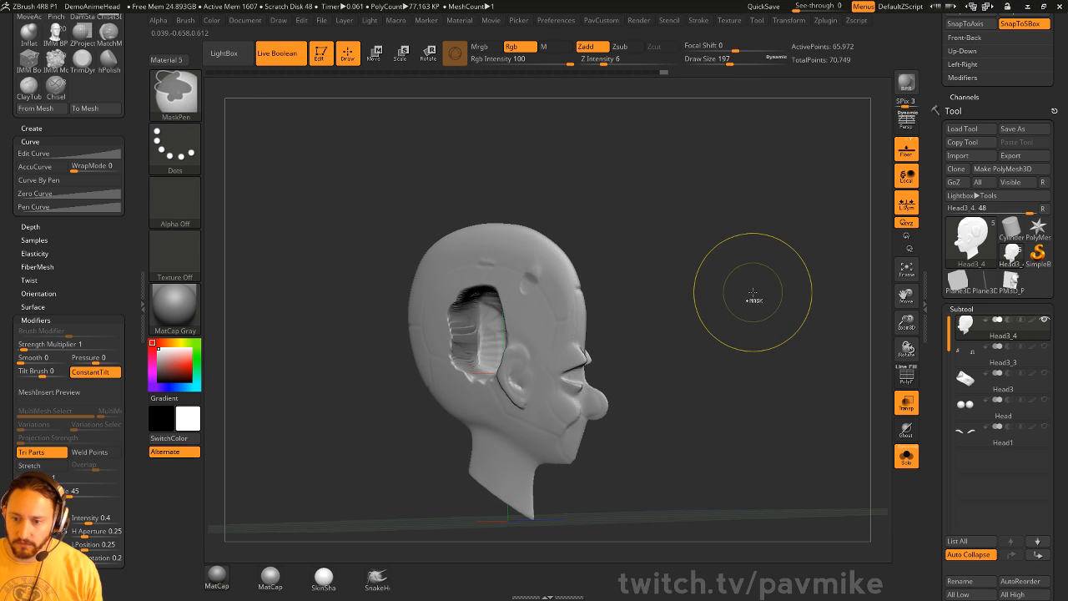
{"action": "key", "text": "ctrl+z"}
{"action": "key", "text": "ctrl+z"}
{"action": "key", "text": "ctrl+z"}
{"action": "key", "text": "ctrl+z"}
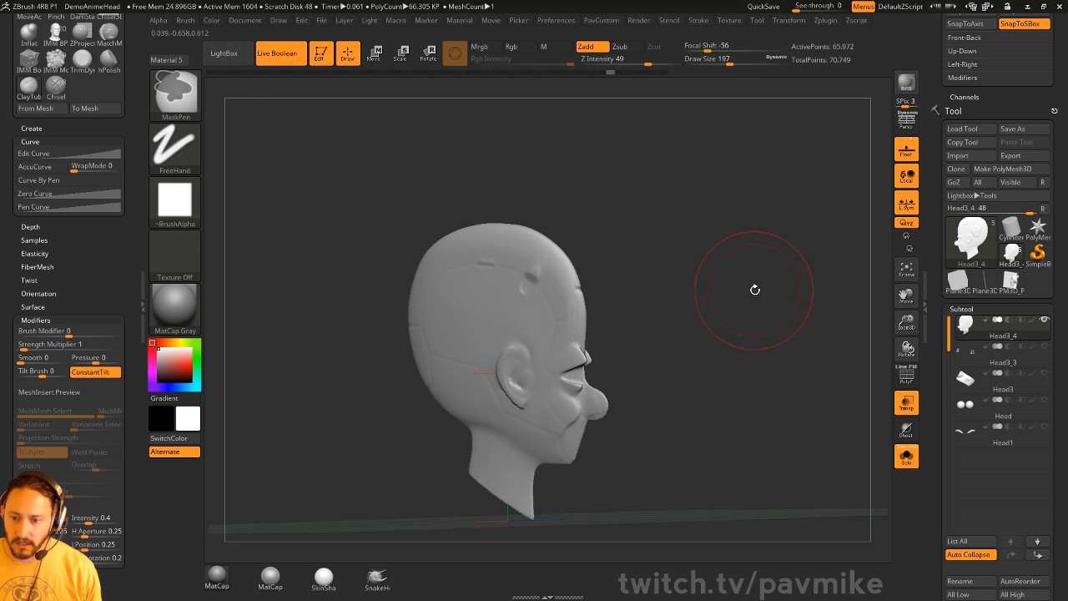
{"action": "left_click_drag", "start_coordinate": [755, 289], "coordinate": [701, 293]}
{"action": "left_click_drag", "start_coordinate": [119, 280], "coordinate": [120, 255]}
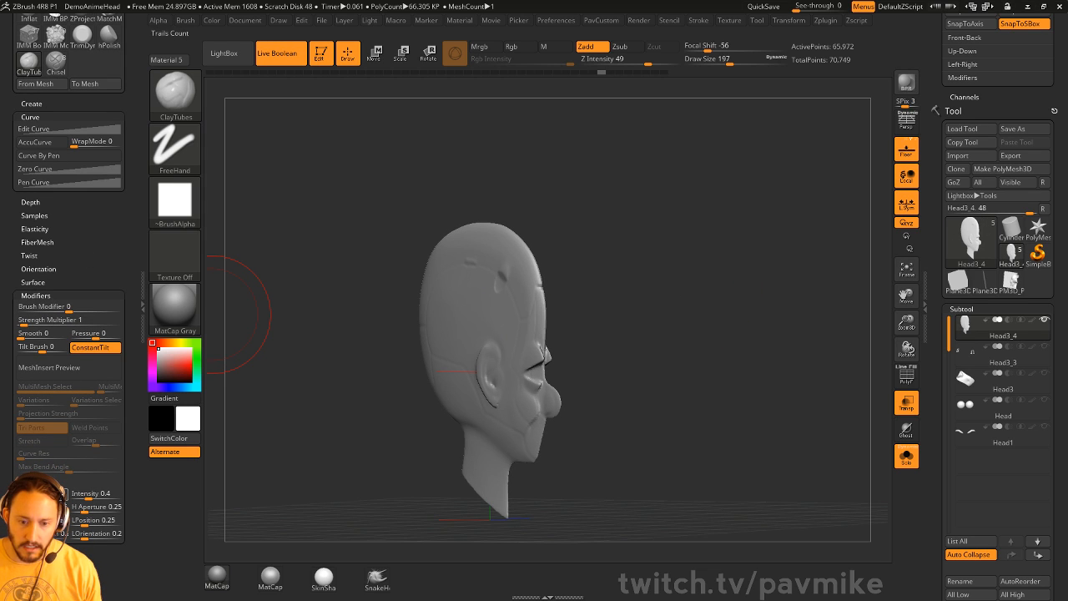
{"action": "left_click_drag", "start_coordinate": [673, 220], "coordinate": [584, 224], "text": "shift"}
- Stroke a square ClayTubes patch above the ear, then undo the trial remesh
{"action": "mouse_move", "coordinate": [476, 311]}
{"action": "left_mouse_down"}
{"action": "mouse_move", "coordinate": [476, 325]}
{"action": "mouse_move", "coordinate": [477, 294]}
{"action": "mouse_move", "coordinate": [504, 344]}
{"action": "left_mouse_up"}
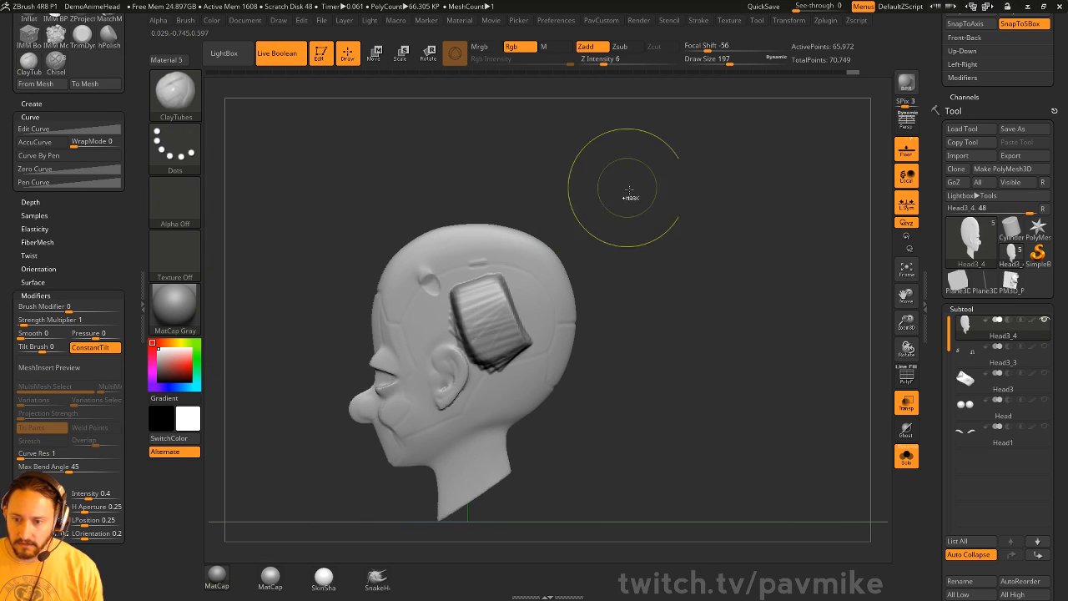
{"action": "left_click_drag", "start_coordinate": [630, 194], "coordinate": [655, 221], "text": "ctrl"}
{"action": "left_click_drag", "start_coordinate": [611, 292], "coordinate": [718, 284]}
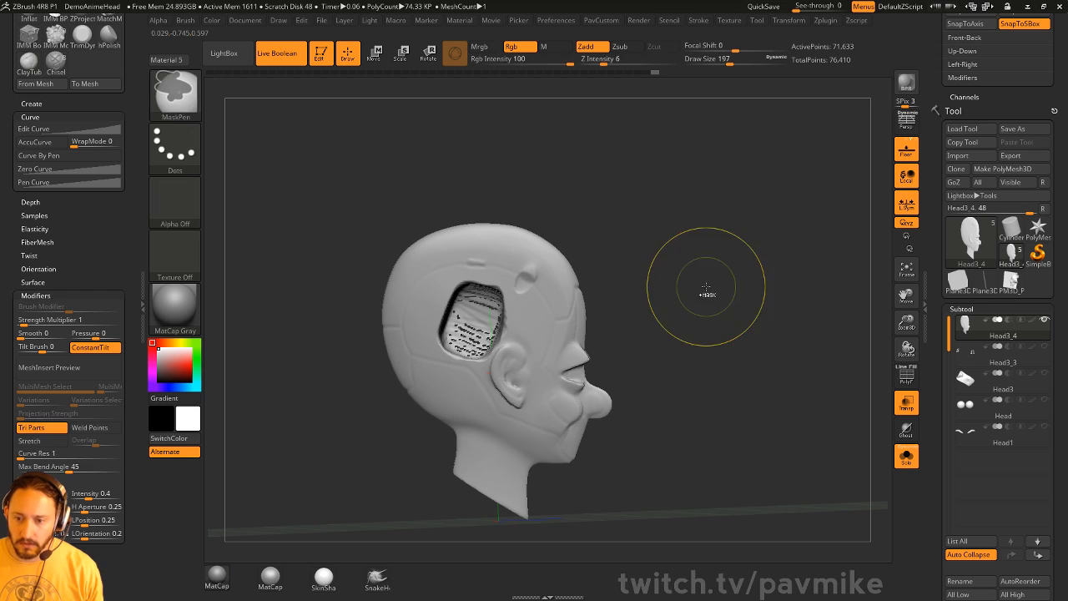
{"action": "key", "text": "ctrl+z"}
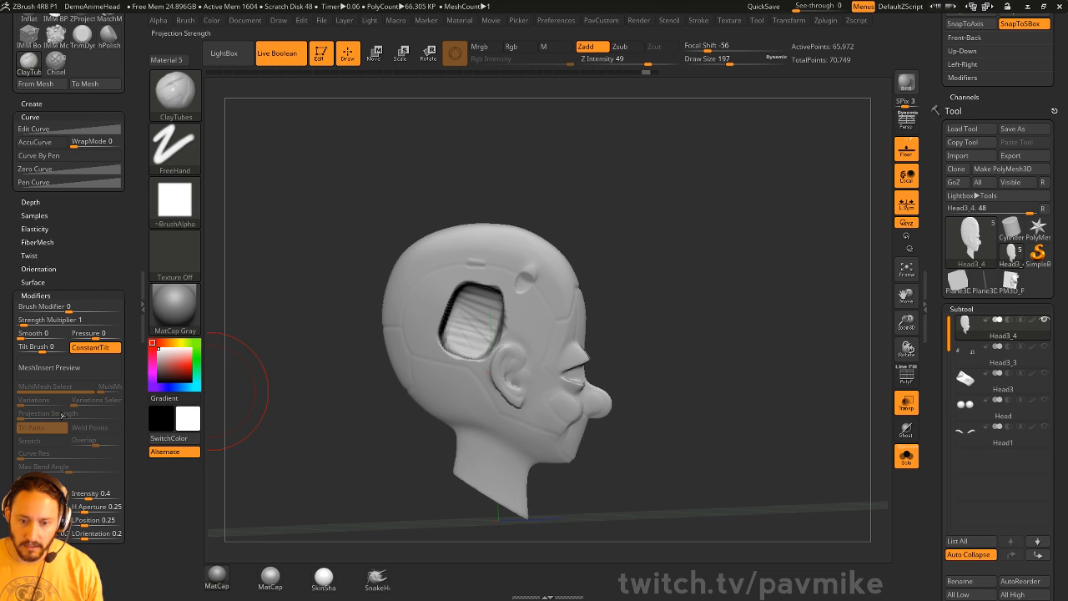
- Enable BackfaceMask under Brush > Auto Masking
{"action": "left_click", "coordinate": [40, 295]}
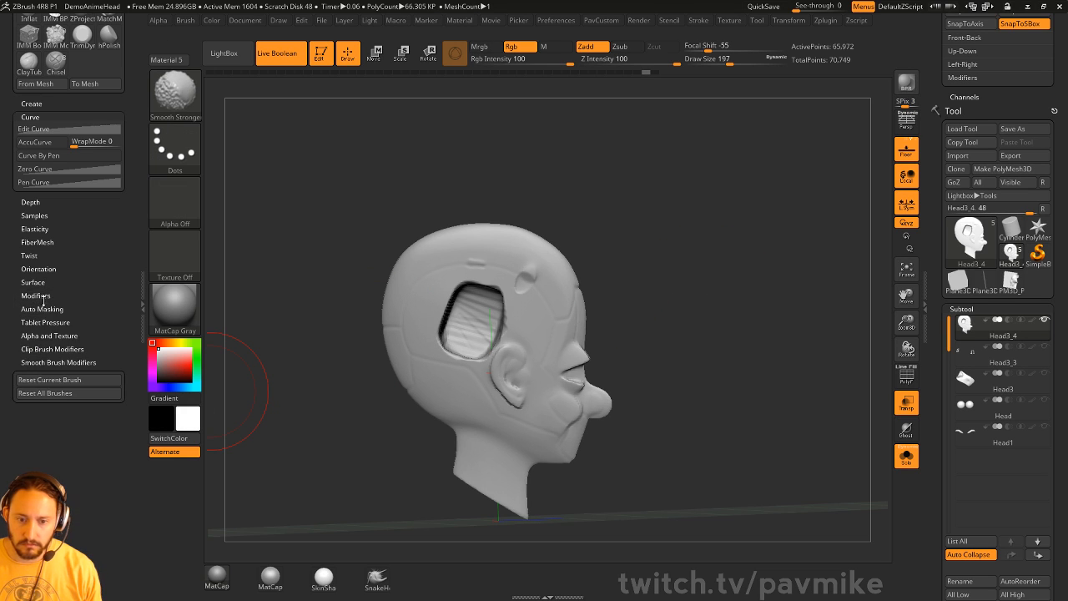
{"action": "left_click", "coordinate": [41, 309]}
{"action": "left_click", "coordinate": [56, 481]}
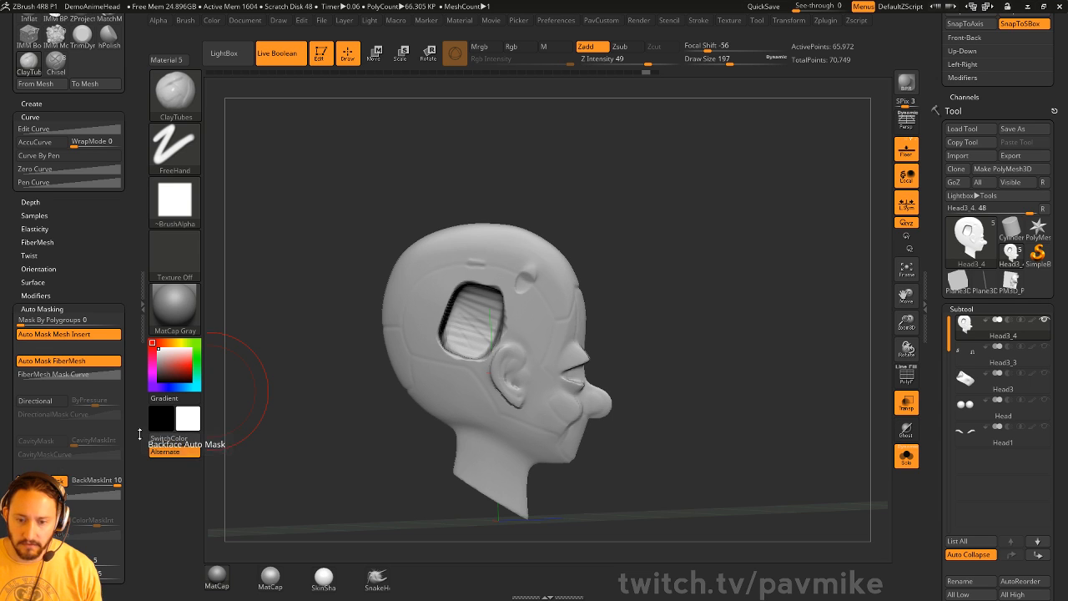
- Fill and smooth the hole into a rounded block, undo the ear and cheek strokes, and lower brush size to 56
{"action": "mouse_move", "coordinate": [501, 312]}
{"action": "left_mouse_down"}
{"action": "mouse_move", "coordinate": [468, 323]}
{"action": "mouse_move", "coordinate": [477, 334]}
{"action": "mouse_move", "coordinate": [485, 327]}
{"action": "mouse_move", "coordinate": [465, 316]}
{"action": "mouse_move", "coordinate": [484, 320]}
{"action": "left_mouse_up"}
{"action": "mouse_move", "coordinate": [701, 288]}
{"action": "left_mouse_down"}
{"action": "mouse_move", "coordinate": [607, 262]}
{"action": "mouse_move", "coordinate": [621, 258]}
{"action": "left_mouse_up"}
{"action": "left_click_drag", "start_coordinate": [641, 175], "coordinate": [542, 230]}
{"action": "mouse_move", "coordinate": [480, 309]}
{"action": "left_mouse_down", "text": "shift"}
{"action": "mouse_move", "coordinate": [474, 332]}
{"action": "mouse_move", "coordinate": [473, 319]}
{"action": "left_mouse_up", "text": "shift"}
{"action": "left_click_drag", "start_coordinate": [610, 269], "coordinate": [519, 276], "text": "shift"}
{"action": "mouse_move", "coordinate": [449, 348]}
{"action": "left_mouse_down"}
{"action": "mouse_move", "coordinate": [434, 405]}
{"action": "mouse_move", "coordinate": [469, 427]}
{"action": "left_mouse_up"}
{"action": "left_click_drag", "start_coordinate": [784, 275], "coordinate": [710, 284]}
{"action": "mouse_move", "coordinate": [678, 319]}
{"action": "left_mouse_down"}
{"action": "mouse_move", "coordinate": [615, 283]}
{"action": "mouse_move", "coordinate": [667, 279]}
{"action": "left_mouse_up"}
{"action": "key", "text": "ctrl+z"}
{"action": "key", "text": "ctrl+z"}
{"action": "key", "text": "ctrl+z"}
{"action": "key", "text": "ctrl+z"}
{"action": "key", "text": "s"}
{"action": "left_click_drag", "start_coordinate": [670, 288], "coordinate": [647, 289]}
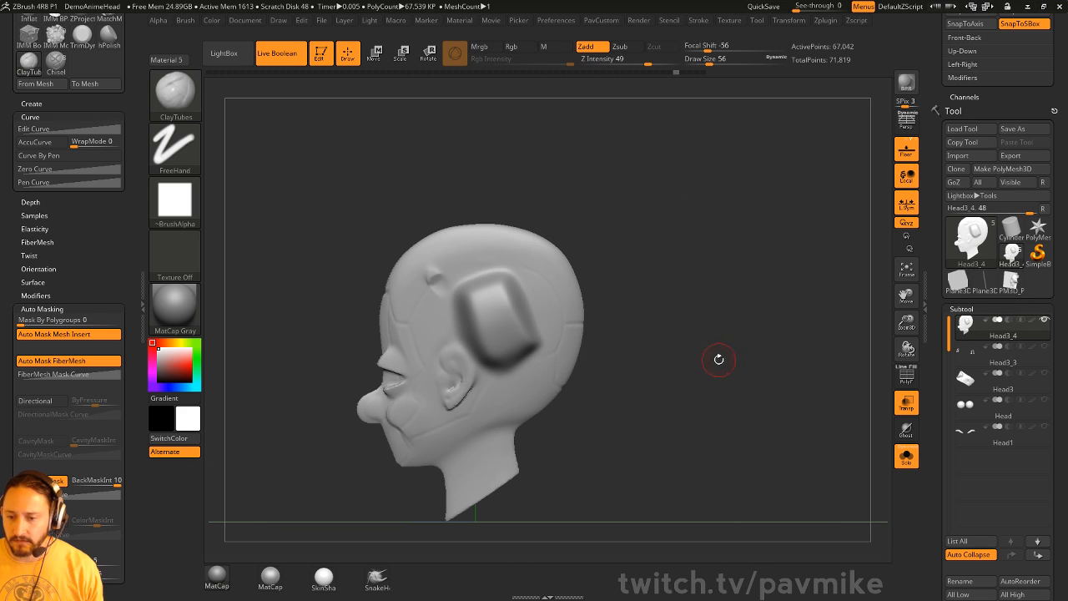
- Set DynaMesh resolution to 264 and remesh the head, then inspect the raised block
{"action": "key", "text": "1"}
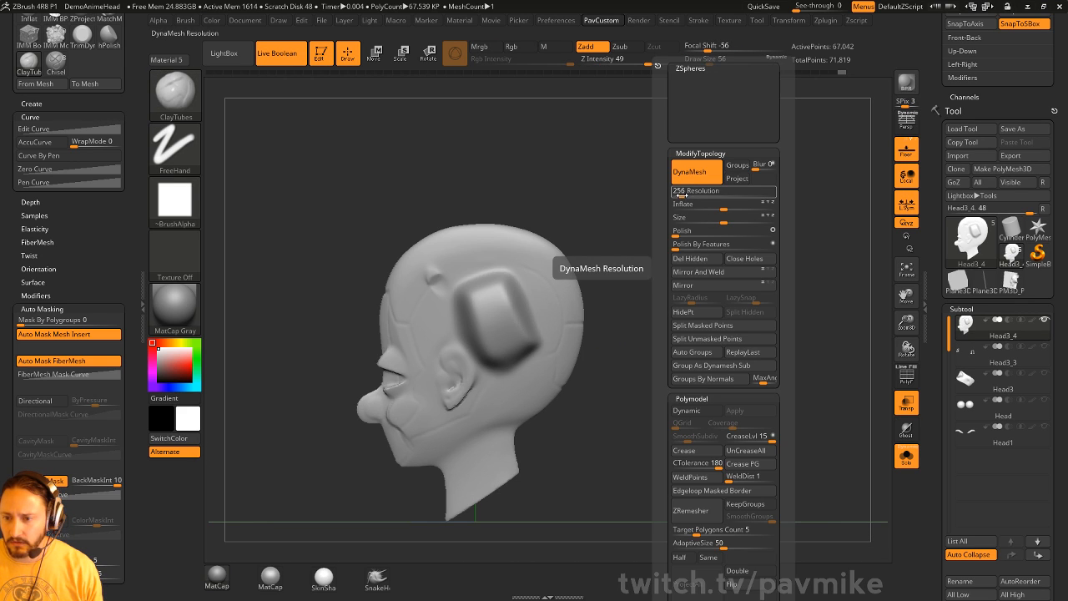
{"action": "left_click_drag", "start_coordinate": [681, 193], "coordinate": [682, 192]}
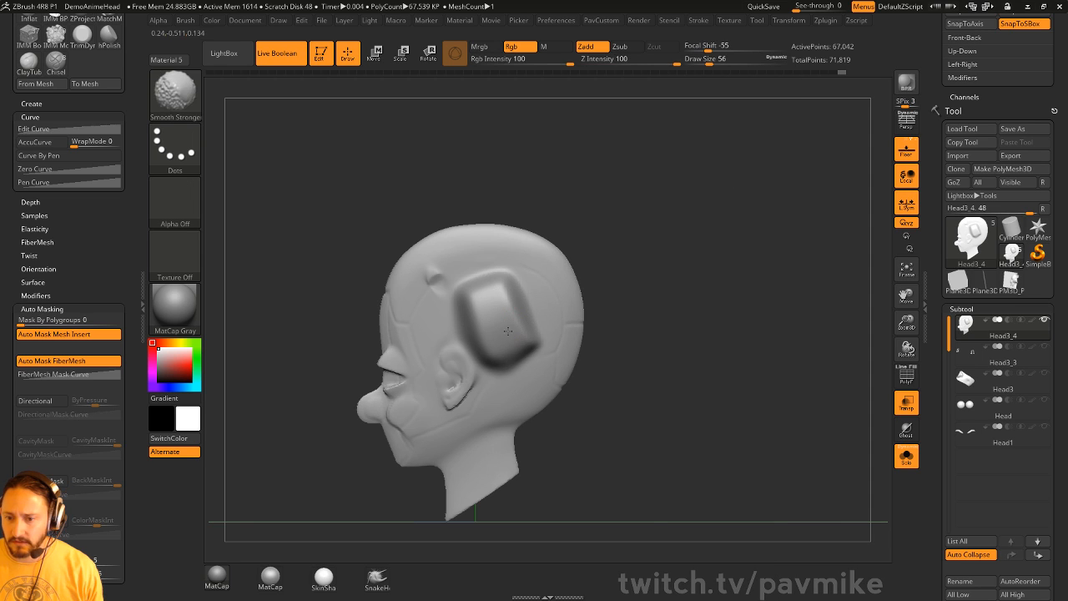
{"action": "left_click_drag", "start_coordinate": [593, 215], "coordinate": [707, 302], "text": "ctrl"}
{"action": "left_click_drag", "start_coordinate": [635, 262], "coordinate": [649, 289]}
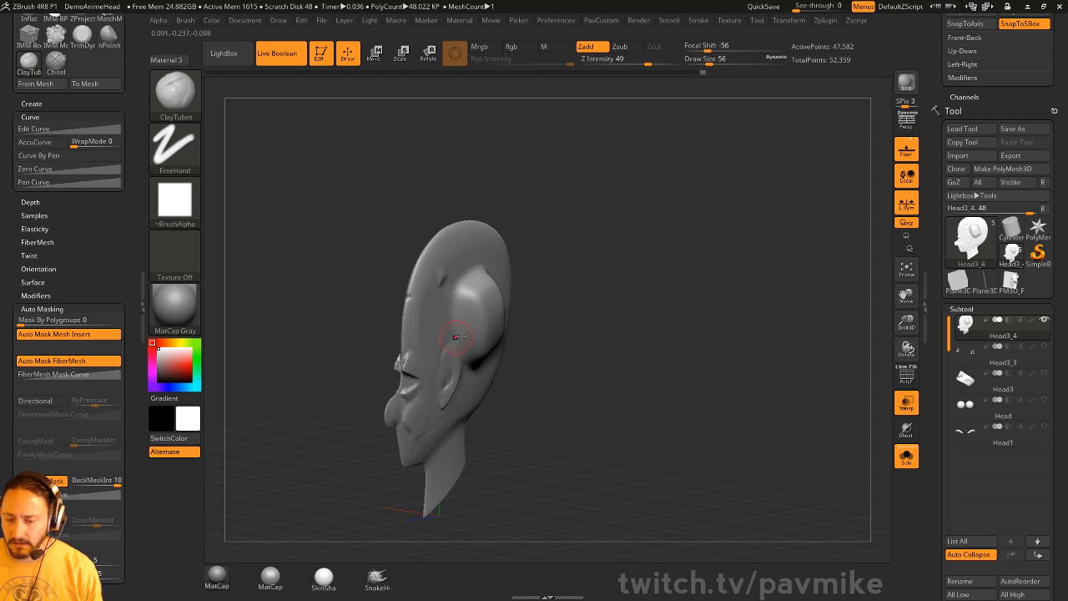
{"action": "left_click_drag", "start_coordinate": [546, 314], "coordinate": [572, 354], "text": "alt"}
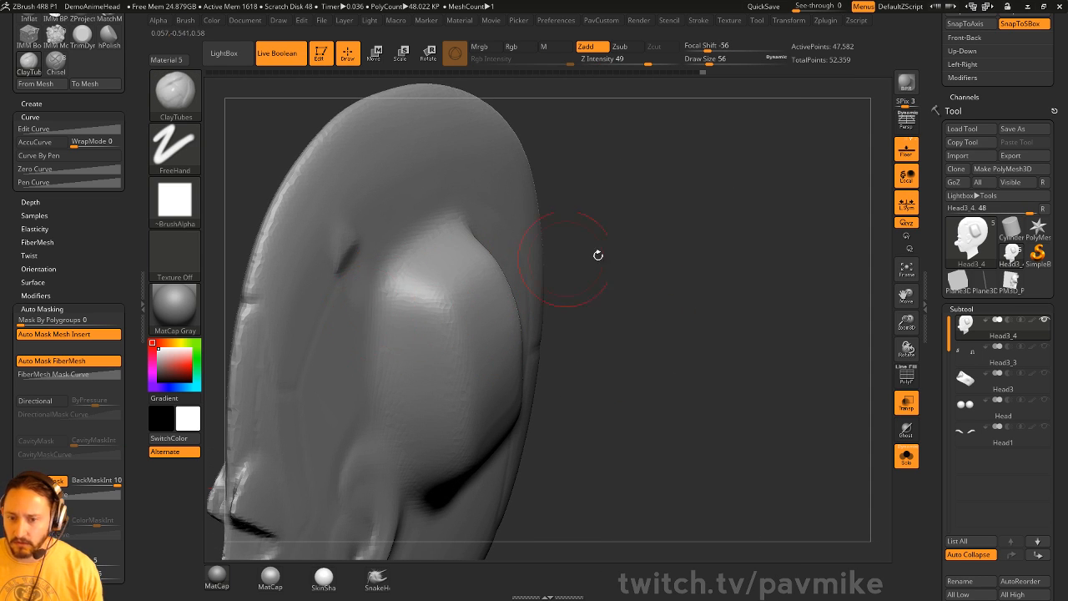
{"action": "left_click_drag", "start_coordinate": [598, 256], "coordinate": [576, 213], "text": "alt"}
{"action": "left_click_drag", "start_coordinate": [575, 217], "coordinate": [467, 236]}
{"action": "mouse_move", "coordinate": [589, 365]}
{"action": "left_mouse_down"}
{"action": "mouse_move", "coordinate": [660, 366]}
{"action": "mouse_move", "coordinate": [467, 354]}
{"action": "mouse_move", "coordinate": [426, 367]}
{"action": "left_mouse_up"}
{"action": "left_click_drag", "start_coordinate": [661, 358], "coordinate": [679, 310], "text": "alt"}
- Switch to the hPolish brush at size 207 with BackfaceMask on
{"action": "key", "text": "b"}
{"action": "key", "text": "h"}
{"action": "key", "text": "p"}
{"action": "left_click_drag", "start_coordinate": [699, 252], "coordinate": [746, 258], "text": "shift"}
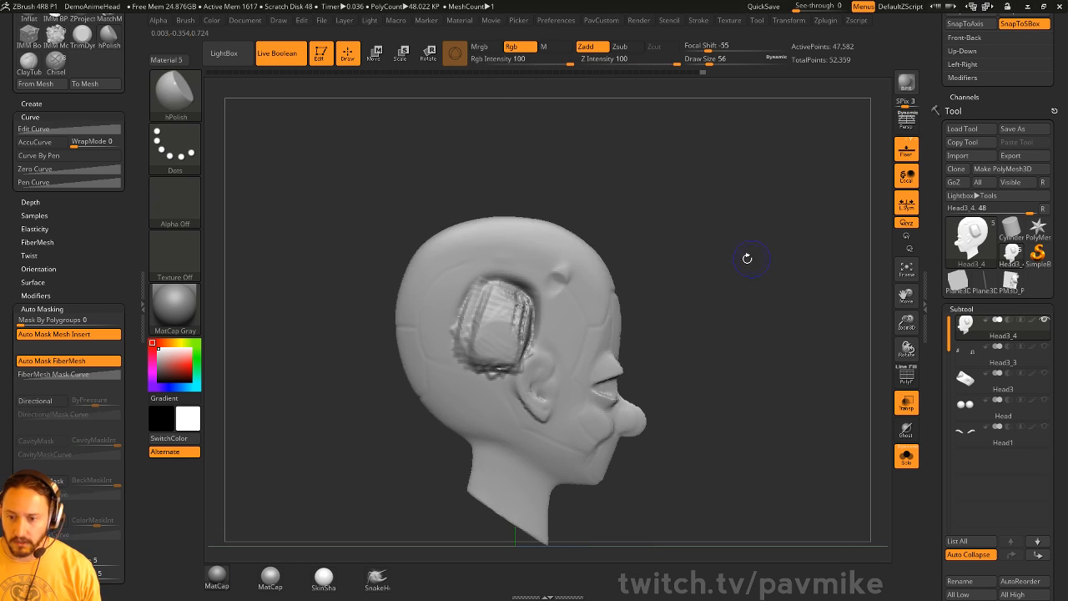
{"action": "key", "text": "s"}
{"action": "left_click_drag", "start_coordinate": [541, 332], "coordinate": [562, 331]}
{"action": "left_click", "coordinate": [64, 480]}
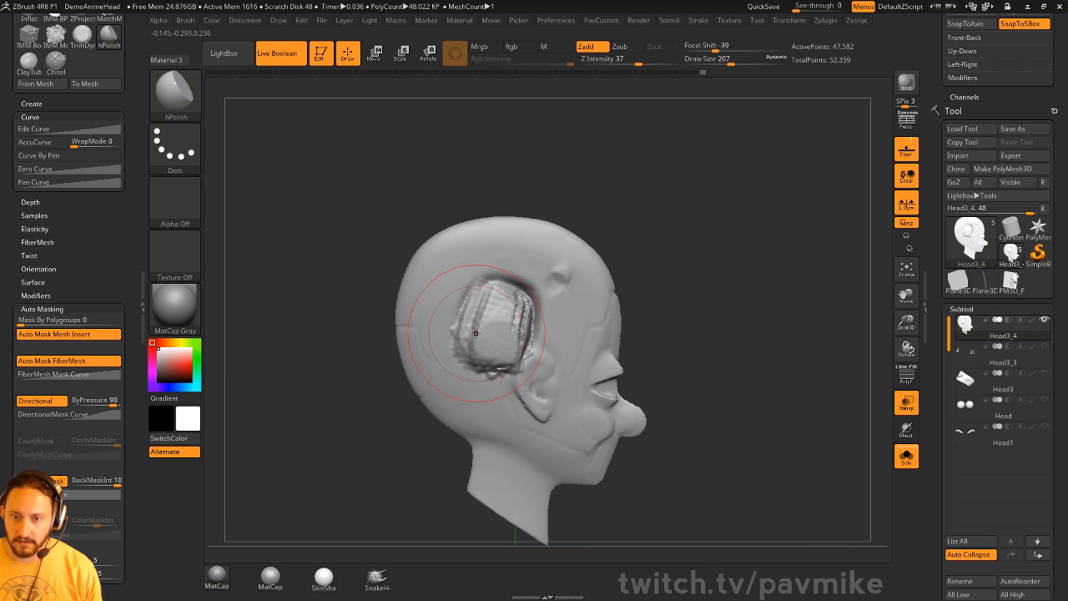
- Polish the side patch flat, remesh, and smooth away the ear traces at brush size 172
{"action": "key", "text": "s"}
{"action": "mouse_move", "coordinate": [477, 331]}
{"action": "left_mouse_down"}
{"action": "mouse_move", "coordinate": [497, 329]}
{"action": "mouse_move", "coordinate": [501, 355]}
{"action": "mouse_move", "coordinate": [528, 322]}
{"action": "mouse_move", "coordinate": [531, 332]}
{"action": "left_mouse_up"}
{"action": "left_click_drag", "start_coordinate": [706, 249], "coordinate": [742, 334], "text": "ctrl"}
{"action": "left_click_drag", "start_coordinate": [532, 323], "coordinate": [525, 349]}
{"action": "left_click_drag", "start_coordinate": [742, 248], "coordinate": [759, 316], "text": "ctrl"}
{"action": "key", "text": "s"}
{"action": "left_click_drag", "start_coordinate": [532, 368], "coordinate": [527, 367]}
{"action": "left_click_drag", "start_coordinate": [531, 350], "coordinate": [543, 359], "text": "shift"}
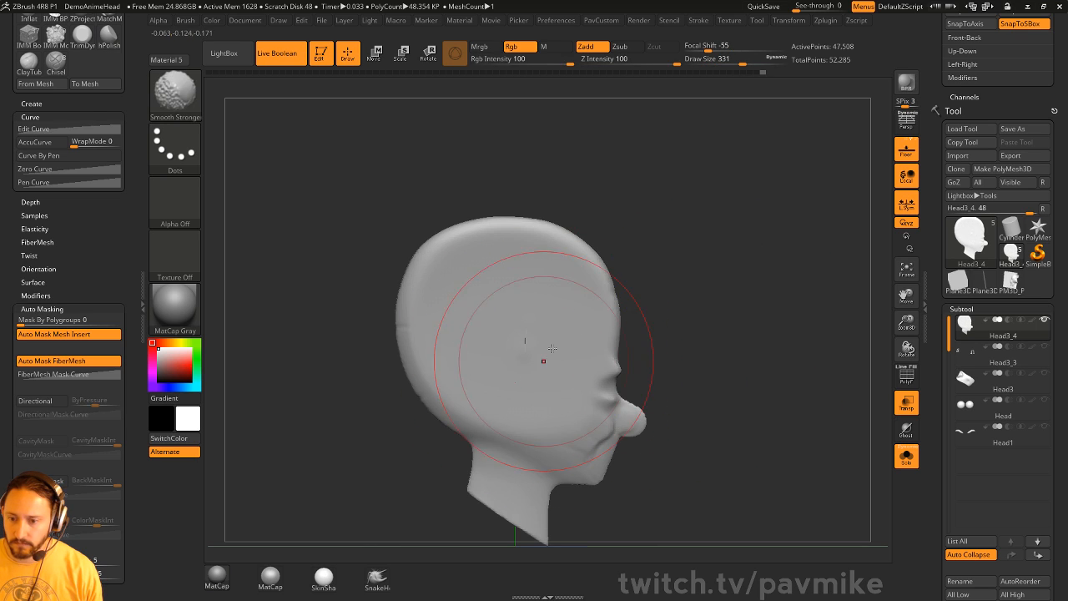
{"action": "left_click_drag", "start_coordinate": [755, 304], "coordinate": [632, 313]}
- Delete the leftover stroke curve via Stroke > Curve Functions
{"action": "key", "text": "s"}
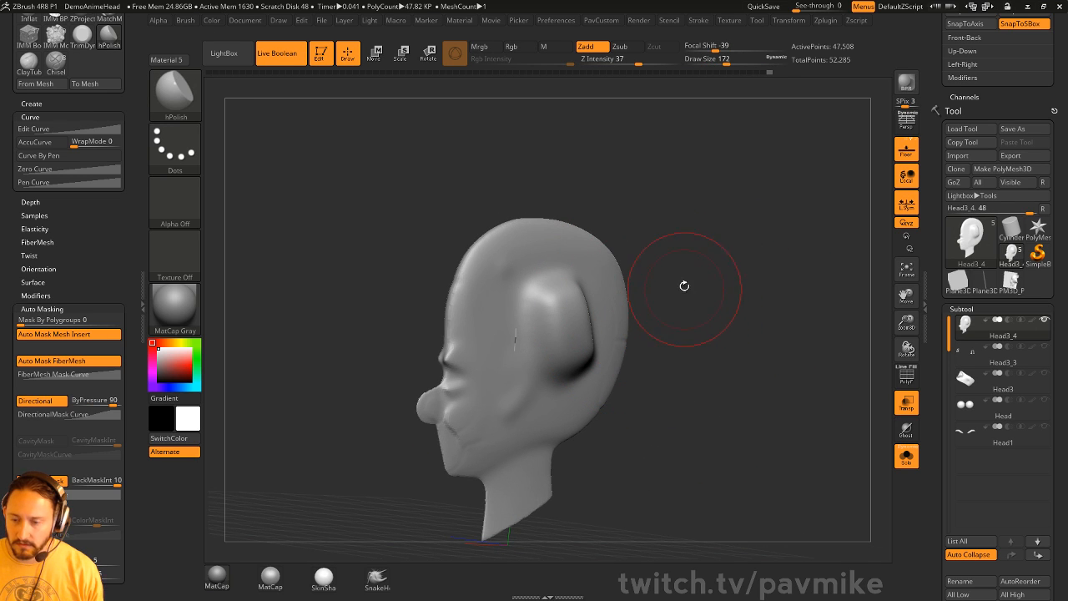
{"action": "left_click", "coordinate": [701, 20]}
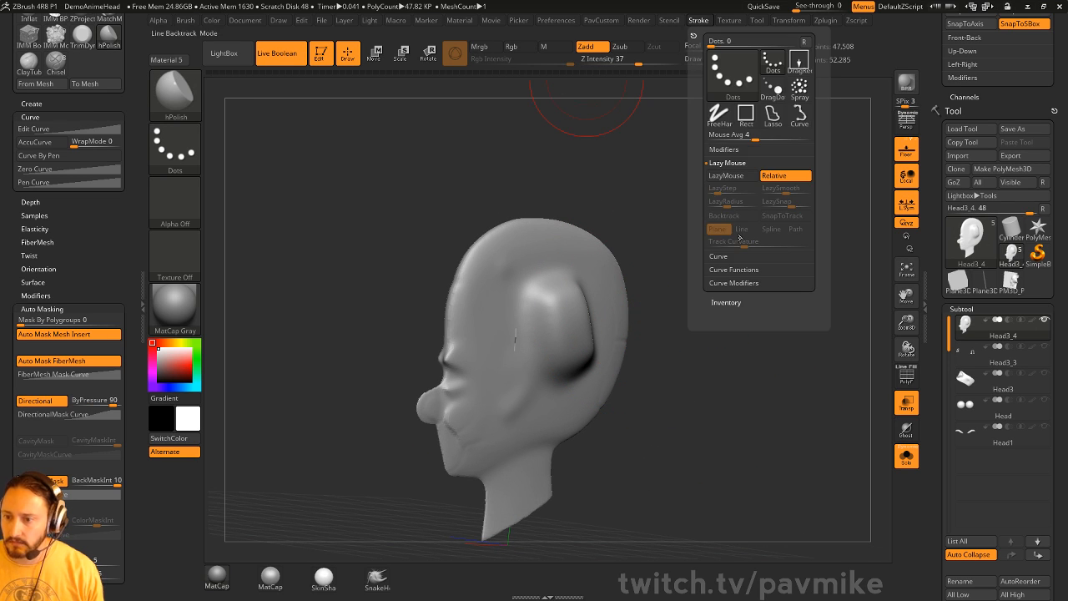
{"action": "left_click", "coordinate": [720, 257]}
{"action": "left_click", "coordinate": [735, 310]}
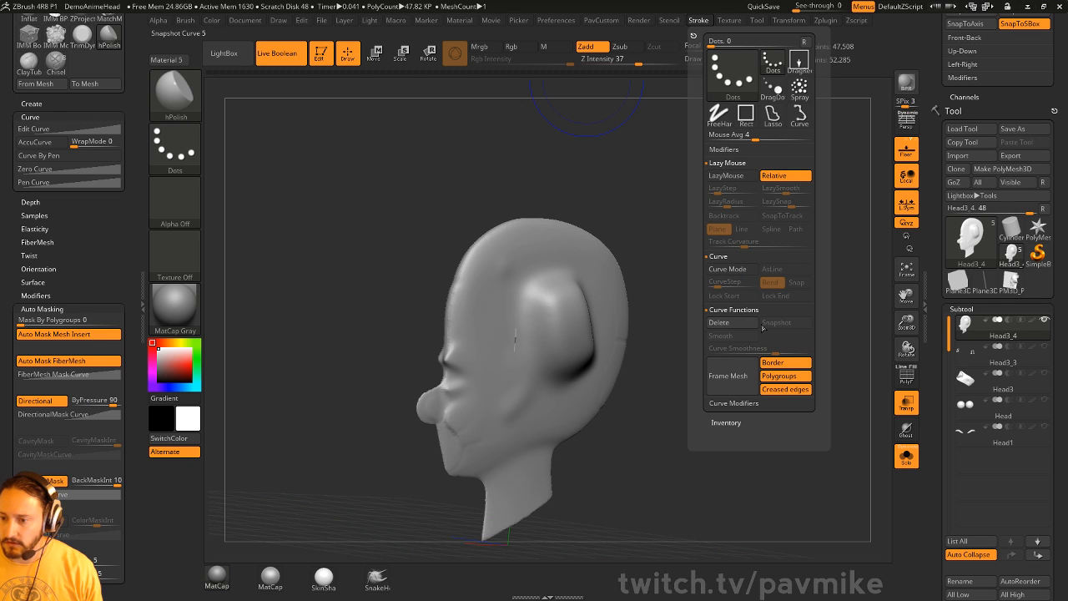
{"action": "left_click", "coordinate": [746, 323]}
- Polish the right side of the head smooth
{"action": "mouse_move", "coordinate": [754, 315]}
{"action": "left_mouse_down"}
{"action": "mouse_move", "coordinate": [731, 313]}
{"action": "mouse_move", "coordinate": [829, 300]}
{"action": "mouse_move", "coordinate": [763, 304]}
{"action": "mouse_move", "coordinate": [772, 301]}
{"action": "left_mouse_up"}
{"action": "key", "text": "s"}
{"action": "key", "text": "shift"}
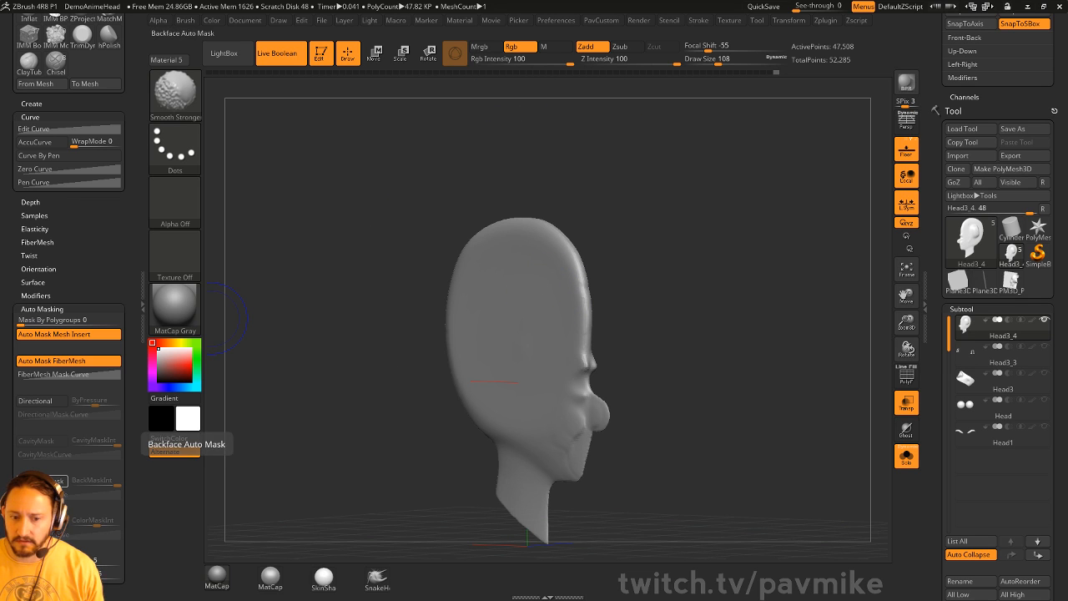
{"action": "left_click_drag", "start_coordinate": [764, 233], "coordinate": [701, 227], "text": "shift"}
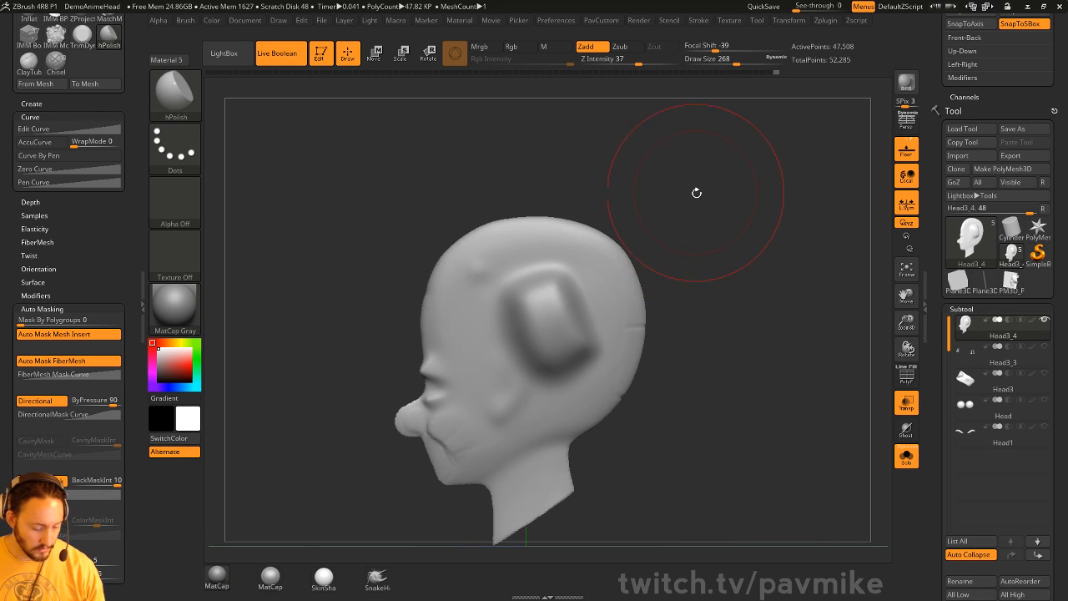
{"action": "left_click_drag", "start_coordinate": [667, 188], "coordinate": [763, 191]}
{"action": "mouse_move", "coordinate": [493, 364]}
{"action": "left_mouse_down"}
{"action": "mouse_move", "coordinate": [506, 328]}
{"action": "mouse_move", "coordinate": [531, 340]}
{"action": "left_mouse_up"}
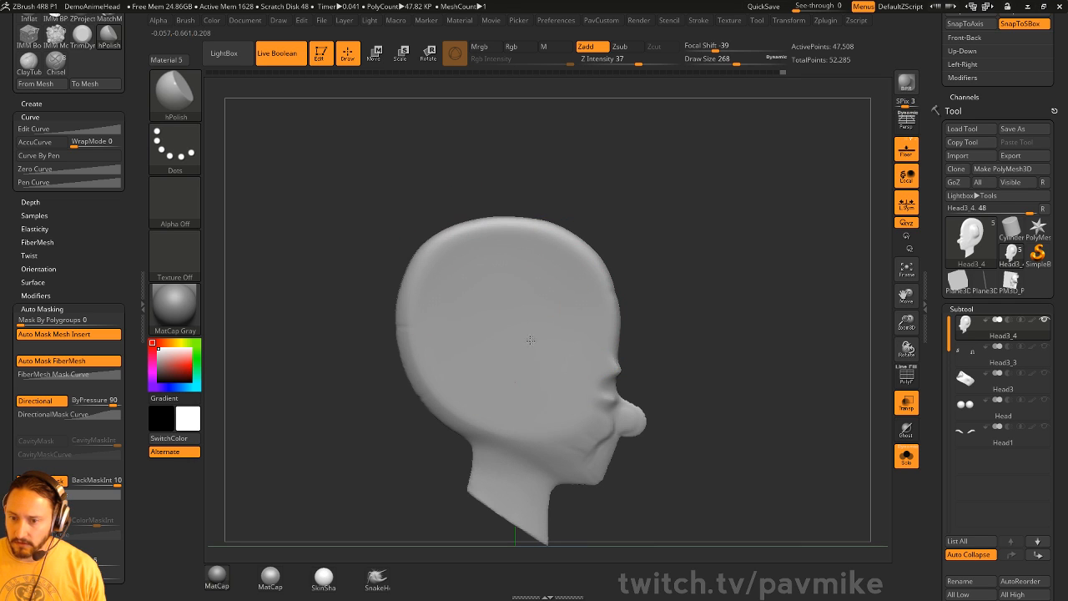
{"action": "left_click_drag", "start_coordinate": [528, 384], "coordinate": [537, 274]}
- Reduce the brush size to 197 and remesh the head after polishing
{"action": "left_click_drag", "start_coordinate": [718, 291], "coordinate": [630, 294]}
{"action": "key", "text": "s"}
{"action": "left_click_drag", "start_coordinate": [531, 313], "coordinate": [524, 313]}
{"action": "left_click_drag", "start_coordinate": [632, 194], "coordinate": [666, 203], "text": "alt"}
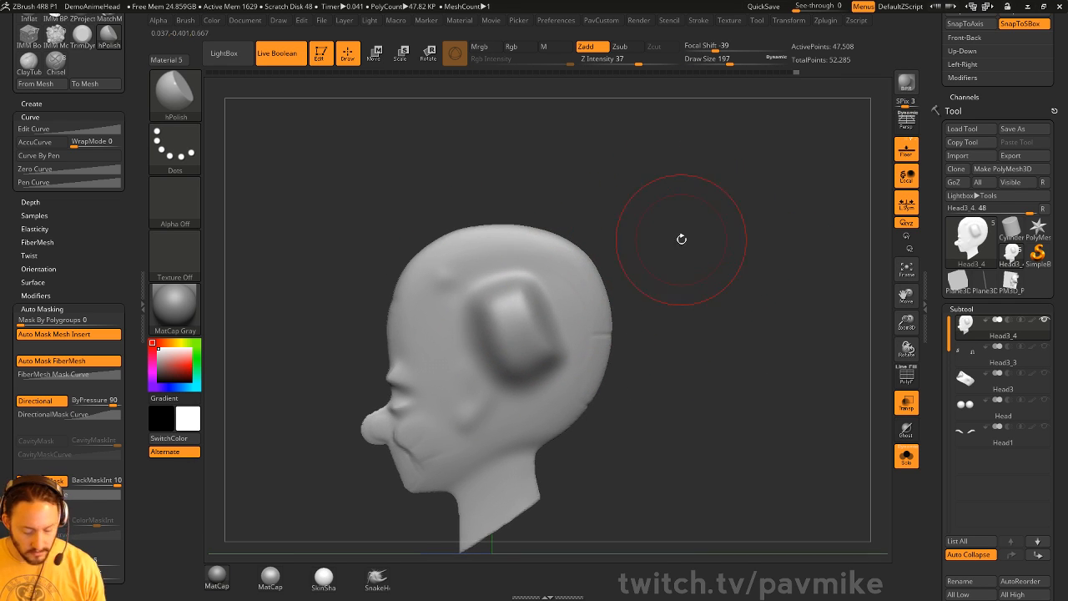
{"action": "mouse_move", "coordinate": [682, 238]}
{"action": "left_mouse_down"}
{"action": "mouse_move", "coordinate": [766, 247]}
{"action": "mouse_move", "coordinate": [663, 243]}
{"action": "left_mouse_up"}
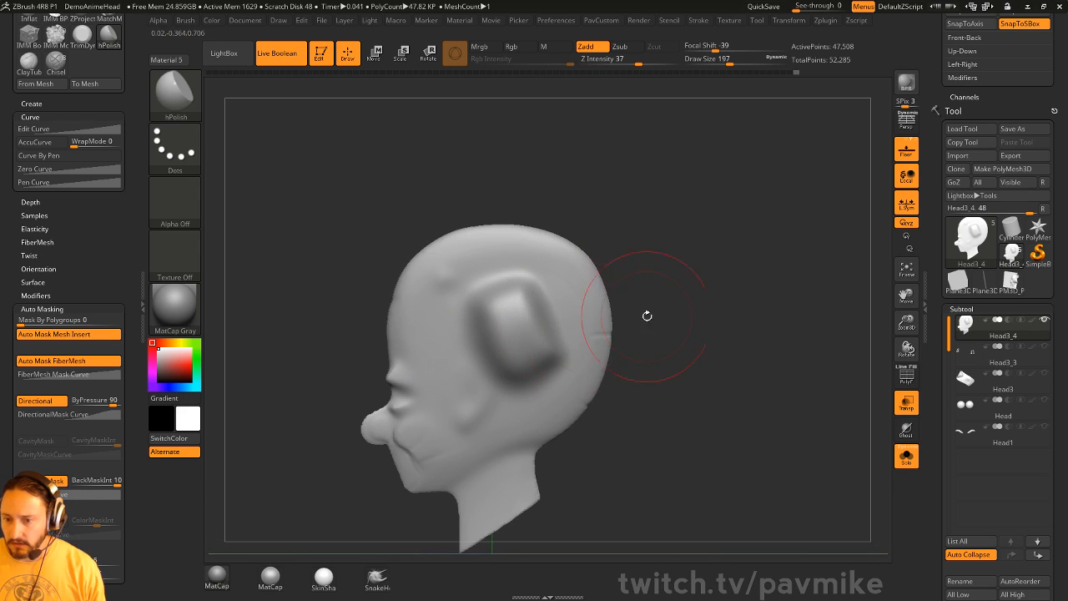
{"action": "left_click_drag", "start_coordinate": [646, 314], "coordinate": [675, 287], "text": "alt"}
{"action": "left_click_drag", "start_coordinate": [719, 208], "coordinate": [798, 366], "text": "ctrl"}
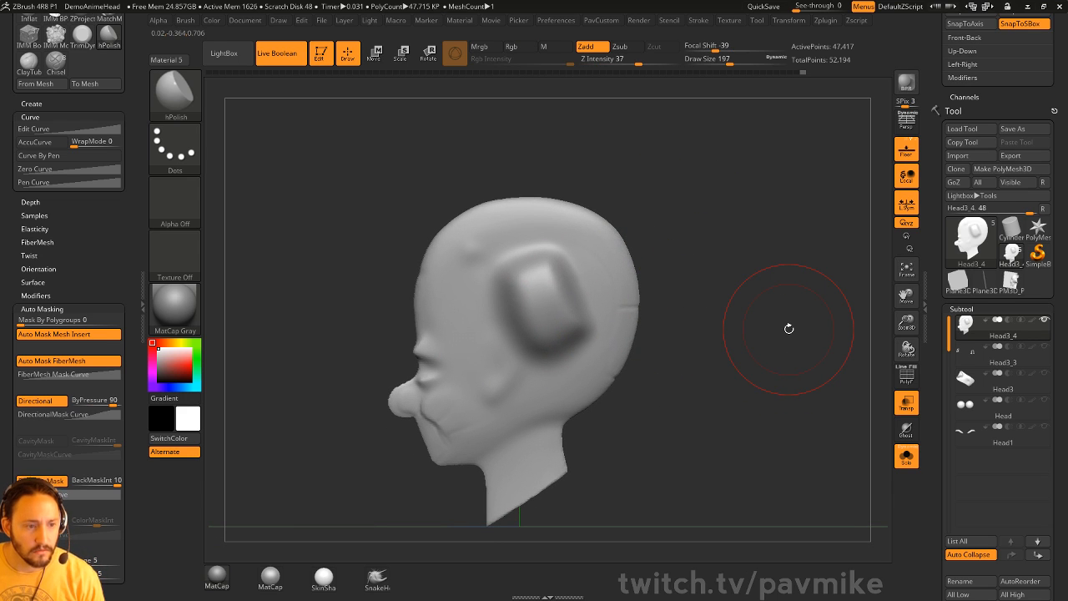
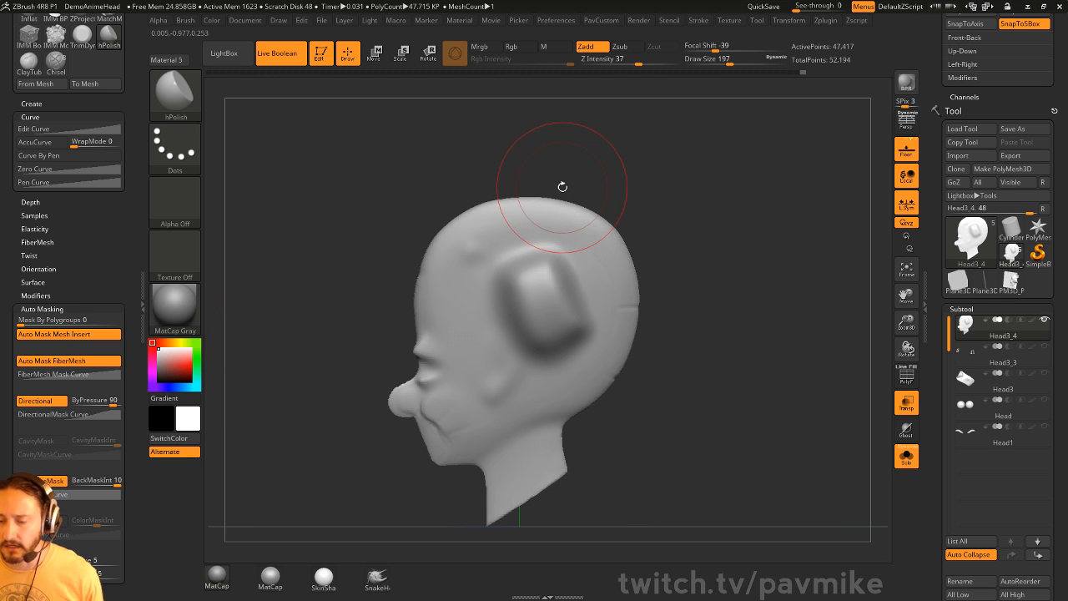
- Switch to the Standard brush (BST) at draw size 80, scroll the right tray to the Draw palette, and turn the head to a side view
{"action": "key", "text": "b"}
{"action": "key", "text": "s"}
{"action": "key", "text": "t"}
{"action": "key", "text": "s"}
{"action": "mouse_move", "coordinate": [637, 174]}
{"action": "left_mouse_down"}
{"action": "mouse_move", "coordinate": [620, 170]}
{"action": "mouse_move", "coordinate": [671, 186]}
{"action": "mouse_move", "coordinate": [659, 166]}
{"action": "left_mouse_up"}
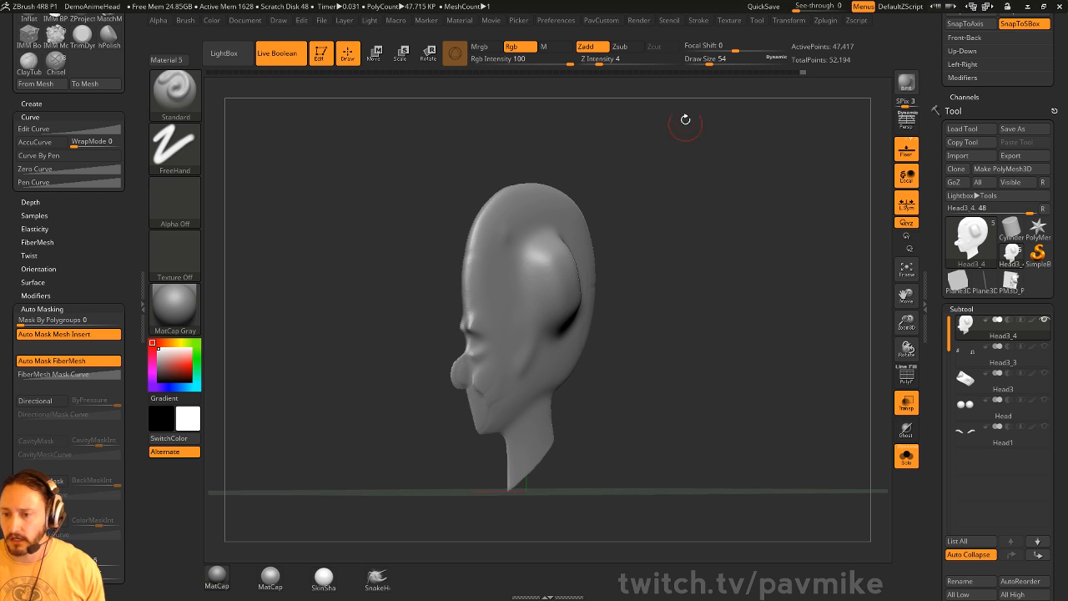
{"action": "mouse_move", "coordinate": [674, 174]}
{"action": "left_mouse_down"}
{"action": "mouse_move", "coordinate": [634, 189]}
{"action": "mouse_move", "coordinate": [648, 191]}
{"action": "mouse_move", "coordinate": [639, 184]}
{"action": "mouse_move", "coordinate": [685, 158]}
{"action": "left_mouse_up"}
{"action": "key", "text": "s"}
{"action": "key", "text": "s"}
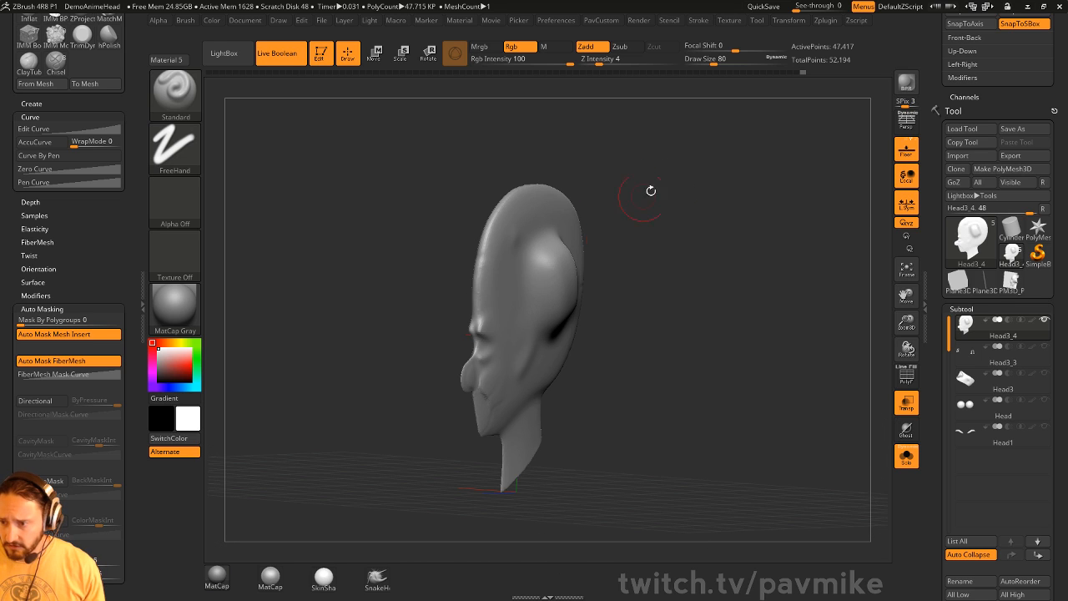
{"action": "left_click_drag", "start_coordinate": [932, 184], "coordinate": [954, 349]}
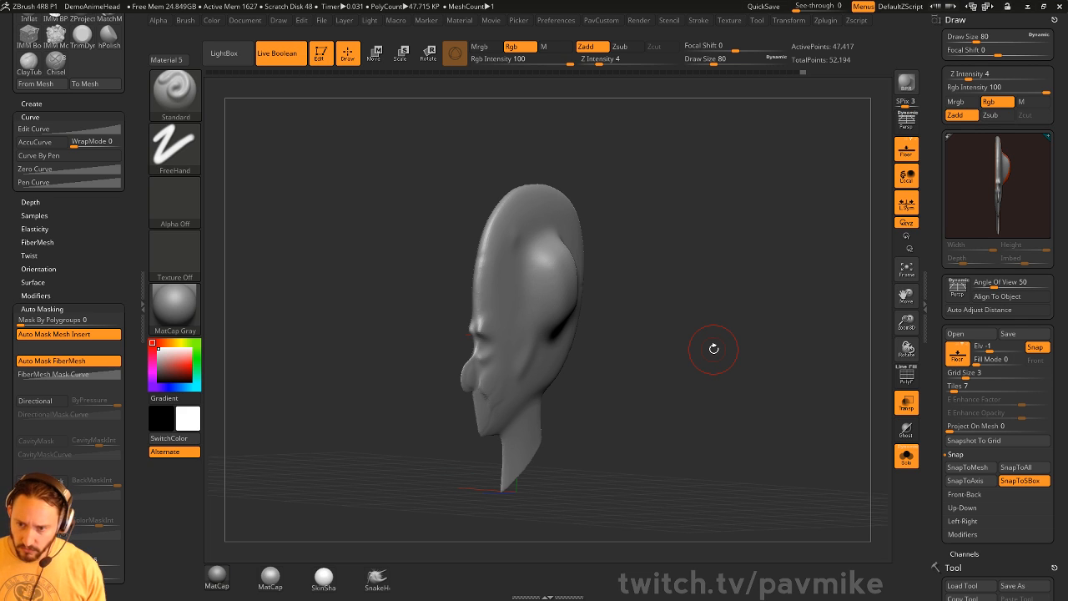
{"action": "mouse_move", "coordinate": [709, 181]}
{"action": "left_mouse_down"}
{"action": "mouse_move", "coordinate": [708, 212]}
{"action": "mouse_move", "coordinate": [696, 203]}
{"action": "left_mouse_up"}
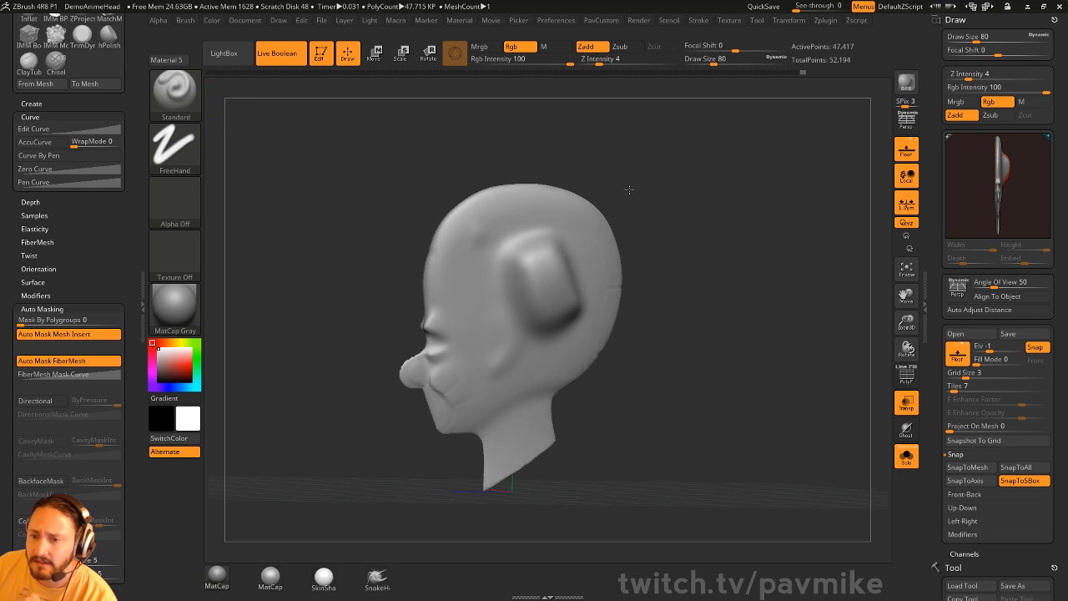
{"action": "left_click_drag", "start_coordinate": [627, 186], "coordinate": [658, 187]}
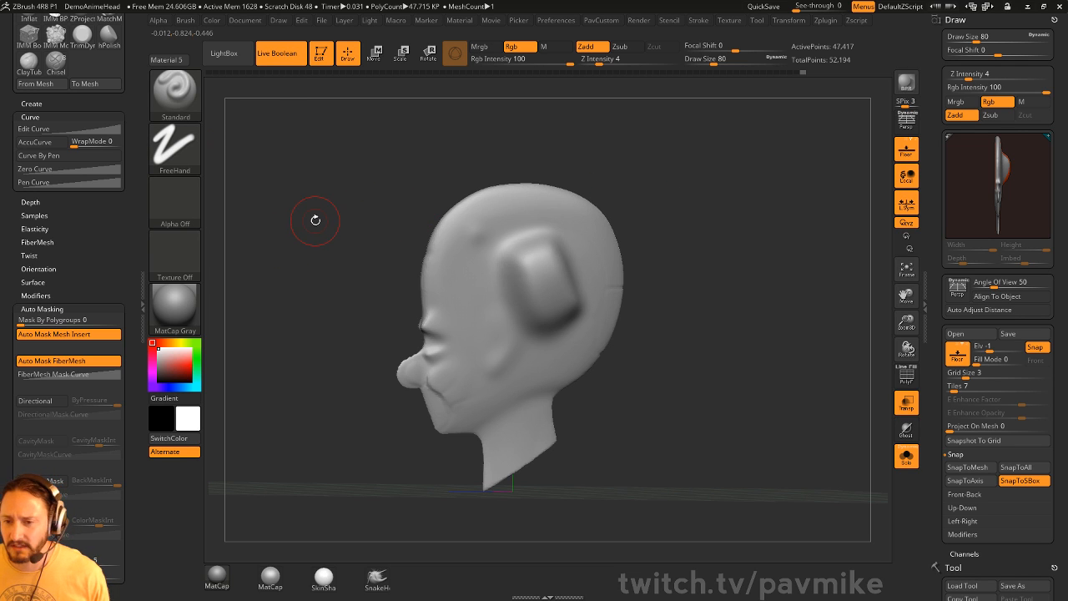
{"action": "left_click_drag", "start_coordinate": [737, 171], "coordinate": [715, 167]}
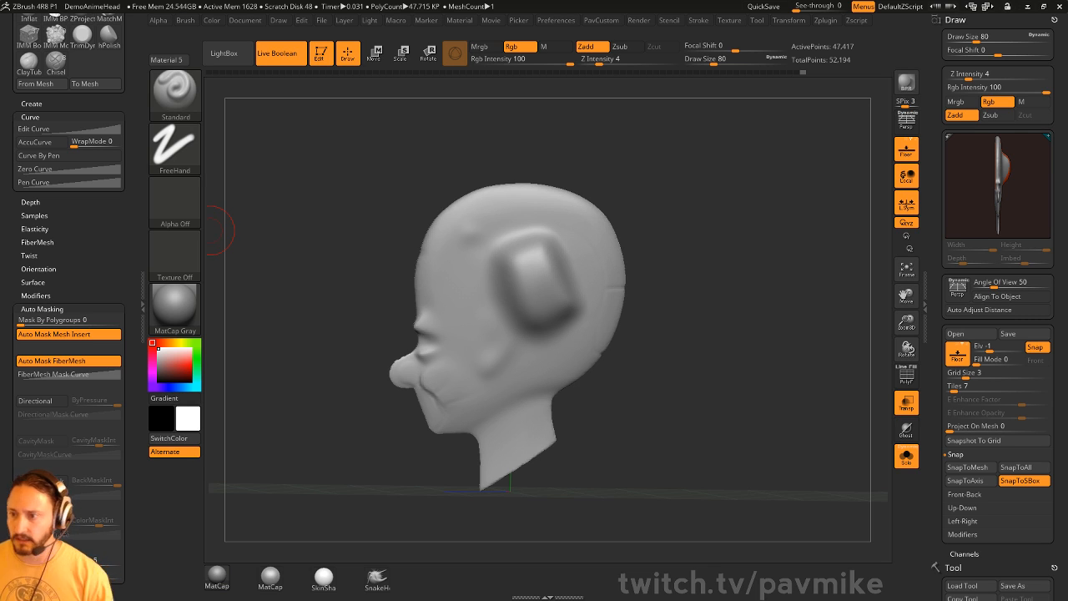
{"action": "key", "text": "shift"}
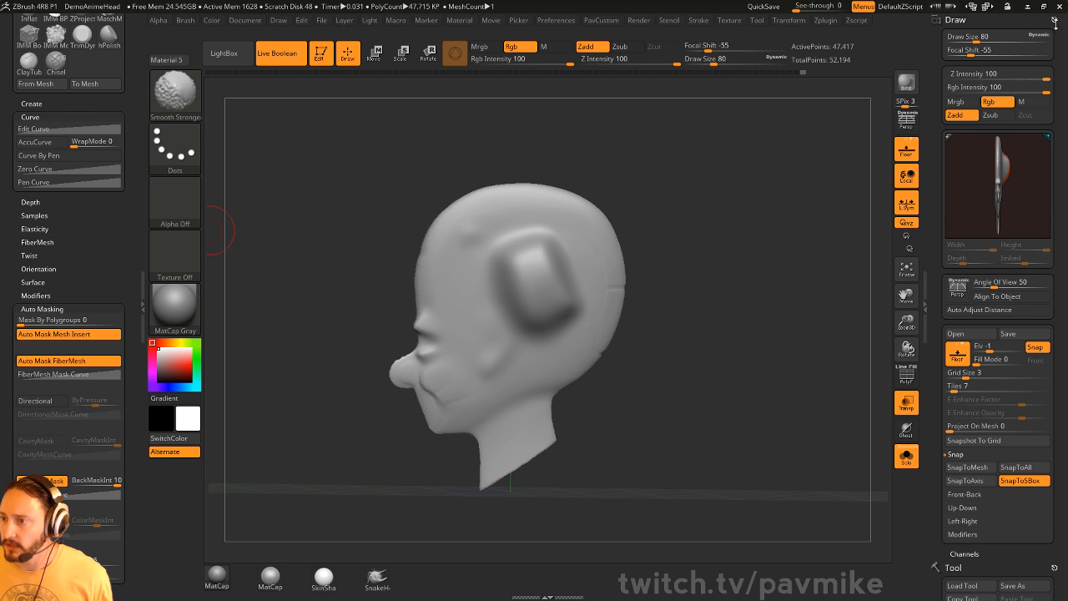
- Collapse the Draw palette in the right tray and scroll the tray back
{"action": "left_click", "coordinate": [1055, 23], "text": "shift"}
{"action": "left_click", "coordinate": [1056, 23], "text": "shift"}
{"action": "left_click", "coordinate": [1056, 23], "text": "shift"}
{"action": "left_click", "coordinate": [1055, 22], "text": "shift"}
{"action": "left_click", "coordinate": [1054, 19]}
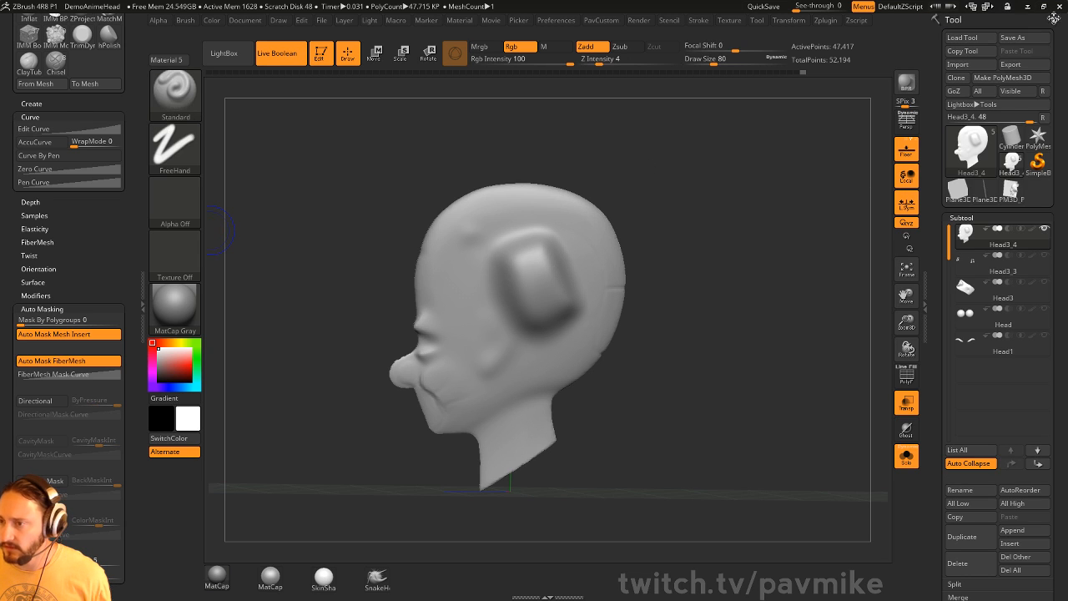
{"action": "left_click_drag", "start_coordinate": [937, 262], "coordinate": [935, 90]}
{"action": "left_click_drag", "start_coordinate": [938, 159], "coordinate": [930, 316]}
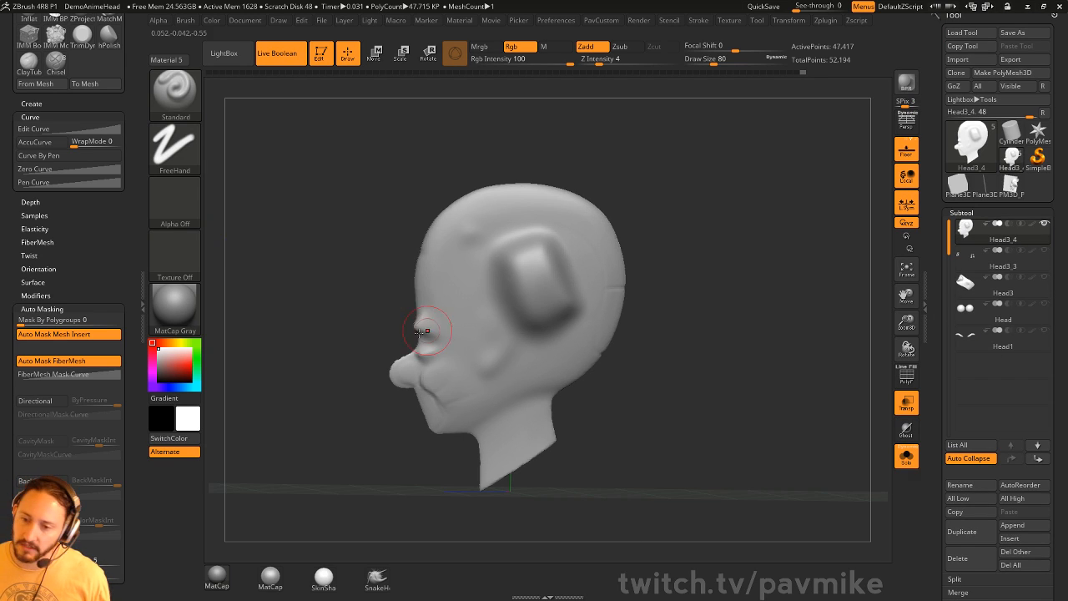
- Set the brush draw size to 37, then switch to the Chrome YouTube window
{"action": "key", "text": "s"}
{"action": "left_click_drag", "start_coordinate": [723, 223], "coordinate": [706, 224]}
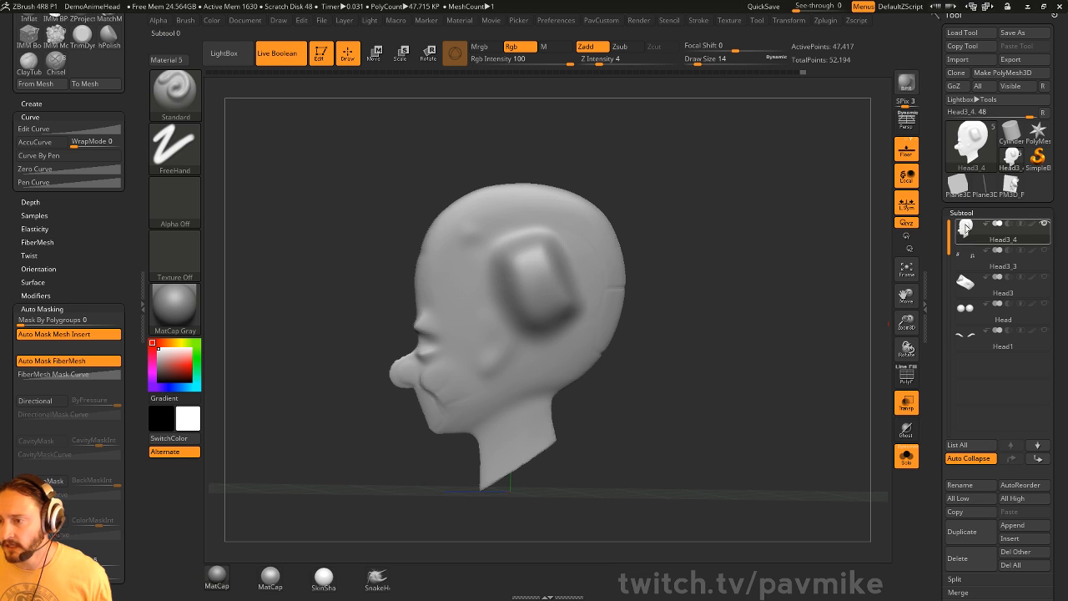
{"action": "key", "text": "s"}
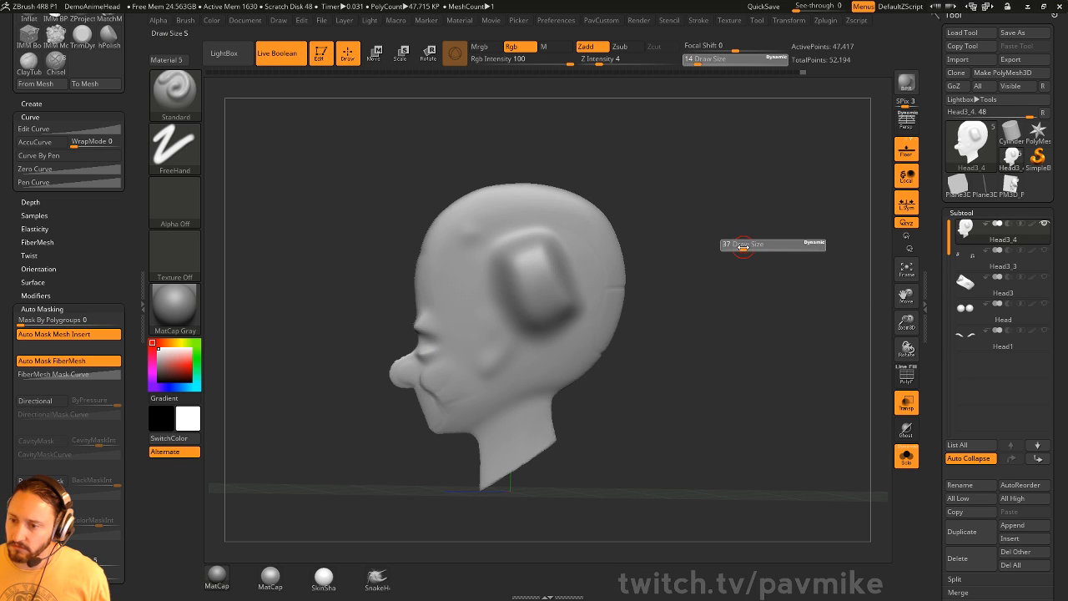
{"action": "left_click_drag", "start_coordinate": [742, 247], "coordinate": [741, 243]}
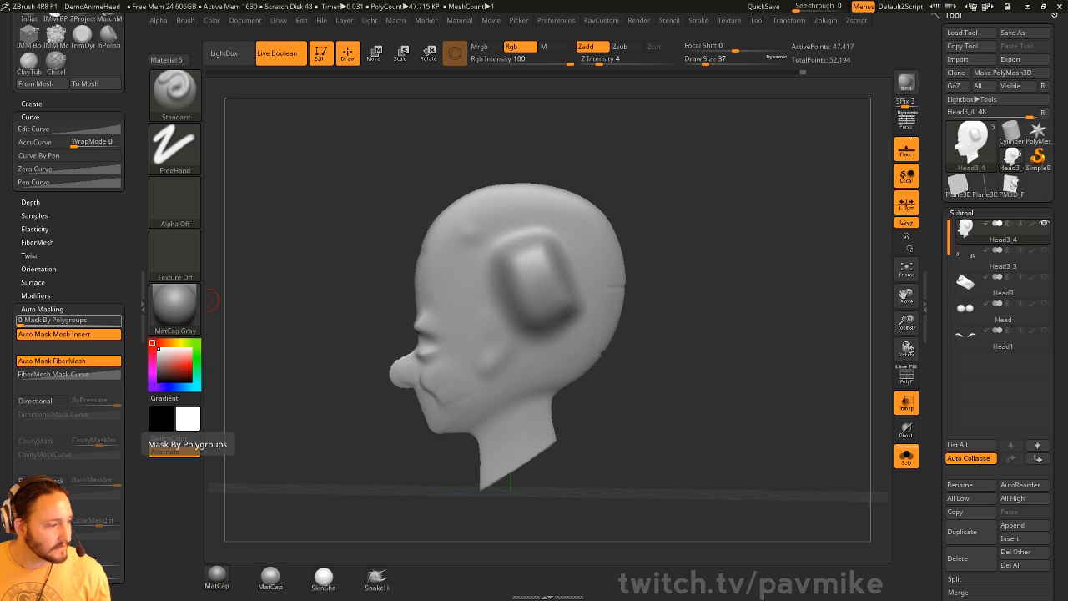
{"action": "key", "text": "alt+Tab"}
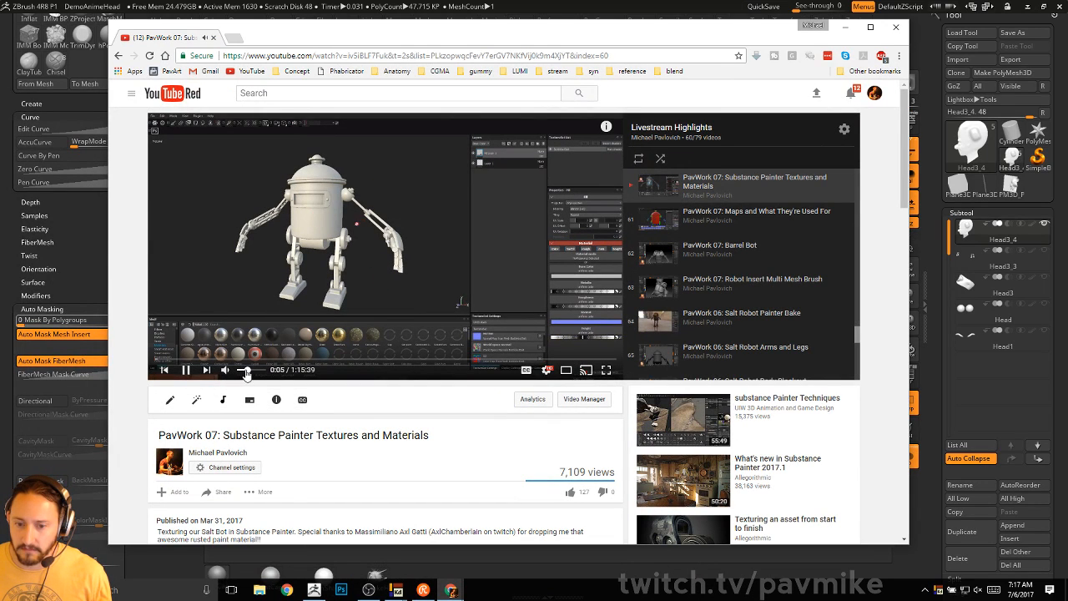
- Scrub the current video, then open 'Maps and What They're Used For' and skip to 14:59
{"action": "left_click", "coordinate": [226, 359]}
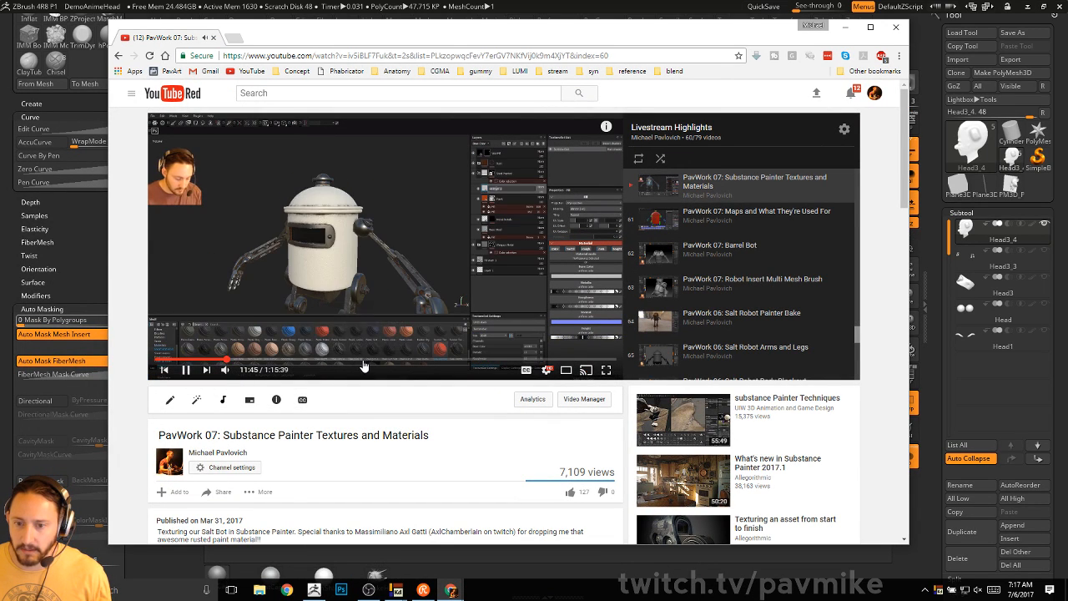
{"action": "left_click", "coordinate": [364, 360]}
{"action": "left_click", "coordinate": [498, 360]}
{"action": "left_click", "coordinate": [572, 360]}
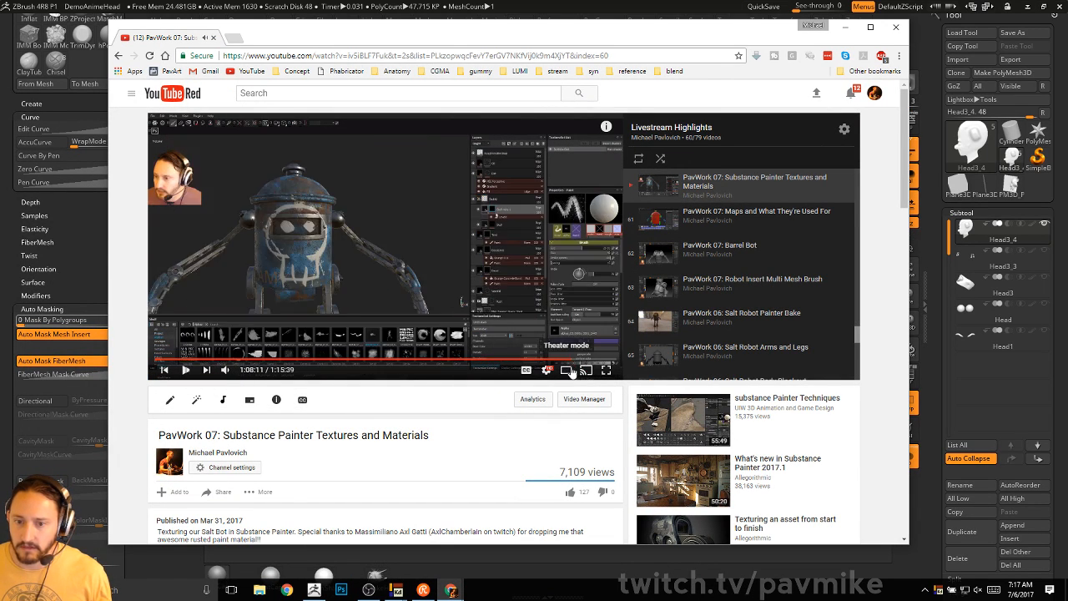
{"action": "left_click", "coordinate": [774, 219]}
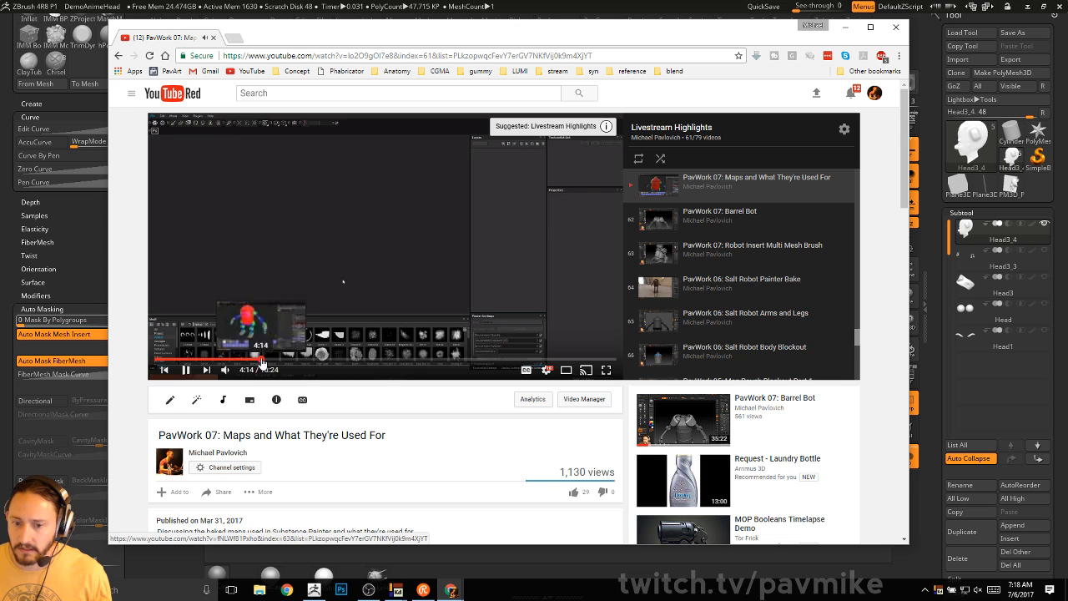
{"action": "left_click", "coordinate": [418, 360]}
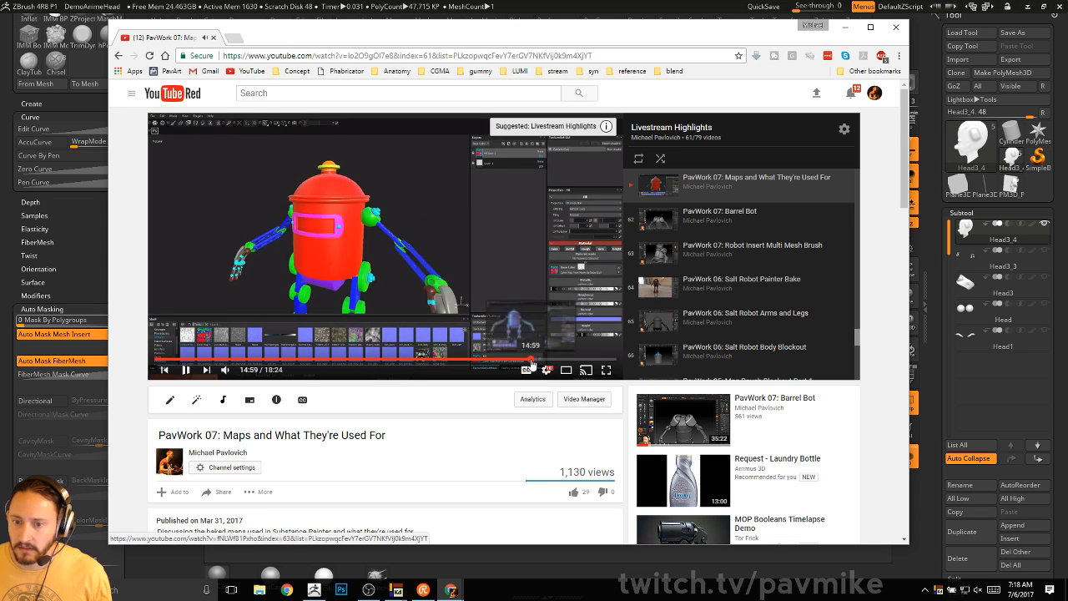
{"action": "left_click", "coordinate": [532, 361]}
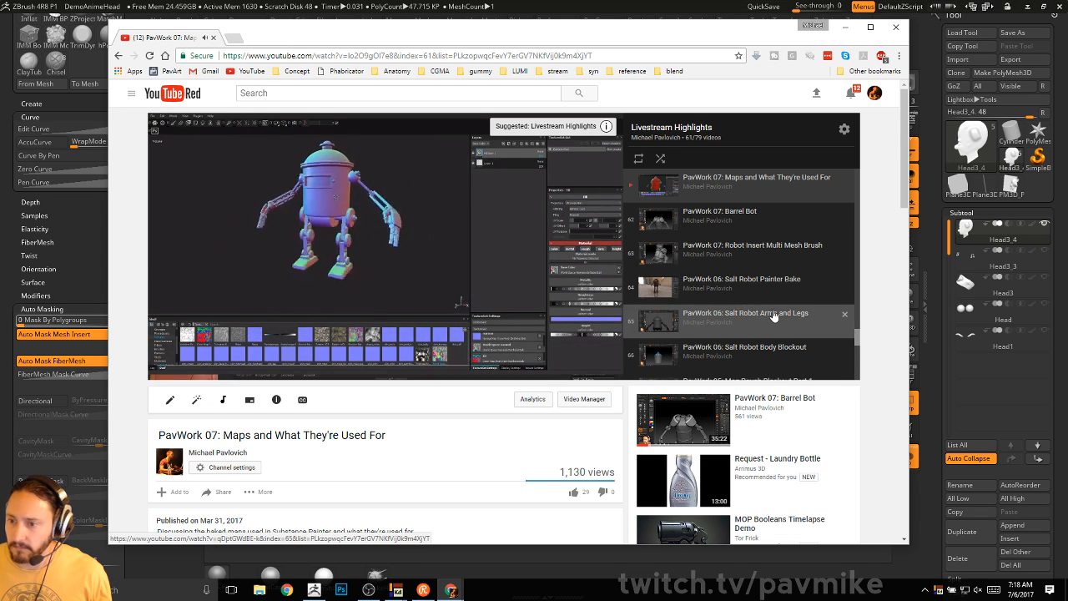
{"action": "scroll", "coordinate": [809, 276], "scroll_direction": "up", "scroll_amount": 1}
{"action": "scroll", "coordinate": [809, 275], "scroll_direction": "up", "scroll_amount": 1}
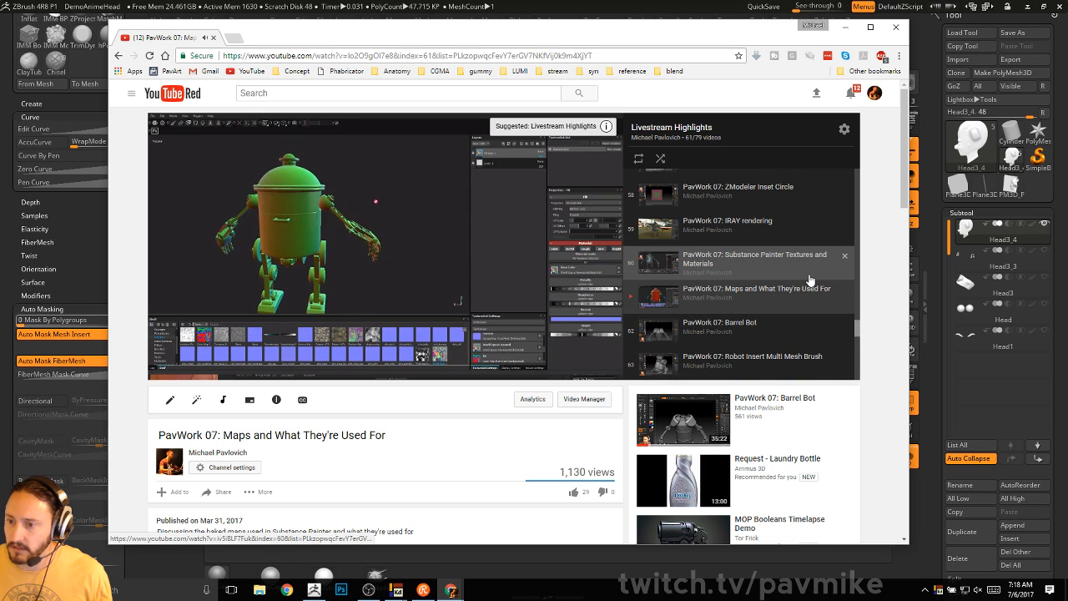
- Play the 'IRAY rendering' video full screen up to about 8:17, then exit full screen and move the window aside
{"action": "left_click", "coordinate": [735, 222]}
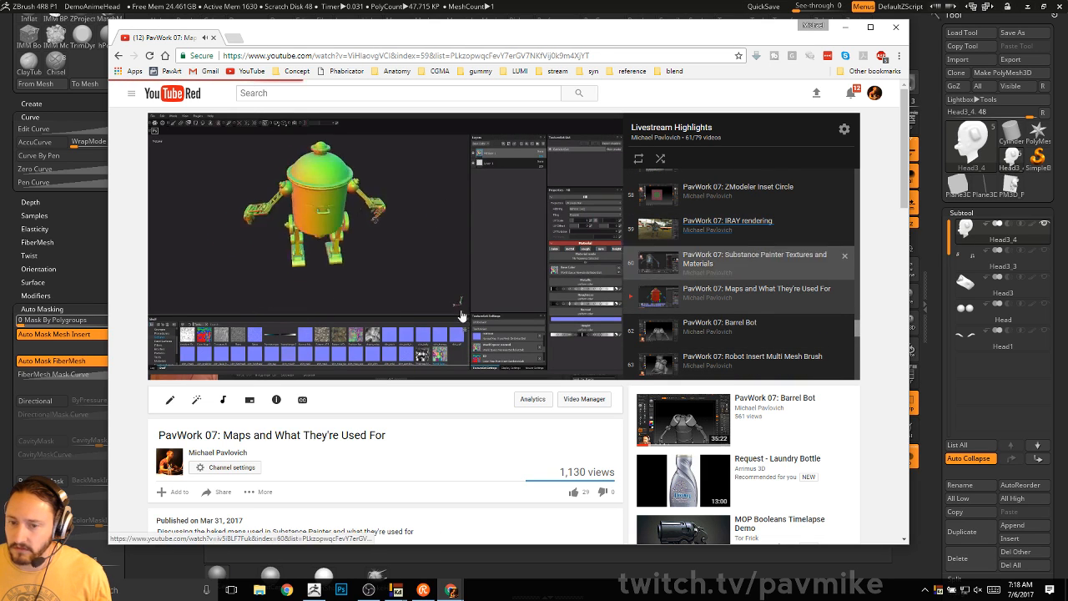
{"action": "left_click", "coordinate": [283, 364]}
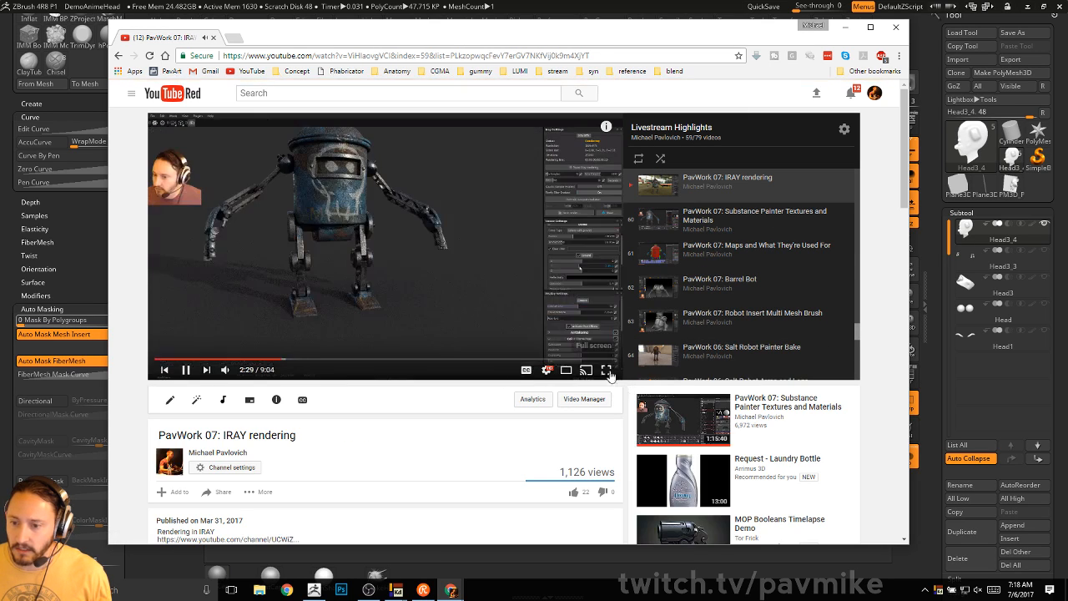
{"action": "left_click", "coordinate": [606, 369]}
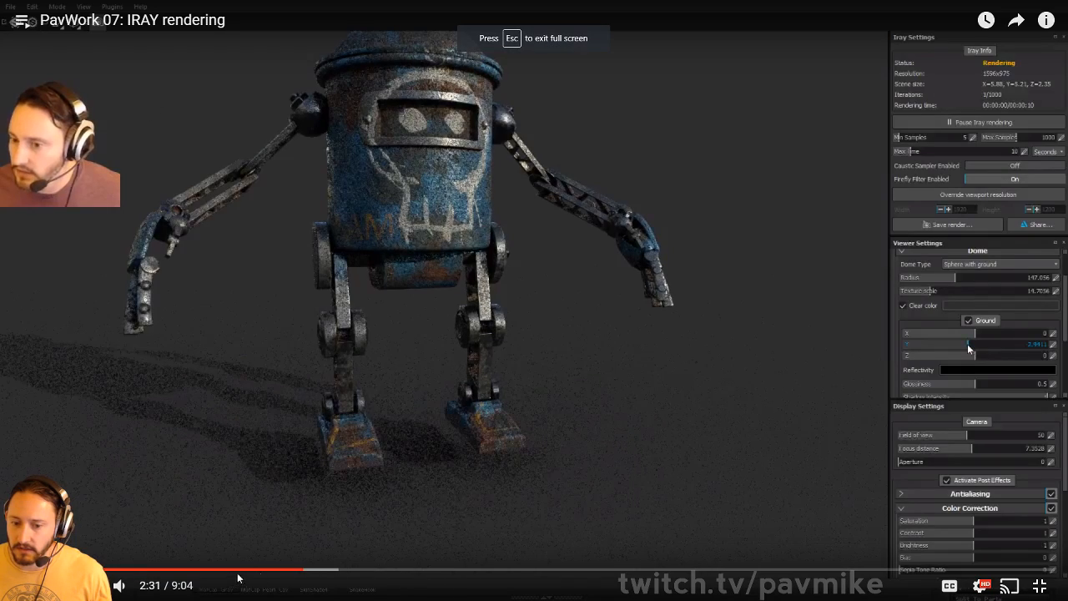
{"action": "left_click", "coordinate": [508, 574]}
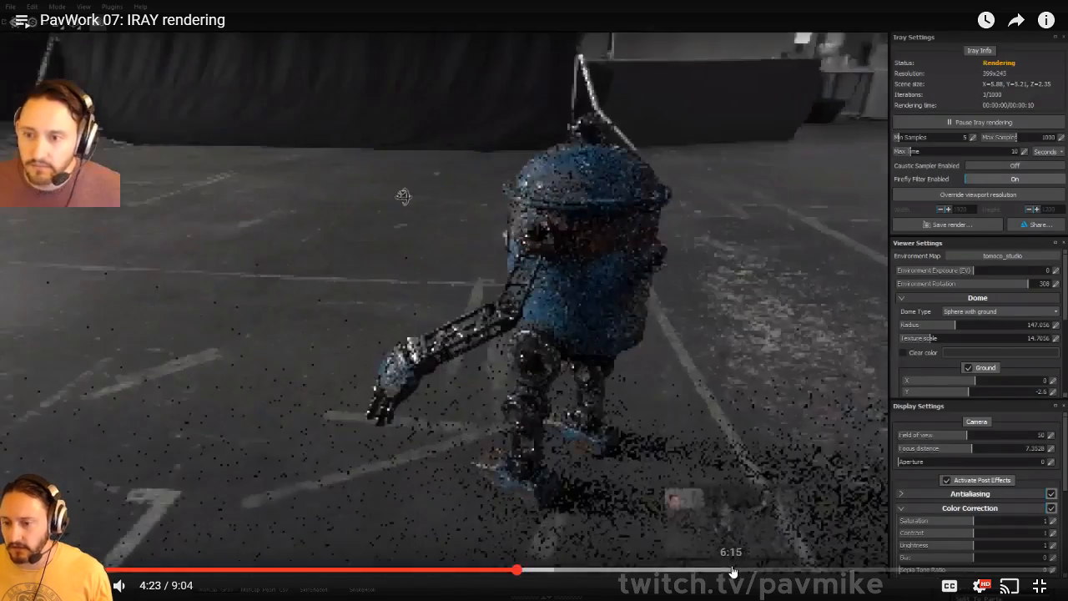
{"action": "left_click", "coordinate": [736, 573]}
{"action": "left_click", "coordinate": [966, 573]}
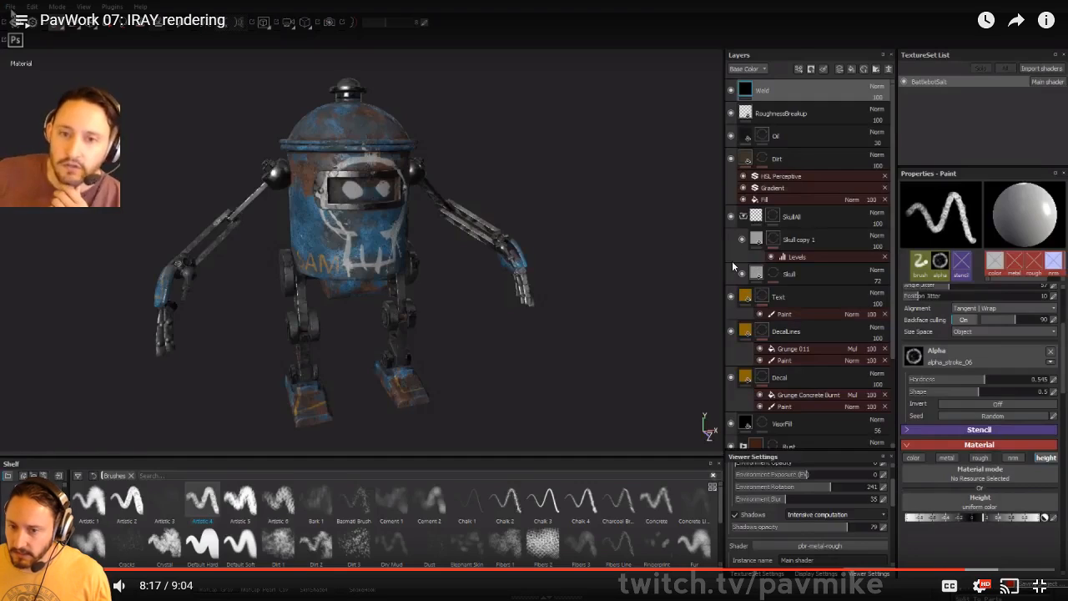
{"action": "key", "text": "Escape"}
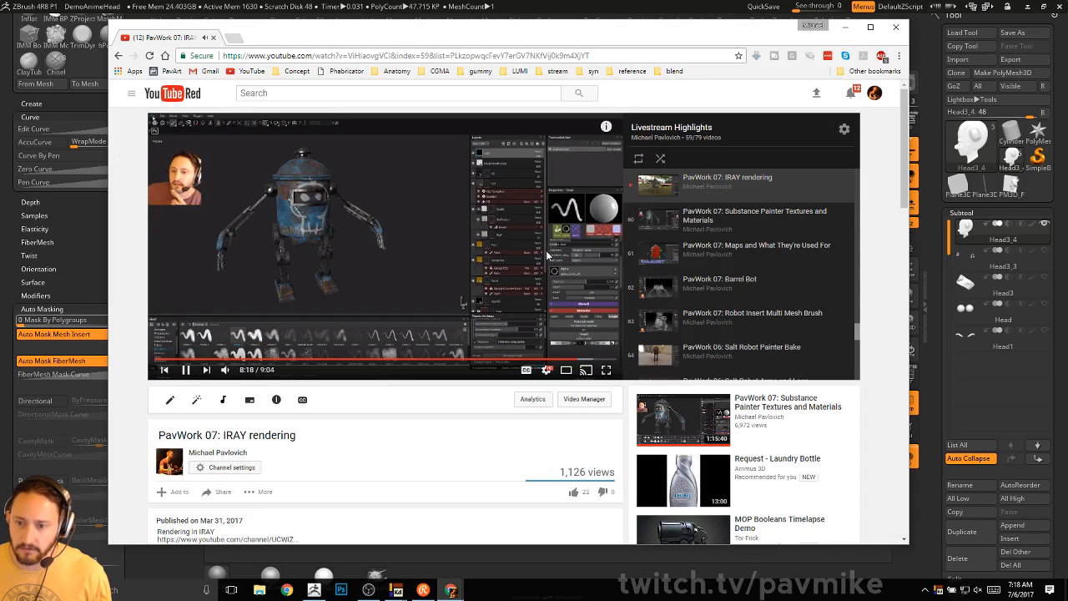
{"action": "left_click_drag", "start_coordinate": [677, 34], "coordinate": [0, 28]}
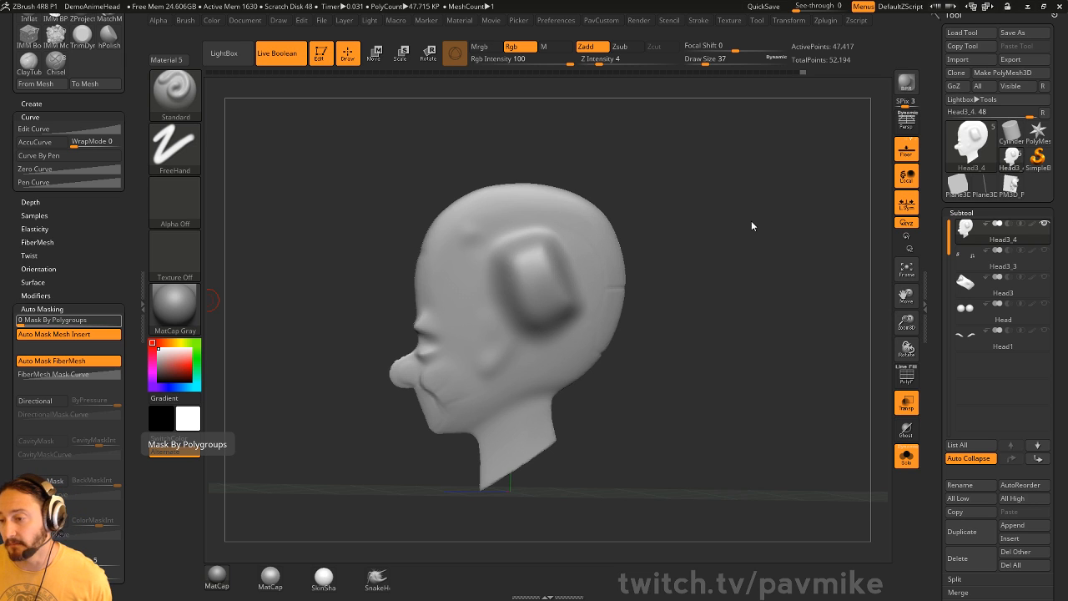
- Stop isolating the head, show all subtools again and turn off see-through display
{"action": "left_click_drag", "start_coordinate": [751, 222], "coordinate": [864, 282]}
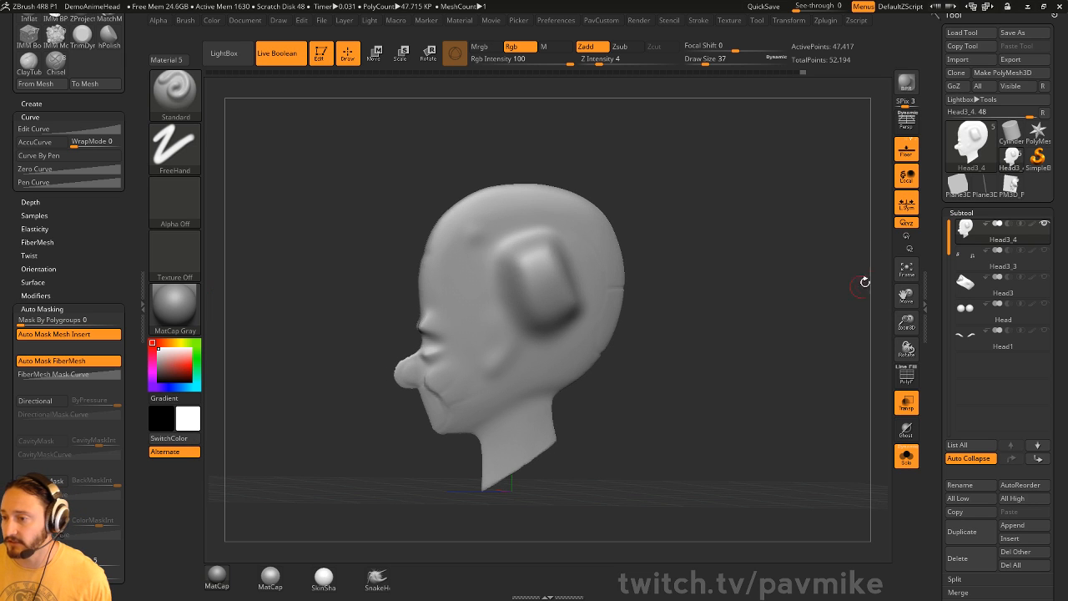
{"action": "left_click", "coordinate": [906, 455]}
{"action": "key", "text": "shift"}
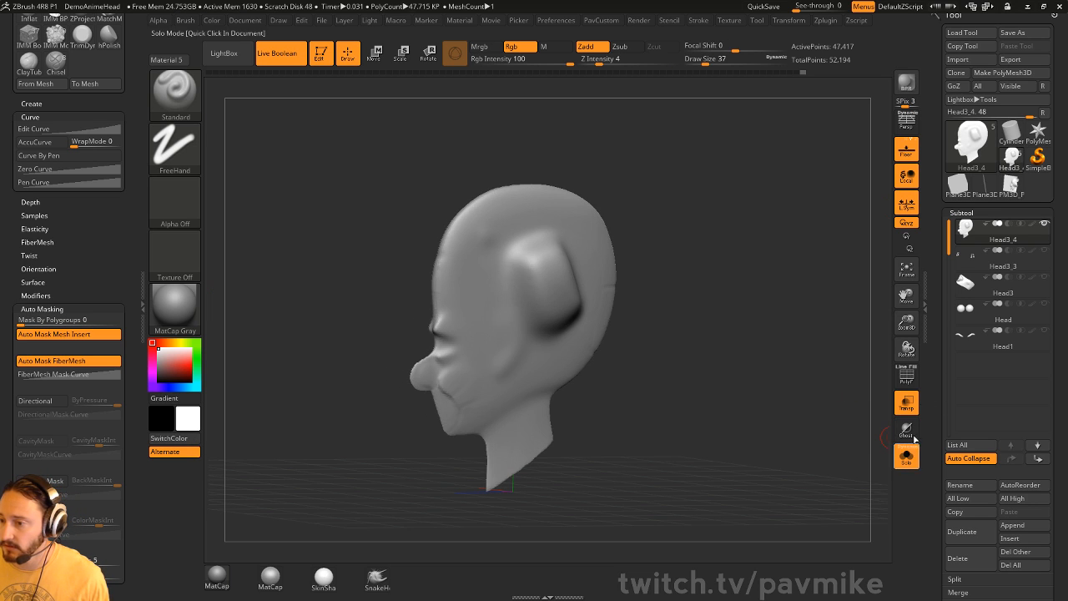
{"action": "left_click", "coordinate": [1047, 225]}
{"action": "left_click_drag", "start_coordinate": [843, 306], "coordinate": [745, 316]}
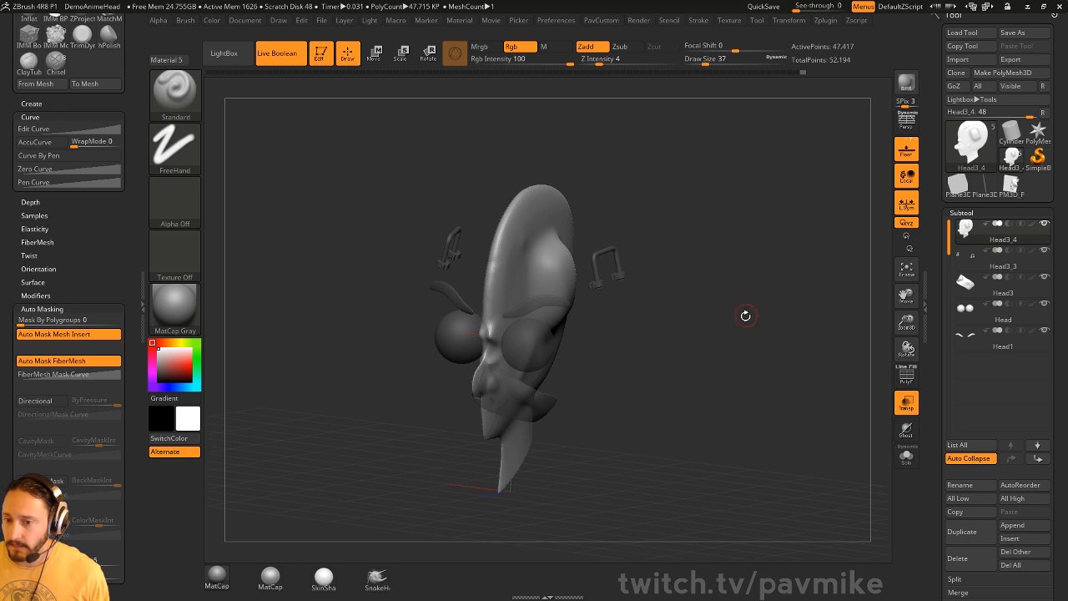
{"action": "left_click", "coordinate": [903, 402]}
{"action": "mouse_move", "coordinate": [806, 363]}
{"action": "left_mouse_down"}
{"action": "mouse_move", "coordinate": [763, 350]}
{"action": "mouse_move", "coordinate": [776, 359]}
{"action": "left_mouse_up"}
- Scrub the Undo History slider back to an earlier state with the hooks sunk into the scalp
{"action": "key", "text": "s"}
{"action": "left_click", "coordinate": [765, 351]}
{"action": "left_click", "coordinate": [533, 377], "text": "alt"}
{"action": "left_click", "coordinate": [569, 265], "text": "alt"}
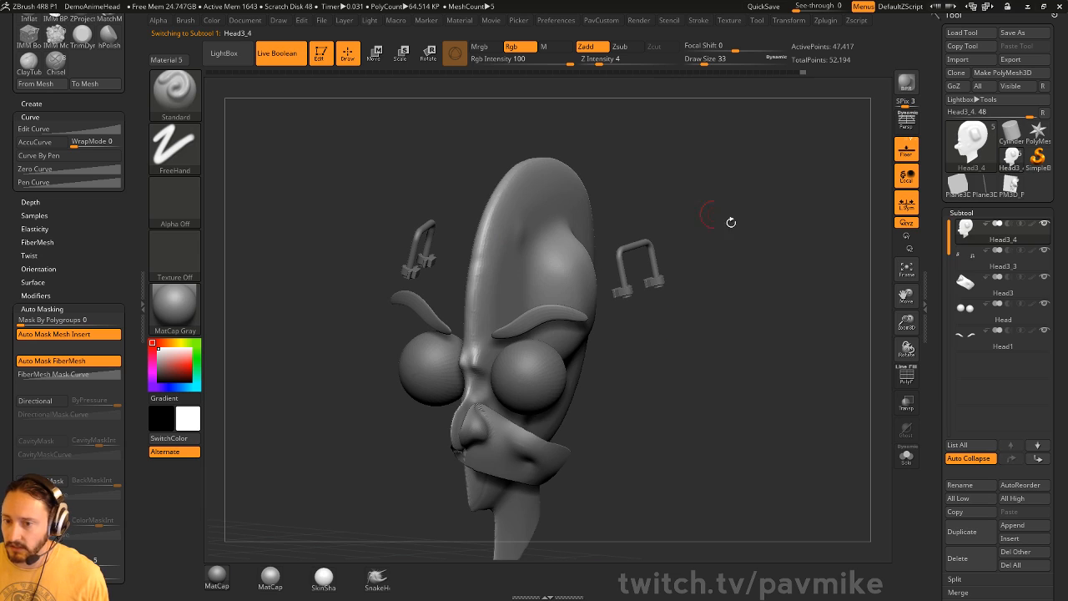
{"action": "left_click_drag", "start_coordinate": [803, 73], "coordinate": [464, 68]}
{"action": "left_click_drag", "start_coordinate": [769, 314], "coordinate": [594, 322]}
- Confirm the warning to discard the 51 later Undo History entries
{"action": "key", "text": "s"}
{"action": "left_click", "coordinate": [615, 303]}
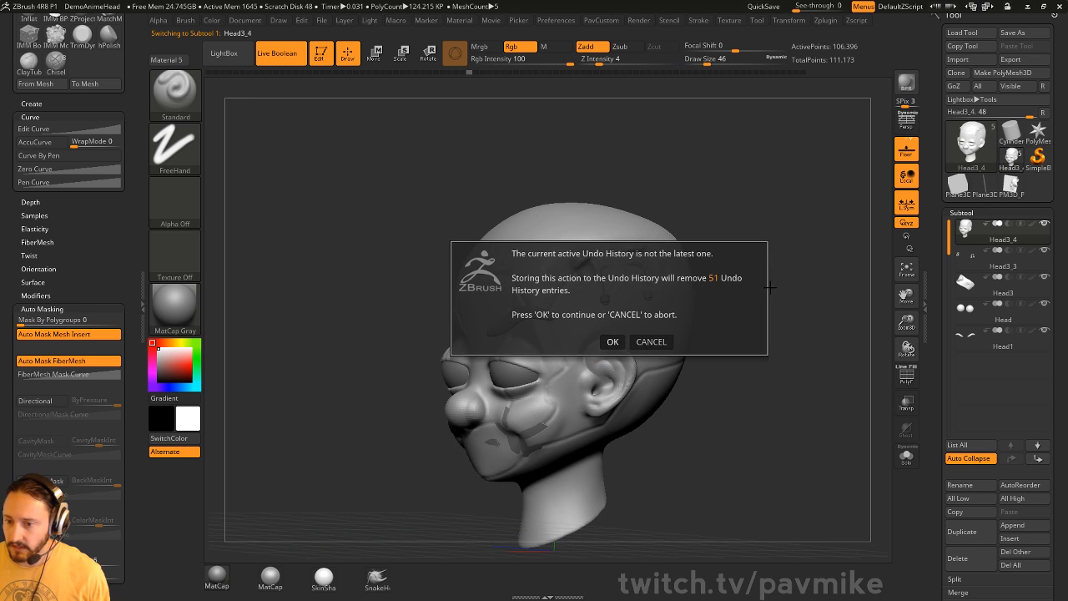
{"action": "left_click", "coordinate": [616, 344]}
- Check the Stroke palette settings and reduce the brush size to 27
{"action": "right_click_drag", "start_coordinate": [650, 295], "coordinate": [716, 305], "text": "ctrl"}
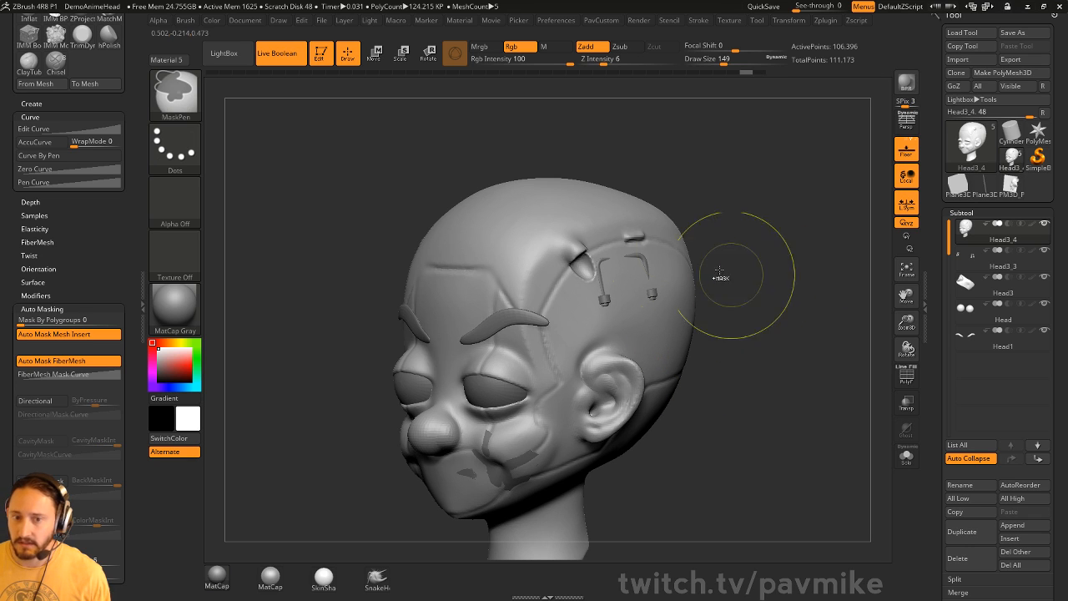
{"action": "left_click", "coordinate": [698, 20]}
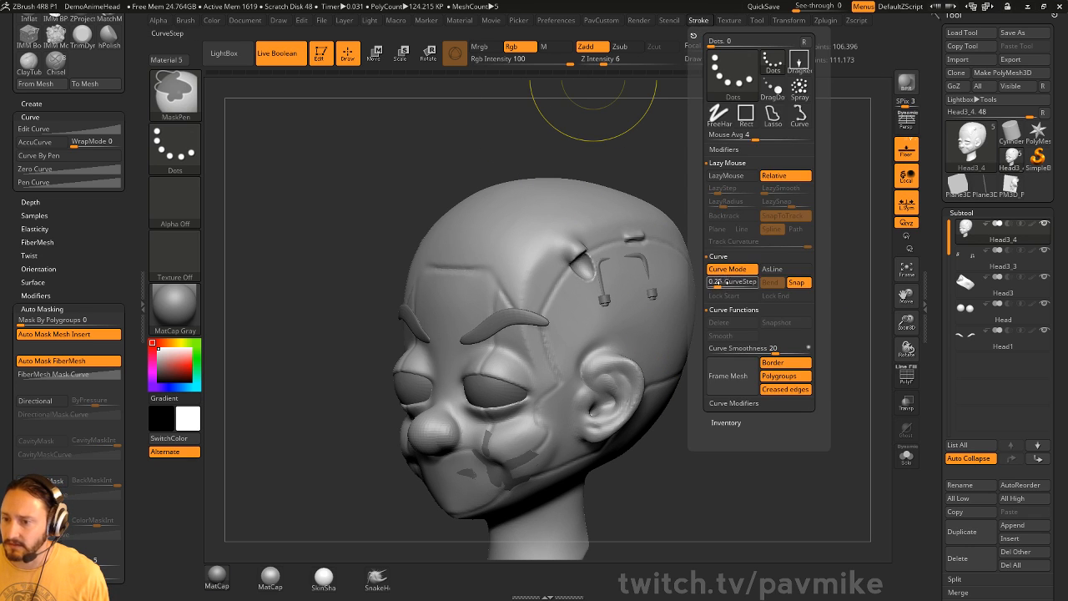
{"action": "mouse_move", "coordinate": [770, 317]}
{"action": "left_mouse_down", "text": "alt"}
{"action": "mouse_move", "coordinate": [738, 346]}
{"action": "mouse_move", "coordinate": [713, 337]}
{"action": "left_mouse_up", "text": "alt"}
{"action": "key", "text": "bracketleft"}
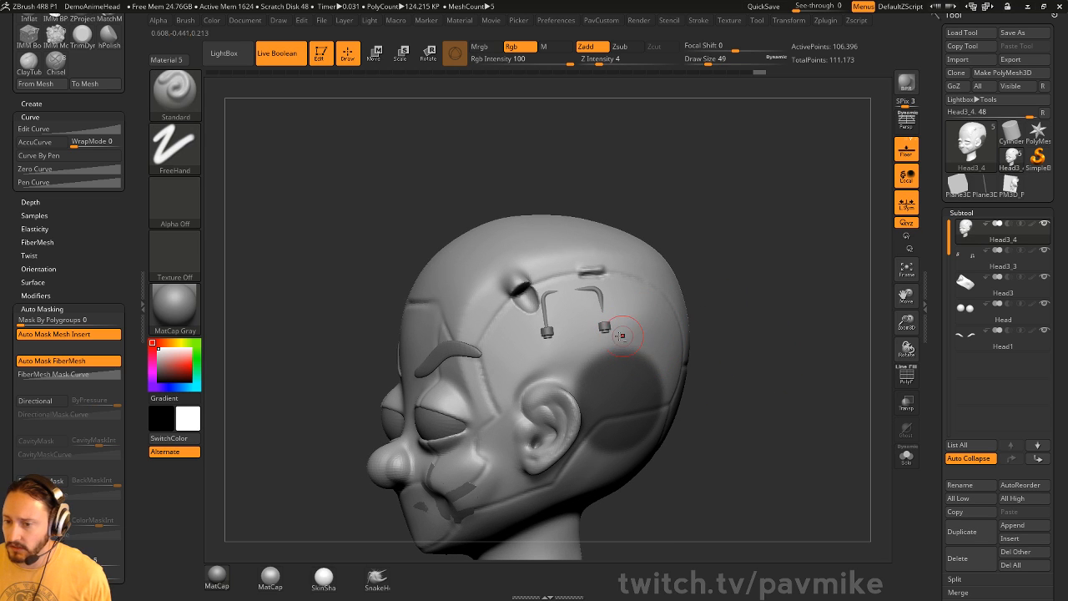
{"action": "key", "text": "s"}
{"action": "left_click_drag", "start_coordinate": [622, 336], "coordinate": [616, 336]}
{"action": "left_click_drag", "start_coordinate": [734, 325], "coordinate": [772, 359]}
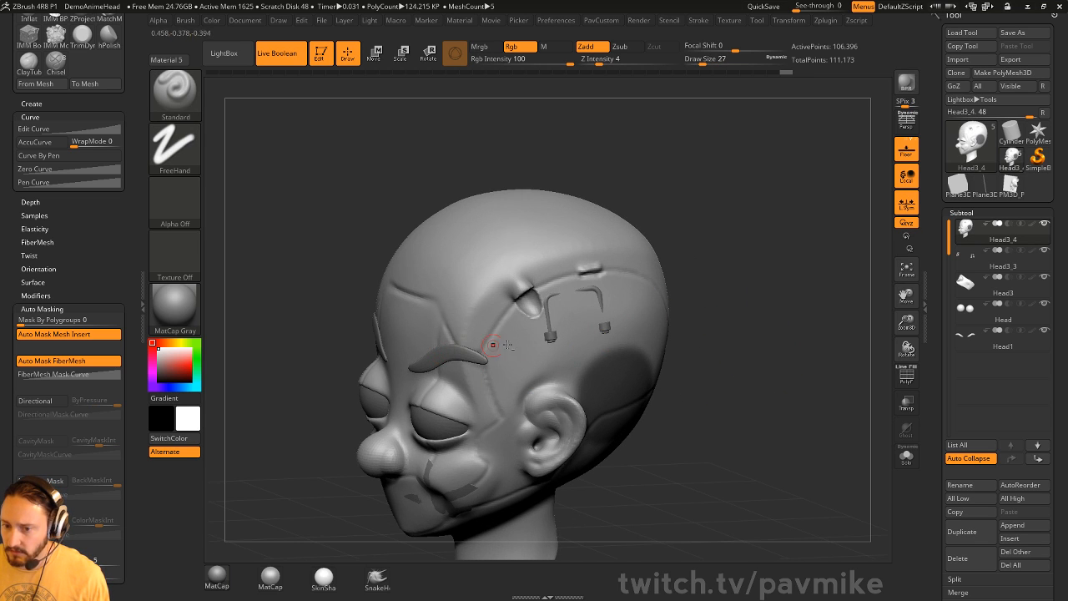
- Set the Head3_3 hooks subtool to boolean subtract and slide it along the depth axis
{"action": "left_click", "coordinate": [550, 334], "text": "alt"}
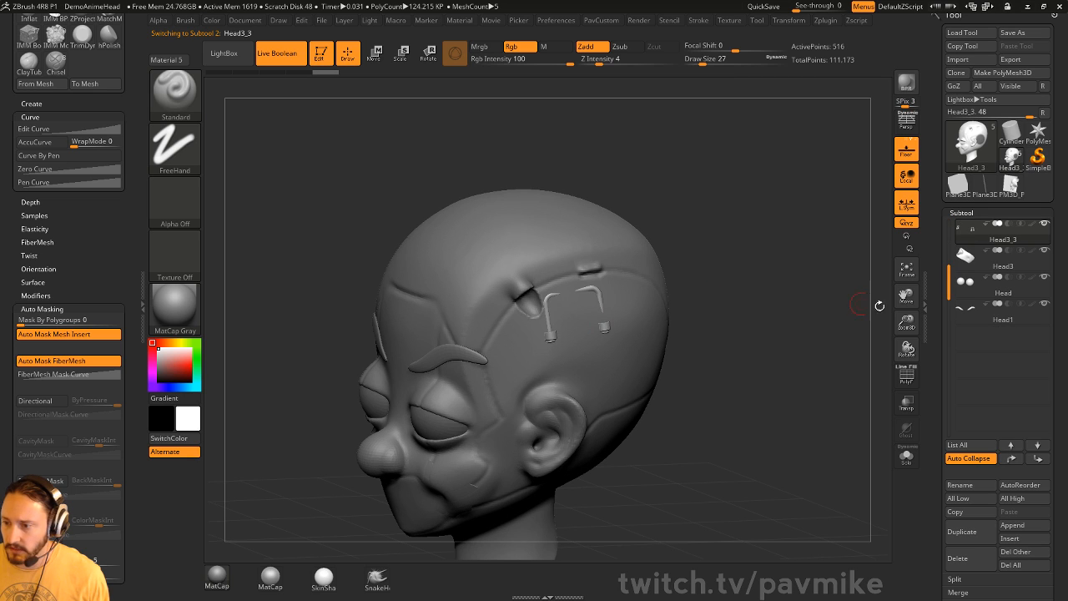
{"action": "left_click_drag", "start_coordinate": [949, 274], "coordinate": [950, 216]}
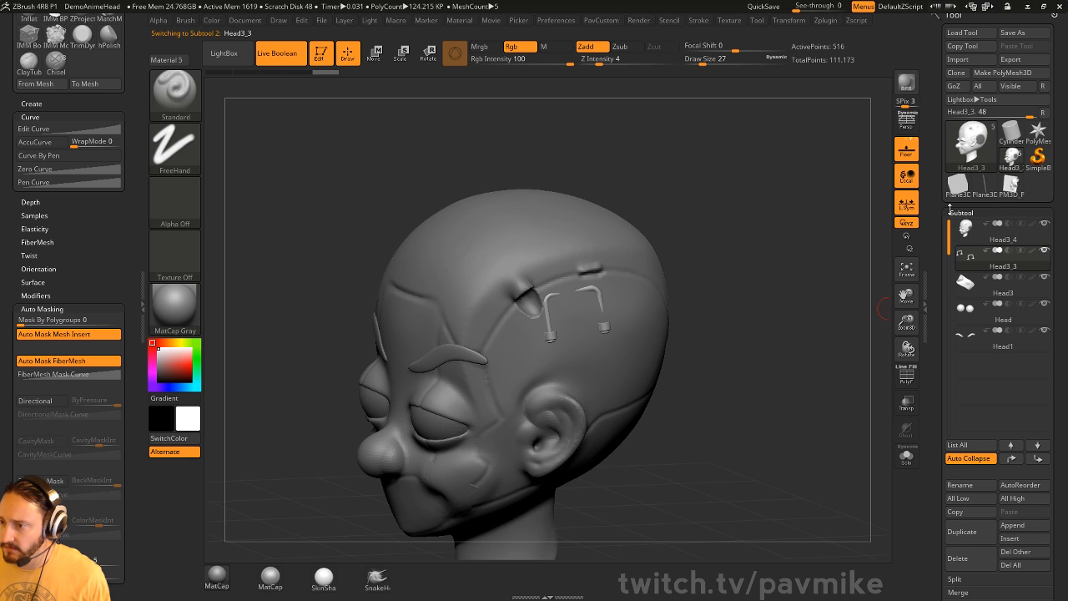
{"action": "left_click", "coordinate": [1009, 251]}
{"action": "left_click_drag", "start_coordinate": [786, 298], "coordinate": [756, 223]}
{"action": "key", "text": "w"}
{"action": "mouse_move", "coordinate": [606, 307]}
{"action": "left_mouse_down"}
{"action": "mouse_move", "coordinate": [618, 309]}
{"action": "mouse_move", "coordinate": [608, 307]}
{"action": "left_mouse_up"}
{"action": "key", "text": "q"}
{"action": "left_click", "coordinate": [907, 380]}
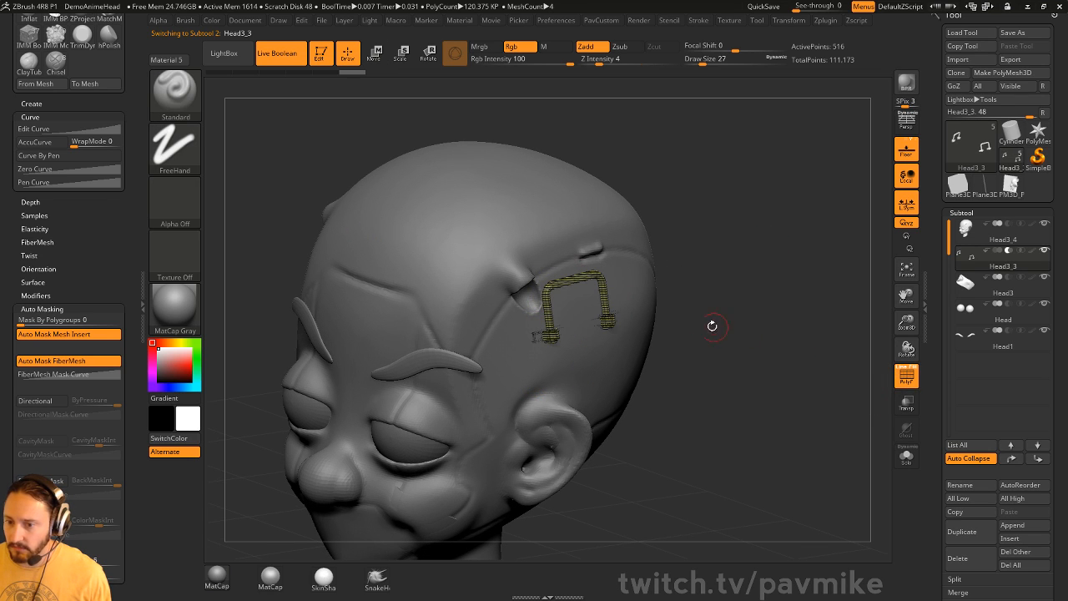
{"action": "left_click_drag", "start_coordinate": [706, 322], "coordinate": [628, 376]}
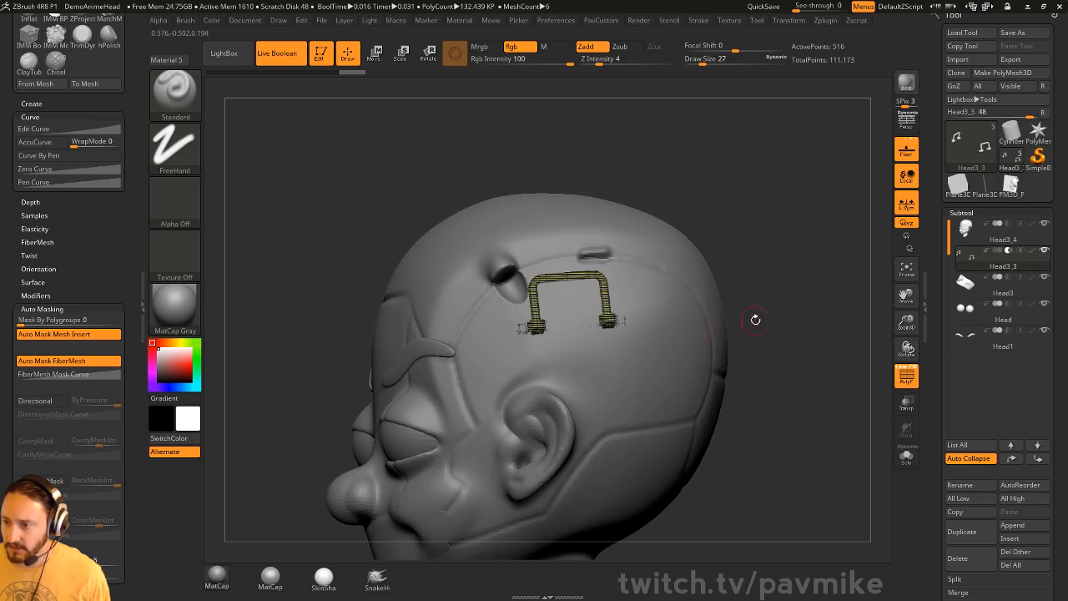
{"action": "left_click_drag", "start_coordinate": [756, 320], "coordinate": [868, 379]}
- Inspect the Head3_4 head with the PolyF wireframe and set the brush size to 51
{"action": "left_click", "coordinate": [968, 234]}
{"action": "left_click", "coordinate": [912, 375]}
{"action": "key", "text": "shift+f"}
{"action": "left_click", "coordinate": [907, 375]}
{"action": "mouse_move", "coordinate": [829, 343]}
{"action": "left_mouse_down"}
{"action": "mouse_move", "coordinate": [835, 312]}
{"action": "mouse_move", "coordinate": [762, 311]}
{"action": "mouse_move", "coordinate": [801, 322]}
{"action": "mouse_move", "coordinate": [831, 356]}
{"action": "left_mouse_up"}
{"action": "key", "text": "s"}
{"action": "left_click_drag", "start_coordinate": [831, 356], "coordinate": [798, 348]}
- Move the Head3_3 hooks piece down into the head and check the boolean inset
{"action": "left_click", "coordinate": [1010, 266]}
{"action": "key", "text": "w"}
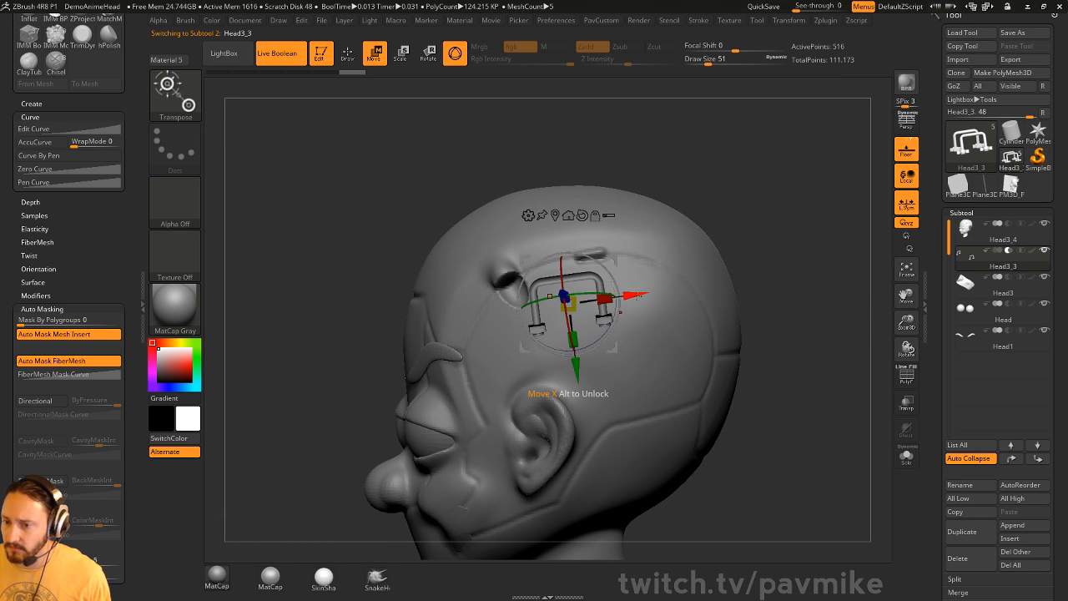
{"action": "left_click_drag", "start_coordinate": [616, 263], "coordinate": [686, 344]}
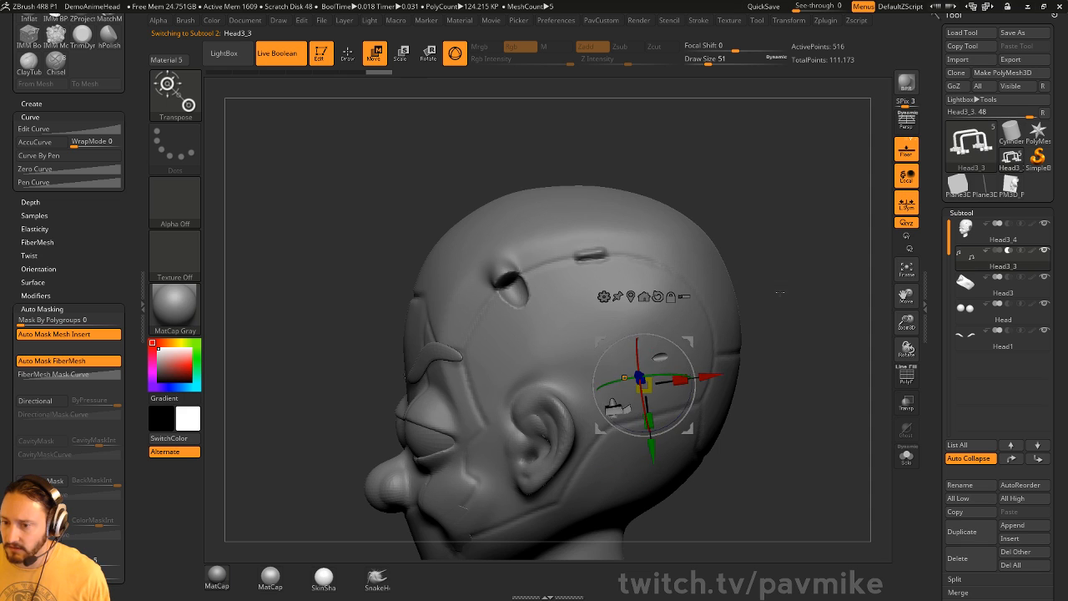
{"action": "left_click_drag", "start_coordinate": [780, 291], "coordinate": [659, 412]}
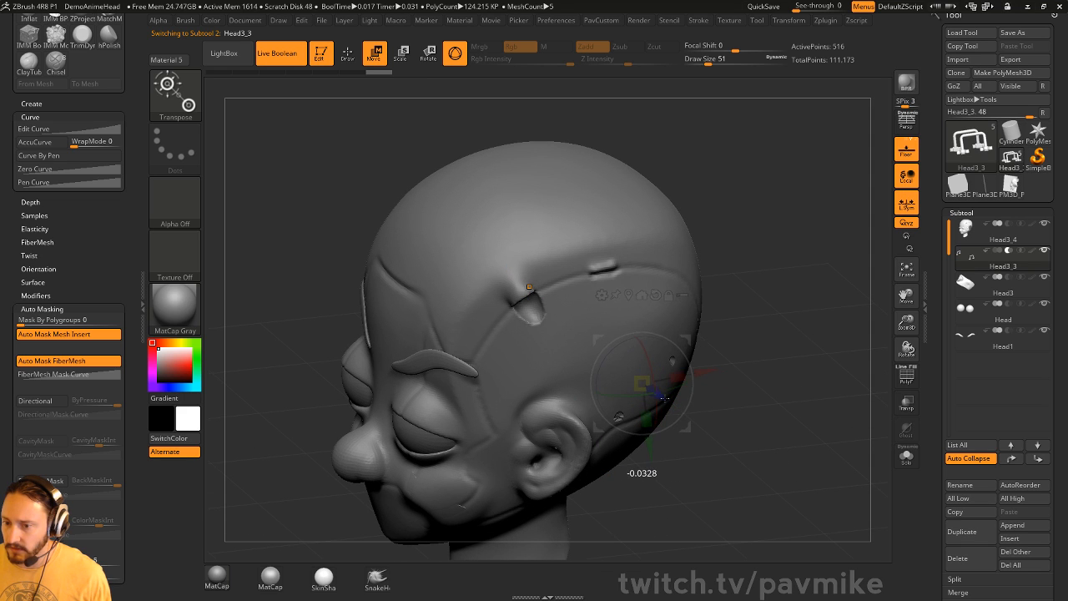
{"action": "left_click_drag", "start_coordinate": [770, 335], "coordinate": [764, 367]}
{"action": "left_click", "coordinate": [905, 378]}
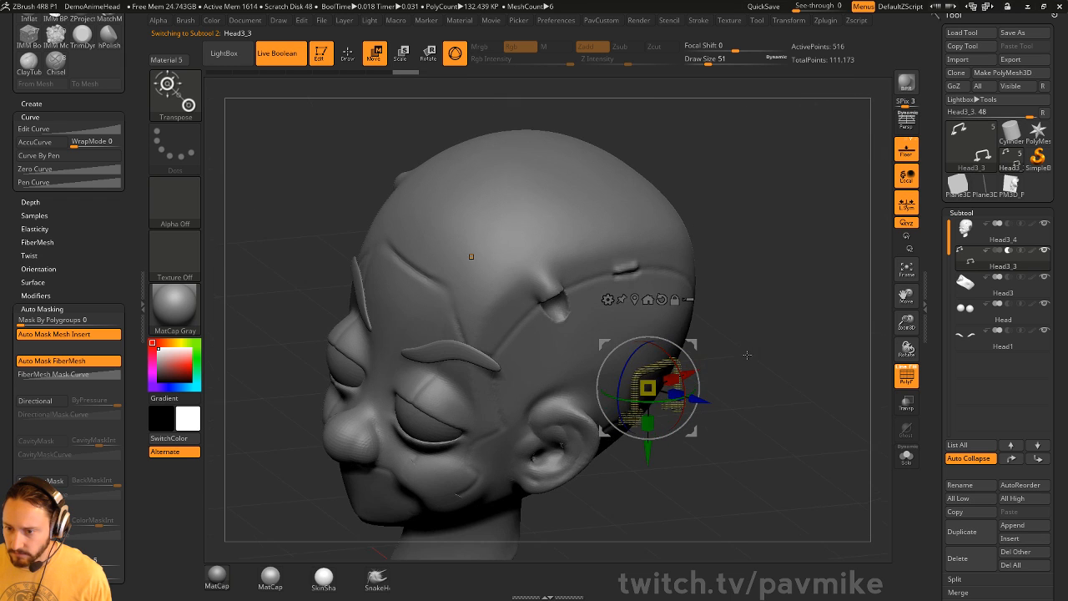
{"action": "left_click_drag", "start_coordinate": [686, 386], "coordinate": [685, 401]}
{"action": "key", "text": "q"}
{"action": "mouse_move", "coordinate": [802, 375]}
{"action": "left_mouse_down"}
{"action": "mouse_move", "coordinate": [777, 343]}
{"action": "mouse_move", "coordinate": [840, 377]}
{"action": "mouse_move", "coordinate": [847, 365]}
{"action": "mouse_move", "coordinate": [834, 332]}
{"action": "left_mouse_up"}
{"action": "key", "text": "shift+f"}
- Check the Head3_4 wireframe, then nudge the Head3_3 piece slightly with the gizmo
{"action": "left_click", "coordinate": [998, 237]}
{"action": "left_click", "coordinate": [906, 378]}
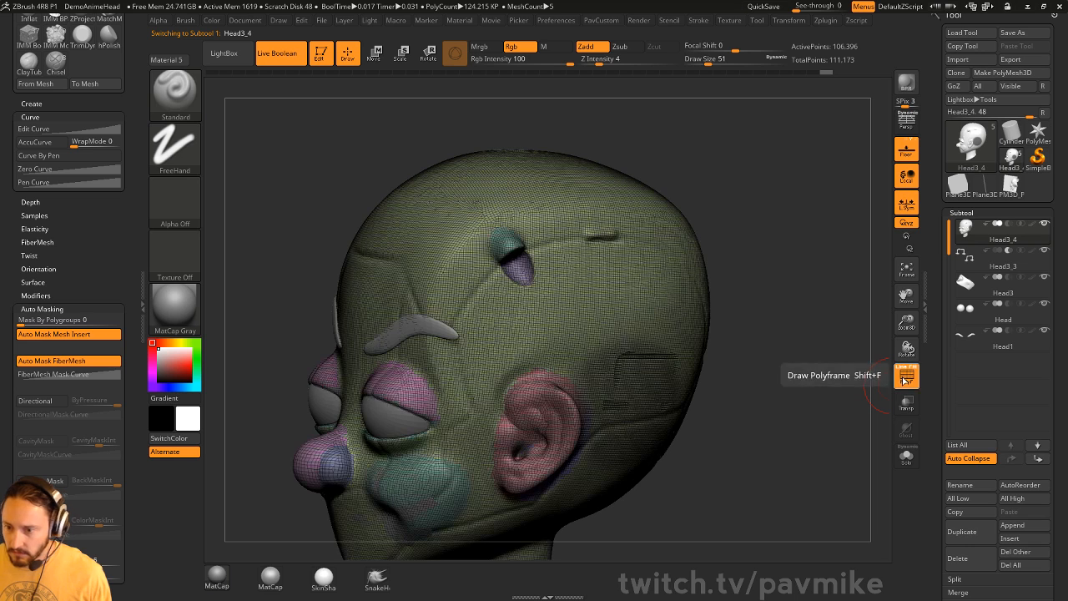
{"action": "left_click", "coordinate": [905, 378]}
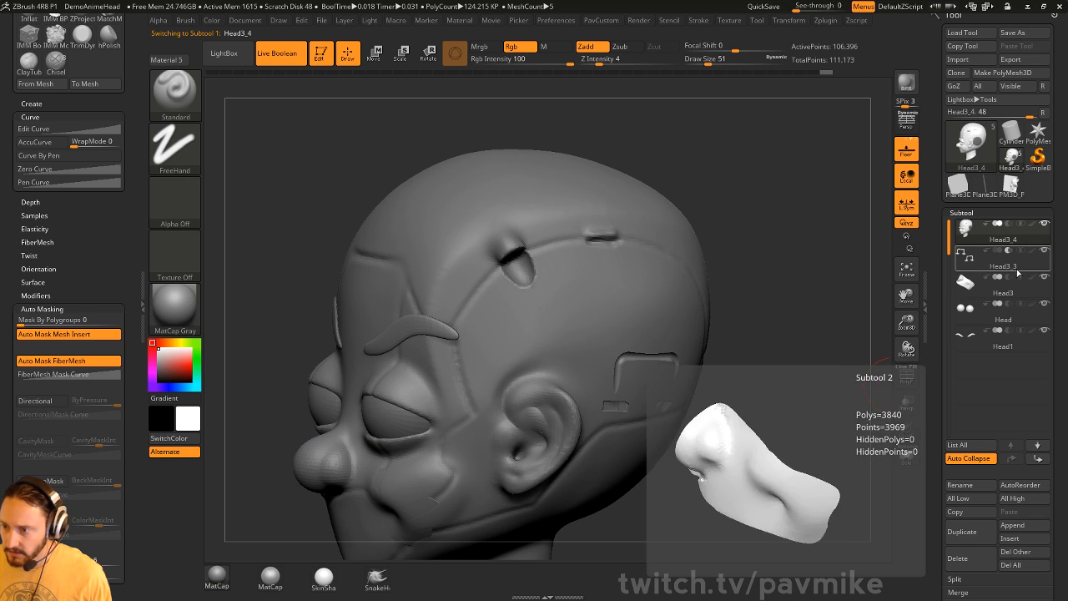
{"action": "left_click", "coordinate": [1001, 260]}
{"action": "mouse_move", "coordinate": [839, 330]}
{"action": "left_mouse_down"}
{"action": "mouse_move", "coordinate": [803, 333]}
{"action": "mouse_move", "coordinate": [841, 334]}
{"action": "left_mouse_up"}
{"action": "key", "text": "w"}
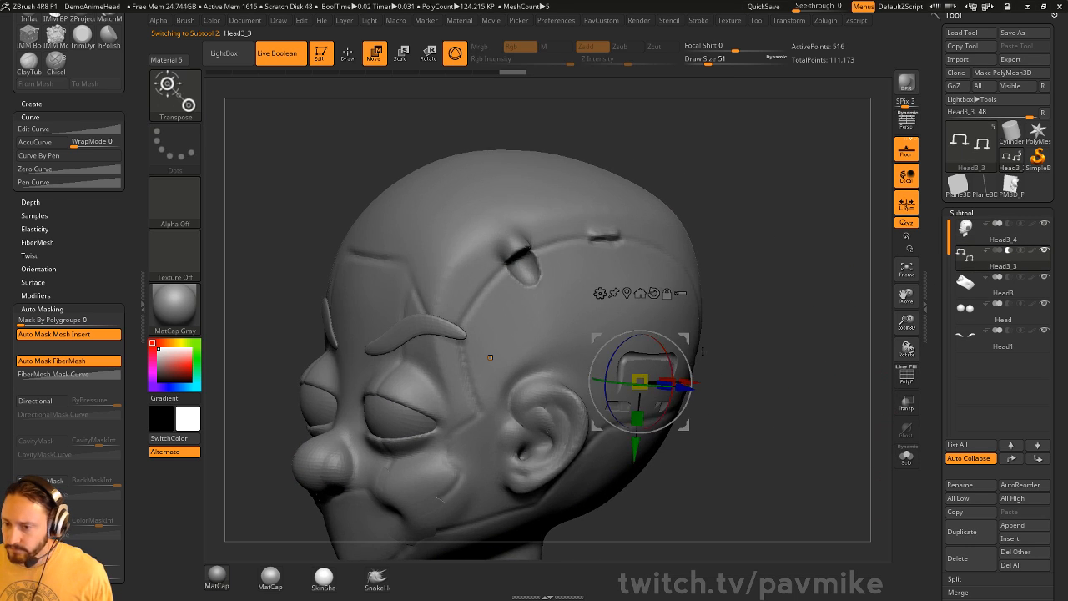
{"action": "left_click_drag", "start_coordinate": [686, 388], "coordinate": [687, 387]}
{"action": "key", "text": "q"}
{"action": "left_click_drag", "start_coordinate": [787, 354], "coordinate": [788, 326], "text": "alt"}
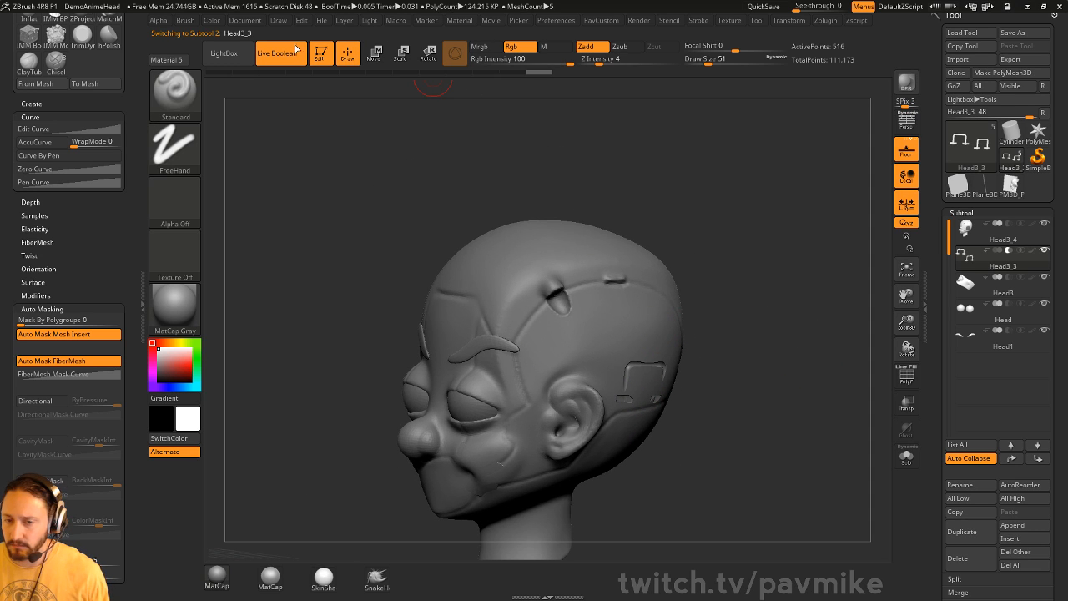
{"action": "left_click_drag", "start_coordinate": [624, 197], "coordinate": [742, 293]}
- Scale the Head3_3 piece and shift it along the depth axis beside the ear
{"action": "key", "text": "w"}
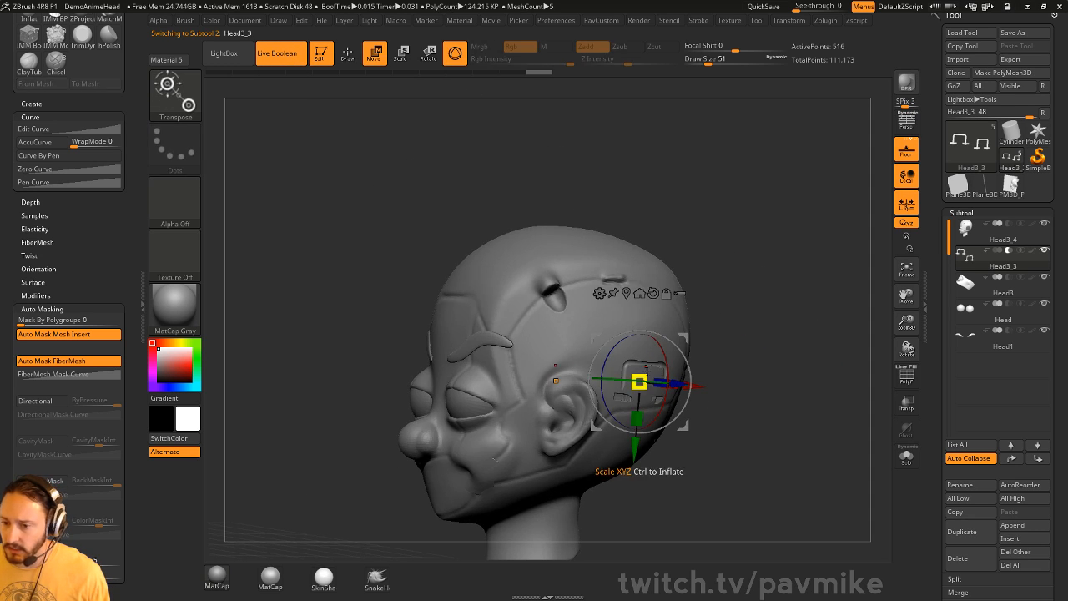
{"action": "left_click_drag", "start_coordinate": [639, 382], "coordinate": [793, 354]}
{"action": "mouse_move", "coordinate": [685, 395]}
{"action": "left_mouse_down"}
{"action": "mouse_move", "coordinate": [705, 402]}
{"action": "mouse_move", "coordinate": [678, 388]}
{"action": "left_mouse_up"}
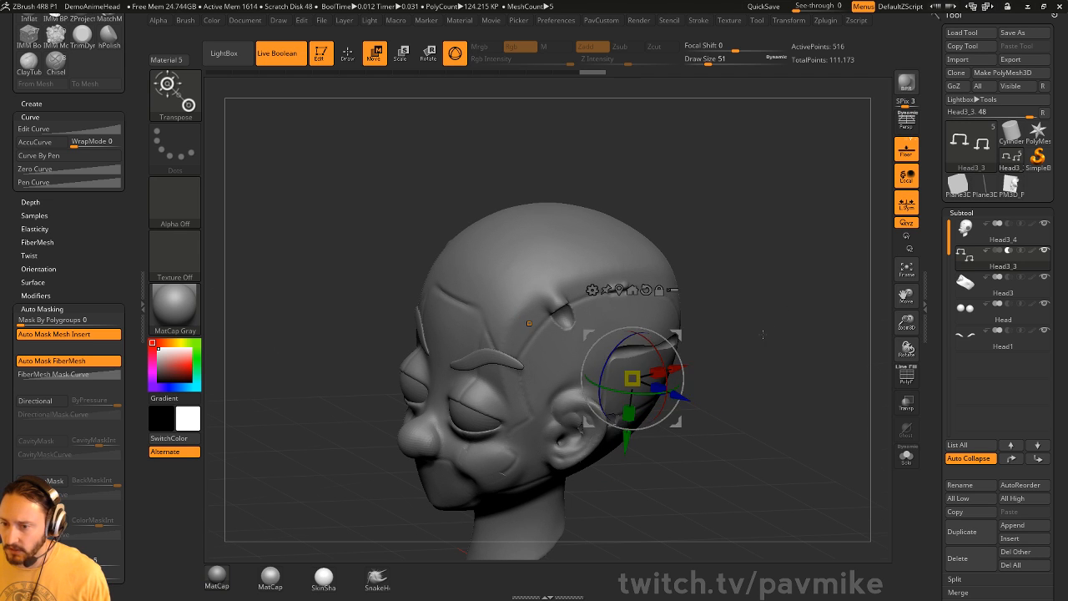
{"action": "left_click_drag", "start_coordinate": [725, 340], "coordinate": [717, 402]}
{"action": "key", "text": "q"}
- Switch to the Move brush (BMV) and enlarge it to 299
{"action": "key", "text": "b"}
{"action": "key", "text": "m"}
{"action": "key", "text": "v"}
{"action": "key", "text": "s"}
{"action": "left_click_drag", "start_coordinate": [658, 382], "coordinate": [665, 382]}
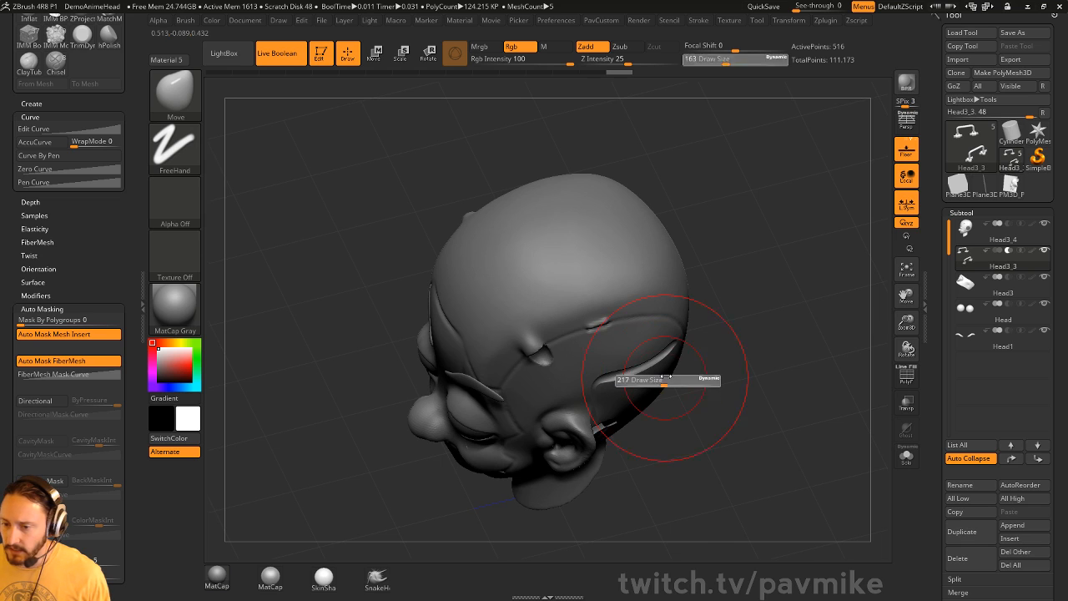
{"action": "key", "text": "s"}
- Reduce the Move brush size to 245, then to 101
{"action": "left_click_drag", "start_coordinate": [722, 405], "coordinate": [690, 370]}
{"action": "left_click_drag", "start_coordinate": [787, 365], "coordinate": [651, 402]}
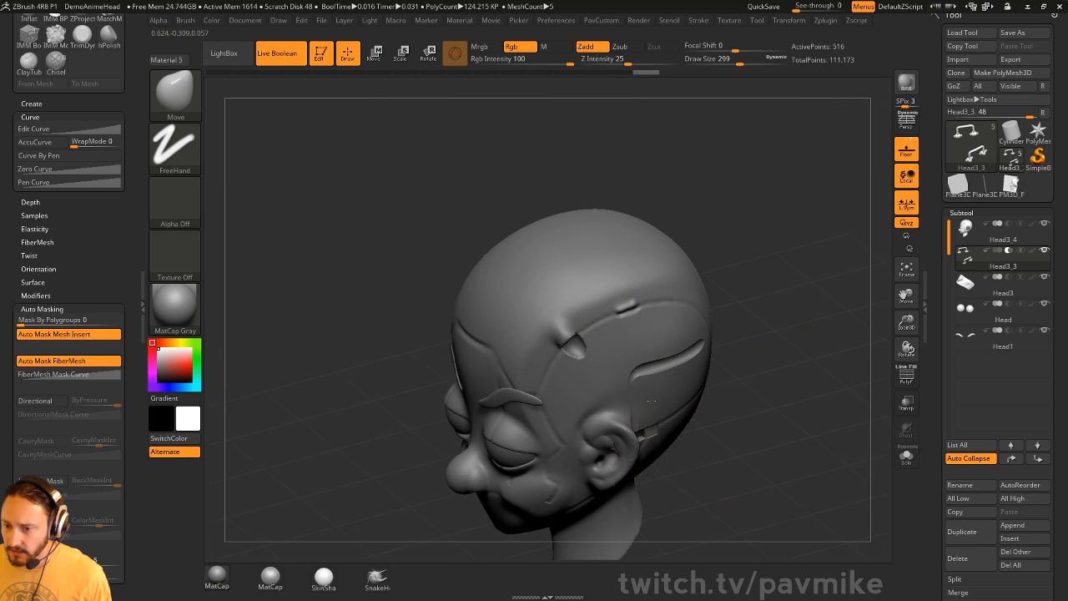
{"action": "left_click_drag", "start_coordinate": [547, 501], "coordinate": [635, 403]}
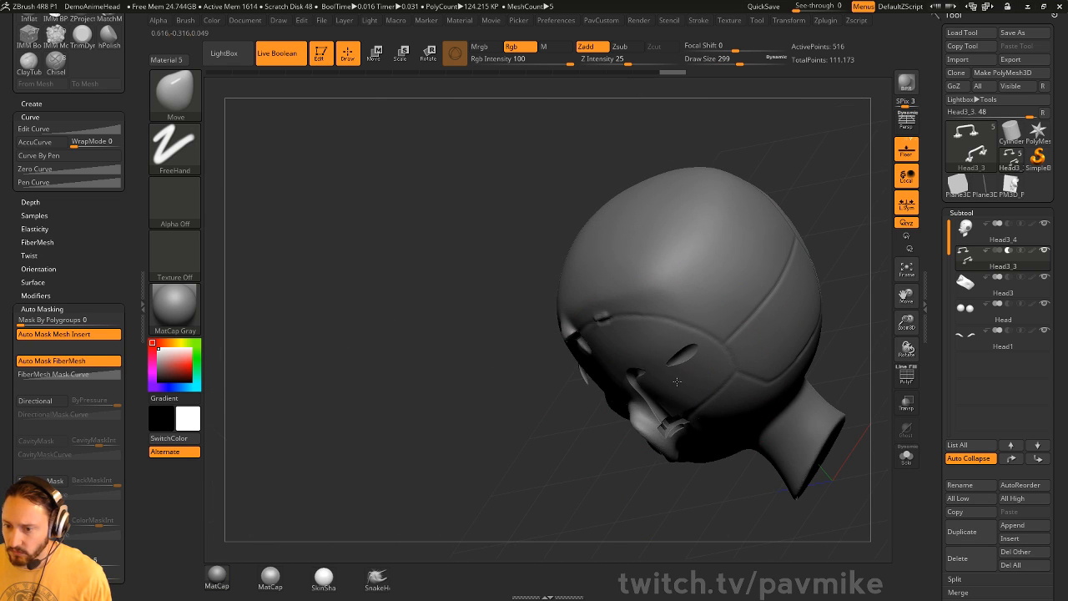
{"action": "left_click_drag", "start_coordinate": [597, 478], "coordinate": [680, 409]}
{"action": "key", "text": "s"}
{"action": "mouse_move", "coordinate": [685, 398]}
{"action": "left_mouse_down"}
{"action": "mouse_move", "coordinate": [703, 363]}
{"action": "mouse_move", "coordinate": [775, 337]}
{"action": "mouse_move", "coordinate": [760, 337]}
{"action": "left_mouse_up"}
{"action": "key", "text": "s"}
{"action": "mouse_move", "coordinate": [806, 331]}
{"action": "left_mouse_down"}
{"action": "mouse_move", "coordinate": [746, 334]}
{"action": "mouse_move", "coordinate": [783, 331]}
{"action": "left_mouse_up"}
- Turn off Live Boolean and check the Head3_4 head with the PolyF wireframe
{"action": "left_click", "coordinate": [286, 55]}
{"action": "key", "text": "alt+b"}
{"action": "key", "text": "alt+b"}
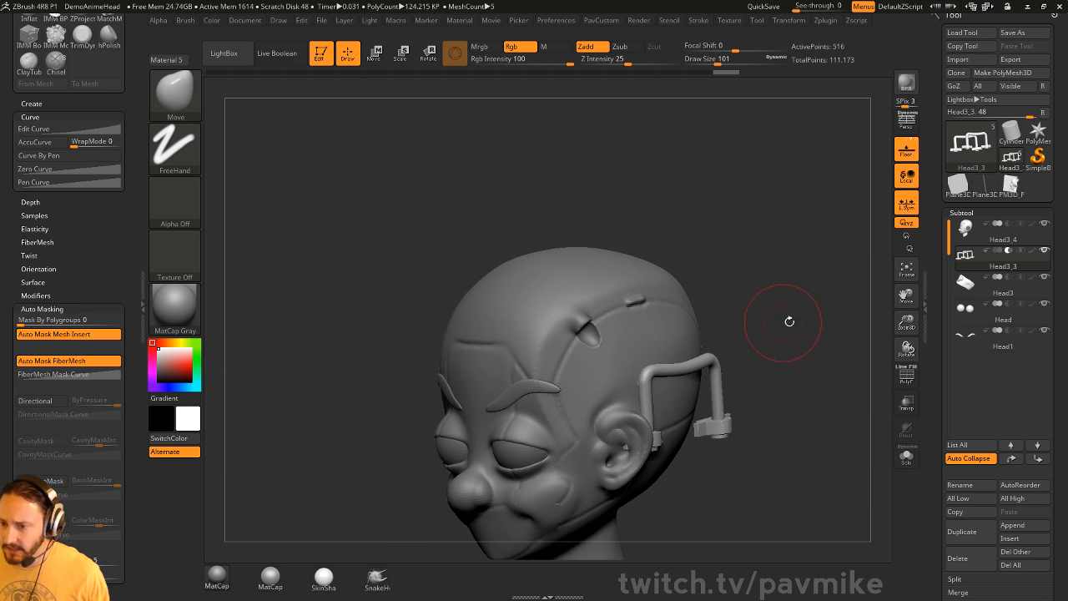
{"action": "left_click", "coordinate": [1003, 240]}
{"action": "mouse_move", "coordinate": [832, 312]}
{"action": "left_mouse_down"}
{"action": "mouse_move", "coordinate": [791, 313]}
{"action": "mouse_move", "coordinate": [840, 320]}
{"action": "mouse_move", "coordinate": [819, 309]}
{"action": "left_mouse_up"}
{"action": "key", "text": "alt+b"}
{"action": "key", "text": "alt+b"}
{"action": "key", "text": "alt+b"}
{"action": "key", "text": "alt+b"}
{"action": "key", "text": "alt+b"}
{"action": "key", "text": "alt+b"}
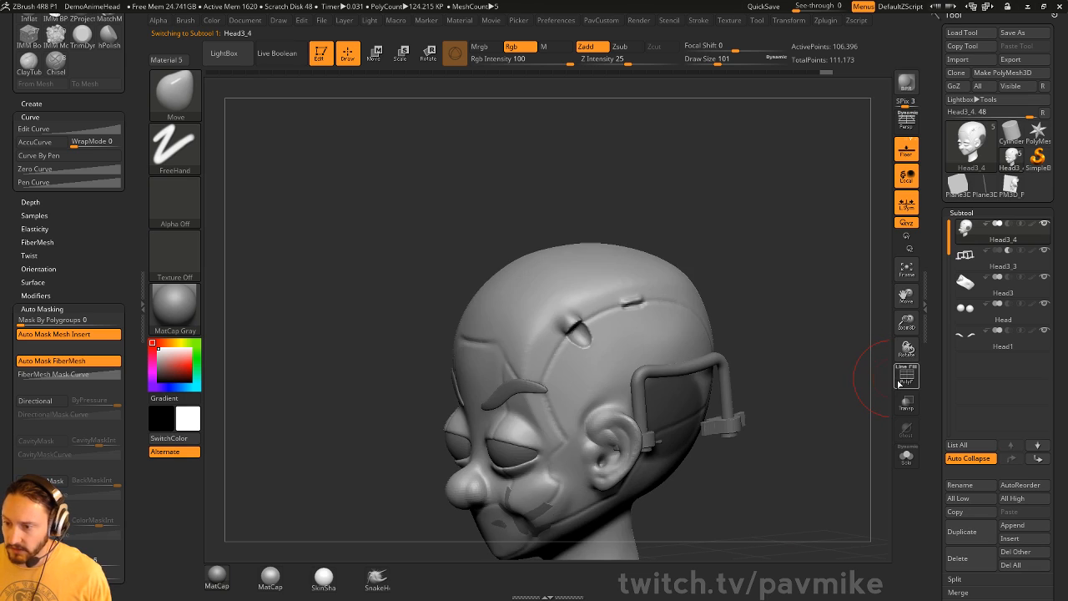
{"action": "left_click", "coordinate": [906, 378]}
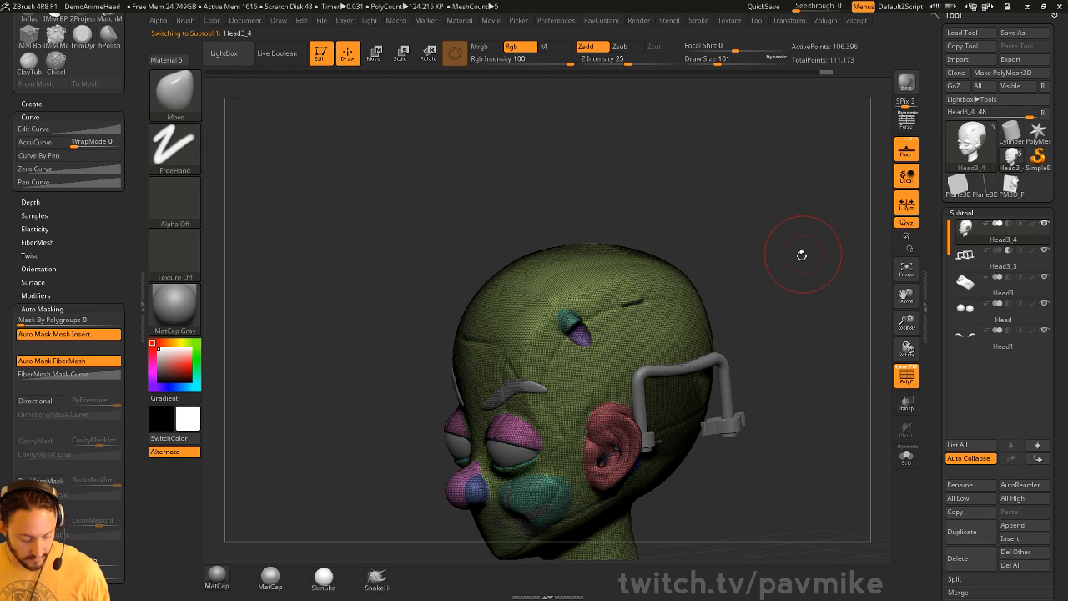
{"action": "key", "text": "shift+f"}
{"action": "left_click_drag", "start_coordinate": [866, 329], "coordinate": [807, 328]}
- Set the draw size to 35 and open the Preferences menu
{"action": "key", "text": "s"}
{"action": "right_click_drag", "start_coordinate": [686, 438], "coordinate": [662, 349], "text": "alt"}
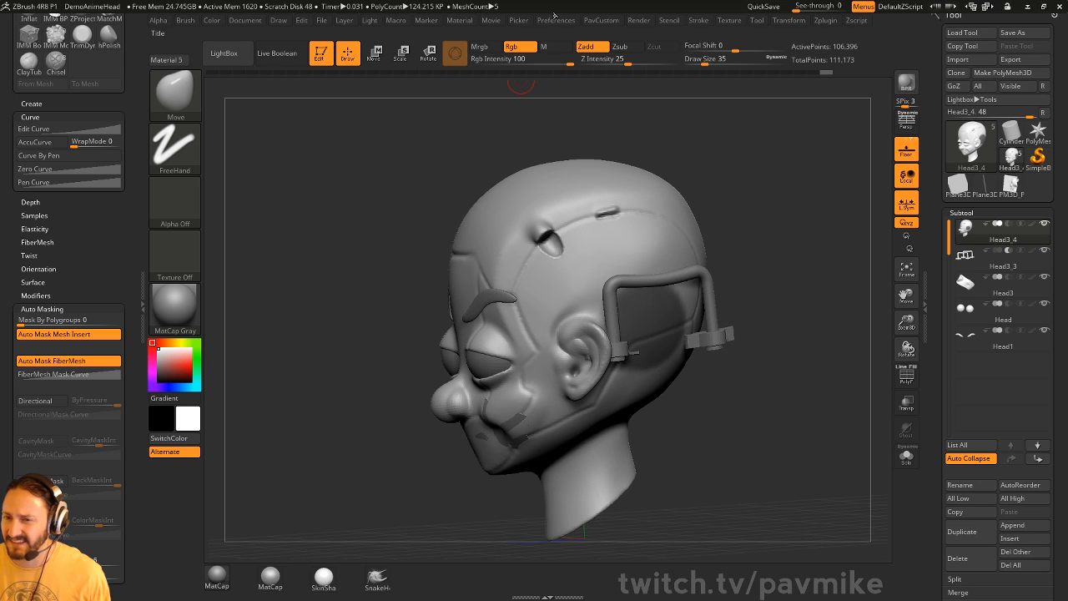
{"action": "left_click", "coordinate": [559, 21]}
{"action": "left_click", "coordinate": [586, 289], "text": "shift"}
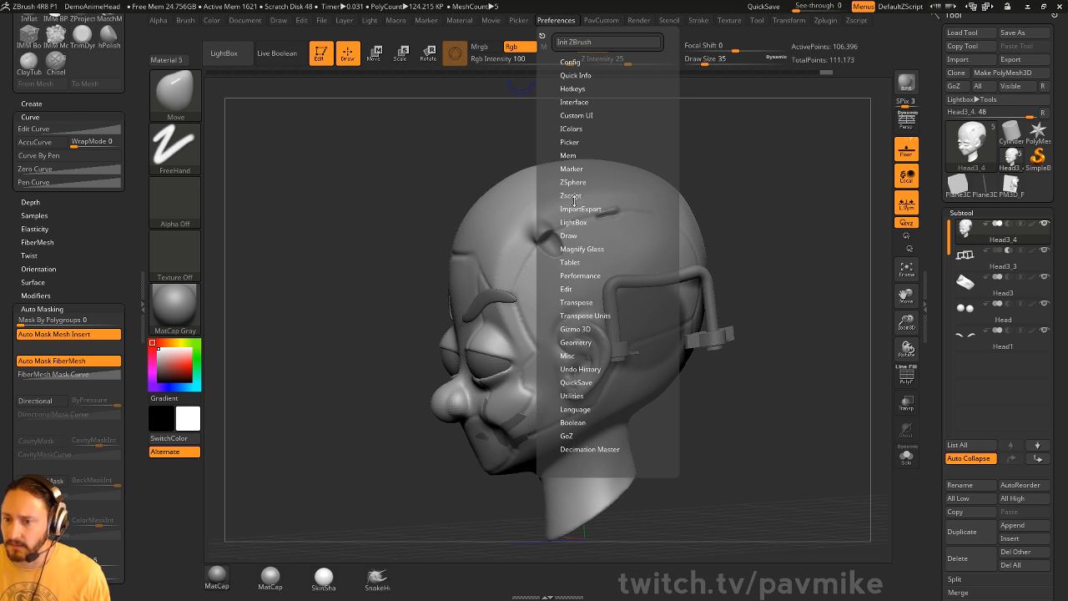
- Drag the zygotebody.com browser window over the DemoAnimeHead sculpt
{"action": "right_click_drag", "start_coordinate": [784, 178], "coordinate": [778, 237], "text": "alt"}
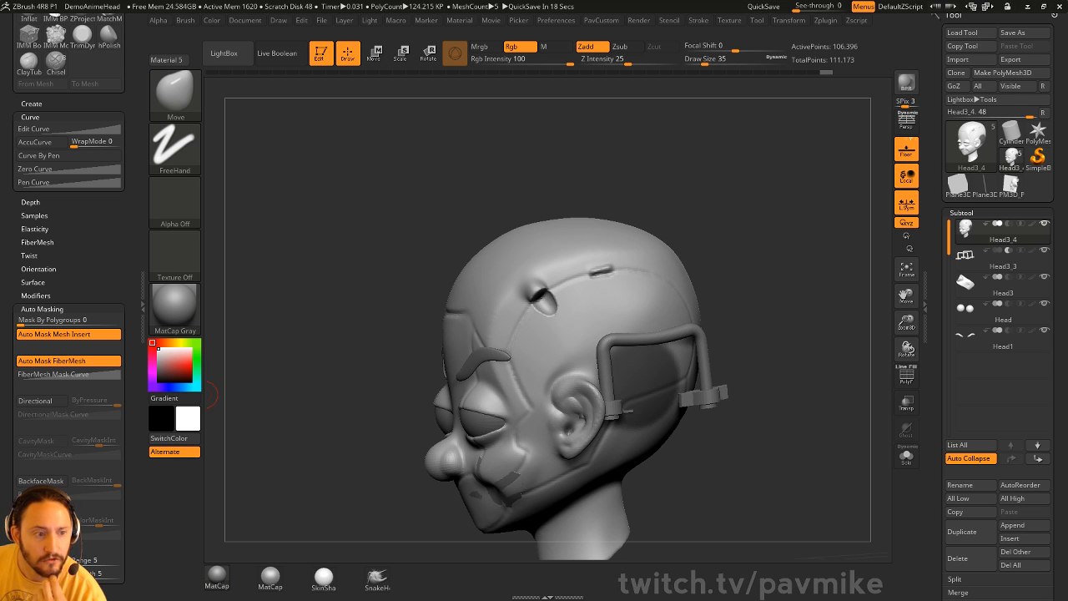
{"action": "key", "text": "super"}
{"action": "key", "text": "super"}
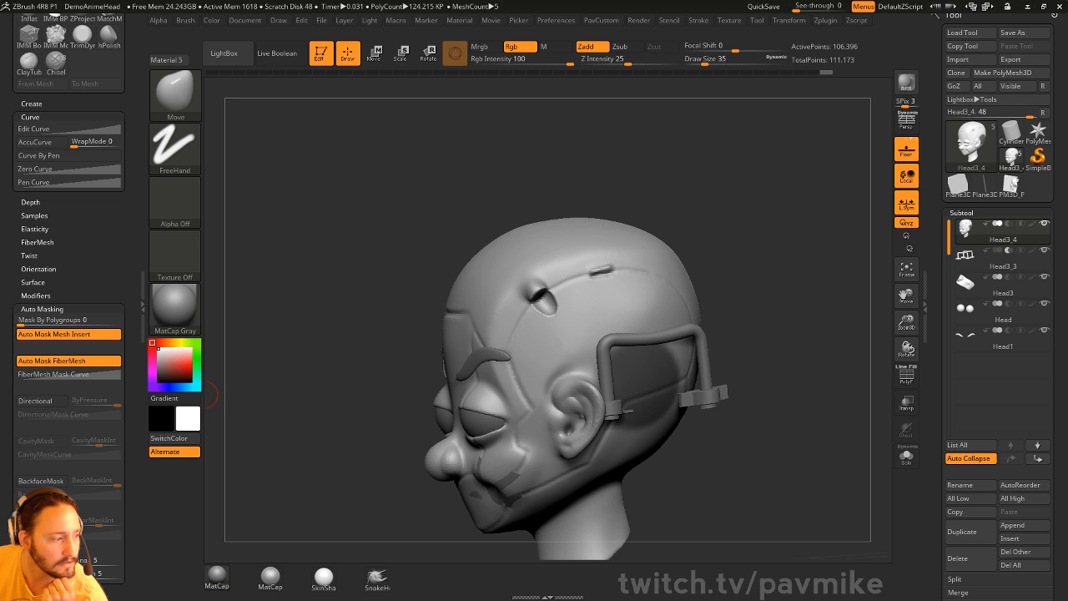
{"action": "left_click_drag", "start_coordinate": [0, 25], "coordinate": [397, 27]}
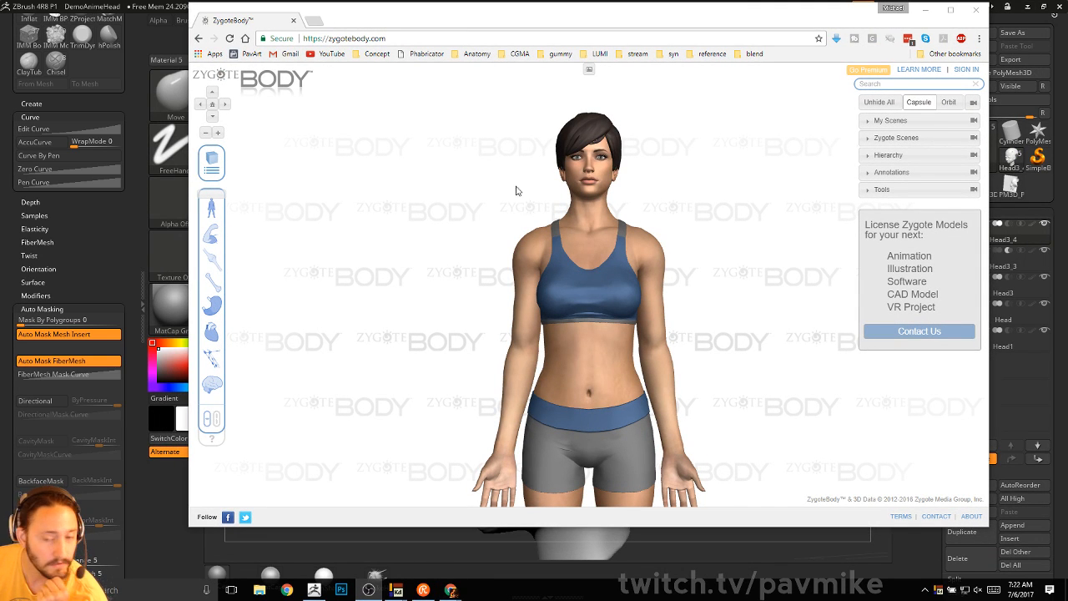
- Fade out the skin, nerve, vessel, organ and digestive layers to expose the muscles
{"action": "mouse_move", "coordinate": [409, 190]}
{"action": "left_mouse_down"}
{"action": "mouse_move", "coordinate": [381, 200]}
{"action": "mouse_move", "coordinate": [420, 205]}
{"action": "left_mouse_up"}
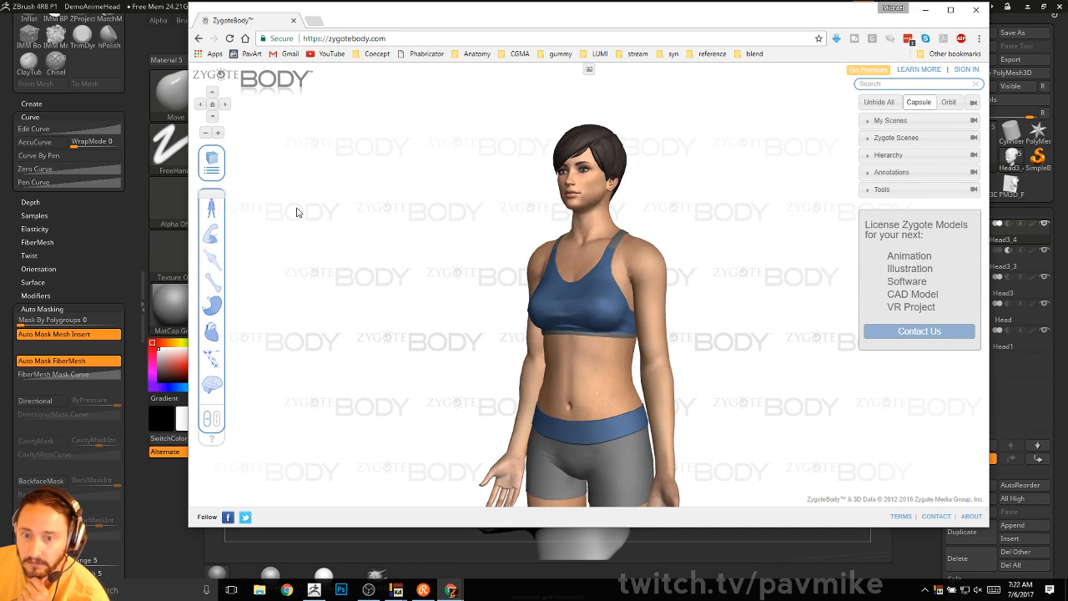
{"action": "left_click", "coordinate": [213, 420]}
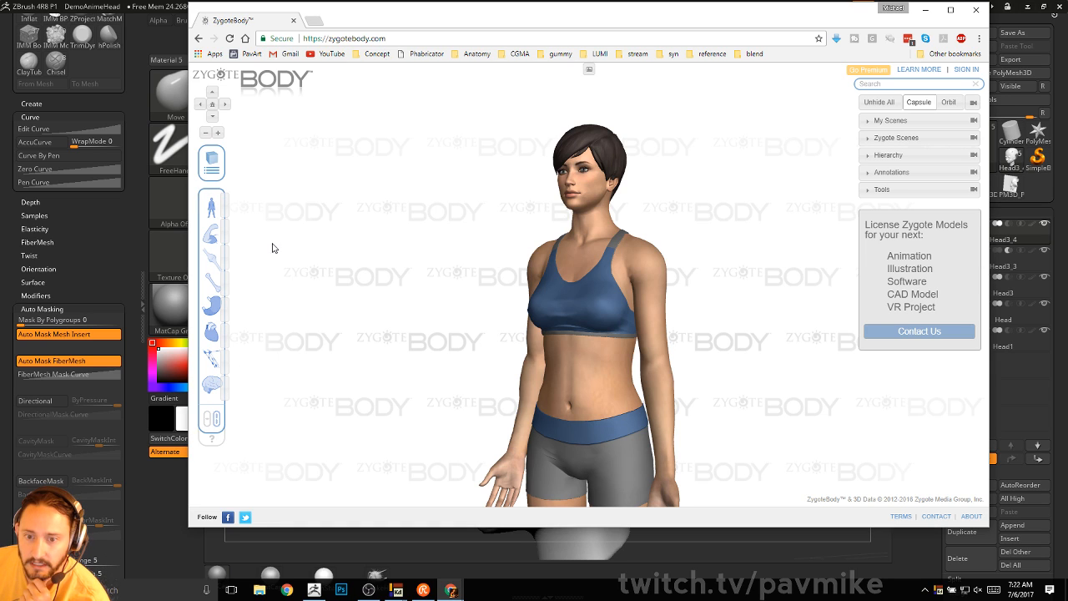
{"action": "left_click", "coordinate": [222, 390]}
{"action": "left_click", "coordinate": [223, 364]}
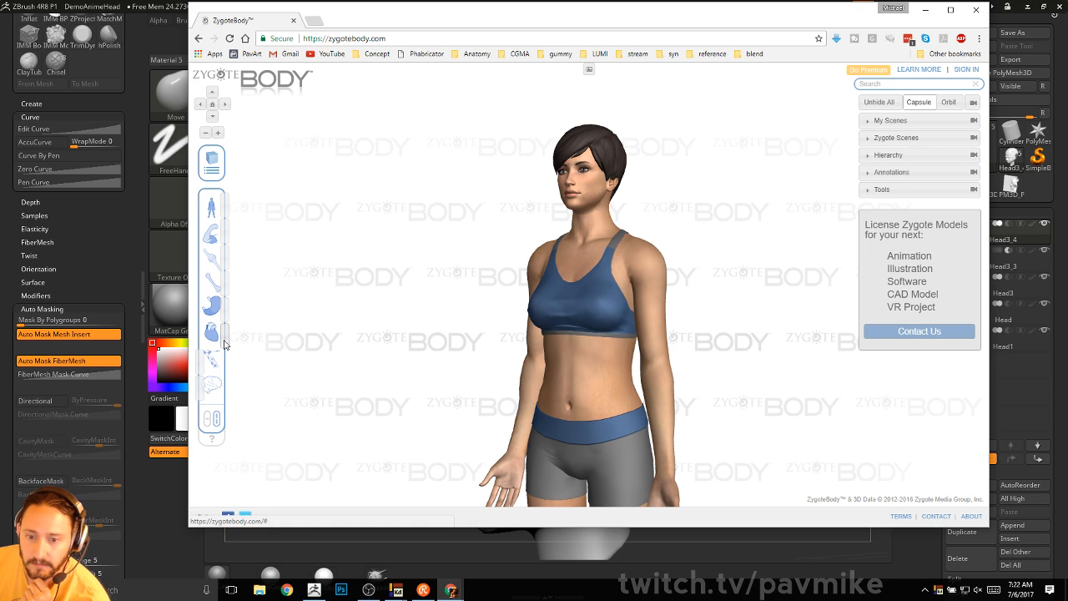
{"action": "left_click", "coordinate": [221, 338]}
{"action": "left_click", "coordinate": [222, 309]}
{"action": "left_click", "coordinate": [222, 257]}
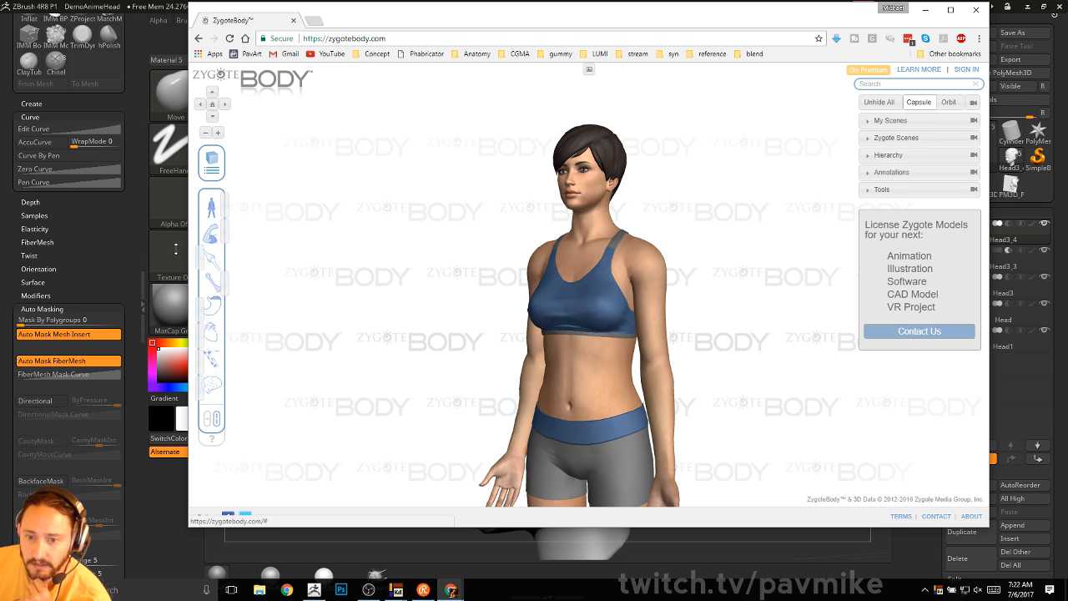
{"action": "left_click", "coordinate": [222, 211]}
{"action": "scroll", "coordinate": [422, 272], "scroll_direction": "up", "scroll_amount": 3}
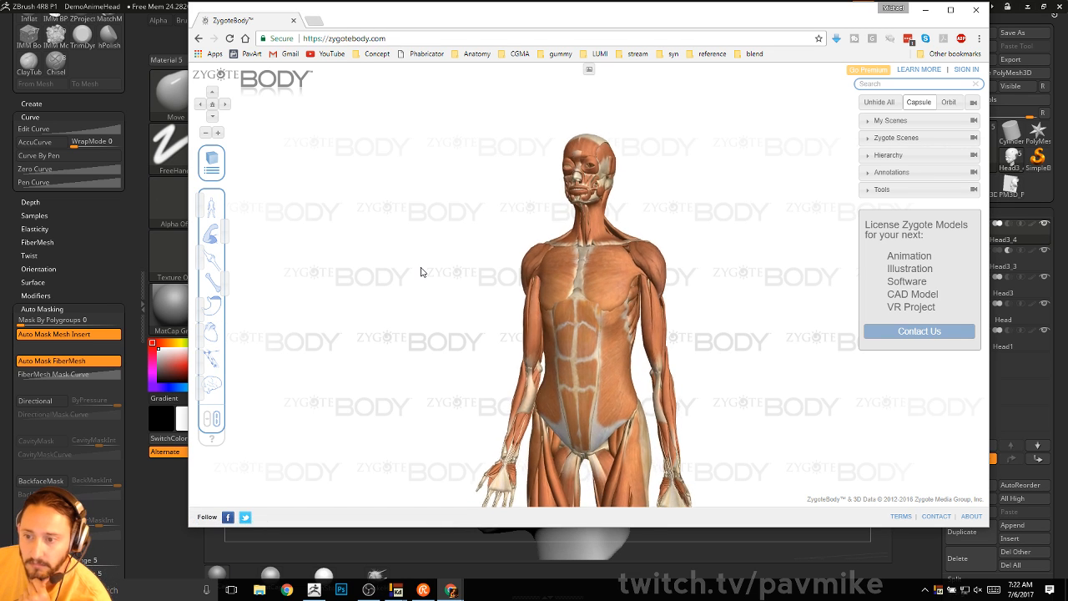
{"action": "left_click_drag", "start_coordinate": [424, 272], "coordinate": [318, 270]}
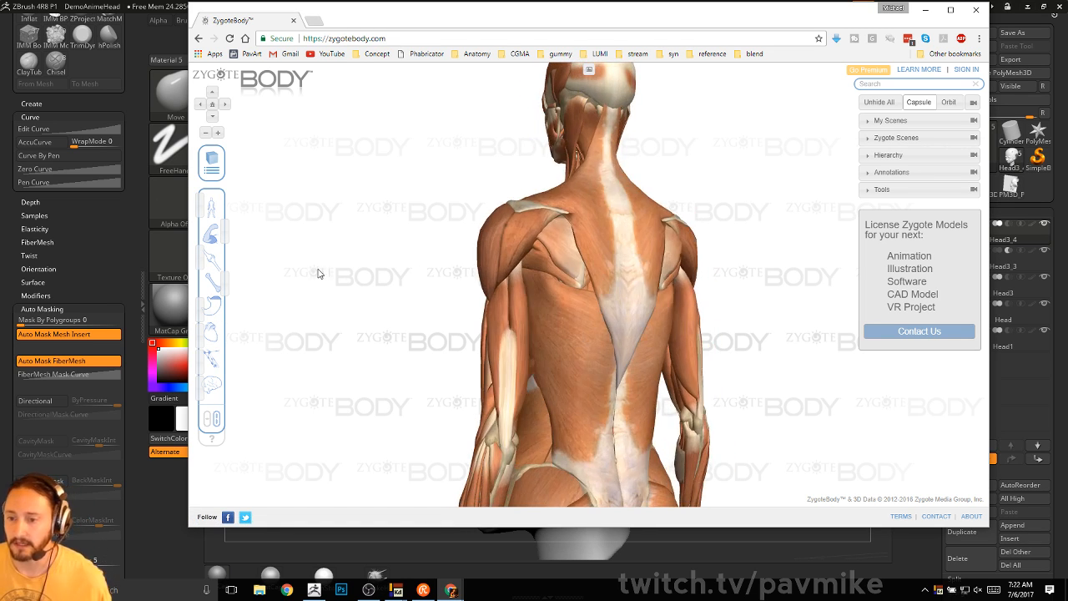
{"action": "left_click_drag", "start_coordinate": [409, 275], "coordinate": [467, 211]}
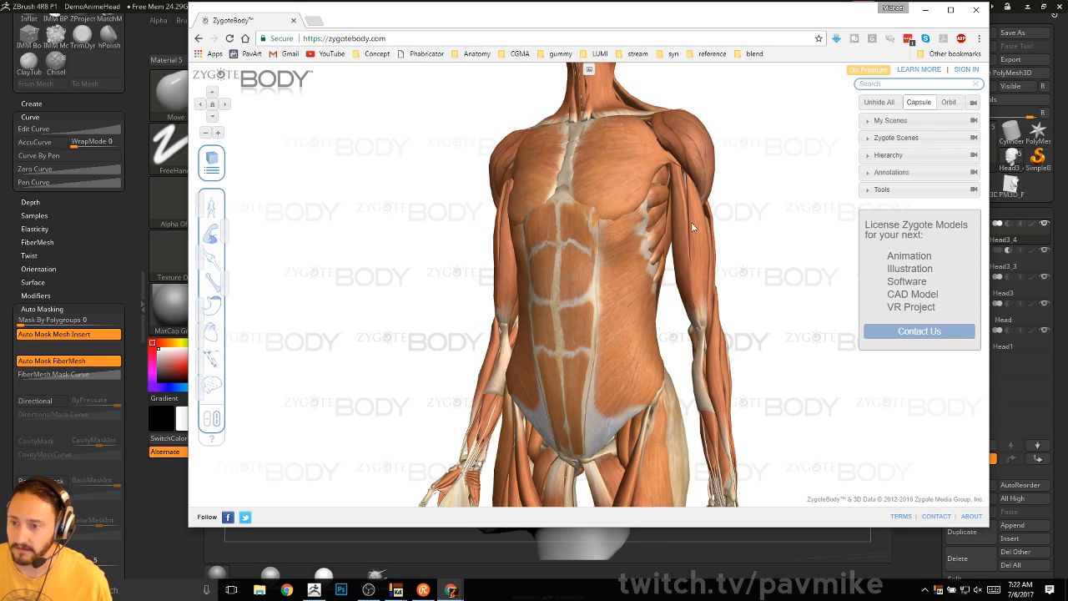
- Label the biceps brachii long and short heads, then fade out the muscle layer
{"action": "left_click", "coordinate": [707, 252]}
{"action": "left_click_drag", "start_coordinate": [770, 231], "coordinate": [751, 266]}
{"action": "left_click", "coordinate": [698, 285]}
{"action": "left_click", "coordinate": [212, 235]}
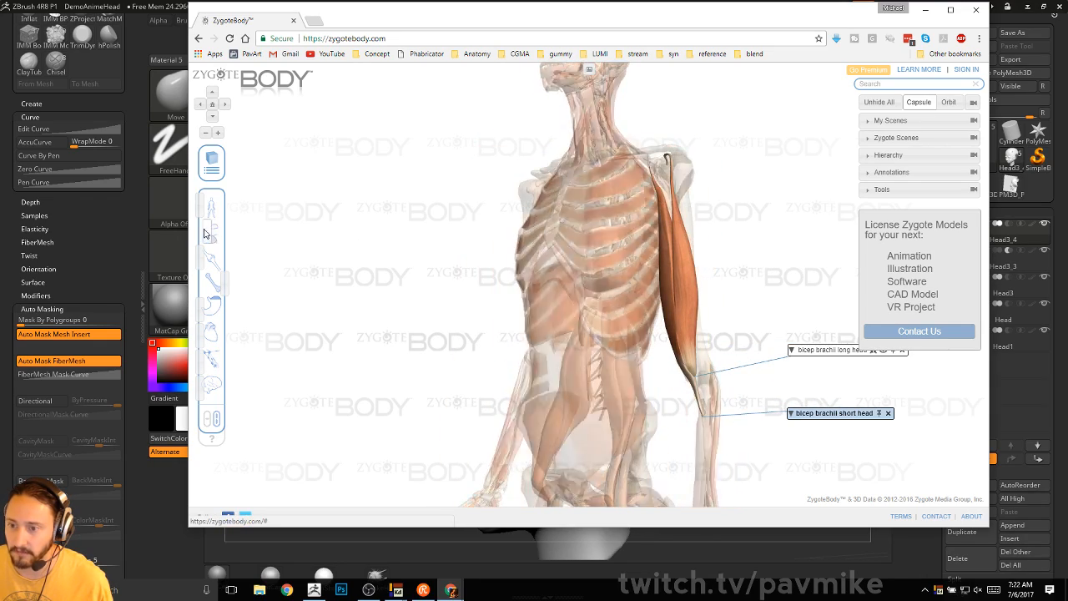
- Label the humerus, scapula and ulna on the skeleton
{"action": "mouse_move", "coordinate": [456, 228]}
{"action": "left_mouse_down"}
{"action": "mouse_move", "coordinate": [395, 226]}
{"action": "mouse_move", "coordinate": [440, 230]}
{"action": "left_mouse_up"}
{"action": "left_click", "coordinate": [624, 192]}
{"action": "left_click_drag", "start_coordinate": [692, 195], "coordinate": [649, 215]}
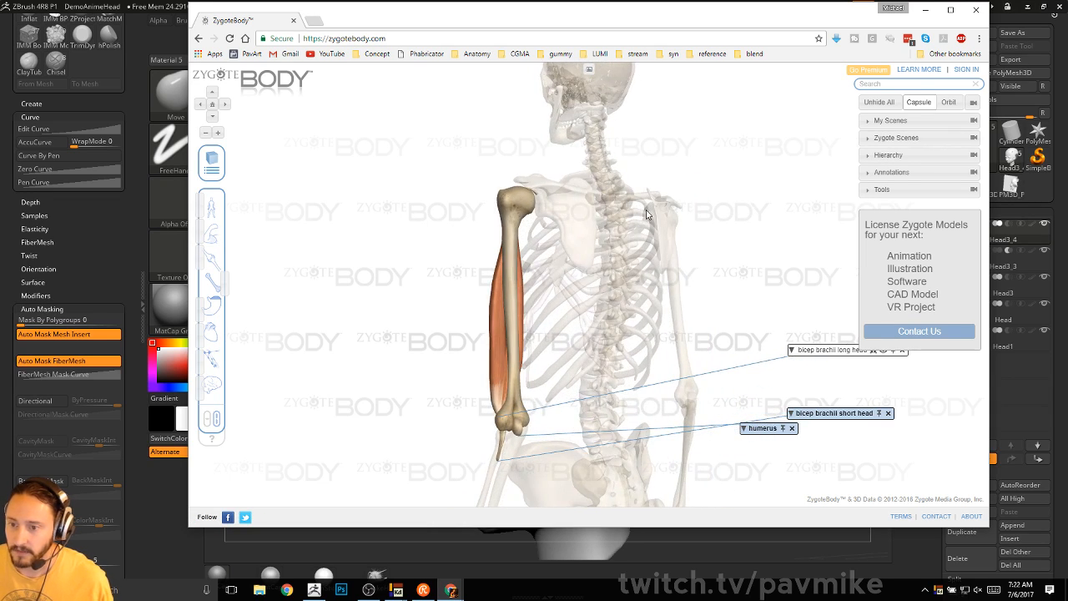
{"action": "left_click", "coordinate": [580, 217]}
{"action": "left_click_drag", "start_coordinate": [669, 170], "coordinate": [776, 146]}
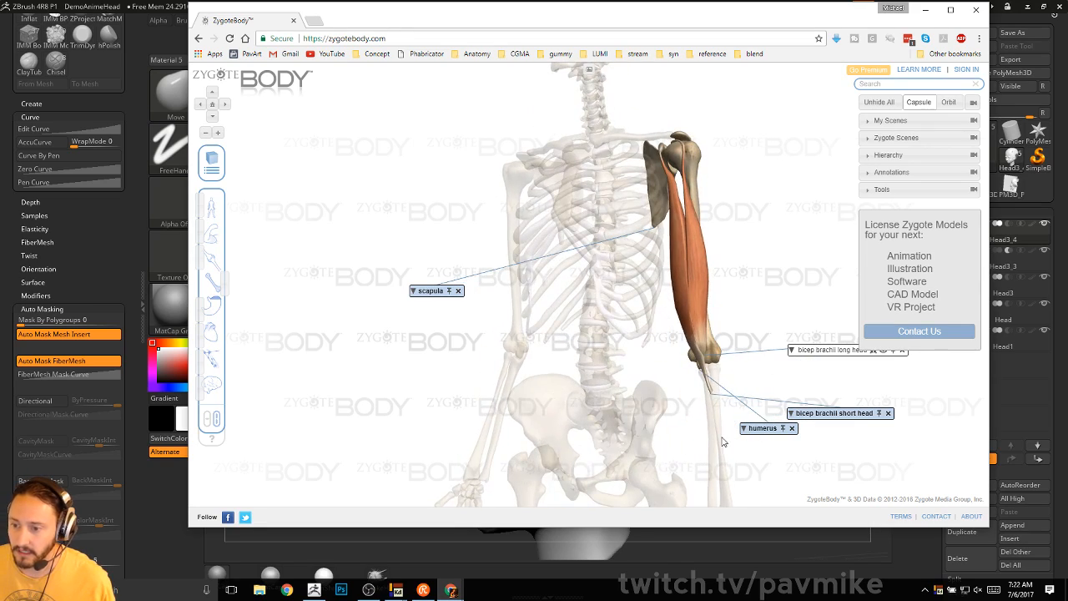
{"action": "left_click", "coordinate": [717, 437]}
{"action": "left_click", "coordinate": [711, 438]}
{"action": "mouse_move", "coordinate": [766, 261]}
{"action": "left_mouse_down"}
{"action": "mouse_move", "coordinate": [803, 261]}
{"action": "mouse_move", "coordinate": [663, 260]}
{"action": "mouse_move", "coordinate": [733, 239]}
{"action": "mouse_move", "coordinate": [770, 253]}
{"action": "left_mouse_up"}
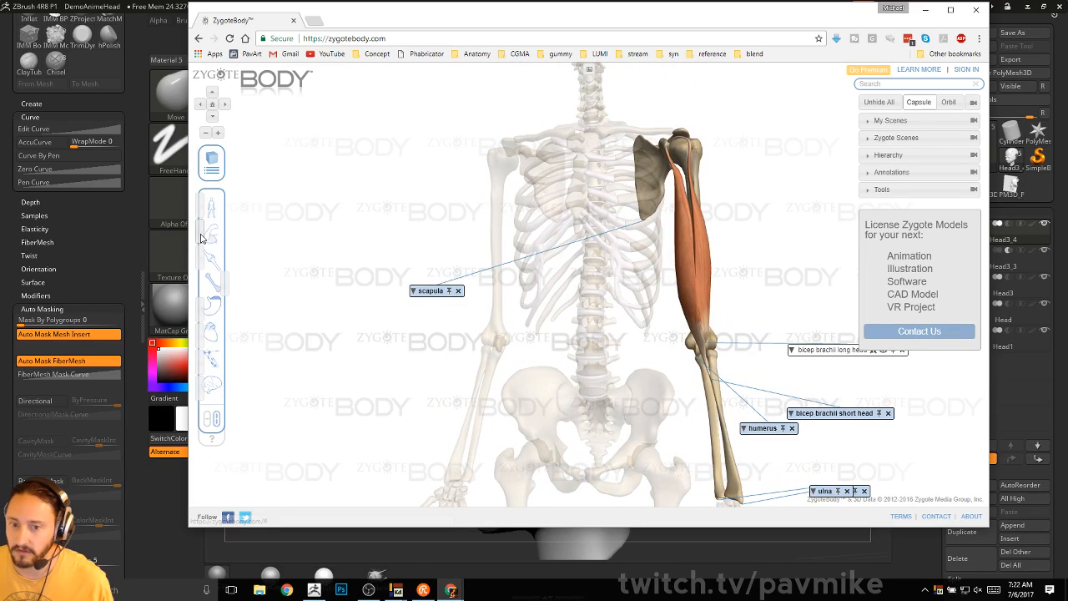
- Restore the muscles, label the pectoralis major, and close the five other labels
{"action": "left_click", "coordinate": [224, 235]}
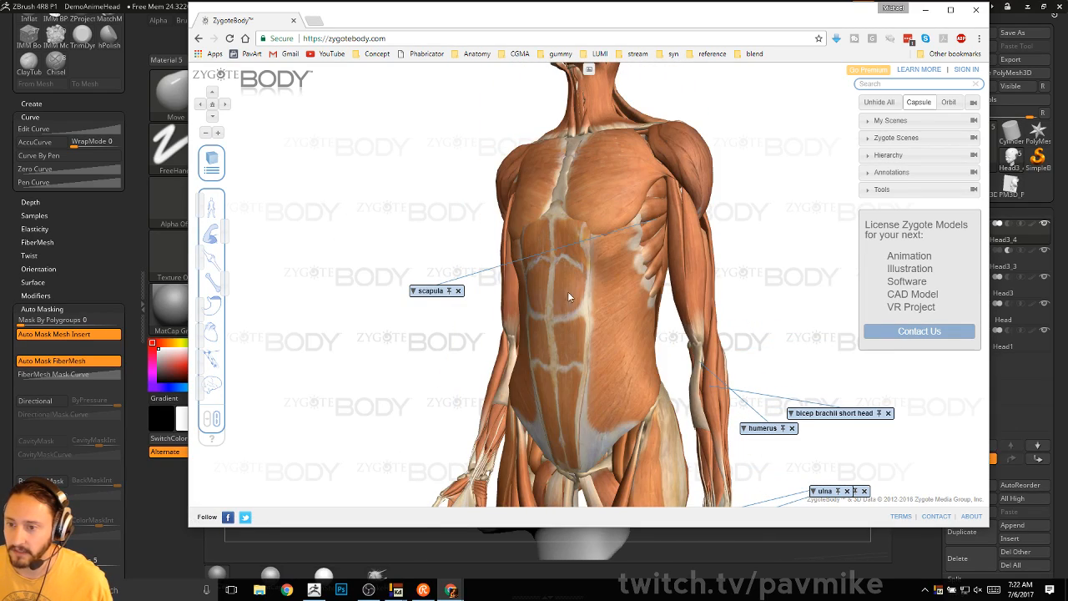
{"action": "left_click", "coordinate": [617, 213]}
{"action": "left_click_drag", "start_coordinate": [770, 199], "coordinate": [762, 194]}
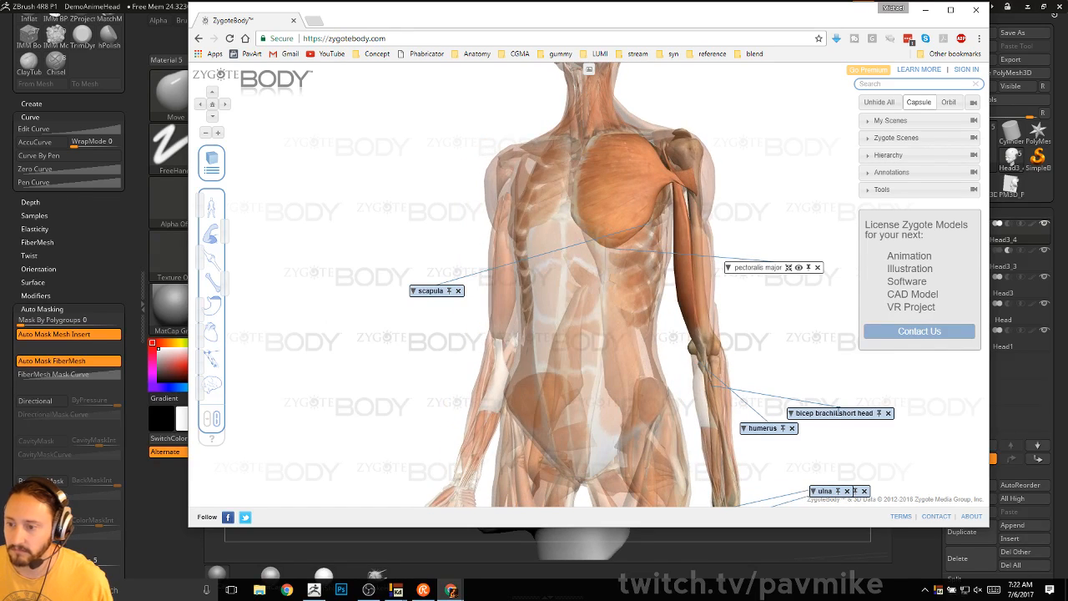
{"action": "left_click", "coordinate": [888, 414]}
{"action": "left_click", "coordinate": [792, 427]}
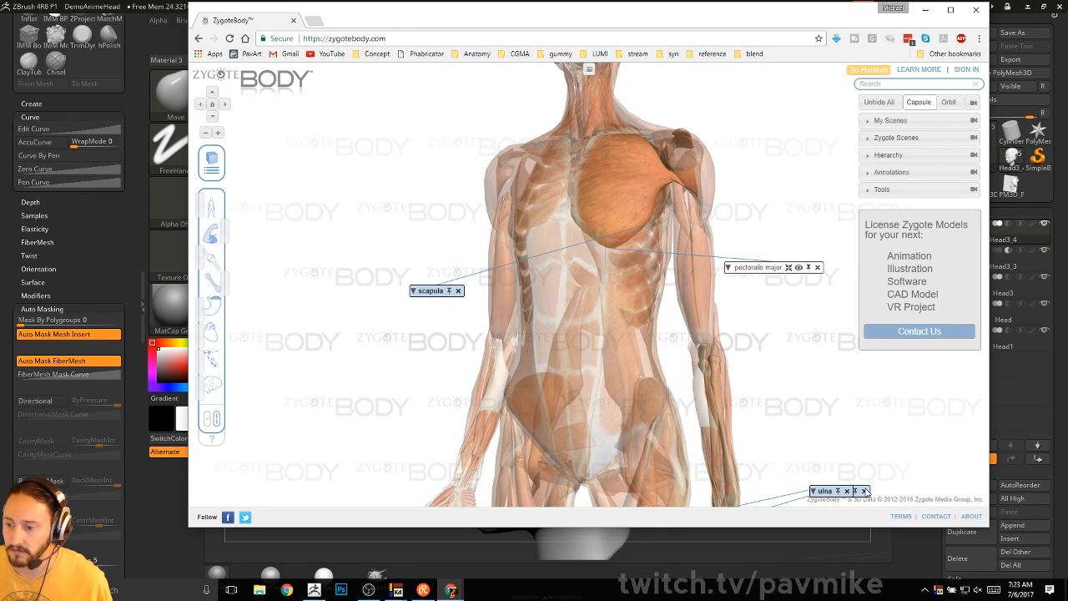
{"action": "left_click", "coordinate": [864, 491]}
{"action": "left_click", "coordinate": [847, 491]}
{"action": "left_click", "coordinate": [457, 290]}
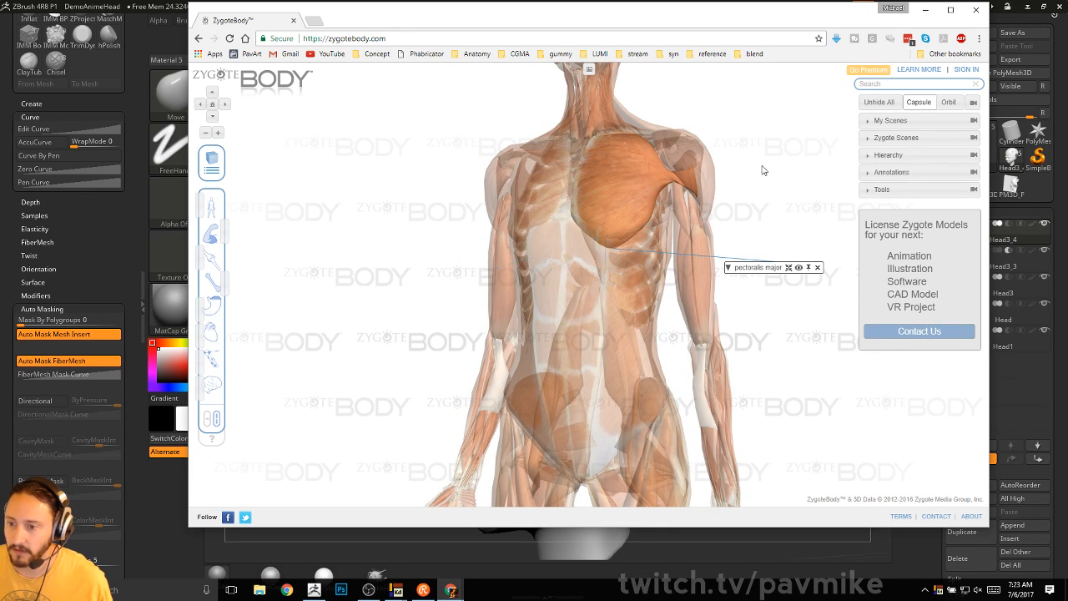
- Fade out every muscle except the pectoralis major, leaving the skeleton visible
{"action": "left_click_drag", "start_coordinate": [763, 166], "coordinate": [605, 235]}
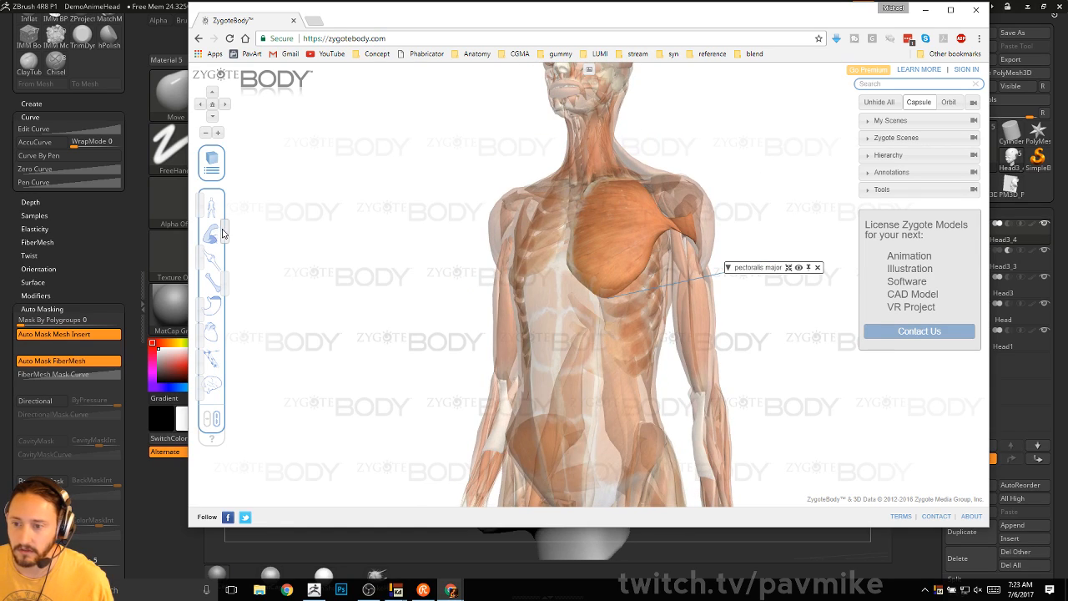
{"action": "left_click", "coordinate": [210, 234]}
{"action": "left_click_drag", "start_coordinate": [202, 238], "coordinate": [193, 236]}
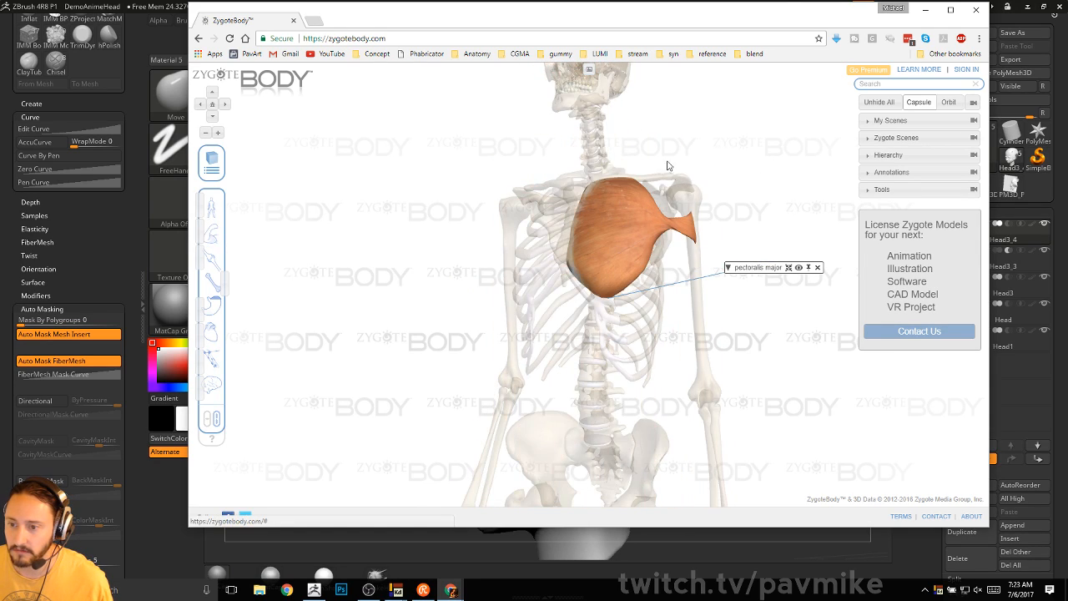
{"action": "left_click_drag", "start_coordinate": [744, 141], "coordinate": [734, 210]}
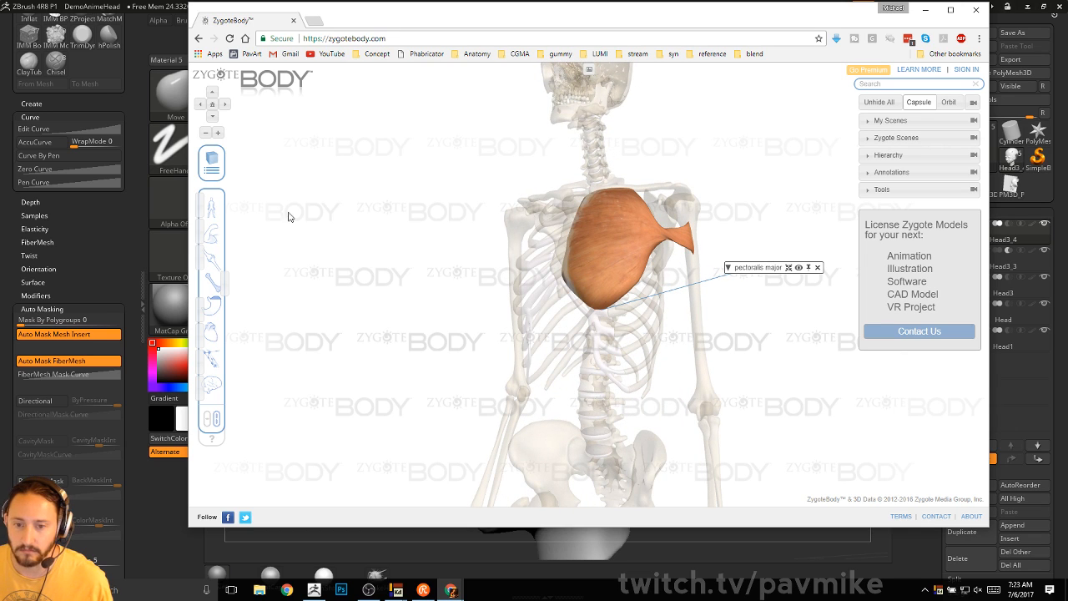
- Close the ZygoteBody browser window to return to the DemoAnimeHead sculpt
{"action": "left_click", "coordinate": [293, 20]}
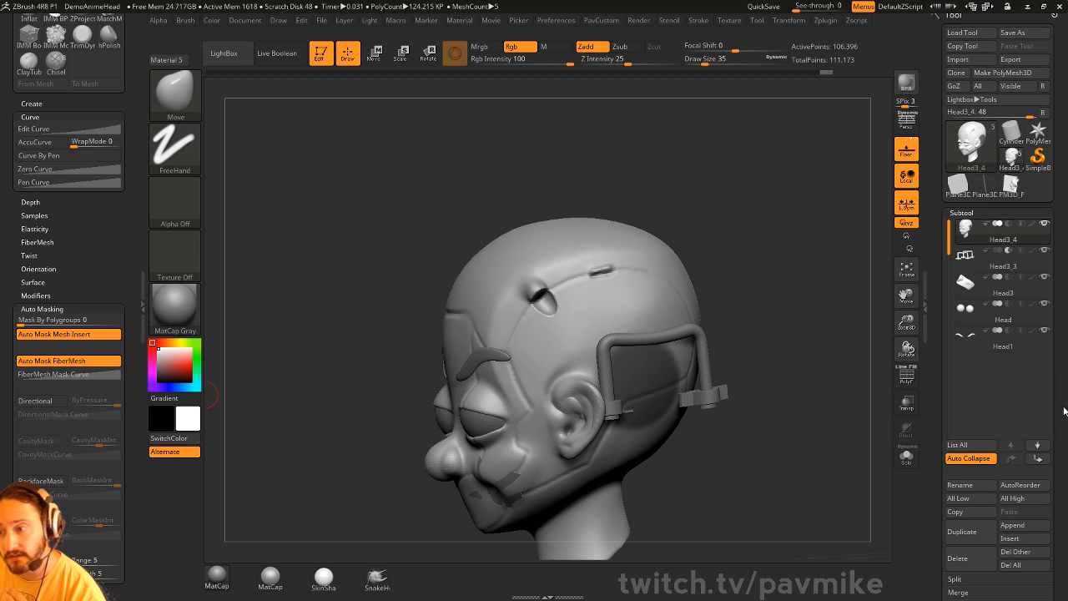
- On a cleared canvas, draw a Cylinder3D in Edit mode and make it a PolyMesh3D
{"action": "left_click", "coordinate": [321, 57]}
{"action": "key", "text": "ctrl+n"}
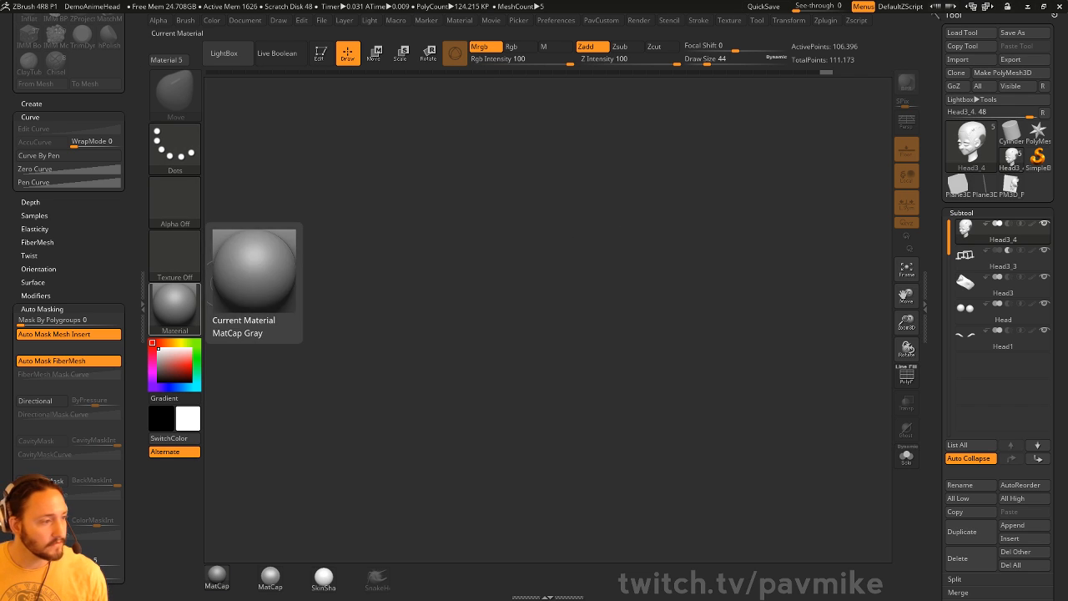
{"action": "left_click", "coordinate": [1011, 131]}
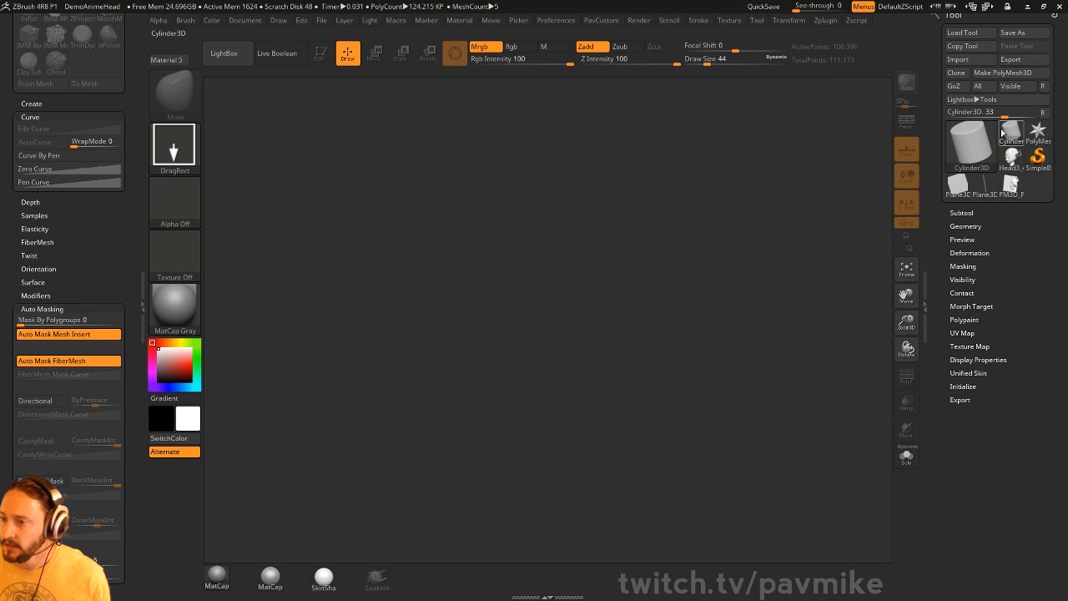
{"action": "left_click_drag", "start_coordinate": [534, 334], "coordinate": [480, 240]}
{"action": "left_click", "coordinate": [321, 55]}
{"action": "mouse_move", "coordinate": [656, 220]}
{"action": "left_mouse_down"}
{"action": "mouse_move", "coordinate": [729, 308]}
{"action": "mouse_move", "coordinate": [749, 243]}
{"action": "mouse_move", "coordinate": [750, 258]}
{"action": "mouse_move", "coordinate": [783, 241]}
{"action": "left_mouse_up"}
{"action": "left_click", "coordinate": [907, 376]}
{"action": "key", "text": "space"}
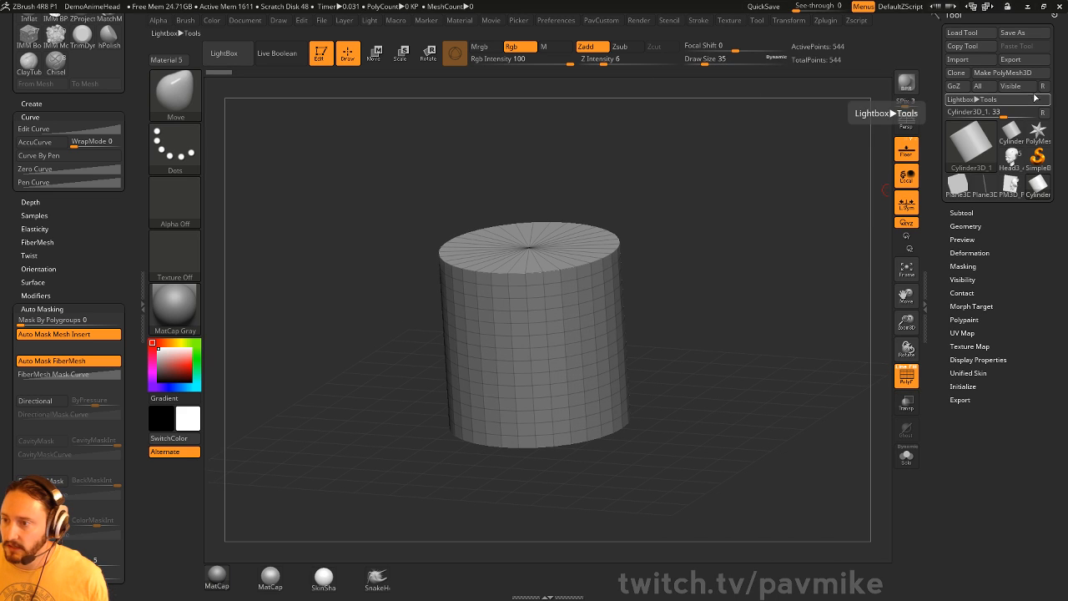
{"action": "left_click", "coordinate": [1003, 73]}
- Crease the cylinder's rim edges with crease tolerance set to 56
{"action": "key", "text": "space"}
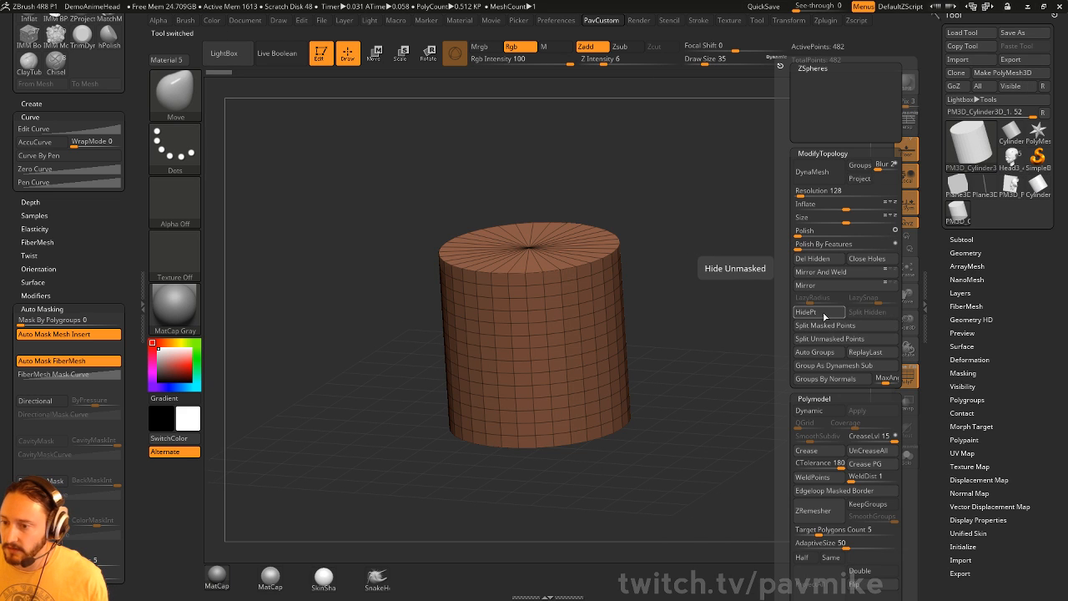
{"action": "key", "text": "space"}
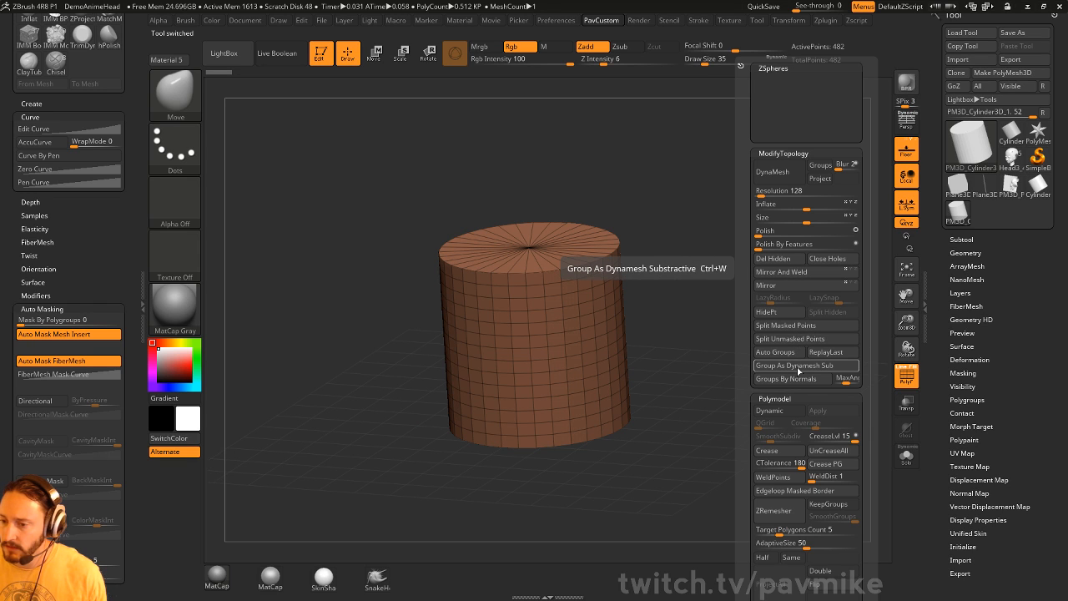
{"action": "left_click", "coordinate": [771, 465]}
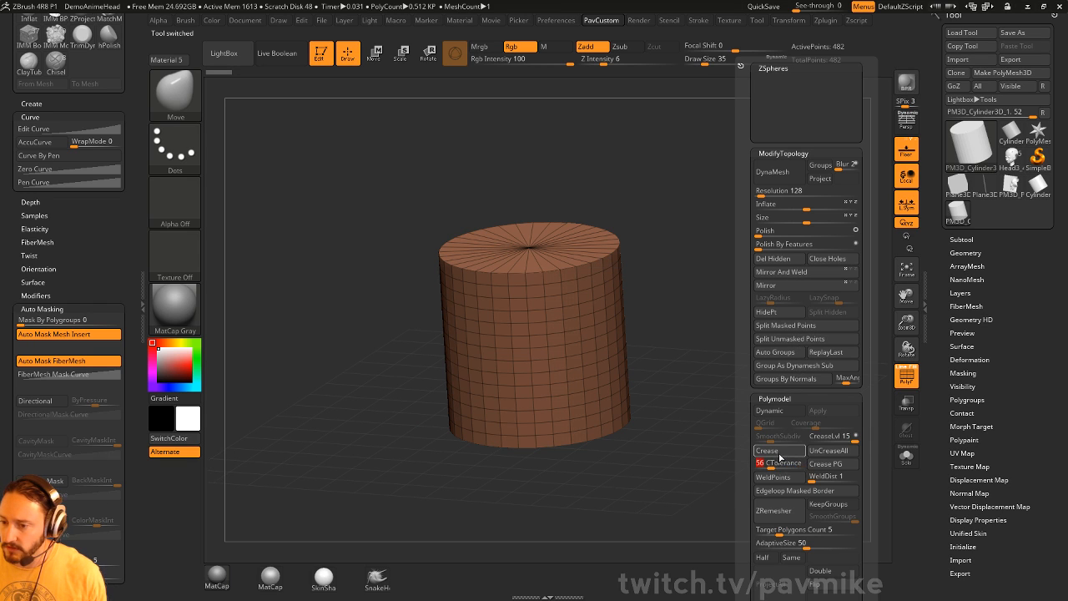
{"action": "left_click", "coordinate": [779, 450]}
- Ctrl-drag the Move gizmo to pull a duplicate cylinder up and to the right
{"action": "left_click_drag", "start_coordinate": [710, 392], "coordinate": [750, 343], "text": "shift"}
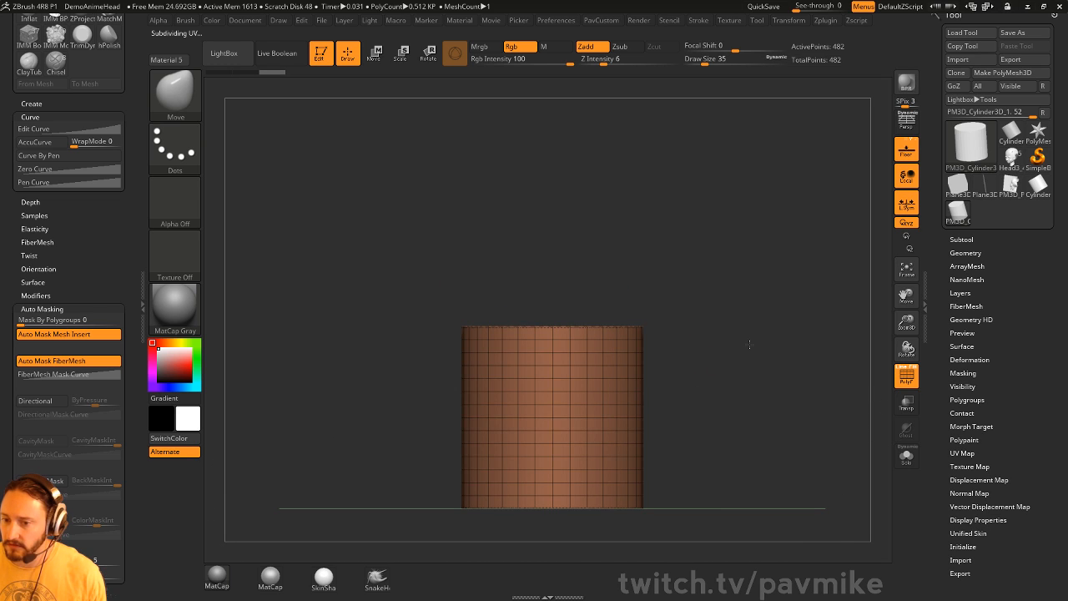
{"action": "key", "text": "w"}
{"action": "left_click_drag", "start_coordinate": [604, 268], "coordinate": [706, 227]}
{"action": "key", "text": "q"}
{"action": "mouse_move", "coordinate": [814, 242]}
{"action": "left_mouse_down"}
{"action": "mouse_move", "coordinate": [824, 260]}
{"action": "mouse_move", "coordinate": [793, 269]}
{"action": "mouse_move", "coordinate": [823, 305]}
{"action": "left_mouse_up"}
- Split the two cylinders into separate subtools and show the subtool list
{"action": "key", "text": "2"}
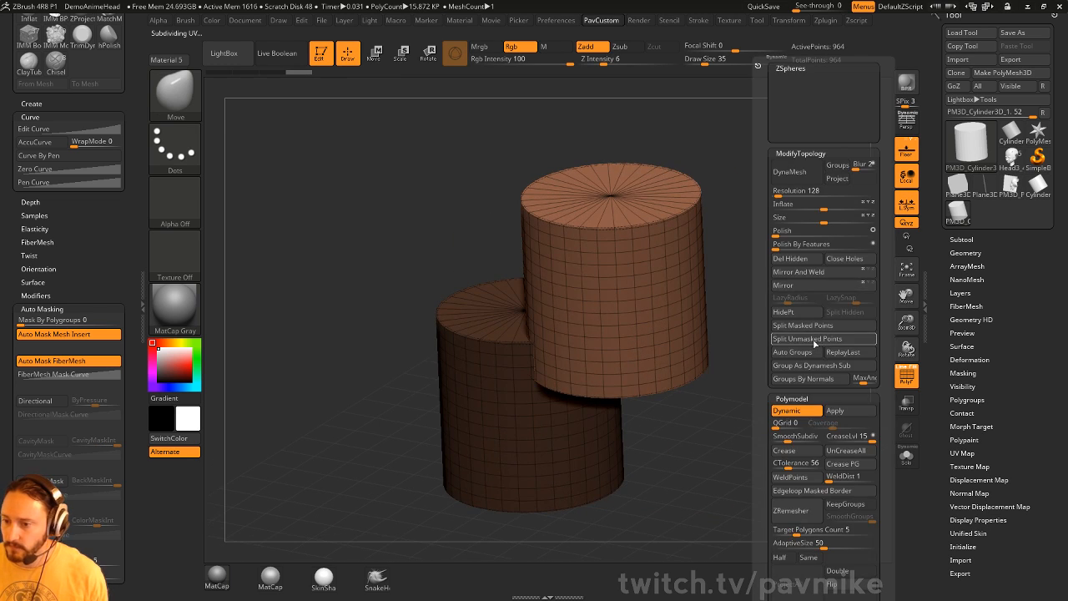
{"action": "left_click", "coordinate": [807, 338]}
{"action": "left_click", "coordinate": [961, 239]}
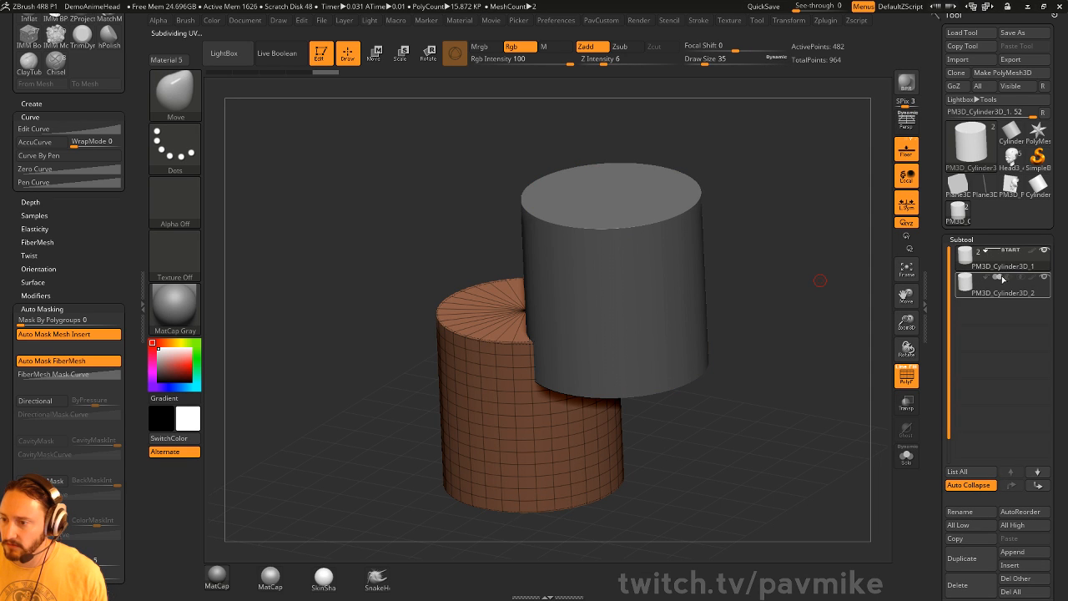
{"action": "left_click_drag", "start_coordinate": [775, 325], "coordinate": [897, 326]}
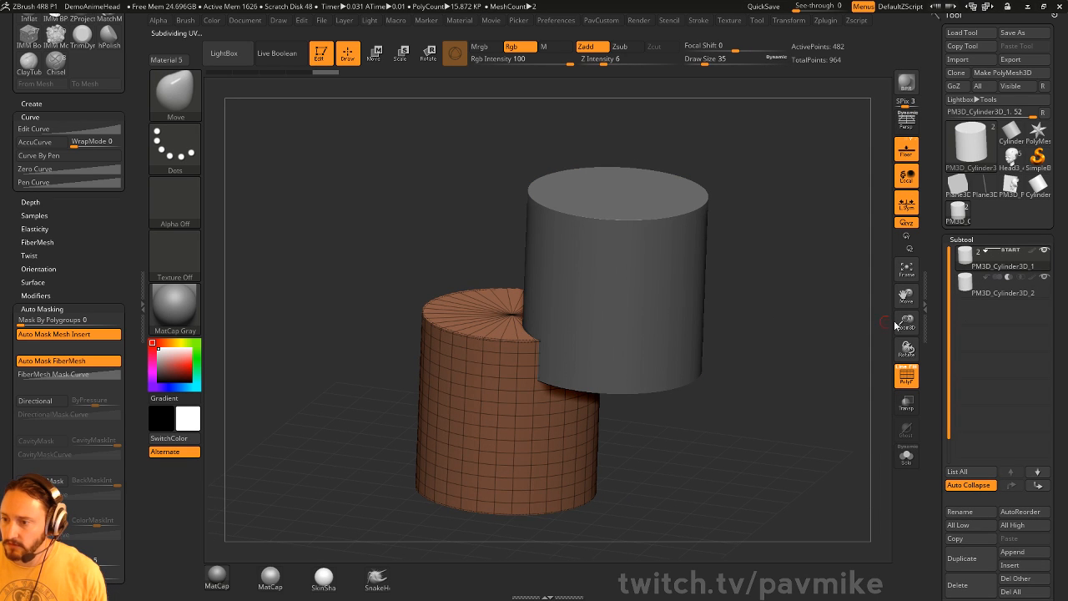
{"action": "left_click", "coordinate": [968, 485]}
{"action": "left_click_drag", "start_coordinate": [787, 355], "coordinate": [854, 417]}
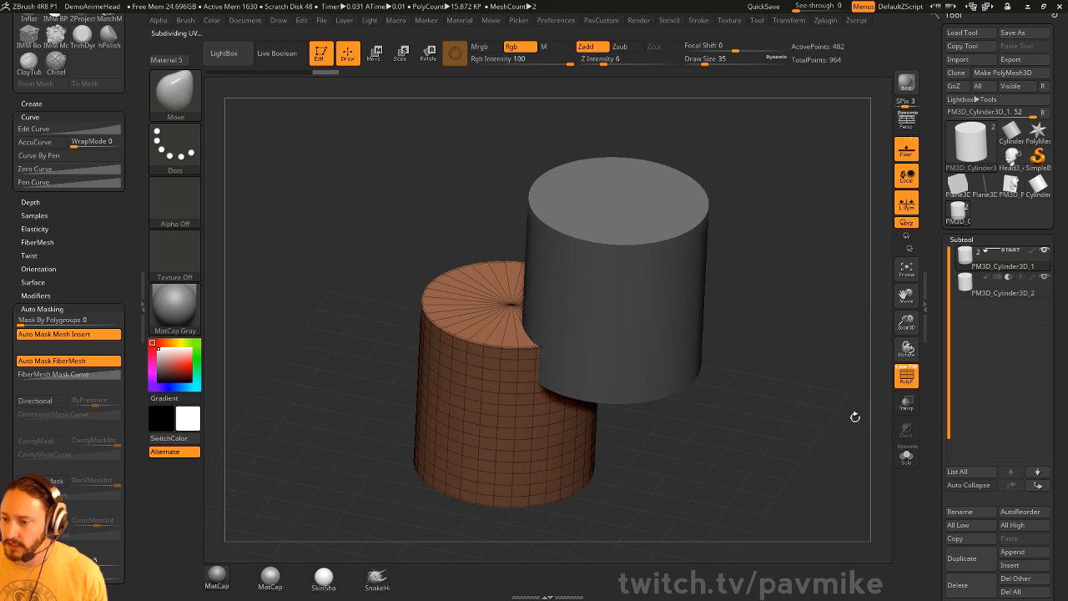
- Turn on Live Boolean and toggle the PolyF wireframe to view the subtraction
{"action": "key", "text": "ctrl+b"}
{"action": "left_click_drag", "start_coordinate": [756, 347], "coordinate": [619, 326]}
{"action": "left_click", "coordinate": [908, 380]}
{"action": "left_click", "coordinate": [916, 383]}
{"action": "left_click", "coordinate": [915, 383]}
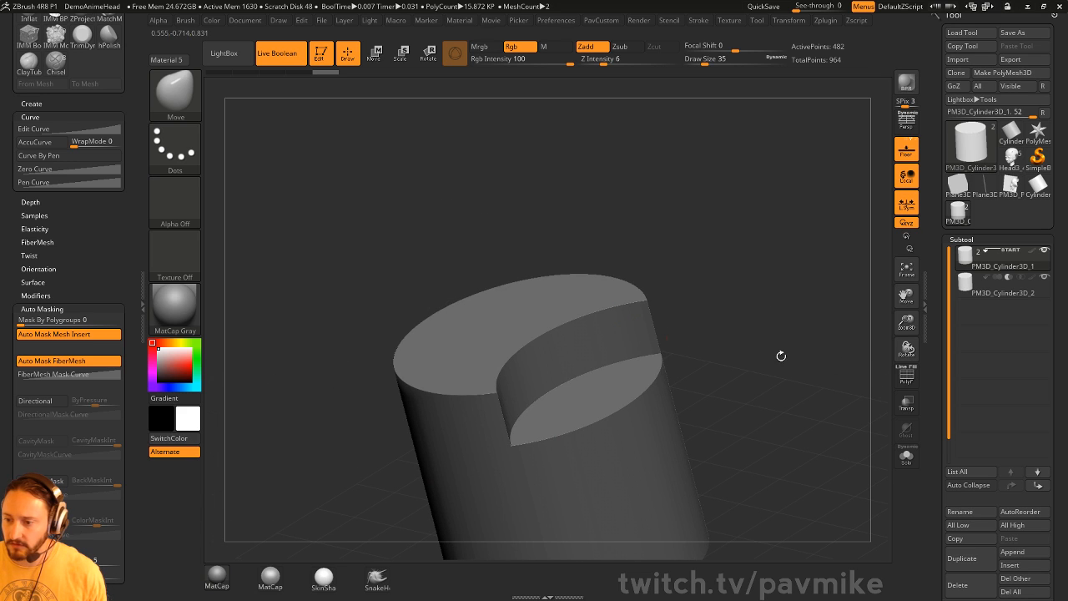
{"action": "left_click", "coordinate": [901, 375]}
- Pick the Standard brush, hide the wireframe, inspect the cut, and select PM3D_Cylinder3D_2
{"action": "key", "text": "b"}
{"action": "key", "text": "s"}
{"action": "key", "text": "t"}
{"action": "key", "text": "s"}
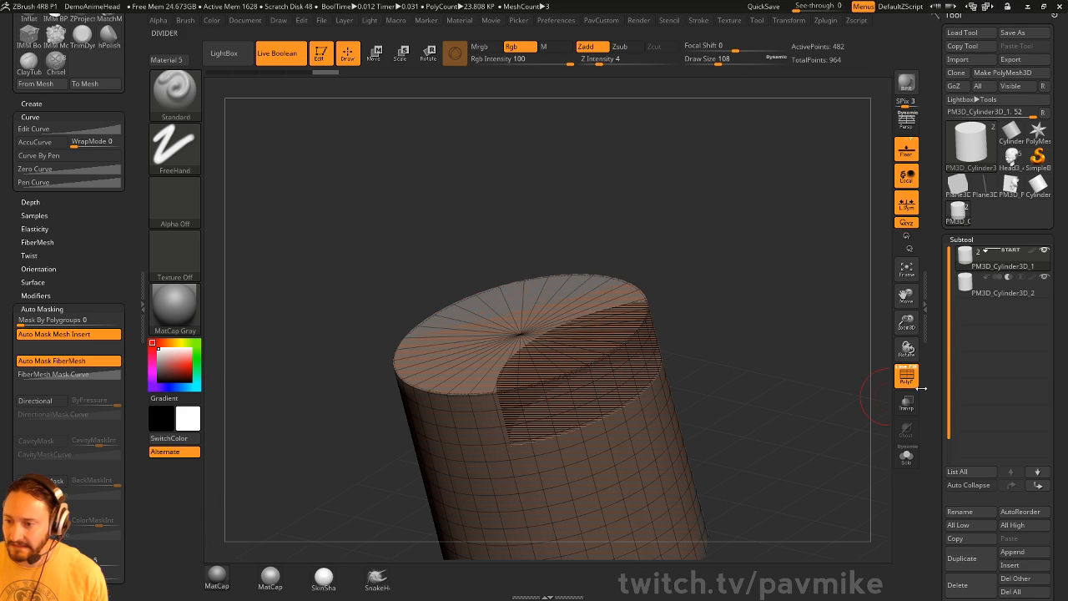
{"action": "key", "text": "shift+f"}
{"action": "left_click_drag", "start_coordinate": [757, 336], "coordinate": [705, 291]}
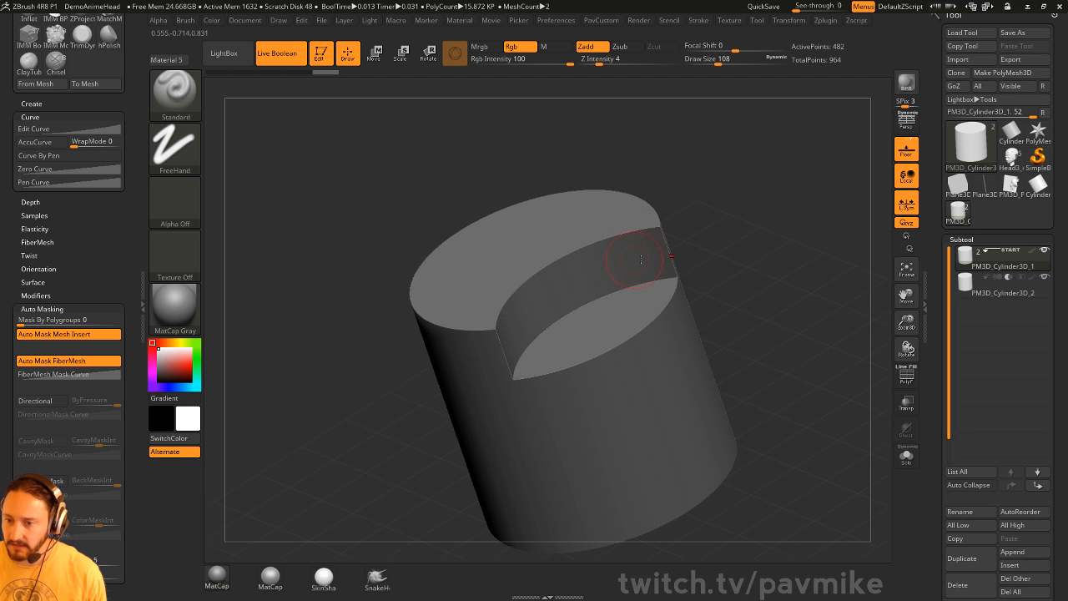
{"action": "left_click_drag", "start_coordinate": [709, 246], "coordinate": [818, 291]}
{"action": "left_click", "coordinate": [1006, 296]}
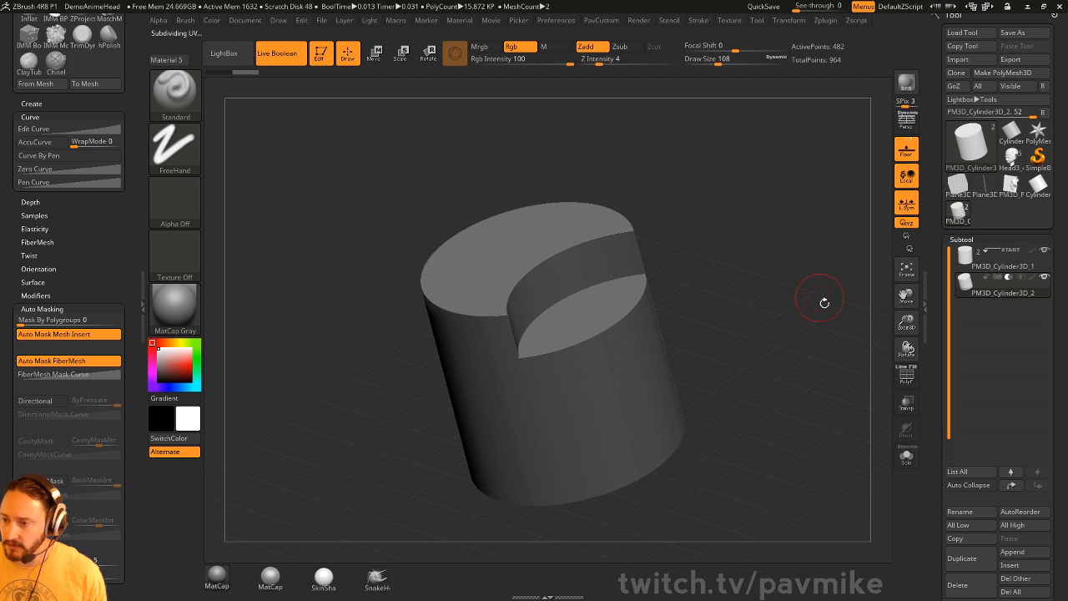
{"action": "key", "text": "space"}
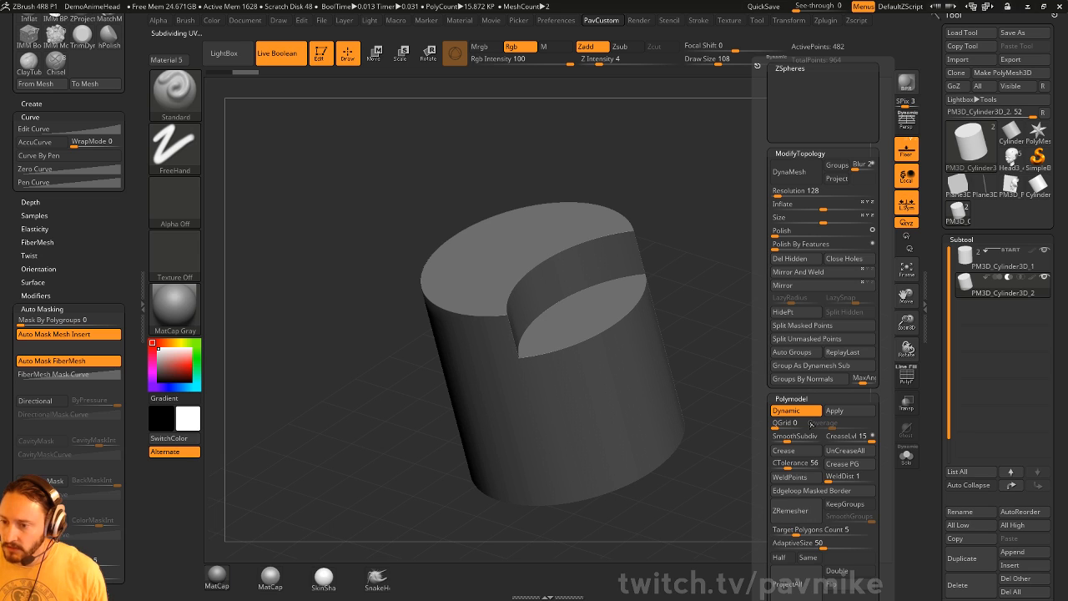
- Turn off Live Boolean and regroup the upper cylinder with Groups By Normals
{"action": "key", "text": "i"}
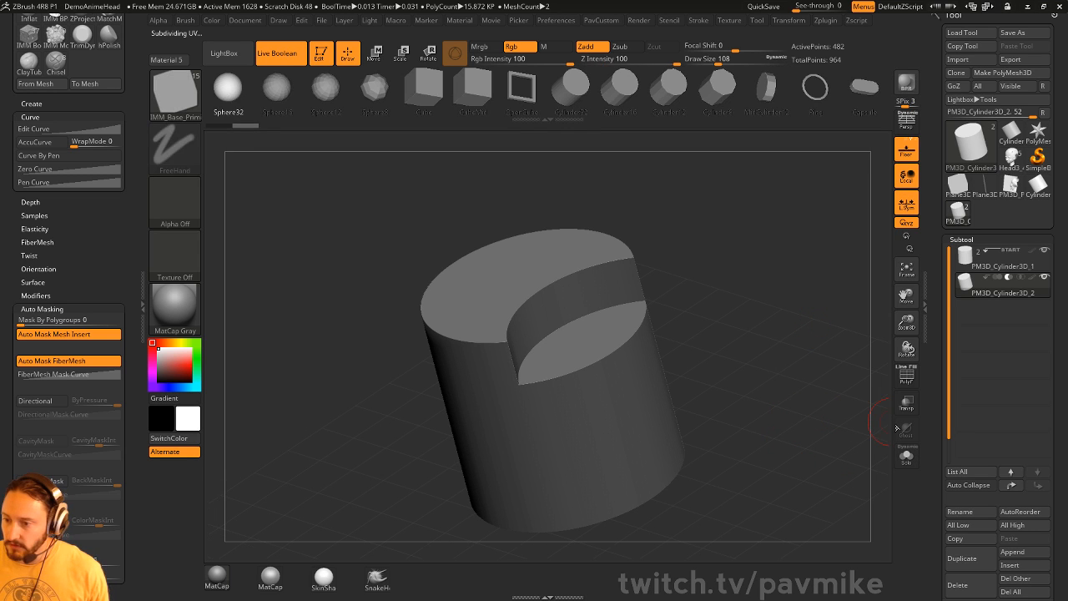
{"action": "left_click", "coordinate": [908, 382]}
{"action": "left_click_drag", "start_coordinate": [822, 369], "coordinate": [835, 375]}
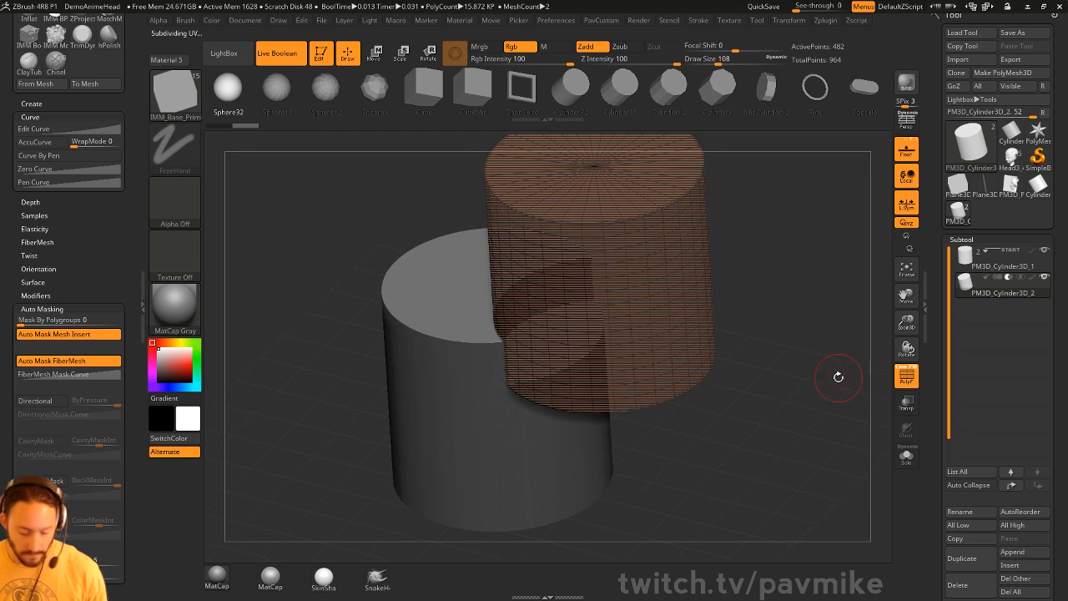
{"action": "key", "text": "b"}
{"action": "key", "text": "space"}
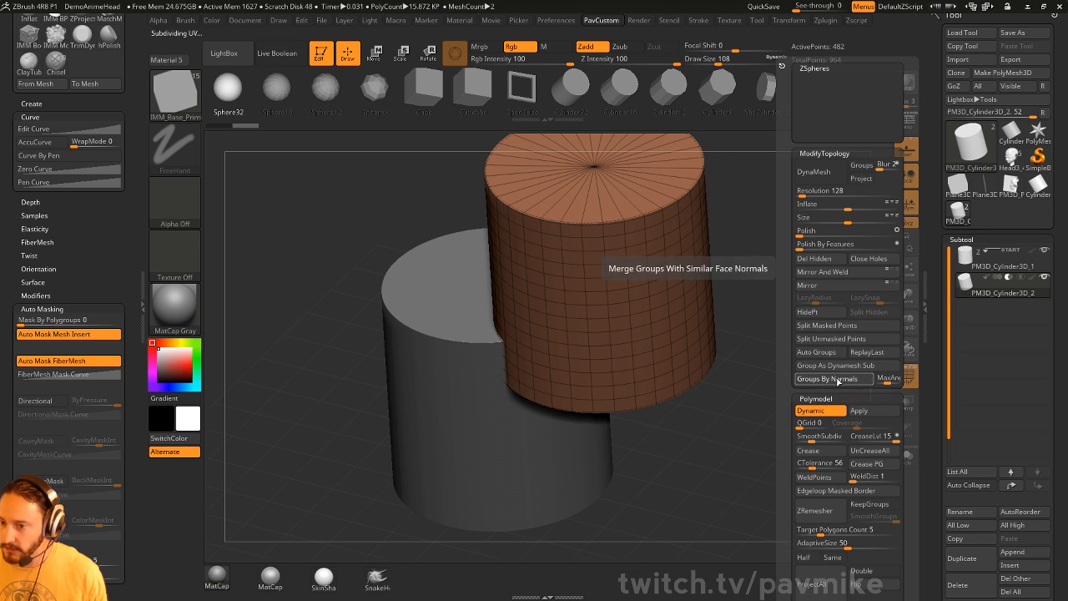
{"action": "left_click", "coordinate": [814, 378]}
- Regroup the lower cylinder by normals so its cap and sides get separate polygroups
{"action": "key", "text": "alt+Up"}
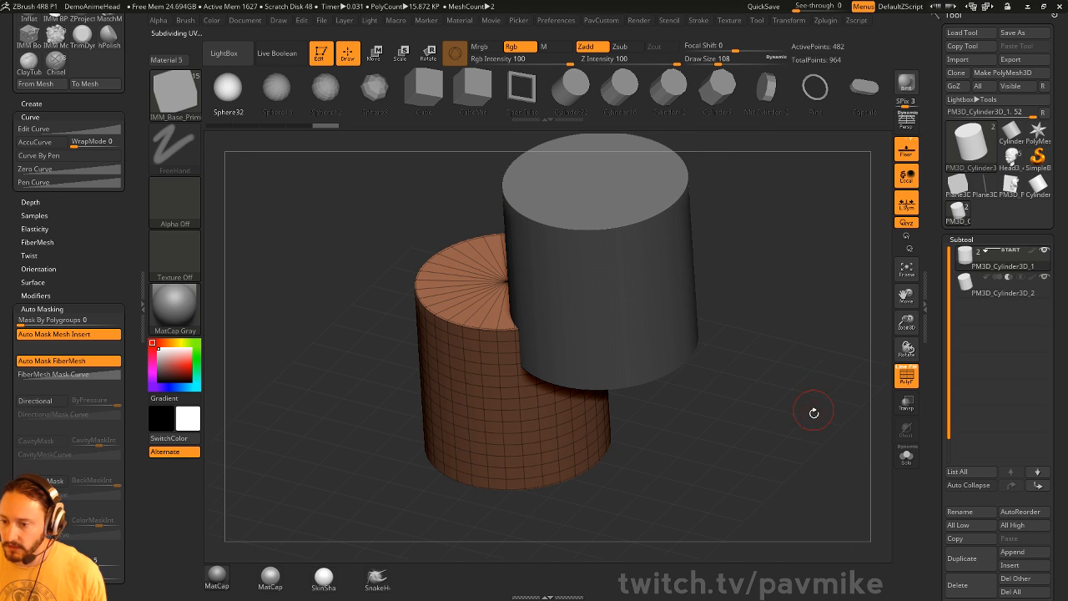
{"action": "key", "text": "space"}
{"action": "left_click", "coordinate": [797, 378]}
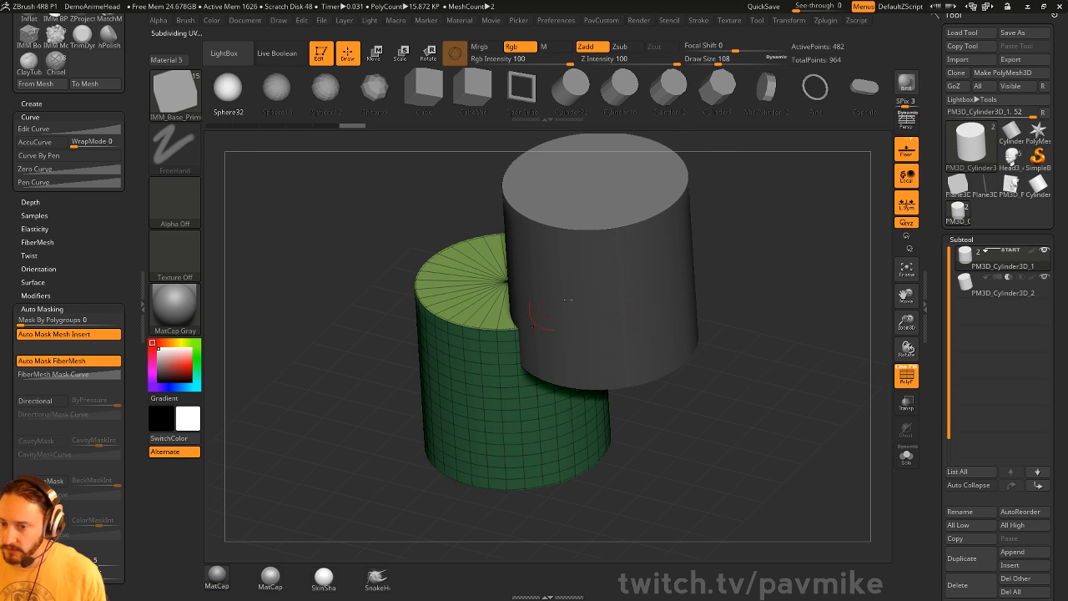
{"action": "left_click_drag", "start_coordinate": [783, 362], "coordinate": [722, 389]}
{"action": "key", "text": "space"}
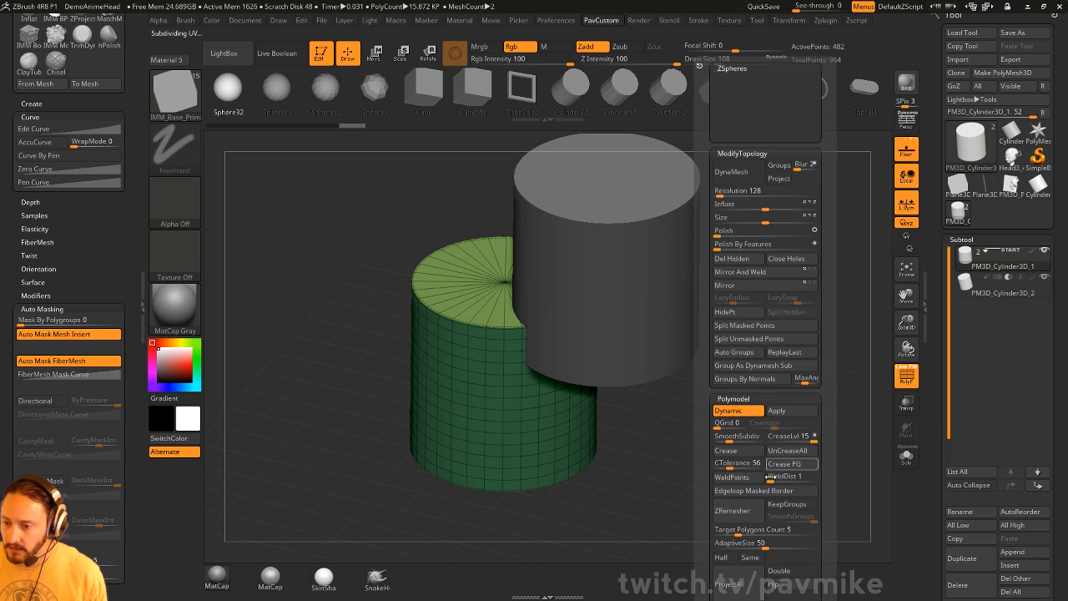
{"action": "left_click", "coordinate": [773, 380]}
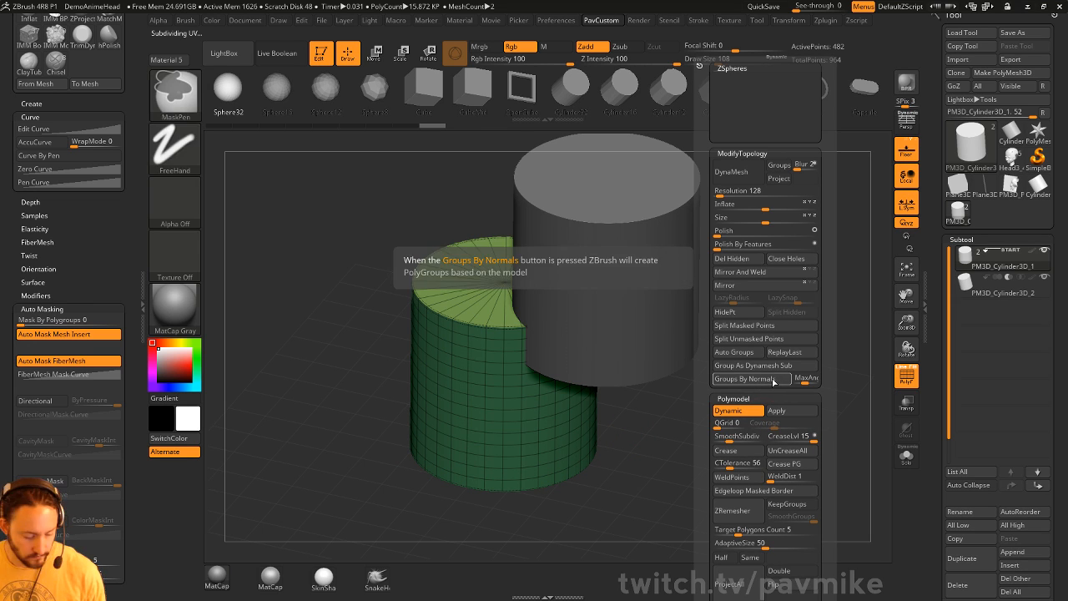
{"action": "left_click", "coordinate": [773, 381]}
{"action": "key", "text": "ctrl+w"}
{"action": "left_click", "coordinate": [771, 382]}
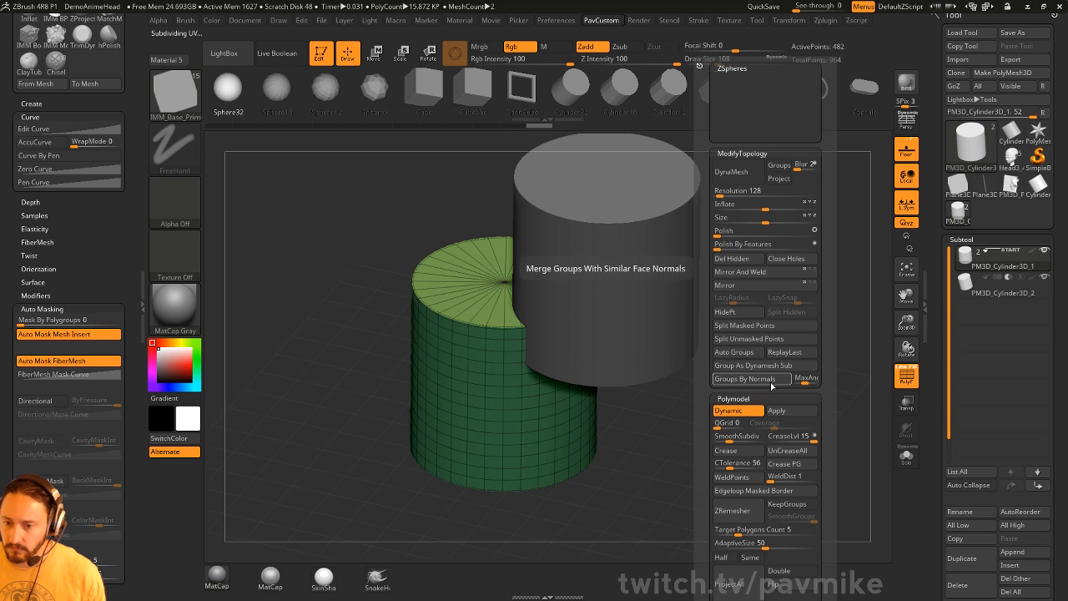
- Re-enable Live Boolean to preview the crescent-shaped cut again
{"action": "left_click_drag", "start_coordinate": [720, 341], "coordinate": [700, 269]}
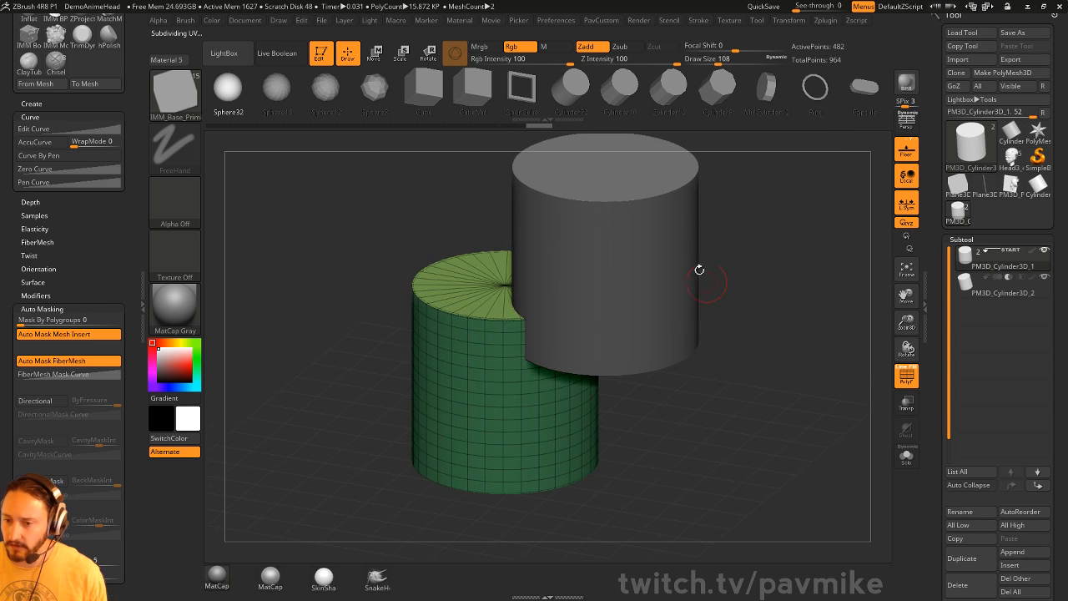
{"action": "left_click_drag", "start_coordinate": [750, 298], "coordinate": [705, 318]}
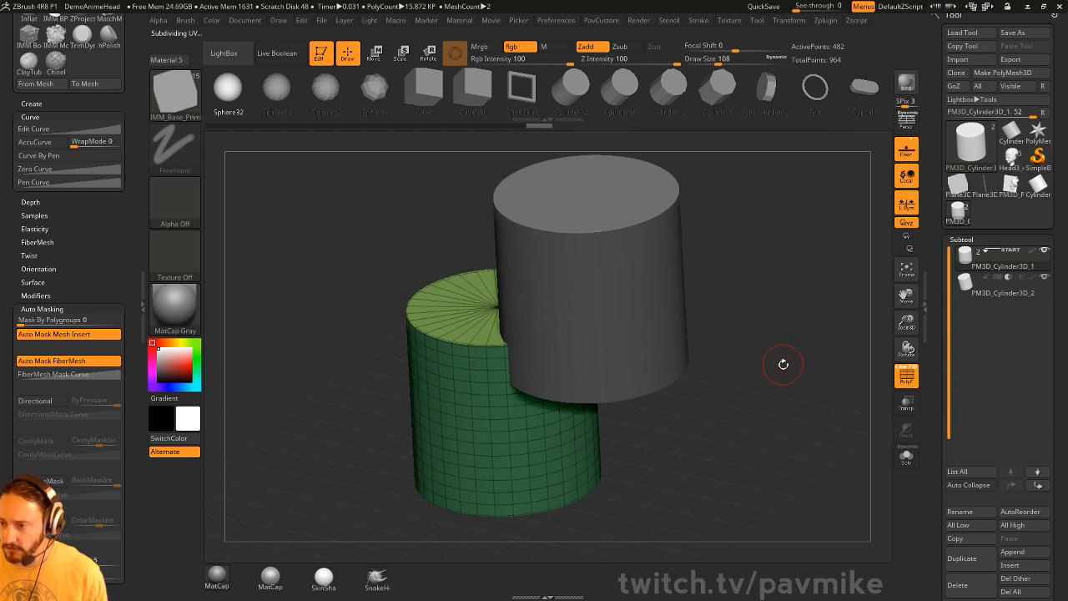
{"action": "key", "text": "ctrl+b"}
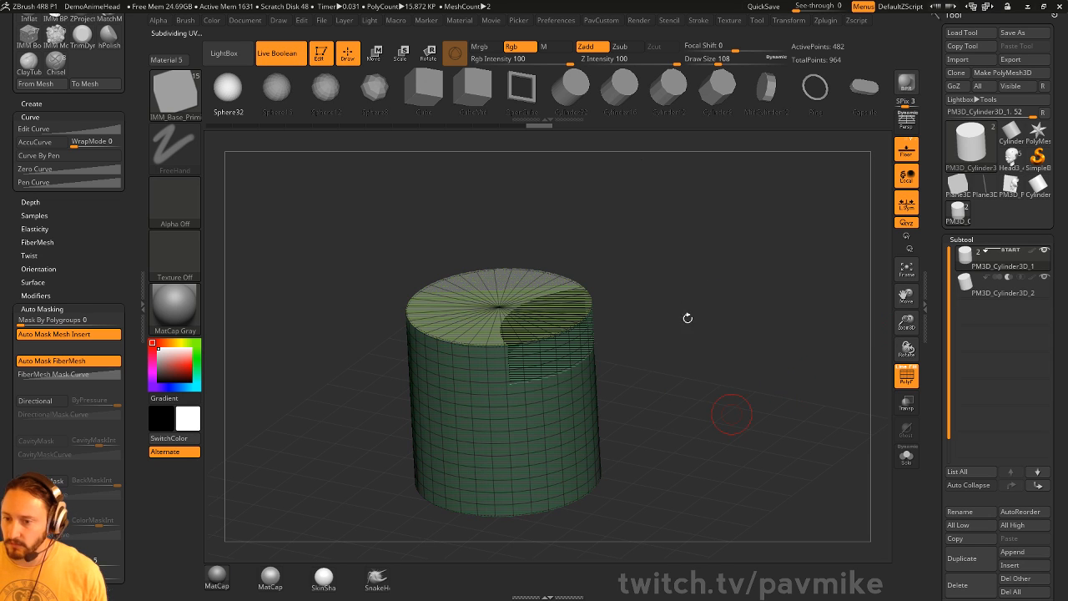
- Bake the cut into a new mesh with Boolean > Make Boolean Mesh
{"action": "scroll", "coordinate": [949, 324], "scroll_direction": "down", "scroll_amount": 5}
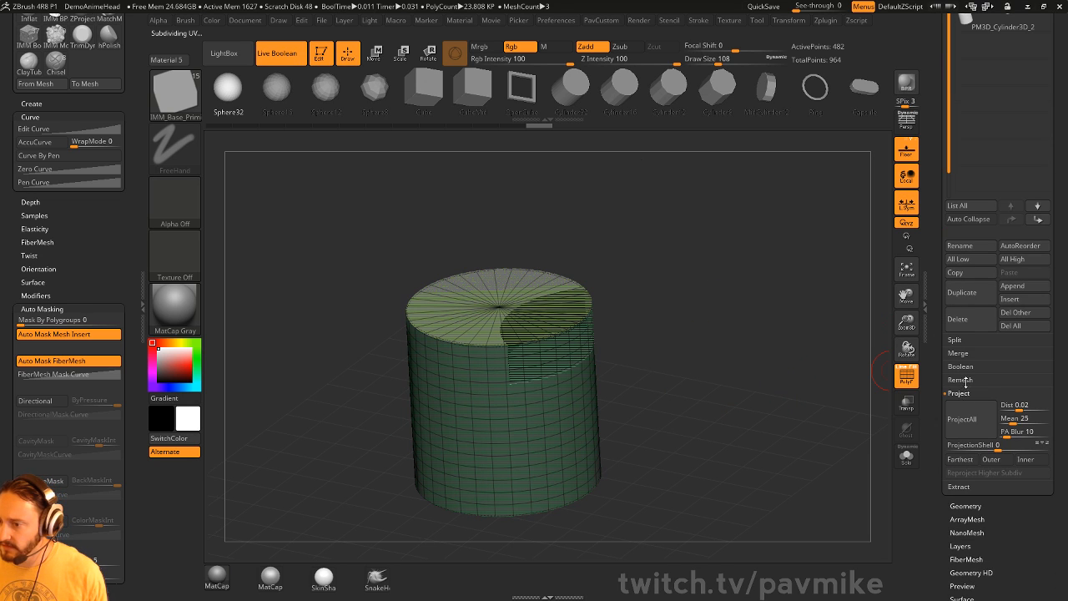
{"action": "scroll", "coordinate": [965, 410], "scroll_direction": "down", "scroll_amount": 3}
{"action": "key", "text": "shift"}
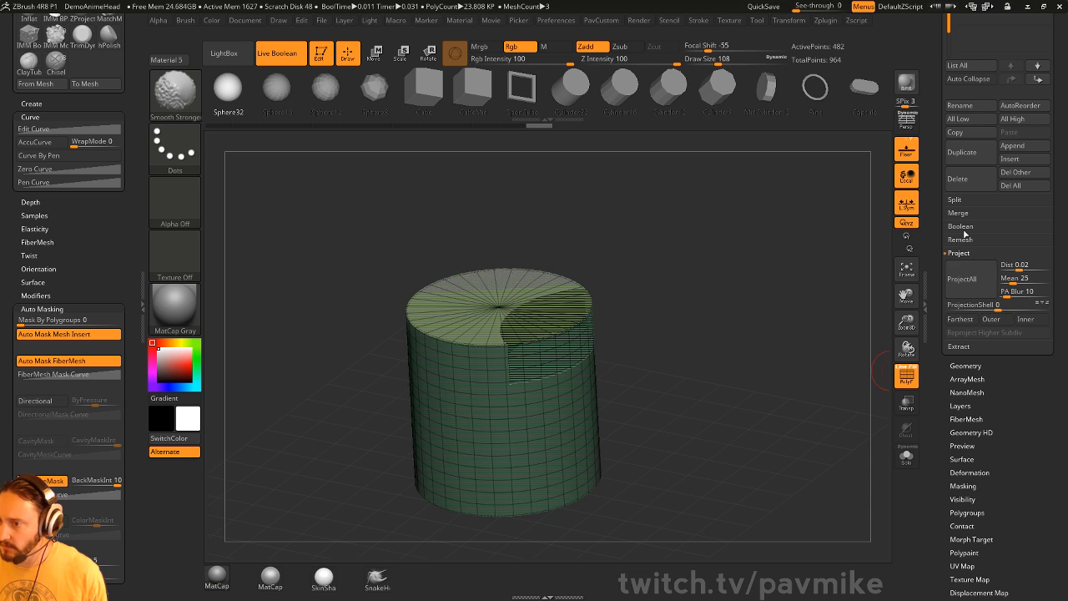
{"action": "left_click", "coordinate": [961, 228]}
{"action": "left_click", "coordinate": [978, 240]}
{"action": "scroll", "coordinate": [936, 301], "scroll_direction": "up", "scroll_amount": 1}
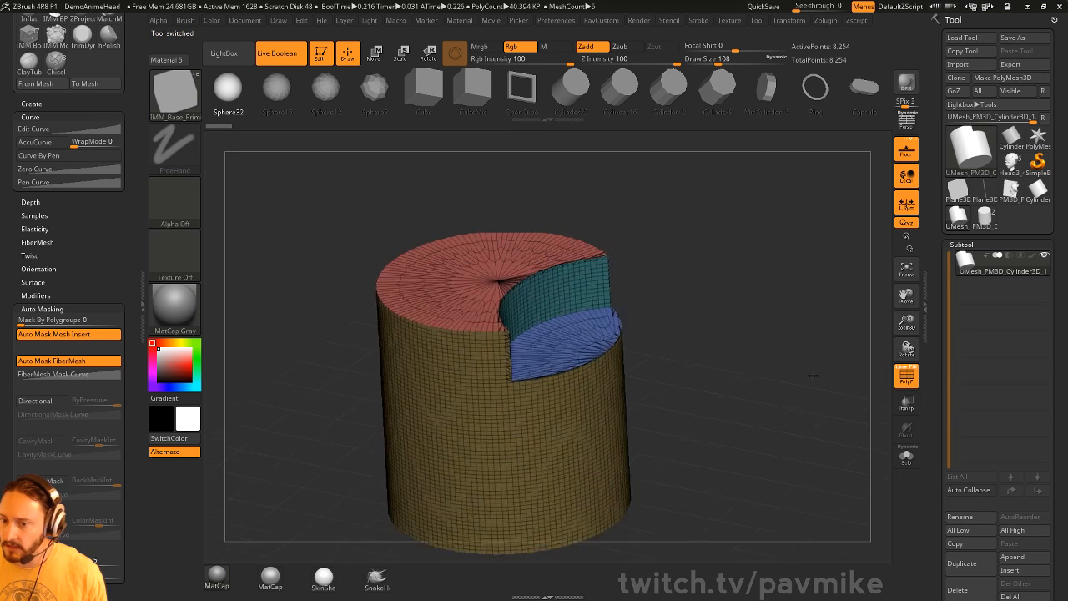
- Inspect the new UMesh_PM3D_Cylinder3D_1 and duplicate it as a second subtool
{"action": "left_click_drag", "start_coordinate": [813, 376], "coordinate": [642, 247]}
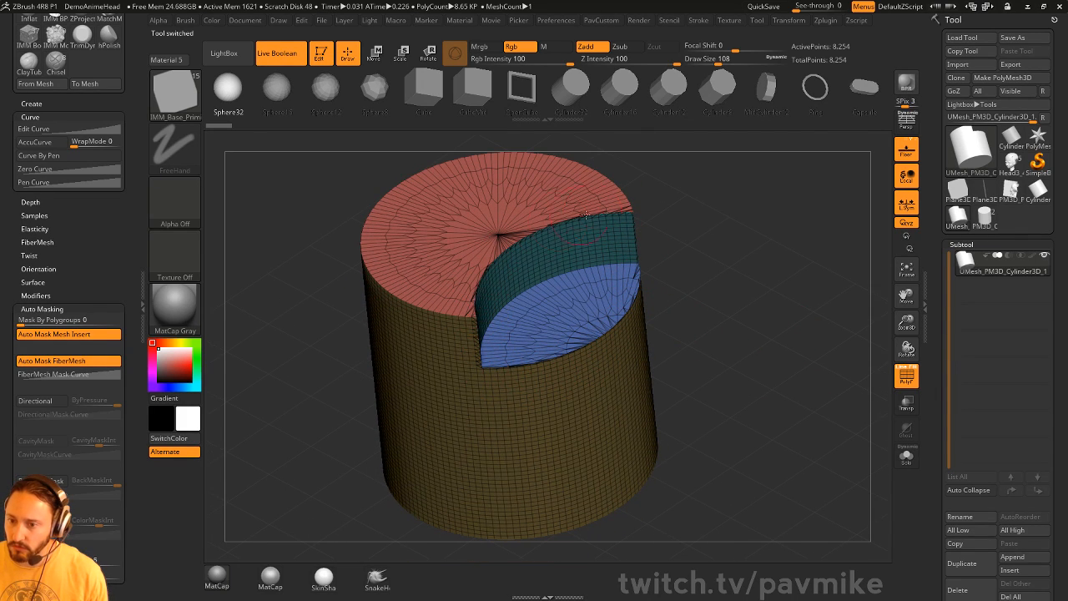
{"action": "left_click_drag", "start_coordinate": [778, 290], "coordinate": [794, 265]}
{"action": "left_click_drag", "start_coordinate": [933, 401], "coordinate": [939, 556]}
{"action": "left_click", "coordinate": [961, 433]}
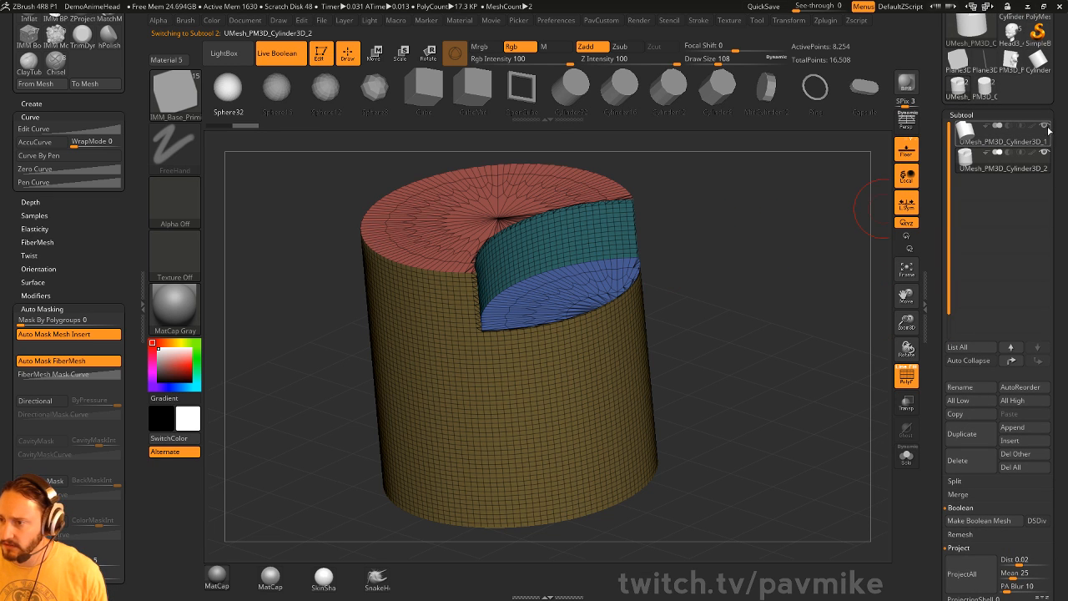
{"action": "scroll", "coordinate": [949, 262], "scroll_direction": "down", "scroll_amount": 5}
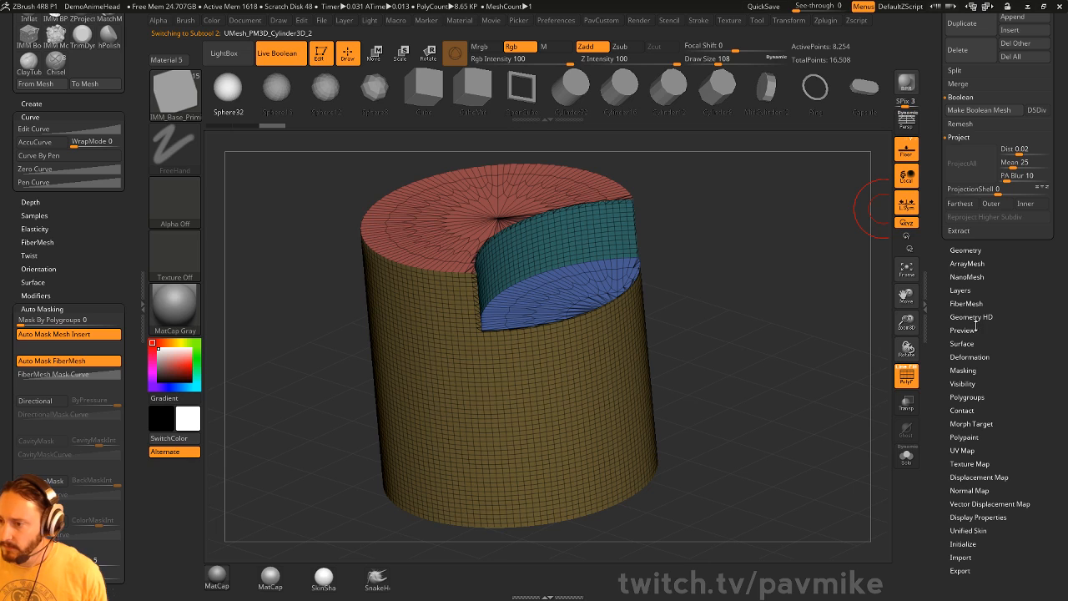
- Run ZRemesher on the boolean cylinder with Keep Groups enabled and check the shading
{"action": "key", "text": "shift"}
{"action": "left_click", "coordinate": [967, 249]}
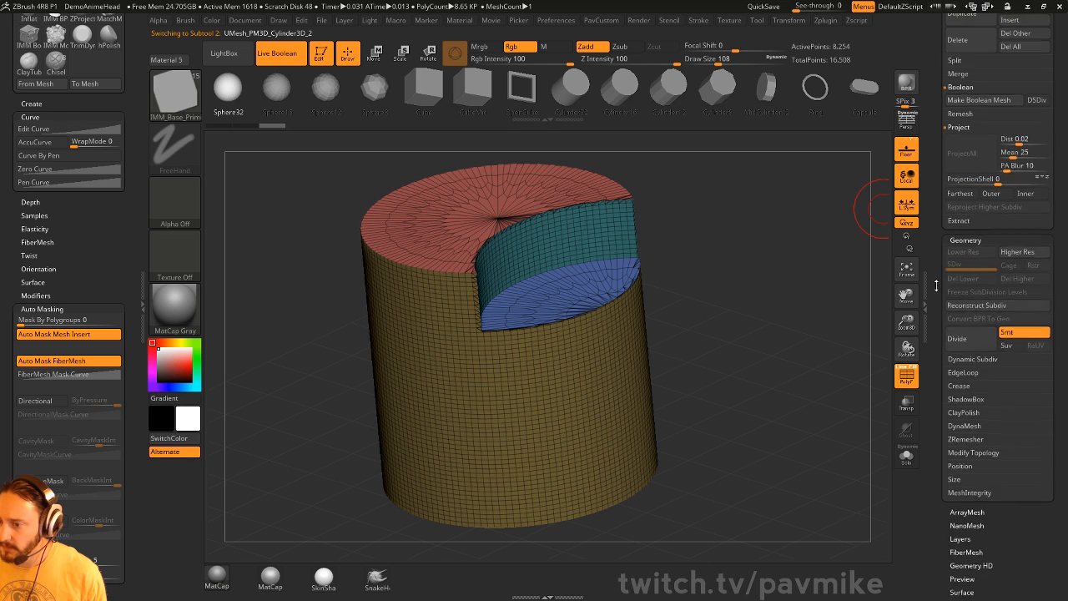
{"action": "key", "text": "shift"}
{"action": "left_click", "coordinate": [1024, 348]}
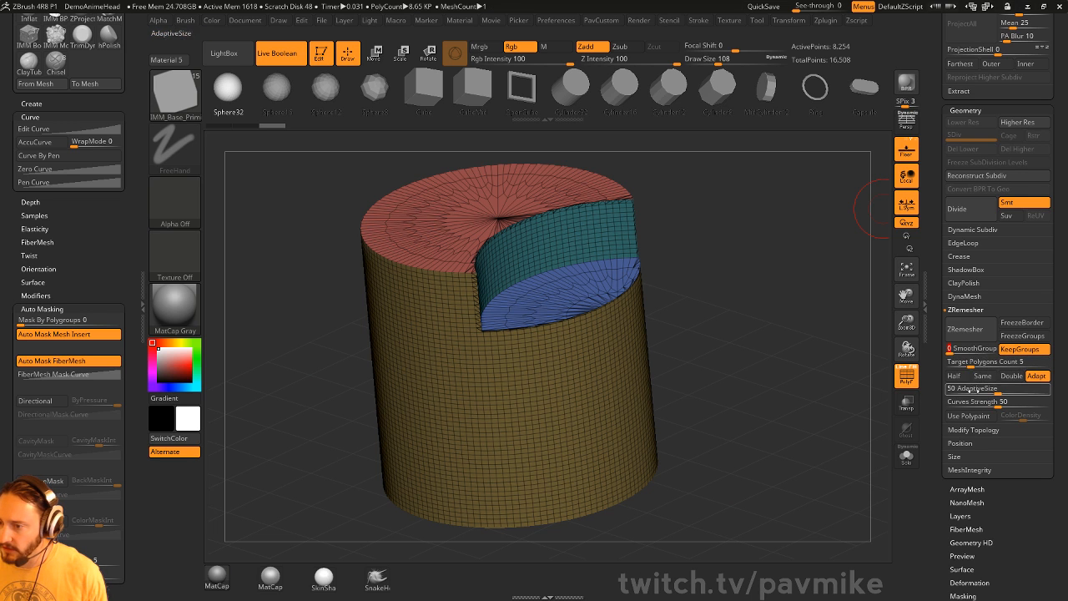
{"action": "left_click", "coordinate": [965, 329]}
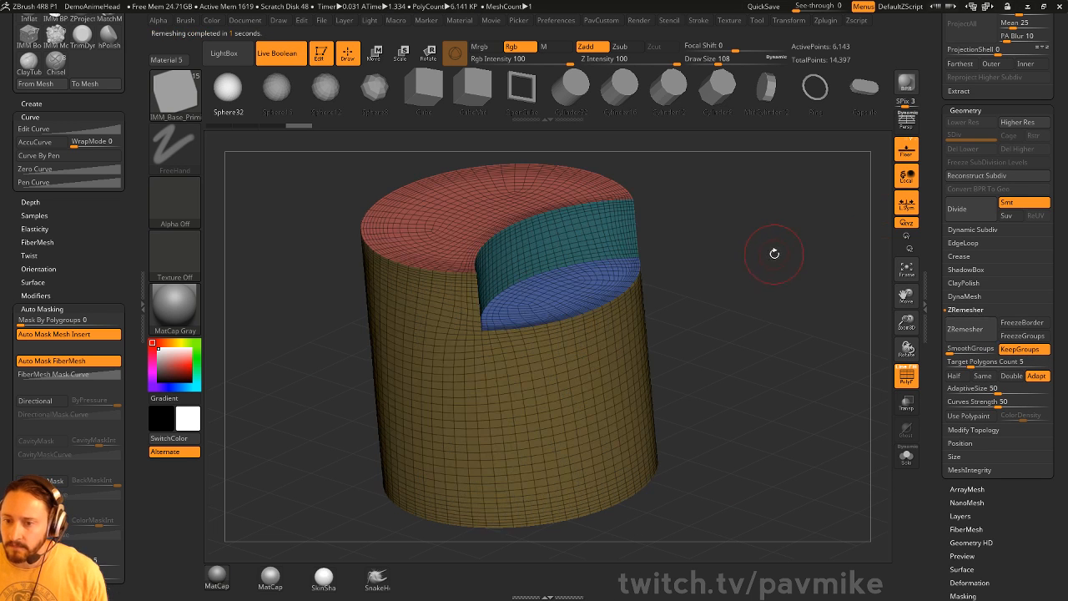
{"action": "left_click_drag", "start_coordinate": [787, 256], "coordinate": [821, 278]}
{"action": "left_click", "coordinate": [906, 377]}
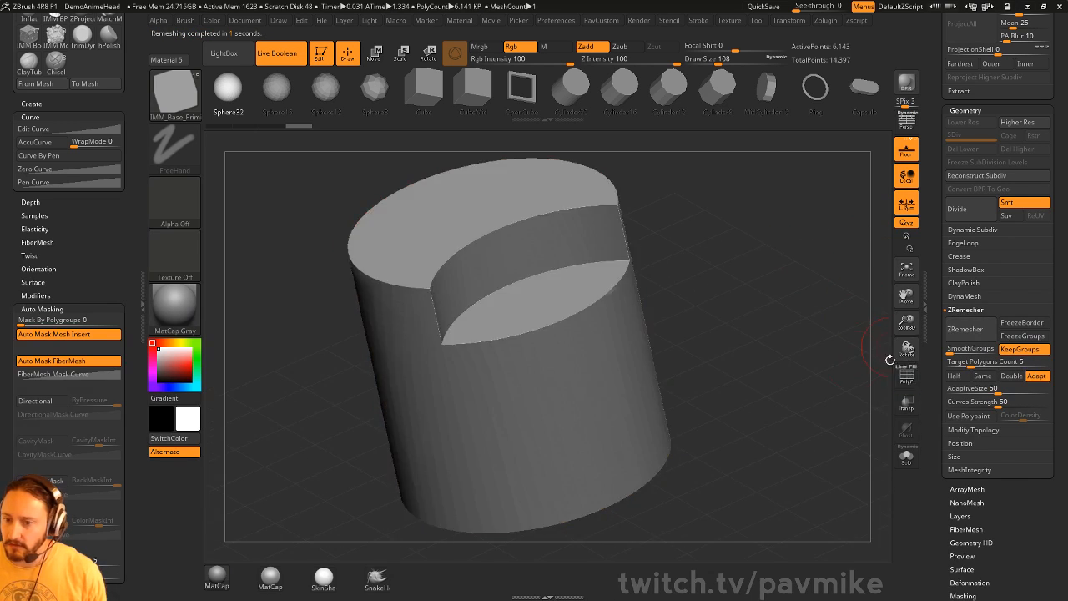
{"action": "mouse_move", "coordinate": [853, 359]}
{"action": "left_mouse_down"}
{"action": "mouse_move", "coordinate": [794, 359]}
{"action": "mouse_move", "coordinate": [870, 360]}
{"action": "mouse_move", "coordinate": [842, 367]}
{"action": "left_mouse_up"}
{"action": "left_click", "coordinate": [907, 376]}
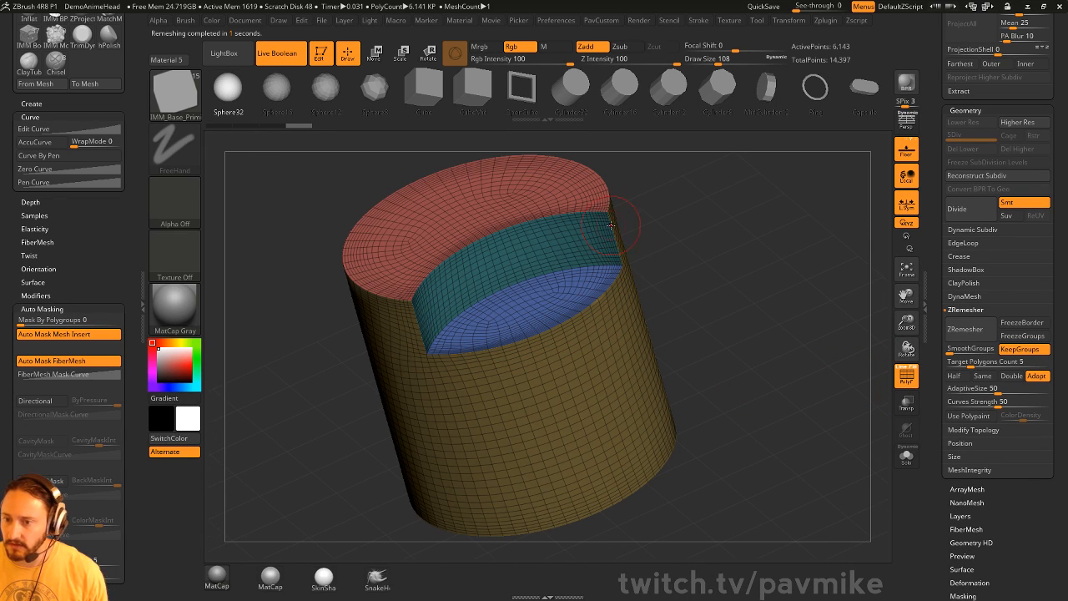
- Rerun ZRemesher at half target density with adaptive size 29
{"action": "left_click", "coordinate": [954, 376]}
{"action": "left_click", "coordinate": [964, 329]}
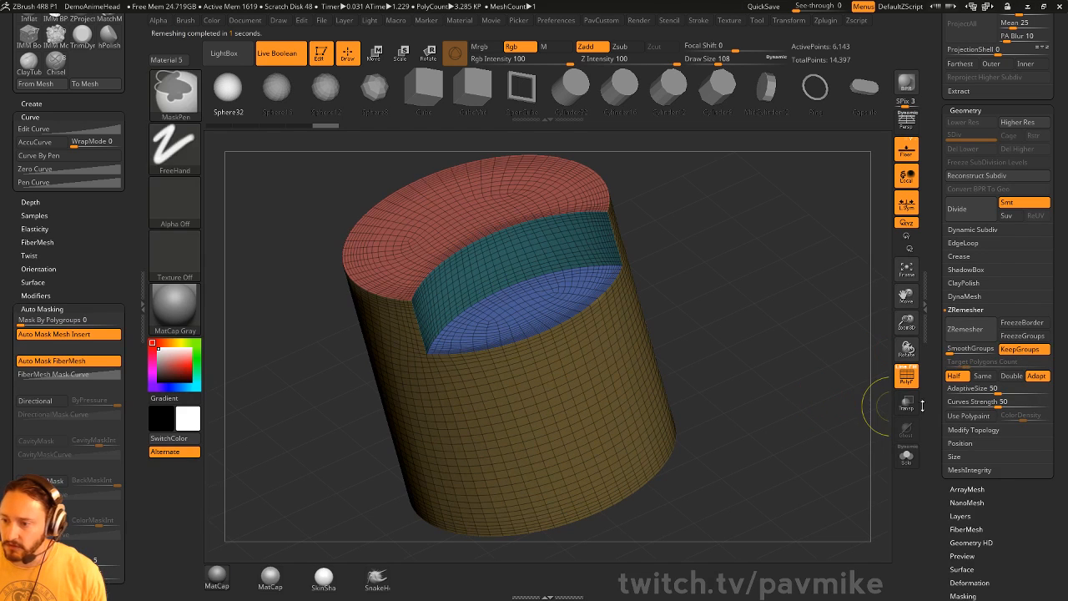
{"action": "left_click_drag", "start_coordinate": [985, 389], "coordinate": [973, 389]}
{"action": "left_click", "coordinate": [965, 329]}
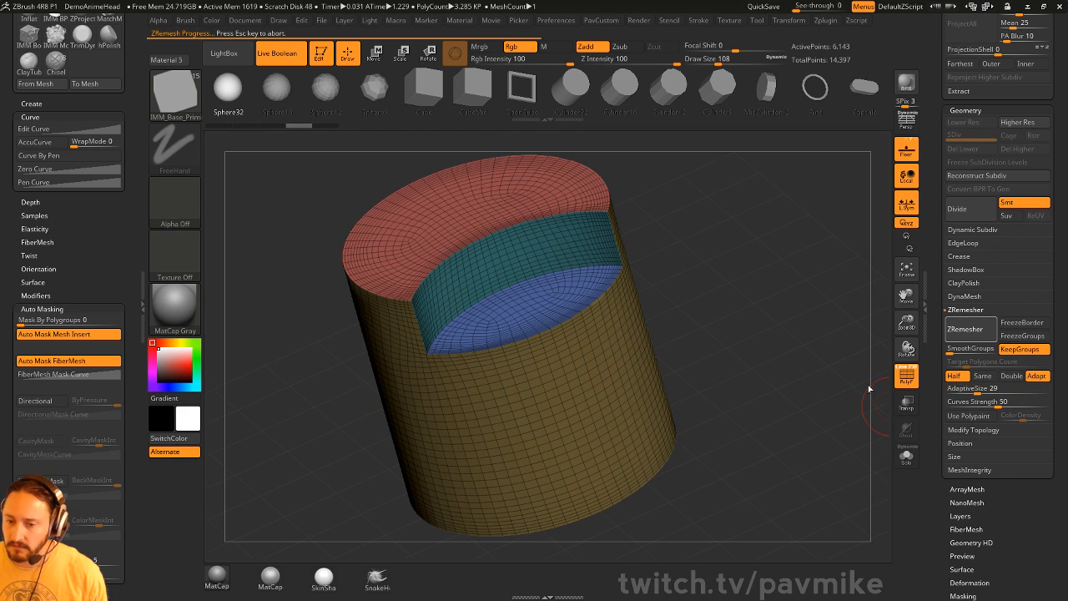
- Reframe the remeshed cylinder and dock the Tool palette so the Subtool list shows
{"action": "left_click_drag", "start_coordinate": [870, 391], "coordinate": [744, 250]}
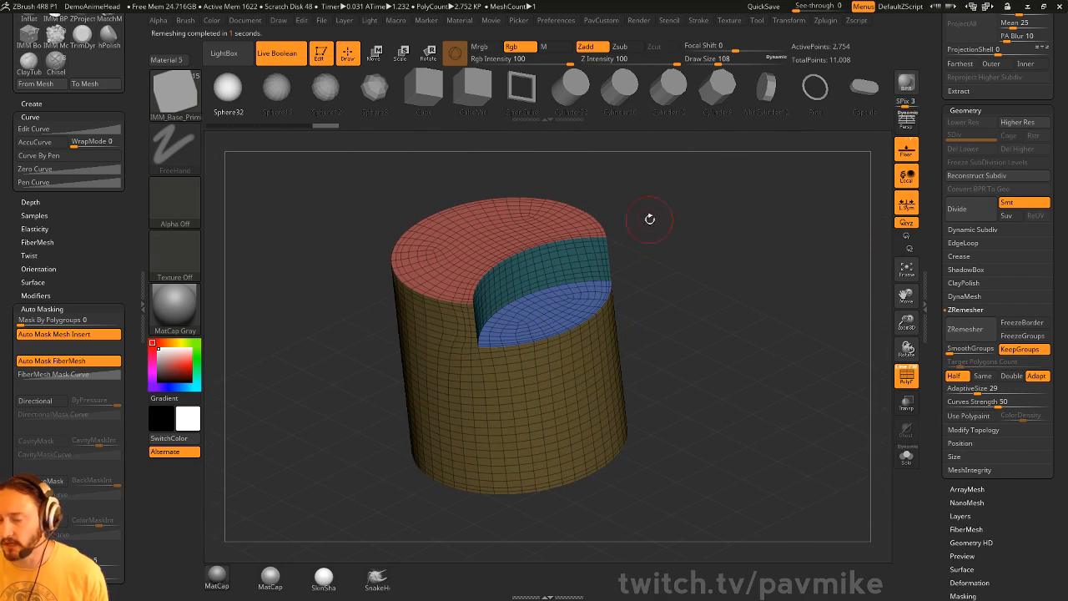
{"action": "left_click_drag", "start_coordinate": [650, 220], "coordinate": [693, 260], "text": "alt"}
{"action": "left_click_drag", "start_coordinate": [935, 289], "coordinate": [897, 533]}
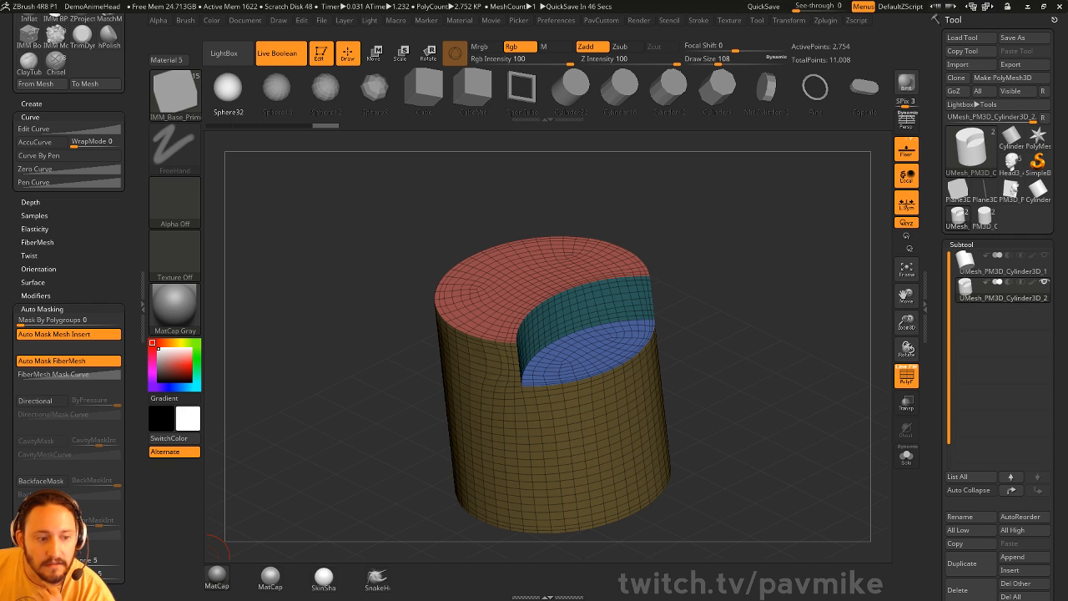
{"action": "left_click_drag", "start_coordinate": [797, 241], "coordinate": [722, 226]}
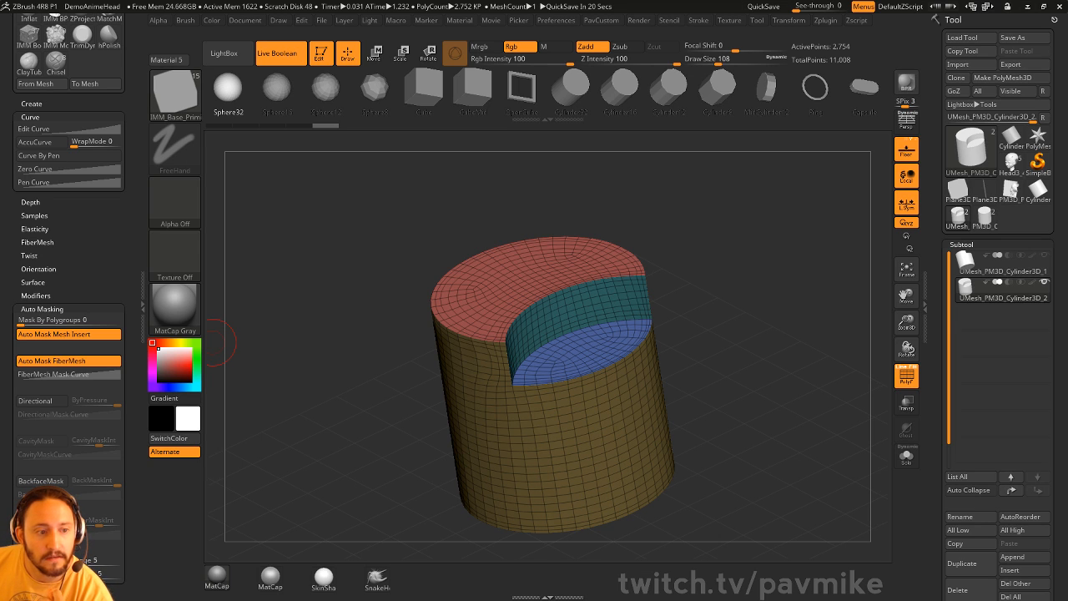
{"action": "key", "text": "2"}
{"action": "left_click_drag", "start_coordinate": [707, 221], "coordinate": [725, 208]}
{"action": "key", "text": "space"}
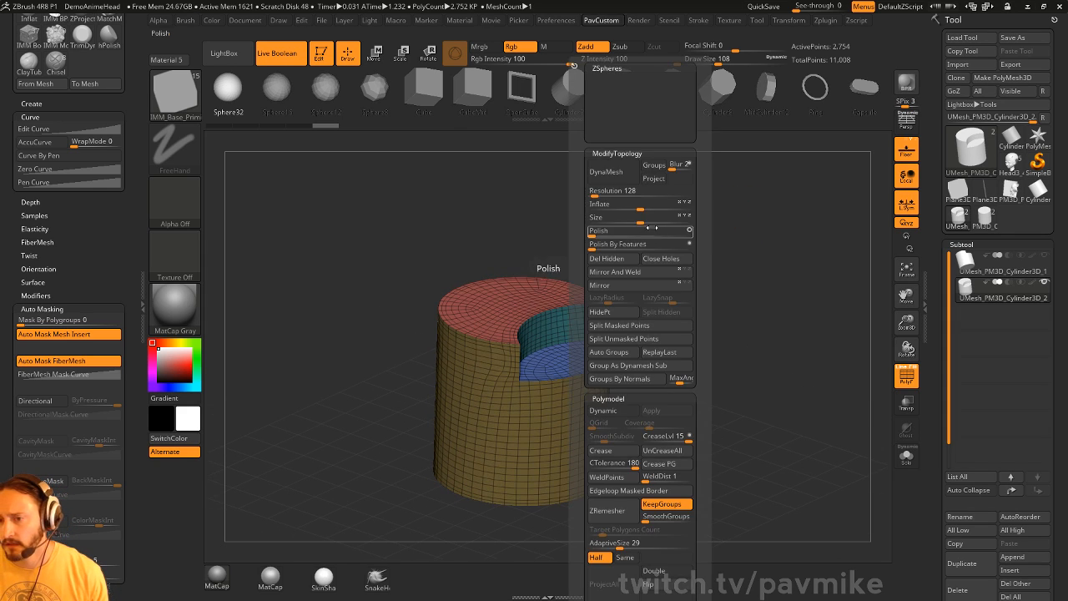
- In Preferences > Interface > IMM Viewer, toggle Auto Show/Hide and set Placement to 4
{"action": "left_click", "coordinate": [426, 88]}
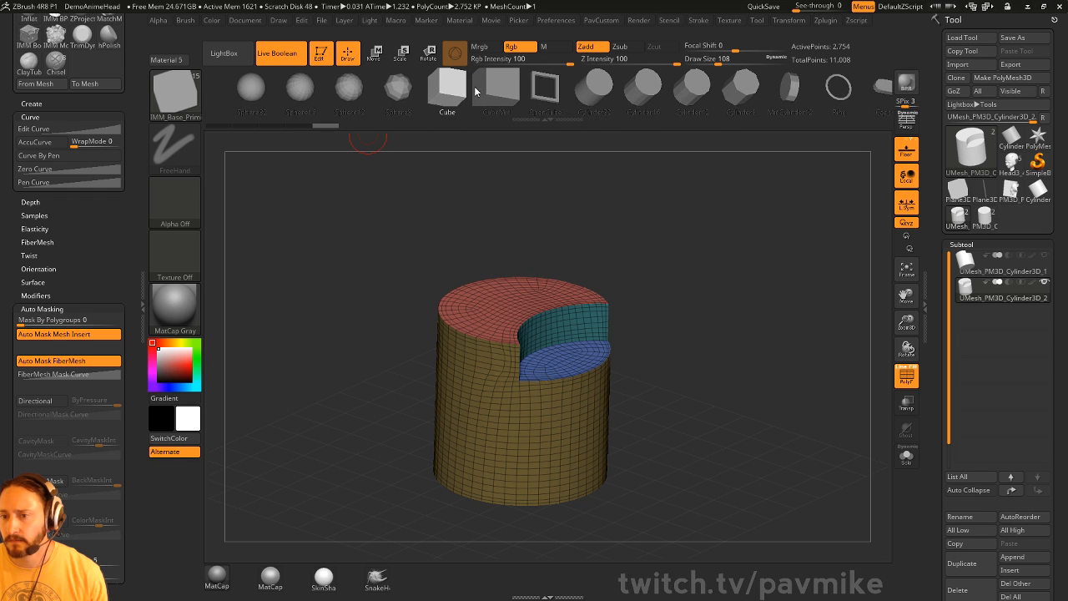
{"action": "left_click", "coordinate": [556, 20]}
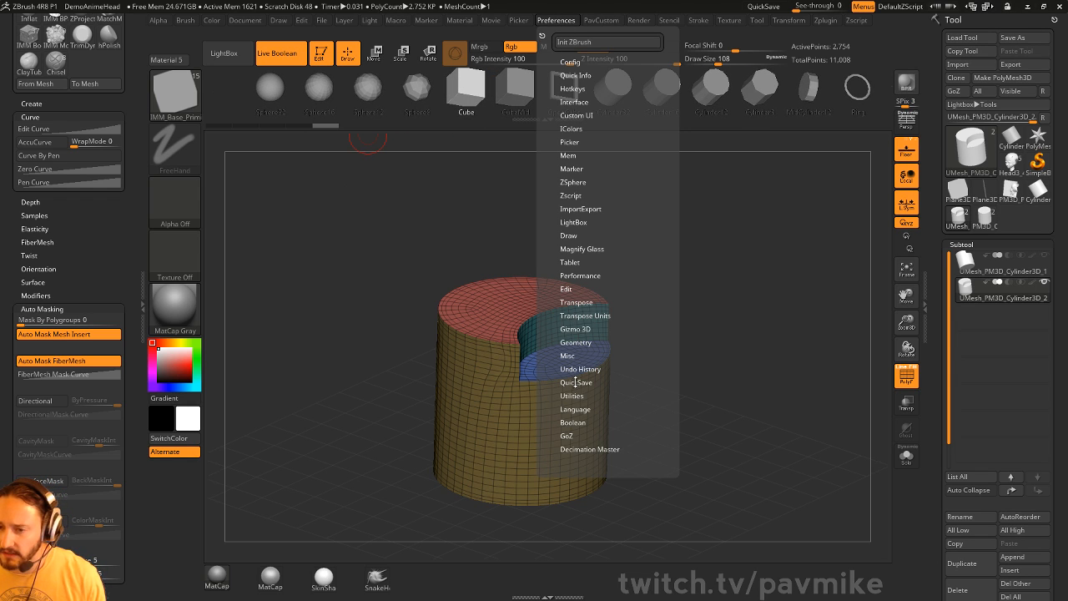
{"action": "key", "text": "shift"}
{"action": "left_click", "coordinate": [587, 102]}
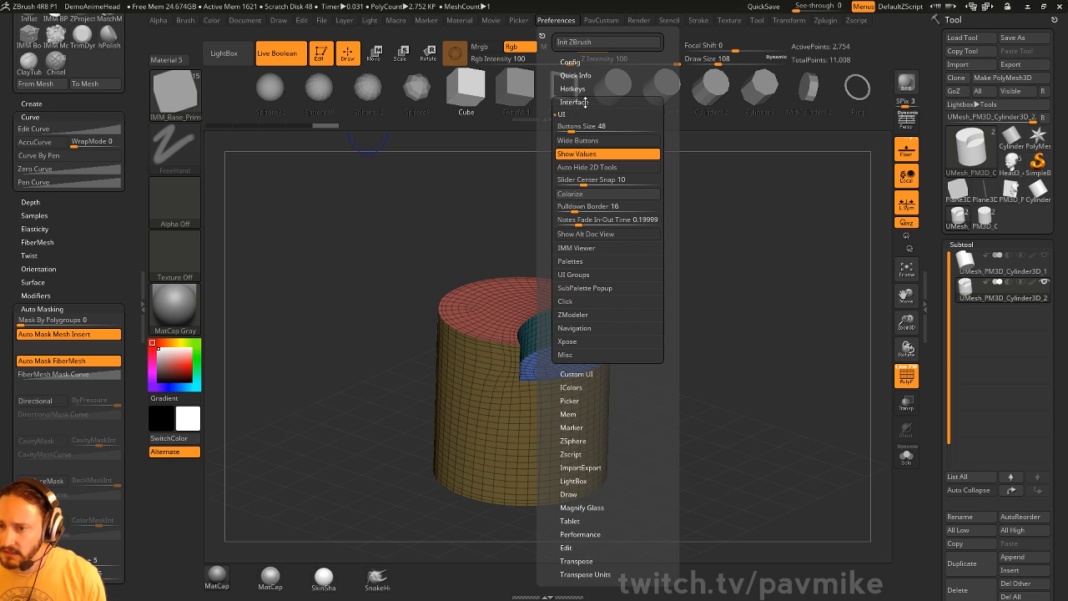
{"action": "key", "text": "shift"}
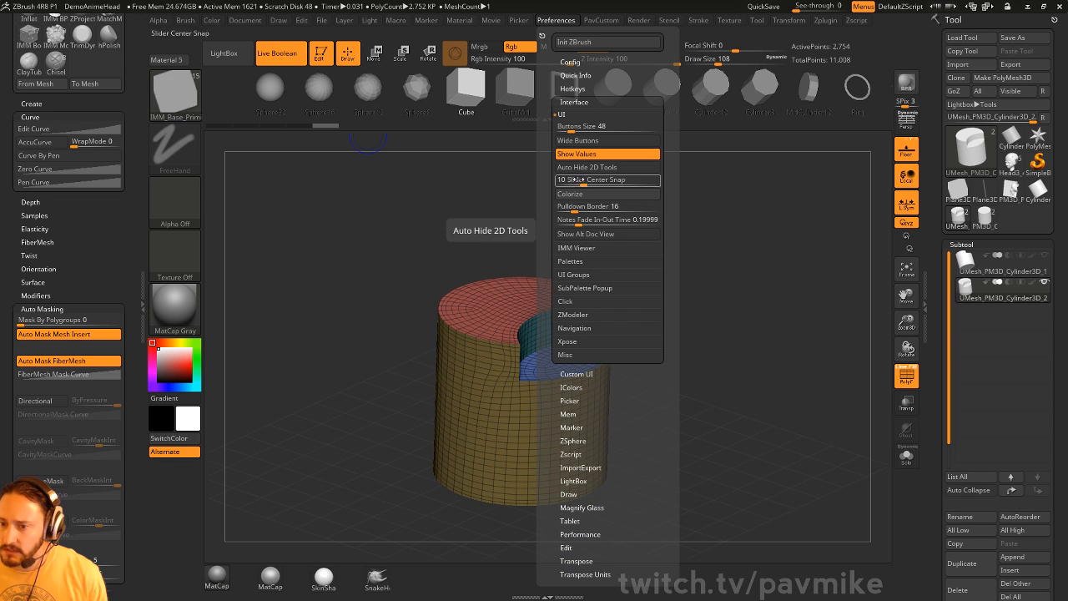
{"action": "key", "text": "shift"}
{"action": "left_click", "coordinate": [583, 247]}
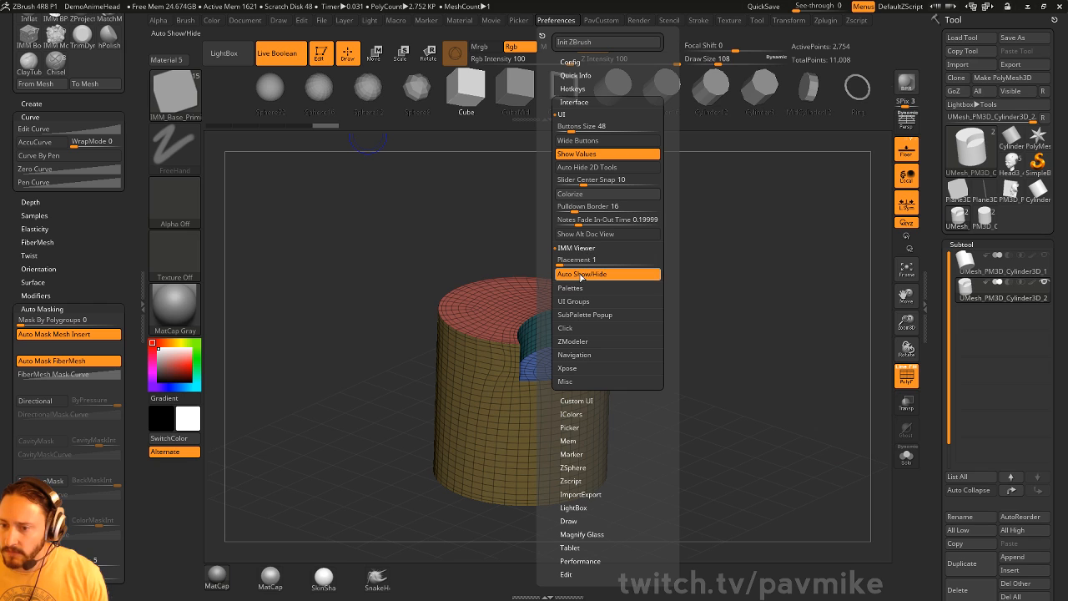
{"action": "left_click", "coordinate": [596, 276]}
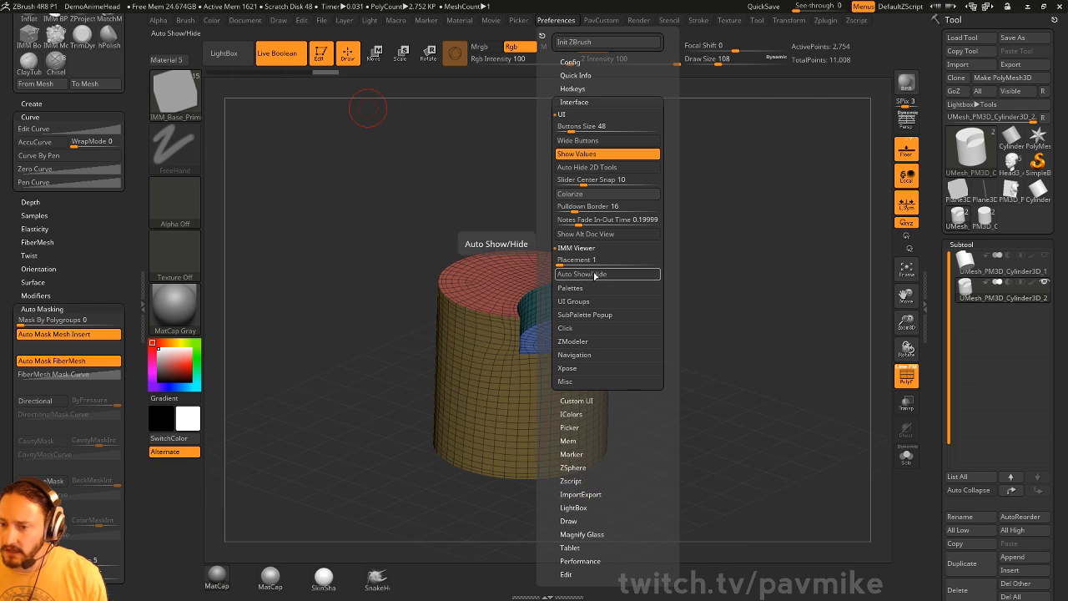
{"action": "left_click", "coordinate": [596, 275]}
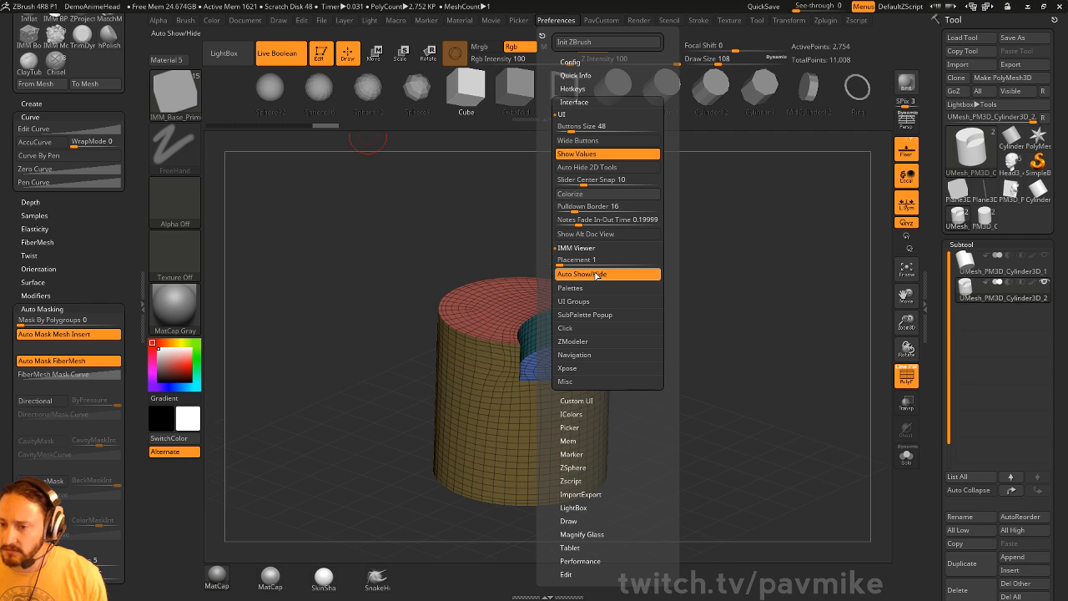
{"action": "left_click_drag", "start_coordinate": [582, 260], "coordinate": [557, 262]}
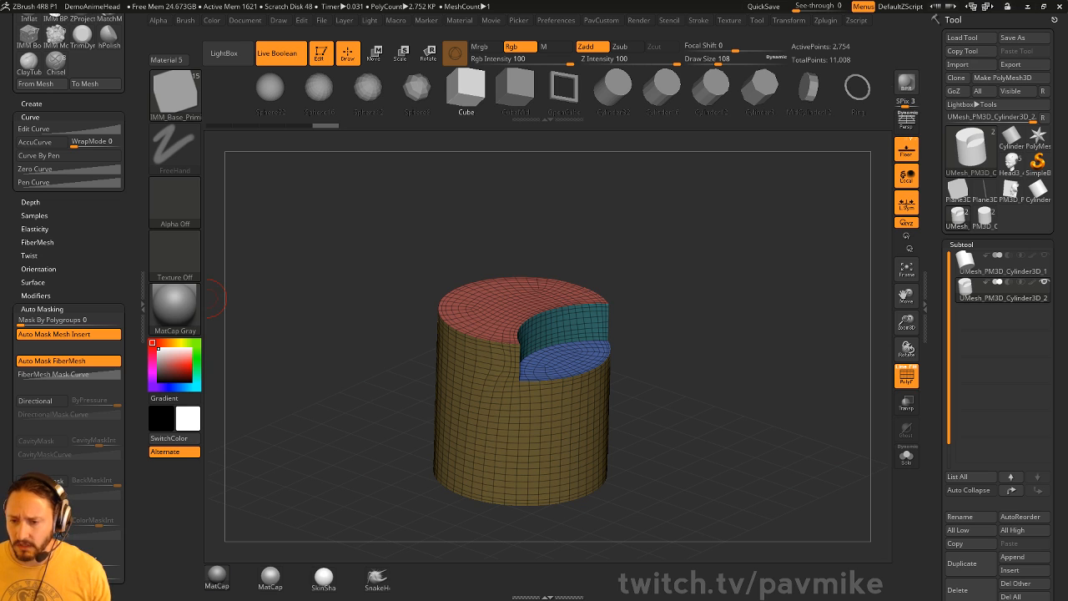
- Select the Standard brush (B, S, T) and reduce Draw Size from 108 to 87
{"action": "key", "text": "b"}
{"action": "key", "text": "s"}
{"action": "key", "text": "t"}
{"action": "mouse_move", "coordinate": [707, 230]}
{"action": "left_mouse_down"}
{"action": "mouse_move", "coordinate": [696, 212]}
{"action": "mouse_move", "coordinate": [721, 208]}
{"action": "mouse_move", "coordinate": [720, 229]}
{"action": "left_mouse_up"}
{"action": "key", "text": "s"}
{"action": "key", "text": "s"}
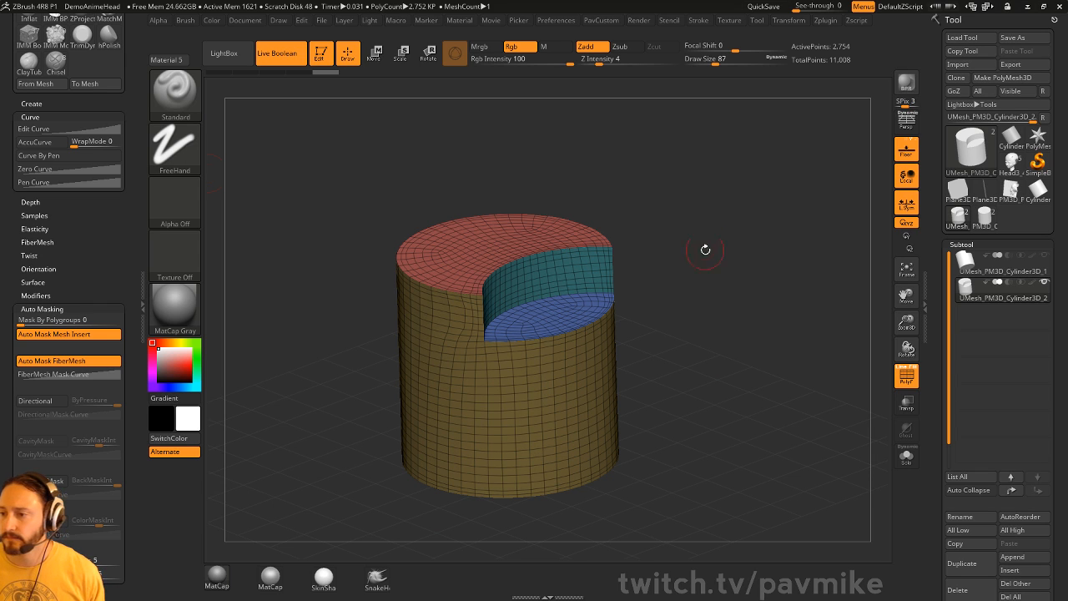
- Turn off Live Boolean and Edit, clear the canvas, and draw the Head3_4 head model
{"action": "left_click", "coordinate": [288, 59]}
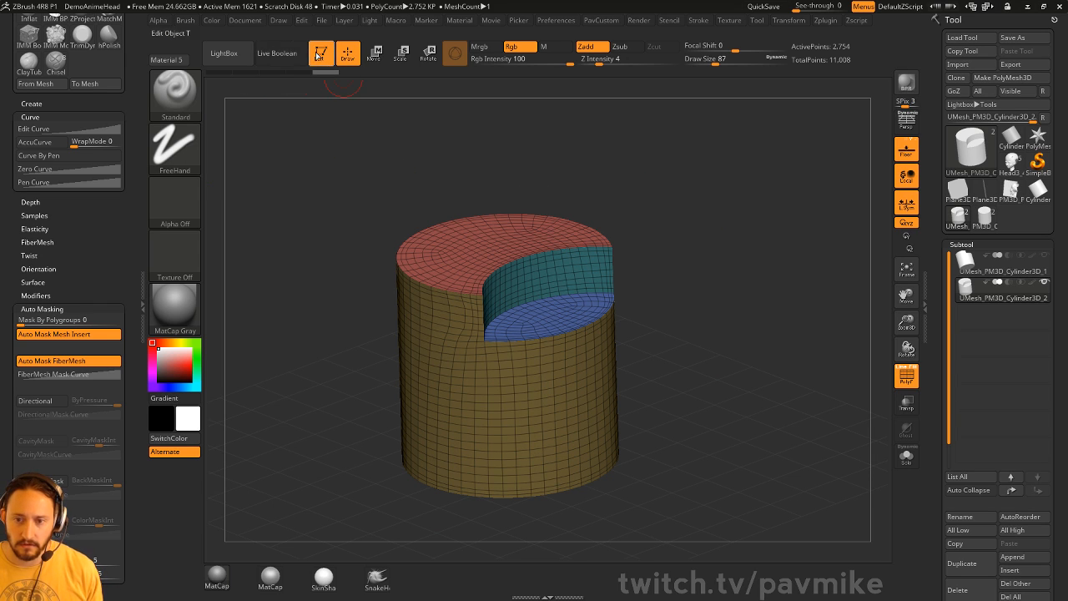
{"action": "left_click", "coordinate": [321, 55]}
{"action": "key", "text": "ctrl+n"}
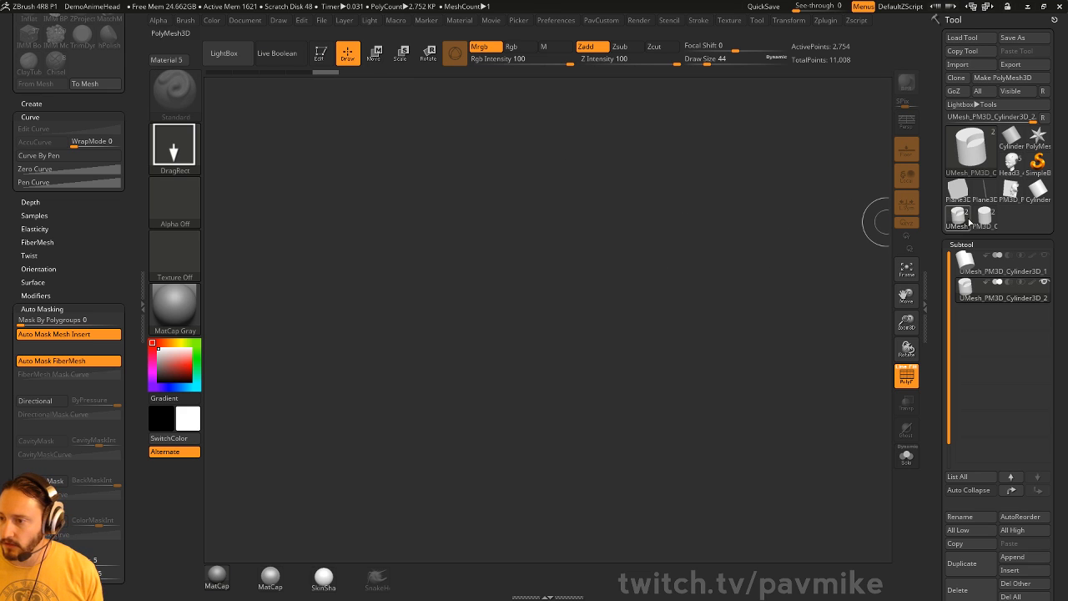
{"action": "left_click", "coordinate": [1013, 165]}
{"action": "left_click_drag", "start_coordinate": [498, 378], "coordinate": [525, 467]}
- Put the head in Edit mode with the overlay hidden, framed in three-quarter view
{"action": "left_click", "coordinate": [322, 55]}
{"action": "left_click", "coordinate": [904, 374]}
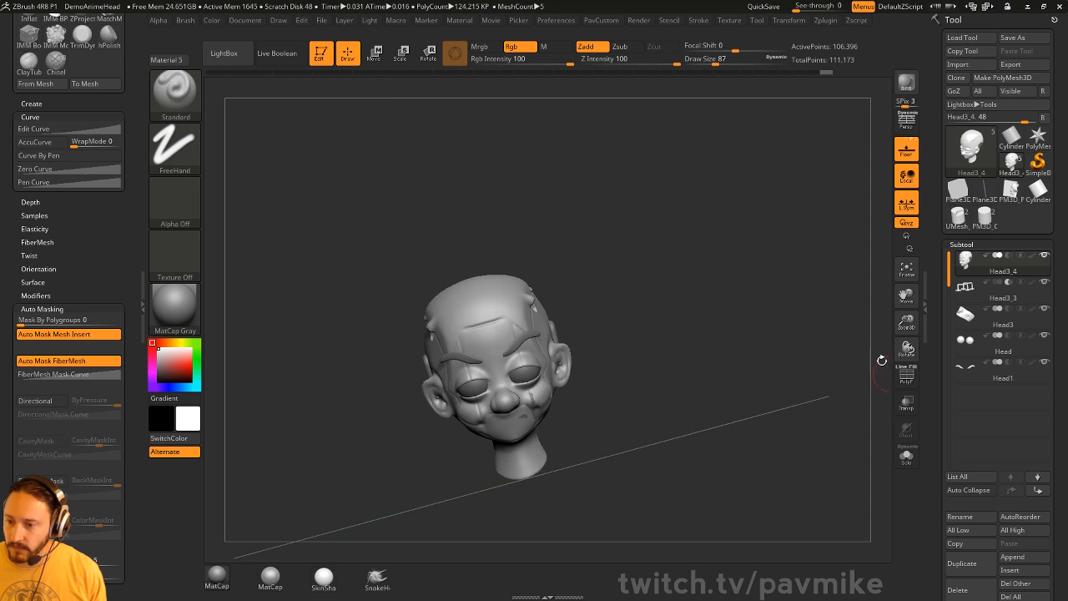
{"action": "left_click_drag", "start_coordinate": [822, 354], "coordinate": [788, 320], "text": "shift"}
{"action": "left_click_drag", "start_coordinate": [744, 279], "coordinate": [794, 314]}
- Delete the Head3 subtool and select Head3_4 in front view
{"action": "left_click", "coordinate": [1007, 324]}
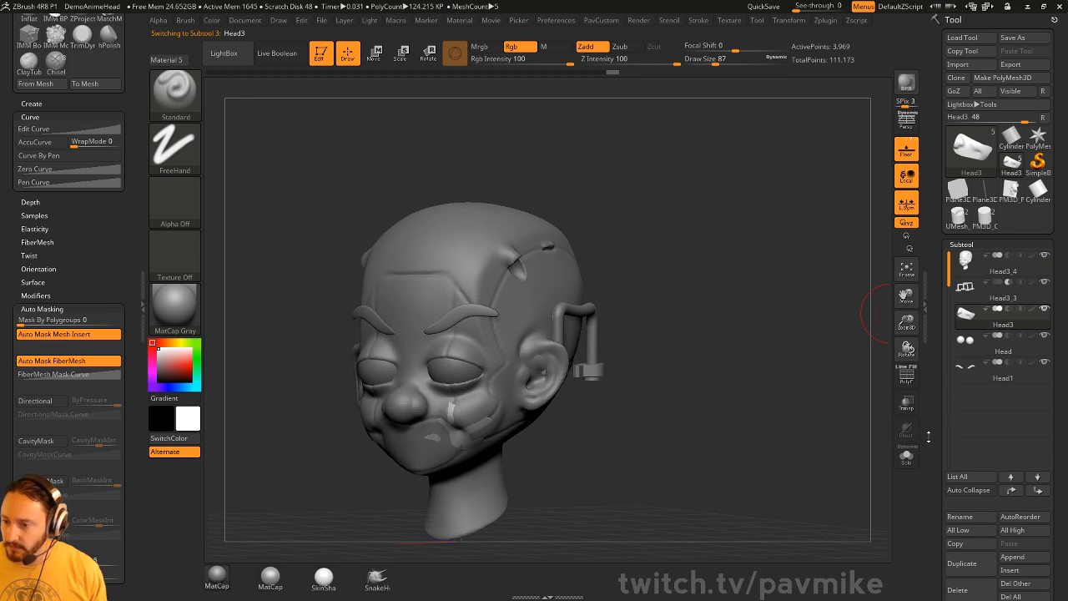
{"action": "left_click_drag", "start_coordinate": [930, 440], "coordinate": [932, 396]}
{"action": "left_click", "coordinate": [965, 540]}
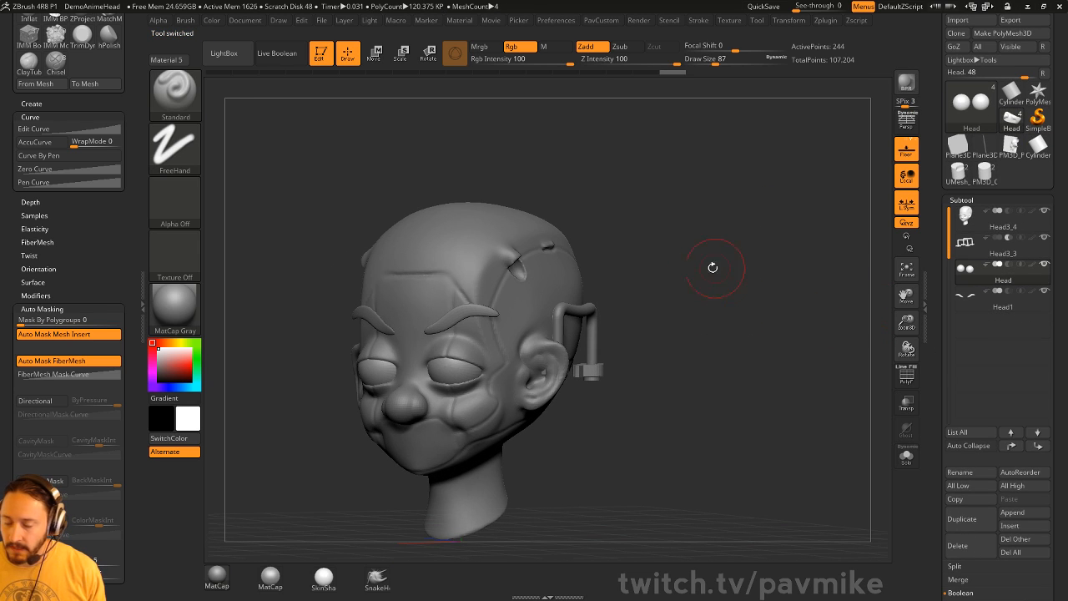
{"action": "key", "text": "["}
{"action": "key", "text": "["}
{"action": "left_click", "coordinate": [544, 302], "text": "alt"}
{"action": "left_click_drag", "start_coordinate": [650, 263], "coordinate": [696, 266], "text": "shift"}
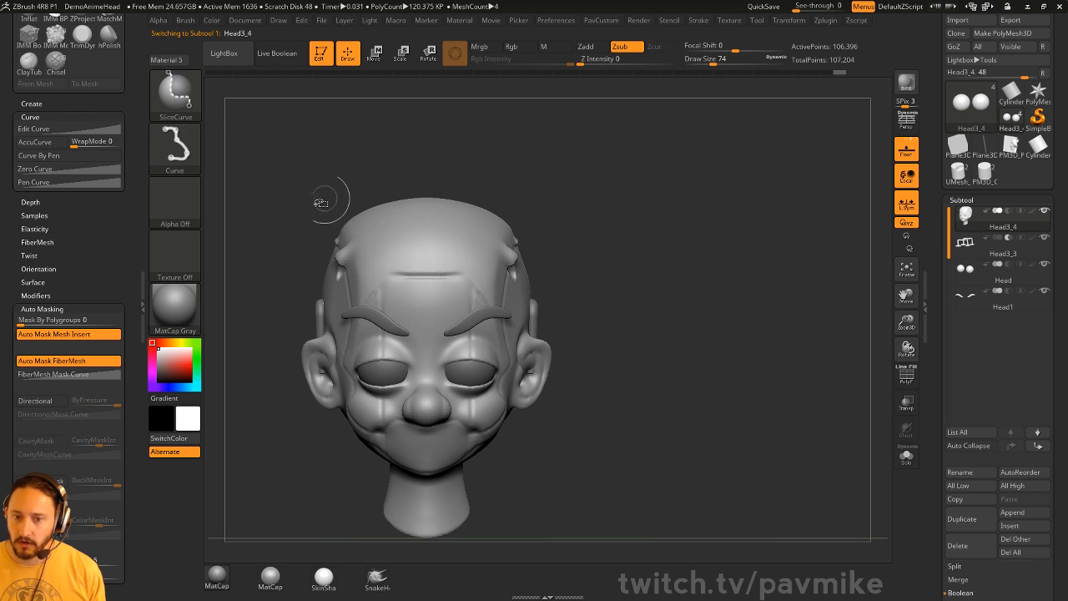
- Pick the ClipCurve brush, solo Head3_4, and clip part of the head along a curve
{"action": "left_click", "coordinate": [176, 95], "text": "ctrl+shift"}
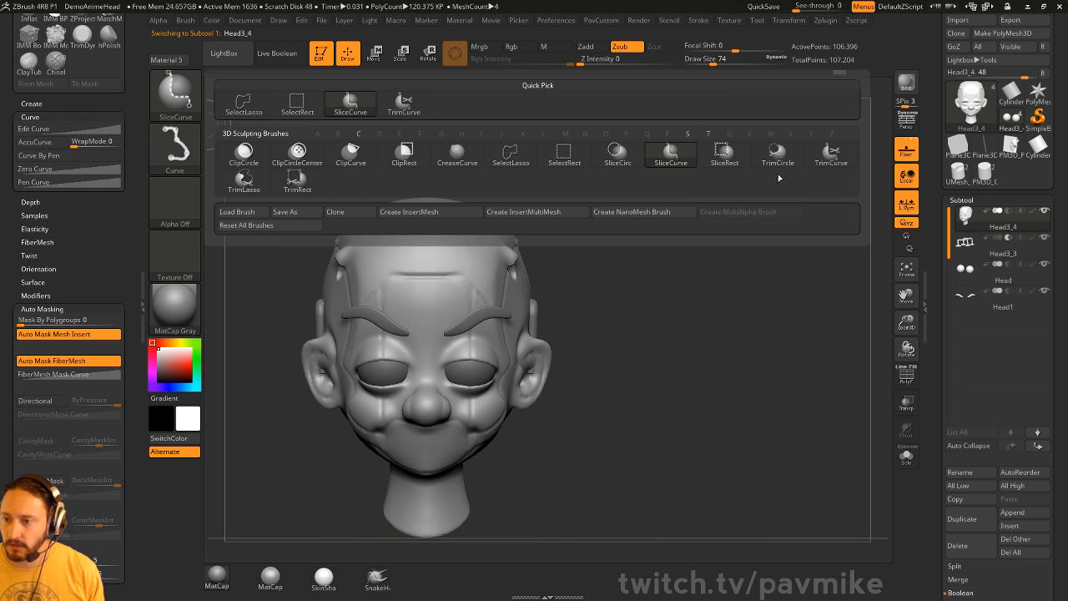
{"action": "left_click", "coordinate": [365, 167], "text": "ctrl+shift"}
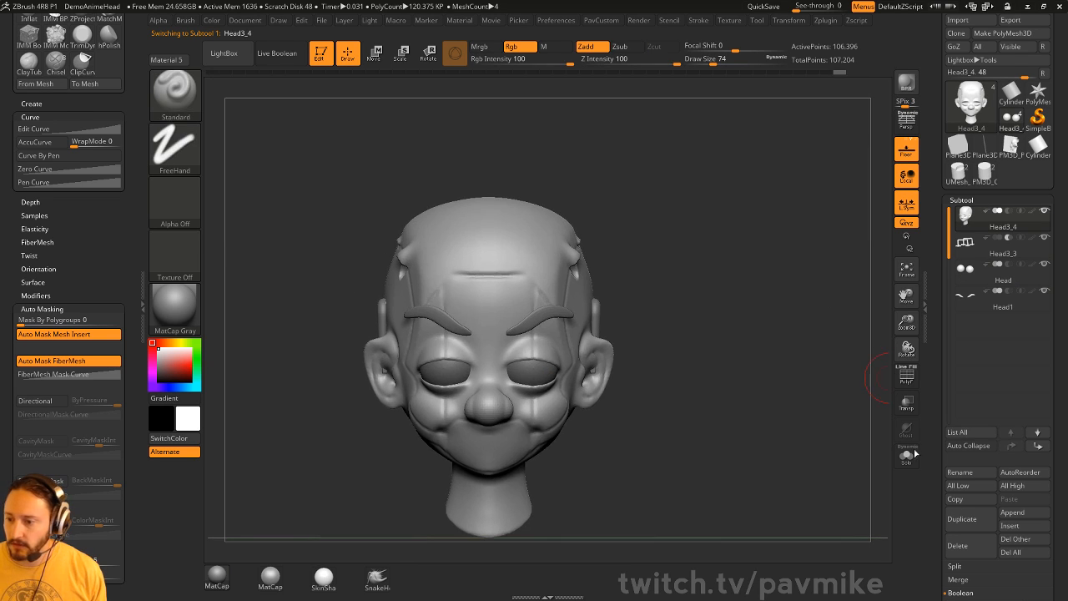
{"action": "left_click", "coordinate": [906, 455]}
{"action": "mouse_move", "coordinate": [247, 330]}
{"action": "left_mouse_down", "text": "ctrl+shift"}
{"action": "mouse_move", "coordinate": [838, 332]}
{"action": "mouse_move", "coordinate": [658, 259]}
{"action": "mouse_move", "coordinate": [658, 305]}
{"action": "mouse_move", "coordinate": [722, 346]}
{"action": "mouse_move", "coordinate": [731, 202]}
{"action": "mouse_move", "coordinate": [789, 265]}
{"action": "mouse_move", "coordinate": [715, 284]}
{"action": "left_mouse_up", "text": "ctrl+shift"}
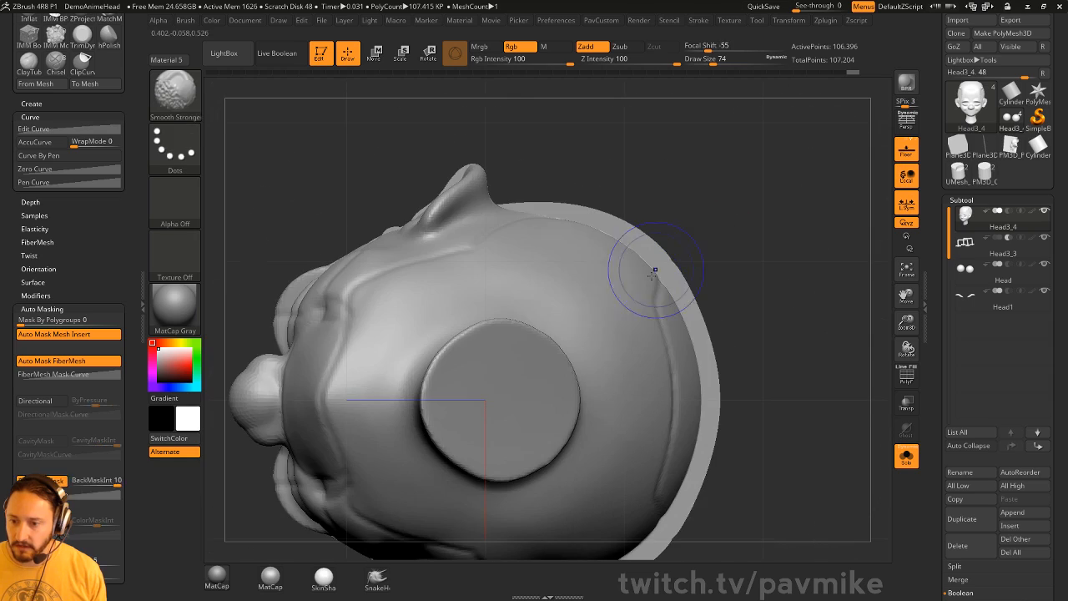
- Inspect the clipped head from above, remesh it, then undo the remesh and clip
{"action": "key", "text": "shift+f"}
{"action": "left_click_drag", "start_coordinate": [777, 229], "coordinate": [816, 329]}
{"action": "left_click_drag", "start_coordinate": [803, 368], "coordinate": [728, 290]}
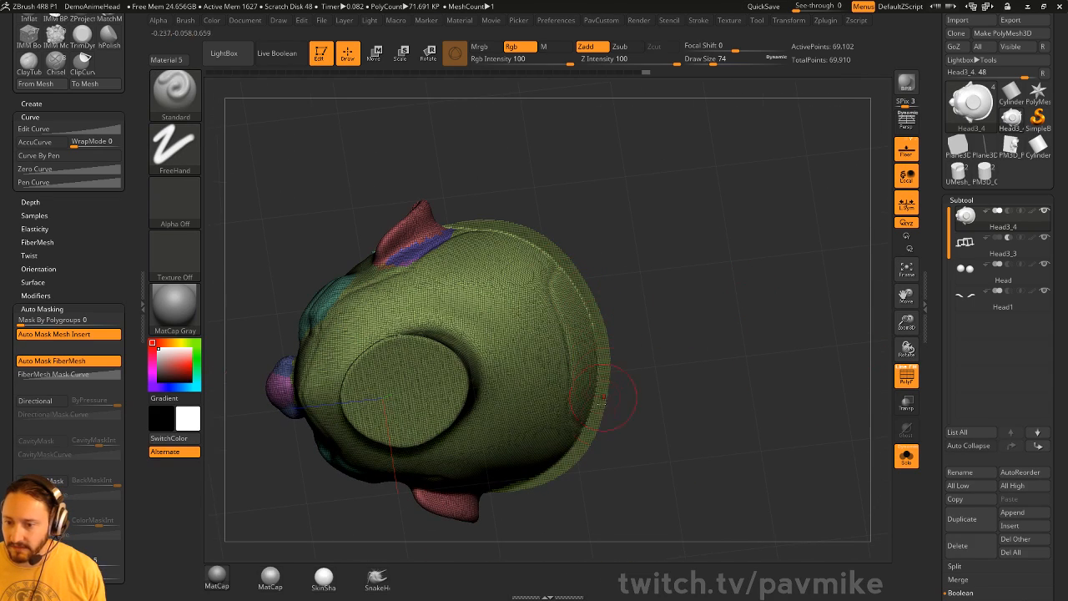
{"action": "left_click_drag", "start_coordinate": [659, 197], "coordinate": [726, 267]}
{"action": "key", "text": "ctrl+z"}
- Reframe the head front-on with the wireframe hidden and bring up the clipping brushes
{"action": "left_click", "coordinate": [906, 376]}
{"action": "left_click_drag", "start_coordinate": [733, 335], "coordinate": [782, 348], "text": "shift"}
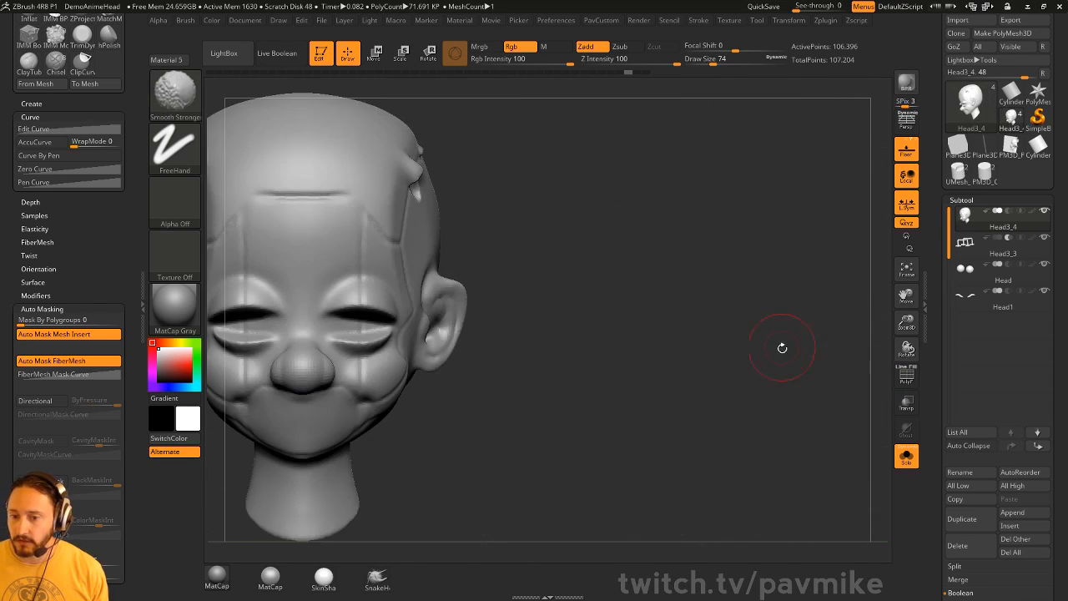
{"action": "key", "text": "f"}
{"action": "left_click", "coordinate": [181, 98], "text": "ctrl+shift"}
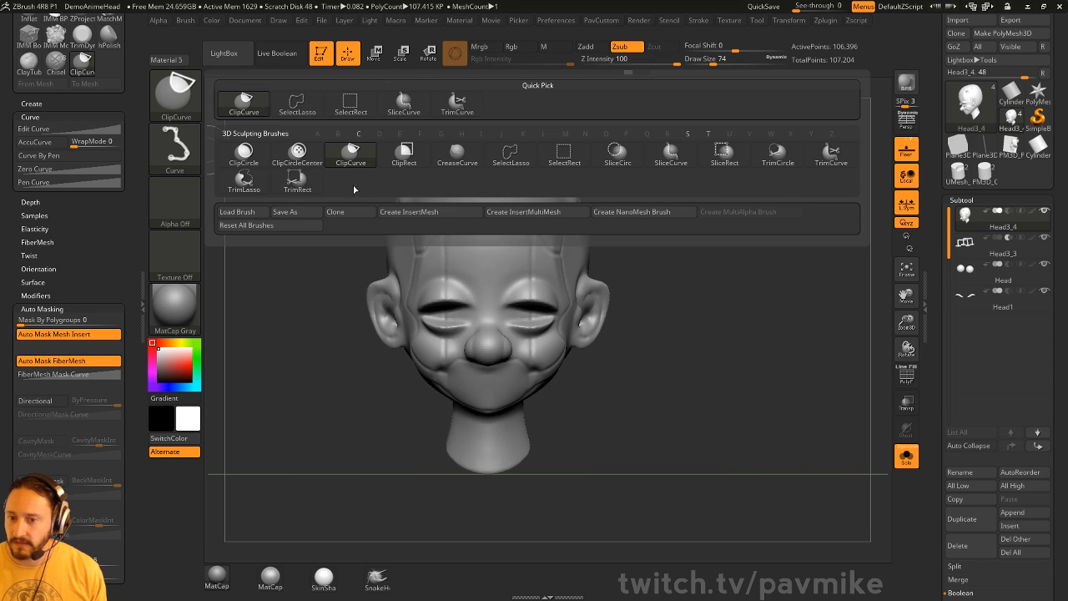
- Trim away the top of the head with TrimCurve and orbit to inspect the cut
{"action": "left_click", "coordinate": [829, 157]}
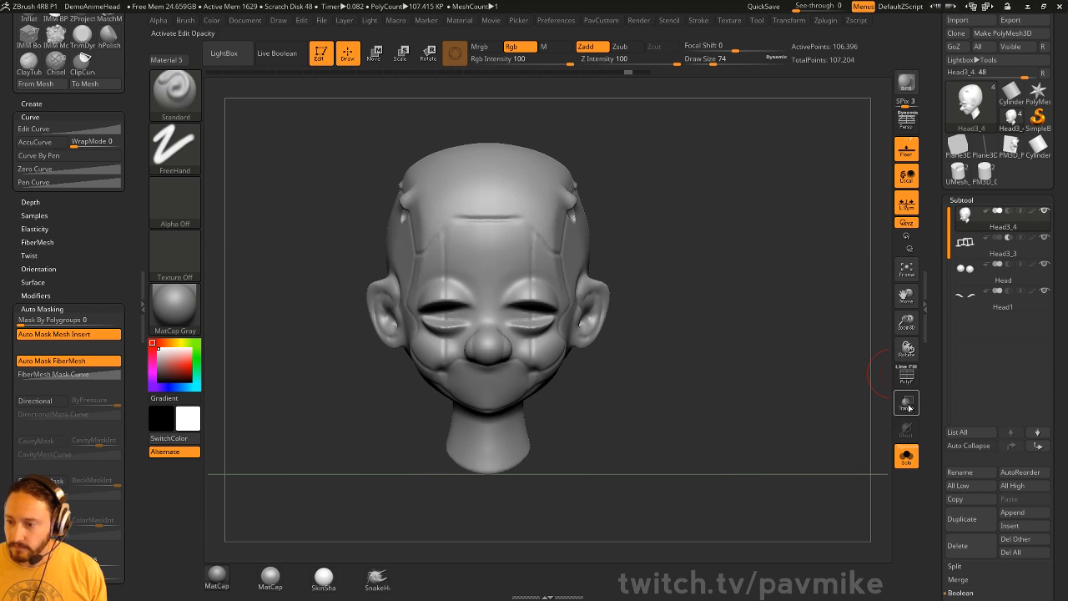
{"action": "left_click", "coordinate": [905, 375]}
{"action": "left_click", "coordinate": [905, 376]}
{"action": "left_click_drag", "start_coordinate": [231, 302], "coordinate": [855, 292], "text": "ctrl+shift"}
{"action": "left_click_drag", "start_coordinate": [351, 331], "coordinate": [722, 309]}
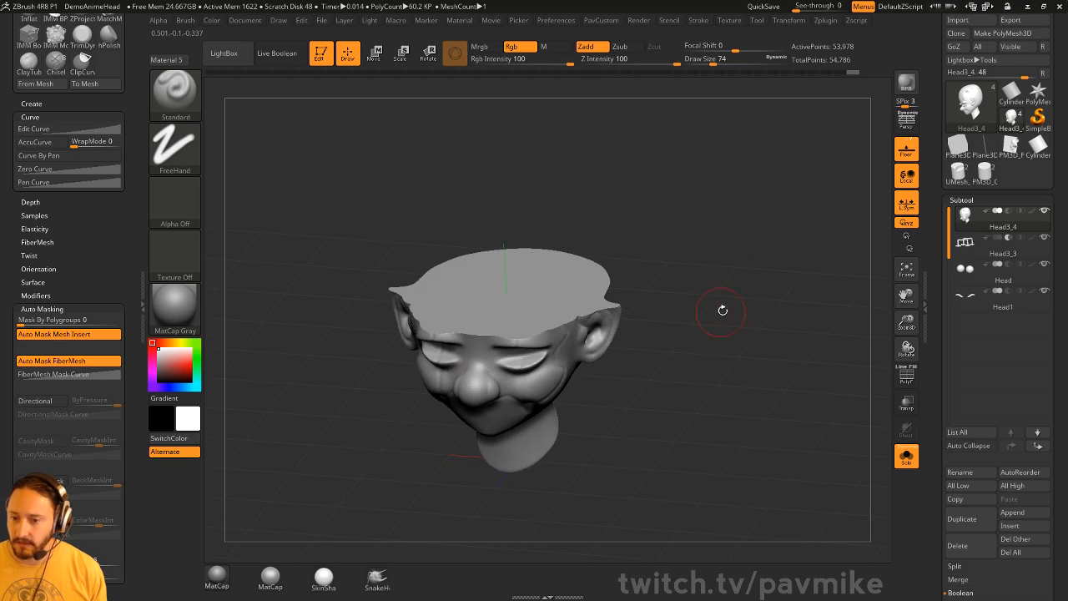
{"action": "left_click", "coordinate": [908, 375]}
{"action": "mouse_move", "coordinate": [840, 375]}
{"action": "left_mouse_down"}
{"action": "mouse_move", "coordinate": [798, 327]}
{"action": "mouse_move", "coordinate": [728, 173]}
{"action": "mouse_move", "coordinate": [782, 274]}
{"action": "left_mouse_up"}
- Try a horizontal SliceCurve cut, undo it, and make the head a single polygroup
{"action": "key", "text": "ctrl+shift"}
{"action": "left_click", "coordinate": [178, 119]}
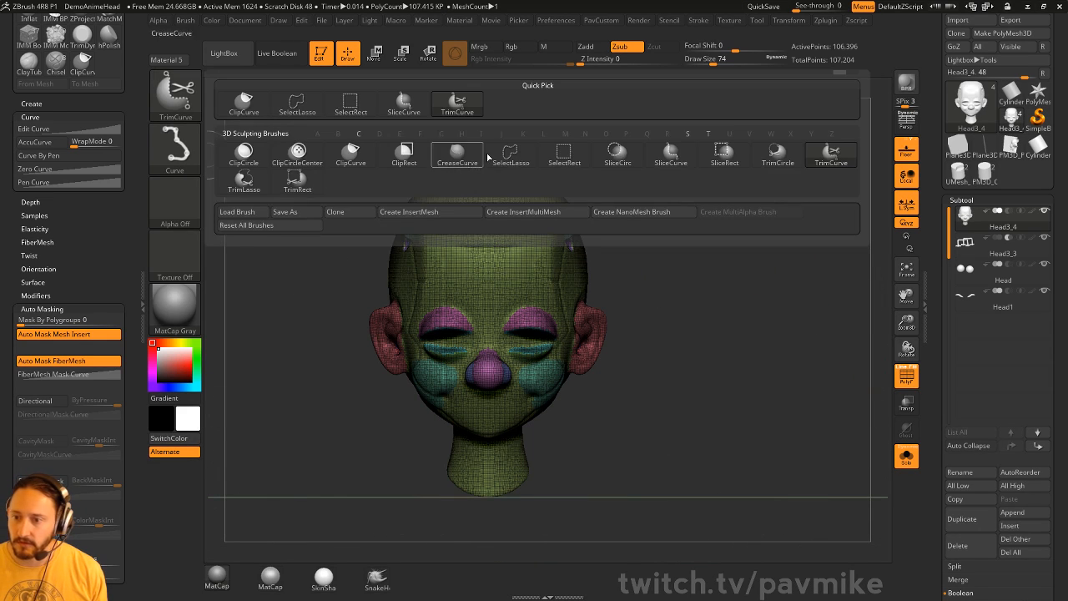
{"action": "left_click", "coordinate": [665, 170]}
{"action": "left_click_drag", "start_coordinate": [326, 271], "coordinate": [841, 272], "text": "ctrl+shift"}
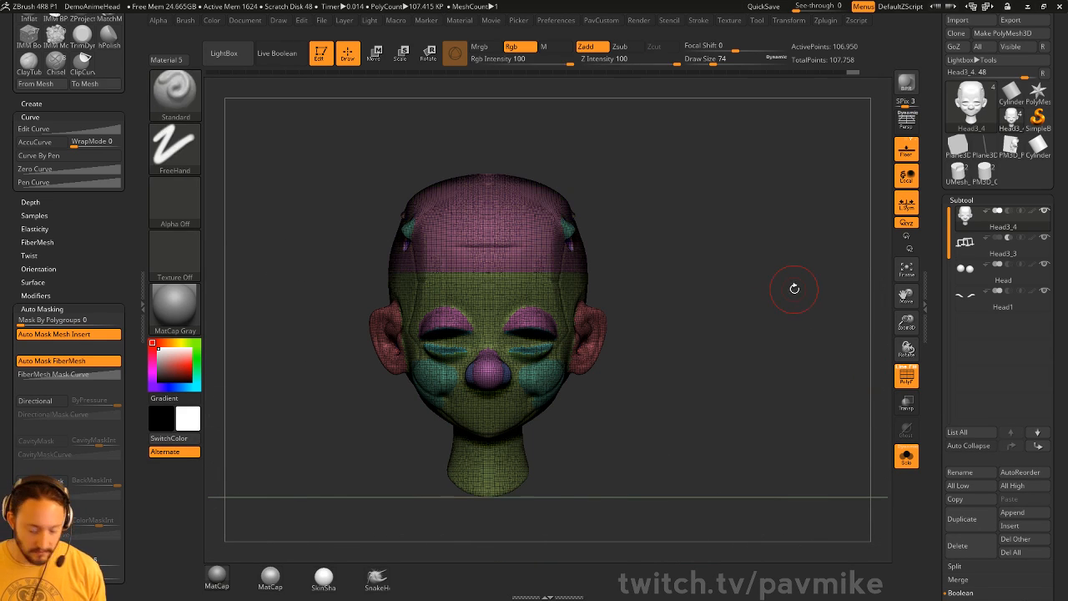
{"action": "key", "text": "ctrl+z"}
{"action": "key", "text": "ctrl+w"}
- Slice the top of the head into its own polygroup and hide it with SelectRect
{"action": "left_click_drag", "start_coordinate": [287, 333], "coordinate": [822, 333], "text": "ctrl+shift"}
{"action": "left_click", "coordinate": [176, 95], "text": "ctrl+shift"}
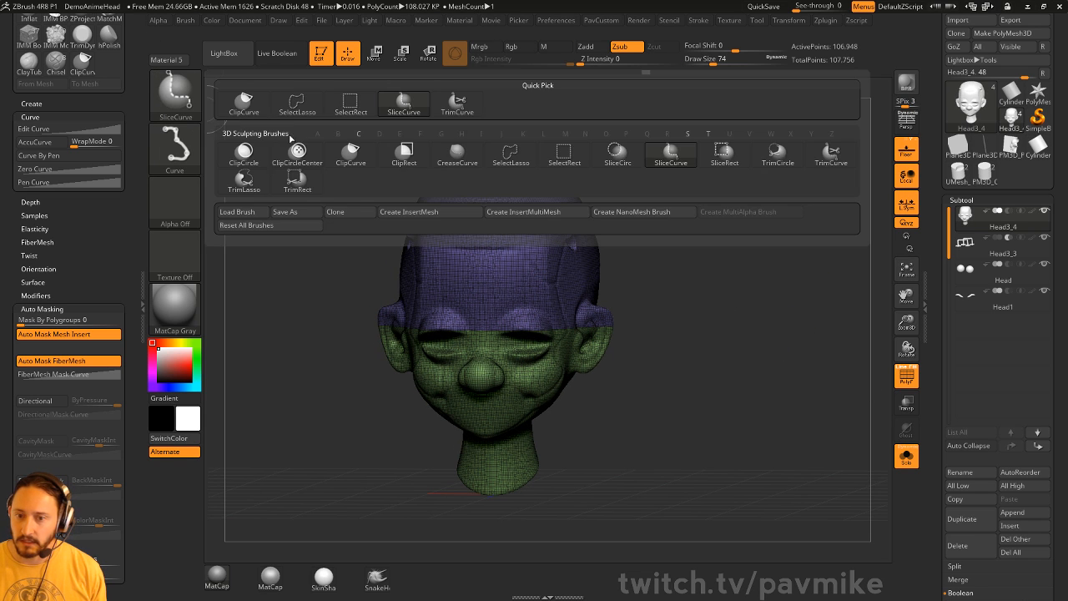
{"action": "left_click", "coordinate": [348, 106], "text": "ctrl+shift"}
{"action": "left_click", "coordinate": [499, 238], "text": "ctrl+shift"}
{"action": "left_click_drag", "start_coordinate": [761, 219], "coordinate": [810, 267], "text": "ctrl+shift"}
- Delete the hidden top, close the holes, and orbit to check the capped cut
{"action": "key", "text": "space"}
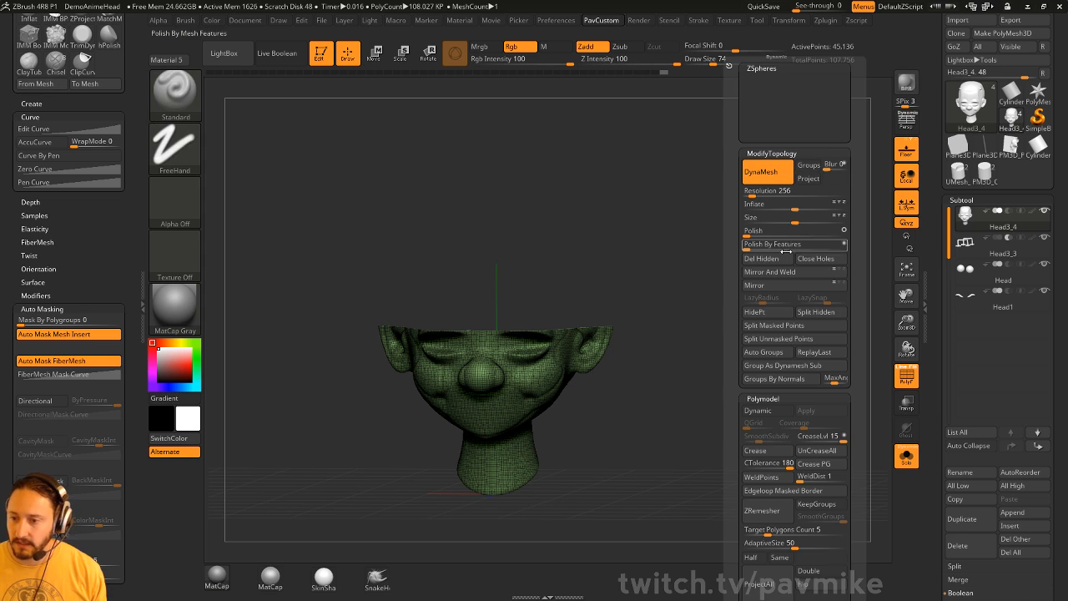
{"action": "left_click", "coordinate": [779, 259]}
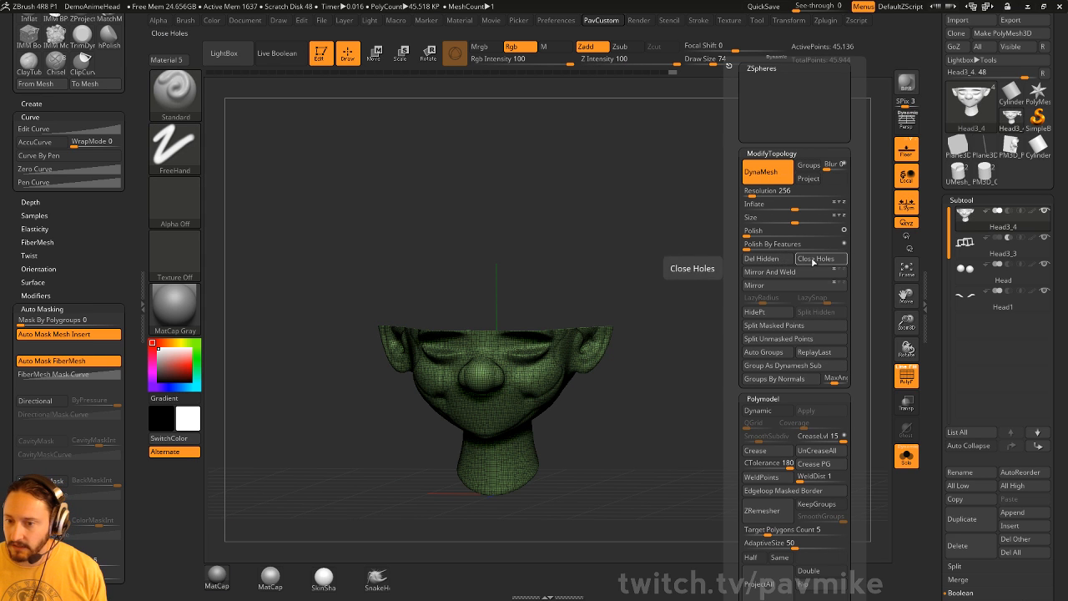
{"action": "left_click", "coordinate": [813, 259]}
{"action": "left_click_drag", "start_coordinate": [818, 262], "coordinate": [819, 217]}
{"action": "left_click_drag", "start_coordinate": [778, 287], "coordinate": [646, 204]}
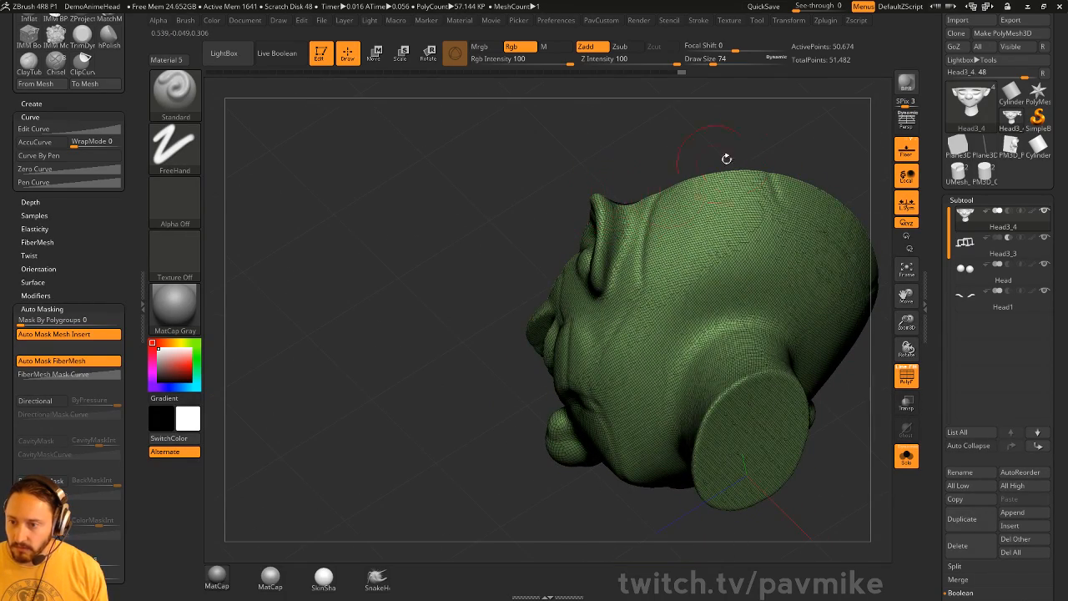
{"action": "mouse_move", "coordinate": [726, 159]}
{"action": "left_mouse_down"}
{"action": "mouse_move", "coordinate": [797, 172]}
{"action": "mouse_move", "coordinate": [751, 231]}
{"action": "mouse_move", "coordinate": [722, 242]}
{"action": "mouse_move", "coordinate": [789, 247]}
{"action": "left_mouse_up"}
- Enable DynaMesh Groups and slice the head across at eye level with SliceCurve
{"action": "left_click", "coordinate": [602, 20]}
{"action": "left_click", "coordinate": [689, 165]}
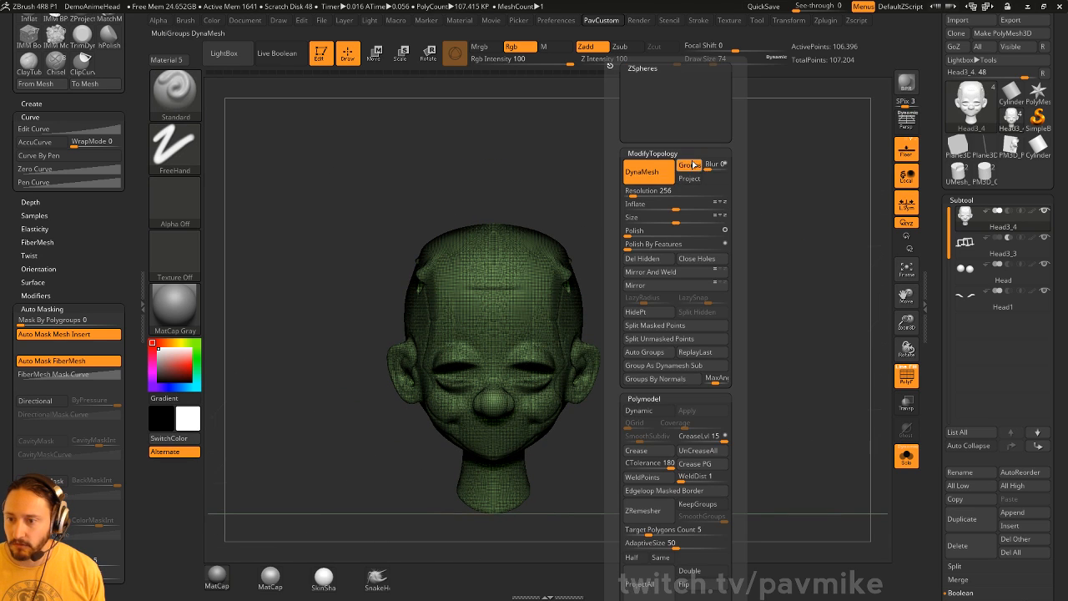
{"action": "left_click", "coordinate": [176, 95], "text": "ctrl+shift"}
{"action": "left_click", "coordinate": [404, 104]}
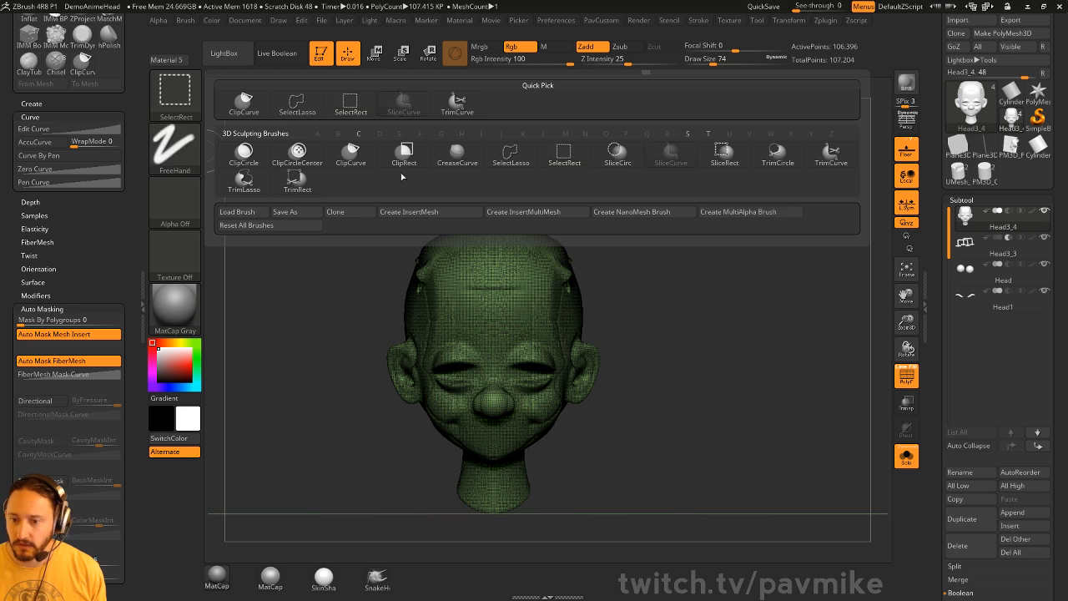
{"action": "mouse_move", "coordinate": [270, 292]}
{"action": "left_mouse_down", "text": "ctrl+shift"}
{"action": "mouse_move", "coordinate": [801, 275]}
{"action": "mouse_move", "coordinate": [844, 359]}
{"action": "left_mouse_up", "text": "ctrl+shift"}
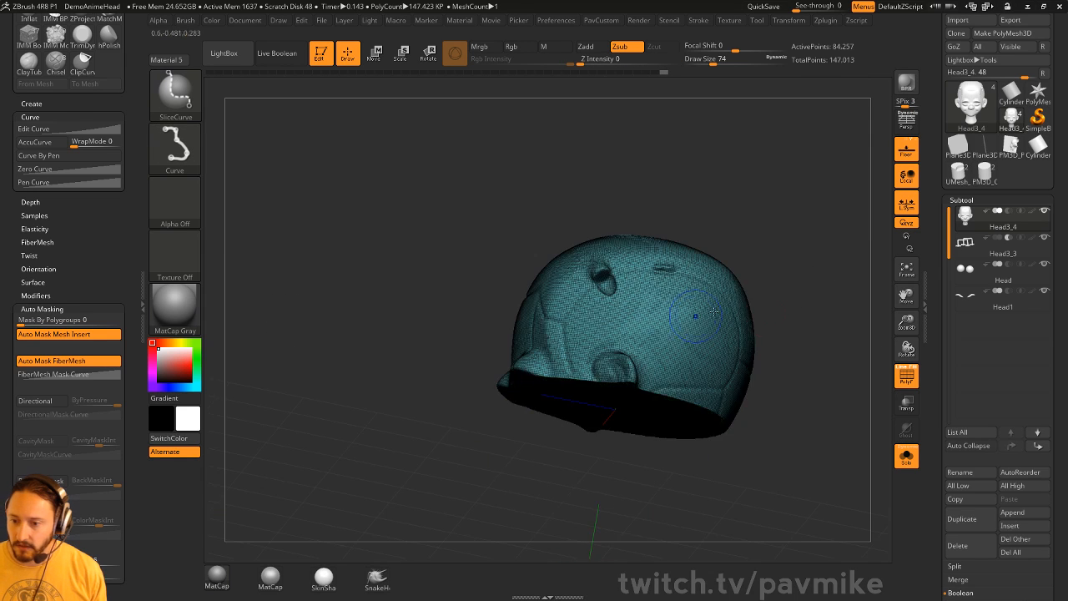
{"action": "mouse_move", "coordinate": [831, 321]}
{"action": "left_mouse_down"}
{"action": "mouse_move", "coordinate": [816, 237]}
{"action": "mouse_move", "coordinate": [843, 232]}
{"action": "mouse_move", "coordinate": [835, 317]}
{"action": "left_mouse_up"}
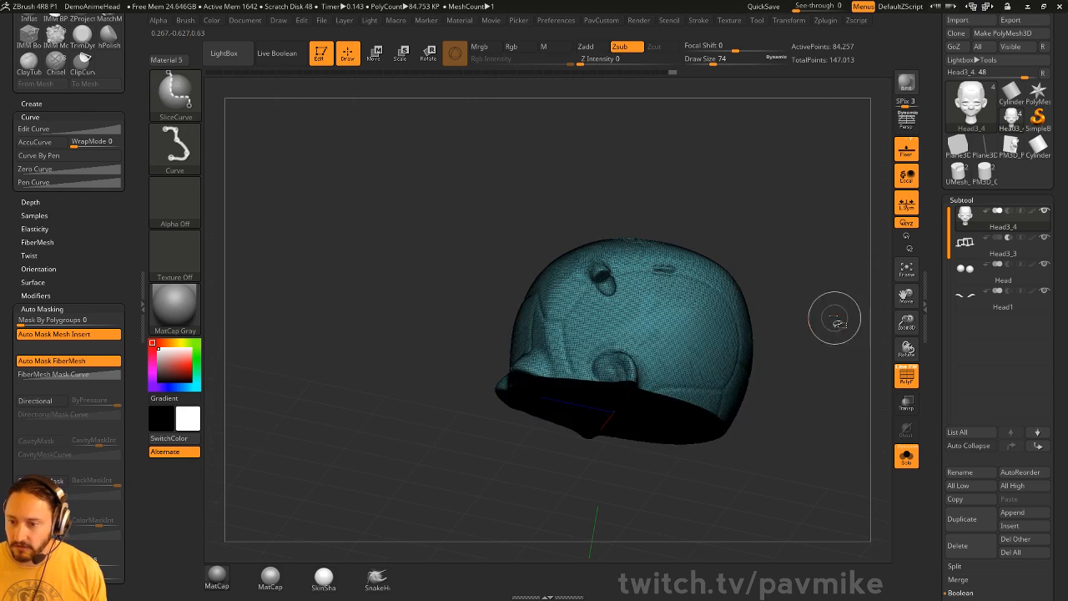
- Invert visibility with SelectRect to show the lower head, with PolyF turned off
{"action": "left_click", "coordinate": [190, 96], "text": "ctrl+shift"}
{"action": "left_click", "coordinate": [350, 103]}
{"action": "left_click_drag", "start_coordinate": [336, 283], "coordinate": [420, 333], "text": "ctrl+shift"}
{"action": "key", "text": "shift+f"}
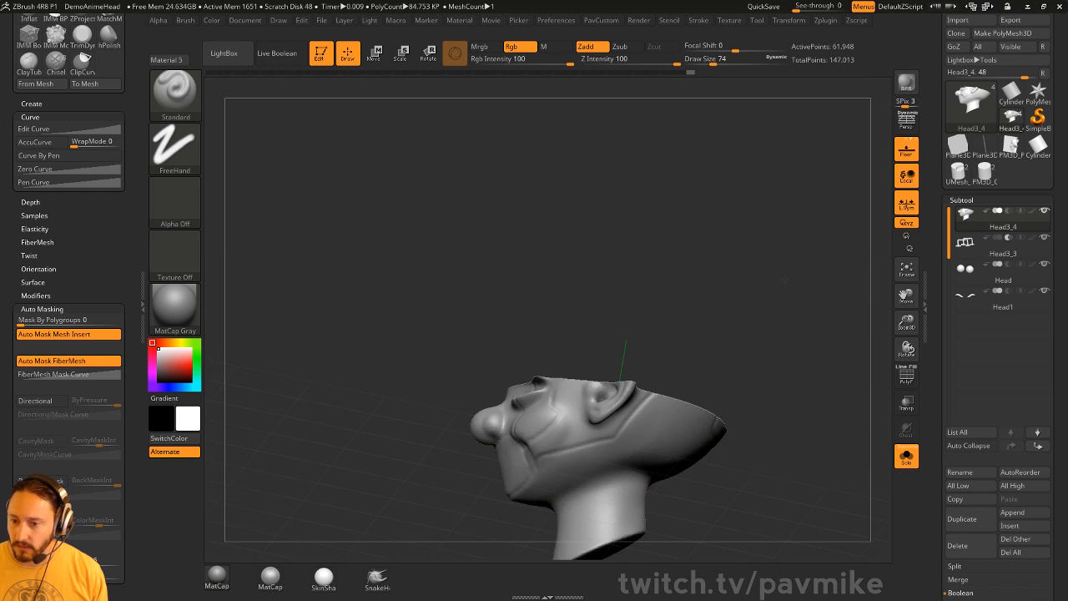
{"action": "left_click_drag", "start_coordinate": [801, 250], "coordinate": [824, 316]}
- With PolyF on, slice a vertical line from the crown down past the head
{"action": "left_click", "coordinate": [916, 376]}
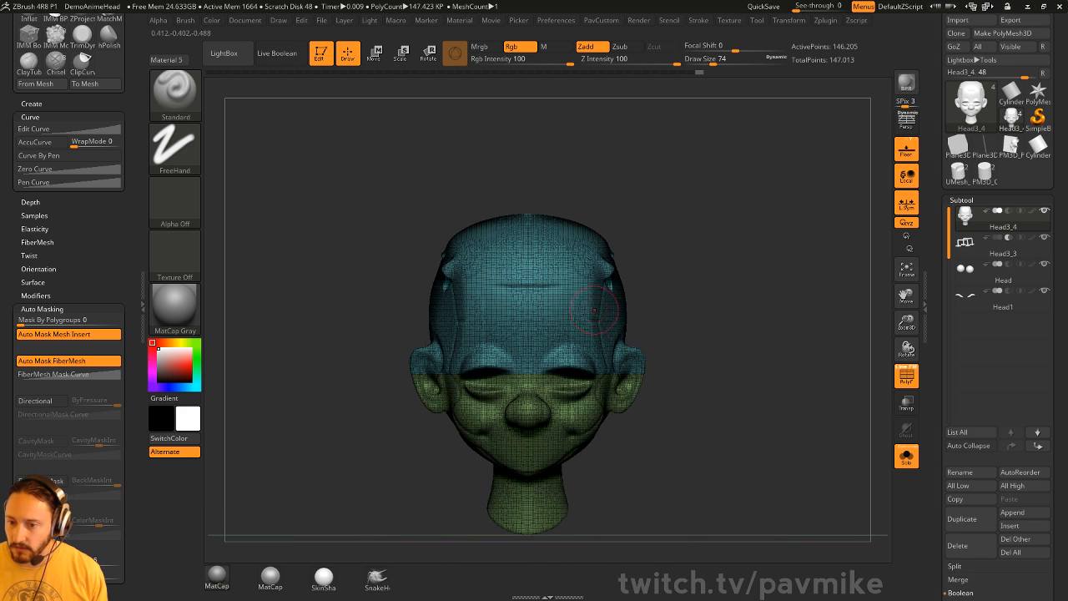
{"action": "left_click", "coordinate": [184, 99], "text": "ctrl+shift"}
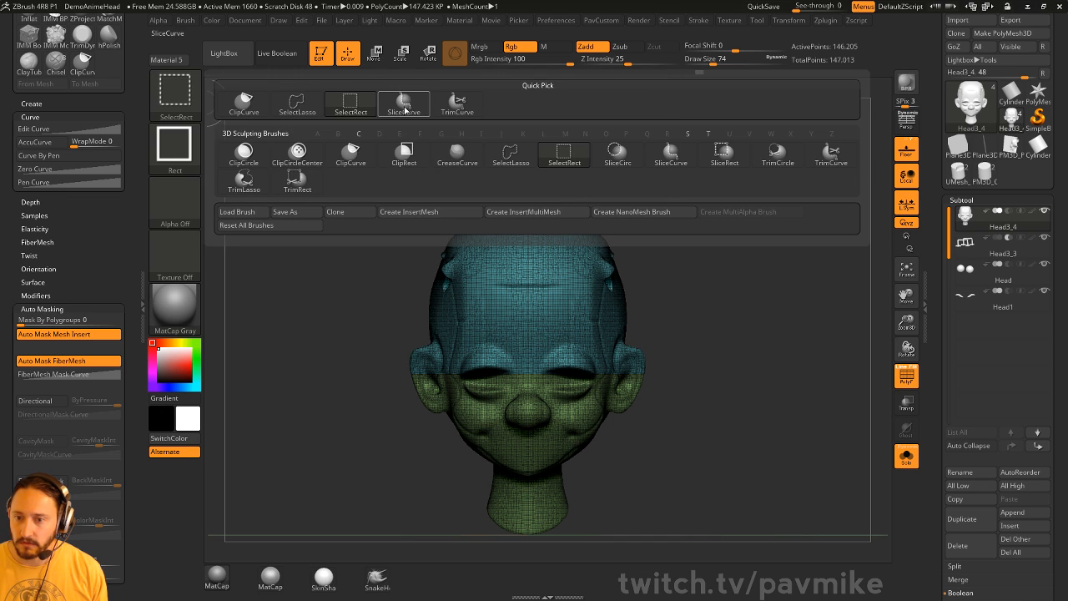
{"action": "left_click", "coordinate": [404, 109]}
{"action": "left_click_drag", "start_coordinate": [526, 149], "coordinate": [657, 517], "text": "ctrl+shift"}
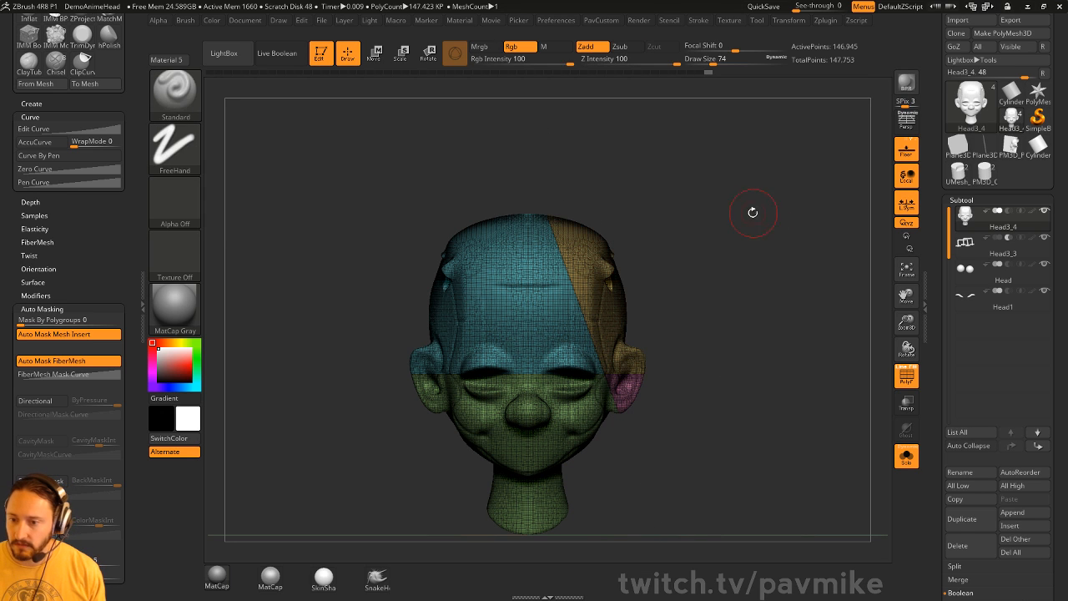
{"action": "key", "text": "ctrl+z"}
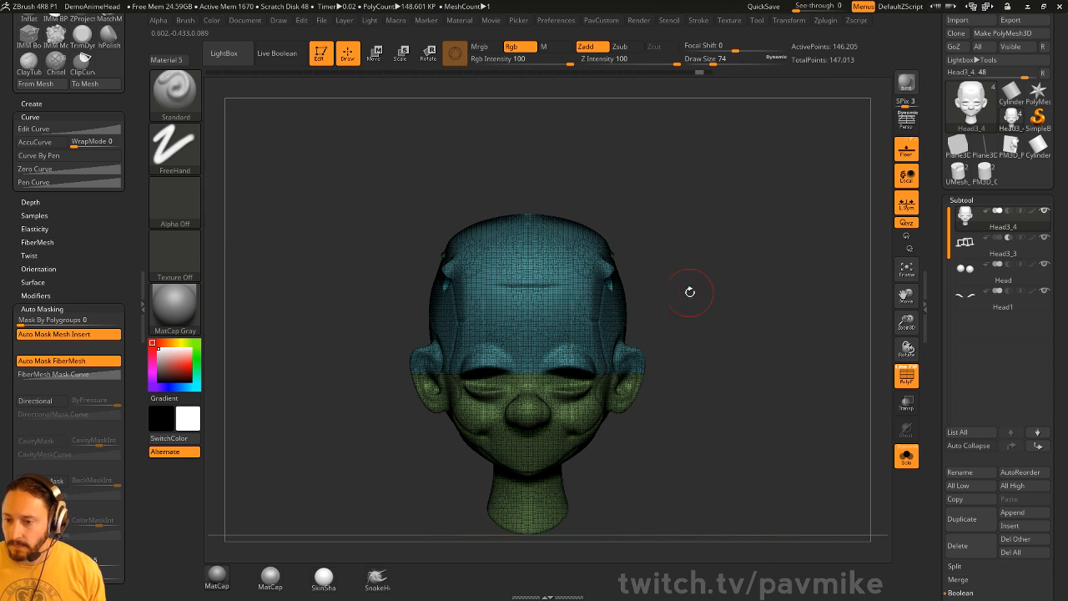
{"action": "mouse_move", "coordinate": [584, 159]}
{"action": "left_mouse_down", "text": "ctrl+shift"}
{"action": "mouse_move", "coordinate": [615, 426]}
{"action": "mouse_move", "coordinate": [576, 548]}
{"action": "left_mouse_up", "text": "ctrl+shift"}
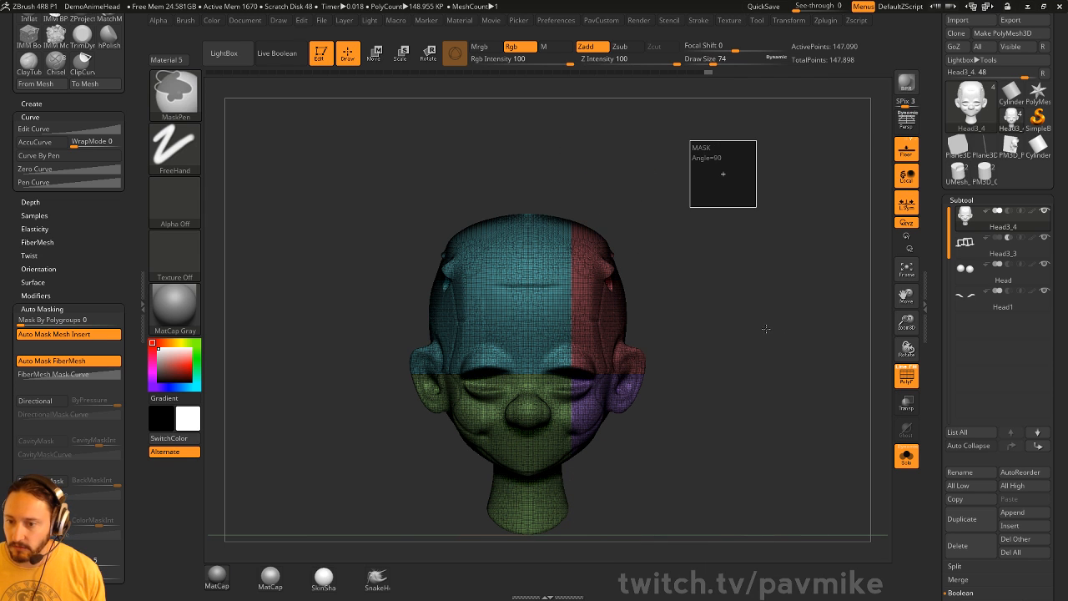
- Mirror And Weld the slice groups, then check the teal centre strip in isolation
{"action": "key", "text": "grave"}
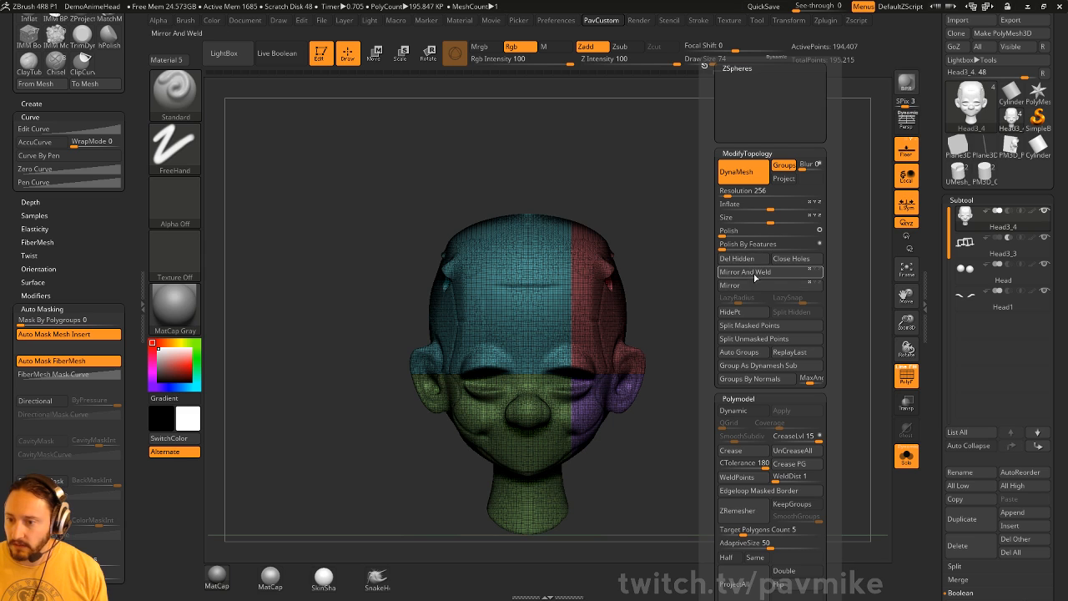
{"action": "left_click", "coordinate": [754, 276]}
{"action": "left_click_drag", "start_coordinate": [637, 351], "coordinate": [686, 298]}
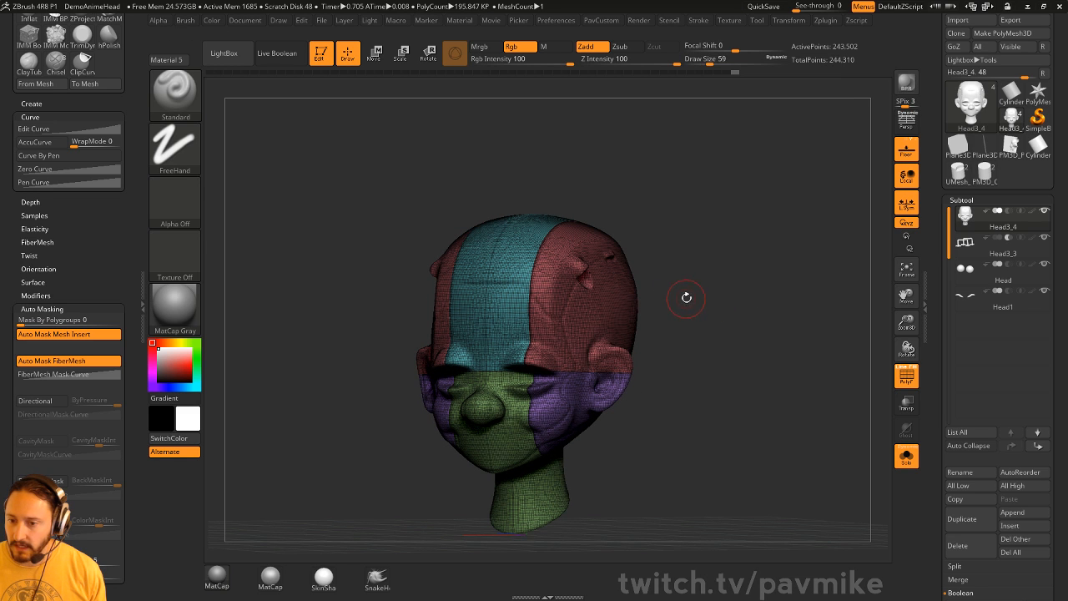
{"action": "left_click", "coordinate": [489, 247], "text": "ctrl+shift"}
{"action": "mouse_move", "coordinate": [863, 330]}
{"action": "left_mouse_down"}
{"action": "mouse_move", "coordinate": [868, 252]}
{"action": "mouse_move", "coordinate": [782, 310]}
{"action": "mouse_move", "coordinate": [818, 326]}
{"action": "mouse_move", "coordinate": [814, 304]}
{"action": "mouse_move", "coordinate": [807, 320]}
{"action": "left_mouse_up"}
{"action": "left_click", "coordinate": [818, 328], "text": "ctrl+shift"}
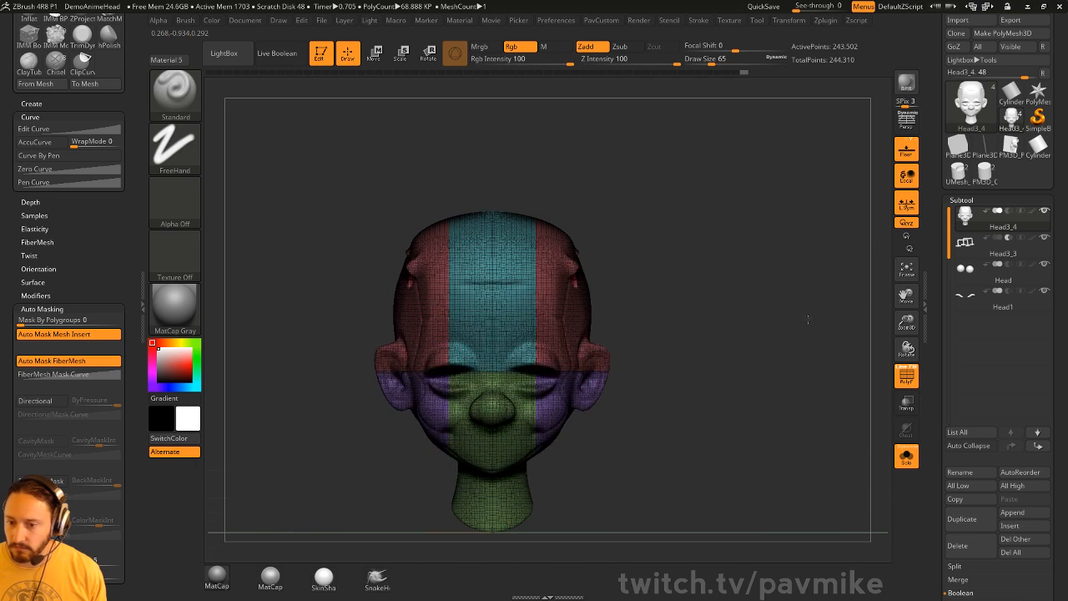
{"action": "left_click_drag", "start_coordinate": [647, 363], "coordinate": [670, 361]}
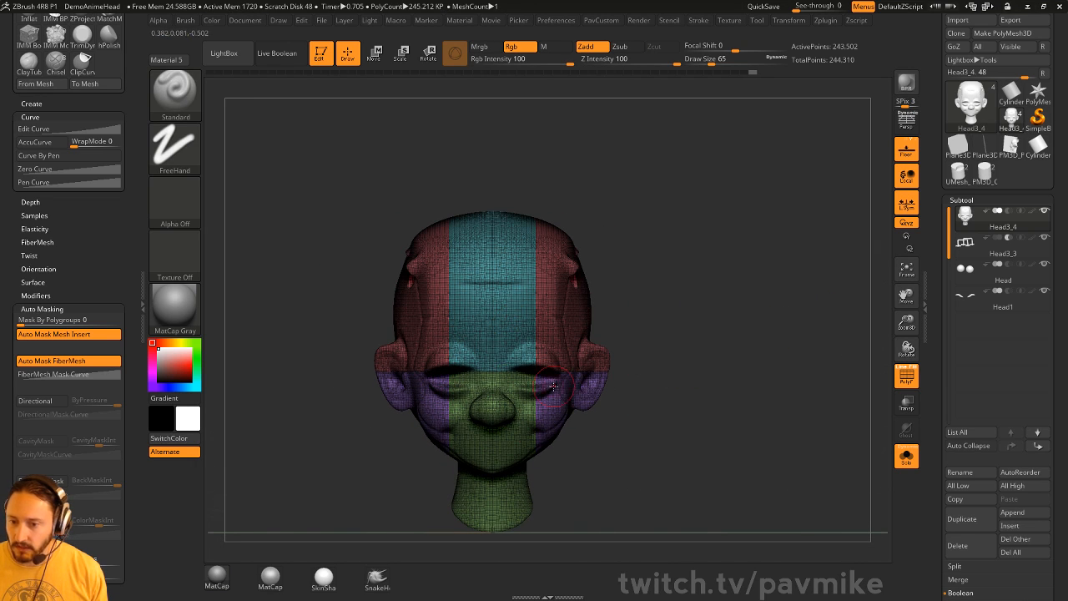
- Turn PolyF off and isolate only the lower-face block
{"action": "left_click", "coordinate": [904, 381]}
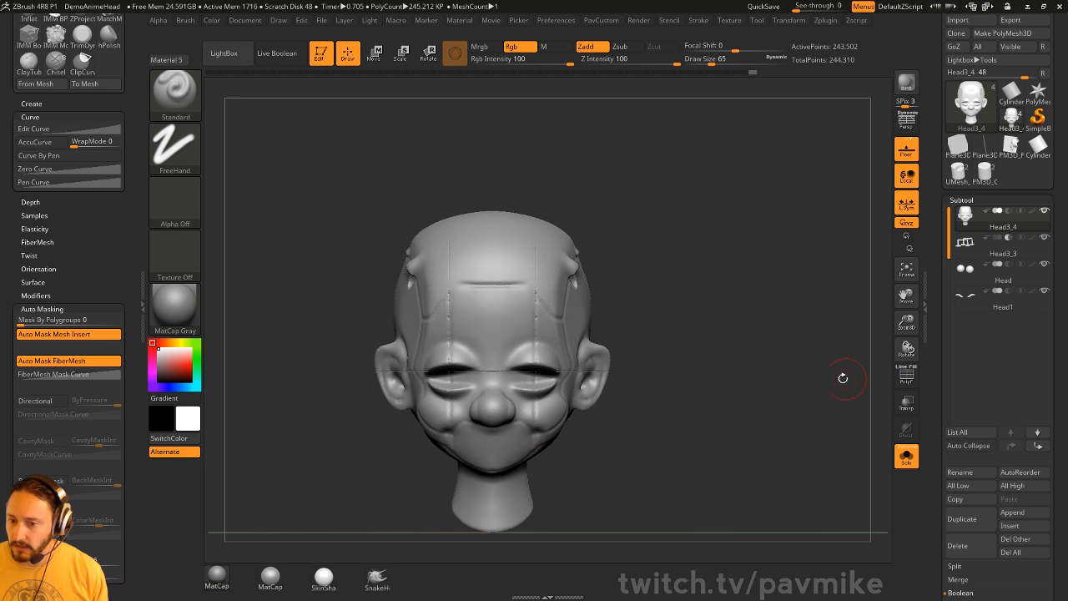
{"action": "left_click_drag", "start_coordinate": [842, 376], "coordinate": [767, 317]}
{"action": "left_click", "coordinate": [505, 307], "text": "ctrl+shift"}
{"action": "left_click", "coordinate": [659, 291], "text": "ctrl+shift"}
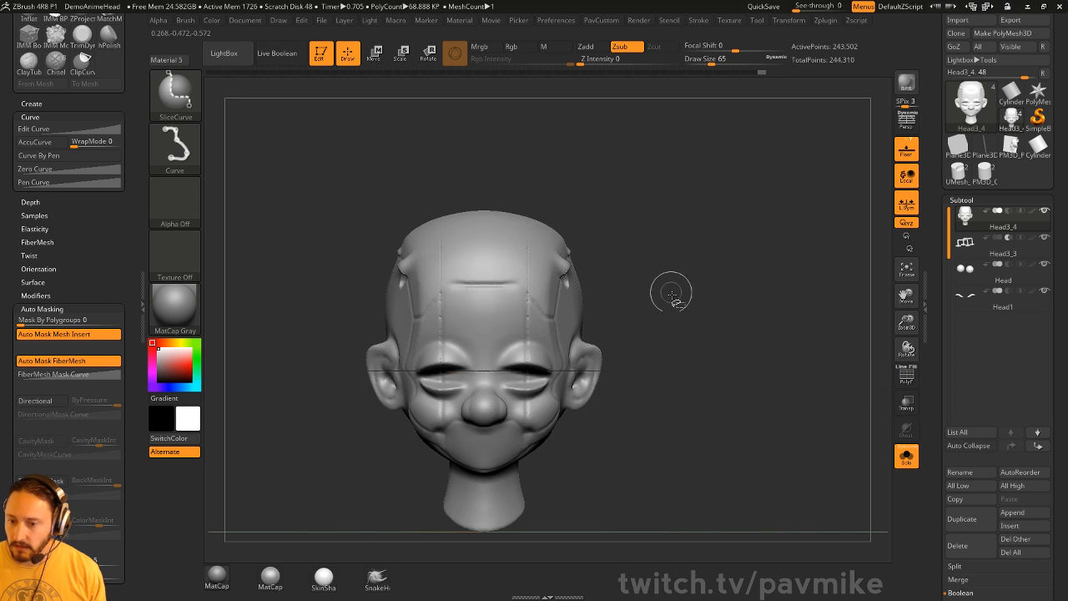
{"action": "left_click", "coordinate": [480, 421], "text": "ctrl+shift"}
- Split Hidden to make the lower-face block a new Head3_5 subtool and select it
{"action": "mouse_move", "coordinate": [746, 333]}
{"action": "left_mouse_down"}
{"action": "mouse_move", "coordinate": [725, 276]}
{"action": "mouse_move", "coordinate": [758, 321]}
{"action": "left_mouse_up"}
{"action": "key", "text": "p"}
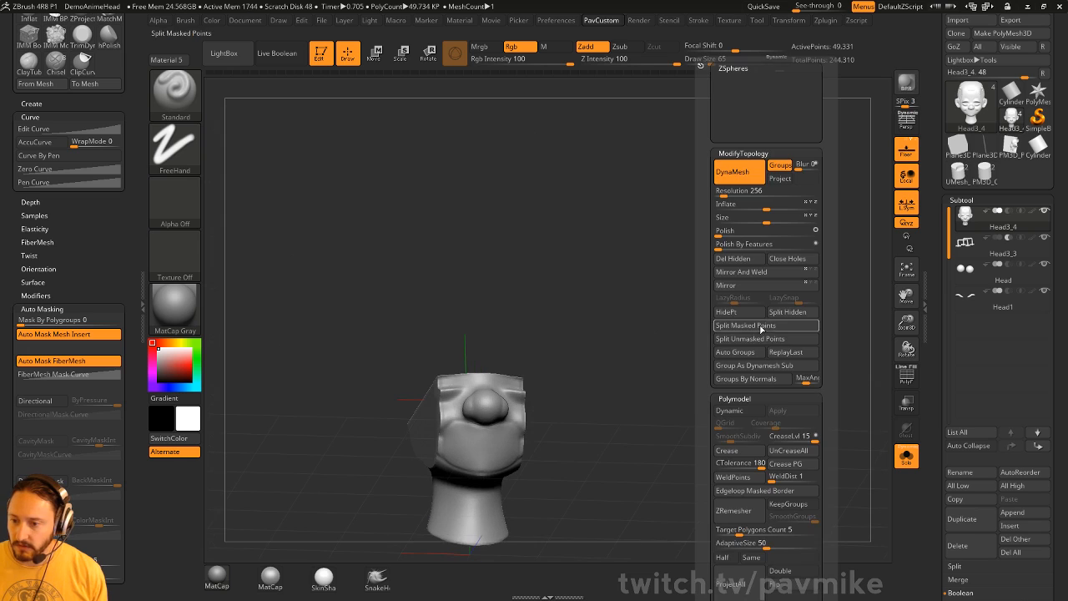
{"action": "left_click", "coordinate": [789, 313]}
{"action": "left_click_drag", "start_coordinate": [625, 352], "coordinate": [636, 350], "text": "shift"}
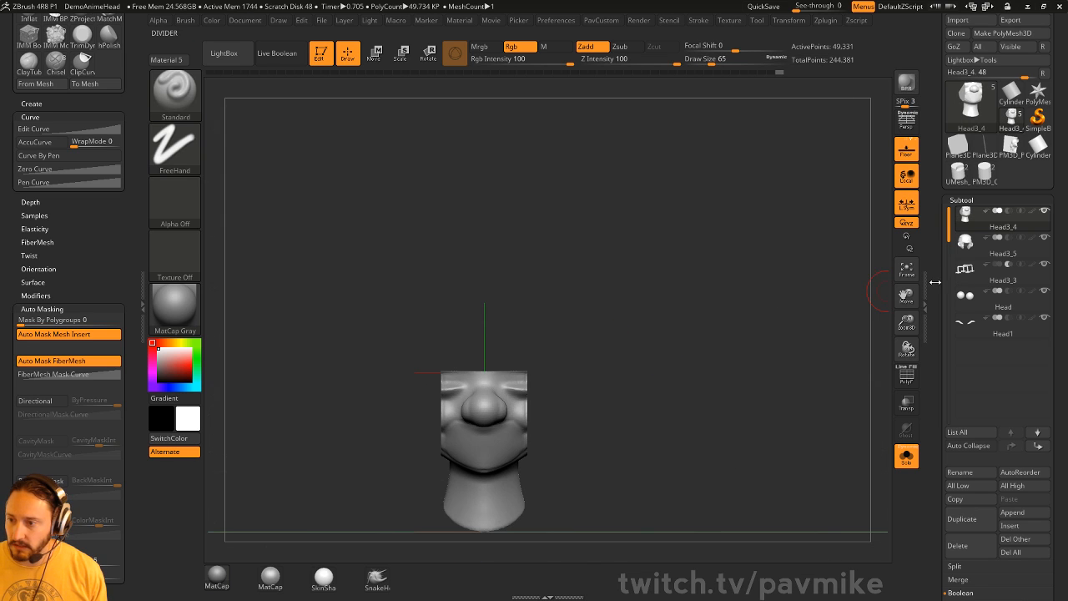
{"action": "left_click", "coordinate": [1006, 253]}
- Turn Solo off, frame the head front-on, and merge the piece's polygroups into one
{"action": "key", "text": "p"}
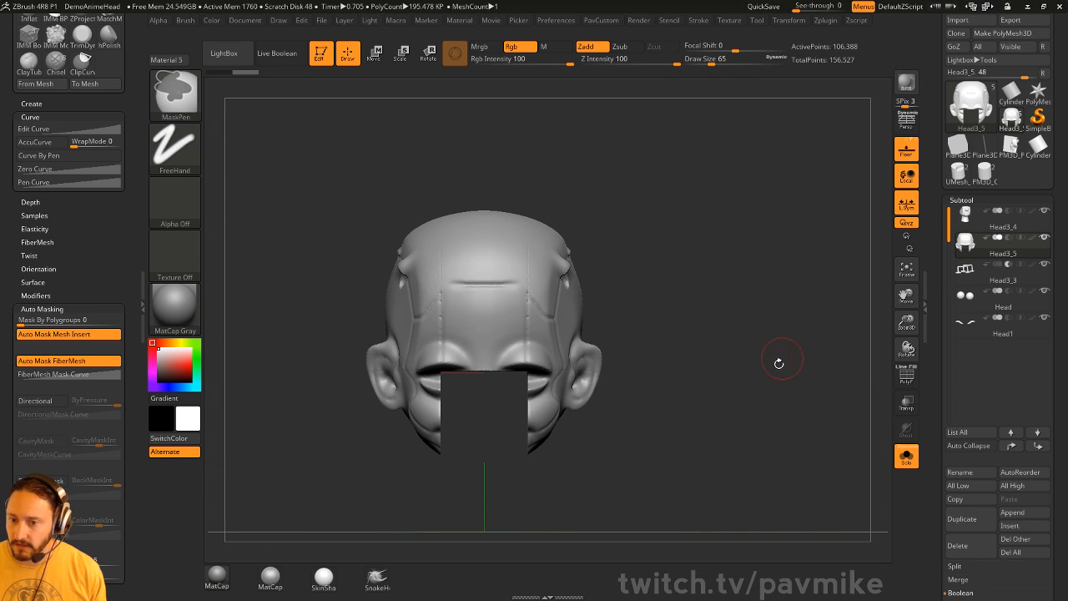
{"action": "left_click_drag", "start_coordinate": [760, 370], "coordinate": [793, 360]}
{"action": "key", "text": "p"}
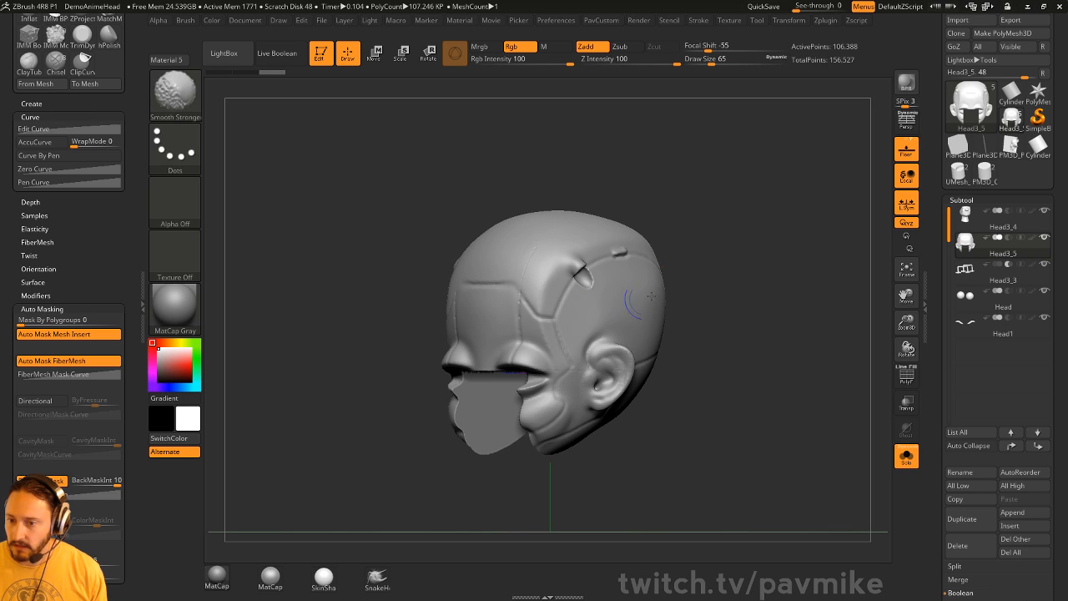
{"action": "key", "text": "p"}
{"action": "left_click", "coordinate": [907, 456]}
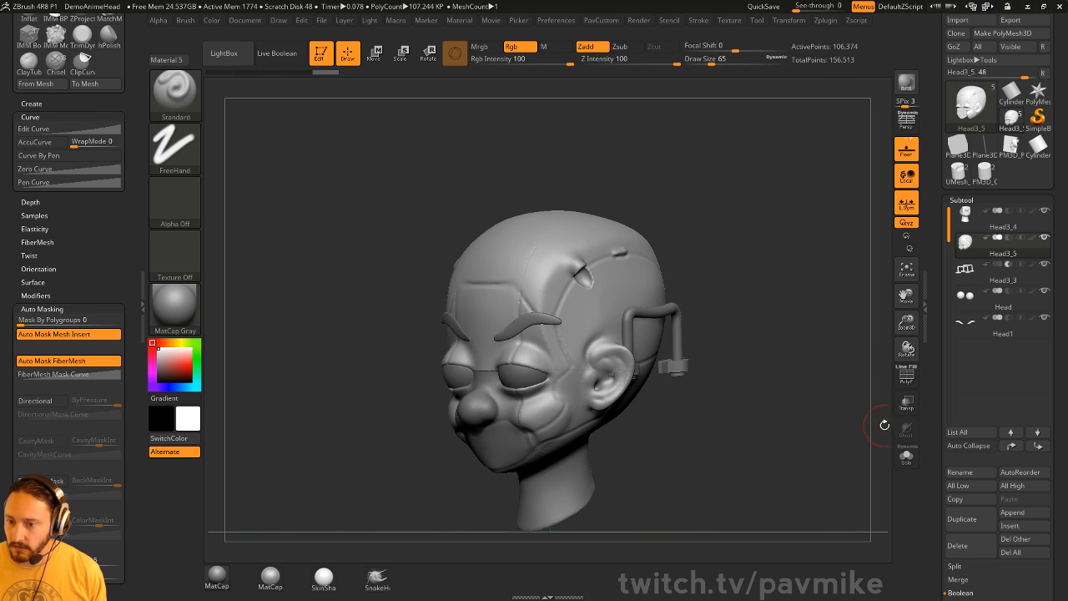
{"action": "mouse_move", "coordinate": [843, 383]}
{"action": "left_mouse_down", "text": "alt"}
{"action": "mouse_move", "coordinate": [840, 398]}
{"action": "mouse_move", "coordinate": [881, 396]}
{"action": "left_mouse_up", "text": "alt"}
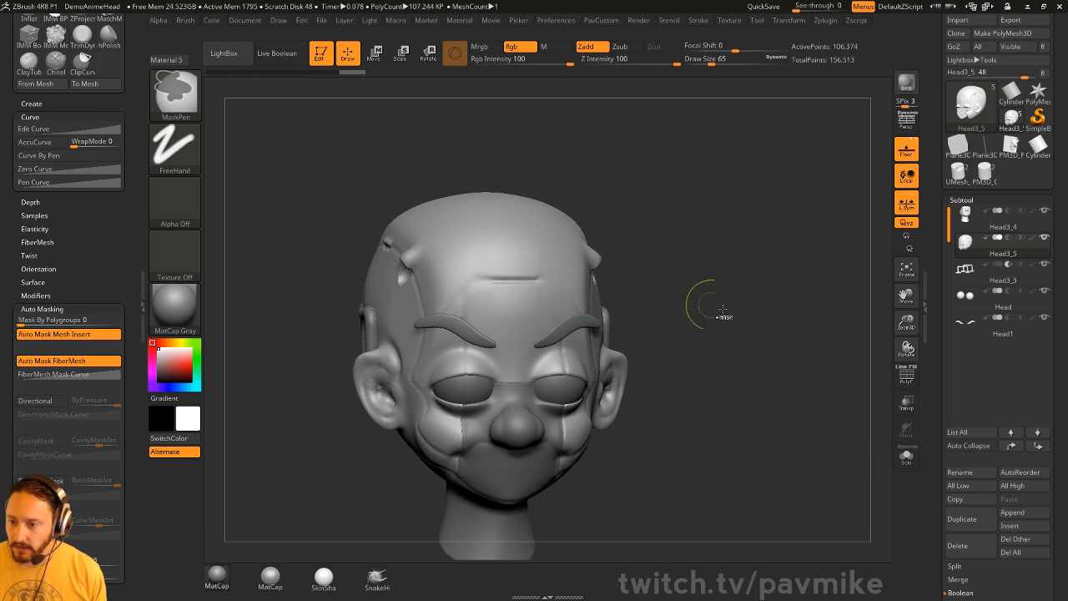
{"action": "left_click", "coordinate": [902, 373]}
{"action": "key", "text": "f"}
{"action": "mouse_move", "coordinate": [815, 365]}
{"action": "left_mouse_down", "text": "shift"}
{"action": "mouse_move", "coordinate": [794, 332]}
{"action": "mouse_move", "coordinate": [792, 355]}
{"action": "left_mouse_up", "text": "shift"}
{"action": "key", "text": "ctrl+w"}
- Select Head3_4 and set the Move gizmo centred and upright on the mesh
{"action": "left_click", "coordinate": [541, 422], "text": "alt"}
{"action": "left_click_drag", "start_coordinate": [808, 421], "coordinate": [822, 353], "text": "alt"}
{"action": "key", "text": "shift+f"}
{"action": "key", "text": "w"}
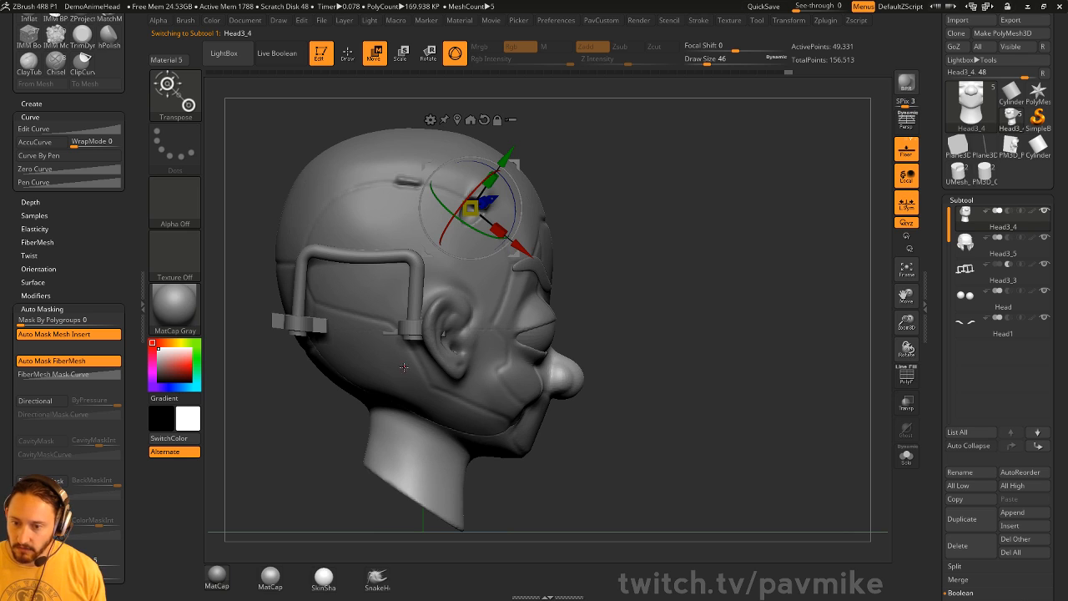
{"action": "left_click", "coordinate": [458, 120]}
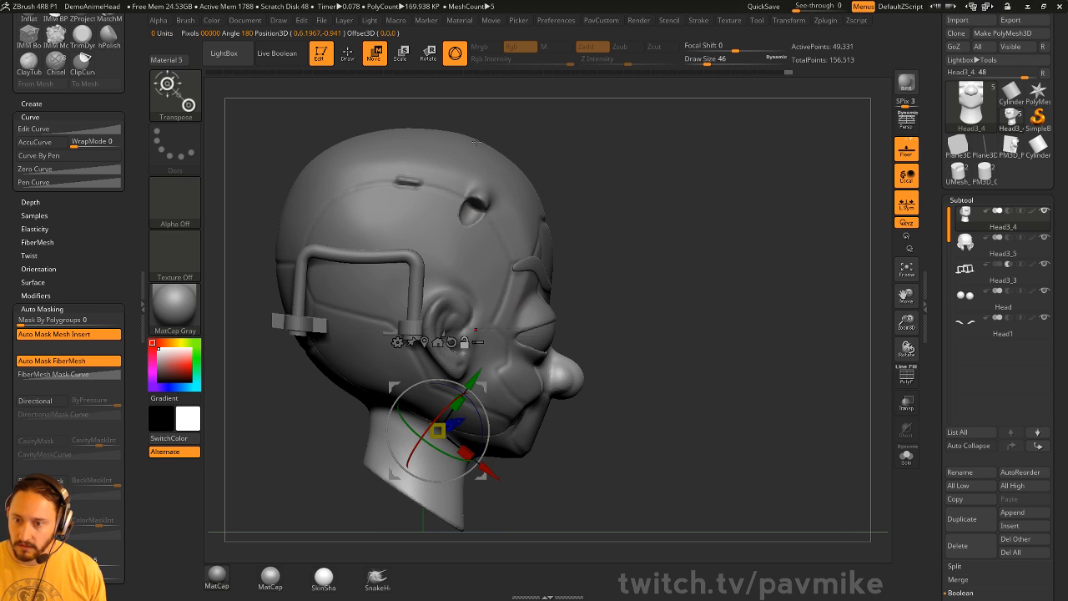
{"action": "left_click", "coordinate": [451, 343]}
{"action": "left_click_drag", "start_coordinate": [470, 391], "coordinate": [479, 405]}
- Move the face piece down, scale it narrower in X, and raise it slightly
{"action": "key", "text": "q"}
{"action": "left_click_drag", "start_coordinate": [776, 326], "coordinate": [711, 328], "text": "shift"}
{"action": "key", "text": "w"}
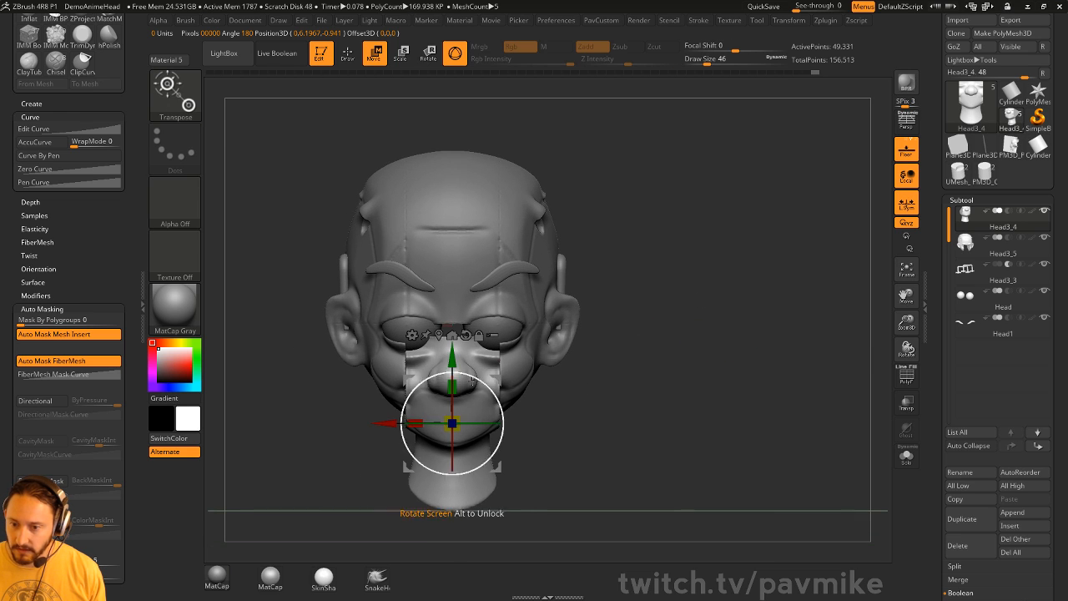
{"action": "left_click_drag", "start_coordinate": [412, 423], "coordinate": [416, 423]}
{"action": "key", "text": "q"}
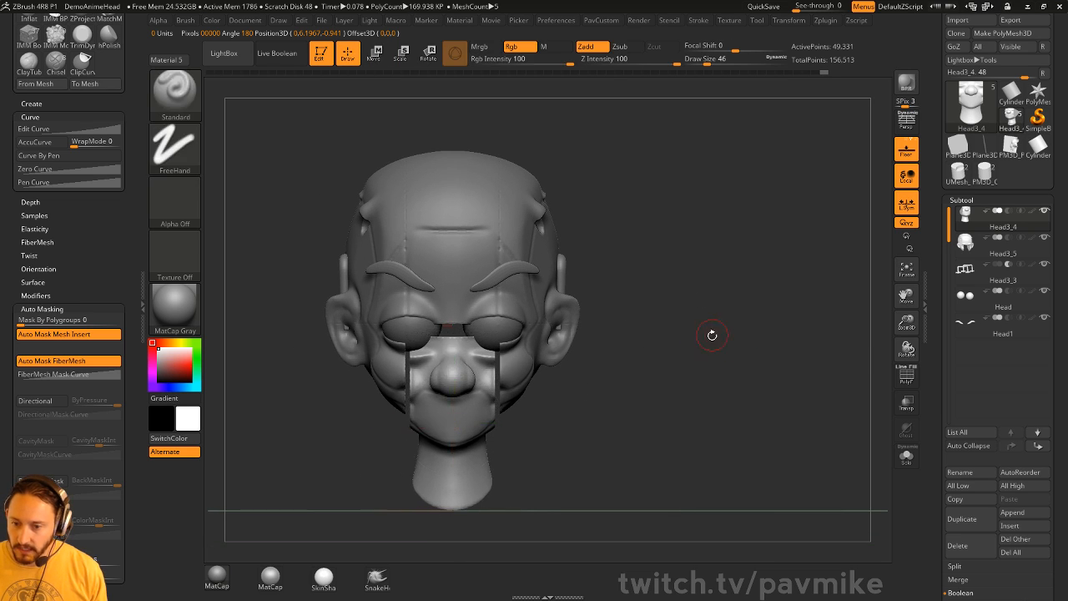
{"action": "mouse_move", "coordinate": [710, 336]}
{"action": "left_mouse_down"}
{"action": "mouse_move", "coordinate": [592, 331]}
{"action": "mouse_move", "coordinate": [676, 344]}
{"action": "left_mouse_up"}
{"action": "key", "text": "w"}
{"action": "left_click_drag", "start_coordinate": [455, 364], "coordinate": [455, 355]}
{"action": "key", "text": "q"}
{"action": "mouse_move", "coordinate": [843, 279]}
{"action": "left_mouse_down"}
{"action": "mouse_move", "coordinate": [701, 289]}
{"action": "mouse_move", "coordinate": [765, 279]}
{"action": "mouse_move", "coordinate": [776, 297]}
{"action": "left_mouse_up"}
{"action": "left_click", "coordinate": [511, 232], "text": "alt"}
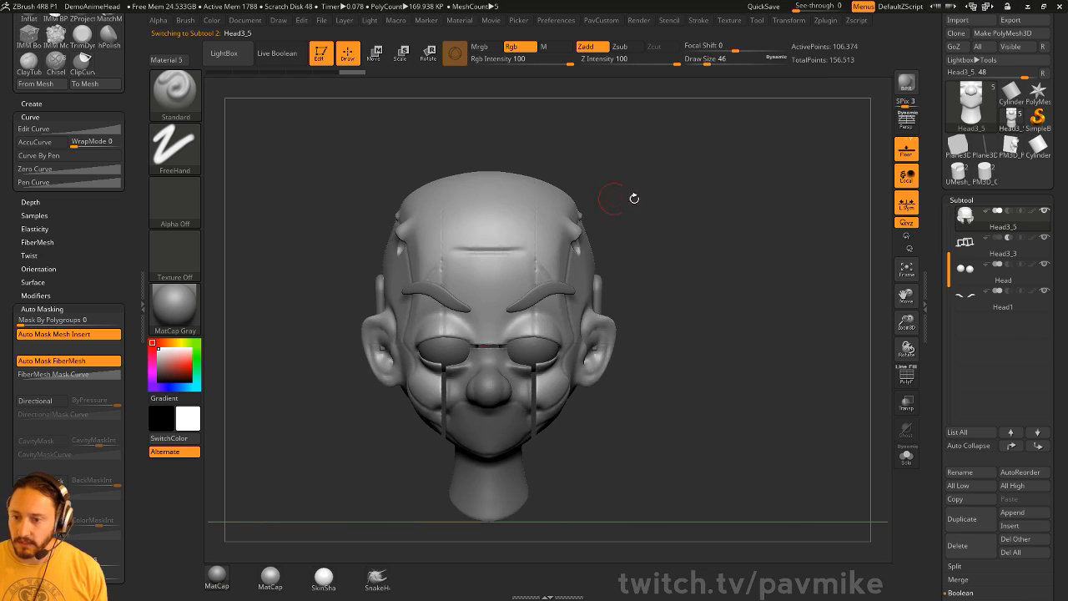
{"action": "left_click_drag", "start_coordinate": [743, 226], "coordinate": [749, 198], "text": "alt"}
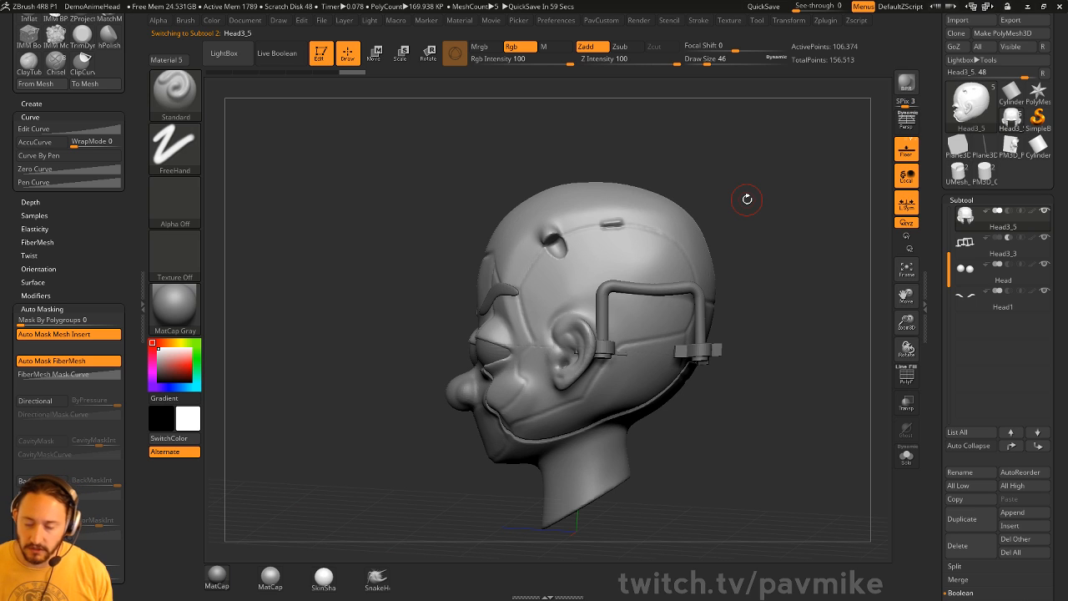
{"action": "left_click_drag", "start_coordinate": [716, 171], "coordinate": [769, 158], "text": "shift"}
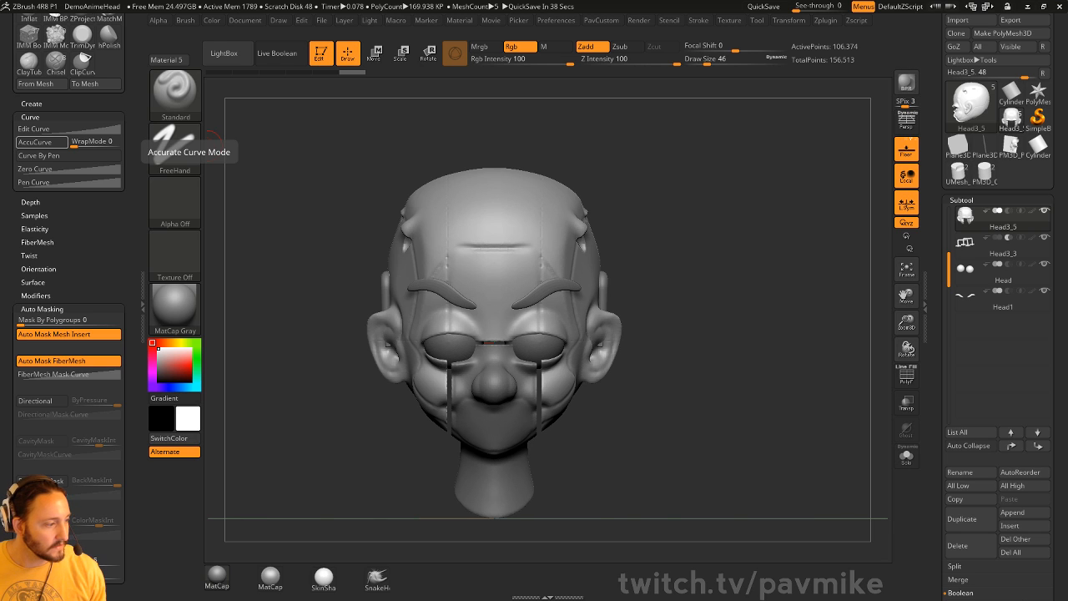
{"action": "mouse_move", "coordinate": [698, 190]}
{"action": "left_mouse_down"}
{"action": "mouse_move", "coordinate": [692, 197]}
{"action": "mouse_move", "coordinate": [705, 200]}
{"action": "mouse_move", "coordinate": [689, 202]}
{"action": "left_mouse_up"}
- Clear the head and draw a new PolyMesh3D star tool in Edit mode
{"action": "left_click", "coordinate": [317, 57]}
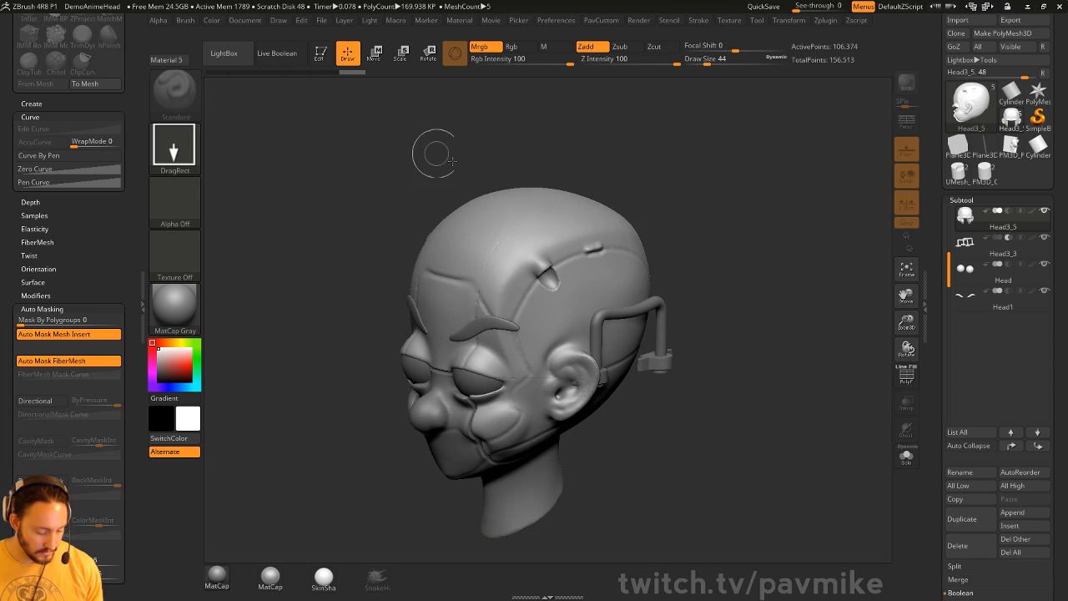
{"action": "key", "text": "ctrl+n"}
{"action": "left_click", "coordinate": [1037, 117]}
{"action": "left_click", "coordinate": [970, 102]}
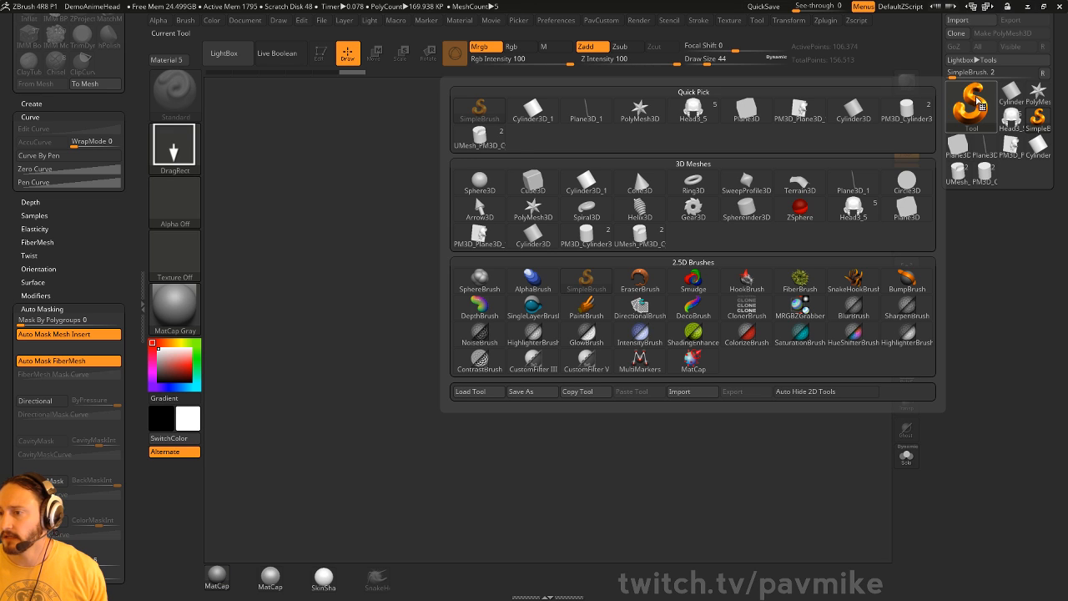
{"action": "left_click", "coordinate": [640, 110]}
{"action": "left_click_drag", "start_coordinate": [507, 341], "coordinate": [549, 467]}
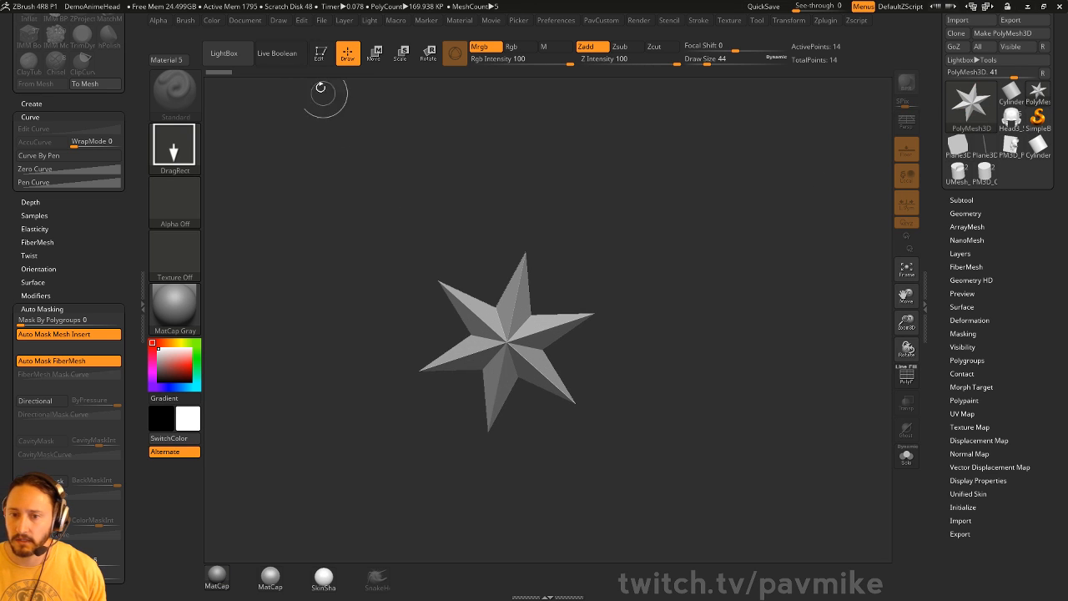
{"action": "left_click", "coordinate": [321, 54]}
- Replace the star with the Cylinder12 mesh from the IMM Primitives brush
{"action": "left_click_drag", "start_coordinate": [734, 242], "coordinate": [746, 215]}
{"action": "key", "text": "b"}
{"action": "key", "text": "i"}
{"action": "key", "text": "p"}
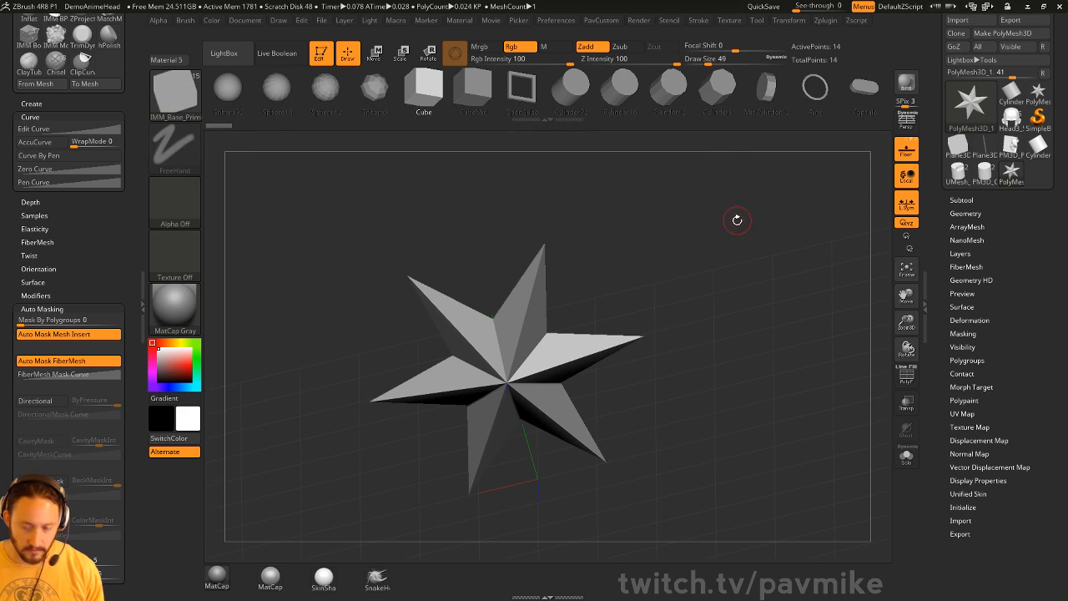
{"action": "key", "text": "w"}
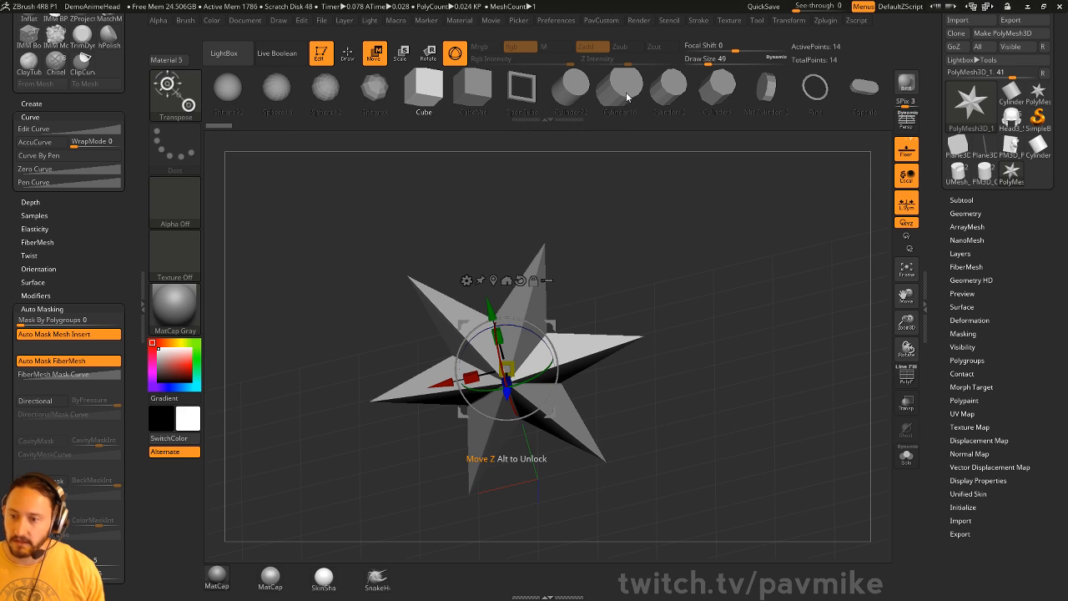
{"action": "left_click", "coordinate": [655, 89]}
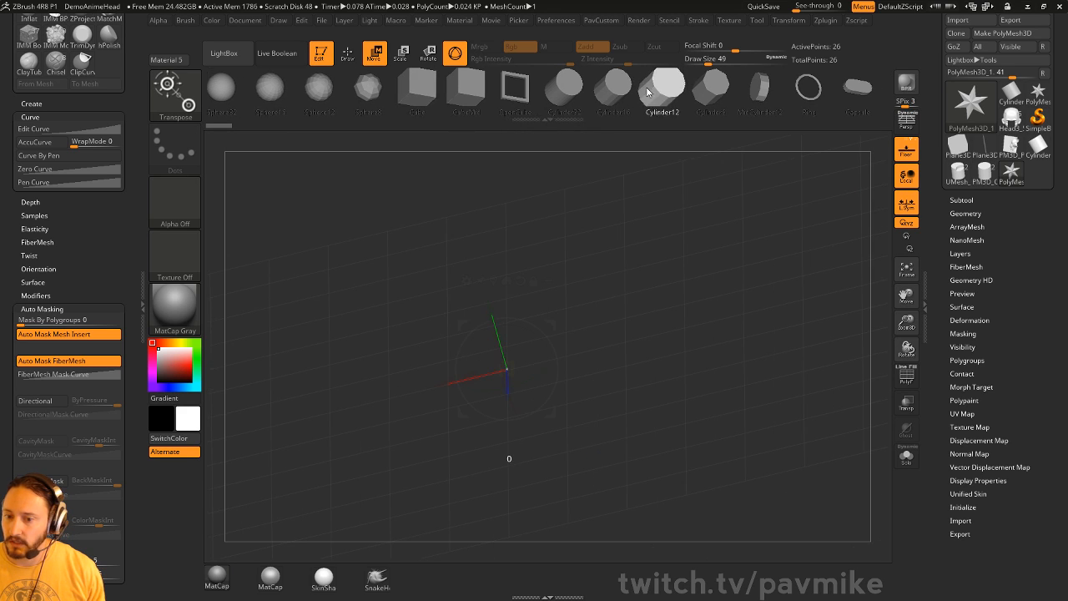
{"action": "left_click_drag", "start_coordinate": [630, 174], "coordinate": [702, 225]}
{"action": "left_click_drag", "start_coordinate": [666, 94], "coordinate": [639, 96]}
- Unify the cylinder with Deformation > Unify and rotate it 90° upright
{"action": "left_click", "coordinate": [980, 321]}
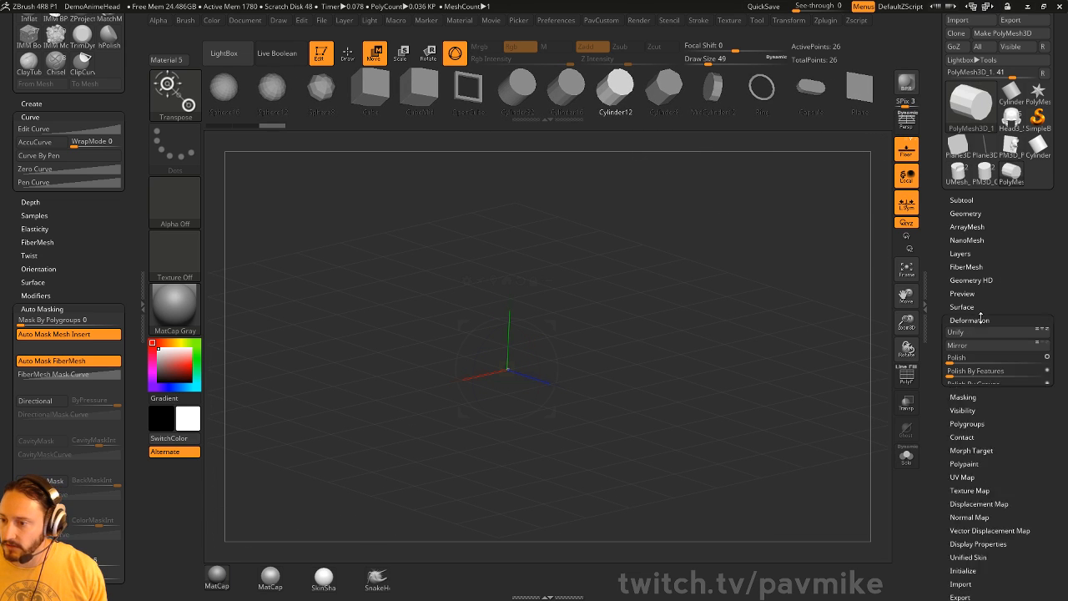
{"action": "left_click", "coordinate": [974, 331]}
{"action": "key", "text": "q"}
{"action": "right_click_drag", "start_coordinate": [775, 291], "coordinate": [792, 272], "text": "ctrl"}
{"action": "left_click_drag", "start_coordinate": [792, 272], "coordinate": [807, 292], "text": "shift"}
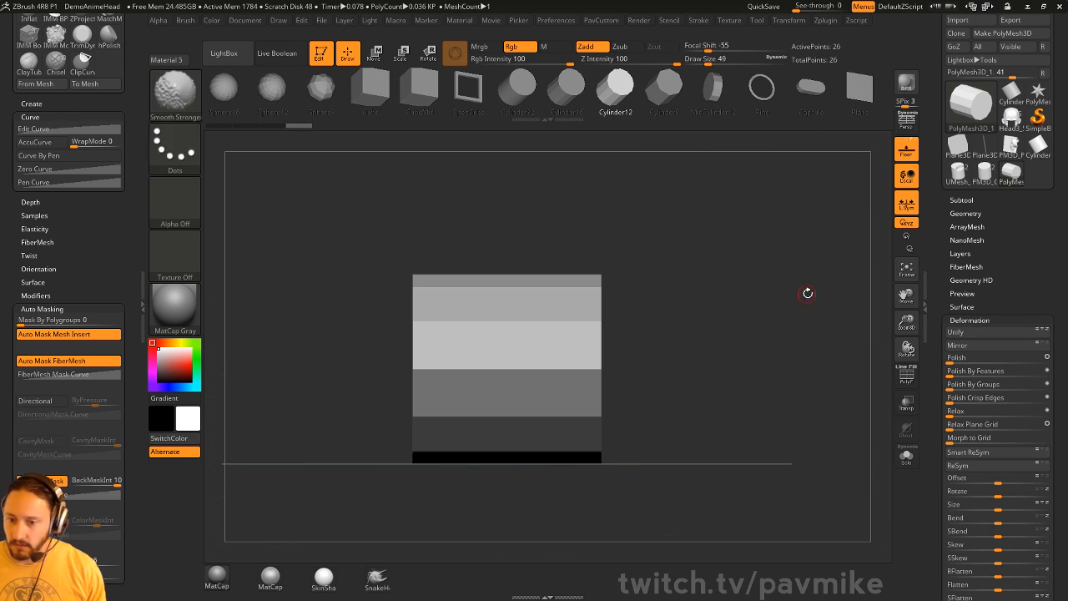
{"action": "key", "text": "e"}
{"action": "key", "text": "r"}
{"action": "left_click_drag", "start_coordinate": [535, 330], "coordinate": [424, 302]}
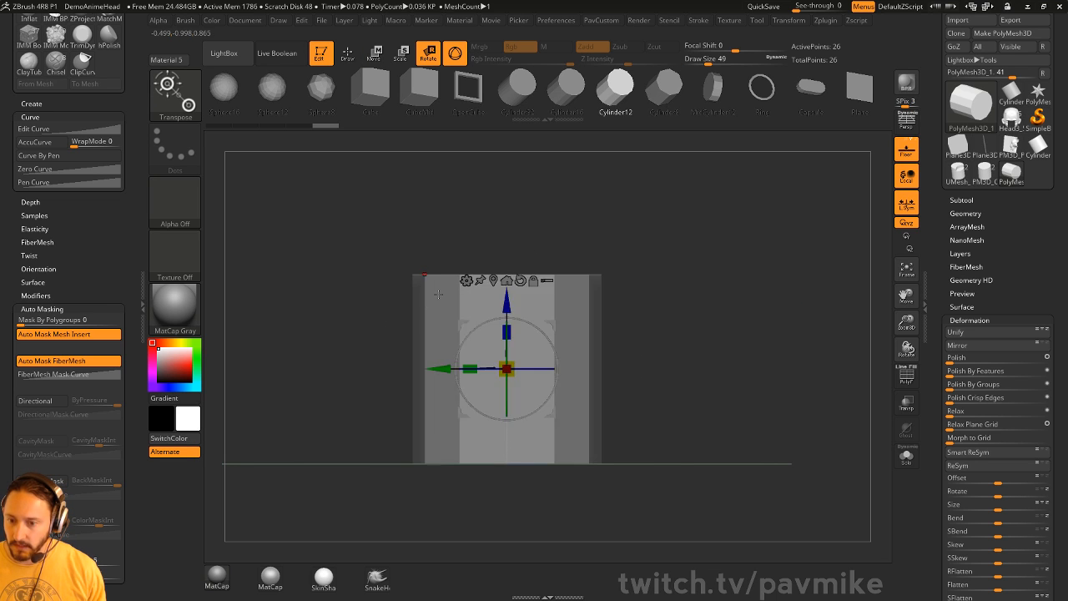
{"action": "key", "text": "q"}
- Turn on the PolyF wireframe and switch to the ZModeler brush
{"action": "left_click", "coordinate": [906, 374]}
{"action": "mouse_move", "coordinate": [793, 325]}
{"action": "left_mouse_down"}
{"action": "mouse_move", "coordinate": [772, 343]}
{"action": "mouse_move", "coordinate": [763, 333]}
{"action": "left_mouse_up"}
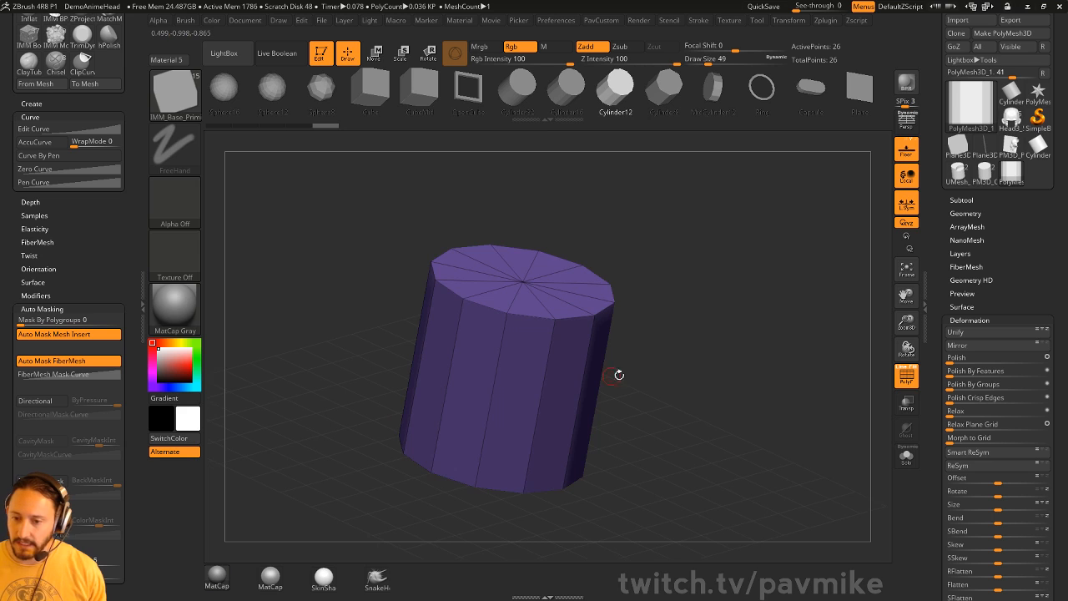
{"action": "left_click_drag", "start_coordinate": [619, 374], "coordinate": [665, 312], "text": "shift"}
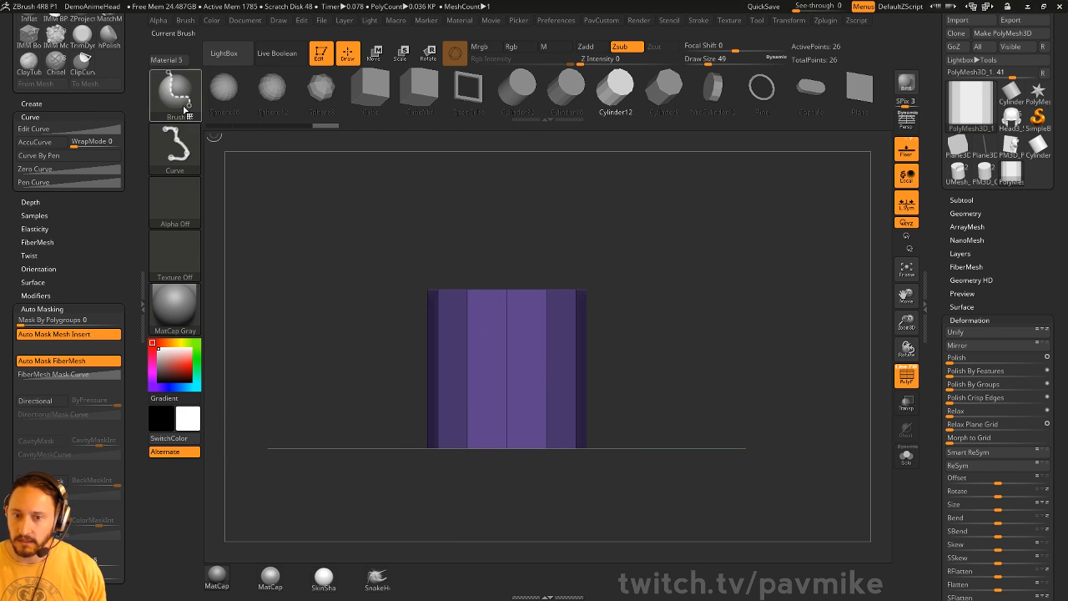
{"action": "left_click", "coordinate": [184, 110], "text": "ctrl+shift"}
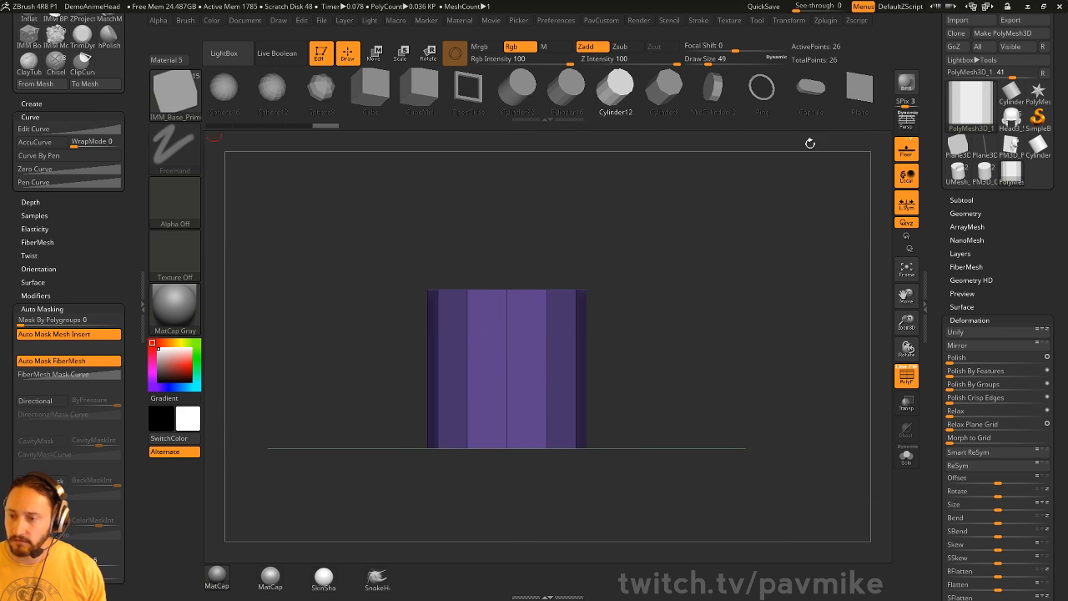
{"action": "left_click_drag", "start_coordinate": [803, 163], "coordinate": [774, 279]}
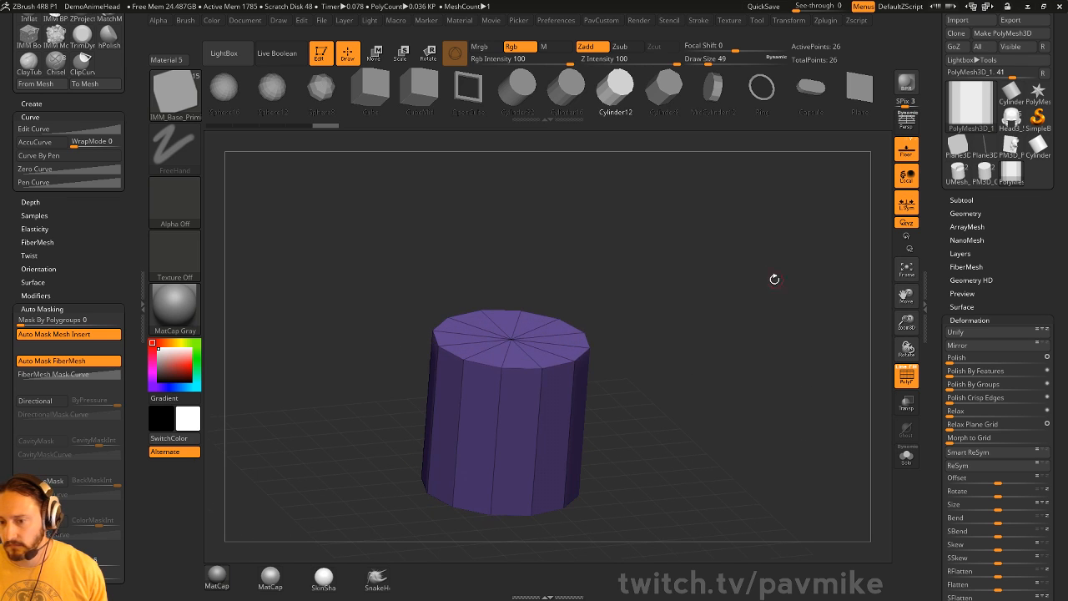
{"action": "key", "text": "b"}
{"action": "key", "text": "z"}
{"action": "key", "text": "m"}
{"action": "left_click_drag", "start_coordinate": [538, 354], "coordinate": [516, 335], "text": "alt"}
- QMesh-extrude the cylinder's top cap upward as a new polygroup
{"action": "right_click_drag", "start_coordinate": [517, 333], "coordinate": [515, 357]}
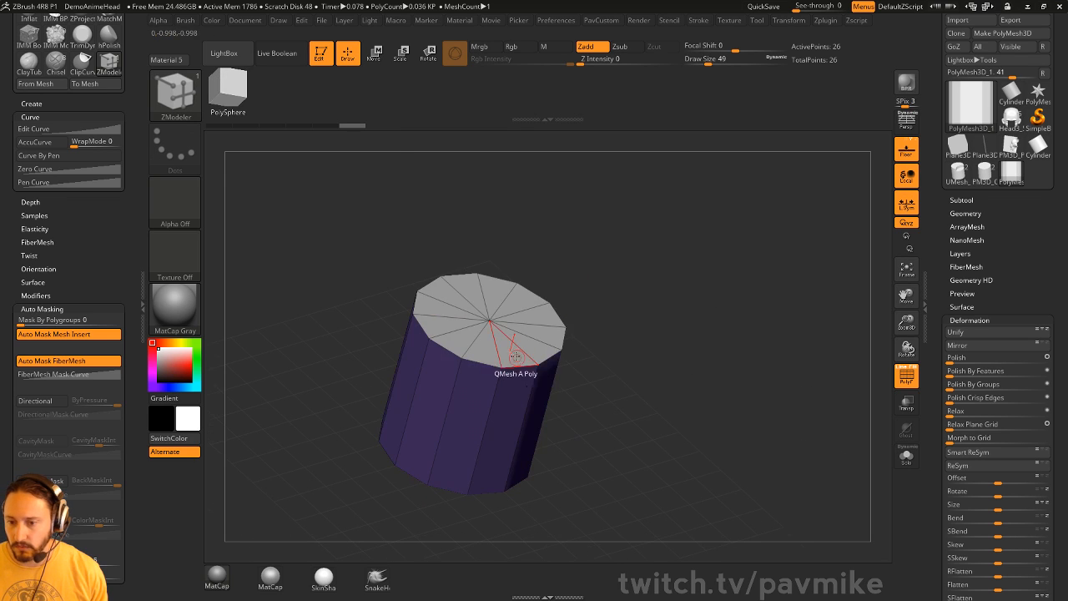
{"action": "key", "text": "space"}
{"action": "left_click_drag", "start_coordinate": [655, 287], "coordinate": [663, 258]}
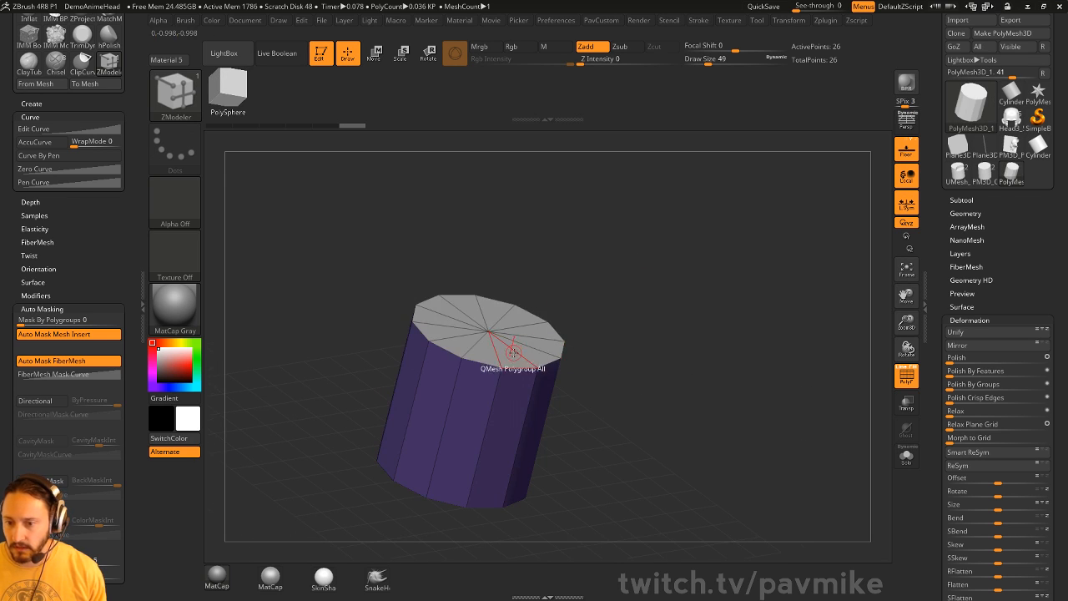
{"action": "left_click_drag", "start_coordinate": [513, 352], "coordinate": [527, 321]}
- PolyGroup the ring below the cap and QMesh-extrude the Flat Island outward
{"action": "key", "text": "space"}
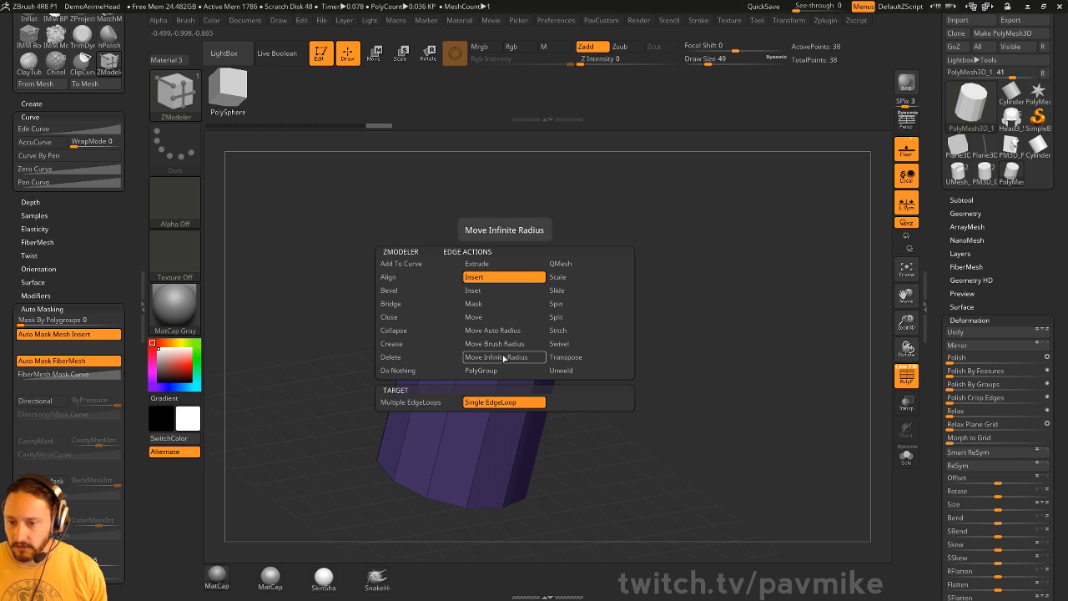
{"action": "left_click", "coordinate": [504, 370]}
{"action": "left_click", "coordinate": [505, 354]}
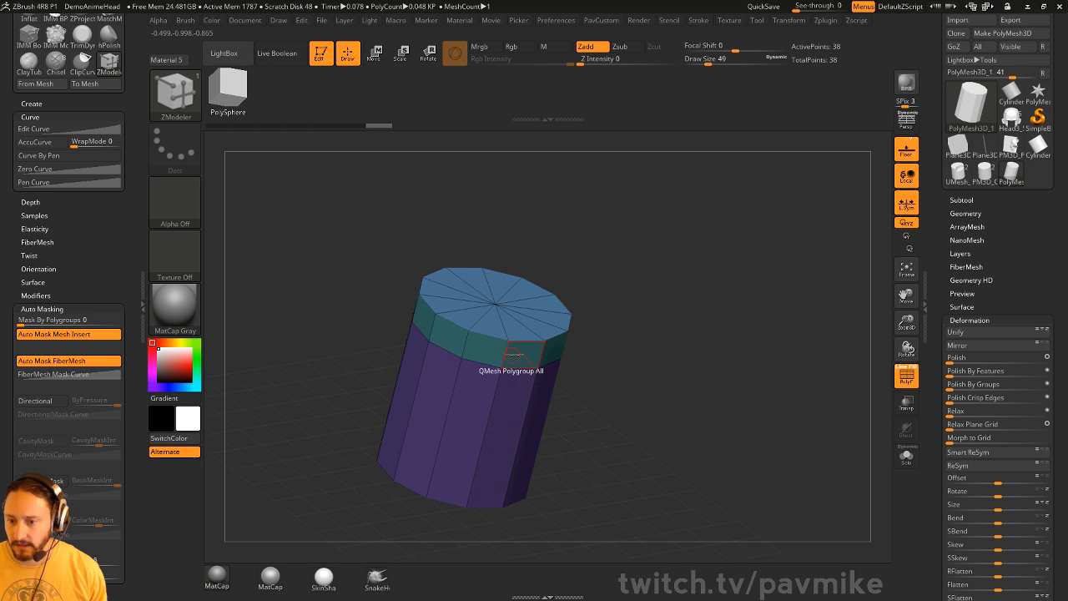
{"action": "key", "text": "space"}
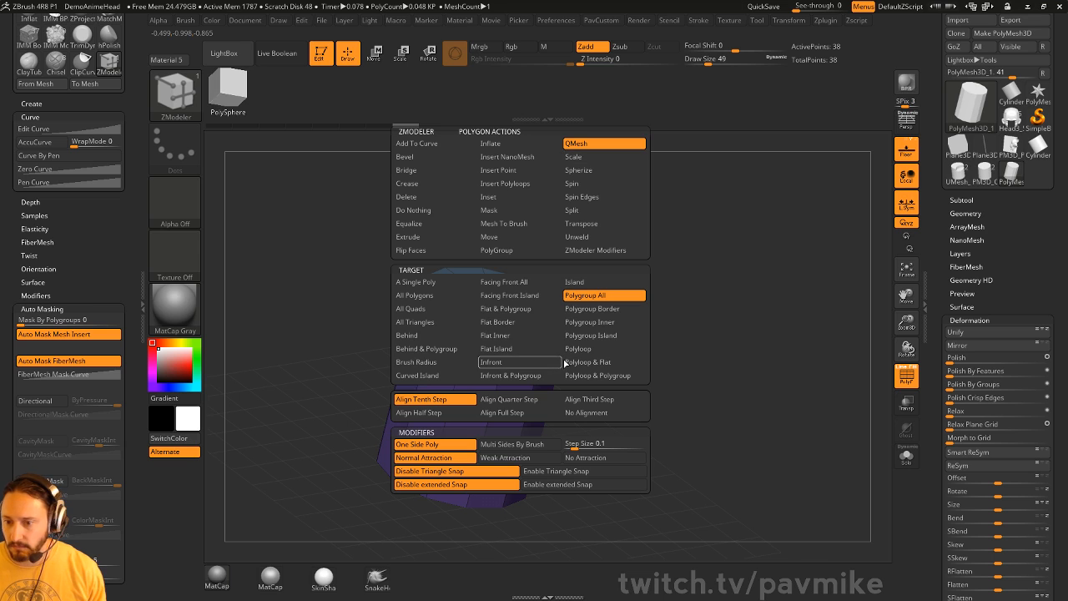
{"action": "left_click", "coordinate": [592, 350]}
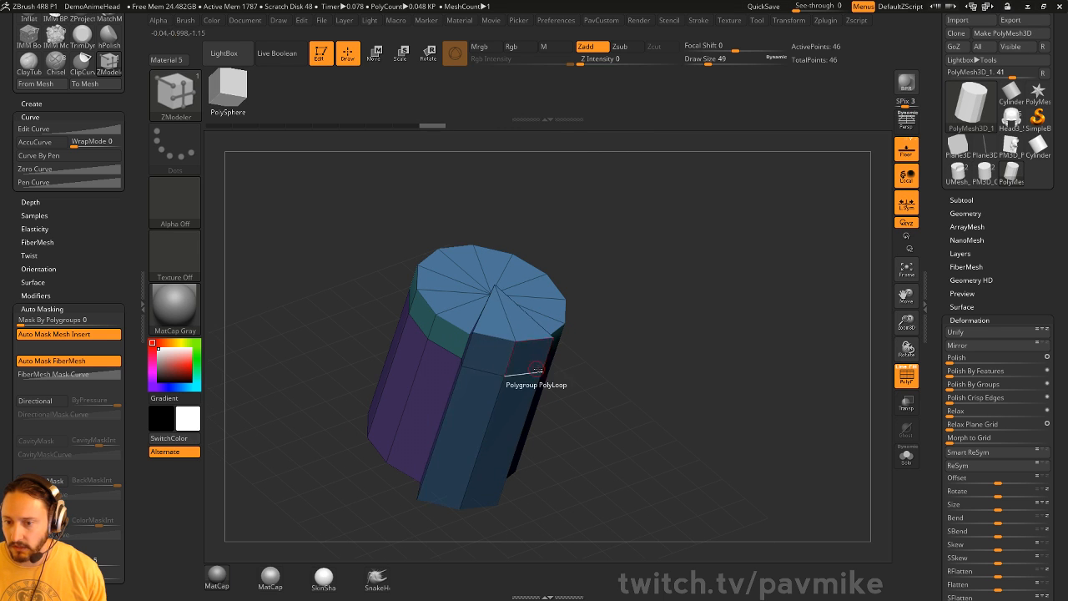
{"action": "key", "text": "space"}
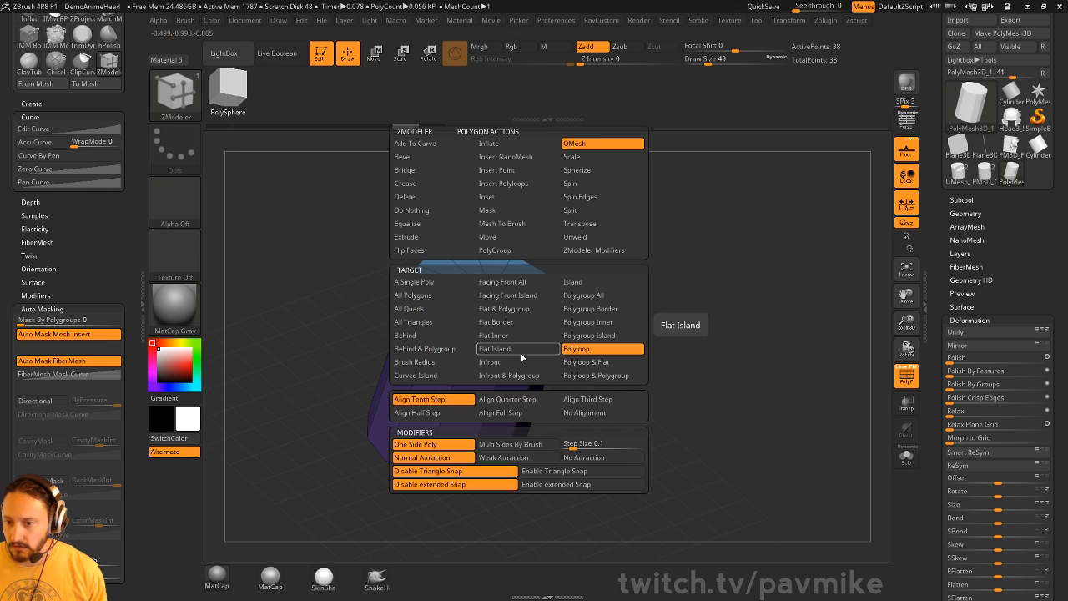
{"action": "left_click", "coordinate": [521, 357]}
{"action": "left_click_drag", "start_coordinate": [518, 367], "coordinate": [527, 375]}
- Mask the top cap, test a small upward move, then undo it and clear the mask
{"action": "left_click_drag", "start_coordinate": [665, 331], "coordinate": [655, 346]}
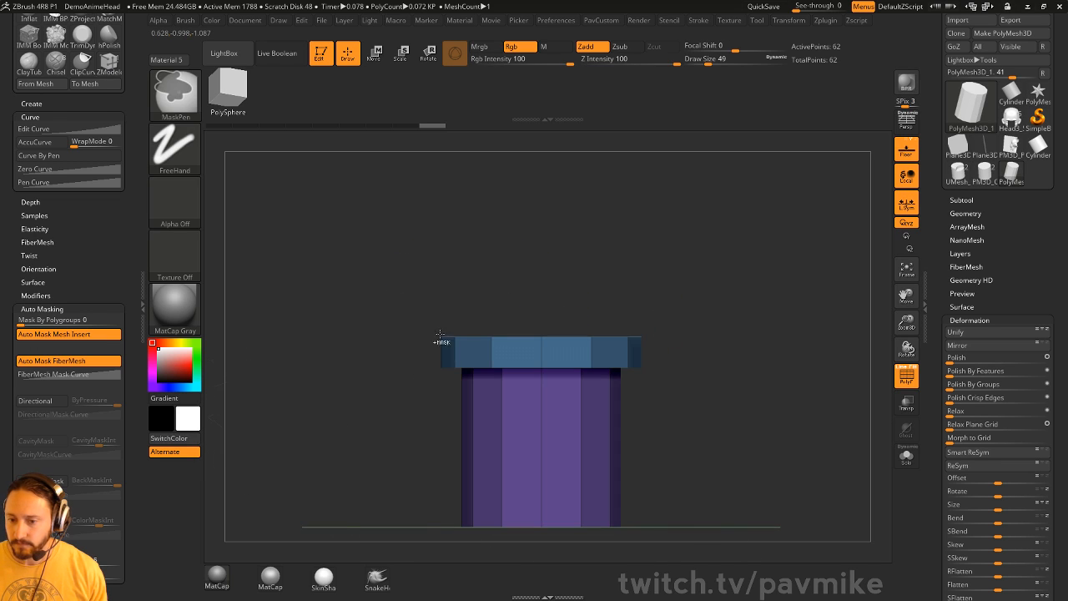
{"action": "left_click_drag", "start_coordinate": [377, 269], "coordinate": [694, 376], "text": "ctrl"}
{"action": "key", "text": "w"}
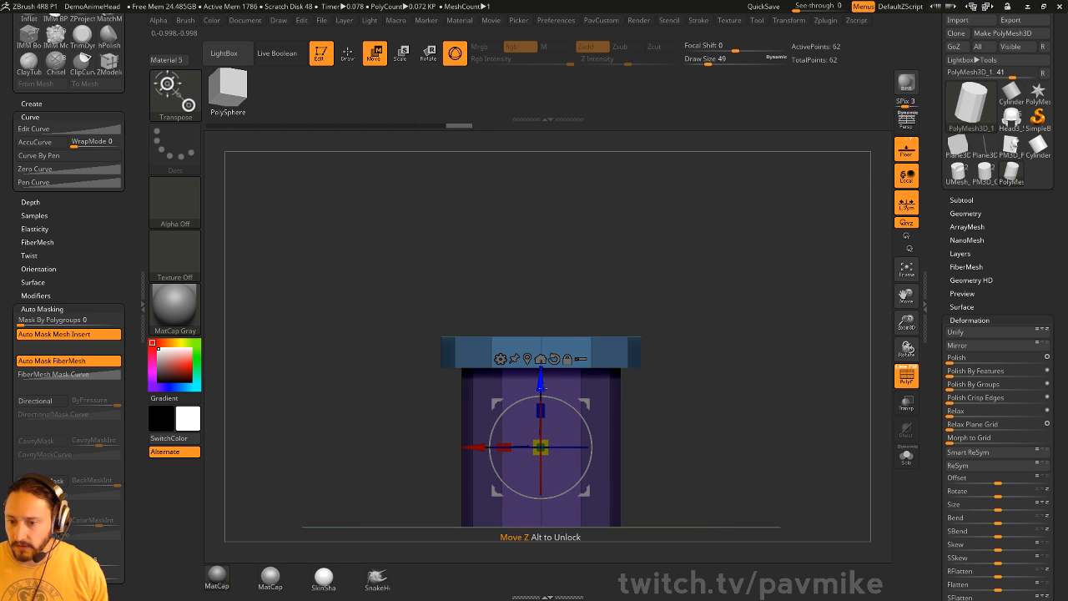
{"action": "left_click_drag", "start_coordinate": [543, 386], "coordinate": [542, 372]}
{"action": "key", "text": "ctrl+z"}
{"action": "mouse_move", "coordinate": [662, 373]}
{"action": "left_mouse_down"}
{"action": "mouse_move", "coordinate": [672, 282]}
{"action": "mouse_move", "coordinate": [699, 262]}
{"action": "mouse_move", "coordinate": [709, 290]}
{"action": "mouse_move", "coordinate": [734, 226]}
{"action": "left_mouse_up"}
{"action": "key", "text": "q"}
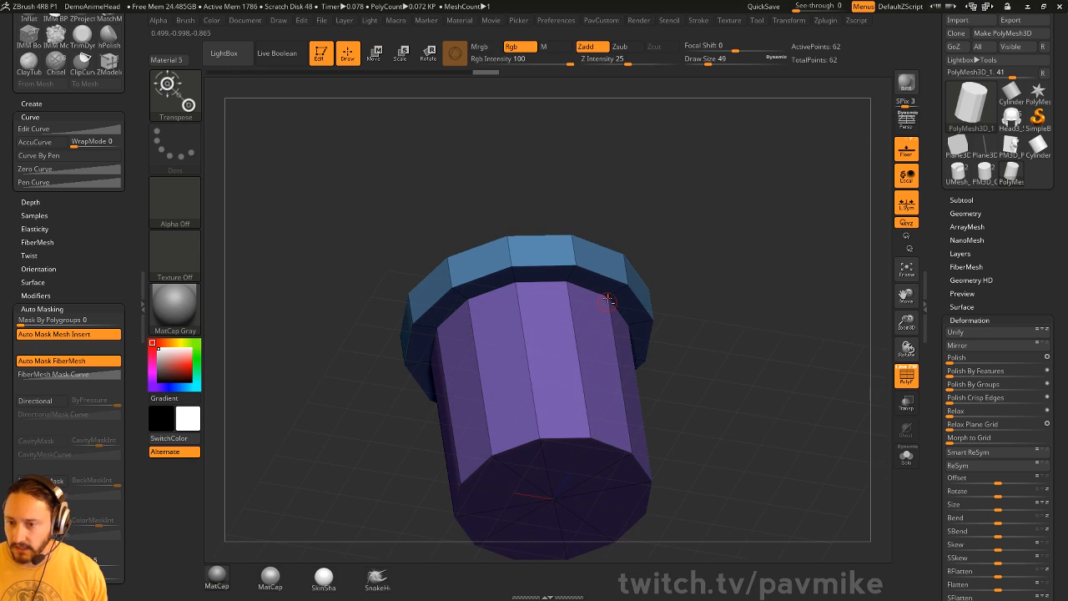
- Set the ZModeler edge action to Slide with the EdgeLoop Complete target
{"action": "key", "text": "b"}
{"action": "key", "text": "z"}
{"action": "key", "text": "m"}
{"action": "key", "text": "space"}
{"action": "left_click", "coordinate": [668, 289]}
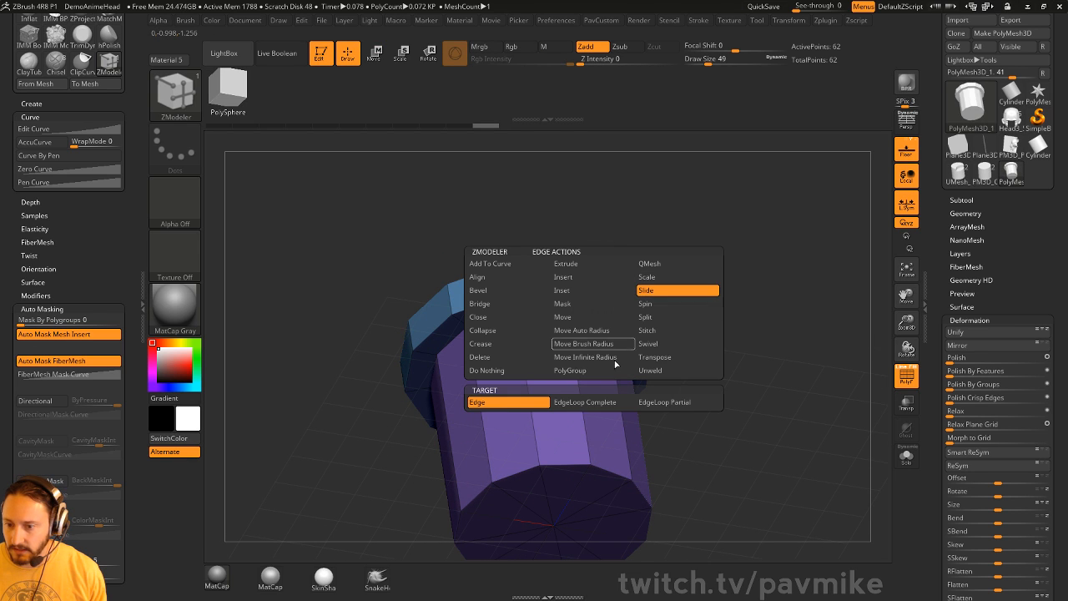
{"action": "left_click", "coordinate": [584, 402]}
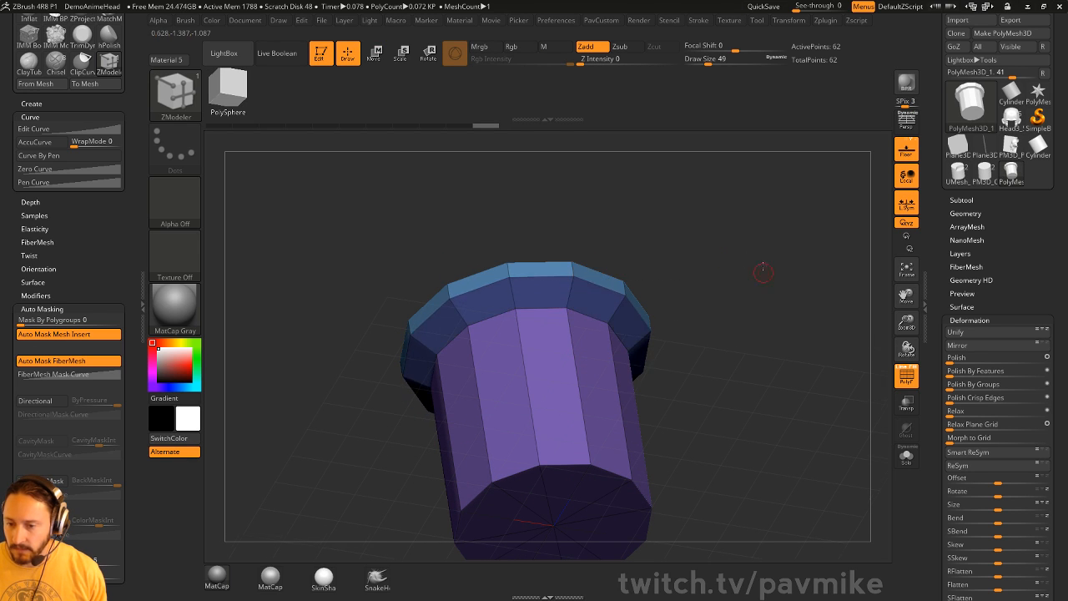
{"action": "left_click_drag", "start_coordinate": [763, 269], "coordinate": [675, 308]}
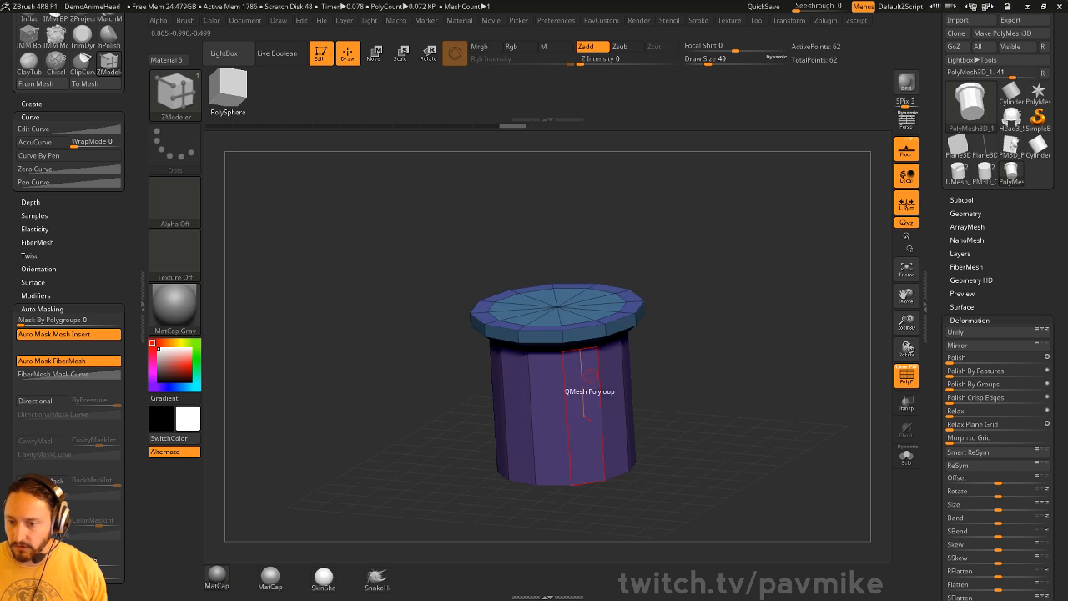
{"action": "left_click_drag", "start_coordinate": [582, 377], "coordinate": [537, 472]}
{"action": "mouse_move", "coordinate": [709, 284]}
{"action": "left_mouse_down"}
{"action": "mouse_move", "coordinate": [701, 355]}
{"action": "mouse_move", "coordinate": [685, 381]}
{"action": "mouse_move", "coordinate": [697, 377]}
{"action": "mouse_move", "coordinate": [694, 395]}
{"action": "left_mouse_up"}
- Hide the cylinder body, delete the hidden polygons, and flip the remaining cap disc
{"action": "key", "text": "b"}
{"action": "key", "text": "s"}
{"action": "key", "text": "t"}
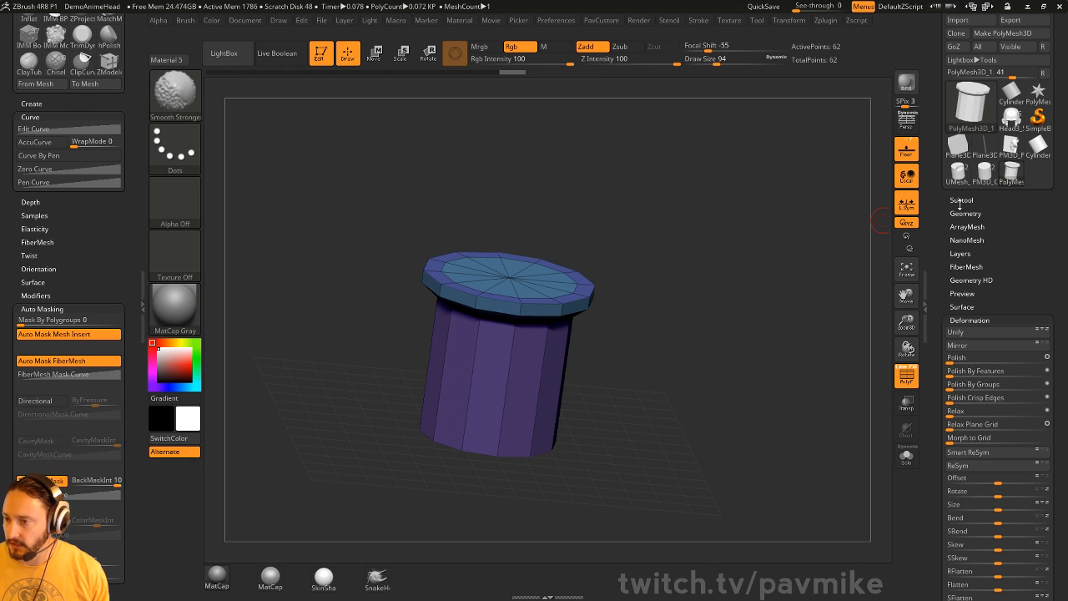
{"action": "left_click", "coordinate": [961, 202]}
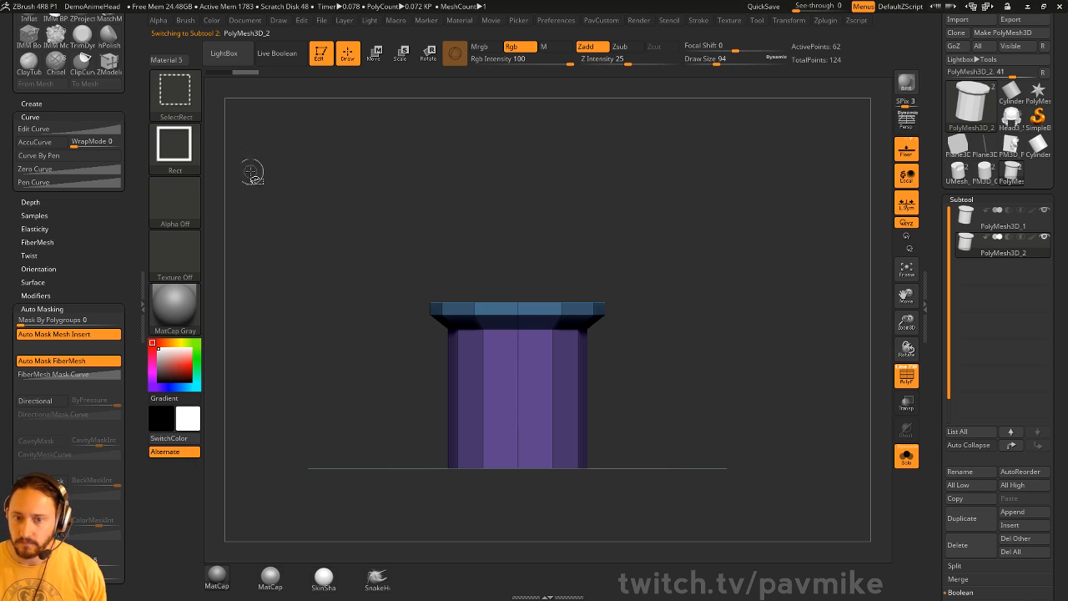
{"action": "left_click_drag", "start_coordinate": [330, 195], "coordinate": [754, 393], "text": "ctrl+alt+shift"}
{"action": "left_click_drag", "start_coordinate": [781, 242], "coordinate": [771, 305]}
{"action": "key", "text": "space"}
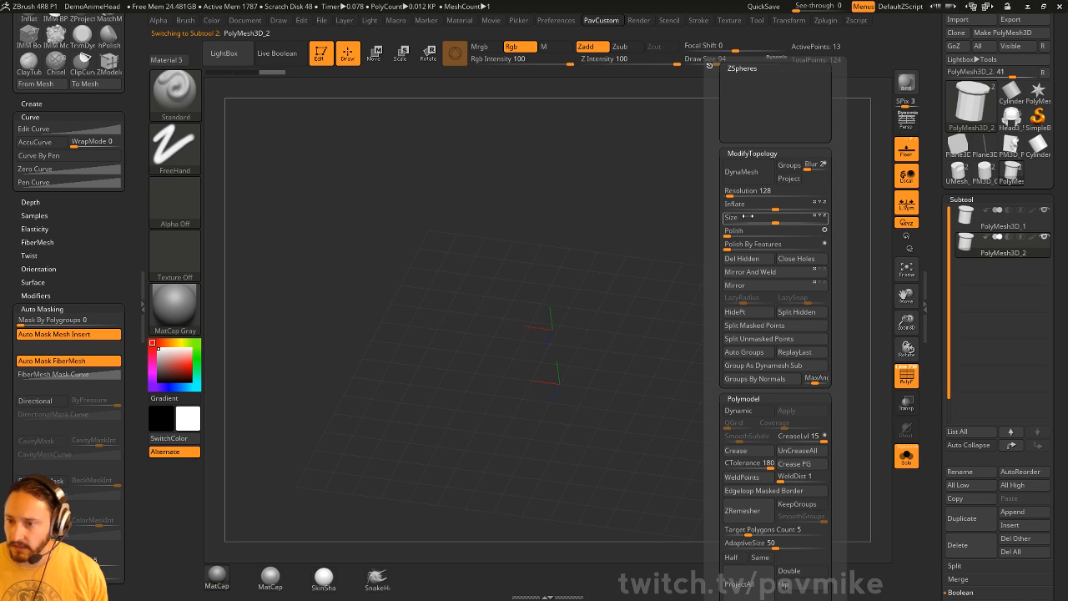
{"action": "left_click", "coordinate": [741, 258]}
{"action": "left_click", "coordinate": [784, 583]}
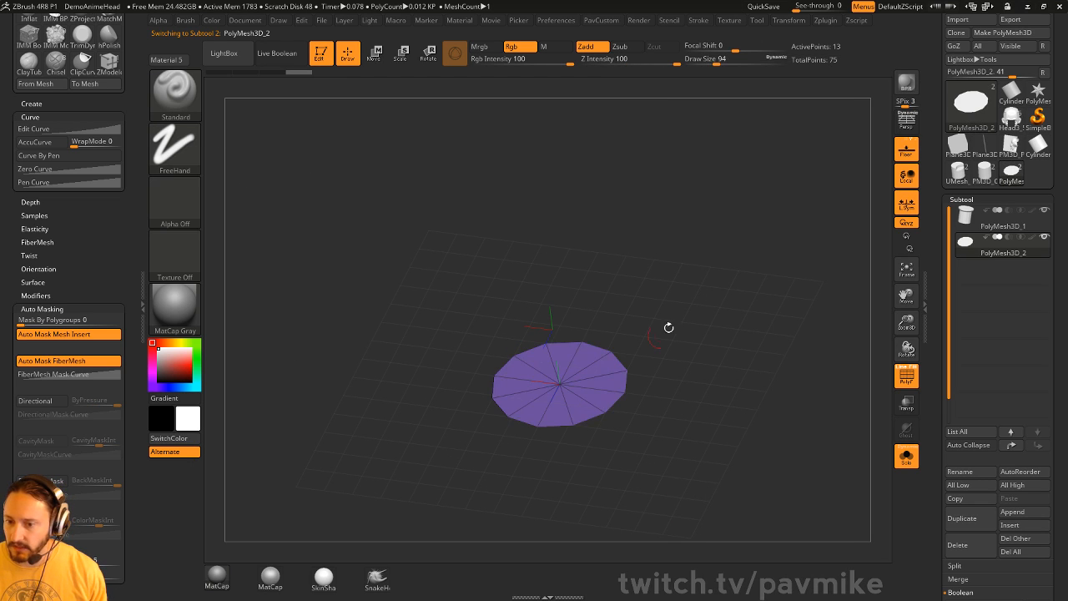
{"action": "mouse_move", "coordinate": [668, 327]}
{"action": "left_mouse_down"}
{"action": "mouse_move", "coordinate": [720, 291]}
{"action": "mouse_move", "coordinate": [716, 323]}
{"action": "left_mouse_up"}
- Insert the IMM Ind. Parts Philips screw head onto the disc's centre
{"action": "key", "text": "b"}
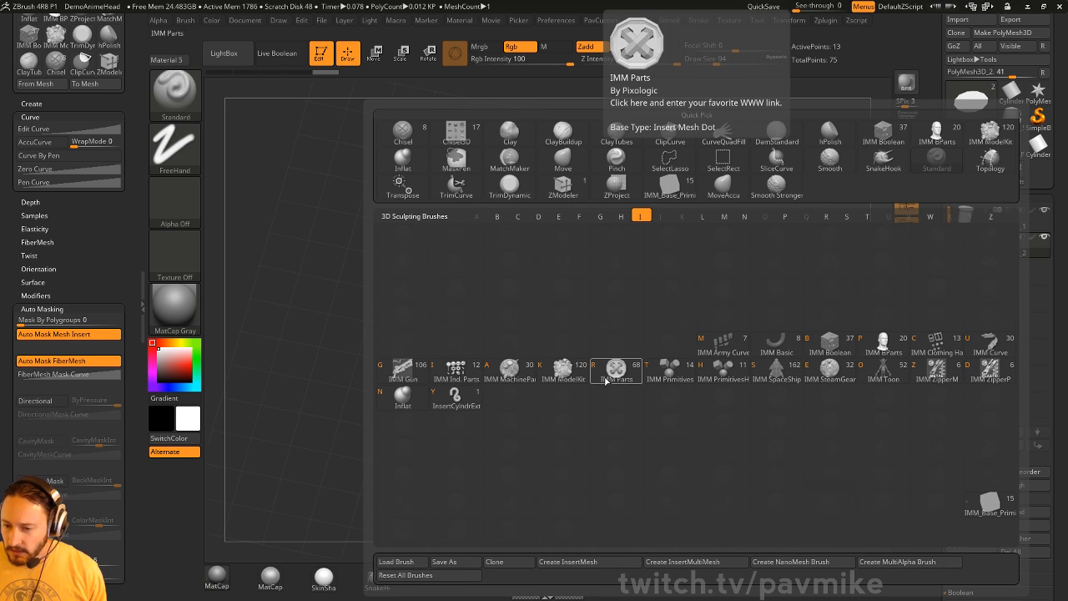
{"action": "key", "text": "i"}
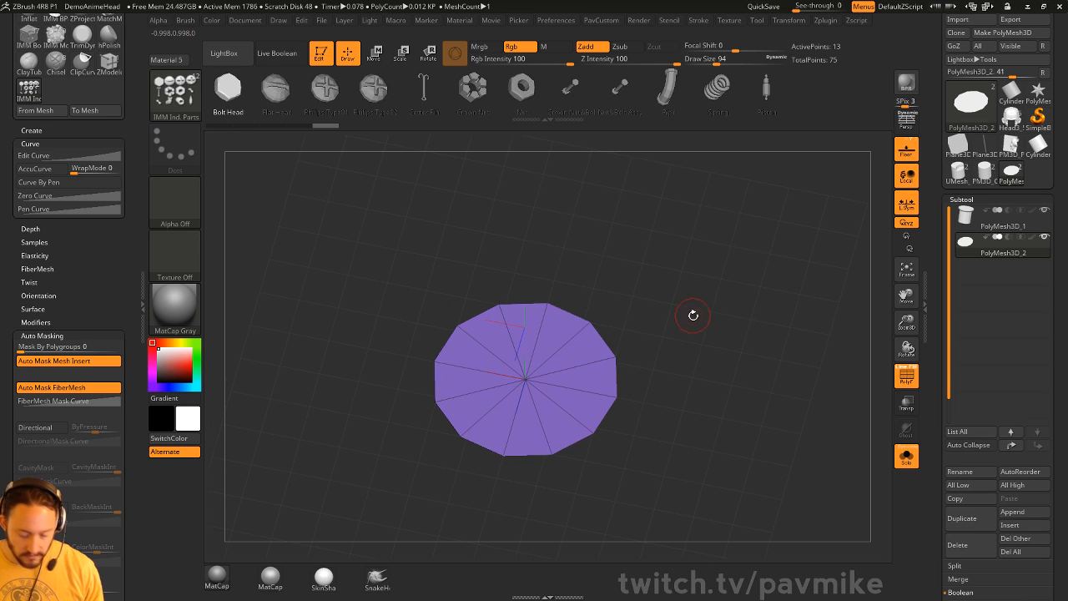
{"action": "key", "text": "m"}
{"action": "left_click_drag", "start_coordinate": [496, 253], "coordinate": [570, 282]}
{"action": "left_click_drag", "start_coordinate": [723, 277], "coordinate": [648, 315]}
{"action": "left_click_drag", "start_coordinate": [429, 229], "coordinate": [721, 300]}
- Split the screw head into its own subtool, delete PolyMesh3D_2, and merge its polygroups
{"action": "key", "text": "space"}
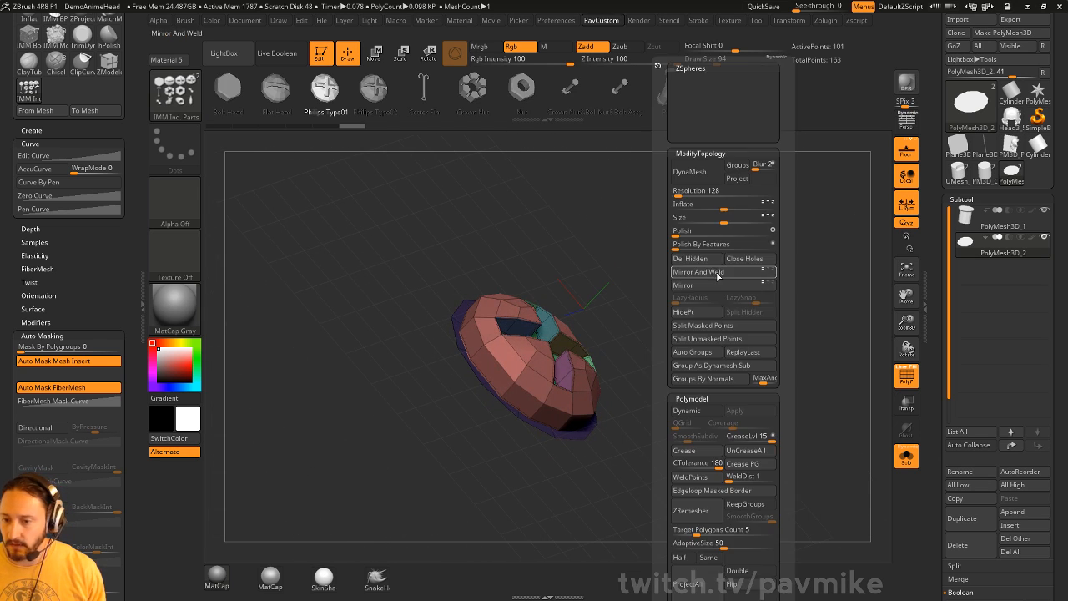
{"action": "left_click", "coordinate": [727, 340]}
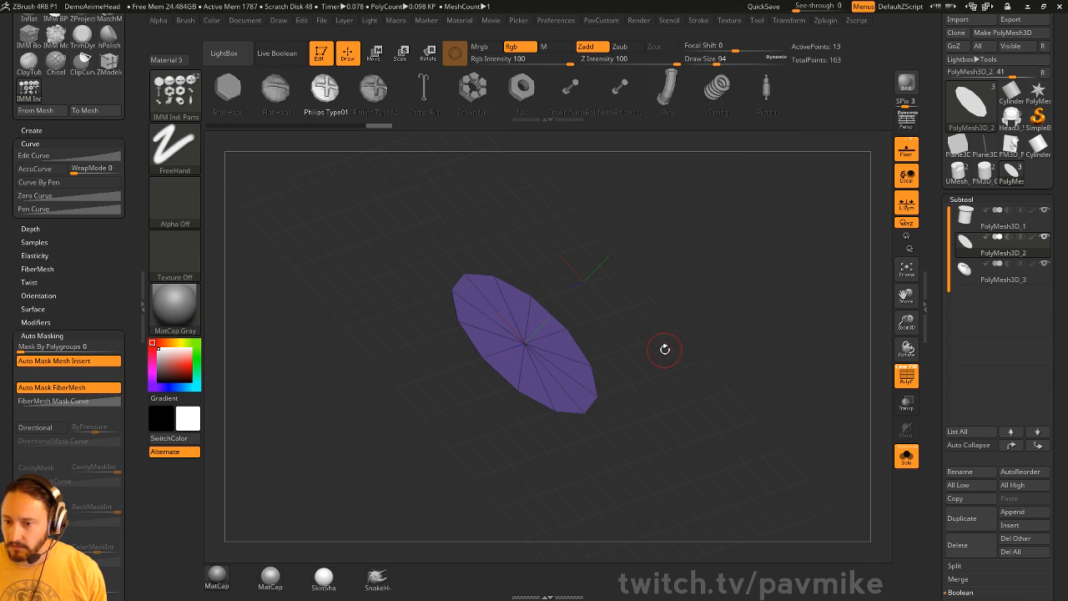
{"action": "left_click", "coordinate": [965, 544]}
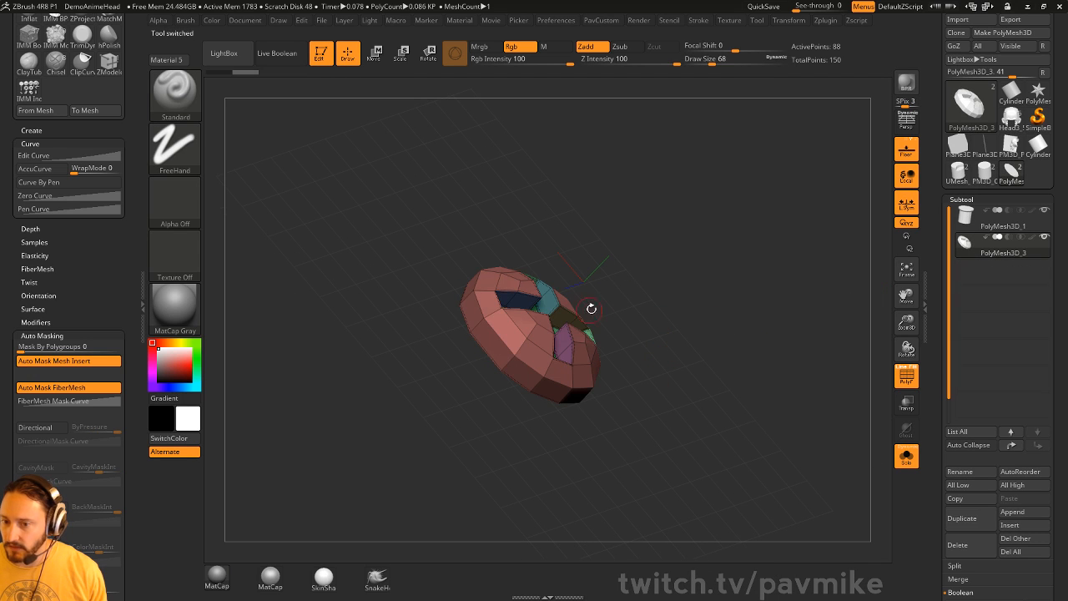
{"action": "left_click_drag", "start_coordinate": [767, 278], "coordinate": [613, 329], "text": "alt"}
{"action": "key", "text": "ctrl+w"}
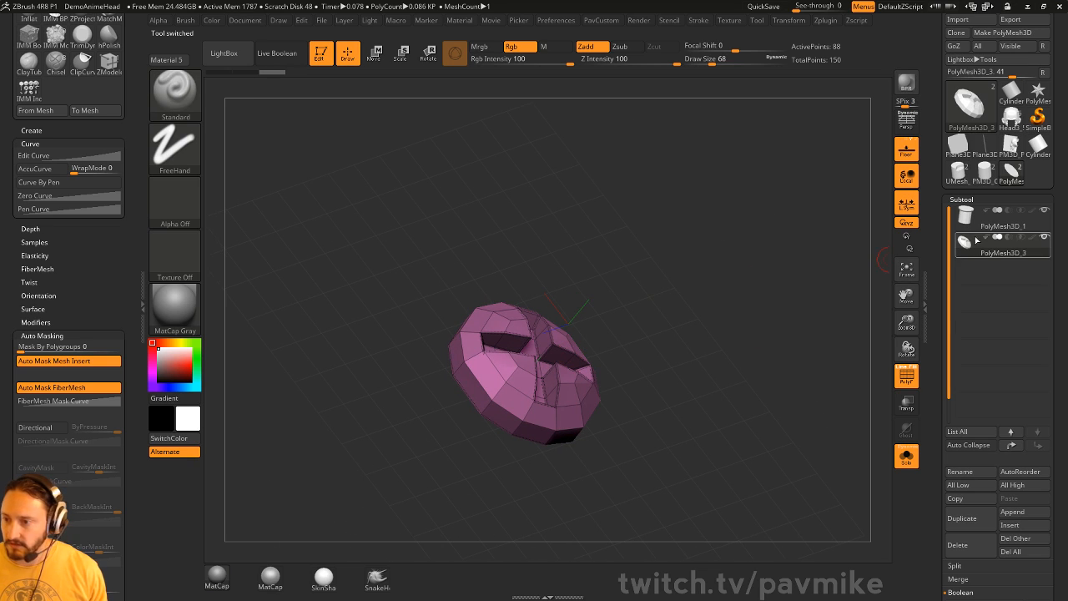
{"action": "key", "text": "d"}
{"action": "key", "text": "shift+d"}
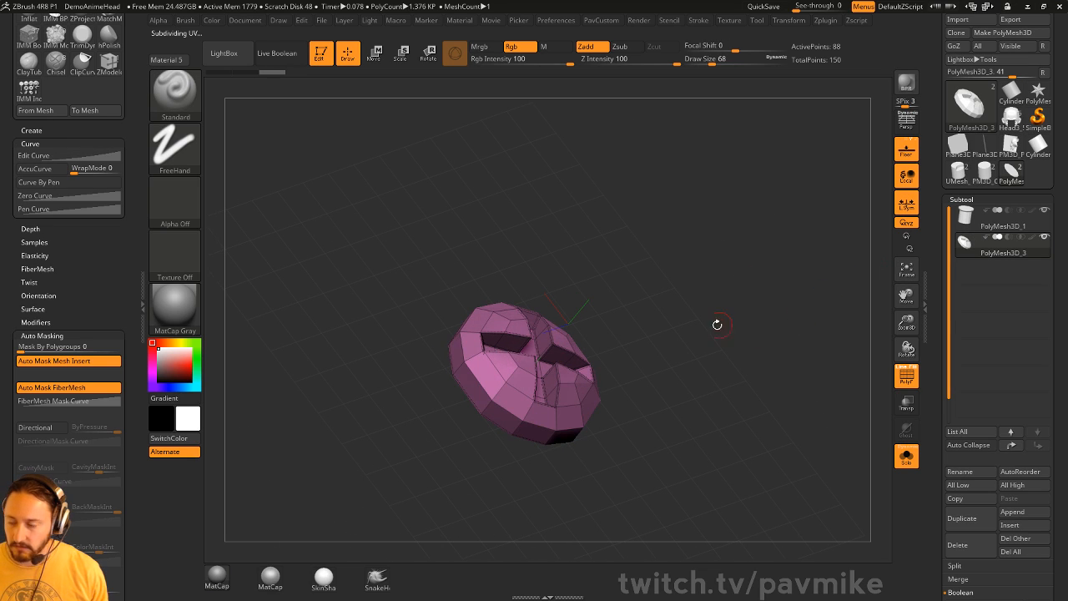
- Select PolyMesh3D_1 and crease its border edges, previewing with dynamic subdivision
{"action": "left_click", "coordinate": [1008, 227]}
{"action": "left_click_drag", "start_coordinate": [795, 333], "coordinate": [832, 300]}
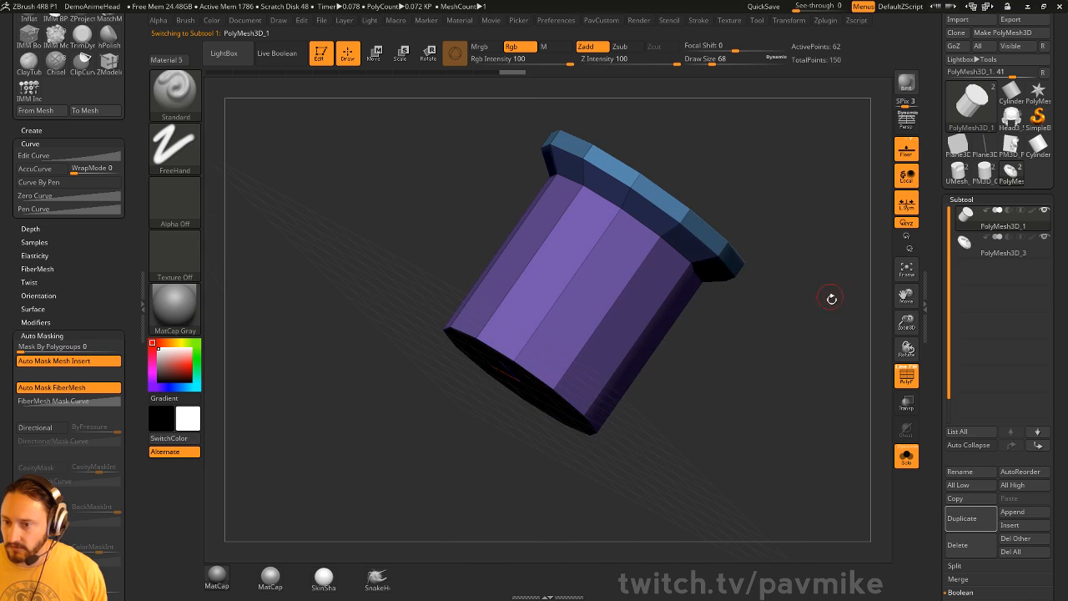
{"action": "key", "text": "space"}
{"action": "left_click", "coordinate": [805, 454]}
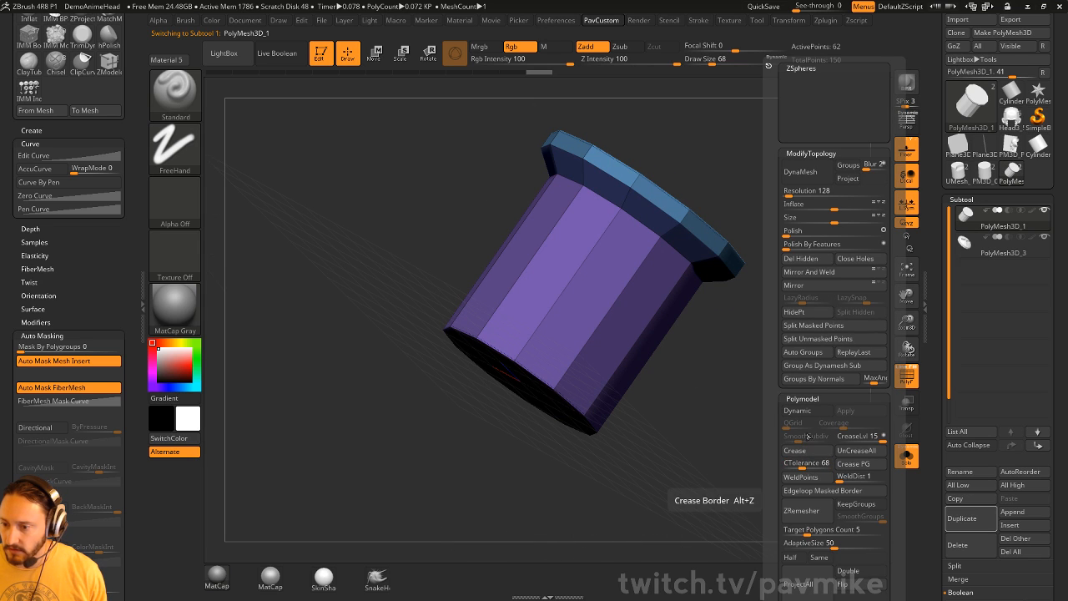
{"action": "key", "text": "d"}
- Crease the cap's edge loop with ZModeler Crease using the EdgeLoop Complete target
{"action": "key", "text": "b"}
{"action": "key", "text": "z"}
{"action": "key", "text": "m"}
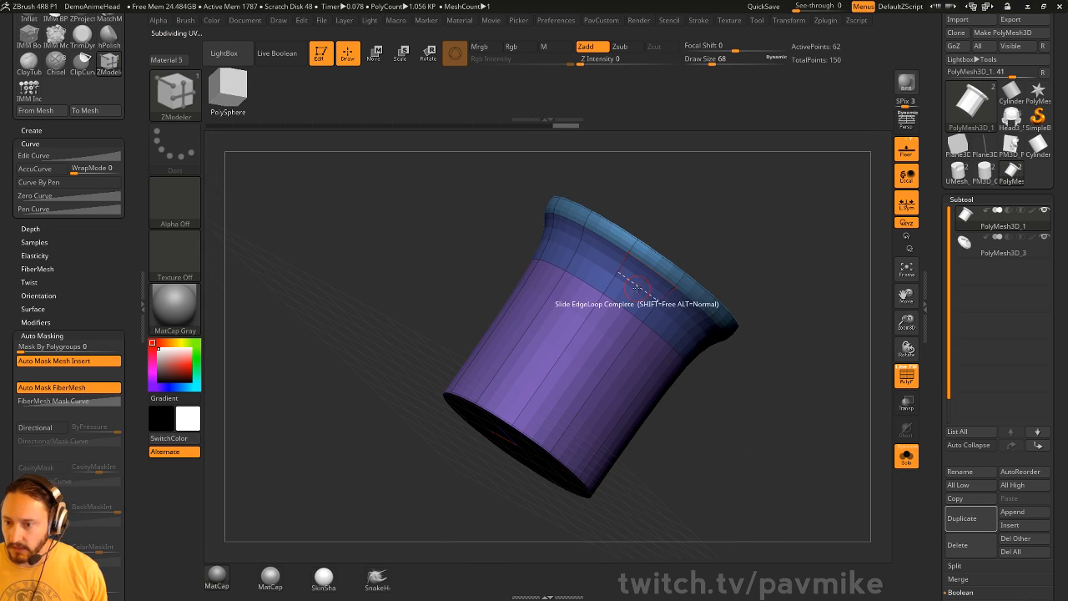
{"action": "key", "text": "space"}
{"action": "left_click", "coordinate": [536, 345]}
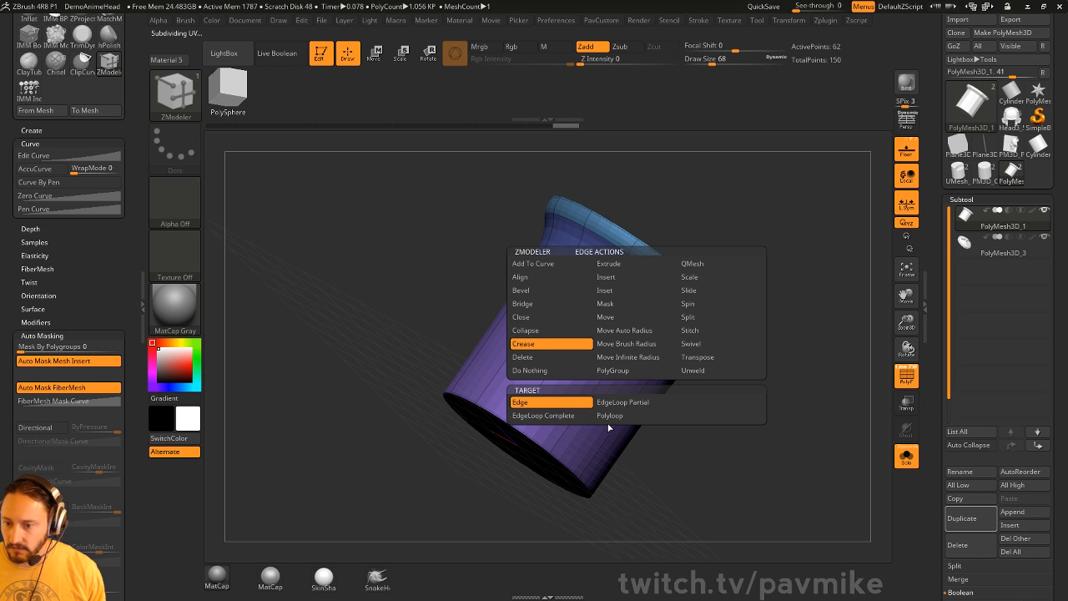
{"action": "left_click", "coordinate": [581, 419]}
{"action": "mouse_move", "coordinate": [825, 286]}
{"action": "left_mouse_down"}
{"action": "mouse_move", "coordinate": [822, 275]}
{"action": "mouse_move", "coordinate": [780, 265]}
{"action": "mouse_move", "coordinate": [730, 282]}
{"action": "mouse_move", "coordinate": [757, 332]}
{"action": "mouse_move", "coordinate": [711, 348]}
{"action": "left_mouse_up"}
{"action": "left_click", "coordinate": [658, 283]}
- Compare the screw head and cylinder subtools, ending on the cylinder facing its round cap
{"action": "left_click", "coordinate": [999, 255]}
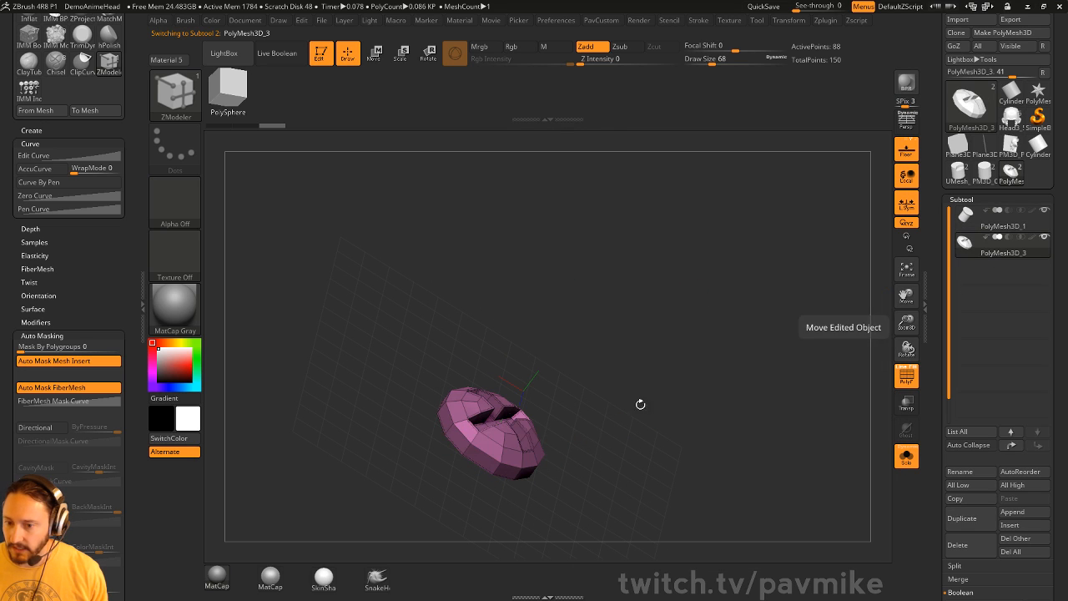
{"action": "left_click", "coordinate": [1001, 221]}
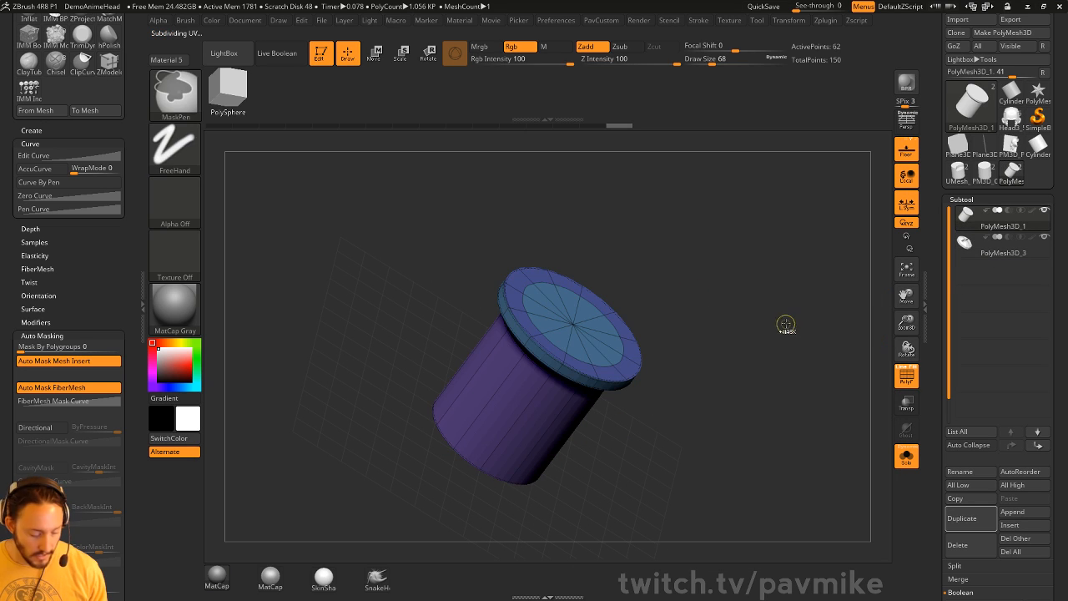
{"action": "left_click", "coordinate": [999, 253]}
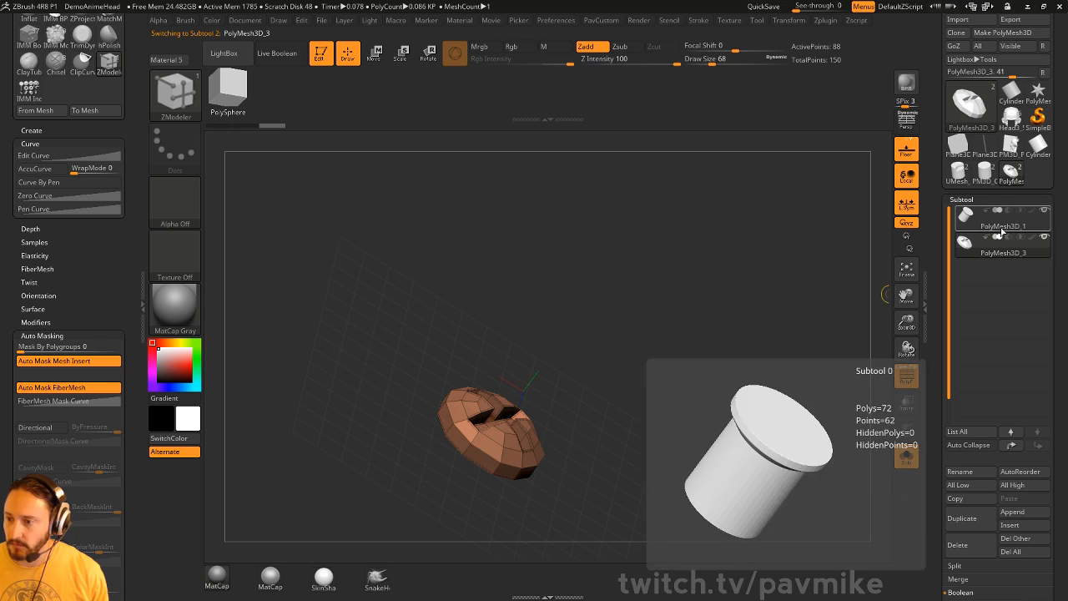
{"action": "left_click", "coordinate": [1002, 226]}
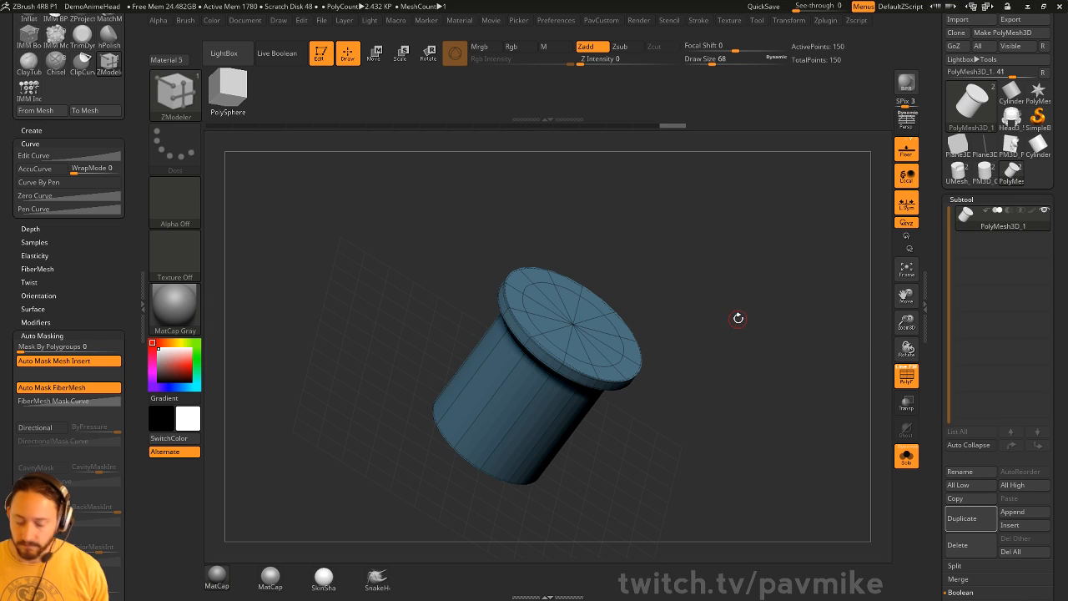
{"action": "left_click_drag", "start_coordinate": [738, 318], "coordinate": [776, 332], "text": "shift"}
- Create a new InsertMesh brush from the cylinder
{"action": "key", "text": "b"}
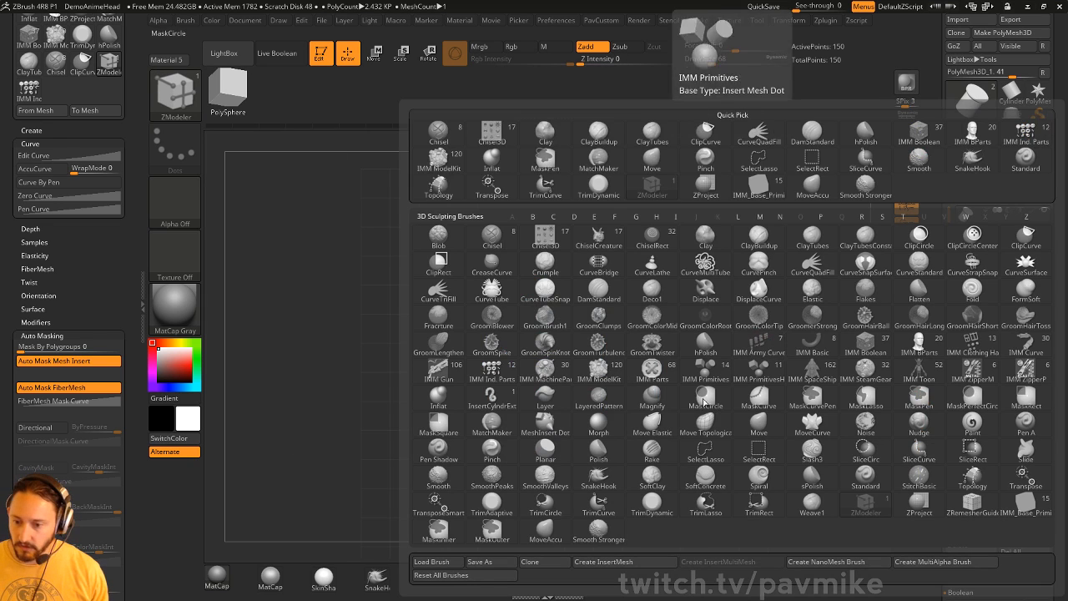
{"action": "left_click", "coordinate": [593, 564]}
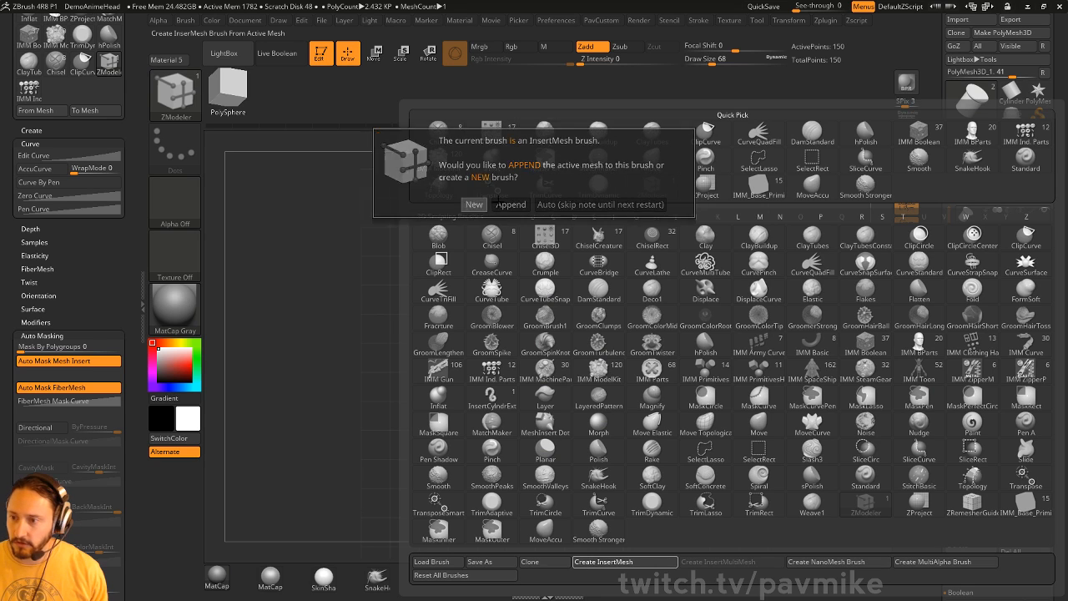
{"action": "left_click", "coordinate": [484, 210]}
- Switch to the Head3 tool with wireframe off and undo the two accidental cylinder inserts
{"action": "left_click", "coordinate": [1013, 120]}
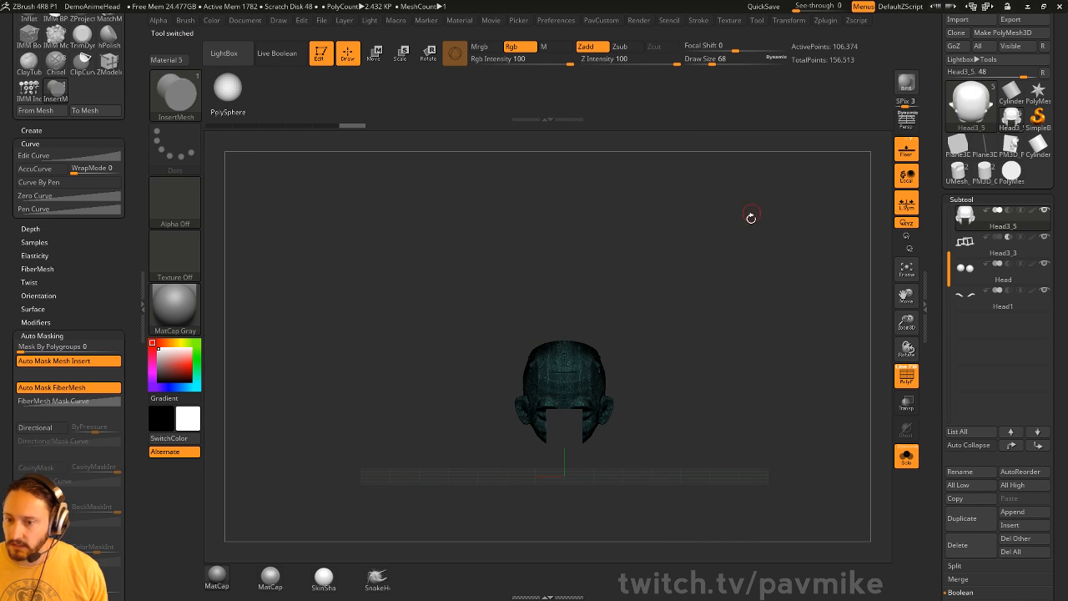
{"action": "left_click", "coordinate": [913, 372]}
{"action": "key", "text": "f"}
{"action": "left_click_drag", "start_coordinate": [827, 398], "coordinate": [641, 324]}
{"action": "mouse_move", "coordinate": [733, 282]}
{"action": "left_mouse_down"}
{"action": "mouse_move", "coordinate": [644, 339]}
{"action": "mouse_move", "coordinate": [717, 275]}
{"action": "mouse_move", "coordinate": [751, 300]}
{"action": "mouse_move", "coordinate": [813, 312]}
{"action": "mouse_move", "coordinate": [778, 346]}
{"action": "left_mouse_up"}
{"action": "key", "text": "ctrl+z"}
- Set Depth Imbed to 0 and insert the bolt into the side of the head
{"action": "left_click", "coordinate": [30, 229]}
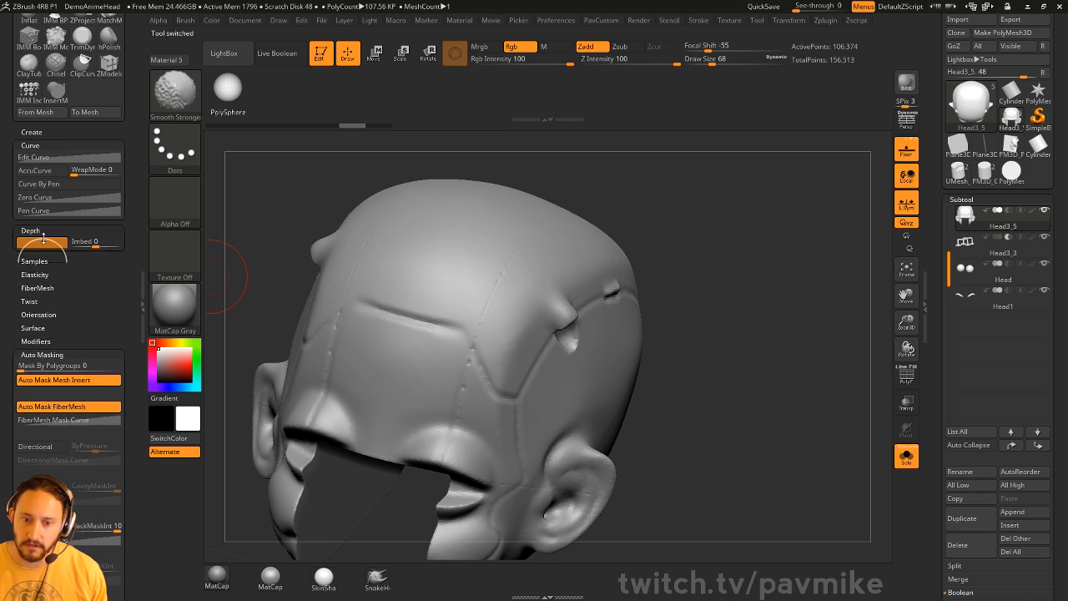
{"action": "left_click", "coordinate": [44, 257]}
{"action": "left_click", "coordinate": [98, 242]}
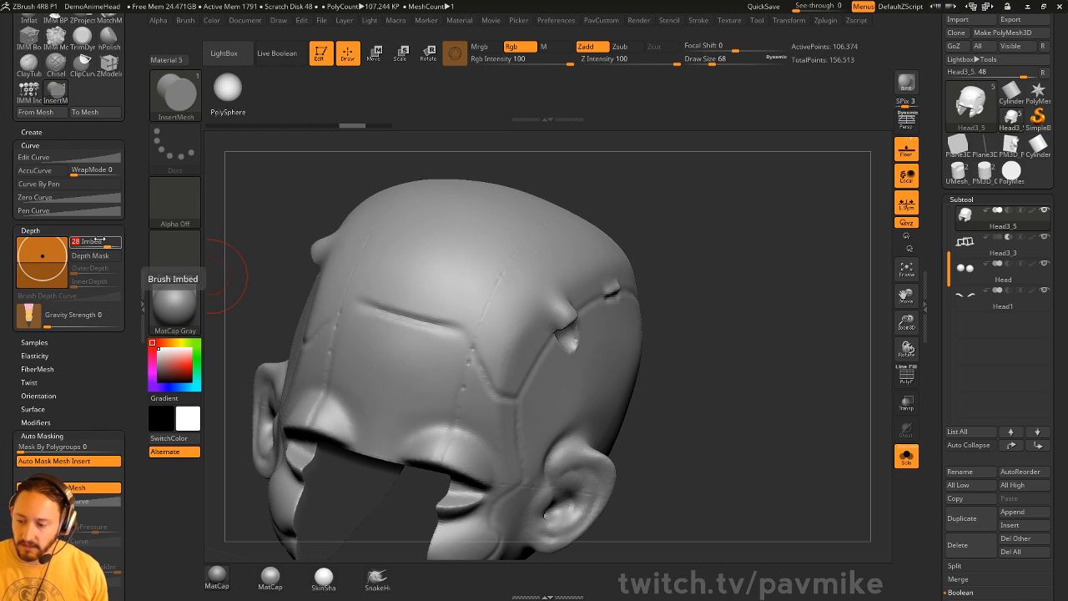
{"action": "left_click_drag", "start_coordinate": [849, 254], "coordinate": [755, 250]}
{"action": "left_click_drag", "start_coordinate": [614, 348], "coordinate": [644, 352]}
{"action": "left_click_drag", "start_coordinate": [773, 350], "coordinate": [804, 375]}
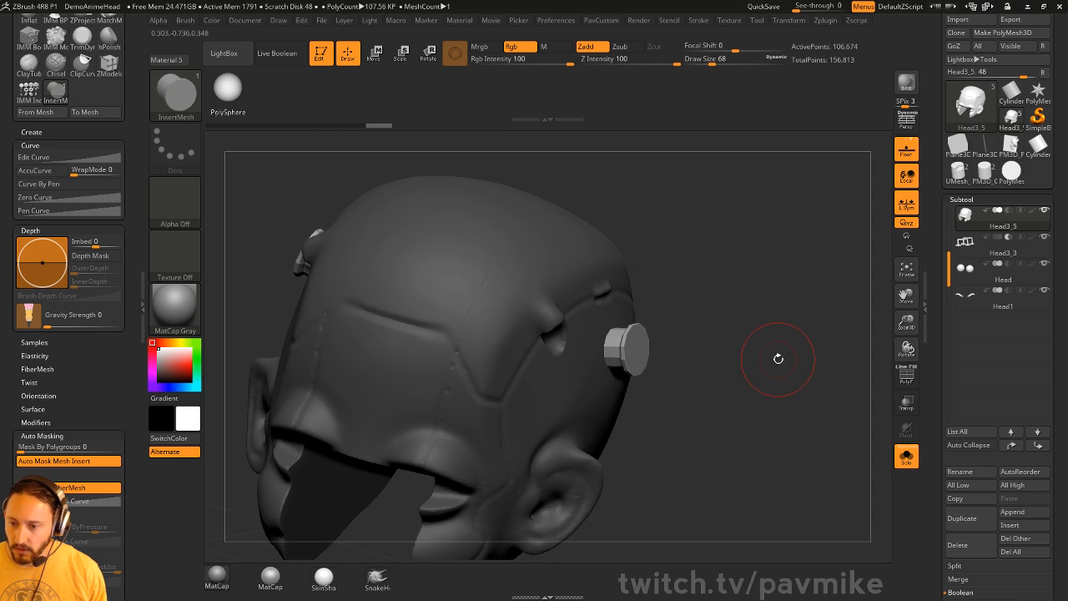
- Split the bolt into subtool Head3_6, enable Live Boolean, and show all subtools
{"action": "left_click_drag", "start_coordinate": [782, 328], "coordinate": [768, 348]}
{"action": "key", "text": "1"}
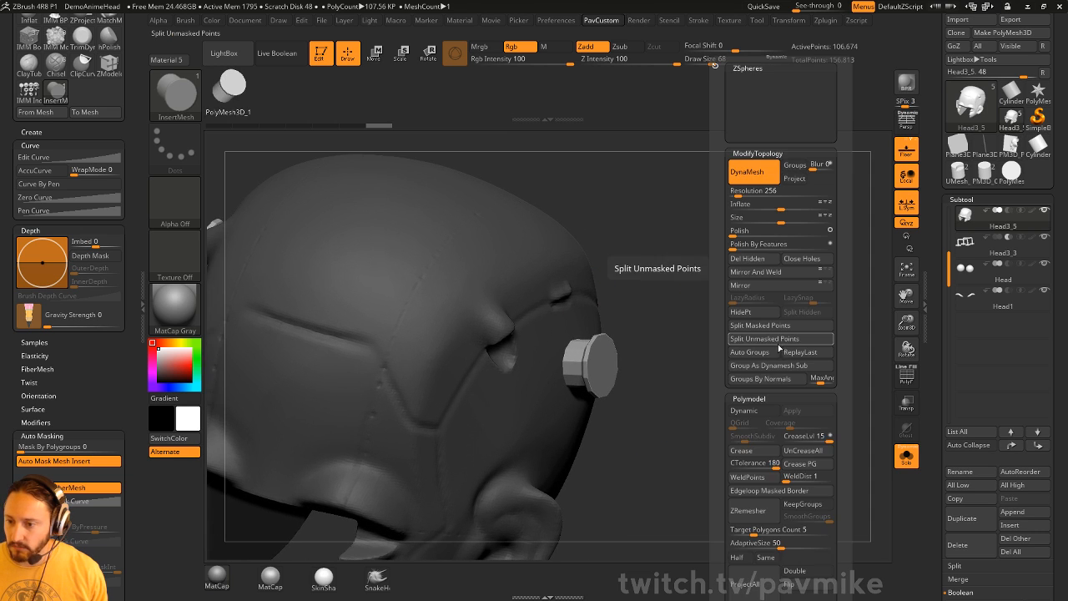
{"action": "left_click", "coordinate": [776, 340]}
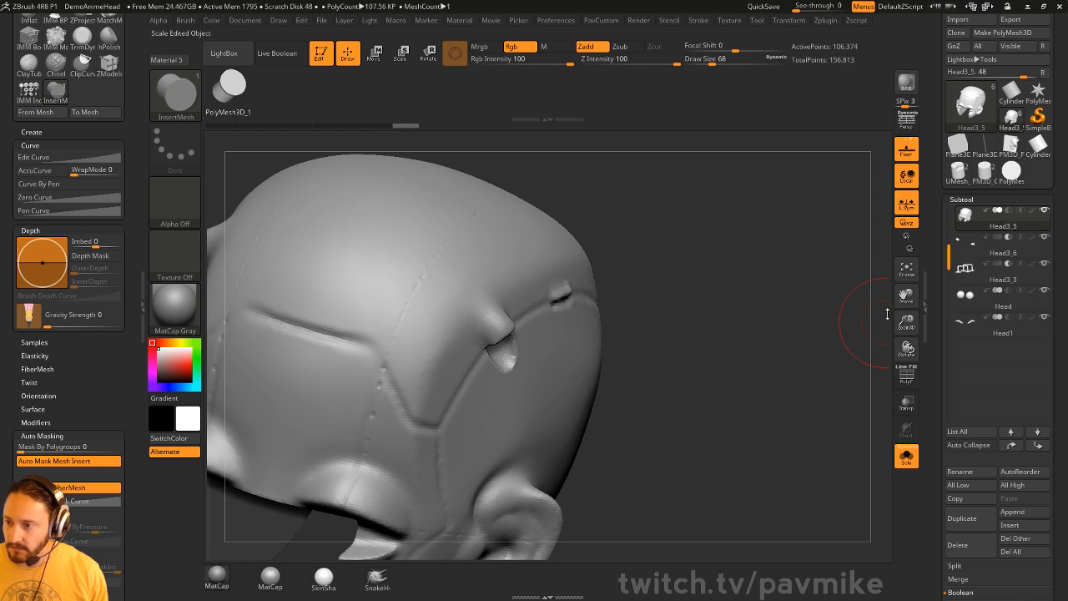
{"action": "left_click_drag", "start_coordinate": [887, 313], "coordinate": [788, 317]}
{"action": "key", "text": "ctrl+b"}
{"action": "left_click", "coordinate": [900, 456]}
- Select Head3_6 and drag its Move gizmo along Z to sink the cutter into the head
{"action": "key", "text": "w"}
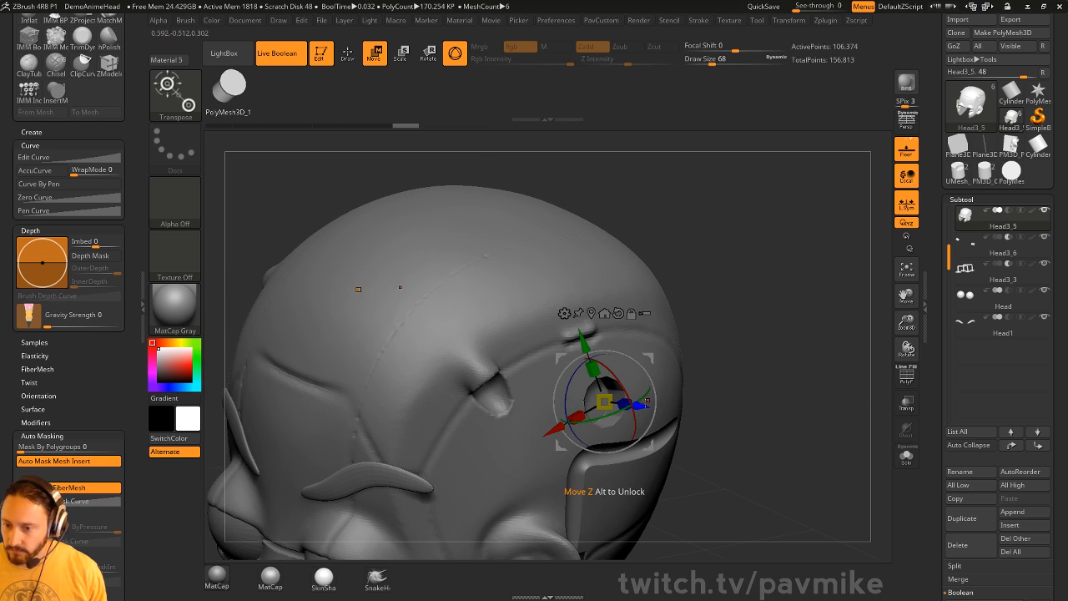
{"action": "left_click_drag", "start_coordinate": [646, 405], "coordinate": [626, 400]}
{"action": "key", "text": "ctrl+z"}
{"action": "left_click", "coordinate": [993, 254]}
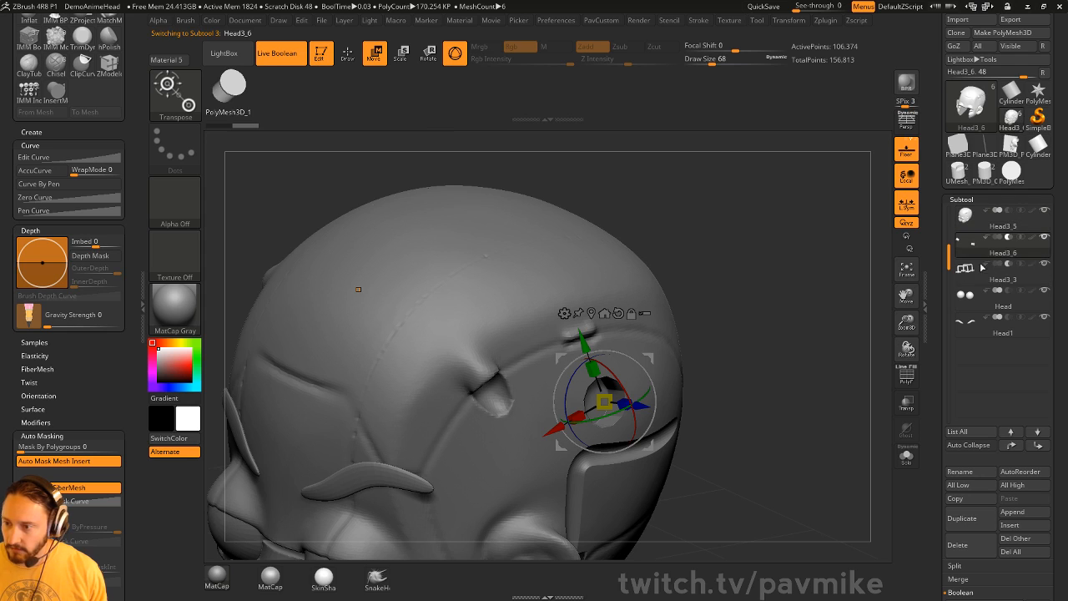
{"action": "mouse_move", "coordinate": [805, 324]}
{"action": "left_mouse_down"}
{"action": "mouse_move", "coordinate": [819, 340]}
{"action": "mouse_move", "coordinate": [726, 361]}
{"action": "left_mouse_up"}
{"action": "left_click_drag", "start_coordinate": [645, 408], "coordinate": [628, 409]}
{"action": "key", "text": "q"}
{"action": "left_click_drag", "start_coordinate": [798, 357], "coordinate": [771, 378]}
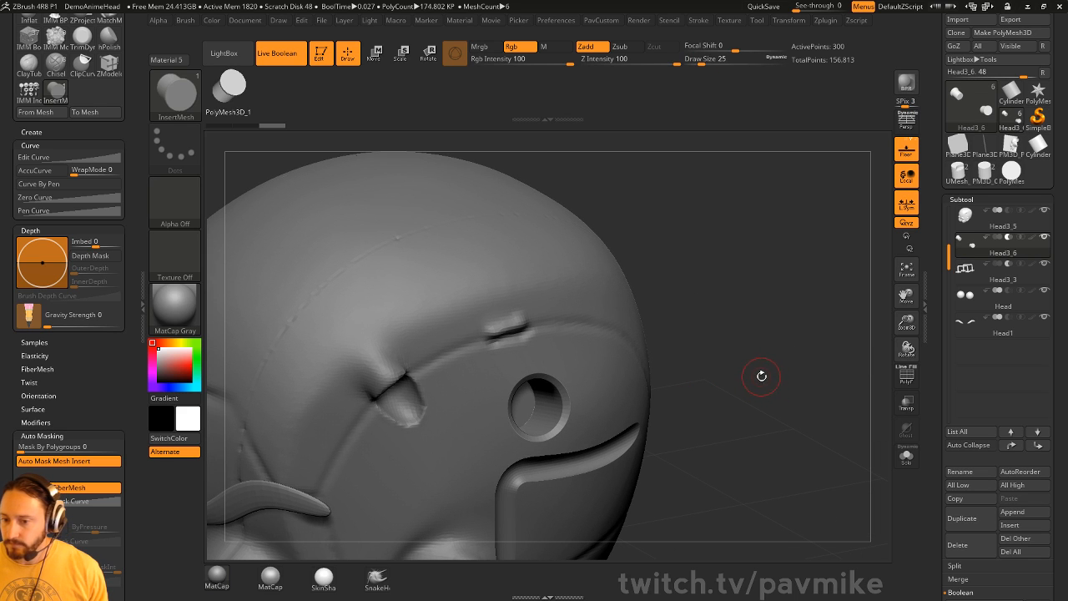
{"action": "left_click_drag", "start_coordinate": [716, 347], "coordinate": [791, 378]}
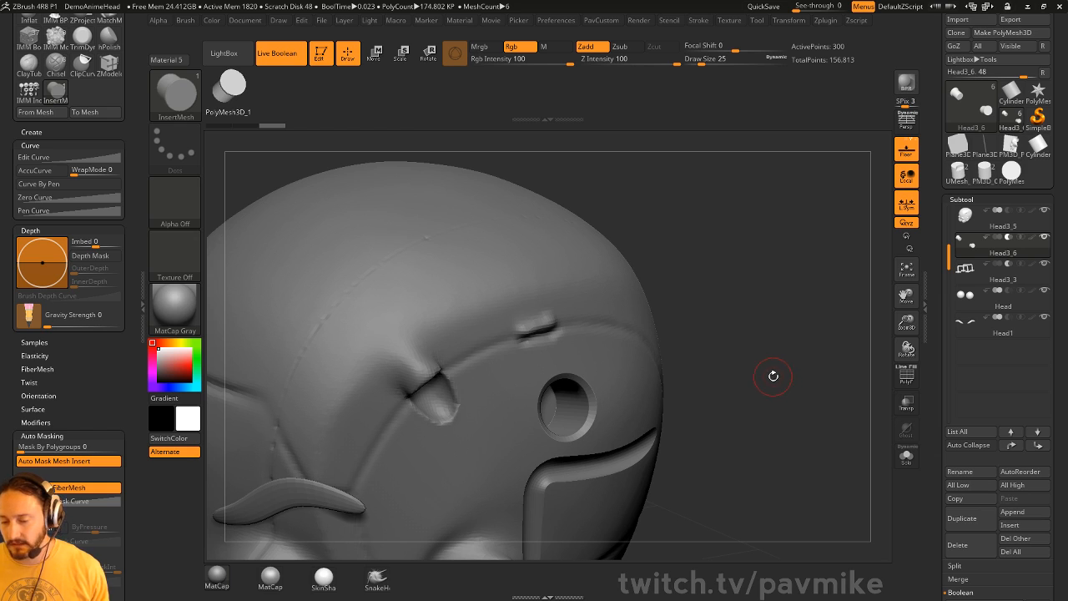
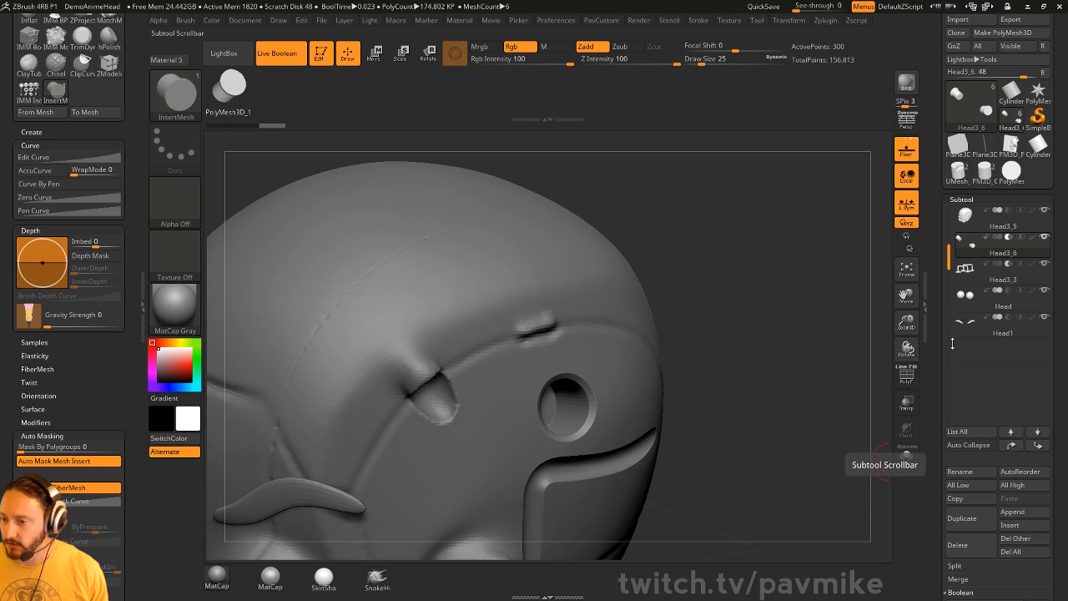
- Solo the cylinder subtool with the PolyF wireframe and split off its masked points
{"action": "left_click", "coordinate": [907, 457]}
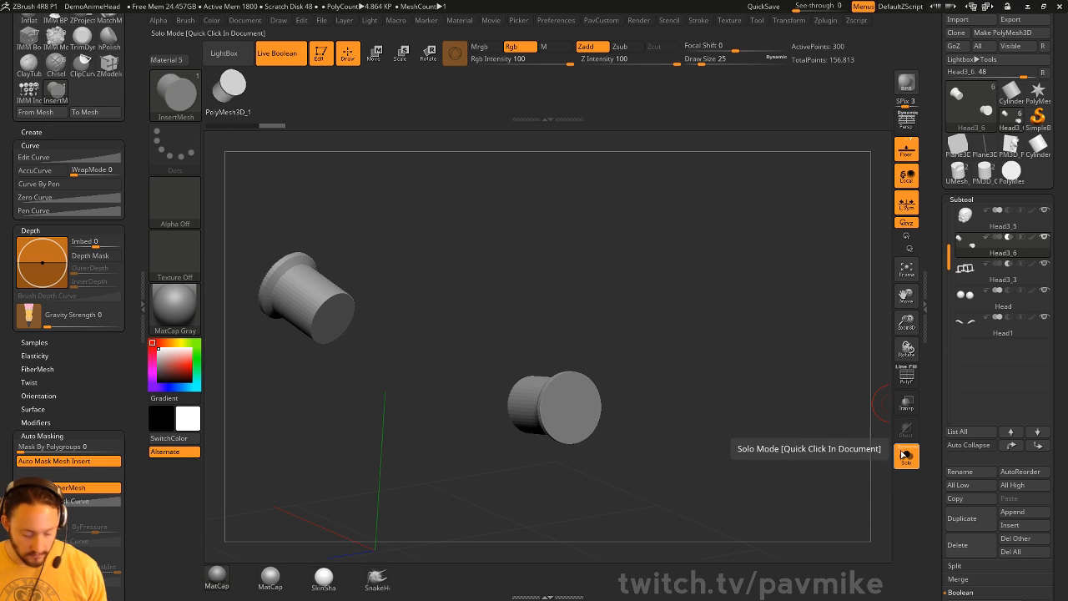
{"action": "left_click_drag", "start_coordinate": [809, 421], "coordinate": [863, 398]}
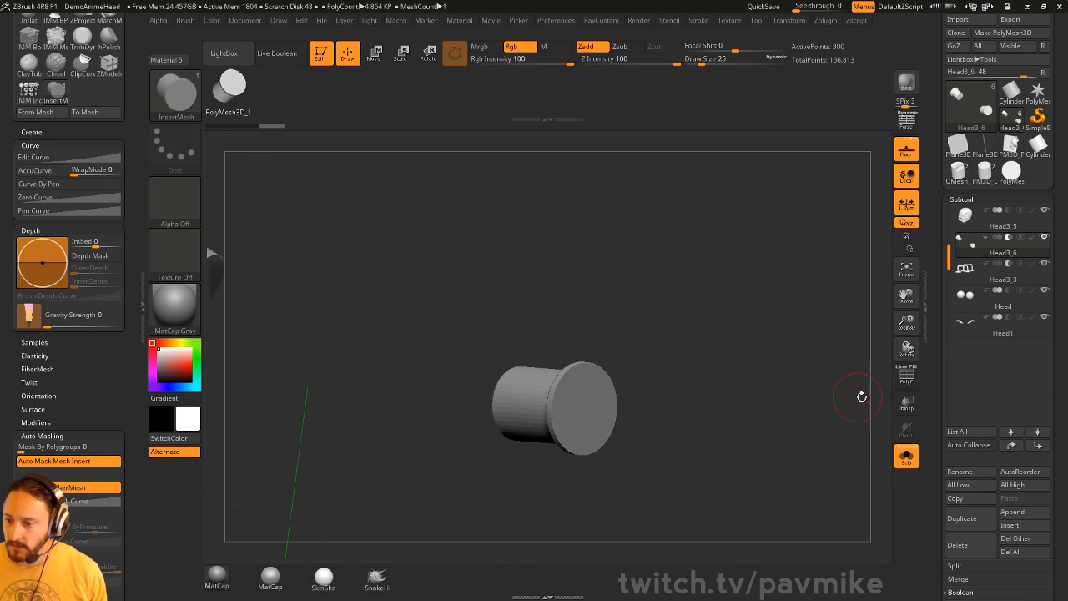
{"action": "left_click", "coordinate": [907, 377]}
{"action": "key", "text": "ctrl+shift"}
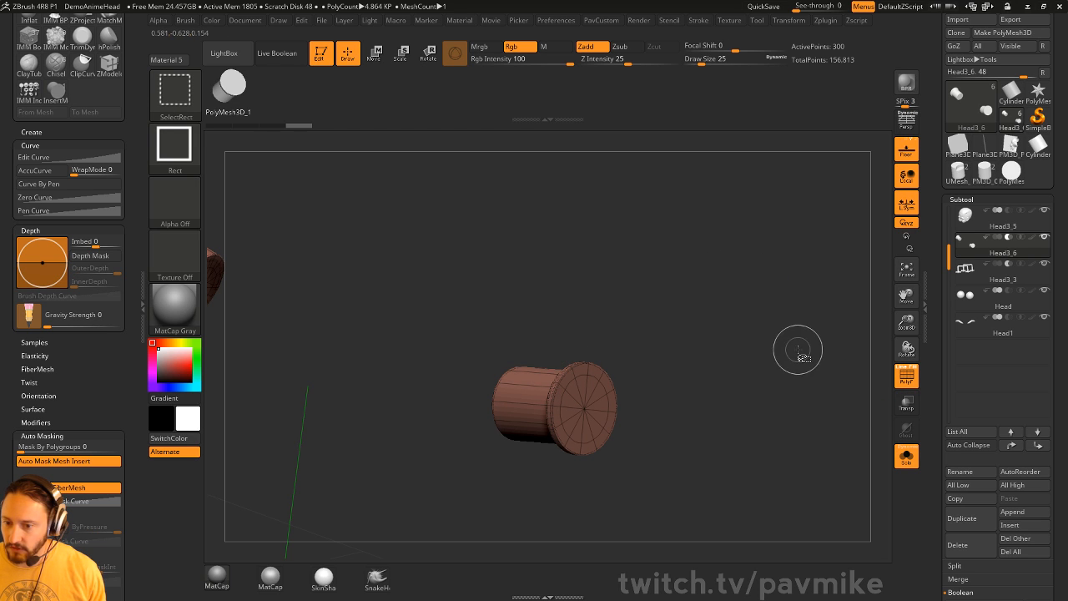
{"action": "left_click_drag", "start_coordinate": [742, 324], "coordinate": [760, 313], "text": "alt"}
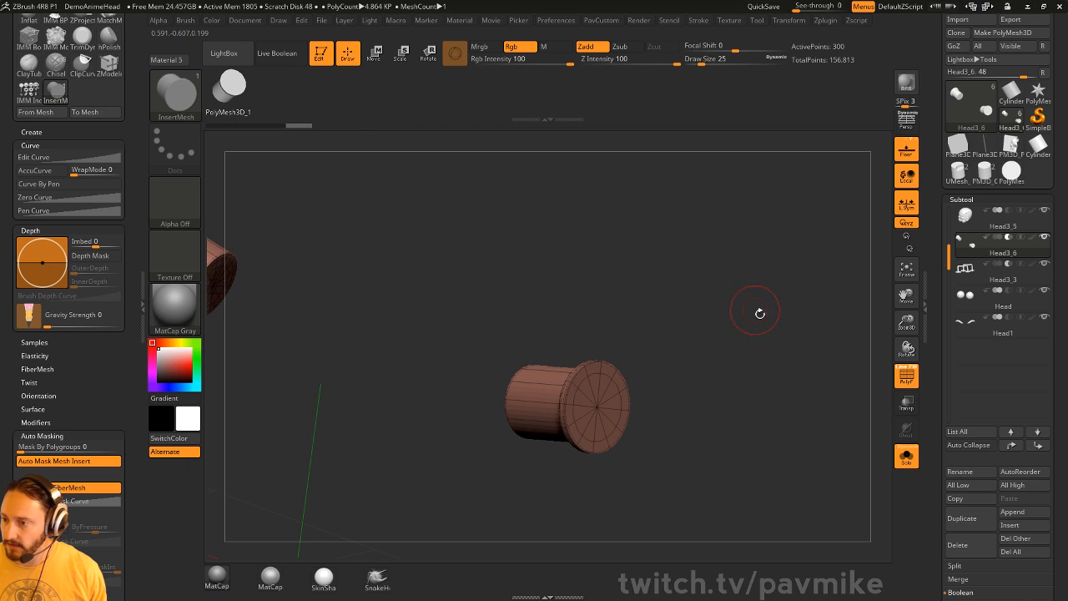
{"action": "key", "text": "space"}
{"action": "left_click", "coordinate": [764, 327]}
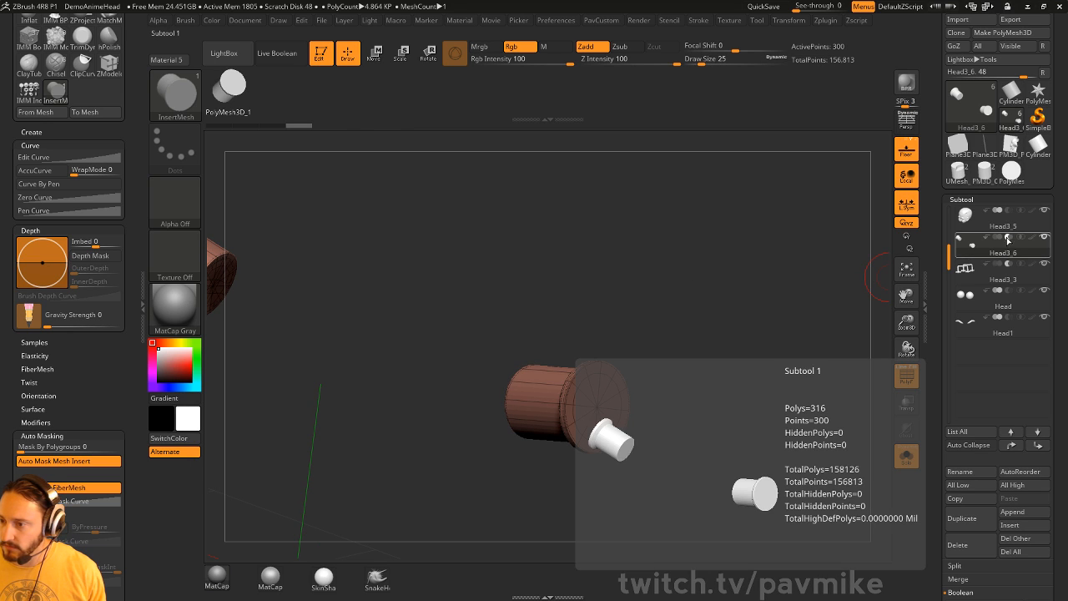
- Delete subtool Head3_3 and make the Head3_6 cylinder the active subtool
{"action": "left_click", "coordinate": [1002, 272]}
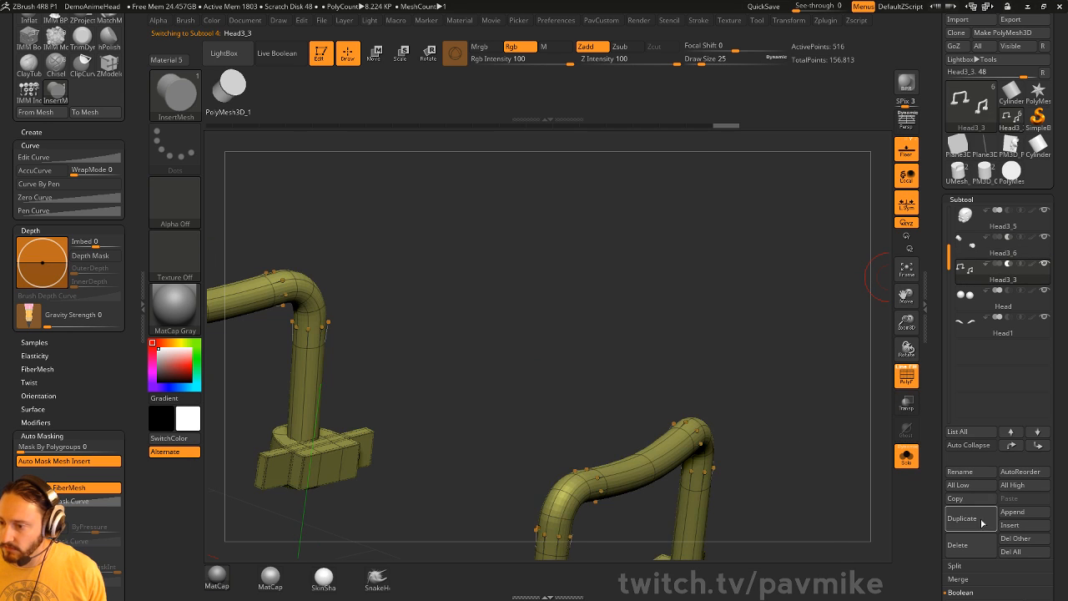
{"action": "left_click", "coordinate": [959, 545]}
{"action": "left_click", "coordinate": [1001, 255]}
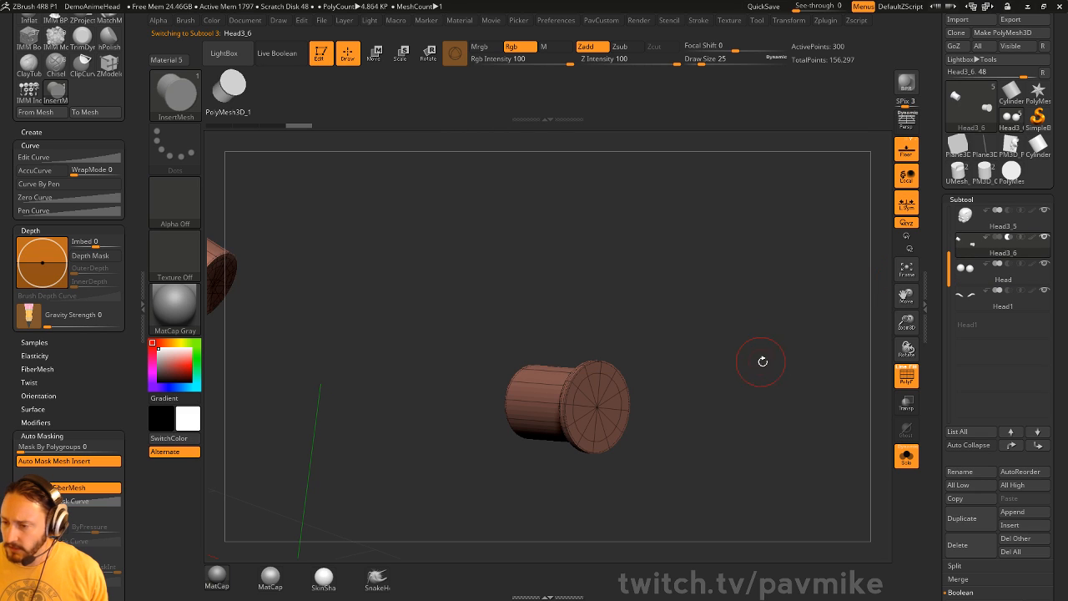
{"action": "left_click_drag", "start_coordinate": [758, 357], "coordinate": [767, 362]}
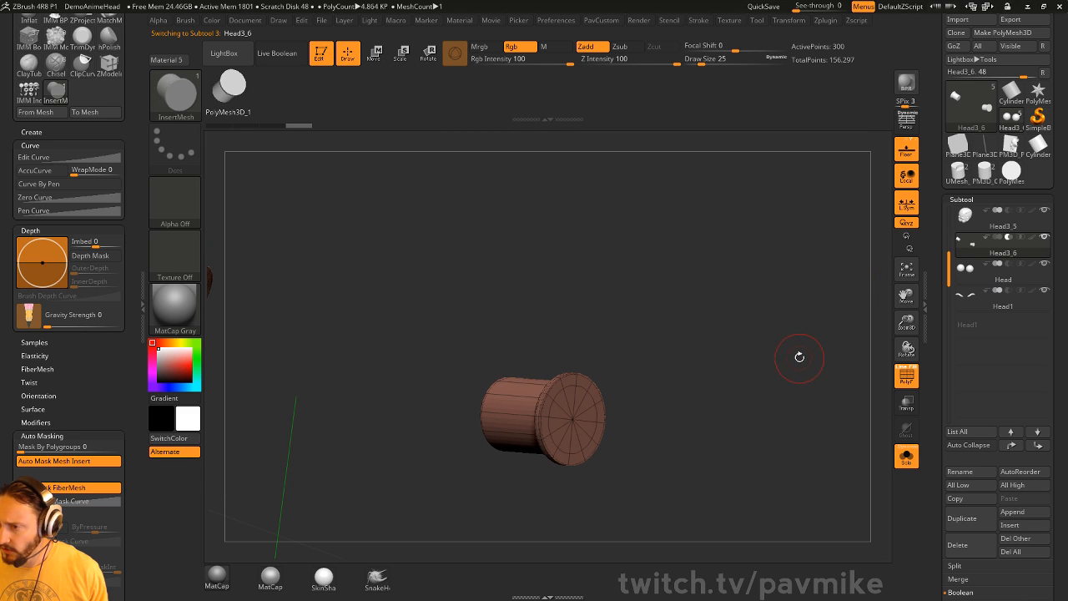
{"action": "left_click_drag", "start_coordinate": [786, 348], "coordinate": [758, 370]}
- Try Split Unmasked Points on Head3_6 from the custom topology popup
{"action": "key", "text": "ctrl+shift"}
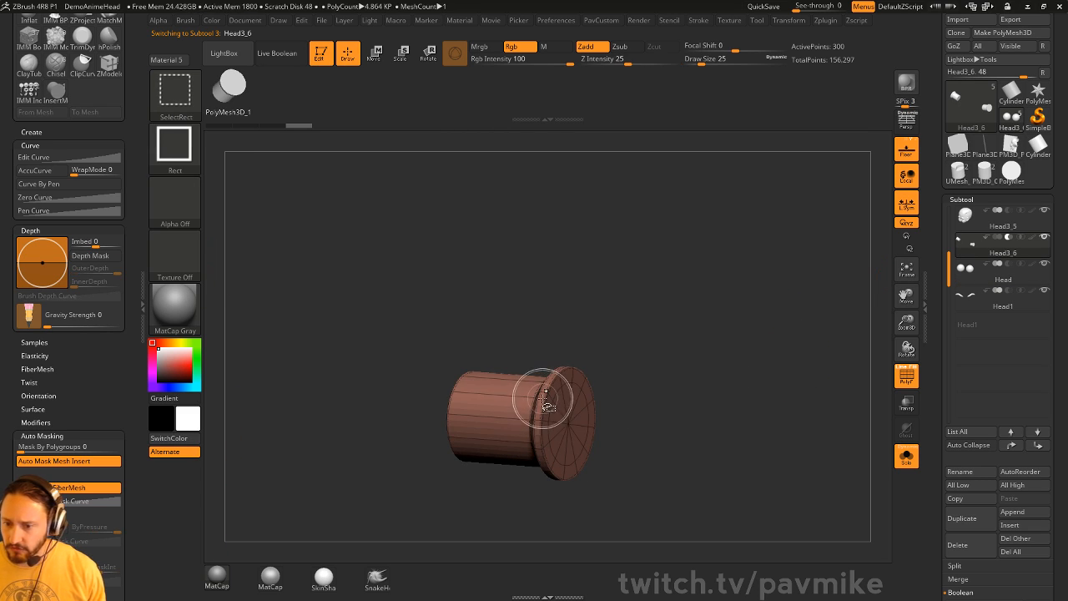
{"action": "key", "text": "space"}
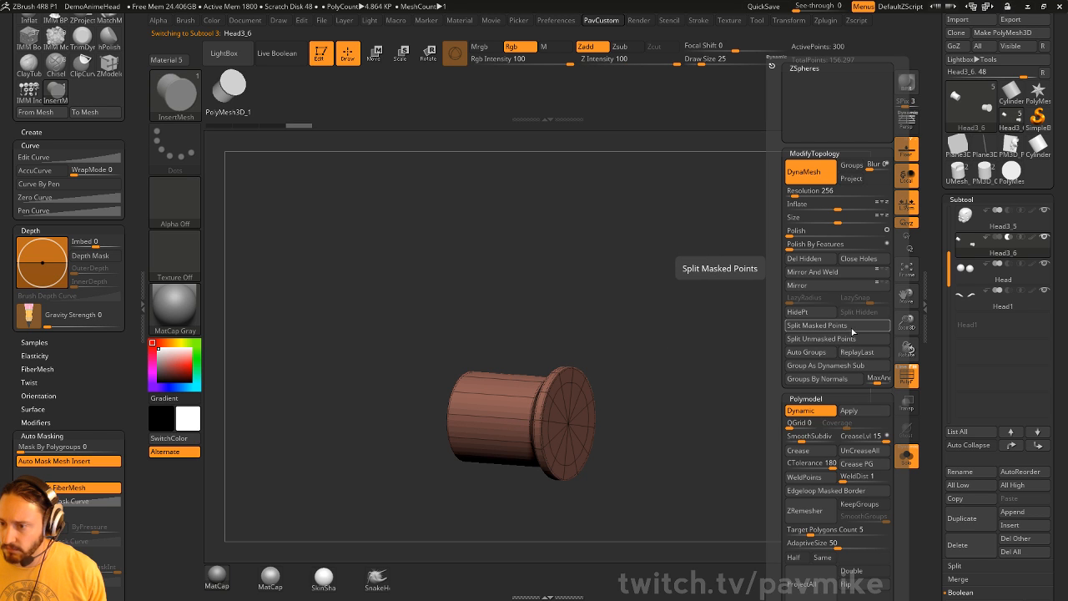
{"action": "left_click", "coordinate": [847, 338]}
{"action": "key", "text": "space"}
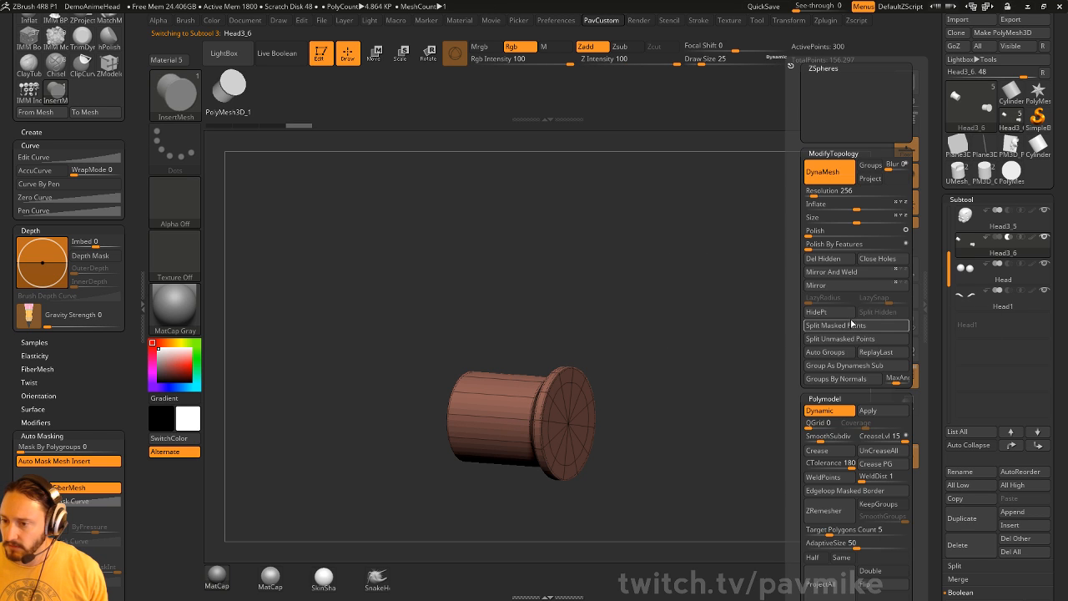
{"action": "key", "text": "ctrl+shift"}
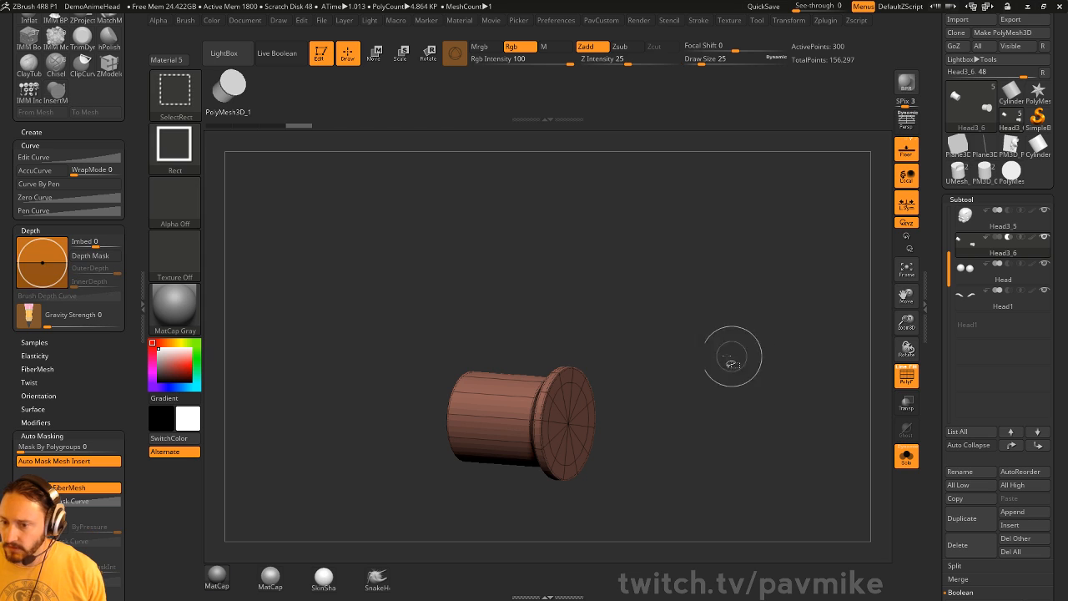
{"action": "key", "text": "space"}
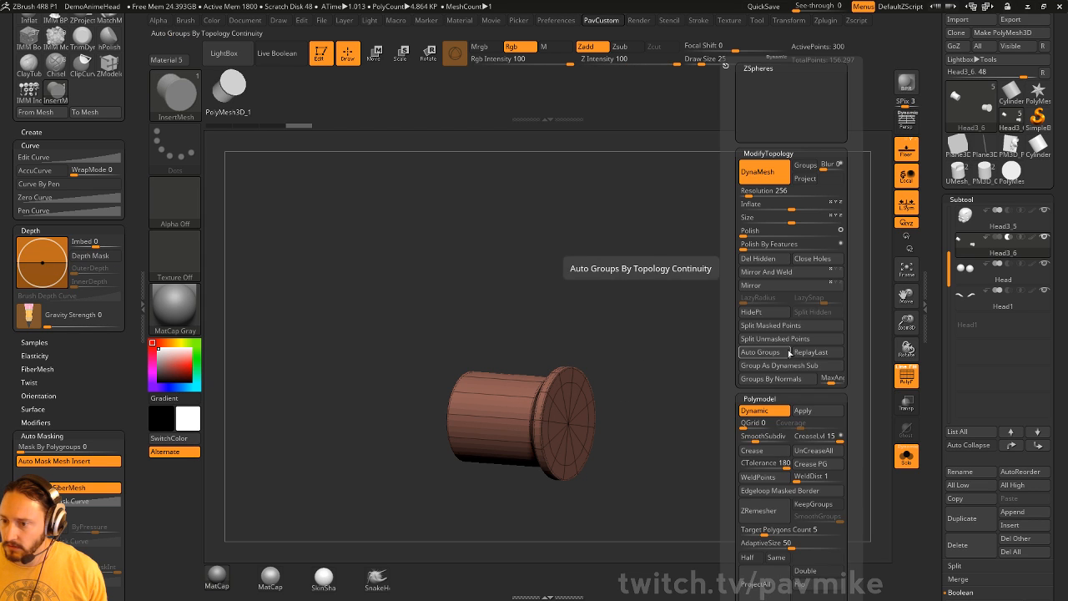
{"action": "left_click", "coordinate": [749, 318]}
{"action": "key", "text": "ctrl+shift"}
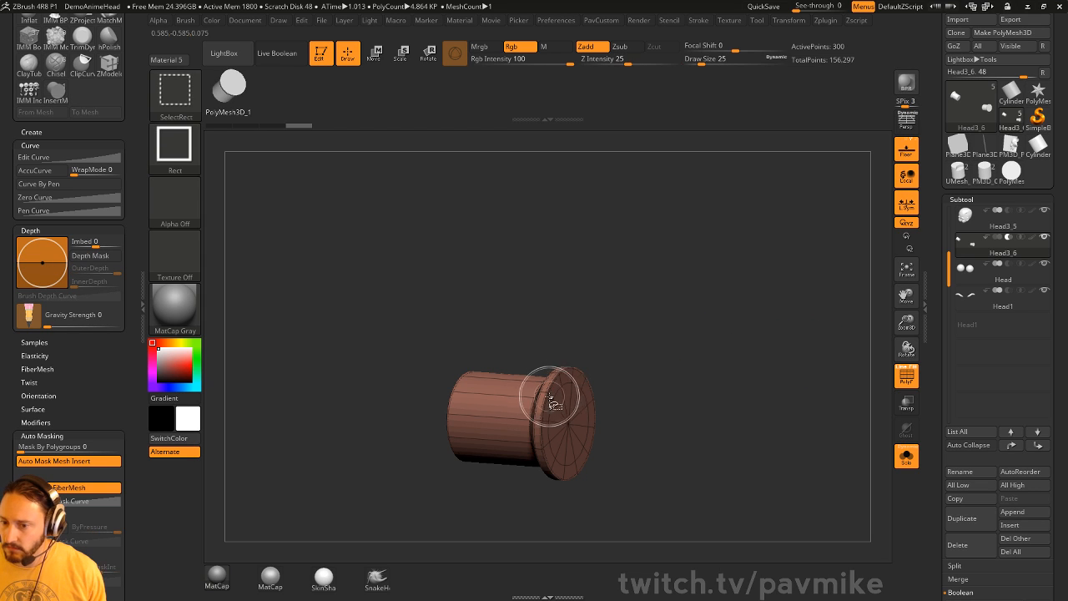
{"action": "key", "text": "space"}
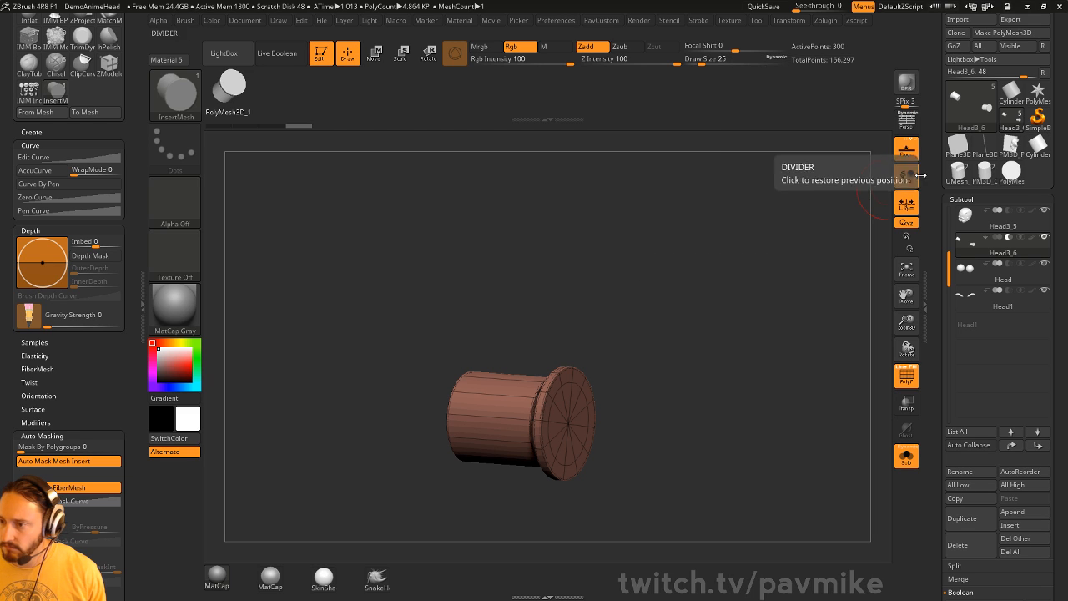
- Select PolyMesh3D_1 and toggle visibility between the cylinder and its slotted part
{"action": "left_click", "coordinate": [1013, 175]}
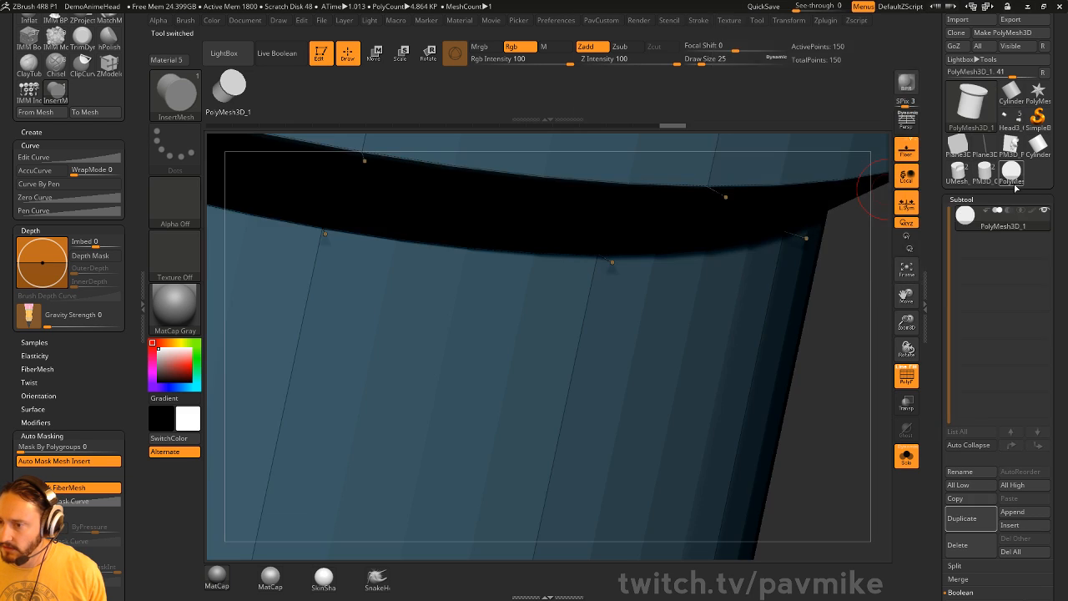
{"action": "mouse_move", "coordinate": [846, 404]}
{"action": "left_mouse_down"}
{"action": "mouse_move", "coordinate": [829, 375]}
{"action": "mouse_move", "coordinate": [830, 312]}
{"action": "mouse_move", "coordinate": [846, 292]}
{"action": "mouse_move", "coordinate": [810, 374]}
{"action": "left_mouse_up"}
{"action": "key", "text": "ctrl+shift"}
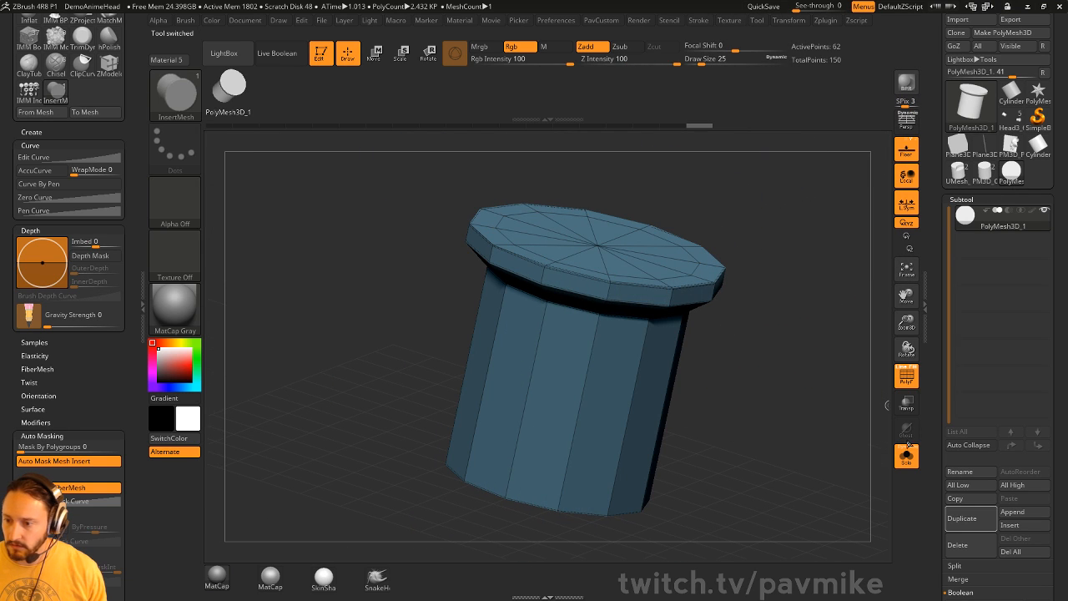
{"action": "mouse_move", "coordinate": [843, 438]}
{"action": "left_mouse_down"}
{"action": "mouse_move", "coordinate": [869, 338]}
{"action": "mouse_move", "coordinate": [854, 457]}
{"action": "left_mouse_up"}
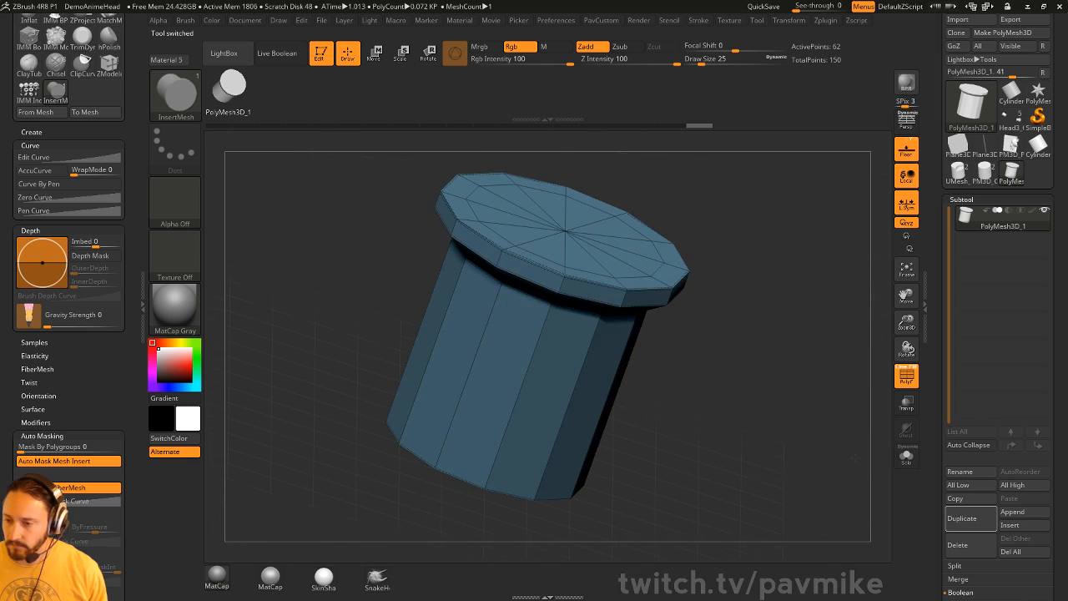
{"action": "mouse_move", "coordinate": [803, 357]}
{"action": "left_mouse_down", "text": "ctrl+shift"}
{"action": "mouse_move", "coordinate": [848, 421]}
{"action": "mouse_move", "coordinate": [842, 436]}
{"action": "left_mouse_up", "text": "ctrl+shift"}
{"action": "left_click", "coordinate": [851, 438], "text": "ctrl+shift"}
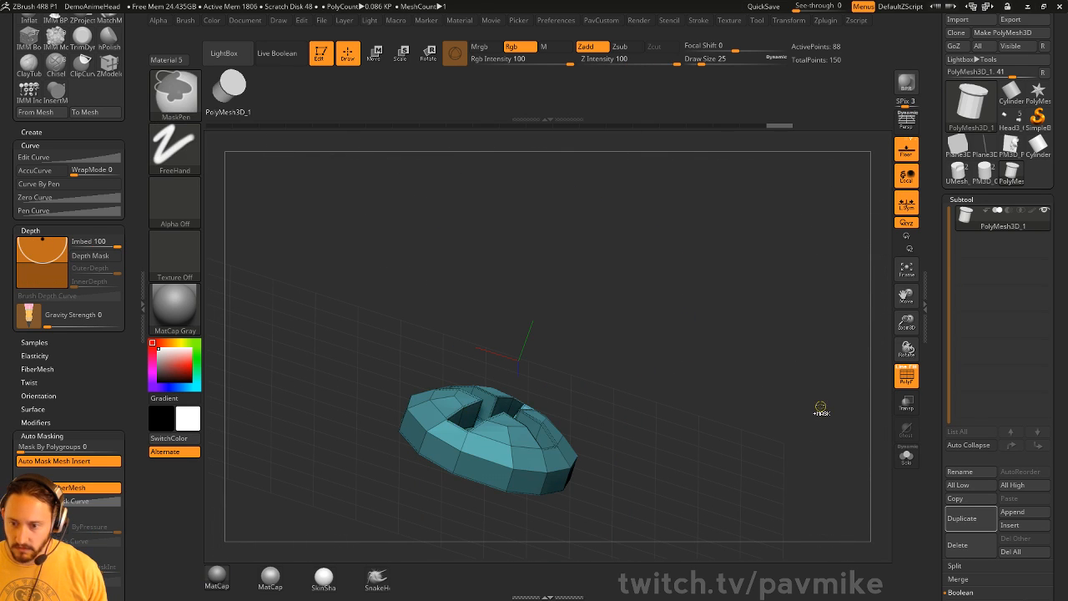
{"action": "left_click", "coordinate": [843, 417], "text": "ctrl+shift"}
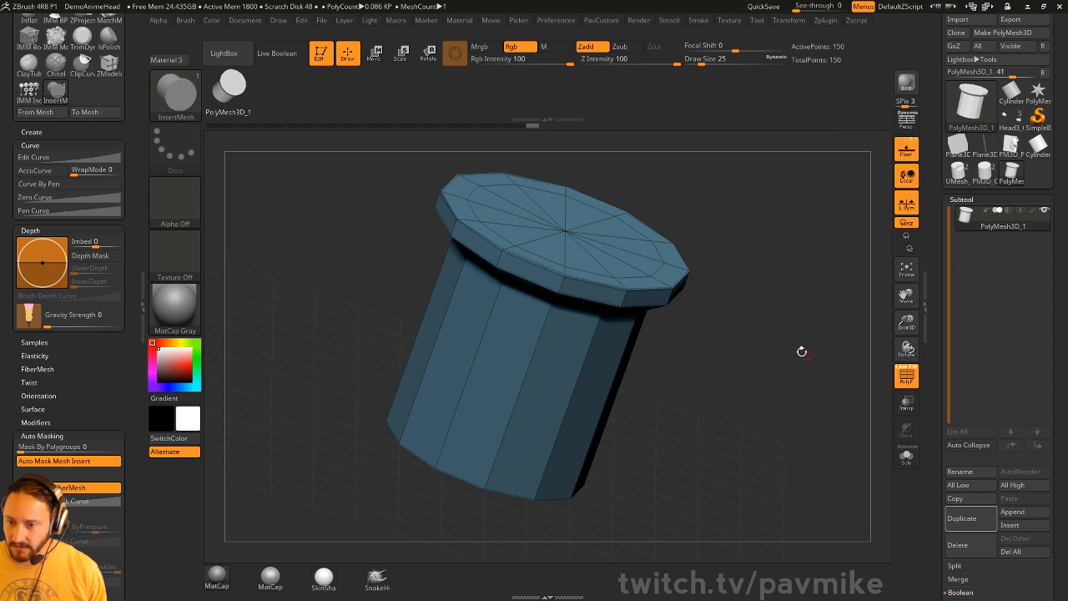
{"action": "left_click", "coordinate": [843, 414], "text": "ctrl+shift"}
{"action": "left_click", "coordinate": [806, 350], "text": "ctrl+shift"}
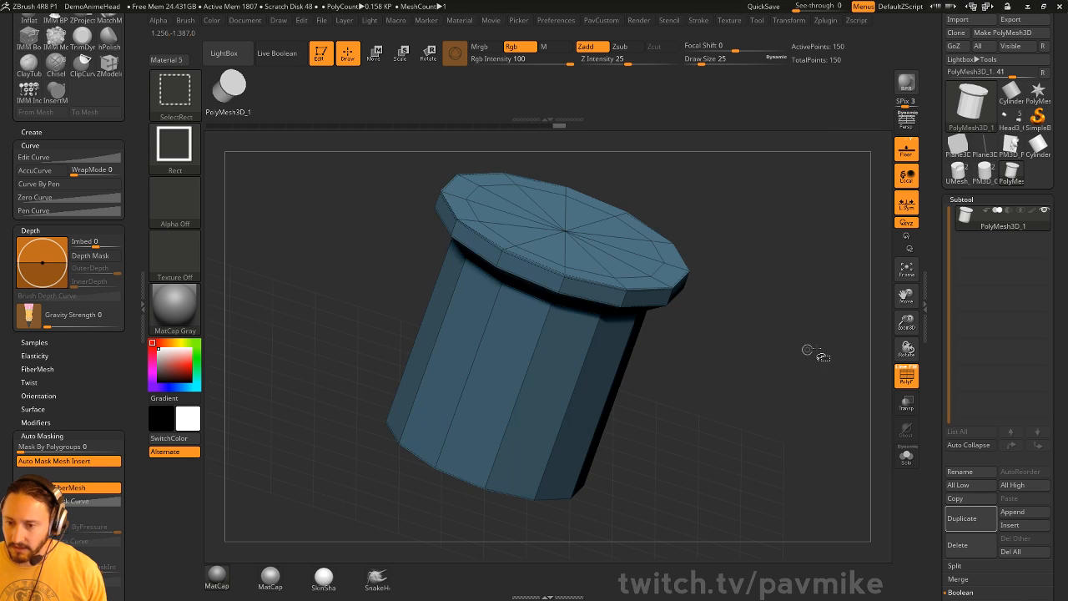
{"action": "left_click_drag", "start_coordinate": [806, 351], "coordinate": [800, 375], "text": "shift"}
{"action": "left_click_drag", "start_coordinate": [822, 312], "coordinate": [809, 348], "text": "alt"}
- Make a new InsertMesh brush from the cylinder and switch to the PM3D_Plane3D_1 tool
{"action": "key", "text": "b"}
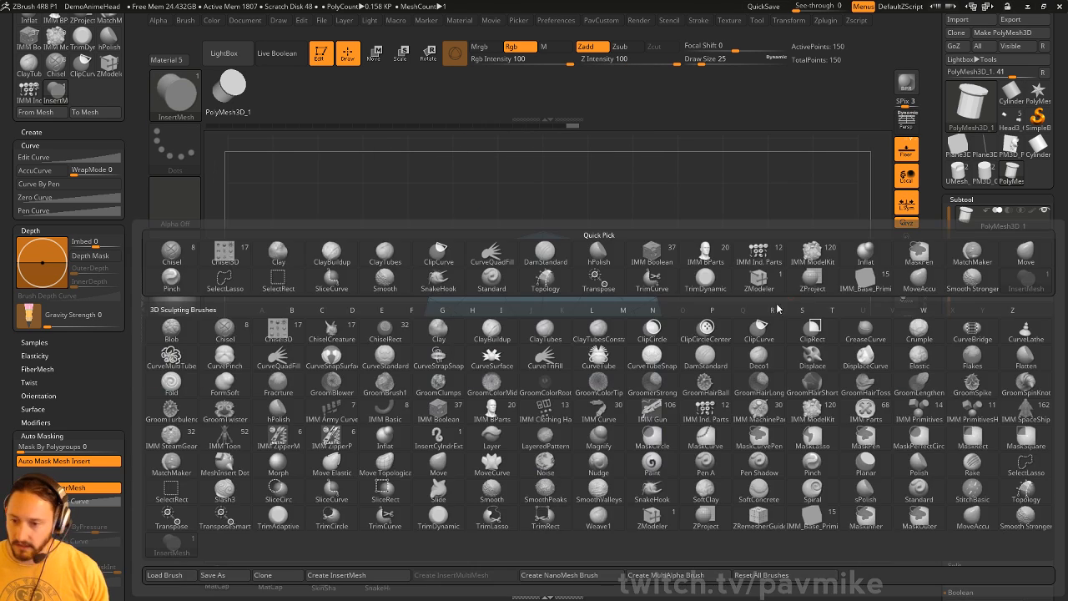
{"action": "left_click", "coordinate": [383, 578]}
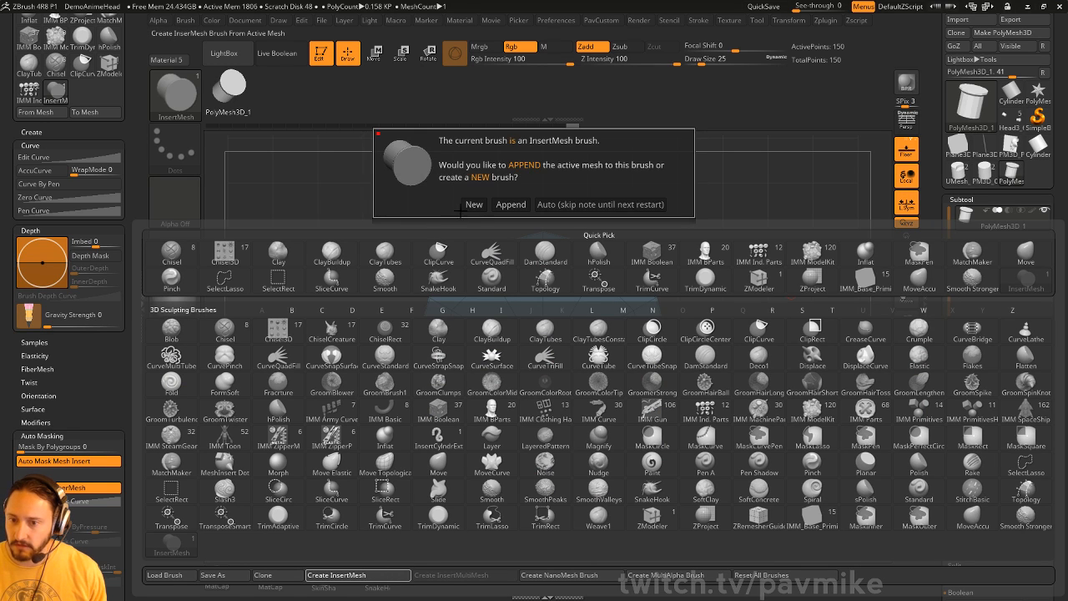
{"action": "left_click", "coordinate": [471, 205]}
{"action": "left_click", "coordinate": [1016, 149]}
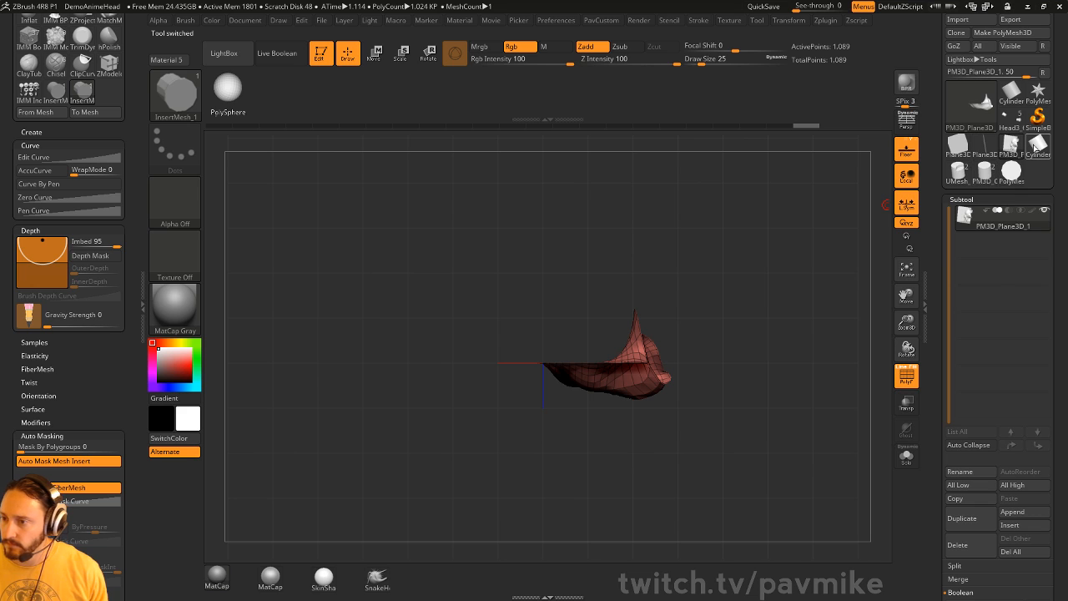
- Isolate the ear disc on the head and split it off as a new subtool
{"action": "left_click", "coordinate": [1013, 120]}
{"action": "left_click_drag", "start_coordinate": [778, 325], "coordinate": [733, 244]}
{"action": "left_click_drag", "start_coordinate": [733, 244], "coordinate": [822, 359], "text": "alt"}
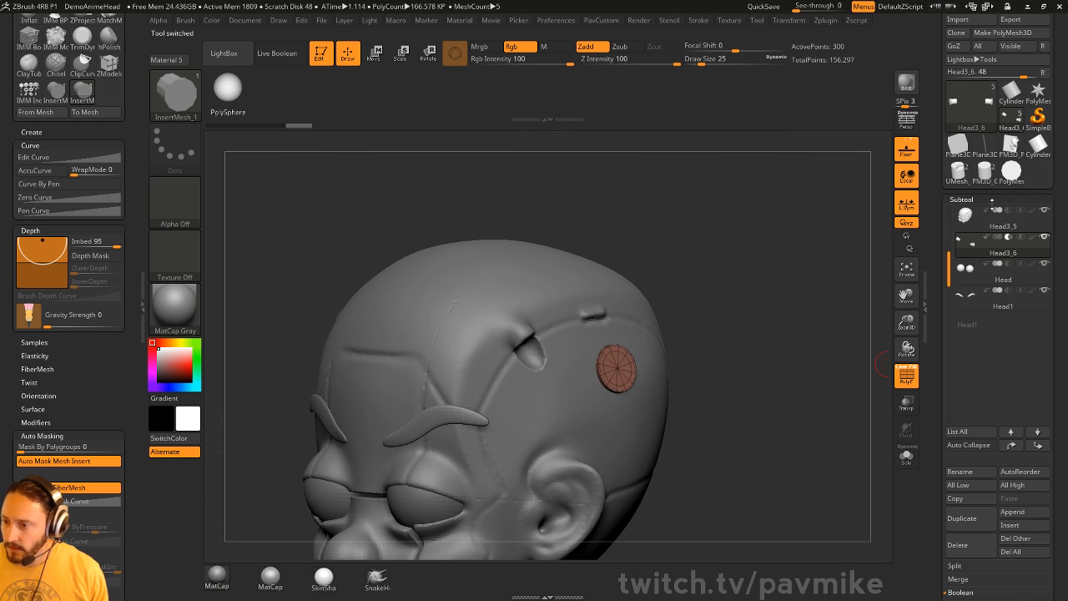
{"action": "left_click_drag", "start_coordinate": [739, 353], "coordinate": [803, 303]}
{"action": "key", "text": "ctrl+shift"}
{"action": "left_click_drag", "start_coordinate": [653, 264], "coordinate": [555, 413], "text": "ctrl+shift"}
{"action": "key", "text": "ctrl+shift+a"}
{"action": "key", "text": "2"}
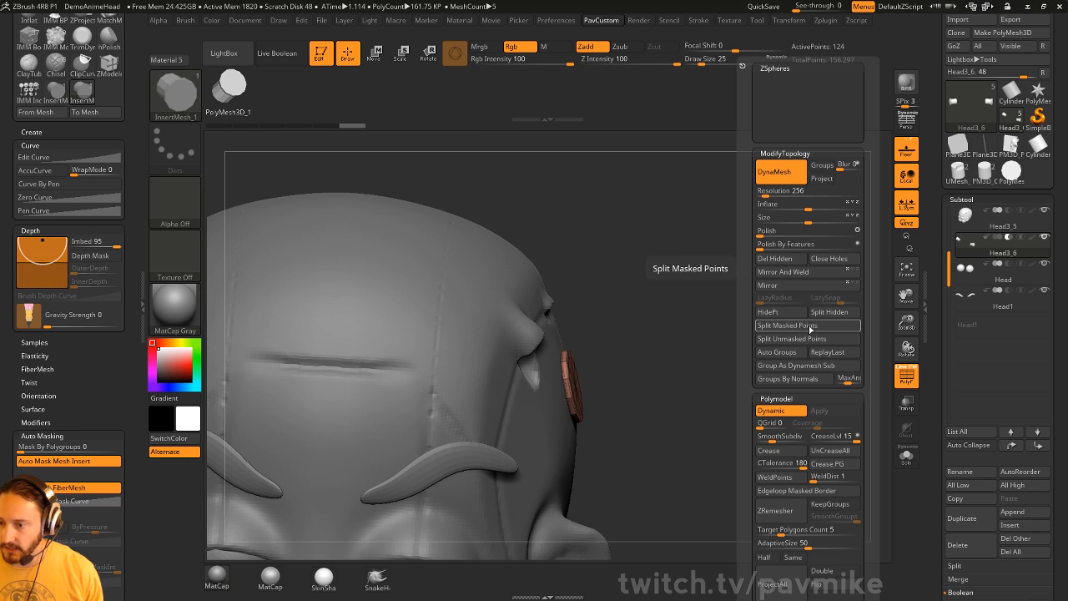
{"action": "left_click", "coordinate": [832, 316]}
- Select the new disc subtool and inspect the hole it cuts in the head
{"action": "left_click", "coordinate": [995, 274]}
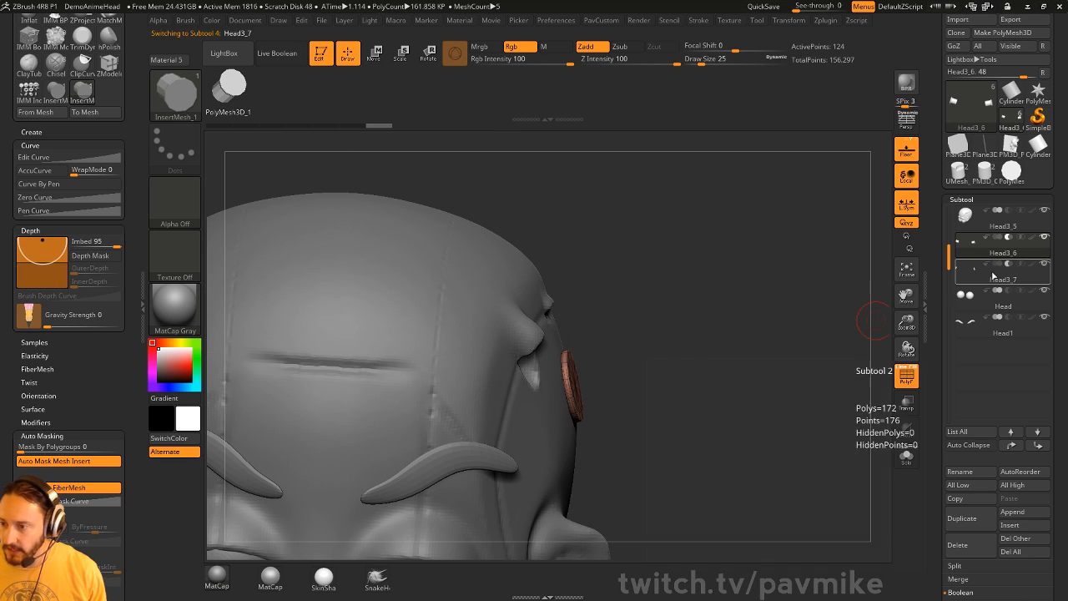
{"action": "left_click_drag", "start_coordinate": [825, 299], "coordinate": [796, 326]}
{"action": "key", "text": "b"}
{"action": "left_click_drag", "start_coordinate": [819, 385], "coordinate": [786, 385]}
{"action": "left_click_drag", "start_coordinate": [823, 260], "coordinate": [803, 332]}
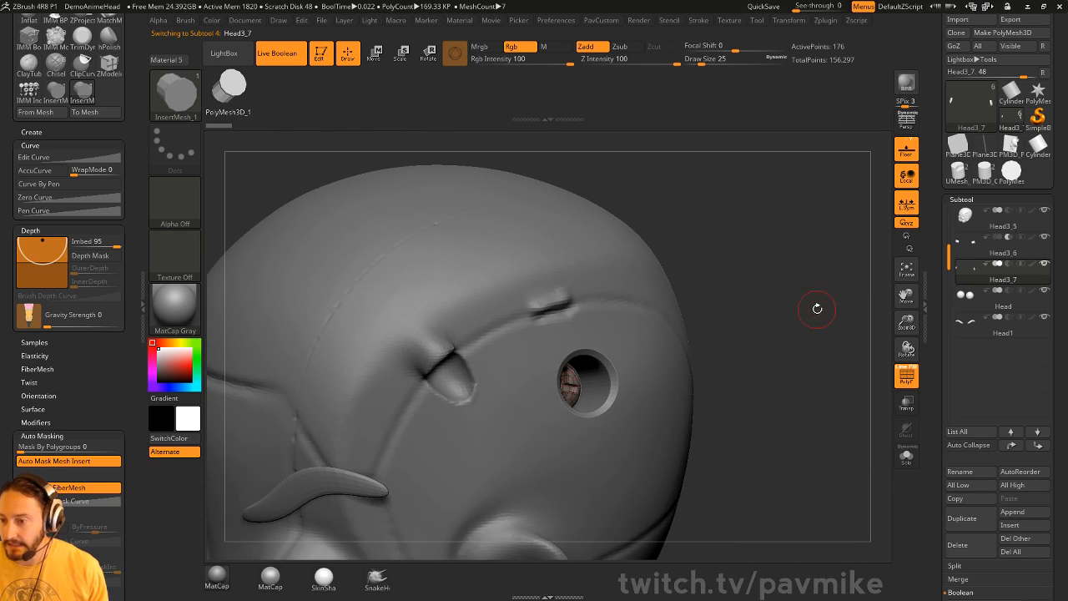
- On Head3_5, insert a mirrored pair of cylinders and split them into new subtool Head3_8
{"action": "left_click", "coordinate": [641, 461], "text": "alt"}
{"action": "left_click_drag", "start_coordinate": [798, 381], "coordinate": [786, 364]}
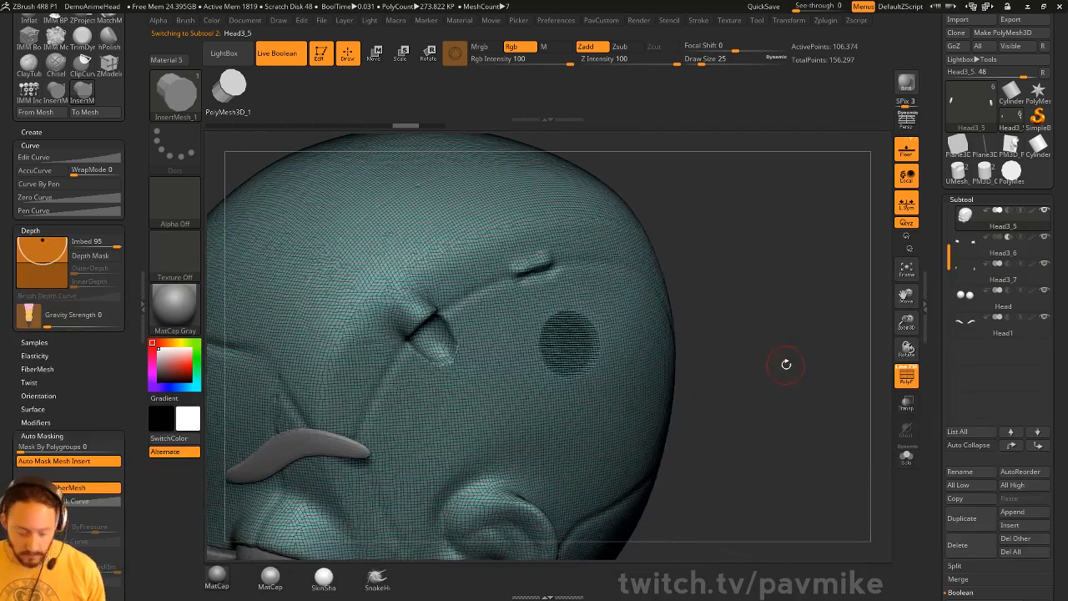
{"action": "key", "text": "b"}
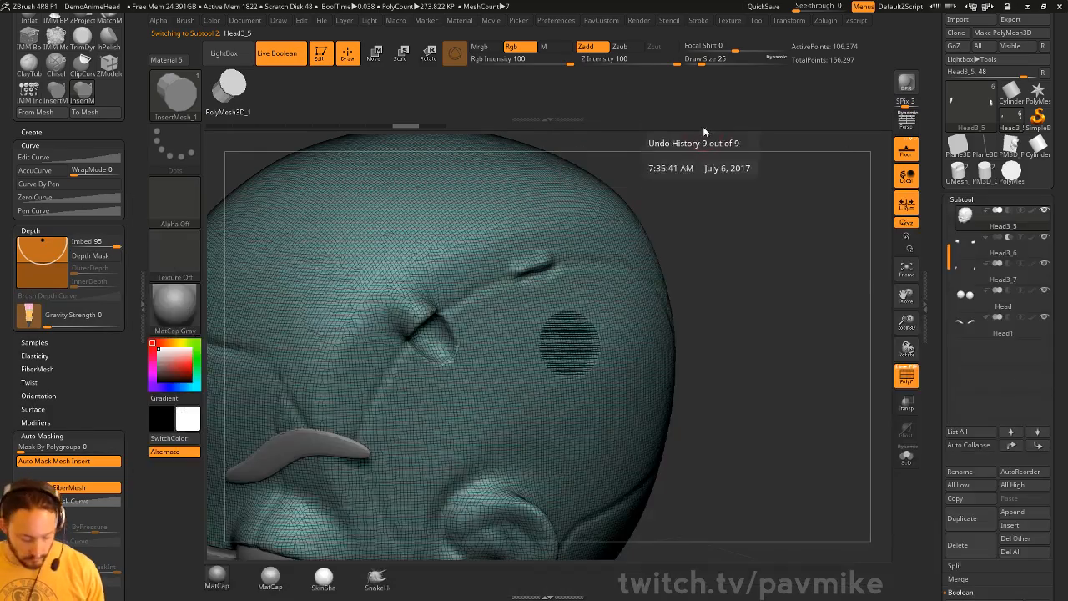
{"action": "key", "text": "b"}
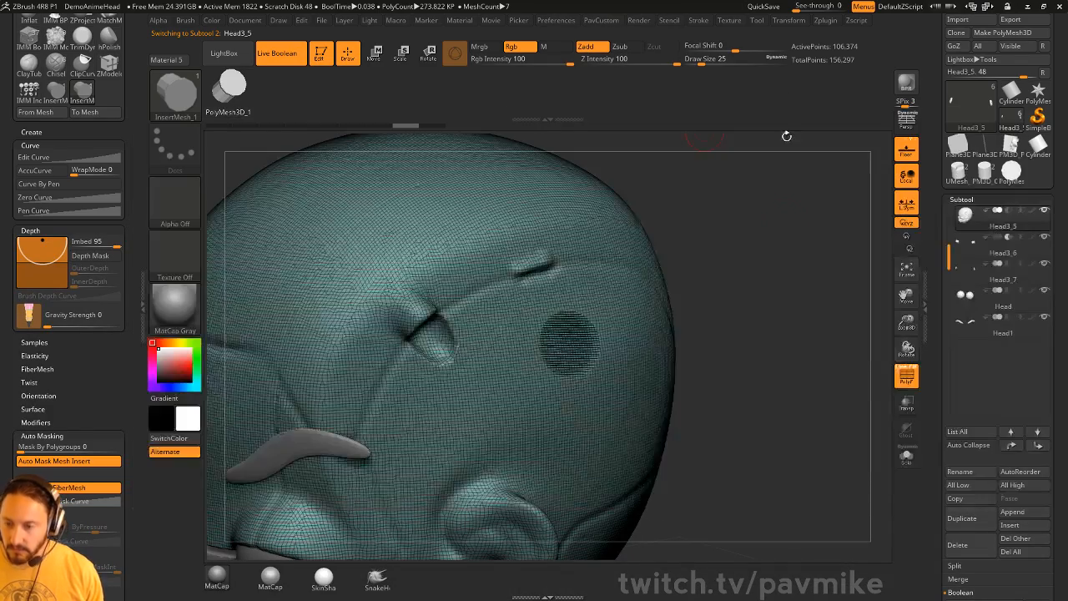
{"action": "mouse_move", "coordinate": [787, 136]}
{"action": "left_mouse_down"}
{"action": "mouse_move", "coordinate": [785, 242]}
{"action": "mouse_move", "coordinate": [769, 230]}
{"action": "mouse_move", "coordinate": [746, 273]}
{"action": "left_mouse_up"}
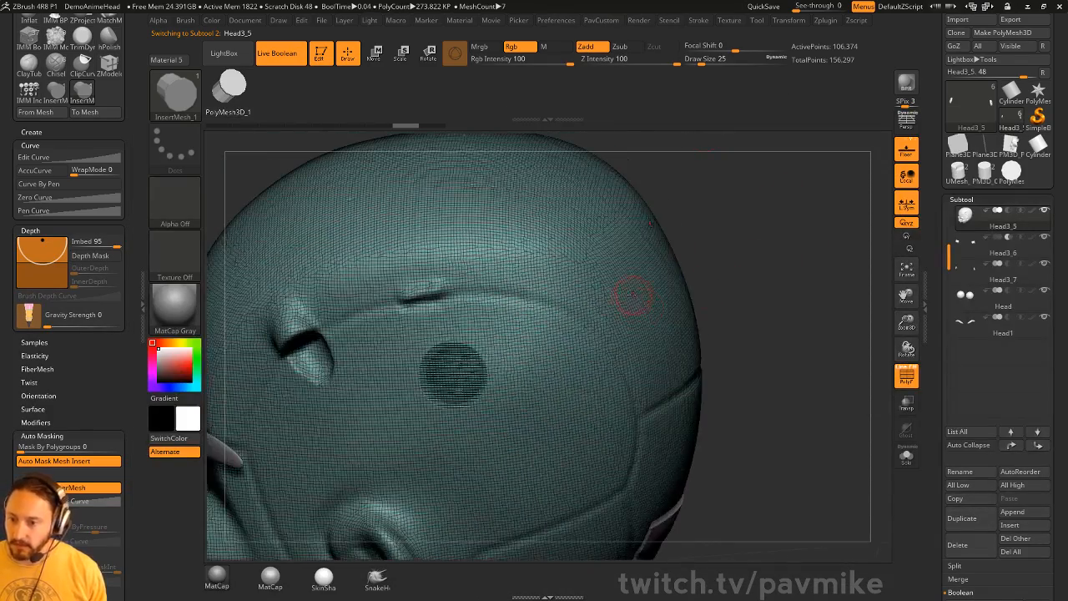
{"action": "left_click_drag", "start_coordinate": [633, 298], "coordinate": [640, 312]}
{"action": "left_click_drag", "start_coordinate": [709, 292], "coordinate": [839, 334]}
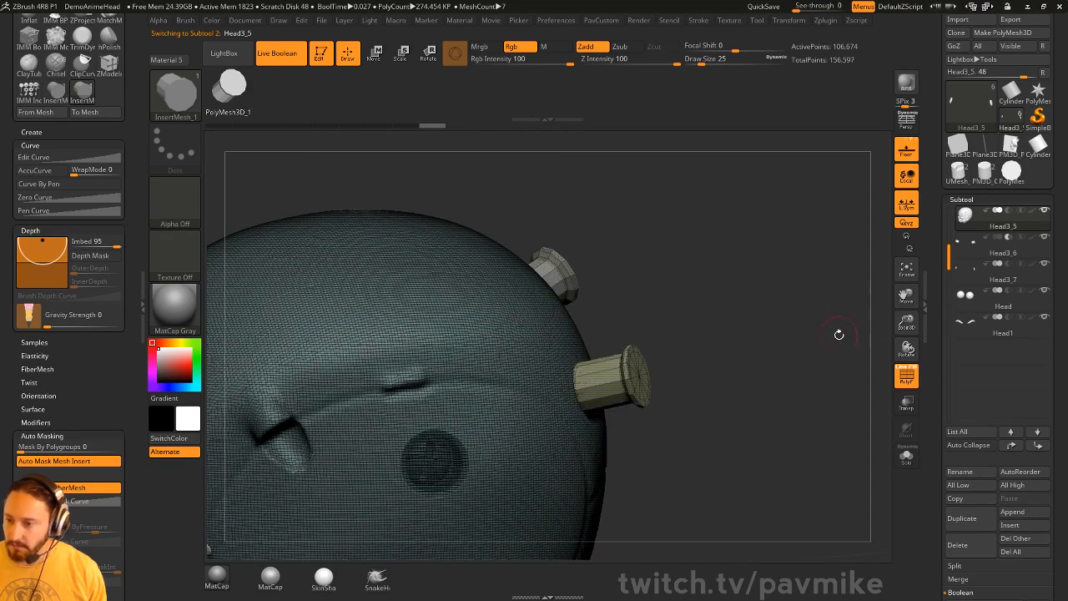
{"action": "key", "text": "space"}
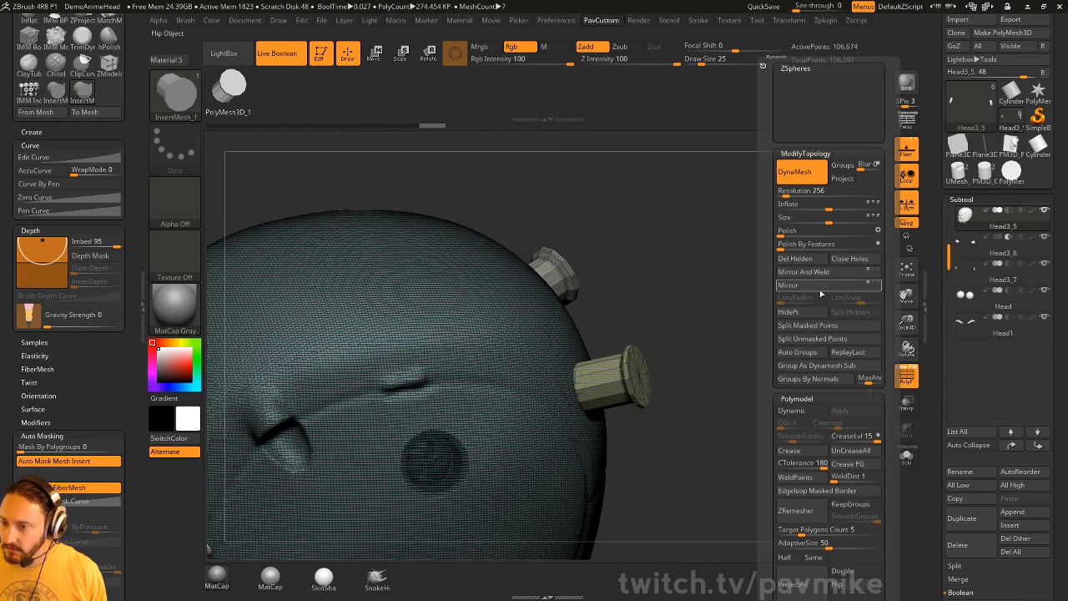
{"action": "left_click", "coordinate": [813, 339]}
{"action": "left_click", "coordinate": [1008, 239]}
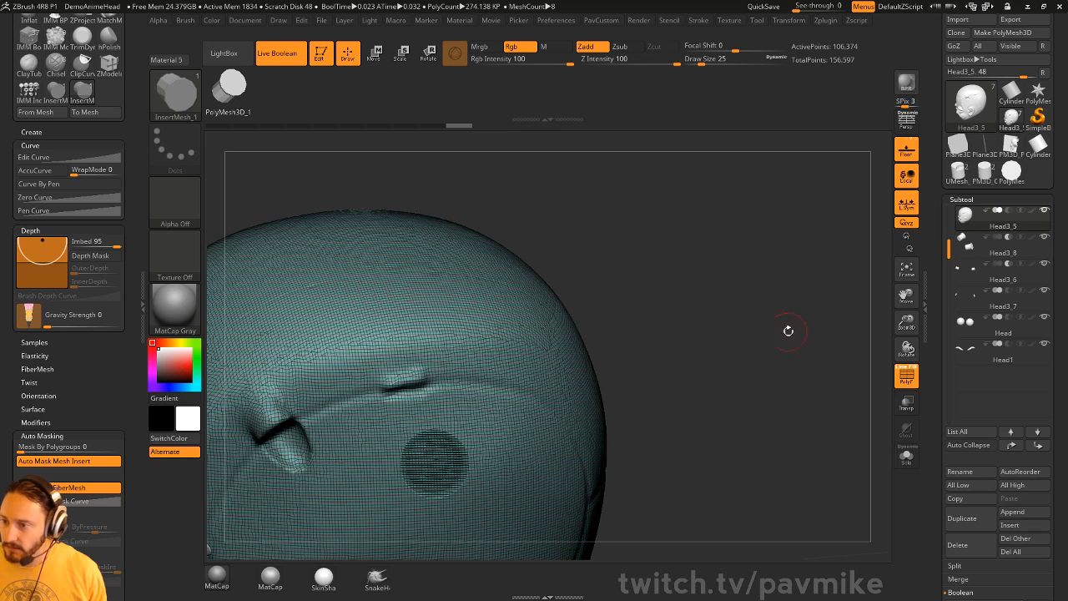
- Undo an accidental gizmo move of the head and make Head3_8 the active subtool
{"action": "key", "text": "w"}
{"action": "left_click_drag", "start_coordinate": [639, 376], "coordinate": [593, 388]}
{"action": "key", "text": "ctrl+z"}
{"action": "left_click", "coordinate": [1002, 253]}
{"action": "key", "text": "q"}
{"action": "mouse_move", "coordinate": [805, 340]}
{"action": "left_mouse_down"}
{"action": "mouse_move", "coordinate": [762, 336]}
{"action": "mouse_move", "coordinate": [751, 300]}
{"action": "mouse_move", "coordinate": [851, 353]}
{"action": "left_mouse_up"}
{"action": "mouse_move", "coordinate": [833, 372]}
{"action": "left_mouse_down"}
{"action": "mouse_move", "coordinate": [806, 376]}
{"action": "mouse_move", "coordinate": [836, 371]}
{"action": "left_mouse_up"}
- Cap the cylinders' open ends, turn off Live Boolean, show PolyF, and set colour intensity to 0
{"action": "key", "text": "2"}
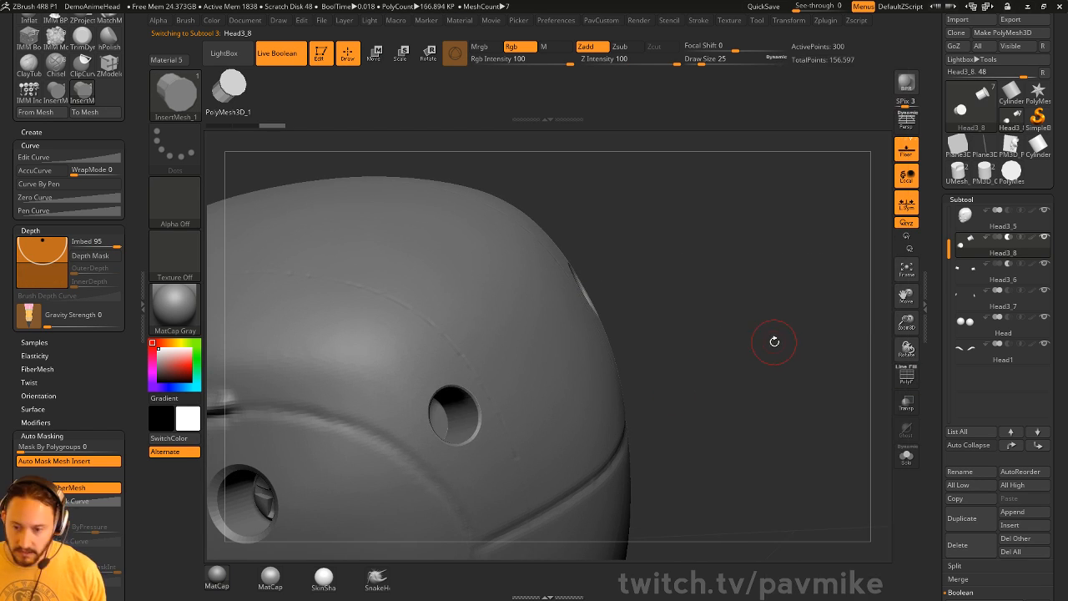
{"action": "left_click_drag", "start_coordinate": [773, 341], "coordinate": [794, 346]}
{"action": "key", "text": "2"}
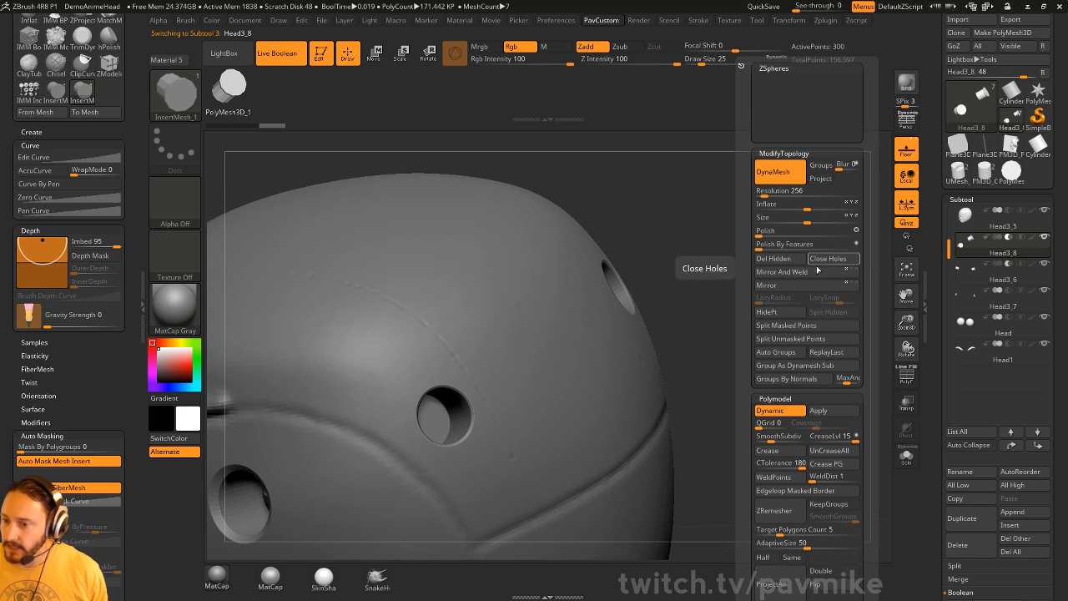
{"action": "left_click", "coordinate": [825, 262]}
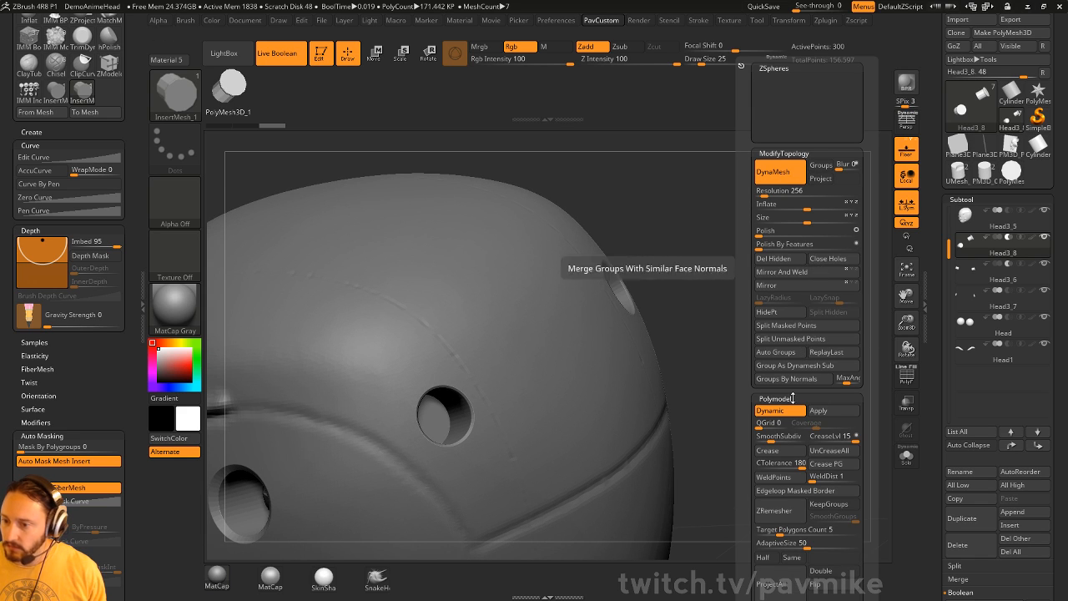
{"action": "key", "text": "shift+b"}
{"action": "left_click_drag", "start_coordinate": [770, 212], "coordinate": [791, 207]}
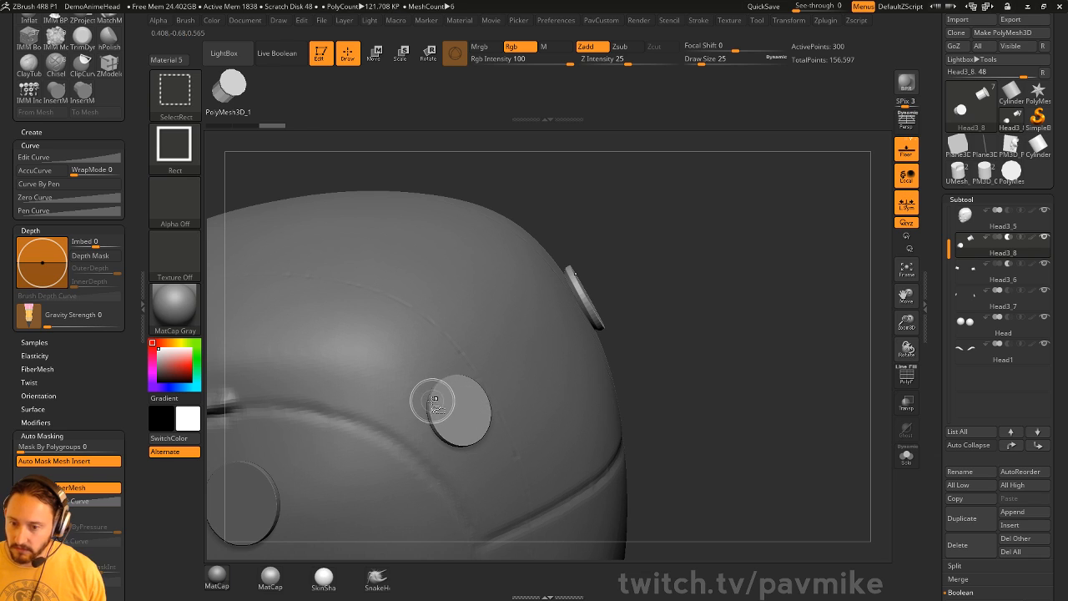
{"action": "left_click_drag", "start_coordinate": [732, 279], "coordinate": [792, 361], "text": "ctrl+shift"}
{"action": "left_click", "coordinate": [906, 380]}
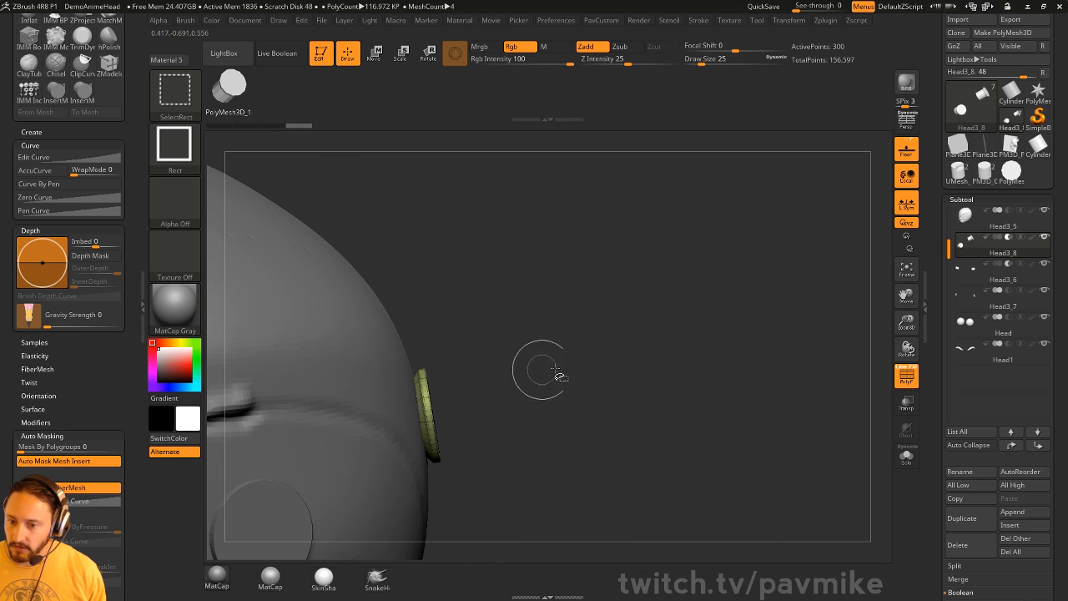
{"action": "left_click_drag", "start_coordinate": [770, 417], "coordinate": [776, 366]}
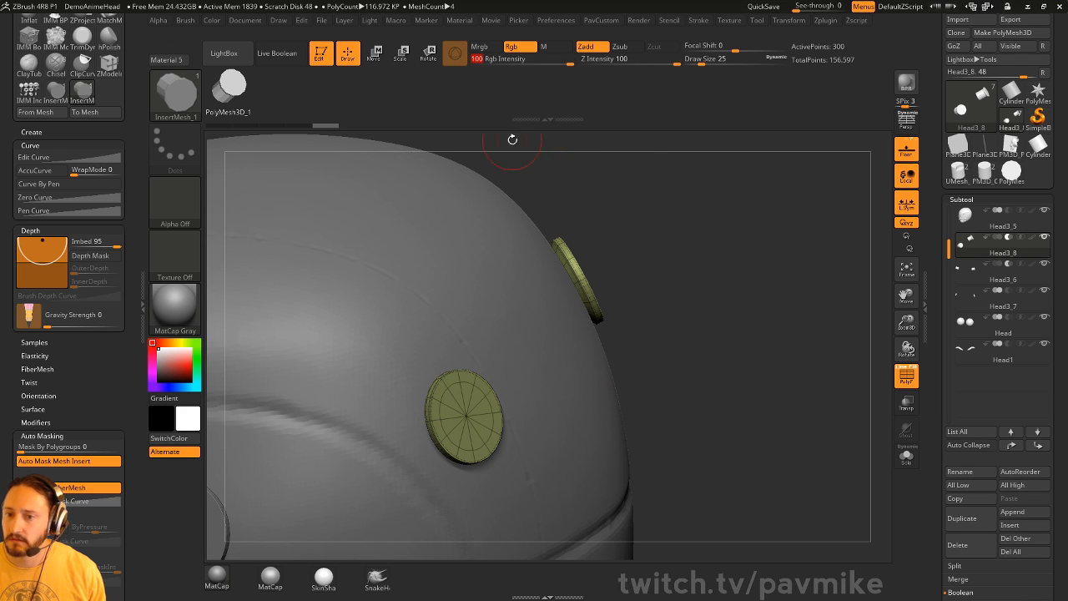
{"action": "left_click_drag", "start_coordinate": [541, 61], "coordinate": [477, 59]}
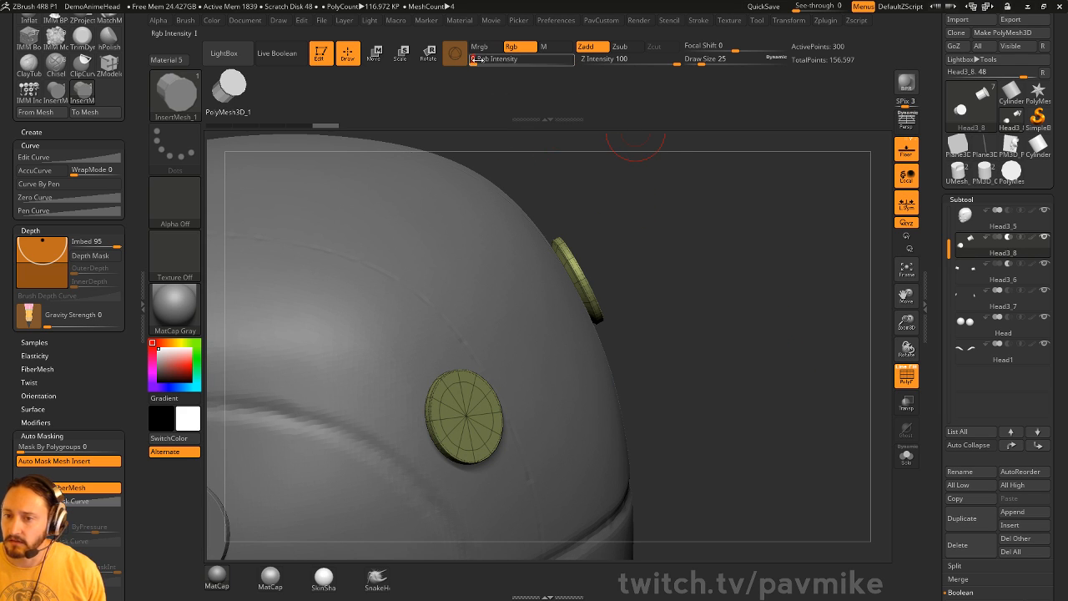
- Undo a test pair of inserted cylinders and delete the Head3_8 subtool
{"action": "left_click_drag", "start_coordinate": [719, 201], "coordinate": [684, 253], "text": "alt"}
{"action": "left_click_drag", "start_coordinate": [404, 316], "coordinate": [452, 304]}
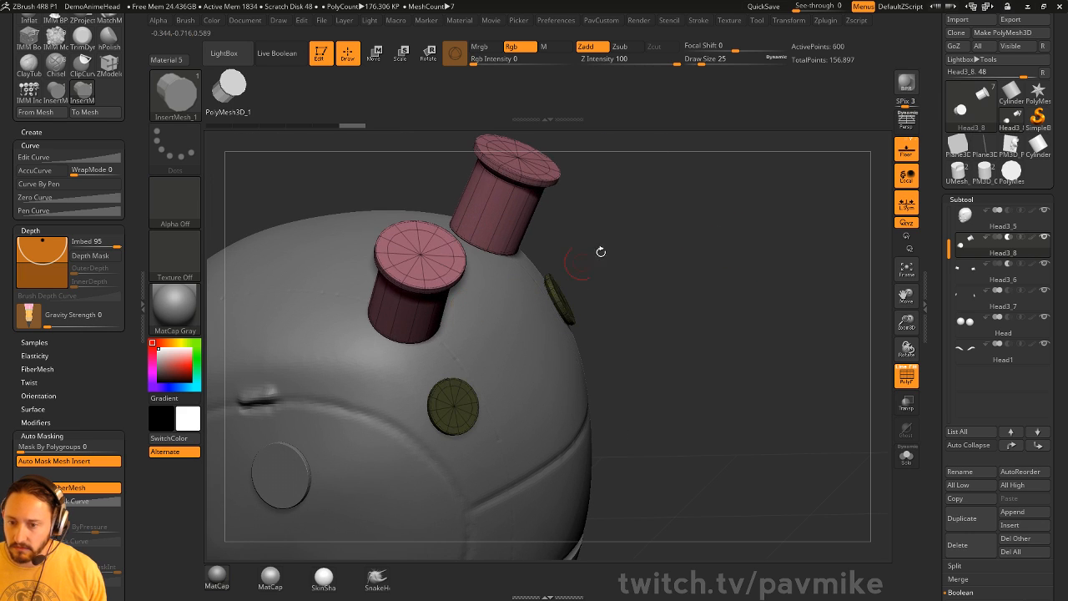
{"action": "left_click_drag", "start_coordinate": [601, 252], "coordinate": [719, 305]}
{"action": "left_click", "coordinate": [441, 322], "text": "ctrl+shift"}
{"action": "left_click", "coordinate": [716, 289], "text": "ctrl+shift"}
{"action": "left_click_drag", "start_coordinate": [684, 234], "coordinate": [713, 224], "text": "alt"}
{"action": "key", "text": "ctrl+z"}
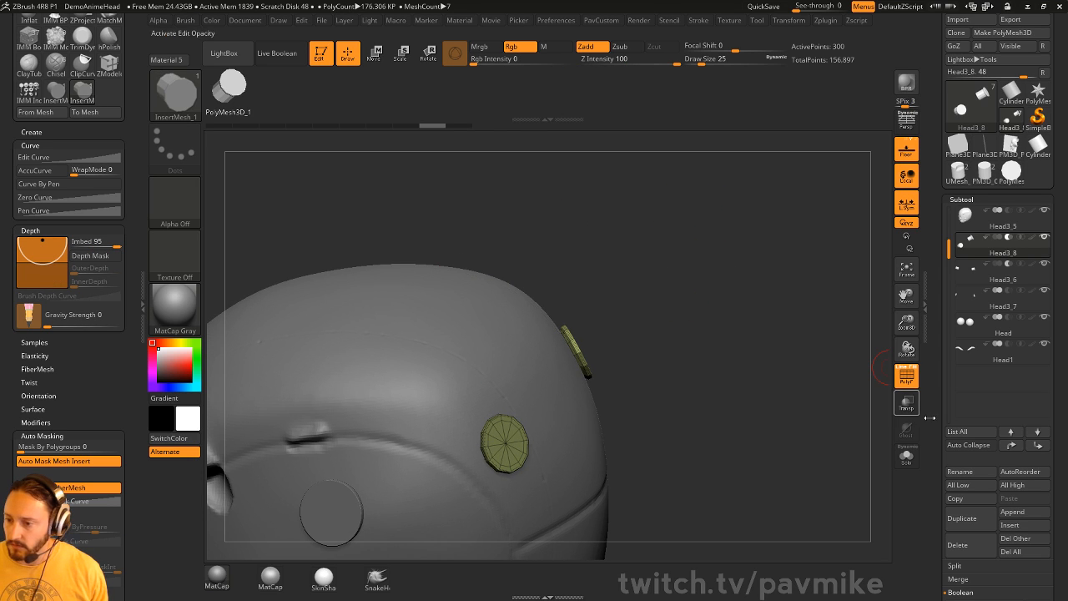
{"action": "left_click", "coordinate": [958, 545]}
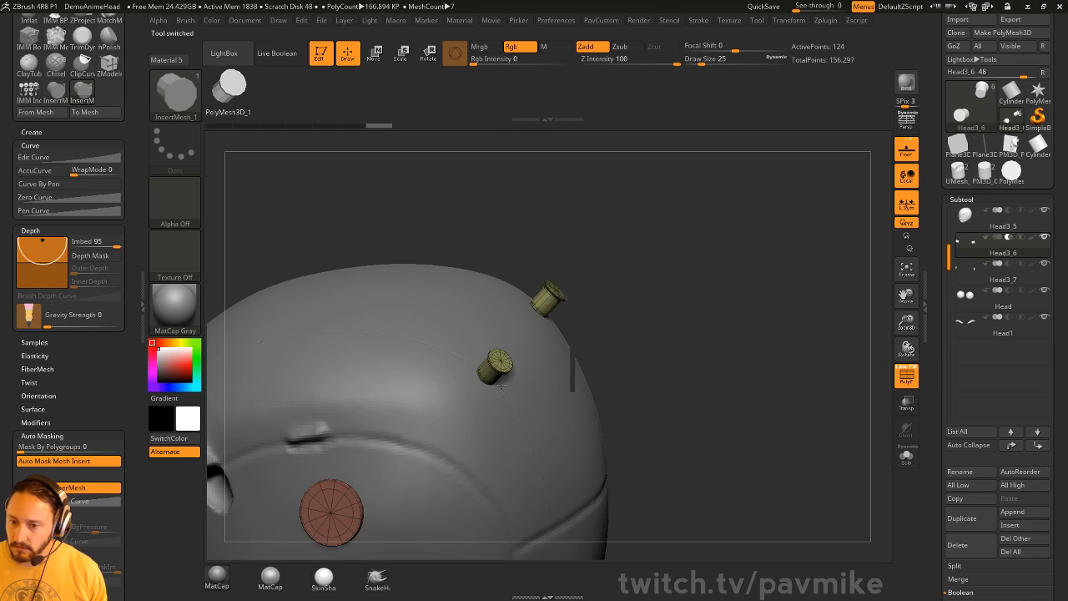
- Enlarge the two cylinders, push them into the head along Z, and re-enable Live Boolean
{"action": "left_click_drag", "start_coordinate": [501, 386], "coordinate": [535, 390]}
{"action": "key", "text": "w"}
{"action": "left_click_drag", "start_coordinate": [517, 333], "coordinate": [477, 375]}
{"action": "key", "text": "q"}
{"action": "key", "text": "ctrl+b"}
{"action": "mouse_move", "coordinate": [776, 358]}
{"action": "left_mouse_down", "text": "alt"}
{"action": "mouse_move", "coordinate": [752, 362]}
{"action": "mouse_move", "coordinate": [774, 376]}
{"action": "mouse_move", "coordinate": [677, 385]}
{"action": "left_mouse_up", "text": "alt"}
{"action": "key", "text": "ctrl+shift"}
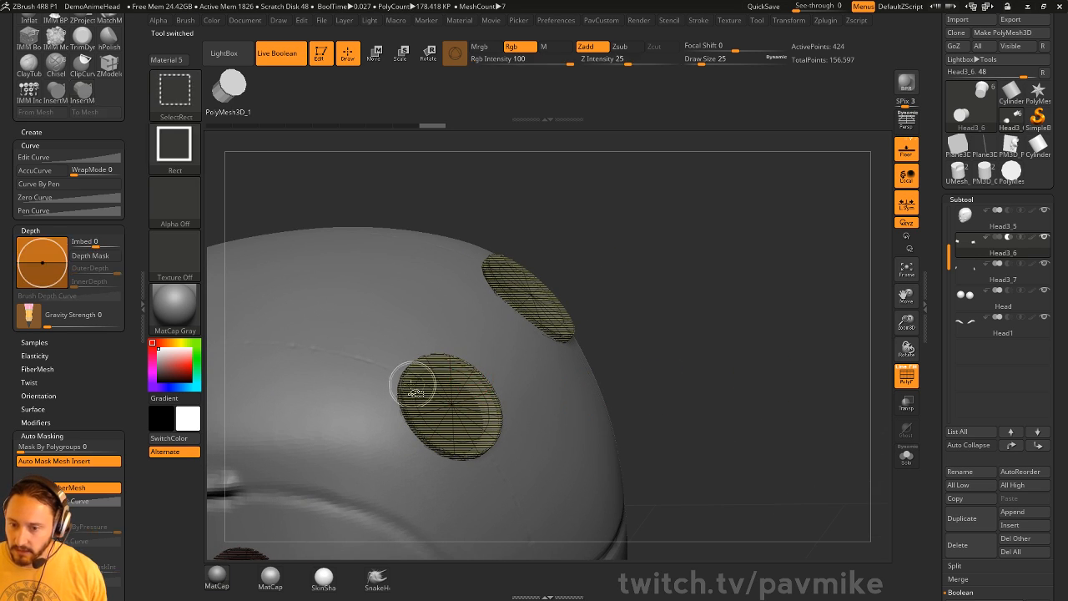
- Reveal all the disc geometry and split the cylinders into new subtool Head3_8
{"action": "left_click", "coordinate": [411, 367], "text": "ctrl+shift"}
{"action": "key", "text": "space"}
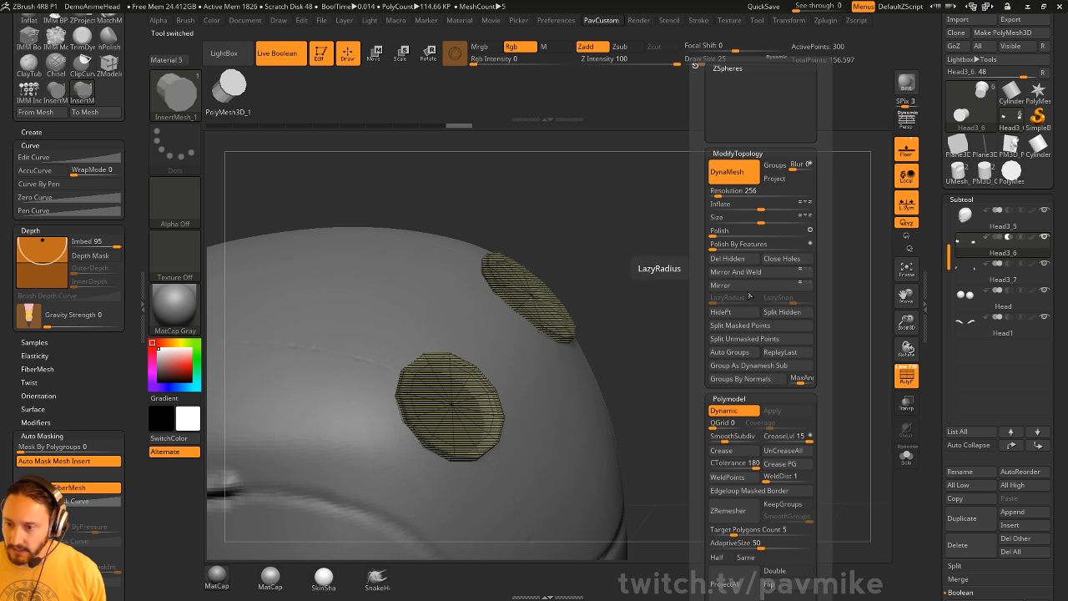
{"action": "mouse_move", "coordinate": [783, 307]}
{"action": "left_mouse_down", "text": "ctrl+shift"}
{"action": "mouse_move", "coordinate": [807, 333]}
{"action": "mouse_move", "coordinate": [770, 331]}
{"action": "mouse_move", "coordinate": [771, 287]}
{"action": "left_mouse_up", "text": "ctrl+shift"}
{"action": "left_click_drag", "start_coordinate": [771, 287], "coordinate": [784, 315], "text": "ctrl+shift"}
{"action": "key", "text": "space"}
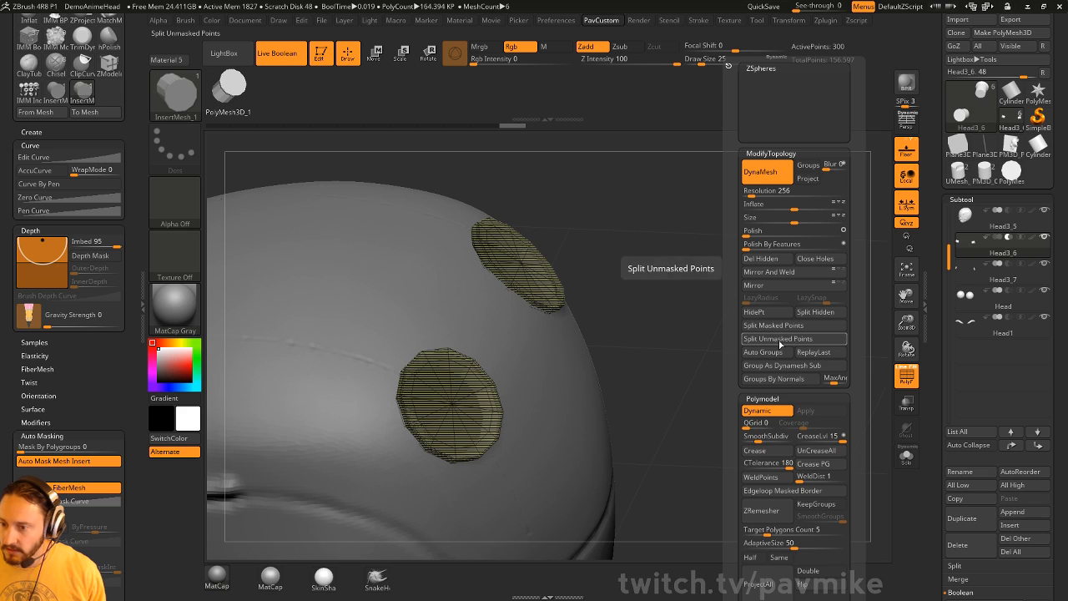
{"action": "left_click", "coordinate": [780, 339]}
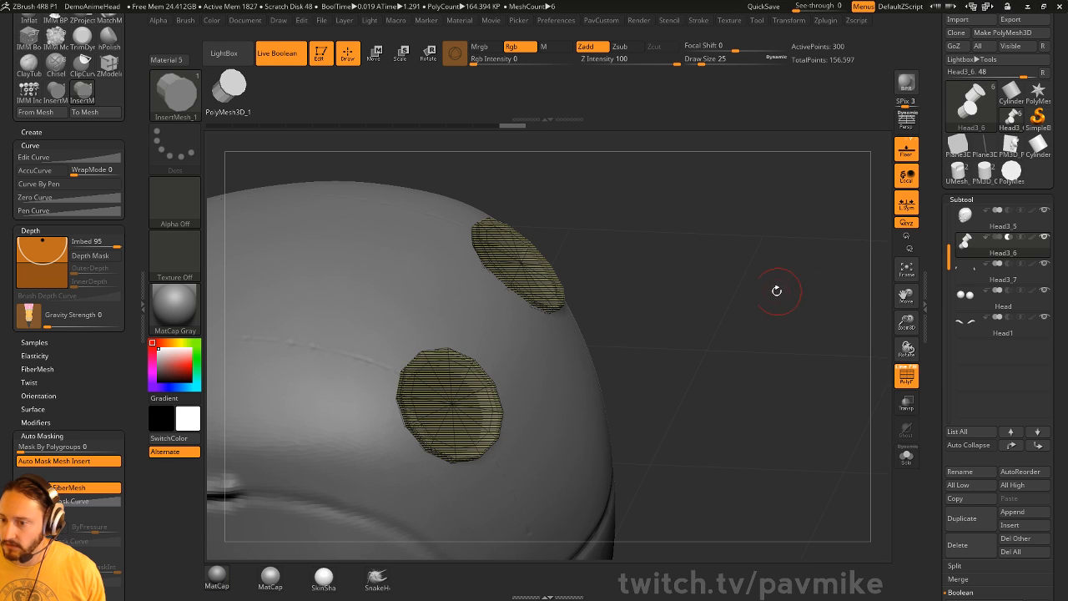
{"action": "key", "text": "space"}
{"action": "left_click", "coordinate": [808, 312]}
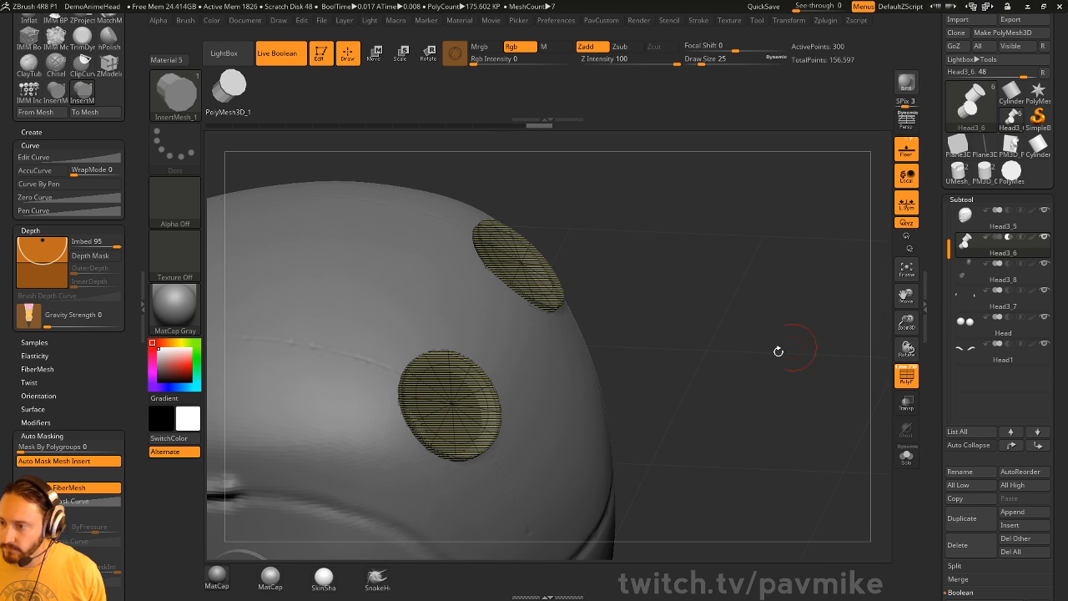
- Turn PolyF off to see the two round boolean holes and select Head3_8
{"action": "left_click_drag", "start_coordinate": [779, 353], "coordinate": [859, 356]}
{"action": "left_click", "coordinate": [900, 385]}
{"action": "left_click", "coordinate": [1003, 274]}
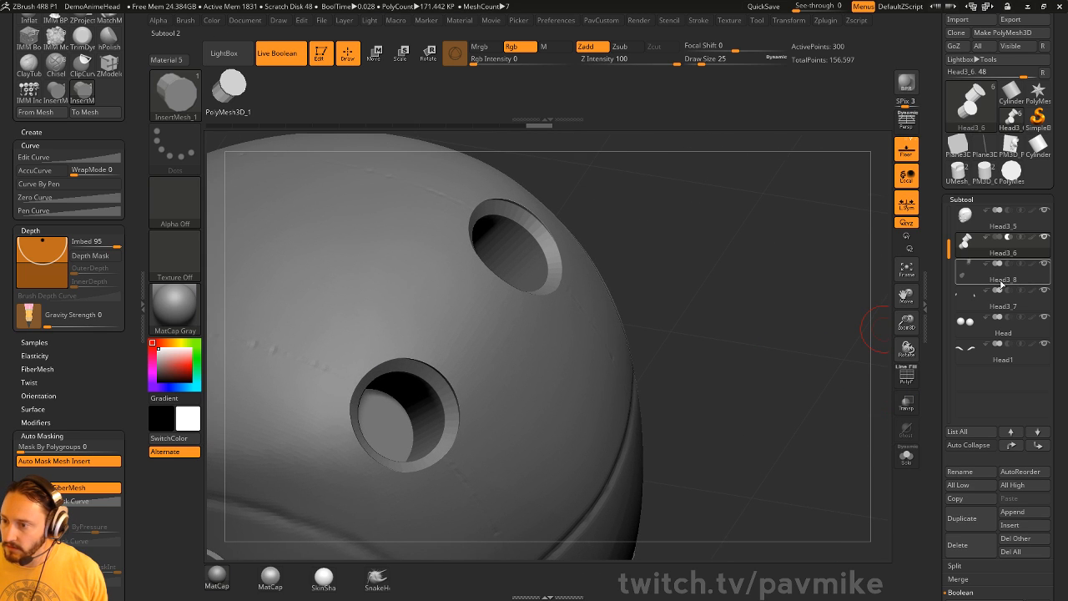
- Solo and frame Head3_8 and then Head3_6 to inspect their cylinders
{"action": "left_click", "coordinate": [1005, 247]}
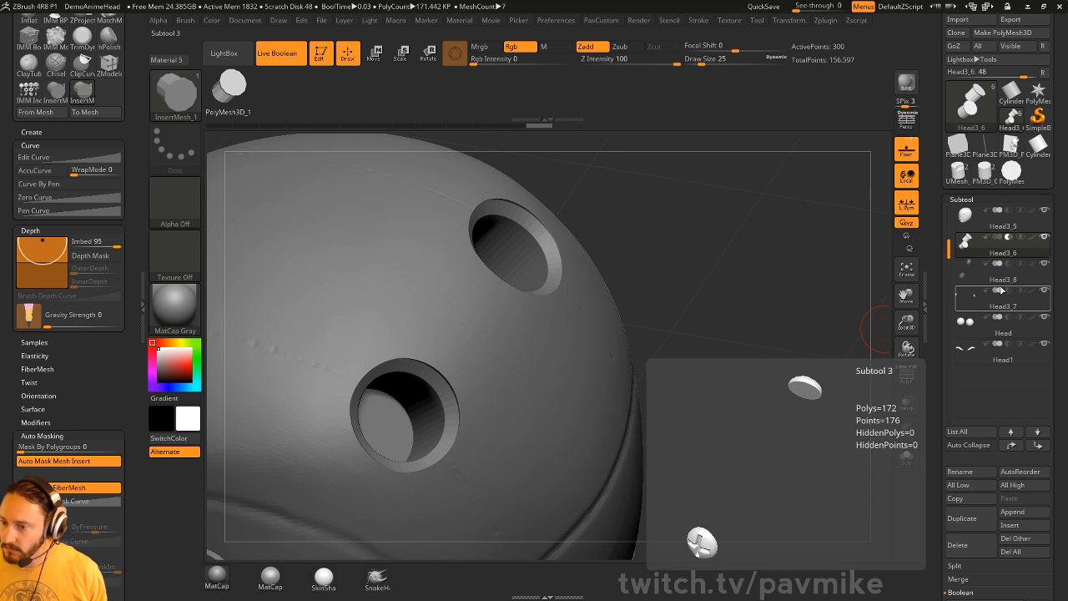
{"action": "left_click", "coordinate": [1004, 279]}
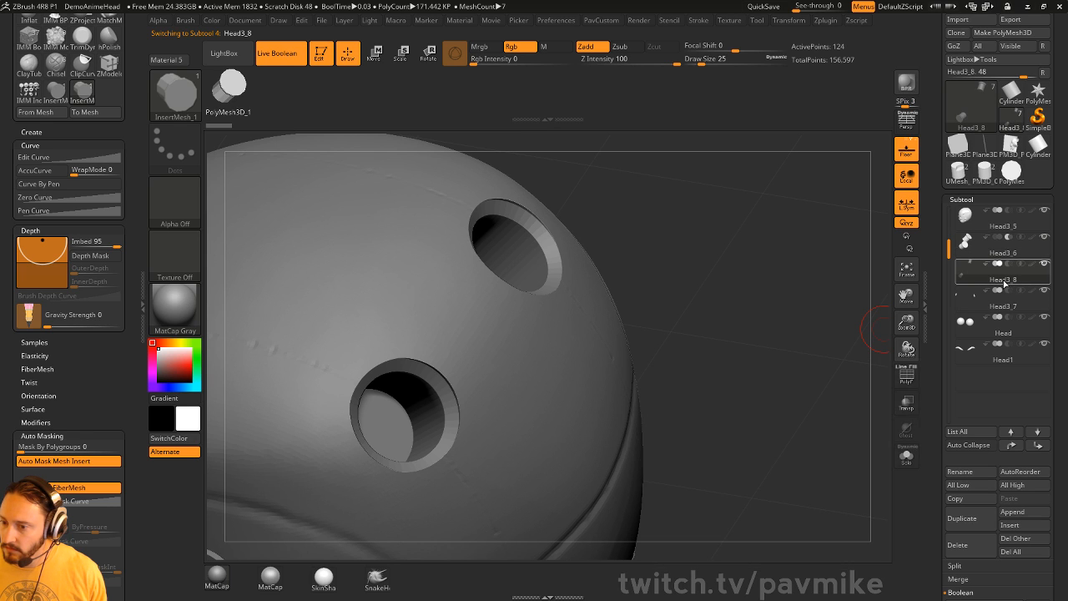
{"action": "key", "text": "f"}
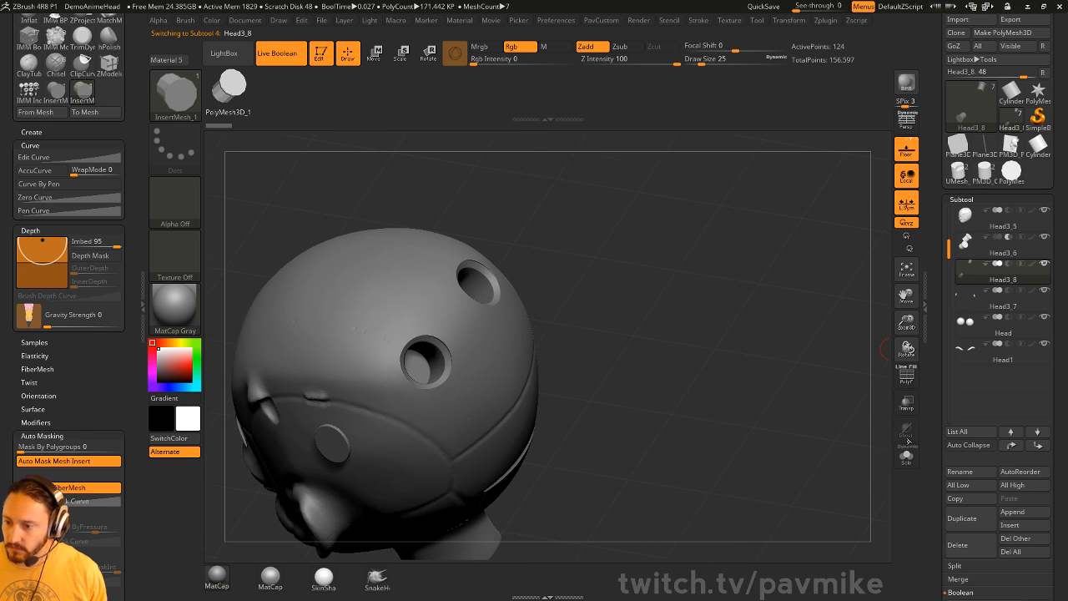
{"action": "left_click", "coordinate": [907, 456]}
{"action": "left_click", "coordinate": [907, 456]}
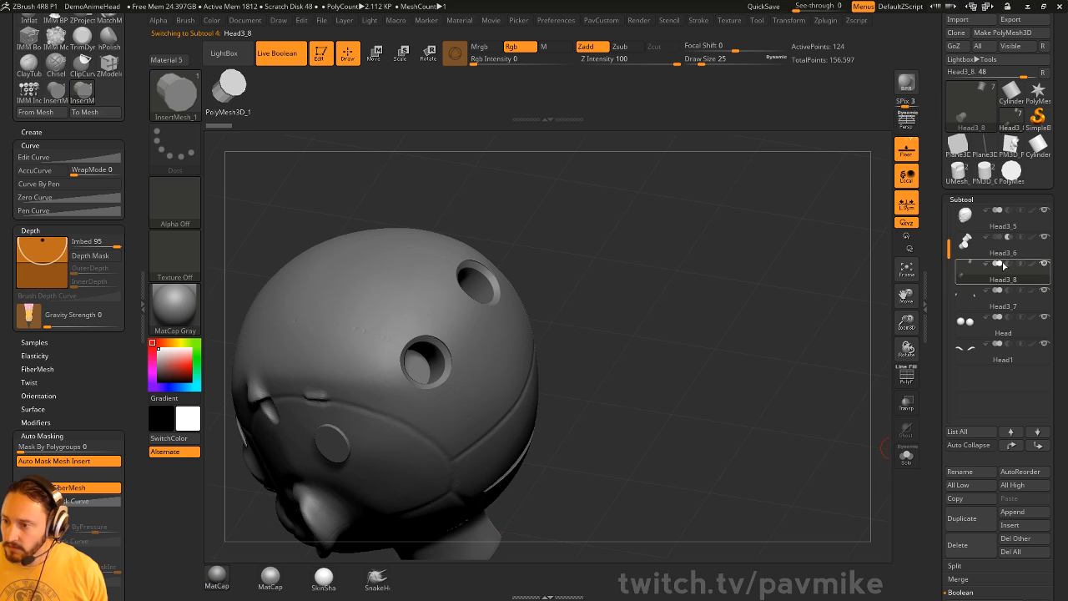
{"action": "left_click", "coordinate": [1008, 251]}
{"action": "key", "text": "f"}
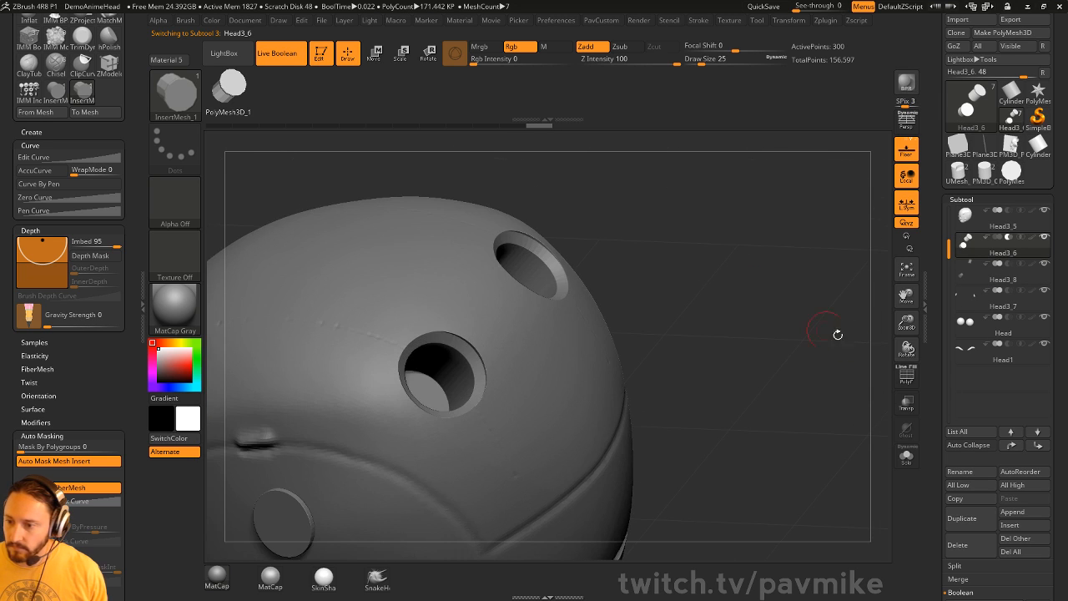
{"action": "left_click", "coordinate": [907, 456]}
{"action": "mouse_move", "coordinate": [845, 448]}
{"action": "left_mouse_down"}
{"action": "mouse_move", "coordinate": [826, 426]}
{"action": "mouse_move", "coordinate": [553, 369]}
{"action": "left_mouse_up"}
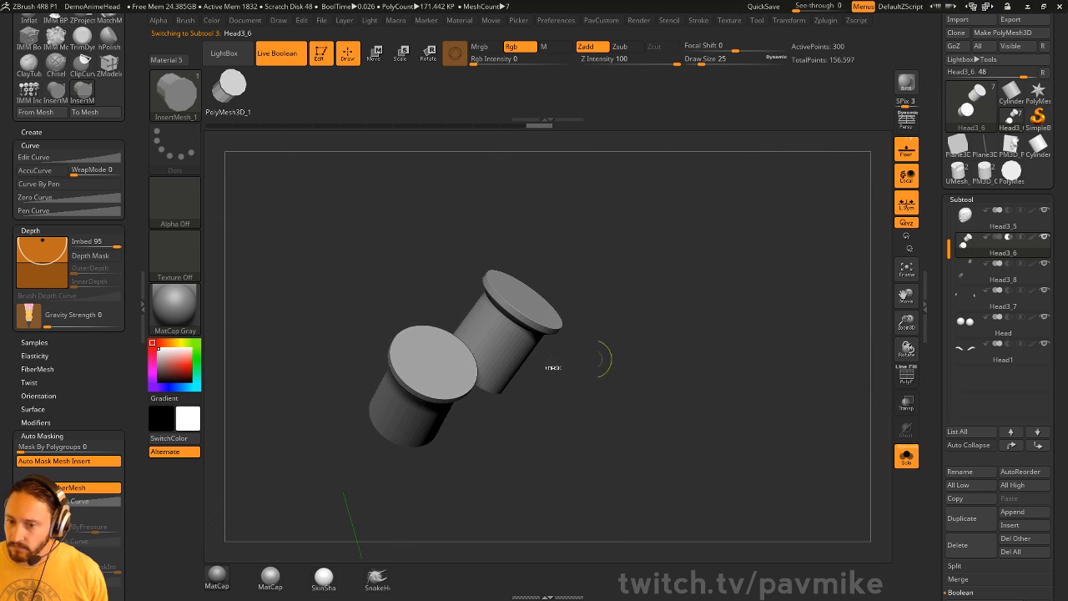
{"action": "key", "text": "ctrl+shift"}
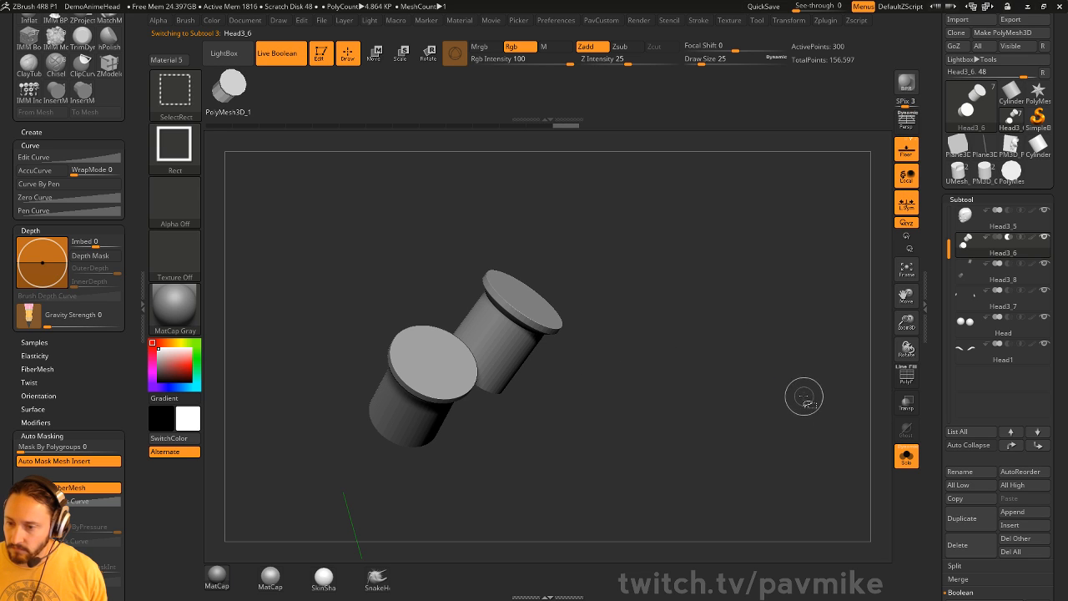
- Step through subtools Head3_8, Head3_7, Head3_6 and Head3_5 while orbiting the discs
{"action": "left_click", "coordinate": [1006, 277]}
{"action": "mouse_move", "coordinate": [822, 342]}
{"action": "left_mouse_down"}
{"action": "mouse_move", "coordinate": [775, 329]}
{"action": "mouse_move", "coordinate": [792, 309]}
{"action": "mouse_move", "coordinate": [573, 425]}
{"action": "left_mouse_up"}
{"action": "key", "text": "ctrl+shift"}
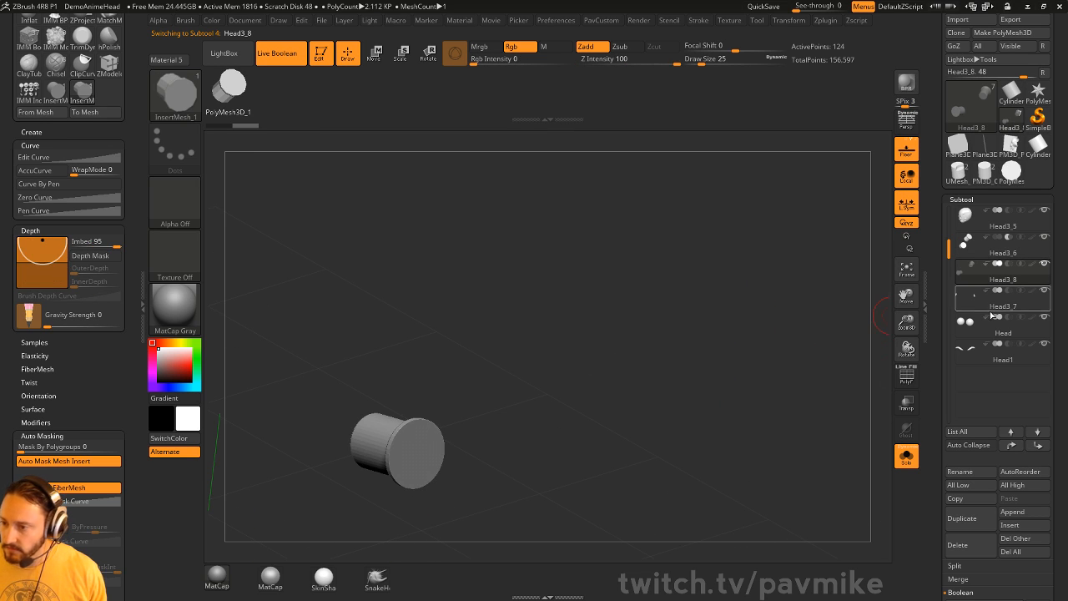
{"action": "left_click", "coordinate": [997, 307]}
{"action": "mouse_move", "coordinate": [822, 348]}
{"action": "left_mouse_down"}
{"action": "mouse_move", "coordinate": [812, 301]}
{"action": "mouse_move", "coordinate": [792, 288]}
{"action": "mouse_move", "coordinate": [842, 303]}
{"action": "left_mouse_up"}
{"action": "left_click", "coordinate": [981, 243]}
{"action": "left_click", "coordinate": [1001, 221]}
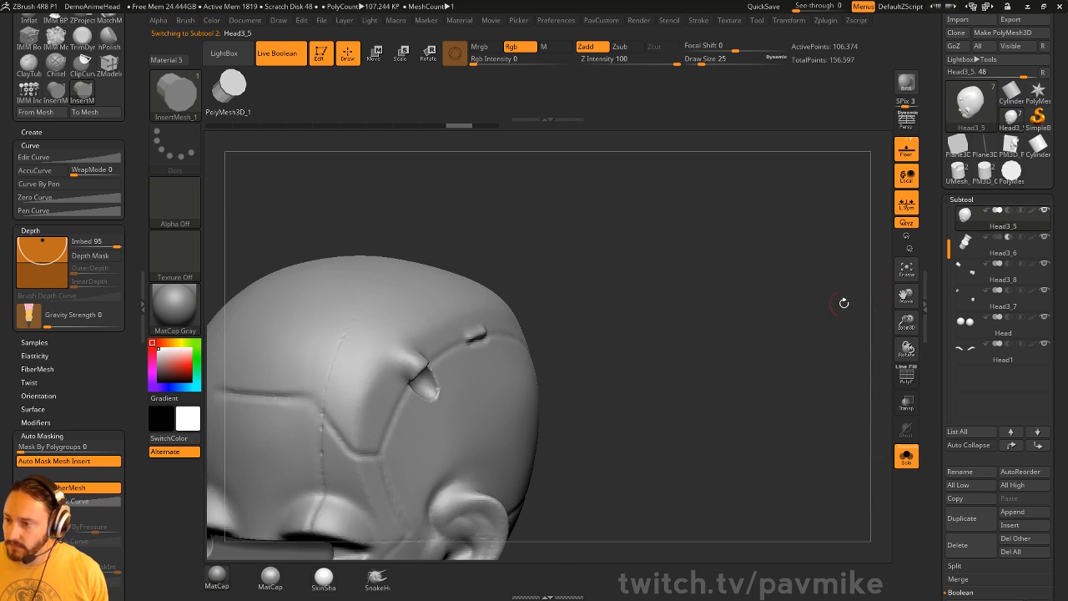
- Toggle the Live Boolean preview and Alt-click the round disc to make Head3_8 active
{"action": "left_click_drag", "start_coordinate": [742, 306], "coordinate": [598, 400]}
{"action": "key", "text": "ctrl+b"}
{"action": "left_click_drag", "start_coordinate": [825, 401], "coordinate": [814, 402]}
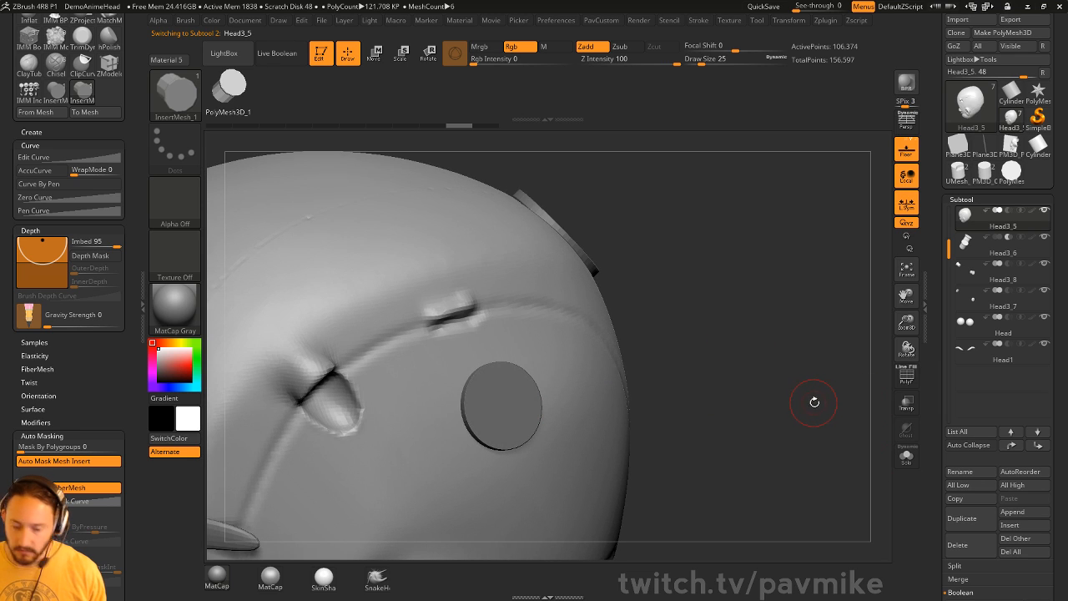
{"action": "key", "text": "ctrl+b"}
{"action": "key", "text": "ctrl+b"}
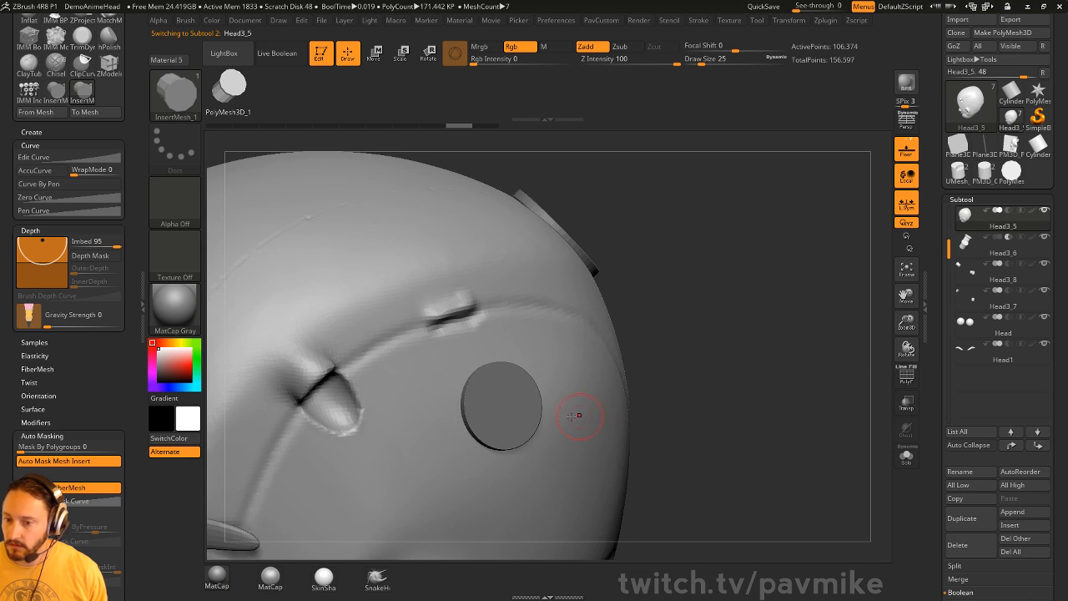
{"action": "left_click", "coordinate": [522, 409], "text": "alt"}
{"action": "scroll", "coordinate": [995, 224], "scroll_direction": "up", "scroll_amount": 3}
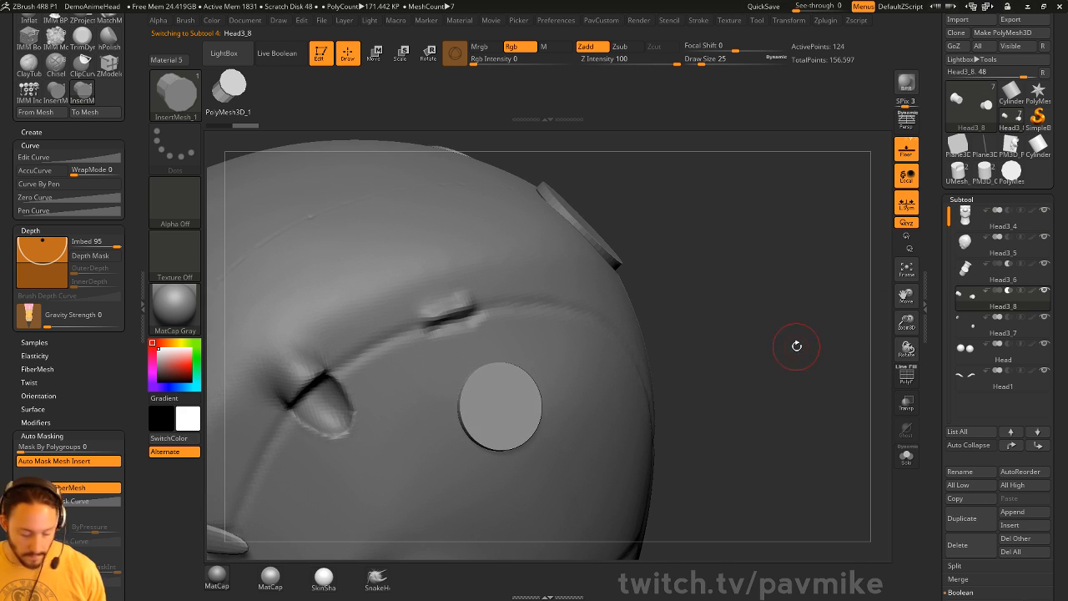
- Re-enable Live Boolean, pick the Standard brush, and select Head3_7 by clicking its disc
{"action": "key", "text": "ctrl+b"}
{"action": "left_click_drag", "start_coordinate": [788, 342], "coordinate": [588, 406]}
{"action": "key", "text": "1"}
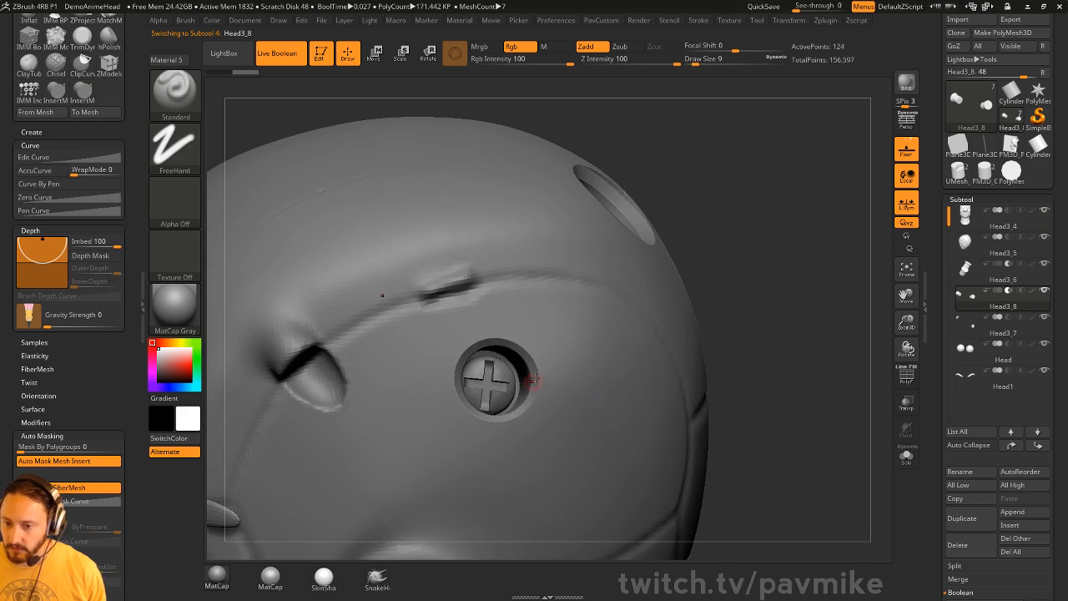
{"action": "left_click_drag", "start_coordinate": [722, 287], "coordinate": [543, 353]}
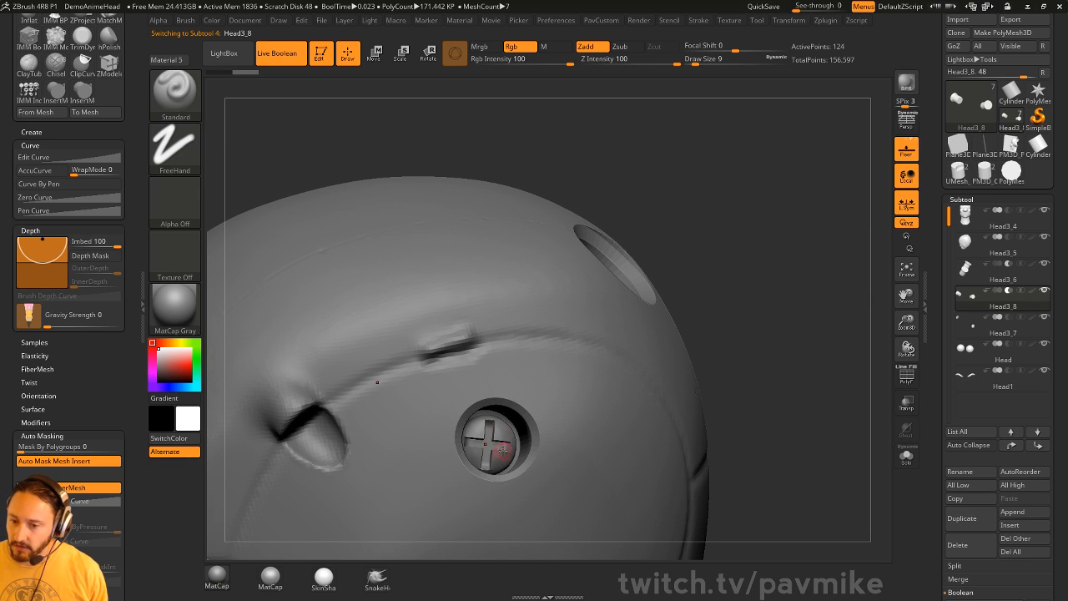
{"action": "left_click", "coordinate": [498, 436], "text": "alt"}
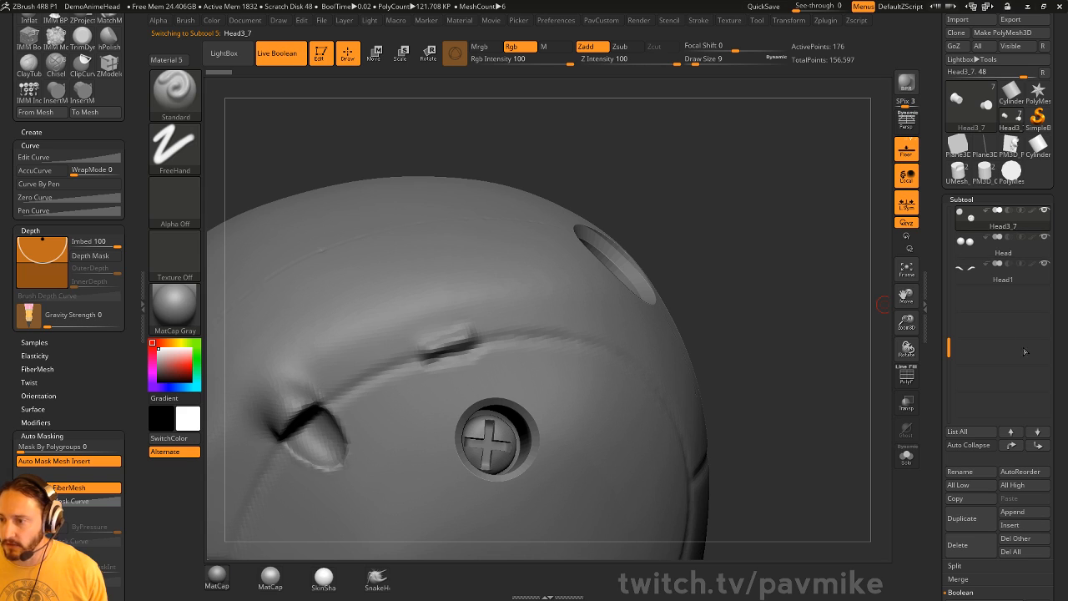
{"action": "left_click_drag", "start_coordinate": [984, 213], "coordinate": [1002, 380]}
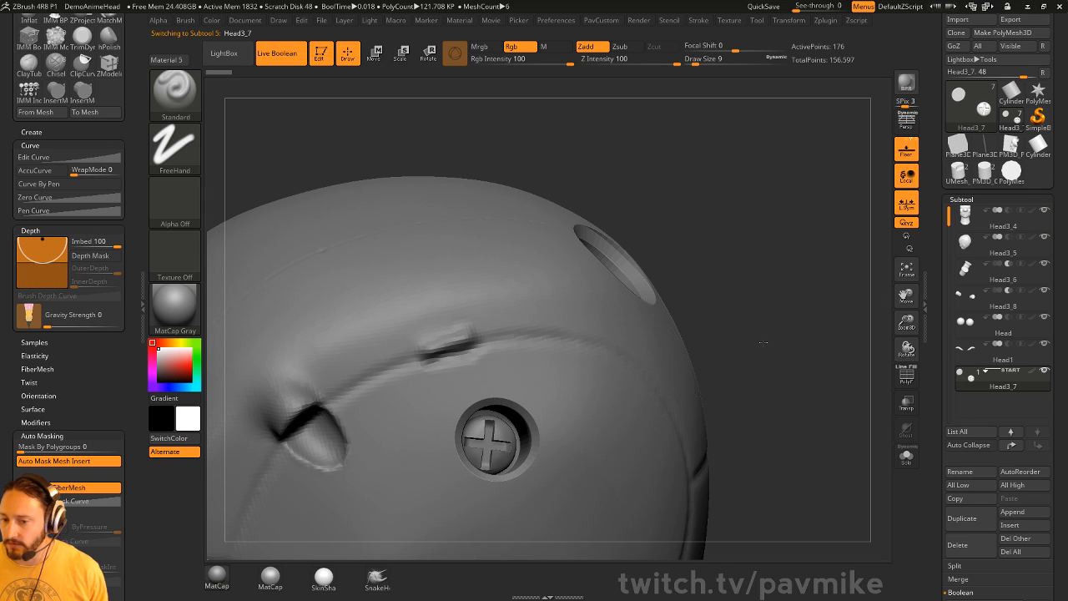
{"action": "left_click_drag", "start_coordinate": [748, 330], "coordinate": [516, 450]}
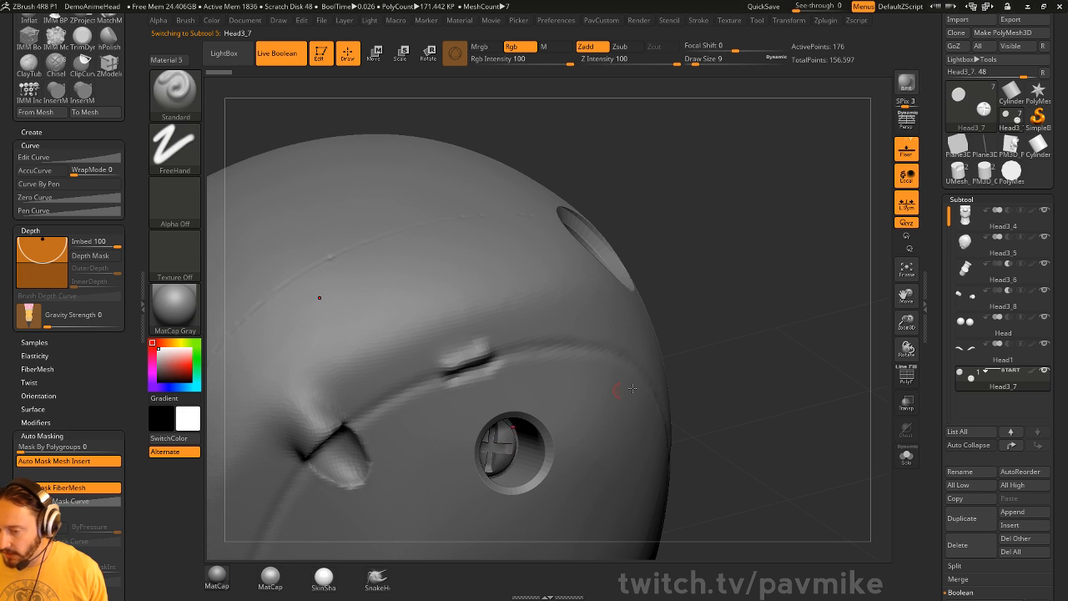
{"action": "mouse_move", "coordinate": [793, 379]}
{"action": "left_mouse_down"}
{"action": "mouse_move", "coordinate": [782, 281]}
{"action": "mouse_move", "coordinate": [721, 345]}
{"action": "mouse_move", "coordinate": [776, 393]}
{"action": "mouse_move", "coordinate": [655, 314]}
{"action": "left_mouse_up"}
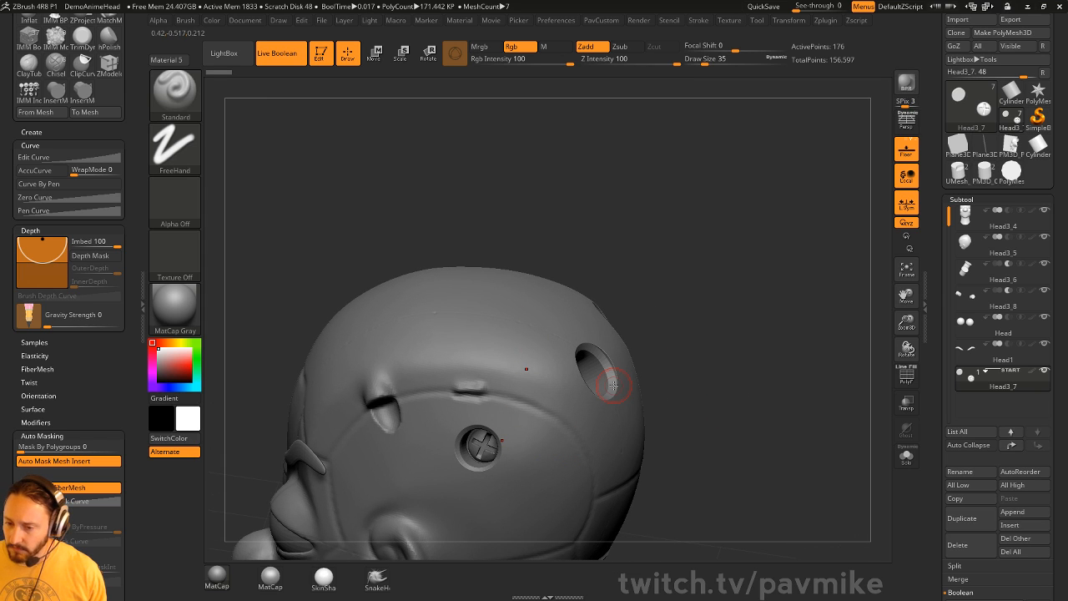
{"action": "left_click_drag", "start_coordinate": [738, 275], "coordinate": [782, 266]}
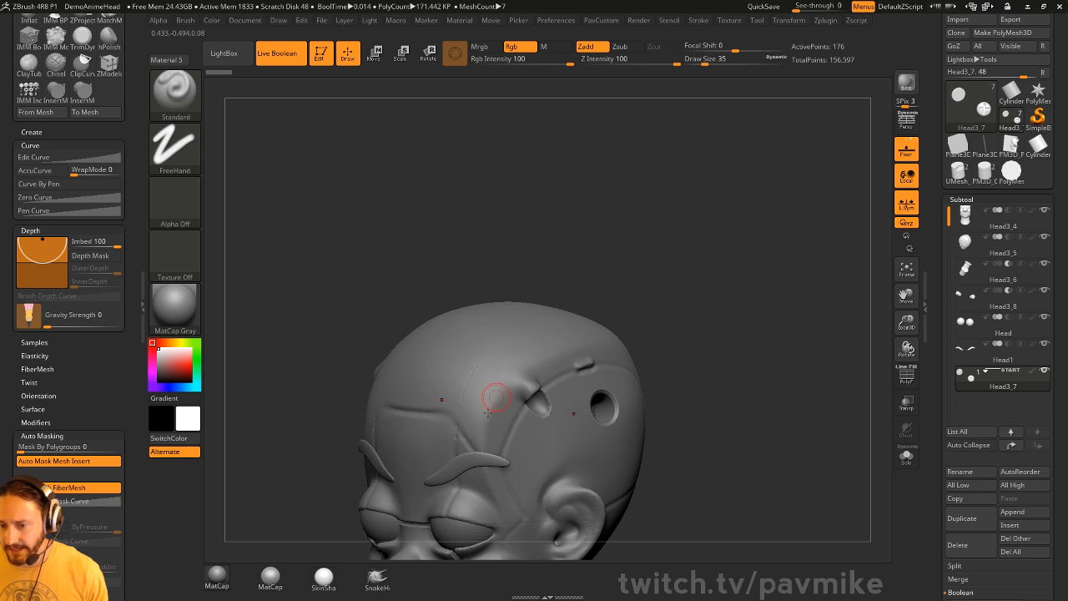
{"action": "mouse_move", "coordinate": [662, 287]}
{"action": "left_mouse_down"}
{"action": "mouse_move", "coordinate": [670, 226]}
{"action": "mouse_move", "coordinate": [685, 237]}
{"action": "left_mouse_up"}
{"action": "key", "text": "s"}
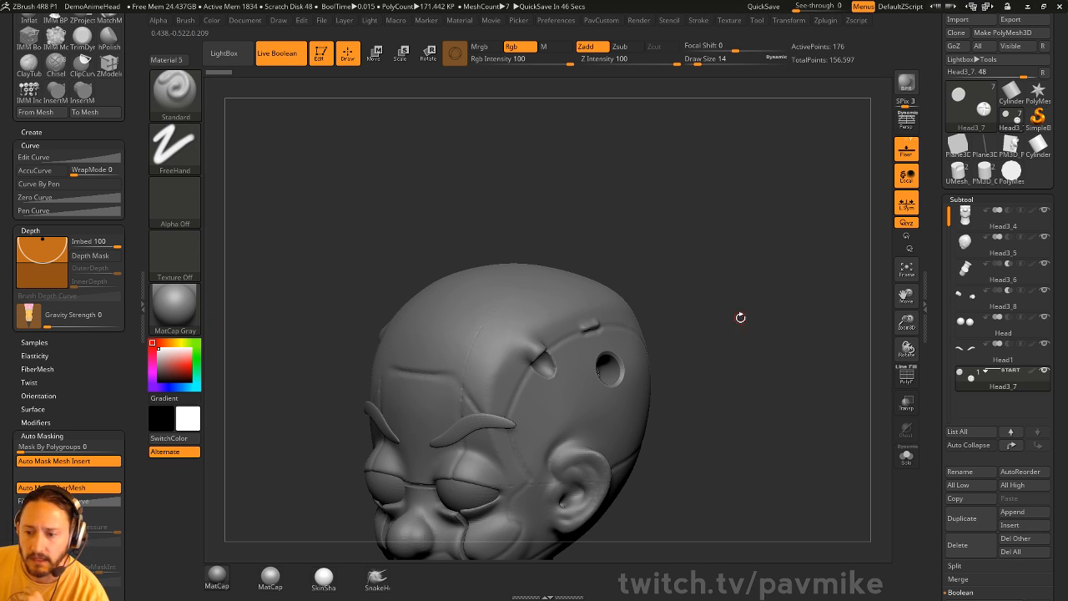
{"action": "left_click_drag", "start_coordinate": [740, 318], "coordinate": [642, 265]}
{"action": "left_click_drag", "start_coordinate": [660, 176], "coordinate": [718, 264]}
{"action": "left_click_drag", "start_coordinate": [174, 307], "coordinate": [393, 318]}
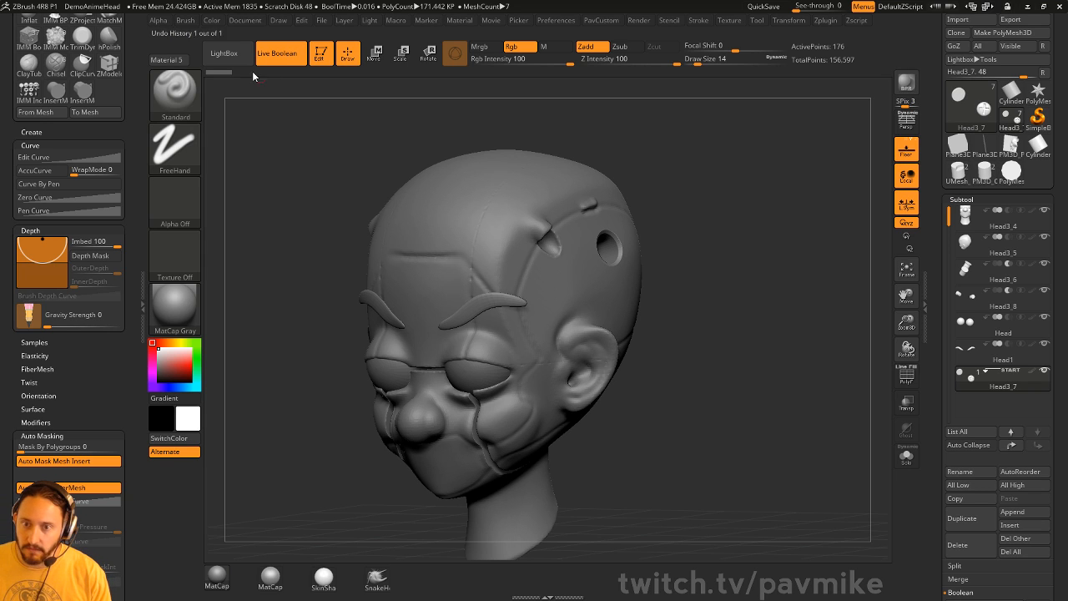
{"action": "mouse_move", "coordinate": [661, 138]}
{"action": "left_mouse_down"}
{"action": "mouse_move", "coordinate": [733, 176]}
{"action": "mouse_move", "coordinate": [728, 200]}
{"action": "mouse_move", "coordinate": [690, 204]}
{"action": "mouse_move", "coordinate": [736, 173]}
{"action": "mouse_move", "coordinate": [737, 190]}
{"action": "mouse_move", "coordinate": [733, 158]}
{"action": "mouse_move", "coordinate": [734, 184]}
{"action": "mouse_move", "coordinate": [725, 181]}
{"action": "mouse_move", "coordinate": [741, 180]}
{"action": "left_mouse_up"}
{"action": "key", "text": "s"}
{"action": "key", "text": "s"}
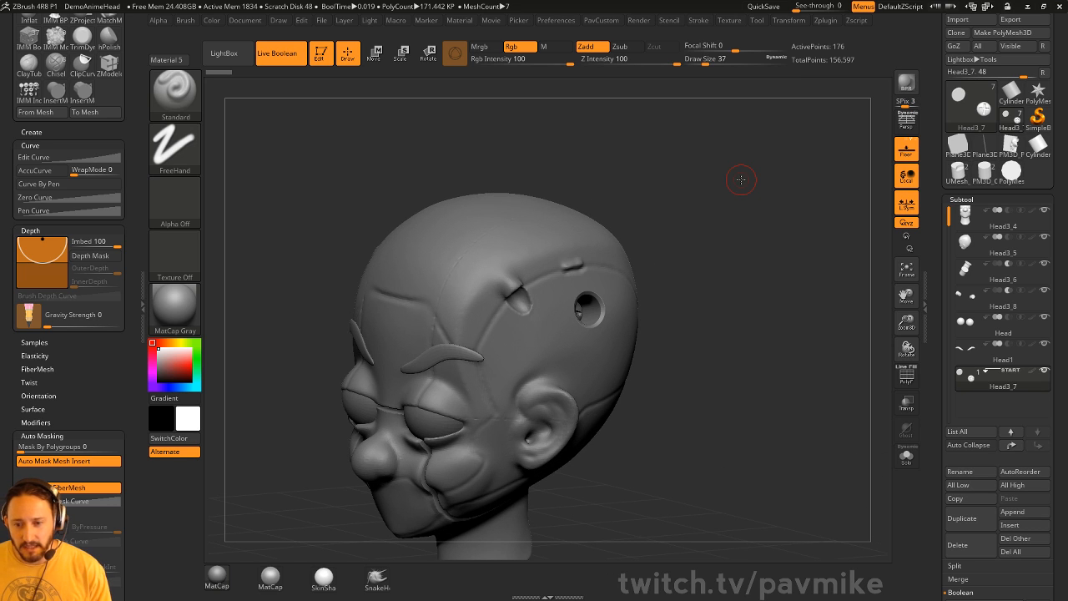
- Select Head1, turn Live Boolean off, and inflate both eyebrows with a size-124 Inflat brush
{"action": "left_click", "coordinate": [440, 381], "text": "alt"}
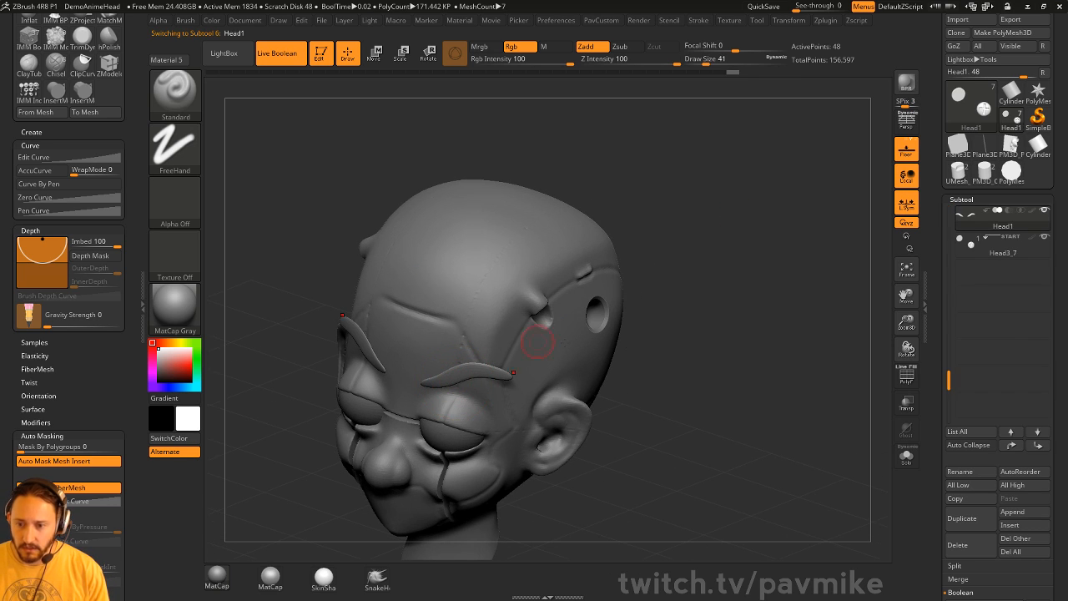
{"action": "left_click_drag", "start_coordinate": [536, 309], "coordinate": [722, 328]}
{"action": "key", "text": "b"}
{"action": "key", "text": "i"}
{"action": "key", "text": "n"}
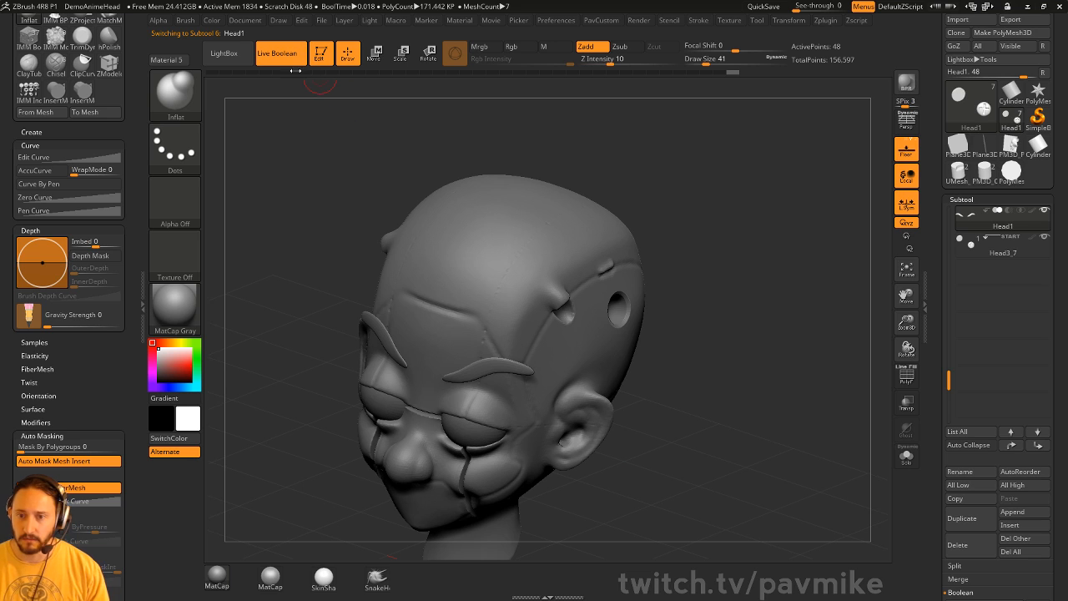
{"action": "left_click", "coordinate": [280, 54]}
{"action": "mouse_move", "coordinate": [596, 187]}
{"action": "left_mouse_down"}
{"action": "mouse_move", "coordinate": [770, 258]}
{"action": "mouse_move", "coordinate": [768, 267]}
{"action": "mouse_move", "coordinate": [463, 406]}
{"action": "mouse_move", "coordinate": [473, 409]}
{"action": "mouse_move", "coordinate": [462, 396]}
{"action": "mouse_move", "coordinate": [484, 397]}
{"action": "left_mouse_up"}
{"action": "key", "text": "s"}
{"action": "mouse_move", "coordinate": [745, 377]}
{"action": "left_mouse_down", "text": "alt"}
{"action": "mouse_move", "coordinate": [757, 364]}
{"action": "mouse_move", "coordinate": [723, 341]}
{"action": "left_mouse_up", "text": "alt"}
{"action": "left_click_drag", "start_coordinate": [512, 370], "coordinate": [433, 387]}
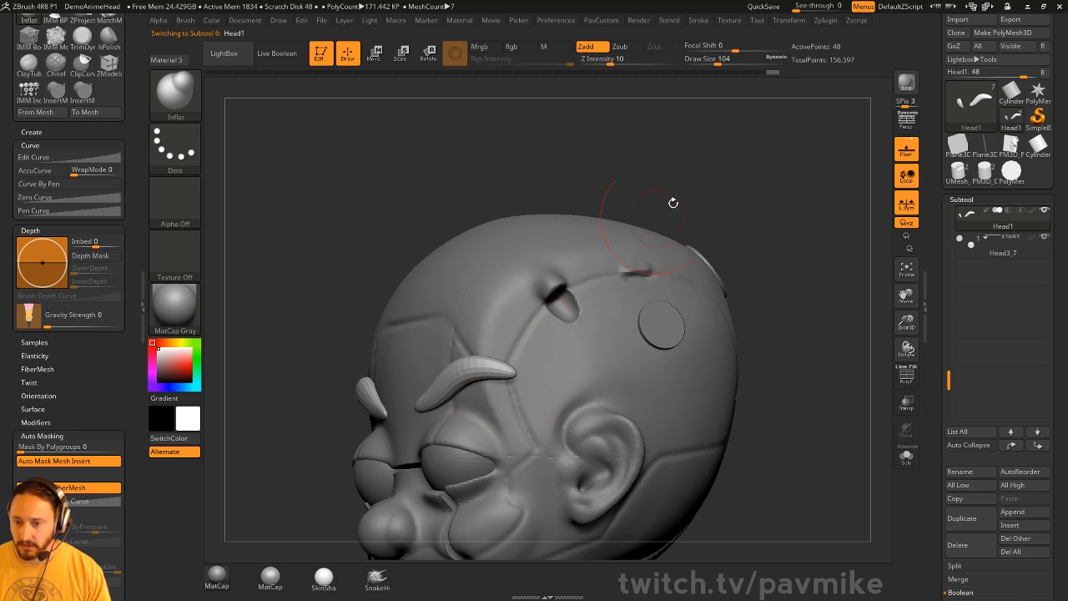
- Switch to the Move brush at size 149 and nudge the eyebrows slightly
{"action": "mouse_move", "coordinate": [672, 203]}
{"action": "left_mouse_down"}
{"action": "mouse_move", "coordinate": [715, 264]}
{"action": "mouse_move", "coordinate": [678, 285]}
{"action": "left_mouse_up"}
{"action": "key", "text": "s"}
{"action": "left_click_drag", "start_coordinate": [582, 365], "coordinate": [587, 364]}
{"action": "key", "text": "b"}
{"action": "key", "text": "m"}
{"action": "key", "text": "v"}
{"action": "mouse_move", "coordinate": [510, 398]}
{"action": "left_mouse_down"}
{"action": "mouse_move", "coordinate": [504, 386]}
{"action": "mouse_move", "coordinate": [486, 392]}
{"action": "left_mouse_up"}
{"action": "key", "text": "s"}
{"action": "left_click_drag", "start_coordinate": [584, 392], "coordinate": [614, 119]}
- Set Z Intensity to 25, brush size 83, and curve the mirrored eyebrow tips inward
{"action": "left_click_drag", "start_coordinate": [601, 62], "coordinate": [677, 62]}
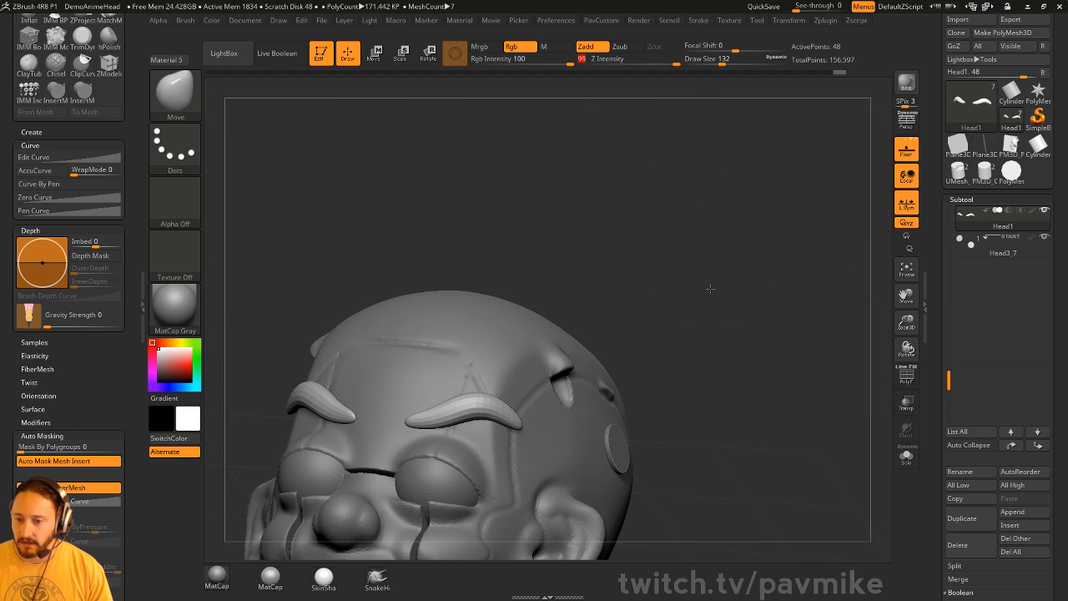
{"action": "mouse_move", "coordinate": [707, 290]}
{"action": "left_mouse_down"}
{"action": "mouse_move", "coordinate": [696, 342]}
{"action": "mouse_move", "coordinate": [709, 355]}
{"action": "mouse_move", "coordinate": [682, 388]}
{"action": "left_mouse_up"}
{"action": "left_click", "coordinate": [635, 58]}
{"action": "type", "text": "25"}
{"action": "key", "text": "Return"}
{"action": "key", "text": "s"}
{"action": "mouse_move", "coordinate": [487, 419]}
{"action": "left_mouse_down"}
{"action": "mouse_move", "coordinate": [448, 418]}
{"action": "mouse_move", "coordinate": [470, 407]}
{"action": "left_mouse_up"}
{"action": "key", "text": "s"}
{"action": "mouse_move", "coordinate": [716, 326]}
{"action": "left_mouse_down"}
{"action": "mouse_move", "coordinate": [684, 231]}
{"action": "mouse_move", "coordinate": [688, 272]}
{"action": "mouse_move", "coordinate": [706, 296]}
{"action": "left_mouse_up"}
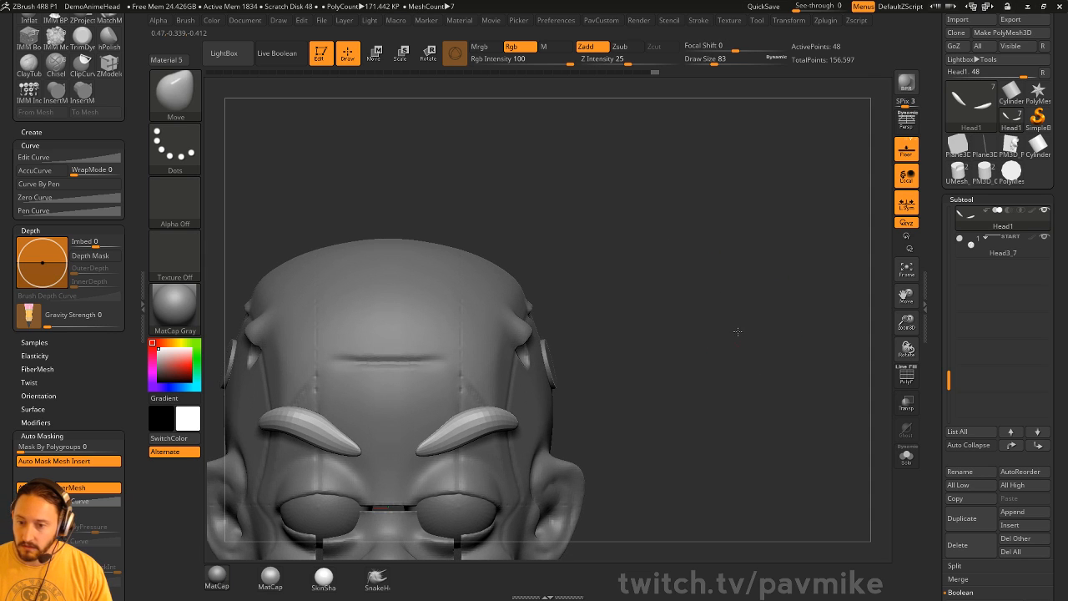
{"action": "key", "text": "space"}
{"action": "left_click", "coordinate": [709, 260]}
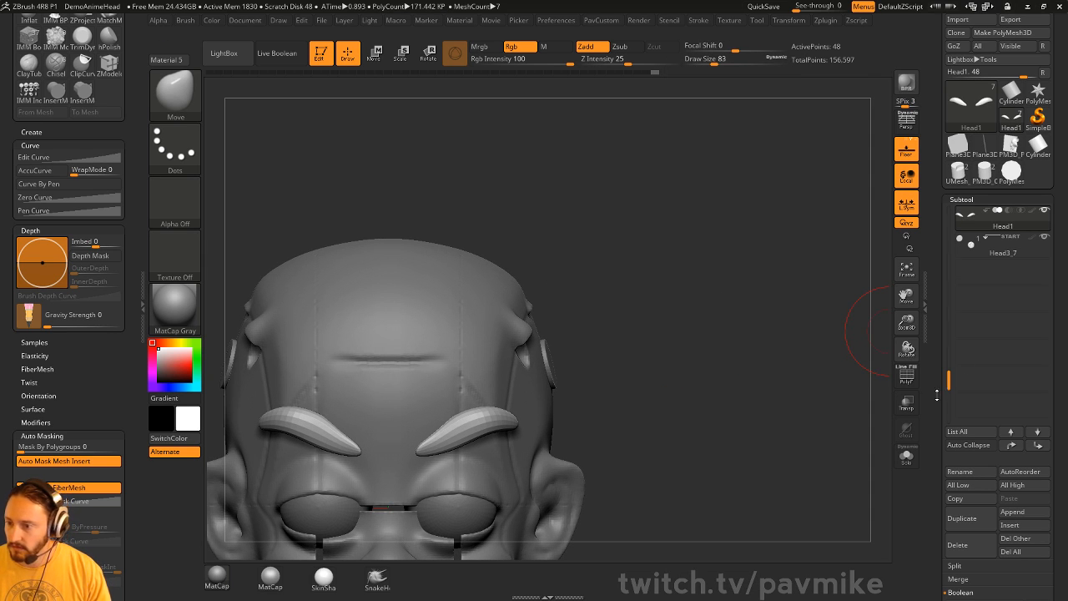
- Raise SmoothSubdiv under Geometry > Dynamic Subdiv to smooth the eyebrows
{"action": "scroll", "coordinate": [958, 328], "scroll_direction": "down", "scroll_amount": 5}
{"action": "left_click", "coordinate": [965, 375]}
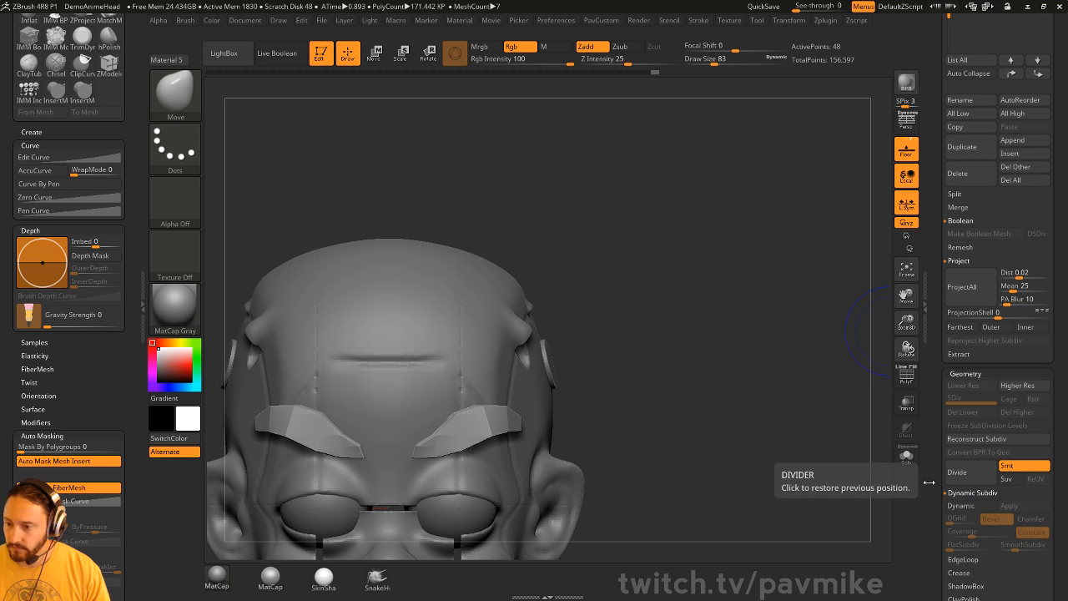
{"action": "left_click_drag", "start_coordinate": [719, 365], "coordinate": [897, 390]}
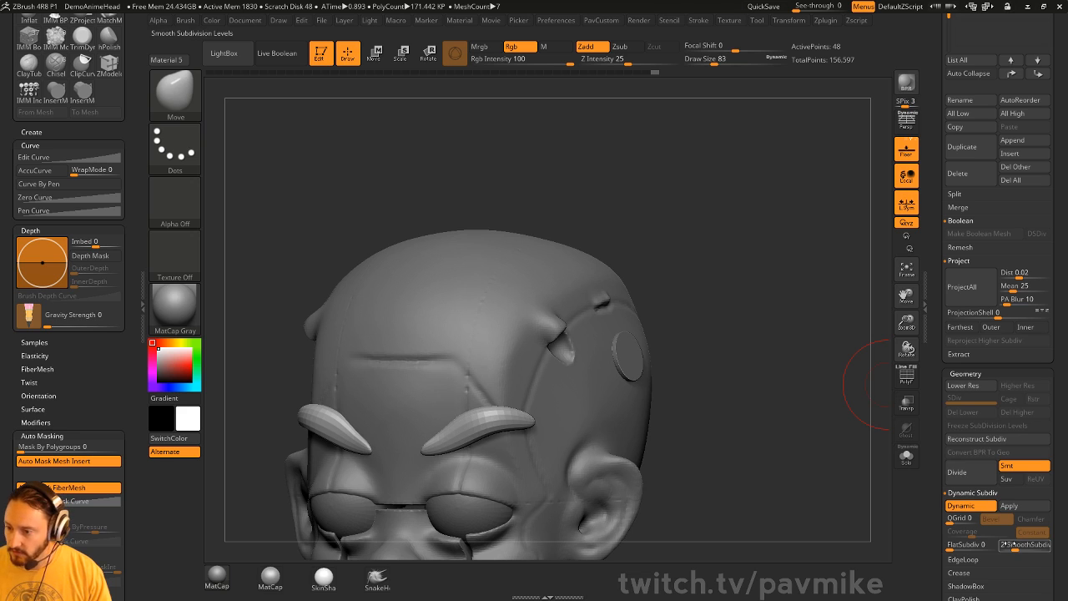
{"action": "left_click_drag", "start_coordinate": [1016, 545], "coordinate": [1022, 545]}
{"action": "left_click_drag", "start_coordinate": [686, 348], "coordinate": [752, 315], "text": "alt"}
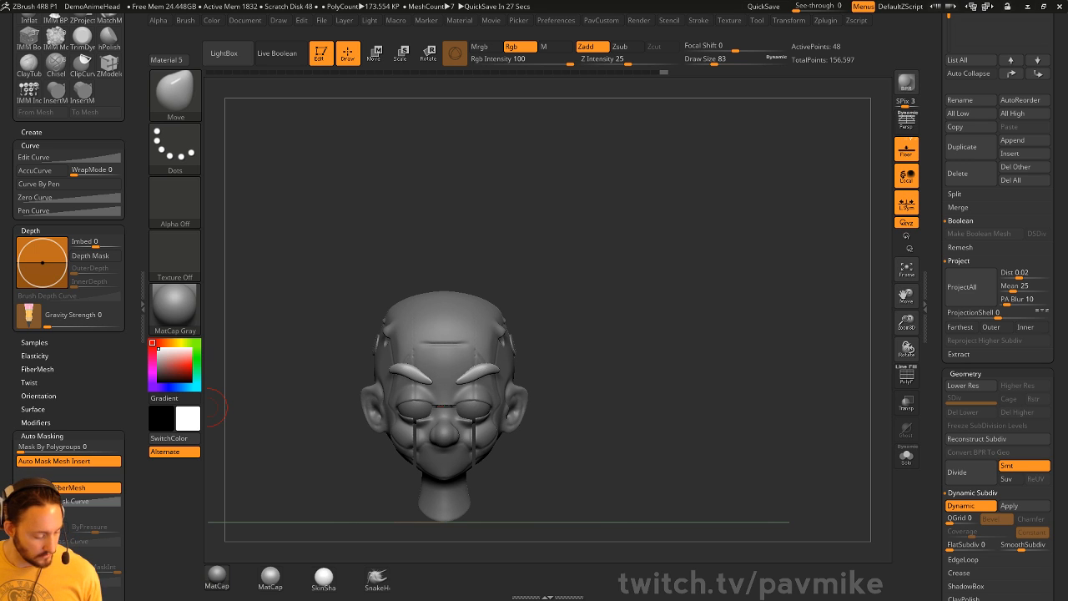
{"action": "key", "text": "super"}
{"action": "key", "text": "super"}
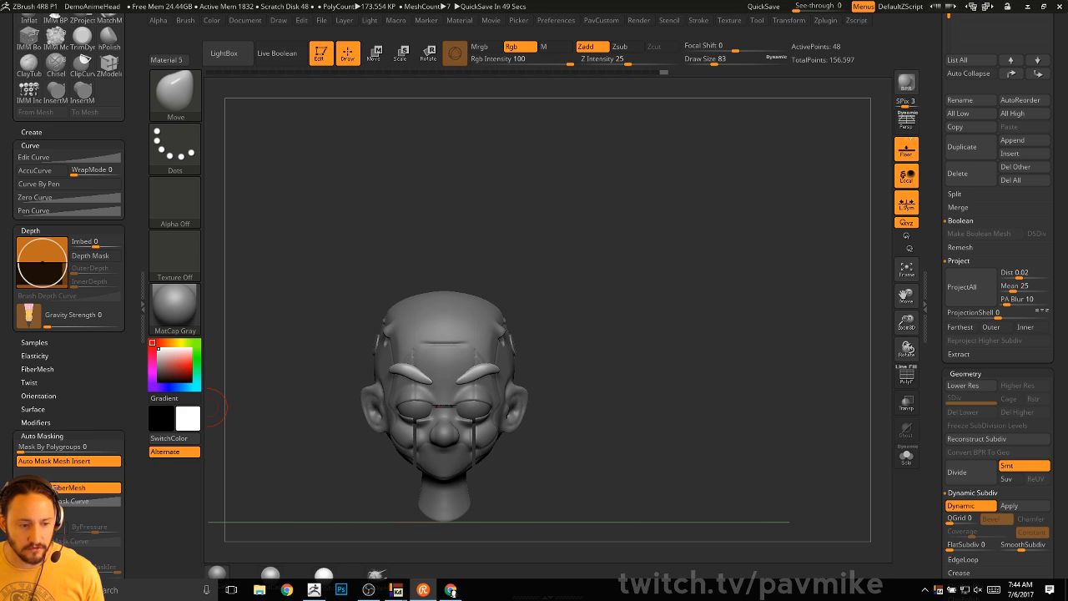
{"action": "left_click_drag", "start_coordinate": [561, 165], "coordinate": [544, 189]}
{"action": "left_click_drag", "start_coordinate": [942, 208], "coordinate": [938, 500]}
{"action": "left_click_drag", "start_coordinate": [749, 367], "coordinate": [711, 299]}
- Turn Live Boolean back on and collapse the Deformation and Project subpalettes
{"action": "key", "text": "ctrl+b"}
{"action": "left_click_drag", "start_coordinate": [755, 322], "coordinate": [761, 327]}
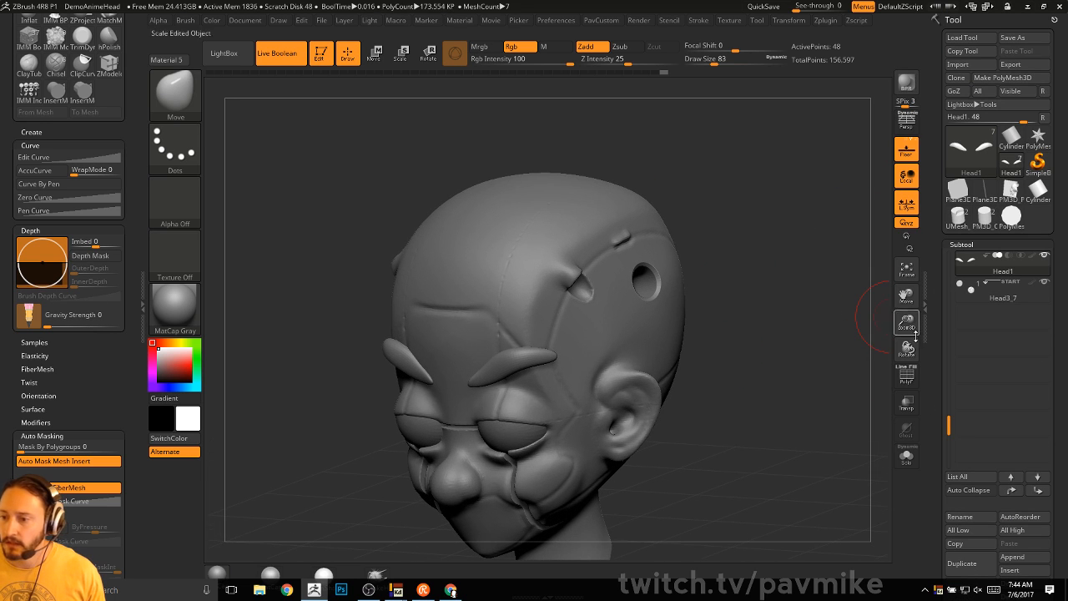
{"action": "left_click_drag", "start_coordinate": [939, 334], "coordinate": [941, 203]}
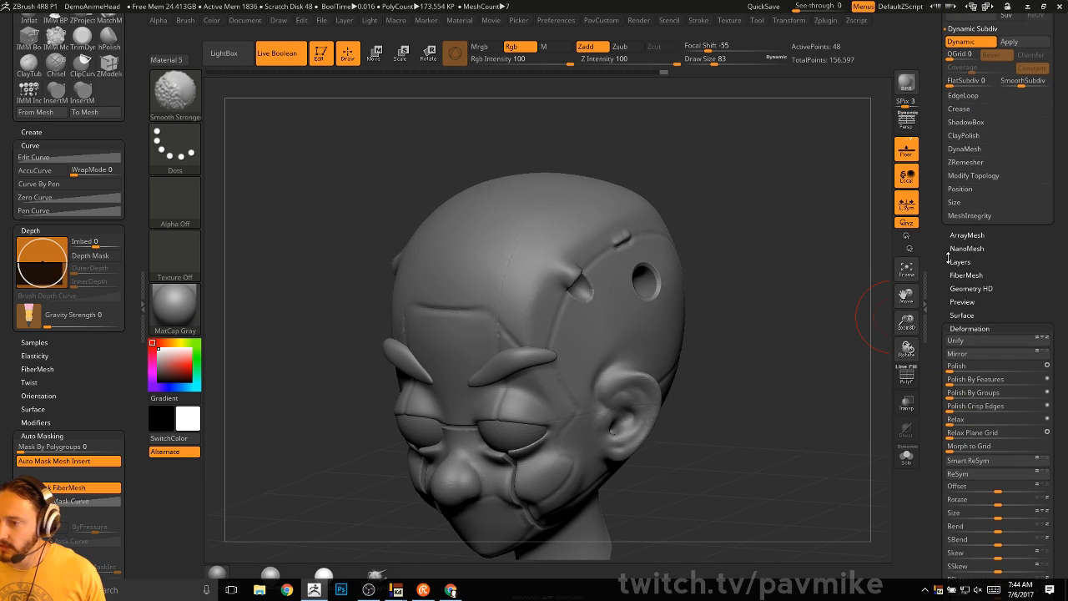
{"action": "left_click", "coordinate": [968, 329]}
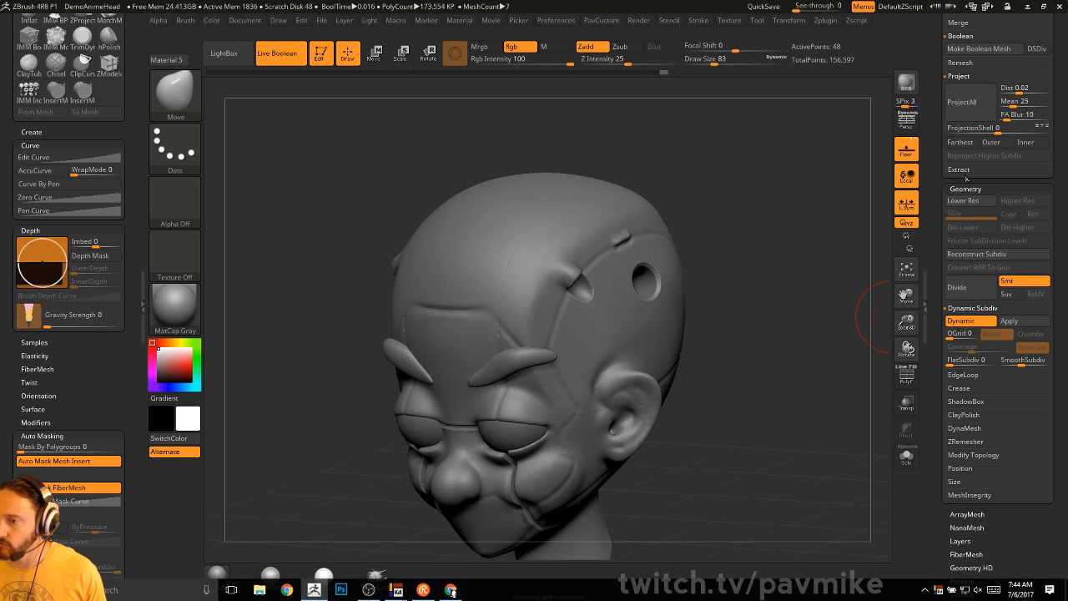
{"action": "key", "text": "shift"}
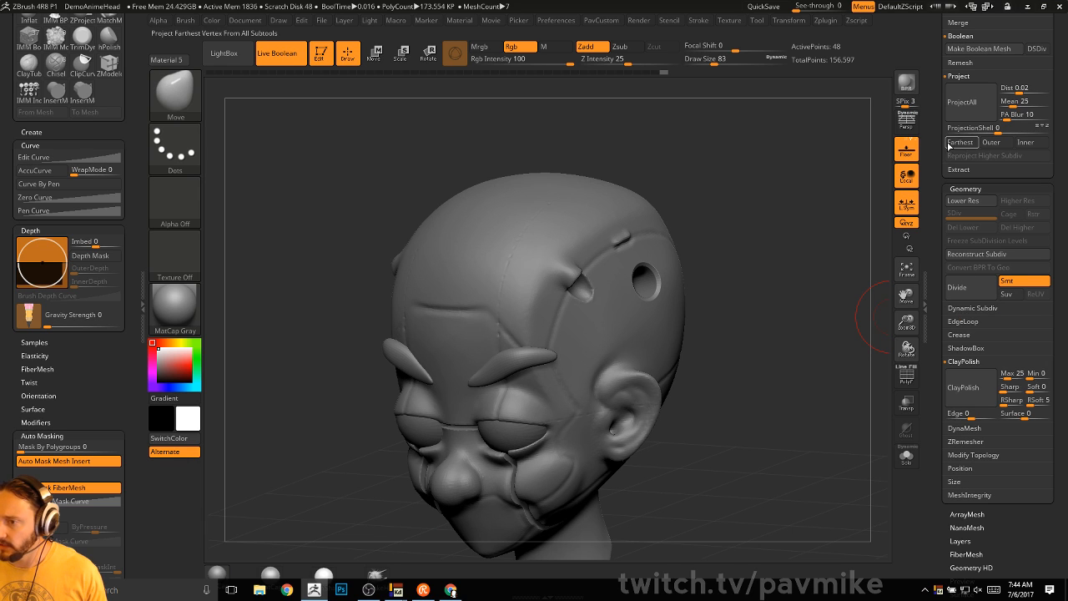
{"action": "scroll", "coordinate": [967, 415], "scroll_direction": "up", "scroll_amount": 5}
{"action": "key", "text": "shift"}
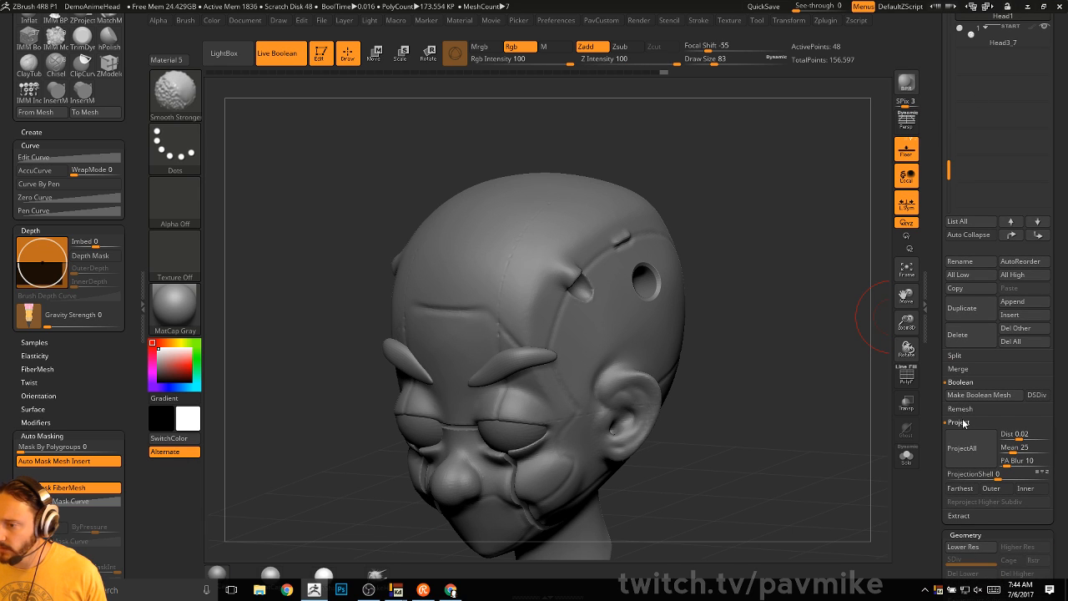
{"action": "left_click", "coordinate": [958, 423]}
- Bake the boolean into a new mesh and select the UMesh_Head3_7 plug, zoomed on the temple hole
{"action": "left_click", "coordinate": [972, 394]}
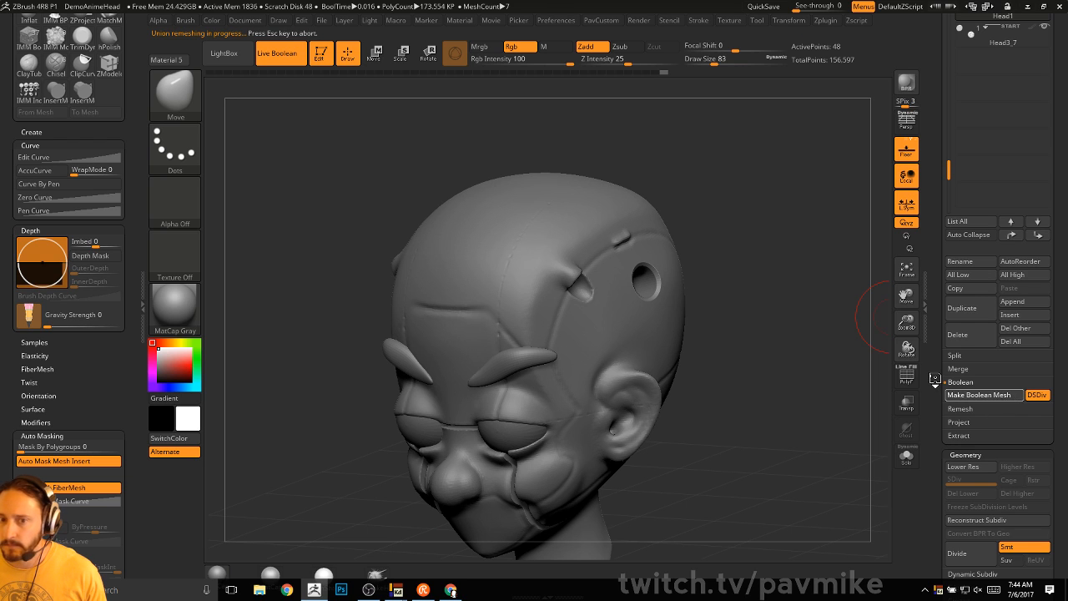
{"action": "scroll", "coordinate": [935, 379], "scroll_direction": "up", "scroll_amount": 5}
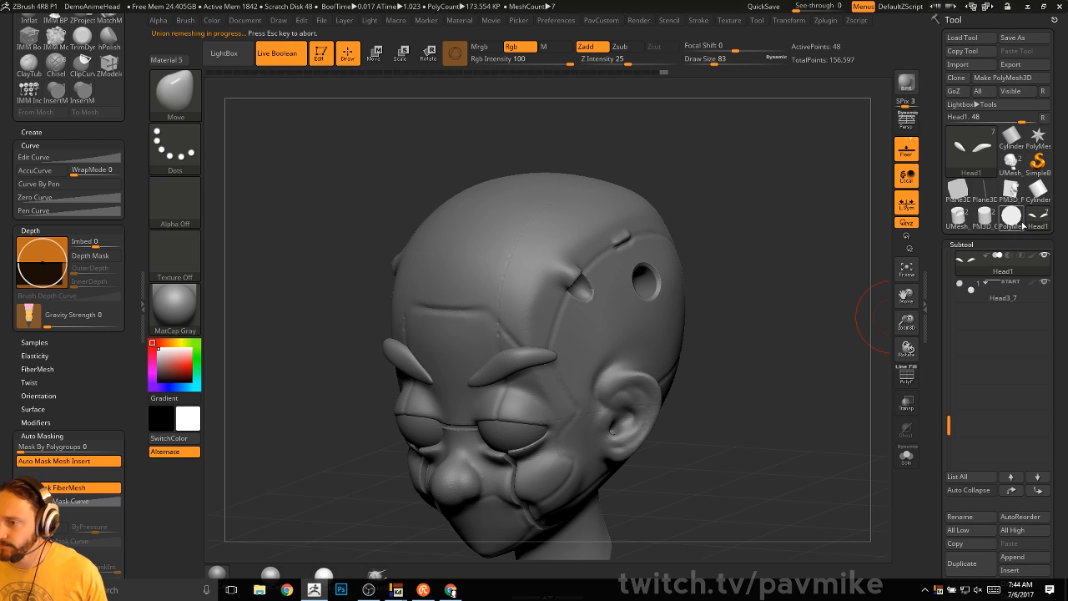
{"action": "left_click", "coordinate": [1011, 165]}
{"action": "left_click_drag", "start_coordinate": [799, 337], "coordinate": [808, 282], "text": "alt"}
{"action": "left_click", "coordinate": [991, 297]}
{"action": "left_click_drag", "start_coordinate": [844, 317], "coordinate": [770, 313]}
{"action": "mouse_move", "coordinate": [810, 310]}
{"action": "left_mouse_down", "text": "alt"}
{"action": "mouse_move", "coordinate": [883, 371]}
{"action": "mouse_move", "coordinate": [730, 554]}
{"action": "left_mouse_up", "text": "alt"}
- With PolyF on, reconstruct the plug's subdivisions, return to SDiv 3, then select the head
{"action": "key", "text": "shift+f"}
{"action": "key", "text": "s"}
{"action": "left_click_drag", "start_coordinate": [816, 387], "coordinate": [792, 386]}
{"action": "mouse_move", "coordinate": [810, 379]}
{"action": "left_mouse_down"}
{"action": "mouse_move", "coordinate": [836, 373]}
{"action": "mouse_move", "coordinate": [819, 377]}
{"action": "left_mouse_up"}
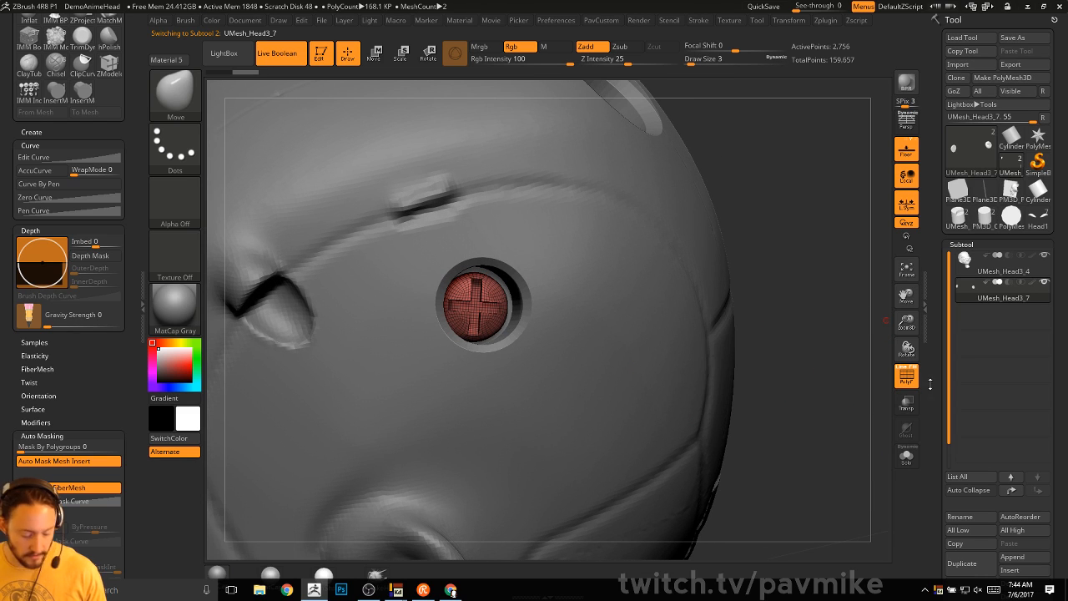
{"action": "left_click_drag", "start_coordinate": [931, 388], "coordinate": [935, 158]}
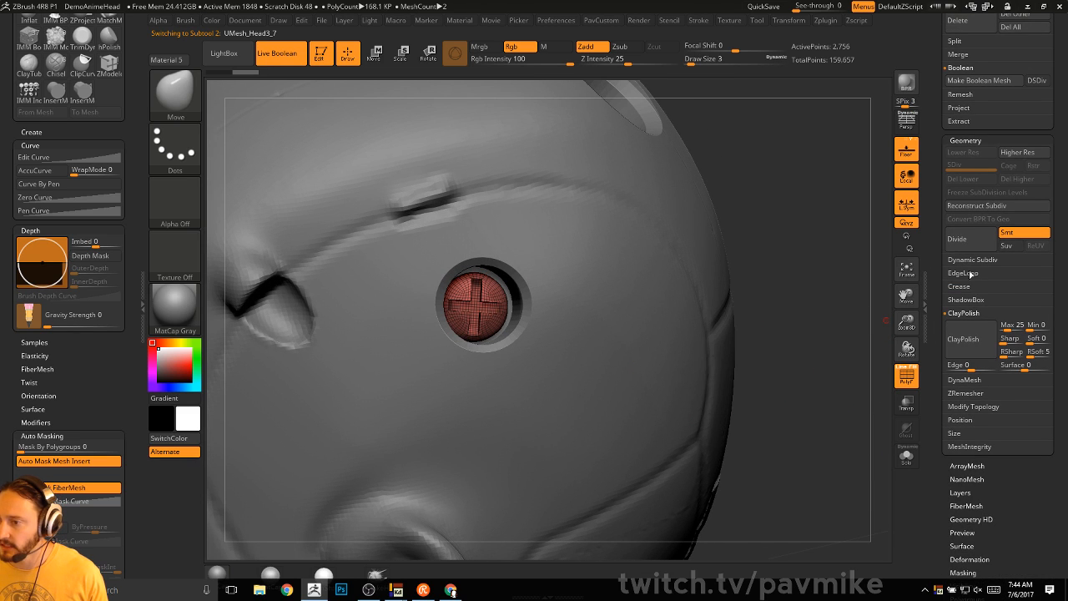
{"action": "key", "text": "shift"}
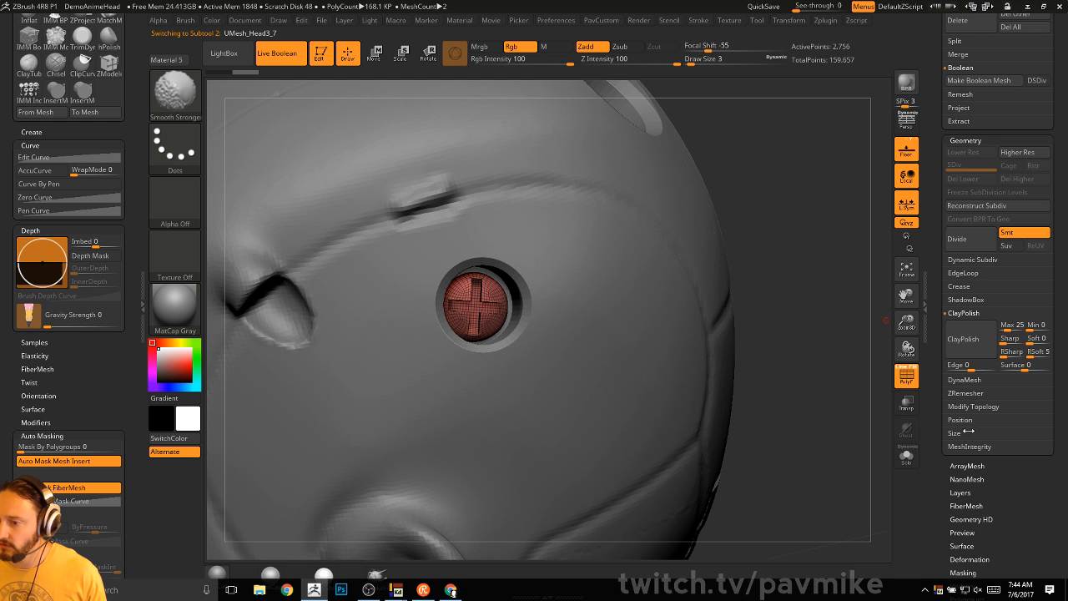
{"action": "left_click", "coordinate": [976, 207]}
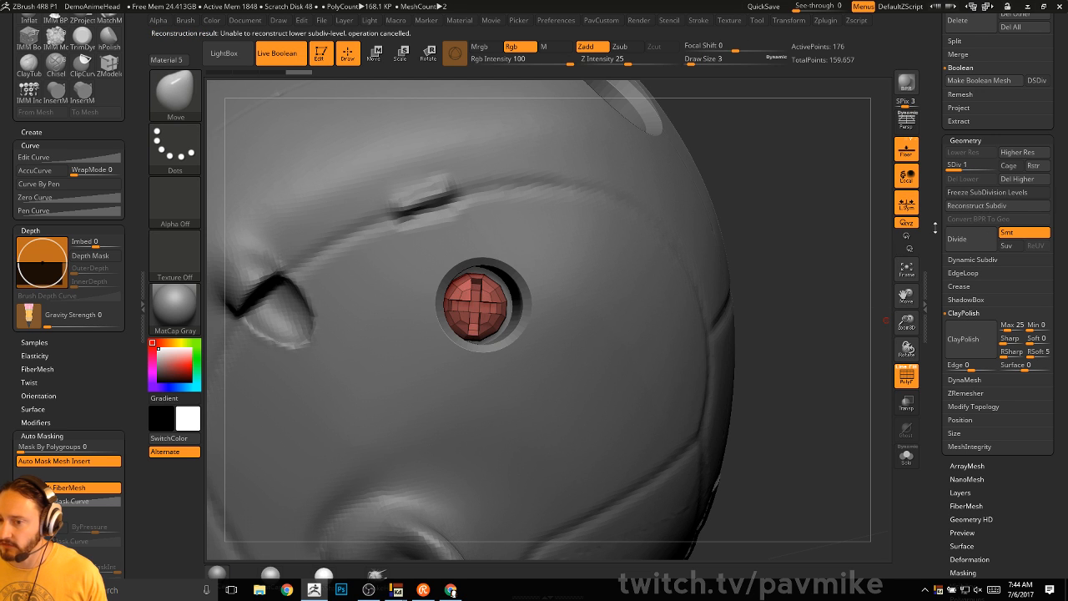
{"action": "mouse_move", "coordinate": [786, 299]}
{"action": "left_mouse_down"}
{"action": "mouse_move", "coordinate": [772, 286]}
{"action": "mouse_move", "coordinate": [883, 276]}
{"action": "mouse_move", "coordinate": [780, 372]}
{"action": "left_mouse_up"}
{"action": "left_click", "coordinate": [990, 166]}
{"action": "left_click", "coordinate": [517, 392], "text": "alt"}
- Lightly smooth along the head's eyebrow with Shift strokes
{"action": "left_click_drag", "start_coordinate": [610, 353], "coordinate": [665, 260], "text": "alt"}
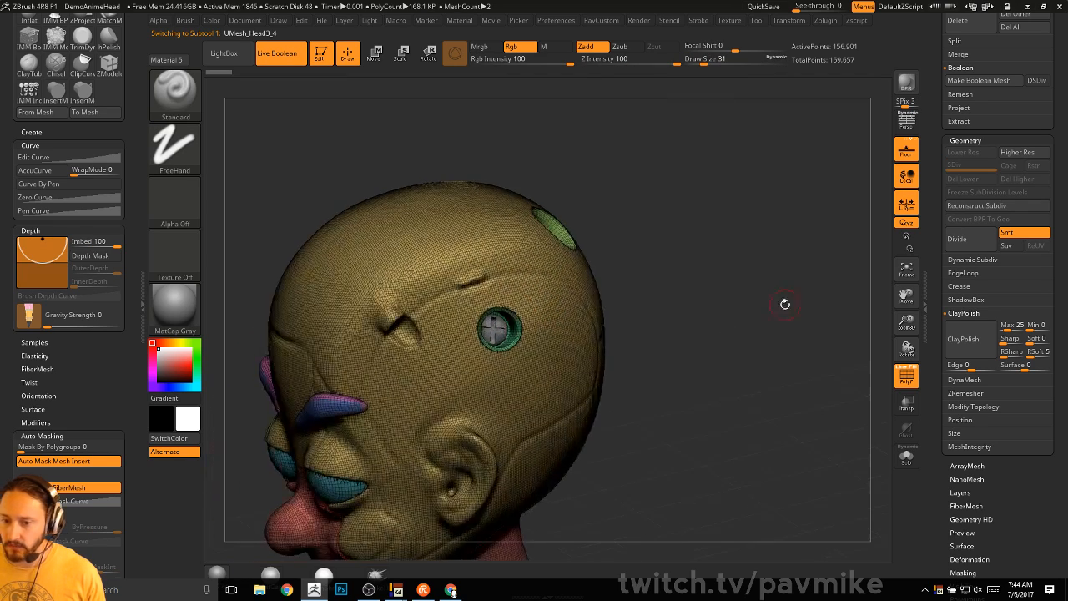
{"action": "left_click_drag", "start_coordinate": [784, 303], "coordinate": [837, 328]}
{"action": "key", "text": "shift+f"}
{"action": "left_click_drag", "start_coordinate": [834, 370], "coordinate": [718, 390]}
{"action": "left_click_drag", "start_coordinate": [803, 364], "coordinate": [868, 380], "text": "alt"}
{"action": "key", "text": "shift+f"}
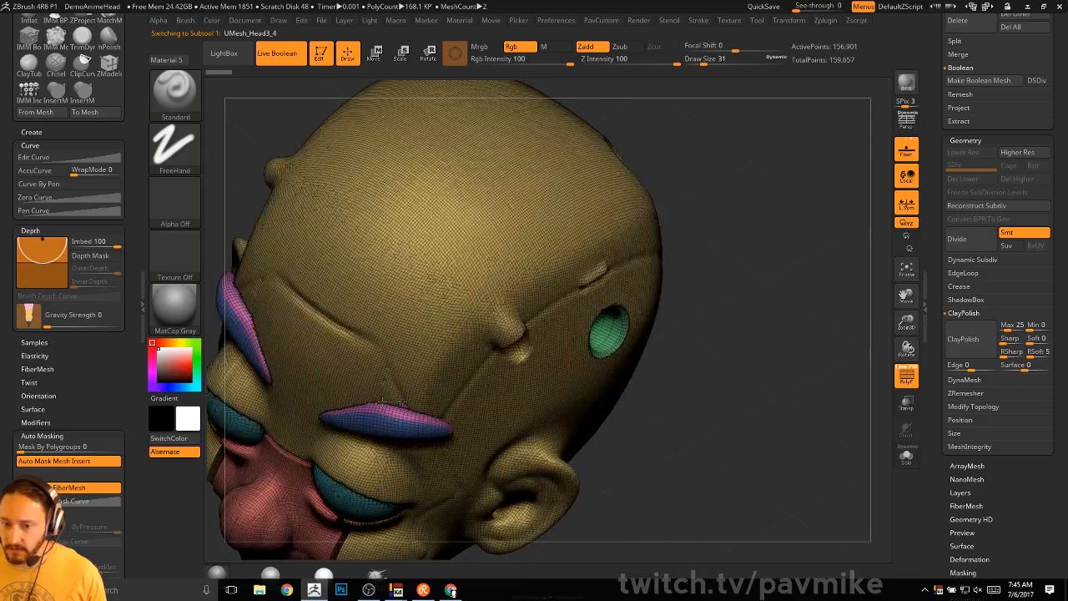
{"action": "mouse_move", "coordinate": [397, 408]}
{"action": "left_mouse_down", "text": "shift"}
{"action": "mouse_move", "coordinate": [337, 406]}
{"action": "mouse_move", "coordinate": [402, 413]}
{"action": "left_mouse_up", "text": "shift"}
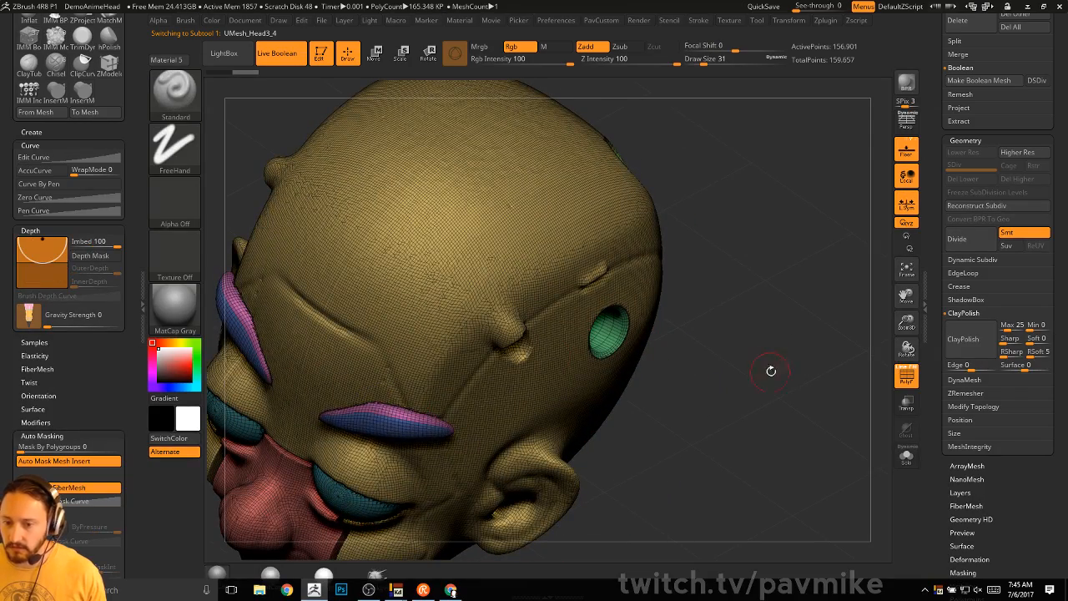
{"action": "left_click_drag", "start_coordinate": [770, 370], "coordinate": [744, 362]}
- Turn PolyF off, collapse the interface preferences, and orbit the head toward the front
{"action": "left_click_drag", "start_coordinate": [815, 298], "coordinate": [793, 308], "text": "alt"}
{"action": "left_click_drag", "start_coordinate": [793, 308], "coordinate": [704, 251]}
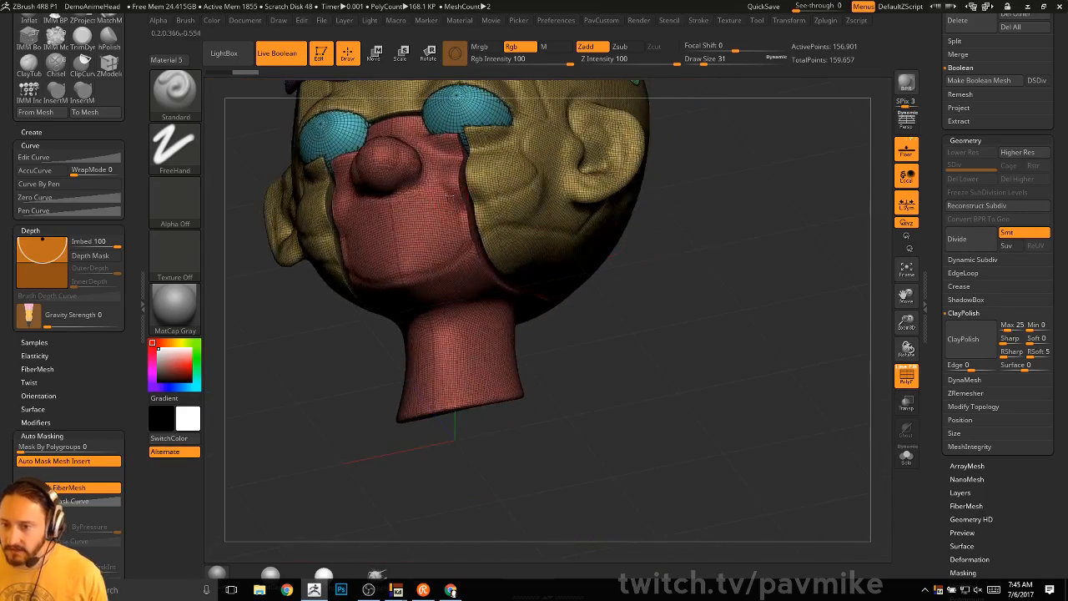
{"action": "left_click_drag", "start_coordinate": [414, 90], "coordinate": [720, 320]}
{"action": "key", "text": "shift+f"}
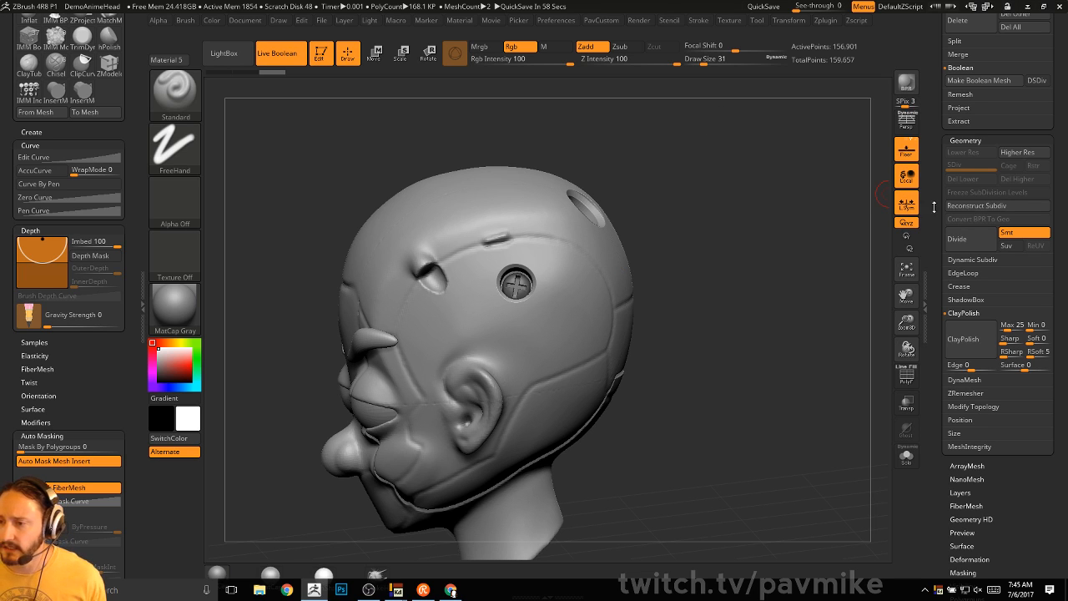
{"action": "left_click_drag", "start_coordinate": [936, 219], "coordinate": [937, 534]}
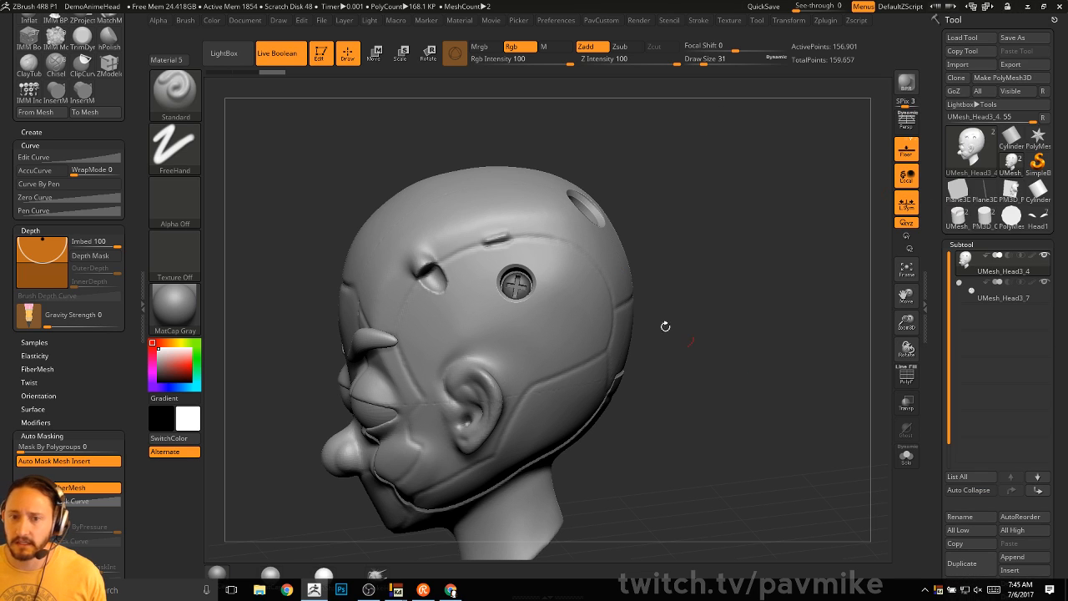
{"action": "left_click", "coordinate": [561, 21]}
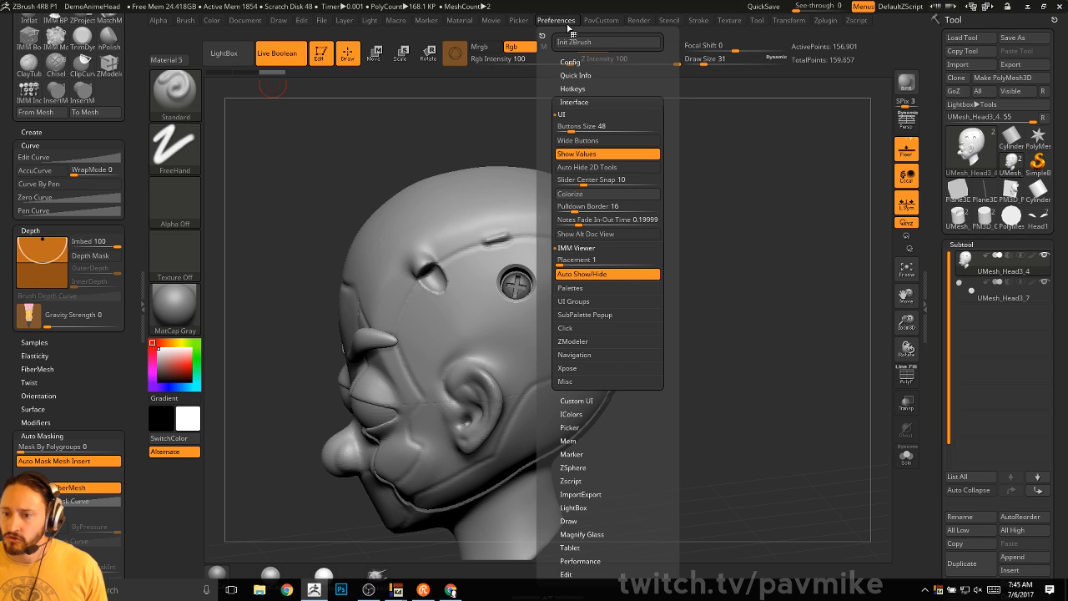
{"action": "left_click", "coordinate": [574, 102]}
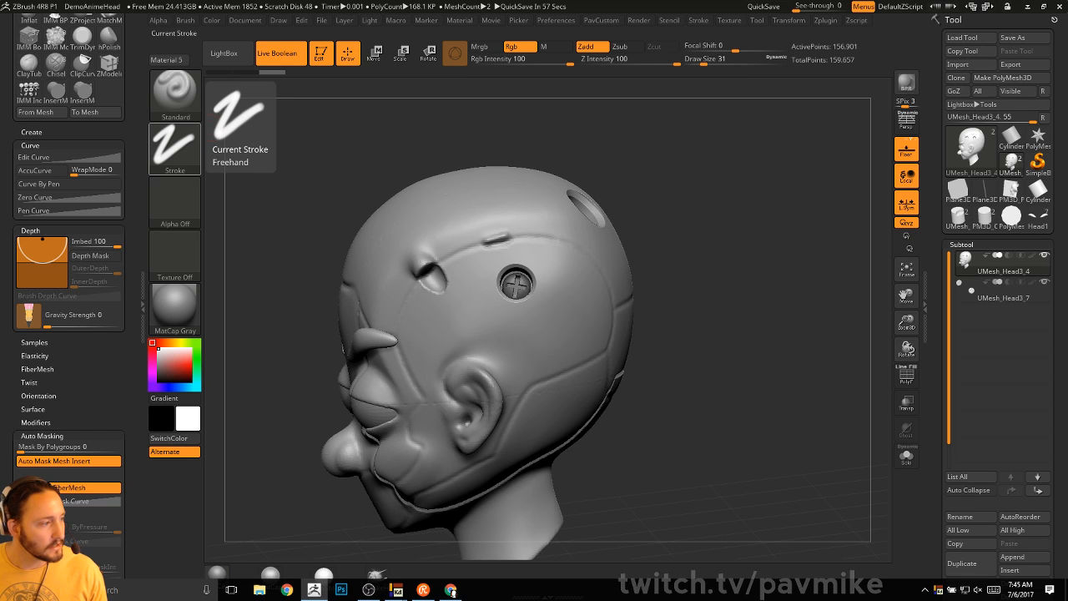
{"action": "key", "text": "alt+Tab"}
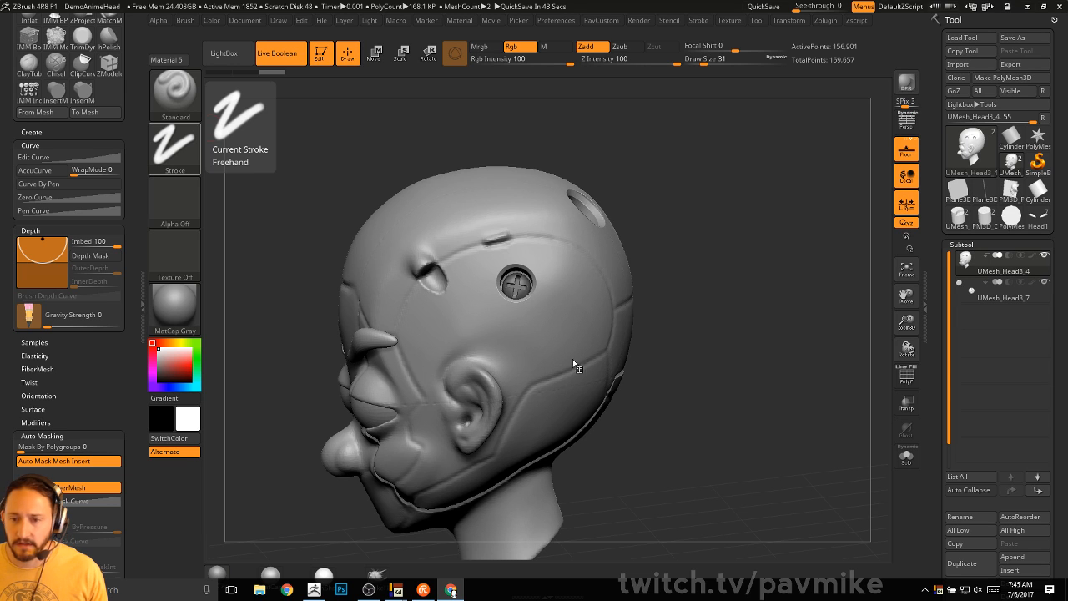
{"action": "left_click_drag", "start_coordinate": [694, 243], "coordinate": [765, 156]}
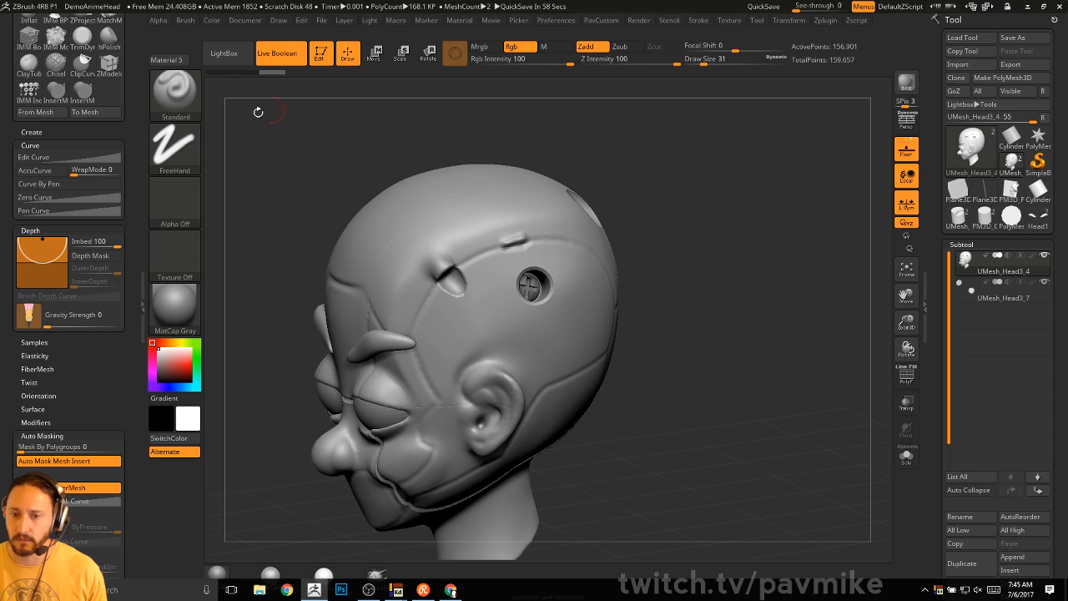
{"action": "left_click_drag", "start_coordinate": [319, 148], "coordinate": [327, 150]}
- Exit edit on the head, clear the canvas, and place an editable Cube3D, making it a polymesh
{"action": "left_click", "coordinate": [321, 53]}
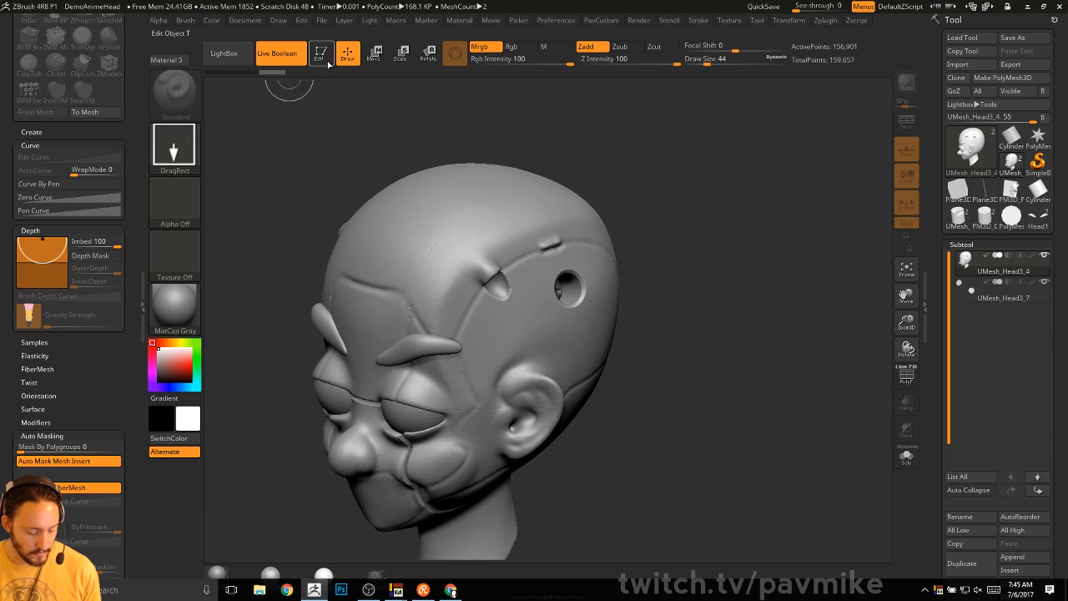
{"action": "key", "text": "ctrl+n"}
{"action": "left_click", "coordinate": [958, 191]}
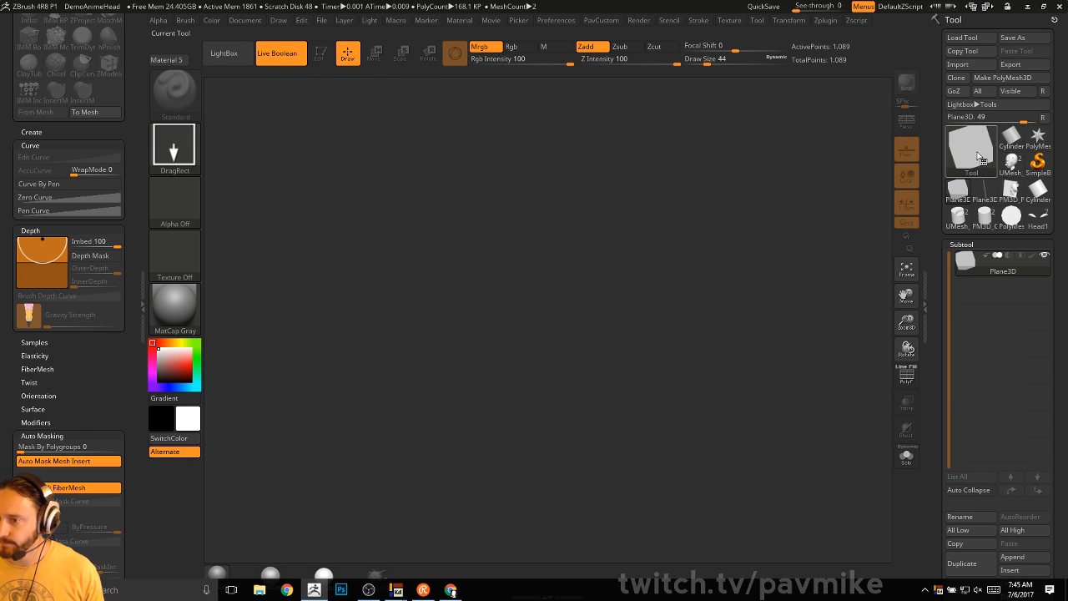
{"action": "left_click", "coordinate": [972, 152]}
{"action": "left_click", "coordinate": [1037, 138]}
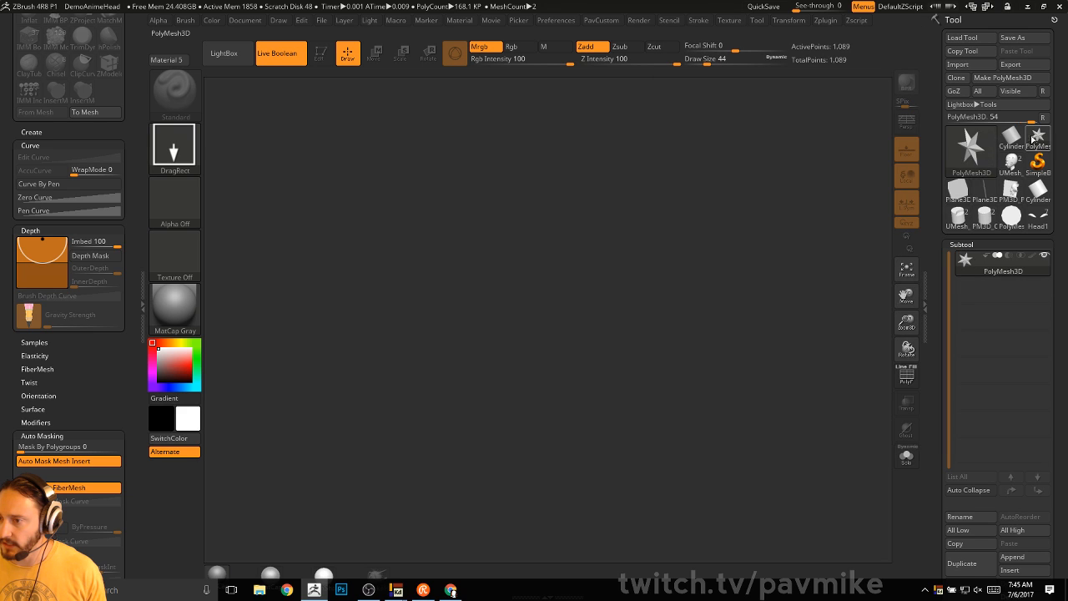
{"action": "left_click", "coordinate": [962, 157]}
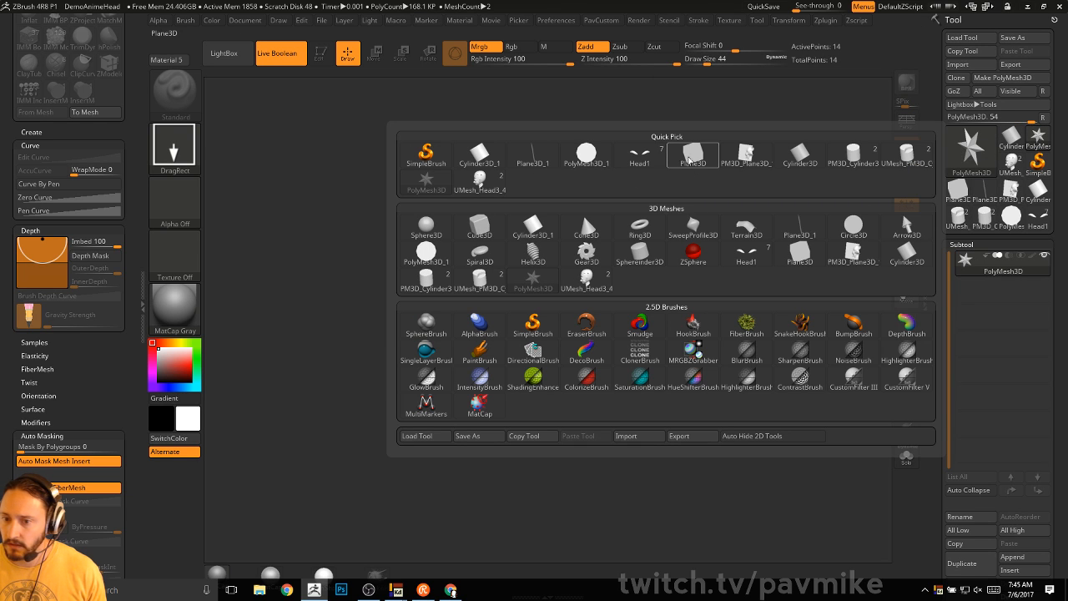
{"action": "left_click", "coordinate": [481, 228]}
{"action": "left_click_drag", "start_coordinate": [505, 355], "coordinate": [503, 487]}
{"action": "left_click", "coordinate": [323, 54]}
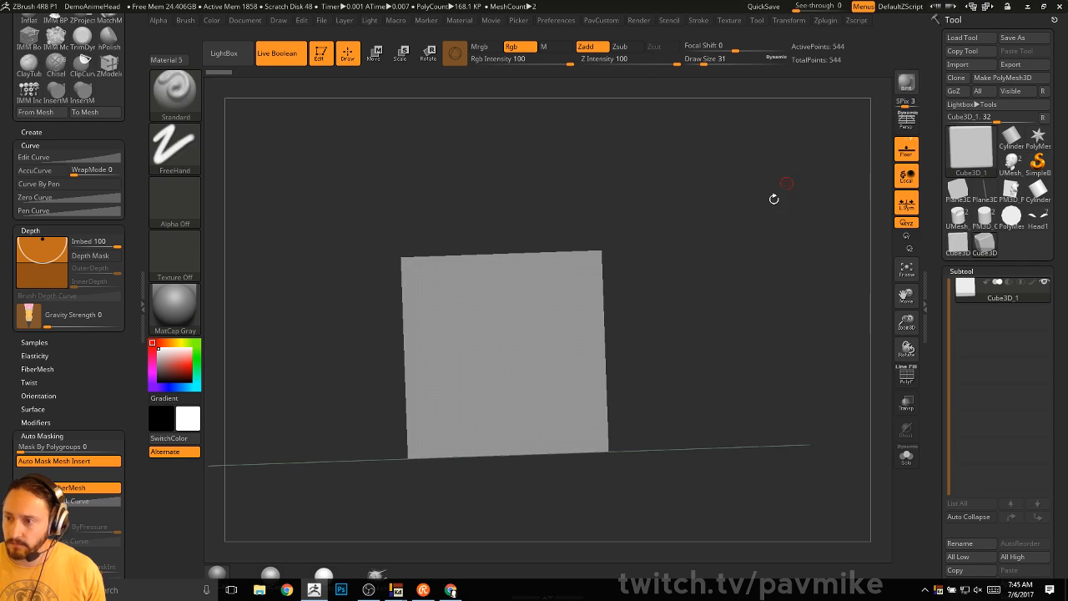
{"action": "left_click_drag", "start_coordinate": [774, 198], "coordinate": [822, 224]}
{"action": "left_click", "coordinate": [993, 78]}
- Duplicate the cube and flatten the copy into a thin slab raised into the cube
{"action": "key", "text": "w"}
{"action": "left_click_drag", "start_coordinate": [534, 250], "coordinate": [577, 269]}
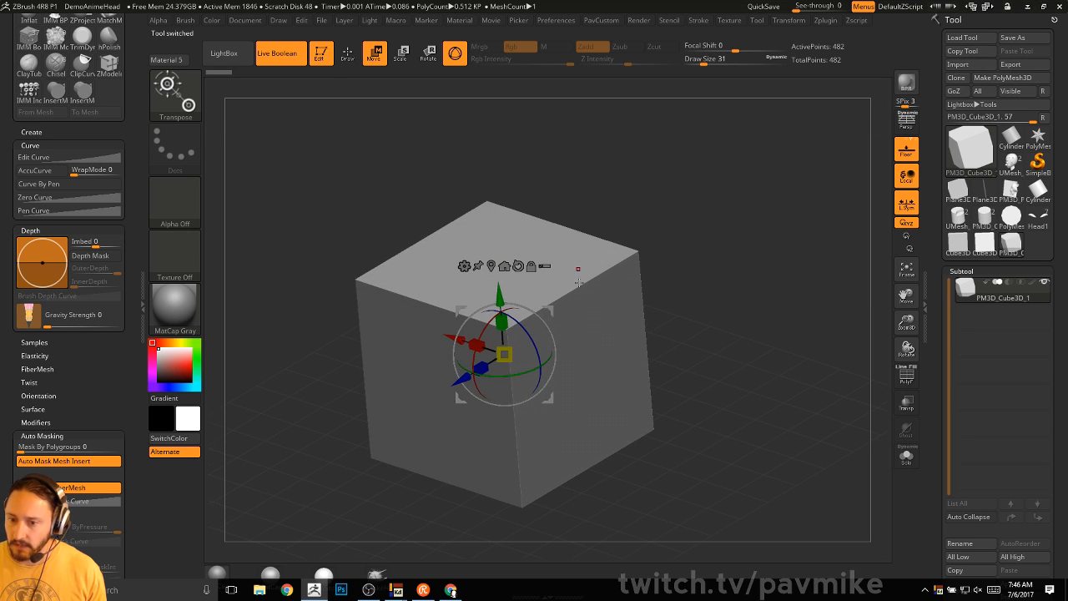
{"action": "scroll", "coordinate": [973, 550], "scroll_direction": "down", "scroll_amount": 3}
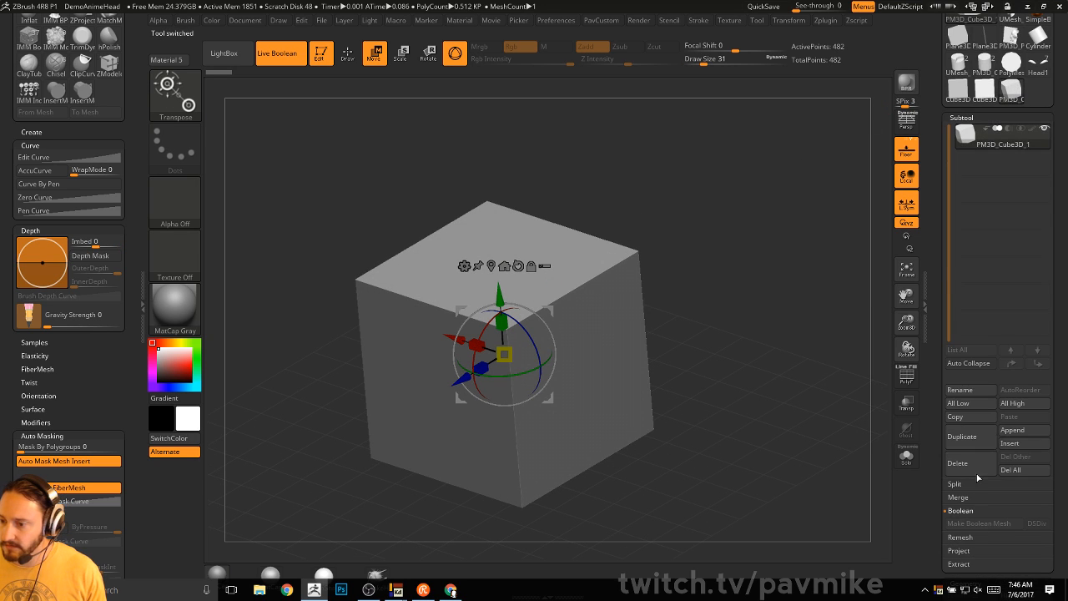
{"action": "left_click", "coordinate": [964, 437]}
{"action": "left_click_drag", "start_coordinate": [776, 234], "coordinate": [749, 252]}
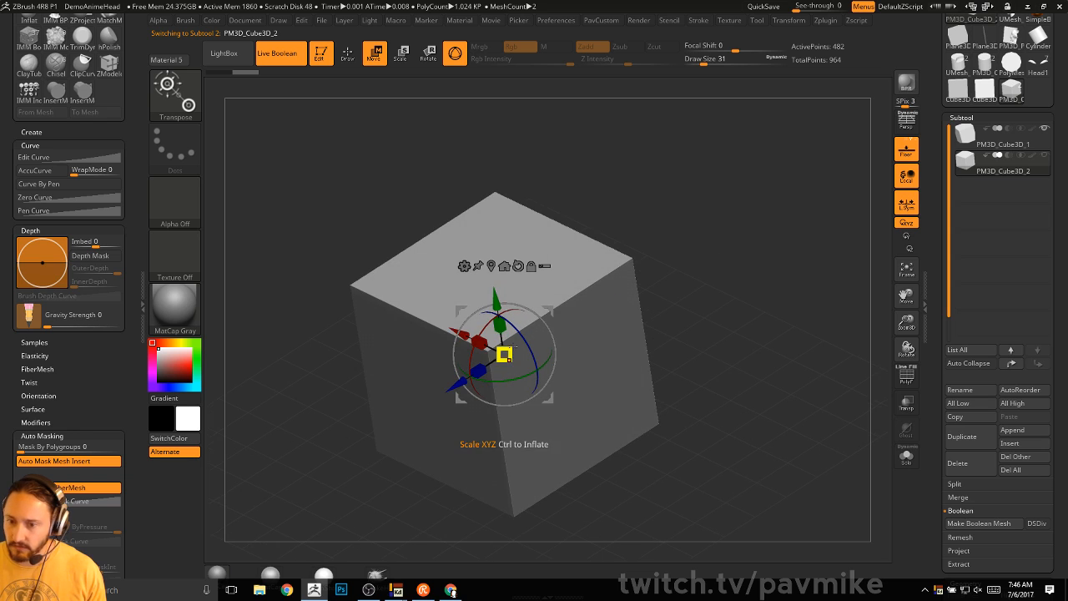
{"action": "left_click_drag", "start_coordinate": [504, 354], "coordinate": [551, 331]}
{"action": "left_click_drag", "start_coordinate": [496, 302], "coordinate": [491, 263]}
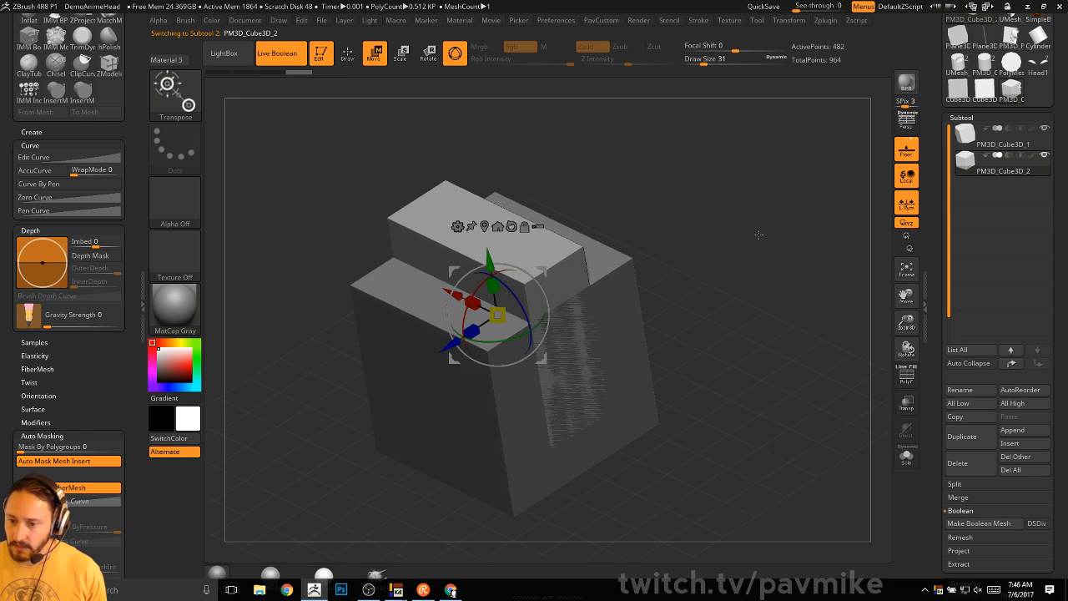
{"action": "key", "text": "q"}
- Bake the cube and slotting slab into a boolean mesh with Make Boolean Mesh
{"action": "left_click_drag", "start_coordinate": [860, 223], "coordinate": [616, 329]}
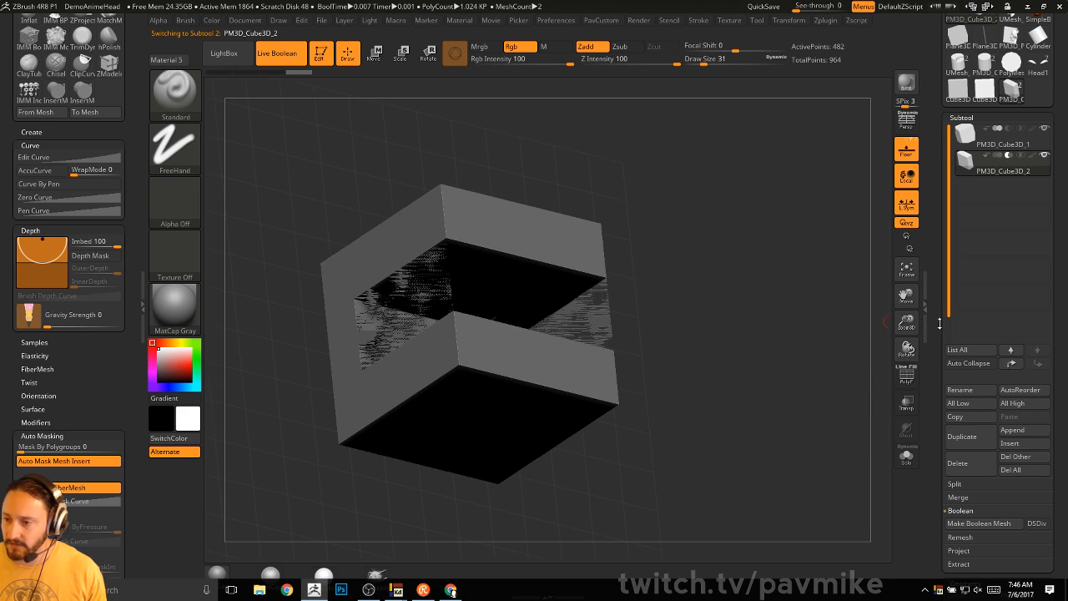
{"action": "scroll", "coordinate": [939, 324], "scroll_direction": "down", "scroll_amount": 5}
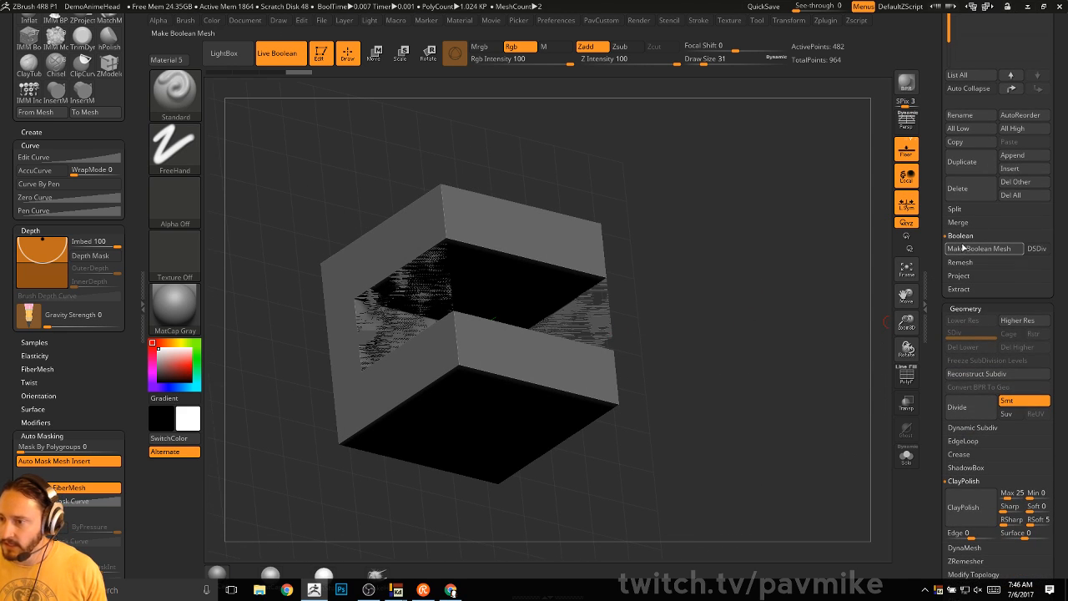
{"action": "left_click", "coordinate": [964, 248]}
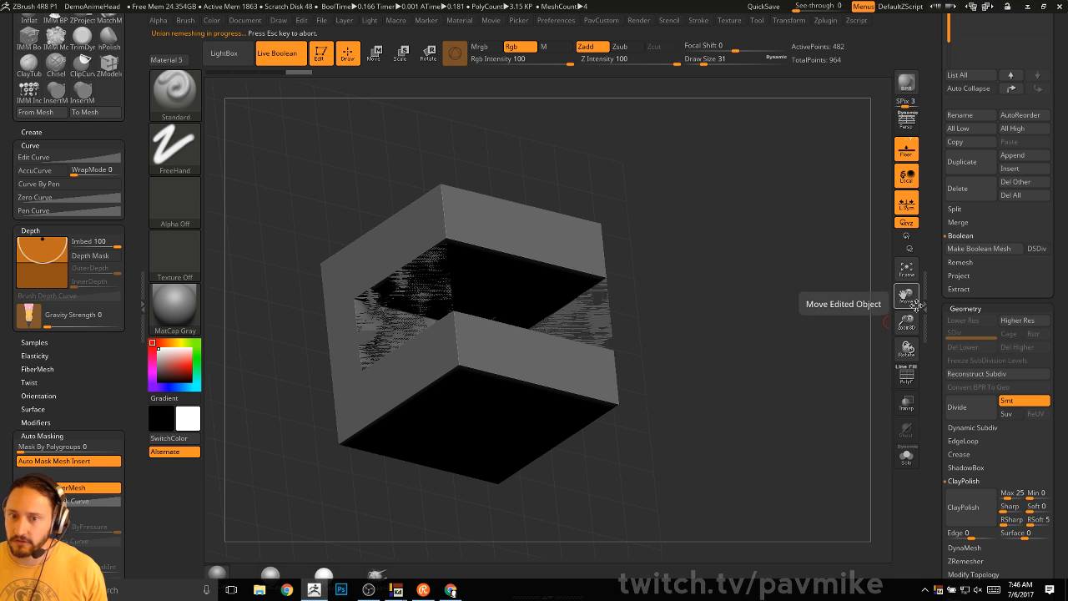
{"action": "scroll", "coordinate": [934, 357], "scroll_direction": "up", "scroll_amount": 8}
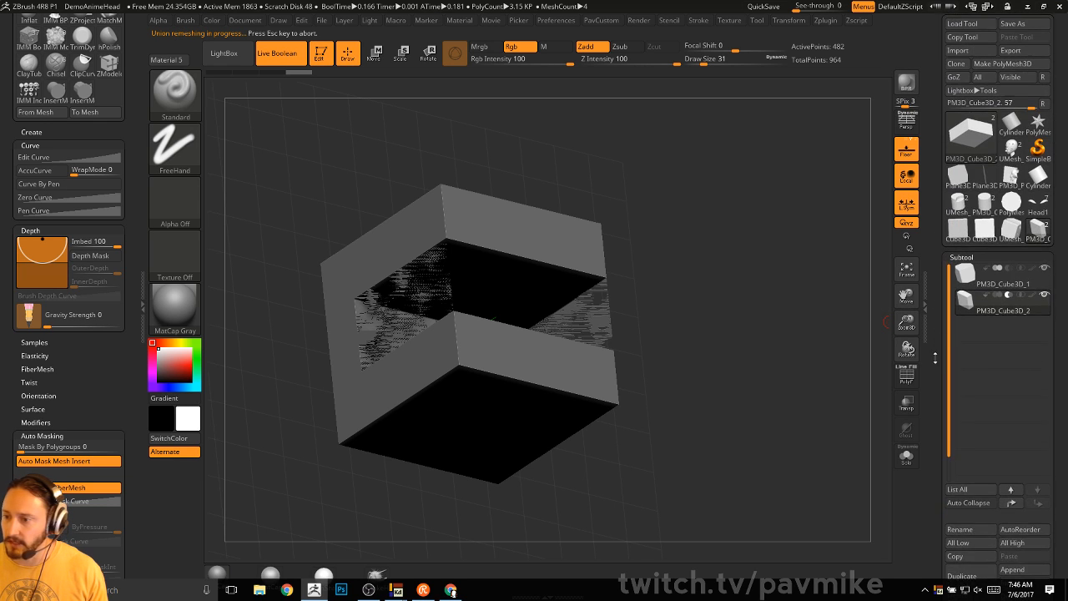
{"action": "left_click", "coordinate": [1039, 252]}
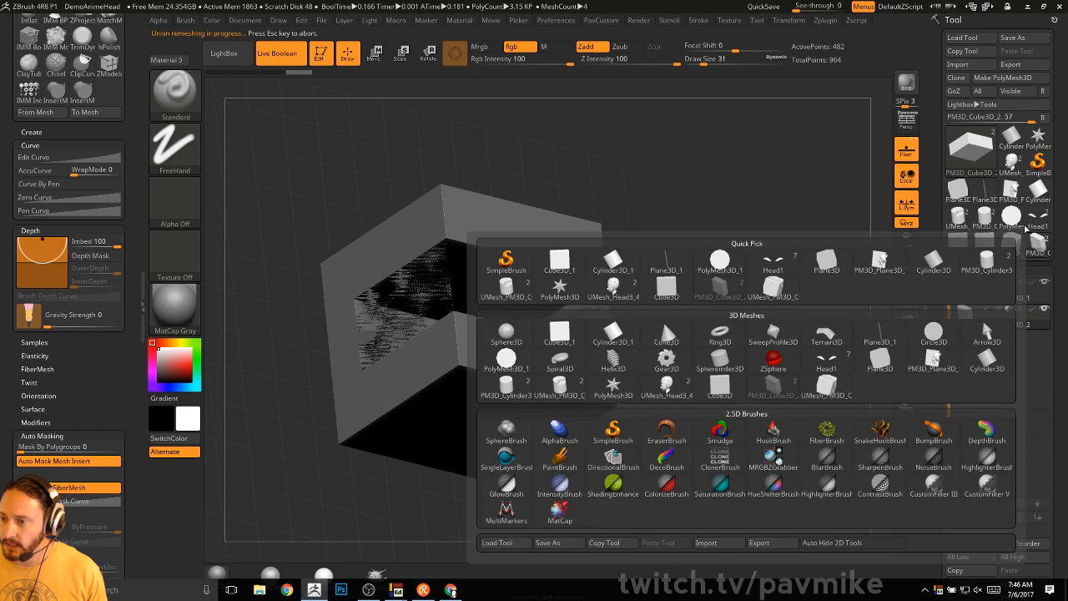
- Inspect the baked slotted cube in wireframe, then delete the broken UMesh result
{"action": "left_click", "coordinate": [1011, 242]}
{"action": "left_click_drag", "start_coordinate": [773, 346], "coordinate": [878, 363]}
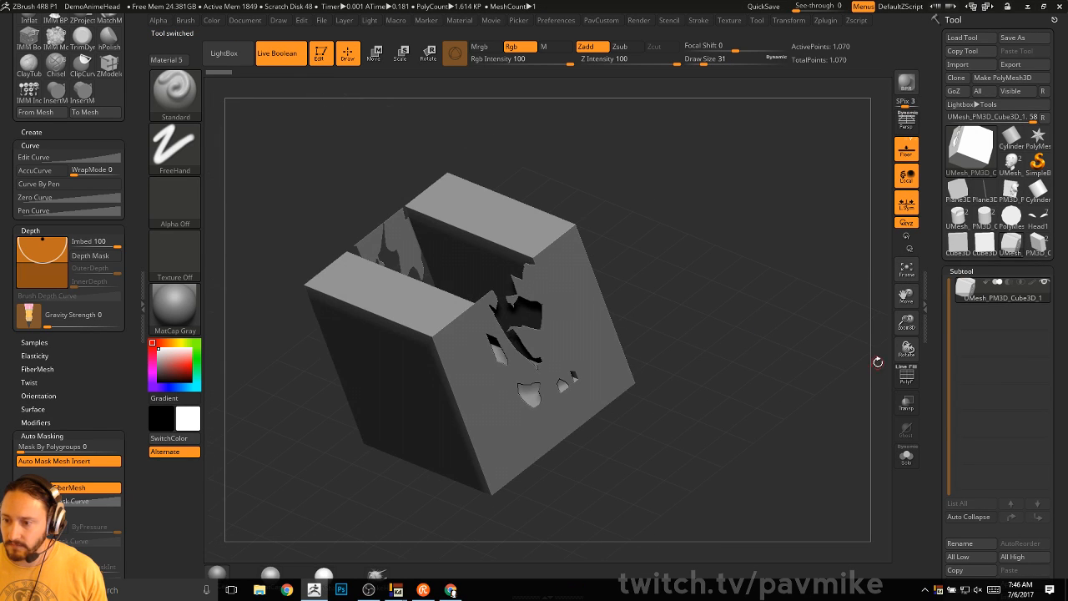
{"action": "left_click", "coordinate": [906, 381]}
{"action": "left_click_drag", "start_coordinate": [831, 324], "coordinate": [804, 368], "text": "alt"}
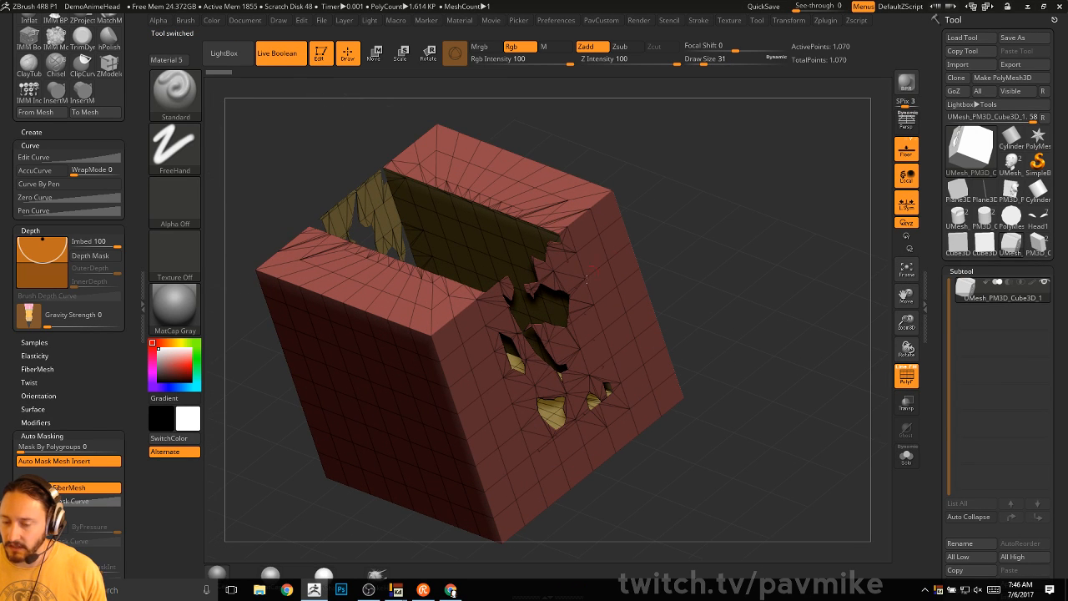
{"action": "left_click_drag", "start_coordinate": [706, 210], "coordinate": [832, 271]}
{"action": "left_click_drag", "start_coordinate": [774, 340], "coordinate": [775, 344]}
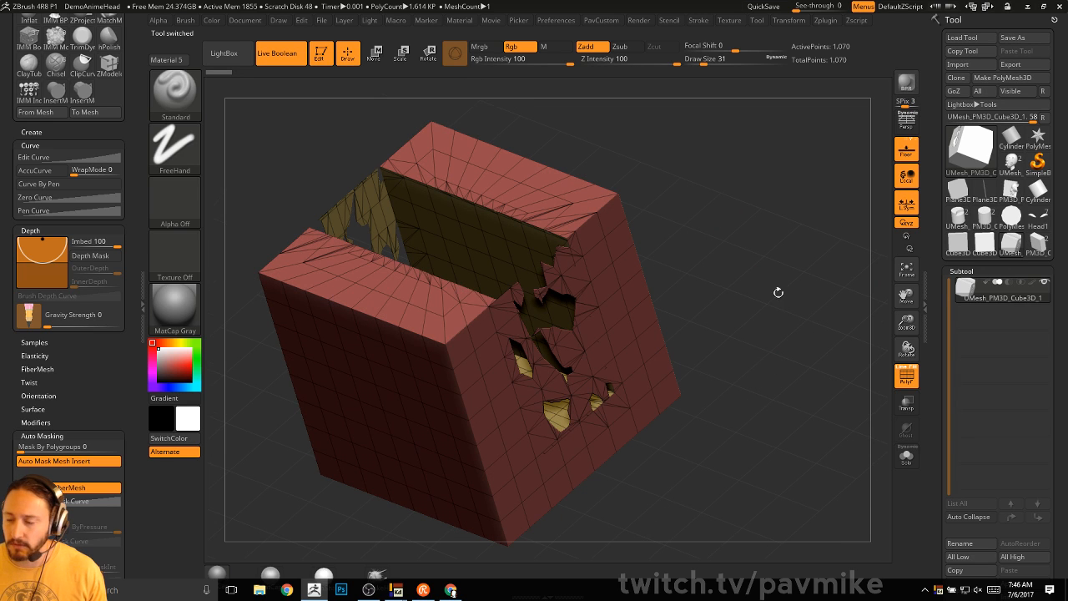
{"action": "scroll", "coordinate": [959, 492], "scroll_direction": "down", "scroll_amount": 3}
{"action": "left_click", "coordinate": [958, 498]}
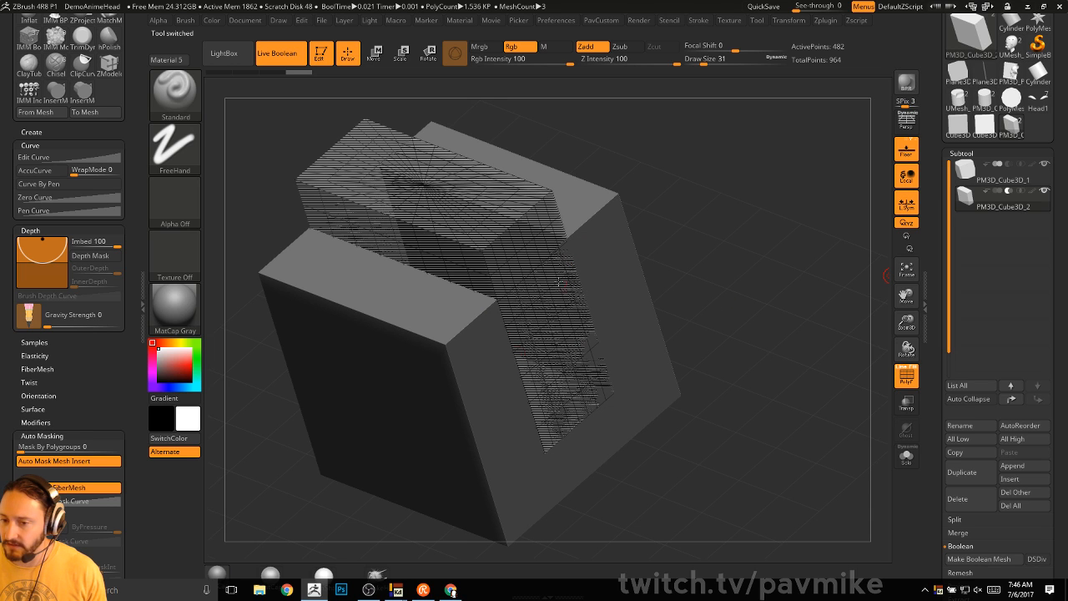
- Stretch the cutting block wider with the scale gizmo, then shift it sideways and narrow it
{"action": "left_click_drag", "start_coordinate": [695, 227], "coordinate": [739, 202]}
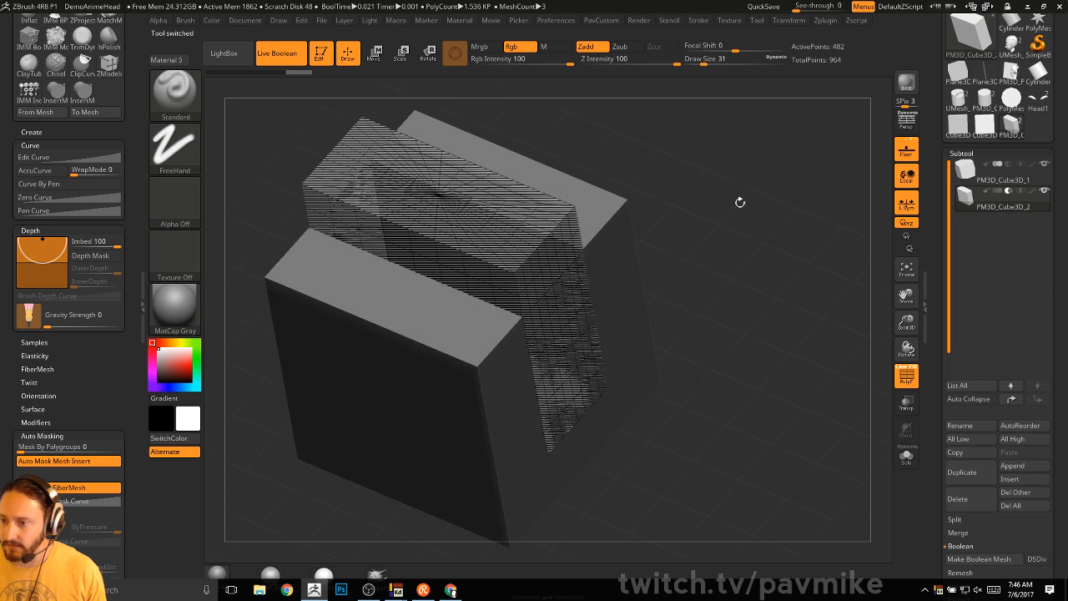
{"action": "key", "text": "e"}
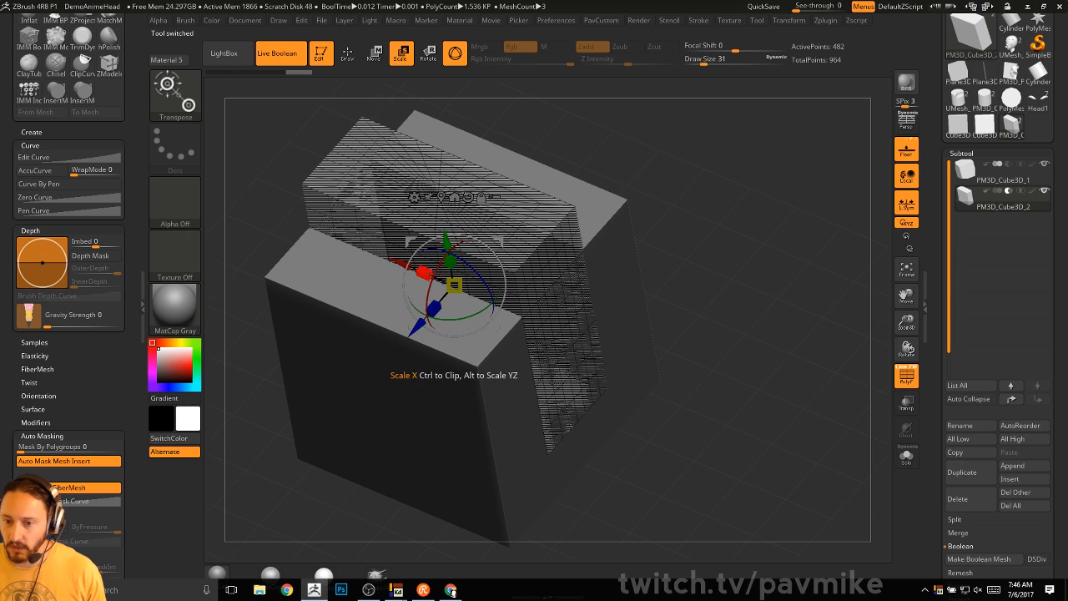
{"action": "left_click_drag", "start_coordinate": [424, 272], "coordinate": [425, 269]}
{"action": "key", "text": "q"}
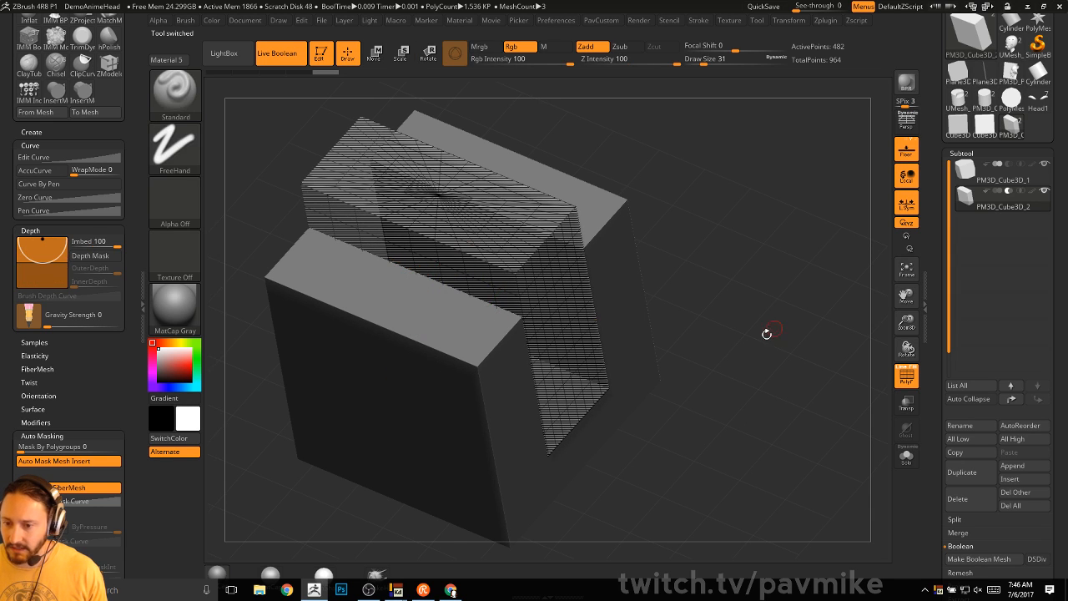
{"action": "left_click", "coordinate": [909, 406]}
{"action": "left_click_drag", "start_coordinate": [826, 409], "coordinate": [793, 388]}
{"action": "left_click", "coordinate": [906, 381]}
{"action": "left_click", "coordinate": [906, 399]}
{"action": "key", "text": "w"}
{"action": "left_click_drag", "start_coordinate": [389, 286], "coordinate": [525, 278]}
- Narrow the cutter and duplicate it to cut a second parallel slot
{"action": "left_click_drag", "start_coordinate": [439, 286], "coordinate": [319, 285]}
{"action": "mouse_move", "coordinate": [684, 222]}
{"action": "left_mouse_down"}
{"action": "mouse_move", "coordinate": [753, 283]}
{"action": "mouse_move", "coordinate": [775, 282]}
{"action": "mouse_move", "coordinate": [751, 284]}
{"action": "mouse_move", "coordinate": [803, 241]}
{"action": "mouse_move", "coordinate": [813, 250]}
{"action": "left_mouse_up"}
{"action": "key", "text": "q"}
{"action": "left_click_drag", "start_coordinate": [929, 420], "coordinate": [940, 337]}
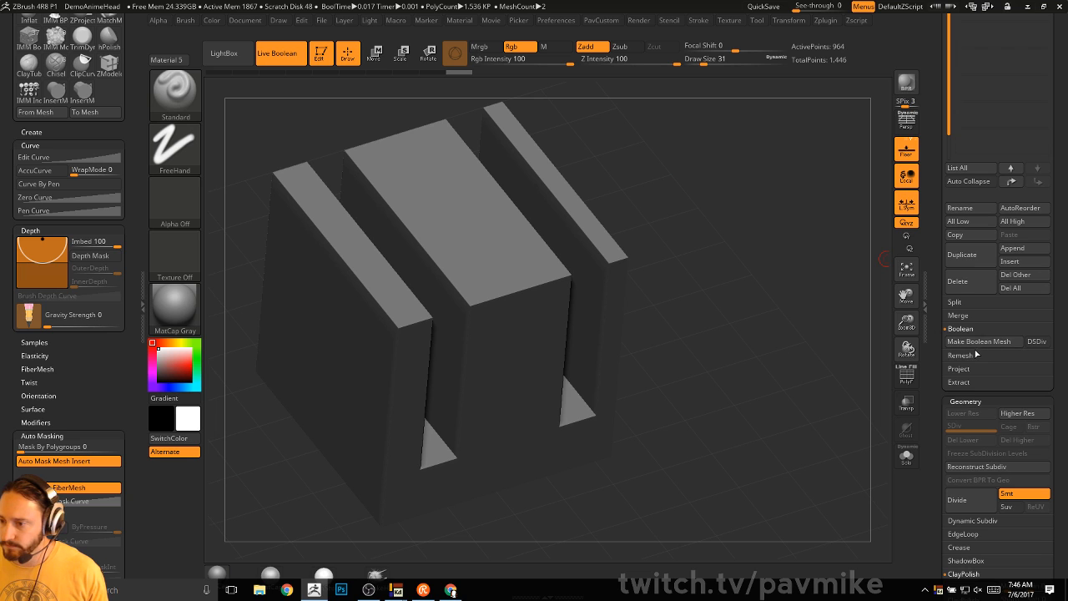
- Bake the two-slot cube into UMesh_PM3D_Cube3D_1, select it, and clear the canvas
{"action": "left_click", "coordinate": [978, 342]}
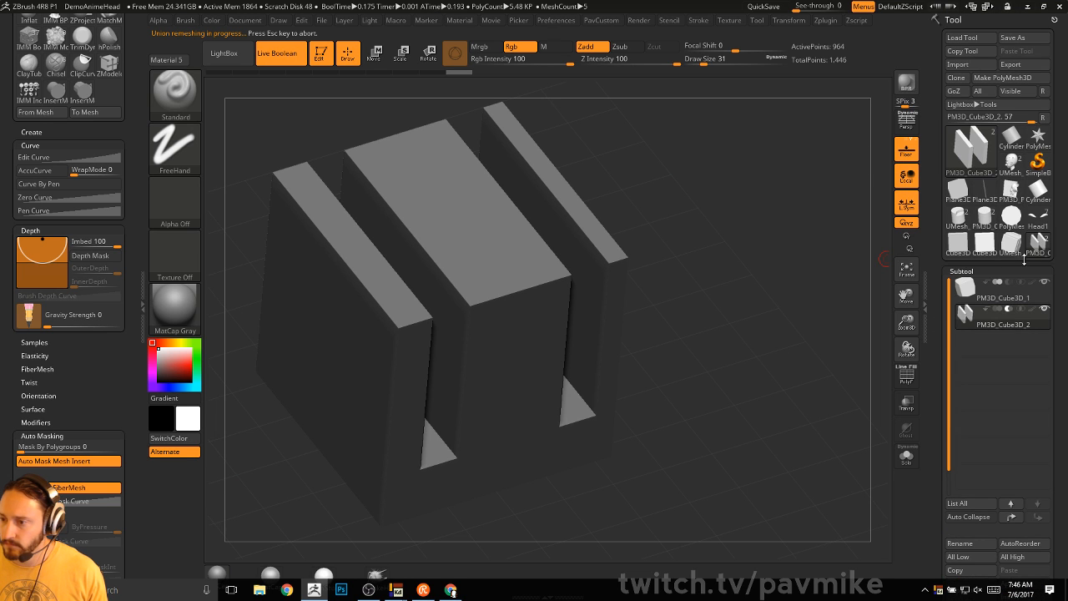
{"action": "left_click", "coordinate": [1037, 243]}
{"action": "left_click", "coordinate": [1011, 243]}
{"action": "left_click_drag", "start_coordinate": [779, 333], "coordinate": [810, 359]}
{"action": "key", "text": "shift+f"}
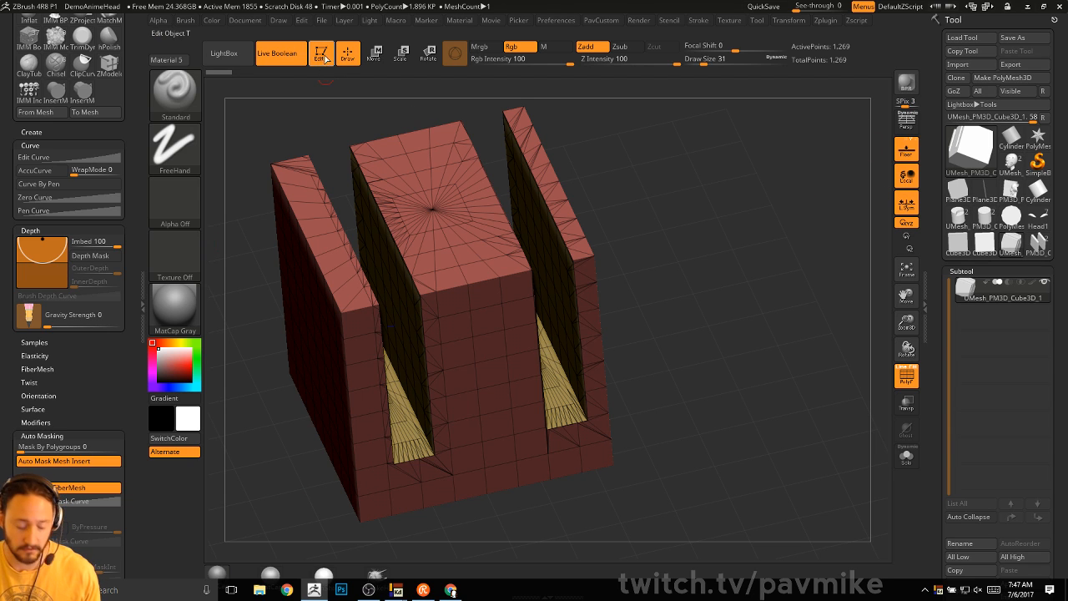
{"action": "key", "text": "ctrl"}
{"action": "key", "text": "ctrl+n"}
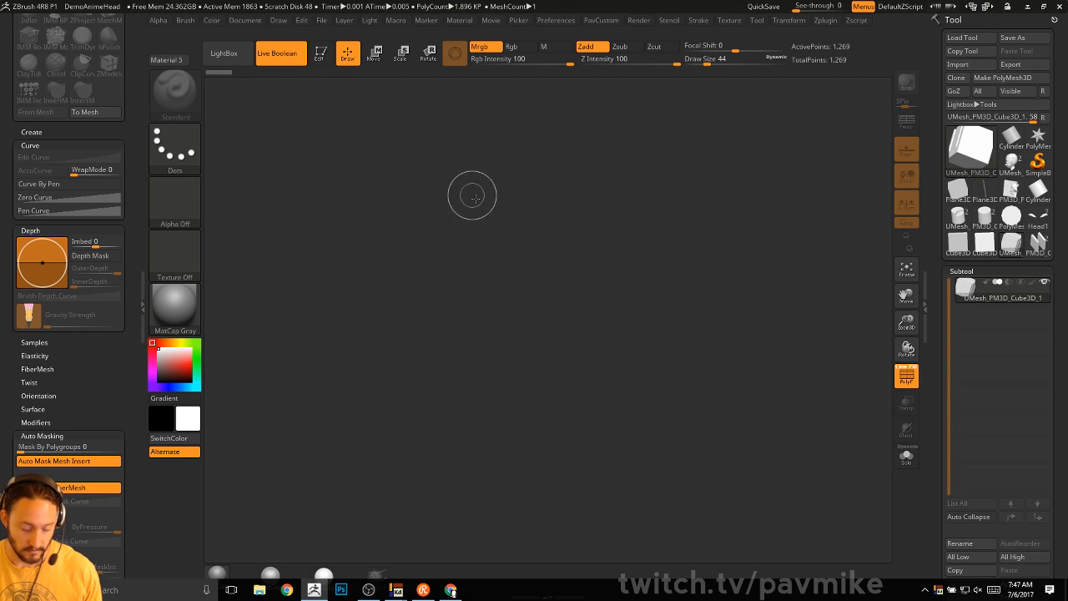
- Load Brush3DTemplate.ZPR from LightBox's Misc projects folder without saving the current work
{"action": "key", "text": "comma"}
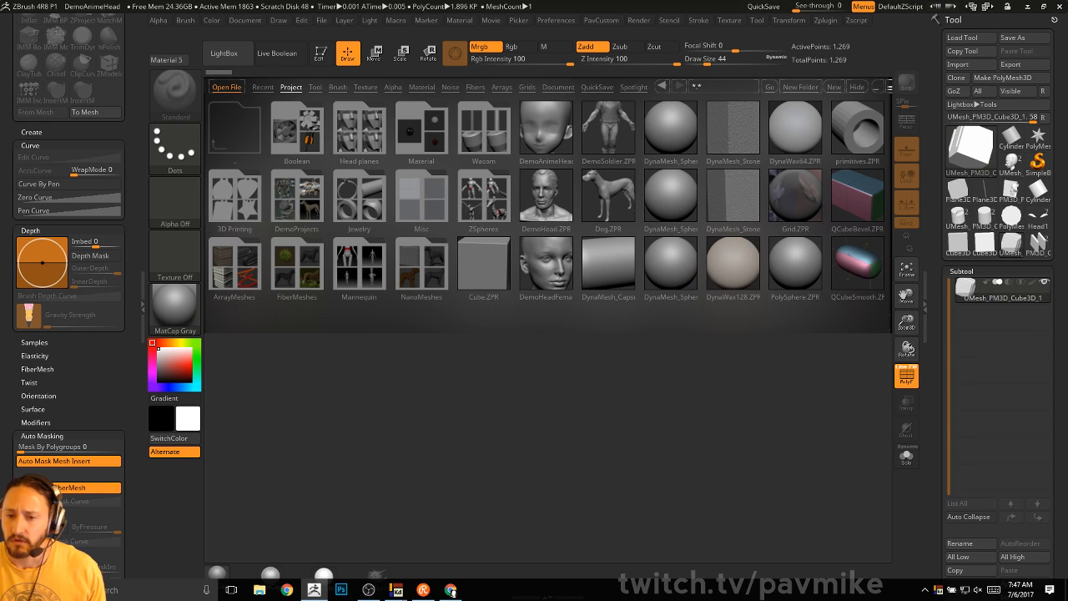
{"action": "double_click", "coordinate": [415, 204]}
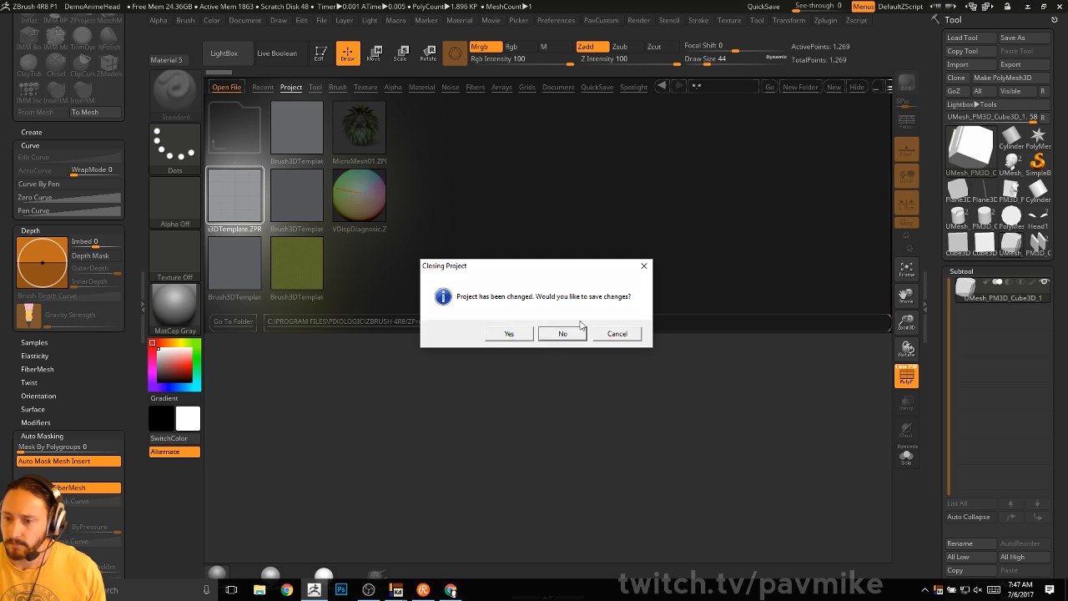
{"action": "left_click", "coordinate": [564, 334]}
- Raise the plane's subdivision and pull a bulge out with the Move brush at size 245, bending it down
{"action": "left_click_drag", "start_coordinate": [815, 126], "coordinate": [747, 292]}
{"action": "mouse_move", "coordinate": [938, 351]}
{"action": "left_mouse_down"}
{"action": "mouse_move", "coordinate": [941, 219]}
{"action": "mouse_move", "coordinate": [976, 223]}
{"action": "left_mouse_up"}
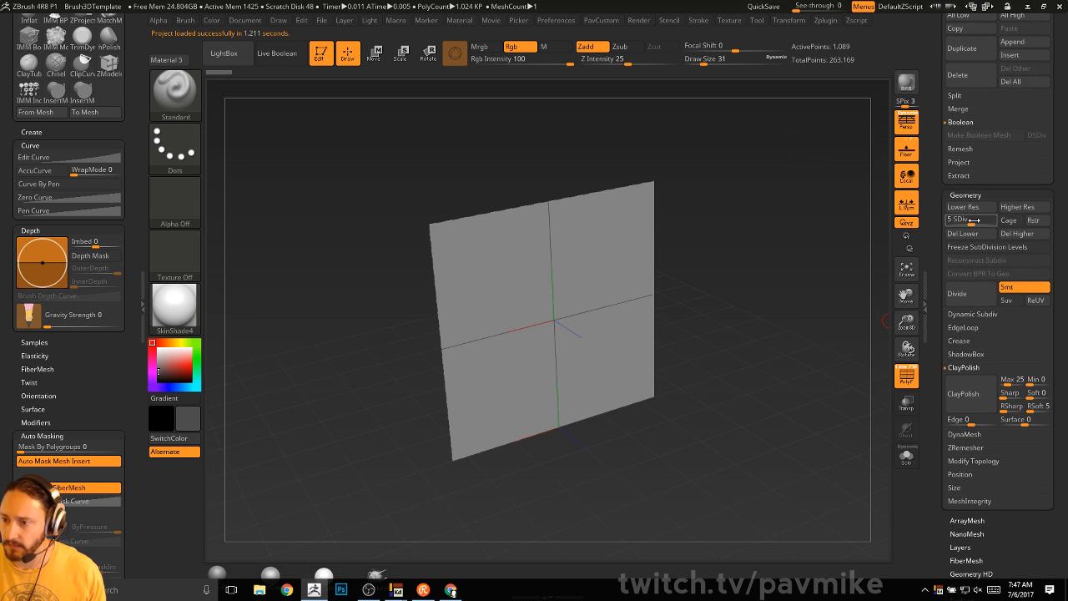
{"action": "left_click_drag", "start_coordinate": [806, 242], "coordinate": [806, 261], "text": "alt"}
{"action": "key", "text": "s"}
{"action": "mouse_move", "coordinate": [712, 290]}
{"action": "left_mouse_down"}
{"action": "mouse_move", "coordinate": [729, 289]}
{"action": "mouse_move", "coordinate": [698, 319]}
{"action": "left_mouse_up"}
{"action": "key", "text": "b"}
{"action": "key", "text": "m"}
{"action": "key", "text": "v"}
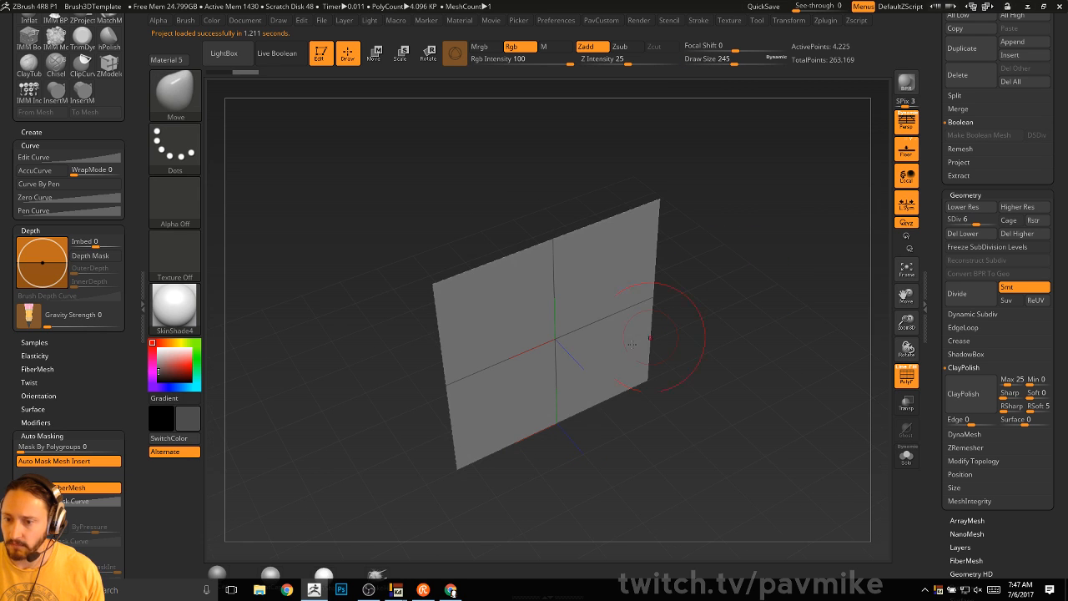
{"action": "mouse_move", "coordinate": [560, 340]}
{"action": "left_mouse_down"}
{"action": "mouse_move", "coordinate": [711, 447]}
{"action": "mouse_move", "coordinate": [862, 362]}
{"action": "left_mouse_up"}
{"action": "mouse_move", "coordinate": [862, 363]}
{"action": "left_mouse_down"}
{"action": "mouse_move", "coordinate": [788, 393]}
{"action": "mouse_move", "coordinate": [772, 430]}
{"action": "left_mouse_up"}
{"action": "mouse_move", "coordinate": [624, 355]}
{"action": "left_mouse_down"}
{"action": "mouse_move", "coordinate": [663, 377]}
{"action": "mouse_move", "coordinate": [733, 338]}
{"action": "mouse_move", "coordinate": [648, 458]}
{"action": "mouse_move", "coordinate": [680, 415]}
{"action": "left_mouse_up"}
- Smooth the protrusion, using Smooth Stronger with backface masking turned off
{"action": "mouse_move", "coordinate": [717, 509]}
{"action": "left_mouse_down"}
{"action": "mouse_move", "coordinate": [801, 298]}
{"action": "mouse_move", "coordinate": [782, 310]}
{"action": "left_mouse_up"}
{"action": "mouse_move", "coordinate": [705, 372]}
{"action": "left_mouse_down", "text": "shift"}
{"action": "mouse_move", "coordinate": [647, 372]}
{"action": "mouse_move", "coordinate": [597, 321]}
{"action": "left_mouse_up", "text": "shift"}
{"action": "left_click_drag", "start_coordinate": [768, 310], "coordinate": [801, 355]}
{"action": "mouse_move", "coordinate": [710, 364]}
{"action": "left_mouse_down", "text": "shift"}
{"action": "mouse_move", "coordinate": [672, 373]}
{"action": "mouse_move", "coordinate": [772, 271]}
{"action": "left_mouse_up", "text": "shift"}
{"action": "left_click_drag", "start_coordinate": [705, 359], "coordinate": [642, 355], "text": "shift"}
{"action": "left_click_drag", "start_coordinate": [775, 310], "coordinate": [768, 404]}
{"action": "key", "text": "shift"}
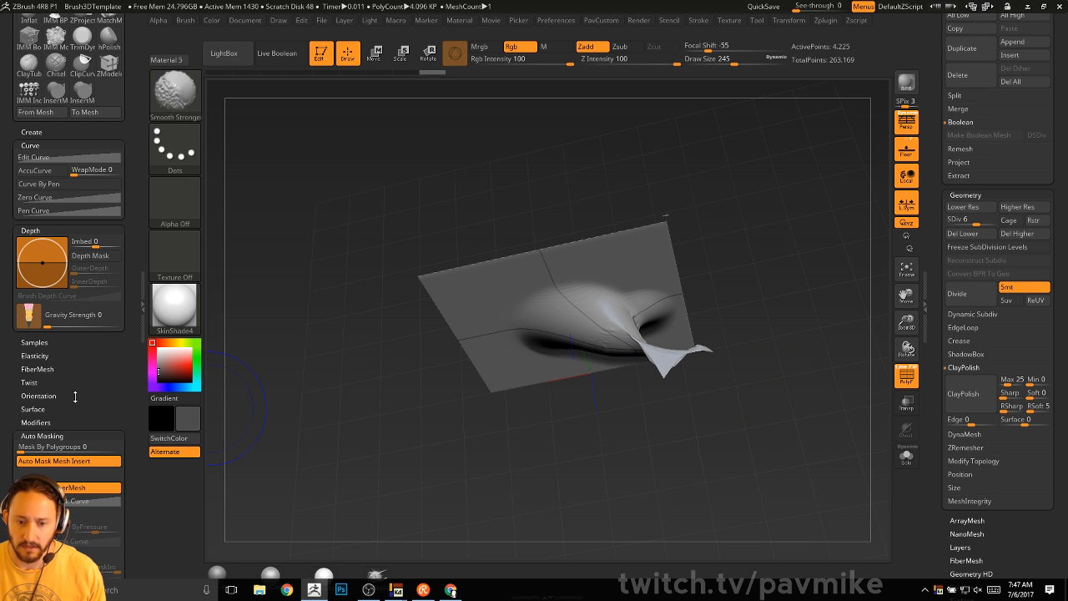
{"action": "scroll", "coordinate": [75, 396], "scroll_direction": "down", "scroll_amount": 4}
{"action": "left_click", "coordinate": [60, 482], "text": "shift"}
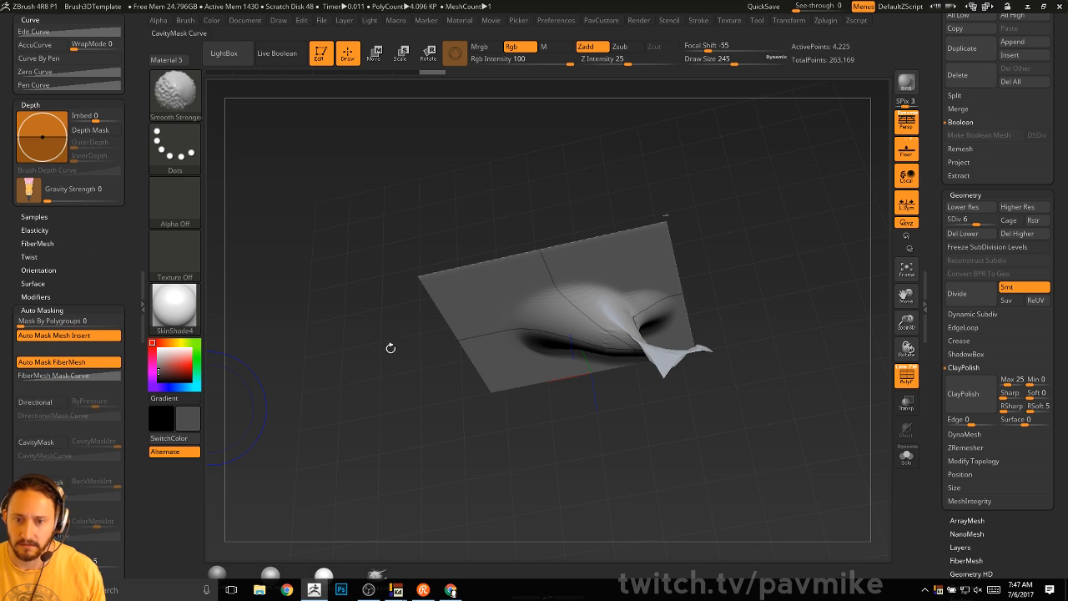
- Undo the last smoothing, then re-smooth the jagged part of the protrusion with Smooth Stronger
{"action": "mouse_move", "coordinate": [772, 334]}
{"action": "left_mouse_down"}
{"action": "mouse_move", "coordinate": [803, 243]}
{"action": "mouse_move", "coordinate": [699, 327]}
{"action": "mouse_move", "coordinate": [720, 375]}
{"action": "left_mouse_up"}
{"action": "key", "text": "ctrl+z"}
{"action": "key", "text": "ctrl+z"}
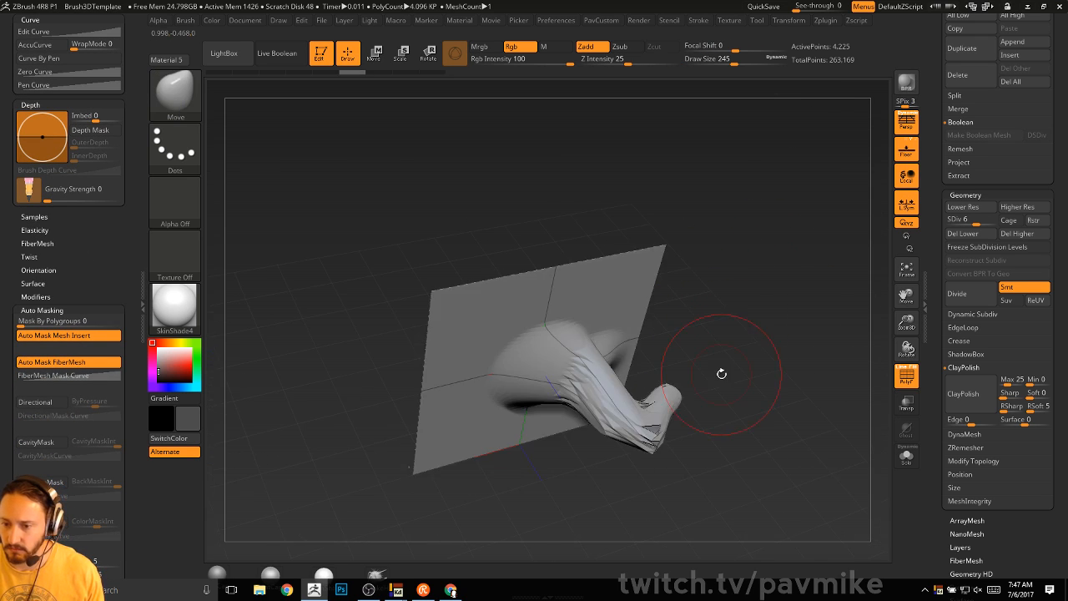
{"action": "key", "text": "shift"}
{"action": "left_click_drag", "start_coordinate": [646, 424], "coordinate": [615, 389], "text": "shift"}
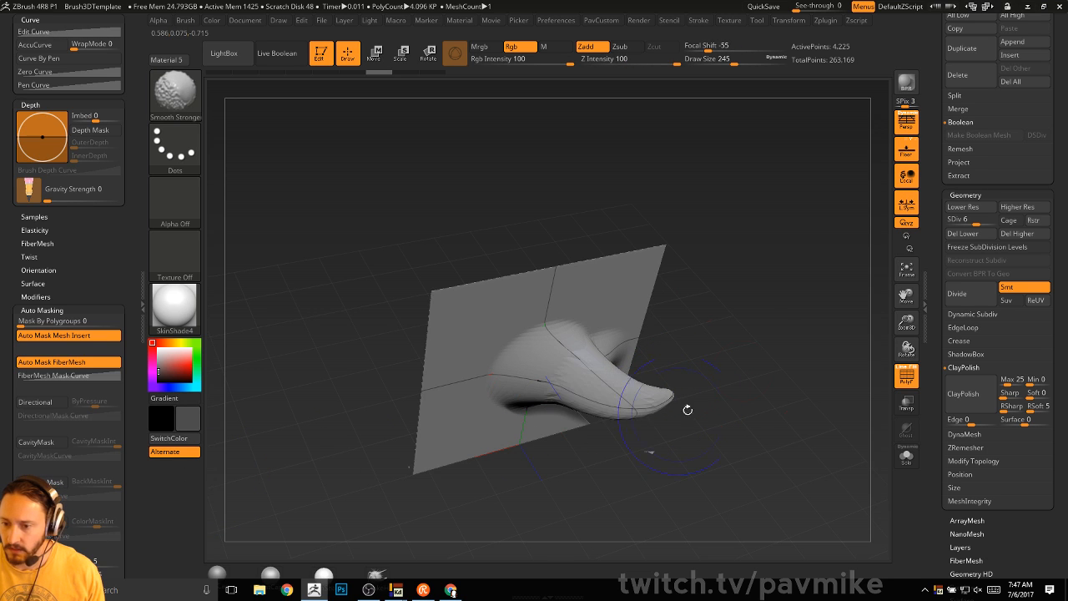
{"action": "mouse_move", "coordinate": [826, 363]}
{"action": "left_mouse_down"}
{"action": "mouse_move", "coordinate": [793, 301]}
{"action": "mouse_move", "coordinate": [700, 321]}
{"action": "mouse_move", "coordinate": [785, 327]}
{"action": "left_mouse_up"}
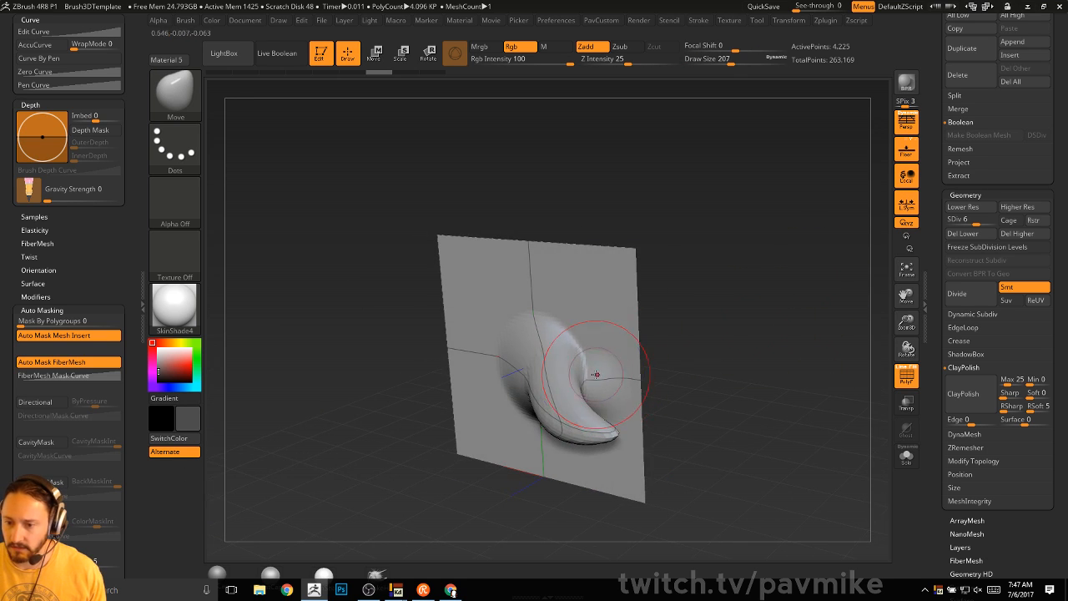
{"action": "mouse_move", "coordinate": [596, 375]}
{"action": "left_mouse_down", "text": "shift"}
{"action": "mouse_move", "coordinate": [579, 359]}
{"action": "mouse_move", "coordinate": [564, 375]}
{"action": "left_mouse_up", "text": "shift"}
{"action": "left_click_drag", "start_coordinate": [659, 306], "coordinate": [723, 300]}
- Build up the protrusion's base and left side with the Clay brush at size 172
{"action": "key", "text": "2"}
{"action": "key", "text": "s"}
{"action": "mouse_move", "coordinate": [568, 331]}
{"action": "left_mouse_down"}
{"action": "mouse_move", "coordinate": [510, 312]}
{"action": "mouse_move", "coordinate": [508, 431]}
{"action": "mouse_move", "coordinate": [471, 334]}
{"action": "mouse_move", "coordinate": [506, 315]}
{"action": "left_mouse_up"}
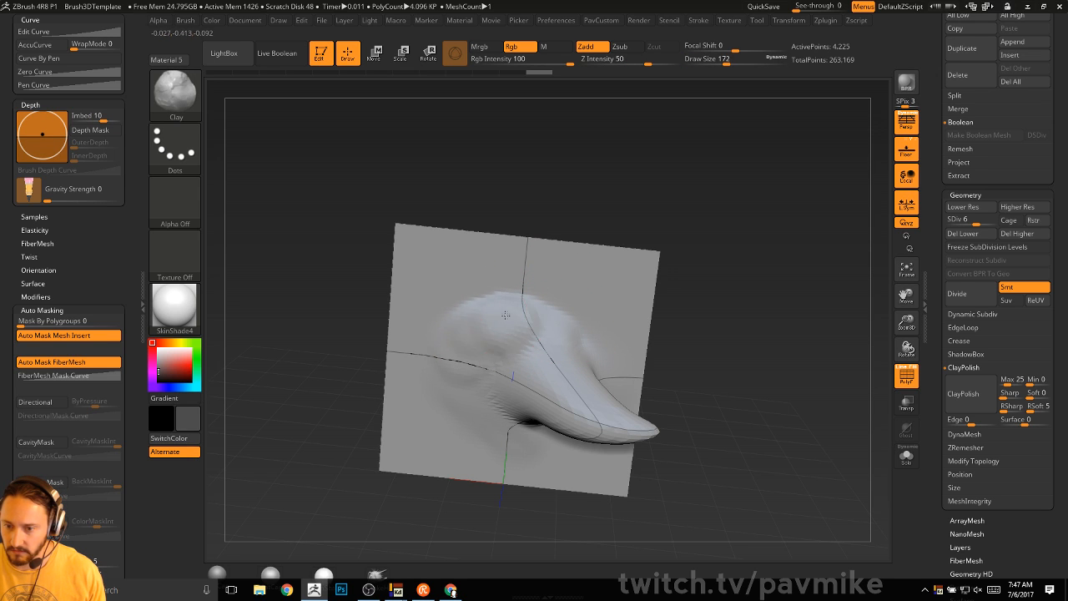
{"action": "left_click_drag", "start_coordinate": [463, 380], "coordinate": [499, 366]}
{"action": "left_click_drag", "start_coordinate": [499, 413], "coordinate": [480, 444]}
- Freeze subdivision levels up to level 8, hide the polygroup wireframe, and add clay to the head
{"action": "left_click_drag", "start_coordinate": [722, 348], "coordinate": [842, 270]}
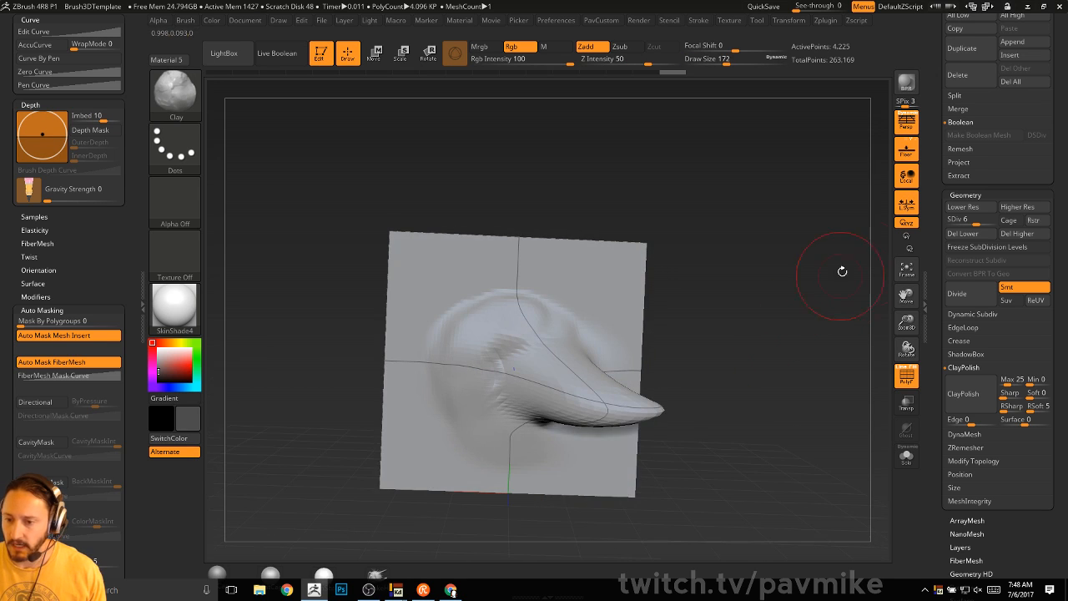
{"action": "left_click", "coordinate": [990, 247]}
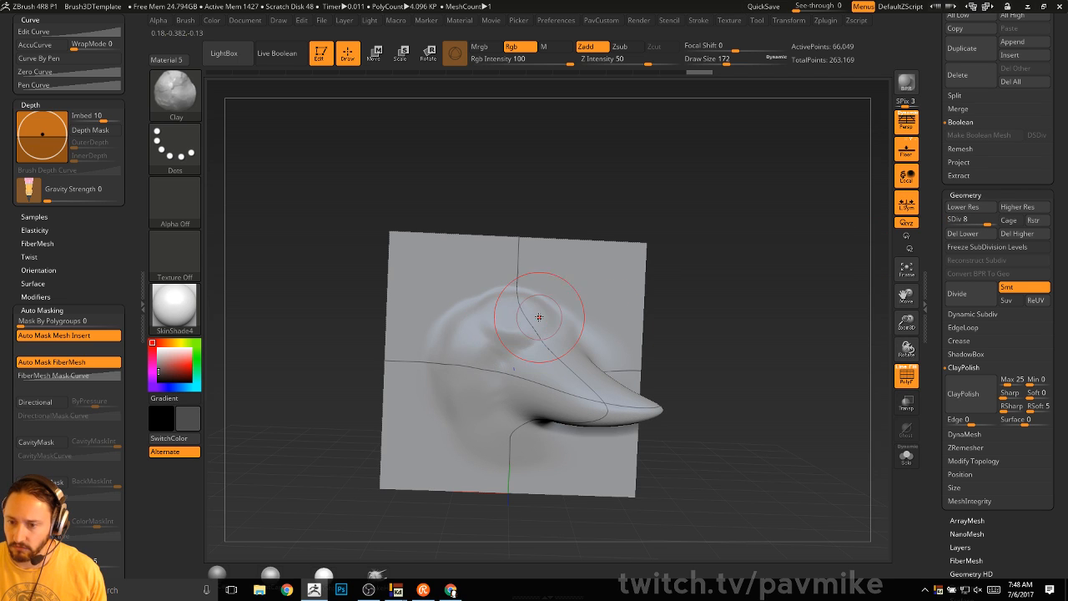
{"action": "left_click", "coordinate": [907, 375]}
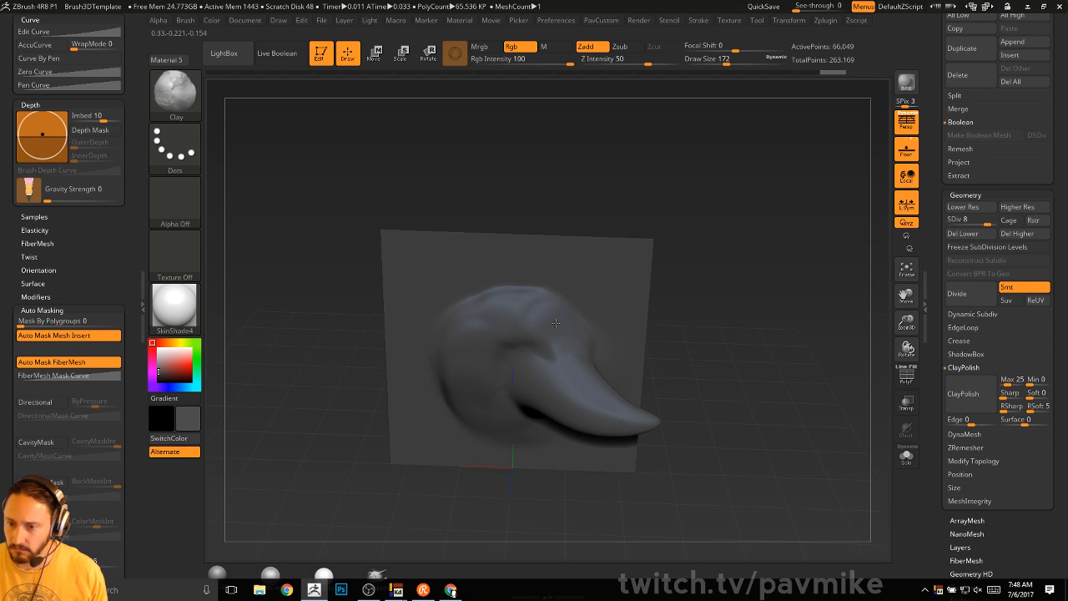
{"action": "left_click_drag", "start_coordinate": [555, 323], "coordinate": [600, 336]}
{"action": "mouse_move", "coordinate": [483, 387]}
{"action": "left_mouse_down"}
{"action": "mouse_move", "coordinate": [477, 409]}
{"action": "mouse_move", "coordinate": [516, 413]}
{"action": "left_mouse_up"}
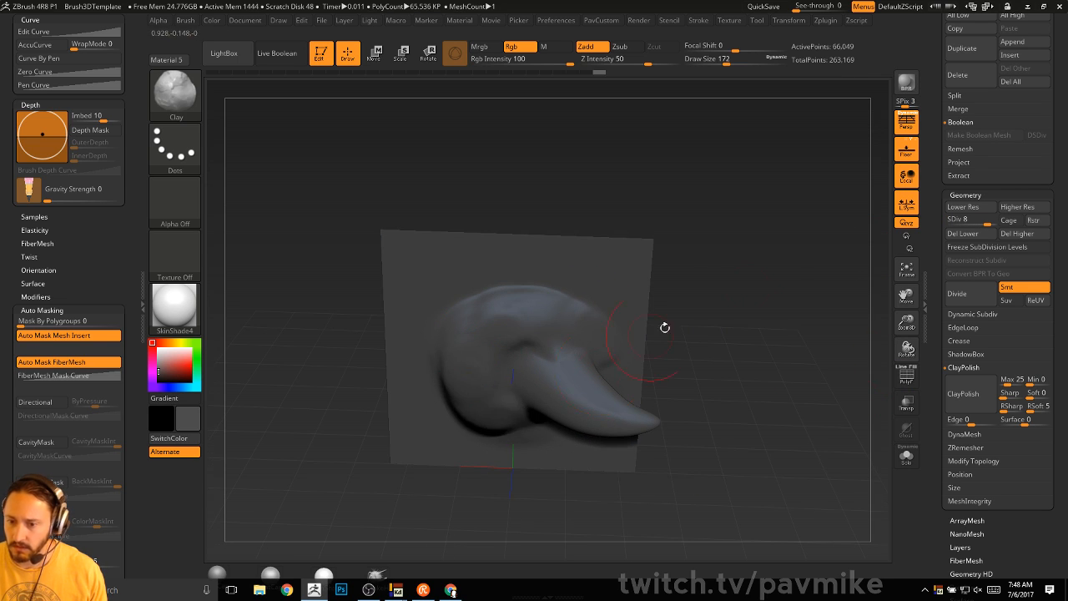
{"action": "left_click_drag", "start_coordinate": [665, 326], "coordinate": [823, 245], "text": "shift"}
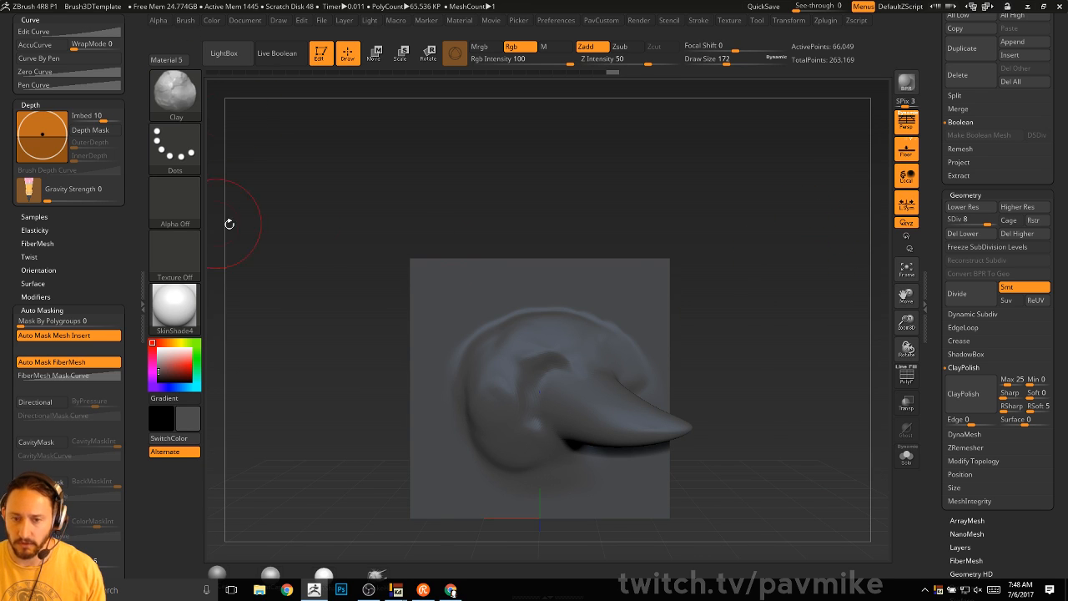
- Select the Chisel3D brush and create a new insert mesh brush from the sculpted plane
{"action": "key", "text": "b"}
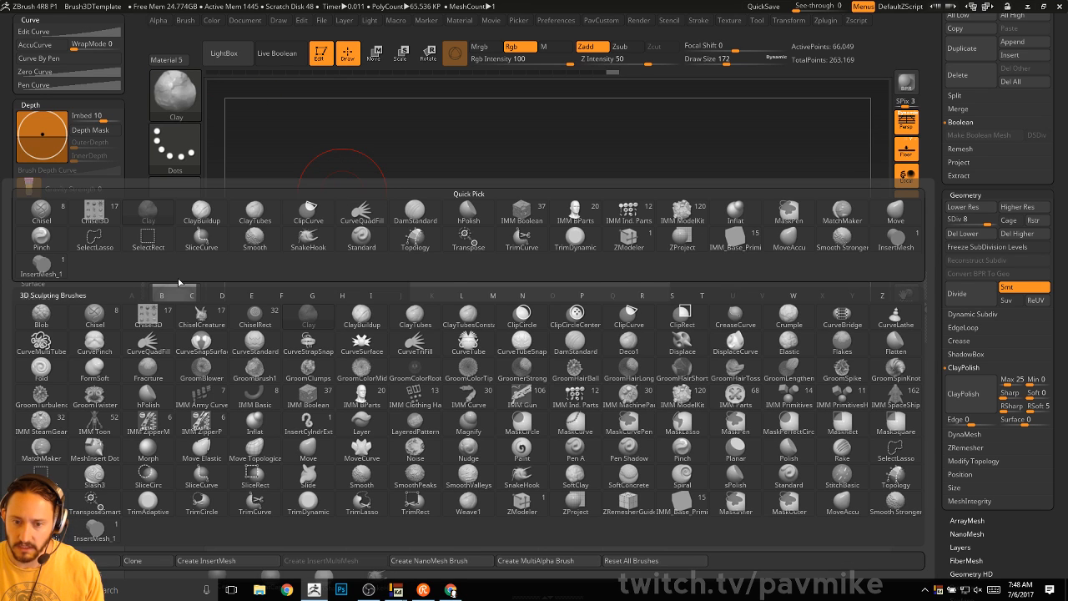
{"action": "left_click", "coordinate": [155, 319]}
{"action": "left_click_drag", "start_coordinate": [797, 96], "coordinate": [660, 100]}
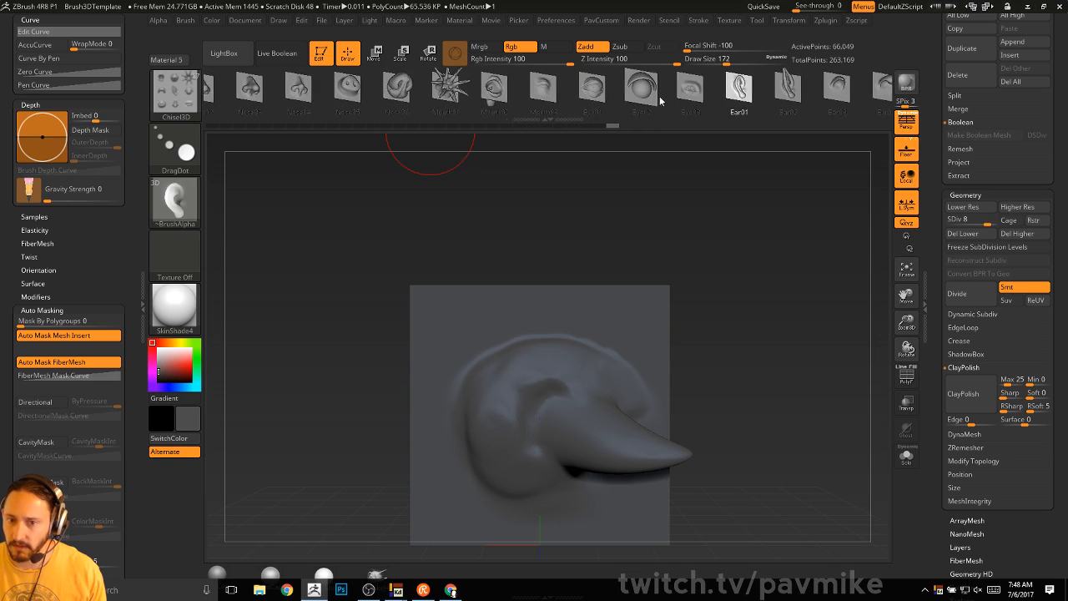
{"action": "left_click_drag", "start_coordinate": [842, 97], "coordinate": [446, 103]}
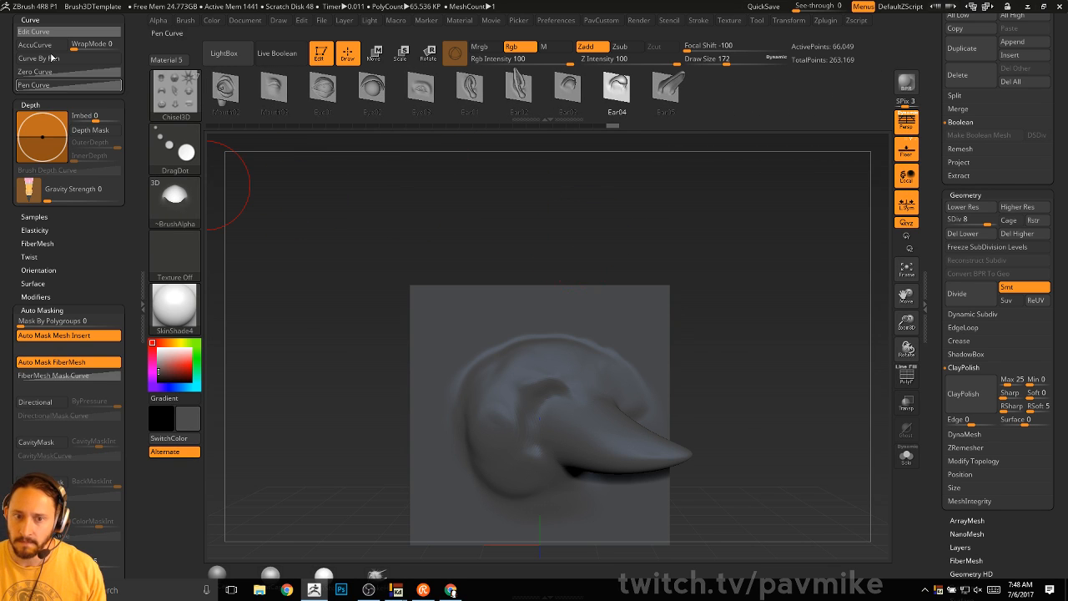
{"action": "left_click", "coordinate": [129, 34]}
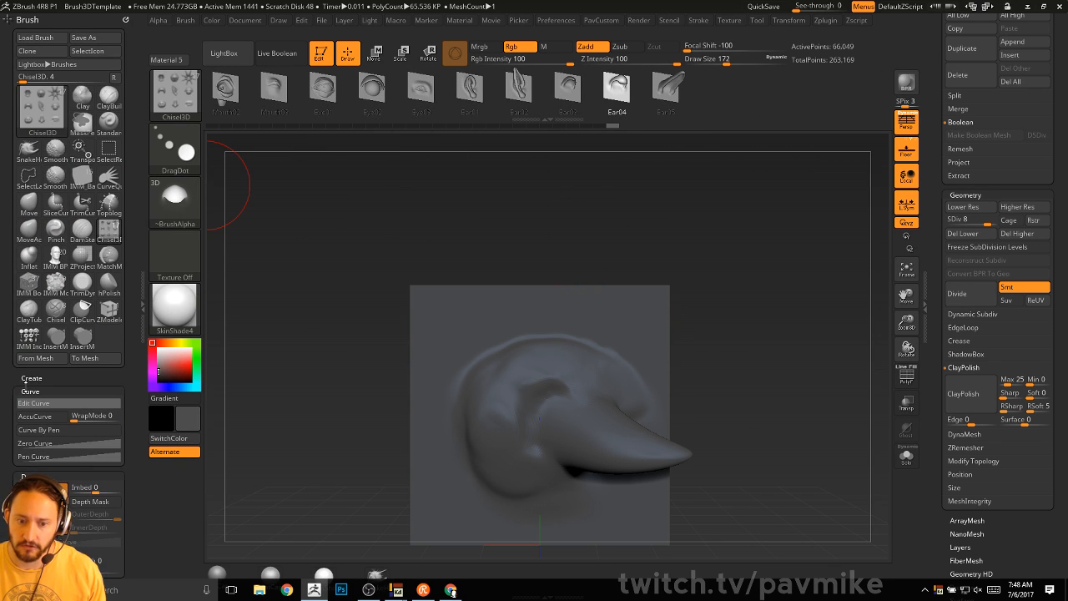
{"action": "left_click", "coordinate": [31, 378]}
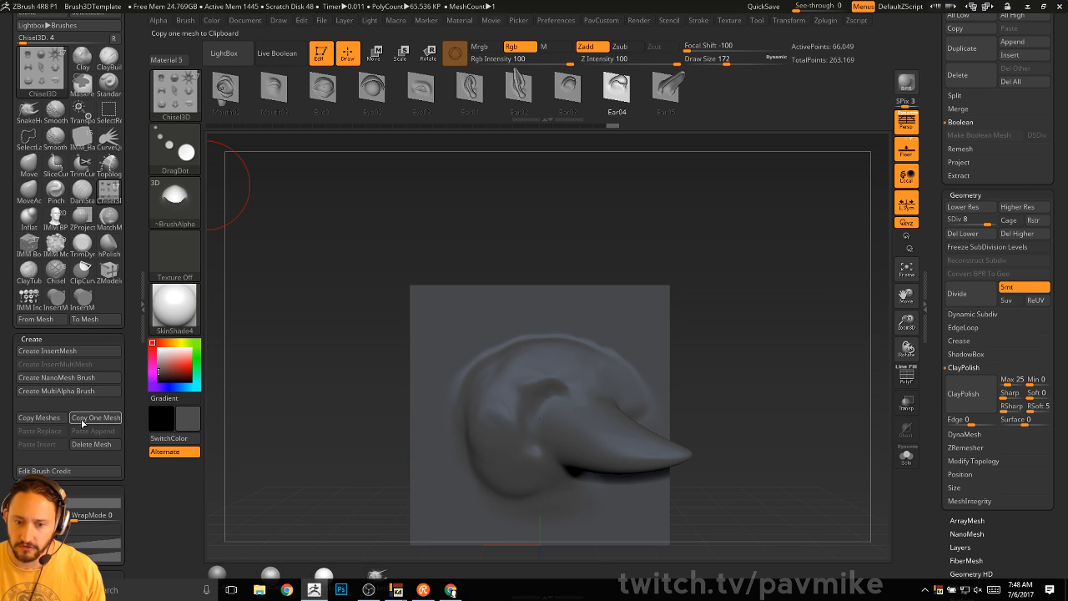
{"action": "left_click", "coordinate": [54, 351]}
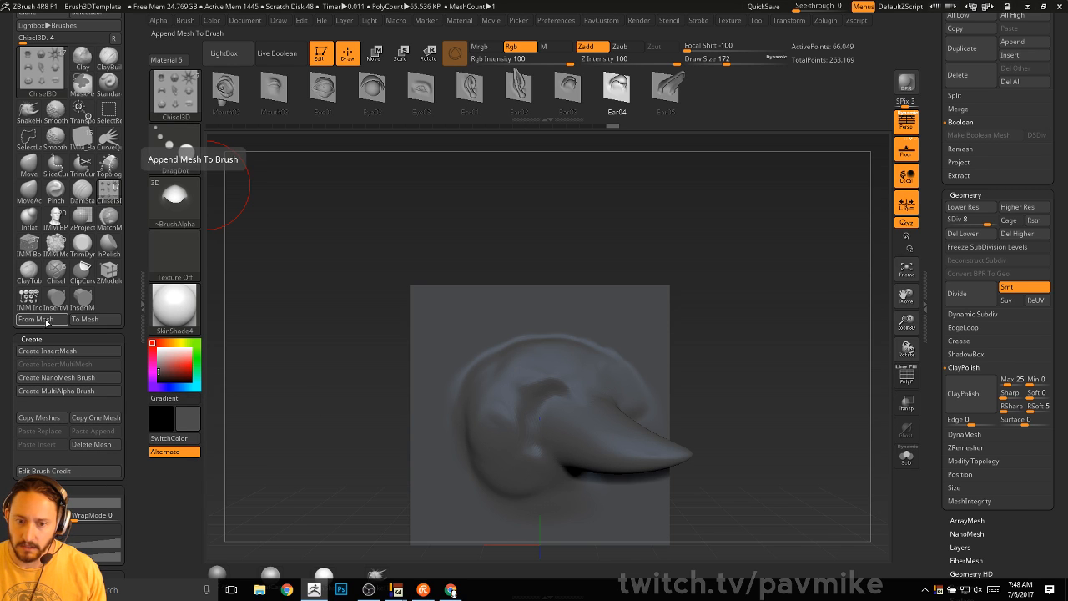
{"action": "left_click", "coordinate": [213, 154]}
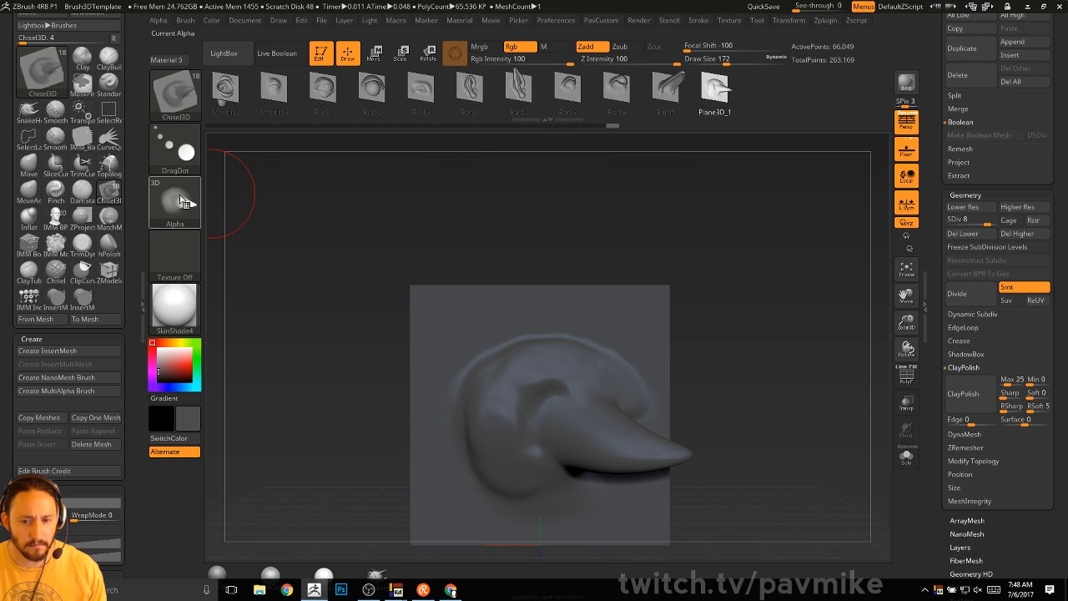
- Turn off Edit mode and clear the plane off the canvas with Ctrl+N
{"action": "left_click_drag", "start_coordinate": [778, 282], "coordinate": [786, 242], "text": "alt"}
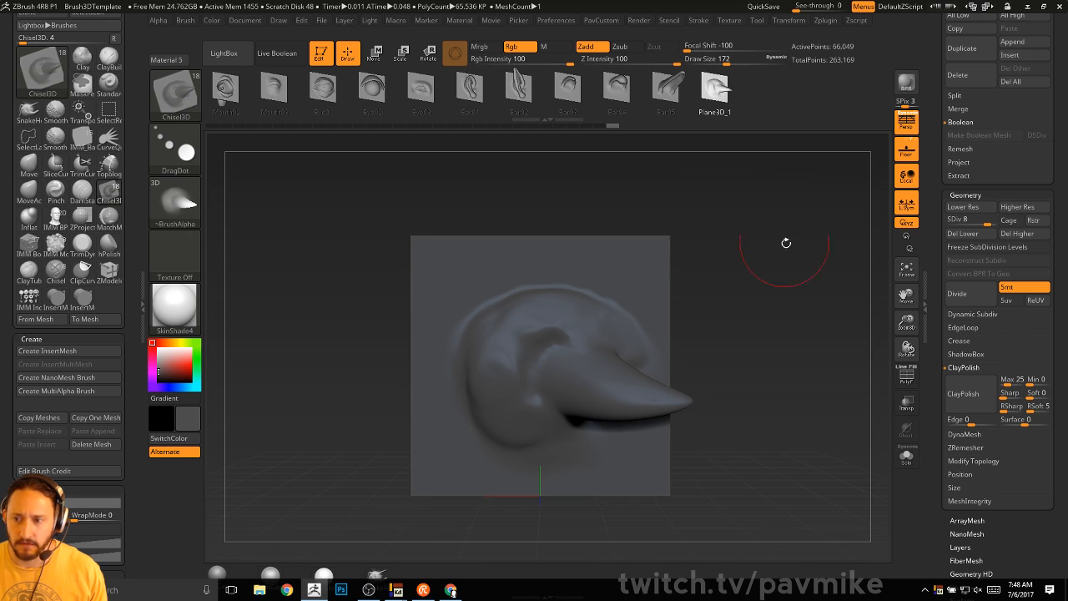
{"action": "left_click_drag", "start_coordinate": [943, 231], "coordinate": [940, 367]}
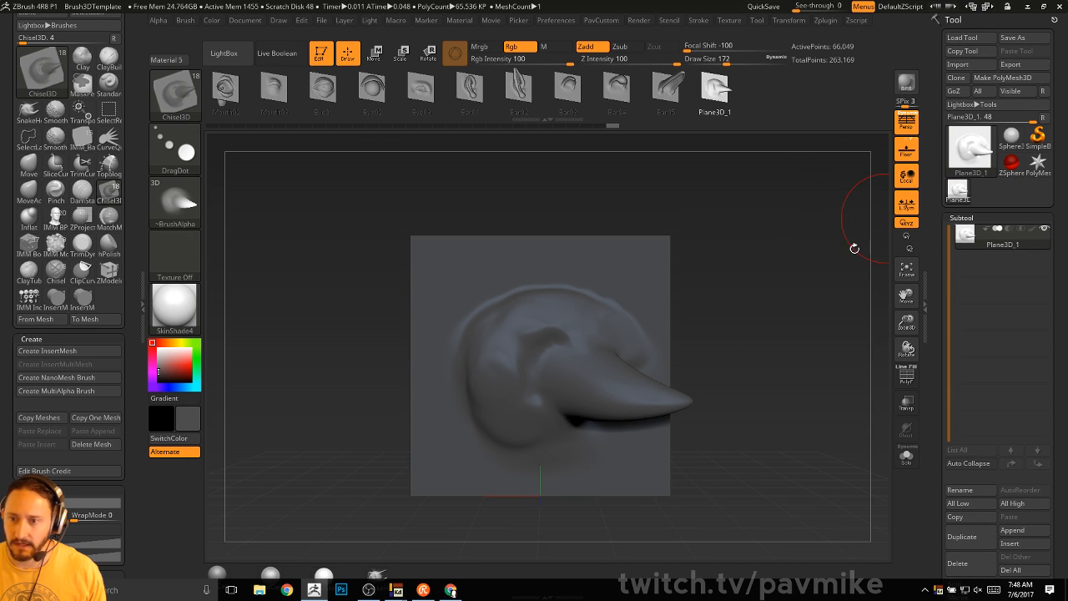
{"action": "left_click", "coordinate": [324, 60]}
{"action": "key", "text": "ctrl+n"}
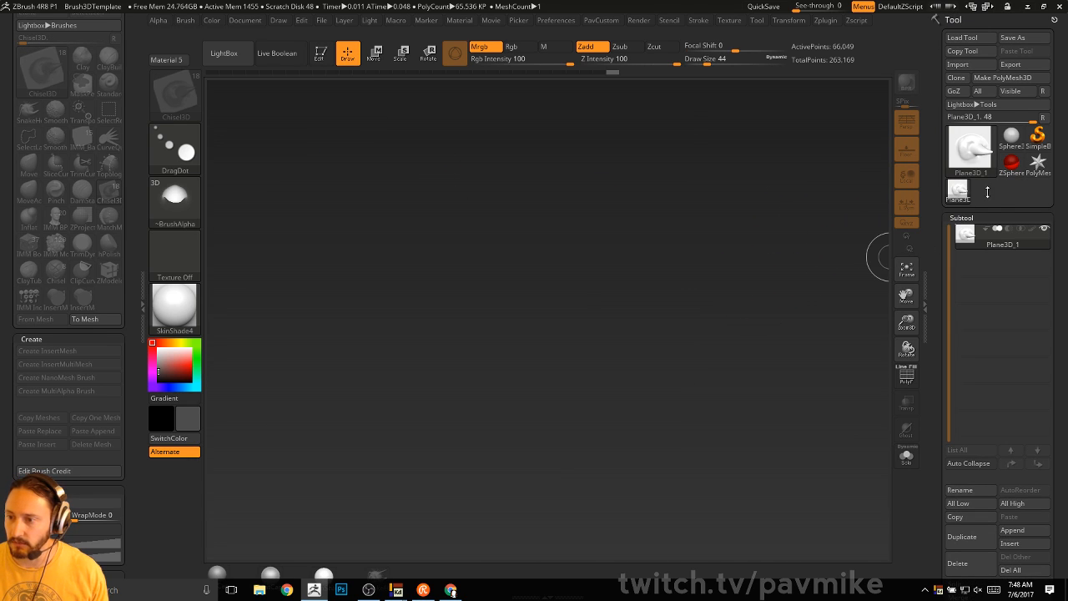
- Reset ZBrush to its defaults with Preferences > Init ZBrush
{"action": "left_click", "coordinate": [1037, 164]}
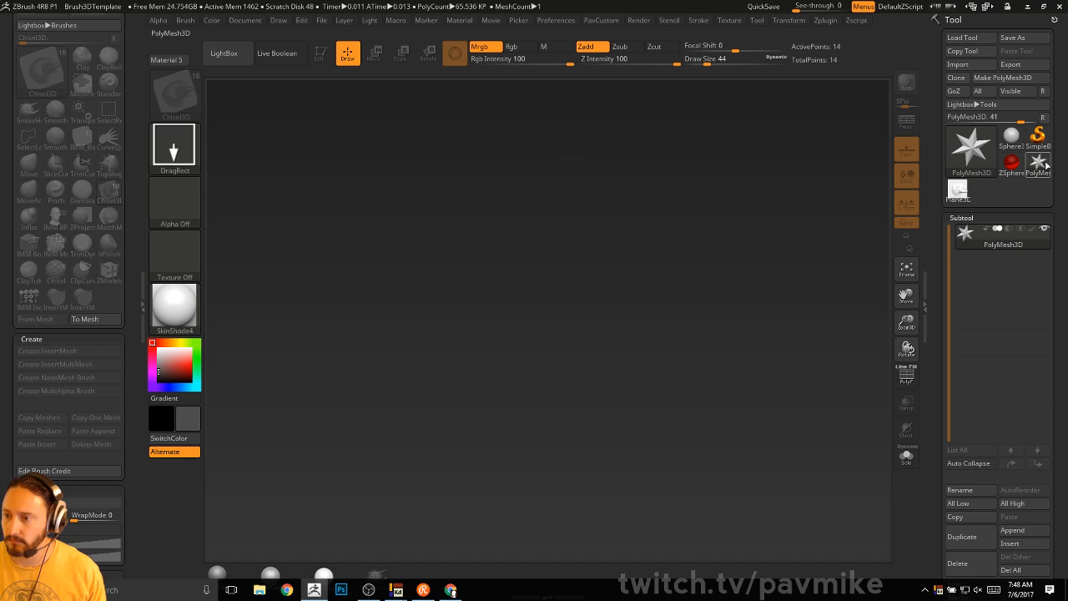
{"action": "left_click", "coordinate": [556, 20]}
{"action": "left_click", "coordinate": [608, 41]}
{"action": "left_click", "coordinate": [629, 341]}
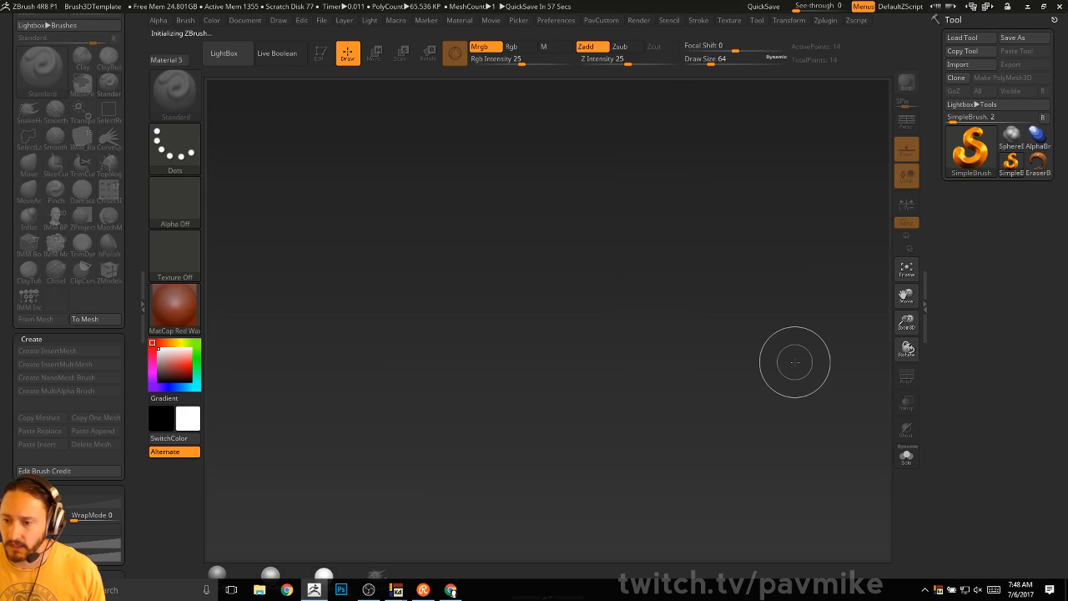
- Draw the star polymesh on the canvas in Edit mode with the floor grid on
{"action": "left_click", "coordinate": [972, 152]}
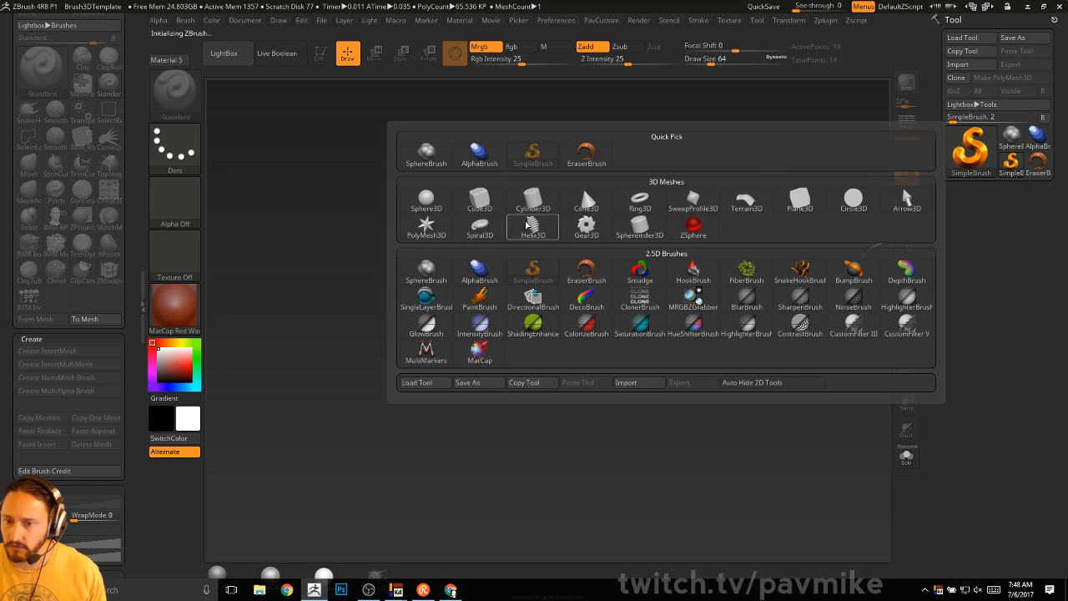
{"action": "left_click", "coordinate": [426, 225]}
{"action": "left_click_drag", "start_coordinate": [490, 354], "coordinate": [428, 187]}
{"action": "key", "text": "t"}
{"action": "left_click", "coordinate": [907, 151]}
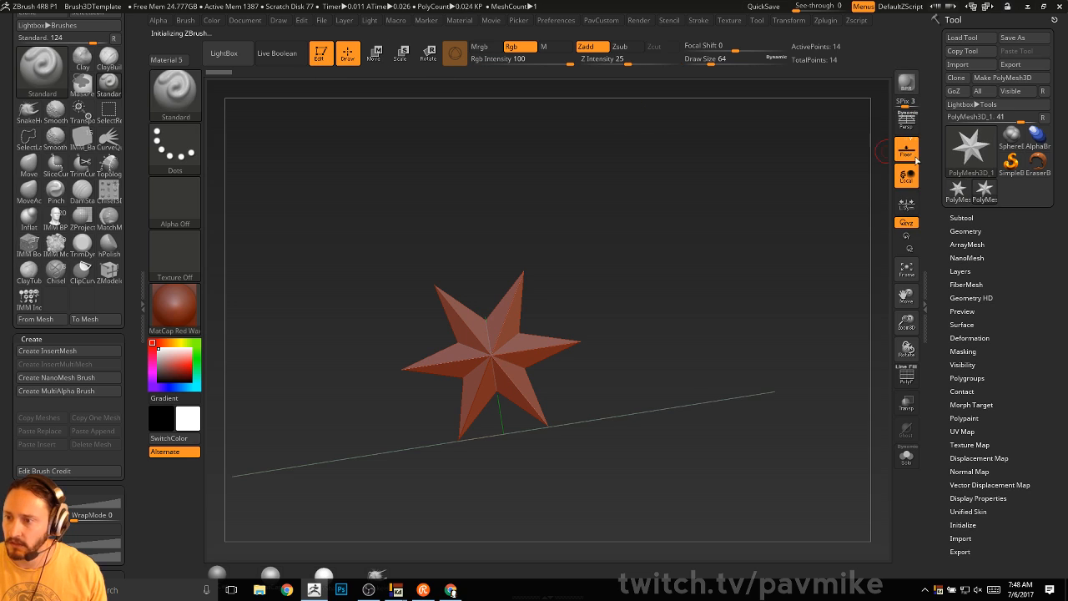
- Swap the star for a Sphere3D and apply the MatCap Gray material
{"action": "left_click", "coordinate": [976, 166]}
{"action": "left_click", "coordinate": [975, 157]}
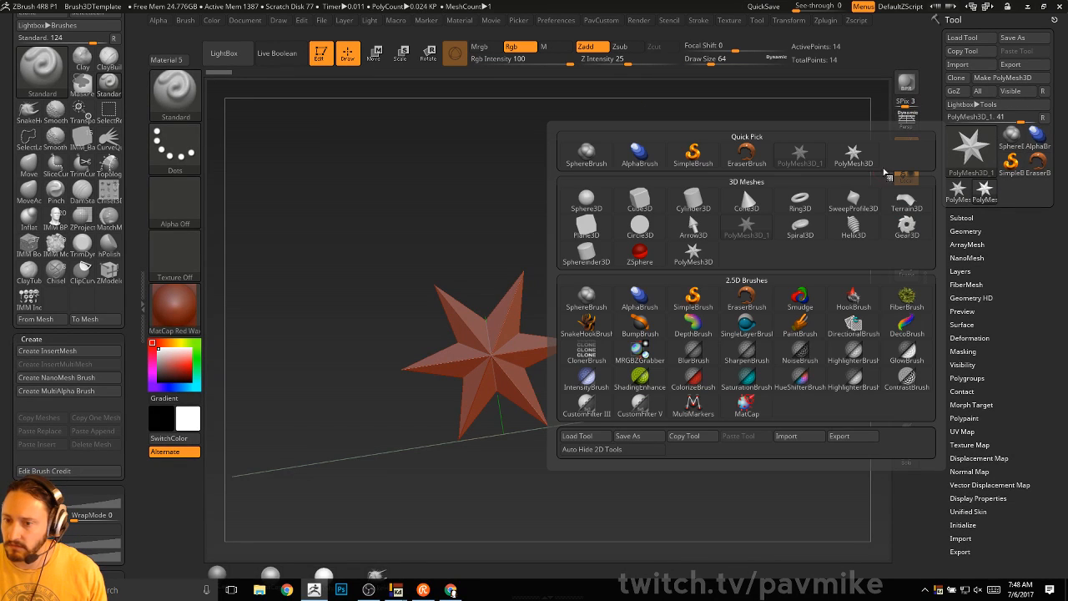
{"action": "left_click", "coordinate": [587, 201]}
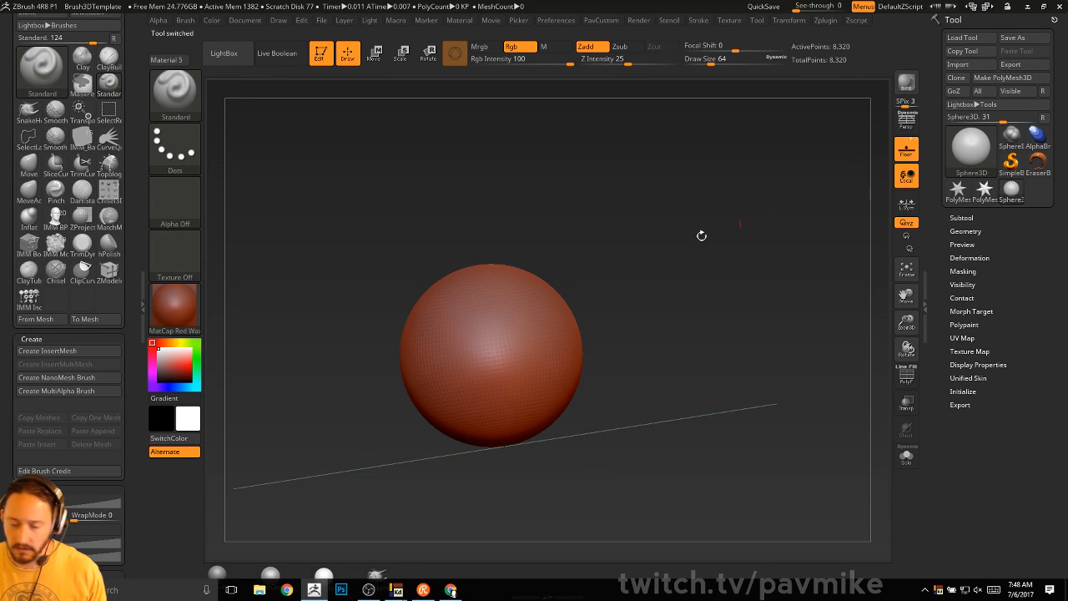
{"action": "left_click", "coordinate": [218, 573]}
{"action": "key", "text": "ctrl+d"}
{"action": "key", "text": "ctrl+d"}
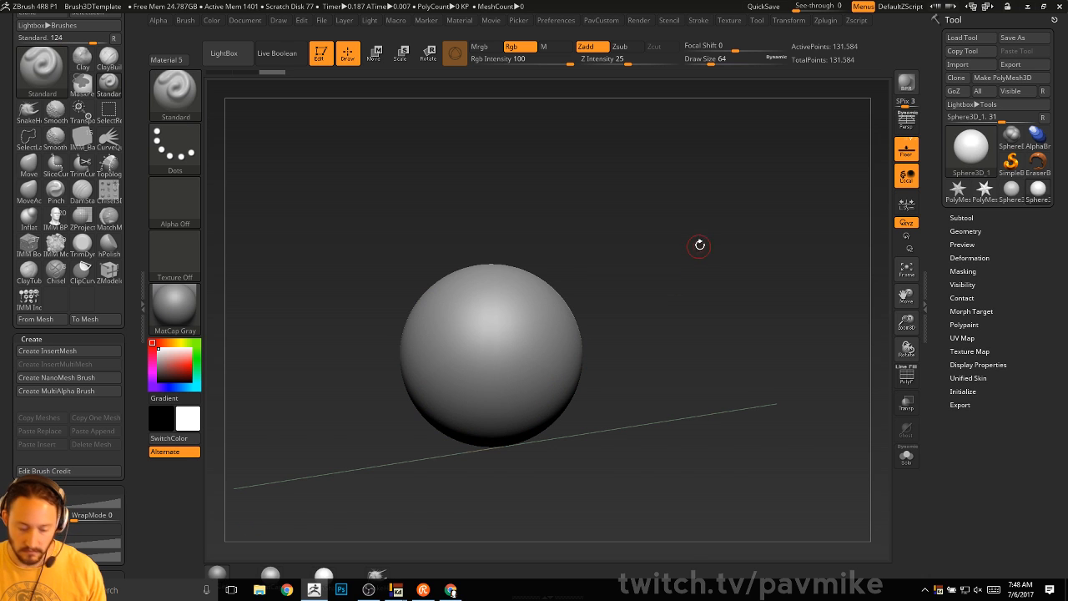
- Convert the sphere into an editable PolyMesh3D from the Tool settings
{"action": "key", "text": "b"}
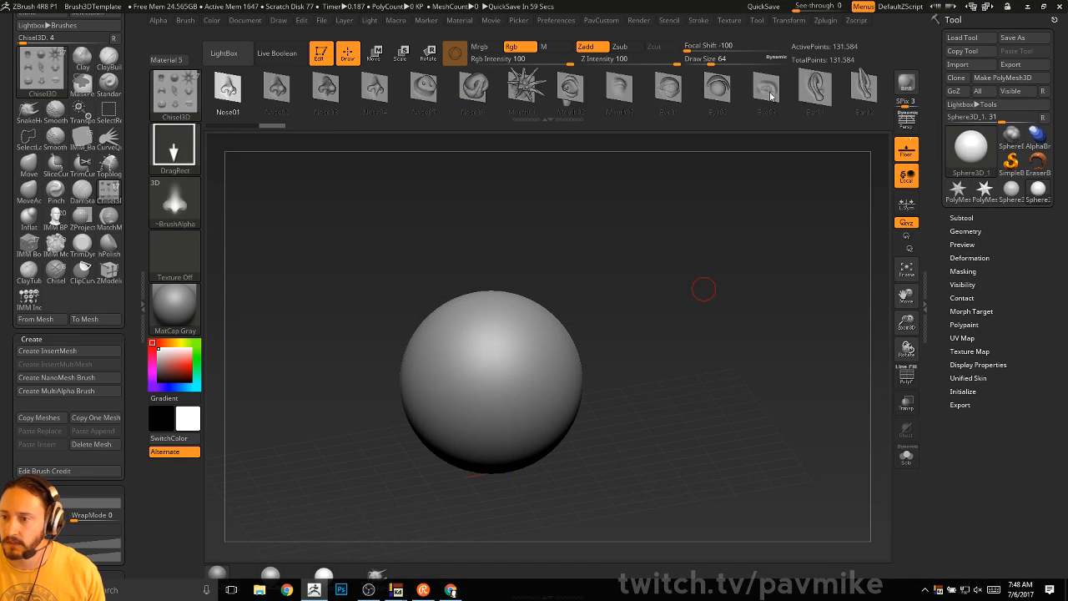
{"action": "left_click_drag", "start_coordinate": [814, 90], "coordinate": [698, 109]}
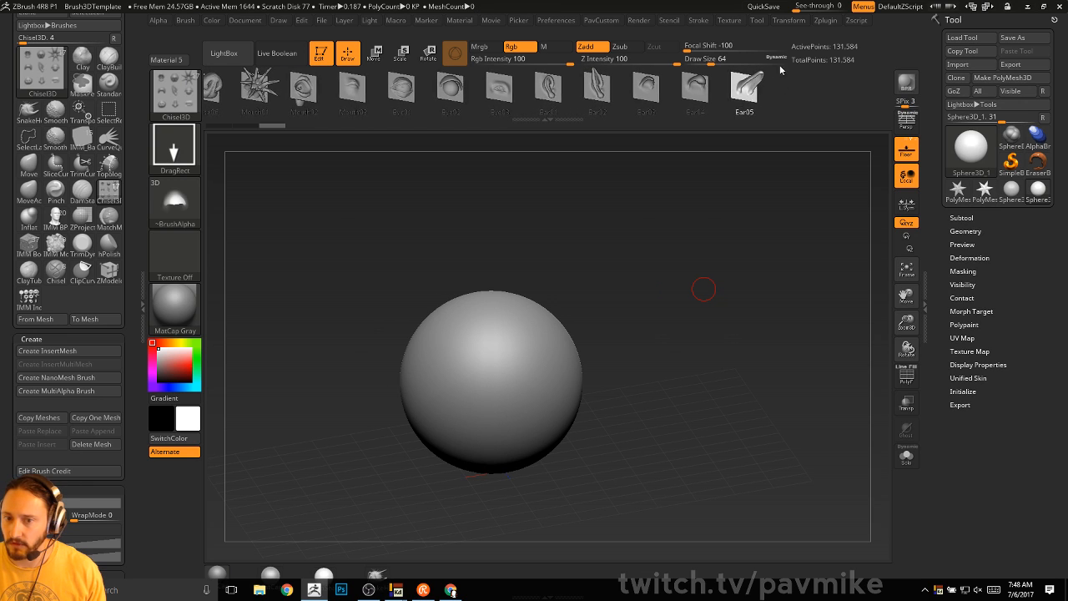
{"action": "left_click_drag", "start_coordinate": [699, 256], "coordinate": [704, 306]}
{"action": "left_click_drag", "start_coordinate": [525, 363], "coordinate": [591, 380]}
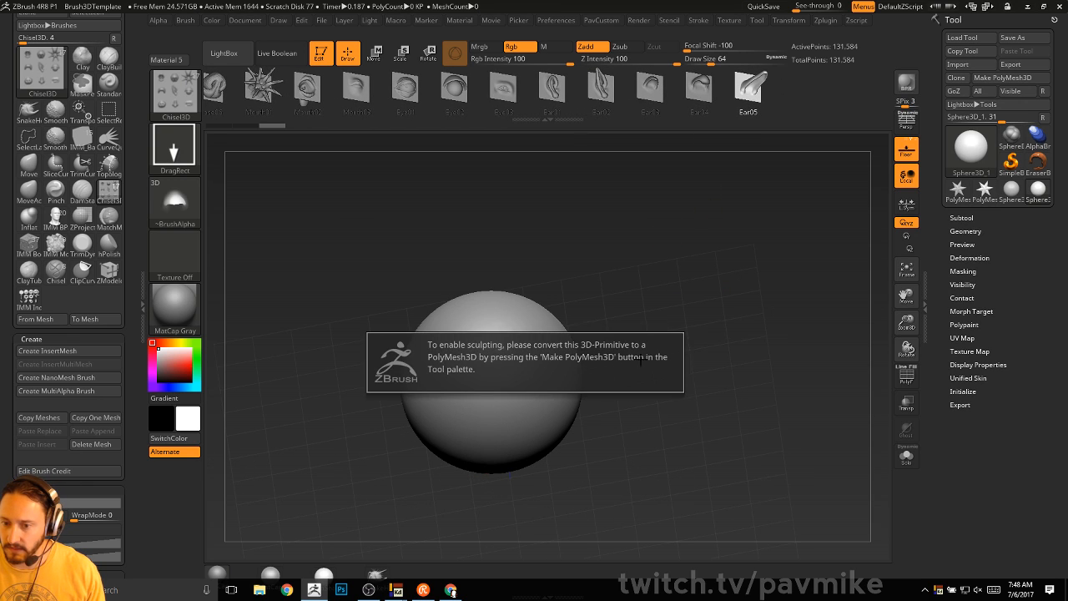
{"action": "left_click", "coordinate": [991, 232], "text": "shift"}
{"action": "left_click", "coordinate": [999, 76]}
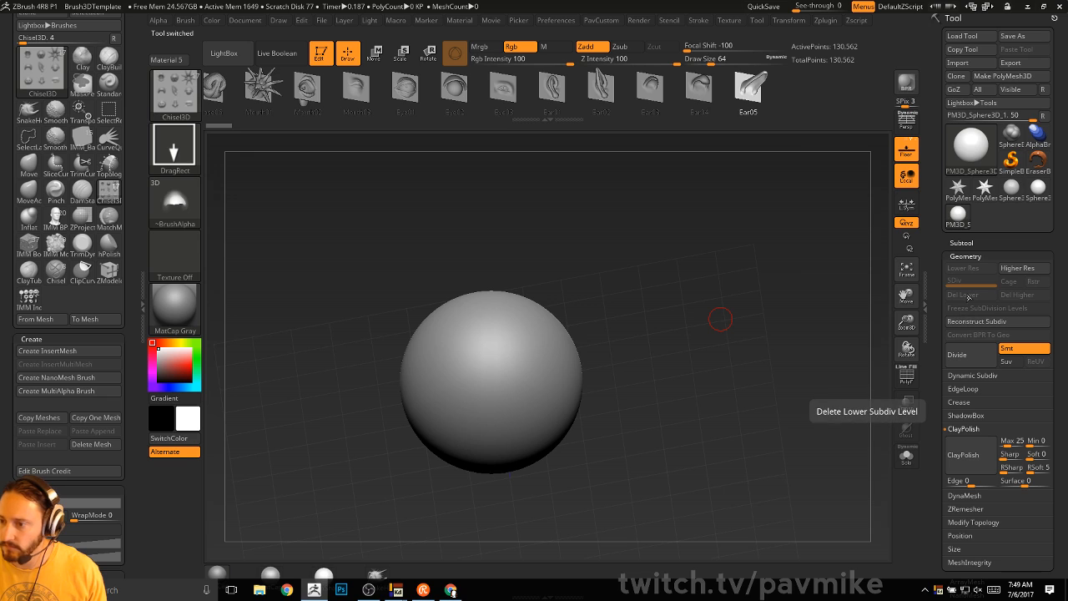
- Subdivide the sphere once, pull out an ear-shaped Chisel3D protrusion, then undo it
{"action": "key", "text": "ctrl+d"}
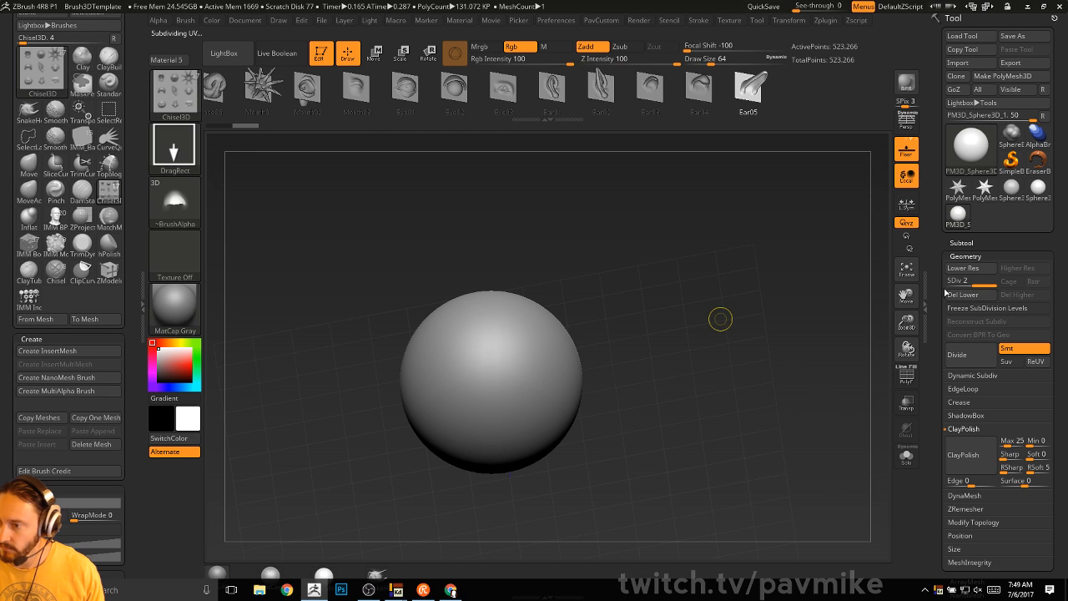
{"action": "left_click_drag", "start_coordinate": [536, 359], "coordinate": [664, 379]}
{"action": "left_click_drag", "start_coordinate": [753, 344], "coordinate": [723, 157]}
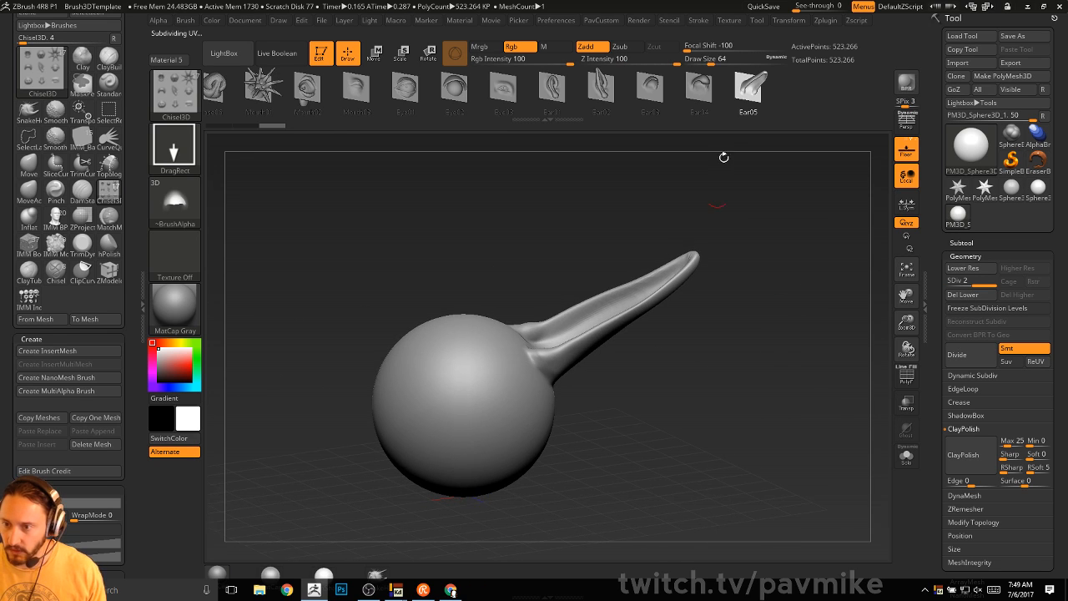
{"action": "key", "text": "ctrl+z"}
- Delete the lower subdivision levels and load the Ear05 template mesh onto the plane
{"action": "left_click_drag", "start_coordinate": [796, 259], "coordinate": [819, 257]}
{"action": "left_click", "coordinate": [975, 296]}
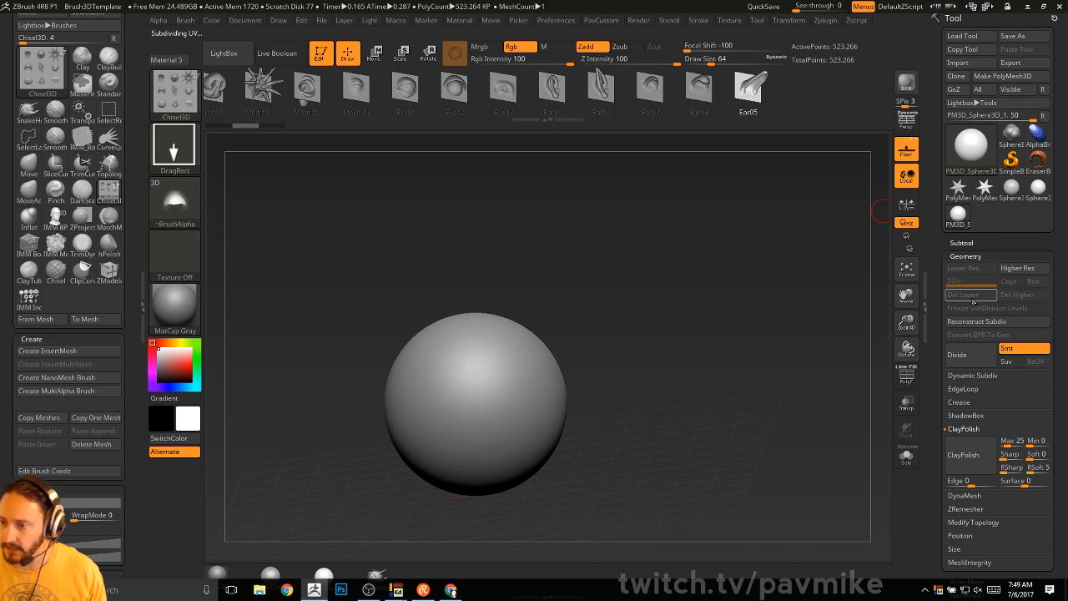
{"action": "key", "text": "w"}
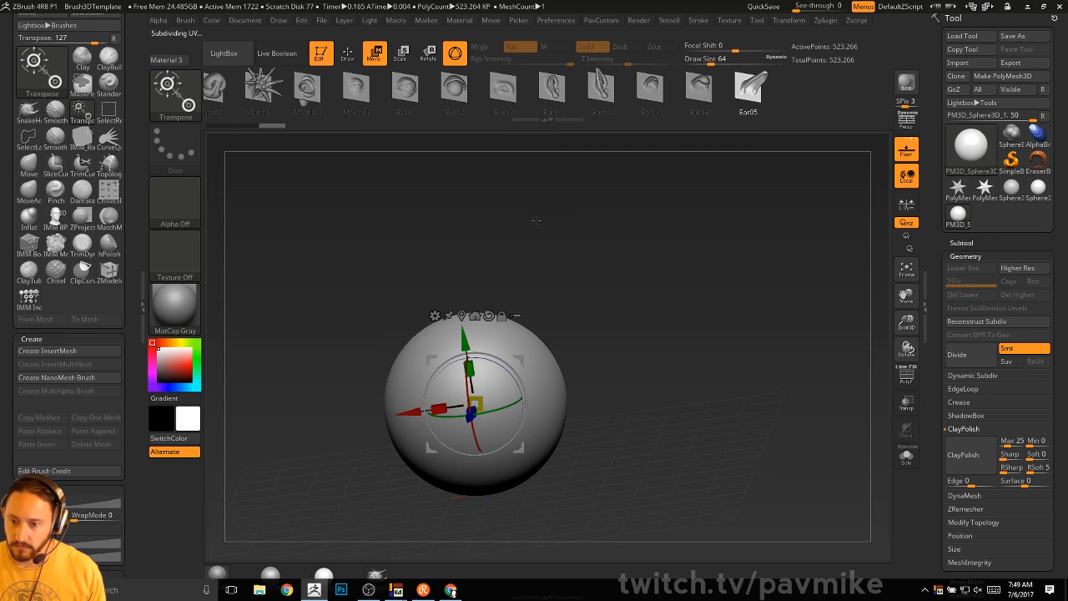
{"action": "left_click", "coordinate": [704, 90]}
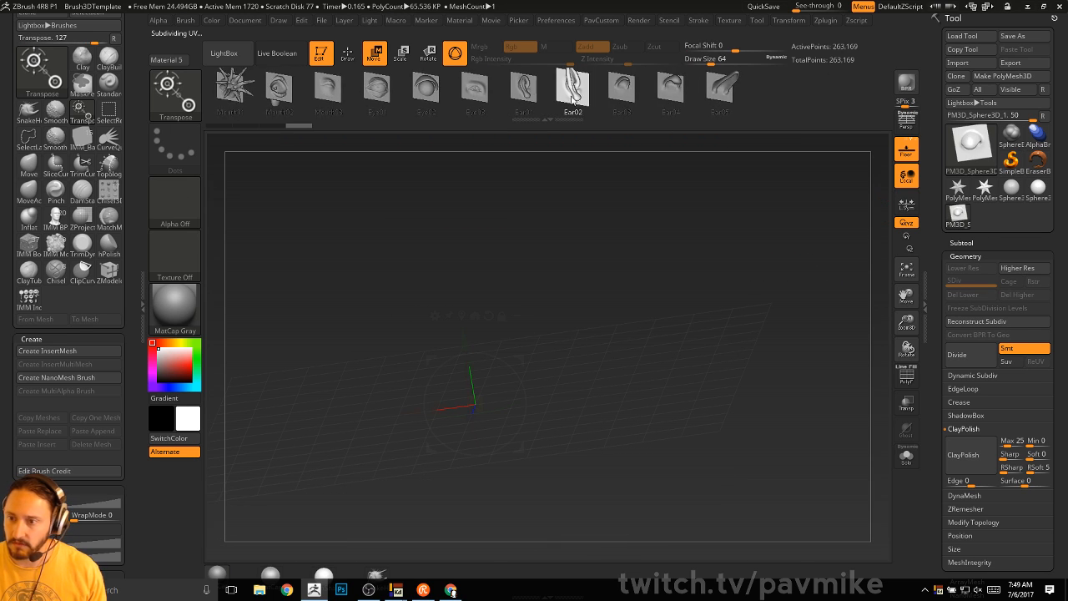
{"action": "left_click", "coordinate": [580, 91]}
{"action": "left_click", "coordinate": [755, 92]}
{"action": "scroll", "coordinate": [945, 368], "scroll_direction": "down", "scroll_amount": 5}
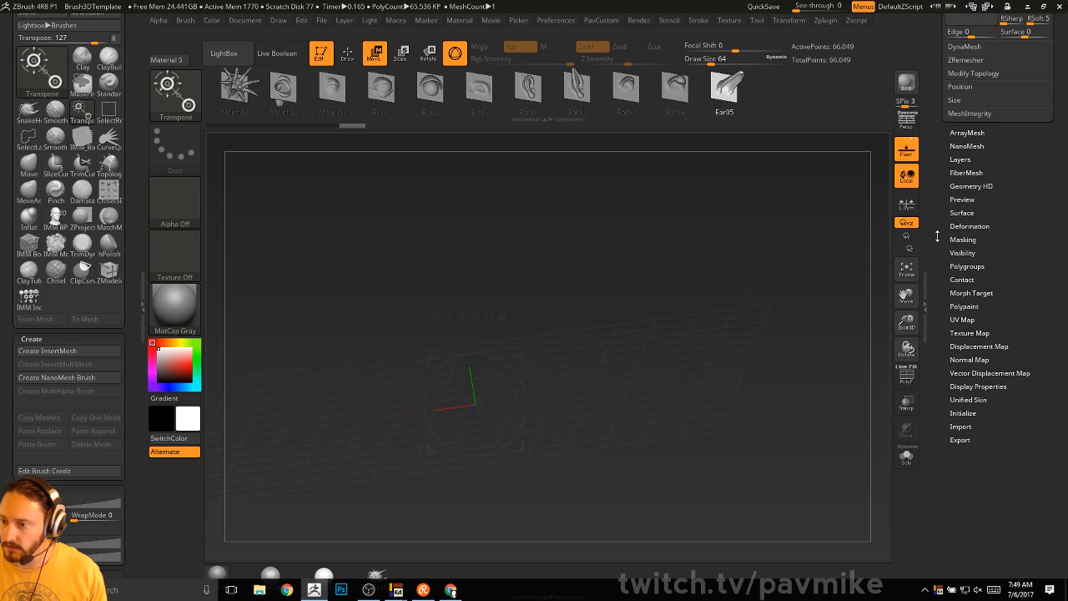
{"action": "left_click", "coordinate": [969, 222]}
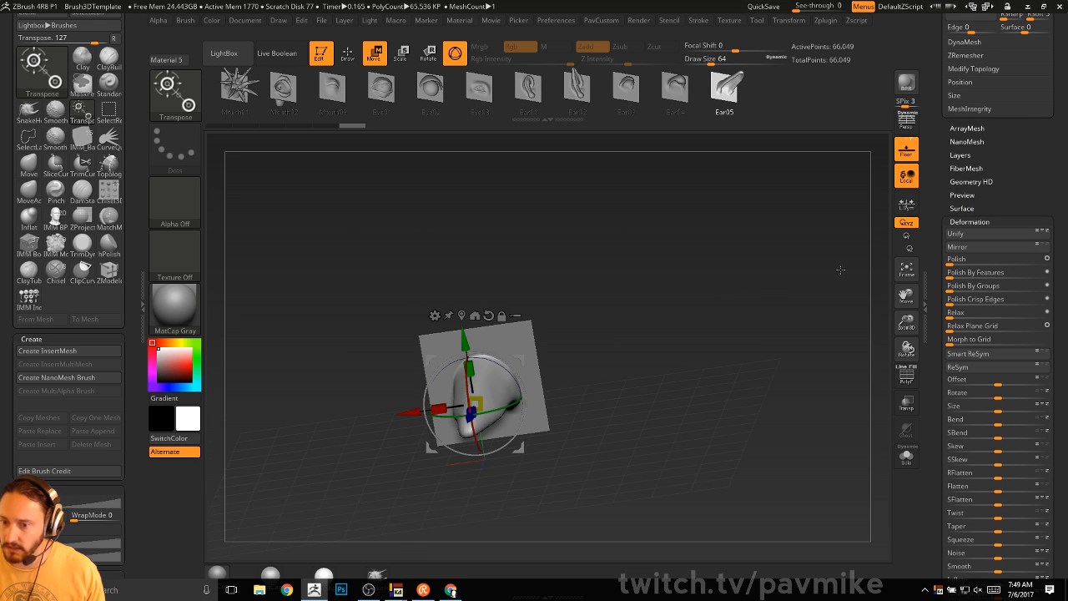
- Center the ear mesh in view and open the Tool > Export dialog for OBJ
{"action": "left_click_drag", "start_coordinate": [839, 268], "coordinate": [716, 238]}
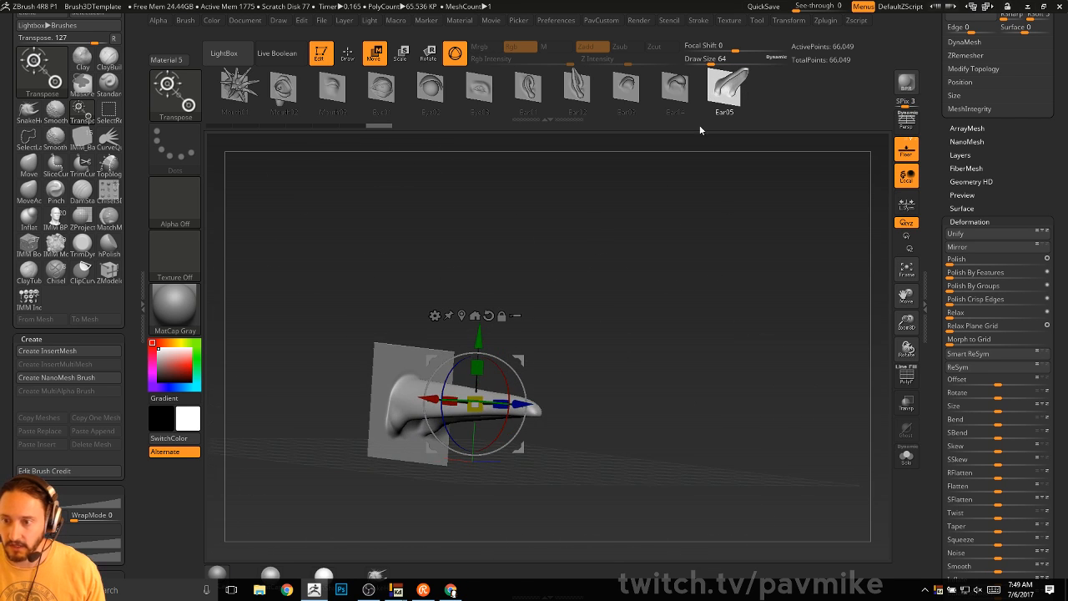
{"action": "left_click_drag", "start_coordinate": [663, 293], "coordinate": [747, 294], "text": "alt"}
{"action": "left_click_drag", "start_coordinate": [944, 125], "coordinate": [943, 580]}
{"action": "left_click", "coordinate": [1031, 66]}
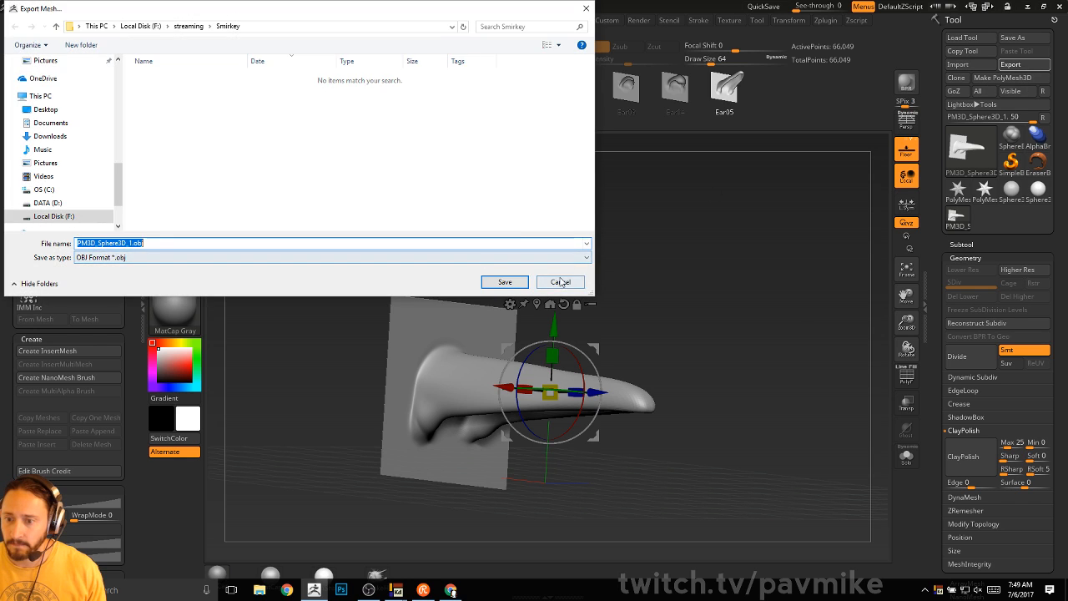
- Cancel the export and browse the Zplugin FBX ExportImport and 3D Print Hub options
{"action": "key", "text": "Return"}
{"action": "left_click", "coordinate": [824, 21]}
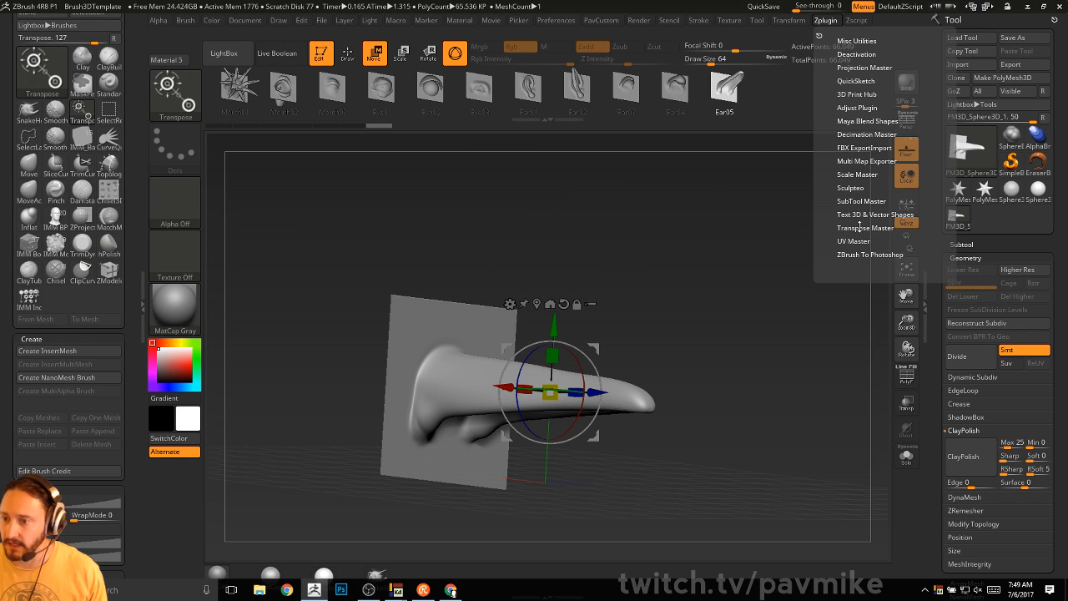
{"action": "left_click", "coordinate": [862, 149]}
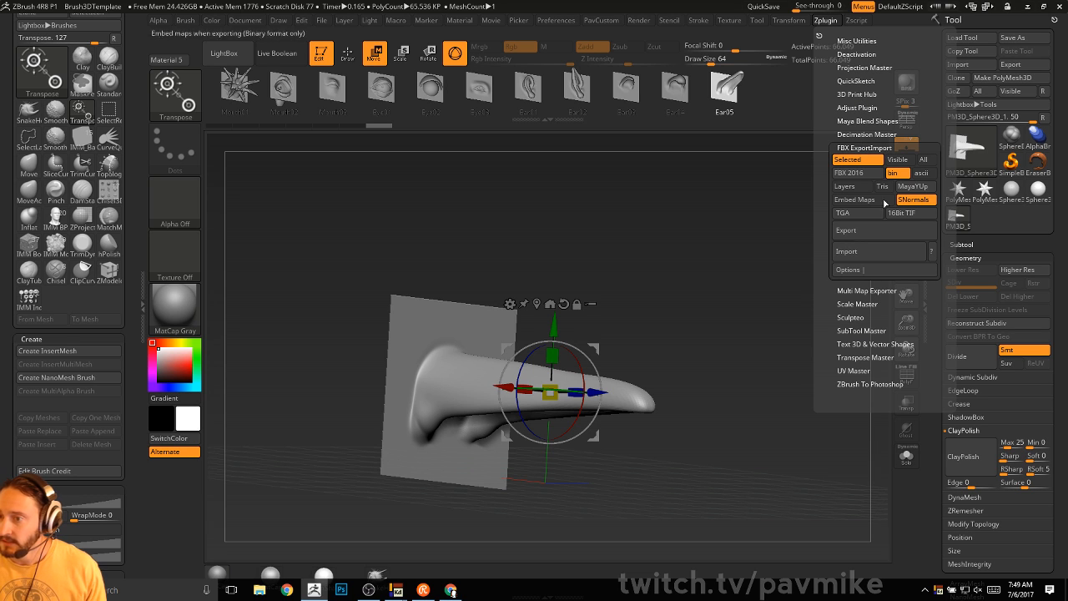
{"action": "left_click", "coordinate": [872, 95]}
{"action": "left_click", "coordinate": [873, 95]}
{"action": "left_click", "coordinate": [872, 94]}
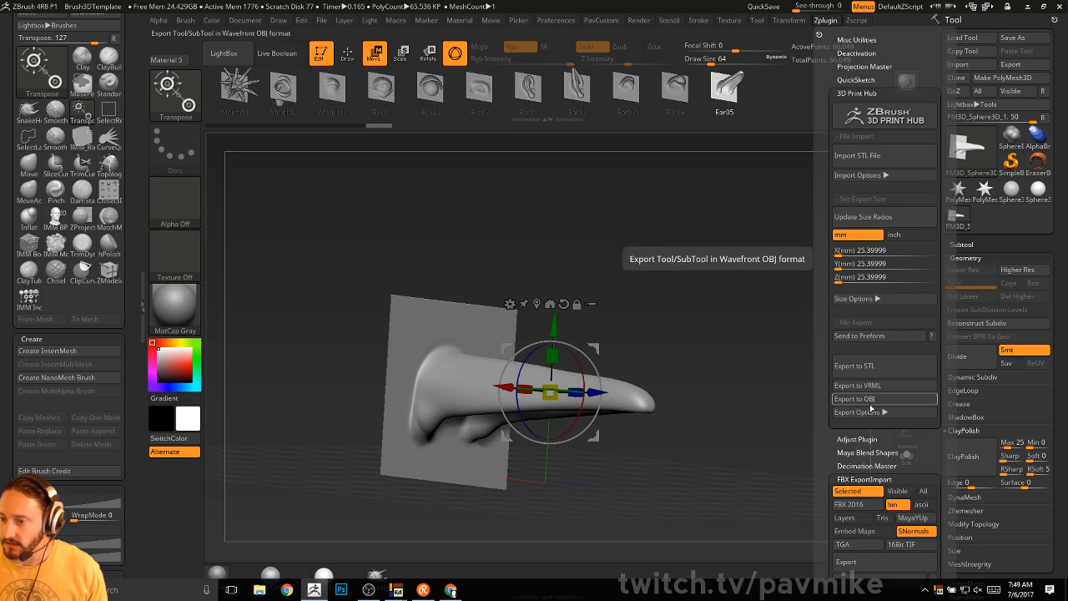
- Switch back to the Standard brush in draw mode and set Draw Size to 74
{"action": "key", "text": "q"}
{"action": "mouse_move", "coordinate": [811, 320]}
{"action": "left_mouse_down"}
{"action": "mouse_move", "coordinate": [770, 312]}
{"action": "mouse_move", "coordinate": [794, 318]}
{"action": "mouse_move", "coordinate": [784, 322]}
{"action": "left_mouse_up"}
{"action": "key", "text": "s"}
{"action": "left_click_drag", "start_coordinate": [775, 298], "coordinate": [795, 322], "text": "alt"}
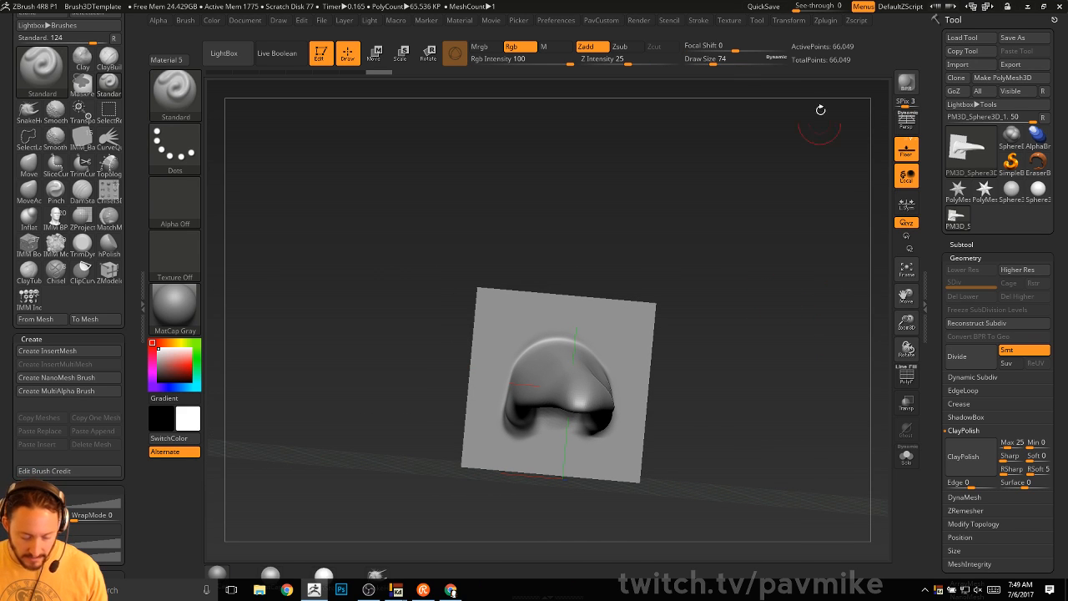
- Select the Chisel3D brush and choose its Ear02 ear shape
{"action": "key", "text": "b"}
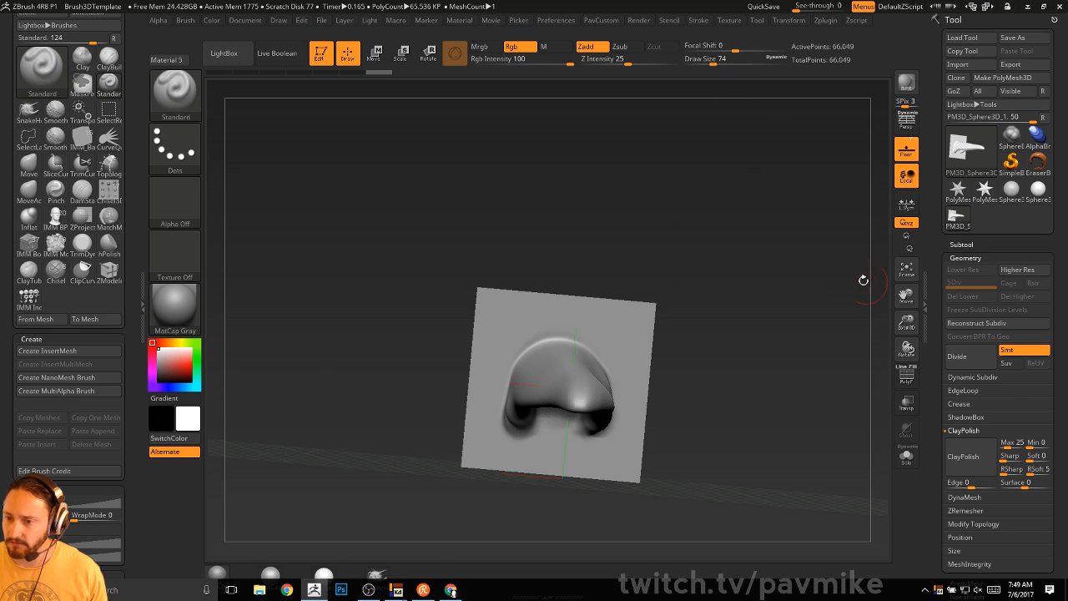
{"action": "left_click_drag", "start_coordinate": [864, 280], "coordinate": [817, 278]}
{"action": "key", "text": "b"}
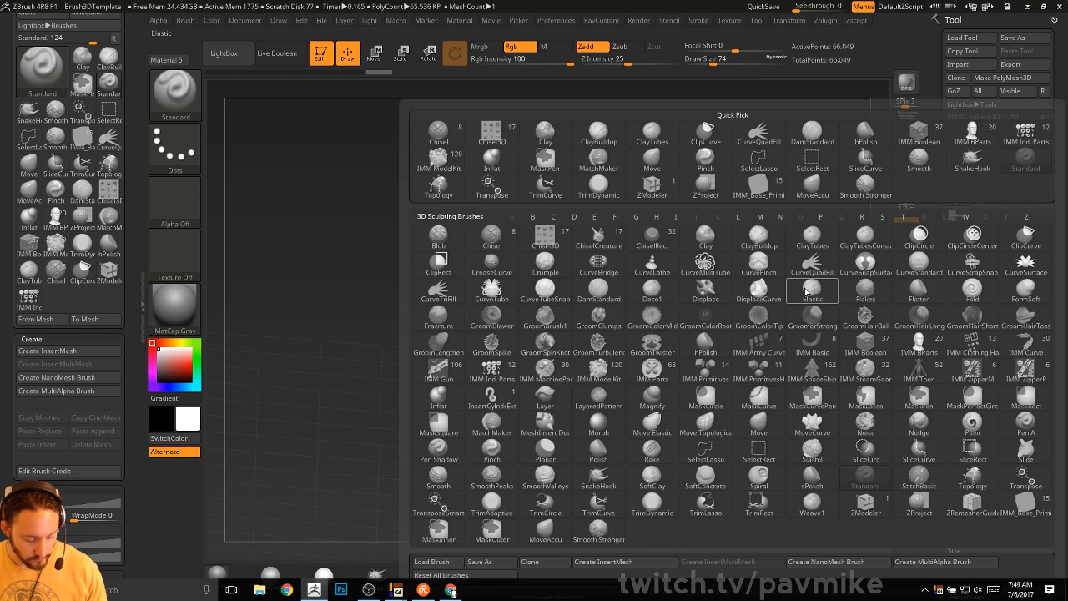
{"action": "key", "text": "c"}
{"action": "left_click", "coordinate": [571, 236]}
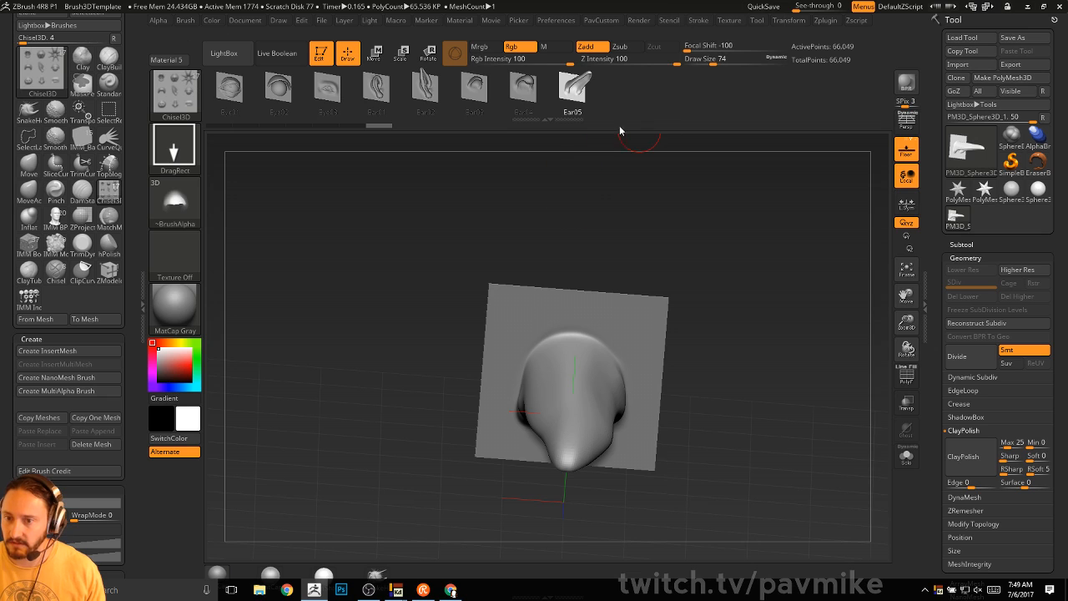
{"action": "left_click", "coordinate": [426, 87]}
- Turn the Ear02 shape into a mesh with Modify Topology > MeshFromBrush and inspect it
{"action": "left_click_drag", "start_coordinate": [935, 368], "coordinate": [956, 209]}
{"action": "left_click", "coordinate": [966, 141], "text": "shift"}
{"action": "left_click", "coordinate": [966, 143], "text": "shift"}
{"action": "left_click", "coordinate": [972, 344]}
{"action": "scroll", "coordinate": [948, 364], "scroll_direction": "down", "scroll_amount": 3}
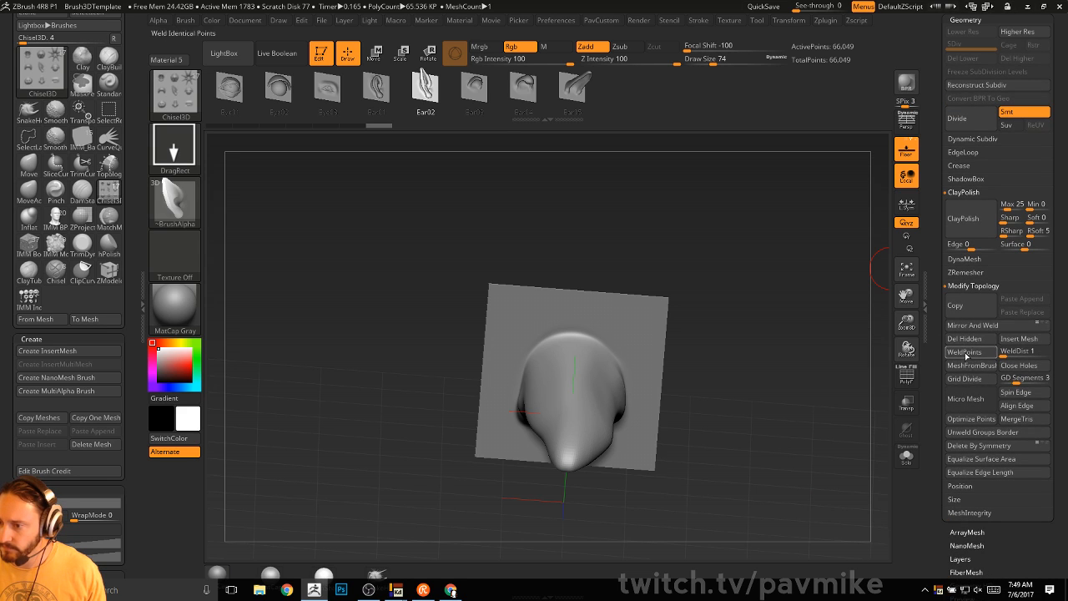
{"action": "left_click", "coordinate": [967, 367]}
{"action": "left_click_drag", "start_coordinate": [790, 387], "coordinate": [773, 346], "text": "alt"}
{"action": "left_click_drag", "start_coordinate": [773, 346], "coordinate": [816, 342]}
{"action": "left_click_drag", "start_coordinate": [798, 397], "coordinate": [750, 361]}
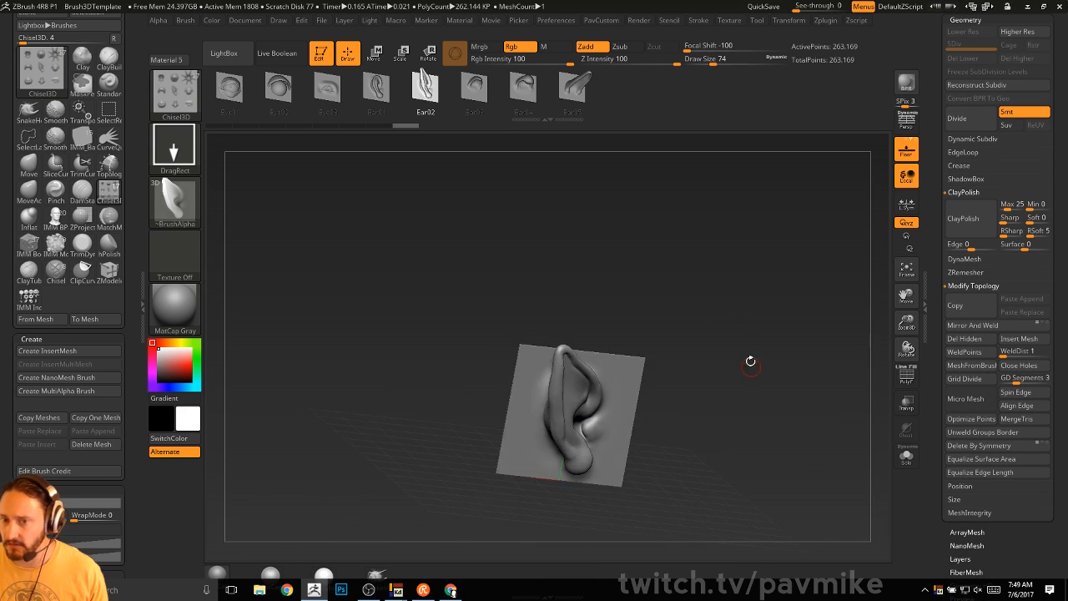
- Make a mesh from the Eye01 shape, then select the Nose05 shape
{"action": "left_click_drag", "start_coordinate": [284, 92], "coordinate": [355, 95]}
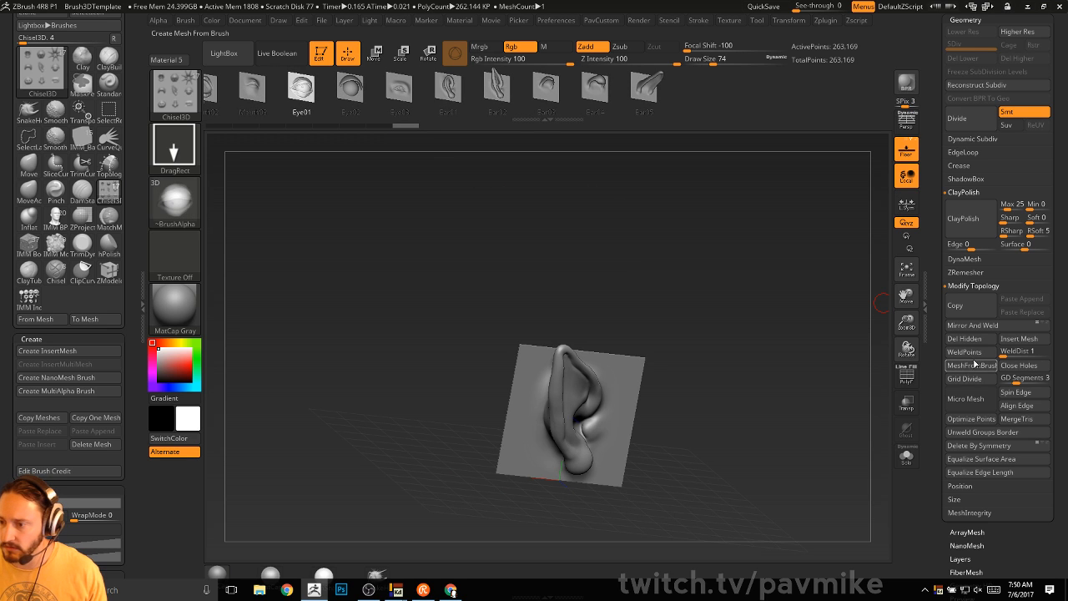
{"action": "left_click", "coordinate": [971, 366]}
{"action": "mouse_move", "coordinate": [770, 398]}
{"action": "left_mouse_down"}
{"action": "mouse_move", "coordinate": [796, 403]}
{"action": "mouse_move", "coordinate": [841, 387]}
{"action": "mouse_move", "coordinate": [771, 386]}
{"action": "mouse_move", "coordinate": [791, 386]}
{"action": "left_mouse_up"}
{"action": "key", "text": "w"}
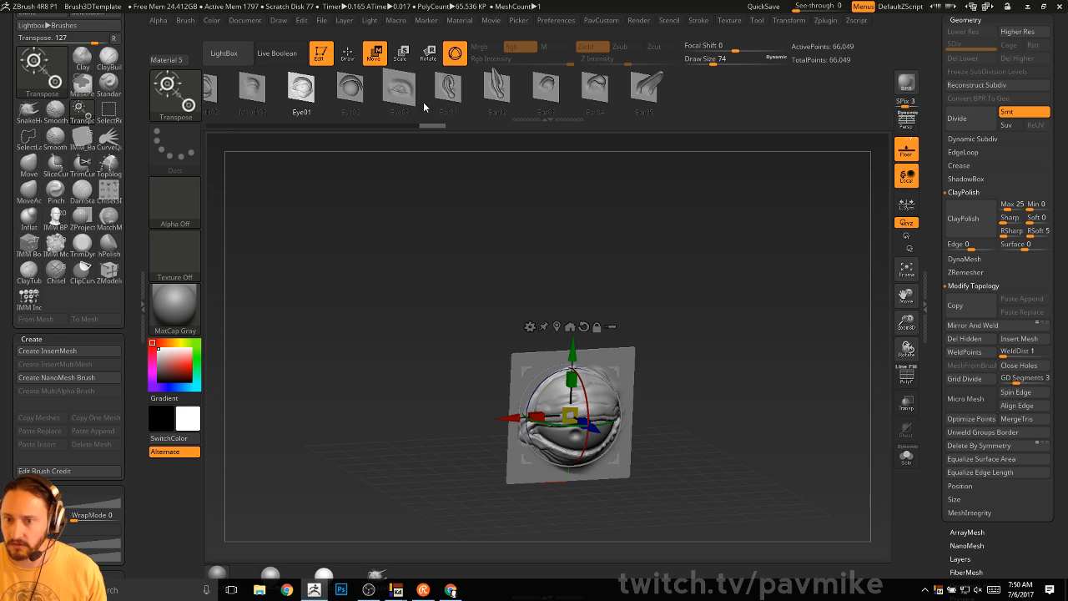
{"action": "mouse_move", "coordinate": [433, 102]}
{"action": "left_mouse_down"}
{"action": "mouse_move", "coordinate": [560, 92]}
{"action": "mouse_move", "coordinate": [479, 90]}
{"action": "mouse_move", "coordinate": [490, 89]}
{"action": "left_mouse_up"}
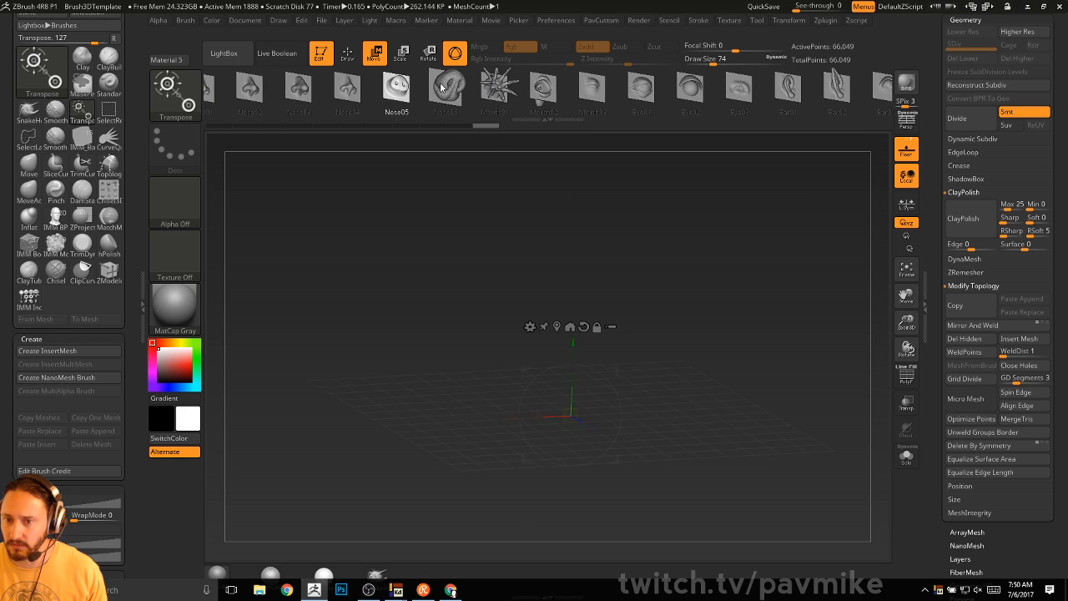
{"action": "left_click_drag", "start_coordinate": [398, 89], "coordinate": [428, 89]}
{"action": "left_click_drag", "start_coordinate": [941, 344], "coordinate": [946, 249]}
- Centre the nose mesh, return to Draw mode and set the Standard brush to size 37
{"action": "left_click", "coordinate": [974, 251]}
{"action": "key", "text": "q"}
{"action": "mouse_move", "coordinate": [766, 322]}
{"action": "left_mouse_down"}
{"action": "mouse_move", "coordinate": [702, 292]}
{"action": "mouse_move", "coordinate": [801, 331]}
{"action": "mouse_move", "coordinate": [733, 344]}
{"action": "mouse_move", "coordinate": [749, 344]}
{"action": "mouse_move", "coordinate": [777, 304]}
{"action": "mouse_move", "coordinate": [785, 323]}
{"action": "left_mouse_up"}
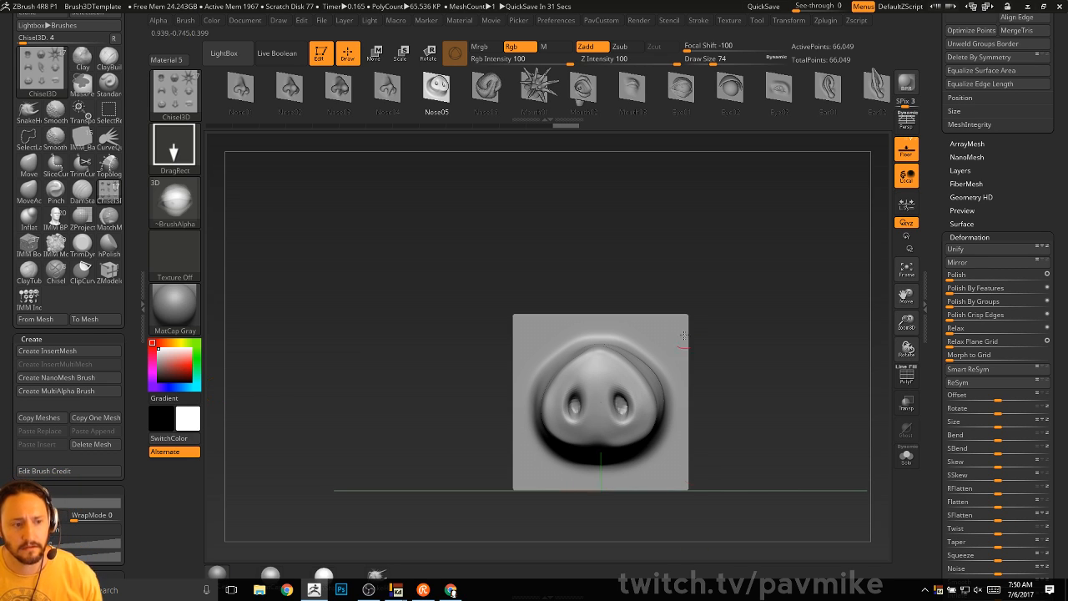
{"action": "left_click_drag", "start_coordinate": [796, 270], "coordinate": [868, 307], "text": "alt"}
{"action": "key", "text": "b"}
{"action": "key", "text": "s"}
{"action": "key", "text": "t"}
{"action": "key", "text": "s"}
- Sculpt test strokes and ridges down the left and right sides of the snout
{"action": "left_click_drag", "start_coordinate": [625, 368], "coordinate": [616, 368]}
{"action": "left_click_drag", "start_coordinate": [616, 322], "coordinate": [635, 349]}
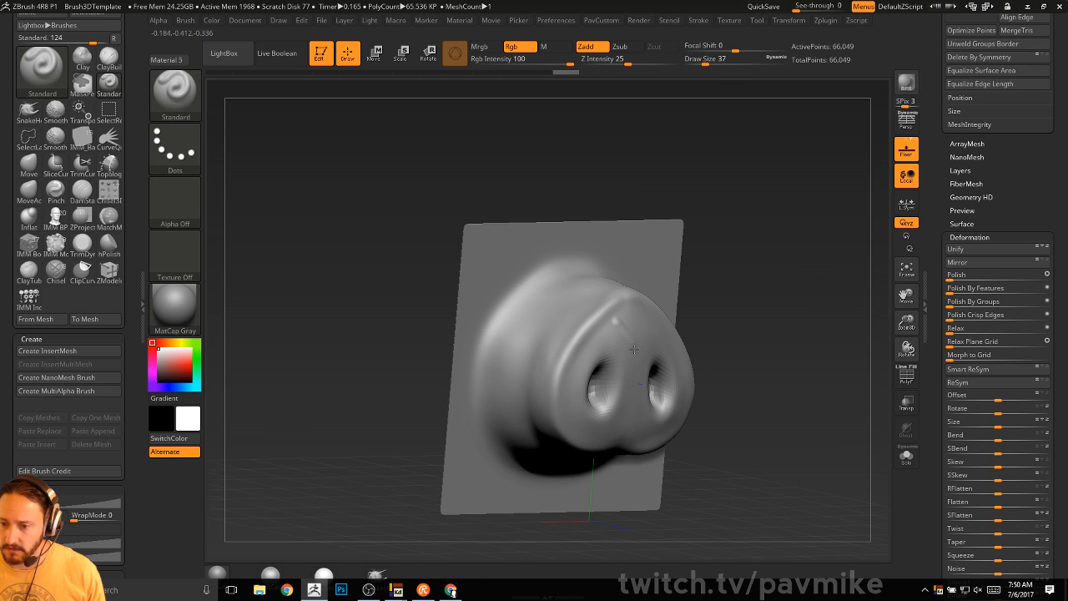
{"action": "left_click_drag", "start_coordinate": [748, 248], "coordinate": [720, 267]}
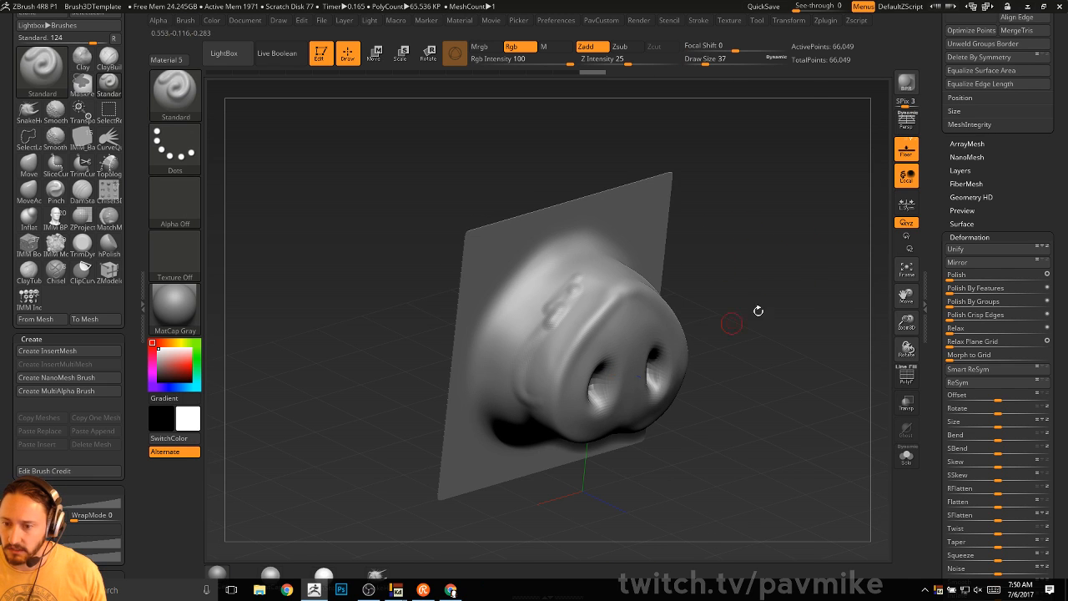
{"action": "key", "text": "grave"}
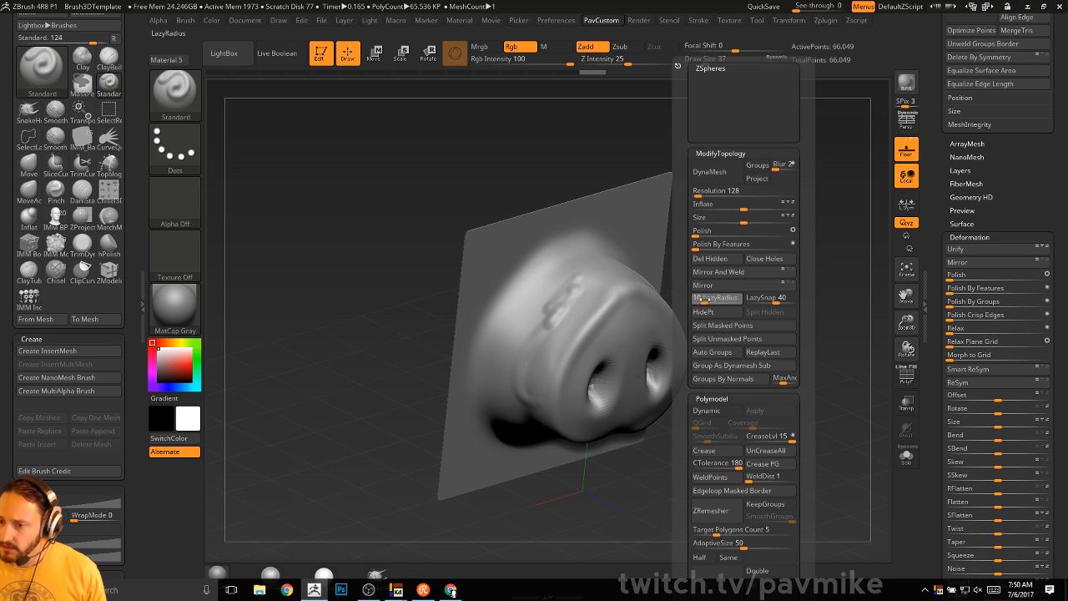
{"action": "key", "text": "f"}
{"action": "left_click_drag", "start_coordinate": [515, 272], "coordinate": [510, 445]}
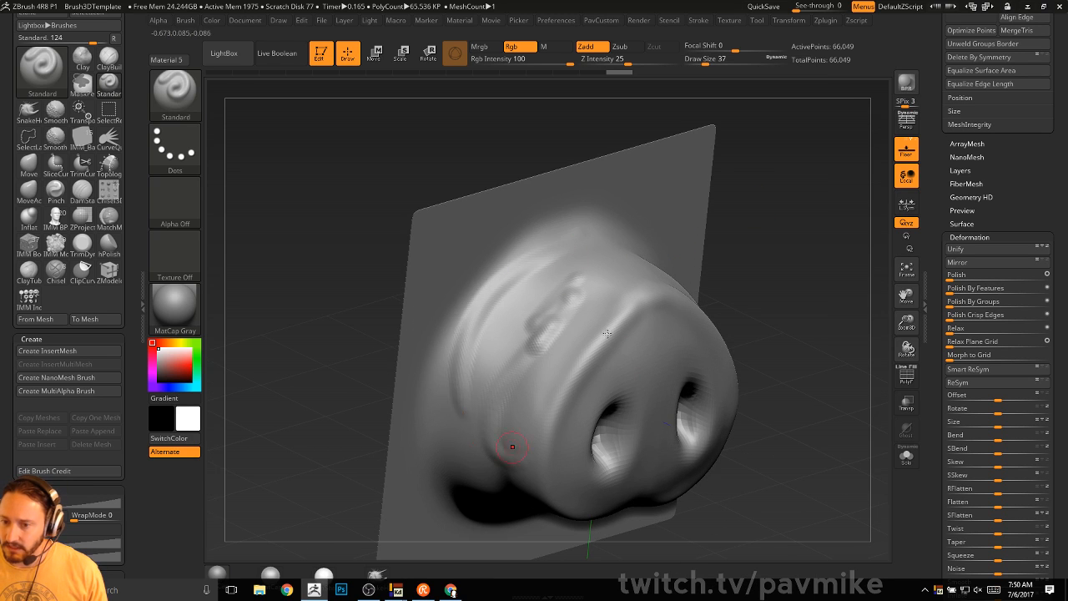
{"action": "right_click_drag", "start_coordinate": [751, 242], "coordinate": [684, 211]}
{"action": "mouse_move", "coordinate": [626, 191]}
{"action": "left_mouse_down"}
{"action": "mouse_move", "coordinate": [631, 217]}
{"action": "mouse_move", "coordinate": [742, 386]}
{"action": "left_mouse_up"}
{"action": "right_click_drag", "start_coordinate": [742, 387], "coordinate": [684, 208]}
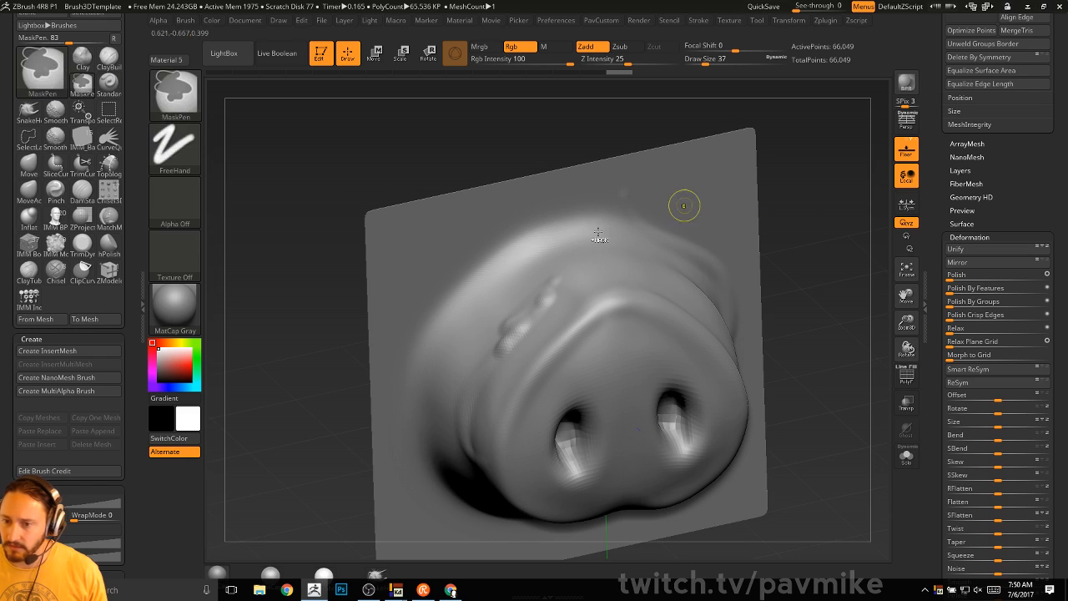
- Try rim strokes and a size-97 sweep, undo them all, and leave the brush at size 54
{"action": "key", "text": "ctrl"}
{"action": "mouse_move", "coordinate": [536, 249]}
{"action": "left_mouse_down"}
{"action": "mouse_move", "coordinate": [422, 383]}
{"action": "mouse_move", "coordinate": [476, 289]}
{"action": "mouse_move", "coordinate": [417, 376]}
{"action": "left_mouse_up"}
{"action": "key", "text": "ctrl+z"}
{"action": "mouse_move", "coordinate": [578, 242]}
{"action": "left_mouse_down"}
{"action": "mouse_move", "coordinate": [488, 299]}
{"action": "mouse_move", "coordinate": [421, 410]}
{"action": "left_mouse_up"}
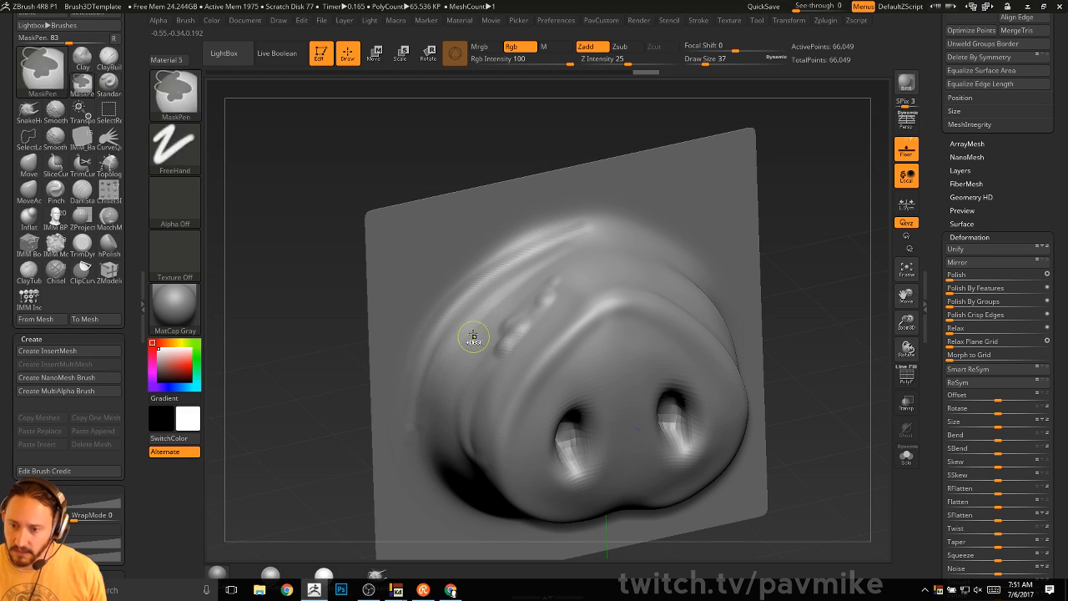
{"action": "key", "text": "ctrl+z"}
{"action": "key", "text": "]"}
{"action": "key", "text": "]"}
{"action": "key", "text": "]"}
{"action": "key", "text": "]"}
{"action": "key", "text": "]"}
{"action": "key", "text": "]"}
{"action": "mouse_move", "coordinate": [523, 279]}
{"action": "left_mouse_down"}
{"action": "mouse_move", "coordinate": [425, 459]}
{"action": "mouse_move", "coordinate": [534, 282]}
{"action": "mouse_move", "coordinate": [432, 461]}
{"action": "left_mouse_up"}
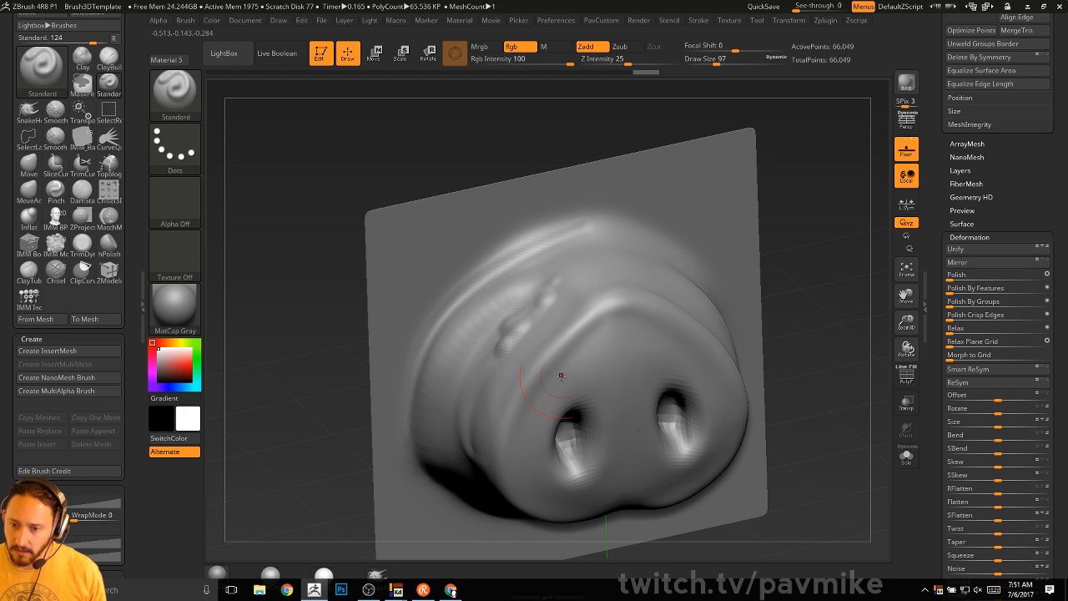
{"action": "key", "text": "ctrl+z"}
{"action": "key", "text": "["}
{"action": "key", "text": "["}
{"action": "key", "text": "["}
{"action": "key", "text": "["}
{"action": "key", "text": "ctrl+z"}
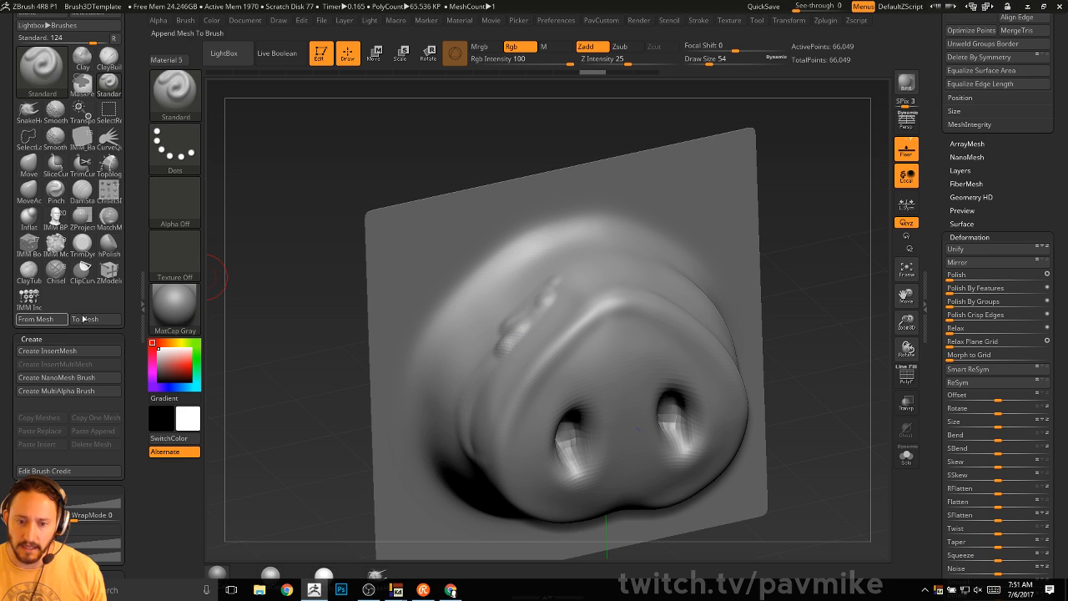
- Dock the Brush palette in the side tray and expand its Sampling settings
{"action": "left_click_drag", "start_coordinate": [130, 290], "coordinate": [130, 320]}
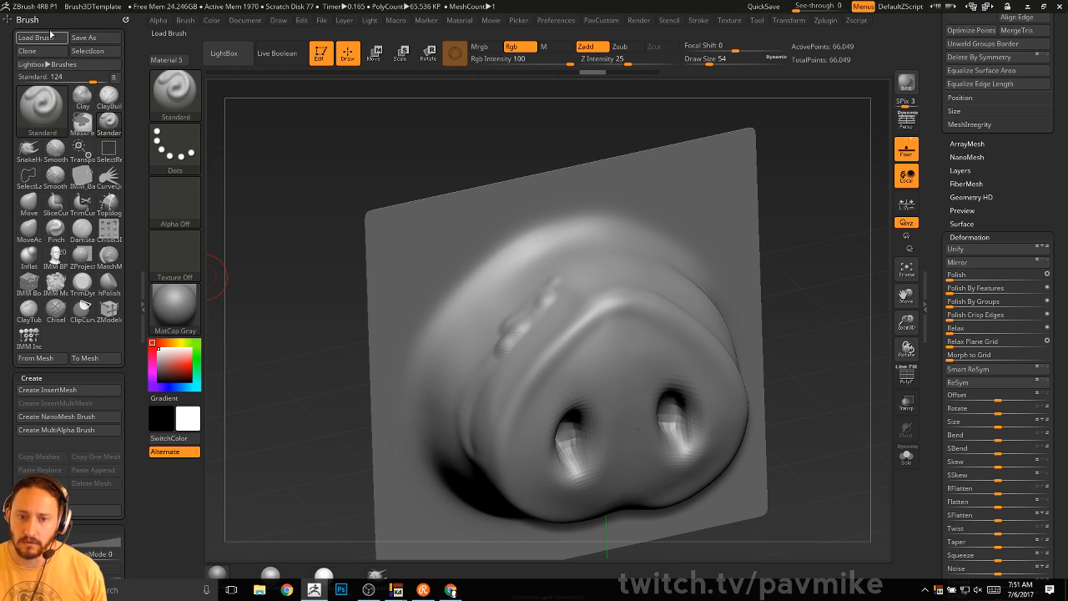
{"action": "left_click", "coordinate": [127, 19]}
{"action": "left_click", "coordinate": [185, 20]}
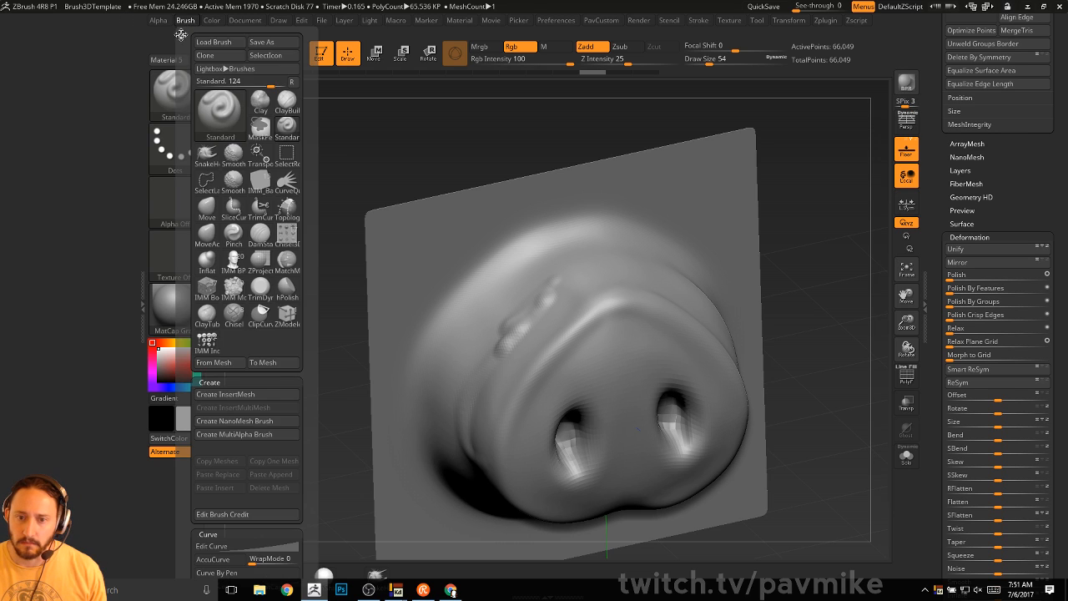
{"action": "left_click", "coordinate": [181, 34]}
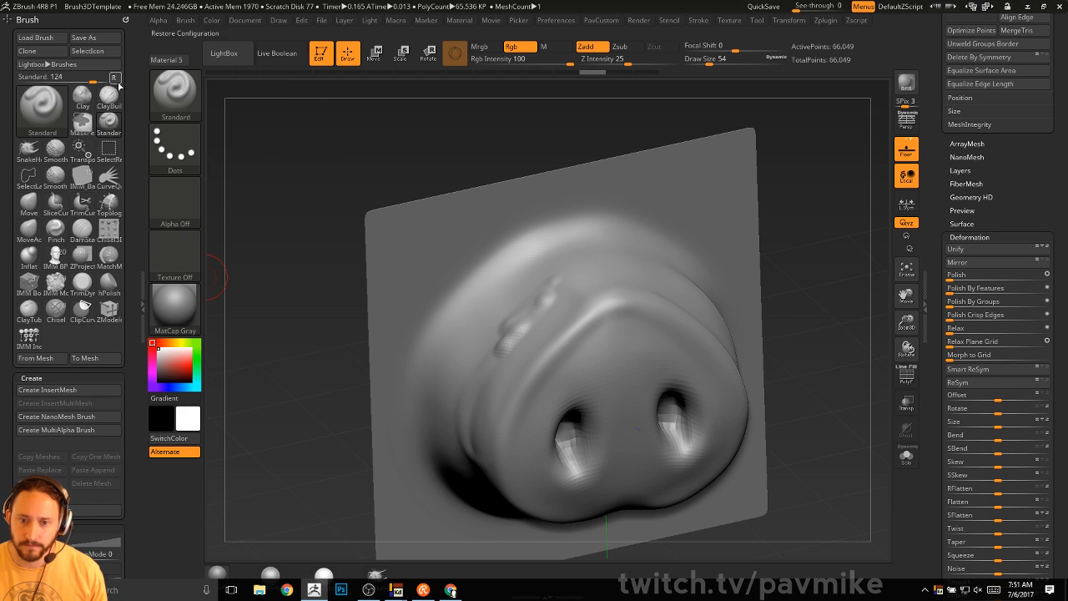
{"action": "left_click", "coordinate": [55, 148]}
{"action": "left_click", "coordinate": [74, 325]}
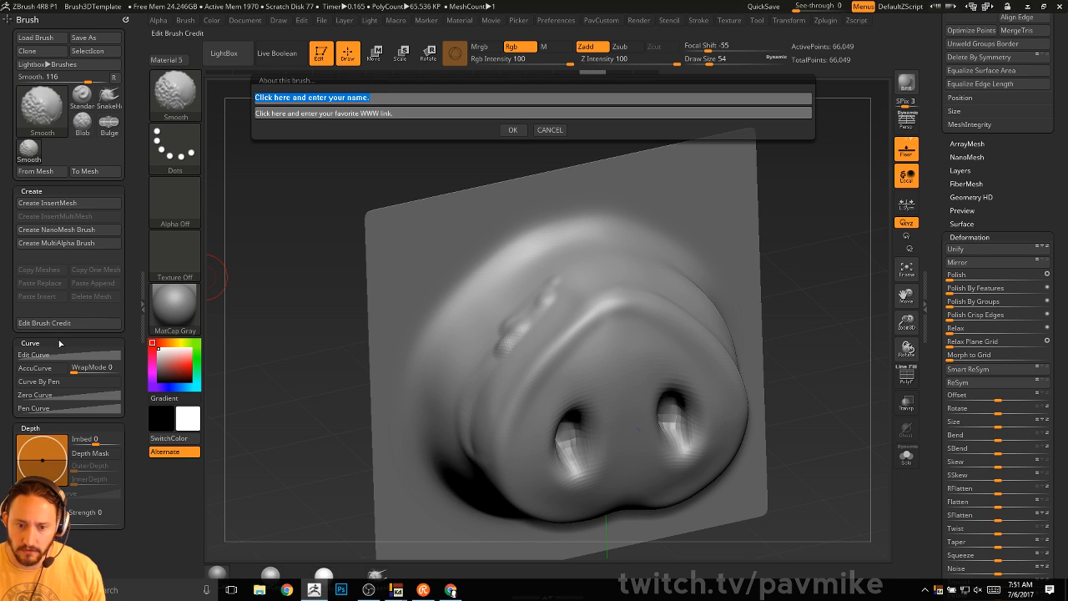
{"action": "left_click", "coordinate": [546, 131]}
{"action": "left_click", "coordinate": [50, 341]}
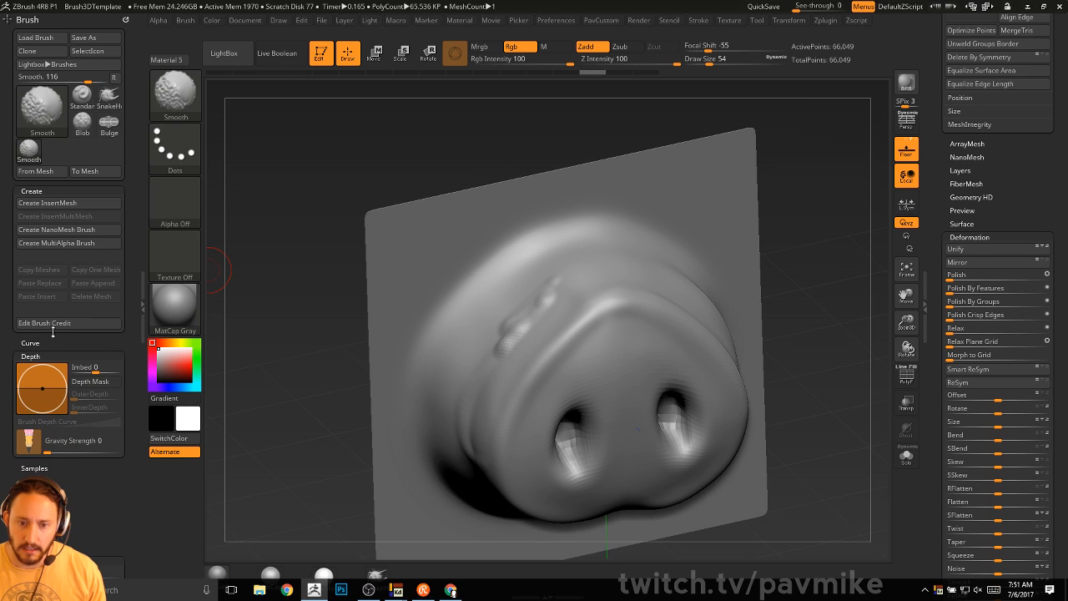
{"action": "left_click", "coordinate": [42, 191]}
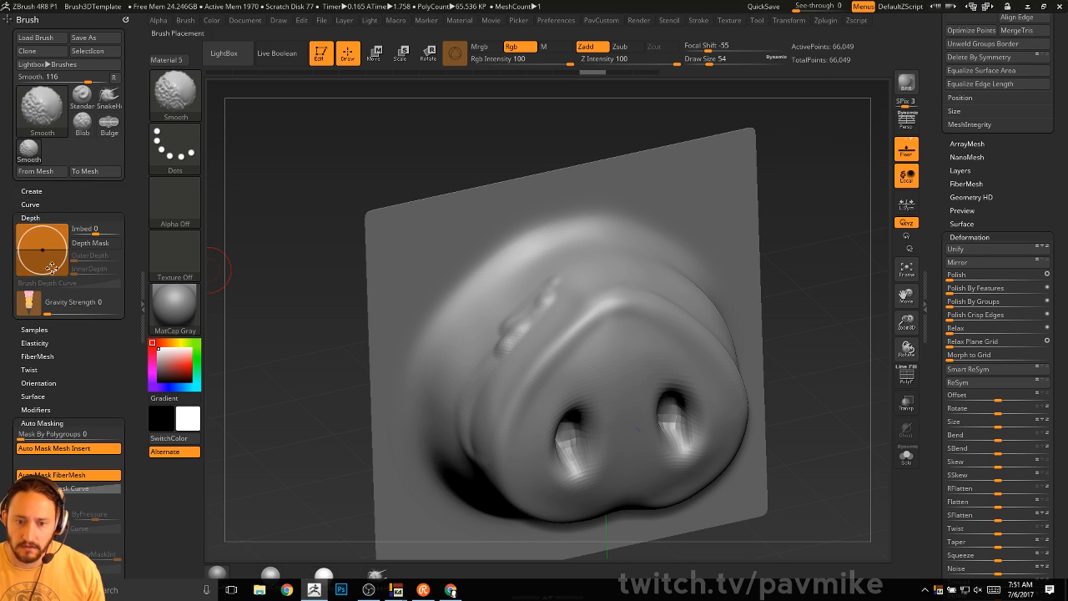
{"action": "left_click", "coordinate": [42, 217]}
{"action": "left_click", "coordinate": [37, 232]}
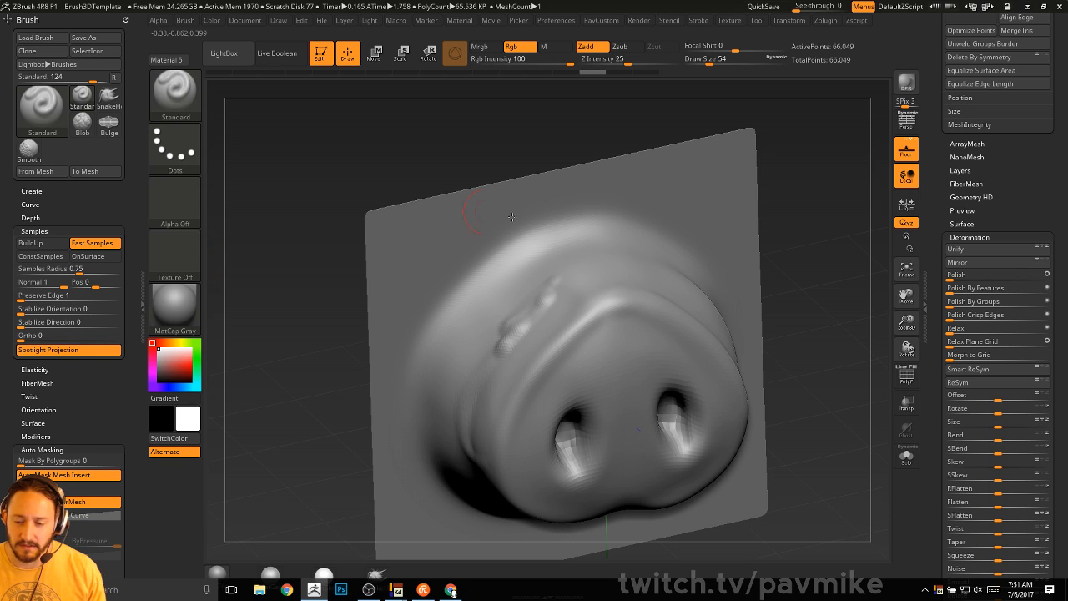
- Test a raised stroke and an insert-mesh brush made from the snout on the plane
{"action": "mouse_move", "coordinate": [571, 200]}
{"action": "left_mouse_down"}
{"action": "mouse_move", "coordinate": [453, 265]}
{"action": "mouse_move", "coordinate": [408, 398]}
{"action": "mouse_move", "coordinate": [454, 277]}
{"action": "mouse_move", "coordinate": [582, 201]}
{"action": "mouse_move", "coordinate": [491, 257]}
{"action": "mouse_move", "coordinate": [414, 401]}
{"action": "left_mouse_up"}
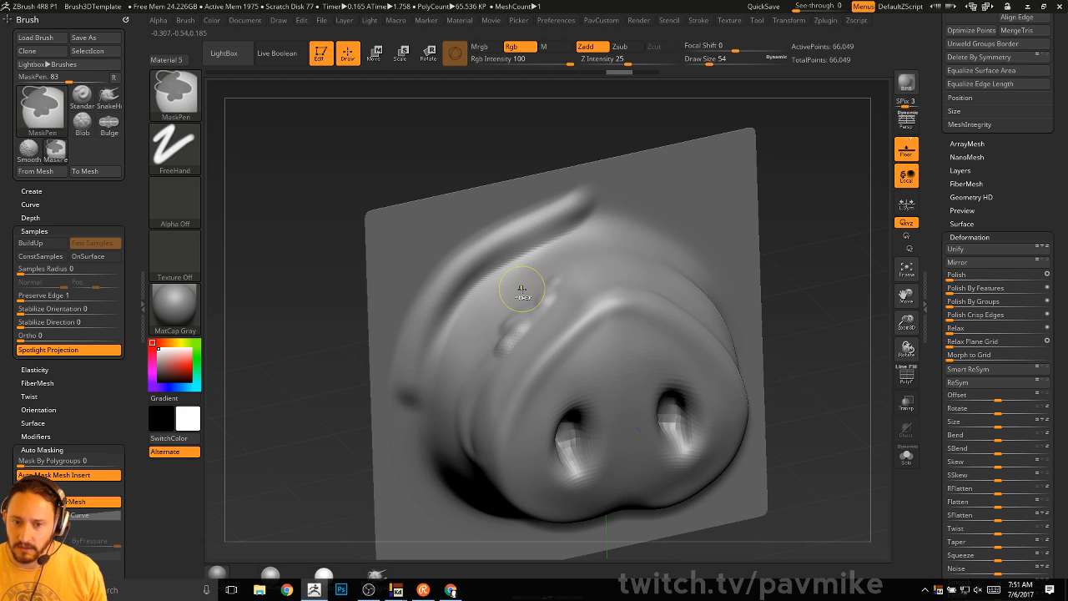
{"action": "key", "text": "b"}
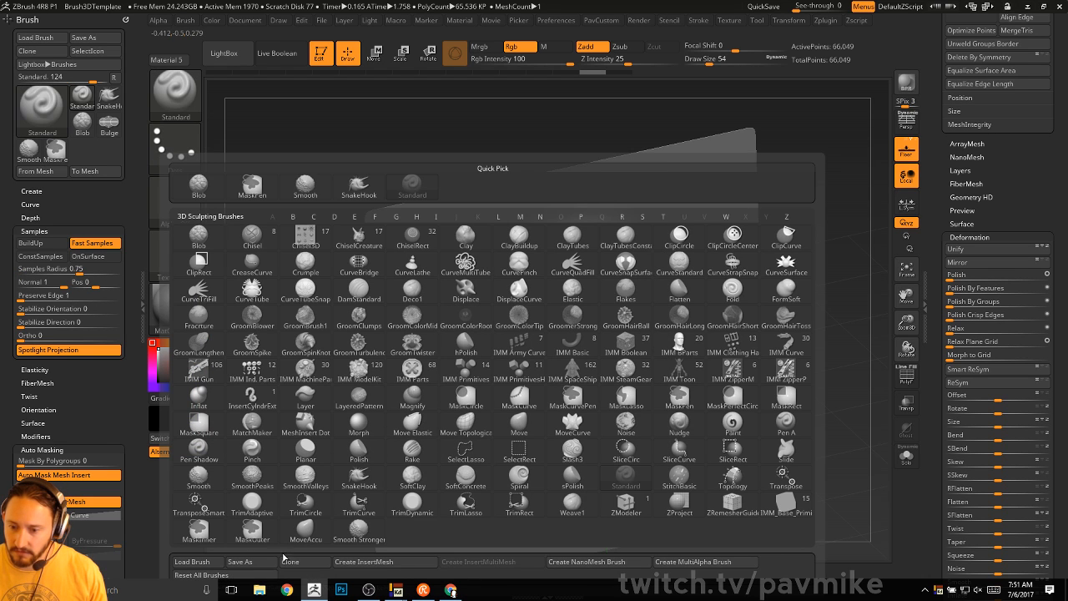
{"action": "left_click", "coordinate": [353, 560]}
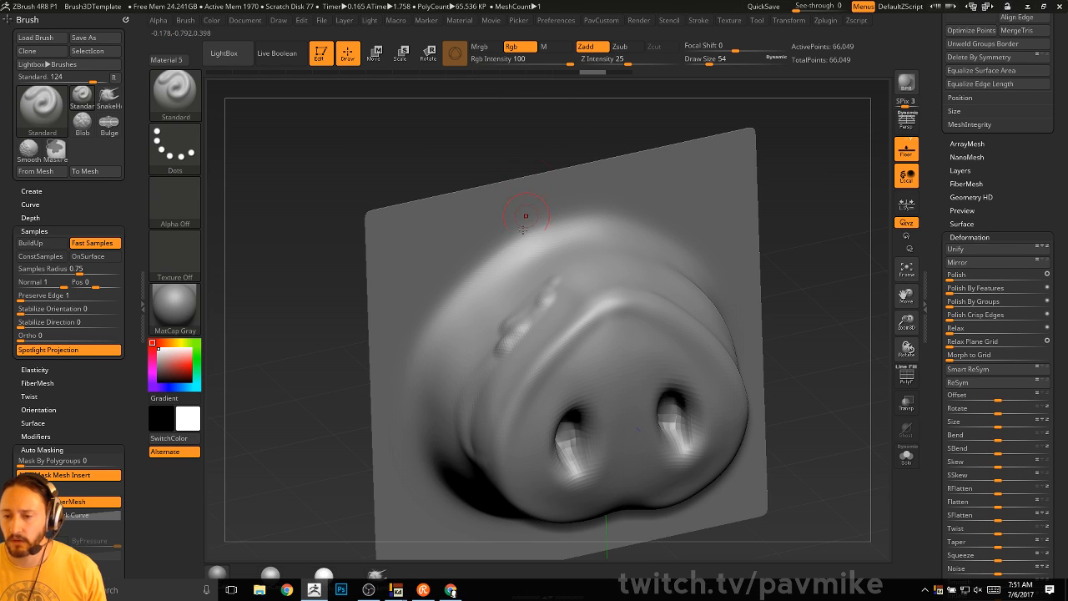
{"action": "left_click_drag", "start_coordinate": [410, 398], "coordinate": [417, 456]}
{"action": "key", "text": "grave"}
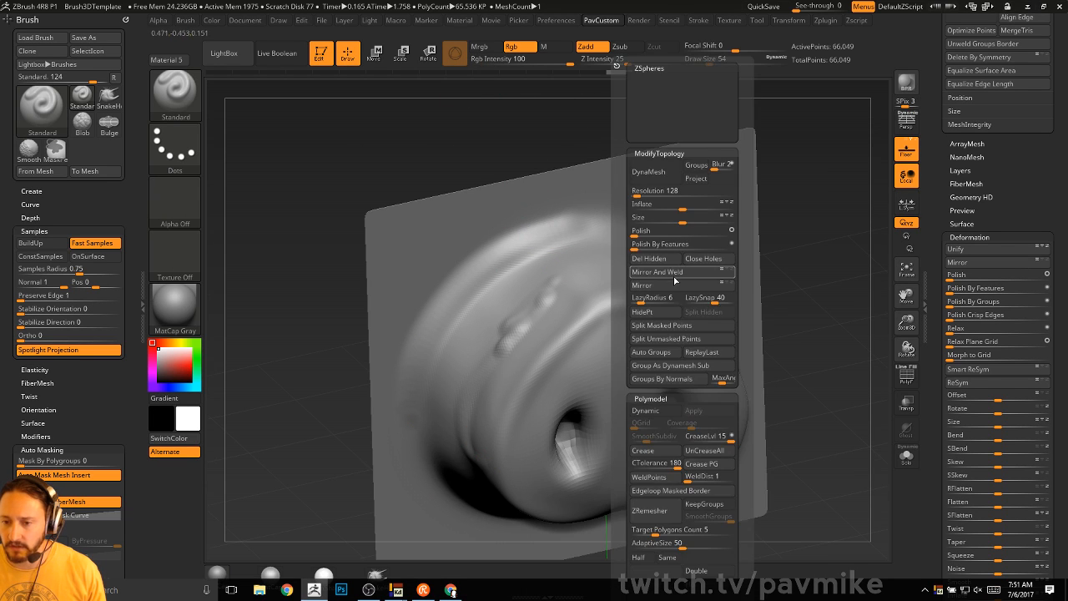
{"action": "key", "text": "comma"}
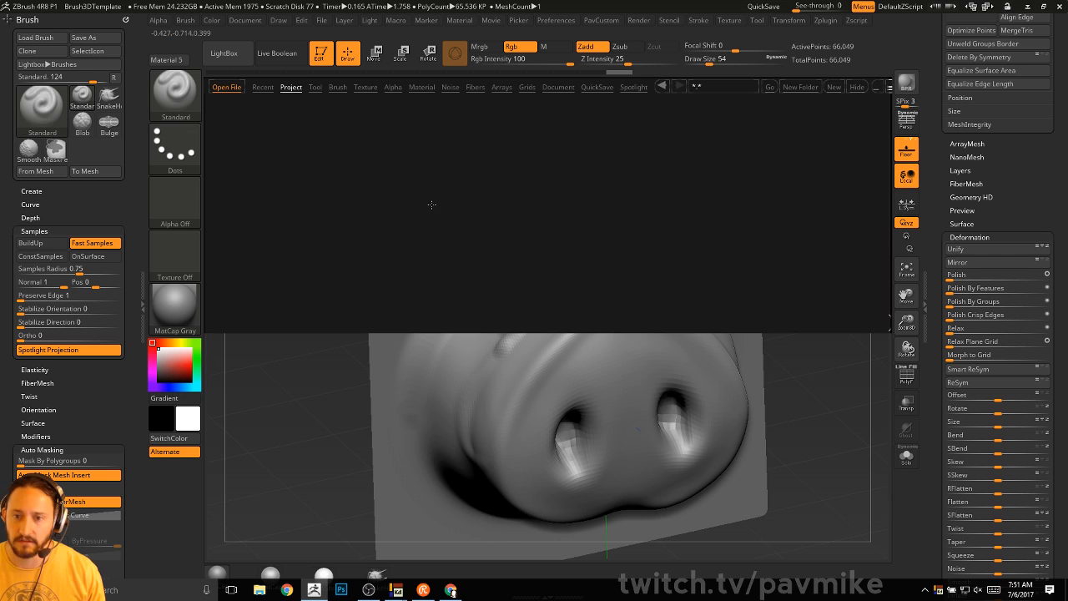
{"action": "left_click", "coordinate": [290, 87]}
{"action": "left_click", "coordinate": [223, 52]}
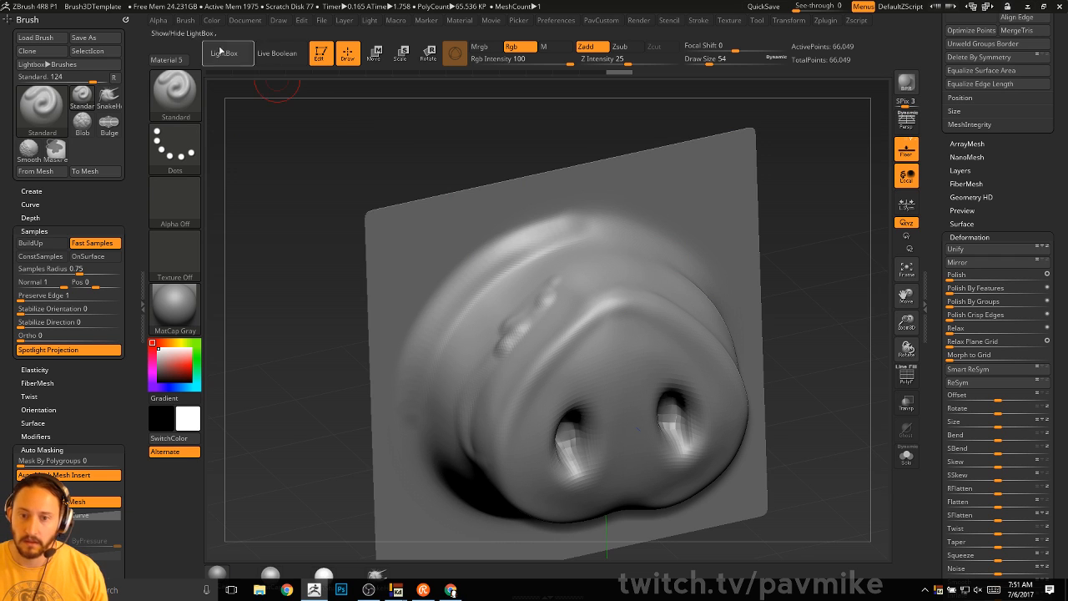
- Start saving the brush as a preset and browse to ZStartup's BrushPresets folder
{"action": "left_click", "coordinate": [185, 20]}
{"action": "left_click", "coordinate": [271, 49]}
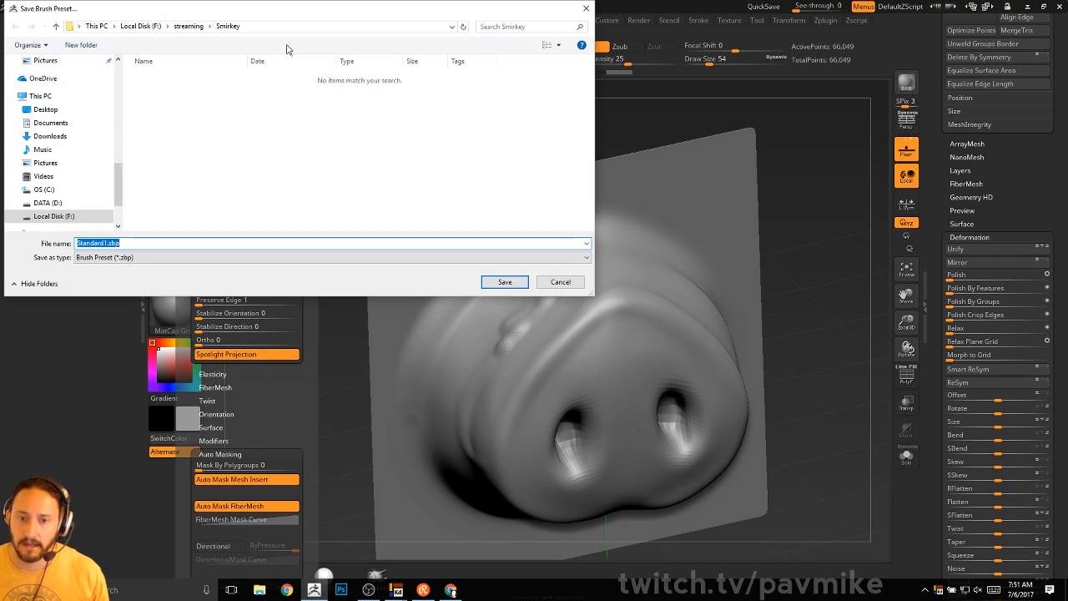
{"action": "scroll", "coordinate": [86, 148], "scroll_direction": "up", "scroll_amount": 3}
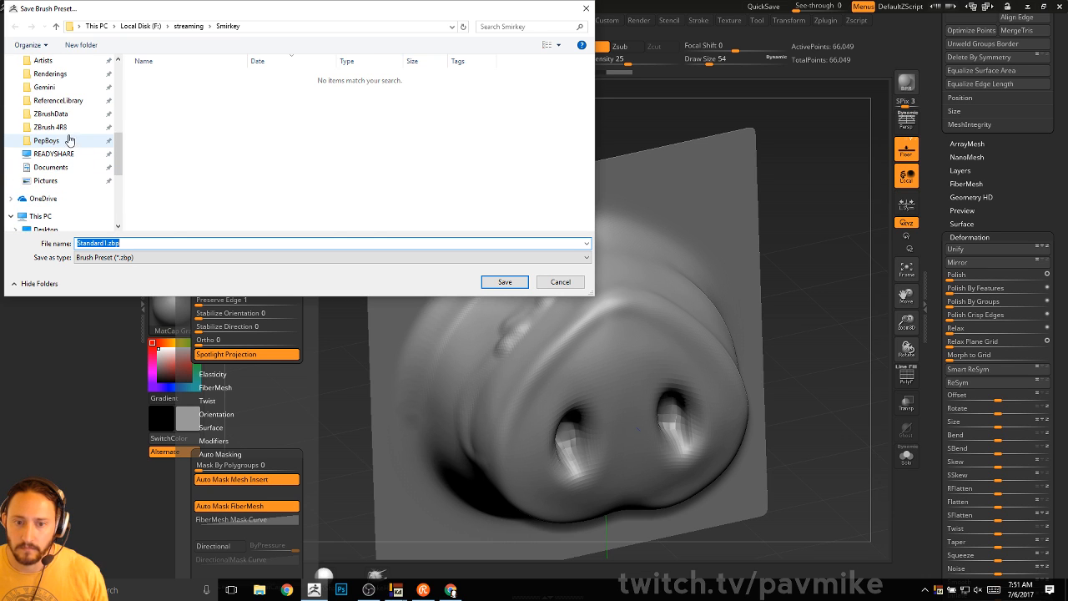
{"action": "left_click", "coordinate": [50, 126]}
{"action": "scroll", "coordinate": [231, 117], "scroll_direction": "down", "scroll_amount": 3}
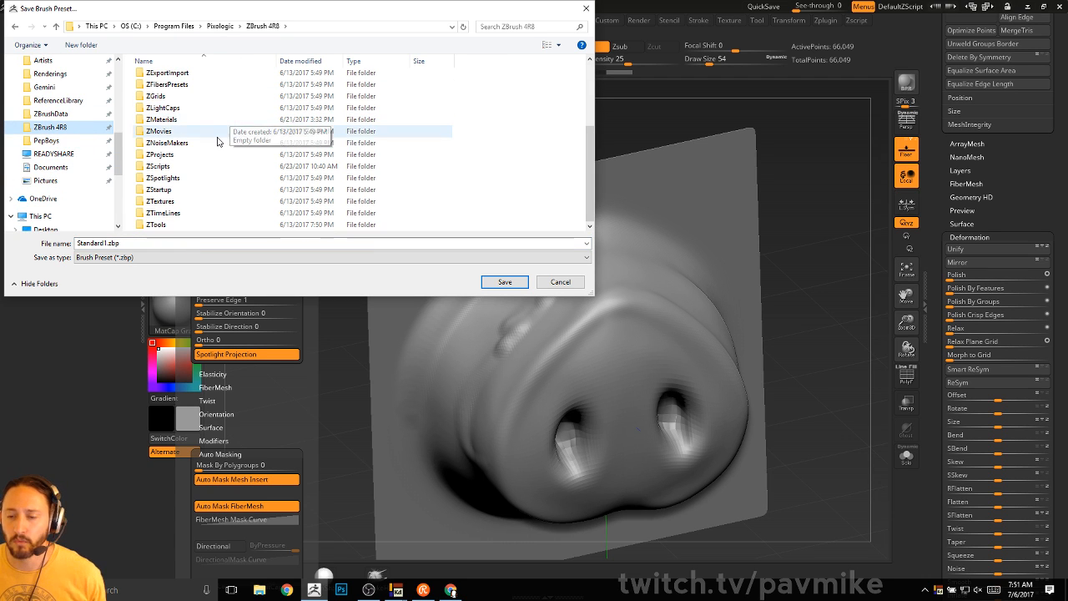
{"action": "double_click", "coordinate": [201, 191]}
{"action": "double_click", "coordinate": [197, 89]}
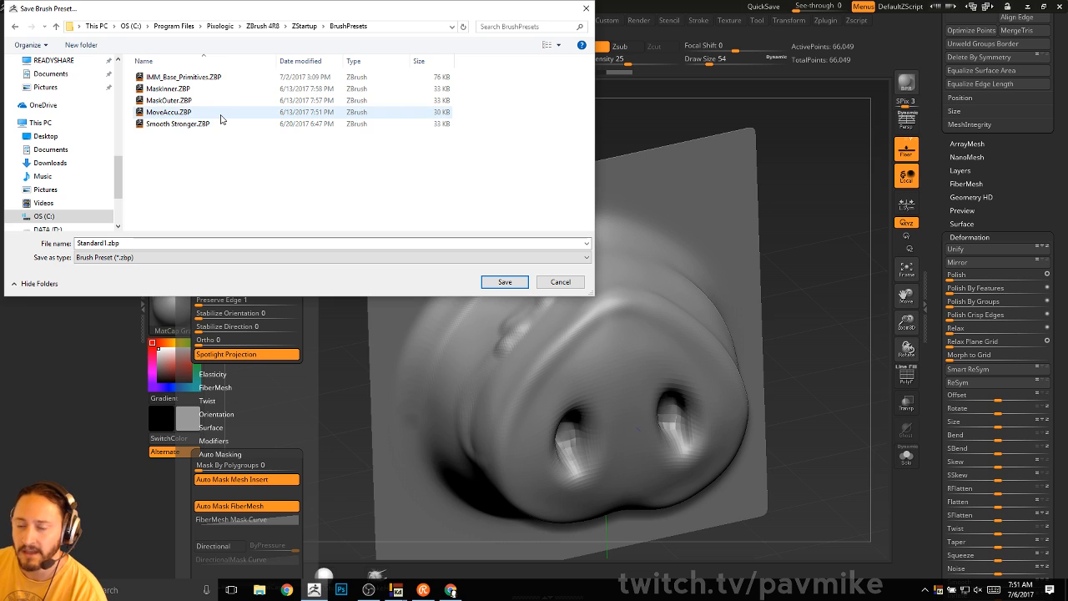
- Switch the save location to the BrushPresets folder inside ZData instead
{"action": "left_click", "coordinate": [272, 26]}
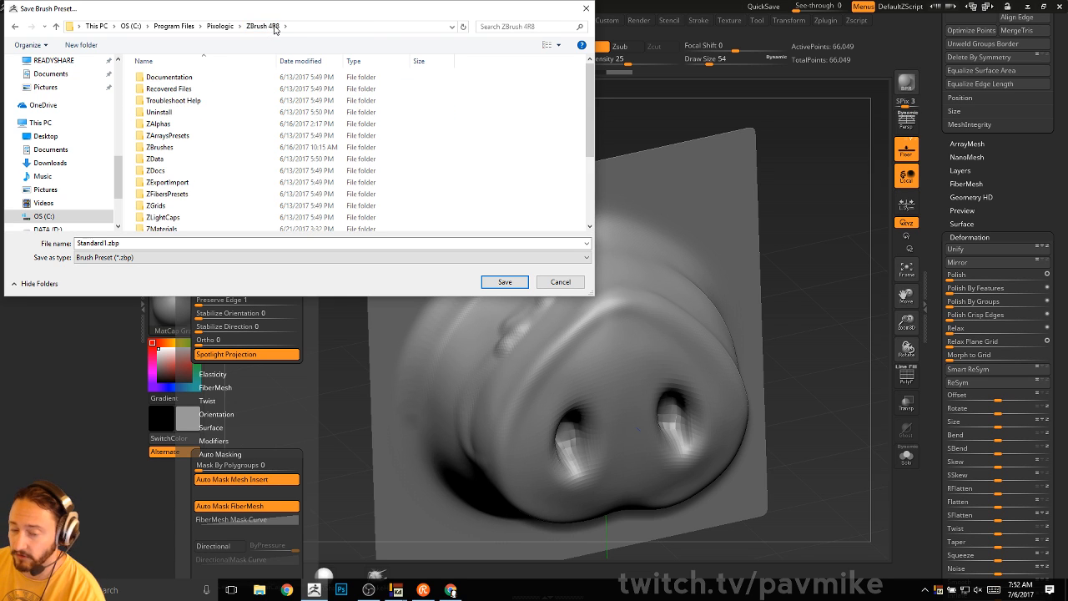
{"action": "double_click", "coordinate": [219, 159]}
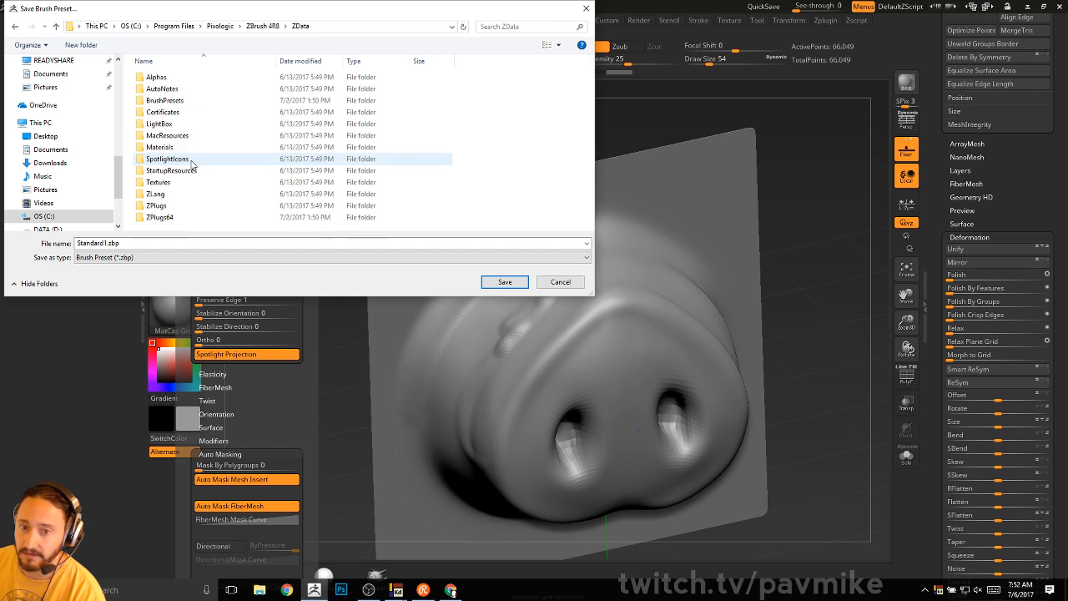
{"action": "left_click", "coordinate": [191, 101]}
{"action": "double_click", "coordinate": [191, 102]}
{"action": "scroll", "coordinate": [190, 104], "scroll_direction": "down", "scroll_amount": 20}
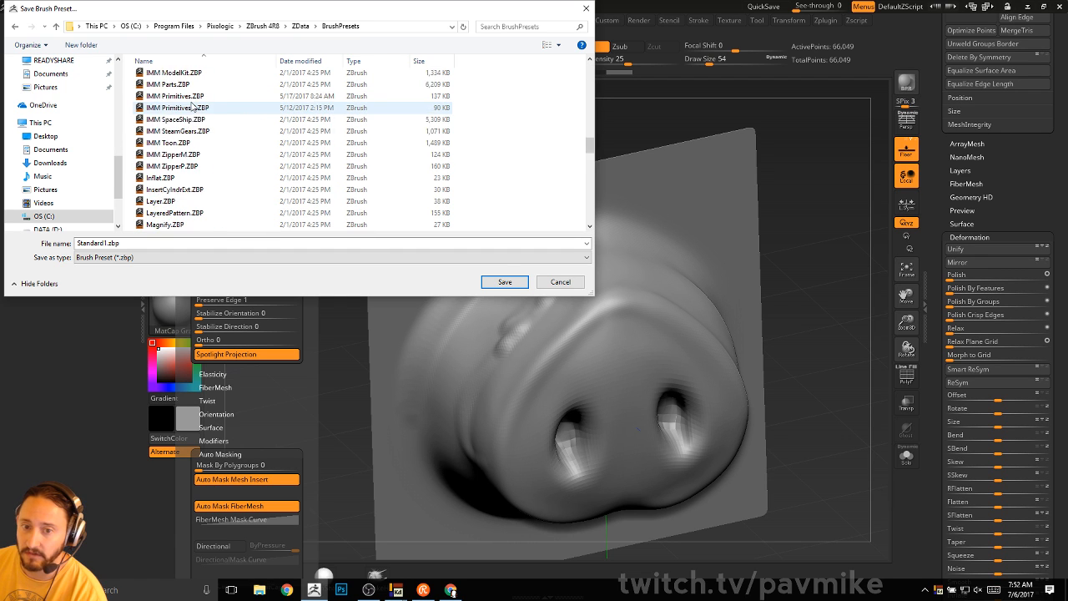
{"action": "scroll", "coordinate": [191, 106], "scroll_direction": "up", "scroll_amount": 20}
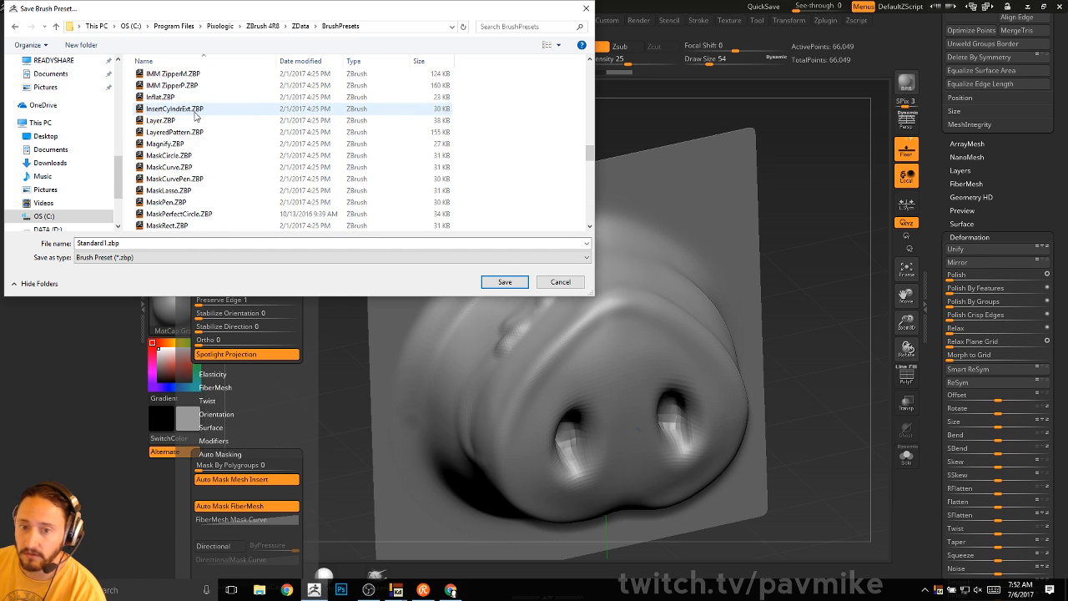
{"action": "scroll", "coordinate": [193, 117], "scroll_direction": "up", "scroll_amount": 6}
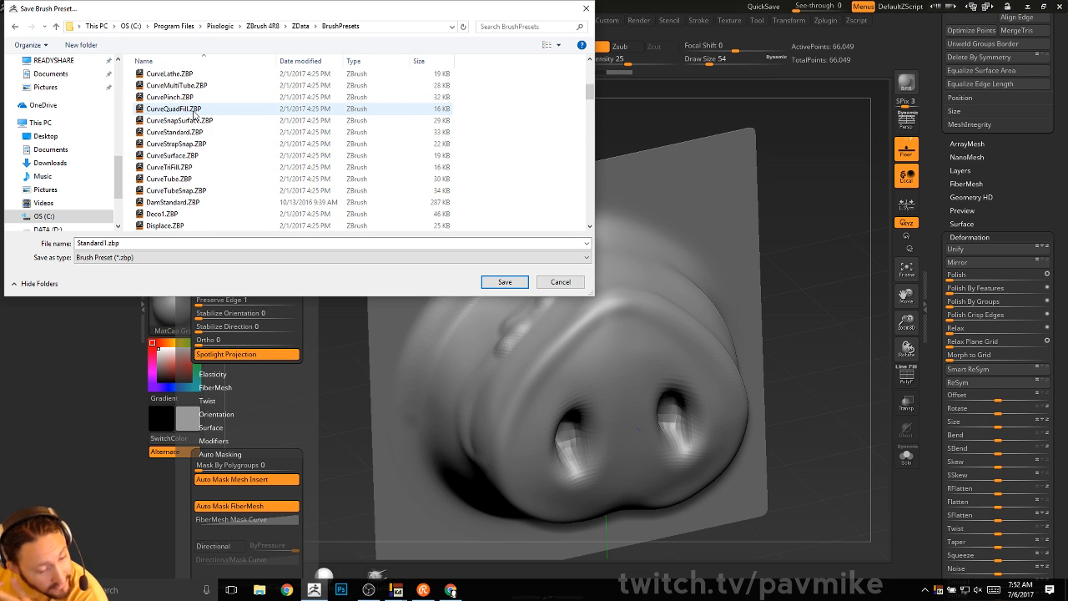
{"action": "scroll", "coordinate": [193, 114], "scroll_direction": "up", "scroll_amount": 8}
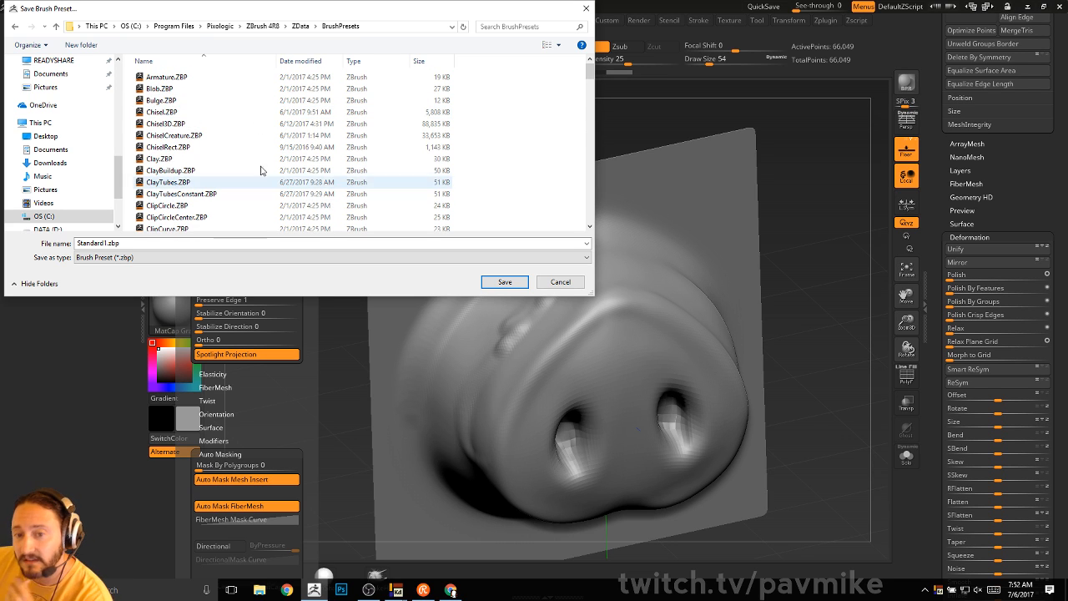
{"action": "scroll", "coordinate": [212, 171], "scroll_direction": "down", "scroll_amount": 15}
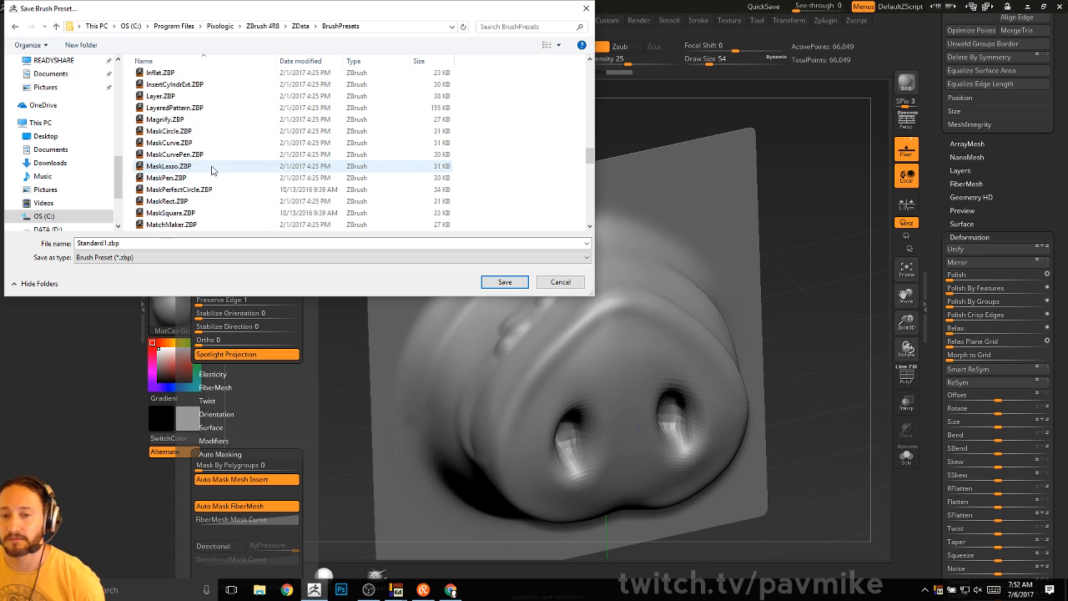
{"action": "scroll", "coordinate": [214, 171], "scroll_direction": "up", "scroll_amount": 8}
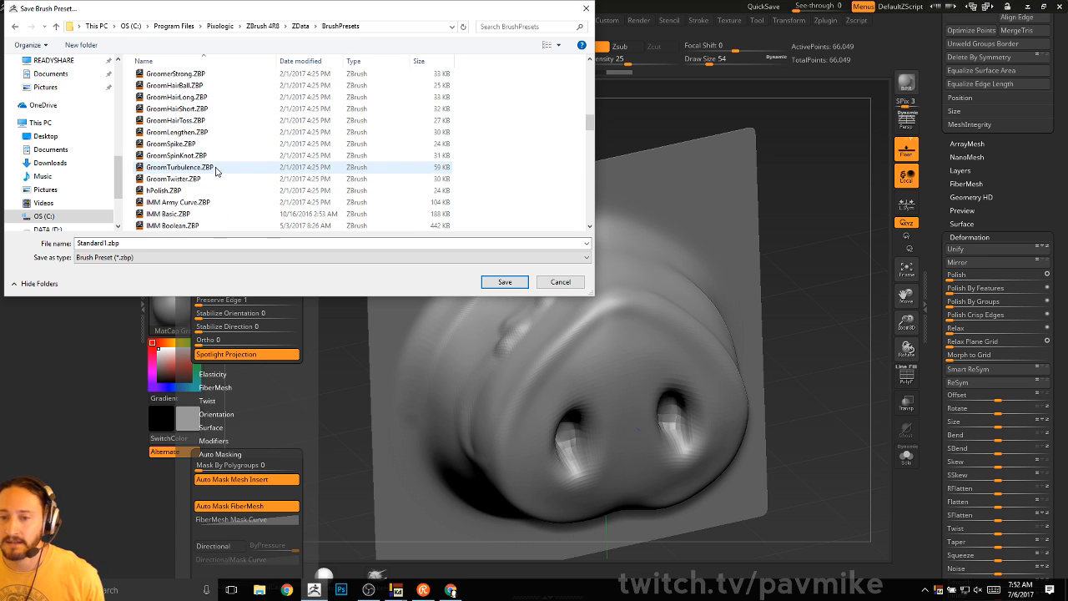
{"action": "scroll", "coordinate": [215, 166], "scroll_direction": "up", "scroll_amount": 10}
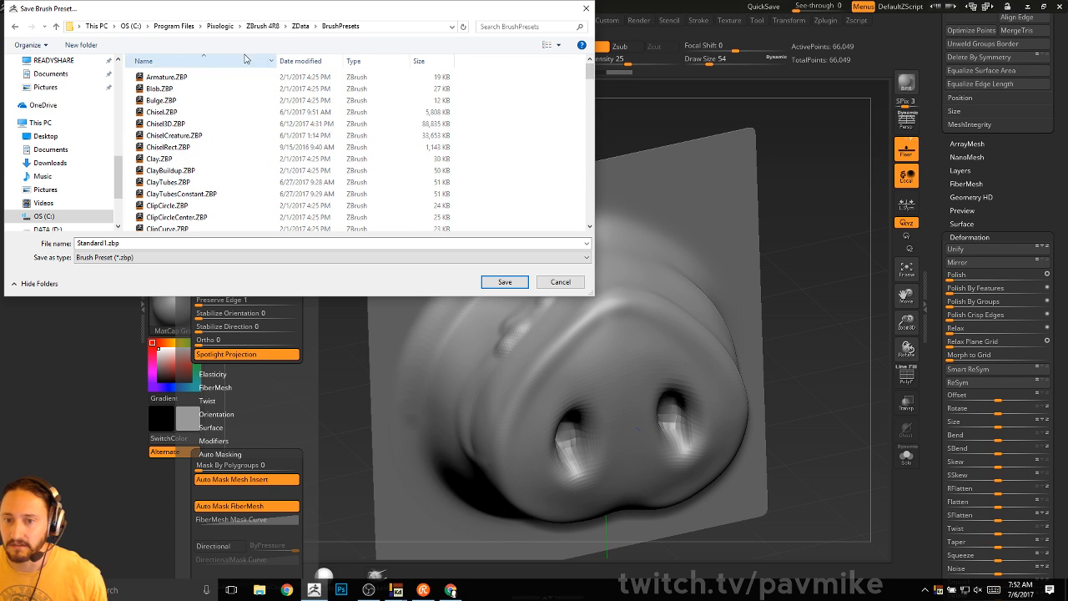
- Save the preset as Standard1.zbp in BrushPresets and orbit the snout to a side view
{"action": "left_click", "coordinate": [505, 281]}
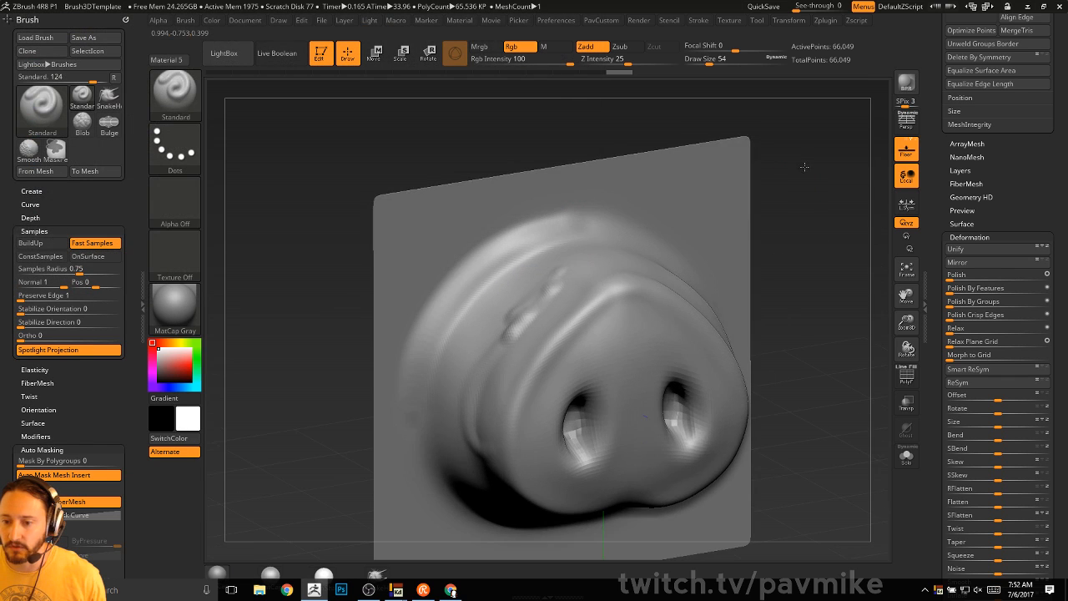
{"action": "mouse_move", "coordinate": [805, 167]}
{"action": "left_mouse_down"}
{"action": "mouse_move", "coordinate": [843, 185]}
{"action": "mouse_move", "coordinate": [770, 192]}
{"action": "left_mouse_up"}
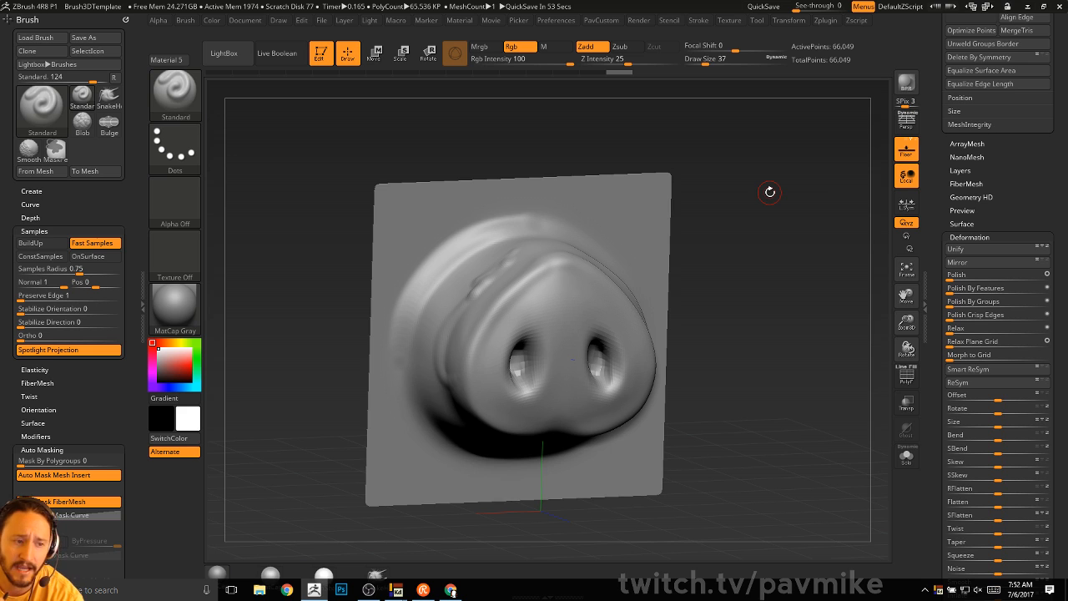
{"action": "mouse_move", "coordinate": [815, 279]}
{"action": "left_mouse_down"}
{"action": "mouse_move", "coordinate": [775, 296]}
{"action": "mouse_move", "coordinate": [812, 297]}
{"action": "left_mouse_up"}
- Toggle transparency and the PolyF wireframe while orbiting, then scroll to the Geometry settings
{"action": "left_click", "coordinate": [916, 394]}
{"action": "left_click", "coordinate": [916, 382]}
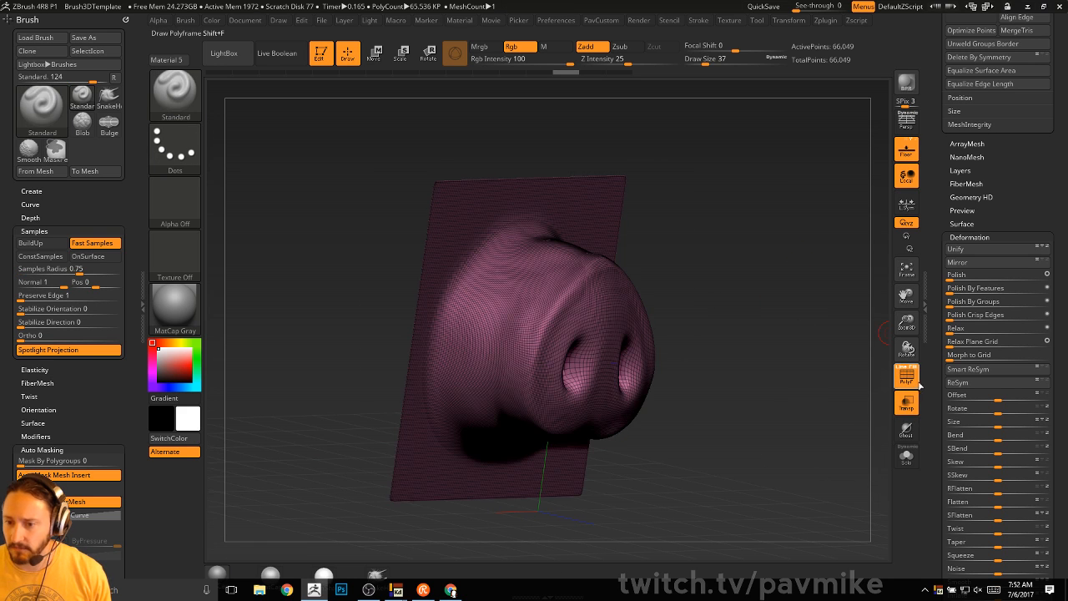
{"action": "left_click", "coordinate": [917, 382]}
{"action": "left_click_drag", "start_coordinate": [823, 369], "coordinate": [786, 355]}
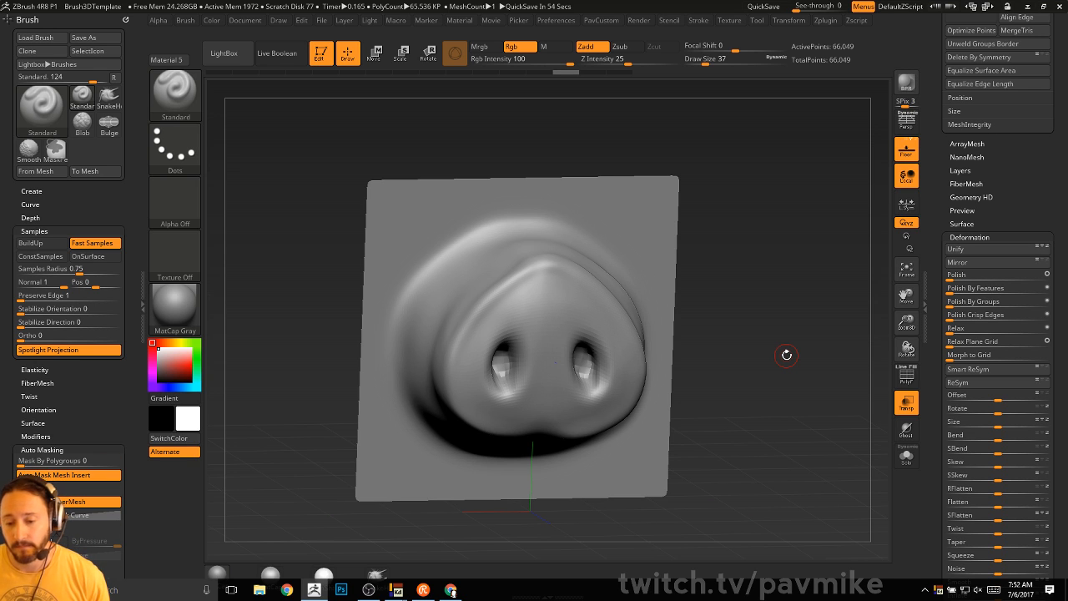
{"action": "left_click_drag", "start_coordinate": [747, 267], "coordinate": [770, 228]}
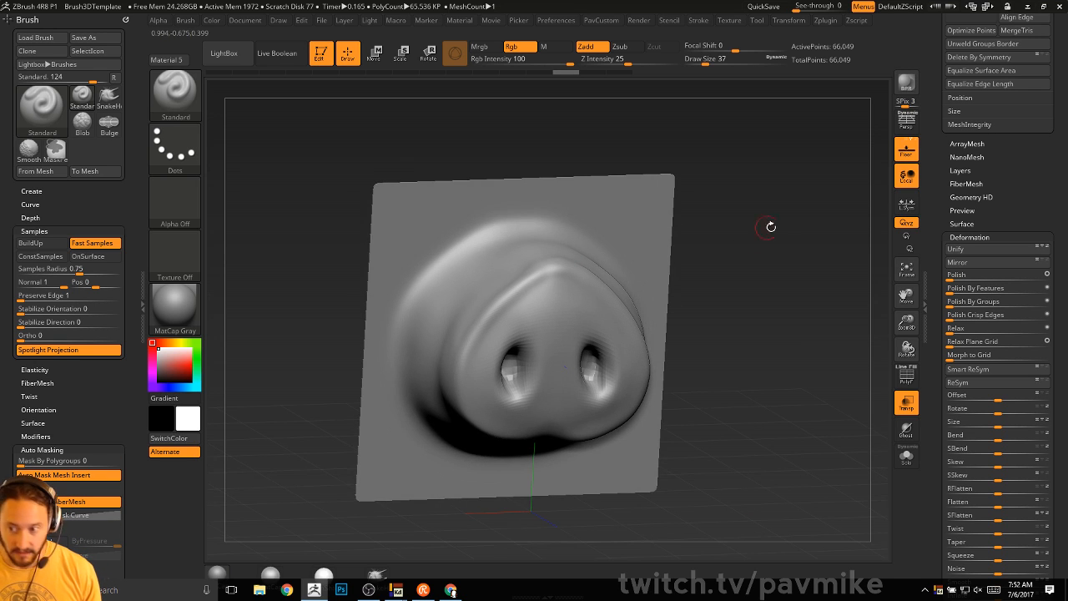
{"action": "left_click_drag", "start_coordinate": [938, 236], "coordinate": [939, 305]}
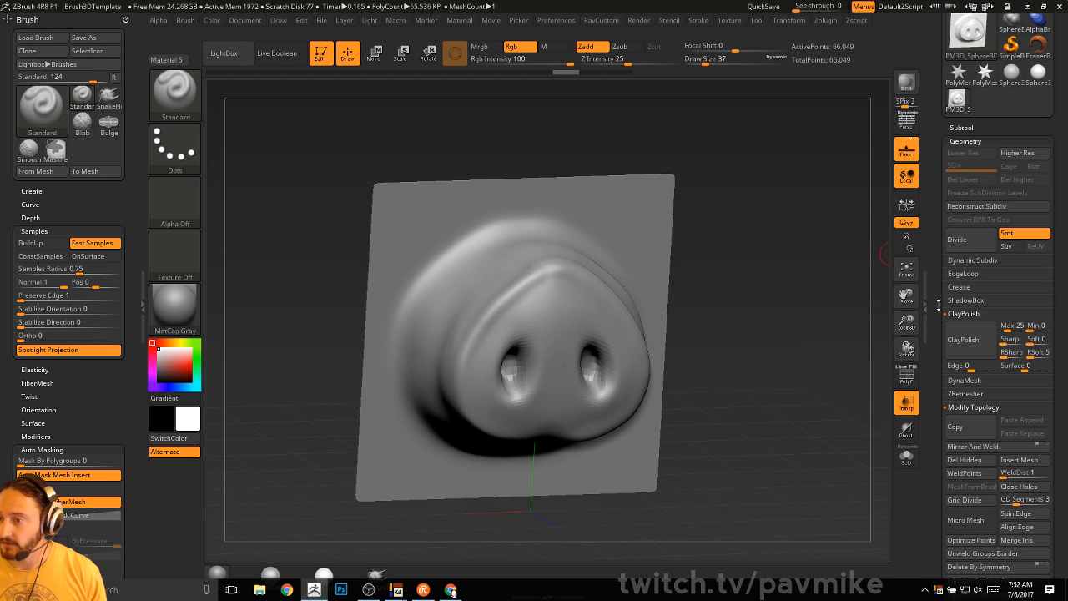
- Reconstruct two lower subdivision levels and delete the higher ones, down to 4,225 points
{"action": "left_click", "coordinate": [980, 208]}
{"action": "left_click", "coordinate": [981, 207]}
{"action": "left_click", "coordinate": [1016, 181]}
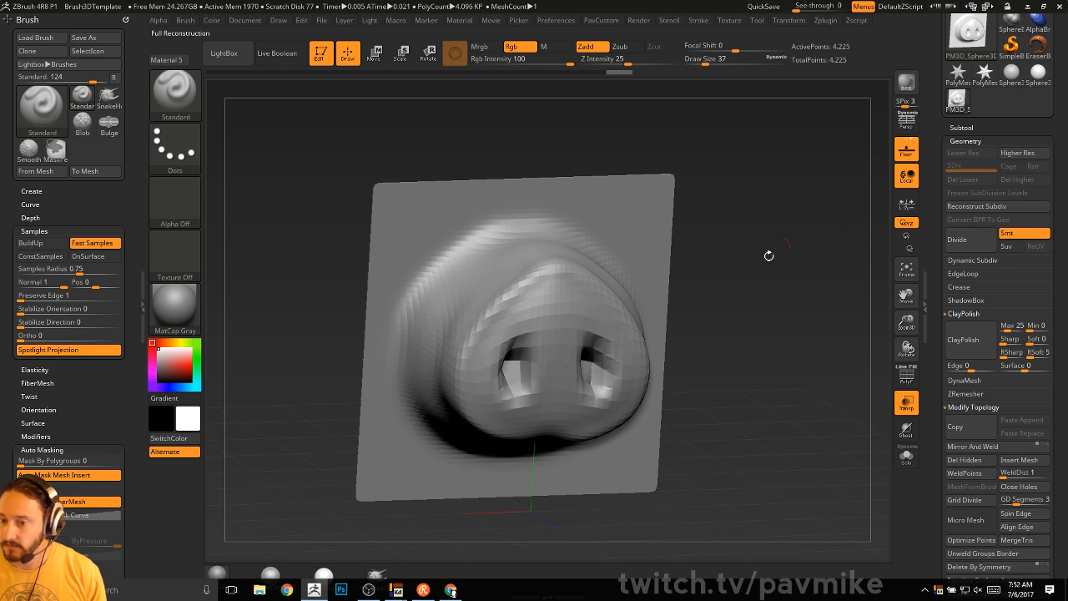
{"action": "left_click_drag", "start_coordinate": [778, 286], "coordinate": [766, 278], "text": "shift"}
- Switch to Chisel3D and test Nose06 inserts on the snout, undoing each one
{"action": "key", "text": "b"}
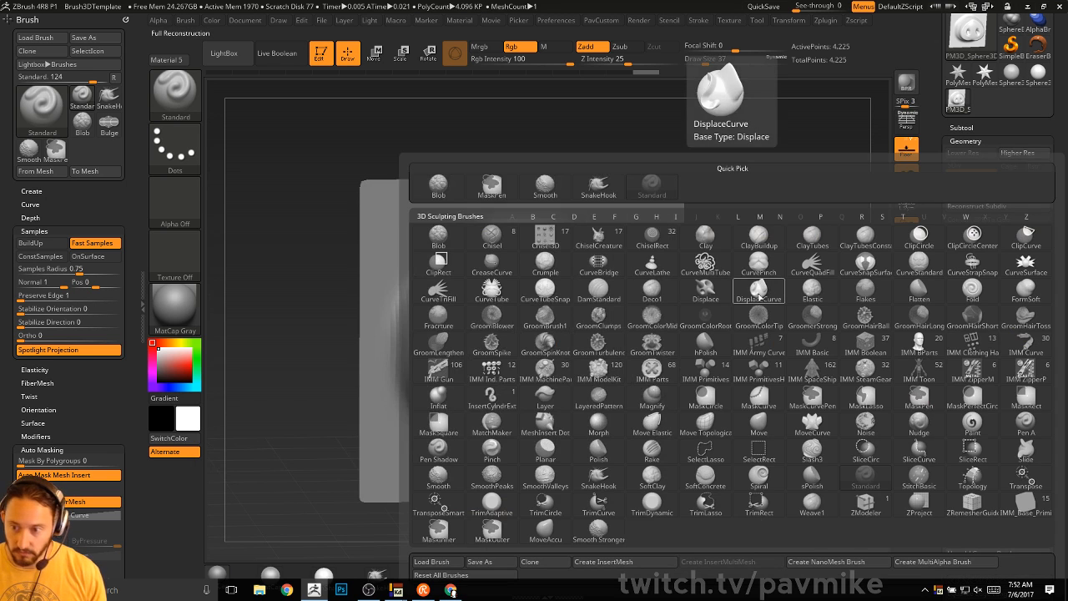
{"action": "left_click", "coordinate": [545, 238]}
{"action": "key", "text": "m"}
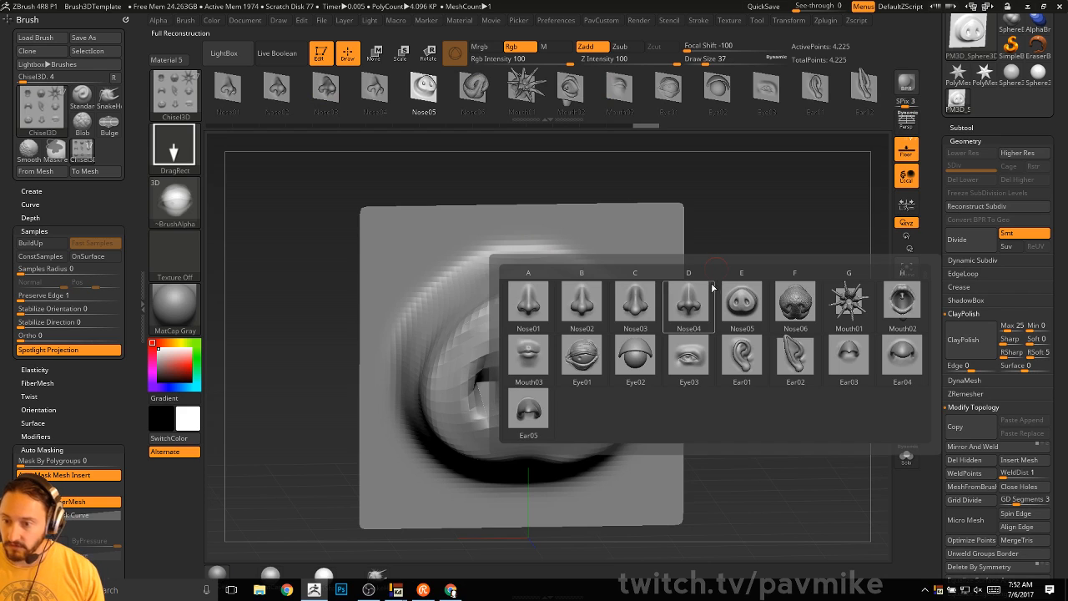
{"action": "left_click", "coordinate": [819, 303]}
{"action": "left_click_drag", "start_coordinate": [817, 303], "coordinate": [719, 274], "text": "alt"}
{"action": "left_click_drag", "start_coordinate": [559, 308], "coordinate": [716, 361]}
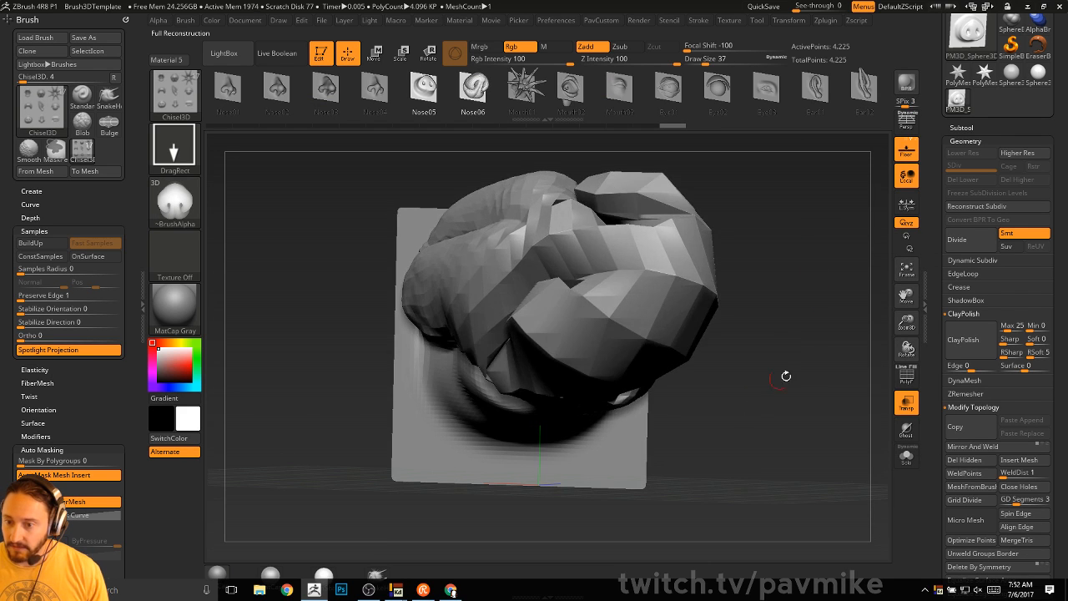
{"action": "mouse_move", "coordinate": [787, 374]}
{"action": "left_mouse_down", "text": "alt"}
{"action": "mouse_move", "coordinate": [808, 350]}
{"action": "mouse_move", "coordinate": [782, 345]}
{"action": "left_mouse_up", "text": "alt"}
{"action": "key", "text": "ctrl+z"}
{"action": "left_click_drag", "start_coordinate": [658, 269], "coordinate": [743, 311]}
{"action": "left_click_drag", "start_coordinate": [745, 311], "coordinate": [776, 308]}
{"action": "key", "text": "ctrl+z"}
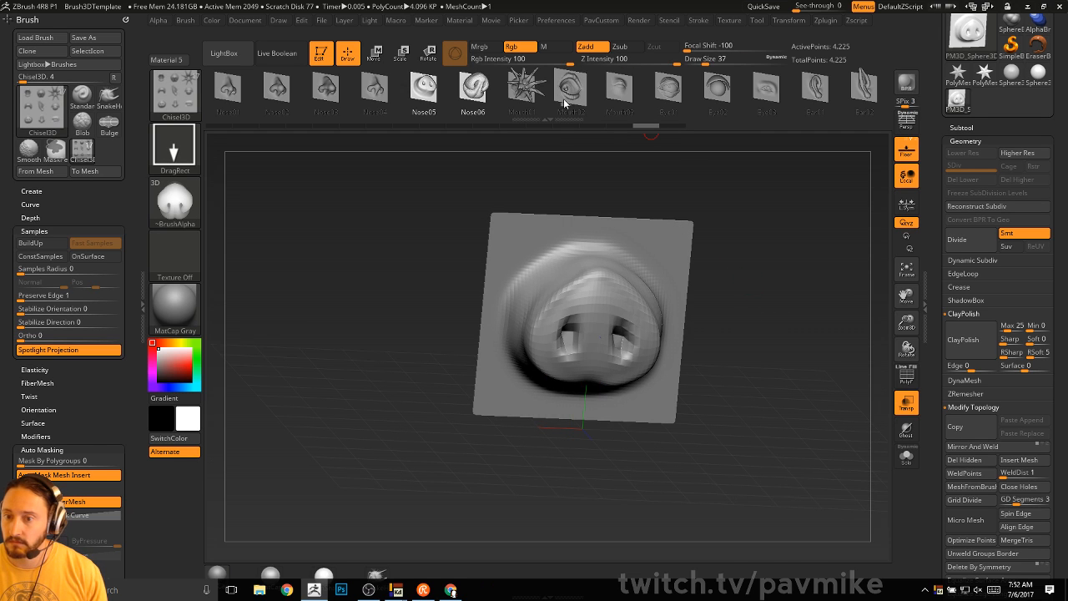
- Chisel Mouth01 star shapes over the nose, show the wireframe, and subdivide once
{"action": "left_click", "coordinate": [530, 91]}
{"action": "mouse_move", "coordinate": [669, 260]}
{"action": "left_mouse_down"}
{"action": "mouse_move", "coordinate": [755, 327]}
{"action": "mouse_move", "coordinate": [747, 355]}
{"action": "left_mouse_up"}
{"action": "key", "text": "ctrl+z"}
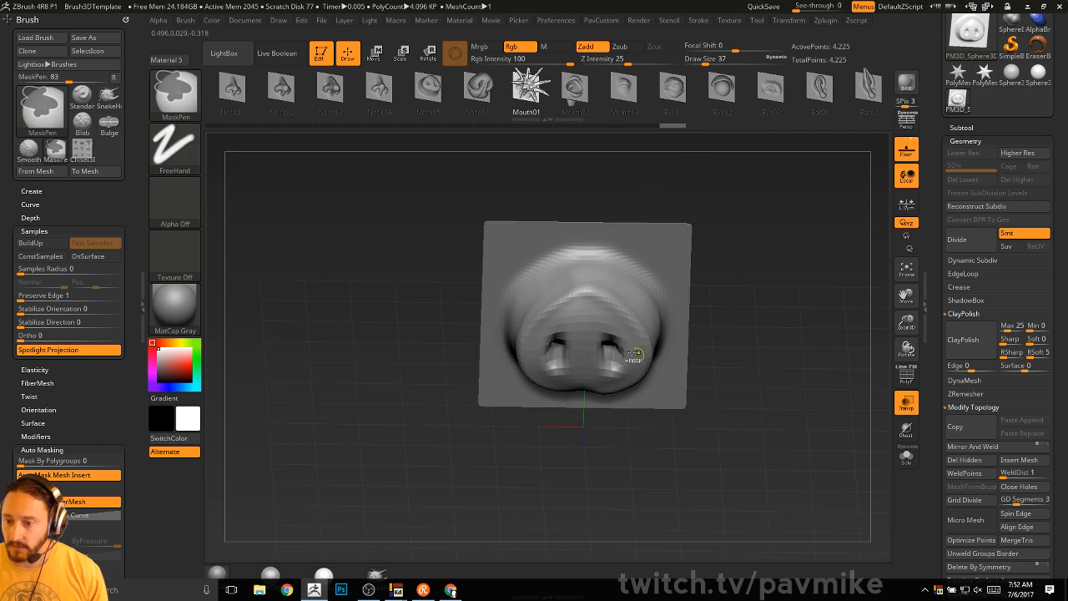
{"action": "left_click_drag", "start_coordinate": [631, 359], "coordinate": [774, 395]}
{"action": "left_click_drag", "start_coordinate": [843, 377], "coordinate": [847, 284]}
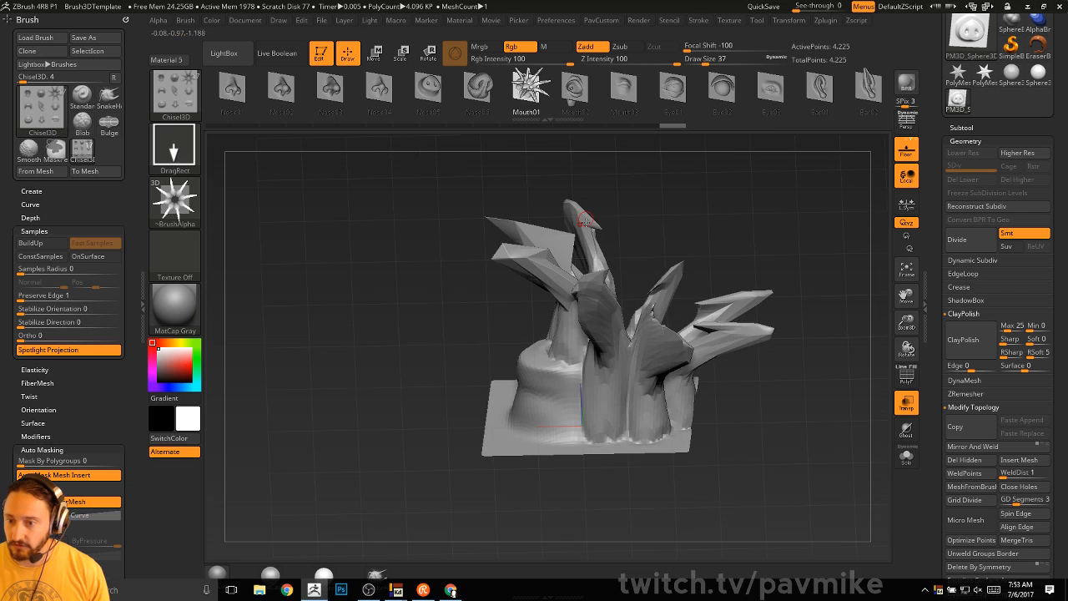
{"action": "left_click", "coordinate": [908, 380]}
{"action": "left_click_drag", "start_coordinate": [670, 200], "coordinate": [822, 248]}
{"action": "key", "text": "ctrl+d"}
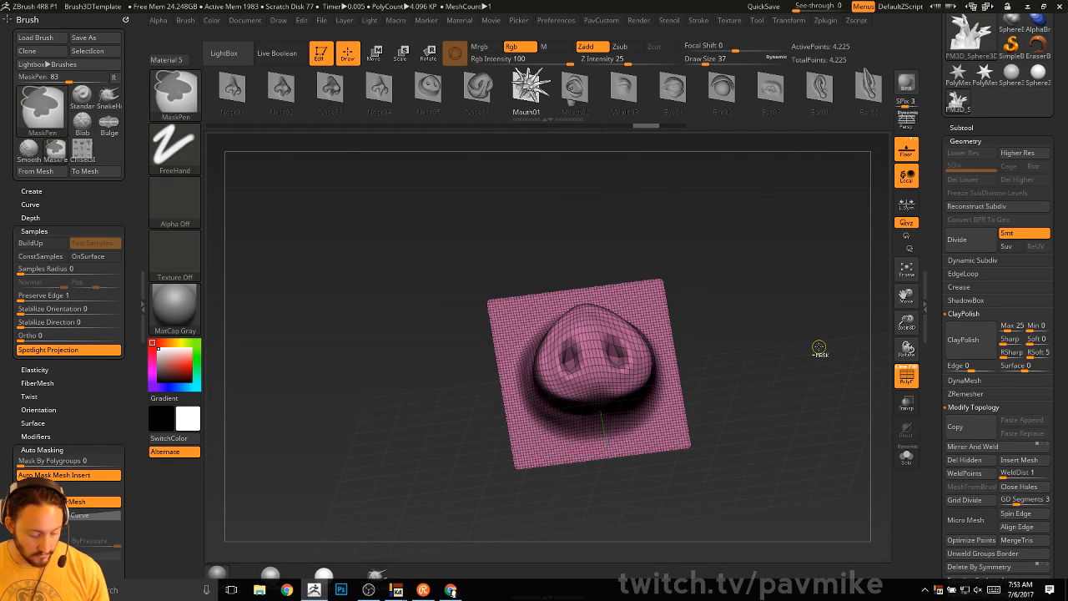
- Subdivide to SDiv 4 (263,169 points), chisel a spiky Mouth01 mound from the nose centre, and check its wireframe
{"action": "key", "text": "ctrl+d"}
{"action": "key", "text": "ctrl+d"}
{"action": "left_click", "coordinate": [902, 377]}
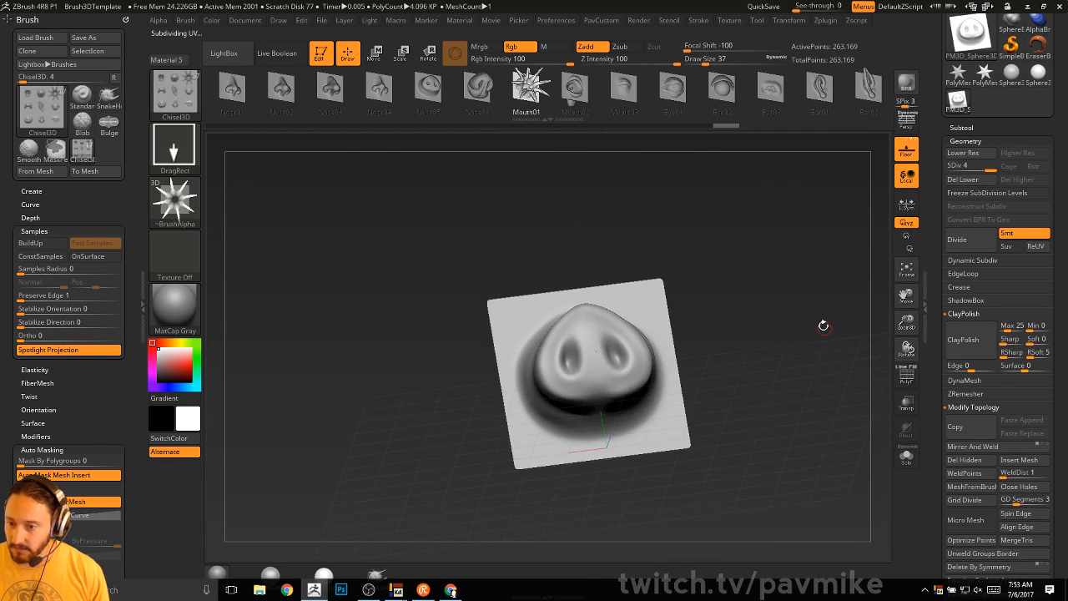
{"action": "left_click_drag", "start_coordinate": [823, 325], "coordinate": [832, 307]}
{"action": "left_click_drag", "start_coordinate": [597, 343], "coordinate": [662, 355]}
{"action": "left_click_drag", "start_coordinate": [783, 352], "coordinate": [864, 410]}
{"action": "left_click", "coordinate": [908, 377]}
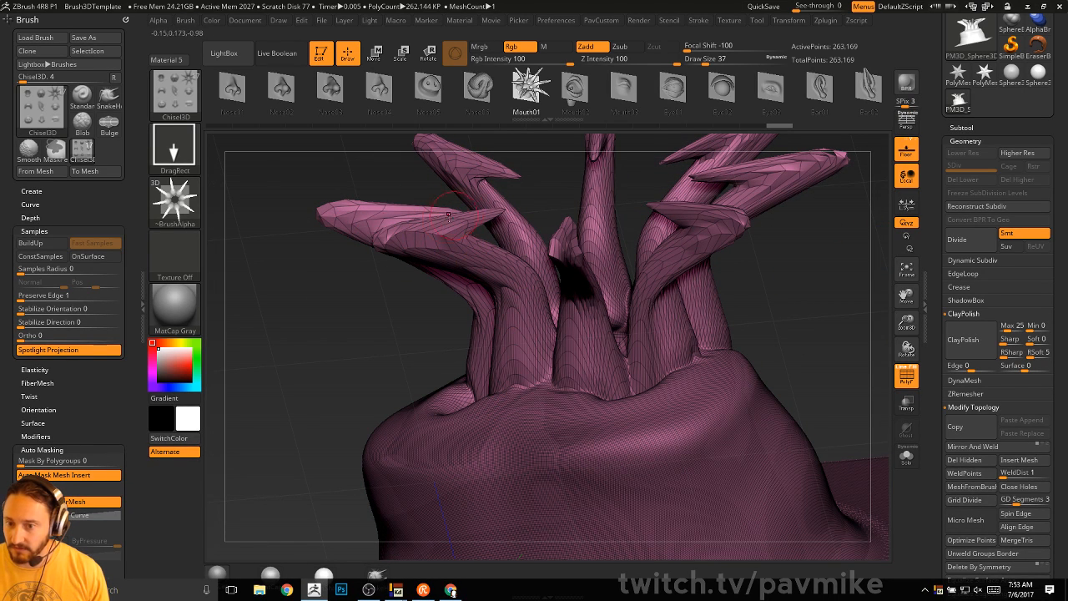
{"action": "left_click_drag", "start_coordinate": [288, 338], "coordinate": [771, 336], "text": "alt"}
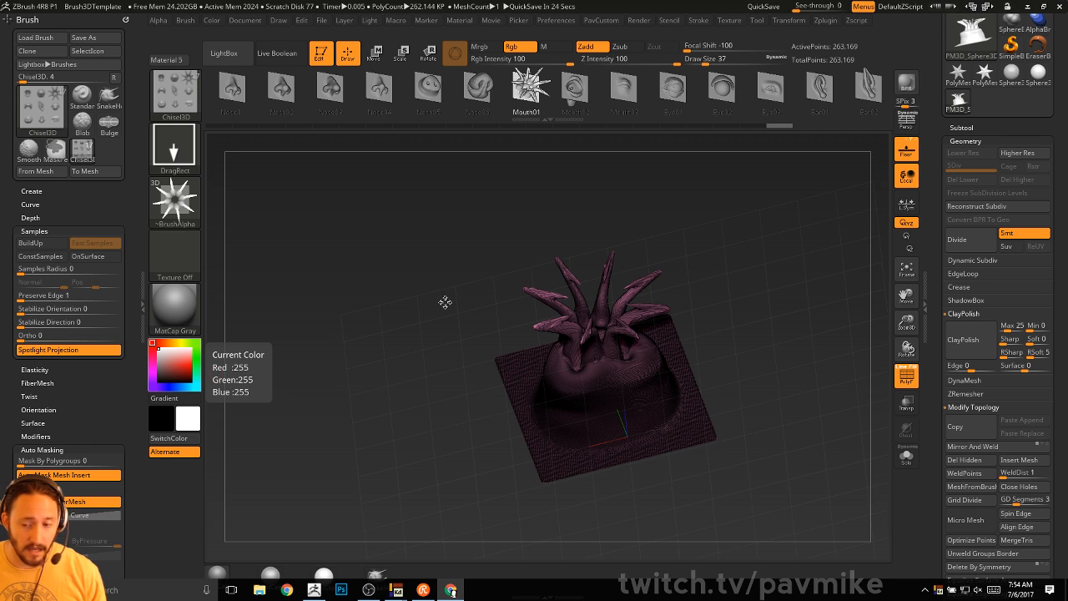
- Rotate the spiky mesh and scroll the right tray up to the Tool palette header
{"action": "left_click_drag", "start_coordinate": [460, 222], "coordinate": [491, 265]}
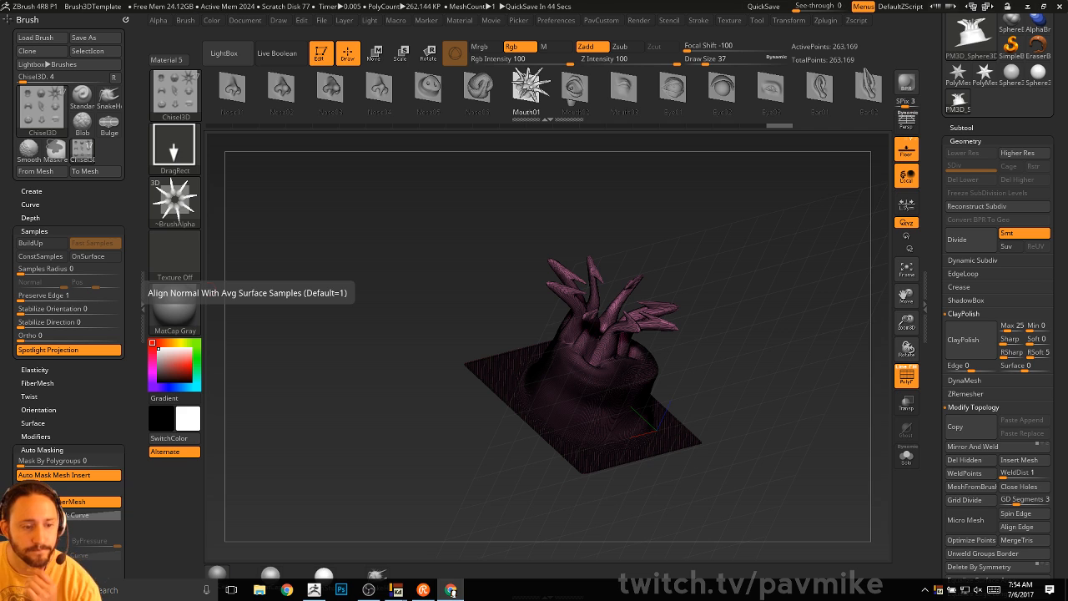
{"action": "key", "text": "super"}
{"action": "key", "text": "super"}
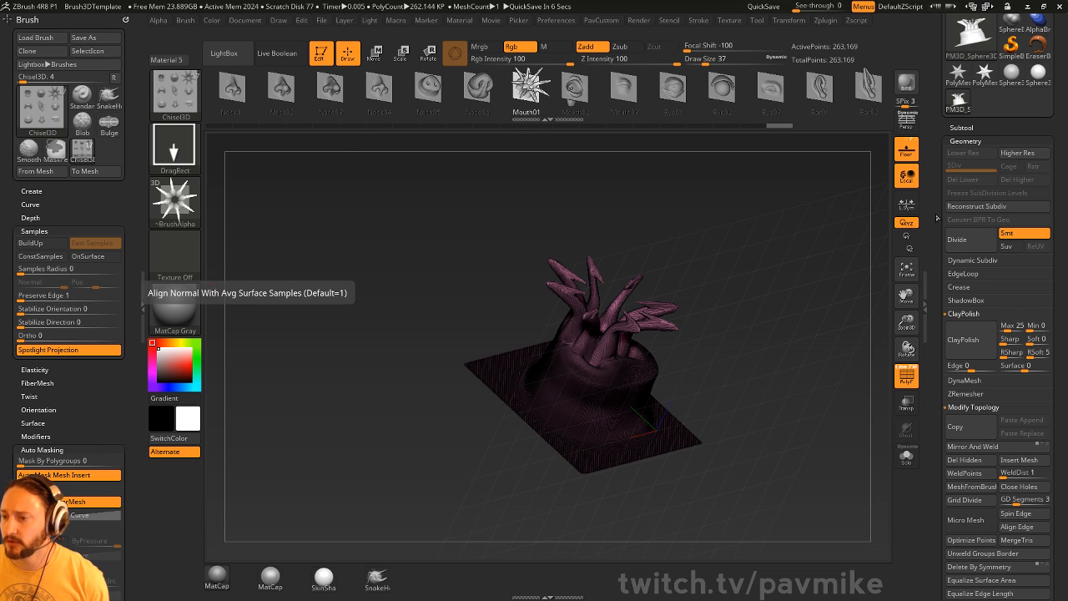
{"action": "left_click_drag", "start_coordinate": [940, 246], "coordinate": [941, 363]}
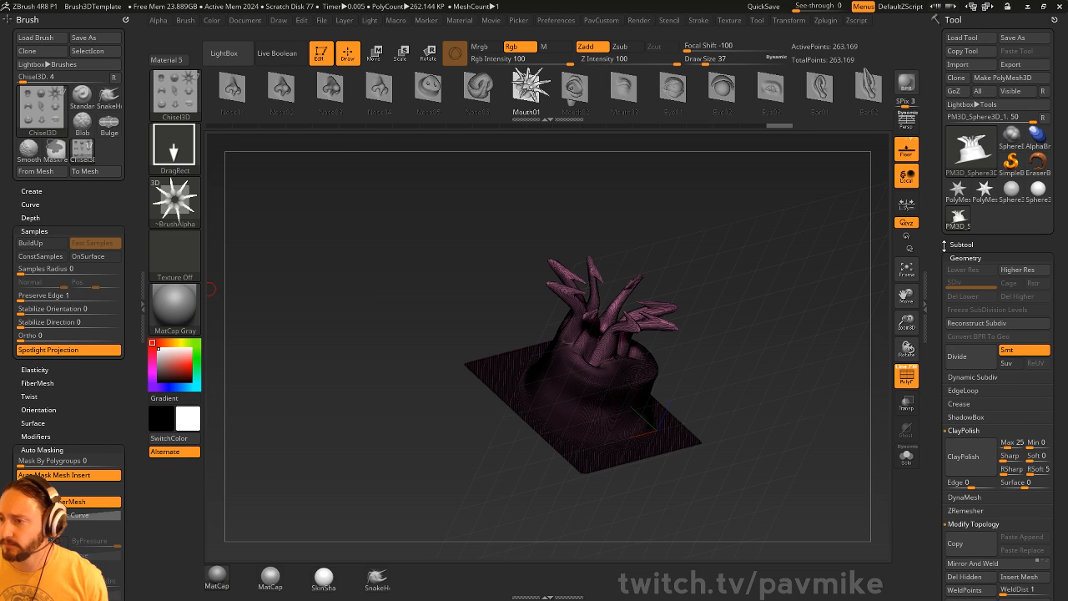
- Clear the canvas, draw a Cylinder3D in Edit mode and convert it to a PolyMesh3D
{"action": "left_click", "coordinate": [320, 53]}
{"action": "key", "text": "ctrl+n"}
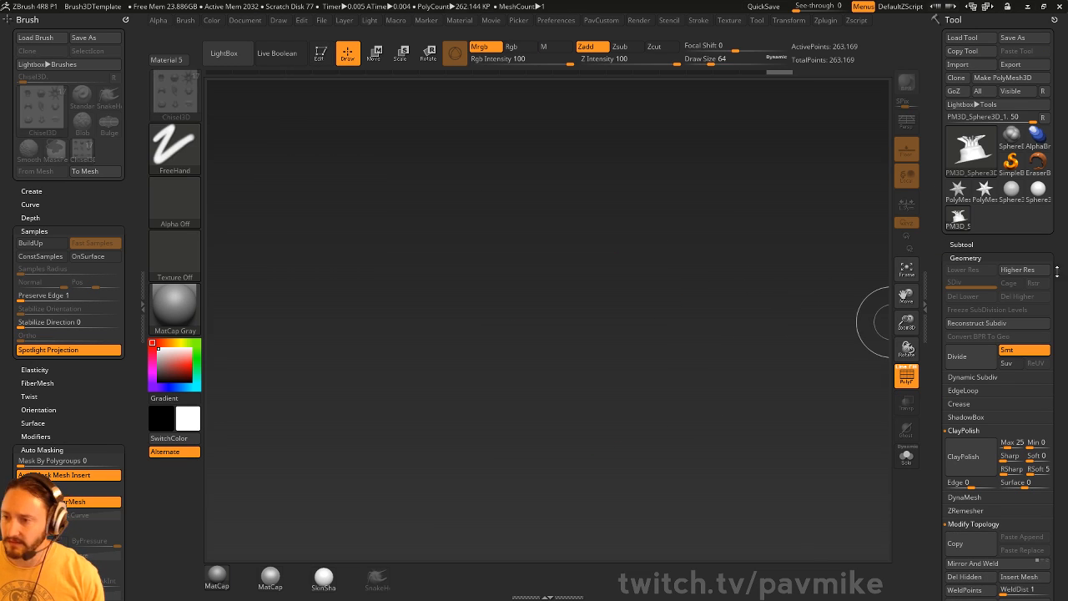
{"action": "left_click", "coordinate": [1010, 161]}
{"action": "left_click", "coordinate": [971, 149]}
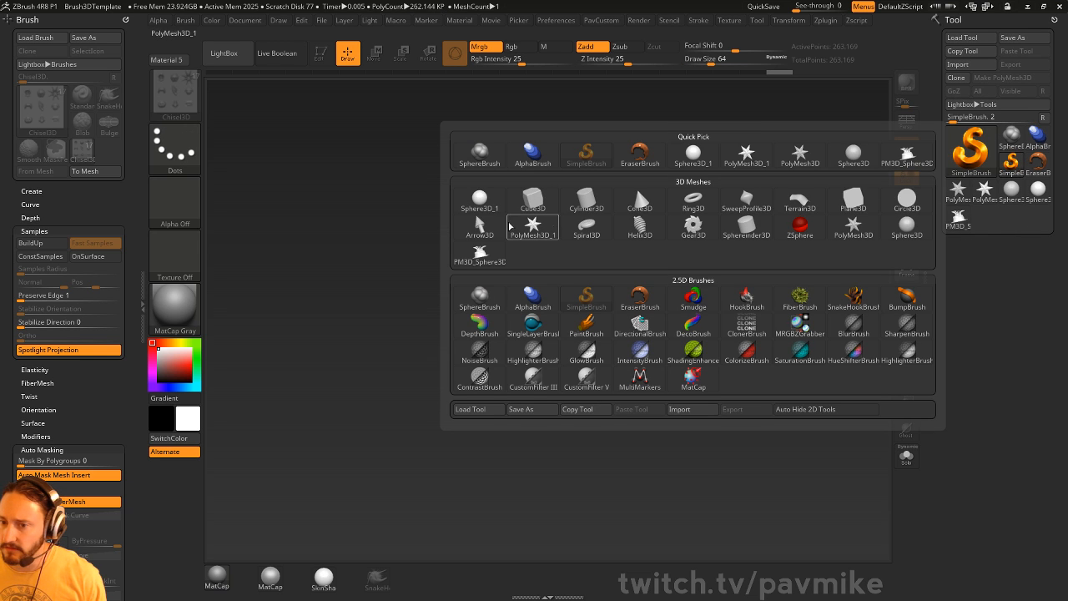
{"action": "left_click", "coordinate": [579, 210]}
{"action": "left_click_drag", "start_coordinate": [514, 386], "coordinate": [631, 422]}
{"action": "left_click", "coordinate": [319, 53]}
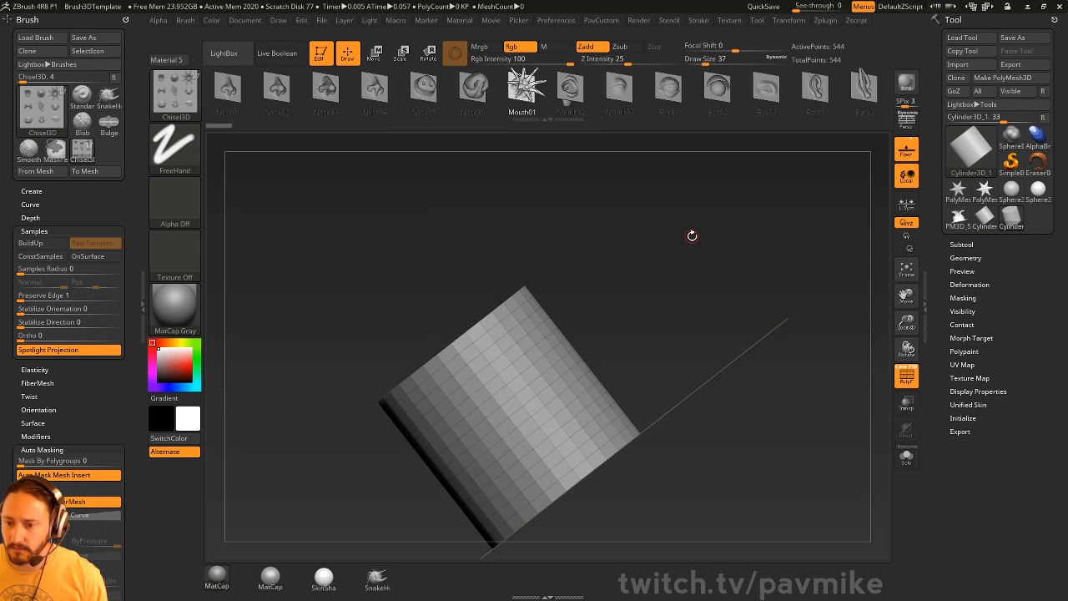
{"action": "mouse_move", "coordinate": [692, 233]}
{"action": "left_mouse_down"}
{"action": "mouse_move", "coordinate": [675, 309]}
{"action": "mouse_move", "coordinate": [684, 251]}
{"action": "left_mouse_up"}
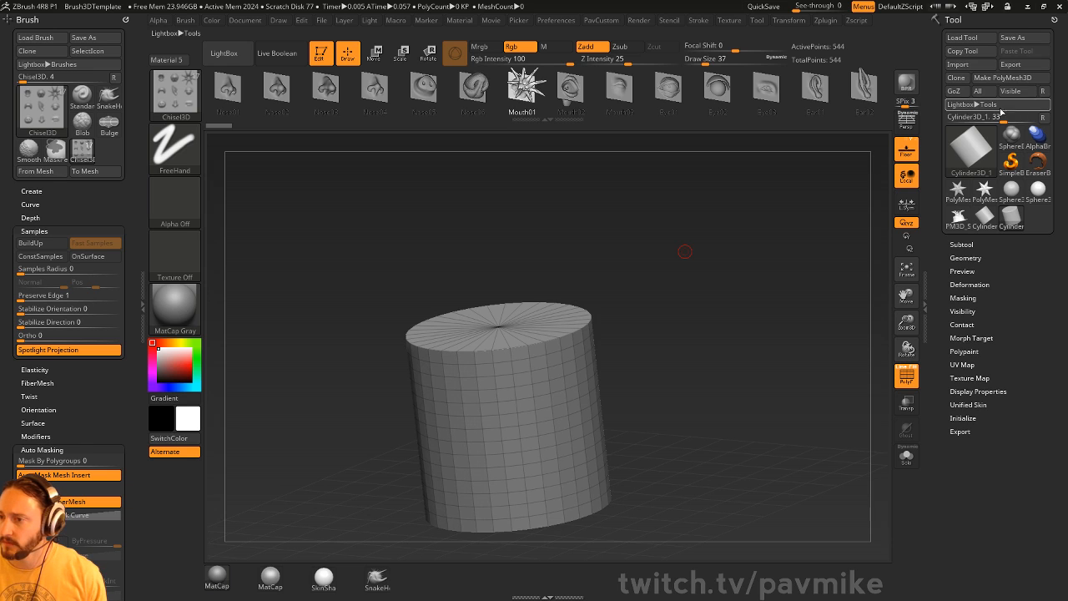
{"action": "left_click", "coordinate": [1014, 82]}
{"action": "key", "text": "space"}
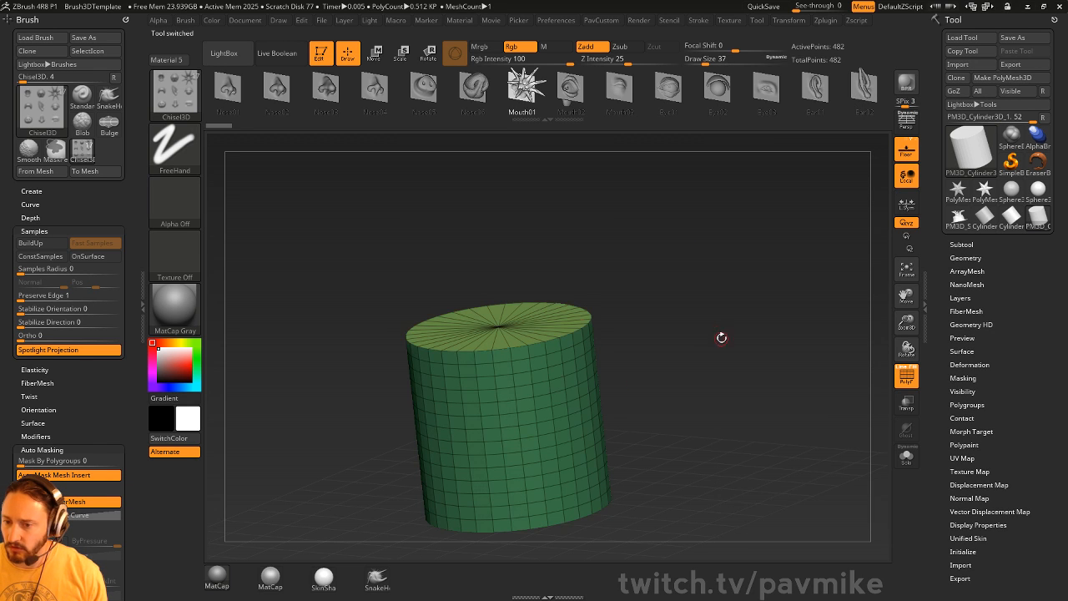
{"action": "left_click_drag", "start_coordinate": [720, 337], "coordinate": [671, 299]}
- Dock UV Master, turn Symmetry off, enable Polygroups and unwrap the cylinder
{"action": "left_click", "coordinate": [126, 19]}
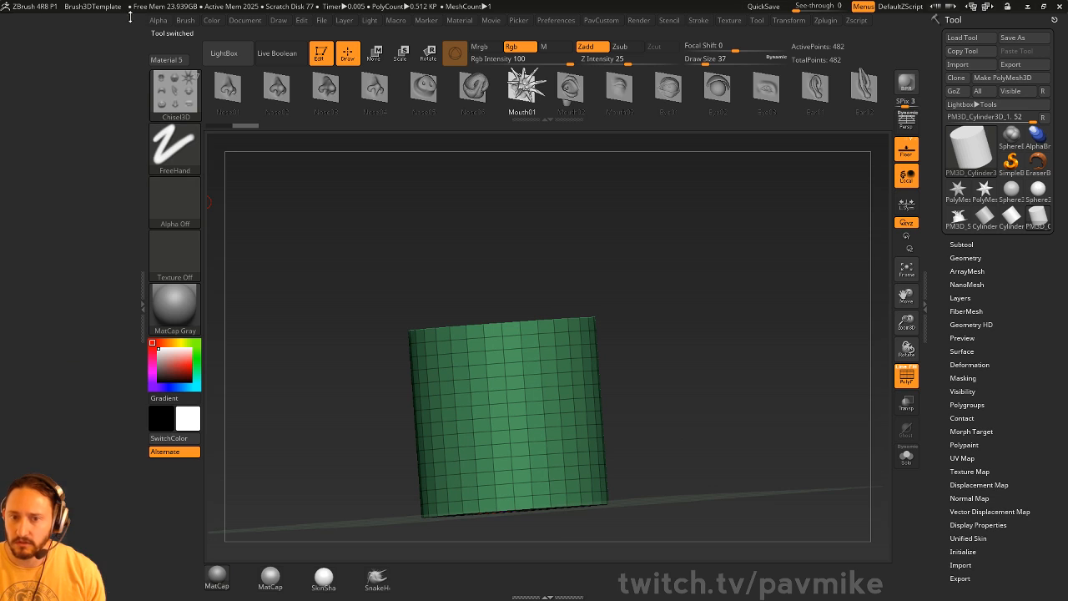
{"action": "left_click", "coordinate": [824, 20]}
{"action": "left_click", "coordinate": [952, 25]}
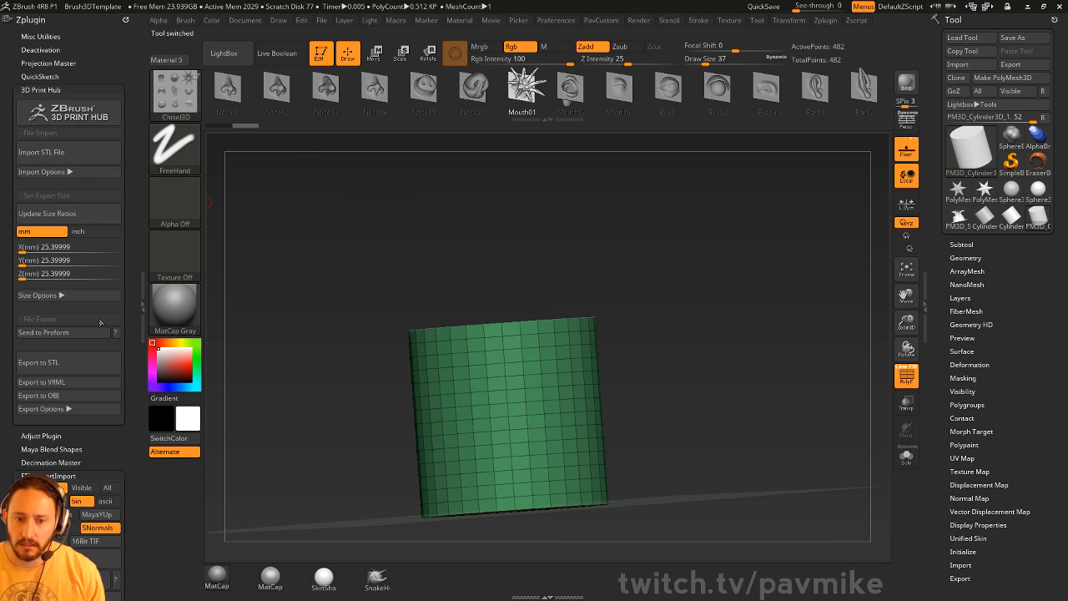
{"action": "left_click", "coordinate": [46, 90], "text": "shift"}
{"action": "left_click", "coordinate": [43, 142], "text": "shift"}
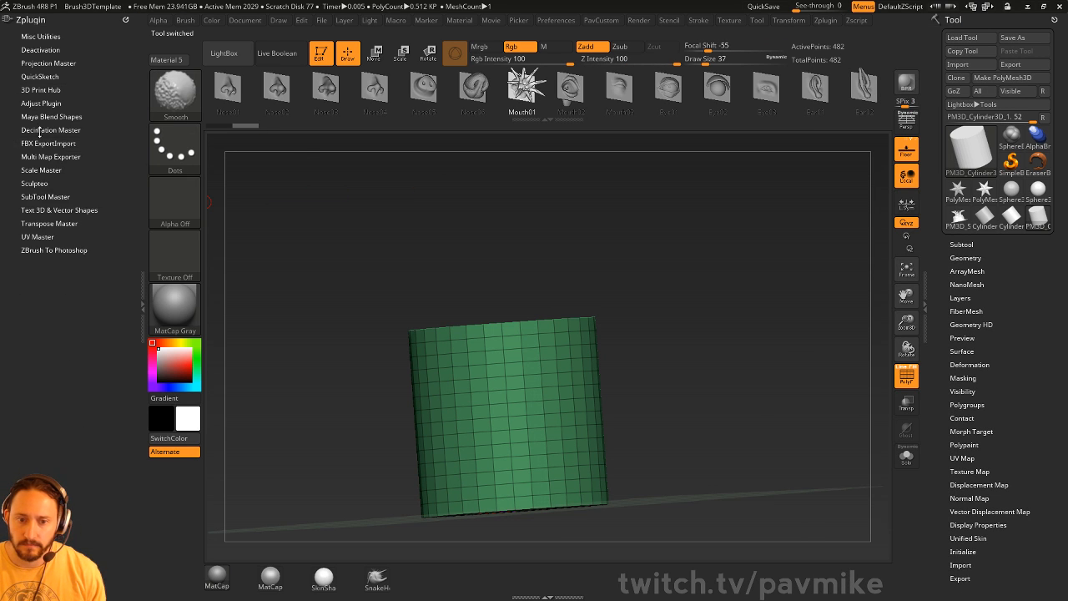
{"action": "left_click", "coordinate": [38, 236], "text": "shift"}
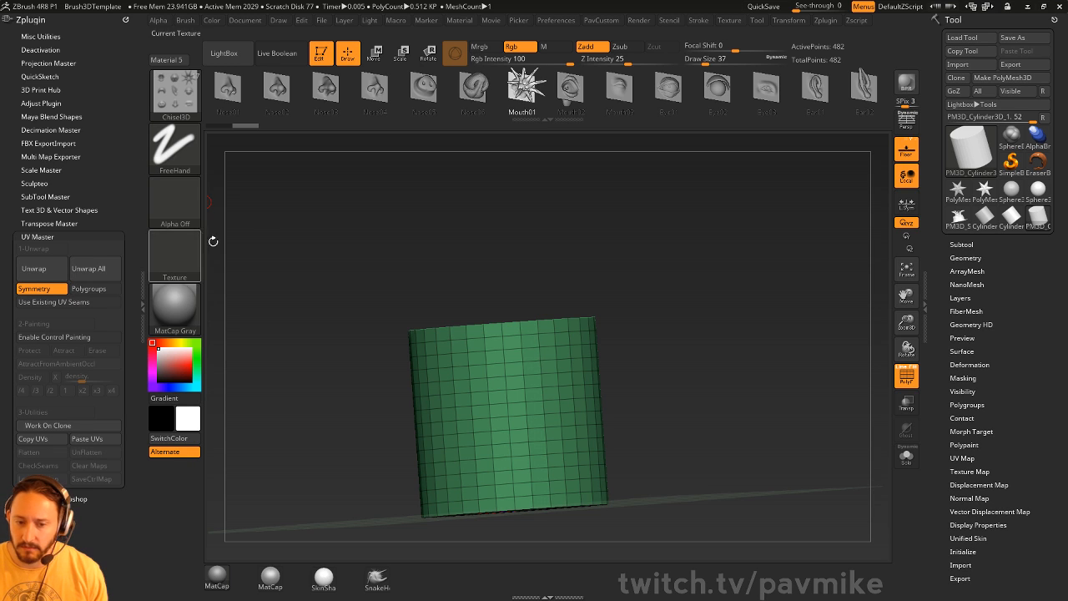
{"action": "left_click", "coordinate": [33, 288]}
{"action": "left_click", "coordinate": [88, 288]}
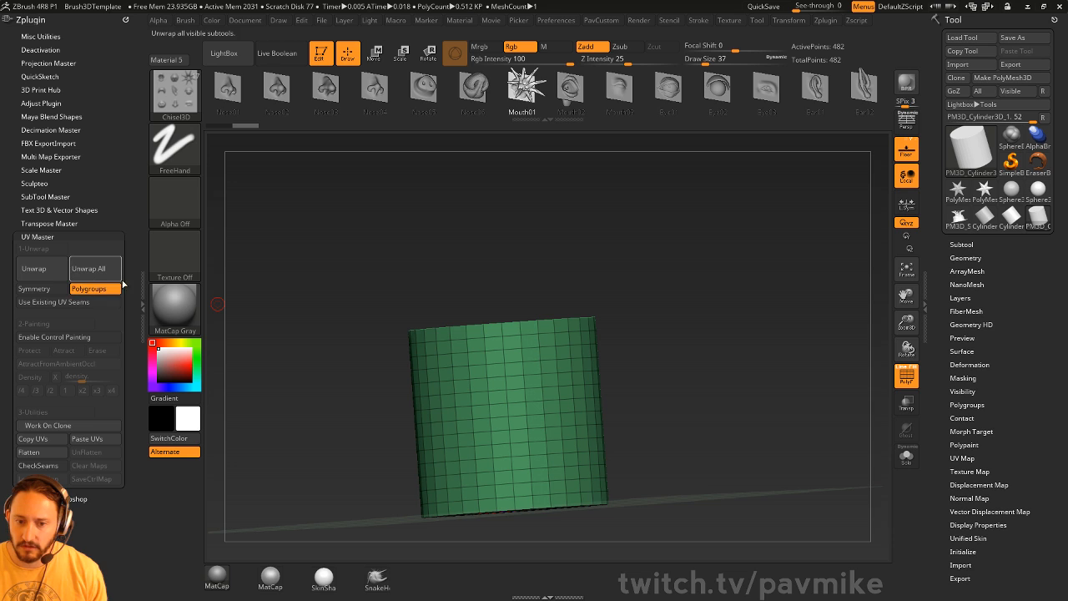
{"action": "left_click", "coordinate": [38, 270]}
- Flatten the cylinder's UVs, fit the islands in view, and dock the brush settings in the side panel
{"action": "left_click", "coordinate": [46, 452]}
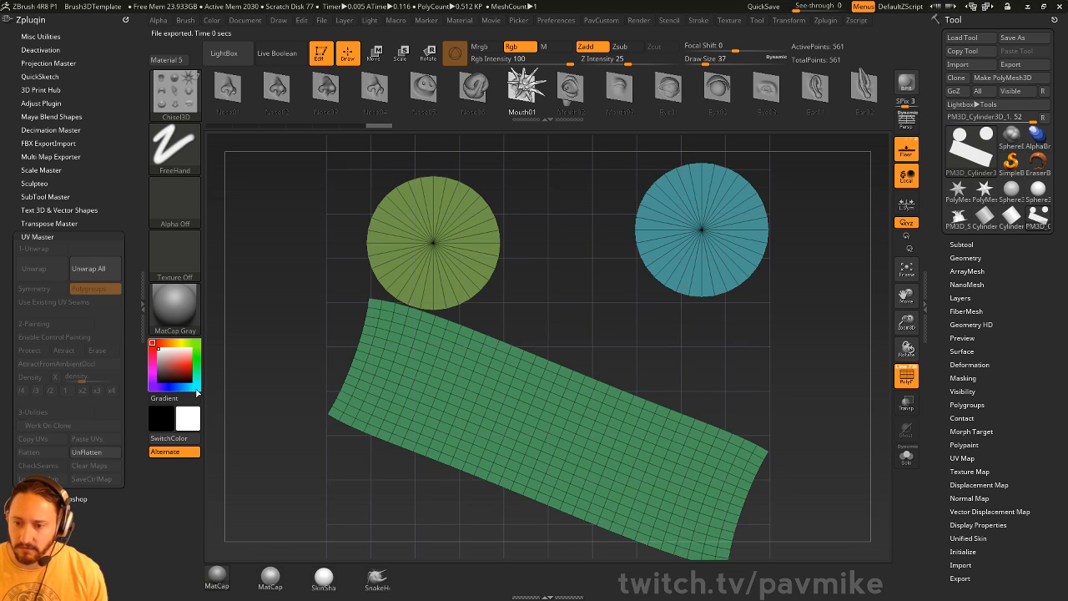
{"action": "mouse_move", "coordinate": [816, 327]}
{"action": "right_mouse_down", "text": "ctrl"}
{"action": "mouse_move", "coordinate": [811, 319]}
{"action": "mouse_move", "coordinate": [818, 331]}
{"action": "right_mouse_up", "text": "ctrl"}
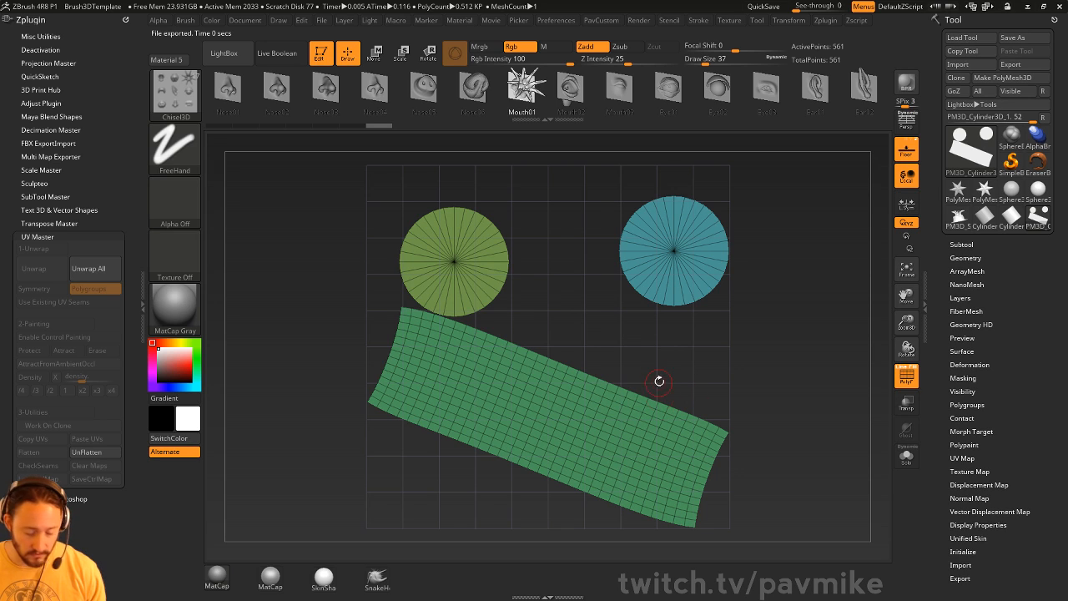
{"action": "key", "text": "w"}
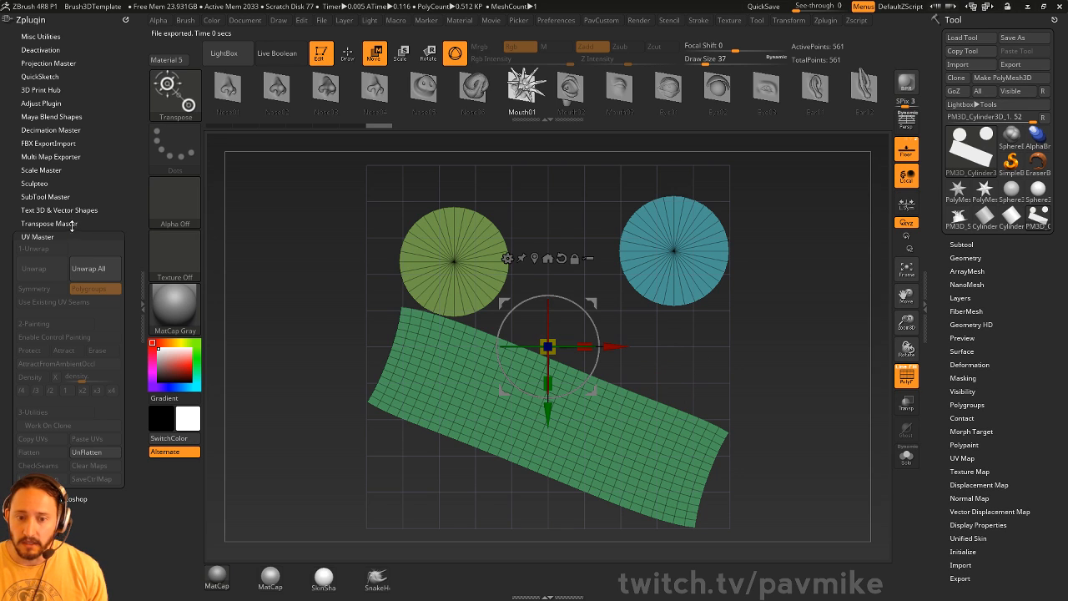
{"action": "left_click", "coordinate": [191, 22]}
{"action": "left_click", "coordinate": [183, 24]}
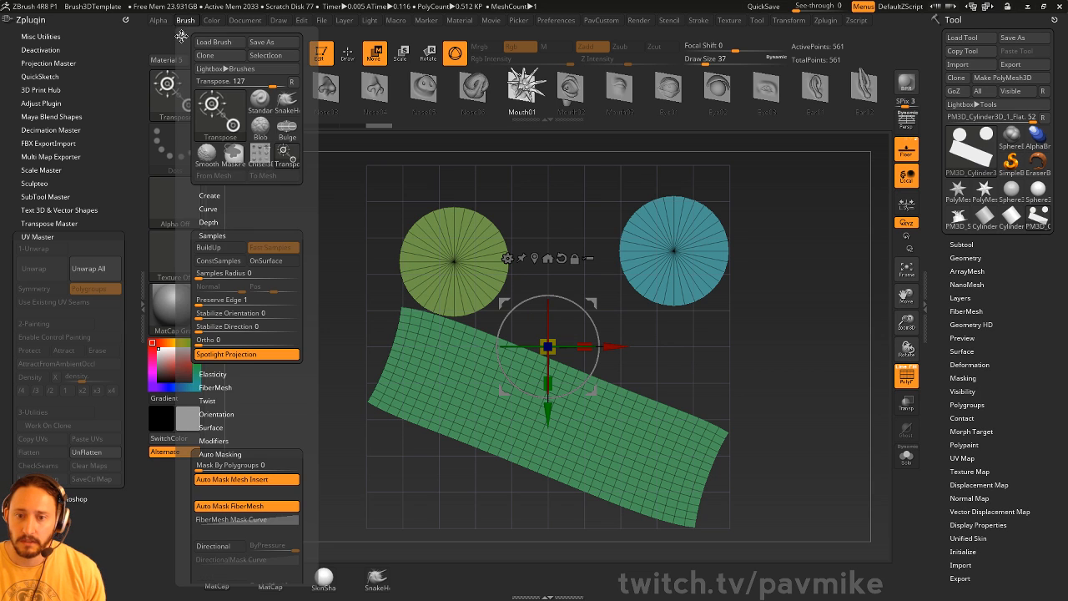
{"action": "left_click", "coordinate": [181, 37]}
{"action": "scroll", "coordinate": [72, 285], "scroll_direction": "down", "scroll_amount": 10}
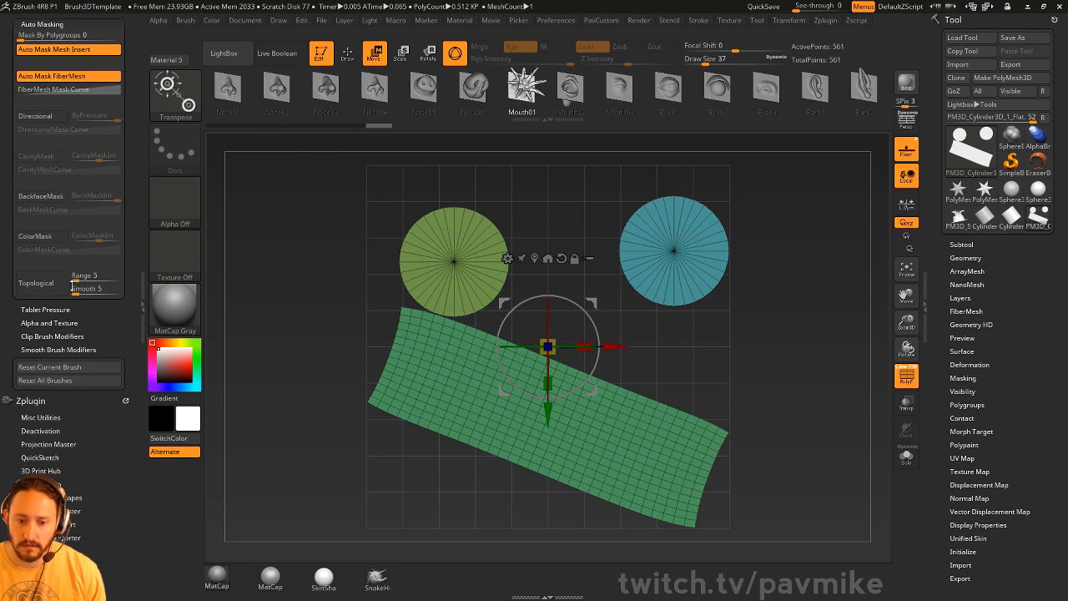
{"action": "scroll", "coordinate": [89, 334], "scroll_direction": "up", "scroll_amount": 10}
{"action": "scroll", "coordinate": [92, 373], "scroll_direction": "down", "scroll_amount": 1}
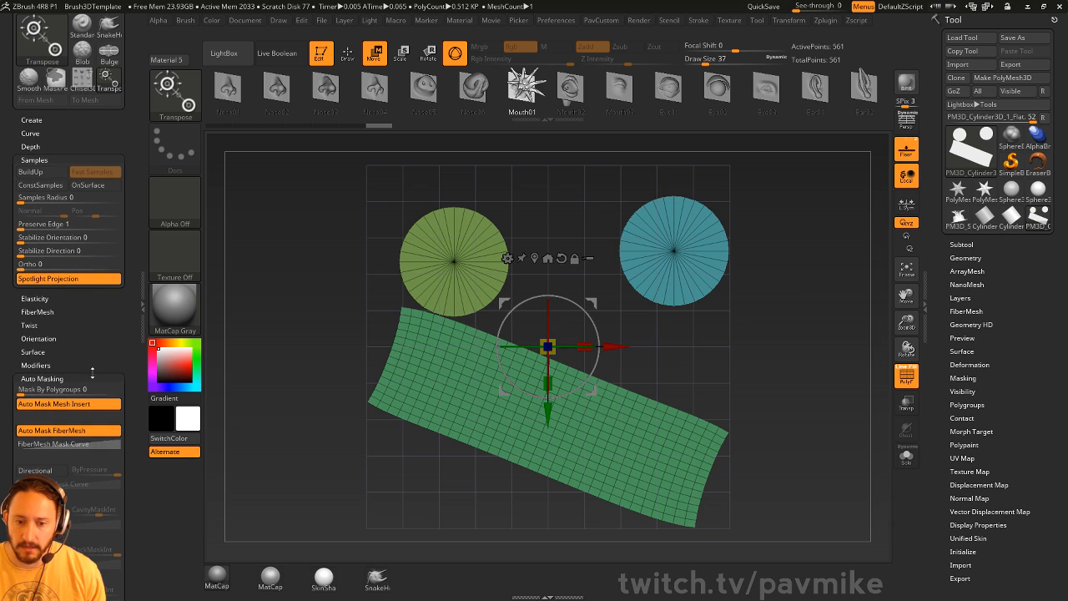
- Switch to the Move brush at size 576 and raise mask by polygroups to 100
{"action": "key", "text": "q"}
{"action": "key", "text": "s"}
{"action": "left_click_drag", "start_coordinate": [703, 386], "coordinate": [728, 389]}
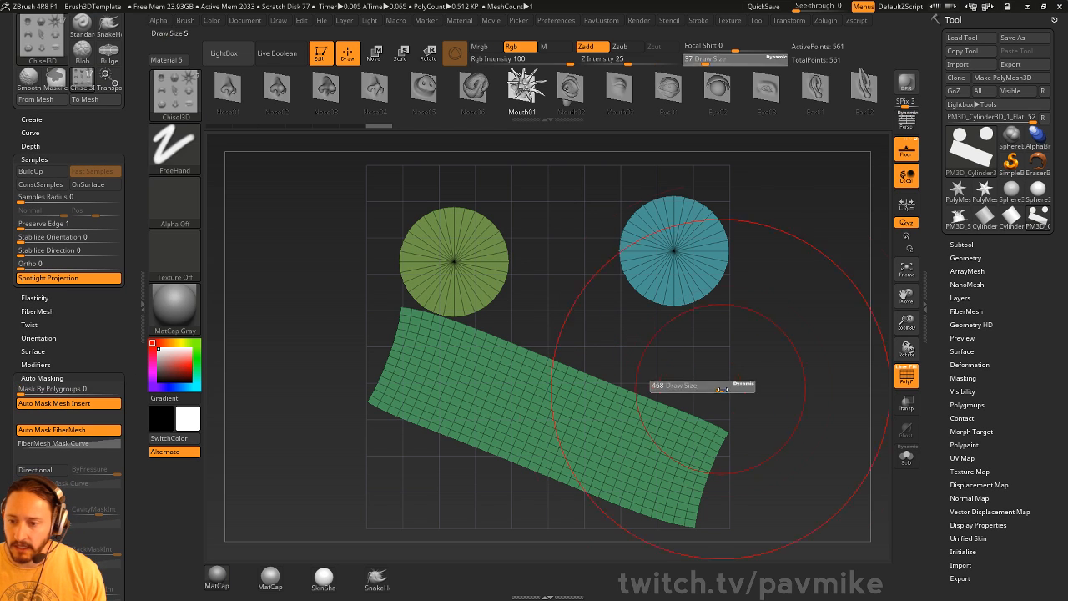
{"action": "key", "text": "b"}
{"action": "key", "text": "m"}
{"action": "key", "text": "v"}
{"action": "mouse_move", "coordinate": [529, 344]}
{"action": "left_mouse_down"}
{"action": "mouse_move", "coordinate": [527, 312]}
{"action": "mouse_move", "coordinate": [555, 350]}
{"action": "left_mouse_up"}
{"action": "key", "text": "ctrl+z"}
{"action": "left_click_drag", "start_coordinate": [90, 417], "coordinate": [180, 404]}
- Test-move the disc islands, undoing distortions, nudge the blue disc up-left and shrink the brush to 274
{"action": "mouse_move", "coordinate": [500, 358]}
{"action": "left_mouse_down"}
{"action": "mouse_move", "coordinate": [485, 382]}
{"action": "mouse_move", "coordinate": [474, 292]}
{"action": "left_mouse_up"}
{"action": "key", "text": "ctrl+z"}
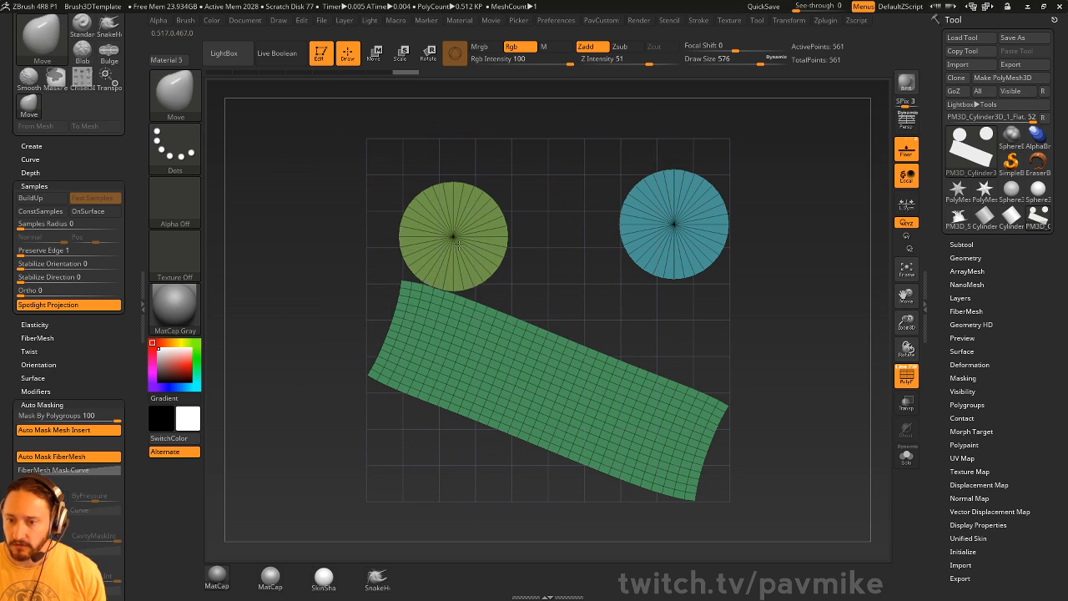
{"action": "mouse_move", "coordinate": [463, 250]}
{"action": "left_mouse_down"}
{"action": "mouse_move", "coordinate": [452, 306]}
{"action": "mouse_move", "coordinate": [461, 250]}
{"action": "left_mouse_up"}
{"action": "key", "text": "ctrl+z"}
{"action": "left_click_drag", "start_coordinate": [705, 233], "coordinate": [696, 215]}
{"action": "key", "text": "s"}
{"action": "left_click_drag", "start_coordinate": [782, 216], "coordinate": [758, 220]}
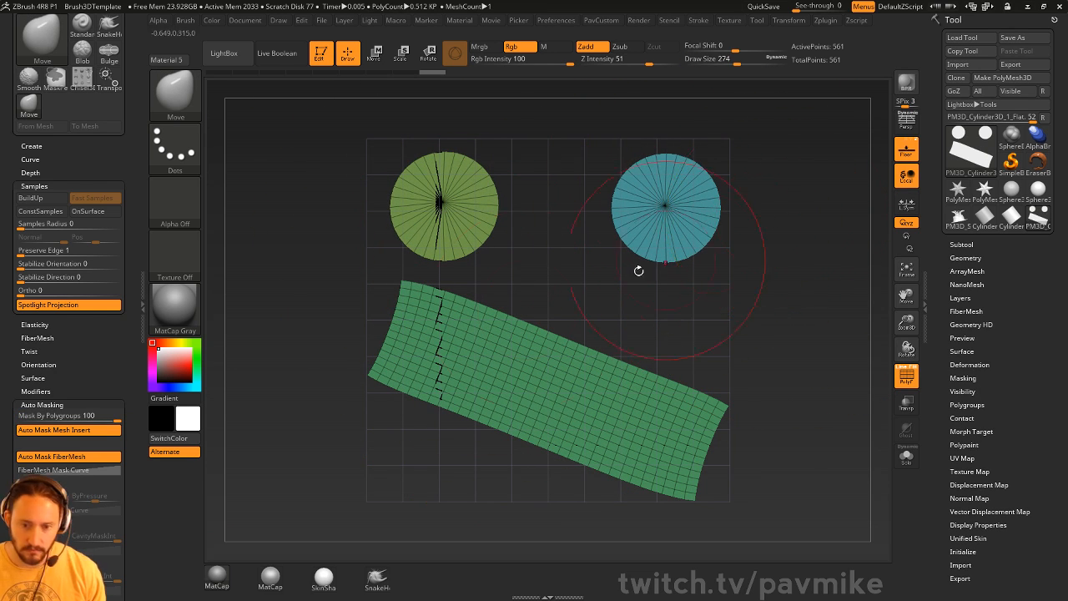
{"action": "left_click_drag", "start_coordinate": [113, 361], "coordinate": [113, 113]}
- With topological masking and a tiny brush, place the two discs side by side above the strip
{"action": "left_click", "coordinate": [37, 415]}
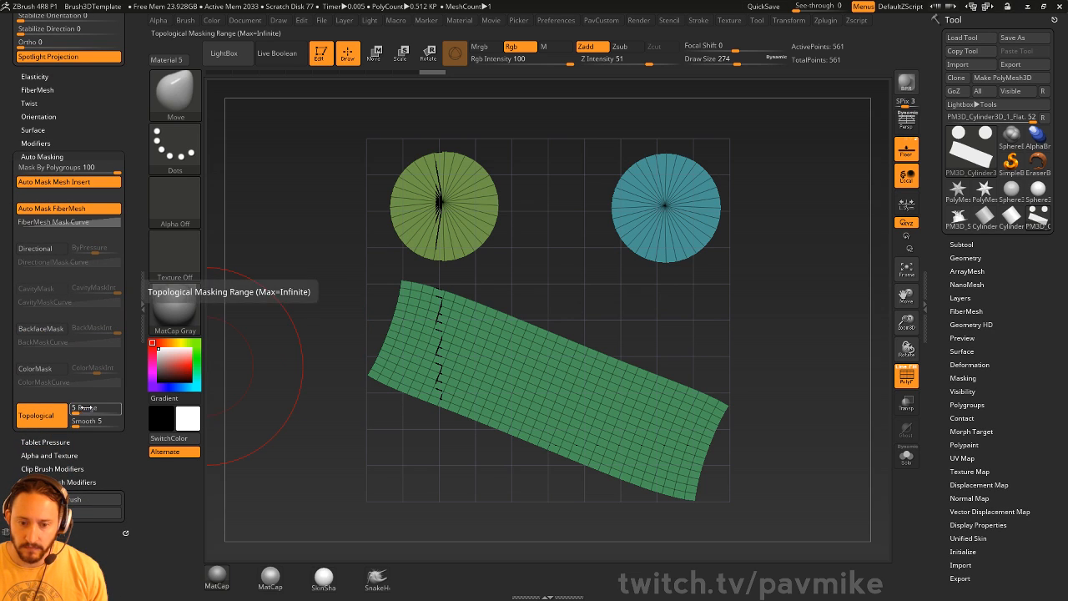
{"action": "key", "text": "s"}
{"action": "left_click_drag", "start_coordinate": [693, 304], "coordinate": [660, 304]}
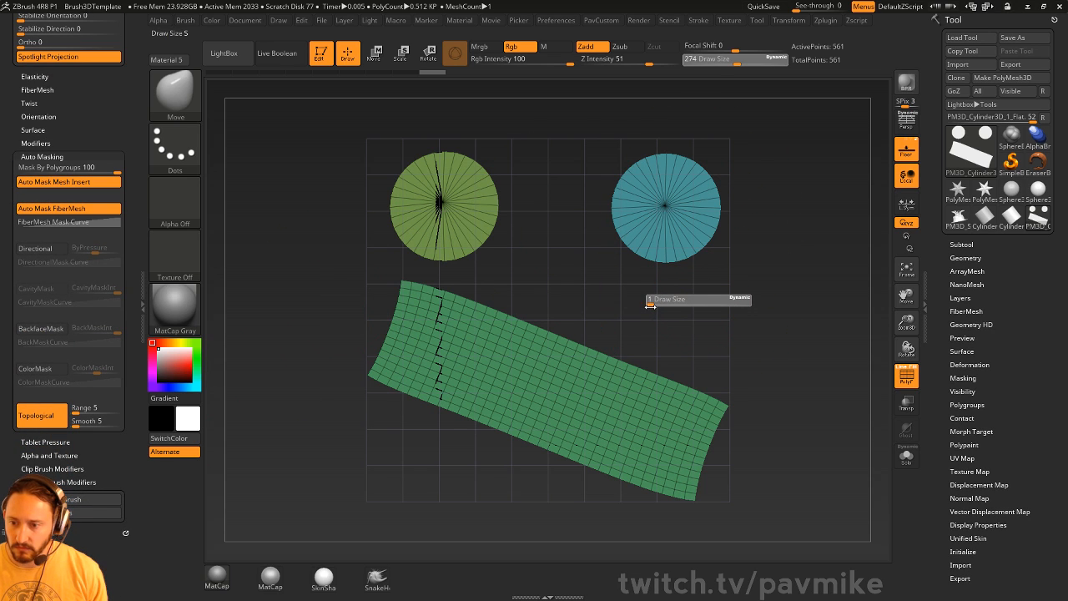
{"action": "mouse_move", "coordinate": [582, 361]}
{"action": "left_mouse_down"}
{"action": "mouse_move", "coordinate": [564, 365]}
{"action": "mouse_move", "coordinate": [597, 380]}
{"action": "left_mouse_up"}
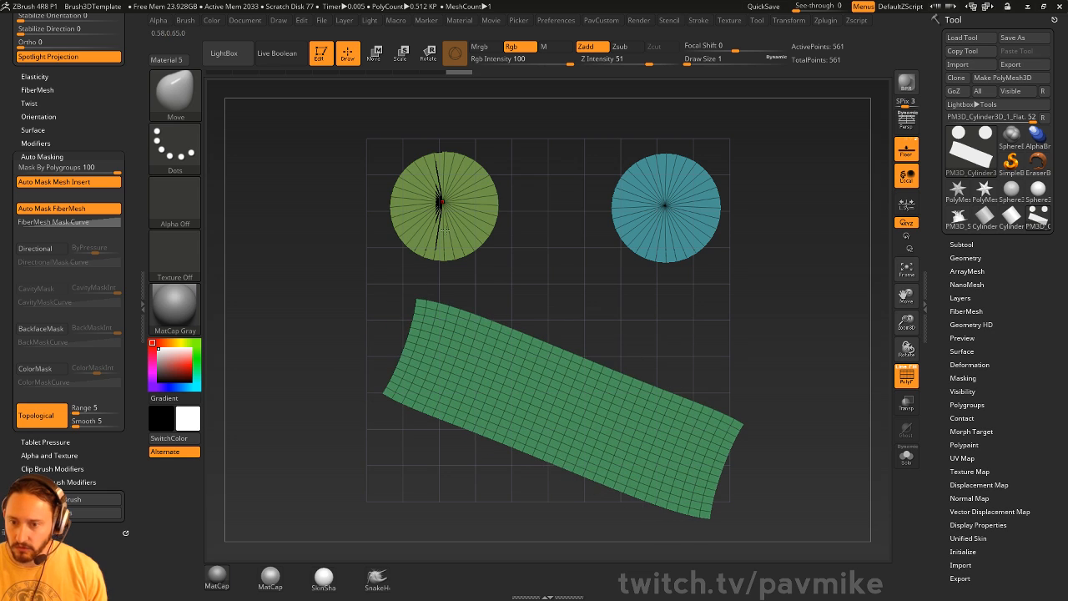
{"action": "mouse_move", "coordinate": [445, 231]}
{"action": "left_mouse_down"}
{"action": "mouse_move", "coordinate": [487, 222]}
{"action": "mouse_move", "coordinate": [448, 224]}
{"action": "left_mouse_up"}
{"action": "mouse_move", "coordinate": [665, 207]}
{"action": "left_mouse_down"}
{"action": "mouse_move", "coordinate": [676, 204]}
{"action": "mouse_move", "coordinate": [662, 218]}
{"action": "left_mouse_up"}
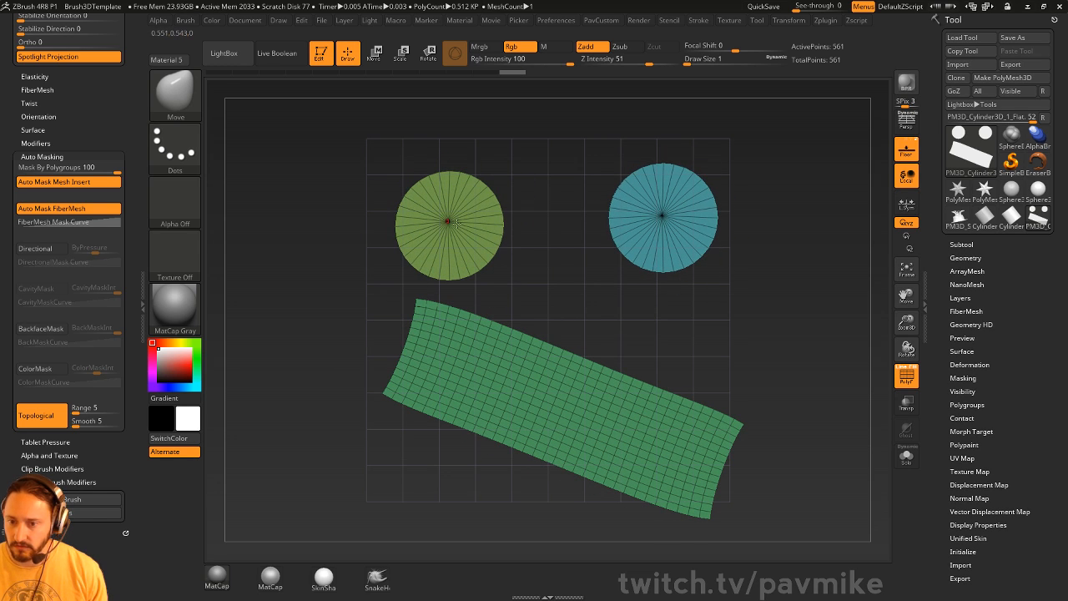
{"action": "left_click_drag", "start_coordinate": [448, 222], "coordinate": [434, 198]}
{"action": "mouse_move", "coordinate": [574, 415]}
{"action": "left_mouse_down"}
{"action": "mouse_move", "coordinate": [597, 407]}
{"action": "mouse_move", "coordinate": [568, 410]}
{"action": "mouse_move", "coordinate": [583, 403]}
{"action": "left_mouse_up"}
{"action": "left_click_drag", "start_coordinate": [676, 257], "coordinate": [682, 263]}
{"action": "left_click_drag", "start_coordinate": [442, 210], "coordinate": [447, 223]}
{"action": "left_click_drag", "start_coordinate": [584, 417], "coordinate": [574, 415]}
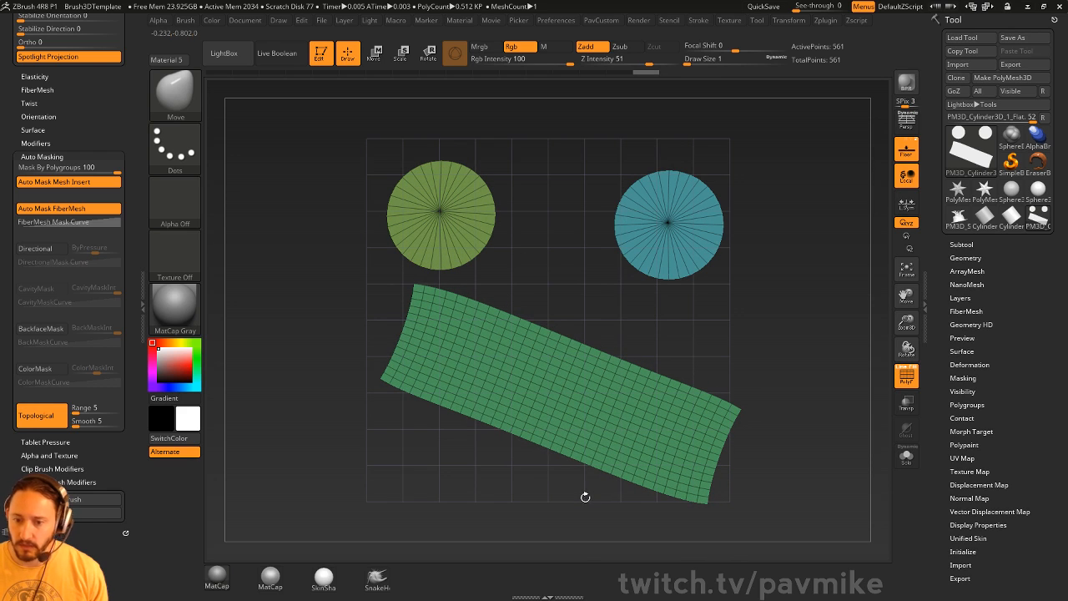
- Mask the discs and rotate the strip level with Transpose, then clear the mask and recentre
{"action": "key", "text": "w"}
{"action": "left_click", "coordinate": [617, 446], "text": "ctrl"}
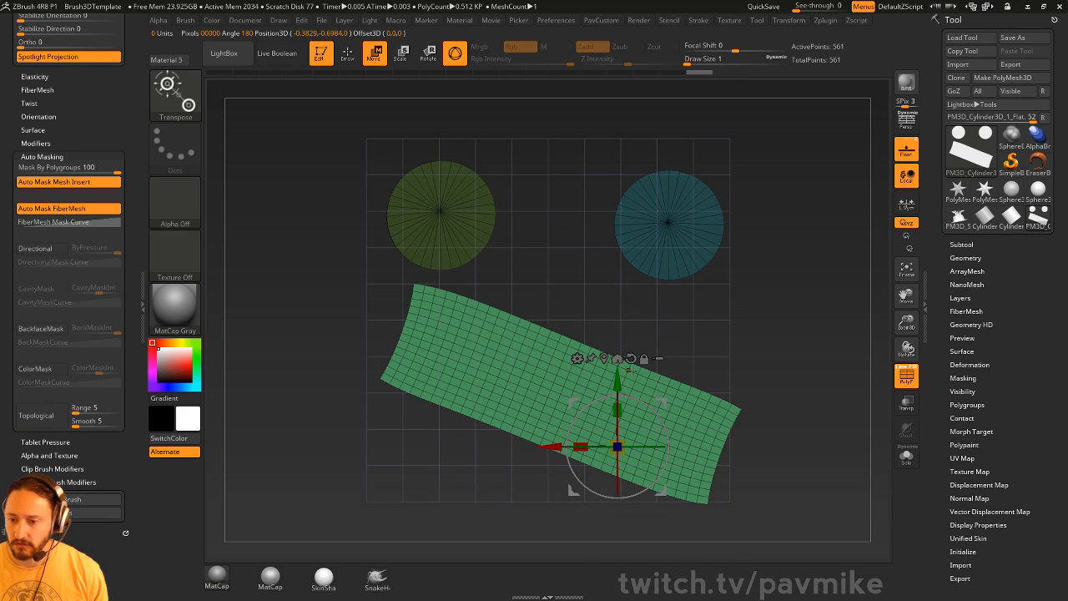
{"action": "mouse_move", "coordinate": [634, 398]}
{"action": "left_mouse_down"}
{"action": "mouse_move", "coordinate": [617, 389]}
{"action": "mouse_move", "coordinate": [667, 412]}
{"action": "left_mouse_up"}
{"action": "key", "text": "q"}
{"action": "left_click_drag", "start_coordinate": [806, 305], "coordinate": [862, 365], "text": "ctrl"}
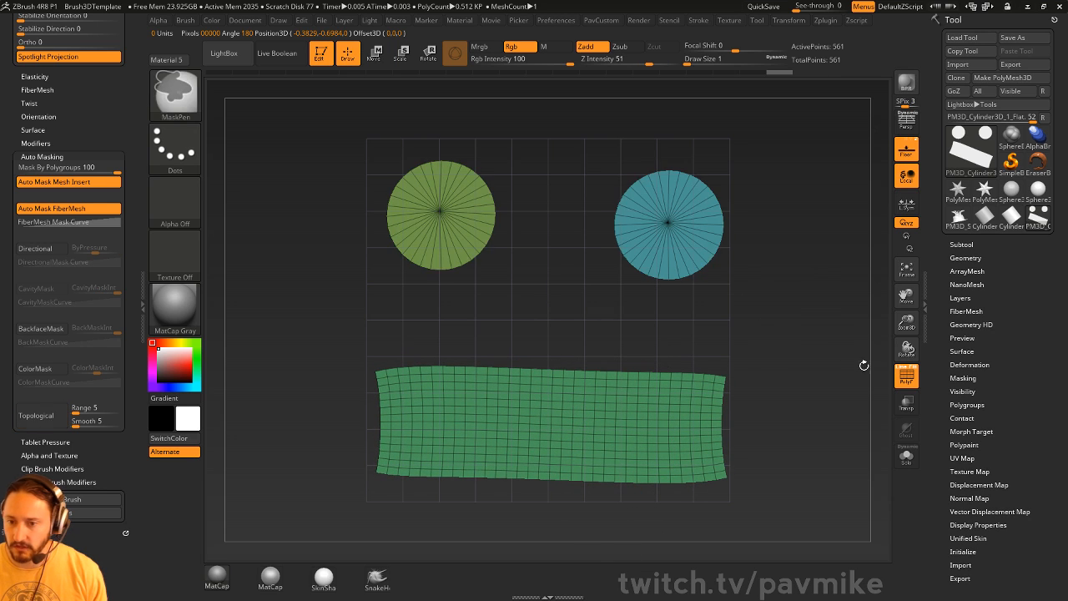
{"action": "left_click_drag", "start_coordinate": [838, 314], "coordinate": [827, 346], "text": "alt"}
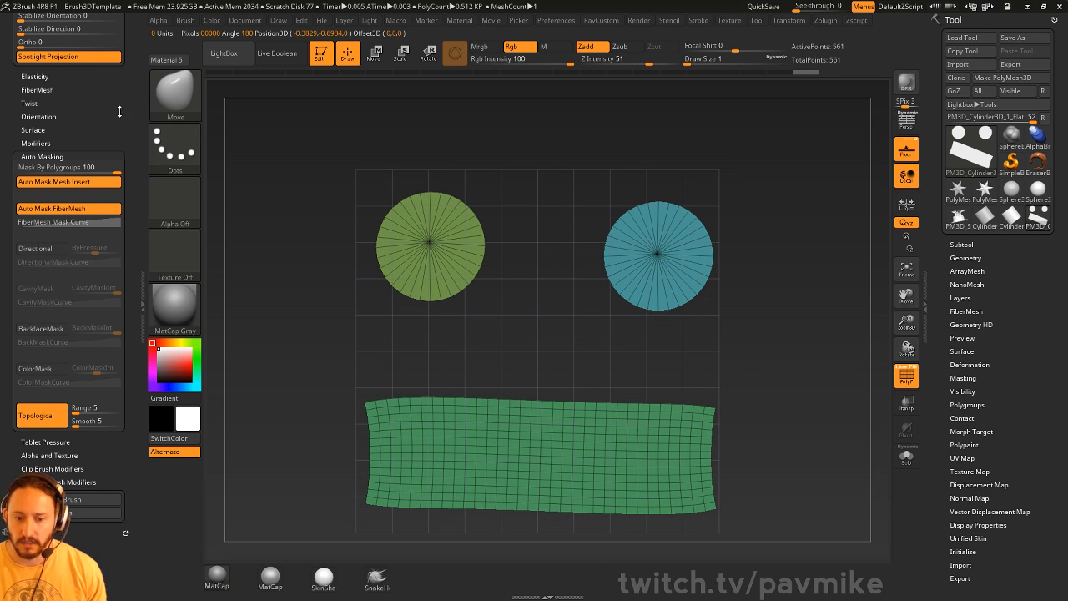
{"action": "left_click_drag", "start_coordinate": [120, 108], "coordinate": [126, 275]}
{"action": "mouse_move", "coordinate": [127, 225]}
{"action": "left_mouse_down"}
{"action": "mouse_move", "coordinate": [130, 58]}
{"action": "mouse_move", "coordinate": [130, 116]}
{"action": "mouse_move", "coordinate": [131, 93]}
{"action": "left_mouse_up"}
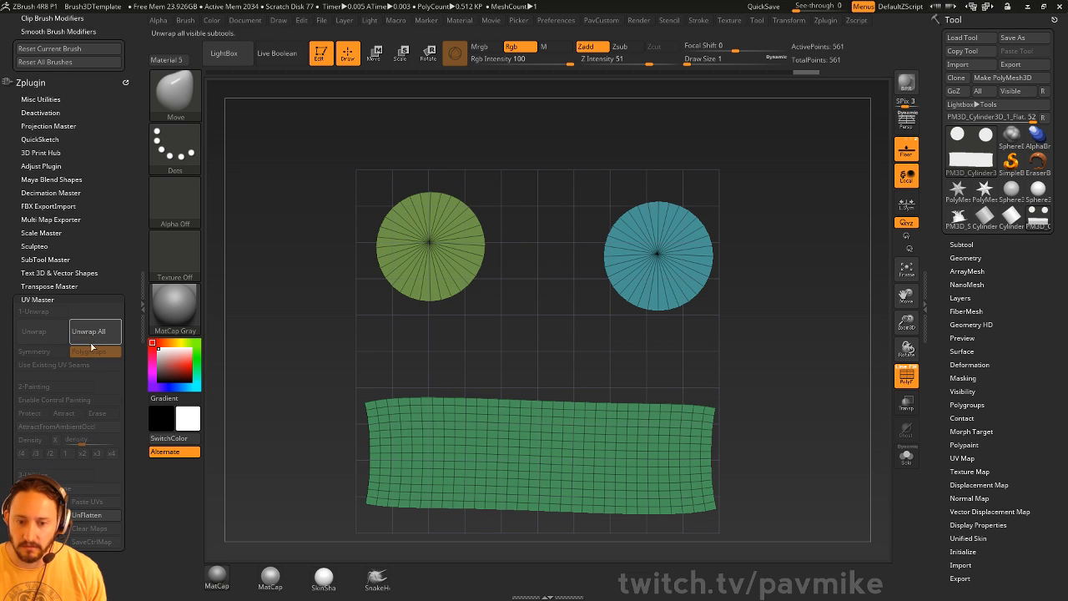
- UnFlatten the cylinder back to 3D and raise the brush size to 71
{"action": "left_click", "coordinate": [86, 515]}
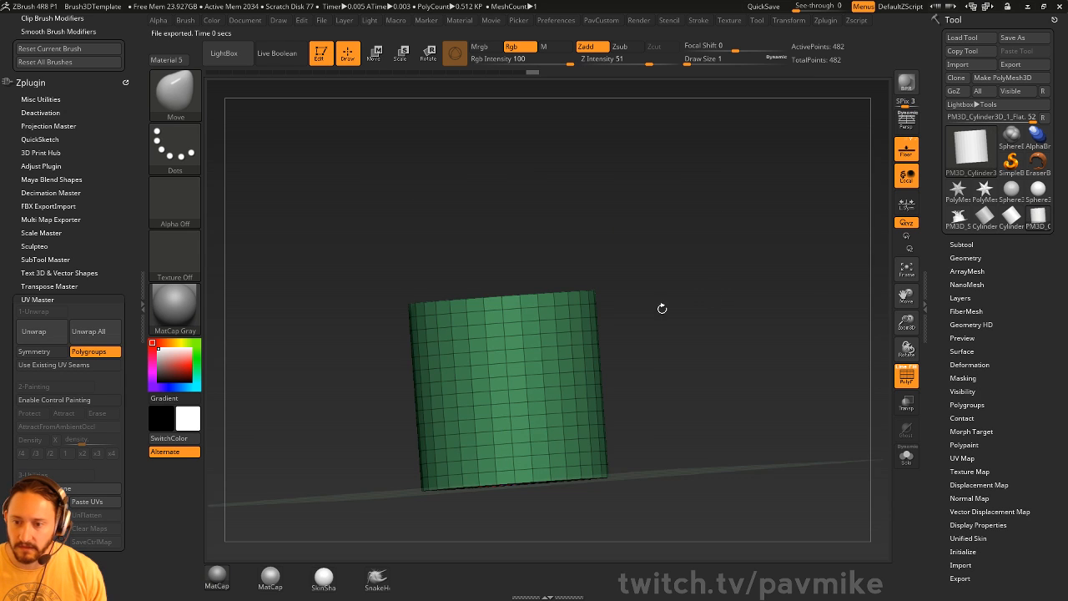
{"action": "left_click_drag", "start_coordinate": [872, 354], "coordinate": [741, 383]}
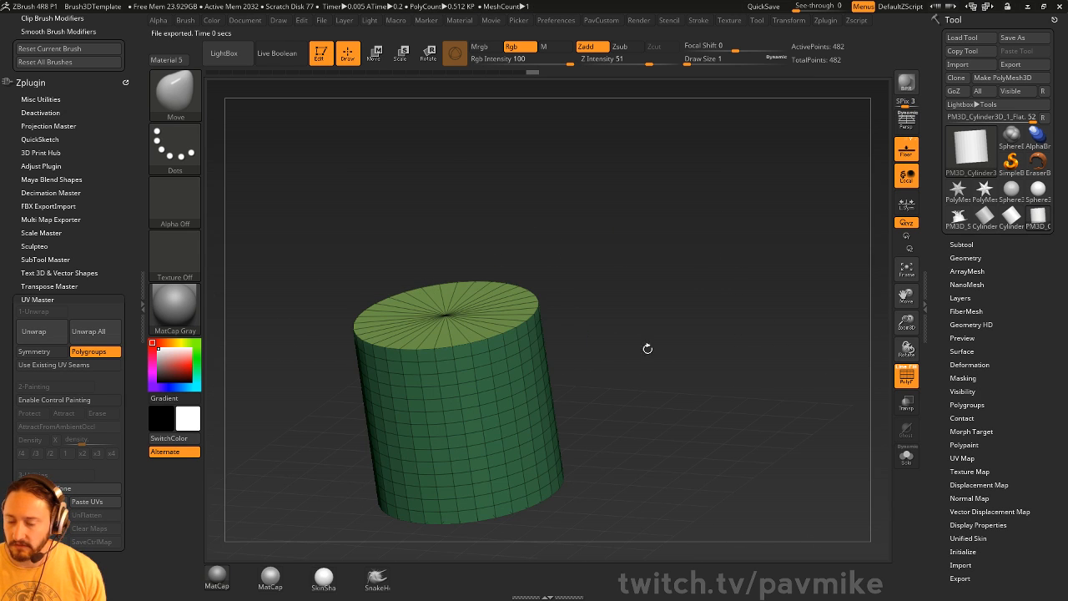
{"action": "key", "text": "s"}
{"action": "mouse_move", "coordinate": [648, 338]}
{"action": "left_mouse_down"}
{"action": "mouse_move", "coordinate": [673, 347]}
{"action": "mouse_move", "coordinate": [659, 274]}
{"action": "mouse_move", "coordinate": [582, 311]}
{"action": "left_mouse_up"}
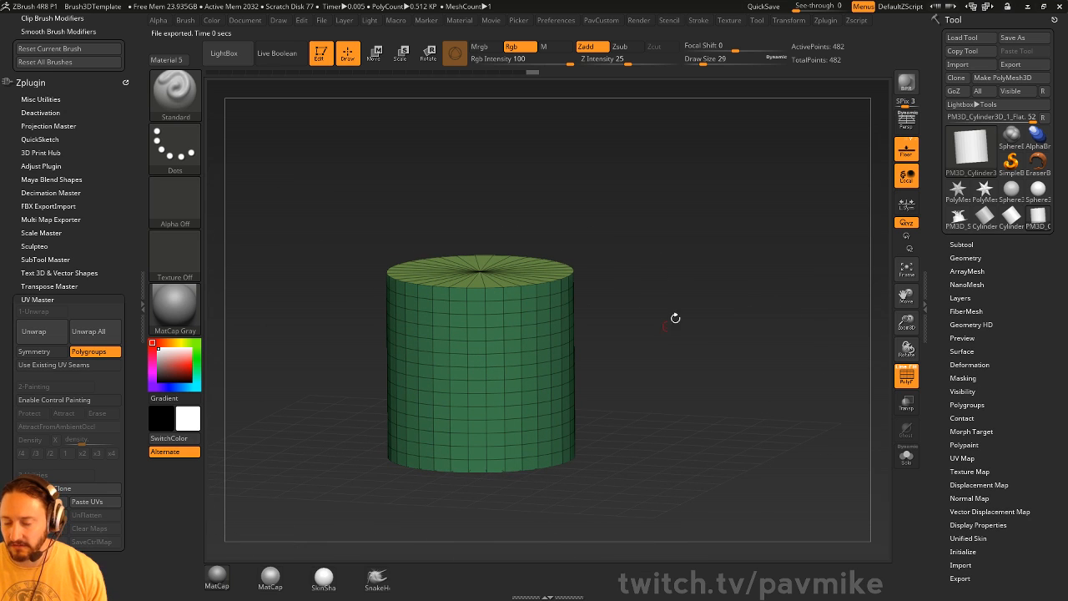
{"action": "key", "text": "s"}
{"action": "left_click_drag", "start_coordinate": [537, 363], "coordinate": [549, 348]}
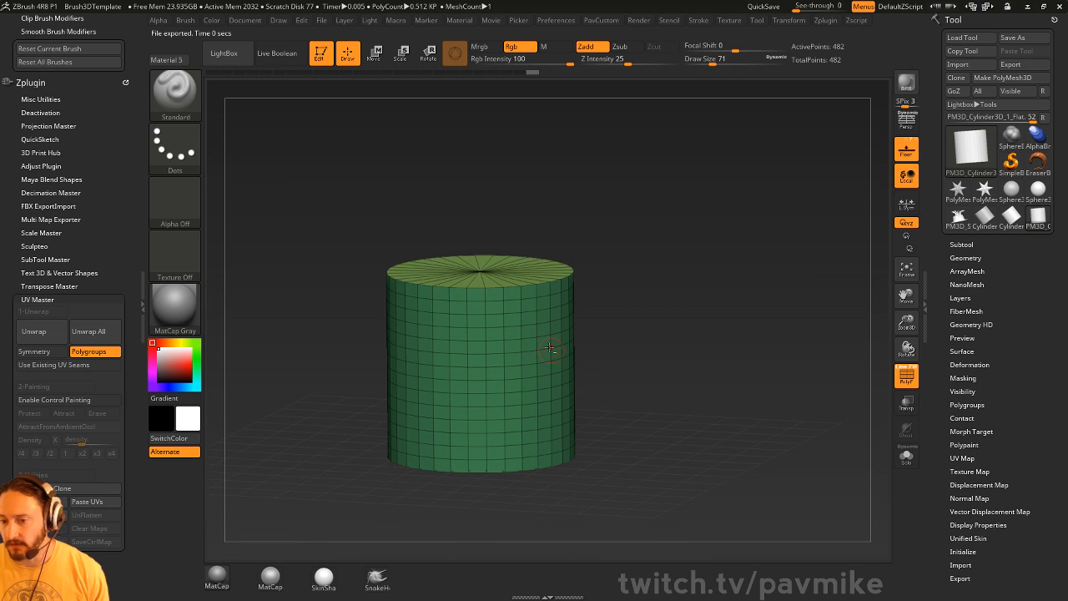
- Enable Control Painting and paint a blue Attract stripe down the cylinder's side at size 177
{"action": "left_click", "coordinate": [74, 399]}
{"action": "left_click", "coordinate": [67, 413]}
{"action": "left_click_drag", "start_coordinate": [707, 288], "coordinate": [751, 293]}
{"action": "key", "text": "s"}
{"action": "left_click_drag", "start_coordinate": [638, 313], "coordinate": [632, 312]}
{"action": "left_click_drag", "start_coordinate": [644, 290], "coordinate": [639, 469]}
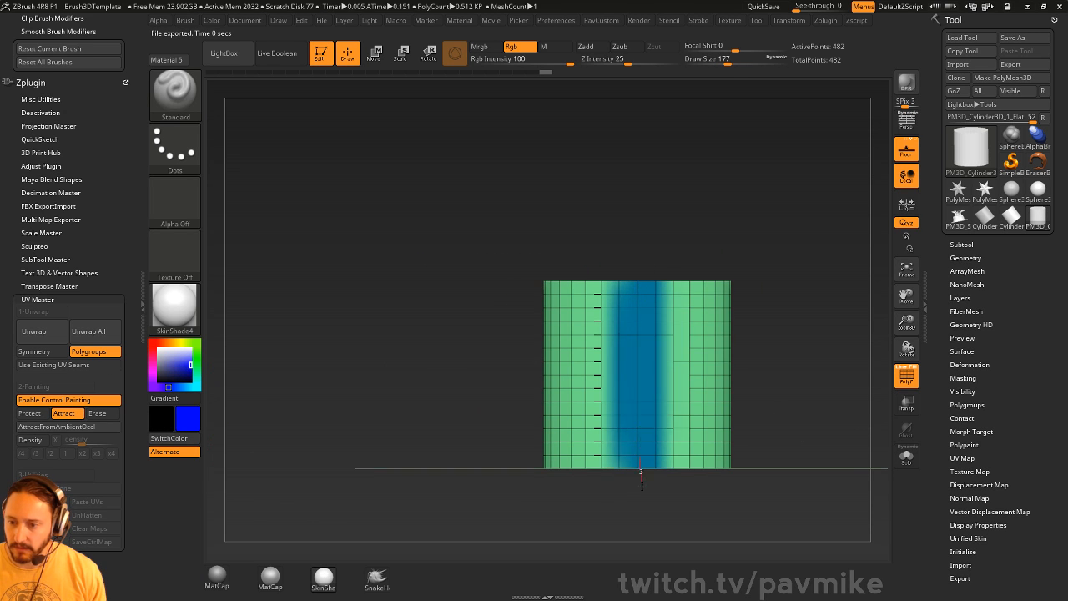
- Paint a Protect area on the cylinder's unpainted side at brush size 324, then check both areas
{"action": "left_click_drag", "start_coordinate": [720, 203], "coordinate": [664, 366]}
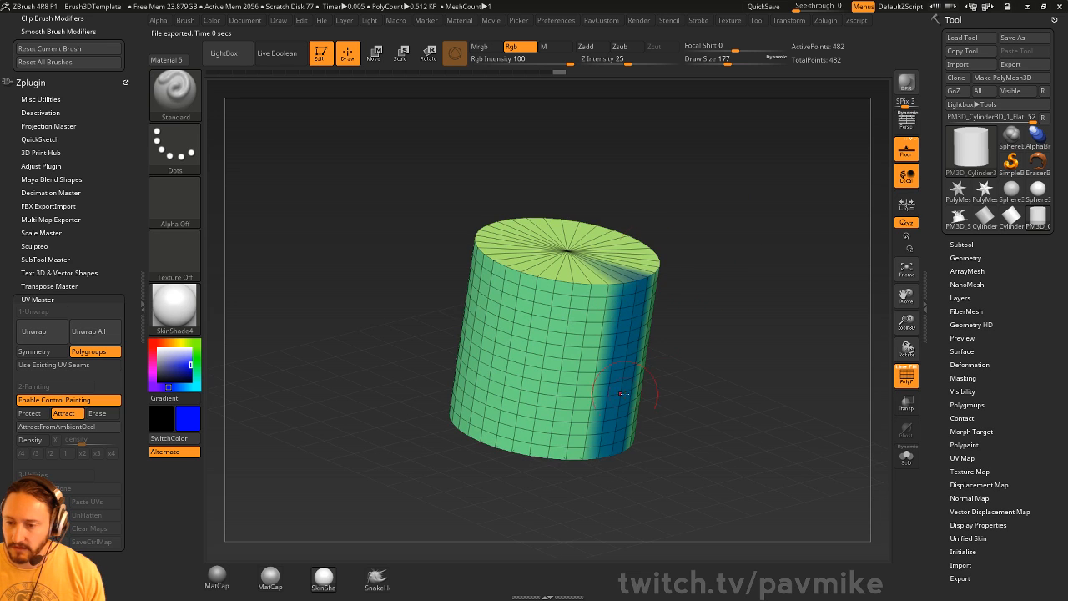
{"action": "left_click_drag", "start_coordinate": [705, 273], "coordinate": [778, 288]}
{"action": "left_click", "coordinate": [41, 414]}
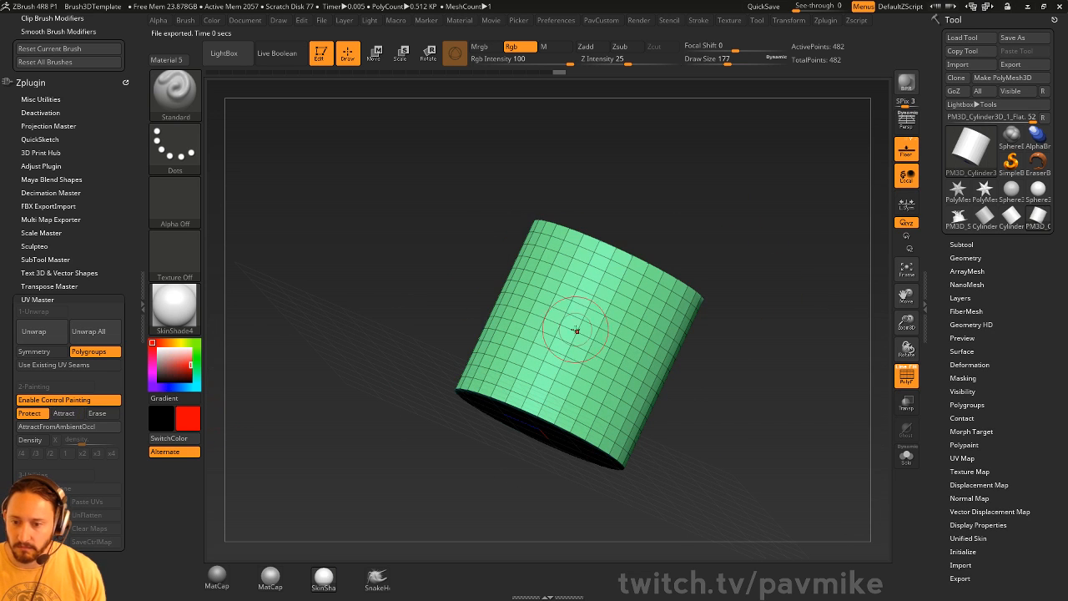
{"action": "key", "text": "s"}
{"action": "mouse_move", "coordinate": [575, 331]}
{"action": "left_mouse_down"}
{"action": "mouse_move", "coordinate": [587, 332]}
{"action": "mouse_move", "coordinate": [532, 330]}
{"action": "left_mouse_up"}
{"action": "left_click_drag", "start_coordinate": [544, 293], "coordinate": [558, 294]}
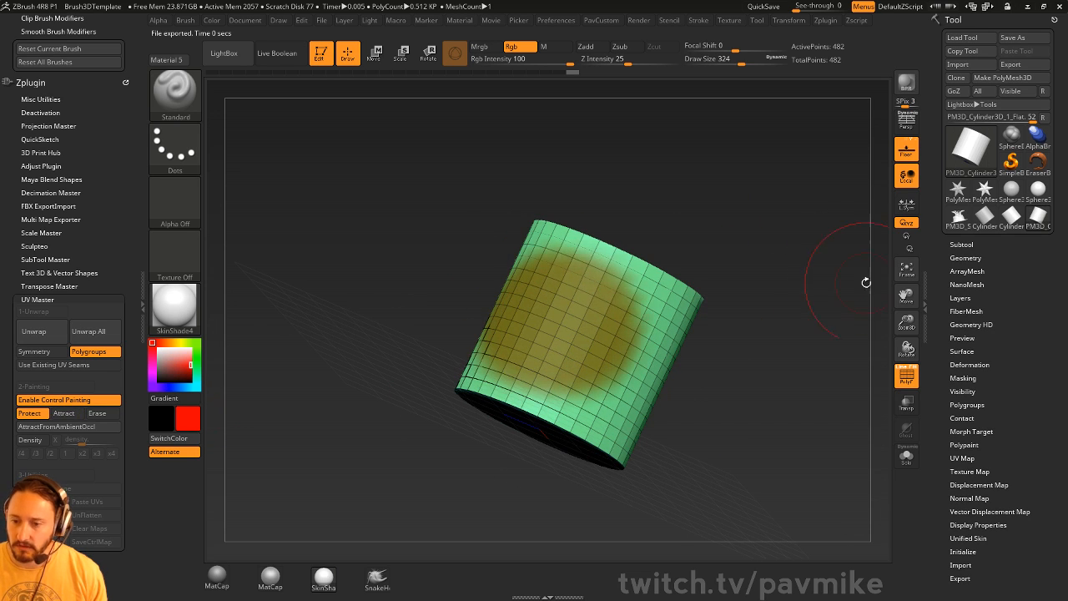
{"action": "mouse_move", "coordinate": [866, 284]}
{"action": "left_mouse_down"}
{"action": "mouse_move", "coordinate": [756, 262]}
{"action": "mouse_move", "coordinate": [823, 270]}
{"action": "mouse_move", "coordinate": [768, 278]}
{"action": "mouse_move", "coordinate": [777, 217]}
{"action": "mouse_move", "coordinate": [777, 311]}
{"action": "mouse_move", "coordinate": [758, 337]}
{"action": "mouse_move", "coordinate": [751, 317]}
{"action": "left_mouse_up"}
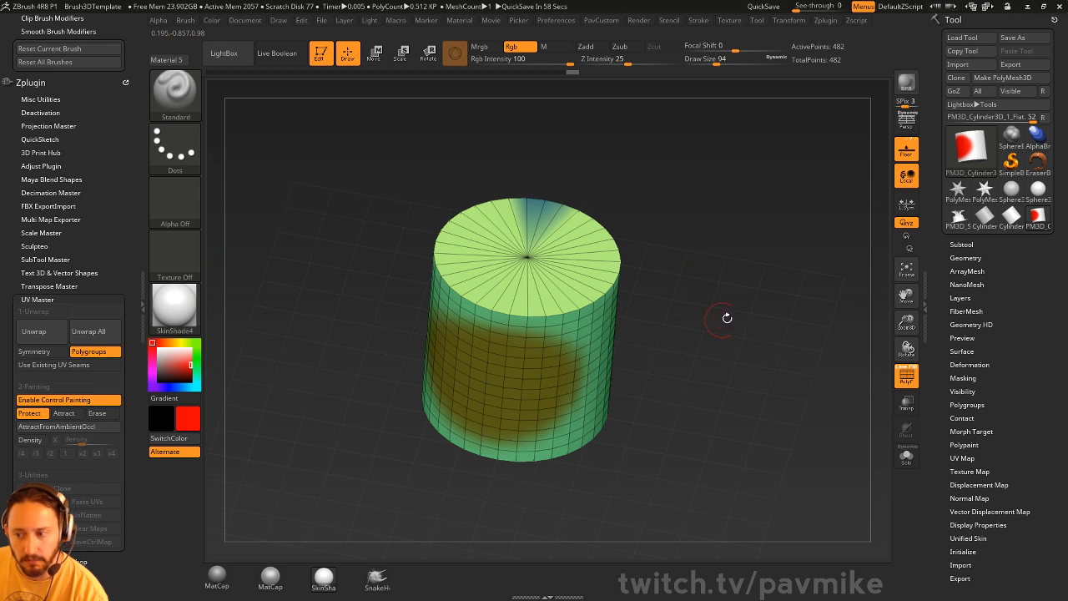
{"action": "left_click_drag", "start_coordinate": [745, 285], "coordinate": [738, 269]}
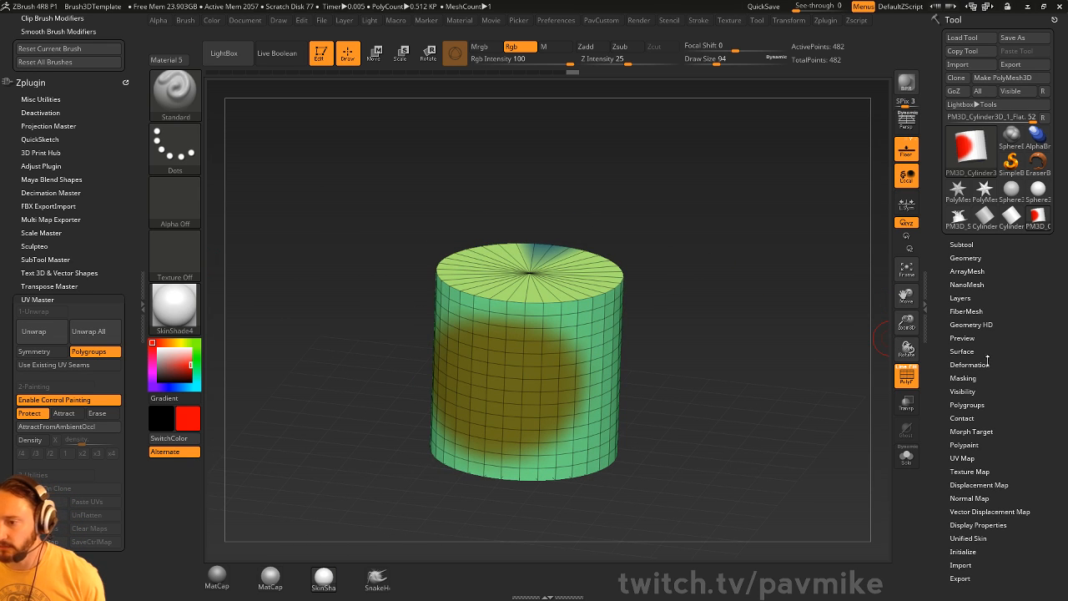
{"action": "key", "text": "shift"}
- Create a 2048×2048 New From UV Check texture map, PM3D_Cylinder3D_1, from the cylinder's UVs
{"action": "left_click", "coordinate": [964, 458]}
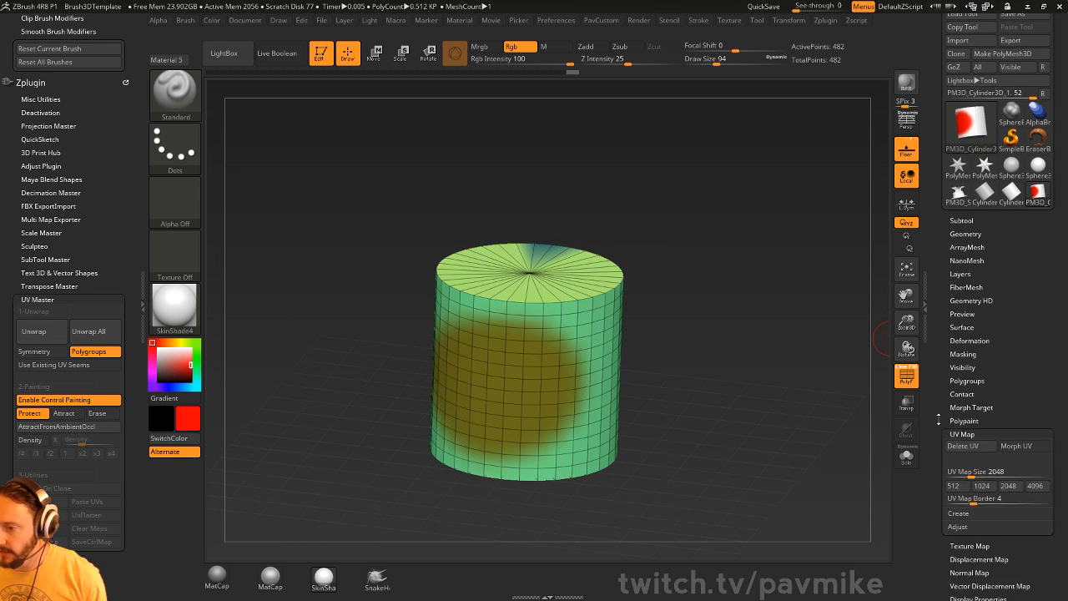
{"action": "left_click", "coordinate": [961, 430]}
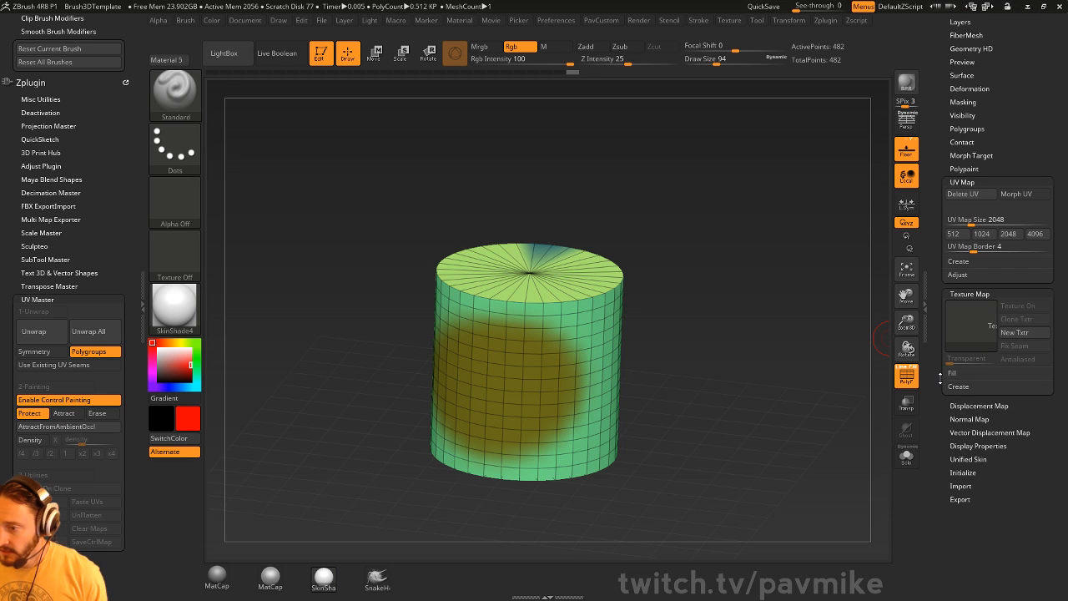
{"action": "left_click", "coordinate": [959, 383]}
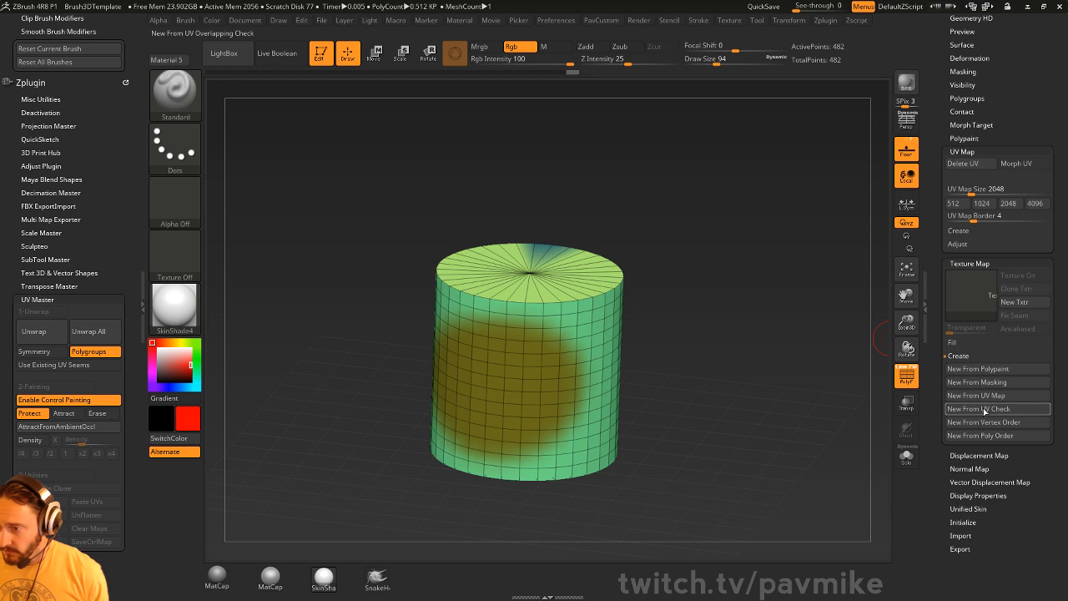
{"action": "left_click", "coordinate": [985, 409]}
{"action": "mouse_move", "coordinate": [981, 290]}
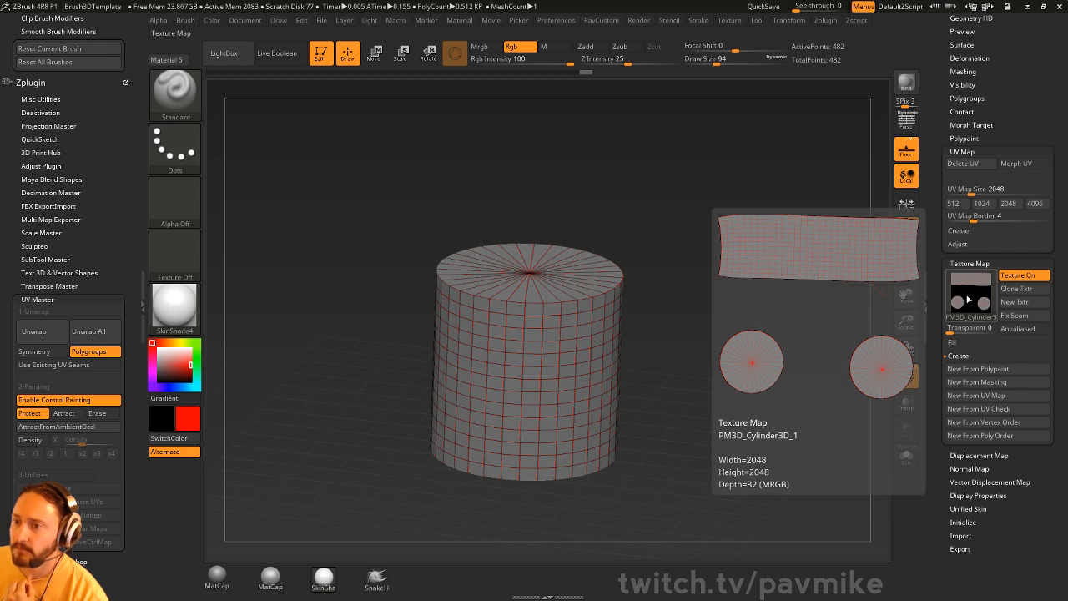
- Collapse UV Master and view the ZBrush To Photoshop plugin info, then close it
{"action": "left_click_drag", "start_coordinate": [92, 163], "coordinate": [95, 135]}
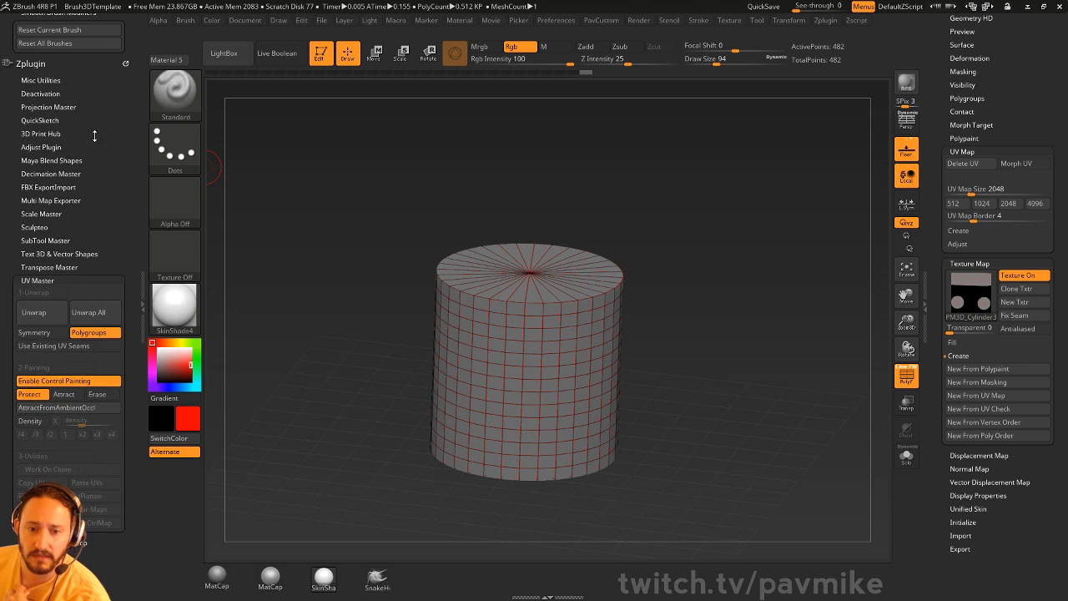
{"action": "left_click", "coordinate": [35, 281]}
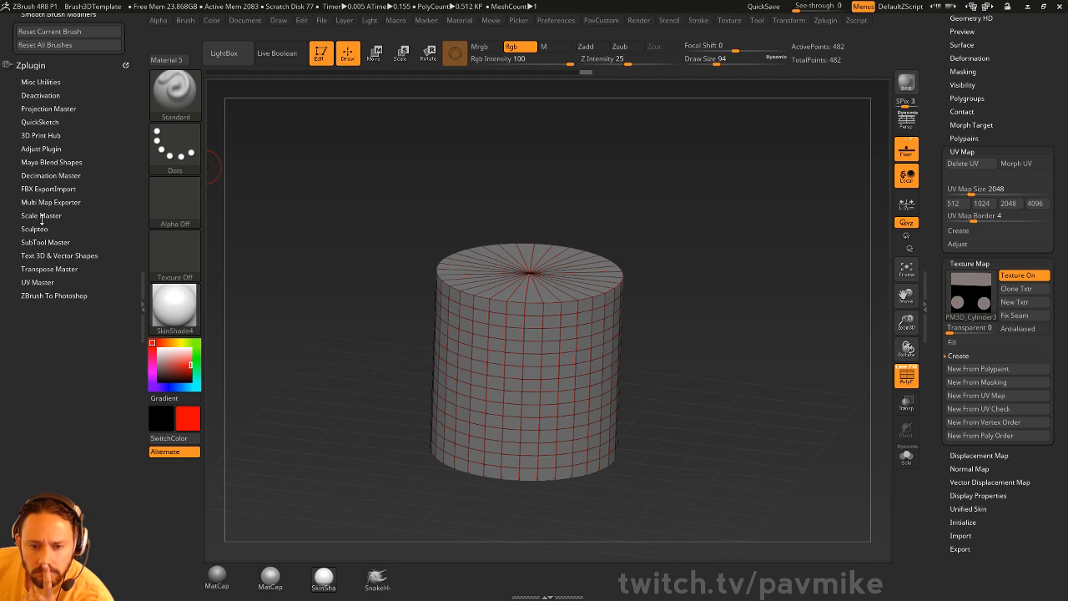
{"action": "left_click", "coordinate": [50, 295]}
{"action": "left_click", "coordinate": [85, 321]}
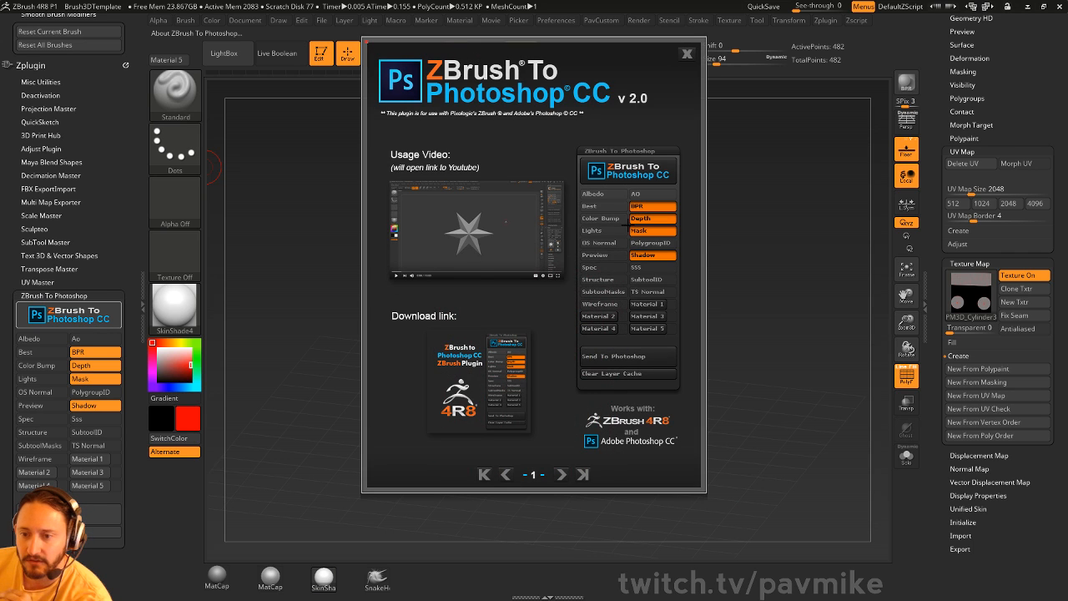
{"action": "left_click", "coordinate": [686, 54]}
- Show the document options, collapse brush auto masking, and expand the ZAppLink properties
{"action": "left_click", "coordinate": [243, 20]}
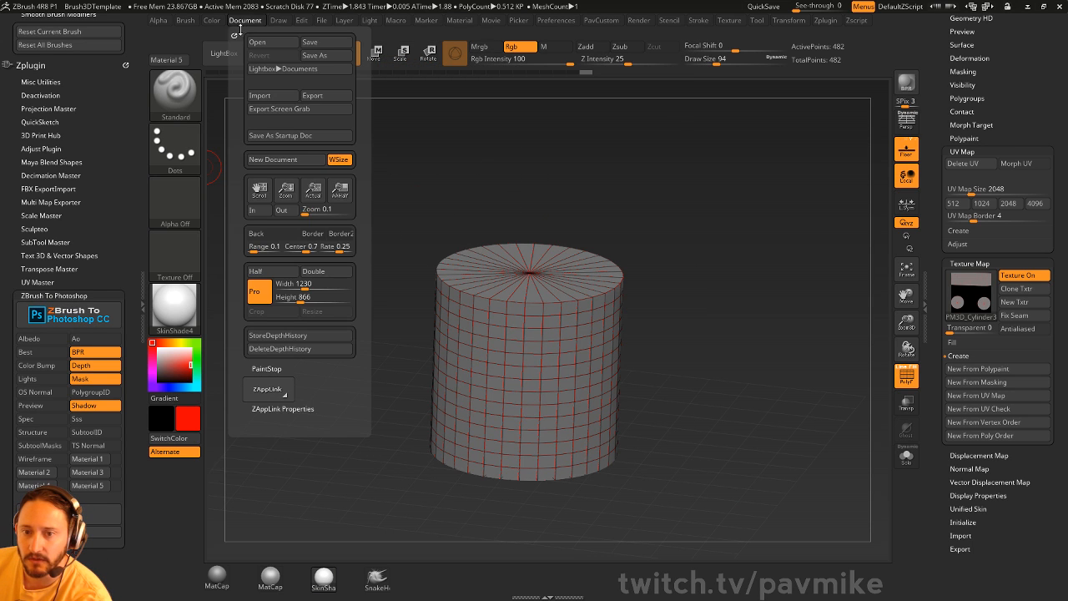
{"action": "left_click_drag", "start_coordinate": [74, 68], "coordinate": [69, 125]}
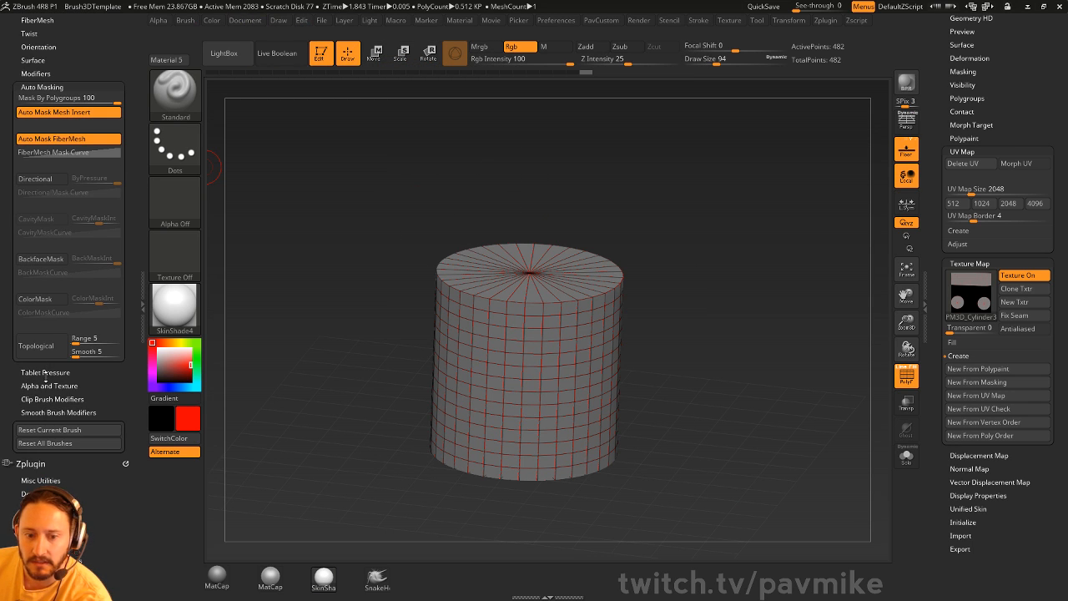
{"action": "left_click", "coordinate": [34, 86]}
{"action": "mouse_move", "coordinate": [87, 126]}
{"action": "left_mouse_down"}
{"action": "mouse_move", "coordinate": [83, 179]}
{"action": "mouse_move", "coordinate": [101, 240]}
{"action": "left_mouse_up"}
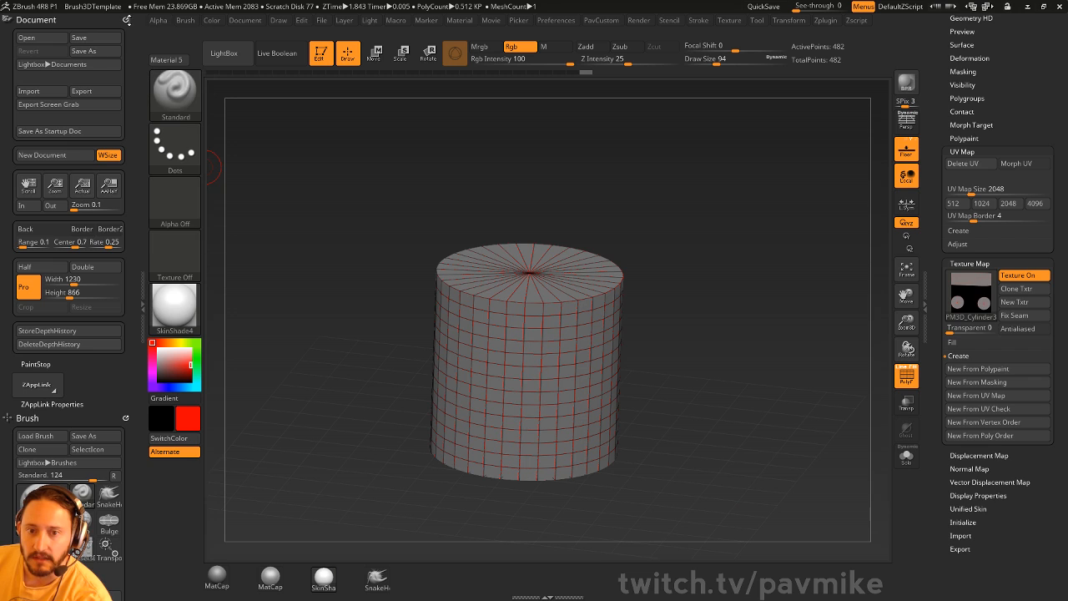
{"action": "left_click_drag", "start_coordinate": [6, 292], "coordinate": [7, 243]}
{"action": "left_click", "coordinate": [46, 355]}
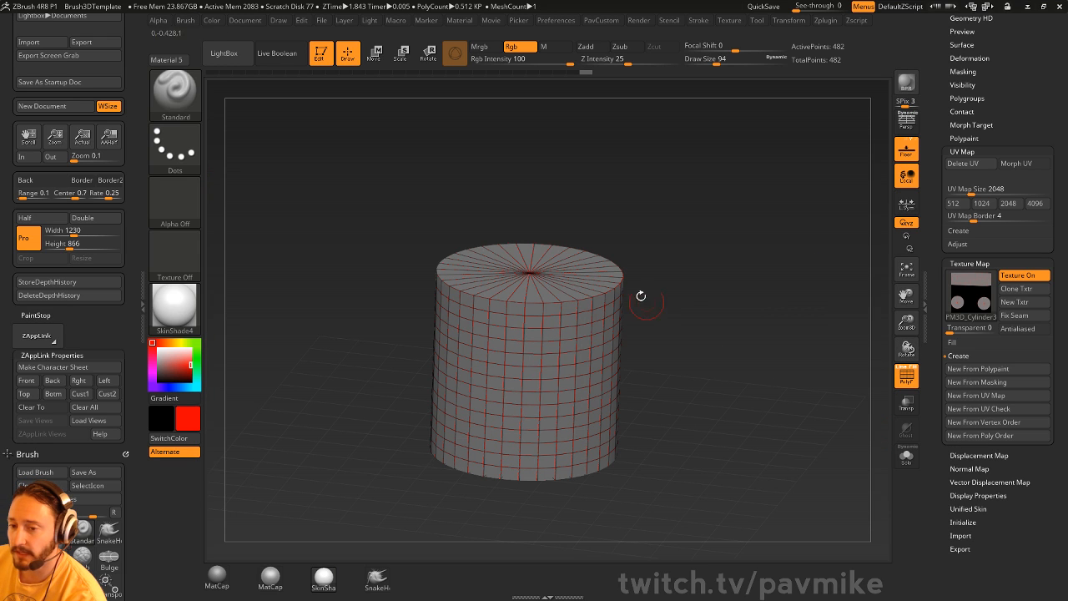
{"action": "mouse_move", "coordinate": [970, 307]}
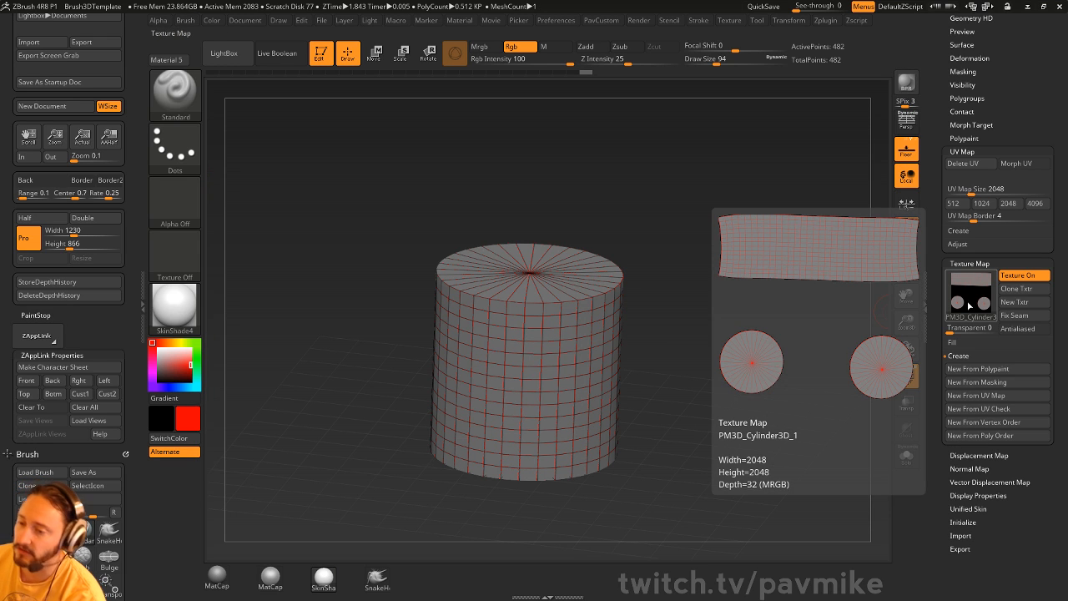
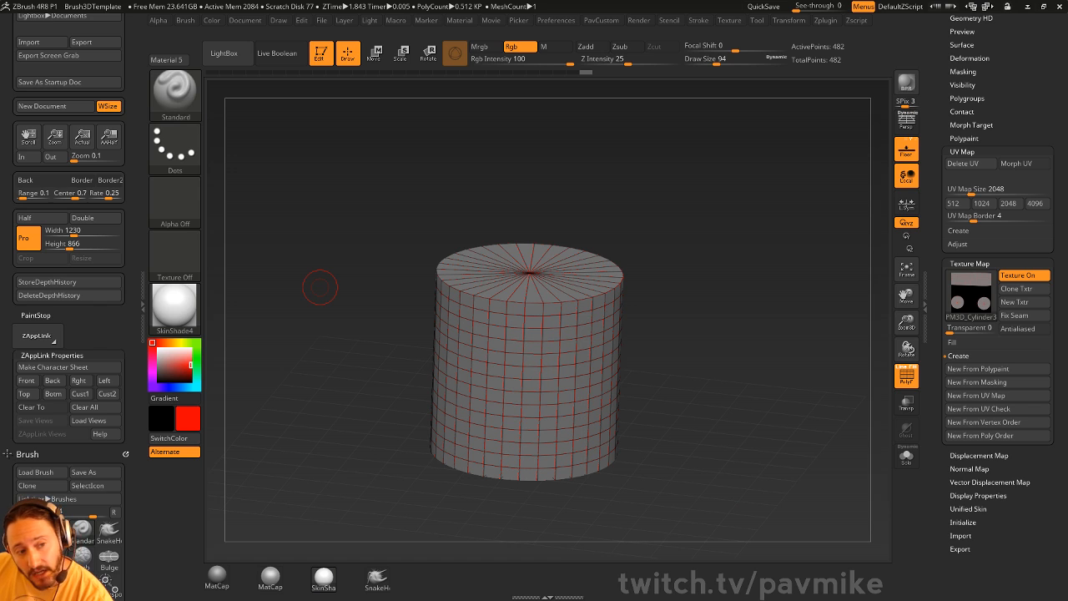
- Rotate the cylinder and expand the Render Booleans settings in the Render menu
{"action": "left_click_drag", "start_coordinate": [760, 227], "coordinate": [821, 223]}
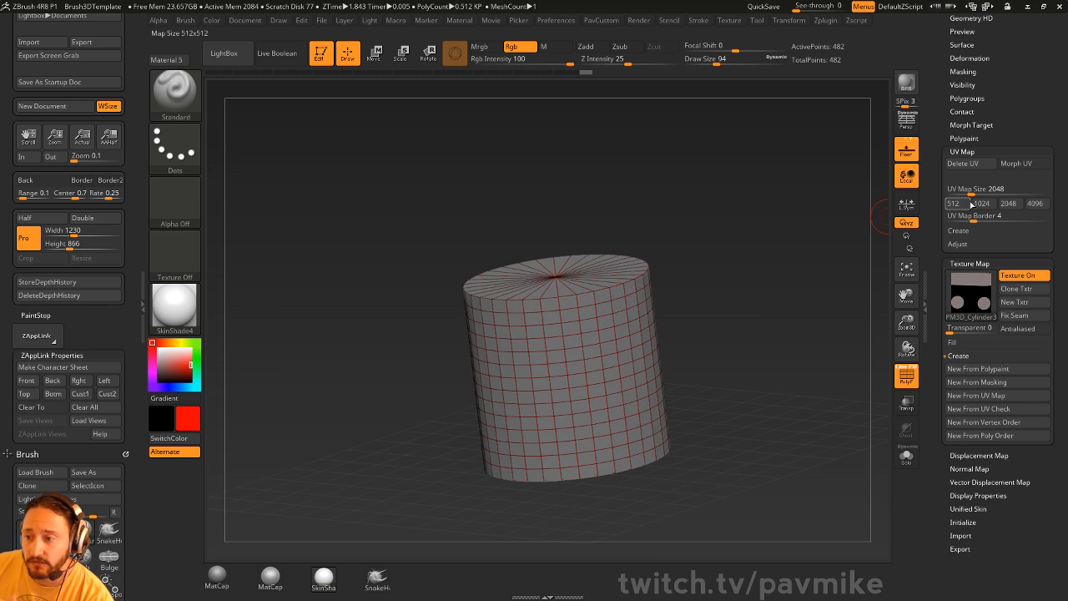
{"action": "scroll", "coordinate": [972, 200], "scroll_direction": "up", "scroll_amount": 5}
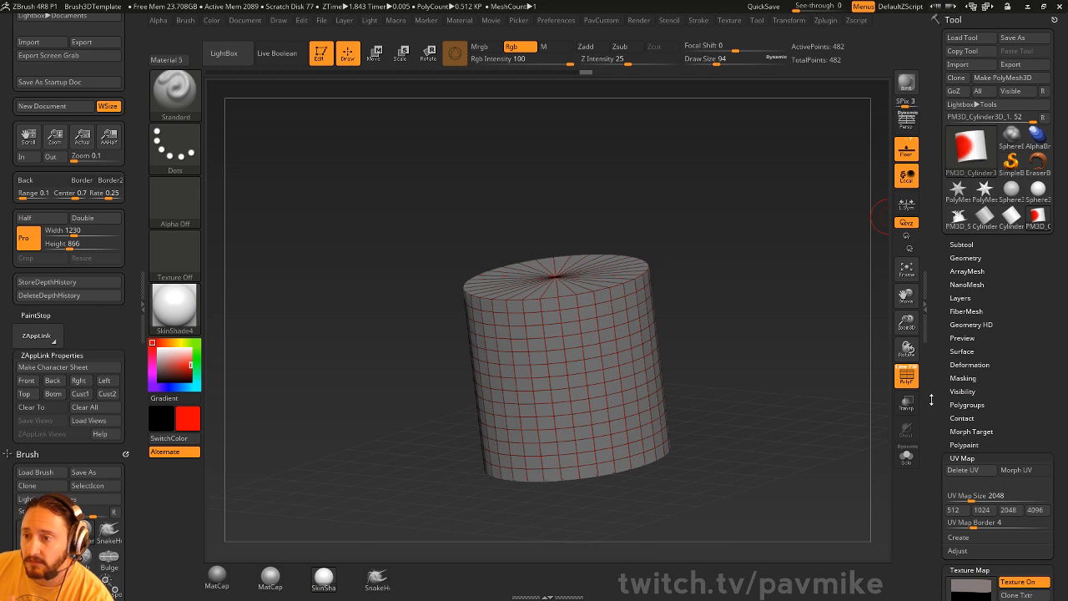
{"action": "left_click", "coordinate": [556, 22]}
{"action": "mouse_move", "coordinate": [639, 20]}
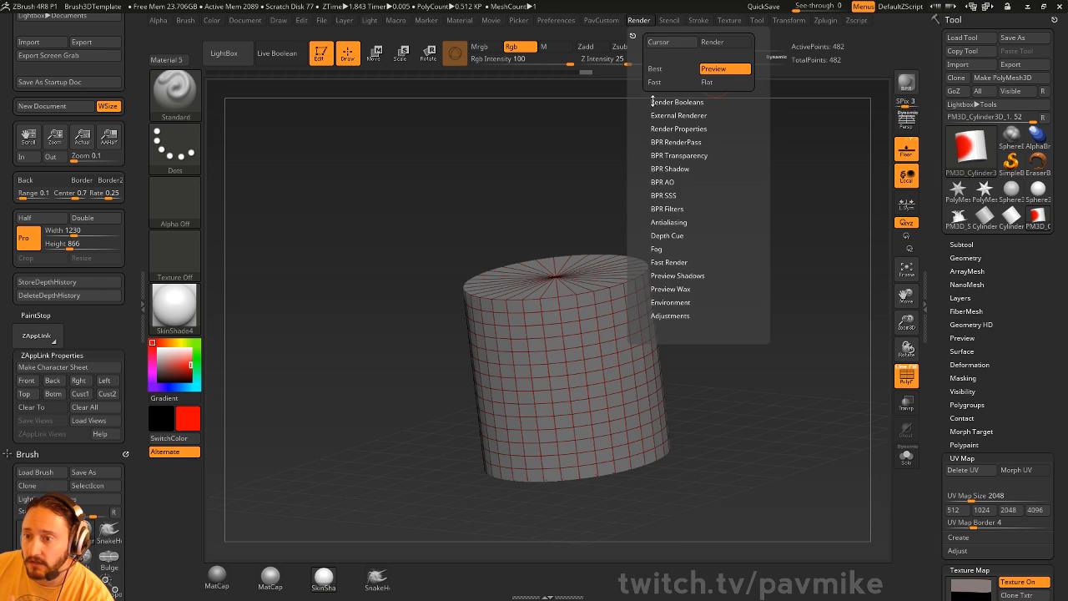
{"action": "left_click", "coordinate": [659, 102]}
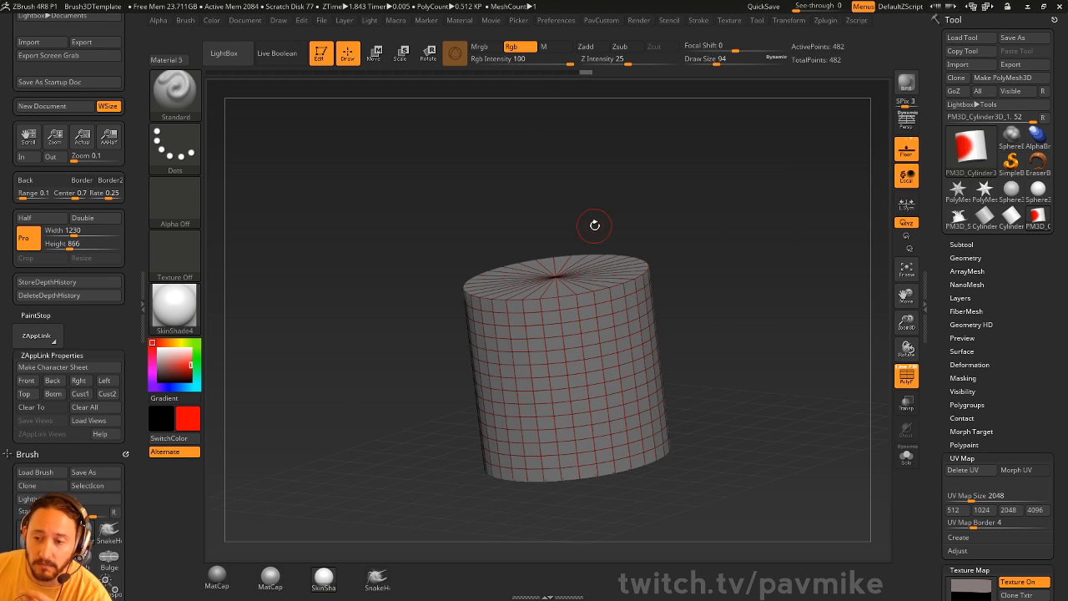
- Turn the cylinder back upright and lower Draw Size from 94 to 77
{"action": "left_click_drag", "start_coordinate": [595, 225], "coordinate": [653, 201]}
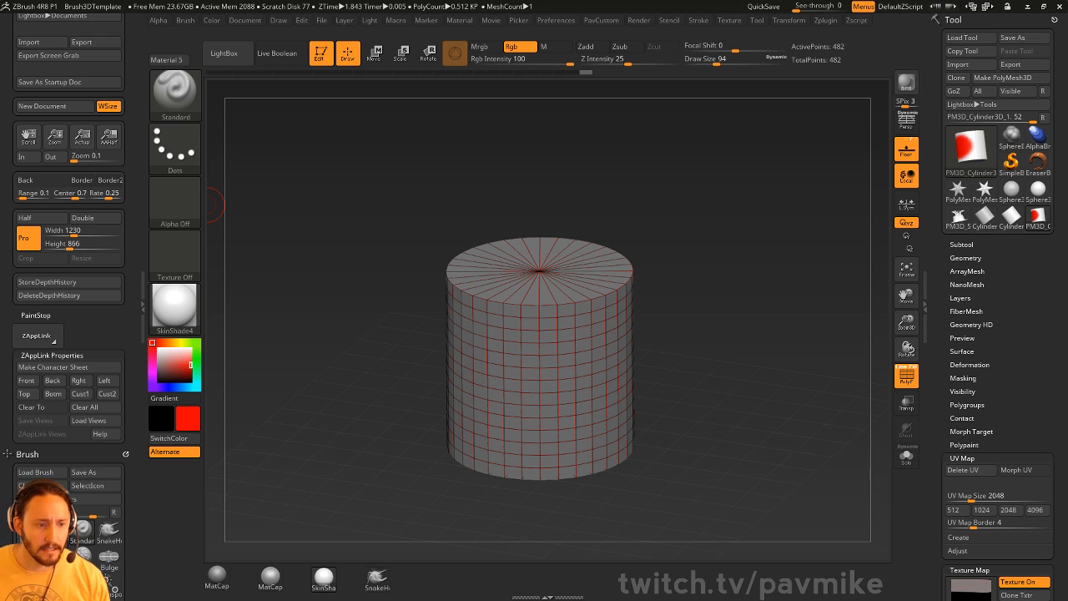
{"action": "mouse_move", "coordinate": [752, 223]}
{"action": "left_mouse_down"}
{"action": "mouse_move", "coordinate": [722, 202]}
{"action": "mouse_move", "coordinate": [742, 226]}
{"action": "left_mouse_up"}
{"action": "key", "text": "s"}
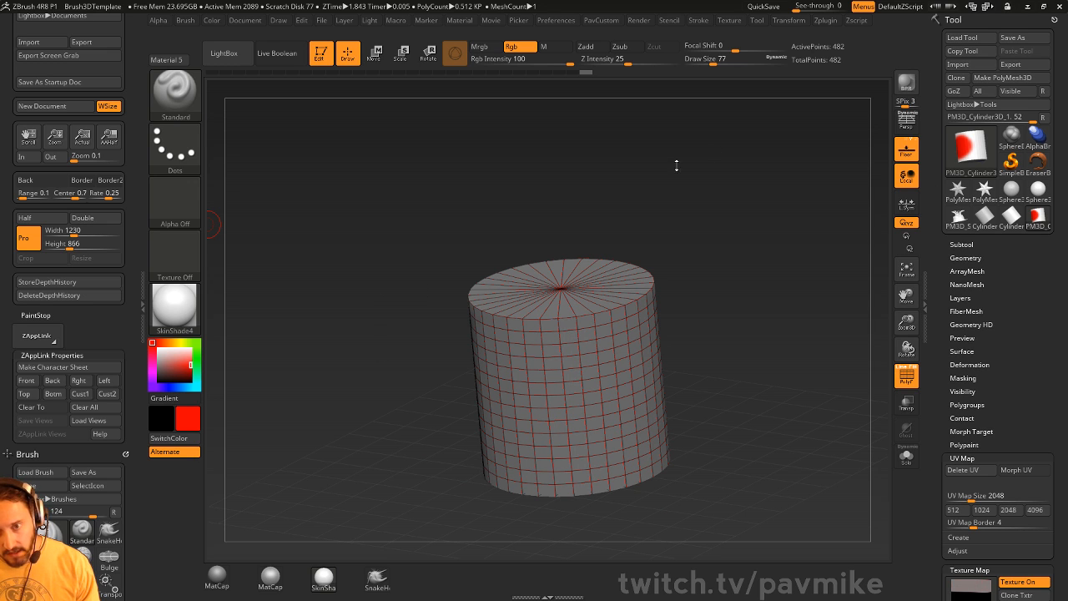
- Load ZBFemale_TechSuitDetails002.ZTL from streaming > ZBFemale > HighRes with Load Tool
{"action": "left_click", "coordinate": [962, 37]}
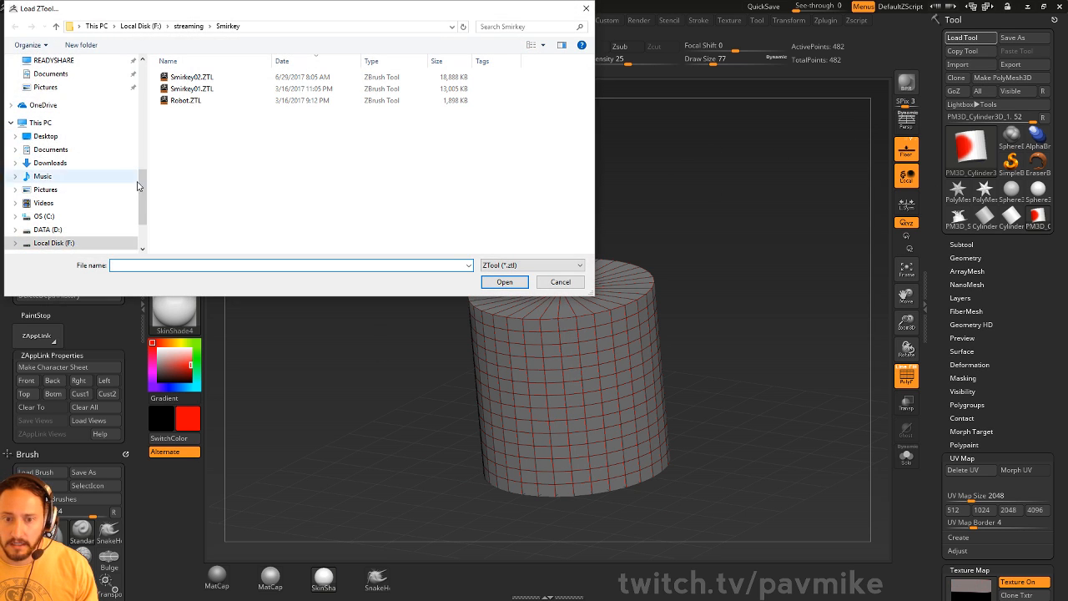
{"action": "scroll", "coordinate": [75, 175], "scroll_direction": "up", "scroll_amount": 3}
{"action": "left_click", "coordinate": [78, 96]}
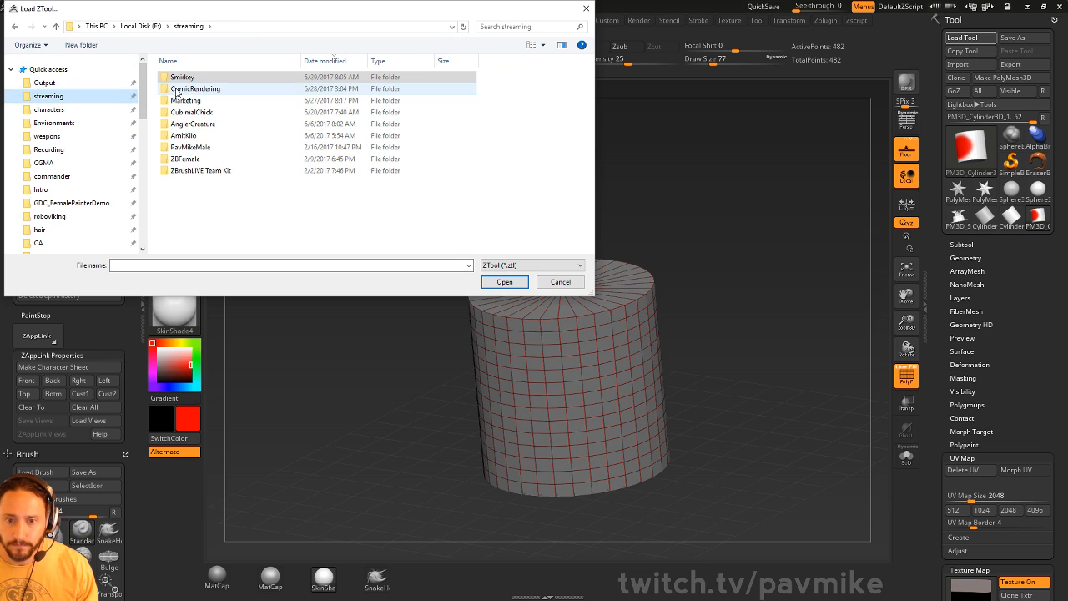
{"action": "double_click", "coordinate": [208, 158]}
{"action": "double_click", "coordinate": [211, 79]}
{"action": "double_click", "coordinate": [211, 77]}
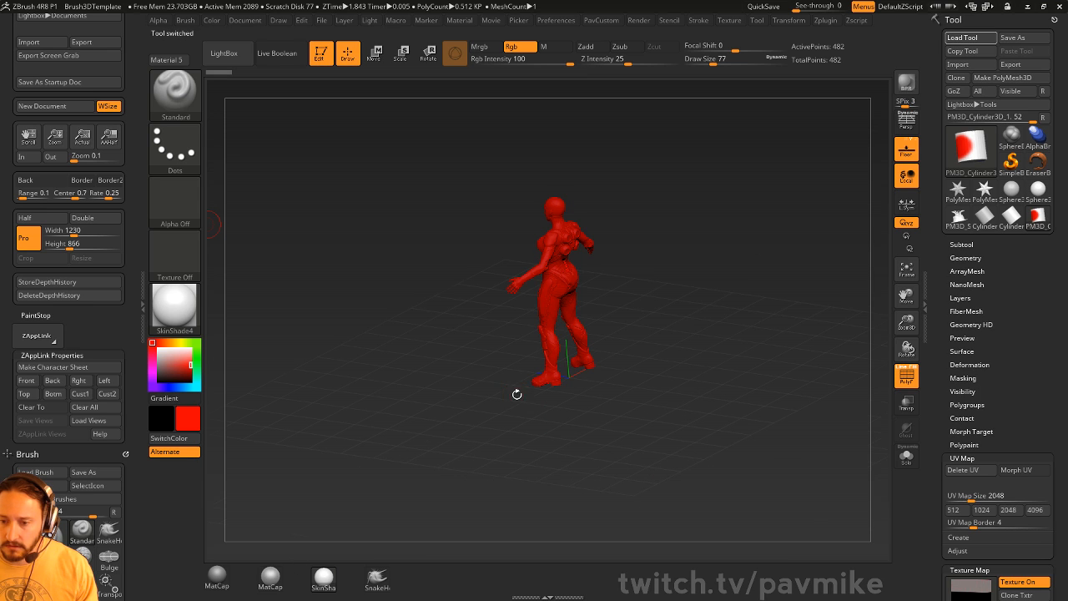
- Set the secondary colour to white and apply MatCap Gray, orbiting the figure's sides
{"action": "left_click", "coordinate": [155, 345]}
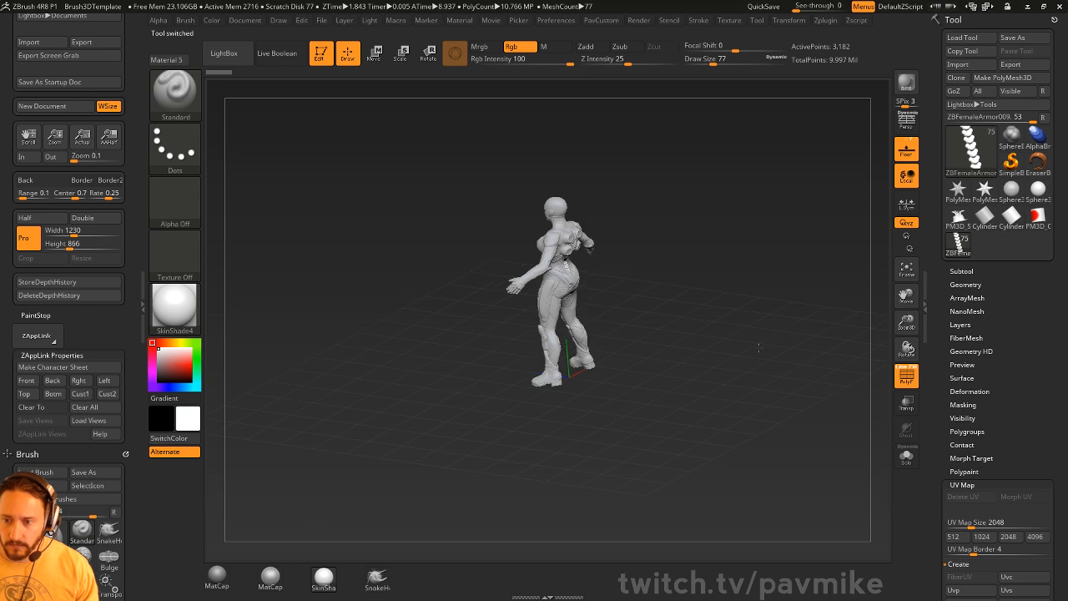
{"action": "left_click_drag", "start_coordinate": [735, 338], "coordinate": [687, 274], "text": "shift"}
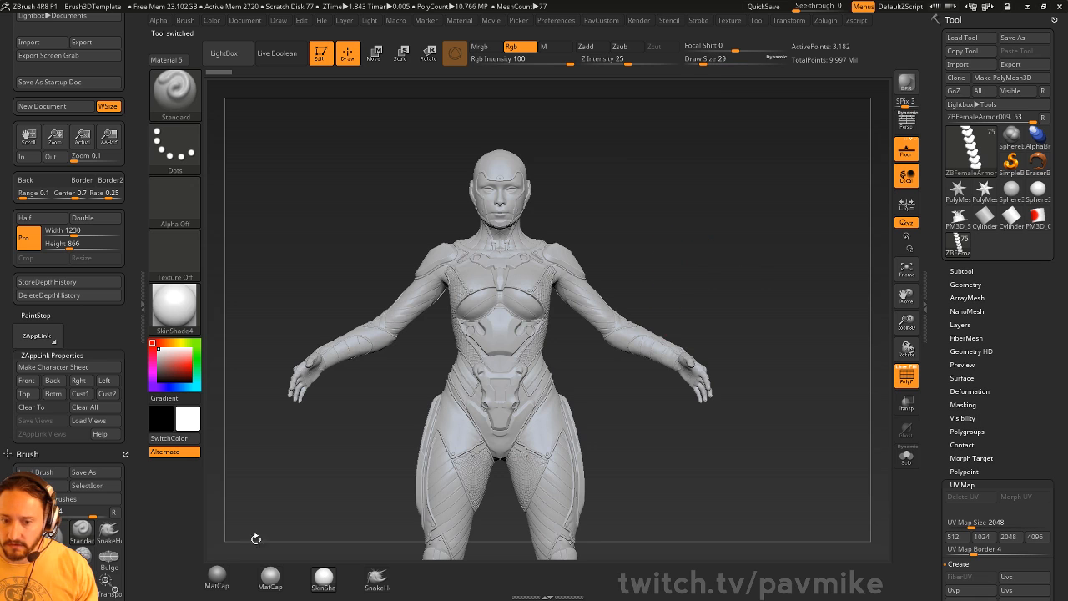
{"action": "left_click", "coordinate": [217, 576]}
{"action": "mouse_move", "coordinate": [794, 157]}
{"action": "left_mouse_down"}
{"action": "mouse_move", "coordinate": [722, 162]}
{"action": "mouse_move", "coordinate": [641, 189]}
{"action": "left_mouse_up"}
{"action": "left_click_drag", "start_coordinate": [736, 206], "coordinate": [670, 219], "text": "shift"}
{"action": "key", "text": "s"}
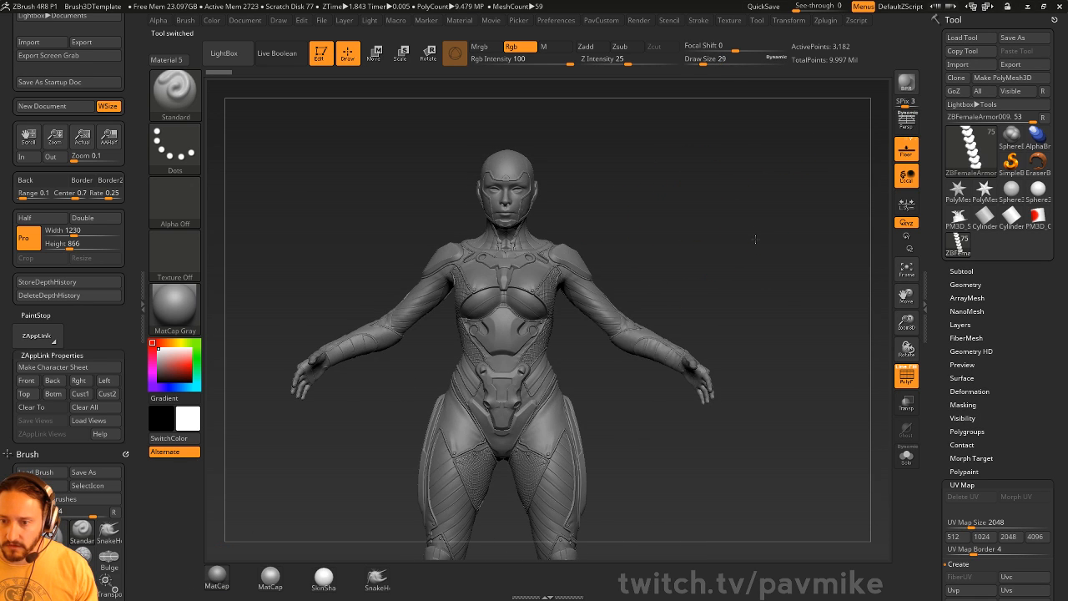
{"action": "mouse_move", "coordinate": [755, 234]}
{"action": "left_mouse_down"}
{"action": "mouse_move", "coordinate": [733, 240]}
{"action": "mouse_move", "coordinate": [753, 105]}
{"action": "mouse_move", "coordinate": [765, 185]}
{"action": "mouse_move", "coordinate": [836, 228]}
{"action": "mouse_move", "coordinate": [686, 227]}
{"action": "mouse_move", "coordinate": [732, 264]}
{"action": "mouse_move", "coordinate": [760, 236]}
{"action": "left_mouse_up"}
- Enable Persp and inspect the legs, torso and hips in a straight front view
{"action": "left_click", "coordinate": [910, 131]}
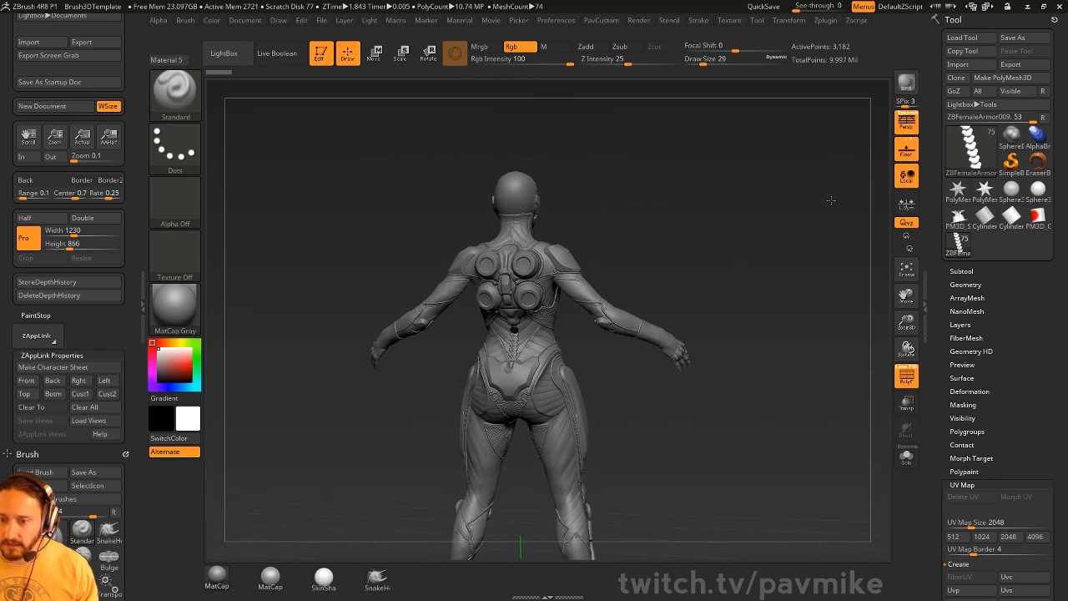
{"action": "left_click_drag", "start_coordinate": [831, 200], "coordinate": [772, 286]}
{"action": "left_click_drag", "start_coordinate": [721, 204], "coordinate": [794, 238], "text": "alt"}
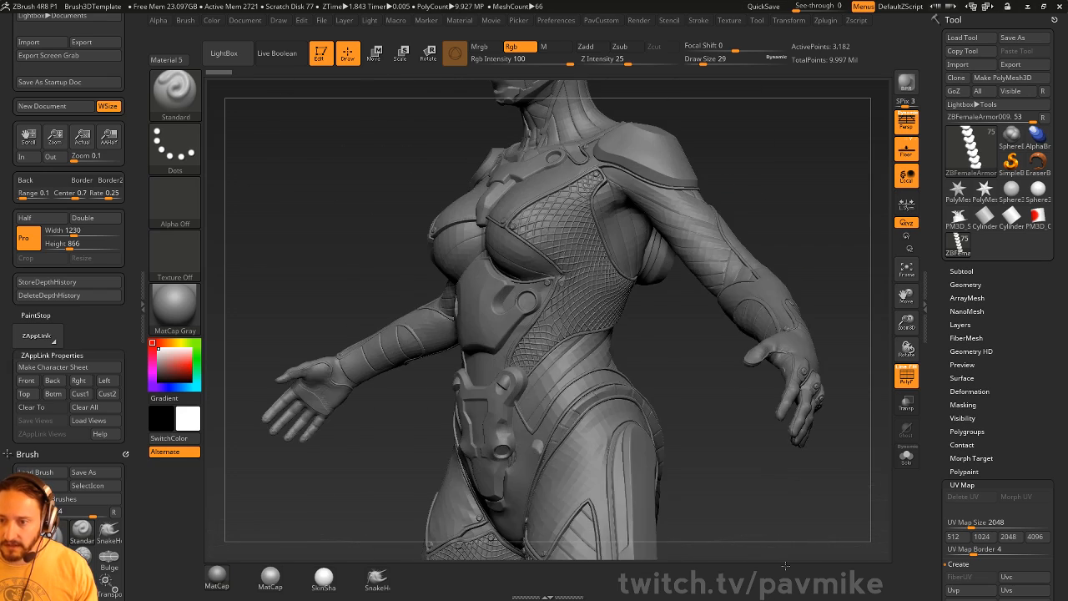
{"action": "mouse_move", "coordinate": [797, 187]}
{"action": "left_mouse_down"}
{"action": "mouse_move", "coordinate": [822, 227]}
{"action": "mouse_move", "coordinate": [626, 255]}
{"action": "left_mouse_up"}
{"action": "left_click_drag", "start_coordinate": [699, 501], "coordinate": [664, 213], "text": "alt"}
{"action": "left_click_drag", "start_coordinate": [726, 331], "coordinate": [578, 177], "text": "shift"}
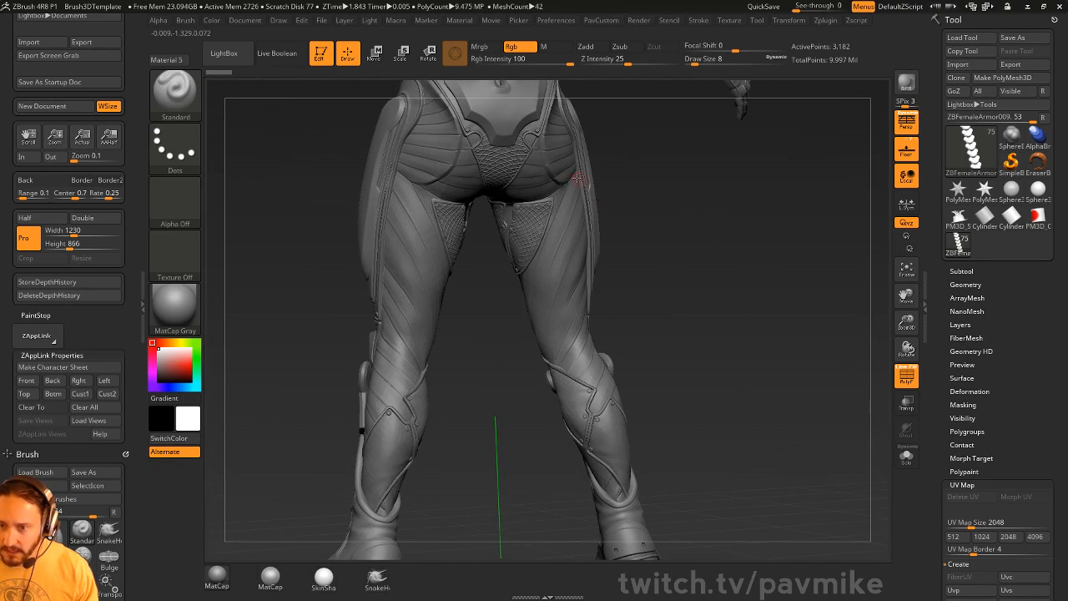
- Select the thigh panel, head and shoulder pad subtools while viewing front and back
{"action": "left_click", "coordinate": [532, 232], "text": "alt"}
{"action": "left_click_drag", "start_coordinate": [619, 275], "coordinate": [675, 282]}
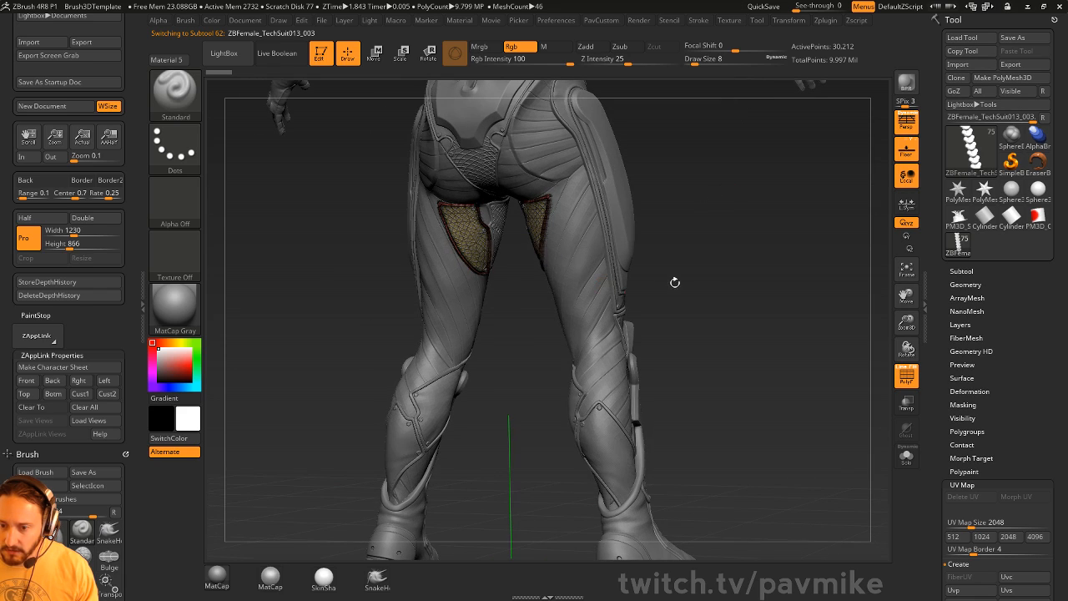
{"action": "left_click_drag", "start_coordinate": [706, 199], "coordinate": [723, 326], "text": "alt"}
{"action": "left_click_drag", "start_coordinate": [715, 273], "coordinate": [654, 266]}
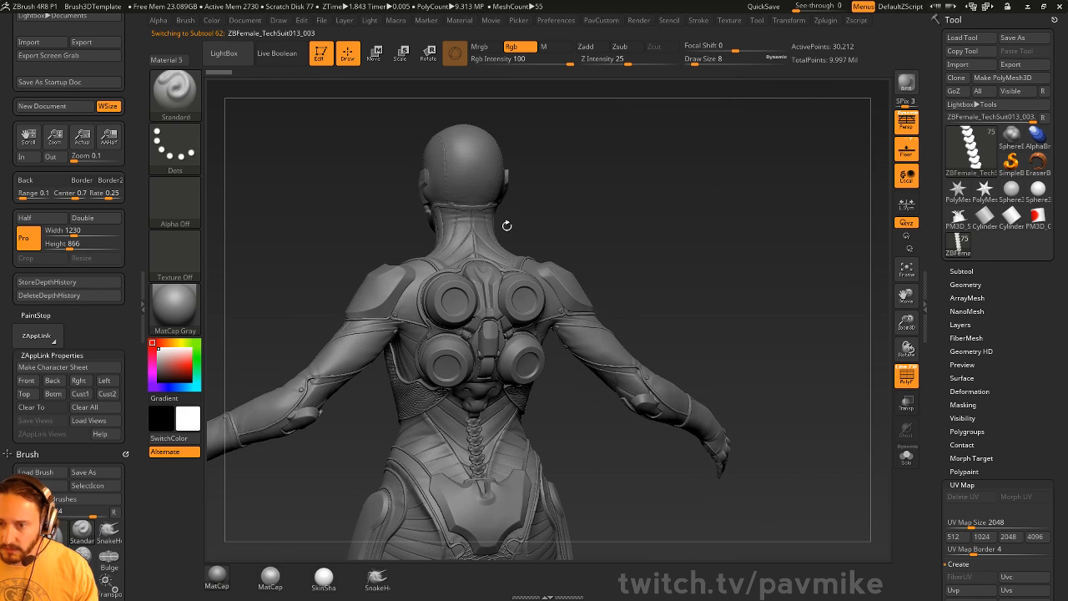
{"action": "left_click", "coordinate": [478, 183], "text": "alt"}
{"action": "left_click_drag", "start_coordinate": [626, 223], "coordinate": [770, 226]}
{"action": "left_click", "coordinate": [639, 302], "text": "alt"}
- Turn off PolyF and view the whole figure from rear three-quarter and higher angles
{"action": "left_click", "coordinate": [906, 377]}
{"action": "mouse_move", "coordinate": [802, 288]}
{"action": "left_mouse_down", "text": "alt"}
{"action": "mouse_move", "coordinate": [759, 265]}
{"action": "mouse_move", "coordinate": [765, 306]}
{"action": "mouse_move", "coordinate": [820, 286]}
{"action": "mouse_move", "coordinate": [770, 297]}
{"action": "mouse_move", "coordinate": [822, 261]}
{"action": "mouse_move", "coordinate": [785, 293]}
{"action": "mouse_move", "coordinate": [810, 303]}
{"action": "left_mouse_up", "text": "alt"}
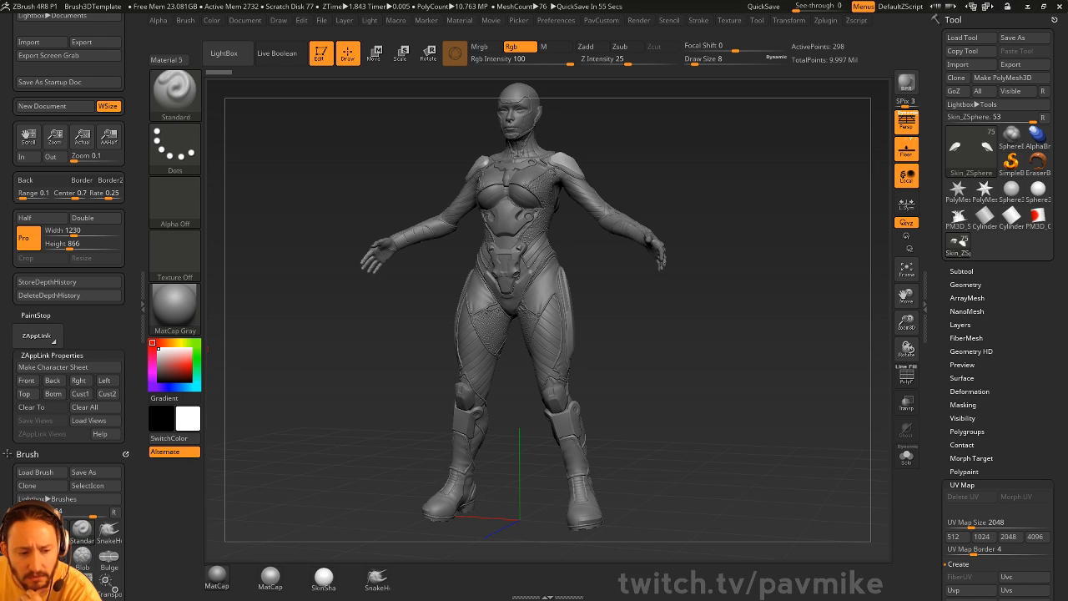
{"action": "left_click_drag", "start_coordinate": [620, 164], "coordinate": [772, 176]}
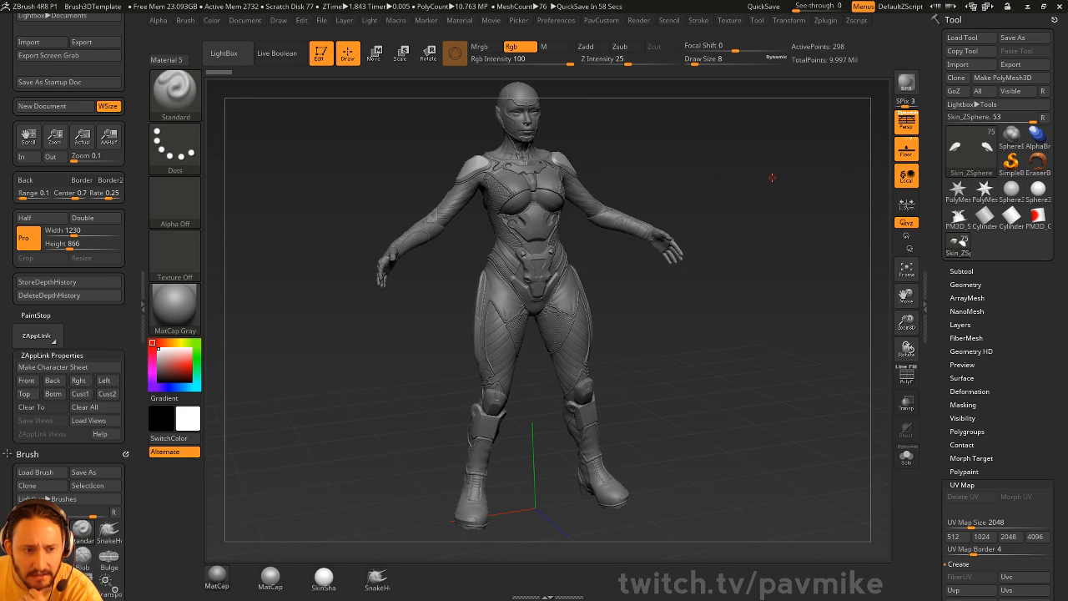
{"action": "mouse_move", "coordinate": [730, 178]}
{"action": "left_mouse_down"}
{"action": "mouse_move", "coordinate": [727, 201]}
{"action": "mouse_move", "coordinate": [712, 183]}
{"action": "left_mouse_up"}
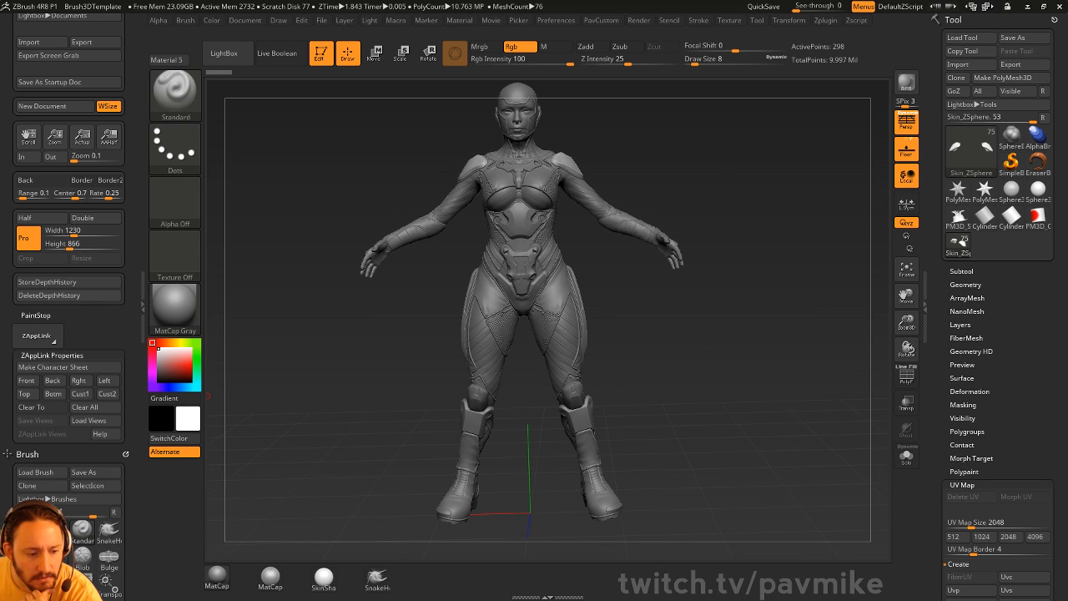